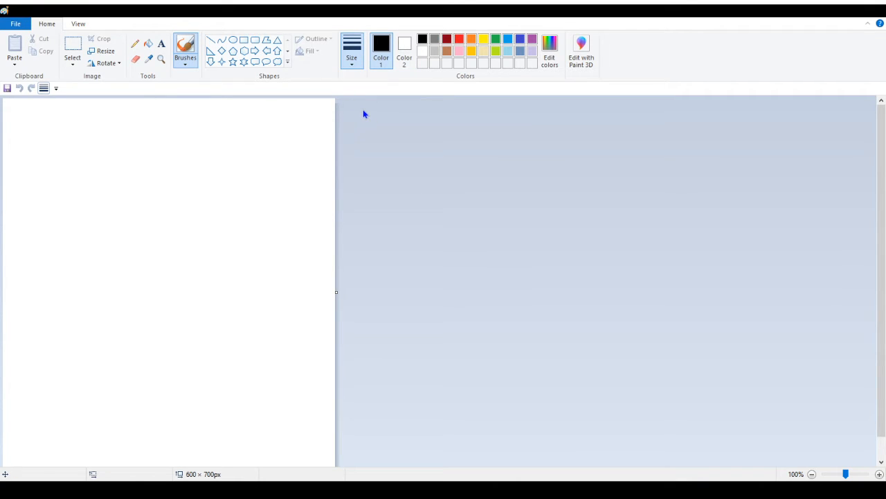
mouse_move(107, 168)
left_mouse_down()
mouse_move(168, 155)
mouse_move(186, 165)
left_mouse_up()
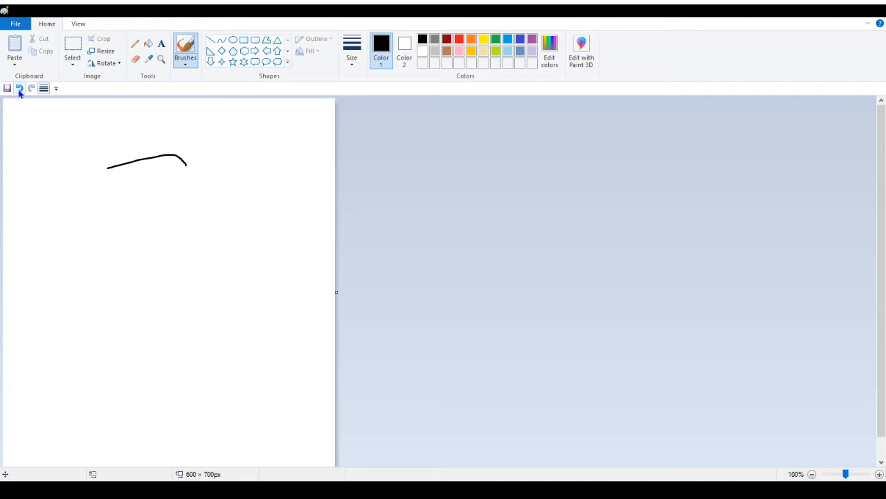
left_click_drag(107, 198, 190, 189)
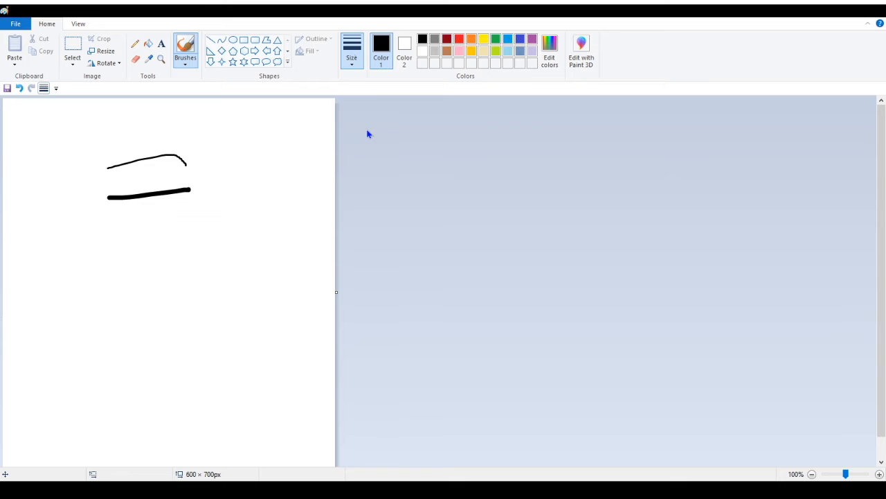
left_click_drag(133, 130, 187, 138)
left_click(19, 88)
left_click(20, 88)
left_click(20, 88)
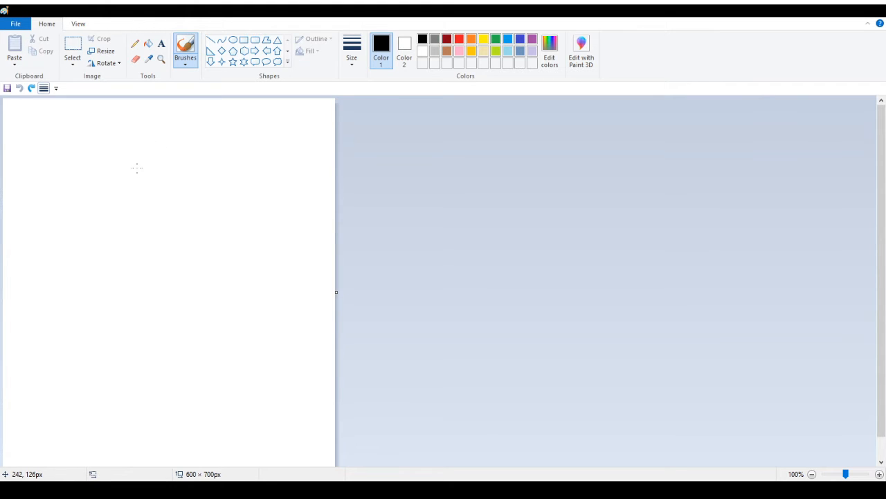
mouse_move(130, 179)
left_mouse_down()
mouse_move(140, 159)
mouse_move(150, 158)
mouse_move(159, 181)
left_mouse_up()
left_click(161, 59)
left_click(152, 166)
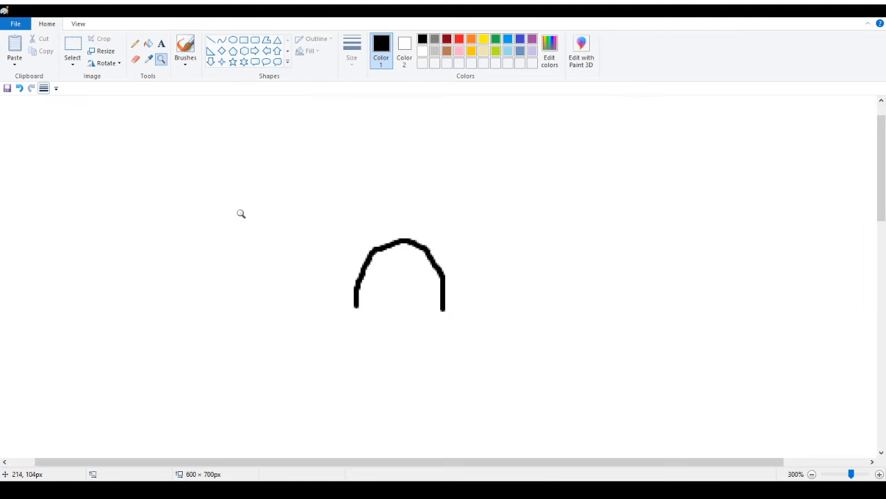
left_click(135, 43)
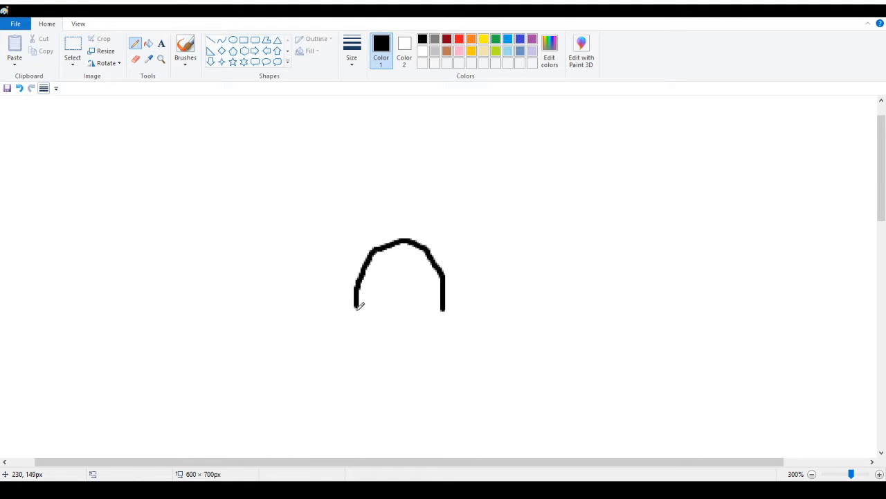
mouse_move(356, 306)
left_mouse_down()
mouse_move(357, 317)
mouse_move(373, 315)
left_mouse_up()
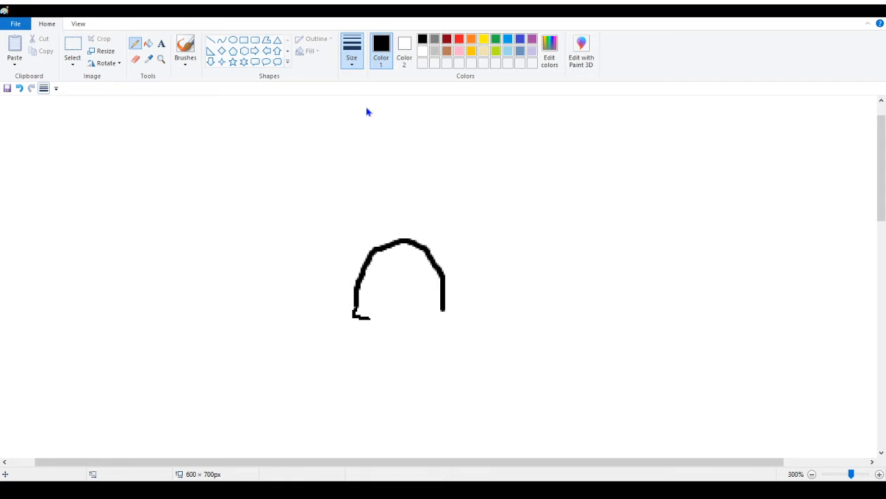
left_click(135, 59)
mouse_move(329, 284)
left_mouse_down()
mouse_move(374, 324)
mouse_move(357, 316)
mouse_move(359, 298)
mouse_move(377, 253)
mouse_move(396, 241)
mouse_move(421, 250)
mouse_move(440, 279)
mouse_move(441, 306)
left_mouse_up()
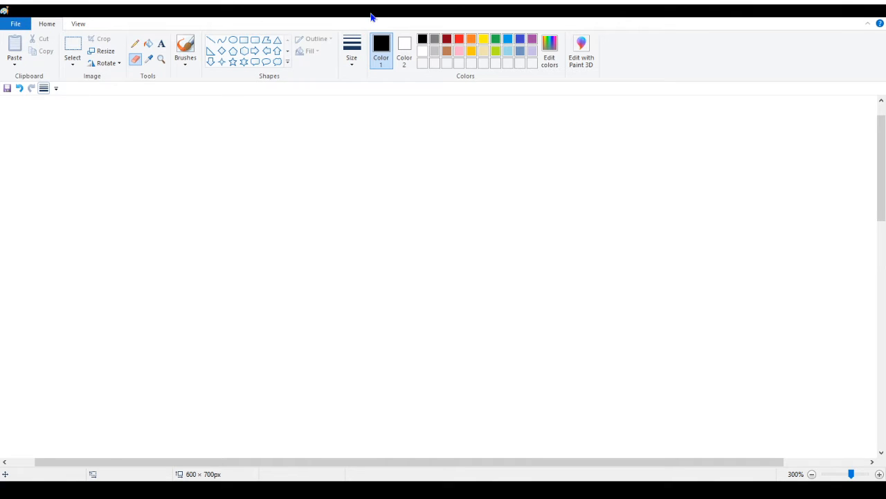
Draw an arched head outline in black with the Pencil, adding a vertical centre line broken by a small oval
left_click(136, 43)
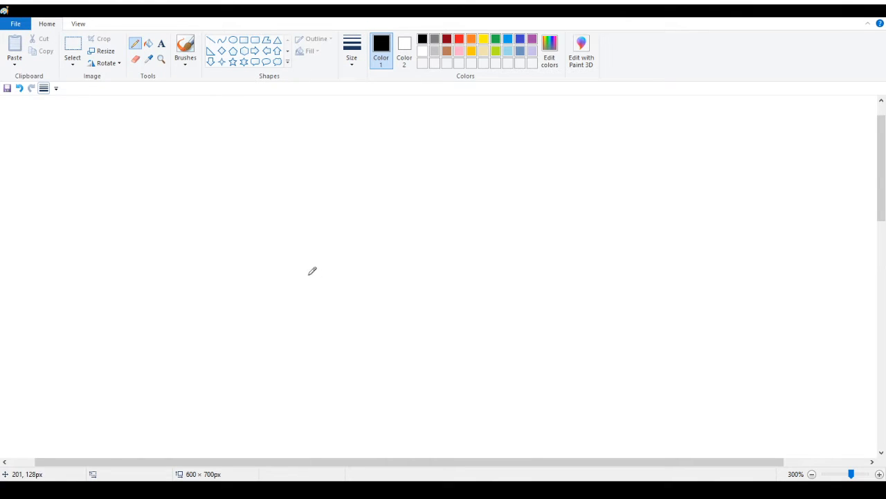
mouse_move(296, 324)
left_mouse_down()
mouse_move(319, 246)
mouse_move(368, 224)
mouse_move(429, 252)
mouse_move(440, 273)
mouse_move(444, 334)
left_mouse_up()
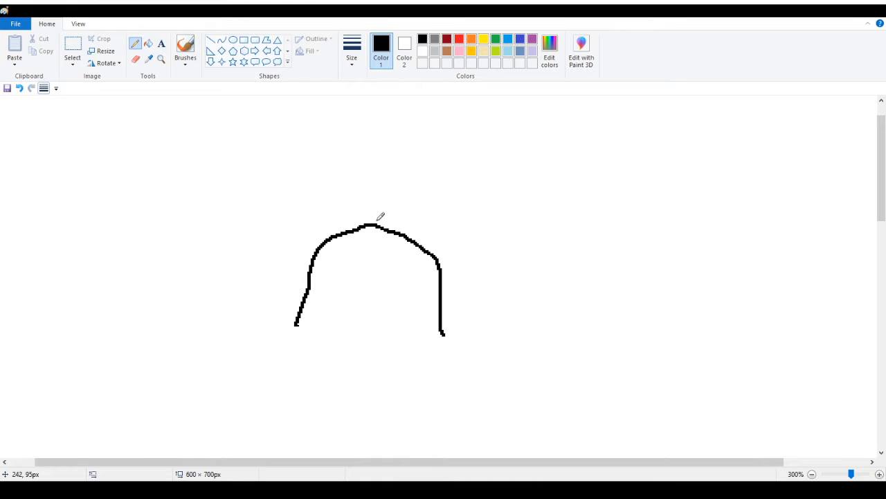
mouse_move(370, 230)
left_mouse_down()
mouse_move(364, 296)
mouse_move(382, 304)
mouse_move(385, 276)
mouse_move(372, 275)
mouse_move(379, 305)
mouse_move(389, 277)
mouse_move(382, 270)
mouse_move(374, 273)
mouse_move(380, 280)
mouse_move(373, 271)
mouse_move(380, 299)
left_mouse_up()
left_click_drag(371, 303, 367, 330)
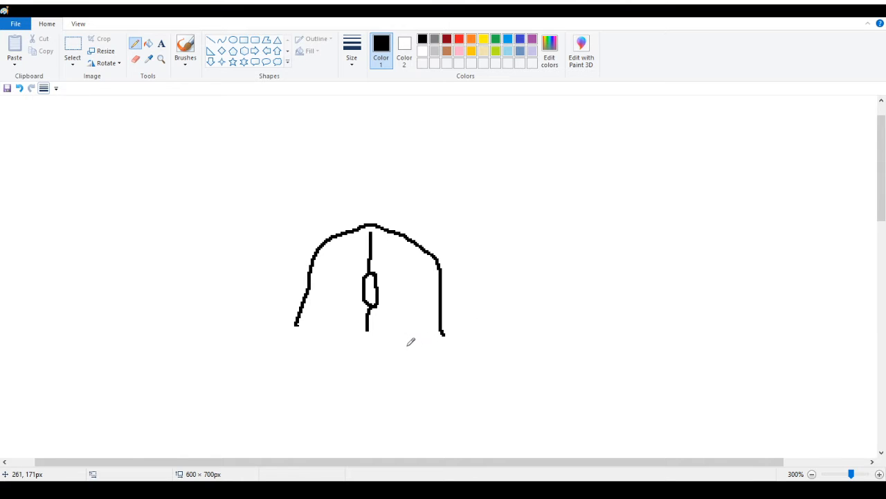
Draw the wavy lower edge of the head from the centre line outwards, ending in a rounded lobe on each side
left_click_drag(371, 333, 412, 316)
mouse_move(415, 317)
left_mouse_down()
mouse_move(421, 332)
mouse_move(449, 329)
left_mouse_up()
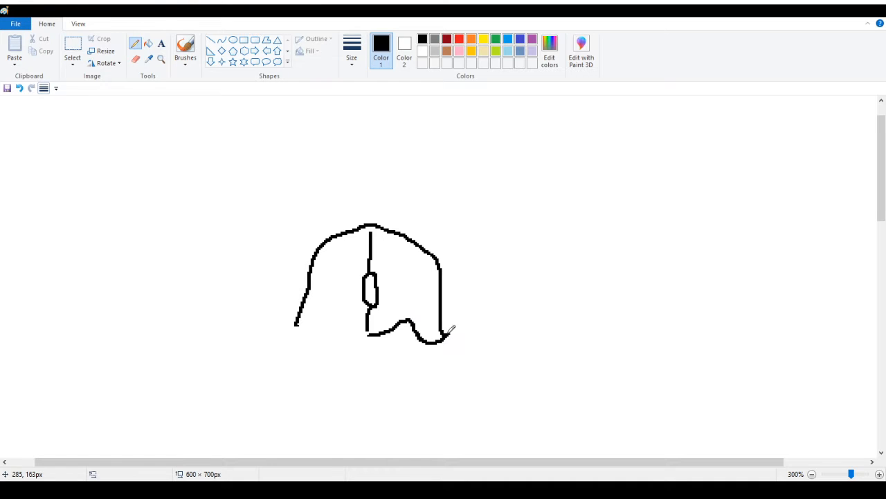
mouse_move(371, 328)
left_mouse_down()
mouse_move(330, 315)
mouse_move(317, 346)
mouse_move(297, 344)
mouse_move(307, 315)
left_mouse_up()
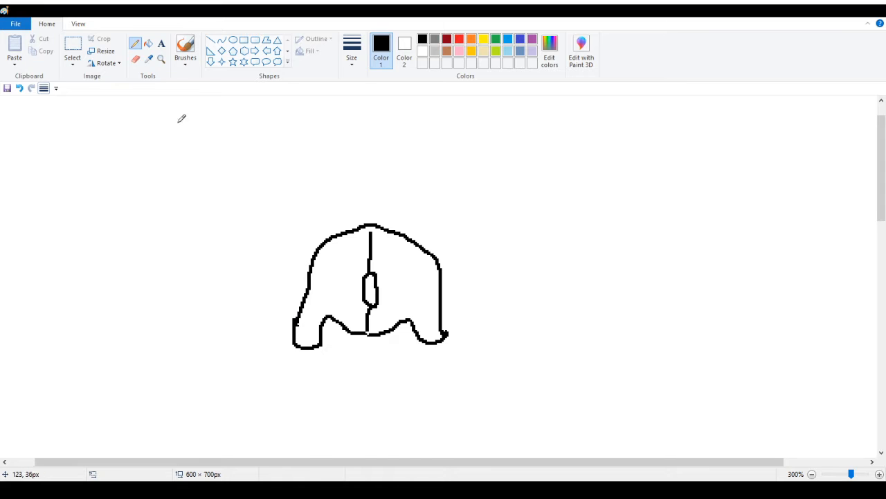
Select the whole head drawing and move it slightly to the right on the canvas
left_click(161, 59)
right_click(175, 142)
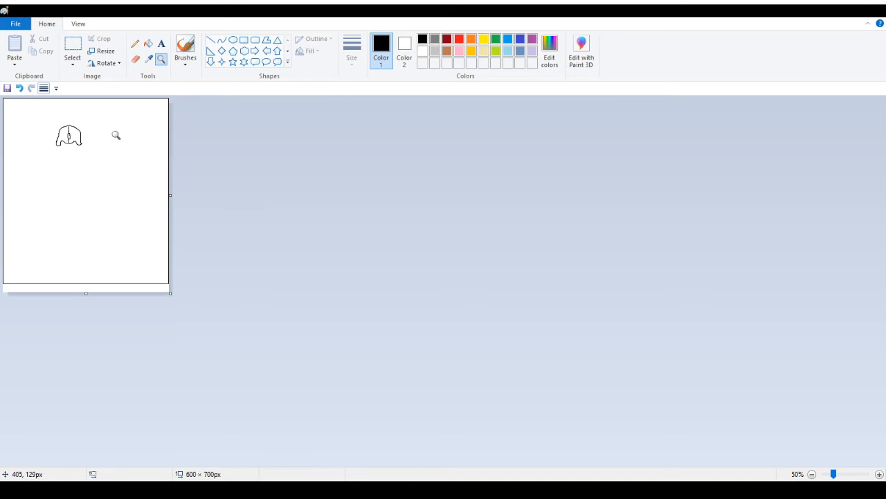
left_click(116, 135)
left_click(255, 178)
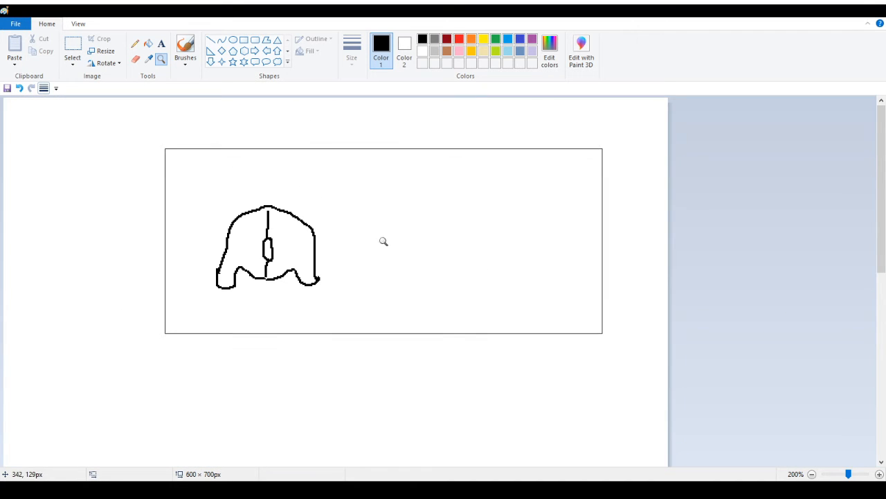
left_click(69, 53)
left_click_drag(170, 180, 360, 316)
left_click_drag(257, 251, 300, 249)
Redraw the head's right lobe with the Pencil as a longer rounded shape resembling the left lobe
left_click(161, 58)
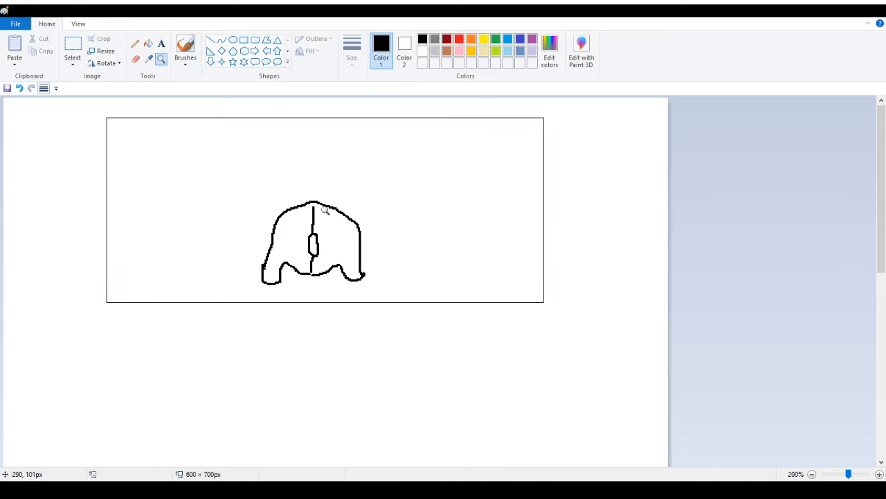
left_click(323, 209)
left_click(441, 282)
left_click(194, 209)
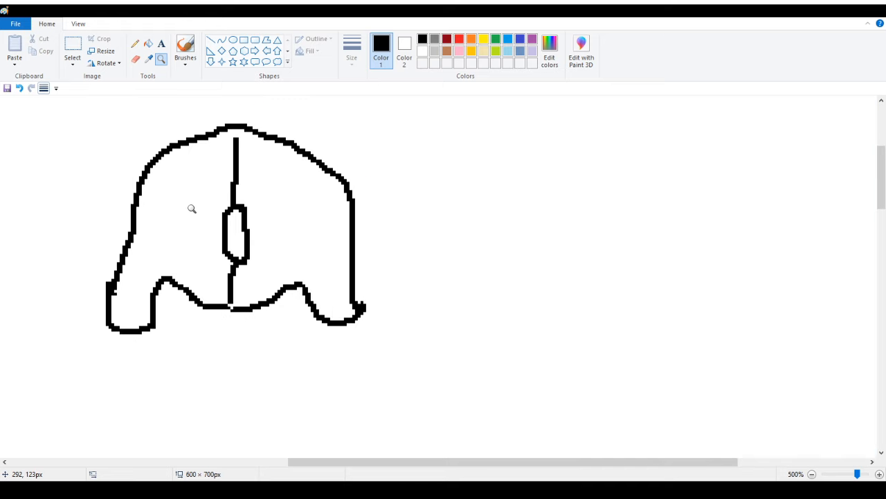
left_click(136, 44)
mouse_move(326, 308)
left_mouse_down()
mouse_move(308, 294)
mouse_move(309, 332)
mouse_move(351, 327)
mouse_move(370, 301)
mouse_move(365, 326)
mouse_move(355, 311)
mouse_move(355, 278)
mouse_move(353, 327)
mouse_move(354, 288)
mouse_move(348, 310)
mouse_move(331, 322)
mouse_move(348, 315)
mouse_move(353, 296)
mouse_move(346, 321)
mouse_move(361, 291)
left_mouse_up()
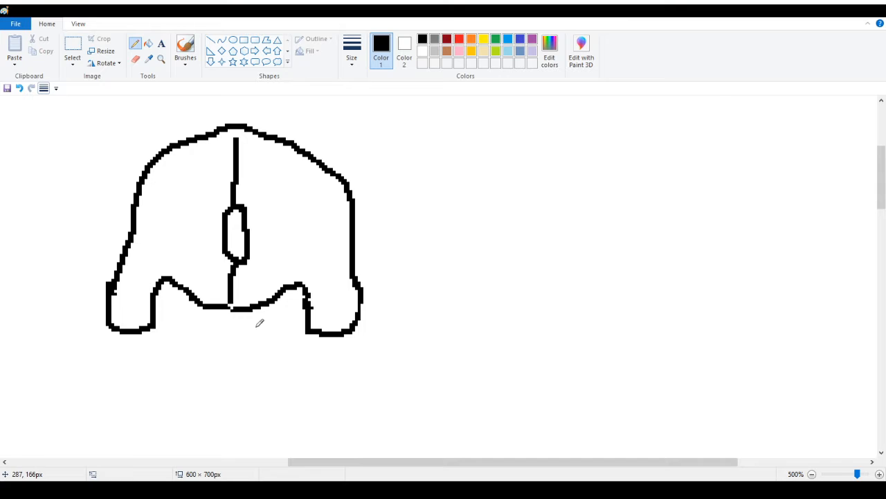
Draw a rounded jaw piece below the head's lower edge with two horizontal lines inside it
mouse_move(187, 300)
left_mouse_down()
mouse_move(174, 352)
mouse_move(216, 373)
mouse_move(283, 357)
mouse_move(288, 335)
mouse_move(274, 301)
left_mouse_up()
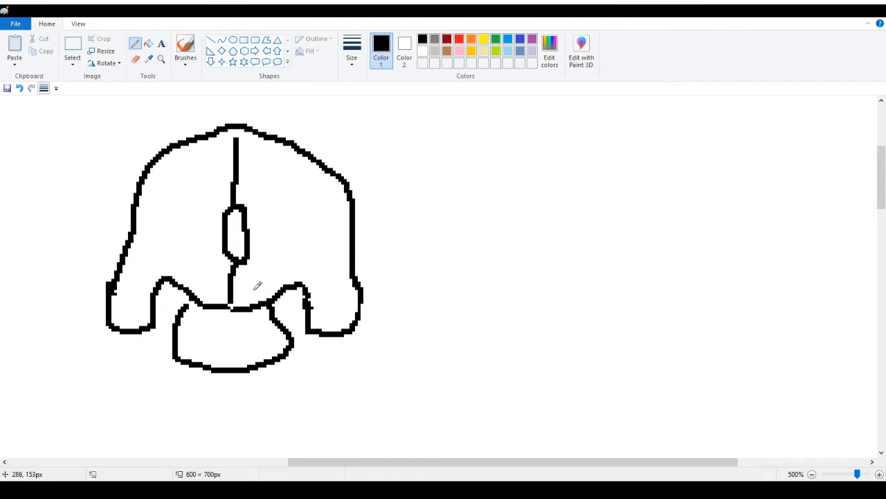
left_click_drag(199, 326, 261, 326)
left_click_drag(201, 347, 257, 344)
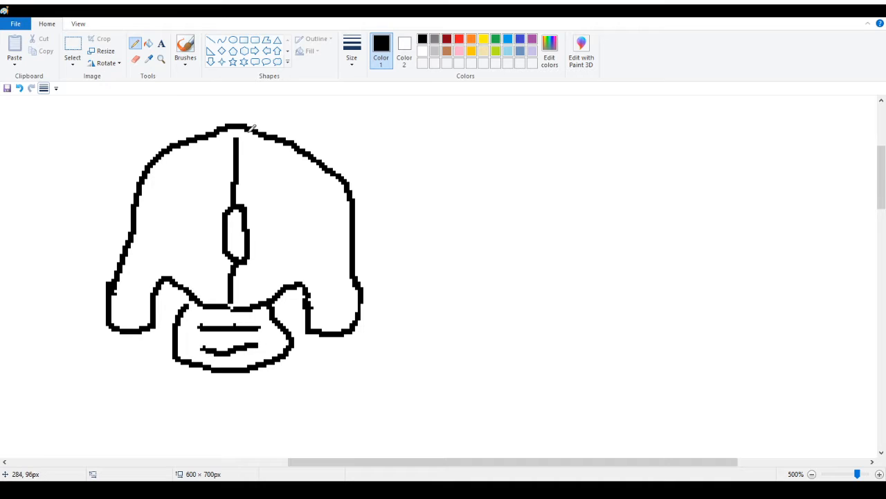
Draw a slanted eye with a thick black outline in each gap between the jaw piece and the side lobes
mouse_move(164, 286)
left_mouse_down()
mouse_move(164, 311)
mouse_move(178, 312)
mouse_move(161, 288)
mouse_move(181, 308)
mouse_move(176, 281)
mouse_move(197, 299)
left_mouse_up()
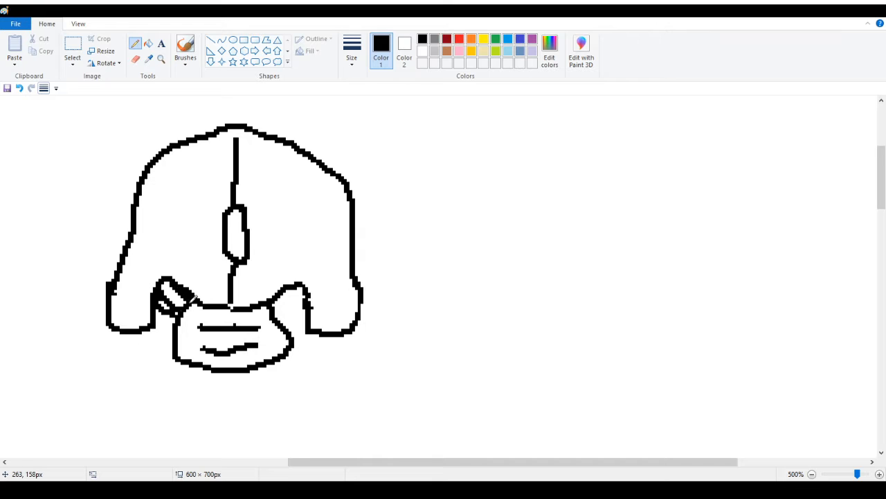
left_click_drag(273, 302, 304, 281)
mouse_move(276, 312)
left_mouse_down()
mouse_move(299, 303)
mouse_move(303, 283)
left_mouse_up()
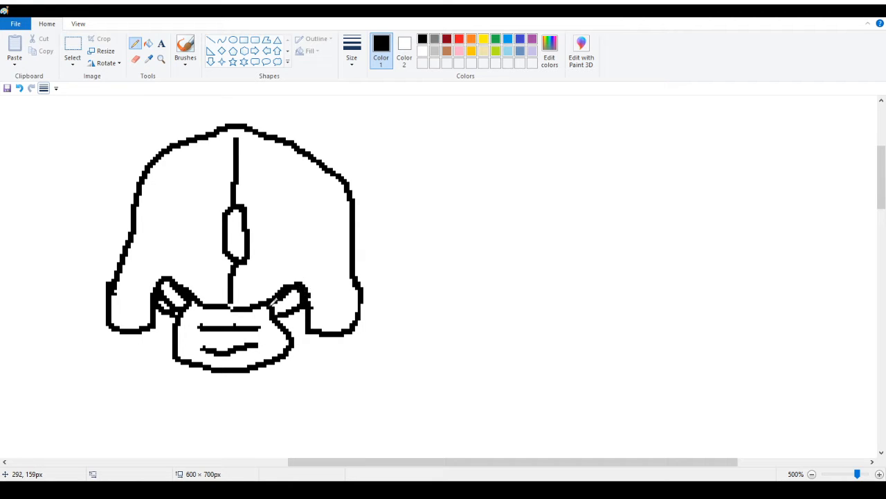
left_click_drag(167, 296, 178, 302)
mouse_move(286, 310)
left_mouse_down()
mouse_move(294, 316)
mouse_move(307, 305)
left_mouse_up()
Fill the inside of both eyes with red
left_click(459, 38)
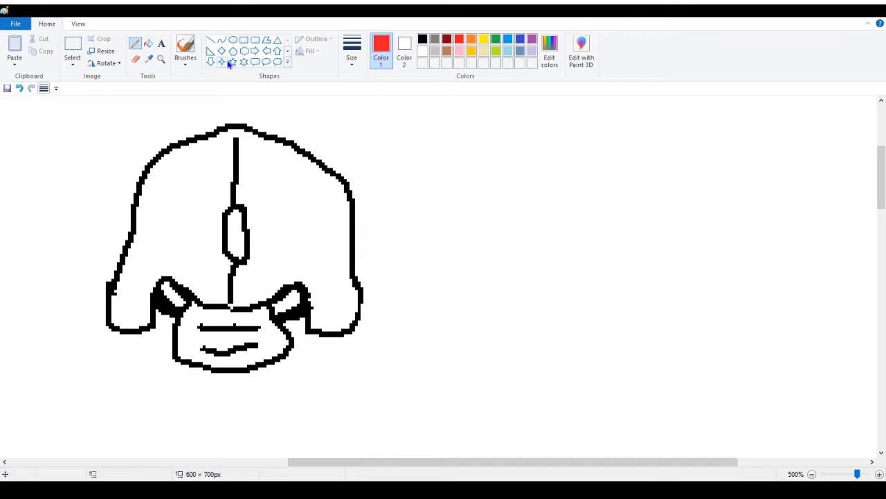
left_click(148, 43)
left_click(177, 287)
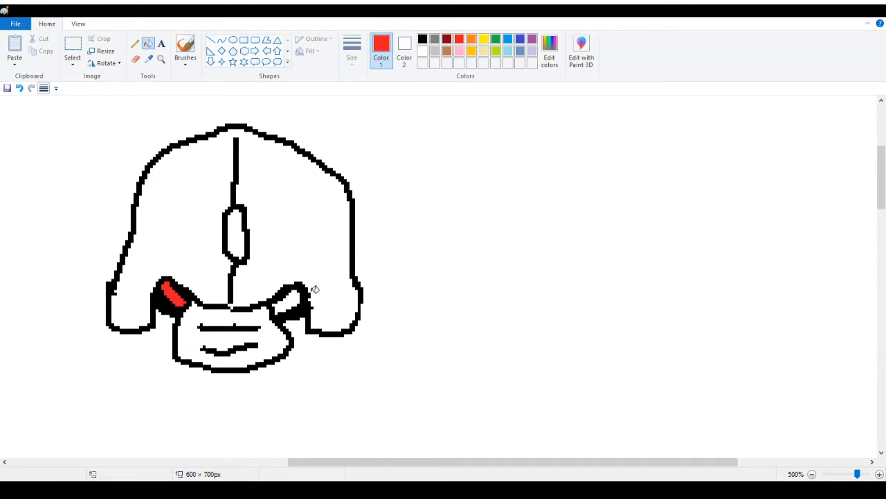
left_click(288, 300)
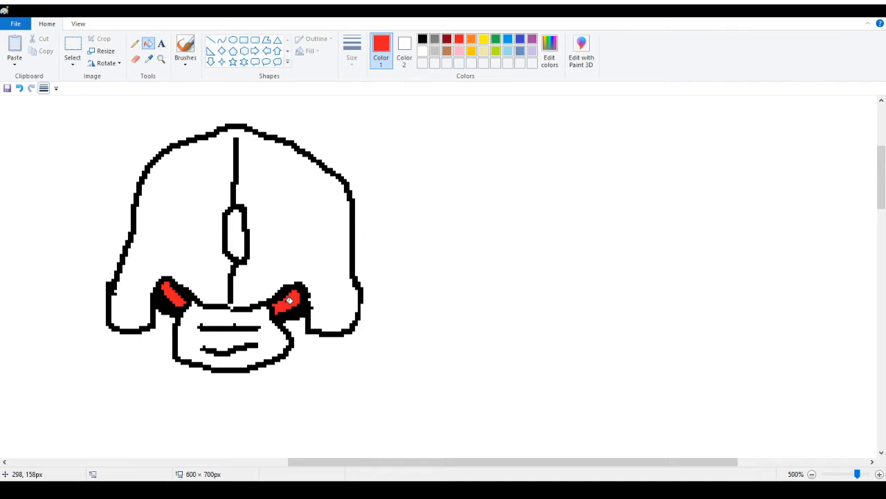
Draw two short slanted black lines on each side lobe, recolouring the stray red line on the left lobe black
left_click(135, 43)
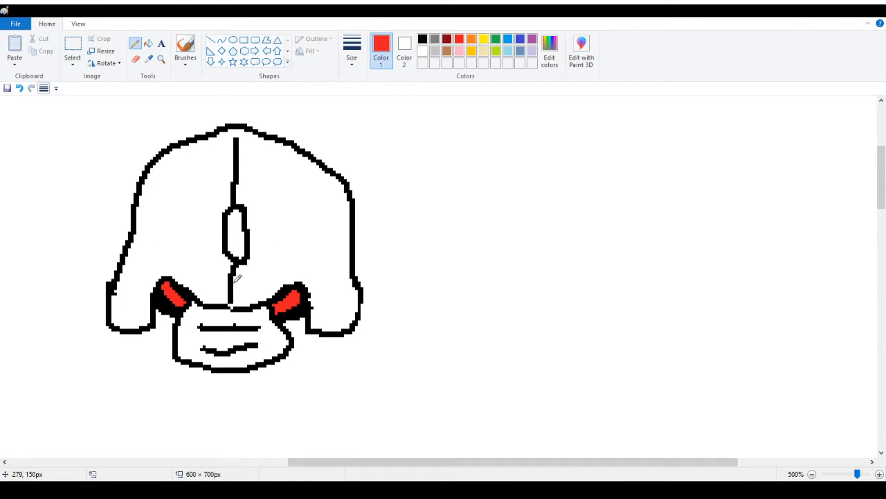
left_click_drag(129, 282, 143, 293)
left_click(149, 41)
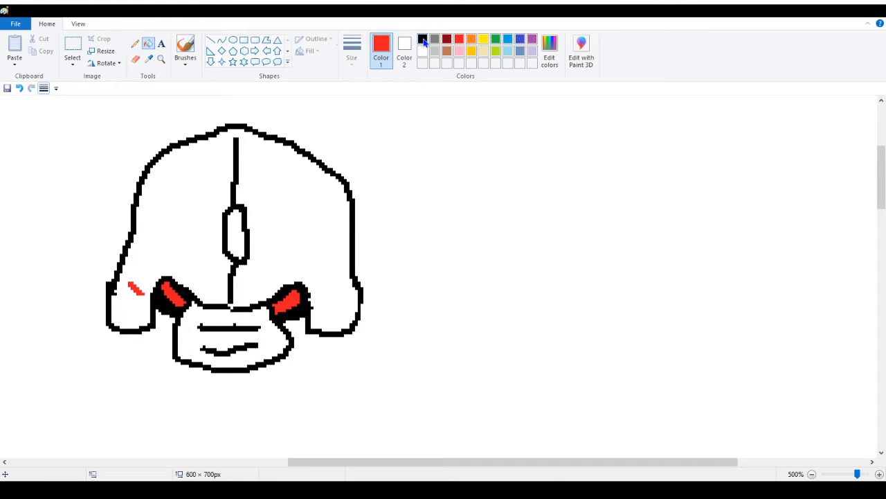
left_click(422, 39)
left_click(136, 289)
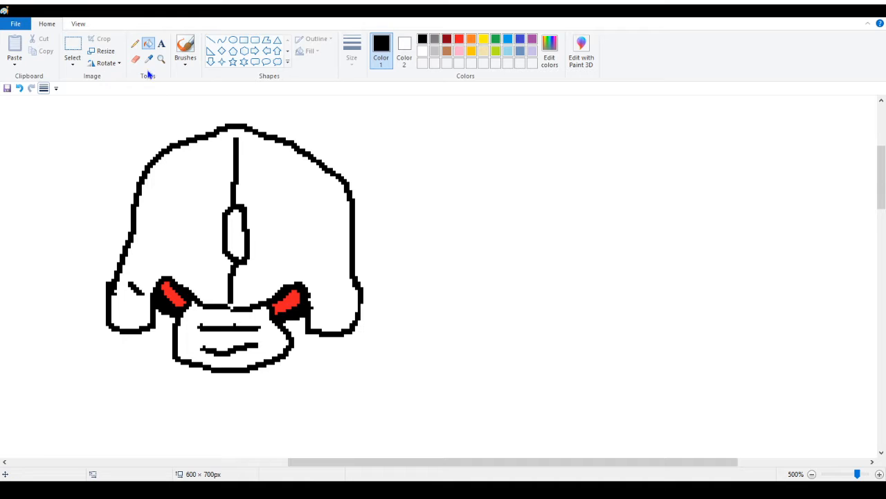
left_click(136, 44)
left_click_drag(120, 308, 138, 318)
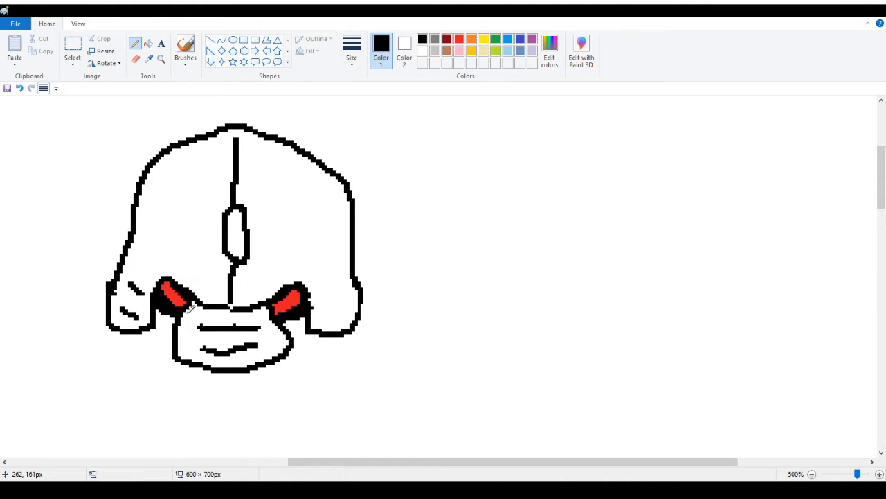
mouse_move(336, 286)
left_mouse_down()
mouse_move(321, 299)
mouse_move(337, 310)
mouse_move(345, 305)
left_mouse_up()
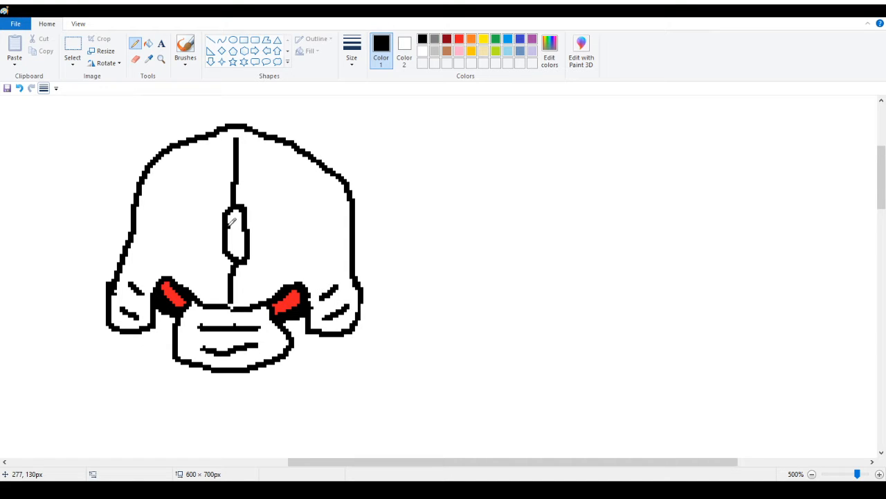
Draw short black lines across the oval on the centre line and fill the oval with red
mouse_move(227, 225)
left_mouse_down()
mouse_move(239, 225)
mouse_move(236, 247)
left_mouse_up()
left_click(459, 39)
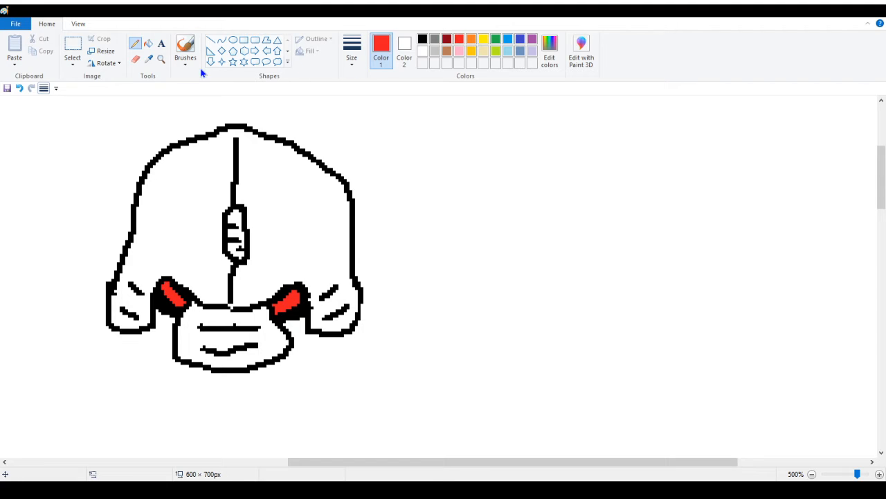
left_click(149, 43)
left_click(237, 220)
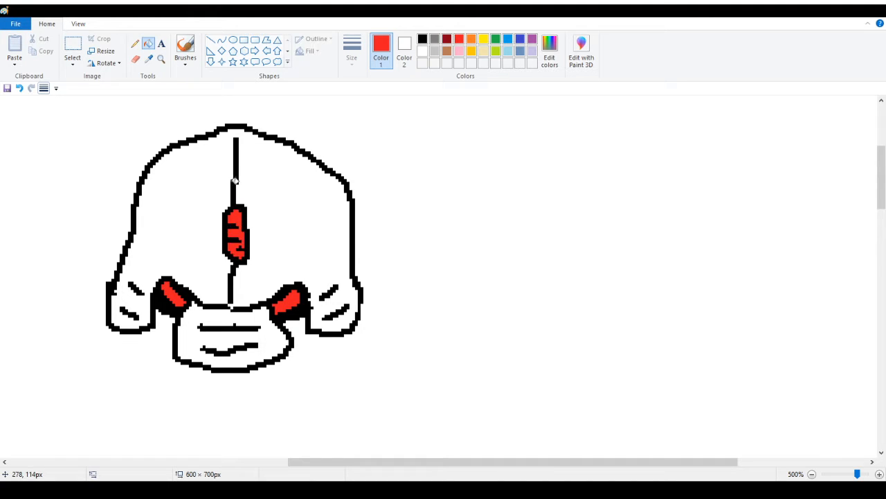
left_click(135, 43)
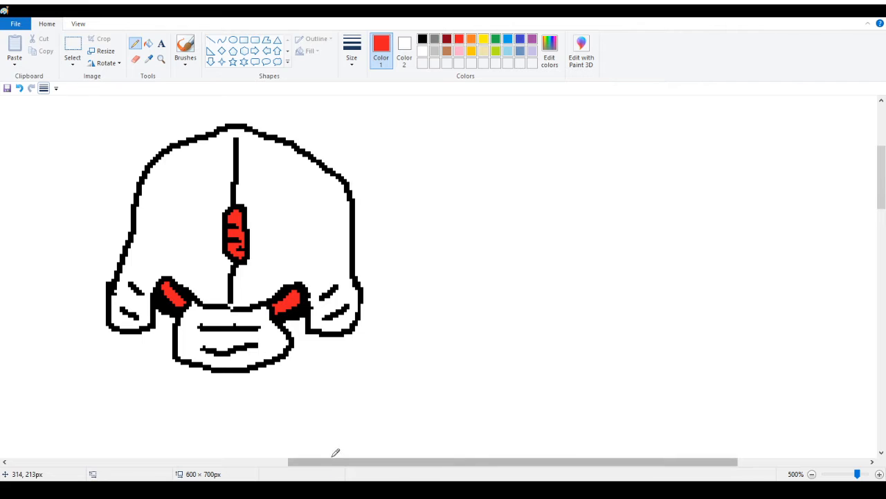
left_click_drag(332, 461, 257, 461)
left_click(161, 59)
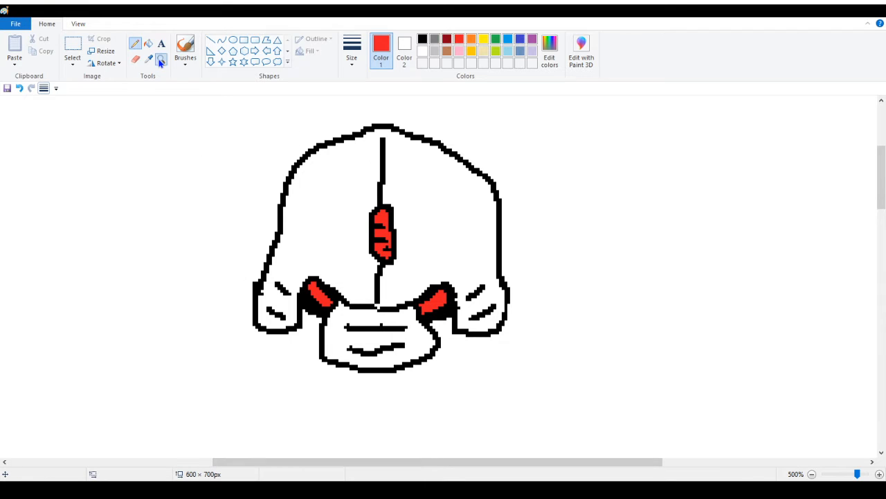
right_click(182, 145)
right_click(182, 145)
right_click(132, 150)
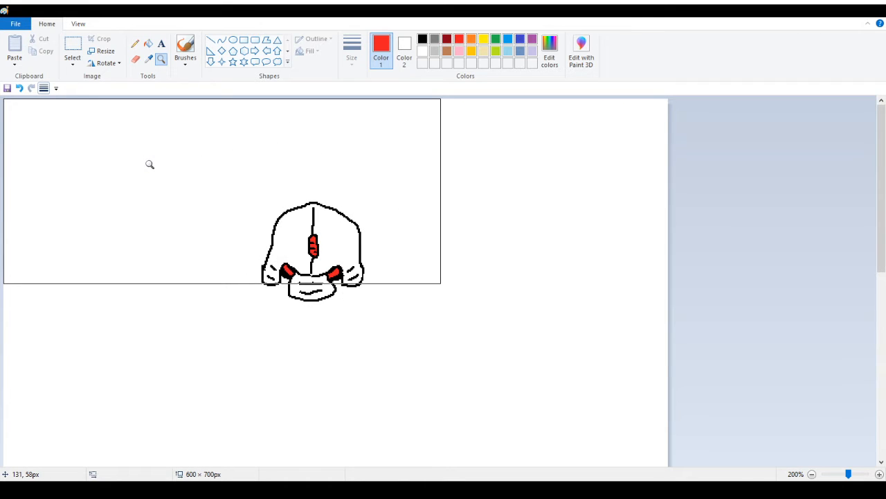
left_click(292, 242)
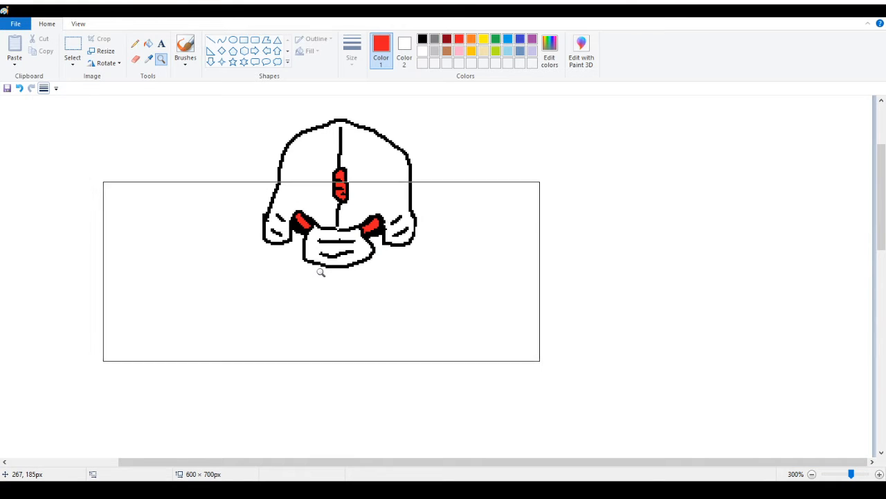
left_click(423, 229)
left_click(331, 276)
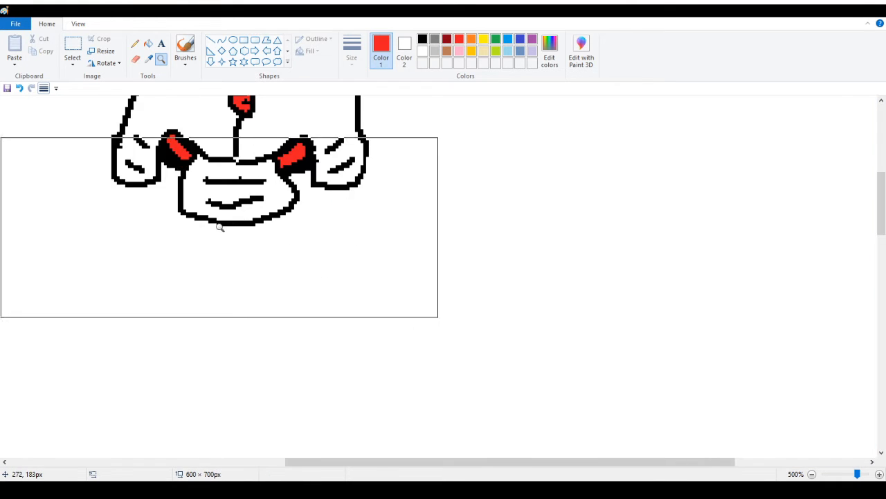
scroll(175, 221, "up", 2)
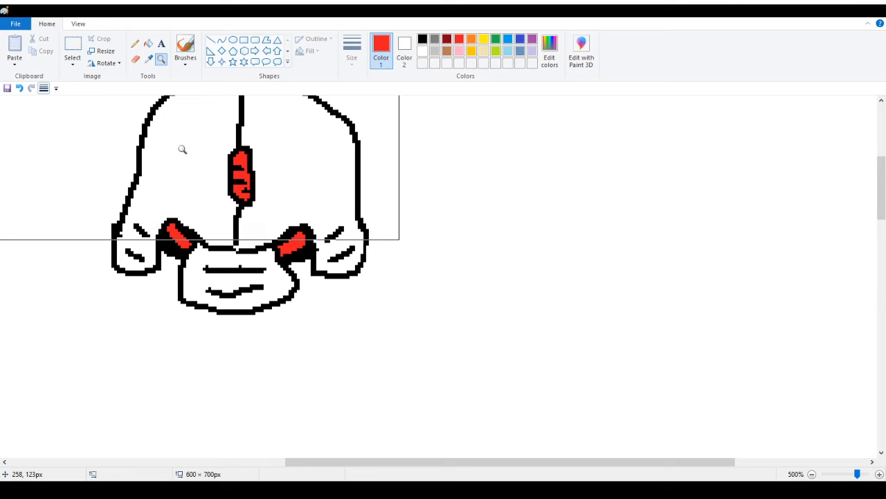
scroll(182, 148, "up", 2)
left_click_drag(365, 463, 313, 463)
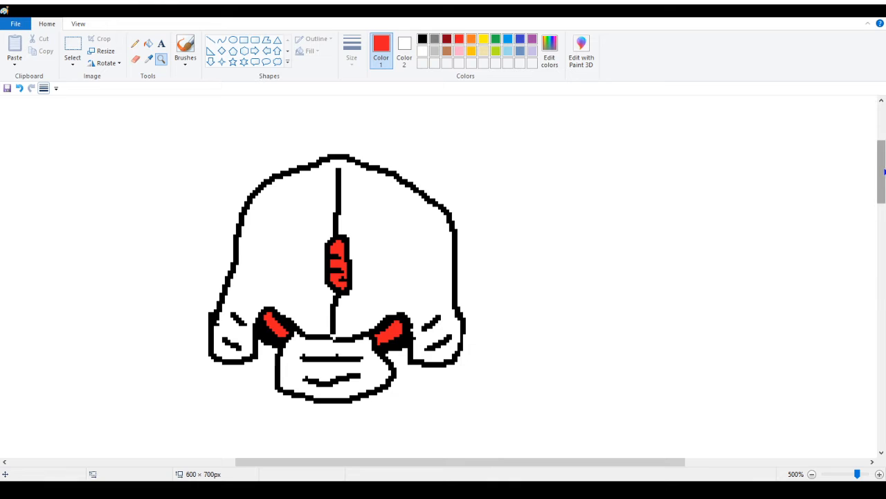
left_click_drag(882, 174, 883, 185)
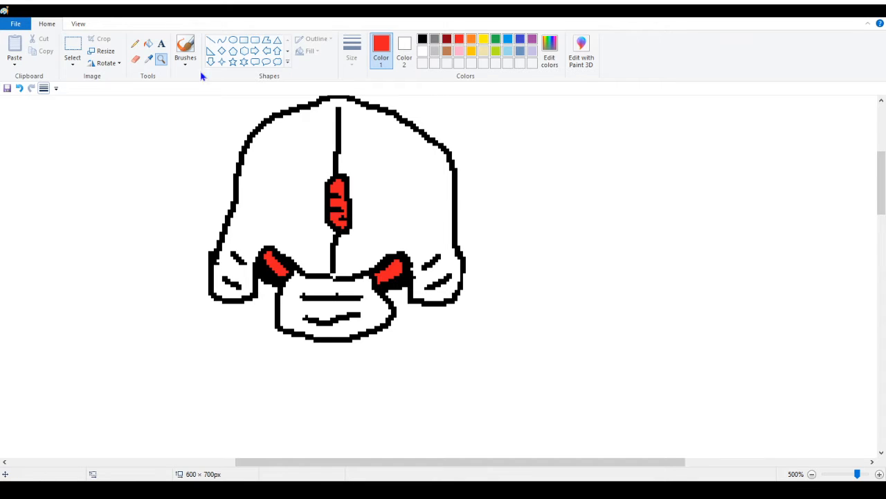
left_click(136, 43)
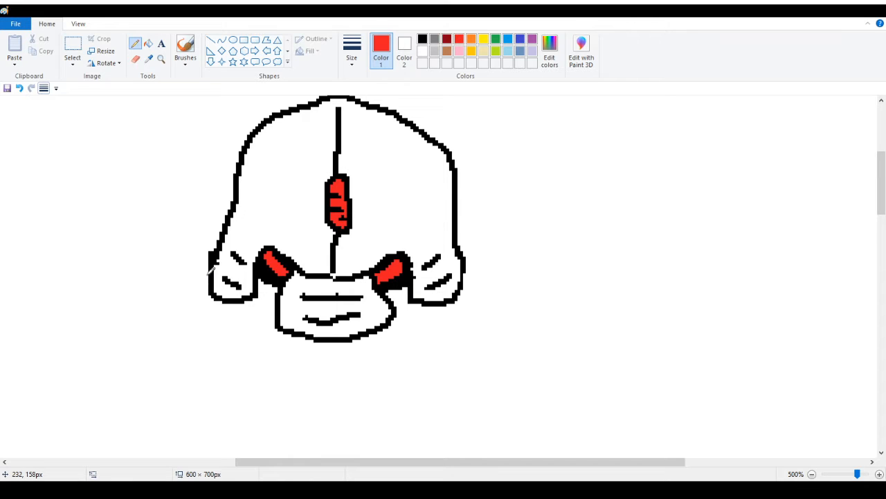
left_click(162, 61)
right_click(128, 159)
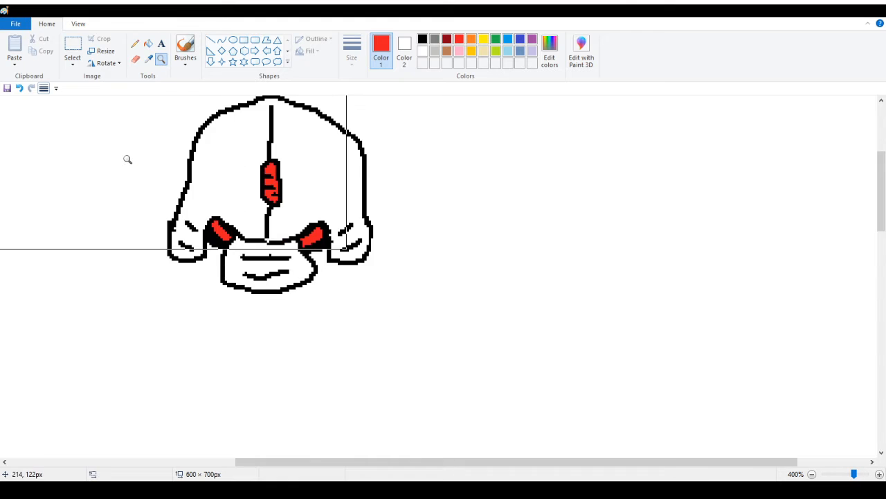
right_click(126, 159)
right_click(123, 161)
scroll(197, 153, "up", 3)
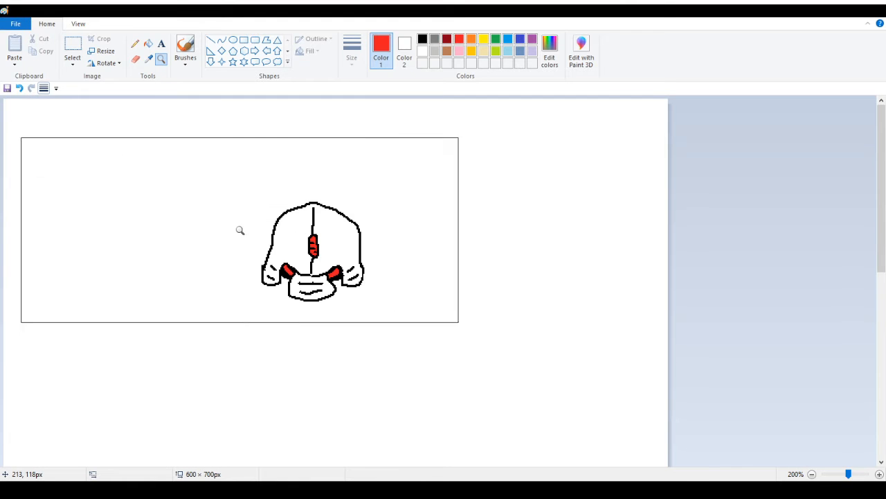
Close the small gap where the head's centre line meets the jaw piece's upper edge and colour the patch black
left_click(264, 275)
left_click(321, 230)
left_click(330, 225)
left_click(135, 43)
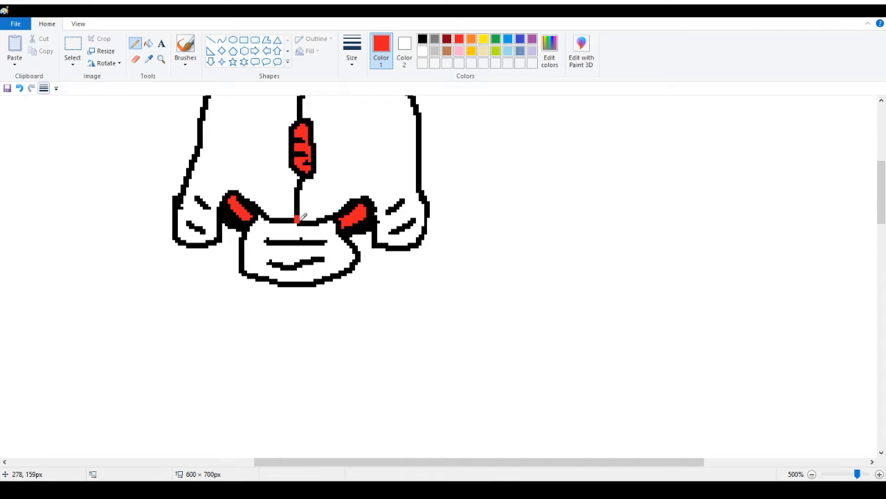
left_click(148, 43)
left_click(422, 39)
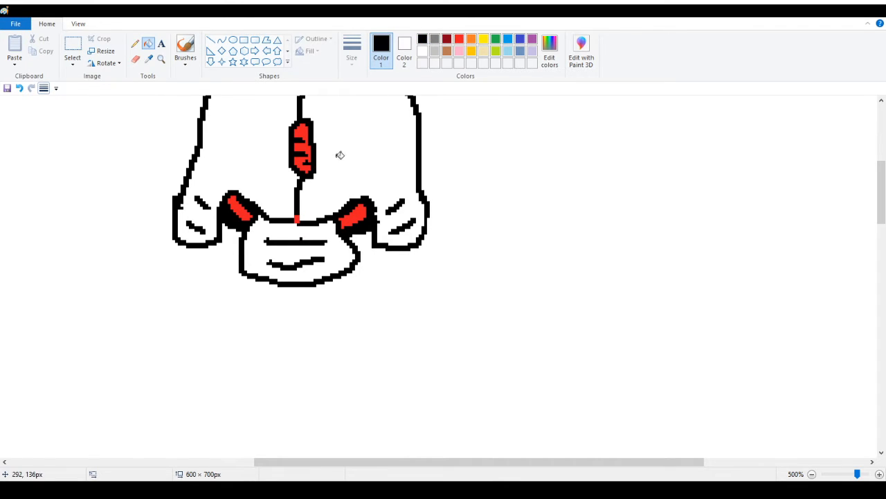
left_click(296, 220)
Draw a black shoulder line curving outward and down from the left edge of the head
left_click(161, 59)
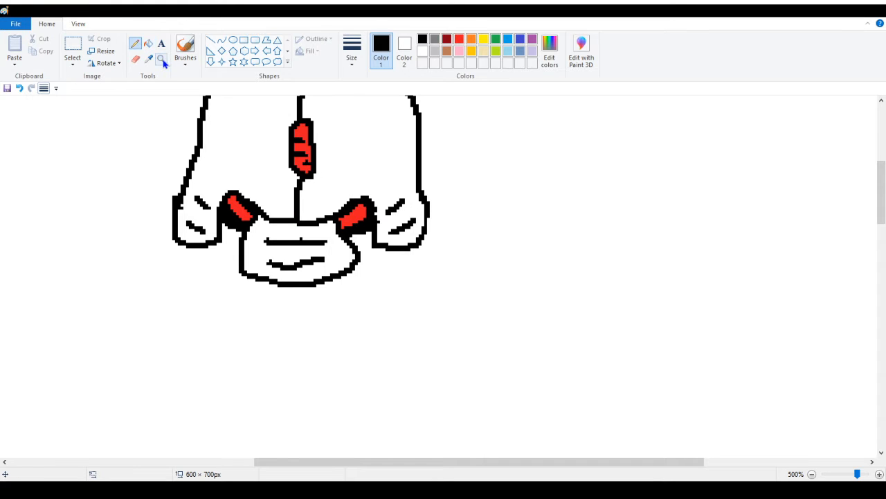
right_click(163, 157)
scroll(194, 166, "up", 2)
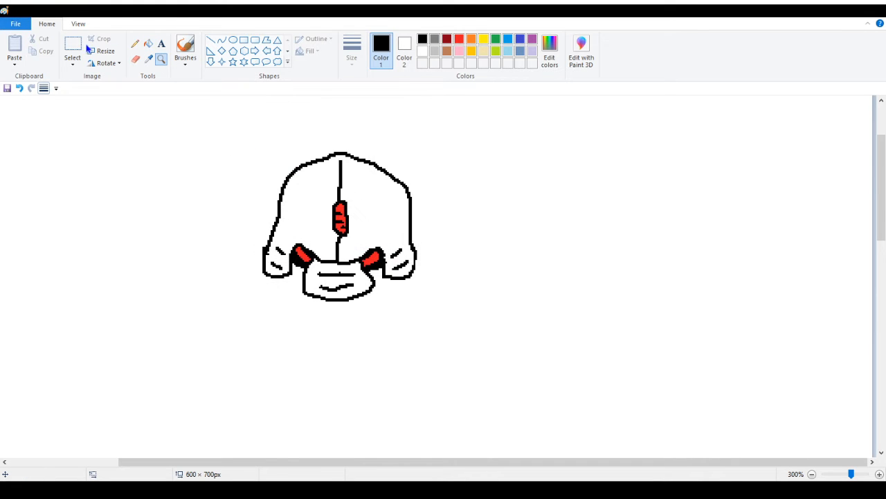
left_click(135, 44)
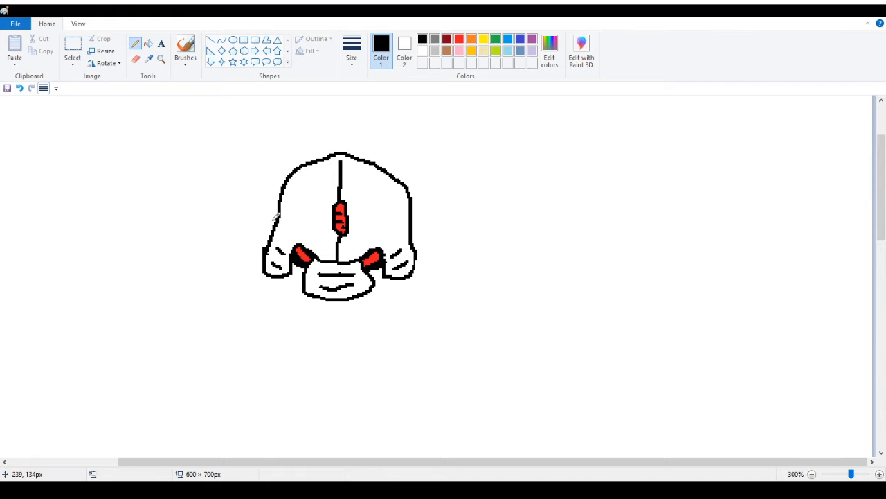
mouse_move(275, 217)
left_mouse_down()
mouse_move(201, 237)
mouse_move(184, 275)
mouse_move(171, 378)
left_mouse_up()
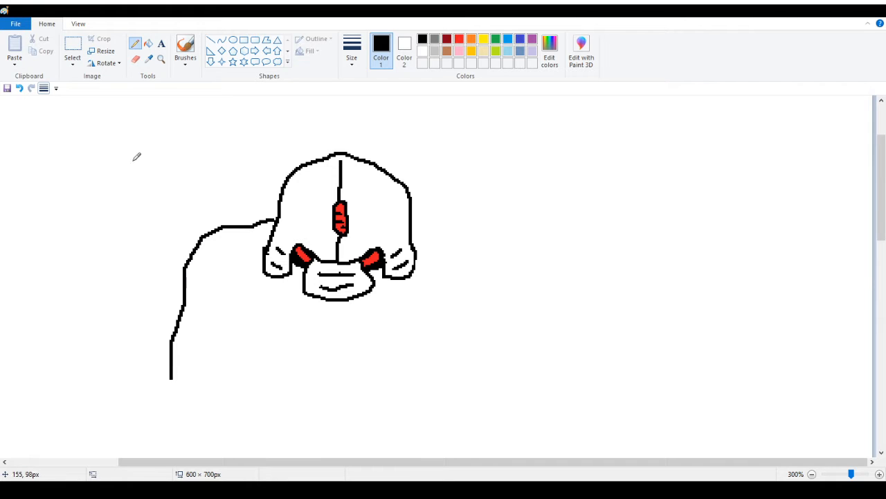
Erase the lower, outward-slanting part of the left shoulder line, keeping the curve and the short vertical section below it
left_click(160, 59)
right_click(137, 148)
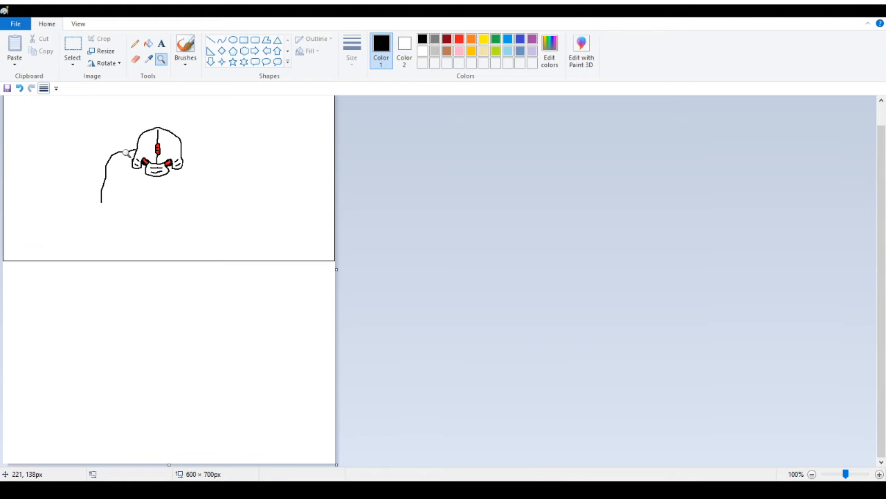
left_click(127, 153)
left_click(268, 256)
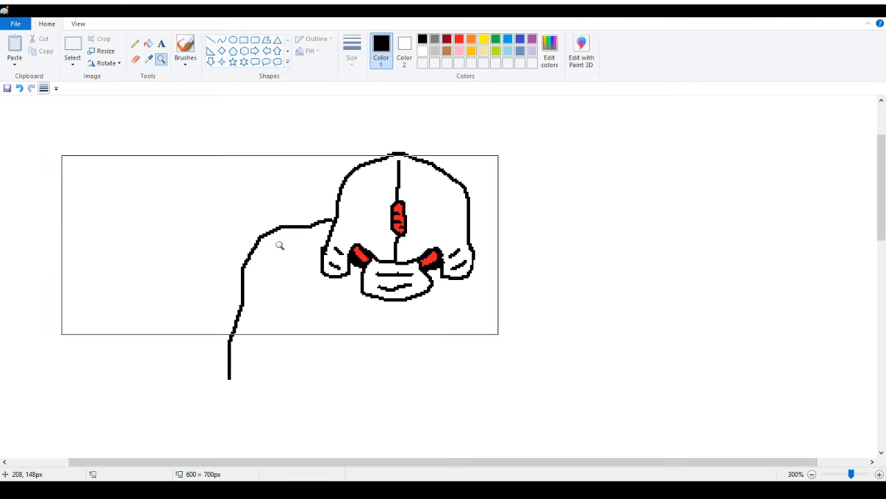
left_click(135, 59)
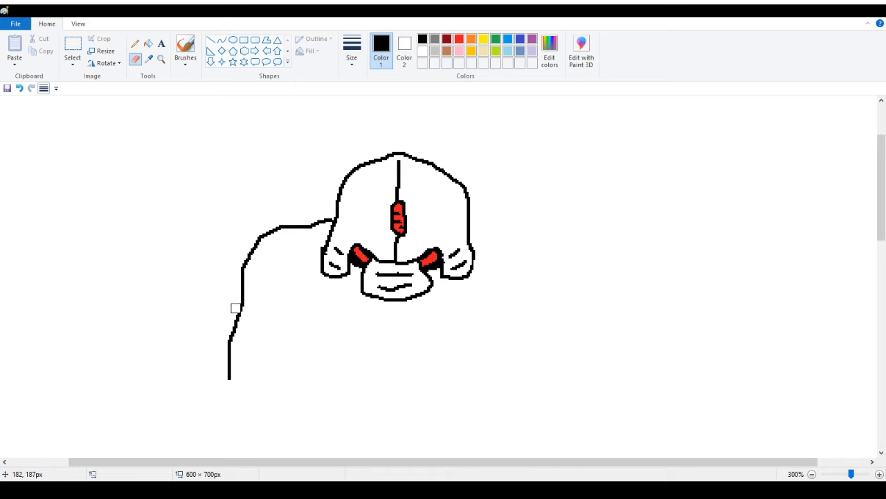
left_click_drag(236, 307, 228, 374)
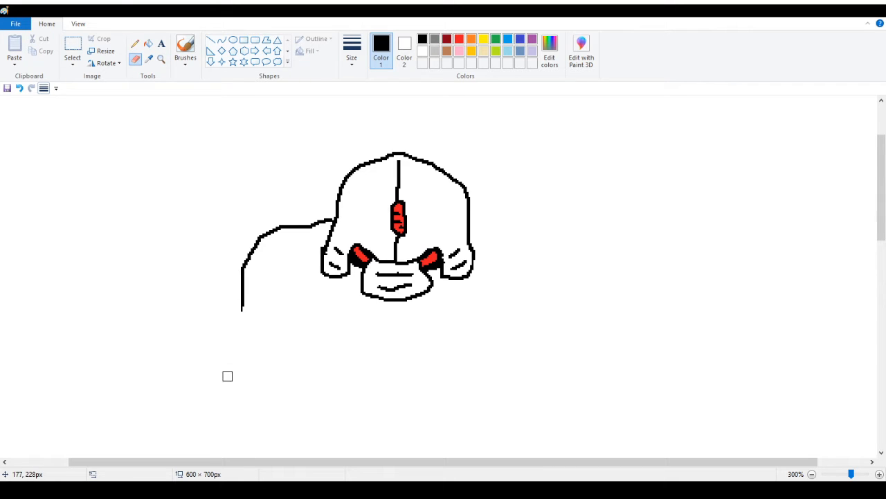
Draw a matching black shoulder line from the right edge of the head, rounding the corner and running straight down
left_click(135, 43)
scroll(273, 332, "down", 1)
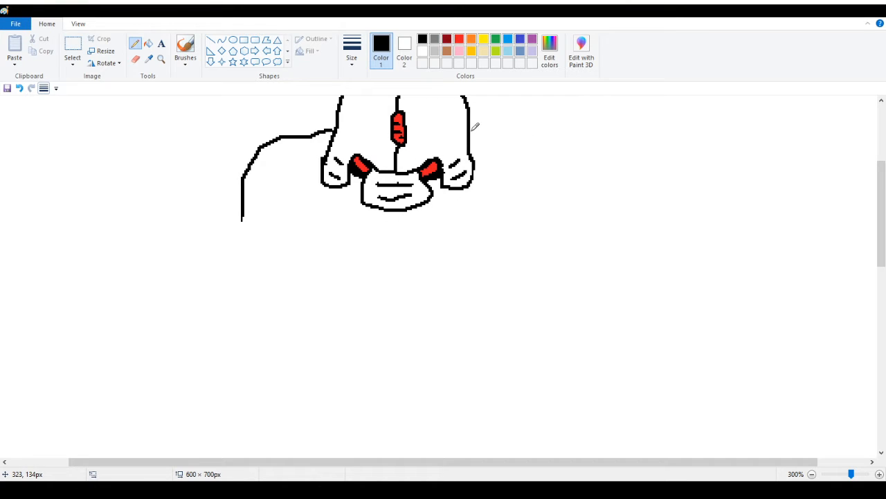
mouse_move(471, 129)
left_mouse_down()
mouse_move(532, 134)
mouse_move(547, 146)
mouse_move(553, 156)
mouse_move(539, 210)
left_mouse_up()
left_click_drag(555, 149, 552, 178)
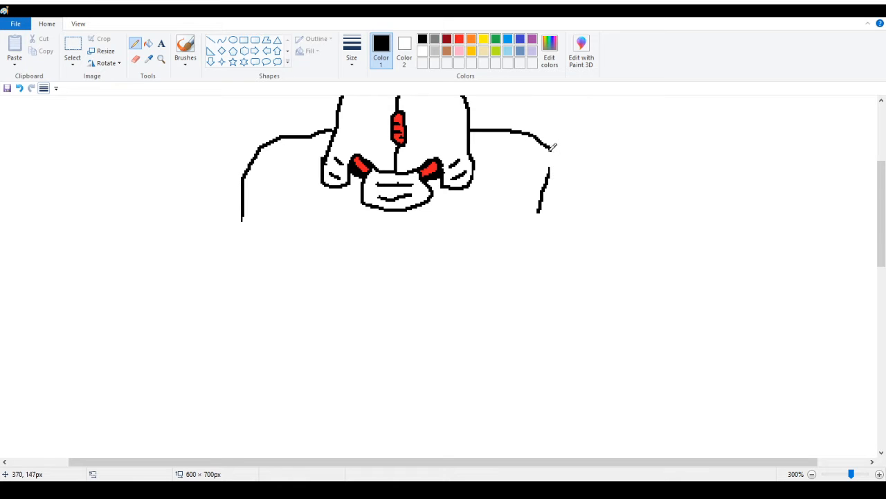
mouse_move(554, 147)
left_mouse_down()
mouse_move(549, 178)
mouse_move(547, 144)
mouse_move(556, 169)
mouse_move(547, 185)
mouse_move(555, 162)
mouse_move(548, 181)
mouse_move(546, 162)
mouse_move(539, 212)
left_mouse_up()
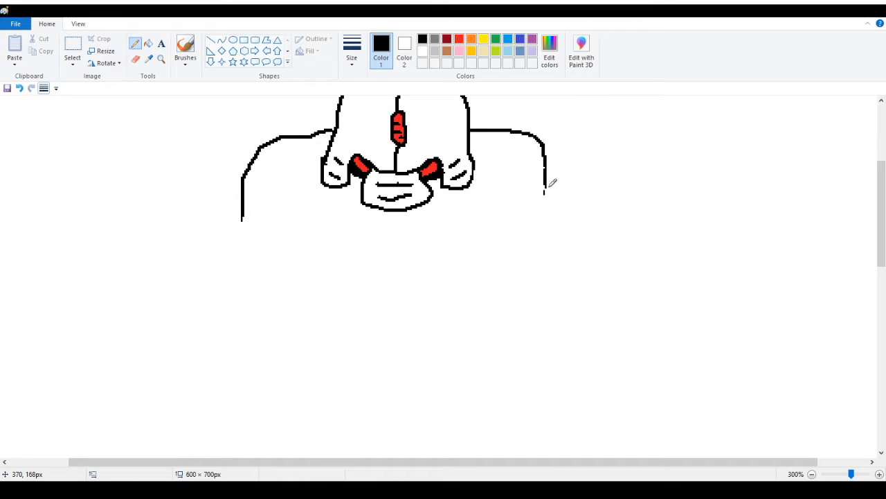
left_click_drag(546, 177, 542, 249)
Extend both body sides inward toward the waist and draw a curved collar line looping beneath the head between the shoulders
scroll(272, 188, "down", 3)
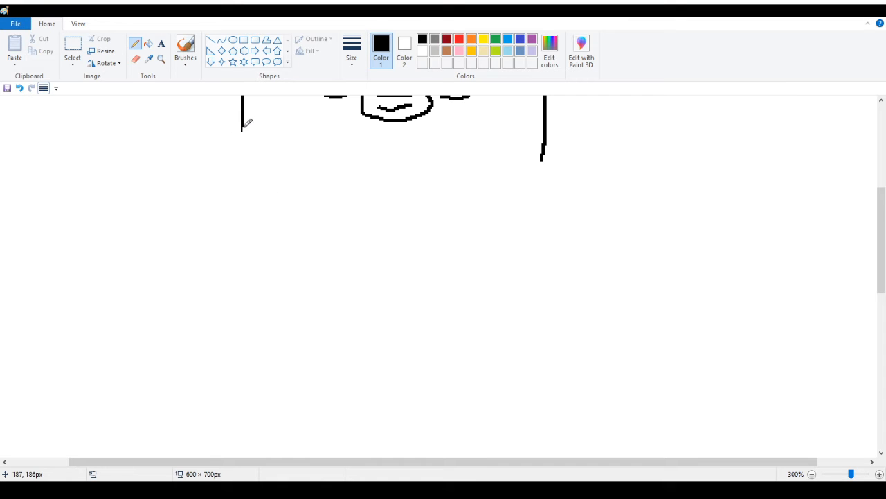
mouse_move(241, 129)
left_mouse_down()
mouse_move(263, 212)
mouse_move(297, 253)
left_mouse_up()
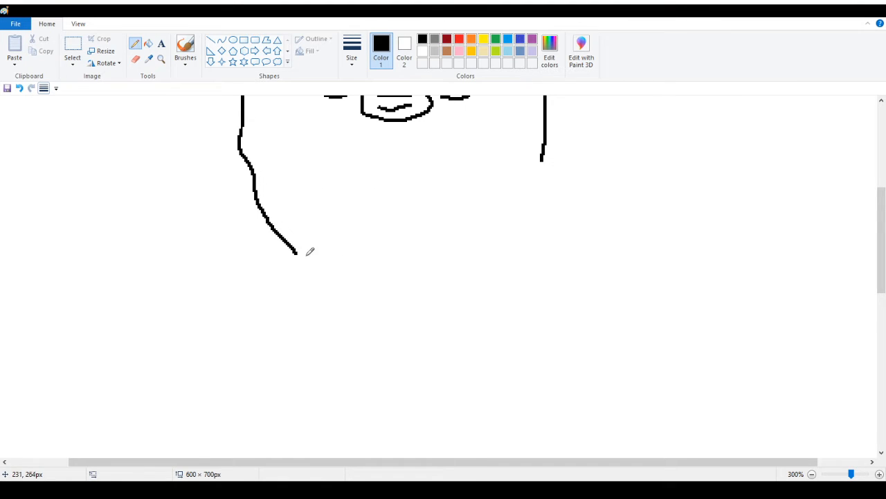
mouse_move(537, 147)
left_mouse_down()
mouse_move(539, 158)
mouse_move(457, 251)
left_mouse_up()
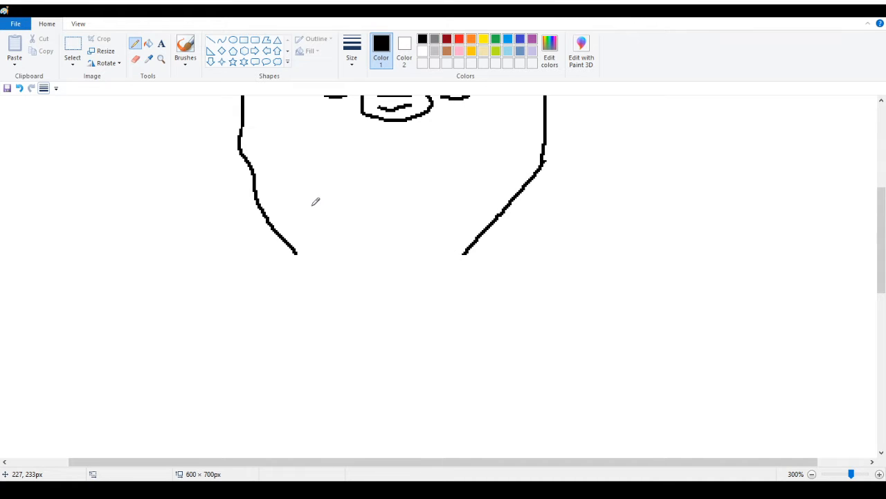
scroll(235, 220, "up", 3)
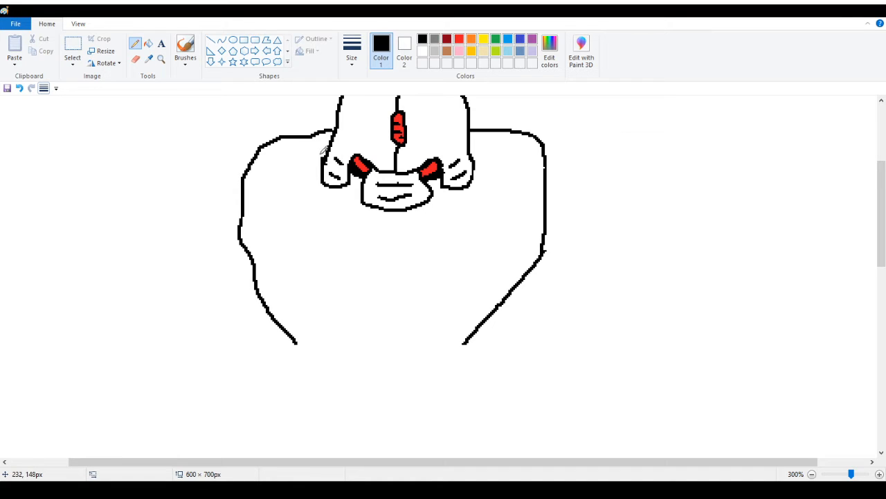
mouse_move(475, 129)
left_mouse_down()
mouse_move(490, 184)
mouse_move(450, 229)
mouse_move(415, 242)
mouse_move(383, 239)
mouse_move(321, 195)
mouse_move(305, 171)
mouse_move(312, 135)
left_mouse_up()
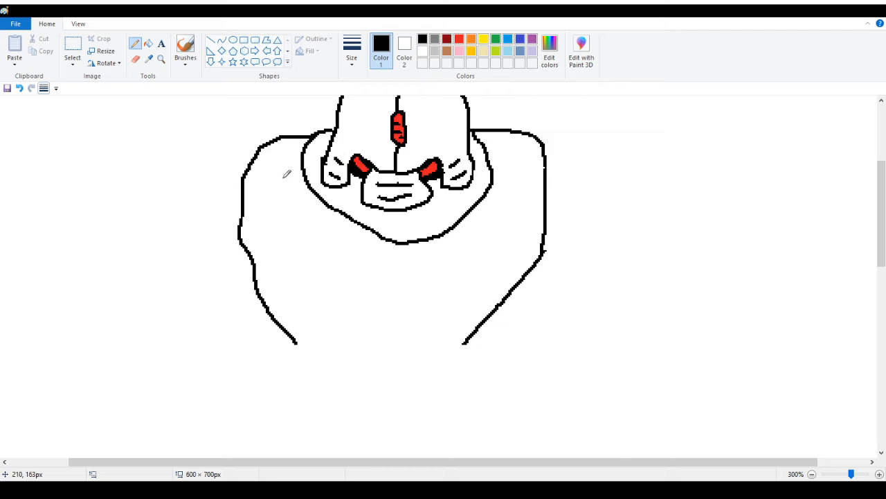
Draw a small raised collar piece behind each side of the head, with a parallel inner curve inside each outline
scroll(259, 171, "up", 3)
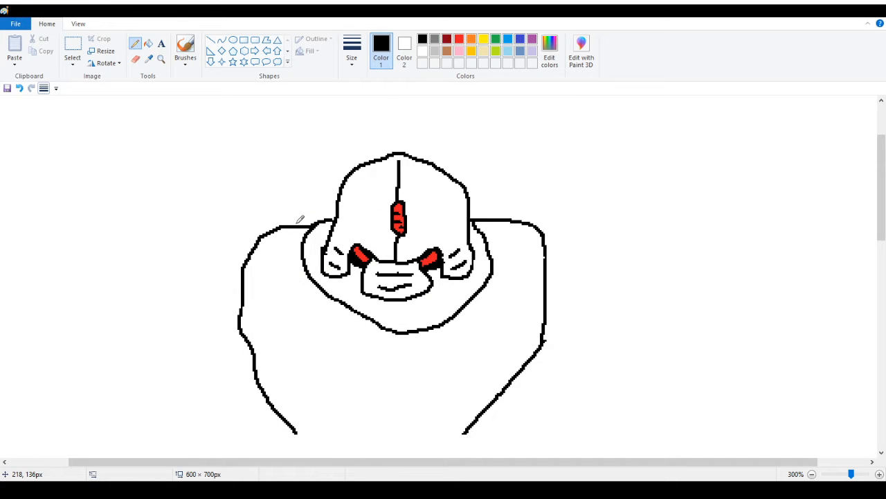
mouse_move(298, 222)
left_mouse_down()
mouse_move(302, 202)
mouse_move(340, 187)
left_mouse_up()
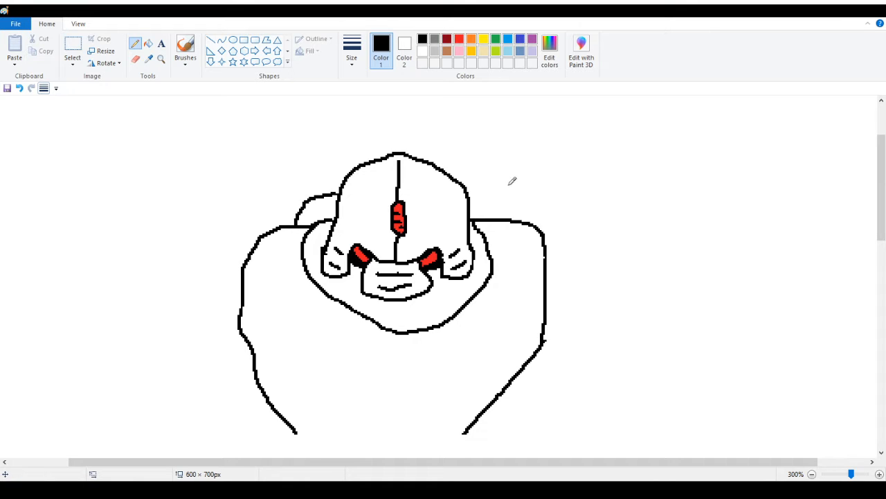
mouse_move(470, 189)
left_mouse_down()
mouse_move(504, 195)
mouse_move(509, 218)
mouse_move(510, 210)
left_mouse_up()
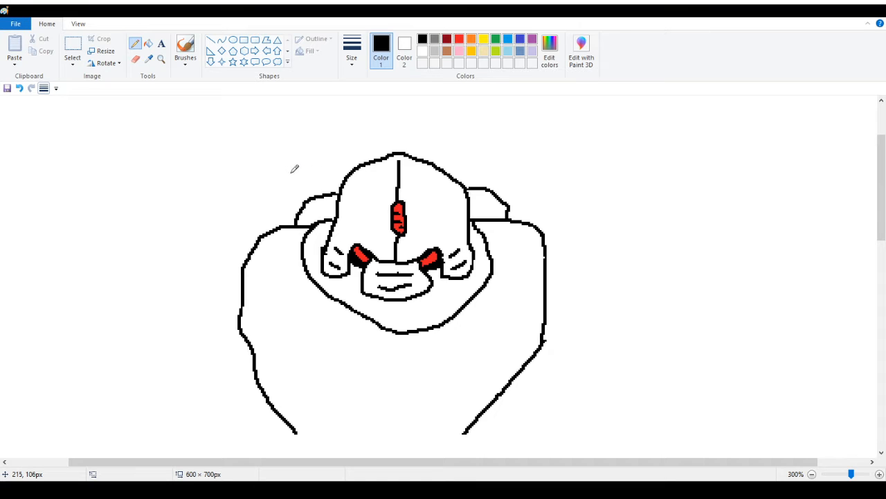
left_click_drag(307, 220, 338, 196)
left_click_drag(473, 194, 507, 214)
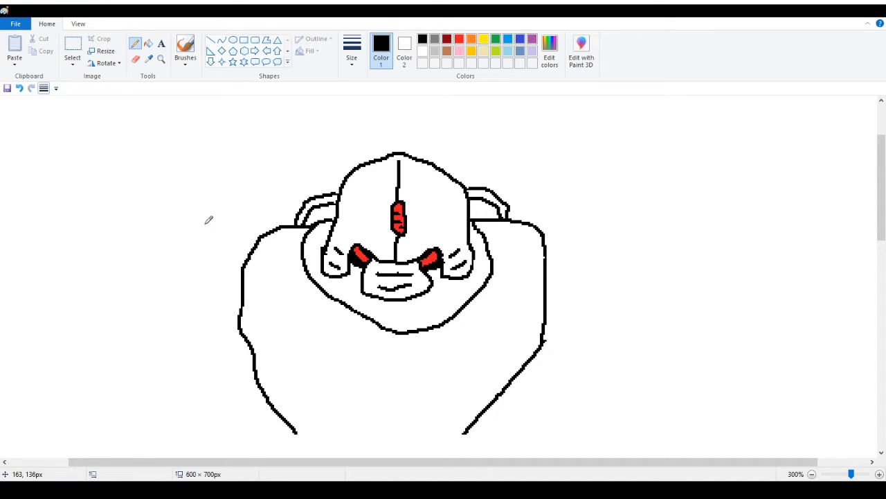
scroll(215, 246, "down", 2)
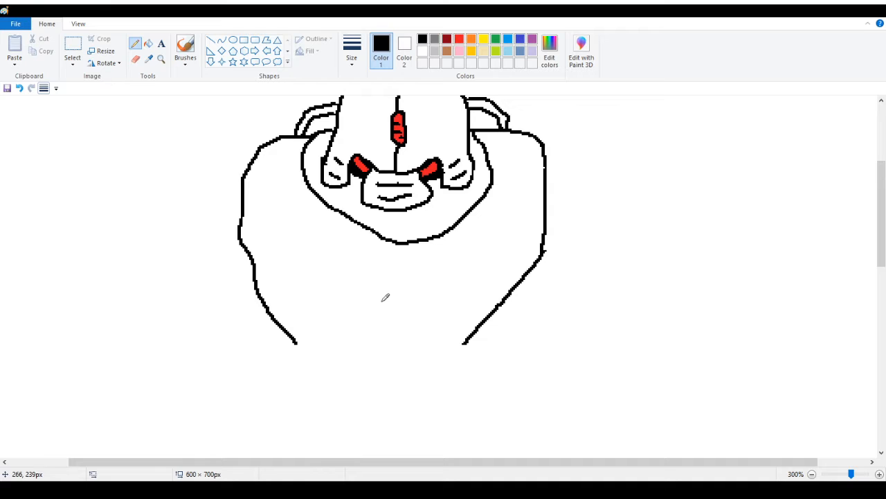
scroll(237, 257, "down", 4)
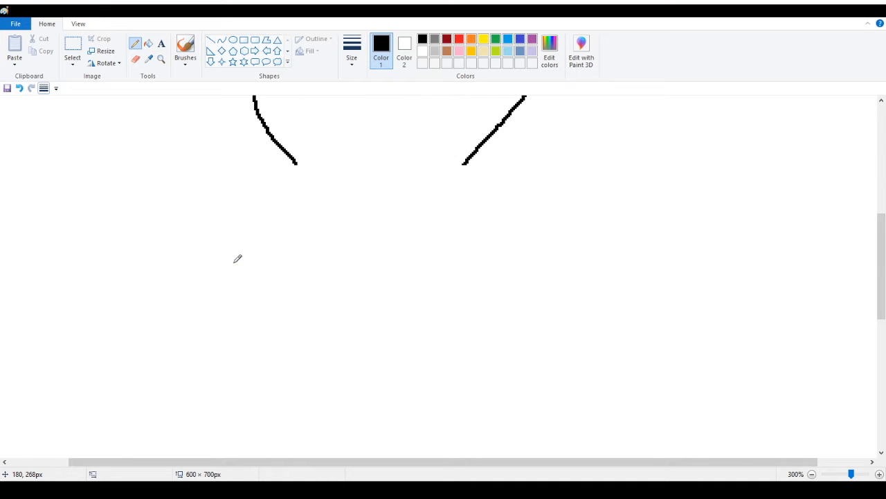
Erase the lower diagonal part of the torso's right edge and redraw it as a fuller curve bending in toward the waist
left_click(161, 60)
right_click(198, 158)
right_click(198, 158)
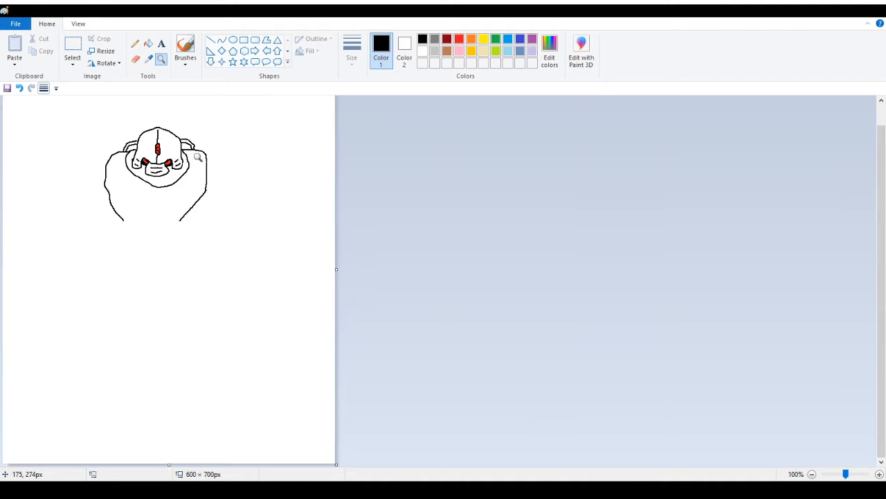
right_click(196, 160)
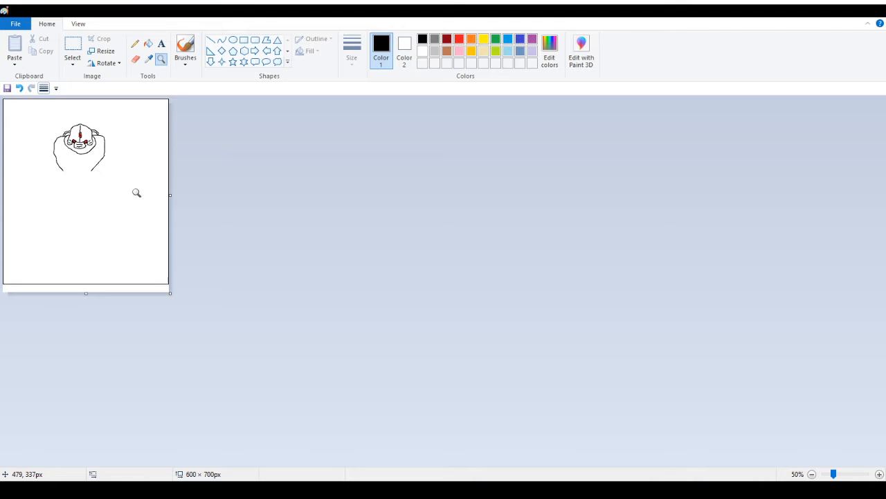
left_click(173, 205)
left_click(203, 213)
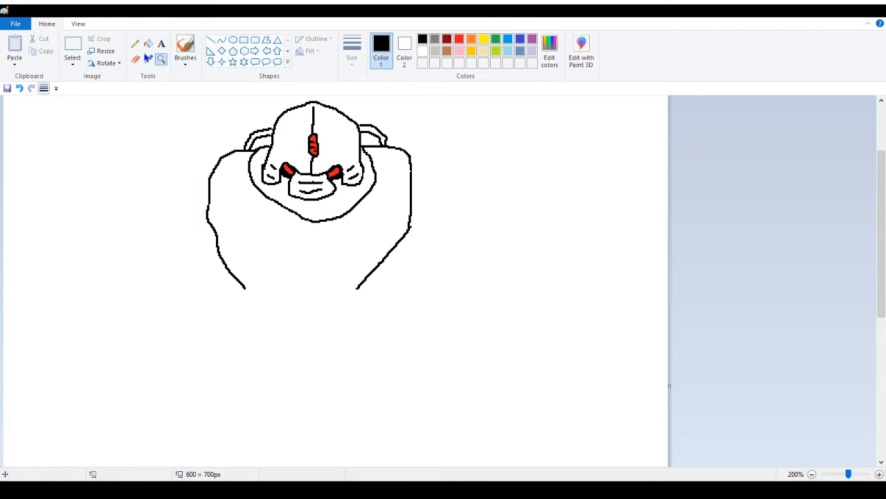
left_click(135, 59)
left_click_drag(383, 259, 355, 294)
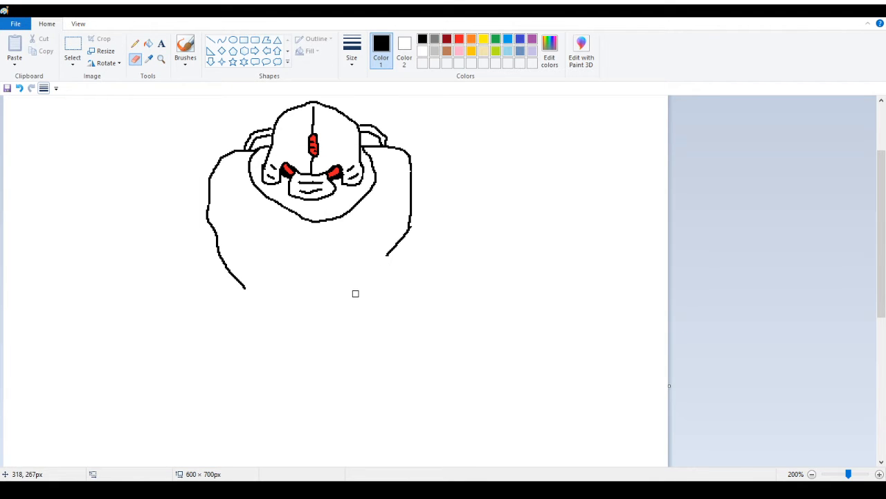
left_click_drag(406, 234, 382, 262)
left_click(135, 43)
mouse_move(409, 226)
left_mouse_down()
mouse_move(409, 248)
mouse_move(369, 293)
left_mouse_up()
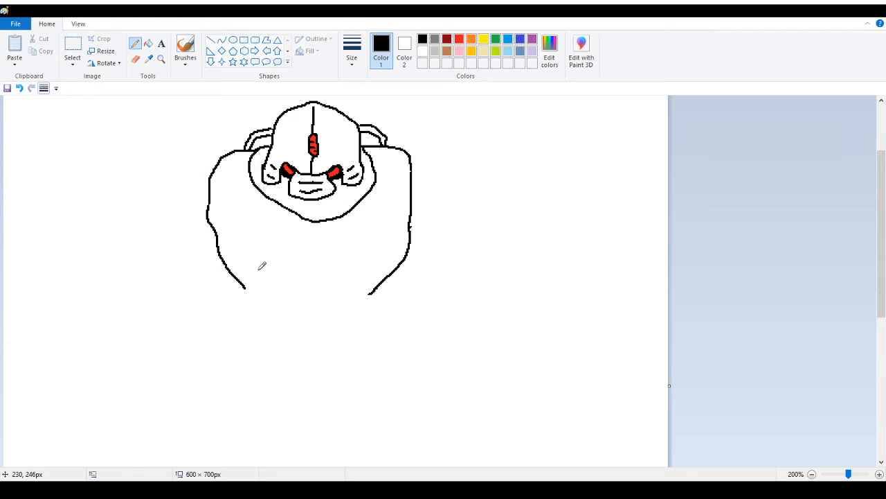
Draw the left arm's outer line down from the shoulder, then erase its inward-slanting lower part below the elbow
mouse_move(214, 229)
left_mouse_down()
mouse_move(206, 232)
mouse_move(206, 283)
mouse_move(238, 342)
left_mouse_up()
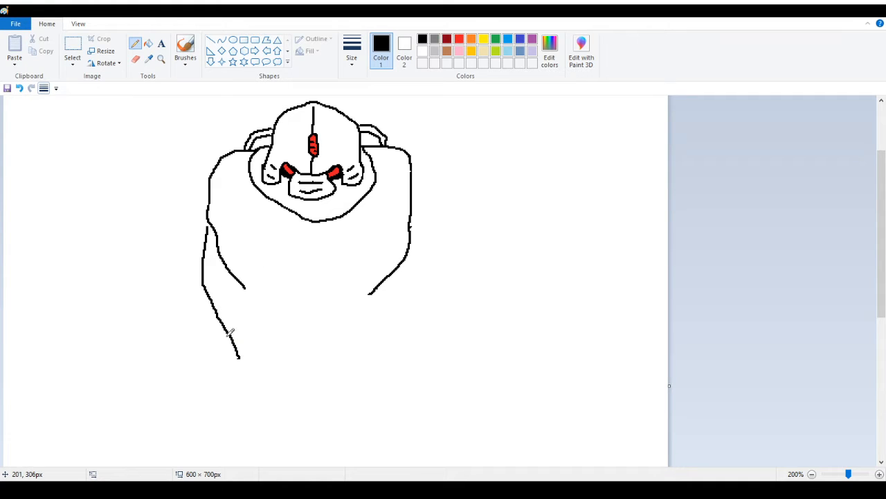
left_click(135, 59)
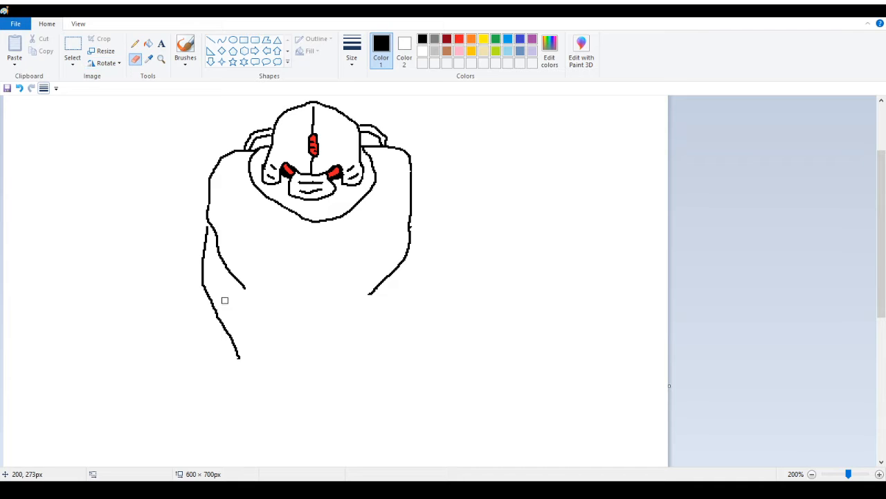
mouse_move(207, 295)
left_mouse_down()
mouse_move(242, 358)
mouse_move(221, 308)
mouse_move(228, 341)
left_mouse_up()
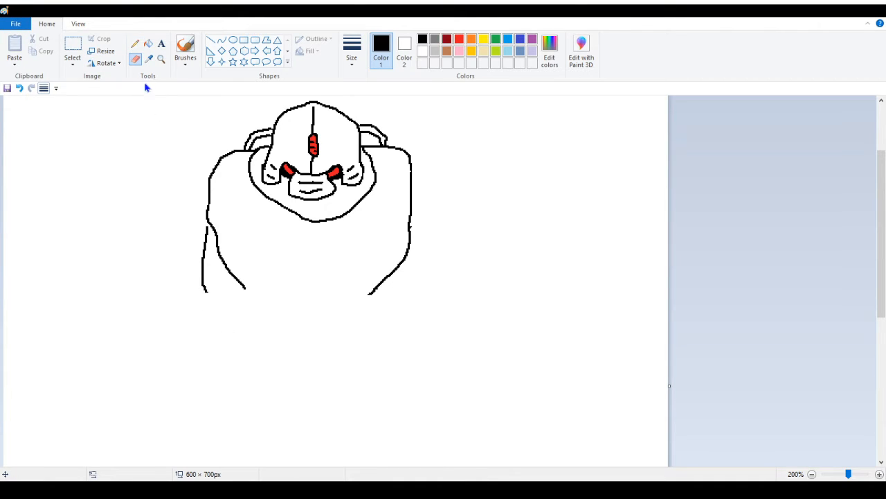
Draw the left forearm with a pointed lower end, a narrow inner panel and a short curved elbow line above it
left_click(135, 43)
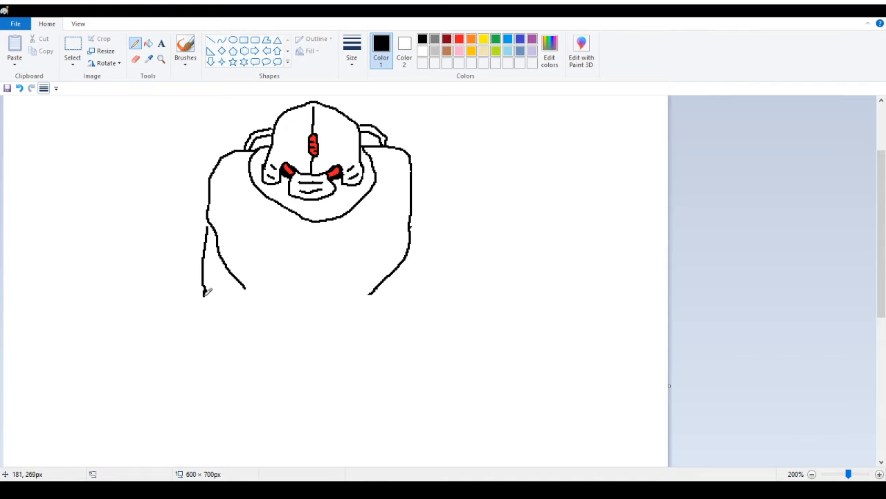
left_click_drag(205, 292, 223, 371)
mouse_move(207, 284)
left_mouse_down()
mouse_move(229, 285)
mouse_move(214, 334)
mouse_move(226, 363)
mouse_move(230, 354)
left_mouse_up()
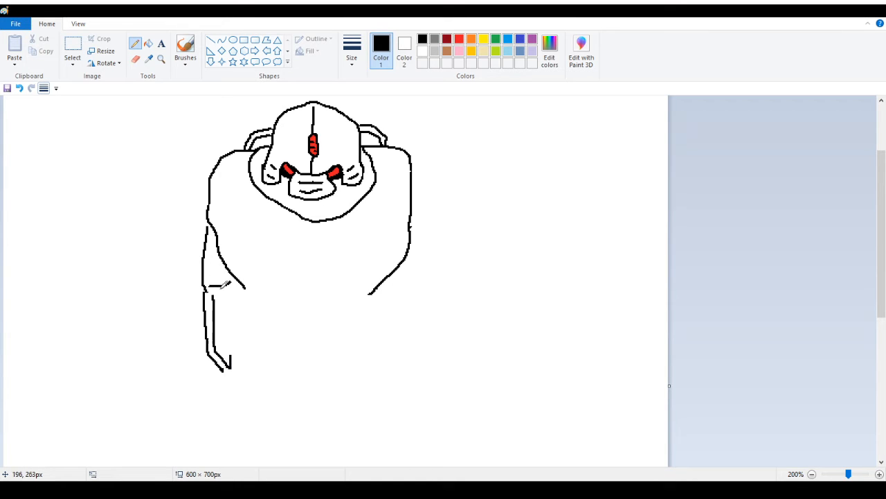
mouse_move(214, 293)
left_mouse_down()
mouse_move(236, 292)
mouse_move(235, 367)
left_mouse_up()
Draw a small rounded box at the centre of the lower torso and a curved waist line on each side of it
mouse_move(304, 279)
left_mouse_down()
mouse_move(298, 295)
mouse_move(324, 296)
mouse_move(323, 280)
mouse_move(304, 274)
left_mouse_up()
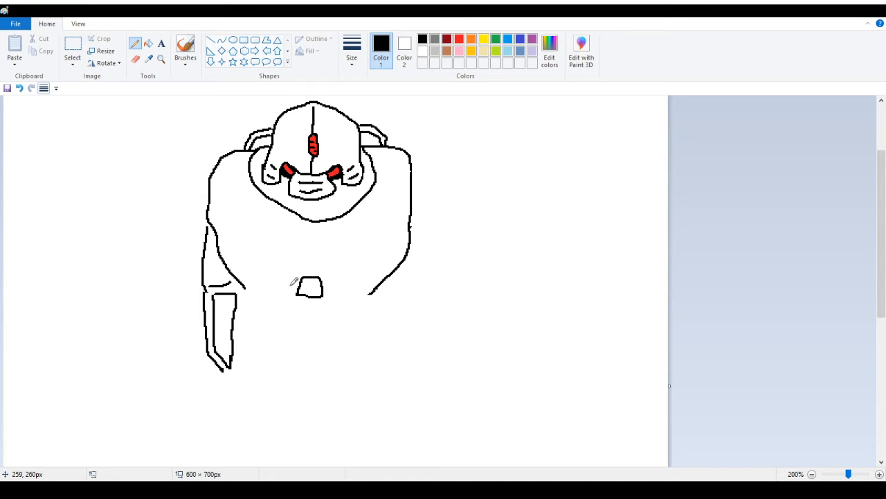
left_click_drag(263, 294, 258, 339)
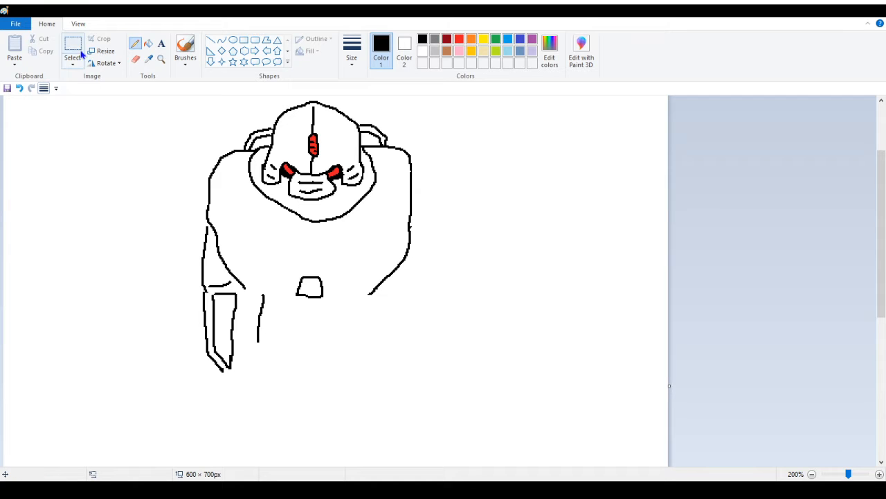
left_click(19, 88)
left_click_drag(270, 284, 255, 354)
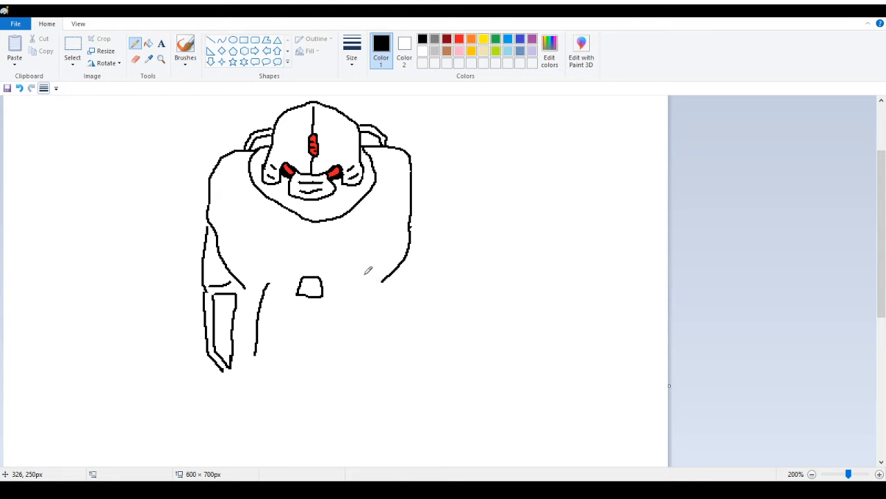
mouse_move(364, 278)
left_mouse_down()
mouse_move(376, 302)
mouse_move(373, 356)
left_mouse_up()
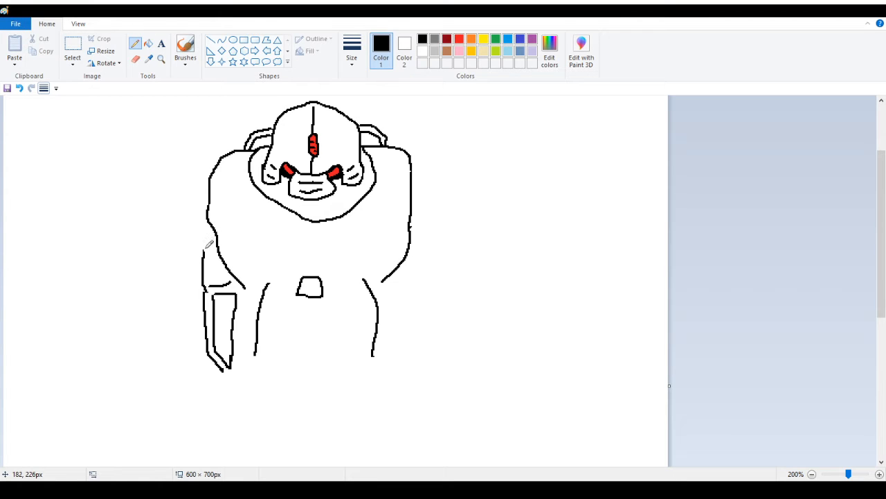
Redraw the left arm's top so it joins the torso, and reshape the torso's lower right edge into a straighter diagonal
scroll(206, 242, "up", 3)
left_click_drag(204, 344, 216, 326)
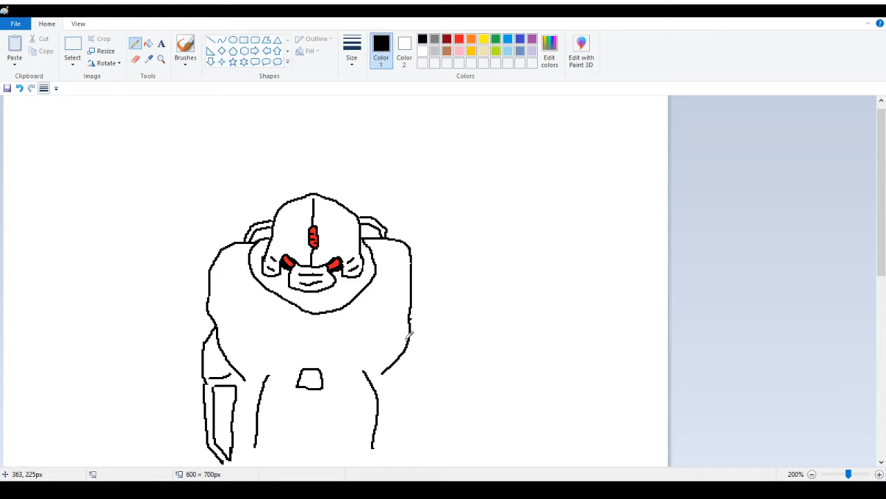
left_click_drag(408, 320, 381, 372)
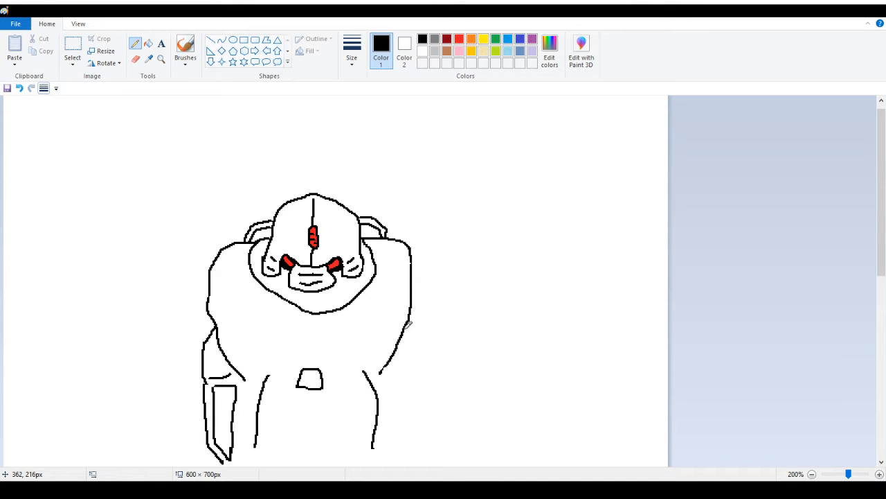
Draw the matching right arm with a curved outer edge, a pointed forearm, a long inner panel and a short elbow line
mouse_move(408, 322)
left_mouse_down()
mouse_move(422, 372)
mouse_move(411, 447)
left_mouse_up()
scroll(409, 409, "down", 2)
scroll(402, 380, "up", 1)
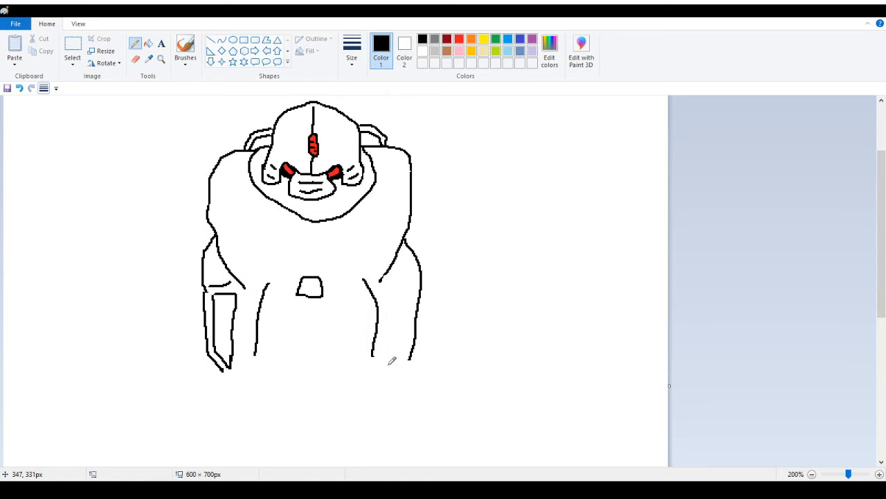
left_click_drag(379, 378, 415, 357)
mouse_move(389, 285)
left_mouse_down()
mouse_move(405, 288)
mouse_move(408, 308)
mouse_move(401, 343)
mouse_move(380, 370)
mouse_move(392, 335)
mouse_move(390, 297)
left_mouse_up()
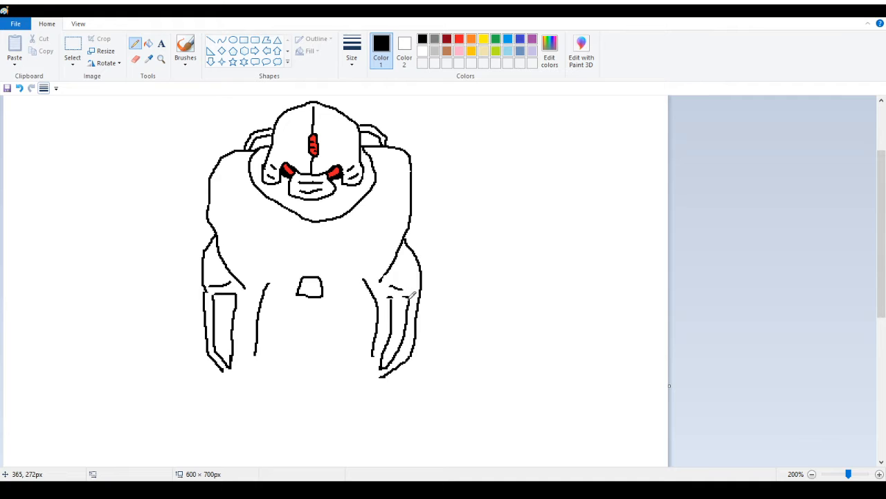
Redraw the right forearm's inner panel as a wider slanted shape and give the left forearm's panel a matching slanted top edge
left_click_drag(389, 297, 408, 304)
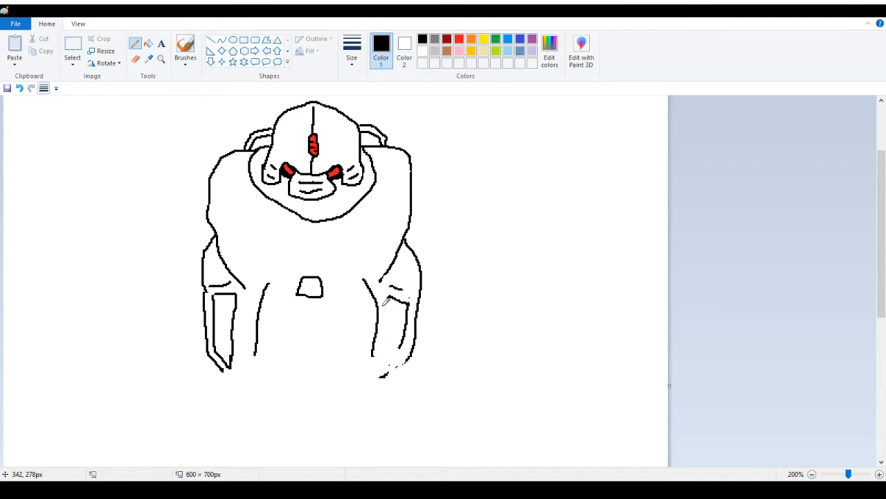
mouse_move(391, 299)
left_mouse_down()
mouse_move(383, 363)
mouse_move(409, 337)
left_mouse_up()
key("ctrl+z")
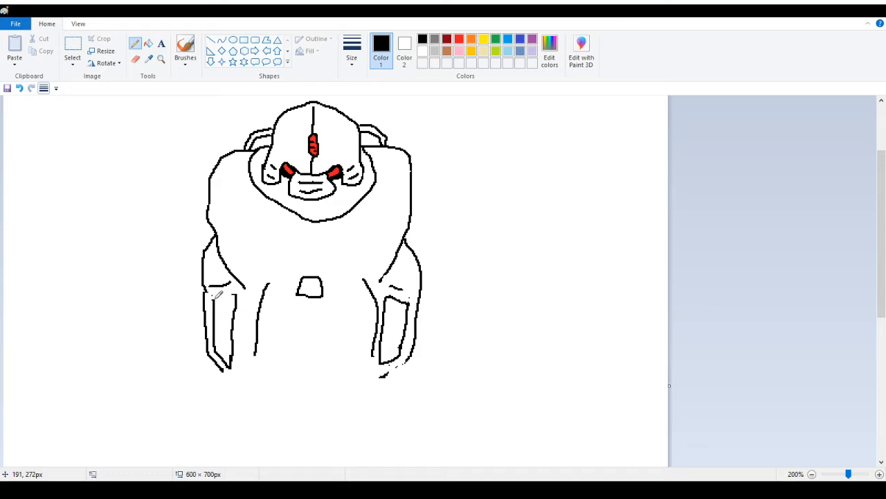
left_click_drag(214, 299, 234, 292)
Select the left waist line with a free-form selection and move it slightly outward and up, closer to the left arm
left_click(72, 55)
left_click(86, 106)
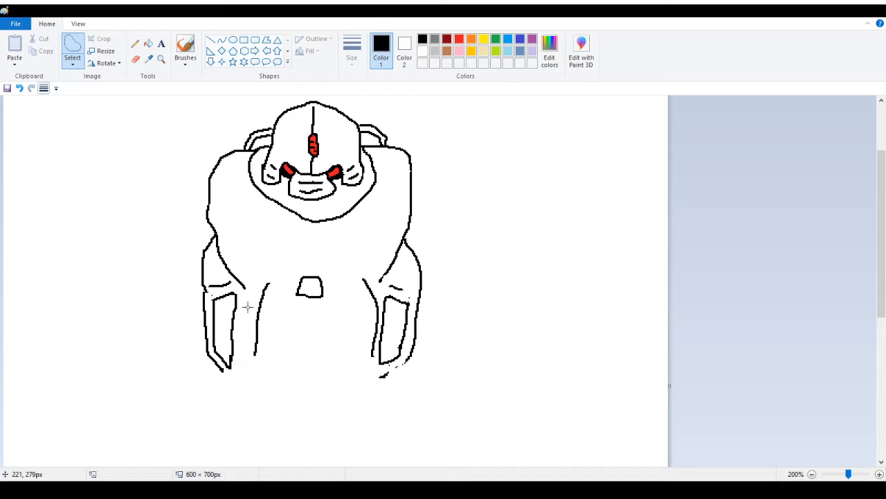
mouse_move(256, 269)
left_mouse_down()
mouse_move(248, 330)
mouse_move(257, 366)
mouse_move(278, 365)
mouse_move(281, 284)
mouse_move(252, 276)
left_mouse_up()
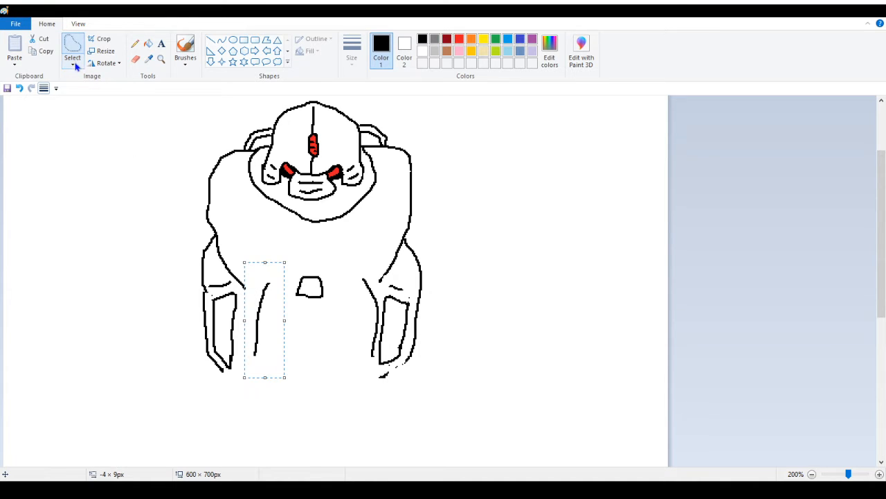
left_click_drag(263, 318, 254, 315)
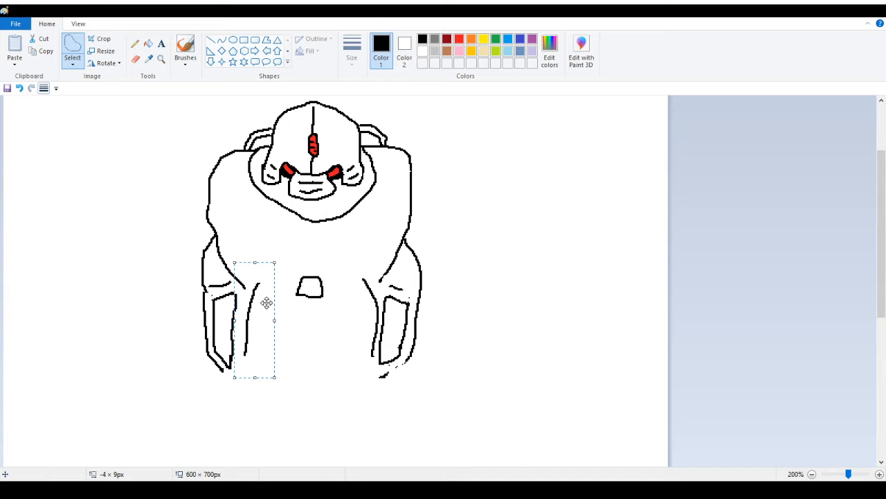
left_click_drag(262, 308, 263, 304)
left_click(50, 216)
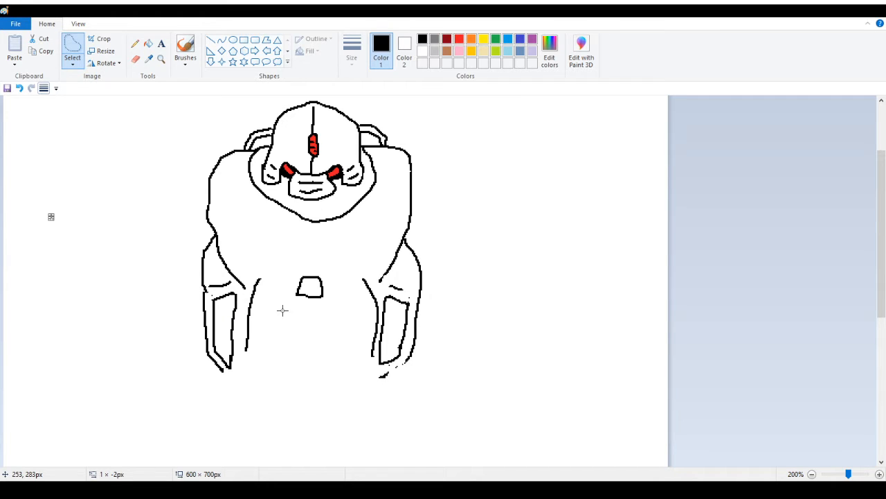
Close the gaps in the right forearm's lower outer edge and extend the short elbow line above its inner panel
left_click(135, 42)
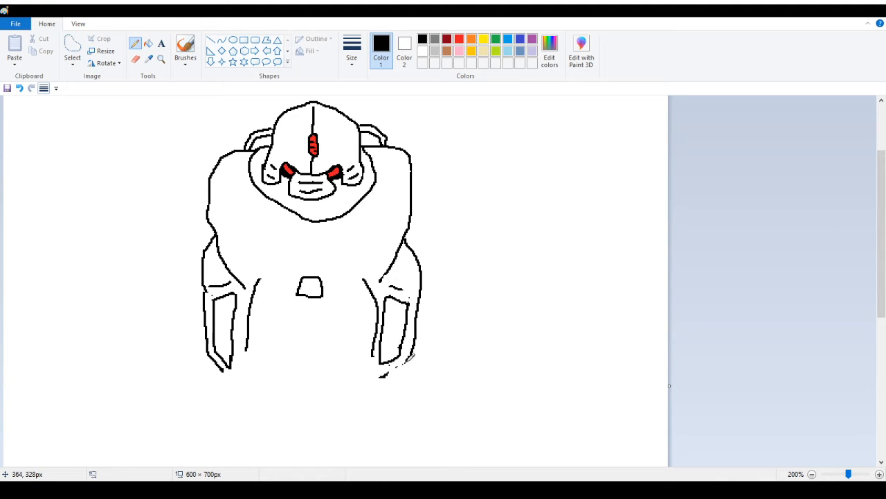
left_click_drag(408, 360, 389, 373)
left_click_drag(401, 289, 408, 291)
Add three small curved marks on each side of the chest, a curved line across the waist, and lengthen the left forearm's tip
mouse_move(277, 235)
left_mouse_down()
mouse_move(288, 235)
mouse_move(280, 256)
mouse_move(288, 257)
left_mouse_up()
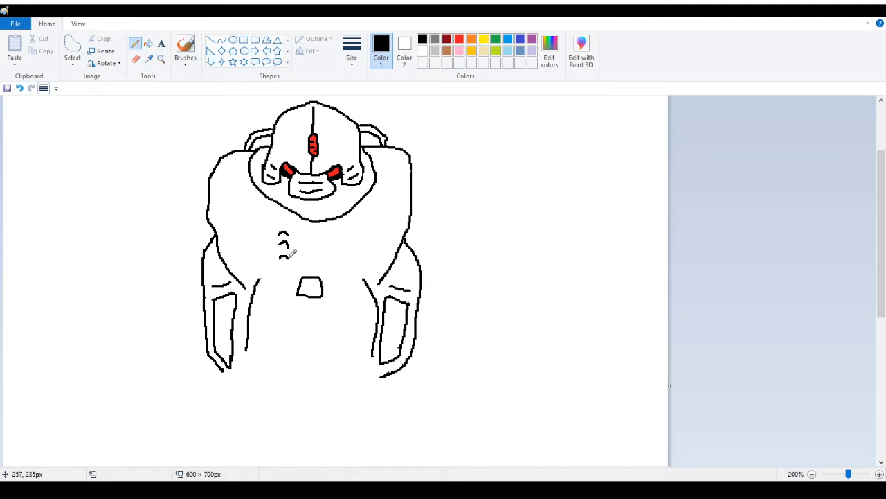
mouse_move(330, 234)
left_mouse_down()
mouse_move(340, 234)
mouse_move(340, 260)
left_mouse_up()
mouse_move(264, 332)
left_mouse_down()
mouse_move(297, 317)
mouse_move(373, 333)
left_mouse_up()
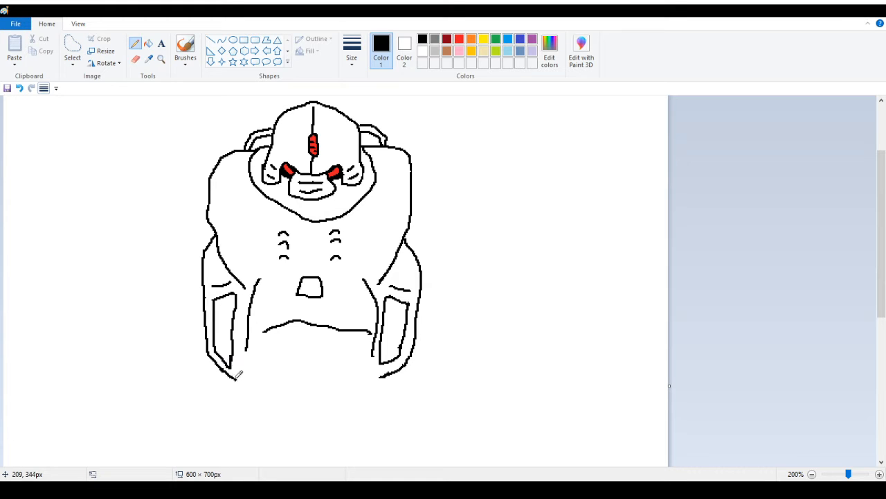
left_click_drag(236, 378, 263, 393)
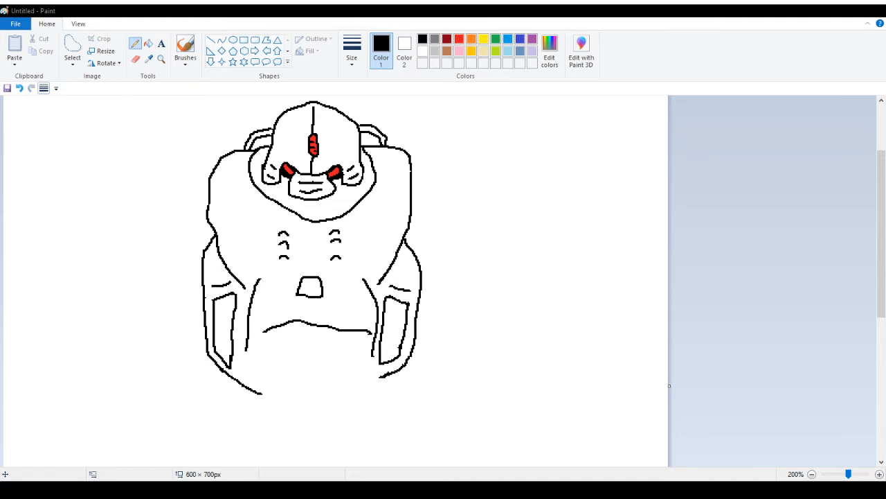
scroll(212, 258, "down", 5)
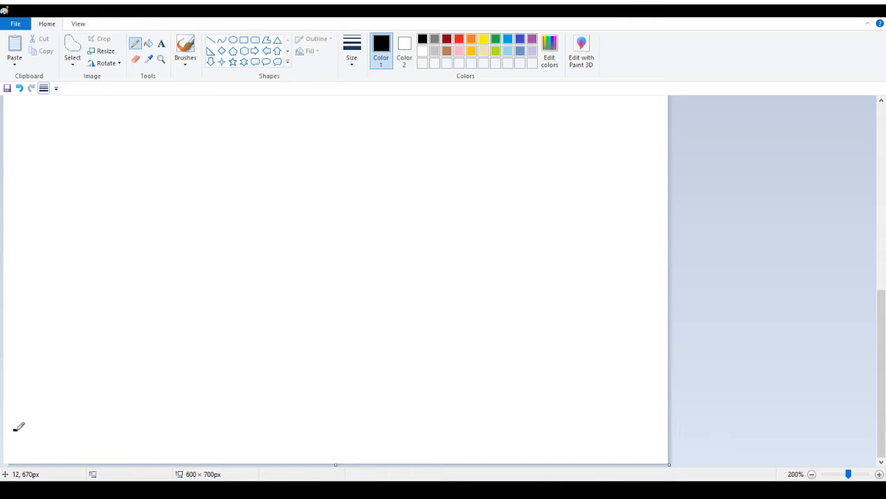
mouse_move(15, 430)
left_mouse_down()
mouse_move(10, 448)
mouse_move(25, 453)
mouse_move(45, 447)
mouse_move(40, 432)
mouse_move(61, 438)
mouse_move(82, 423)
left_mouse_up()
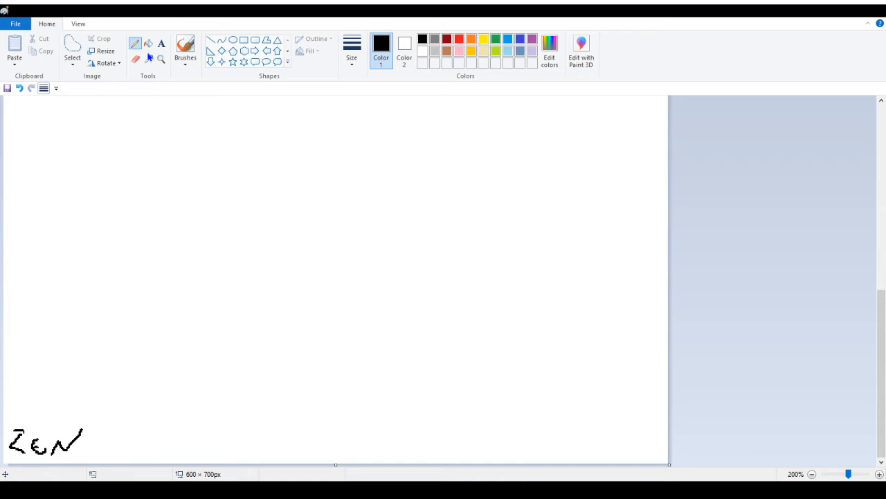
left_click(148, 43)
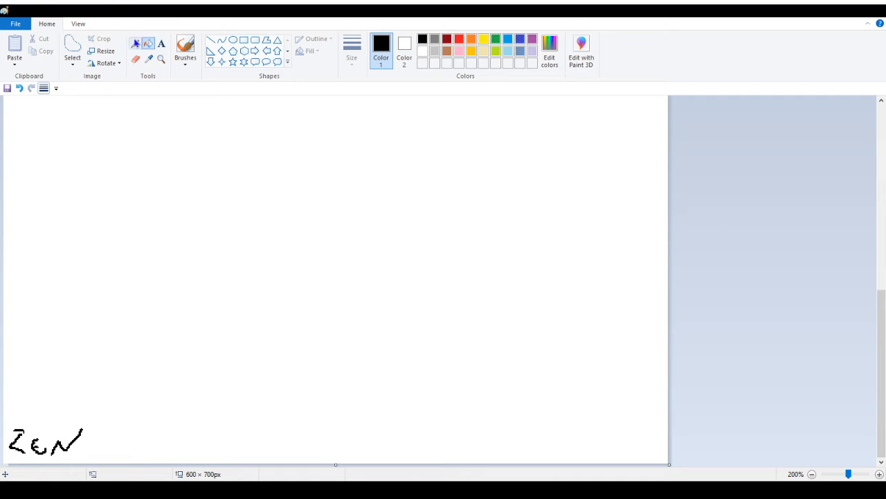
left_click(135, 59)
mouse_move(21, 433)
left_mouse_down()
mouse_move(19, 454)
mouse_move(23, 448)
mouse_move(14, 459)
mouse_move(75, 434)
left_mouse_up()
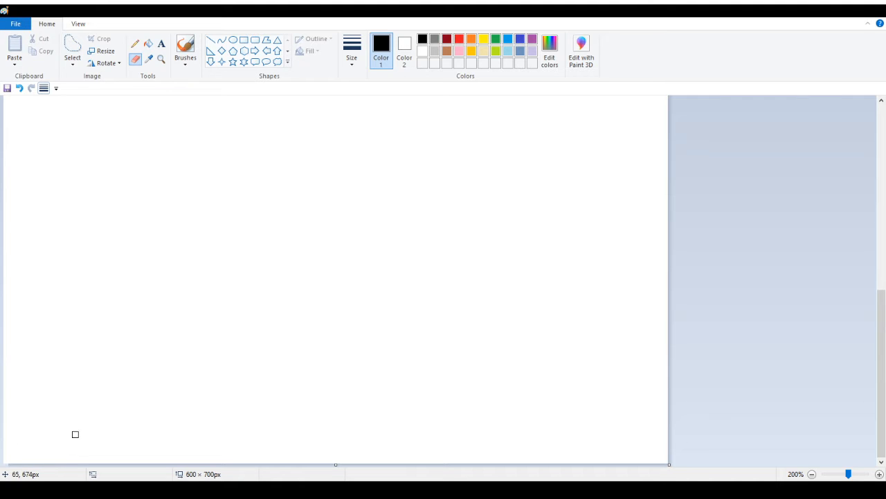
left_click(162, 43)
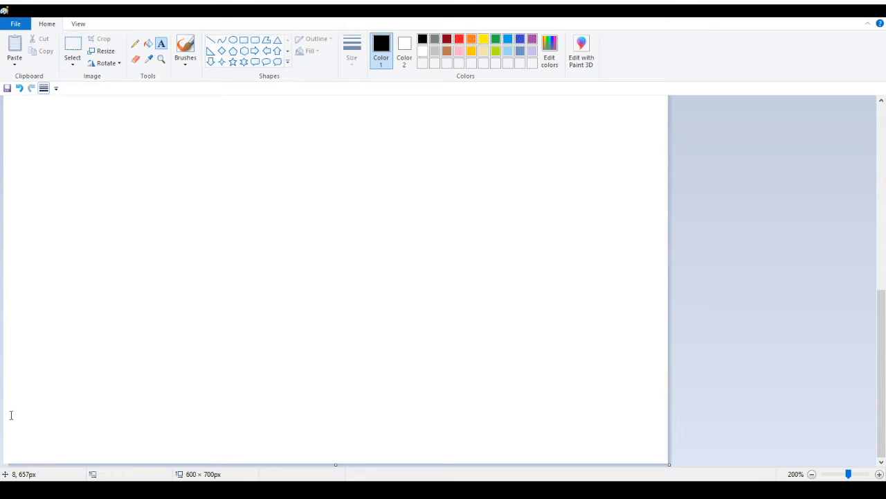
left_click_drag(11, 414, 649, 459)
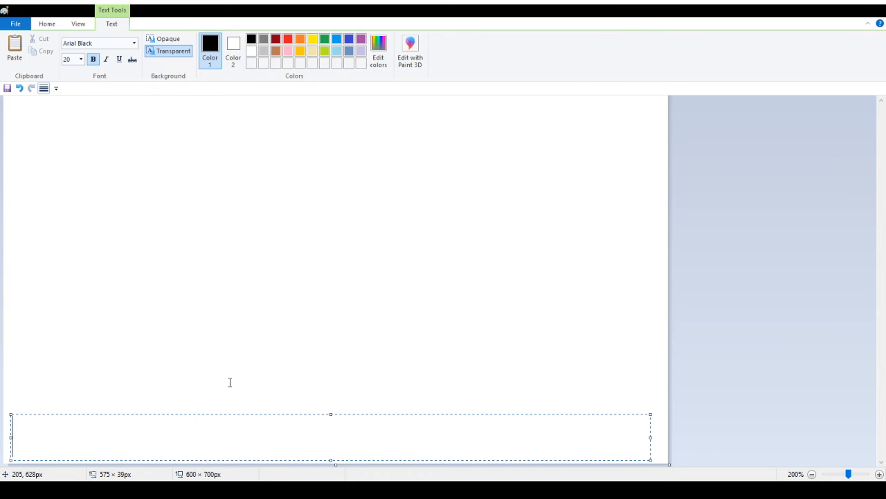
type("Ze")
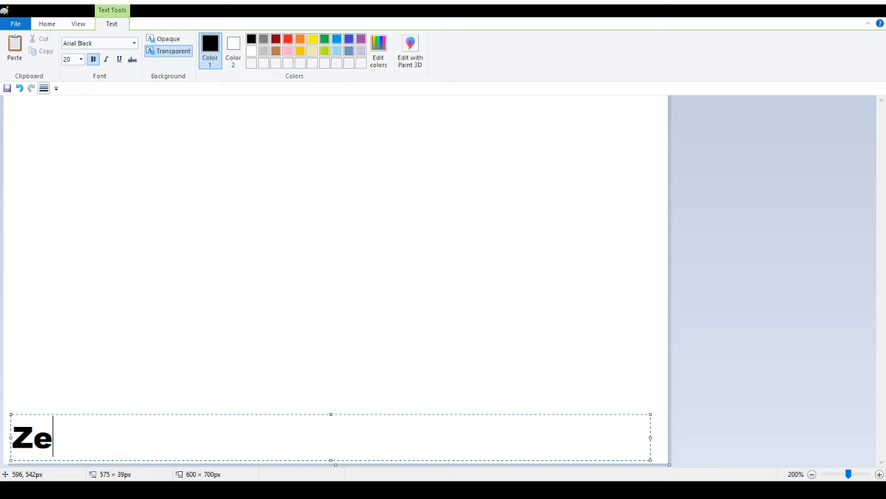
type("nisle")
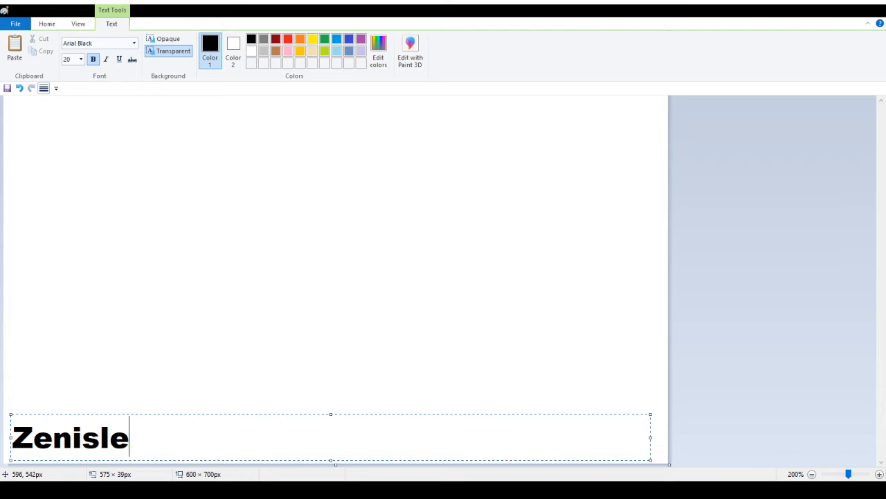
type("v    ")
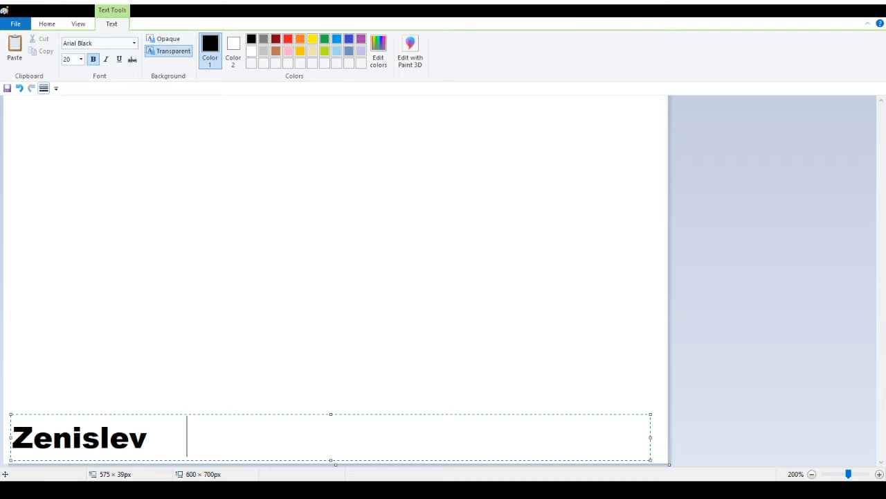
type("   (Z")
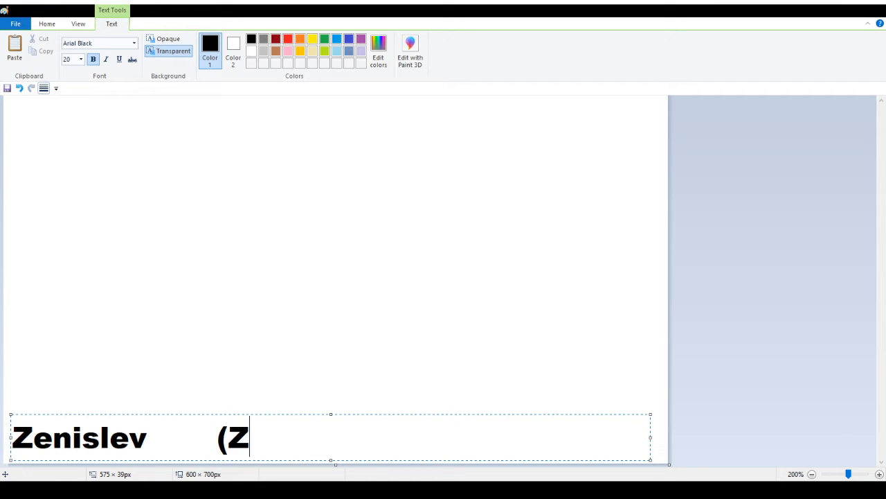
type("enith ")
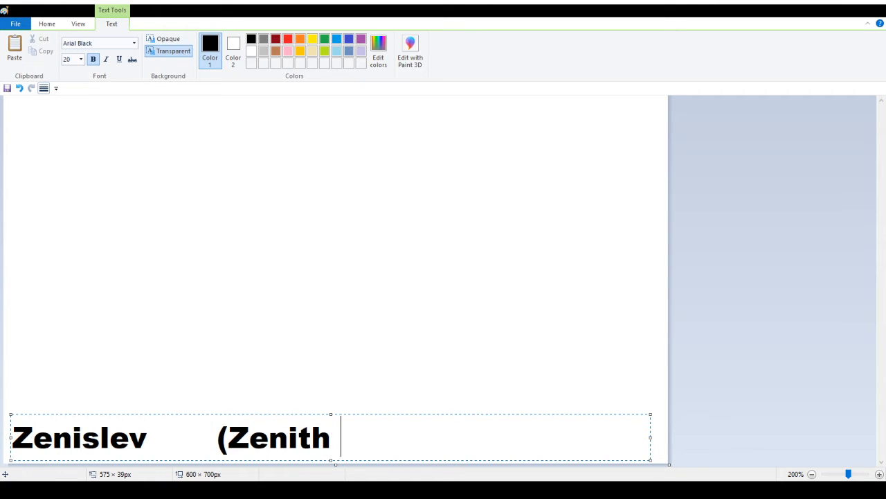
type("REV)")
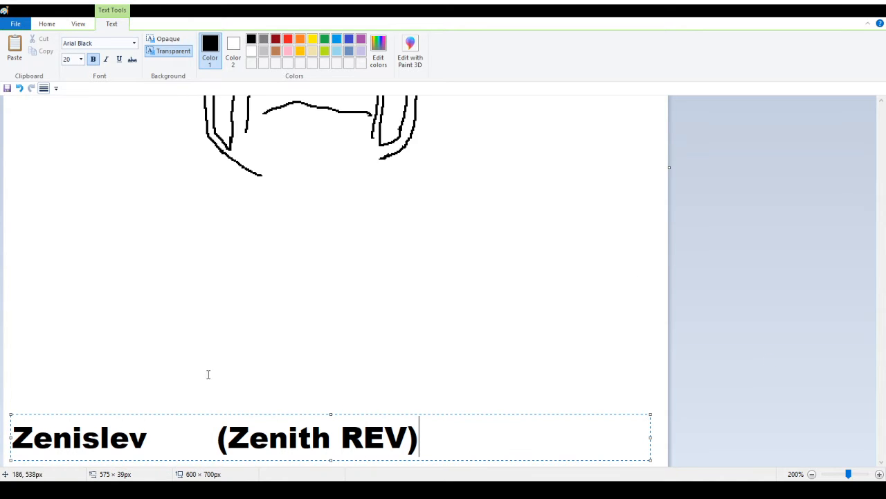
left_click(197, 437)
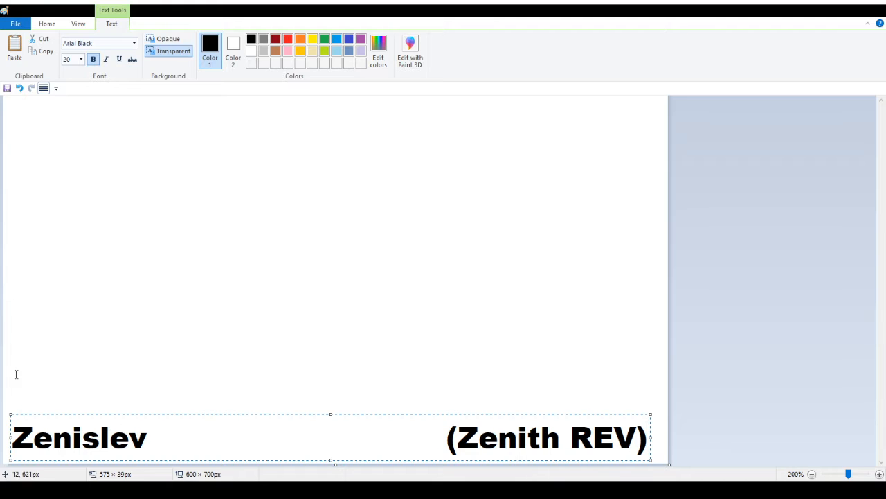
left_click(89, 340)
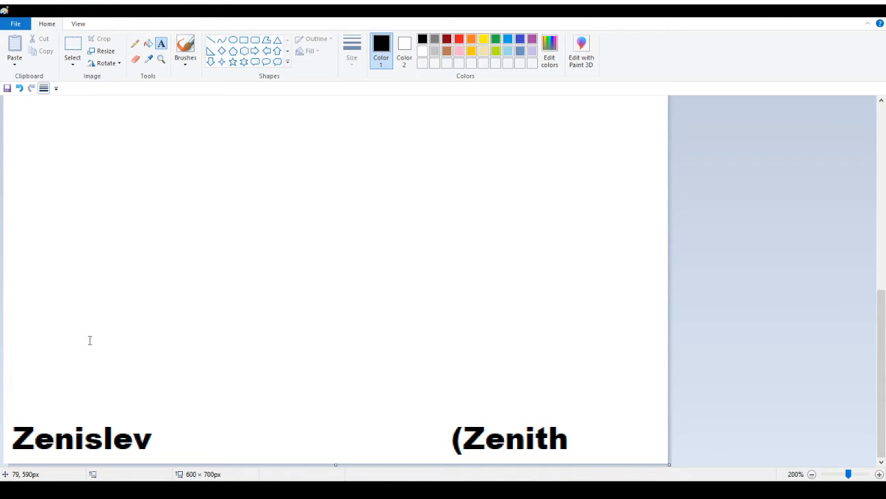
left_click(69, 62)
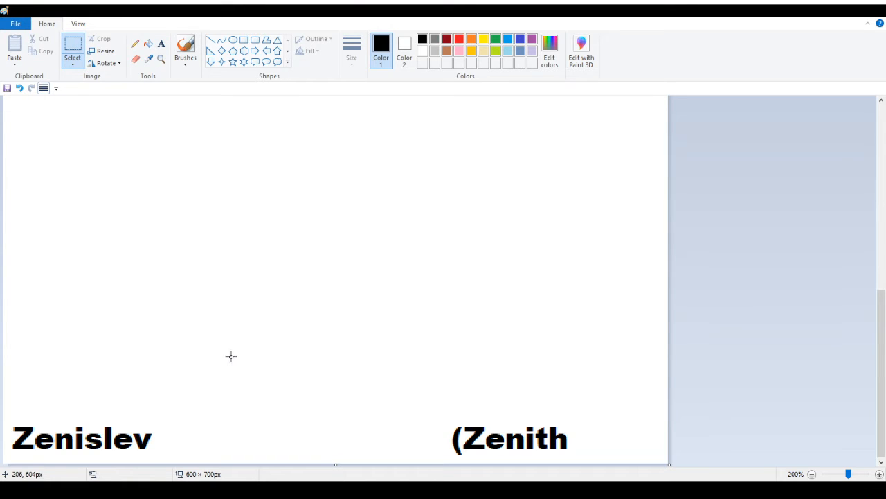
left_click(160, 46)
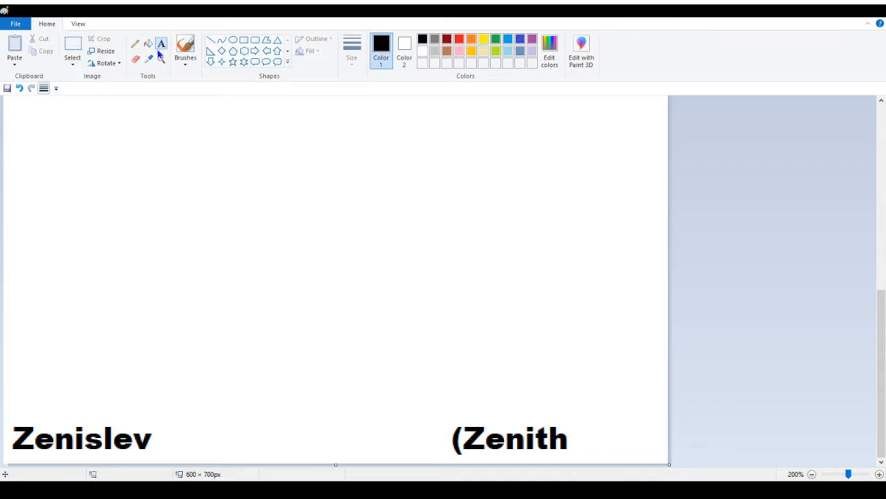
key("ctrl+z")
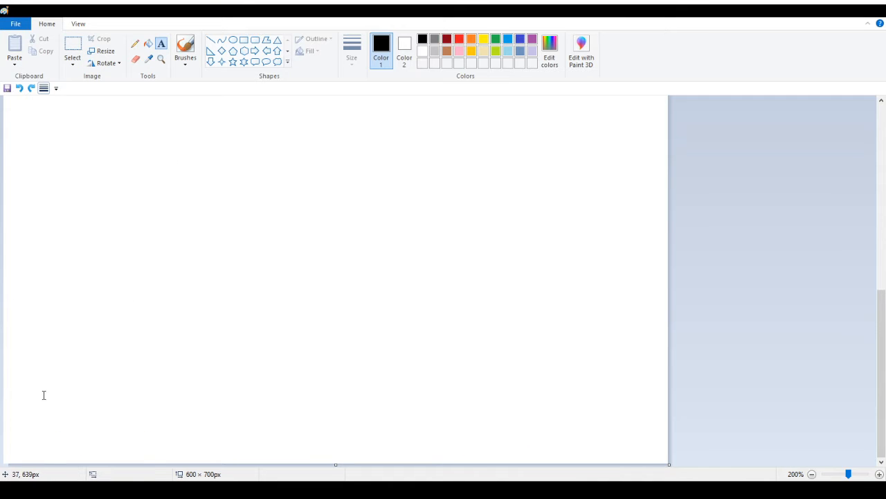
Create a text box about 593 × 56 px along the canvas's bottom edge and enter "Zenislev", a wide gap, and "Zenith REV"
left_click_drag(11, 401, 682, 465)
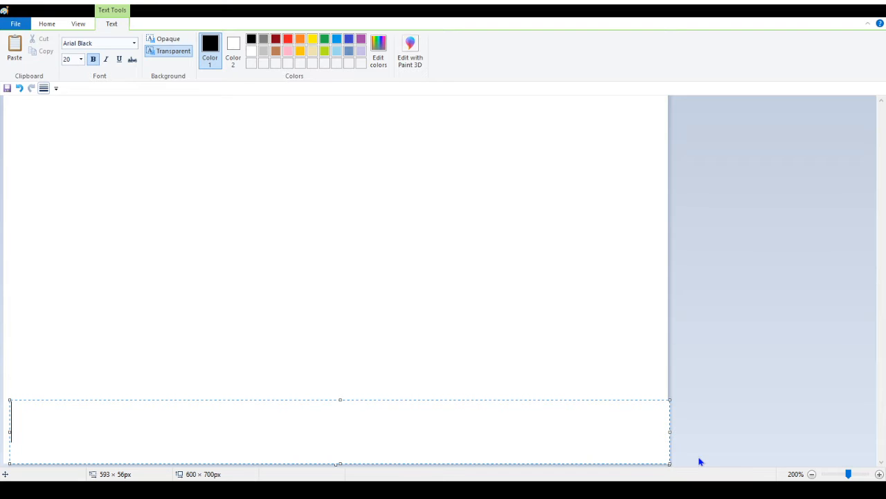
type("Zeni")
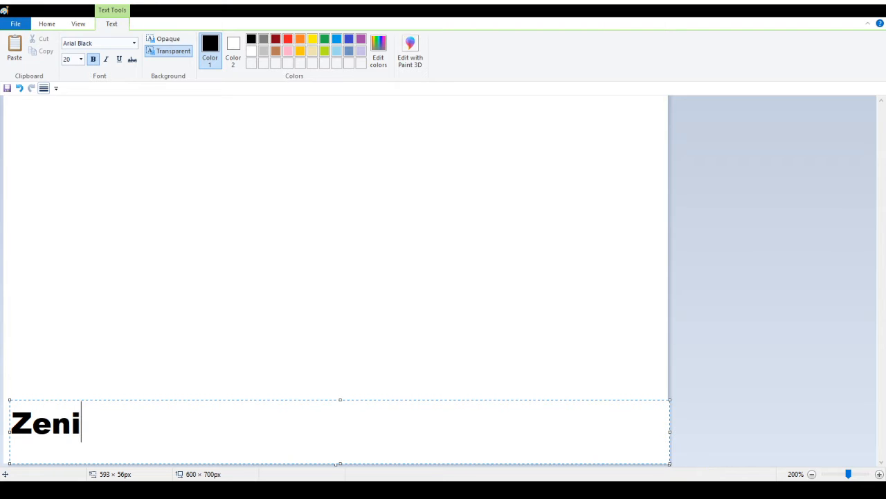
type("slev")
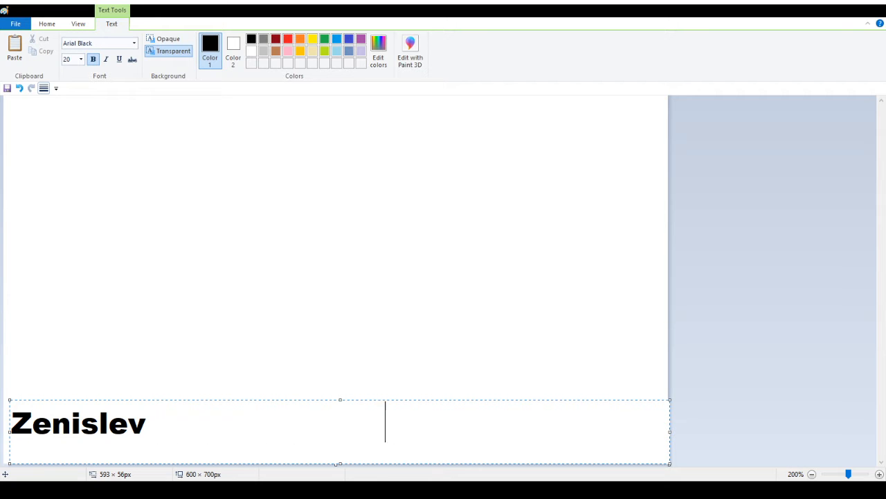
type("                               Zeni")
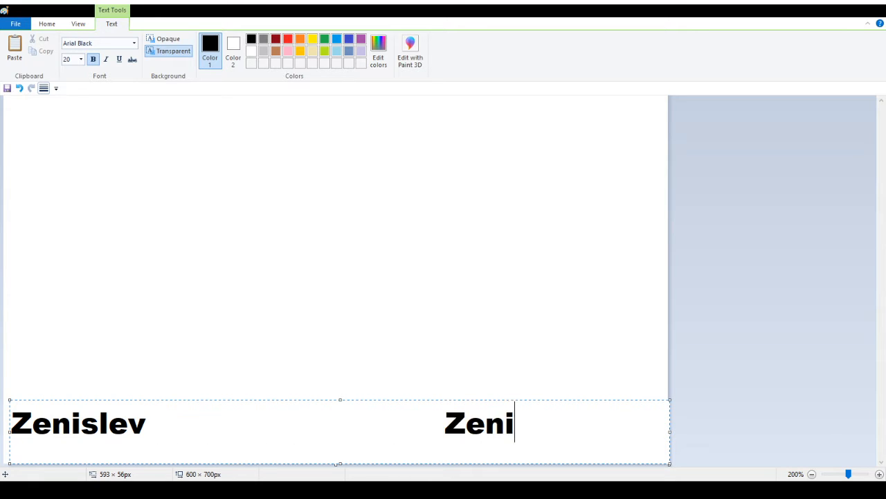
type("th (")
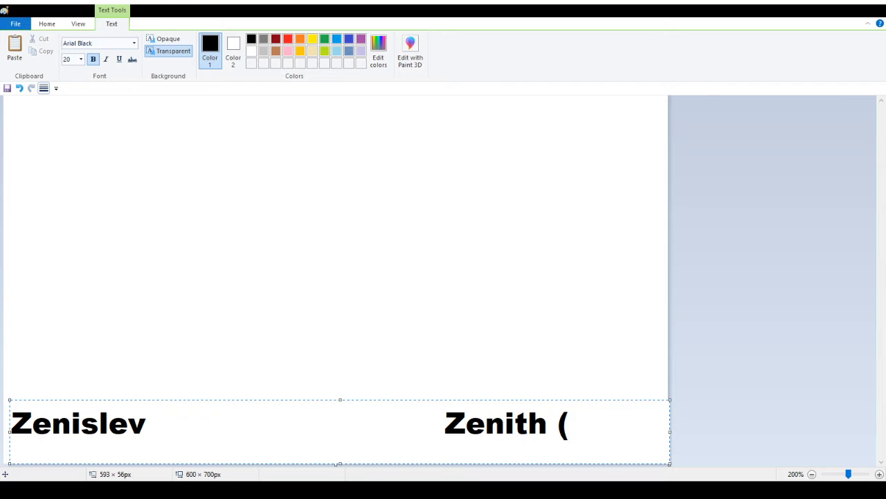
key("BackSpace")
type("REV")
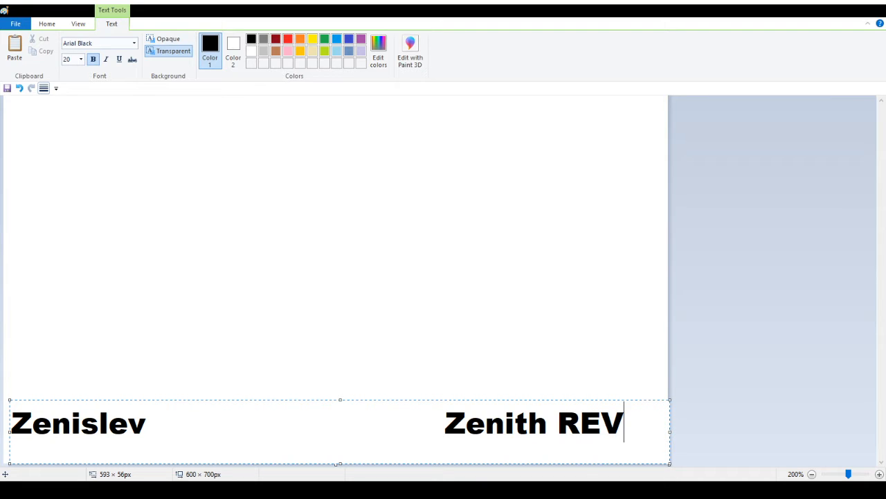
Enclose "Zenith REV" in the caption in parentheses
type(")")
key("shift+Left")
key("Left")
key("Left")
key("Left")
key("Left")
key("Left")
key("Left")
key("Left")
key("Left")
key("Left")
key("Left")
type(")")
key("BackSpace")
type("(")
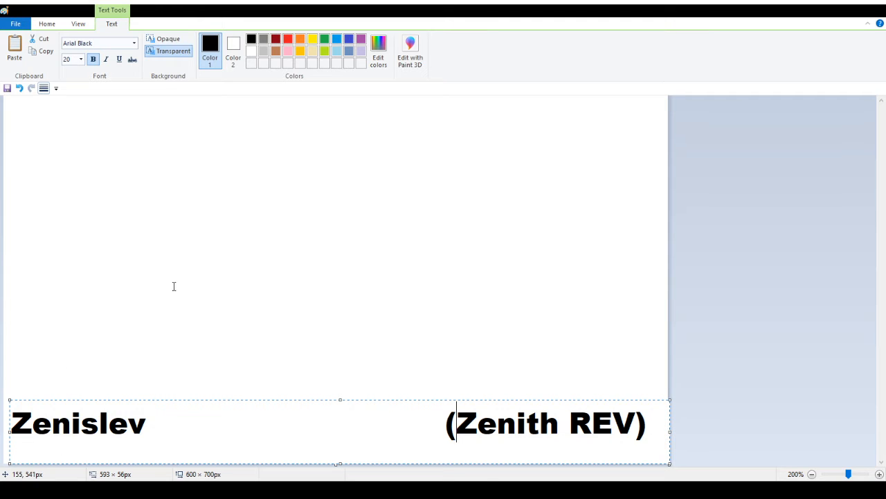
Delete the opening parenthesis before "Zenith", place the text, and shift the whole caption slightly to the right
key("BackSpace")
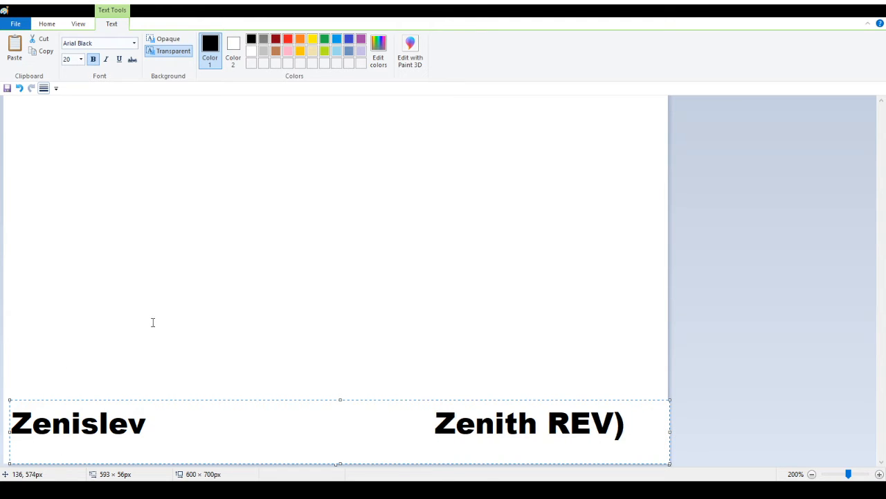
left_click(399, 302)
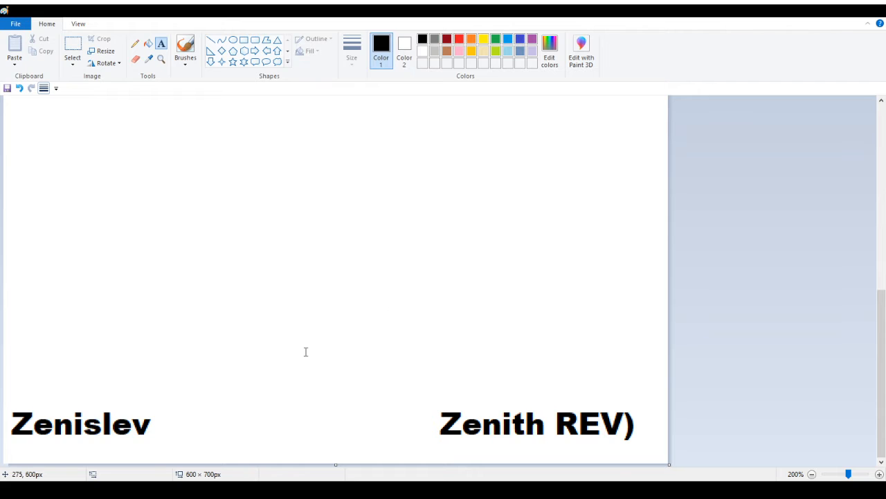
left_click(73, 45)
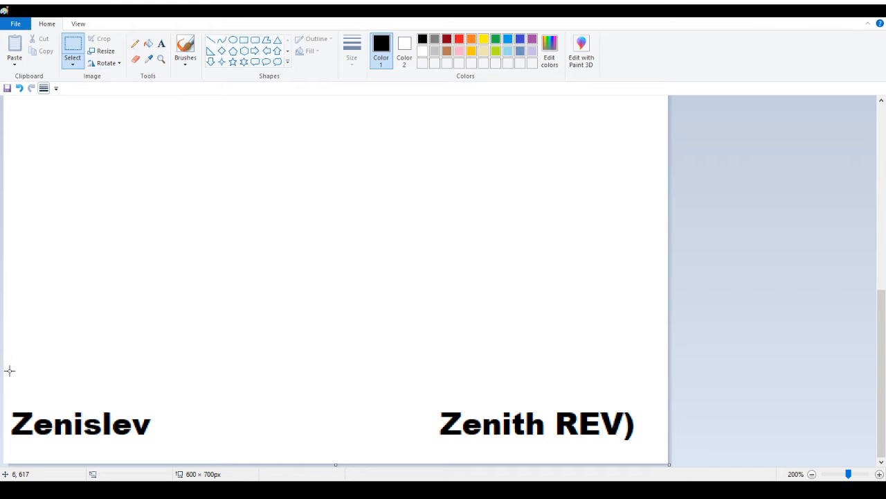
left_click_drag(8, 372, 653, 475)
mouse_move(589, 439)
left_mouse_down()
mouse_move(607, 435)
mouse_move(600, 437)
left_mouse_up()
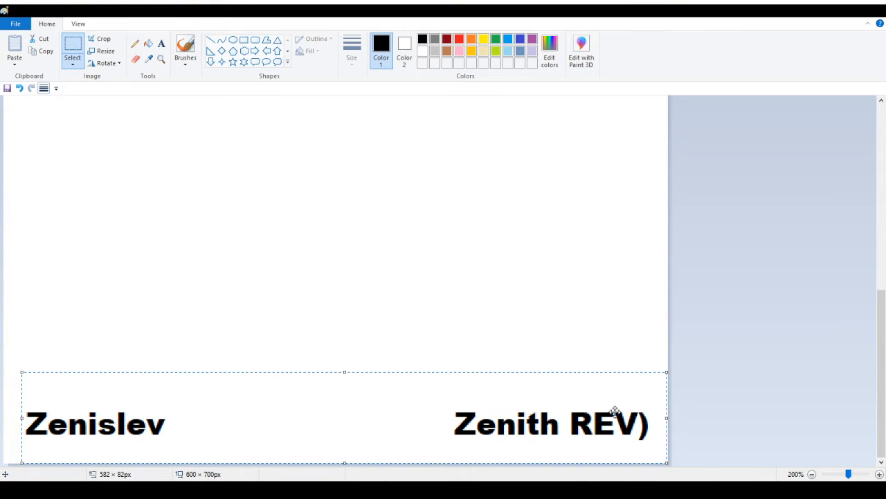
Erase the closing parenthesis after "REV" in the caption
left_click(136, 59)
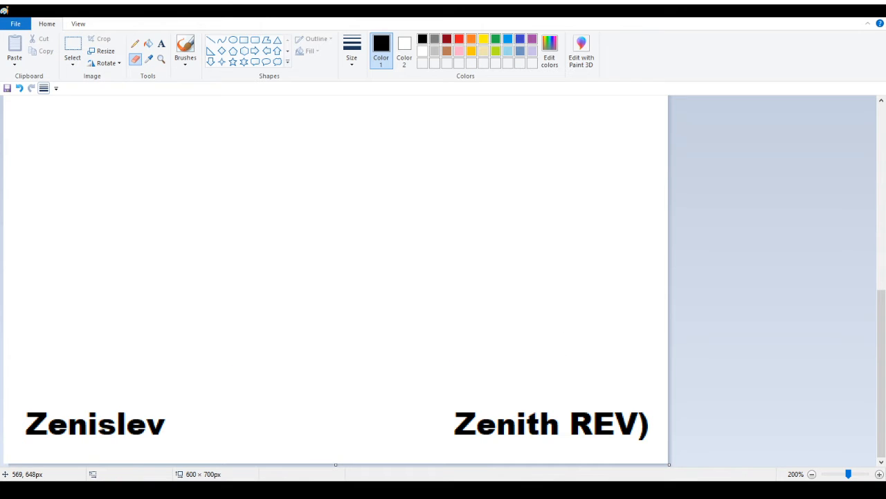
mouse_move(641, 410)
left_mouse_down()
mouse_move(645, 435)
mouse_move(643, 426)
left_mouse_up()
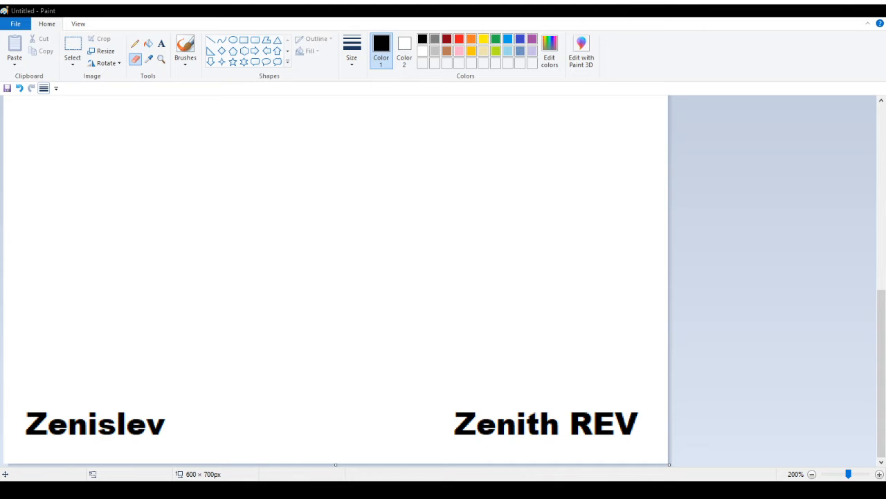
Erase the long end of the left forearm's tip line so it stops just below the inner panel
key("alt+Tab")
scroll(362, 188, "up", 5)
scroll(362, 188, "up", 1)
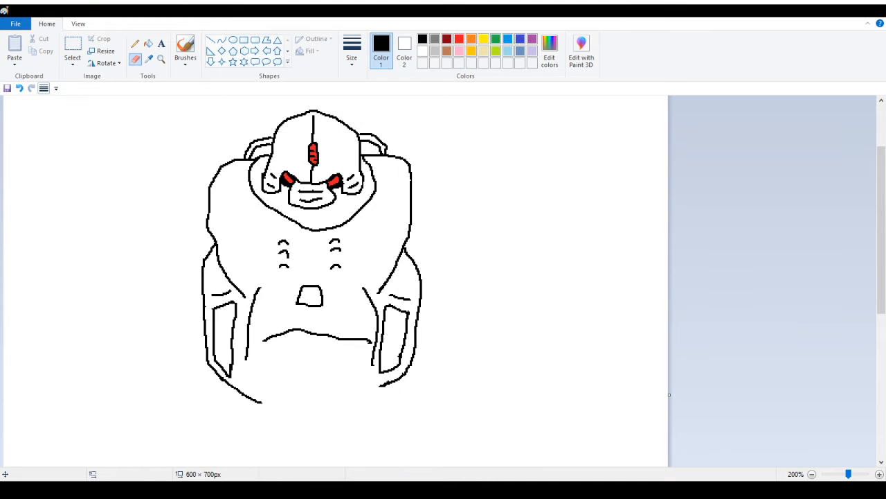
key("alt+Tab")
left_click_drag(263, 404, 233, 388)
Draw the lower torso's left side down from the waist line and continue it into a curved bottom edge with the Pencil
left_click(135, 43)
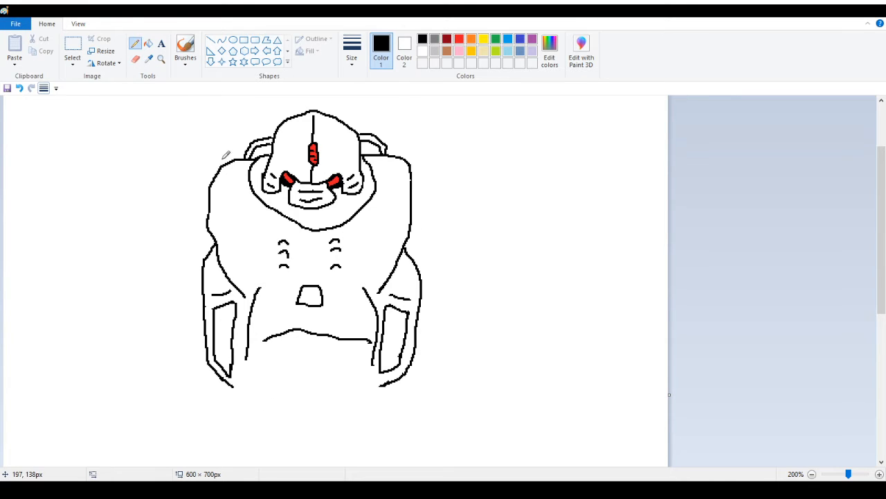
scroll(273, 250, "down", 3)
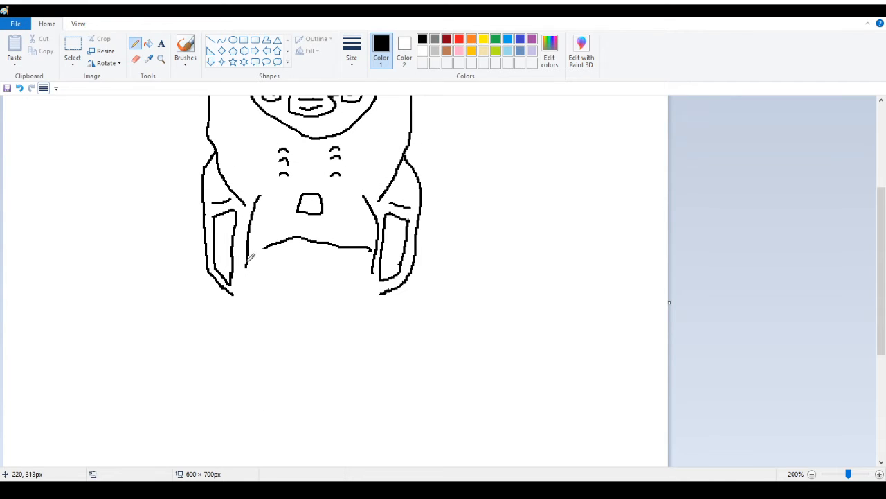
mouse_move(248, 255)
left_mouse_down()
mouse_move(260, 356)
mouse_move(307, 372)
mouse_move(352, 351)
left_mouse_up()
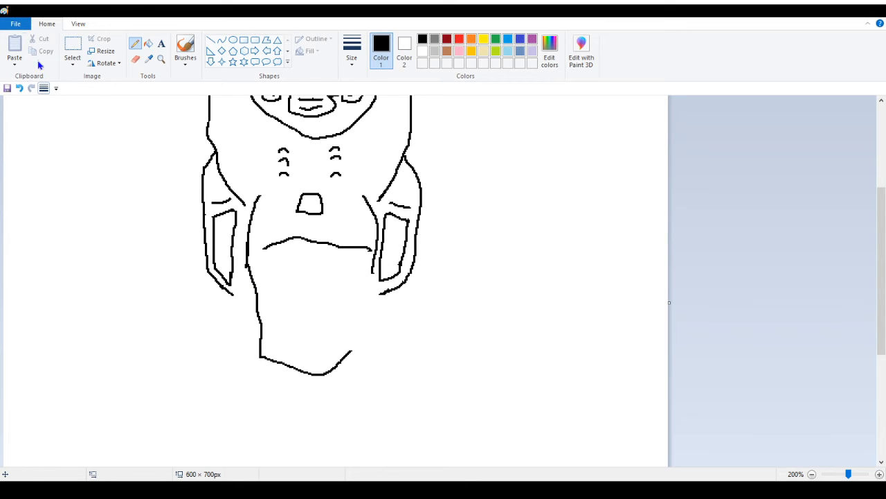
Separate the lower torso's bottom edge from its left side and remove it by filling the line with white
left_click(136, 58)
left_click(264, 359)
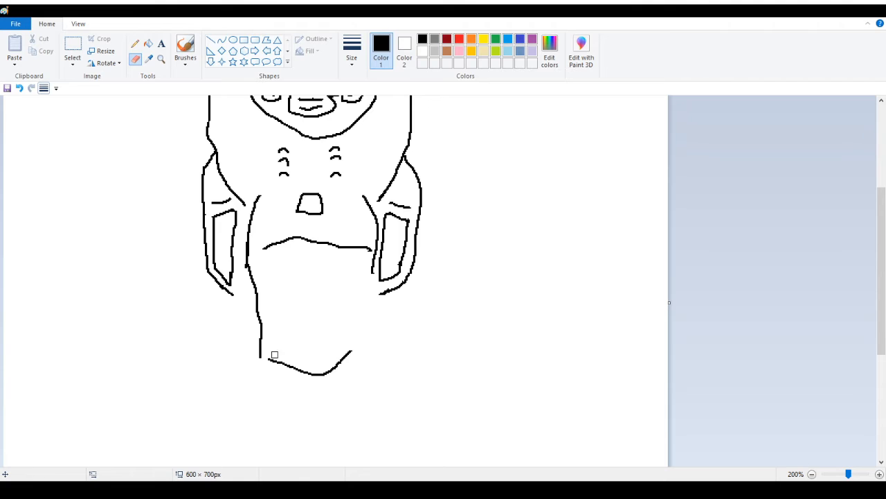
left_click(148, 43)
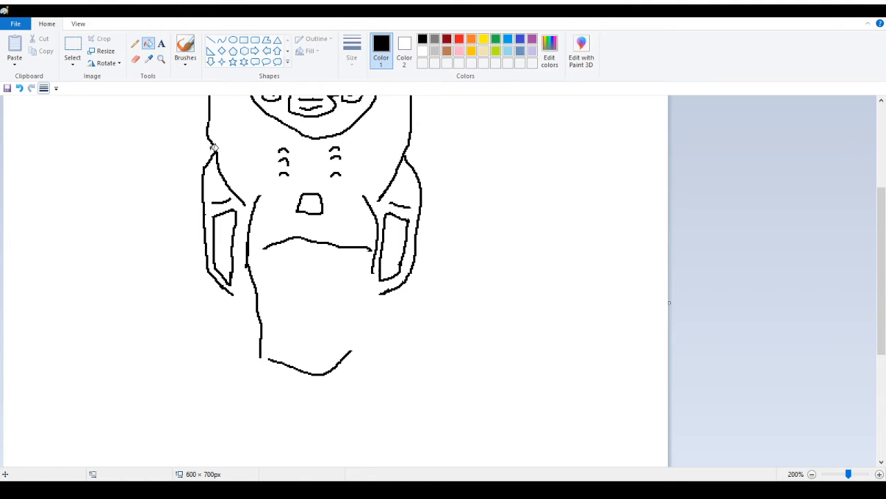
right_click(297, 365)
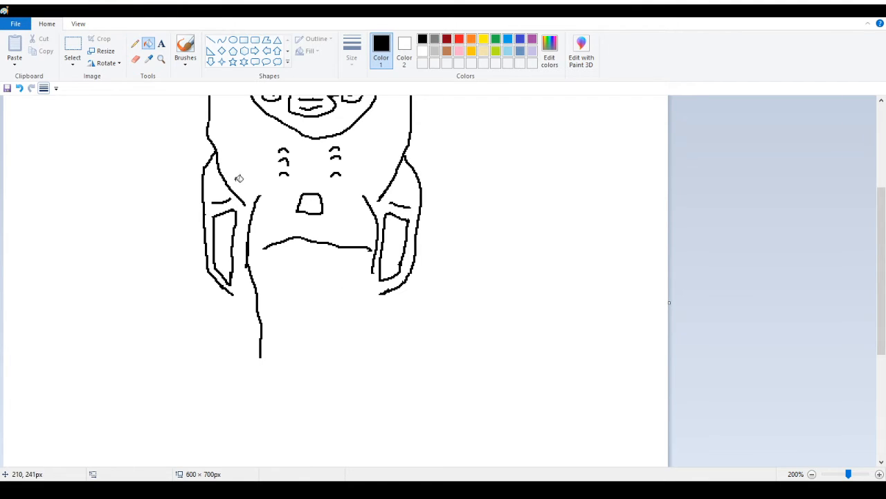
Redraw the lower torso's bottom edge with a shallower curve and draw its right side down from the waist to close it
left_click(135, 43)
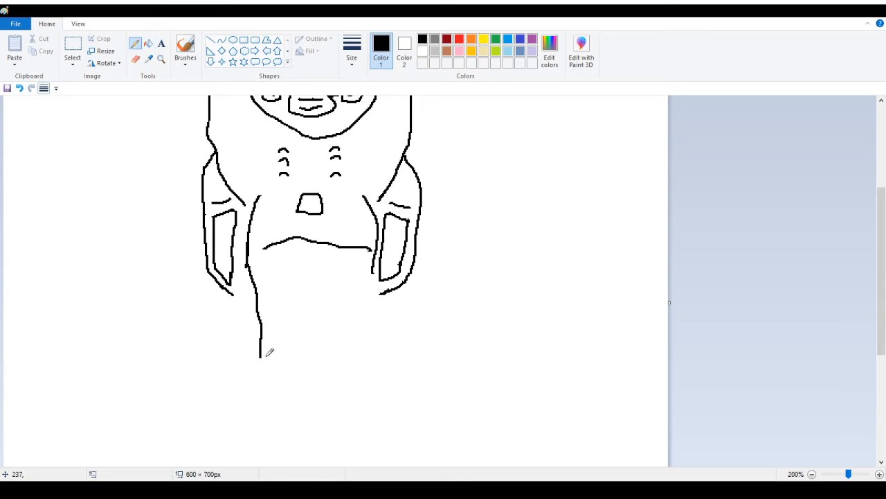
left_click_drag(260, 356, 344, 359)
left_click_drag(373, 268, 359, 357)
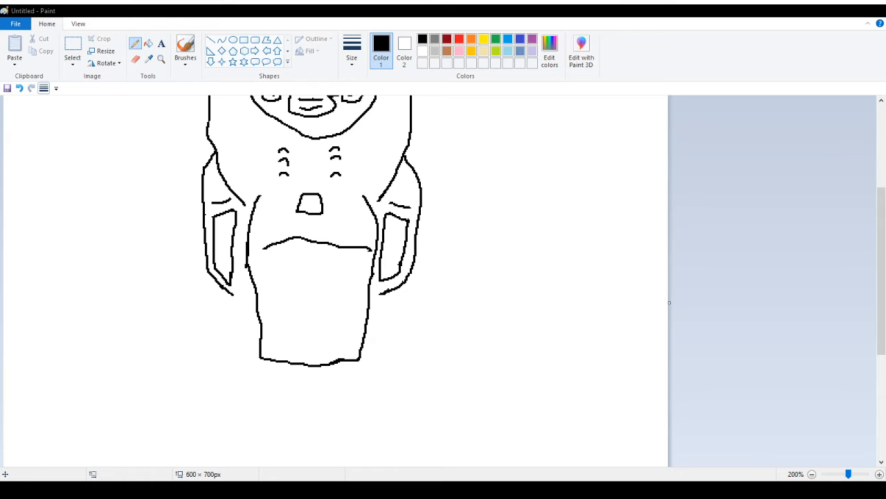
scroll(311, 215, "up", 3)
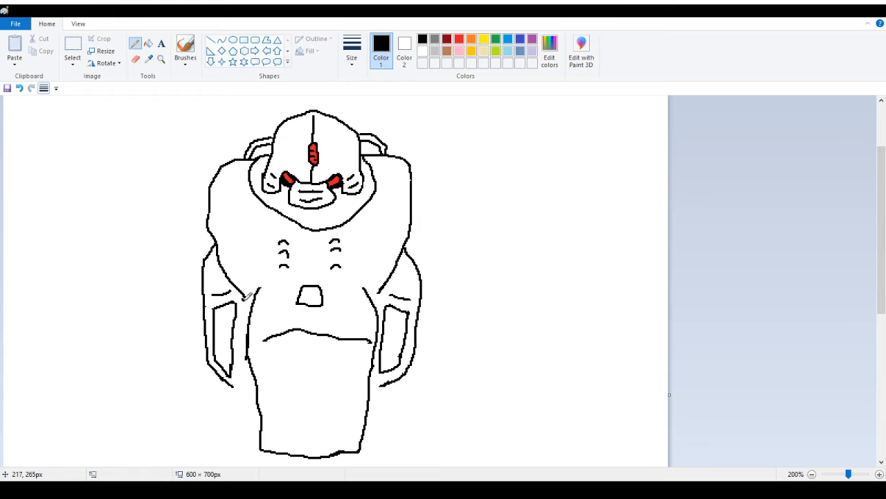
left_click_drag(253, 299, 299, 285)
left_click(19, 88)
Erase the upper ends of both waist lines below the chest with the Eraser
right_click(254, 301)
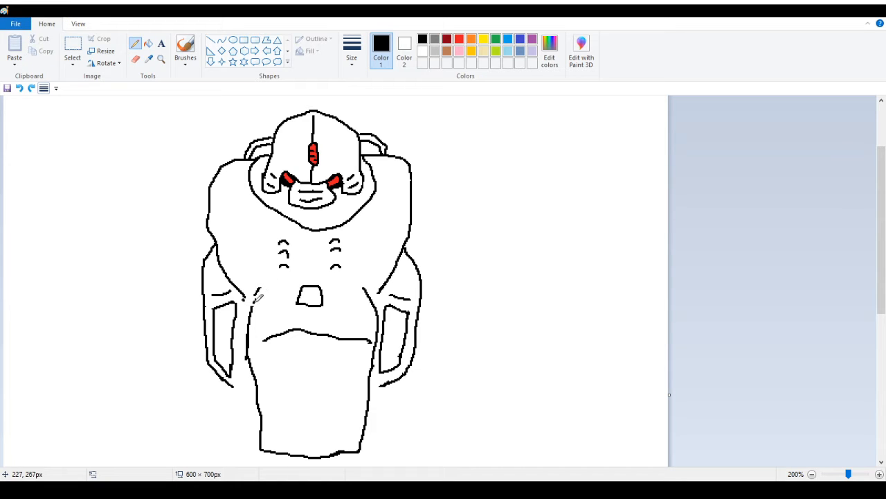
left_click(136, 59)
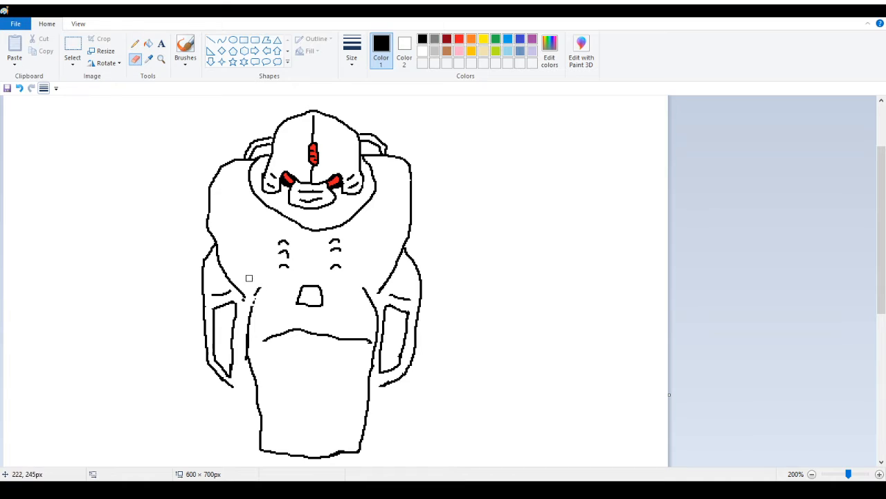
left_click_drag(261, 290, 253, 314)
left_click_drag(360, 288, 376, 309)
Draw the chest's bottom edge across the waist with the Pencil, then erase and redraw its right corner to meet the chest side
left_click(135, 43)
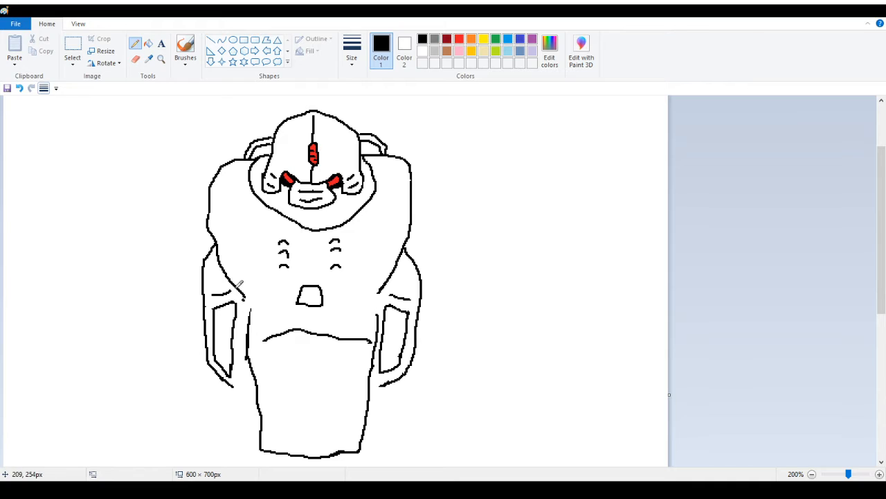
mouse_move(236, 288)
left_mouse_down()
mouse_move(254, 314)
mouse_move(322, 309)
mouse_move(377, 323)
left_mouse_up()
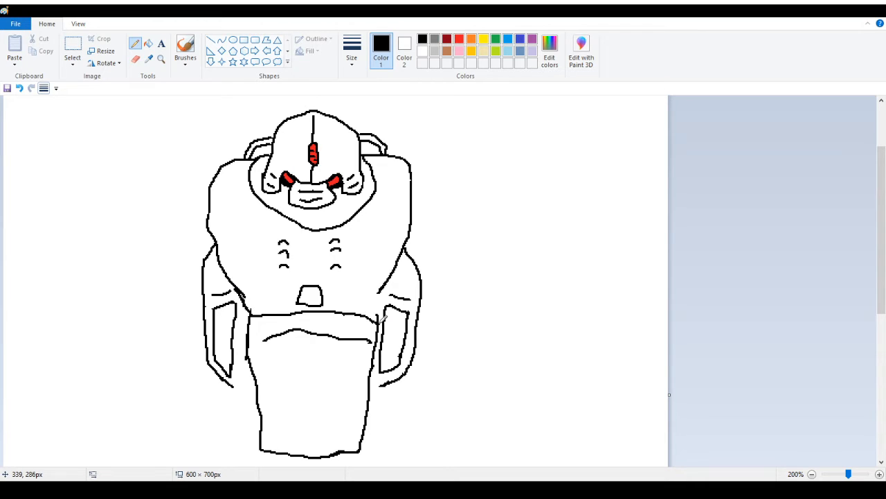
left_click(136, 59)
mouse_move(371, 312)
left_mouse_down()
mouse_move(379, 324)
mouse_move(376, 297)
left_mouse_up()
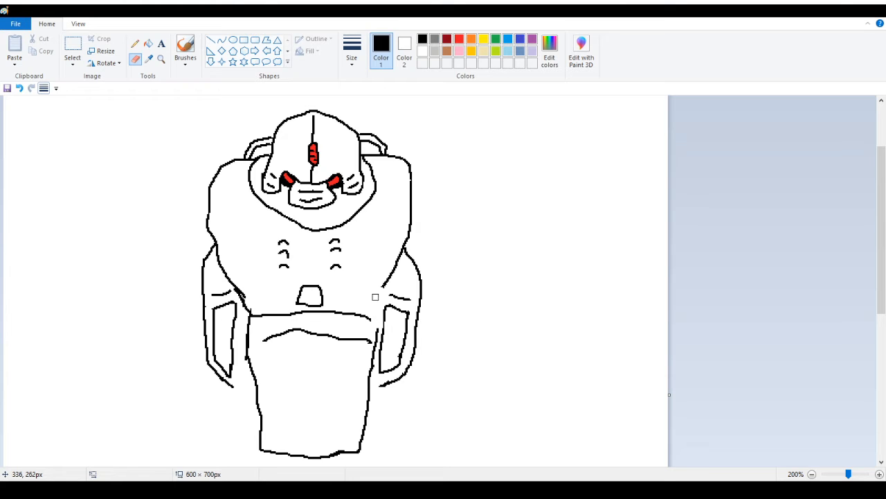
left_click(135, 43)
left_click_drag(378, 313, 386, 281)
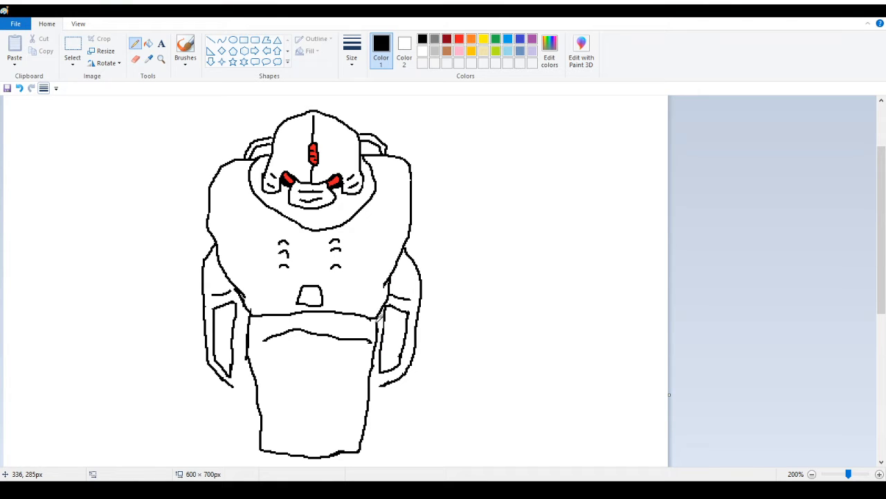
Erase the chest's lower left corner and redraw it to join the bottom edge
left_click(136, 59)
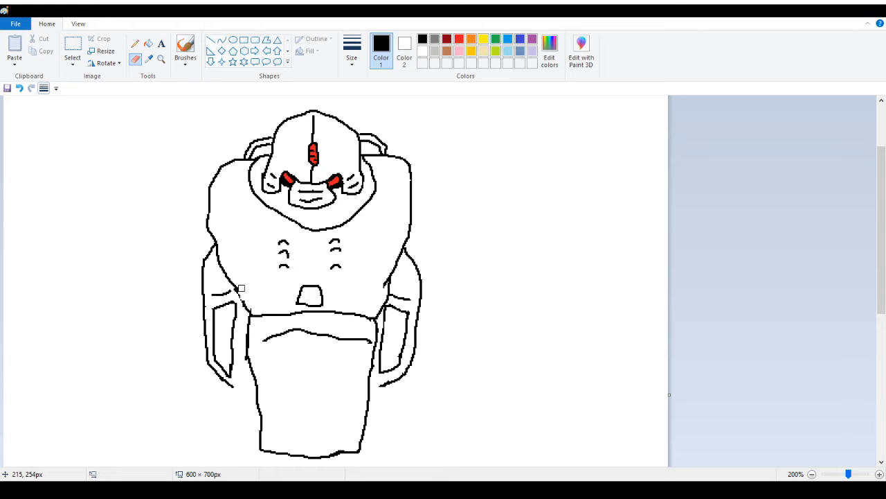
mouse_move(253, 306)
left_mouse_down()
mouse_move(249, 313)
mouse_move(243, 299)
left_mouse_up()
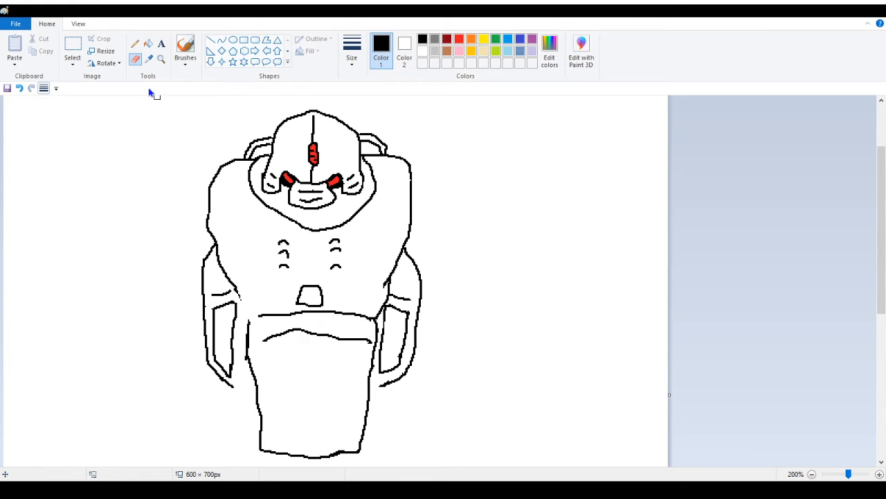
left_click(135, 43)
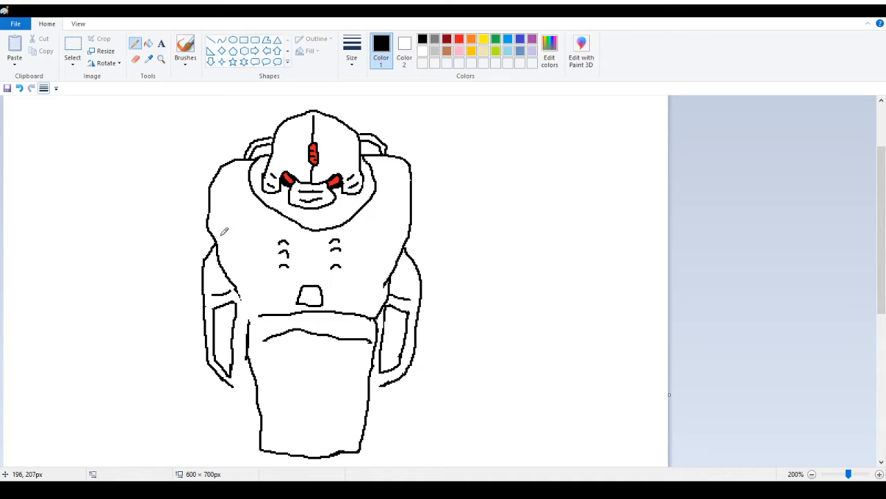
mouse_move(236, 285)
left_mouse_down()
mouse_move(245, 299)
mouse_move(247, 290)
mouse_move(246, 315)
mouse_move(259, 316)
left_mouse_up()
Erase the small trapezoid at the lower centre of the chest and draw a wider rectangle in its place
left_click(135, 59)
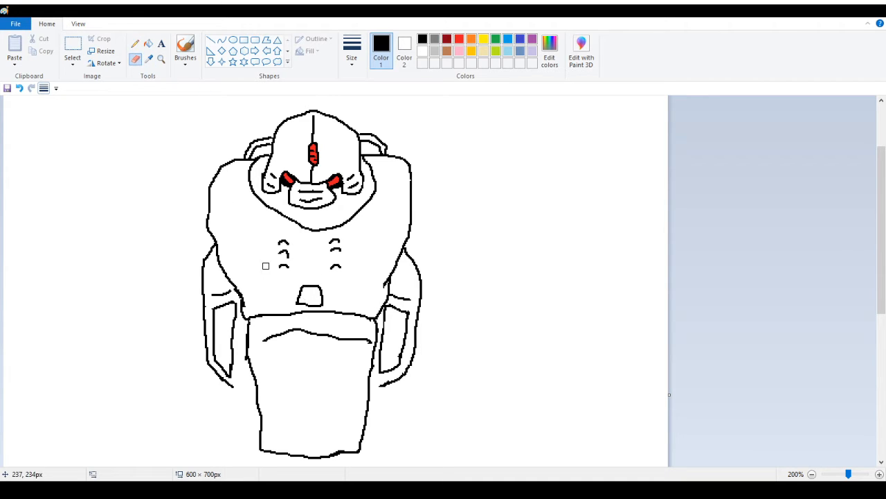
mouse_move(293, 300)
left_mouse_down()
mouse_move(324, 306)
mouse_move(318, 287)
left_mouse_up()
left_click(135, 43)
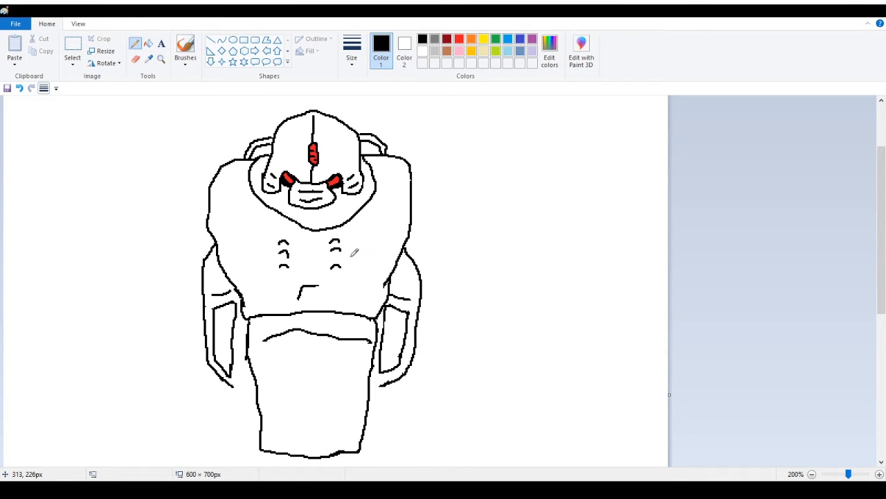
left_click(135, 59)
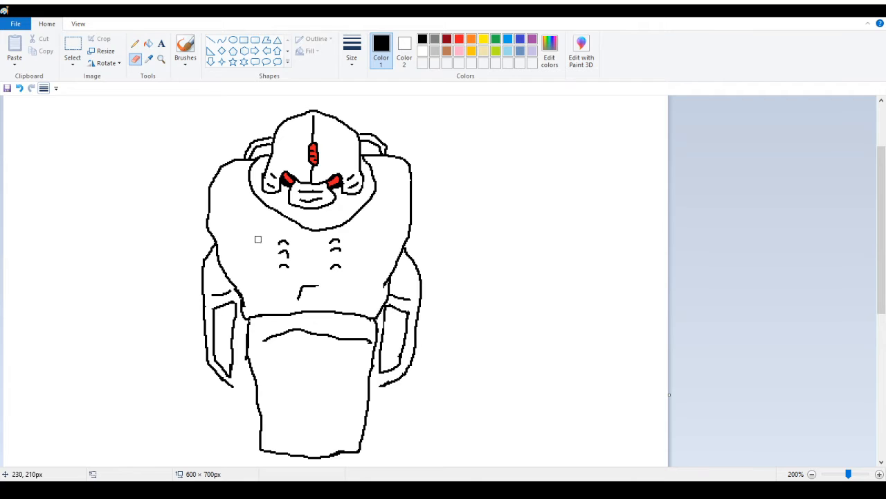
left_click_drag(300, 289, 293, 293)
left_click(135, 43)
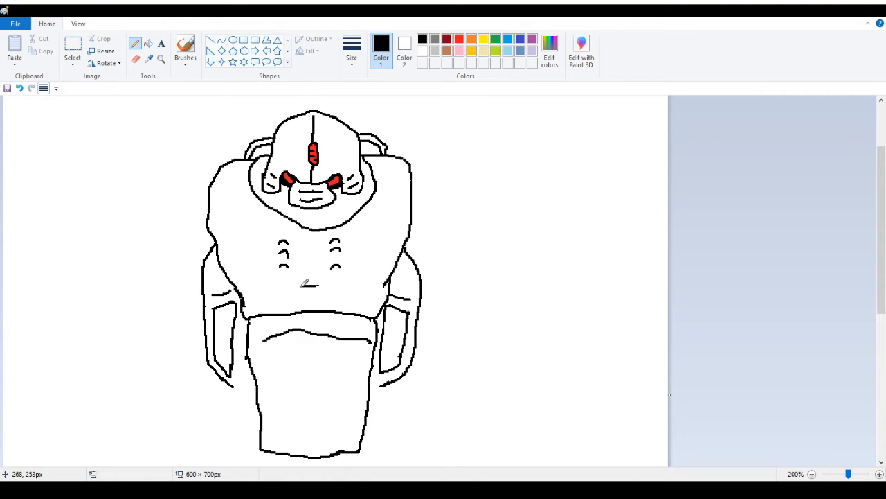
mouse_move(296, 283)
left_mouse_down()
mouse_move(291, 300)
mouse_move(325, 300)
mouse_move(328, 287)
mouse_move(327, 300)
left_mouse_up()
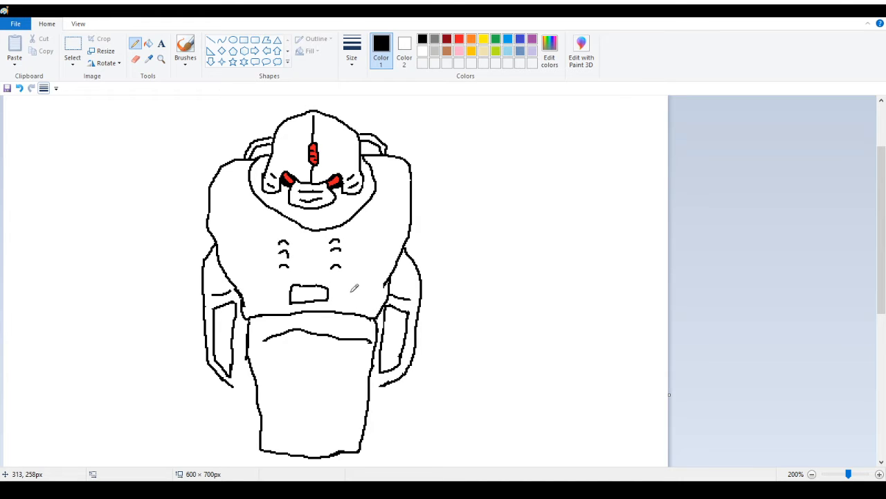
Add a pair of short dashes on each side of the chest rectangle and join the forearm tips to the lower torso
left_click_drag(350, 291, 361, 291)
left_click_drag(273, 299, 262, 302)
scroll(409, 257, "down", 3)
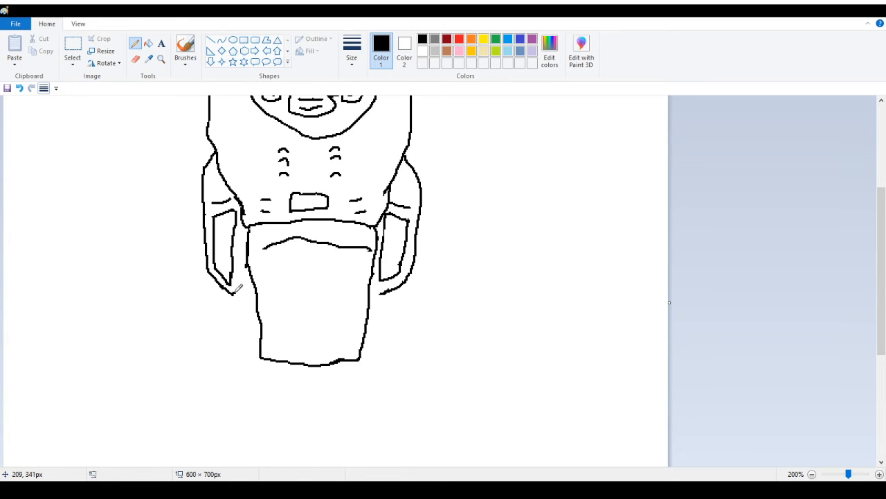
left_click_drag(234, 293, 258, 293)
Select the whole character at 100% zoom and move it up closer to the canvas's upper edge
scroll(233, 289, "down", 4)
scroll(235, 289, "up", 8)
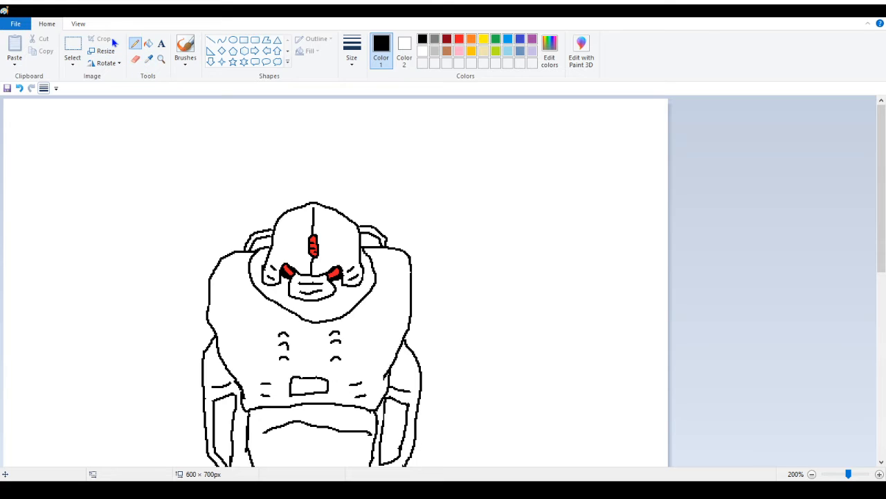
scroll(114, 64, "down", 1)
scroll(142, 59, "up", 1)
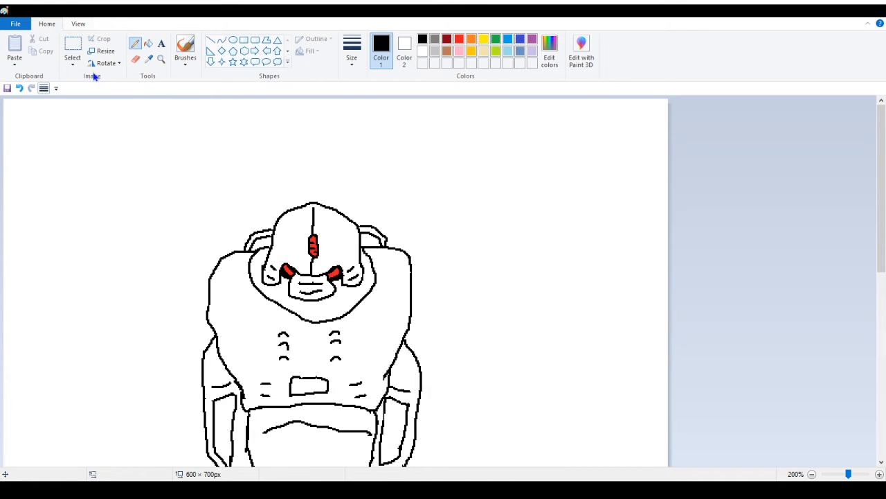
left_click(161, 59)
right_click(146, 116)
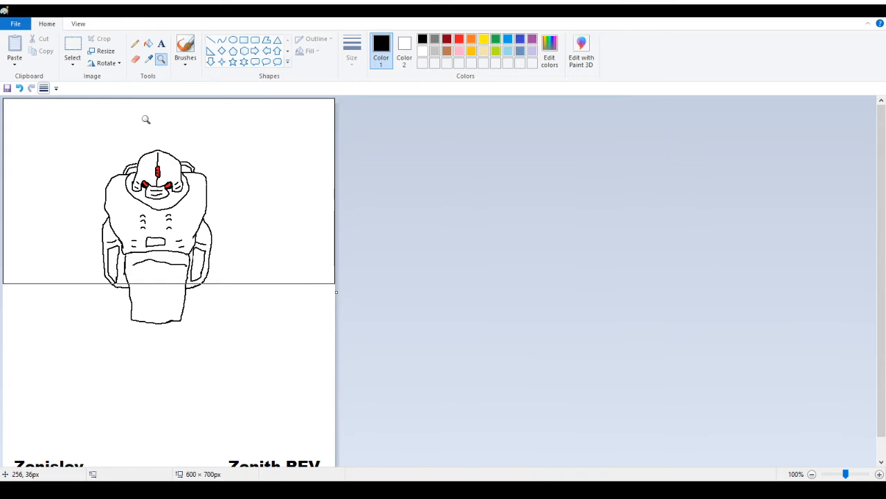
left_click(72, 45)
mouse_move(56, 143)
left_mouse_down()
mouse_move(130, 274)
mouse_move(237, 361)
left_mouse_up()
mouse_move(187, 307)
left_mouse_down()
mouse_move(185, 273)
mouse_move(188, 282)
left_mouse_up()
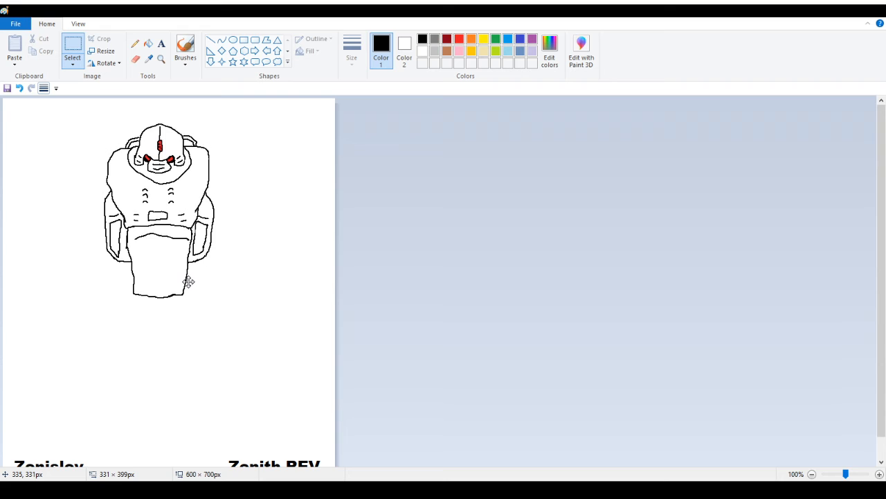
left_click(489, 281)
Extend the canvas downward to 600 × 900 px
scroll(275, 411, "down", 1)
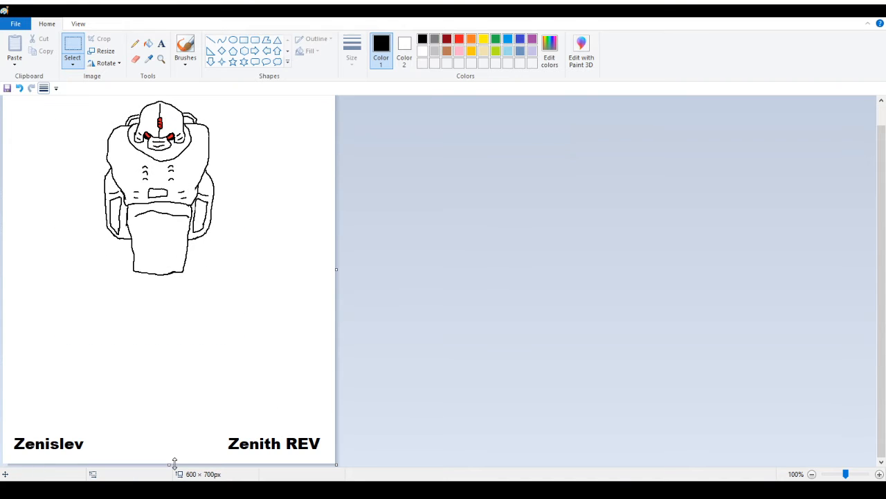
left_click_drag(169, 462, 169, 493)
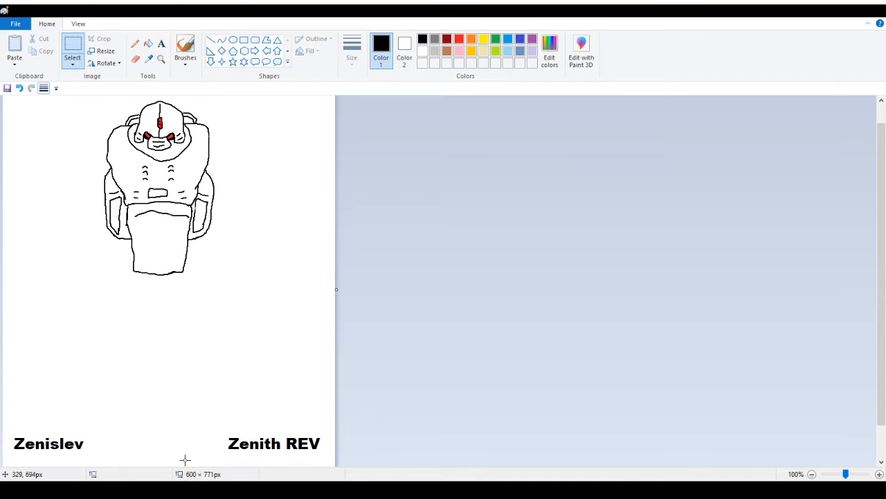
scroll(182, 459, "down", 2)
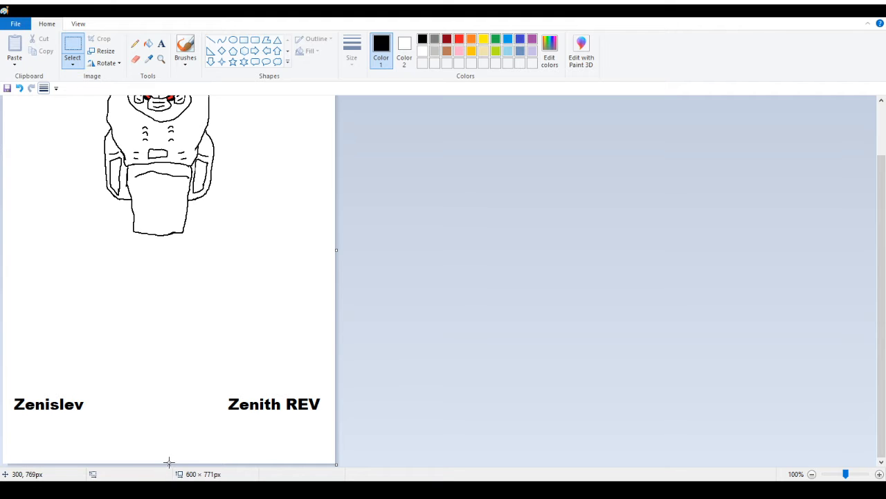
left_click_drag(169, 464, 169, 495)
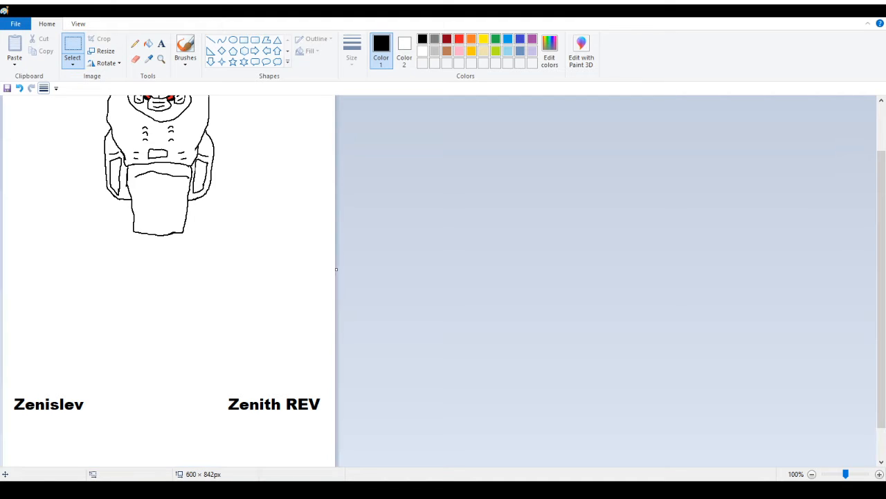
scroll(173, 435, "down", 2)
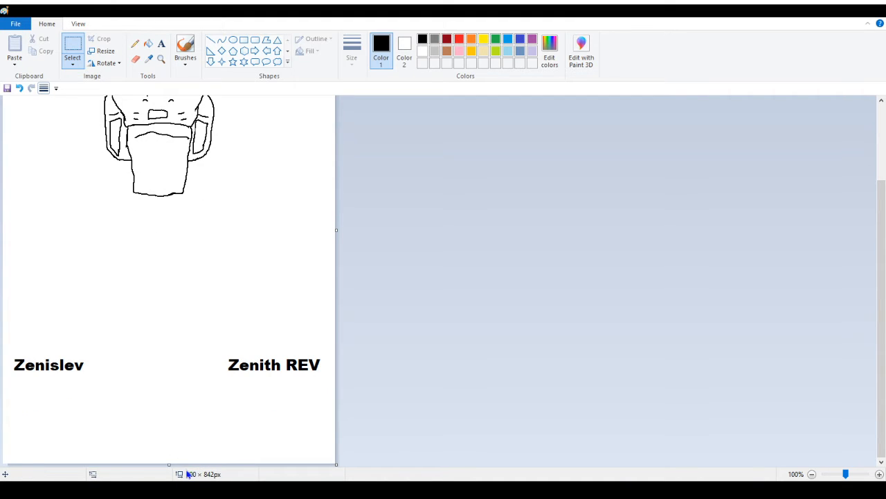
mouse_move(167, 462)
left_mouse_down()
mouse_move(166, 478)
mouse_move(168, 469)
left_mouse_up()
scroll(164, 465, "down", 1)
Select the "Zenislev" and "Zenith REV" captions together and move them down to the canvas's bottom edge
scroll(86, 296, "down", 1)
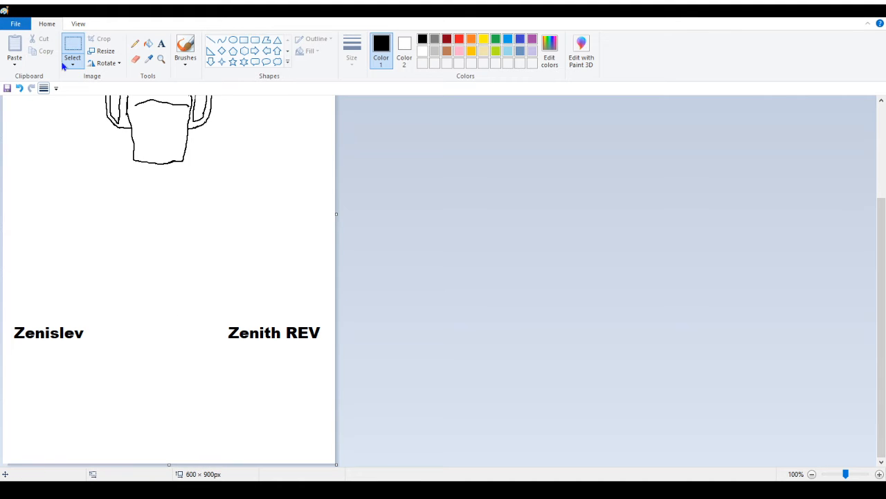
left_click_drag(7, 281, 331, 380)
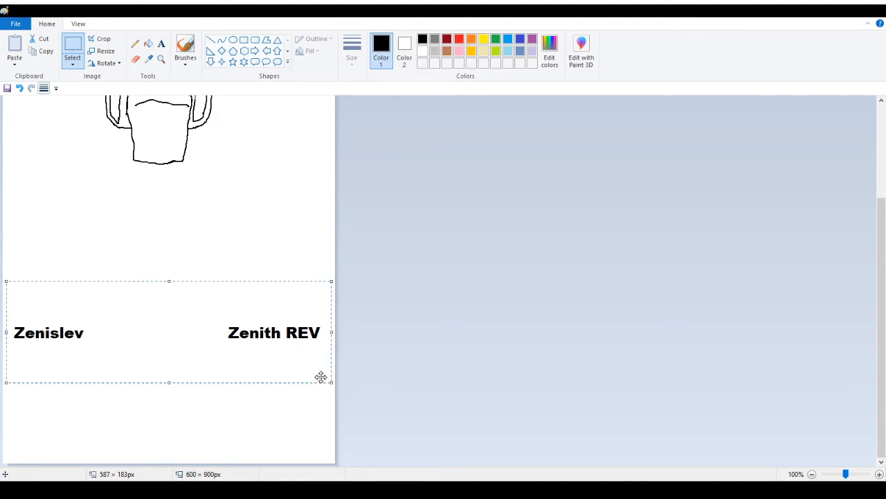
left_click_drag(266, 341, 268, 454)
Select the whole character and move it slightly down on the enlarged canvas
scroll(564, 271, "up", 3)
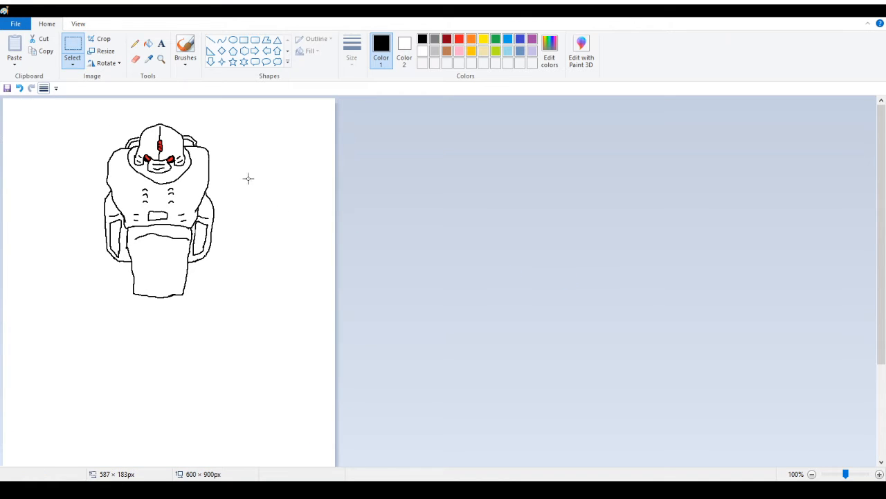
mouse_move(52, 108)
left_mouse_down()
mouse_move(275, 306)
mouse_move(270, 349)
left_mouse_up()
left_click_drag(202, 269, 200, 284)
left_click(400, 226)
scroll(431, 250, "down", 3)
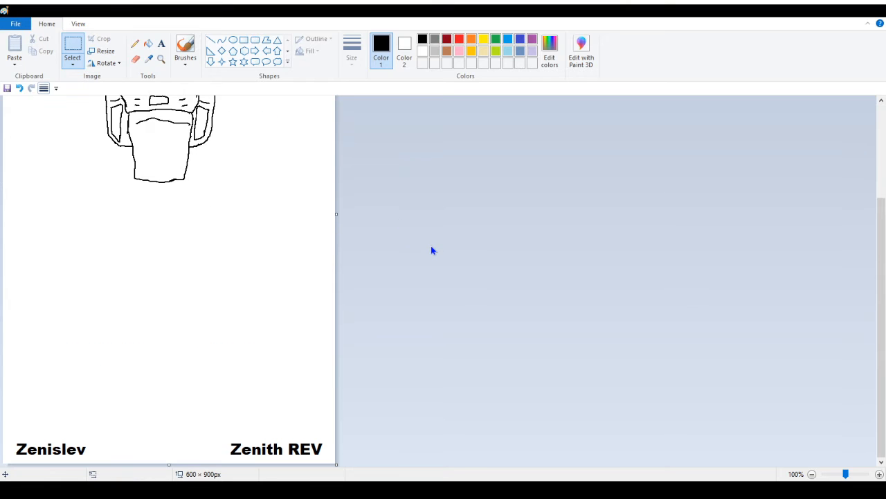
scroll(431, 250, "up", 3)
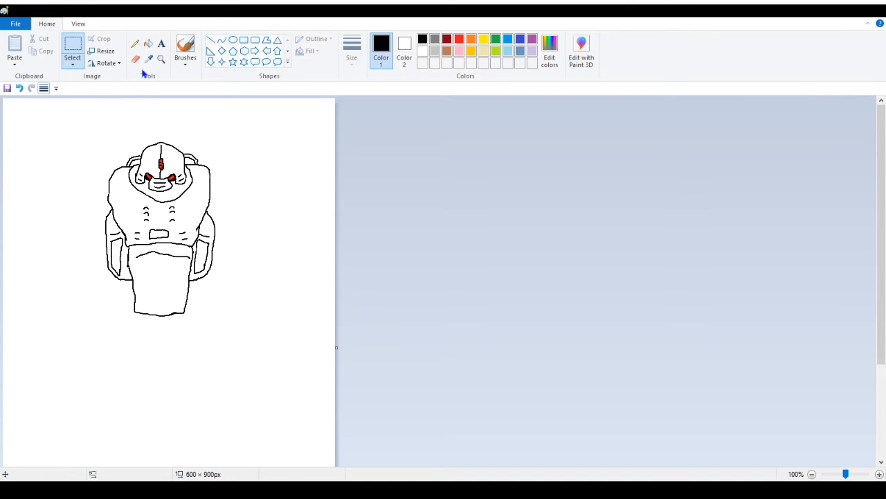
At 400% zoom, erase both corners where the chest's bottom edge meets the lower torso's sides
left_click(160, 58)
left_click(188, 211)
left_click(315, 285)
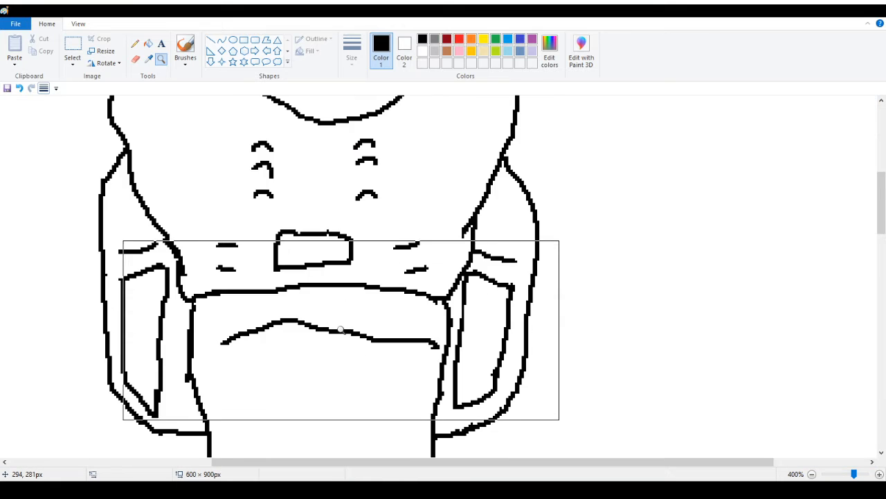
scroll(340, 329, "down", 3)
left_click(135, 43)
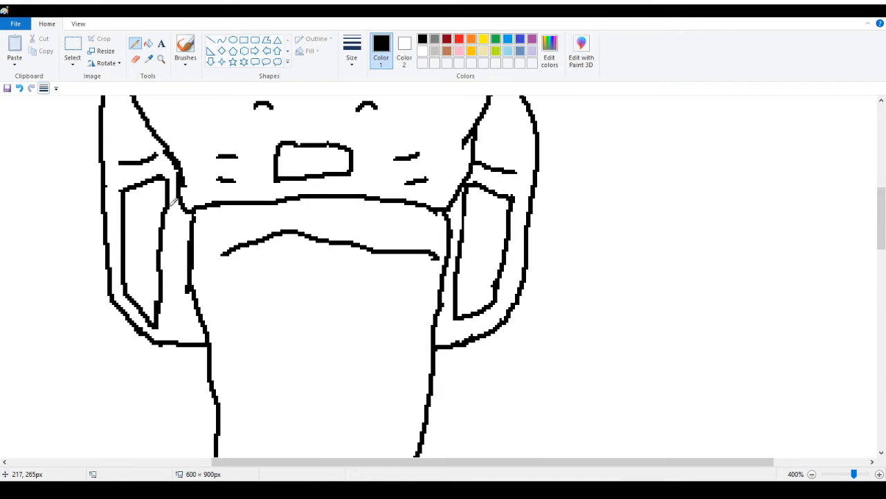
left_click(136, 59)
mouse_move(212, 201)
left_mouse_down()
mouse_move(187, 233)
mouse_move(195, 214)
left_mouse_up()
mouse_move(400, 202)
left_mouse_down()
mouse_move(438, 220)
mouse_move(437, 209)
mouse_move(447, 234)
left_mouse_up()
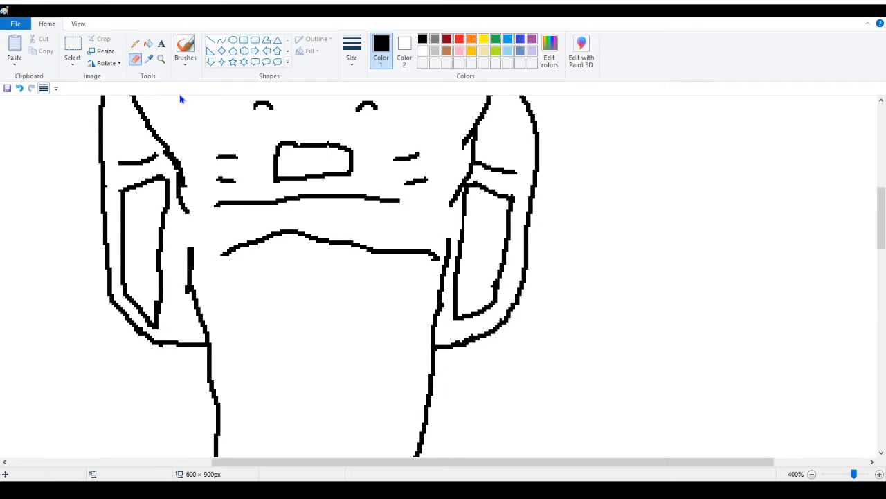
With the Pencil, draw black lines joining both ends of the chest's bottom edge to the lower torso's sides
left_click(135, 43)
mouse_move(177, 179)
left_mouse_down()
mouse_move(194, 247)
mouse_move(189, 269)
mouse_move(241, 195)
left_mouse_up()
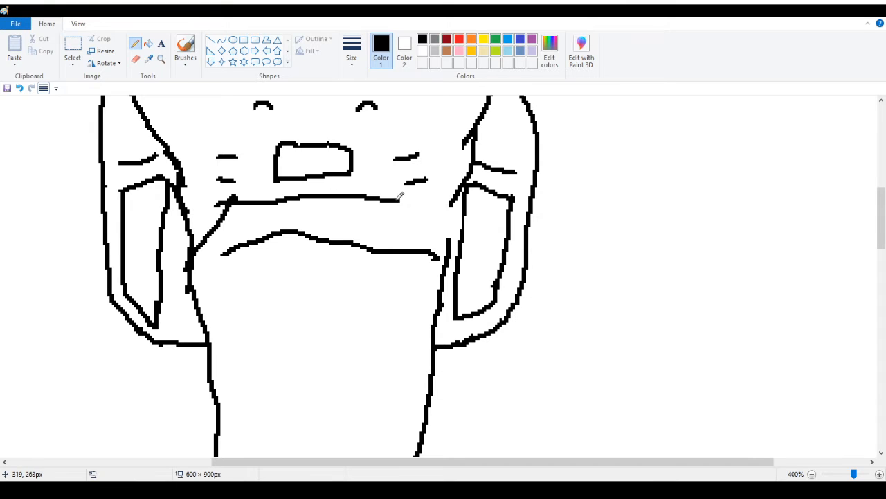
mouse_move(400, 198)
left_mouse_down()
mouse_move(441, 272)
mouse_move(458, 246)
mouse_move(454, 198)
left_mouse_up()
Erase the overhanging left end of the chest's bottom edge and the torso's left outline around that corner
left_click(135, 58)
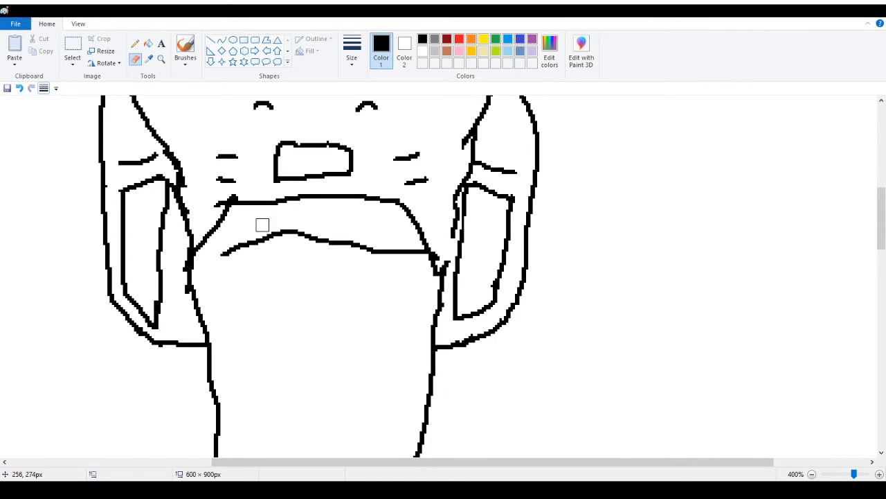
left_click_drag(204, 199, 237, 192)
scroll(182, 245, "down", 3)
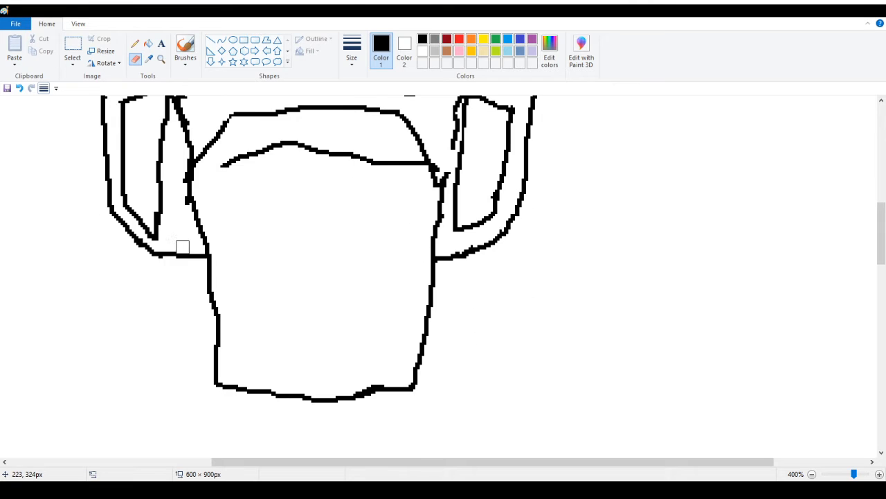
scroll(191, 161, "up", 3)
mouse_move(198, 232)
left_mouse_down()
mouse_move(189, 266)
mouse_move(186, 198)
left_mouse_up()
left_click(174, 187)
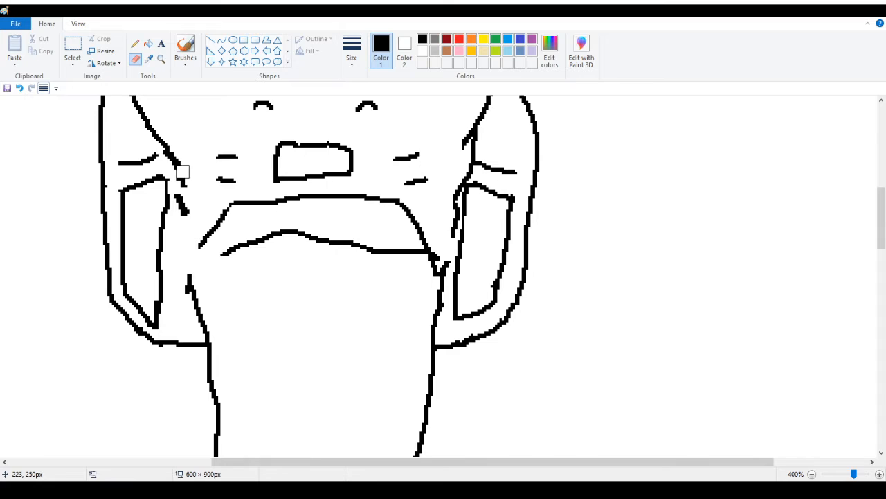
Redraw the torso's side outlines with the Pencil so that each one runs down into a narrow pointed flap
left_click(136, 43)
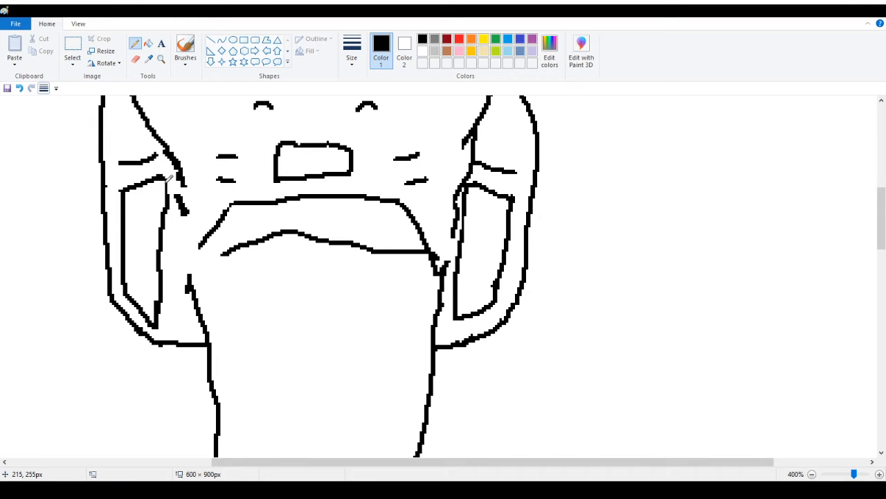
mouse_move(166, 181)
left_mouse_down()
mouse_move(166, 194)
mouse_move(181, 200)
left_mouse_up()
scroll(185, 182, "down", 3)
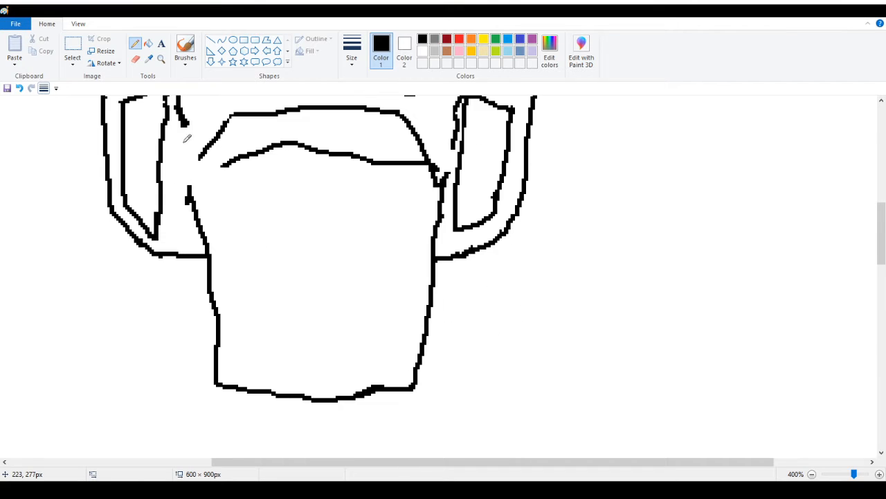
scroll(224, 152, "up", 3)
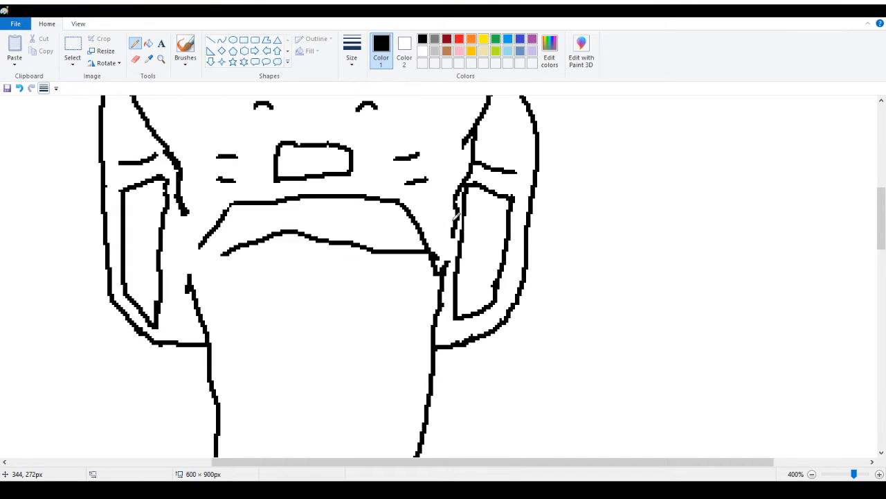
mouse_move(457, 229)
left_mouse_down()
mouse_move(449, 267)
mouse_move(431, 259)
left_mouse_up()
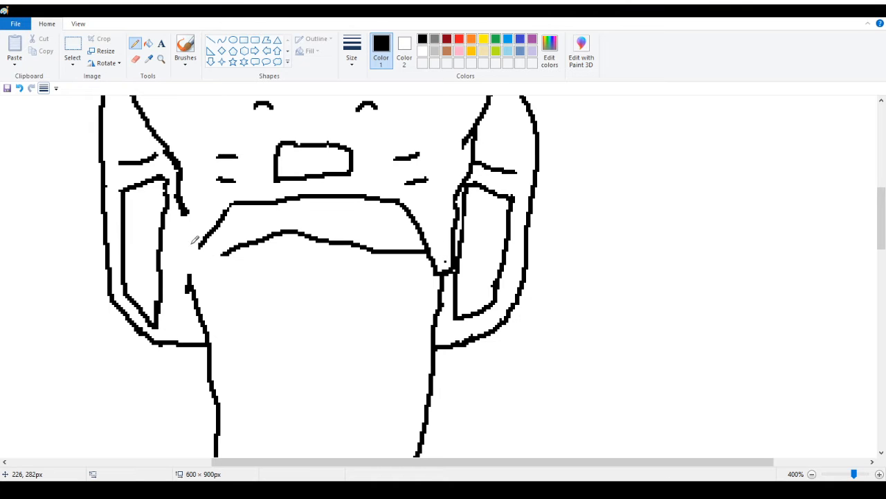
mouse_move(183, 197)
left_mouse_down()
mouse_move(184, 262)
mouse_move(202, 257)
mouse_move(208, 242)
left_mouse_up()
scroll(208, 239, "down", 1)
scroll(206, 208, "up", 1)
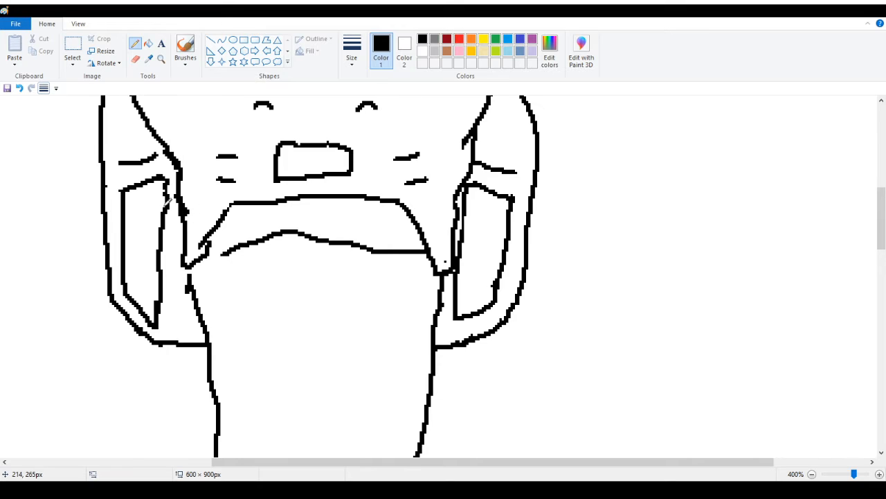
Erase the left flap's jagged inner edge and redraw it in black with a rounded tip
scroll(179, 236, "up", 1)
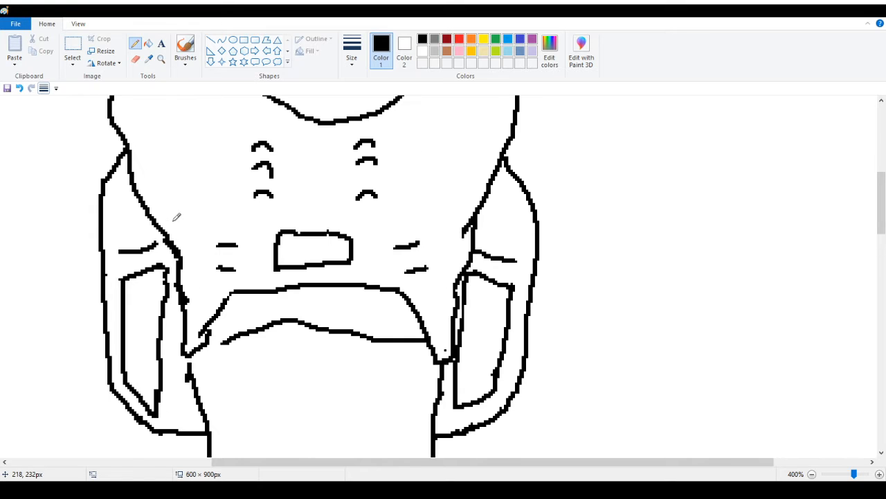
left_click(135, 59)
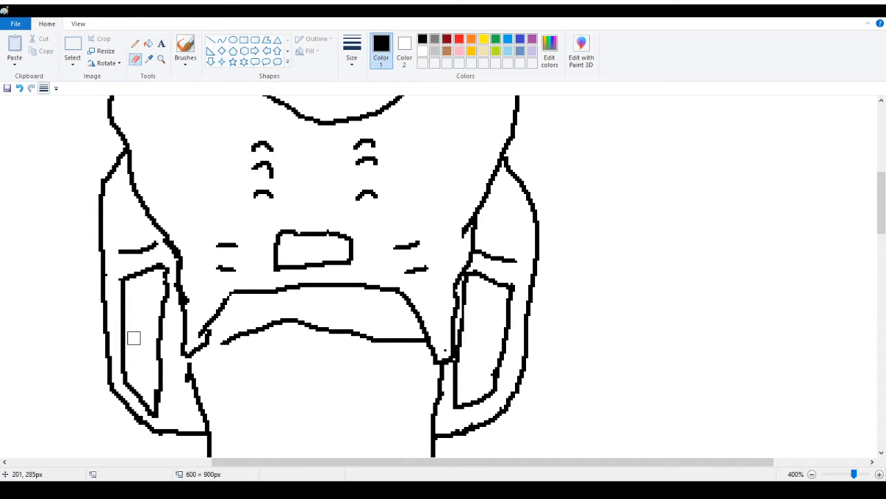
mouse_move(198, 326)
left_mouse_down()
mouse_move(188, 347)
mouse_move(208, 336)
mouse_move(191, 356)
mouse_move(183, 340)
mouse_move(196, 354)
mouse_move(209, 353)
mouse_move(217, 320)
left_mouse_up()
left_click(135, 43)
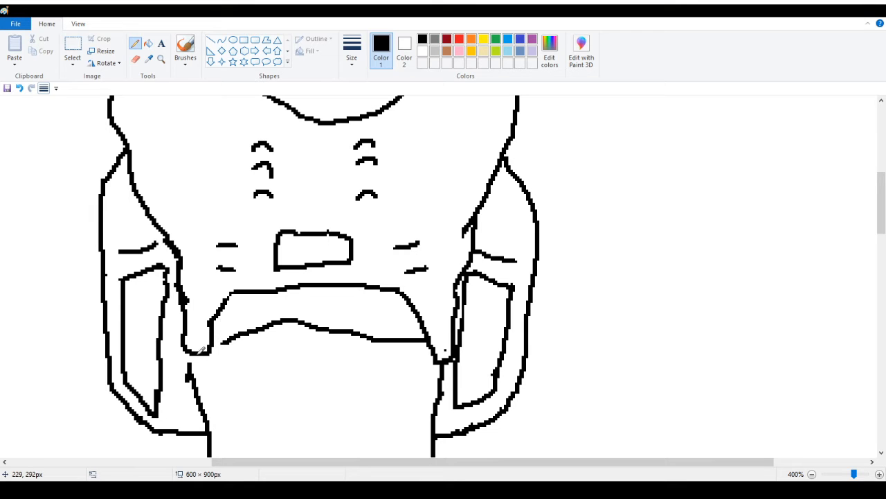
Erase the left flap's tip and redraw it slightly lower, with its inner edge rising to the chest's bottom edge
left_click(135, 59)
mouse_move(184, 339)
left_mouse_down()
mouse_move(198, 366)
mouse_move(204, 353)
mouse_move(184, 361)
left_mouse_up()
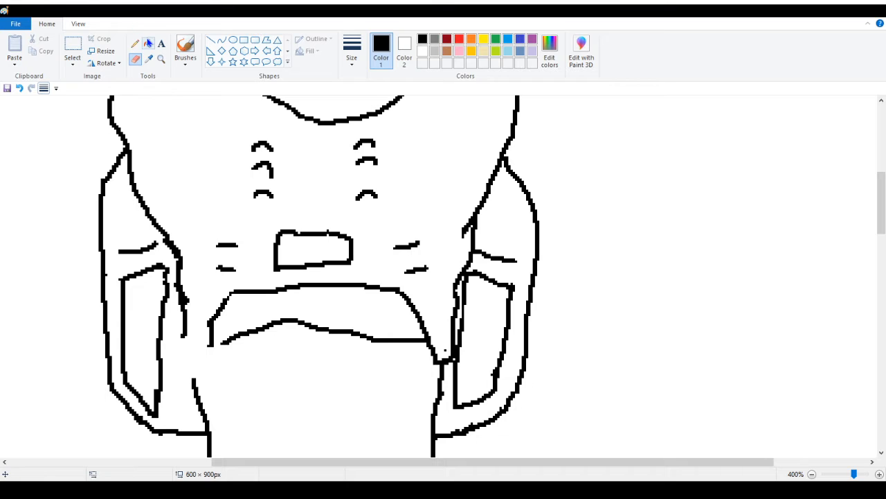
left_click(135, 44)
mouse_move(184, 333)
left_mouse_down()
mouse_move(188, 365)
mouse_move(214, 346)
mouse_move(211, 357)
mouse_move(231, 340)
mouse_move(214, 347)
mouse_move(242, 285)
left_mouse_up()
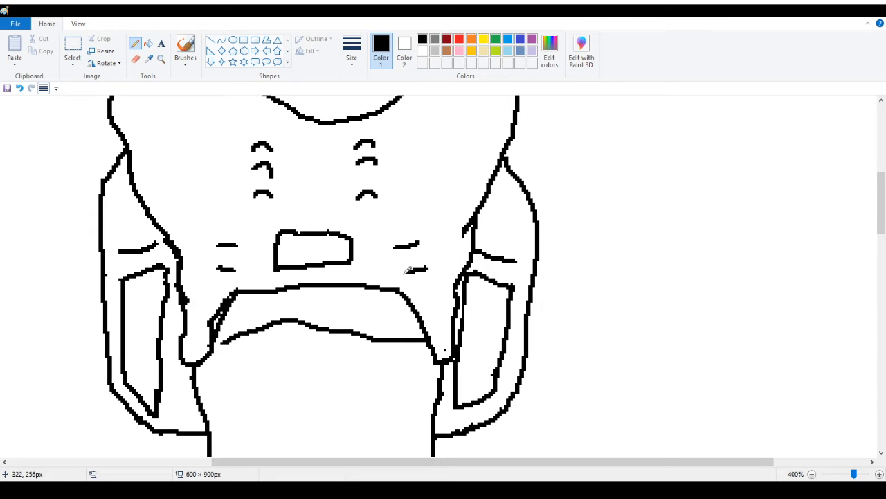
Erase the doubled line along the left flap's inner edge, then lower its tip and connect the belly curve to it
left_click(136, 59)
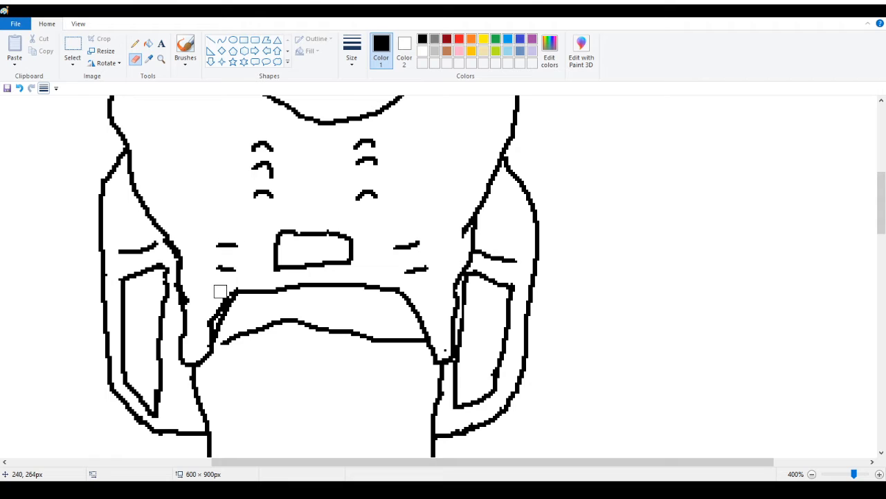
mouse_move(221, 291)
left_mouse_down()
mouse_move(200, 331)
mouse_move(214, 307)
left_mouse_up()
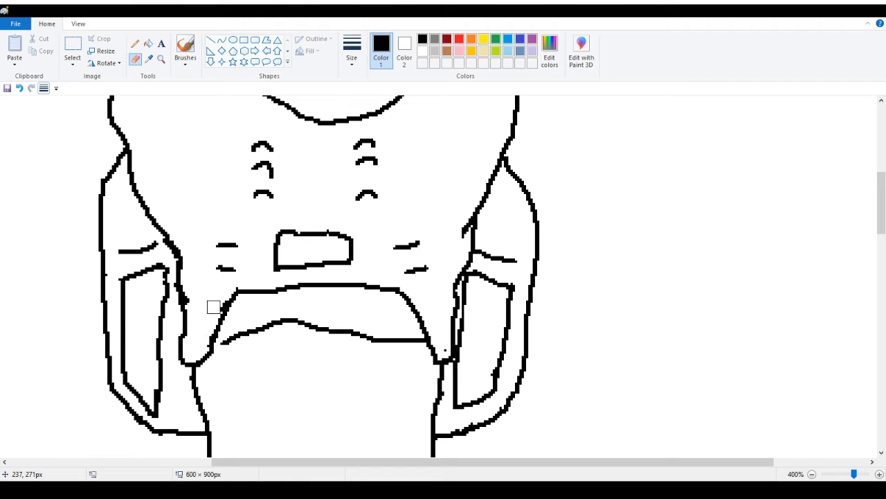
left_click(135, 43)
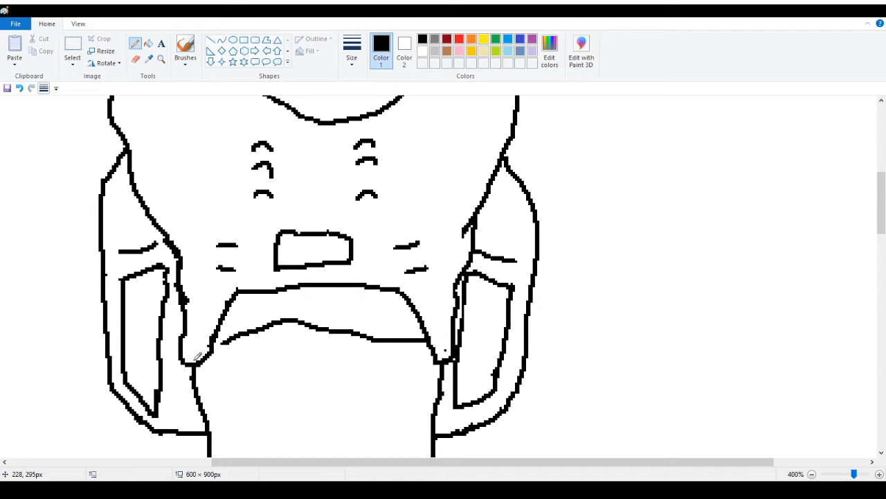
mouse_move(198, 355)
left_mouse_down()
mouse_move(184, 366)
mouse_move(205, 349)
mouse_move(191, 373)
mouse_move(213, 348)
left_mouse_up()
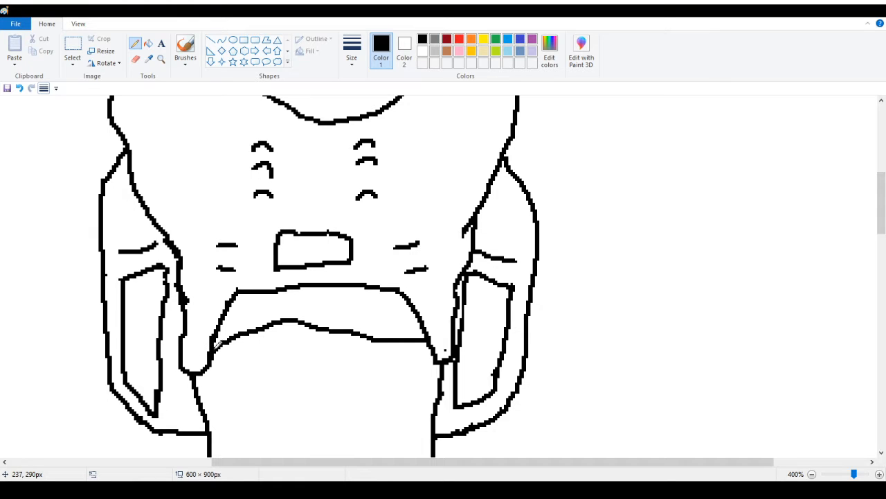
Erase the right half of the belly curve and redraw it as a smooth arc down to the right flap
left_click(135, 59)
mouse_move(307, 327)
left_mouse_down()
mouse_move(335, 322)
mouse_move(331, 331)
mouse_move(415, 340)
left_mouse_up()
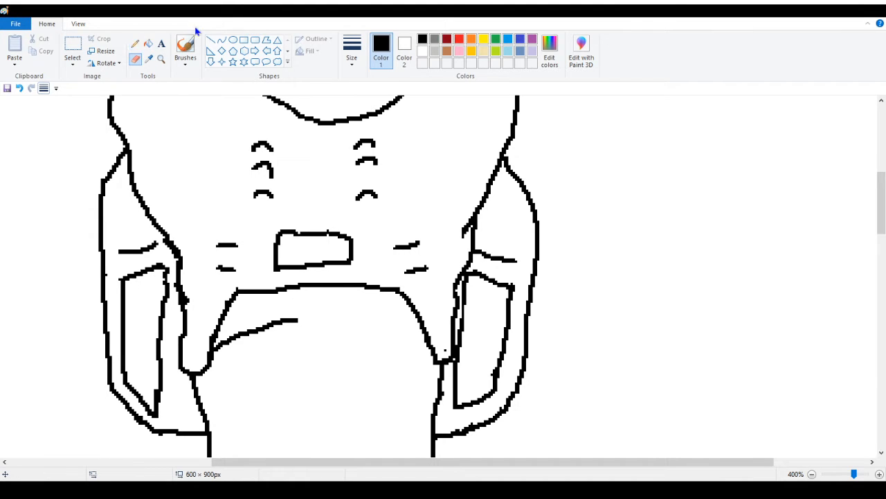
left_click(135, 43)
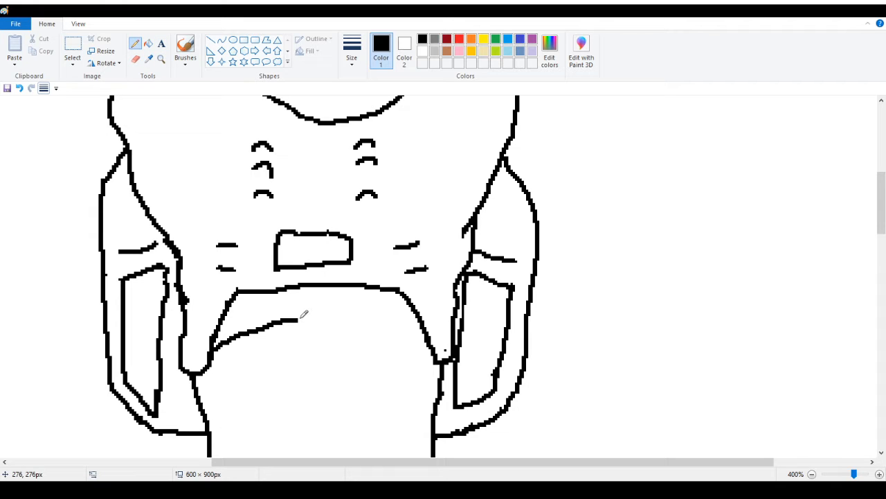
mouse_move(299, 319)
left_mouse_down()
mouse_move(365, 322)
mouse_move(412, 344)
mouse_move(384, 342)
mouse_move(362, 327)
mouse_move(430, 342)
left_mouse_up()
left_click(135, 59)
left_click(135, 44)
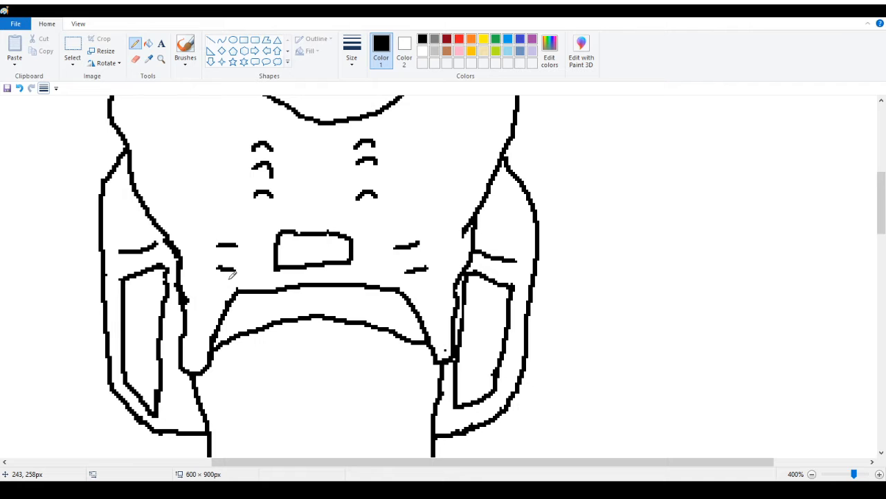
Look over the character from the face down to the blank area below the lower torso
scroll(232, 275, "down", 2)
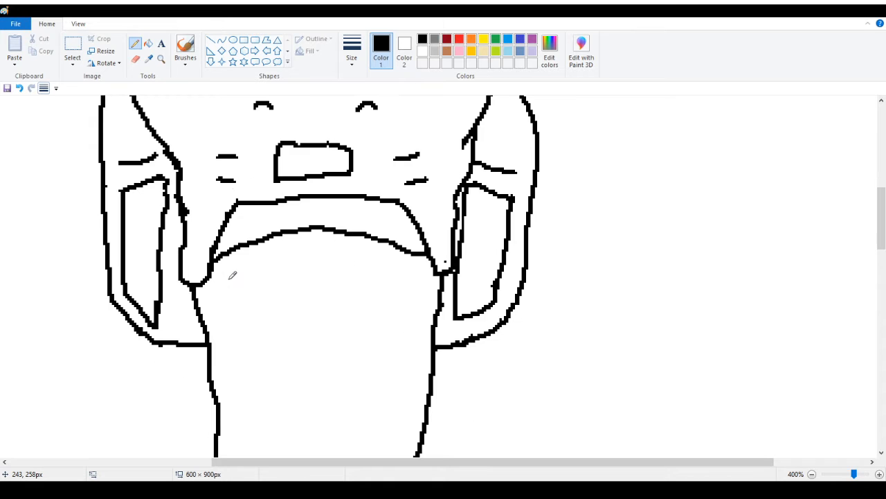
scroll(232, 275, "down", 4)
scroll(232, 274, "up", 4)
scroll(268, 270, "up", 5)
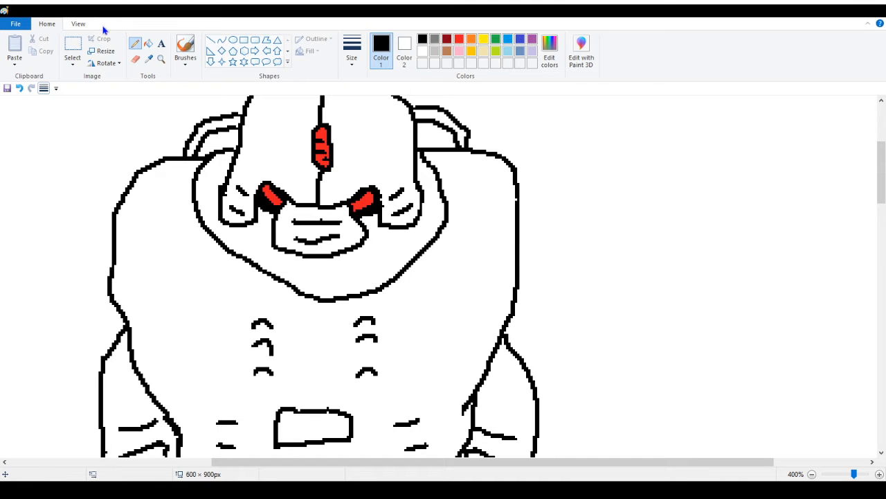
scroll(104, 29, "down", 1)
scroll(108, 135, "down", 3)
scroll(257, 60, "up", 1)
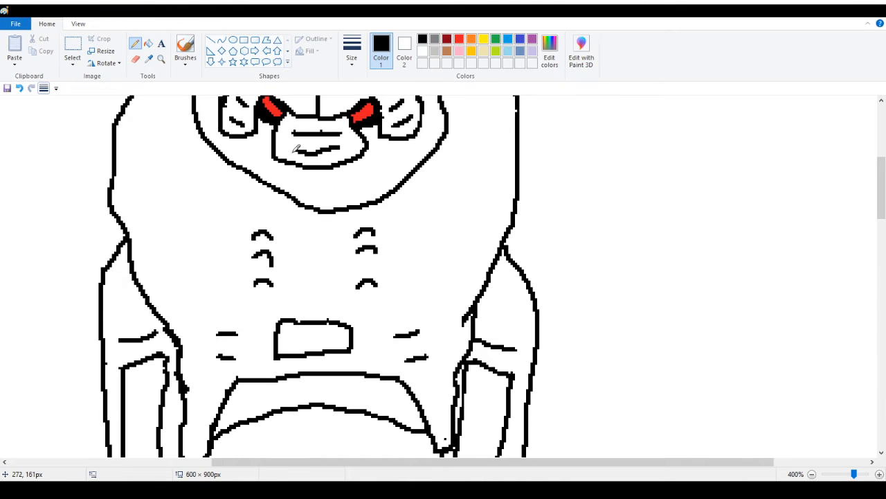
scroll(240, 252, "down", 3)
scroll(212, 317, "down", 5)
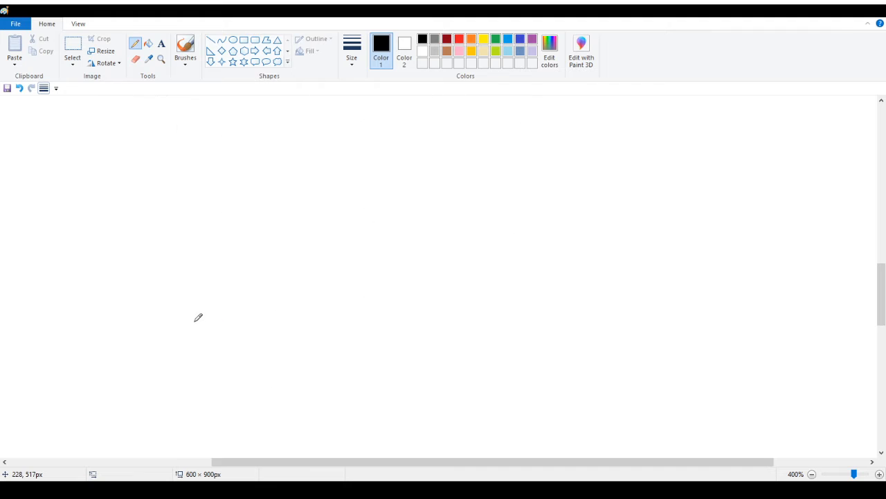
scroll(202, 308, "up", 3)
scroll(229, 214, "up", 6)
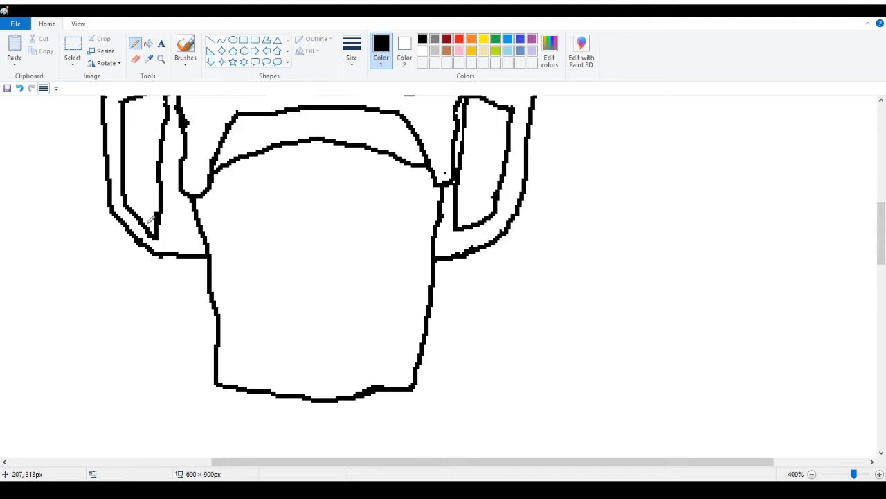
scroll(149, 219, "up", 6)
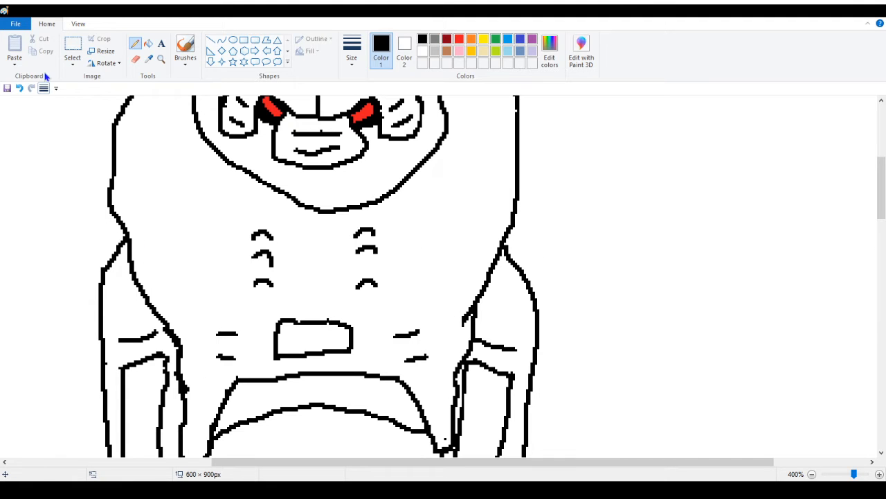
Erase the stray spur on the chest's lower right side and the small bump on the torso's left outline
left_click(135, 59)
mouse_move(453, 303)
left_mouse_down()
mouse_move(463, 325)
mouse_move(465, 309)
left_mouse_up()
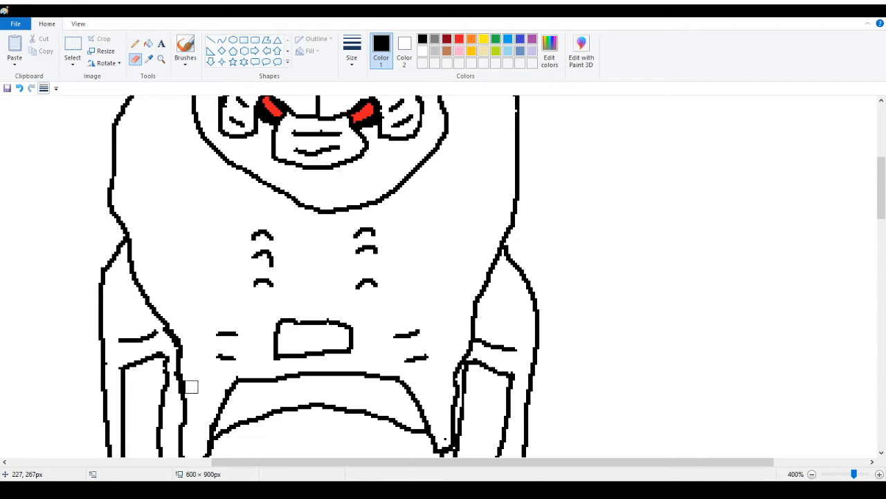
left_click(135, 43)
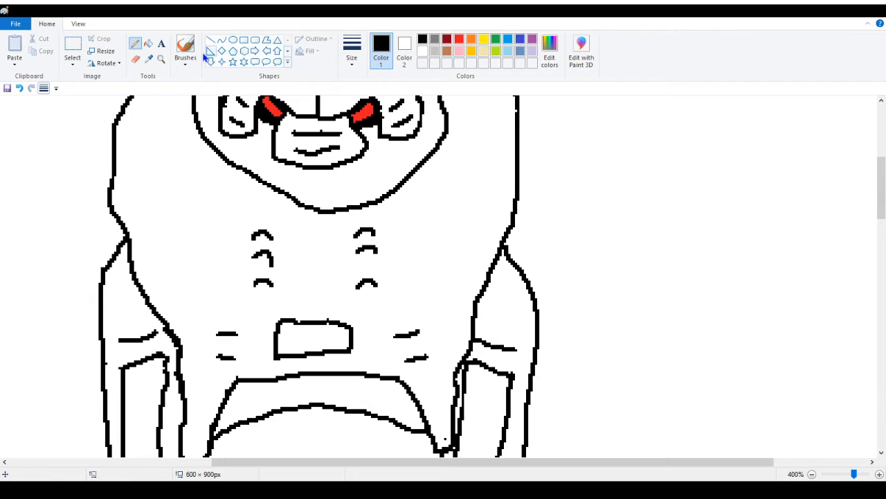
Erase the upper end of the right arm's outer outline and redraw it with the Pencil to meet the chest's side
left_click(135, 59)
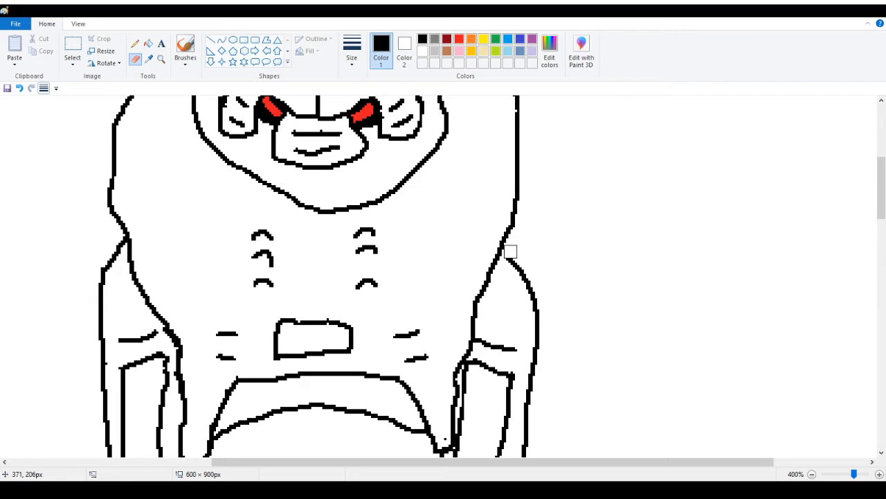
left_click_drag(510, 252, 519, 269)
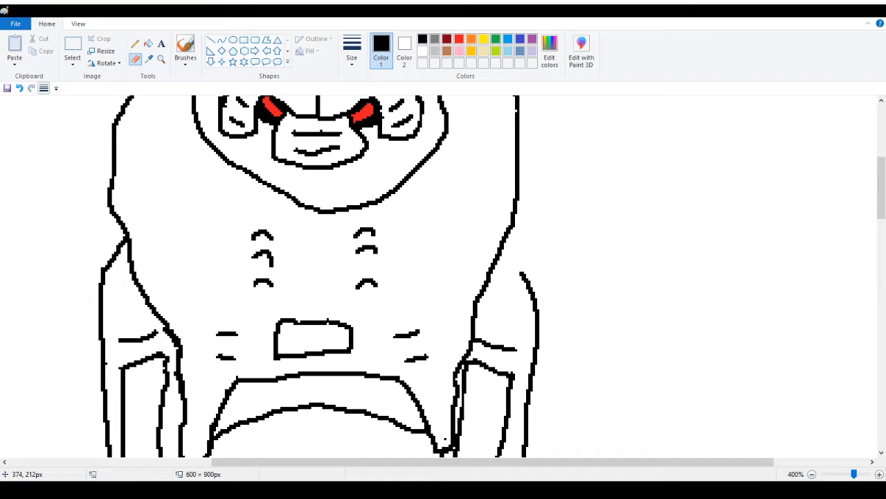
left_click(135, 43)
left_click_drag(511, 235, 530, 272)
Zoom out to 100% to check the whole drawing, then return to 400% on the lower torso
scroll(268, 280, "down", 3)
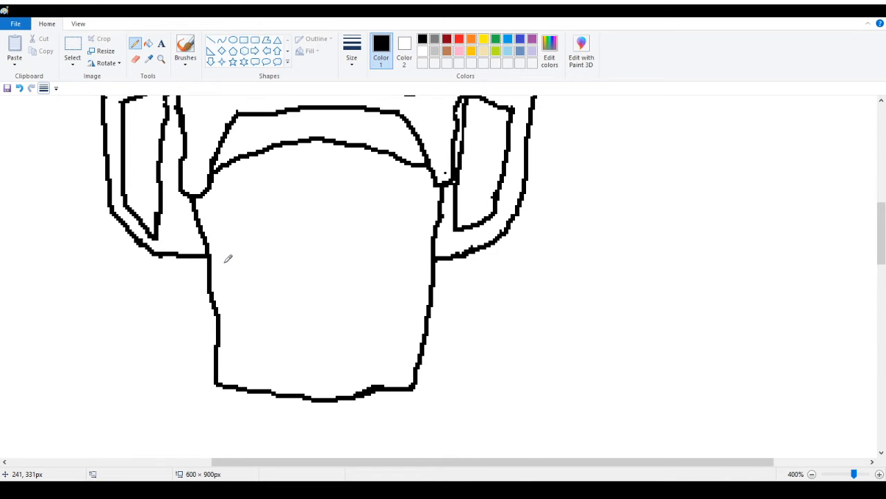
left_click(161, 61)
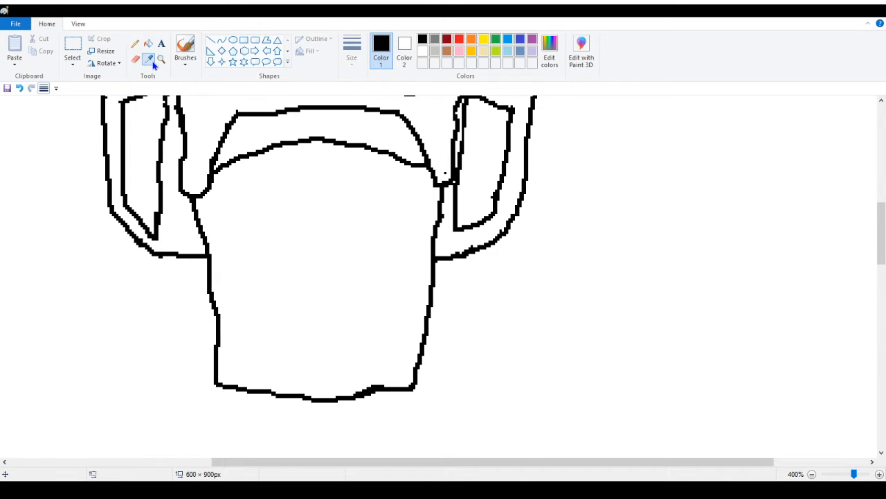
right_click(186, 145)
right_click(186, 146)
right_click(185, 148)
scroll(174, 158, "up", 3)
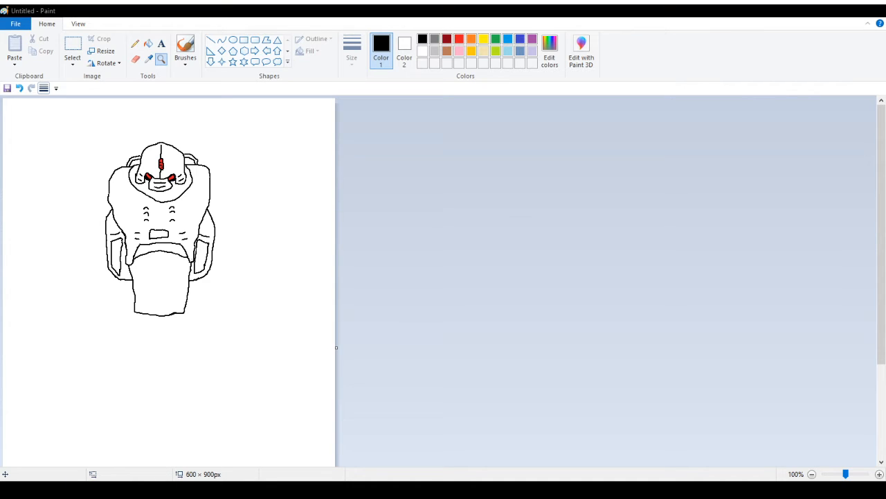
left_click(148, 326)
left_click(160, 271)
left_click(237, 293)
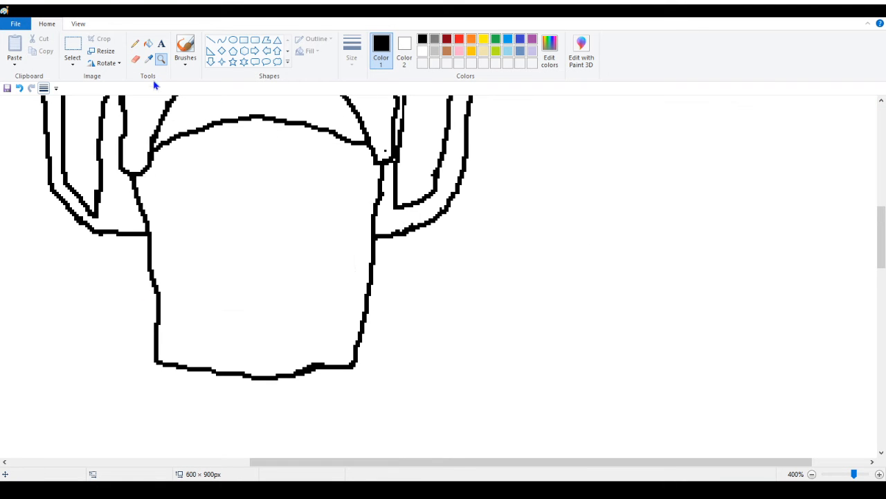
Erase the upper side edges of the lower torso and remove its remaining outline by filling it with white
left_click(135, 59)
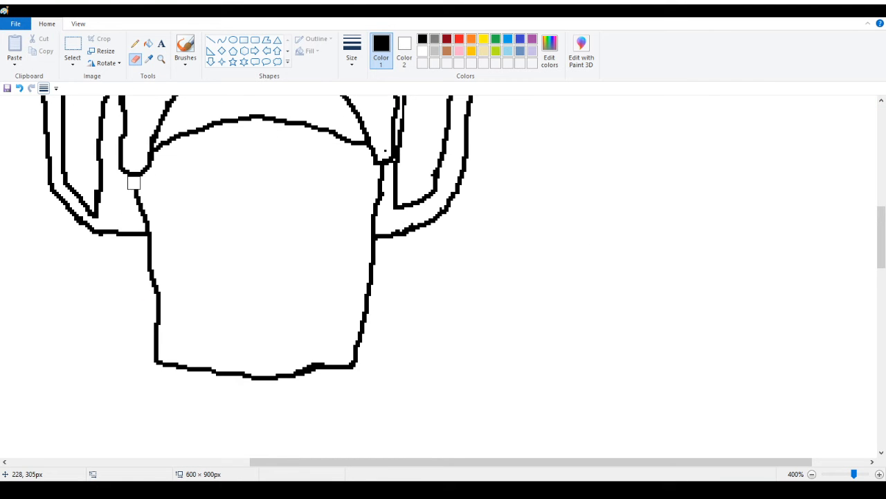
mouse_move(134, 183)
left_mouse_down()
mouse_move(149, 205)
mouse_move(151, 216)
mouse_move(140, 201)
mouse_move(154, 259)
left_mouse_up()
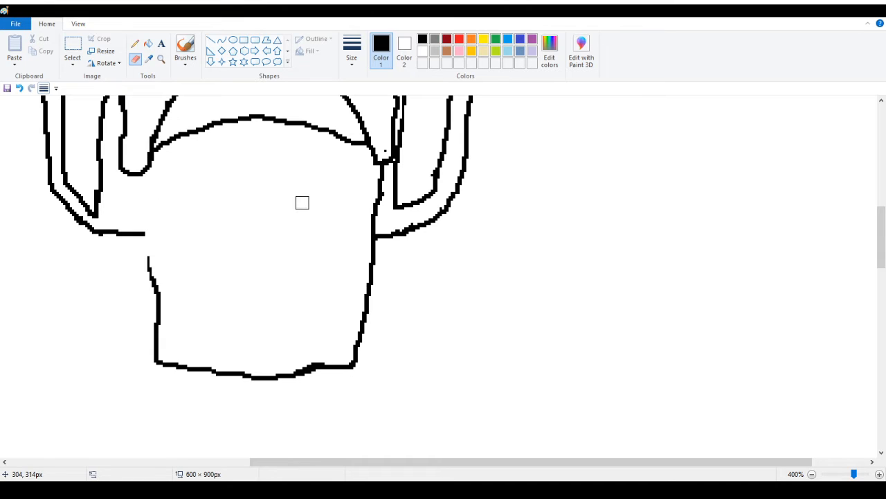
mouse_move(376, 171)
left_mouse_down()
mouse_move(364, 210)
mouse_move(378, 203)
mouse_move(372, 255)
left_mouse_up()
left_click(148, 43)
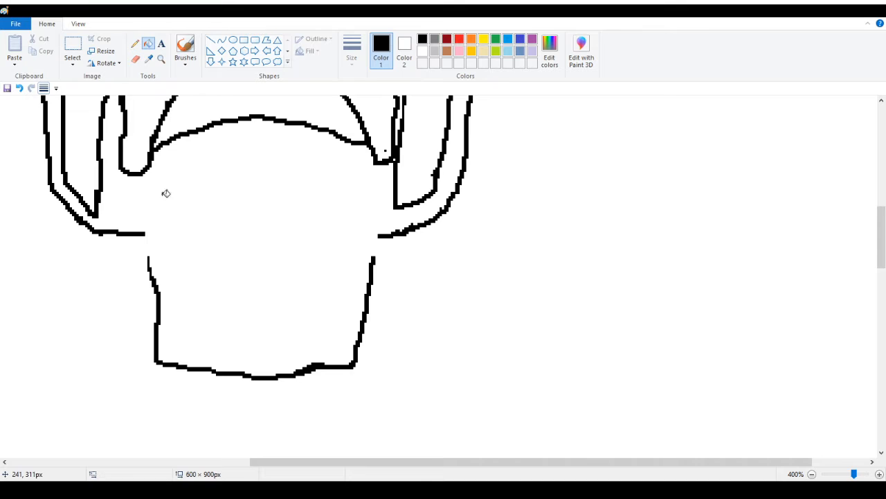
right_click(160, 297)
Redraw the lower torso with the Pencil as a narrower shape tapering down from the belt to a nearly flat bottom edge
left_click(136, 46)
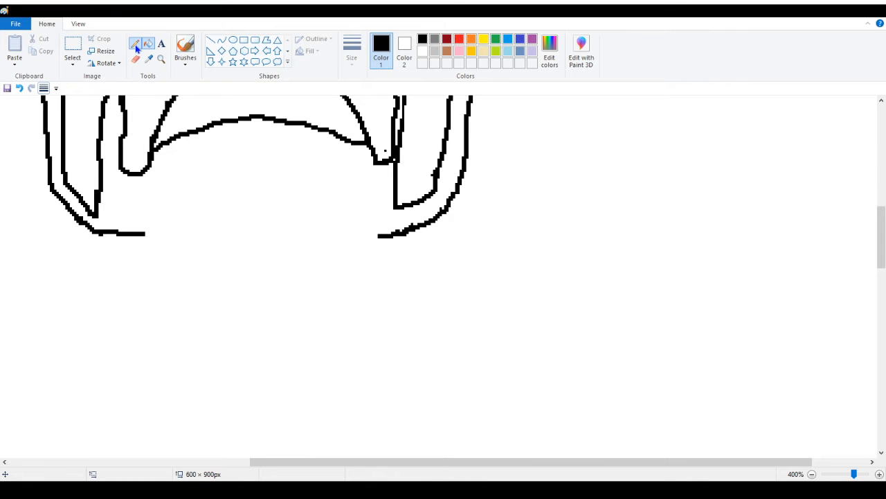
left_click(135, 46)
mouse_move(155, 148)
left_mouse_down()
mouse_move(196, 315)
mouse_move(245, 324)
mouse_move(311, 305)
left_mouse_up()
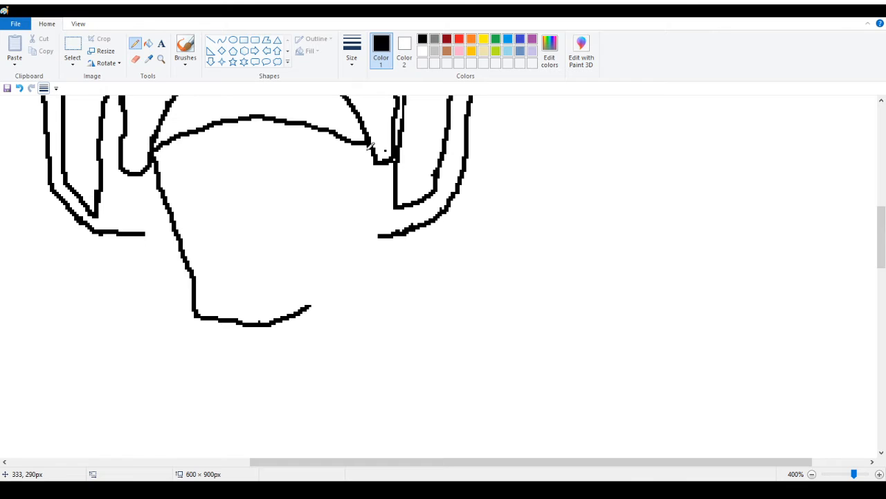
left_click_drag(369, 144, 319, 309)
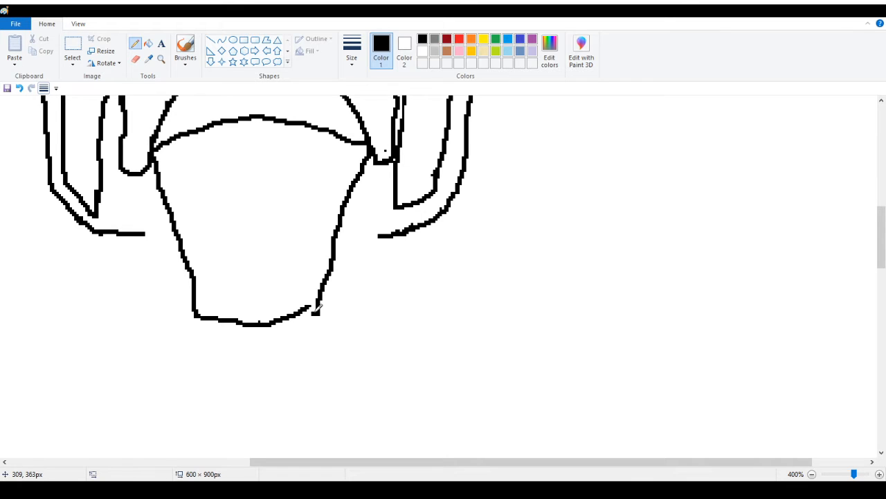
mouse_move(271, 324)
left_mouse_down()
mouse_move(315, 323)
mouse_move(317, 308)
mouse_move(274, 317)
mouse_move(303, 317)
mouse_move(296, 312)
left_mouse_up()
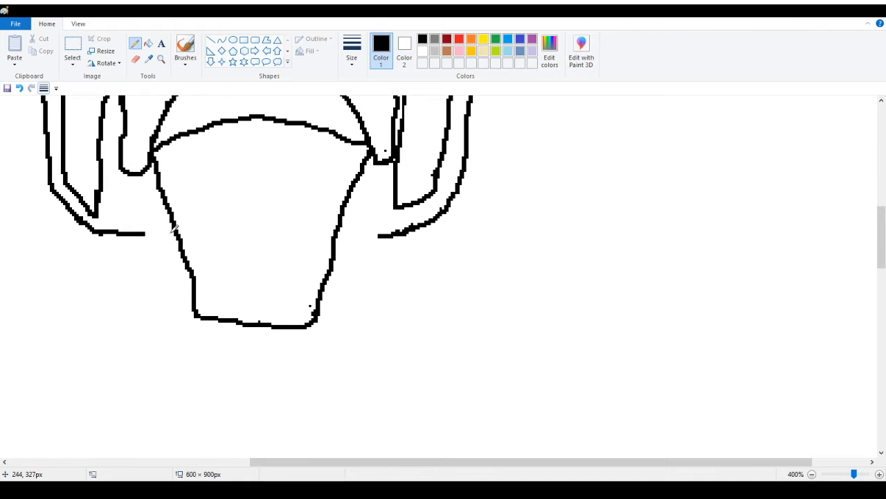
Extend the bottom edges of both arms with the Pencil to meet the narrower lower torso, and clear the stray connecting strokes
scroll(121, 284, "up", 3)
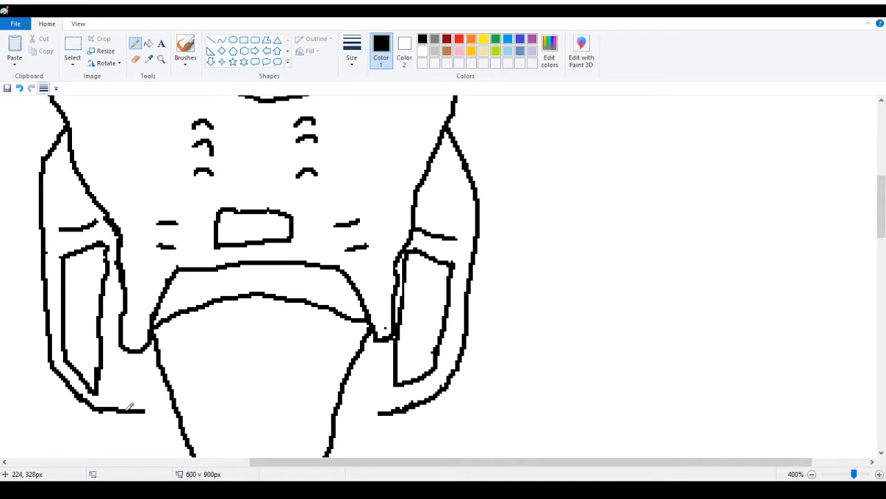
left_click_drag(129, 408, 169, 381)
left_click_drag(386, 408, 378, 373)
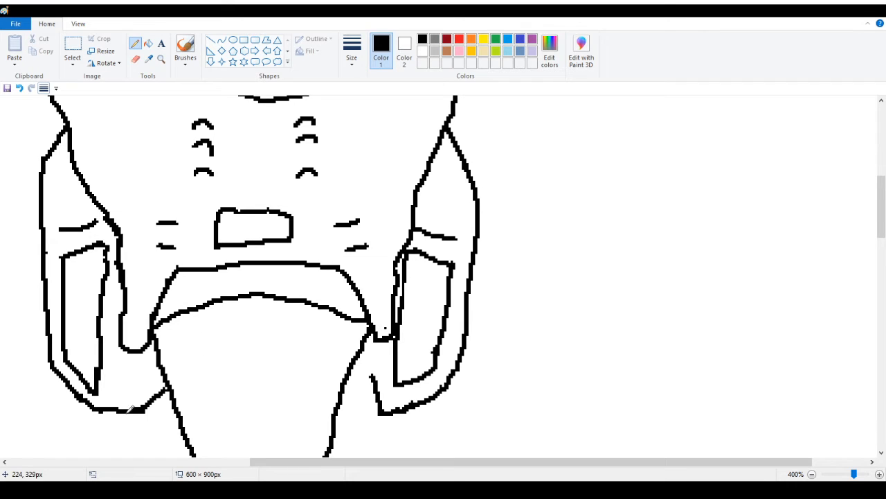
mouse_move(129, 409)
left_mouse_down()
mouse_move(178, 410)
mouse_move(146, 406)
mouse_move(160, 391)
left_mouse_up()
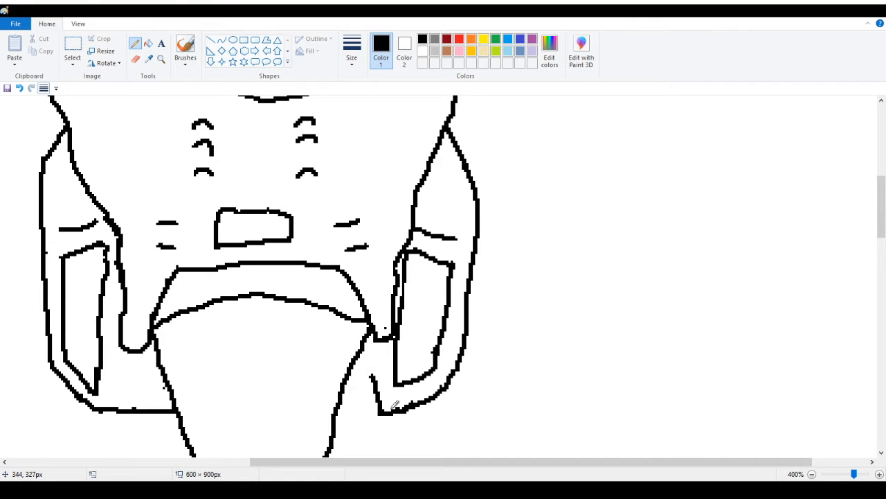
left_click_drag(381, 414, 335, 418)
mouse_move(373, 376)
left_mouse_down()
mouse_move(384, 397)
mouse_move(369, 347)
mouse_move(381, 407)
mouse_move(377, 378)
left_mouse_up()
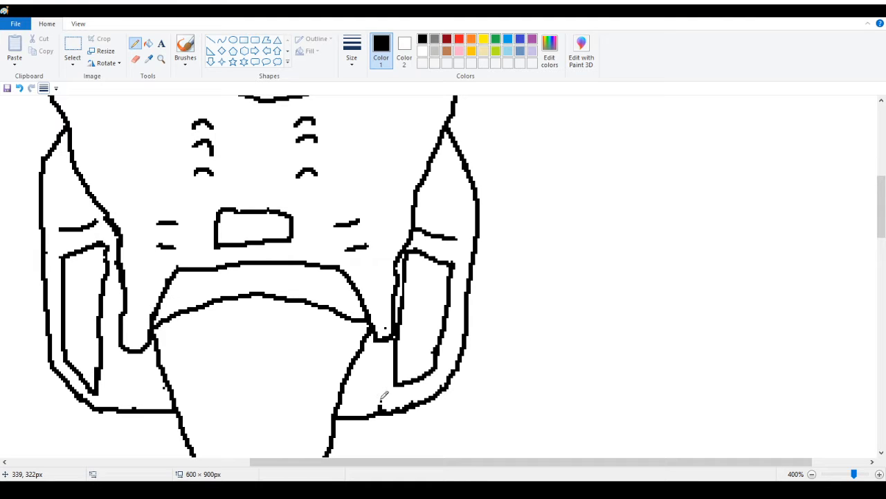
Outline the areas between both red eyes and the sides of the mouth with the Pencil and fill them black
scroll(138, 414, "down", 3)
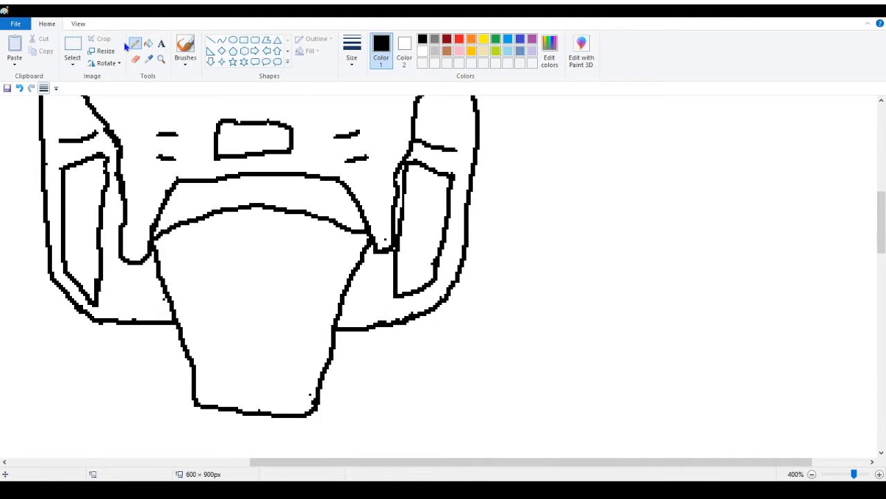
left_click(161, 58)
right_click(119, 168)
right_click(91, 174)
scroll(104, 177, "up", 3)
scroll(127, 182, "down", 1)
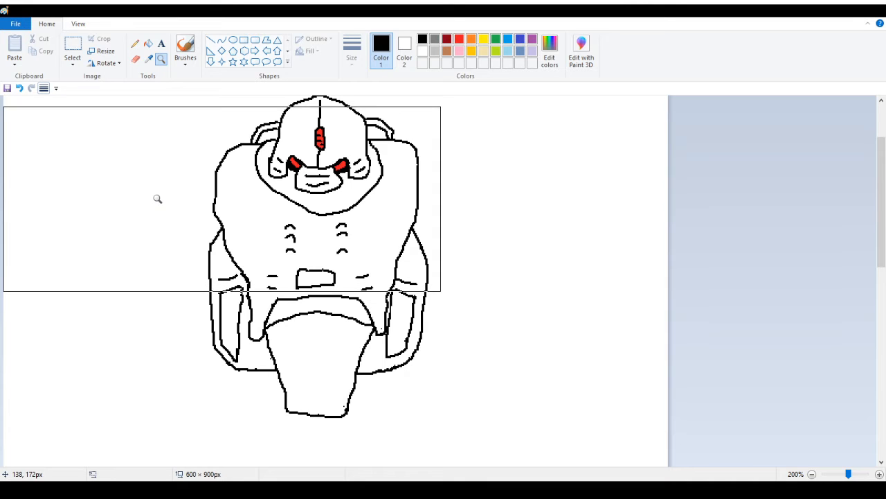
left_click(135, 43)
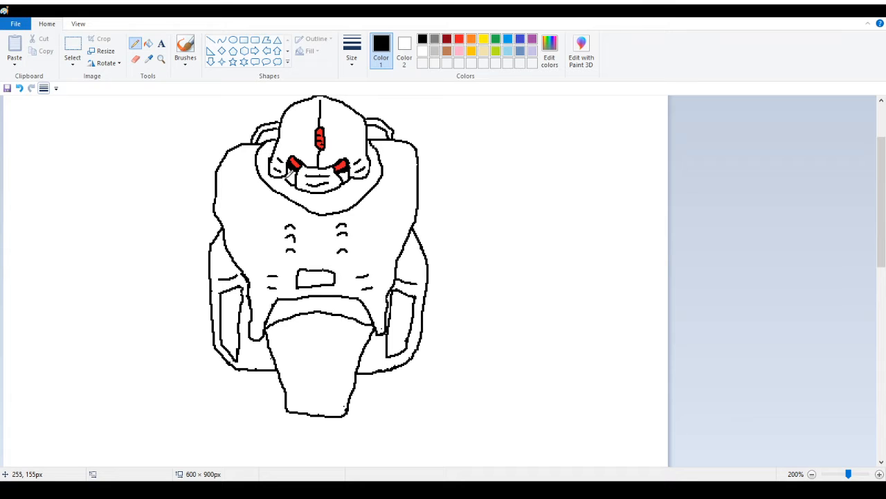
left_click(148, 43)
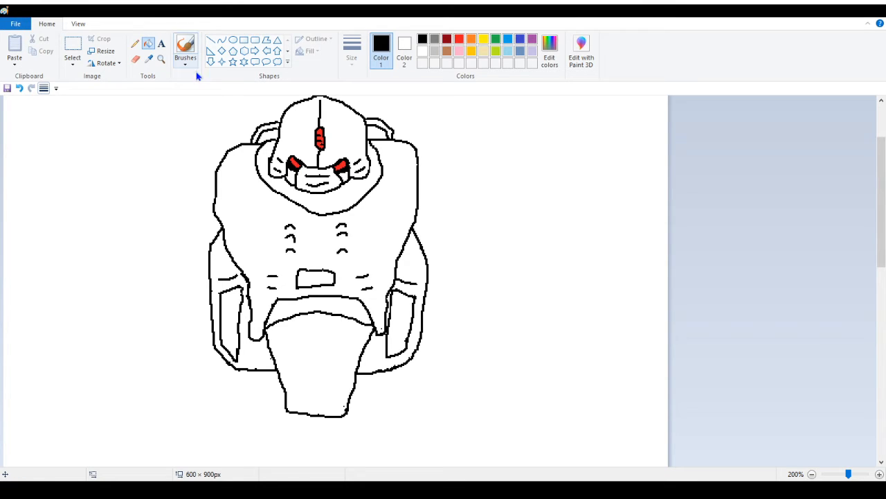
left_click(292, 174)
left_click(340, 170)
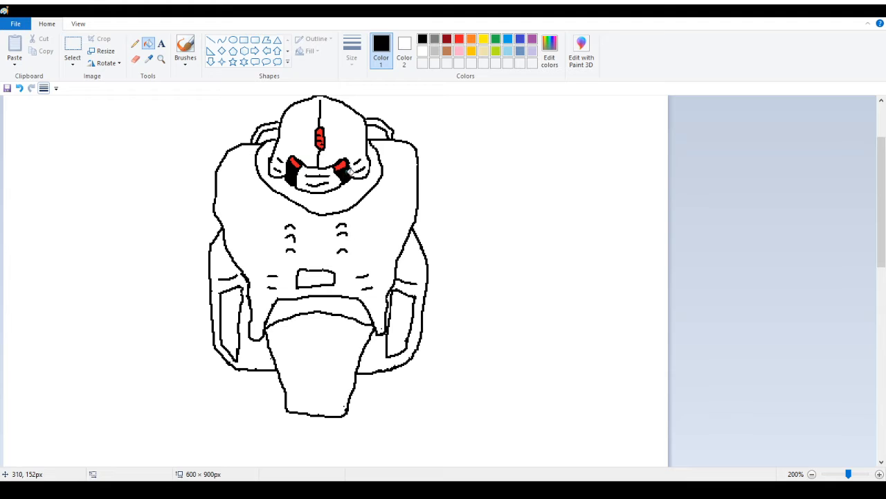
Draw the bottom and the outer edge of a tall block beside the character's left-hand arm with the Pencil, at 200% zoom
left_click(161, 59)
right_click(257, 255)
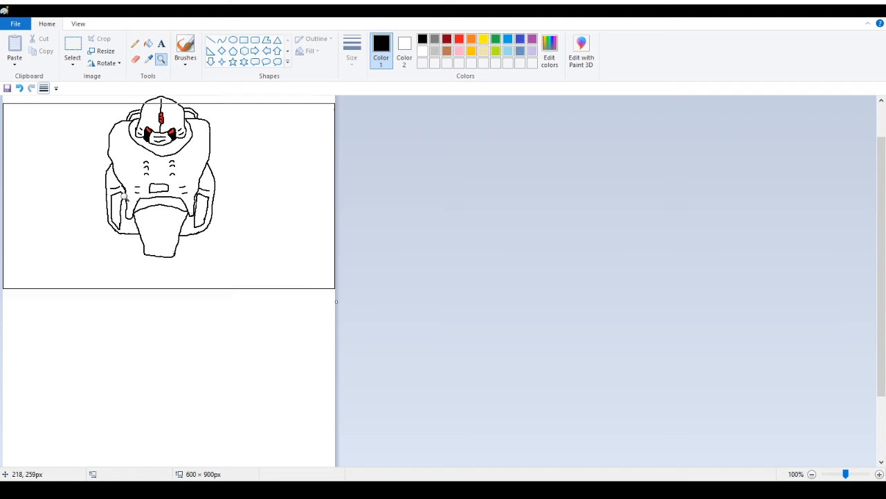
left_click(118, 177)
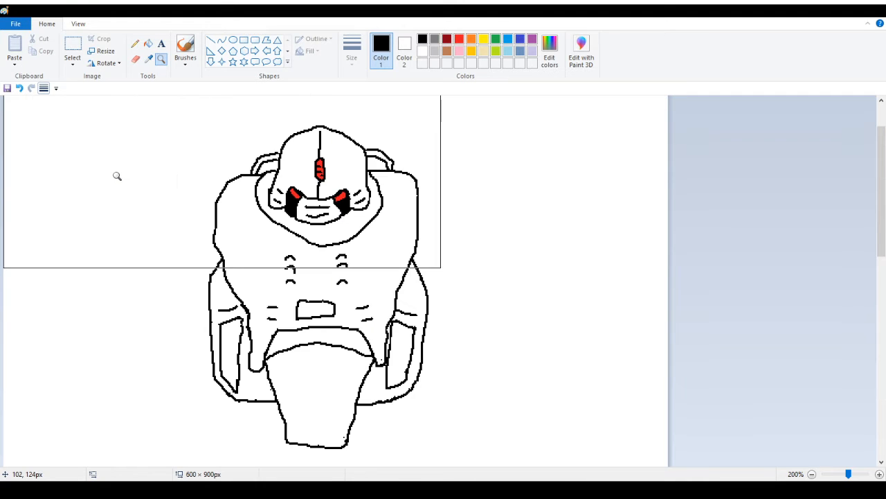
left_click(136, 44)
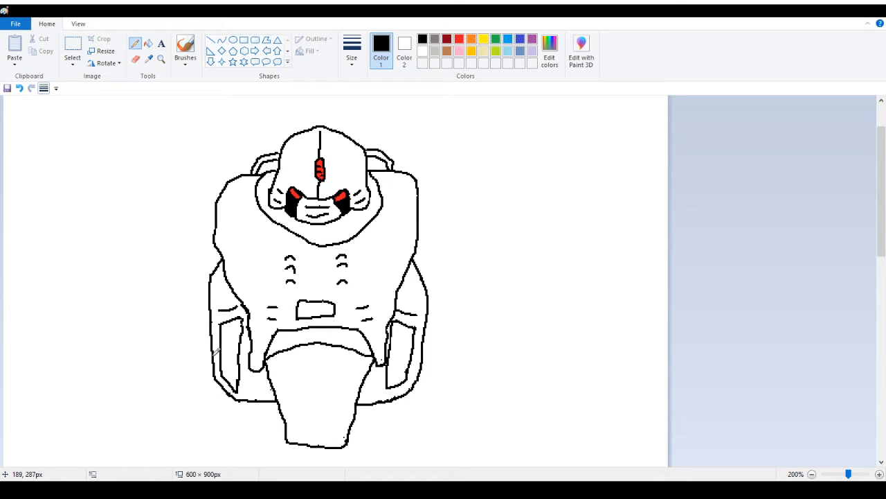
mouse_move(213, 379)
left_mouse_down()
mouse_move(212, 412)
mouse_move(158, 419)
left_mouse_up()
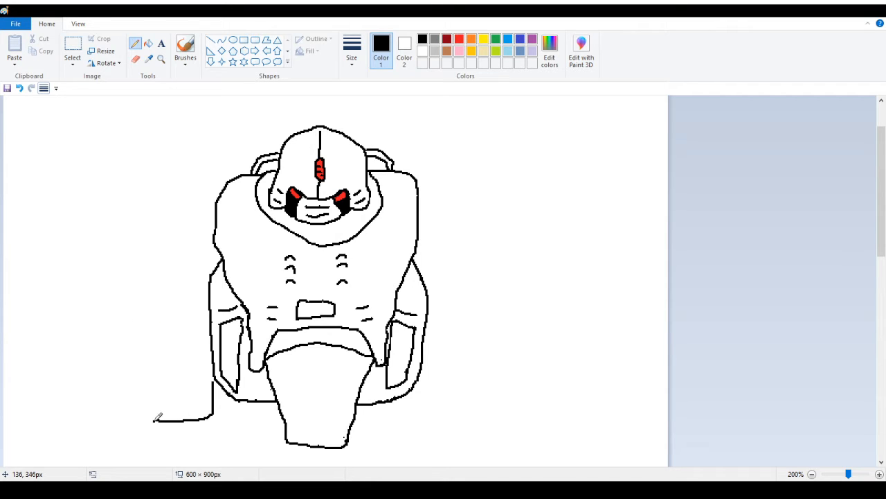
mouse_move(154, 420)
left_mouse_down()
mouse_move(146, 279)
mouse_move(148, 299)
left_mouse_up()
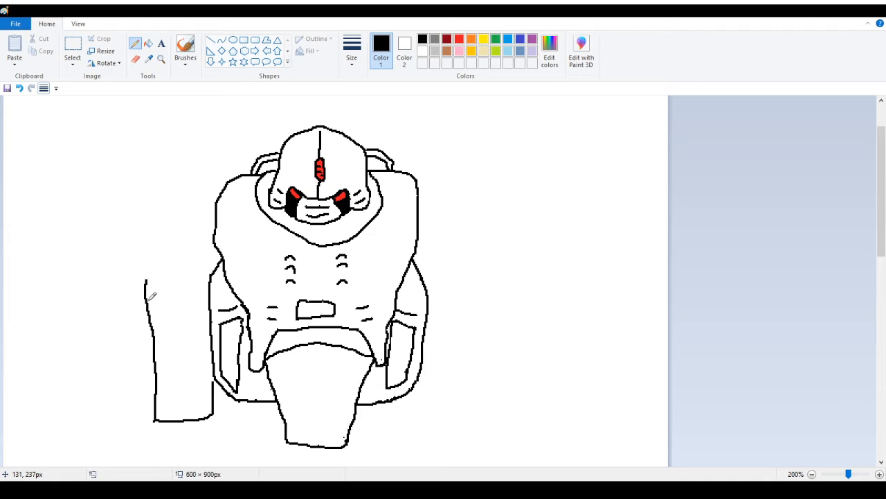
left_click_drag(155, 335, 159, 224)
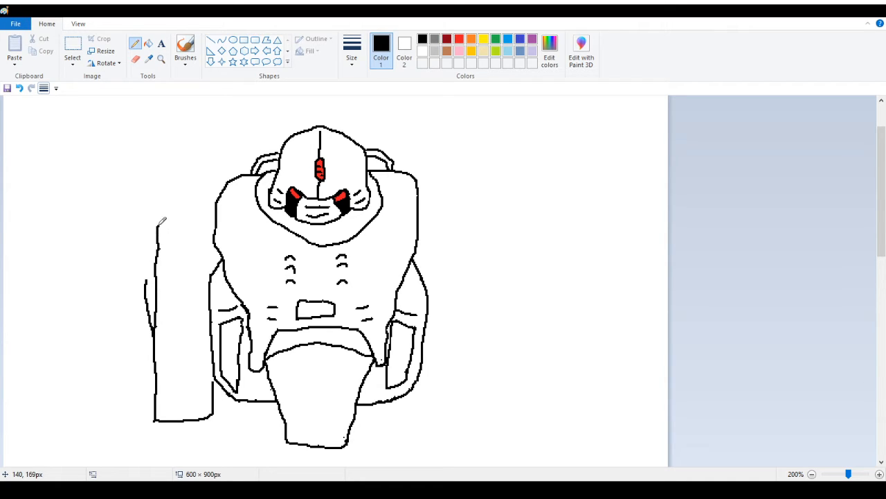
left_click_drag(165, 159, 148, 238)
Erase the overlapping middle strokes of the tall block's outer edge and redraw that stretch as one line at 300% zoom
left_click(161, 59)
left_click(177, 227)
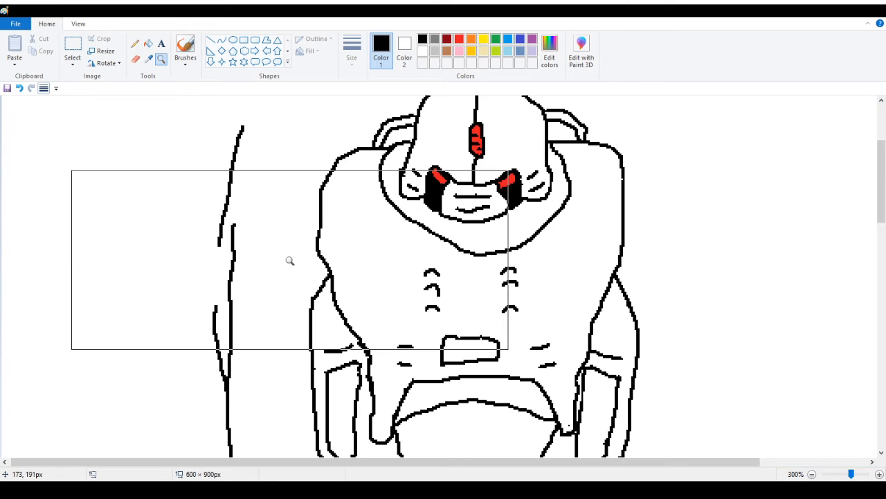
left_click(135, 59)
scroll(191, 174, "down", 3)
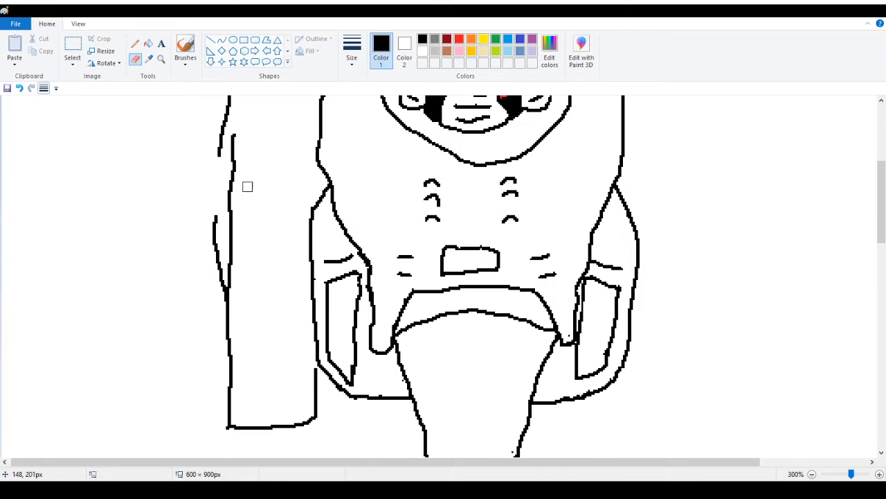
mouse_move(215, 217)
left_mouse_down()
mouse_move(231, 285)
mouse_move(223, 263)
mouse_move(238, 135)
left_mouse_up()
mouse_move(226, 168)
left_mouse_down()
mouse_move(240, 252)
mouse_move(231, 252)
left_mouse_up()
left_click(135, 43)
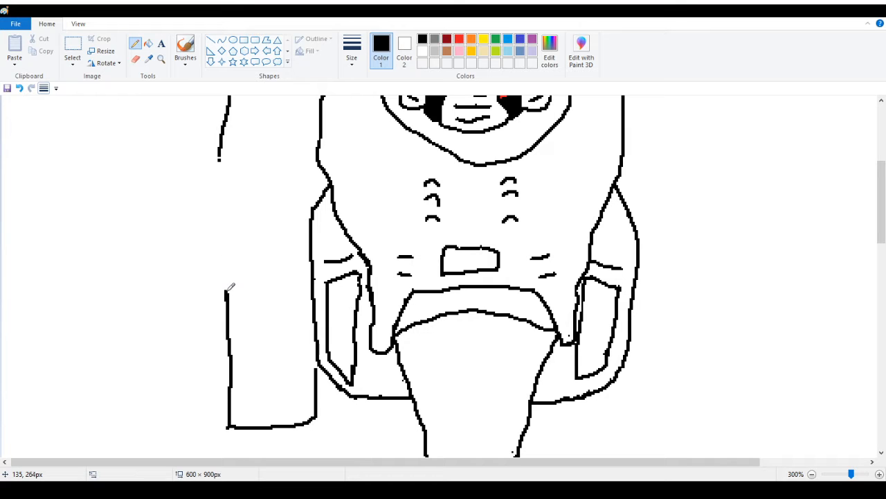
left_click_drag(225, 291, 222, 157)
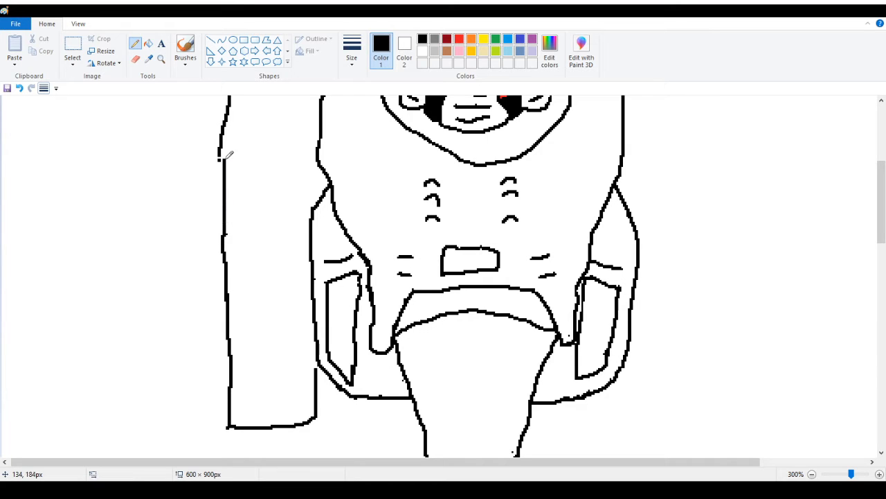
Move the upper piece of the tall block's outer edge upward and join it to the lower part with the Pencil
scroll(239, 162, "up", 3)
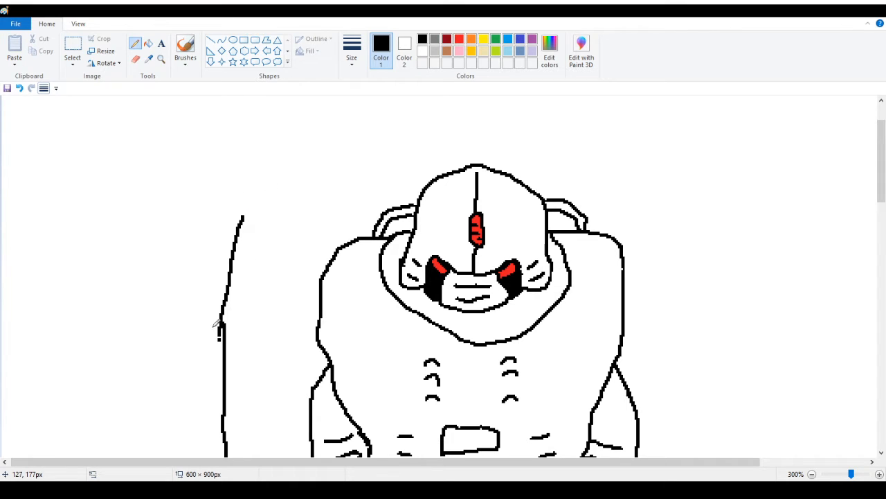
mouse_move(221, 322)
left_mouse_down()
mouse_move(223, 300)
mouse_move(218, 342)
mouse_move(227, 301)
left_mouse_up()
left_click(73, 48)
mouse_move(194, 199)
left_mouse_down()
mouse_move(268, 299)
mouse_move(245, 228)
mouse_move(261, 235)
left_mouse_up()
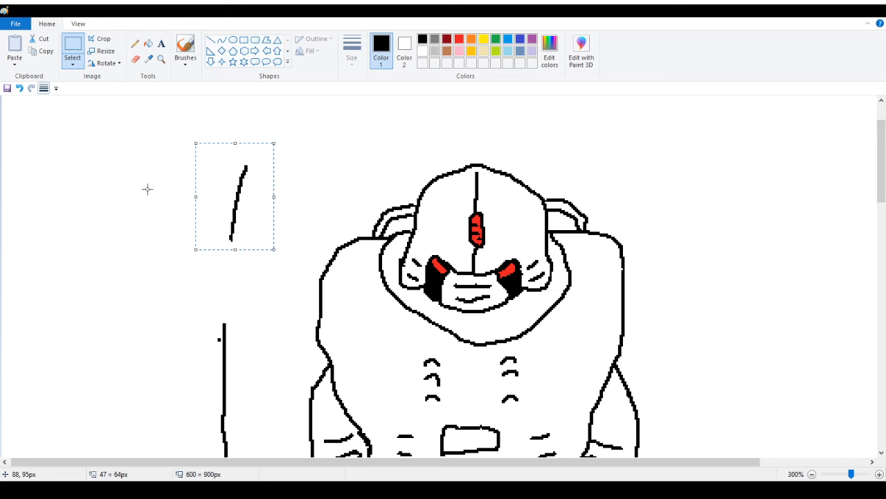
left_click(134, 44)
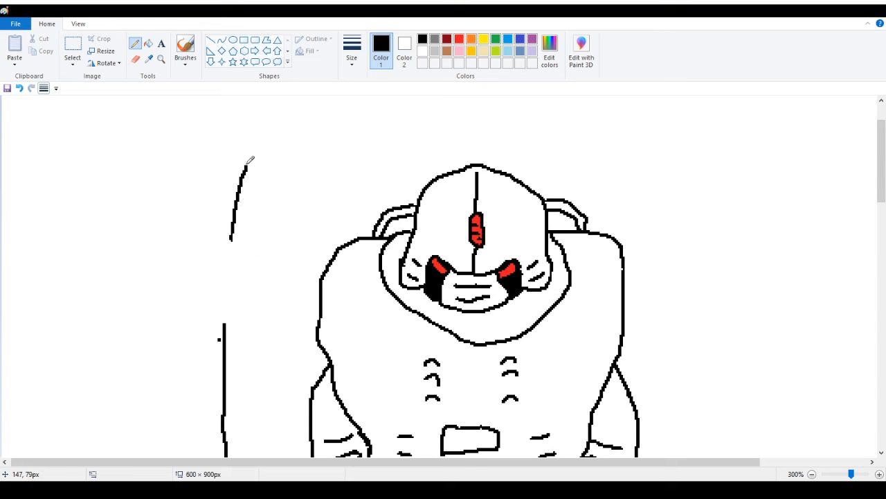
left_click_drag(225, 322, 225, 275)
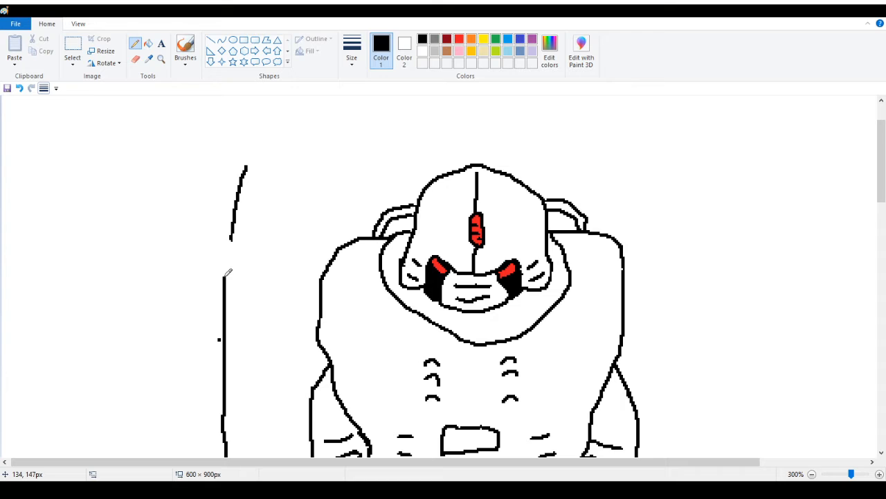
left_click_drag(231, 237, 223, 278)
Draw a slanted four-sided top face on the tall block with the Pencil, reworking its lower edge
left_click_drag(241, 187, 298, 192)
mouse_move(242, 180)
left_mouse_down()
mouse_move(260, 159)
mouse_move(310, 163)
mouse_move(306, 176)
mouse_move(310, 162)
left_mouse_up()
key("ctrl+z")
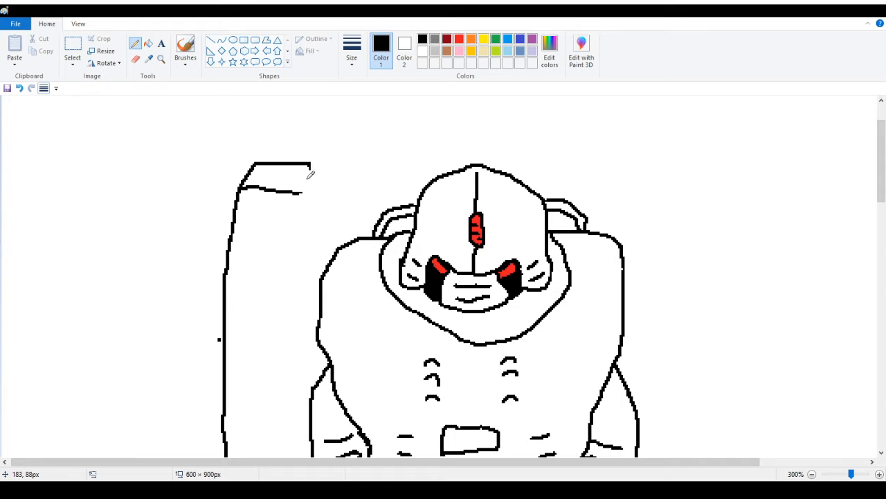
mouse_move(301, 192)
left_mouse_down()
mouse_move(275, 191)
mouse_move(301, 188)
mouse_move(280, 195)
mouse_move(299, 195)
mouse_move(272, 187)
mouse_move(308, 184)
mouse_move(311, 164)
mouse_move(305, 185)
left_mouse_up()
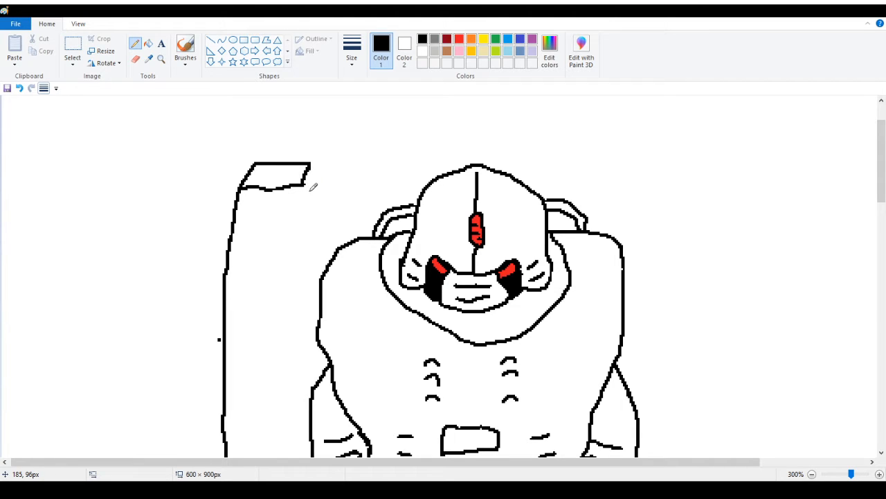
Draw the tall block's inner edge down towards the arm and redraw the lower edge of its top face straighter
mouse_move(311, 164)
left_mouse_down()
mouse_move(324, 211)
mouse_move(320, 181)
mouse_move(324, 203)
left_mouse_up()
left_click_drag(314, 184, 319, 203)
left_click_drag(311, 353, 313, 182)
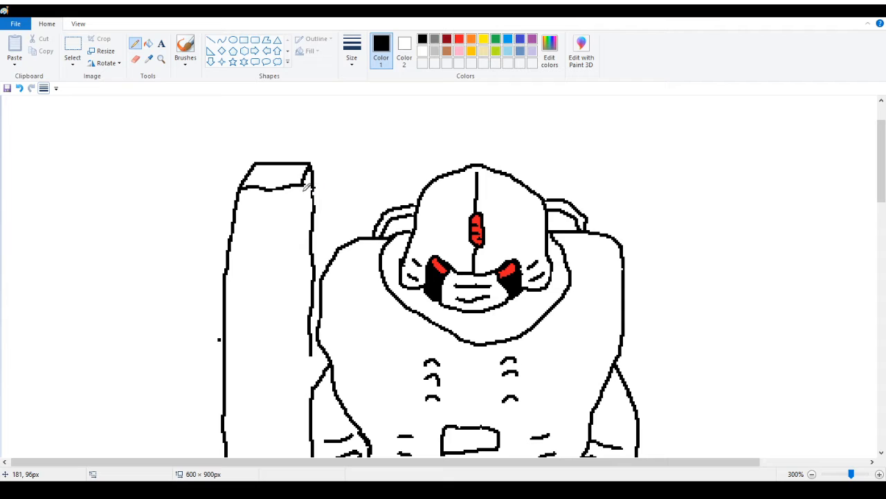
mouse_move(304, 177)
left_mouse_down()
mouse_move(283, 187)
mouse_move(301, 179)
mouse_move(291, 192)
mouse_move(246, 188)
mouse_move(311, 183)
mouse_move(293, 194)
mouse_move(296, 186)
mouse_move(270, 190)
left_mouse_up()
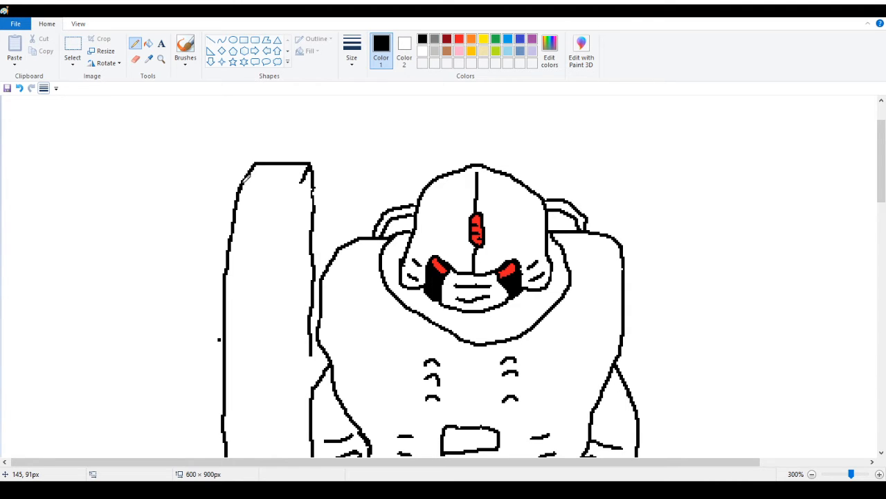
left_click_drag(242, 185, 302, 184)
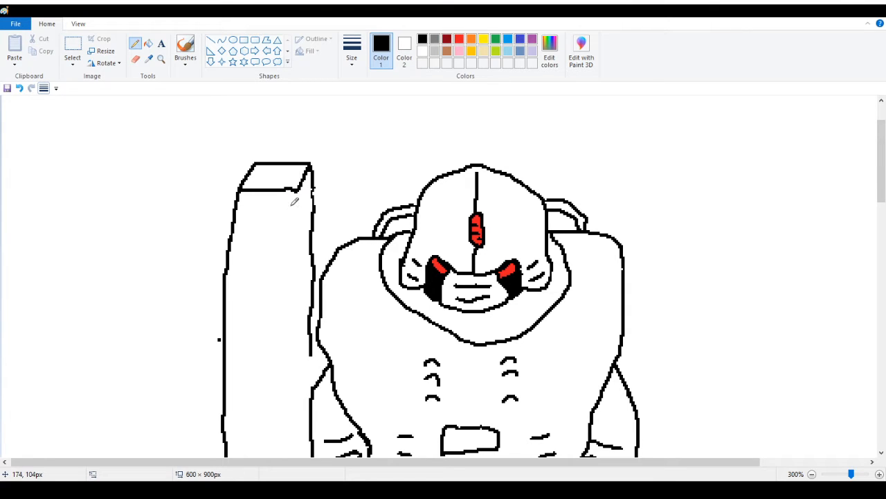
Draw a long line from the tall block's top face down to its bottom edge, separating its front and narrow side faces
left_click_drag(300, 190, 283, 275)
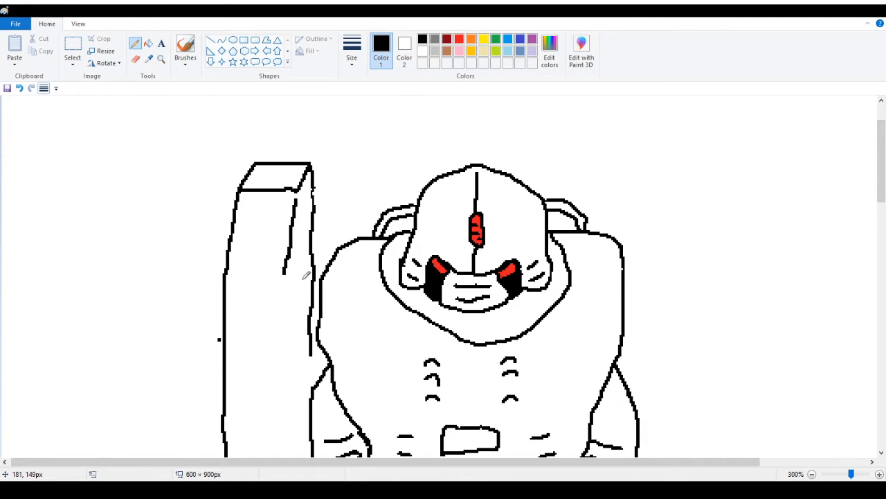
scroll(293, 192, "down", 3)
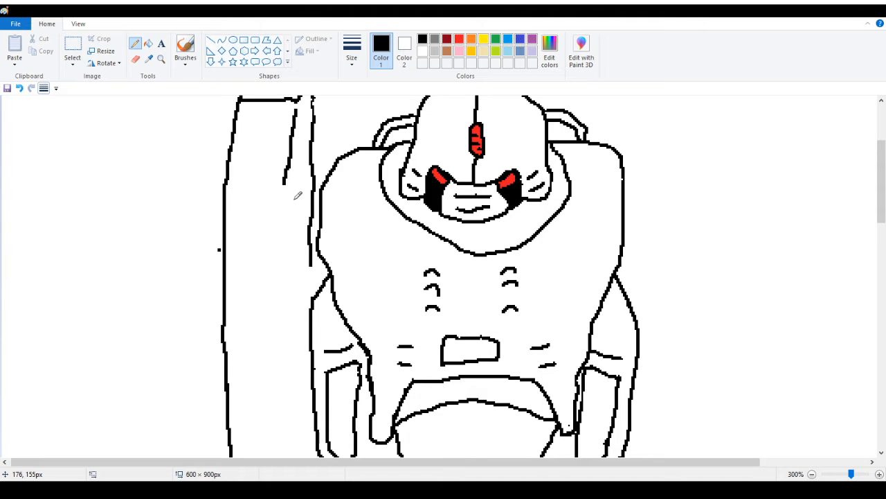
scroll(295, 192, "down", 6)
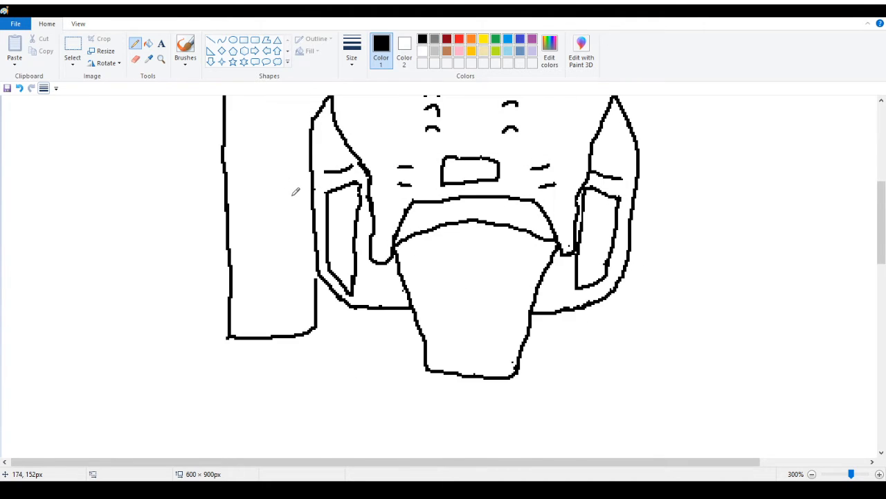
scroll(295, 192, "up", 6)
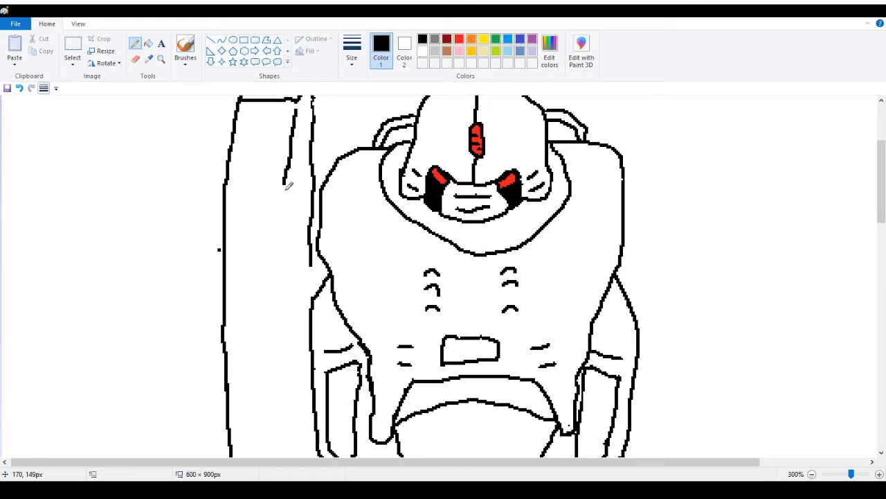
scroll(288, 185, "down", 3)
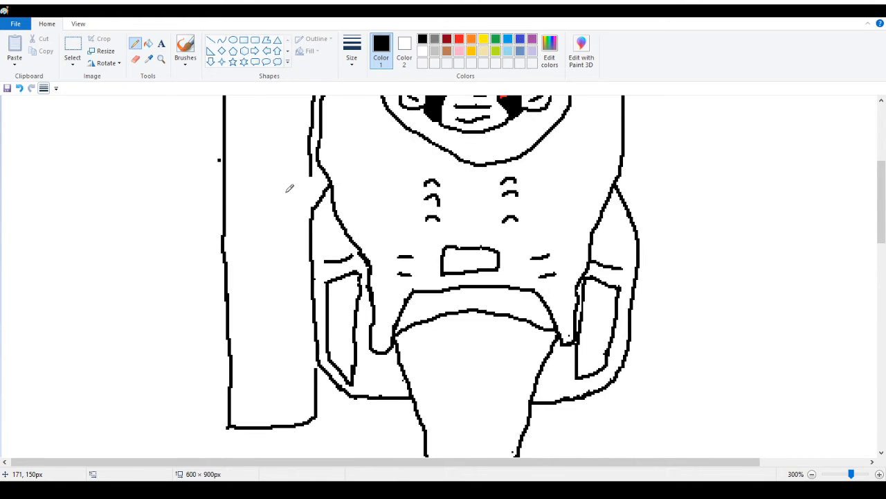
scroll(289, 188, "up", 6)
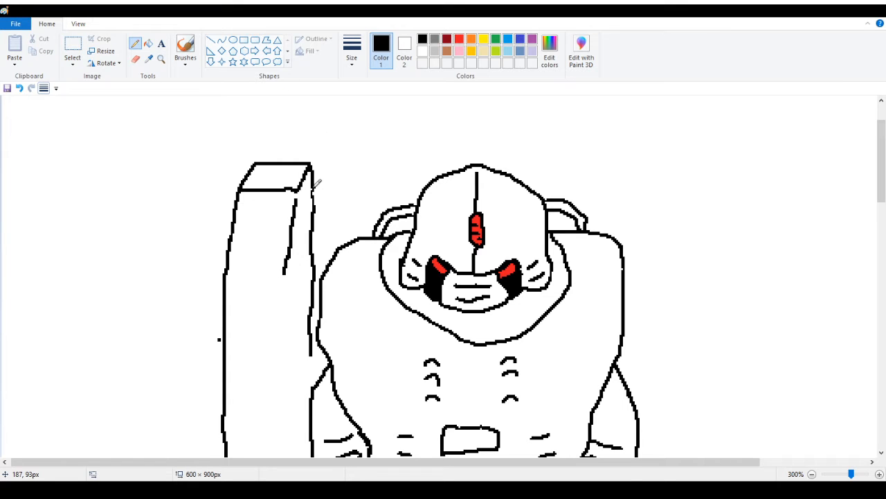
scroll(315, 183, "down", 3)
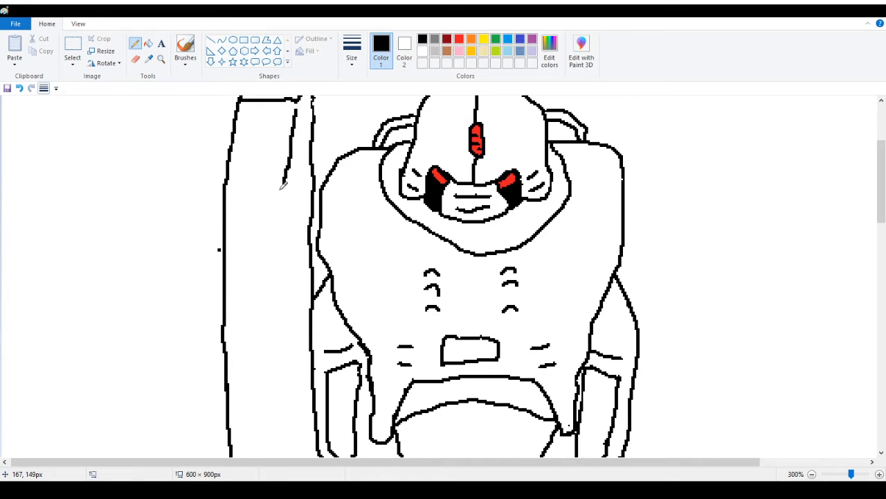
scroll(282, 185, "down", 3)
scroll(295, 131, "up", 3)
left_click_drag(290, 173, 296, 339)
scroll(296, 339, "down", 5)
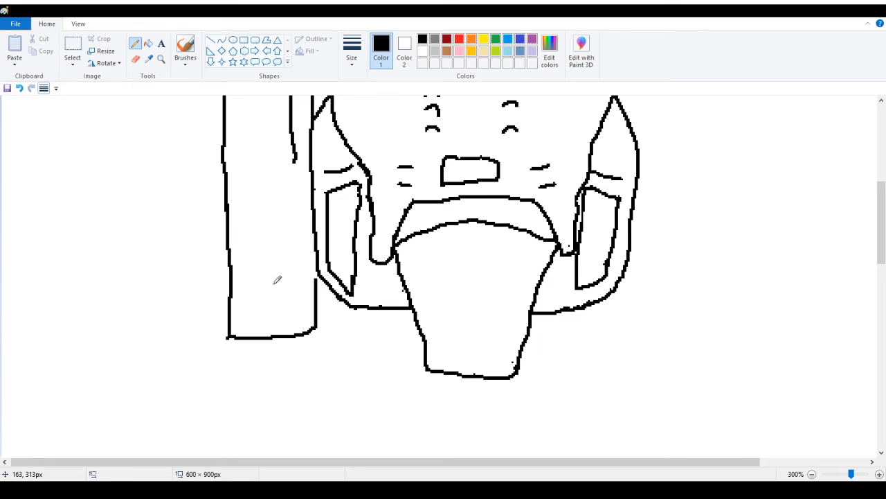
left_click_drag(296, 161, 300, 312)
Widen the tall block by selecting its outer part at 100% zoom and moving it outward, away from the arm
left_click(161, 59)
right_click(167, 143)
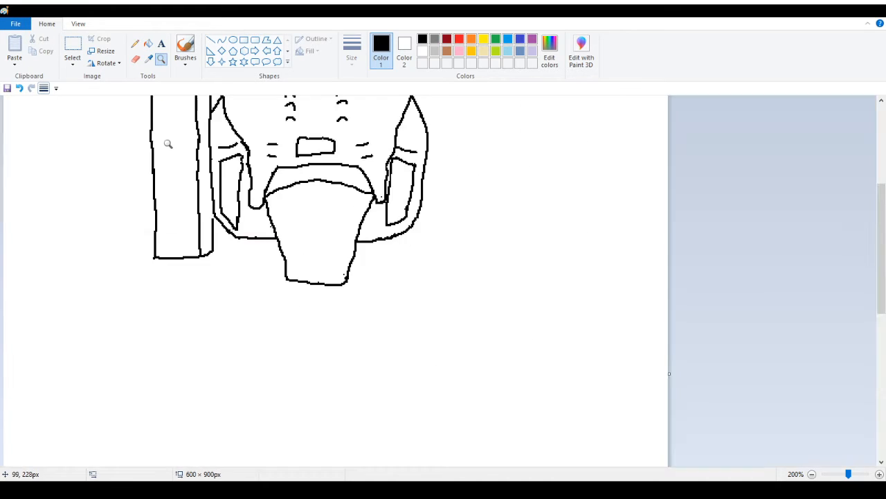
right_click(165, 144)
right_click(146, 143)
left_click(79, 149)
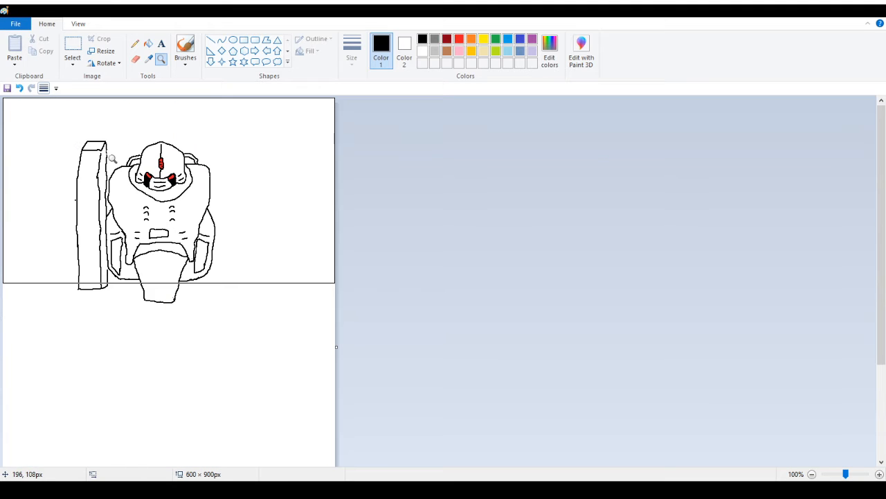
left_click(73, 48)
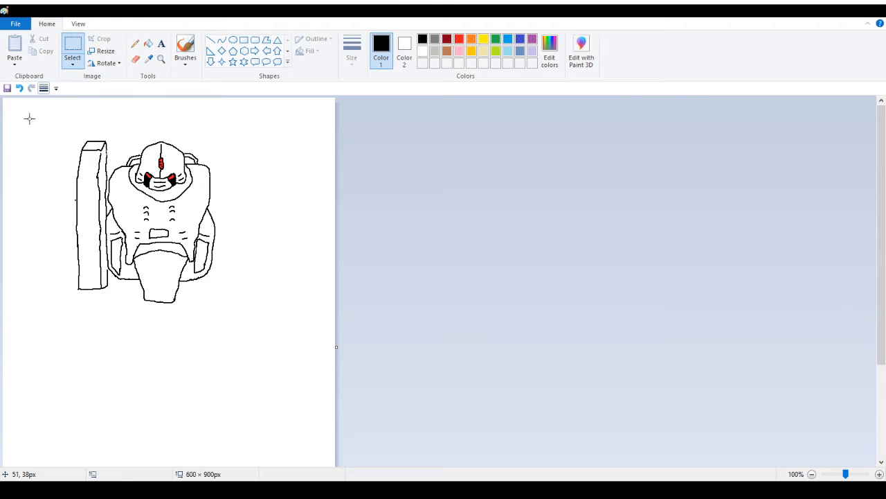
left_click_drag(30, 119, 94, 302)
left_click_drag(74, 253, 64, 253)
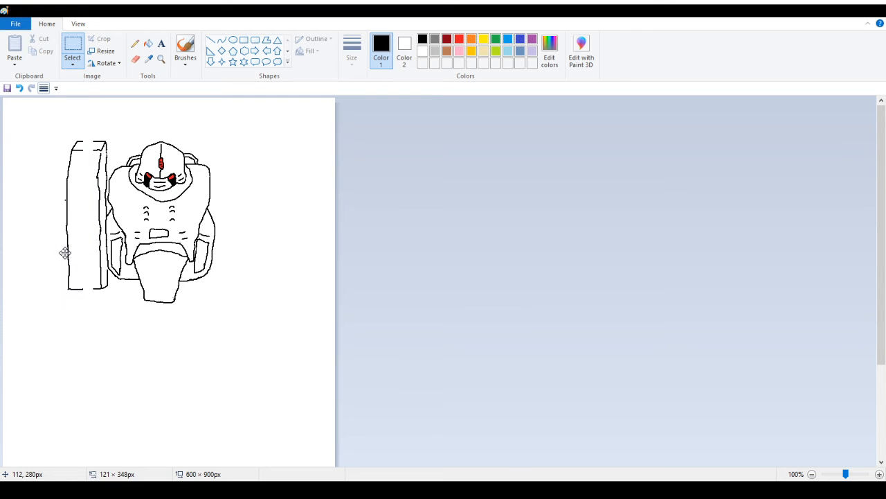
left_click(162, 344)
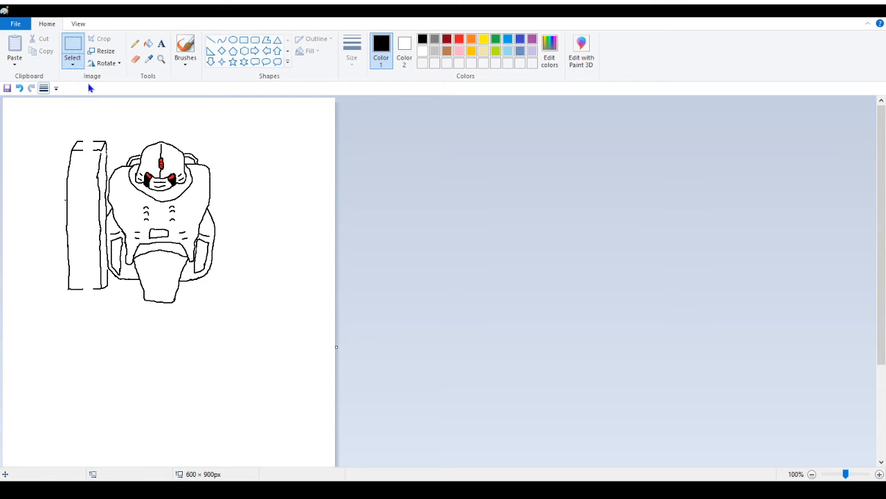
Close the gaps in the widened block's top face and bottom edge with the Pencil at 300% zoom
left_click(161, 59)
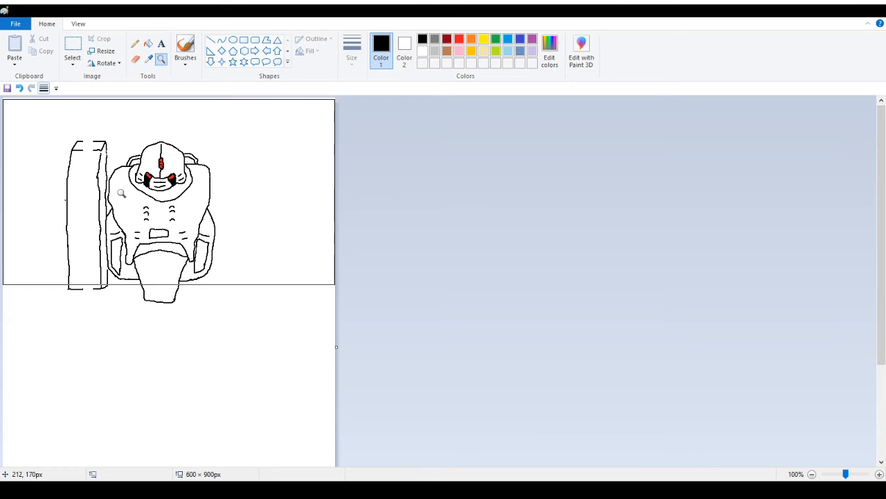
left_click(121, 193)
left_click(183, 175)
left_click(135, 43)
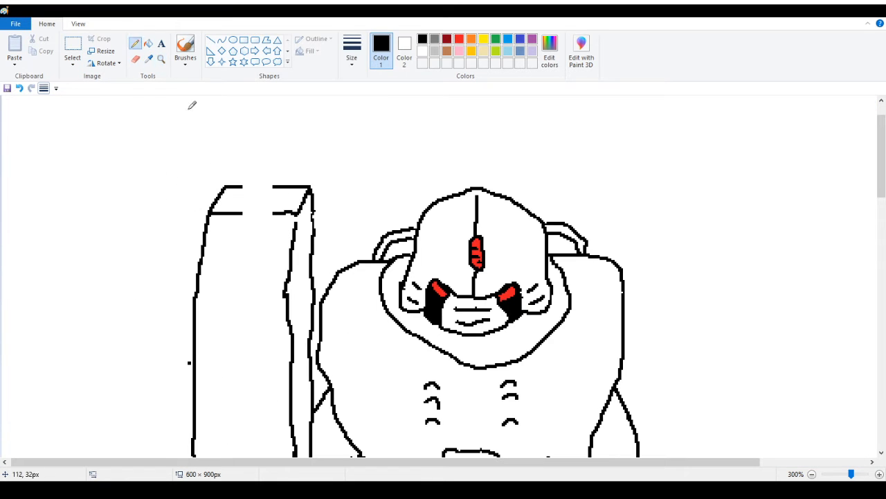
left_click_drag(243, 185, 275, 185)
left_click_drag(243, 210, 276, 218)
scroll(250, 224, "down", 5)
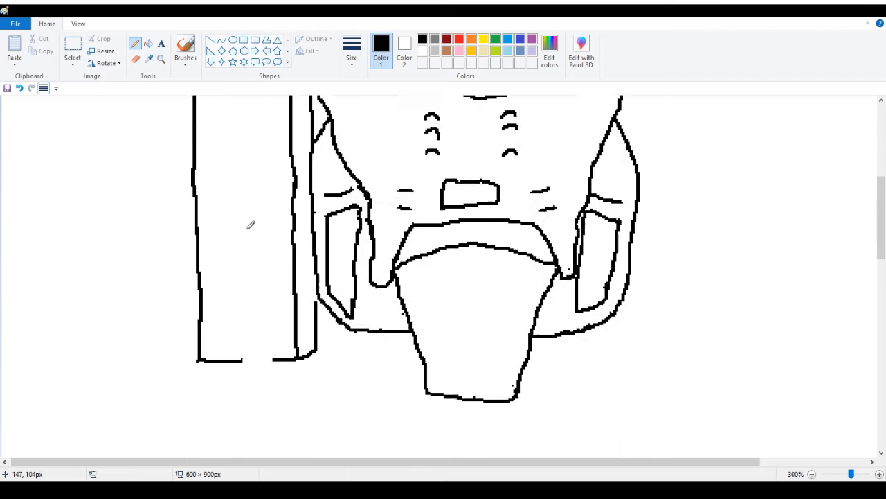
scroll(251, 224, "down", 2)
left_click_drag(244, 269, 274, 270)
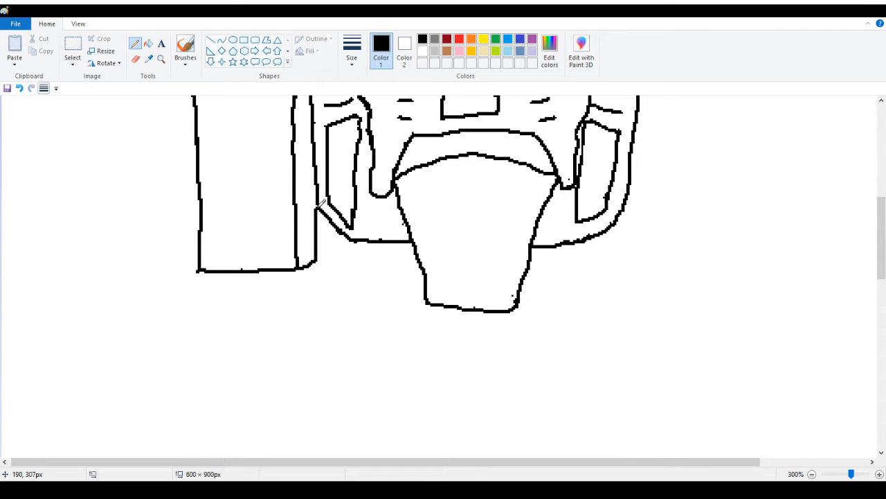
Start a second tall block beside the opposite arm by drawing its inner edge upward from the arm at 200% zoom
scroll(235, 220, "up", 10)
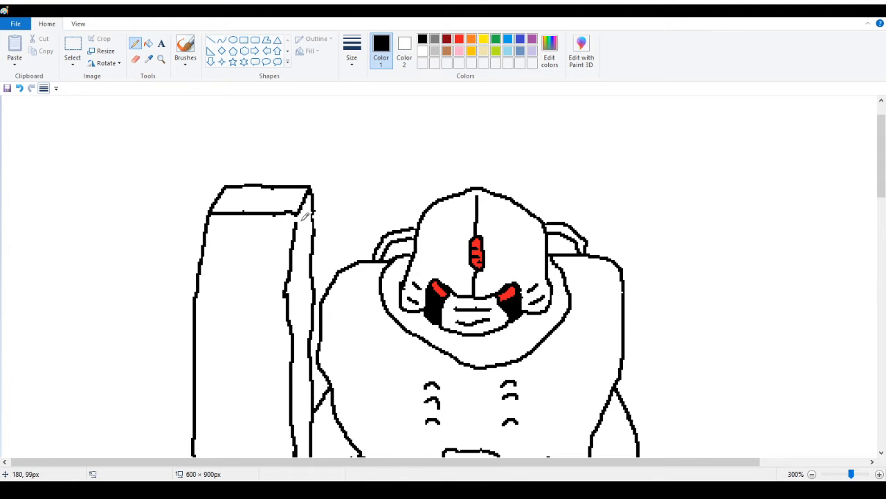
left_click(161, 59)
right_click(222, 166)
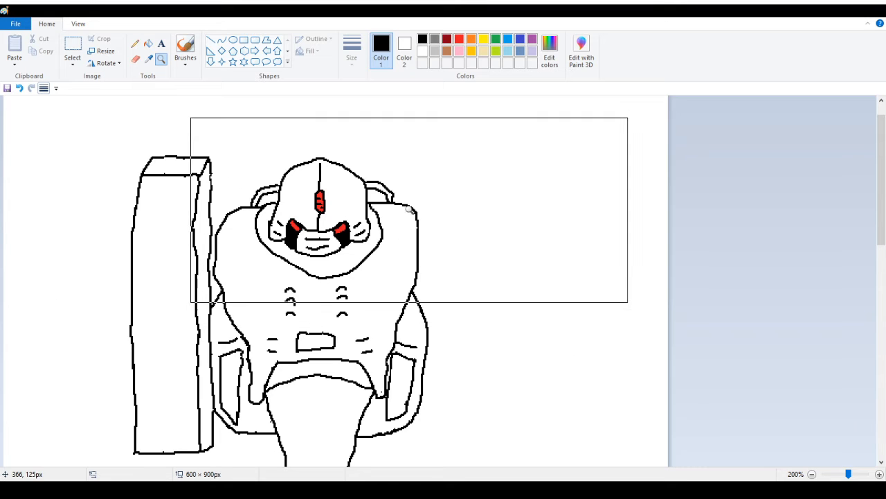
left_click(405, 233)
left_click(436, 220)
right_click(484, 205)
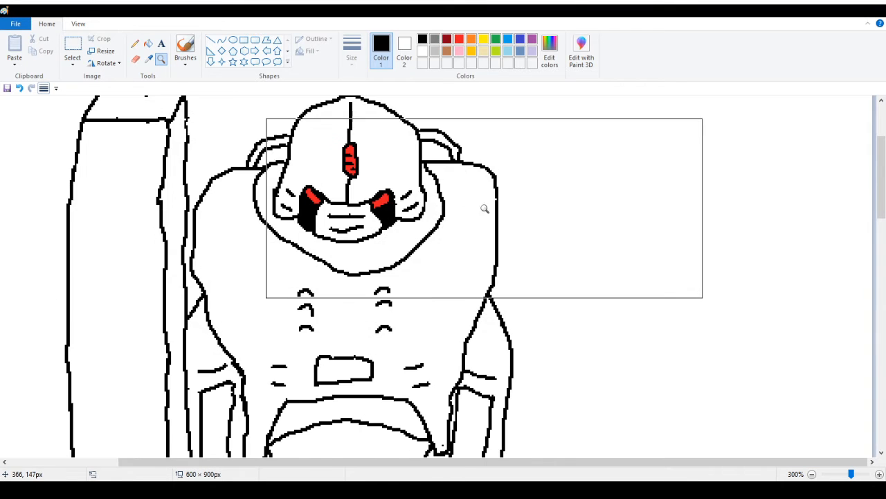
right_click(493, 202)
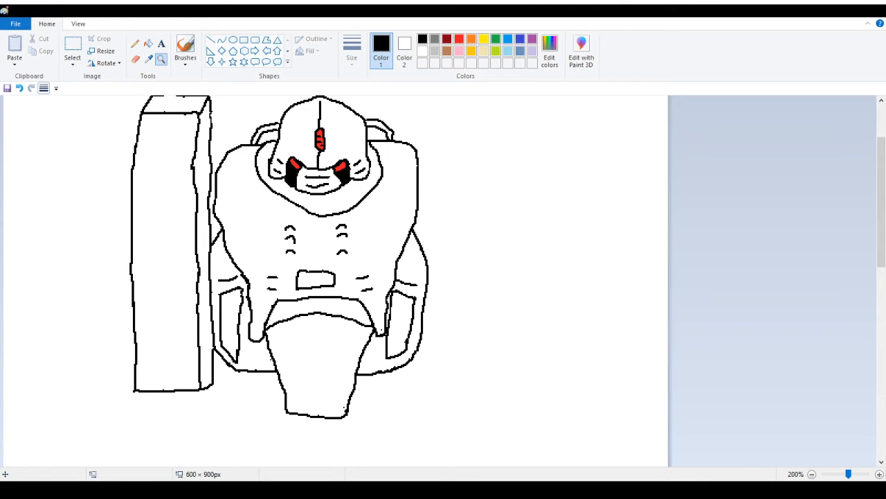
scroll(333, 192, "up", 3)
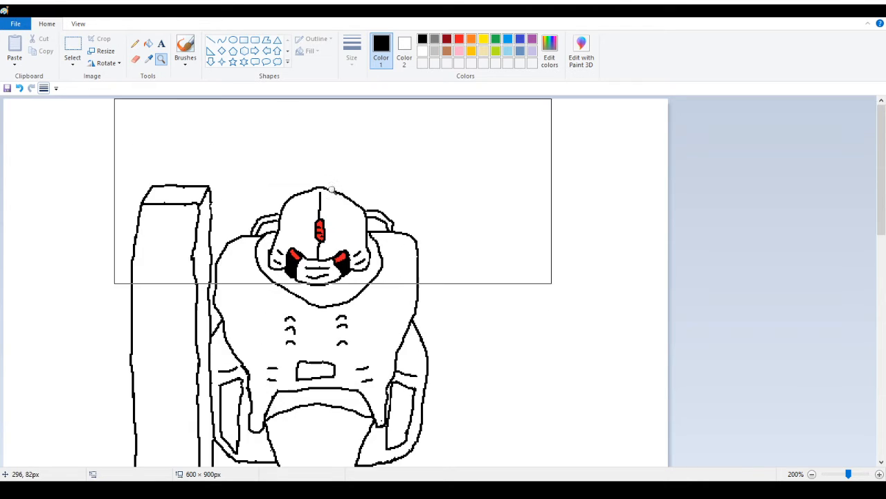
left_click(135, 43)
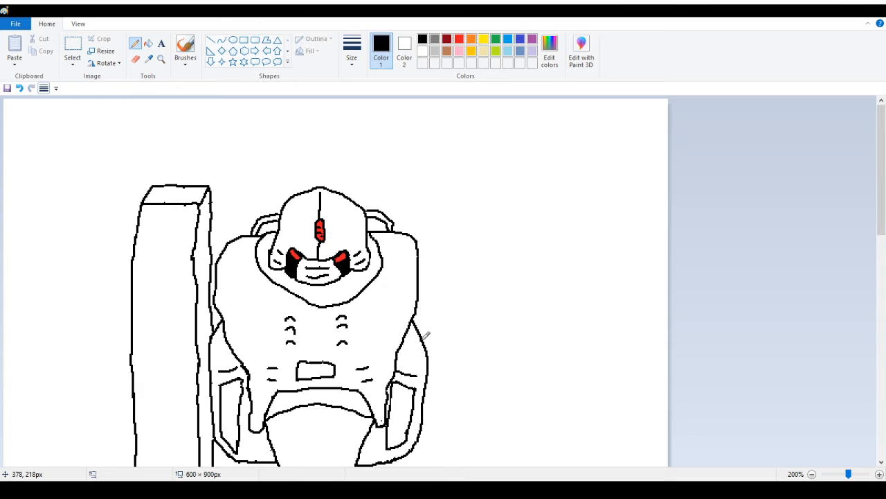
mouse_move(424, 337)
left_mouse_down()
mouse_move(430, 264)
mouse_move(426, 290)
left_mouse_up()
left_click_drag(424, 295, 422, 274)
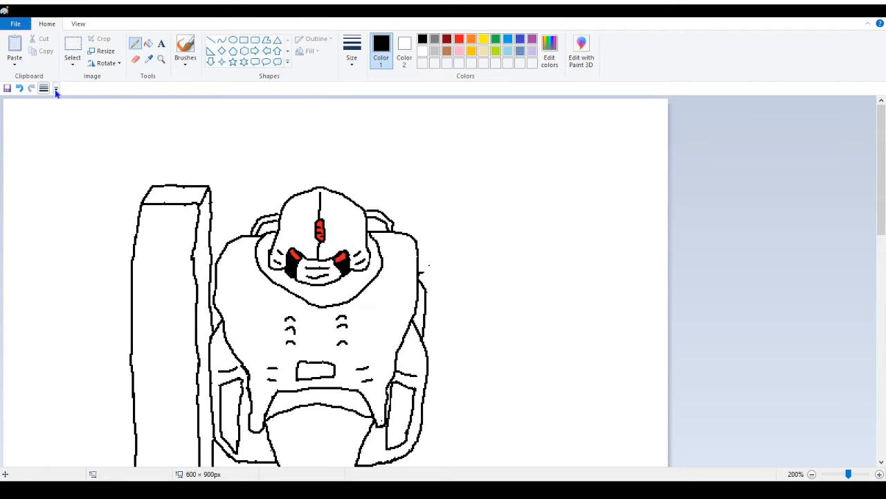
left_click(19, 89)
left_click_drag(426, 291, 421, 273)
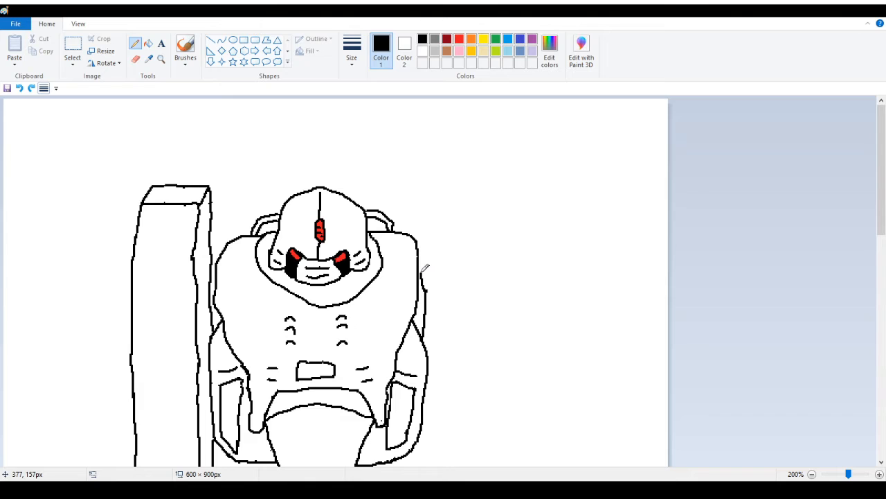
left_click(20, 89)
left_click_drag(427, 290, 428, 223)
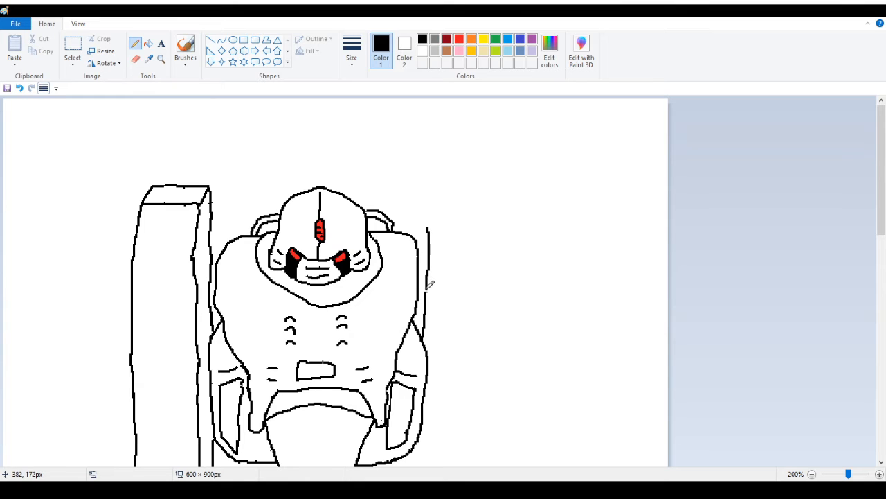
mouse_move(427, 286)
left_mouse_down()
mouse_move(427, 217)
mouse_move(425, 211)
left_mouse_up()
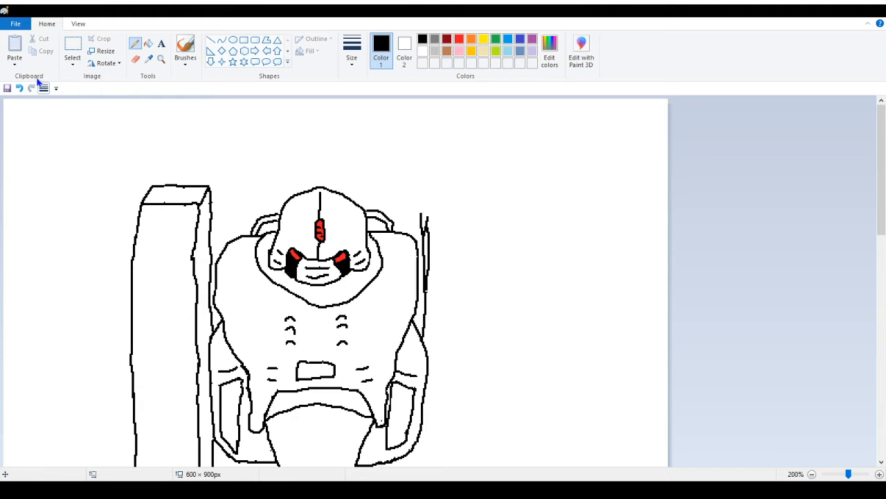
left_click(136, 59)
mouse_move(425, 209)
left_mouse_down()
mouse_move(427, 219)
mouse_move(431, 235)
mouse_move(431, 245)
mouse_move(426, 226)
mouse_move(427, 288)
mouse_move(429, 249)
left_mouse_up()
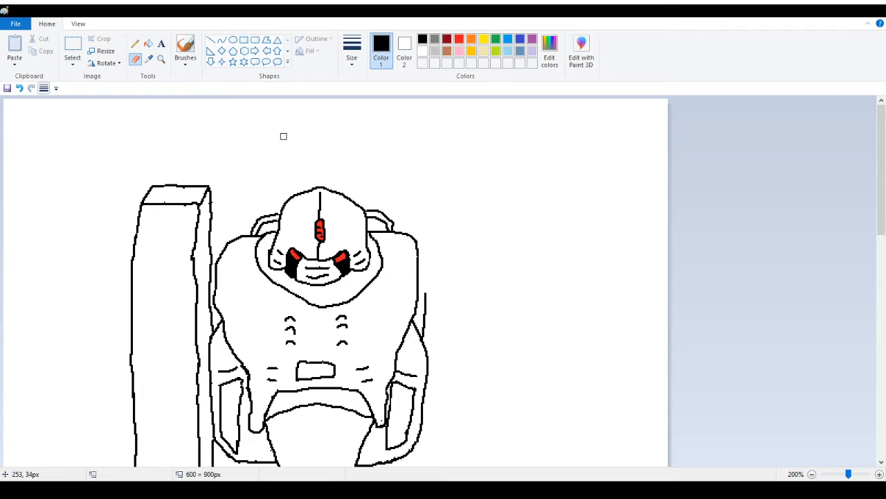
Extend the second block's inner edge upward with the Pencil to about the height of the head's top
left_click(135, 43)
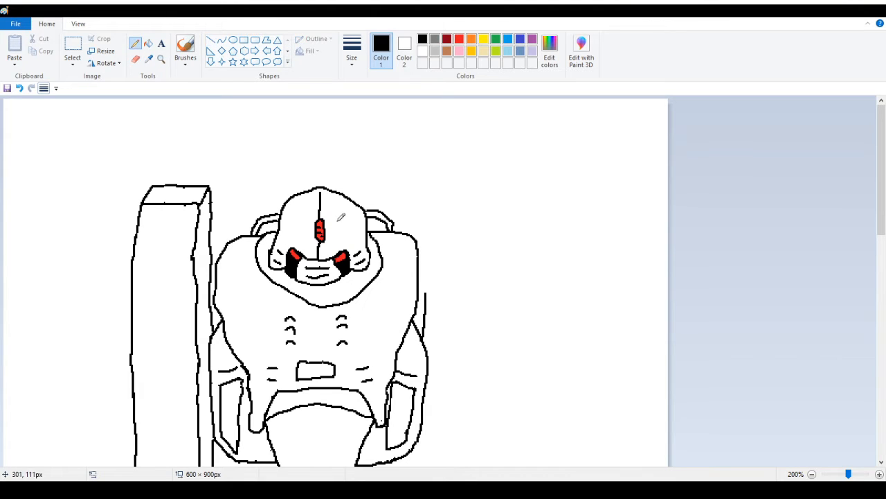
left_click_drag(427, 290, 424, 189)
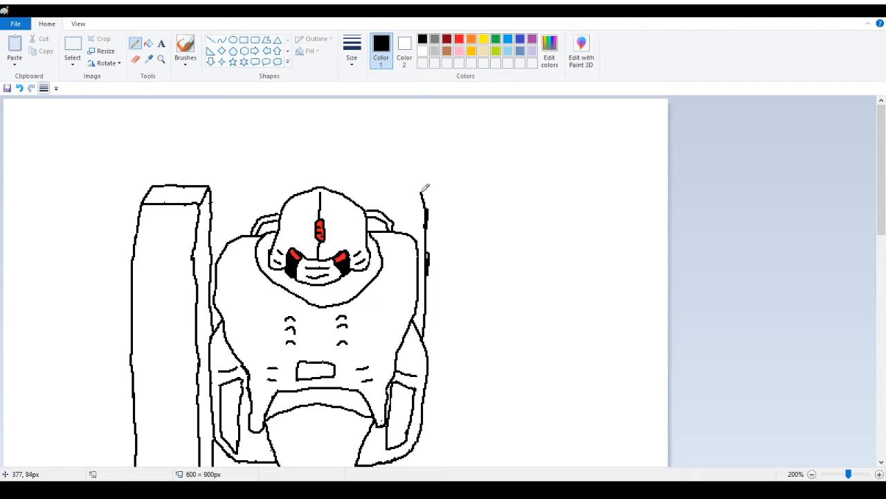
key("ctrl+z")
left_click_drag(426, 254, 428, 277)
Draw a slanted four-sided top face on the second block, mirroring the first block's top
left_click_drag(424, 184, 457, 180)
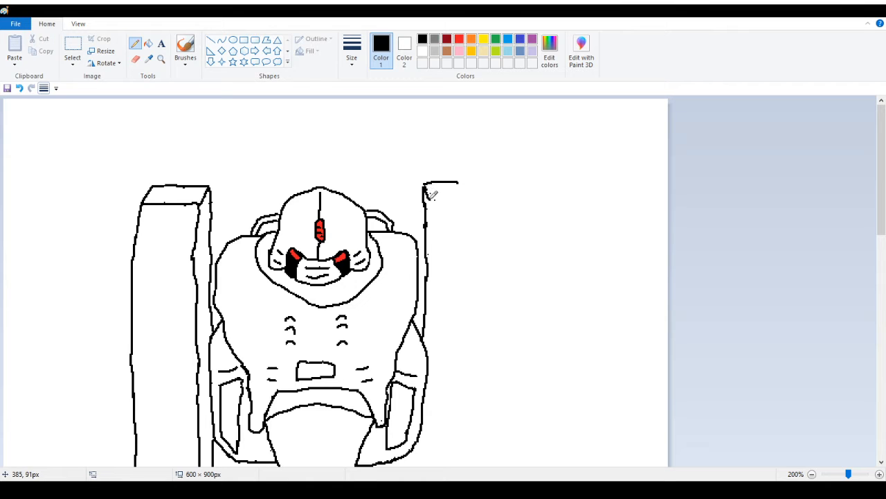
mouse_move(432, 201)
left_mouse_down()
mouse_move(480, 198)
mouse_move(455, 200)
mouse_move(471, 194)
left_mouse_up()
mouse_move(453, 200)
left_mouse_down()
mouse_move(481, 197)
mouse_move(461, 182)
mouse_move(480, 182)
mouse_move(490, 198)
mouse_move(448, 201)
mouse_move(488, 201)
left_mouse_up()
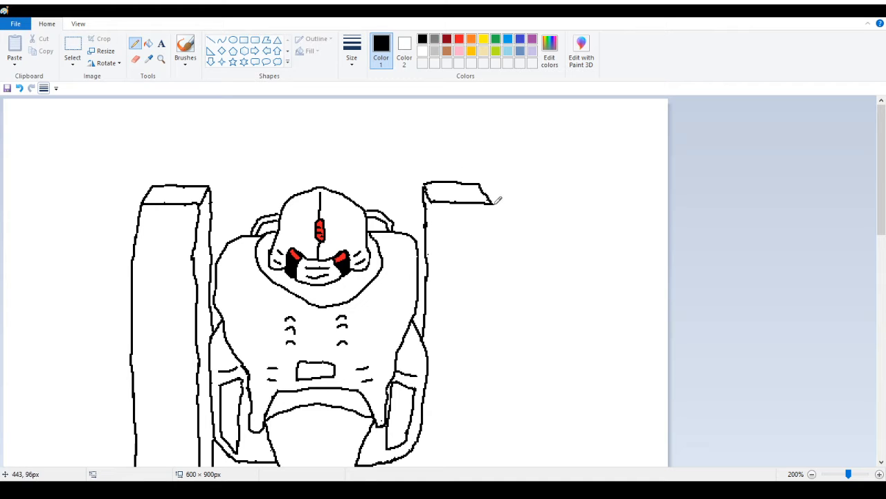
Draw the upper part of the second block's outer edge curving down from its top face, reworking the stroke with the Pencil
left_click_drag(497, 201, 506, 267)
scroll(491, 269, "down", 2)
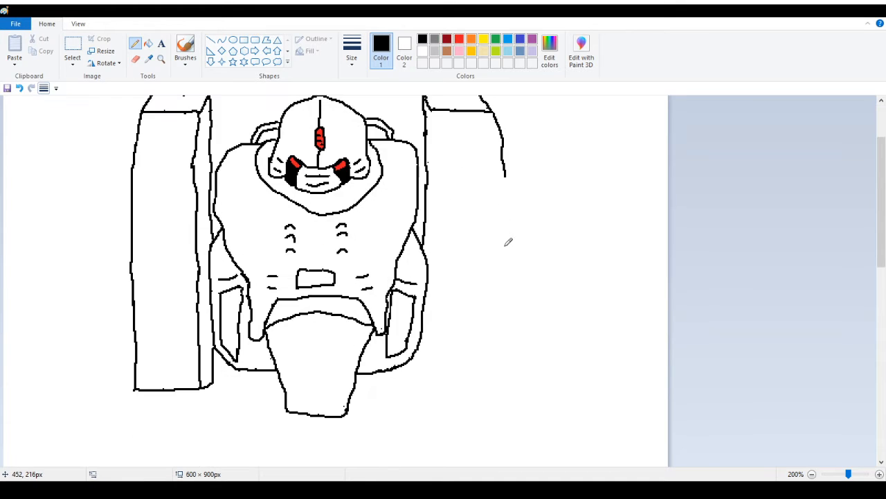
scroll(508, 242, "up", 2)
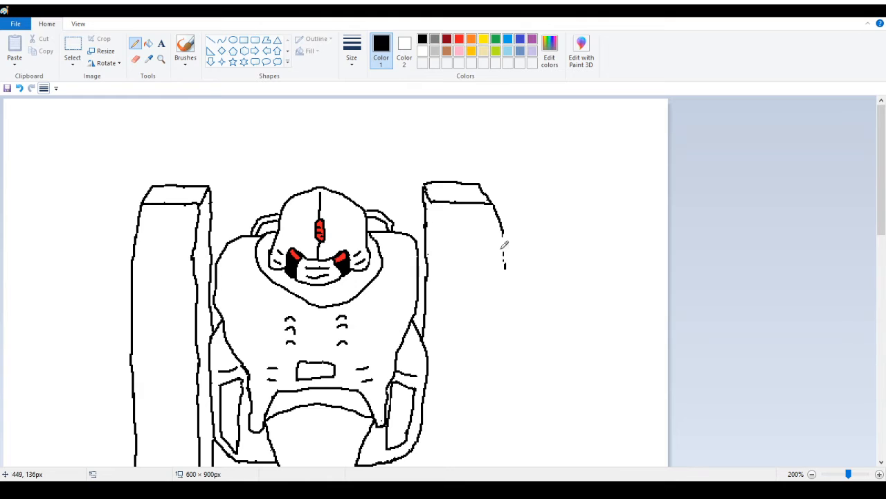
mouse_move(507, 268)
left_mouse_down()
mouse_move(504, 252)
mouse_move(500, 264)
left_mouse_up()
left_click_drag(503, 225, 498, 249)
left_click_drag(500, 208, 504, 250)
left_click_drag(497, 220, 504, 237)
left_click_drag(497, 213, 505, 251)
Draw the second block's front-face inner edge downward from the top face's near corner, undoing the stray strokes
left_click_drag(431, 202, 439, 271)
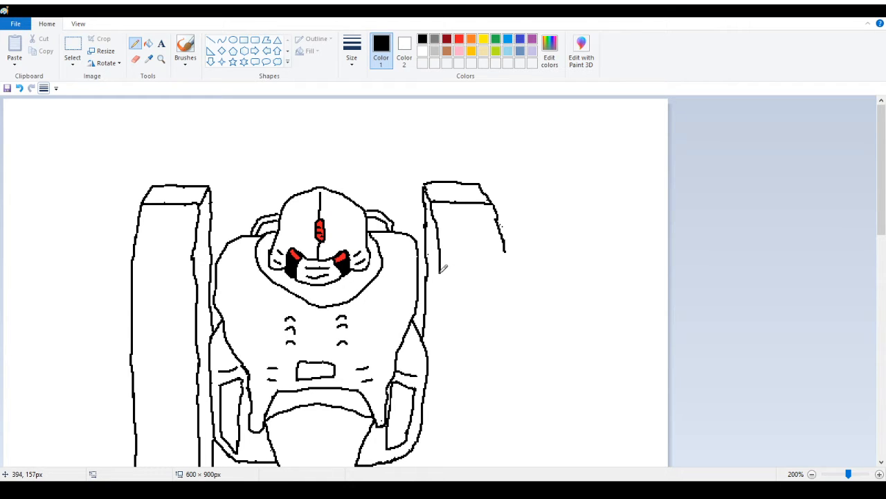
left_click_drag(440, 272, 434, 336)
left_click(19, 88)
scroll(464, 247, "down", 3)
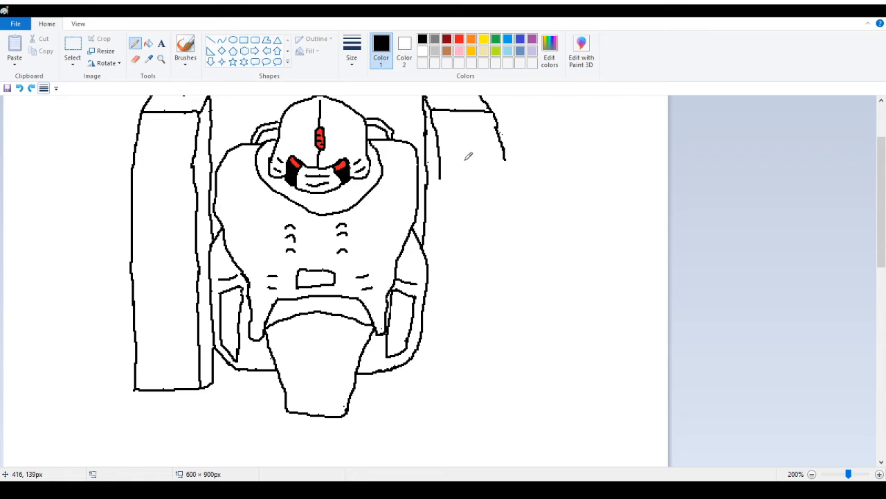
left_click_drag(445, 170, 449, 207)
left_click(19, 88)
mouse_move(444, 174)
left_mouse_down()
mouse_move(446, 232)
mouse_move(431, 327)
left_mouse_up()
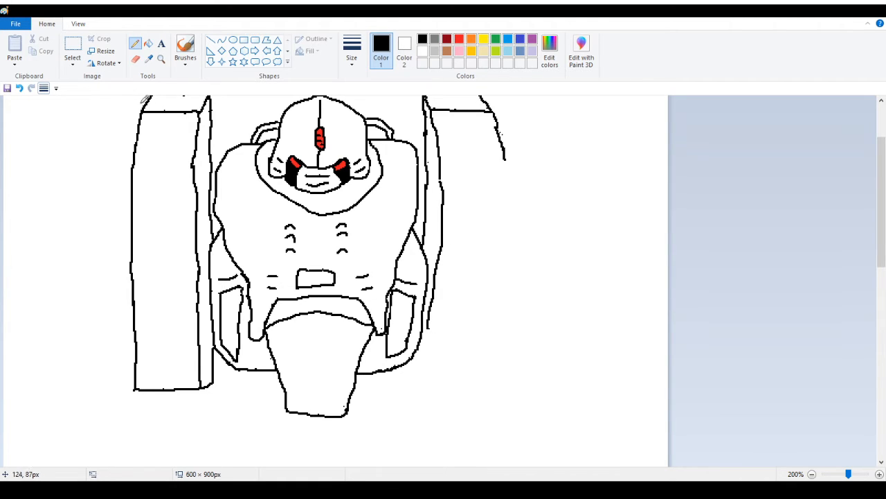
Remove the slanted lower part of the front-face inner edge and redraw it down to the block's base below the arm
left_click(135, 60)
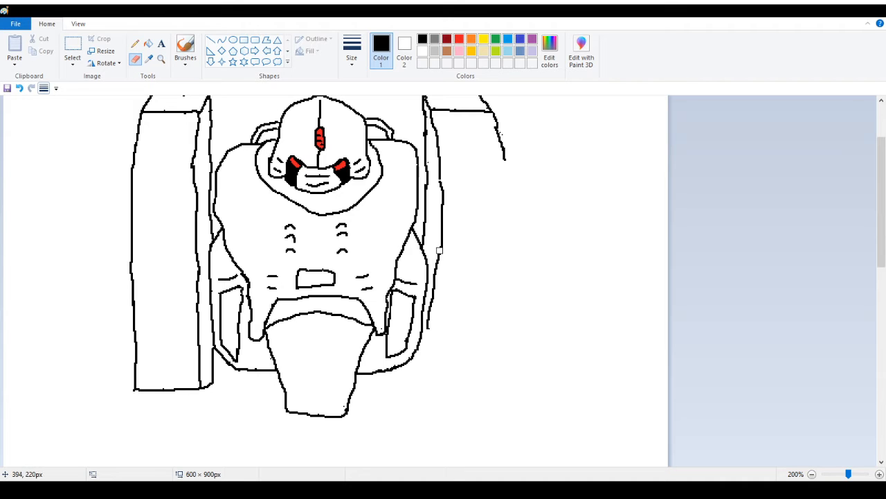
left_click(148, 43)
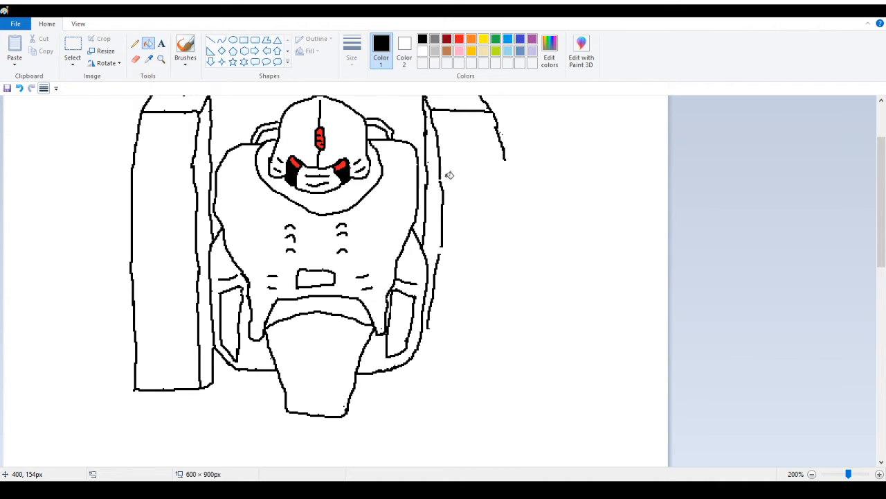
right_click(438, 264)
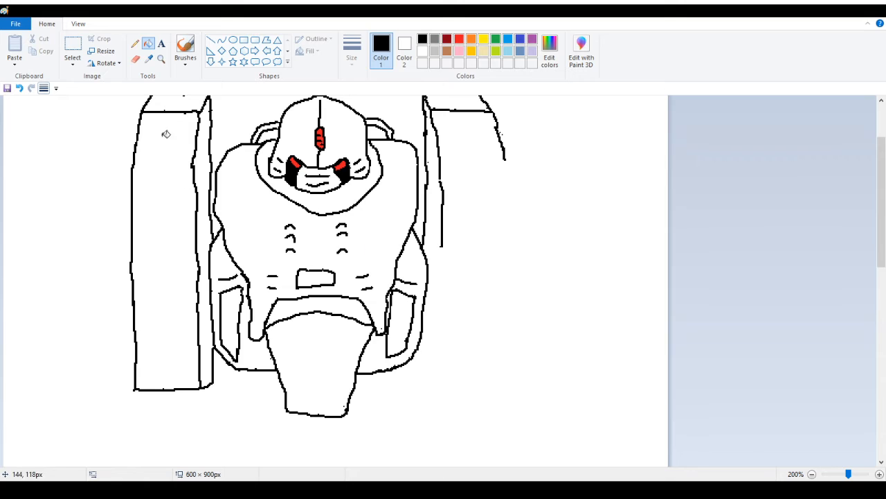
left_click(135, 43)
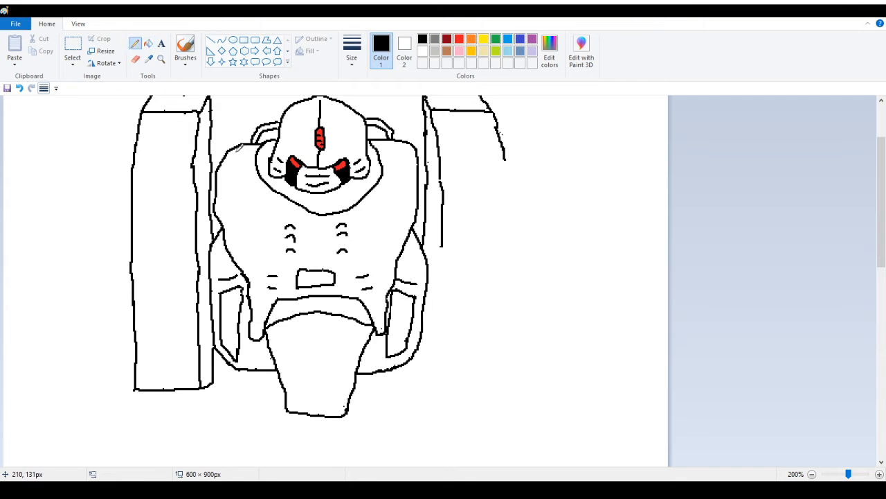
mouse_move(441, 247)
left_mouse_down()
mouse_move(439, 369)
mouse_move(416, 368)
mouse_move(424, 375)
left_mouse_up()
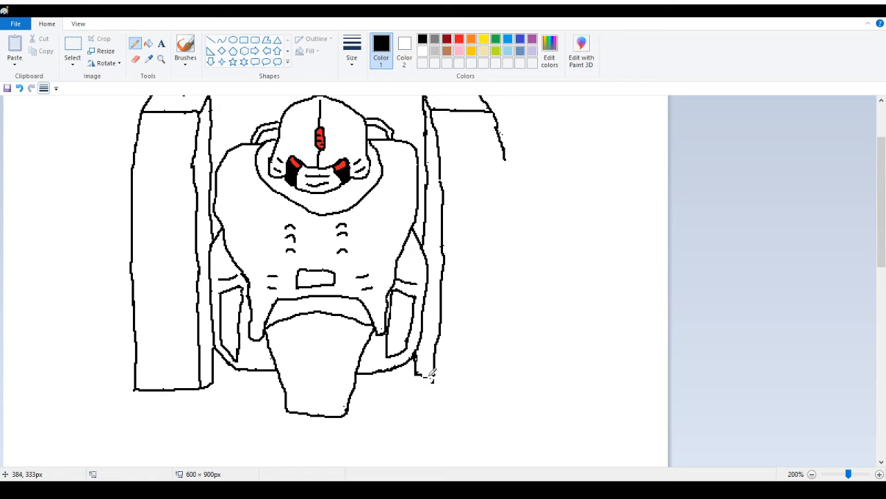
Close the second block by drawing its bottom edges and extending the outer edge down to meet them
left_click_drag(416, 375, 432, 381)
left_click_drag(436, 381, 510, 381)
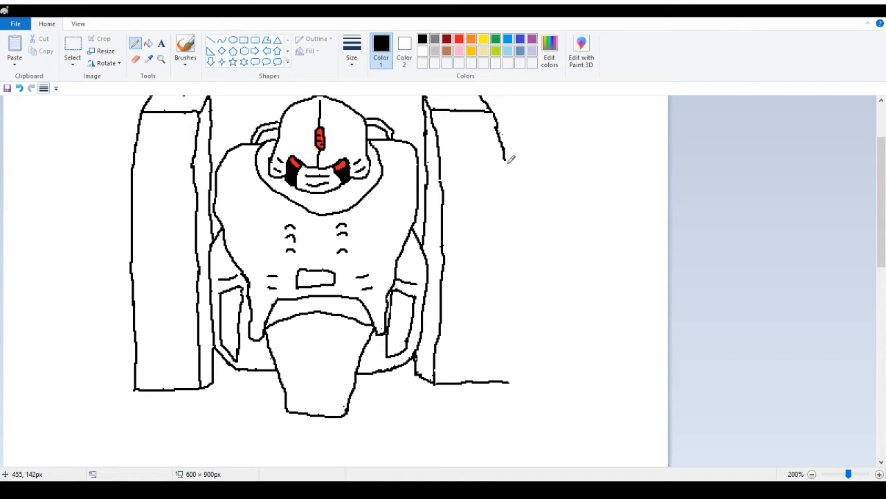
left_click_drag(507, 162, 506, 378)
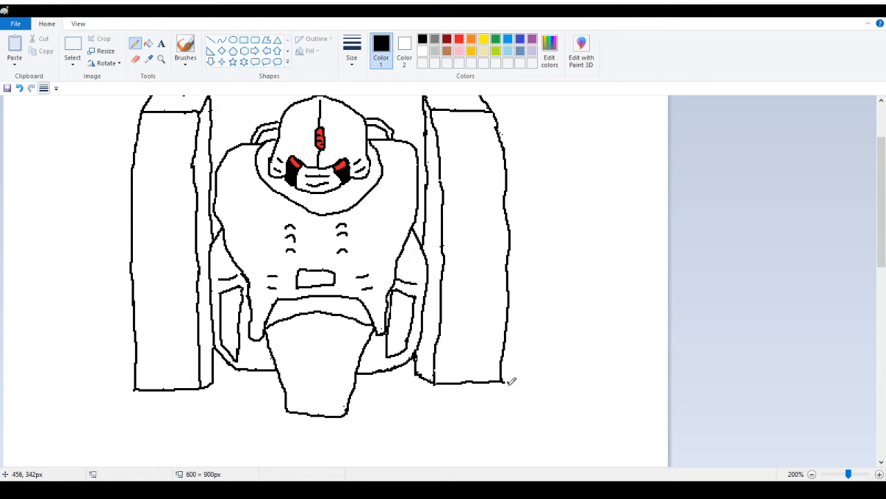
scroll(153, 232, "up", 3)
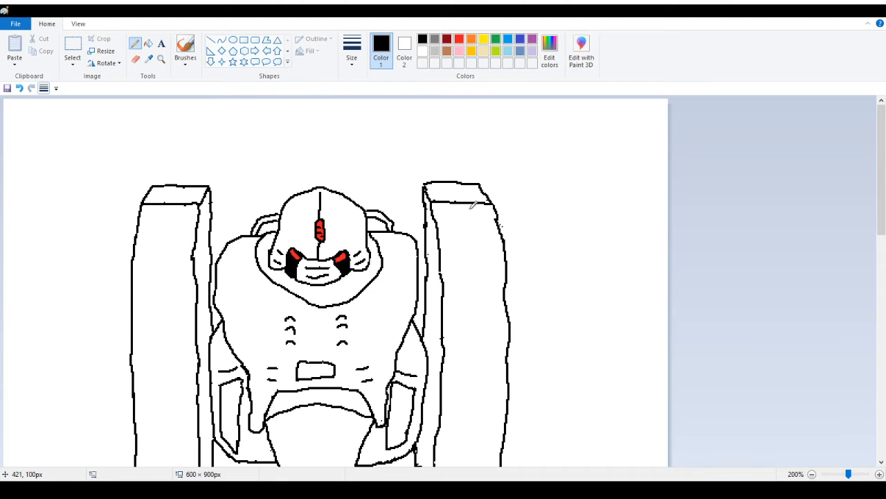
Remove the stray pixels beside the second block's upper outer edge with the Pencil at 700% zoom
left_click(162, 58)
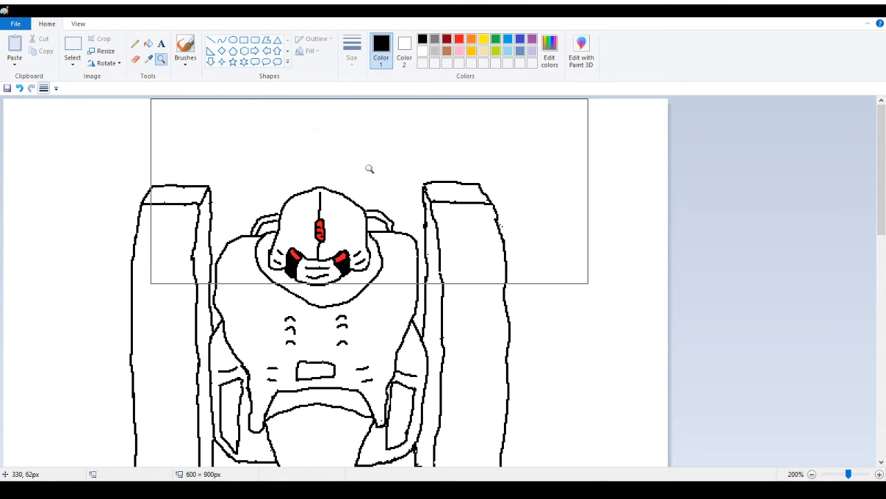
left_click(450, 214)
left_click(484, 273)
left_click(485, 272)
scroll(305, 180, "up", 3)
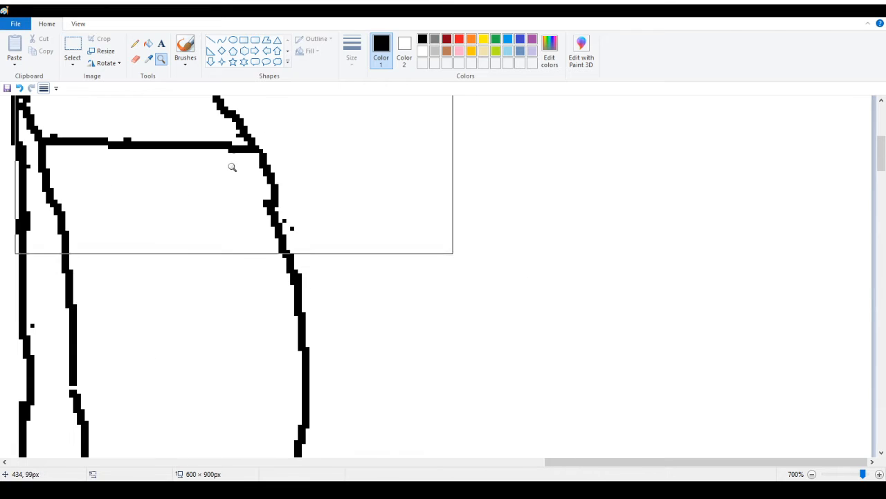
left_click(136, 42)
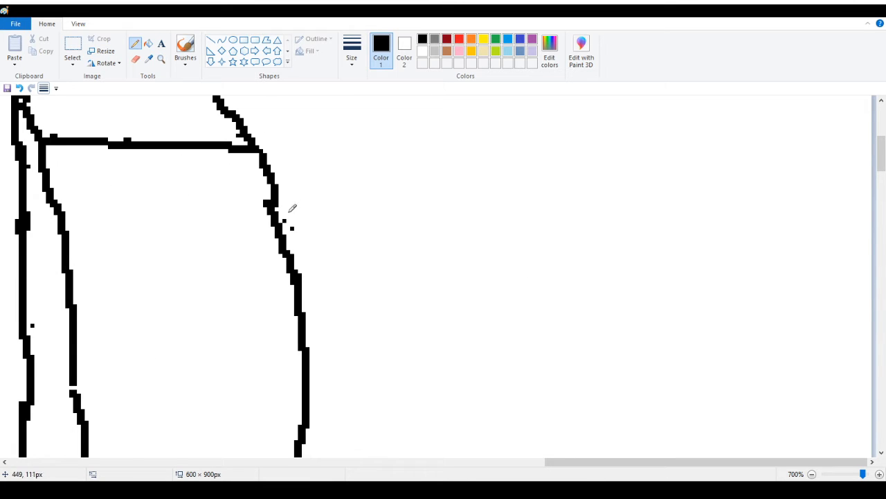
right_click(283, 221)
right_click(291, 228)
Erase the jagged section of the second block's outer edge below the top face and redraw it as a smooth curve
left_click_drag(277, 184, 295, 253)
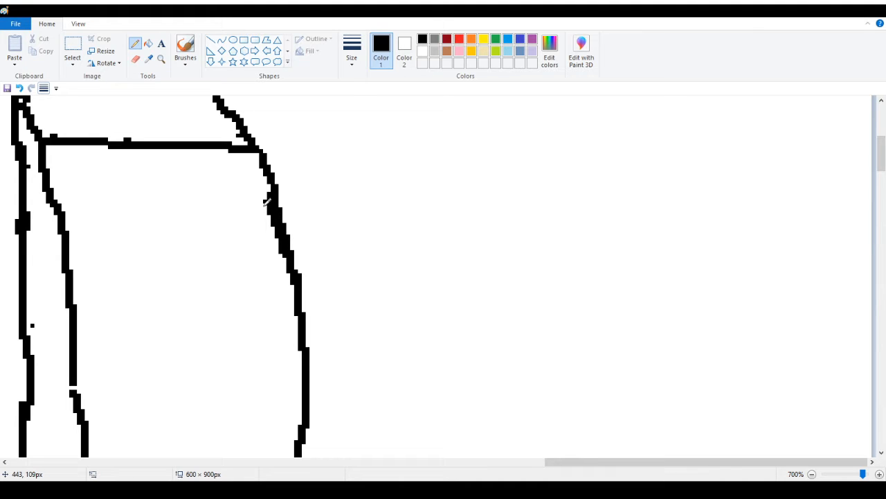
mouse_move(265, 201)
left_mouse_down()
mouse_move(273, 229)
mouse_move(265, 187)
mouse_move(280, 257)
left_mouse_up()
left_click_drag(270, 202, 295, 262)
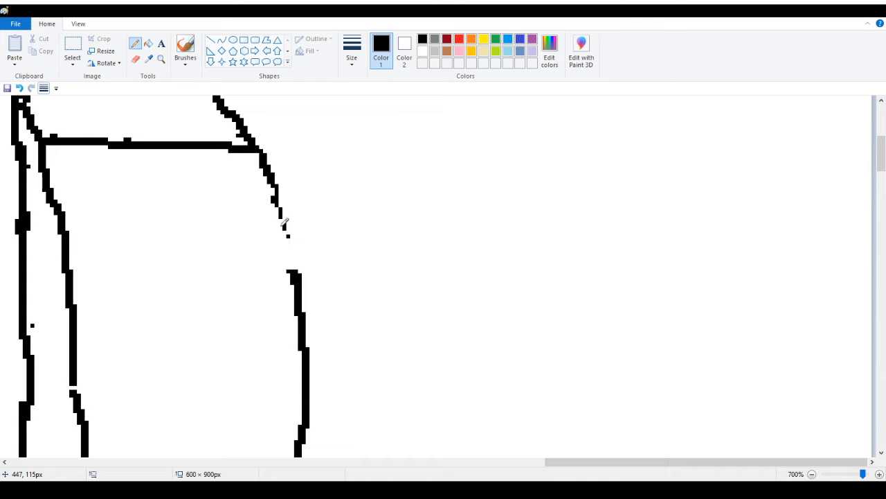
left_click_drag(277, 183, 280, 205)
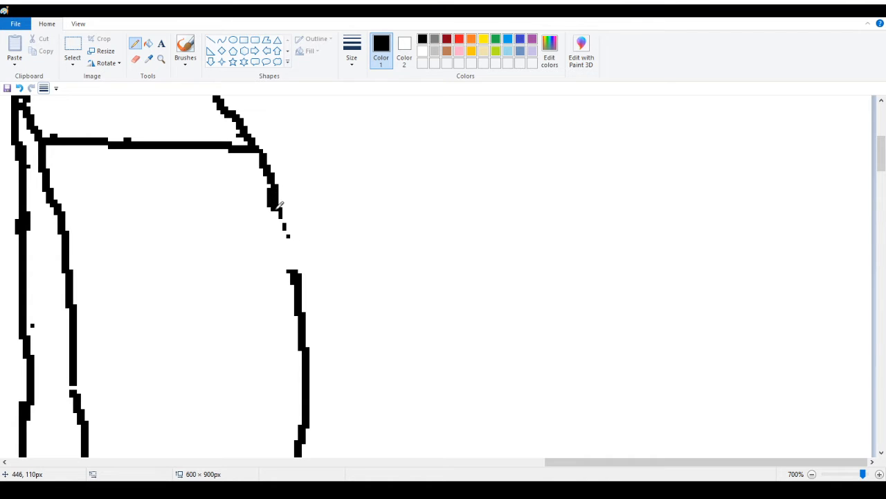
left_click(19, 88)
mouse_move(303, 265)
left_mouse_down()
mouse_move(270, 175)
mouse_move(305, 275)
left_mouse_up()
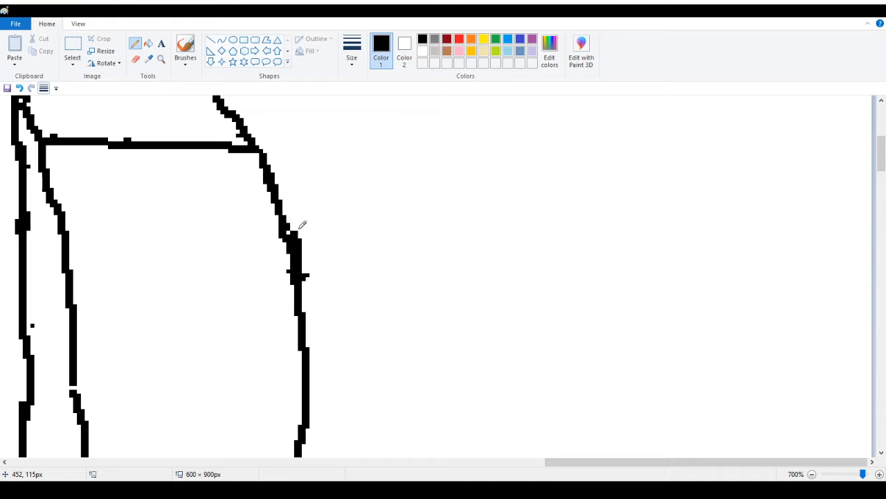
left_click_drag(299, 229, 305, 280)
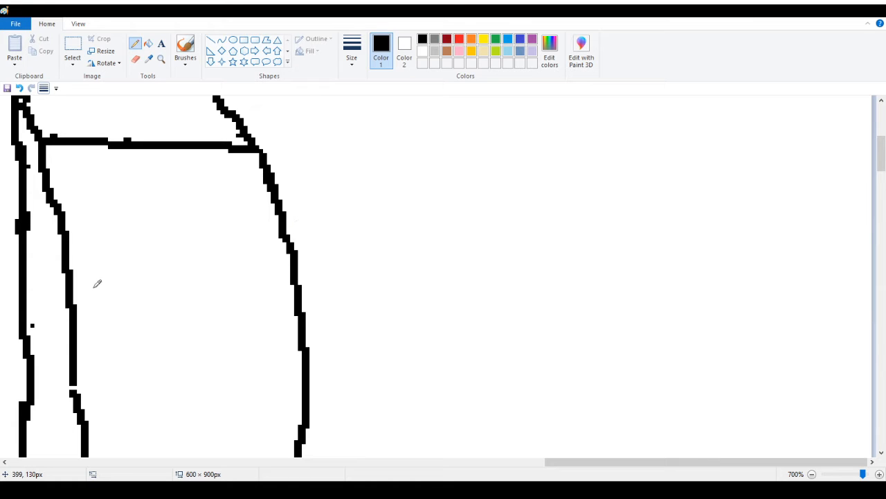
Inspect the second block's edges and the whole figure at 100% zoom, returning to 200%
scroll(97, 284, "down", 6)
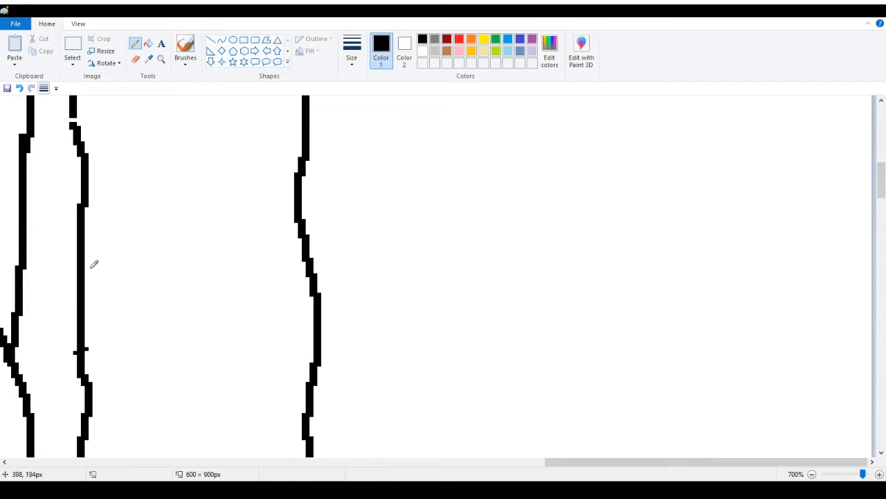
left_click(162, 61)
right_click(99, 148)
right_click(98, 149)
right_click(95, 152)
right_click(91, 155)
right_click(237, 163)
scroll(236, 165, "up", 5)
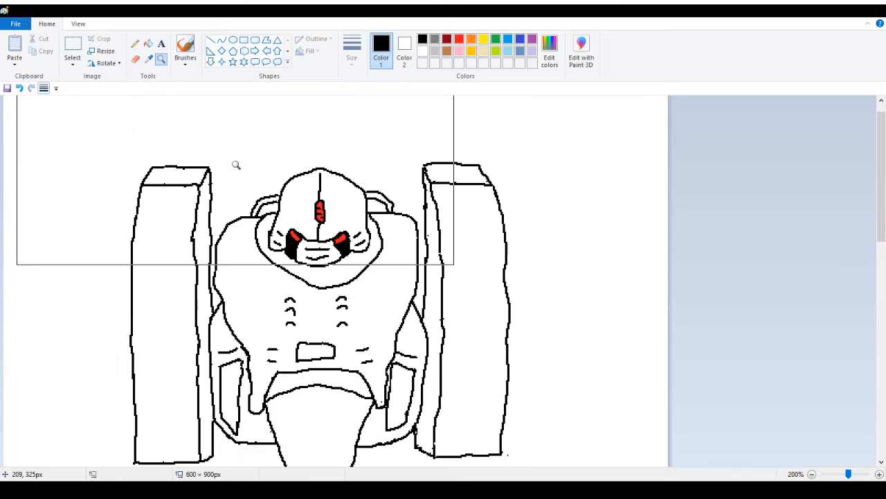
right_click(297, 151)
scroll(299, 152, "up", 1)
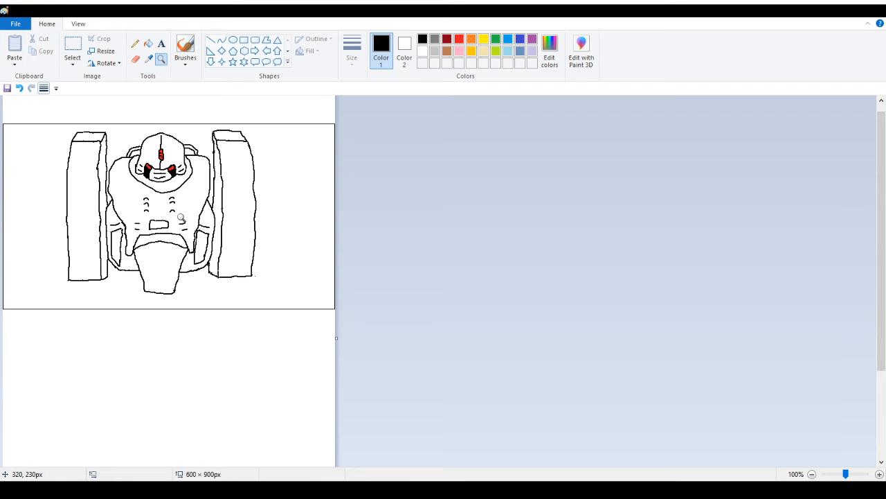
left_click(191, 200)
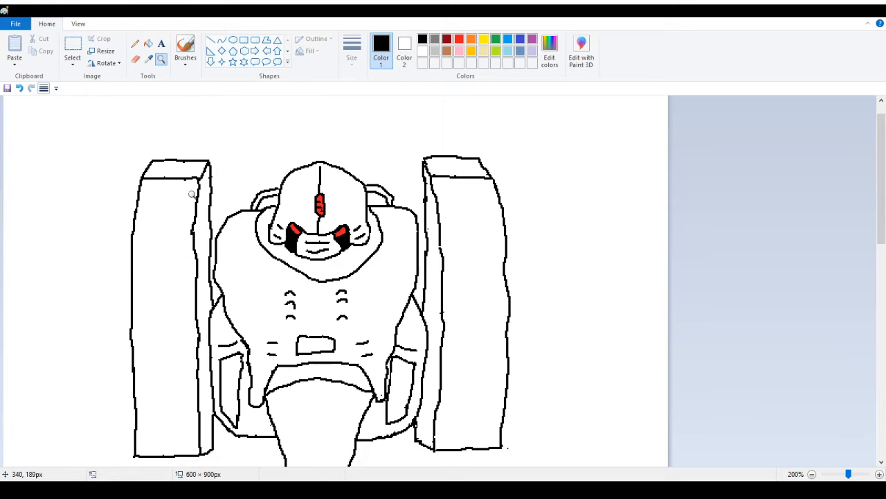
Draw an upper and a lower panel outline on the first block's front face, leaving the side toward the body open
left_click(135, 43)
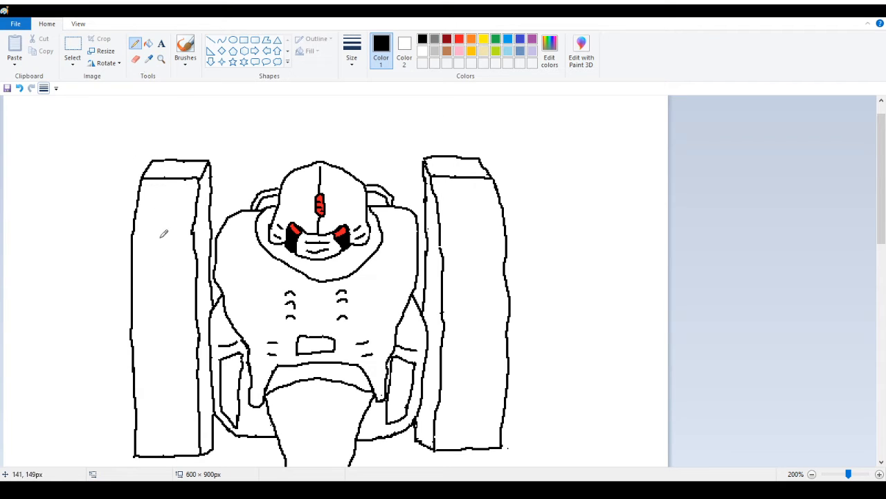
mouse_move(145, 443)
left_mouse_down()
mouse_move(146, 301)
mouse_move(183, 302)
left_mouse_up()
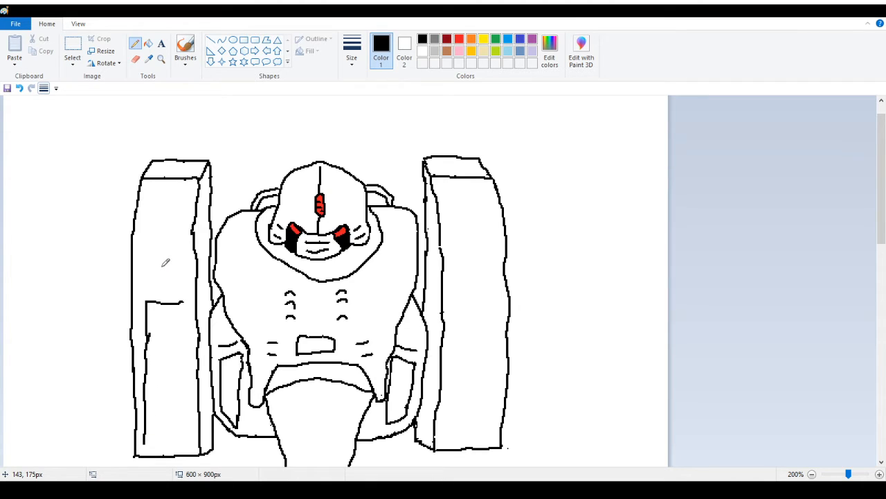
mouse_move(151, 183)
left_mouse_down()
mouse_move(138, 247)
mouse_move(186, 243)
left_mouse_up()
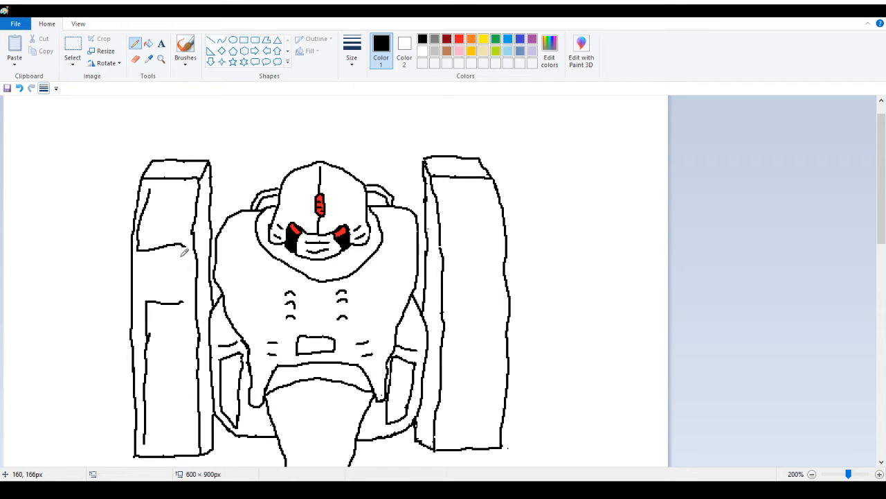
mouse_move(183, 254)
left_mouse_down()
mouse_move(150, 248)
mouse_move(185, 241)
mouse_move(152, 248)
mouse_move(184, 241)
left_mouse_up()
key("ctrl+z")
left_click_drag(166, 245, 187, 242)
Raise the first block's lower panel line to just beneath the upper panel, and draw a small four-sided window inside the upper panel
left_click_drag(182, 303, 151, 301)
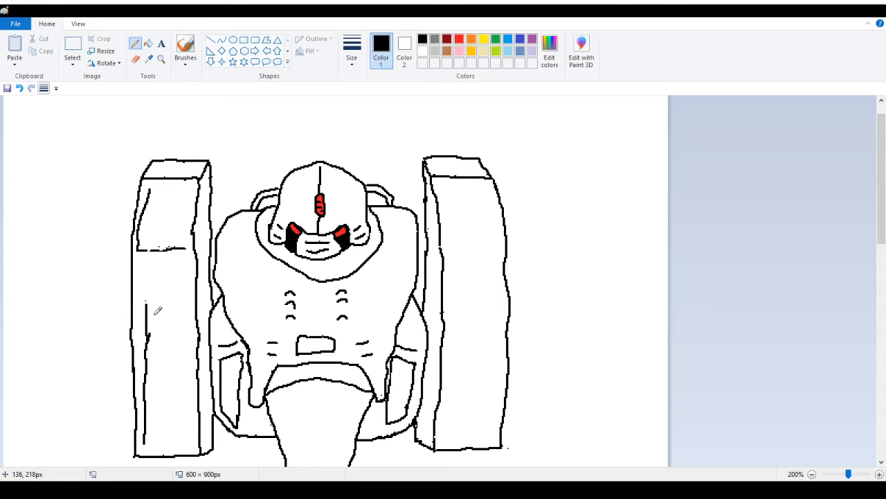
mouse_move(146, 304)
left_mouse_down()
mouse_move(144, 268)
mouse_move(180, 251)
left_mouse_up()
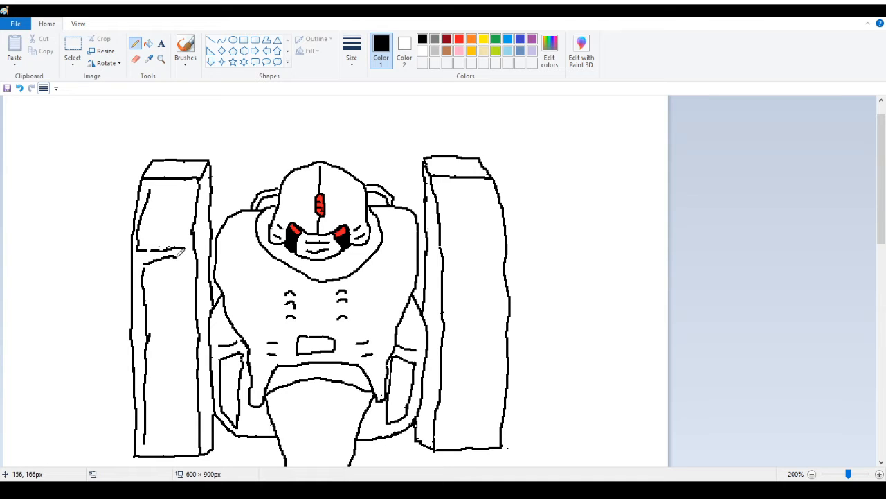
left_click(18, 95)
mouse_move(143, 265)
left_mouse_down()
mouse_move(189, 260)
mouse_move(151, 268)
mouse_move(181, 254)
mouse_move(165, 262)
mouse_move(182, 262)
mouse_move(166, 259)
mouse_move(188, 254)
left_mouse_up()
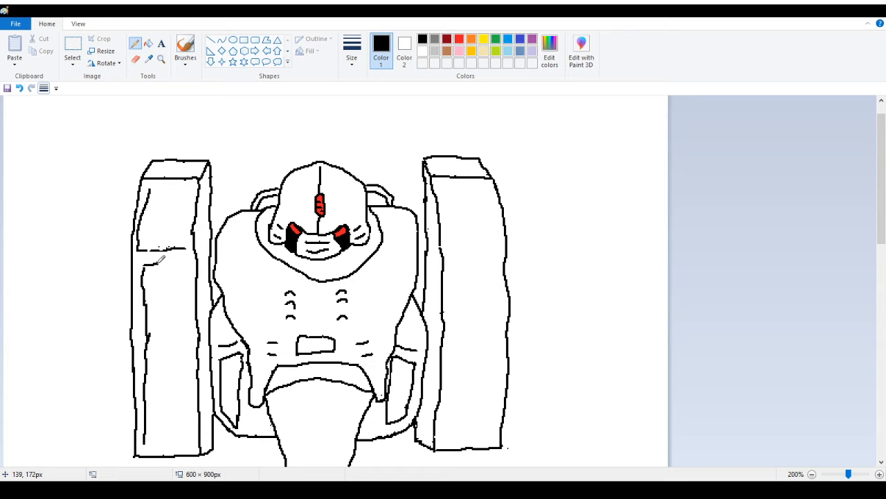
left_click_drag(157, 261, 185, 257)
mouse_move(152, 232)
left_mouse_down()
mouse_move(158, 202)
mouse_move(152, 235)
mouse_move(173, 234)
left_mouse_up()
mouse_move(159, 203)
left_mouse_down()
mouse_move(182, 200)
mouse_move(182, 228)
mouse_move(170, 235)
left_mouse_up()
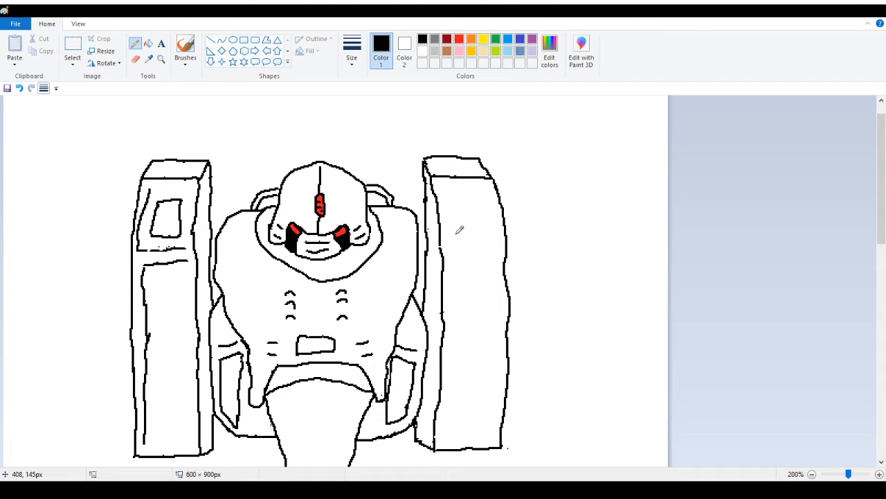
Draw an upper panel outline and the start of a lower one on the second block's front face, leaving the side toward the body open
left_click_drag(450, 253, 496, 242)
left_click_drag(487, 185, 496, 242)
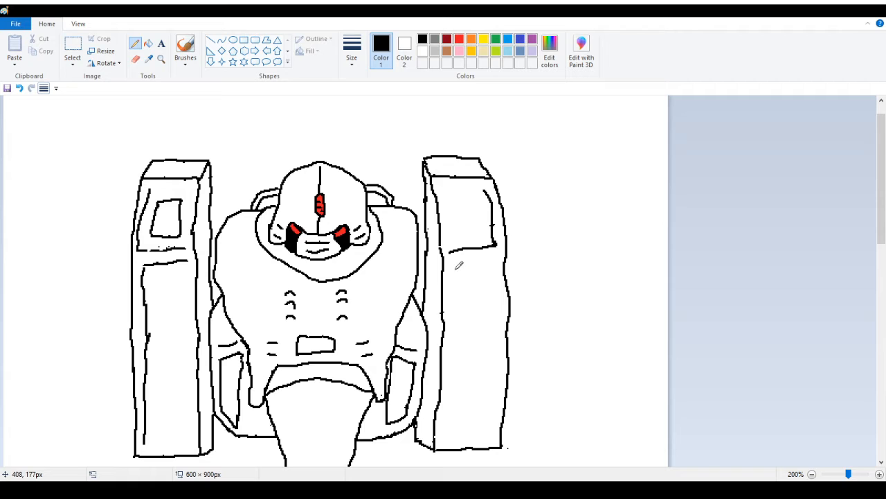
mouse_move(455, 265)
left_mouse_down()
mouse_move(498, 268)
mouse_move(498, 320)
mouse_move(485, 353)
left_mouse_up()
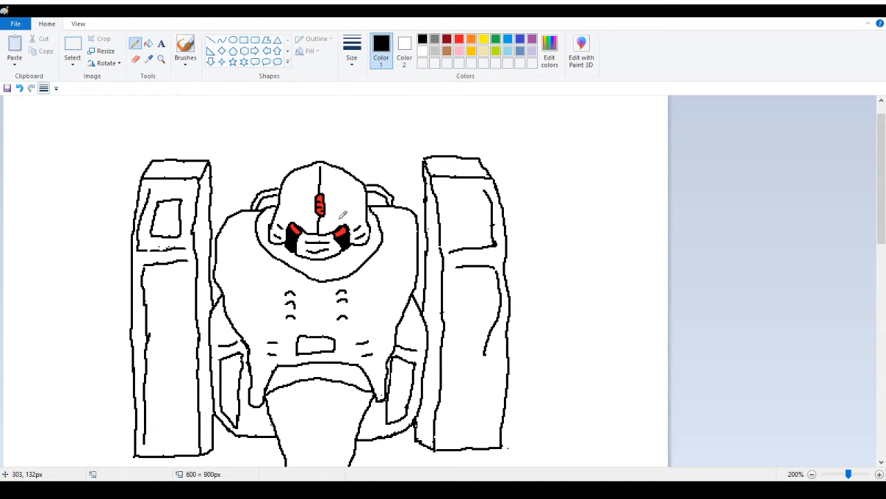
Redraw the second block's lower panel line straight down to the base, and draw a small round-topped window inside the upper panel
left_click(135, 59)
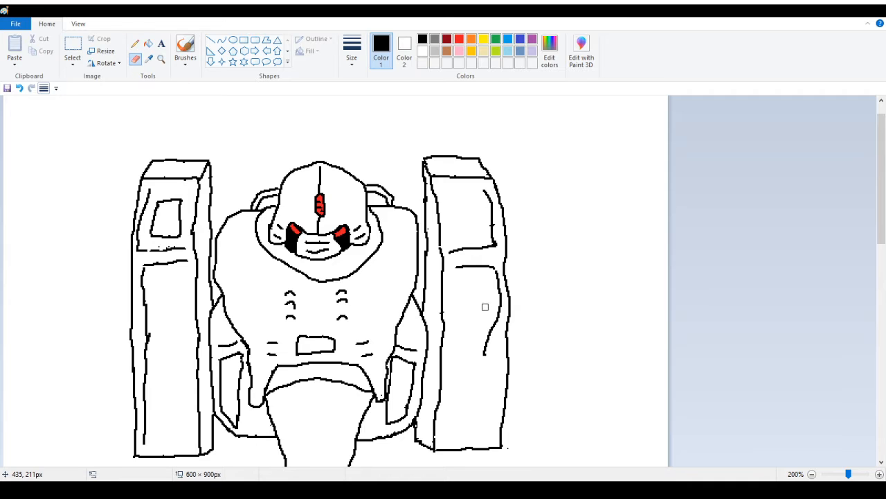
left_click_drag(496, 326, 482, 356)
left_click(135, 43)
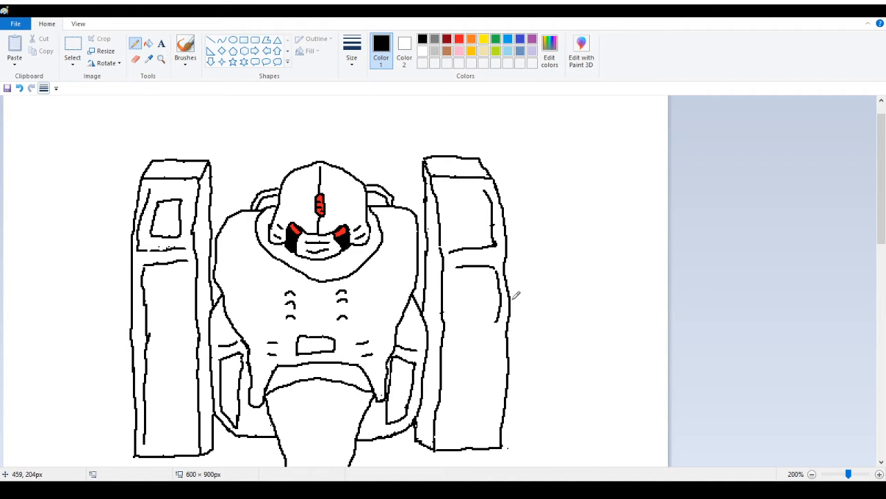
left_click_drag(496, 317, 494, 444)
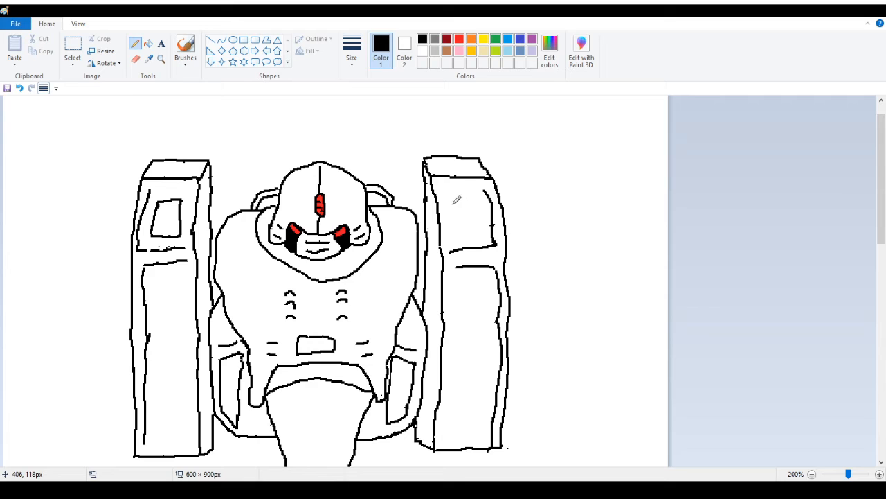
mouse_move(454, 197)
left_mouse_down()
mouse_move(477, 193)
mouse_move(483, 232)
mouse_move(448, 244)
left_mouse_up()
left_click_drag(454, 197, 451, 243)
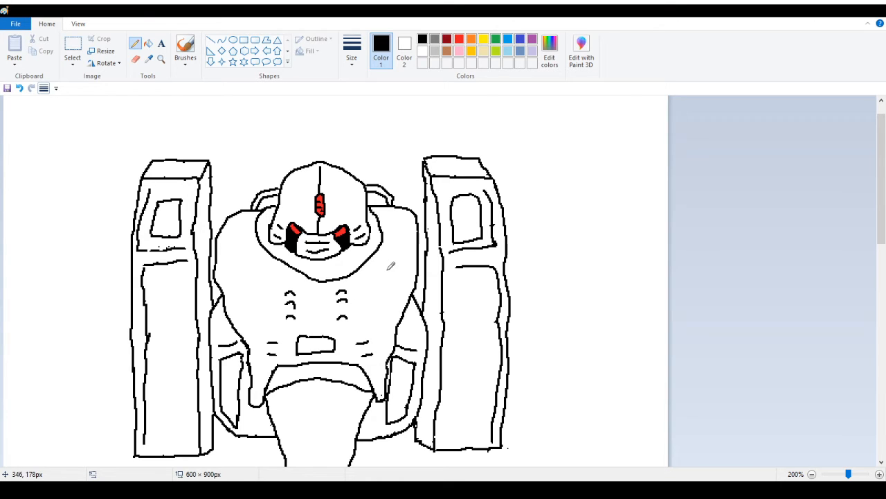
Draw three short curved crease marks down each side of the upper torso, from the shoulders toward the chest
left_click_drag(382, 274, 394, 291)
left_click_drag(398, 246, 405, 264)
left_click_drag(400, 223, 409, 229)
left_click_drag(240, 218, 219, 254)
scroll(97, 107, "down", 2)
scroll(66, 103, "up", 2)
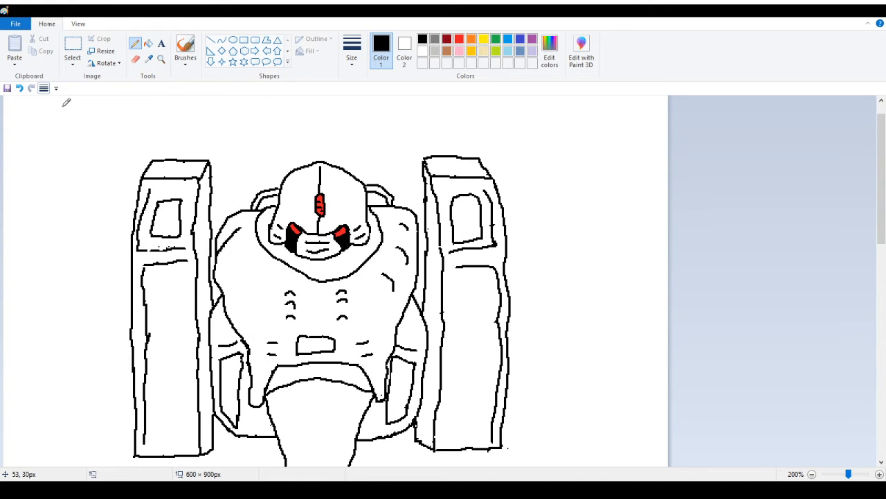
left_click(19, 88)
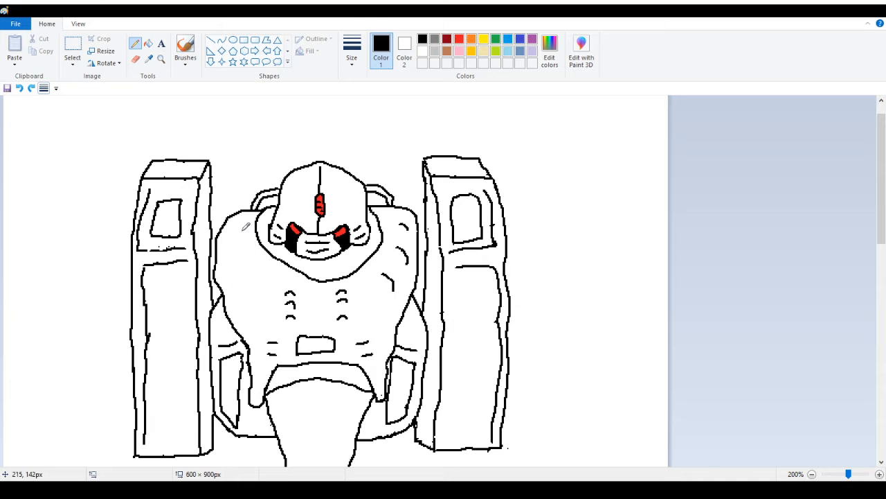
mouse_move(240, 222)
left_mouse_down()
mouse_move(228, 243)
mouse_move(248, 247)
mouse_move(235, 265)
mouse_move(265, 271)
mouse_move(241, 296)
left_mouse_up()
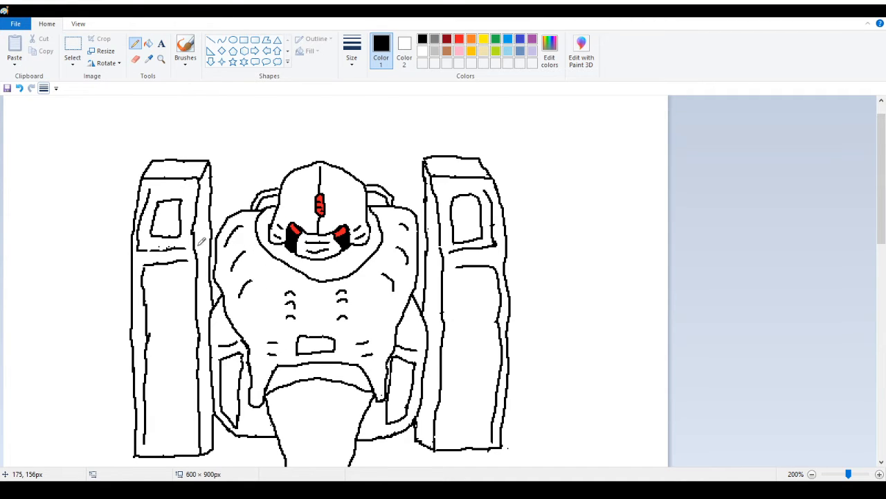
Clean the stray pixels and blobs off the lower edges of both blocks' upper panels
scroll(201, 241, "down", 3)
left_click(160, 59)
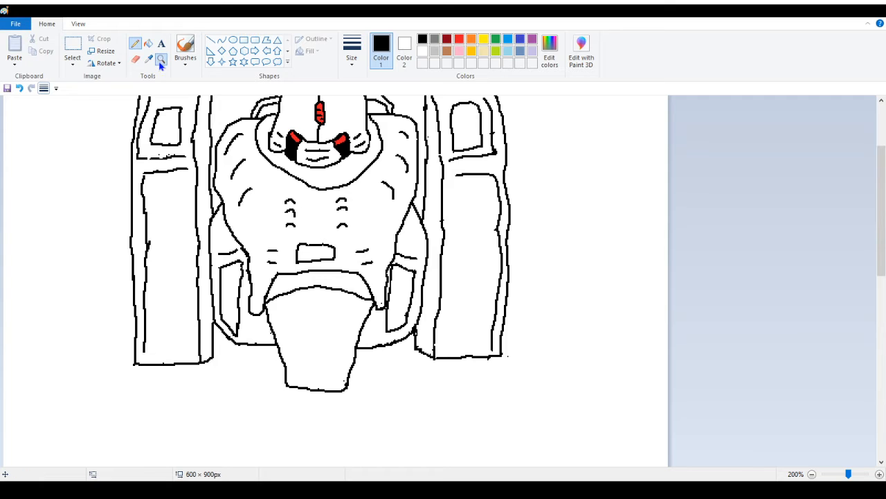
right_click(136, 242)
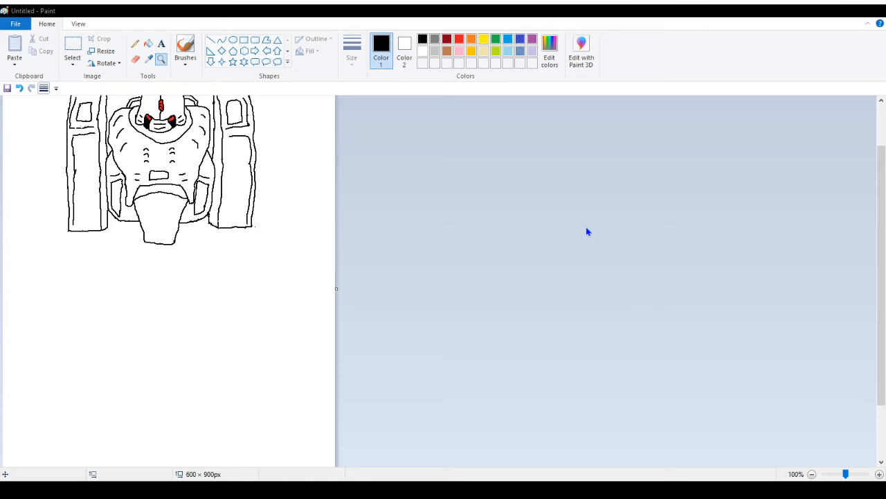
left_click(396, 334)
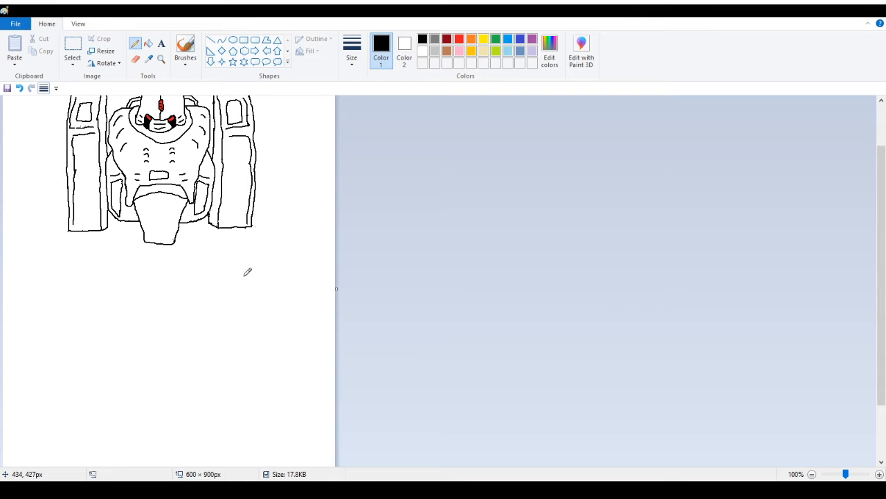
scroll(173, 277, "up", 2)
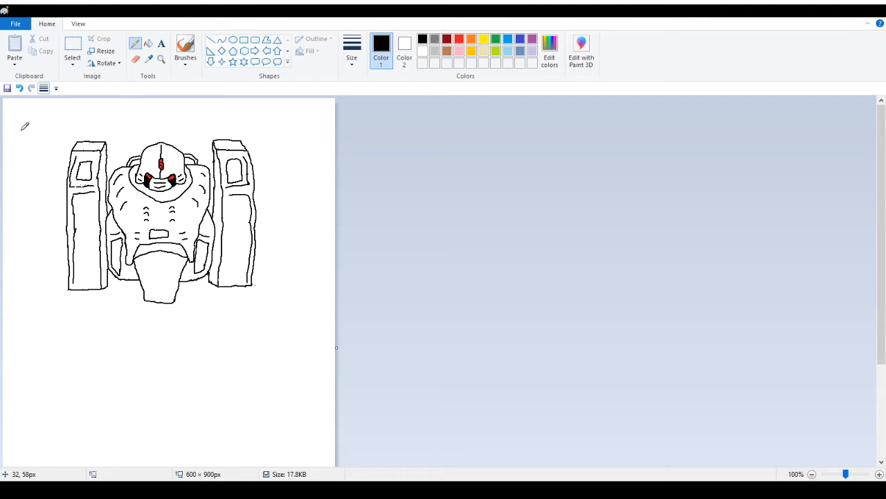
left_click(161, 59)
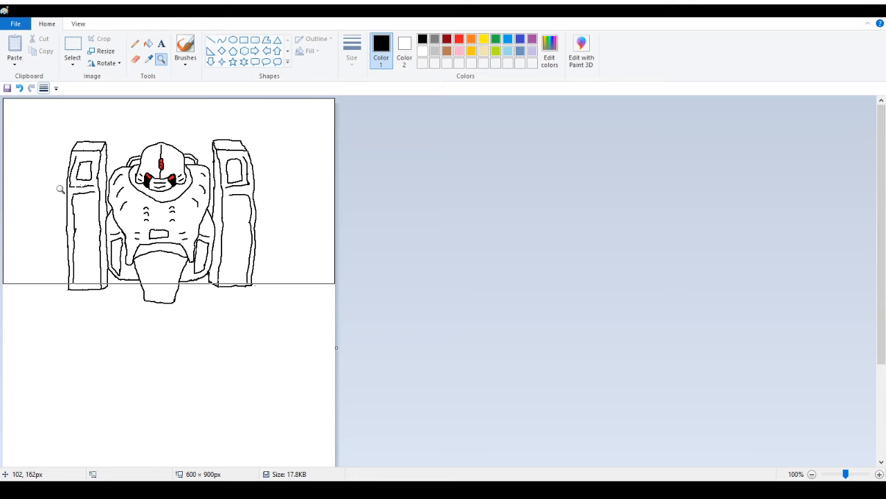
left_click(60, 190)
left_click(166, 239)
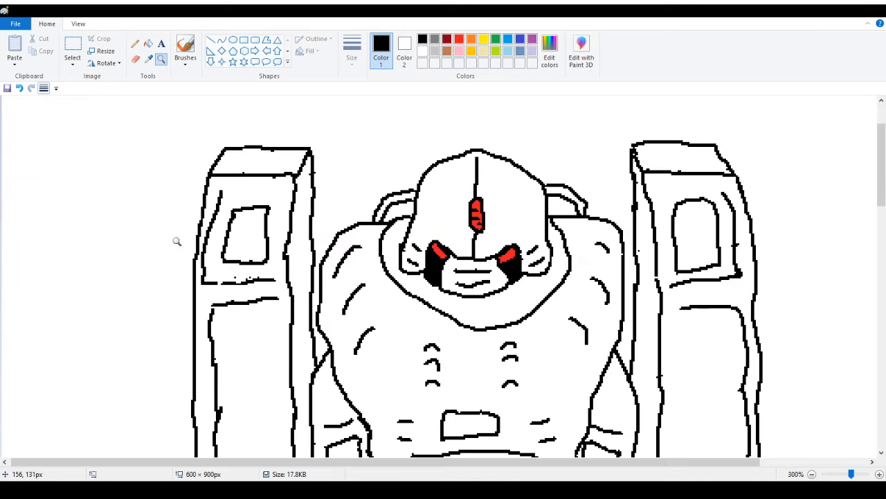
left_click(135, 43)
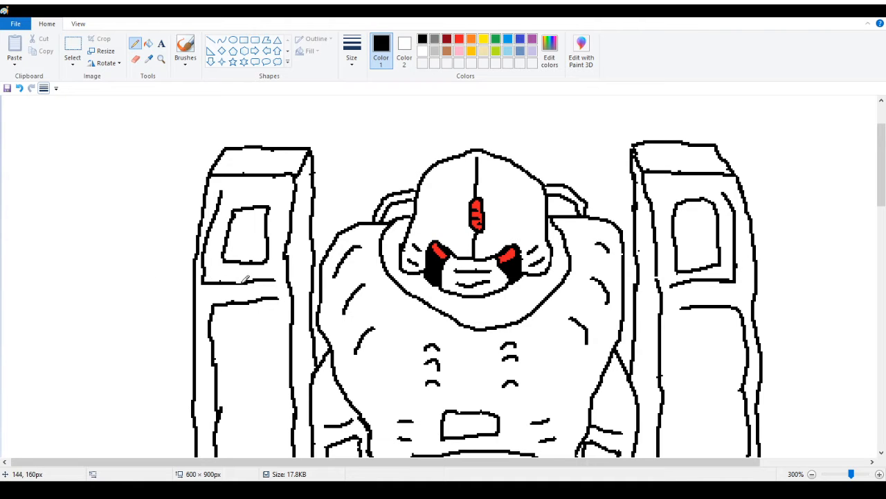
Smooth out the bump halfway down the first block's lower panel line
left_click(161, 59)
right_click(173, 117)
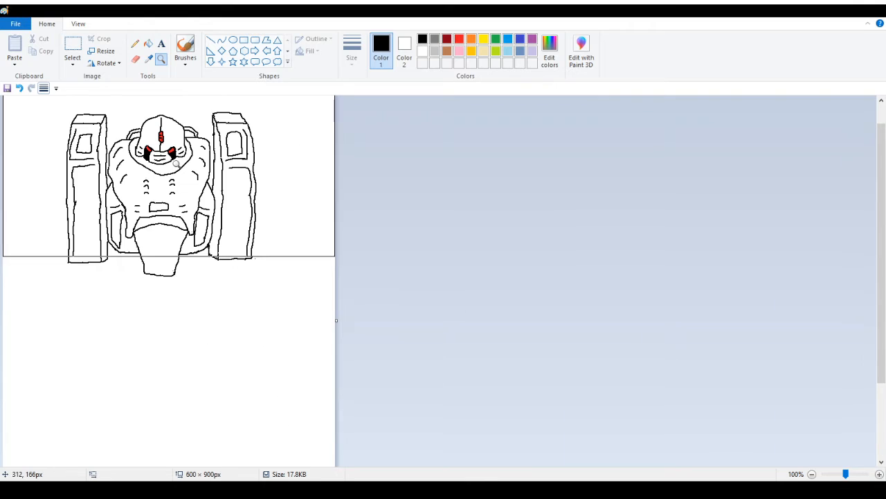
left_click(118, 207)
left_click(119, 208)
left_click(220, 263)
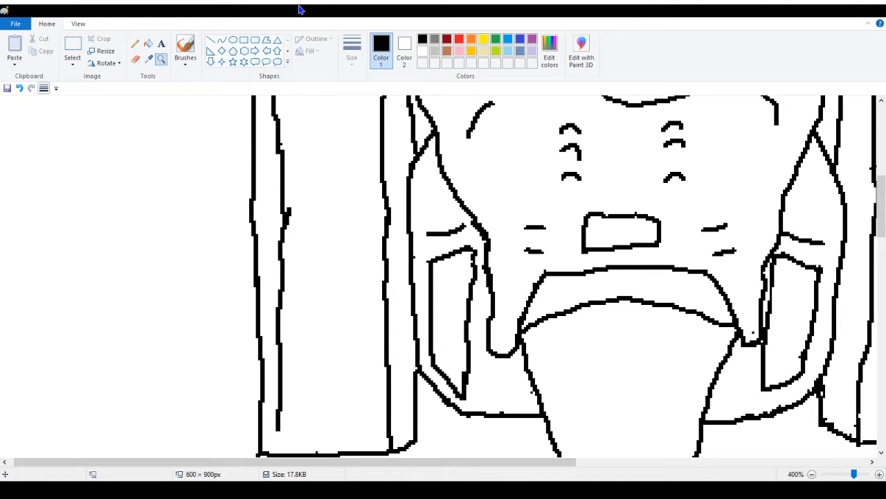
left_click(135, 43)
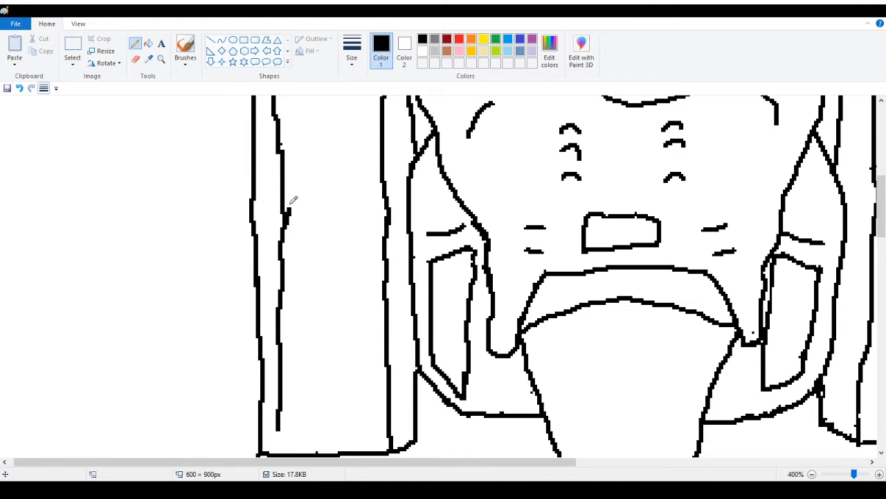
left_click_drag(290, 206, 282, 230)
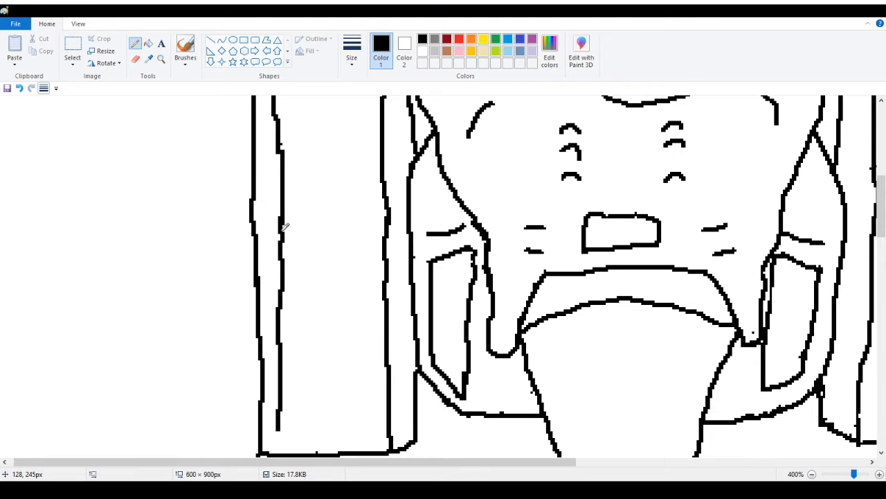
Remove the stray pixels around the bottom corner of the tapered lower body nearest the second block
left_click(161, 58)
right_click(182, 156)
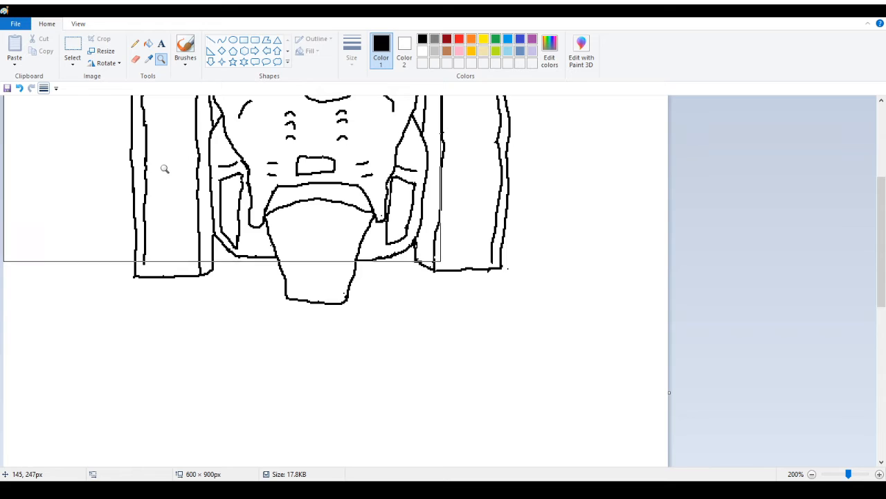
right_click(166, 169)
left_click(135, 205)
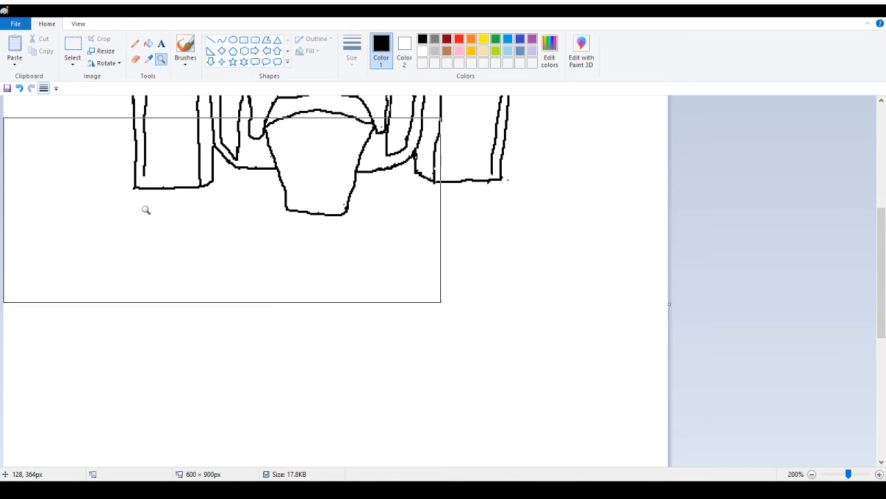
left_click(339, 181)
left_click(392, 227)
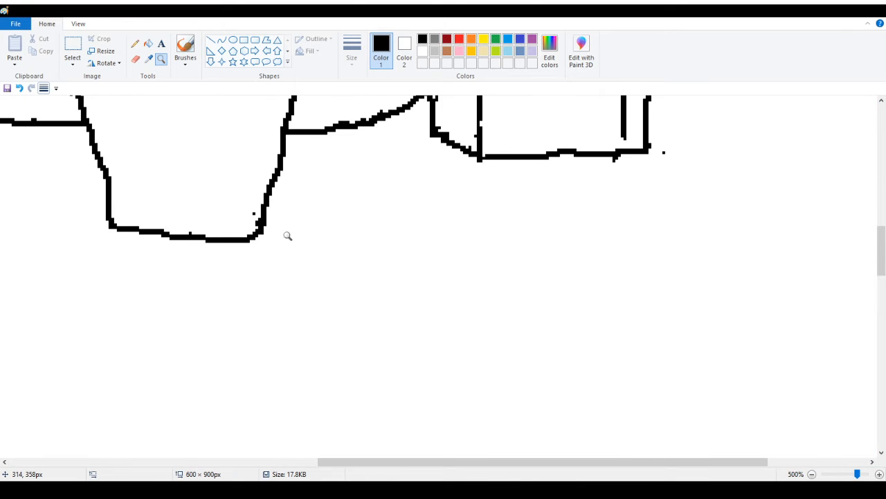
left_click(135, 43)
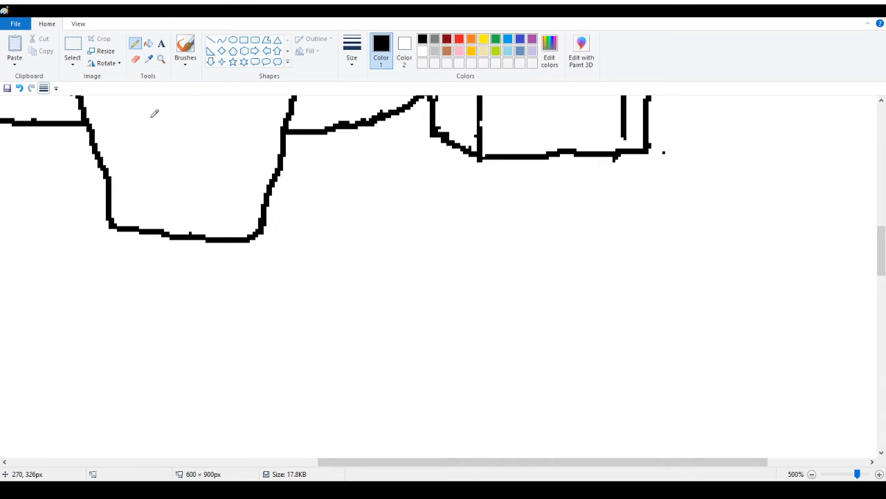
Inspect the whole figure at 200% zoom for remaining flaws in the outlines
left_click(163, 61)
right_click(135, 182)
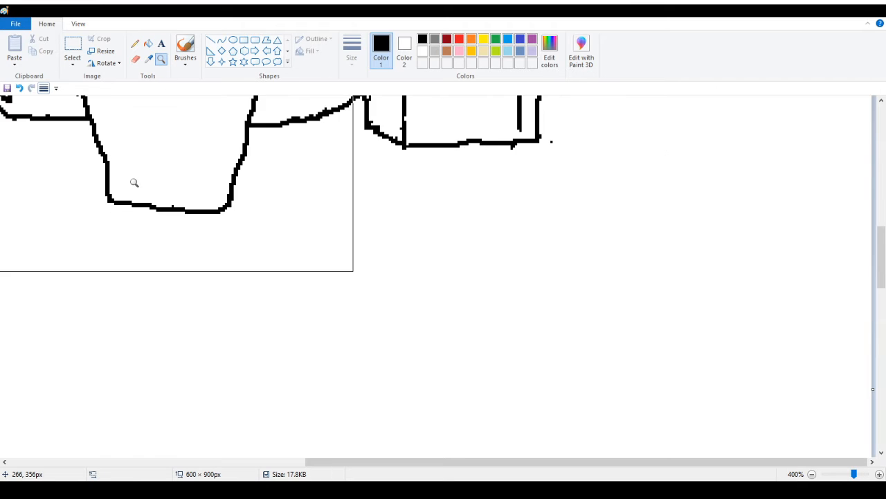
right_click(135, 182)
right_click(135, 183)
scroll(231, 187, "up", 5)
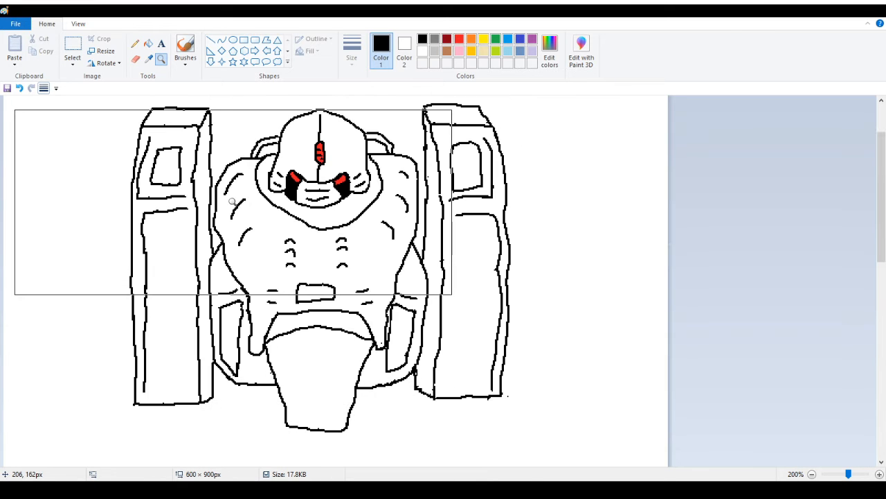
scroll(229, 204, "up", 2)
scroll(223, 208, "down", 2)
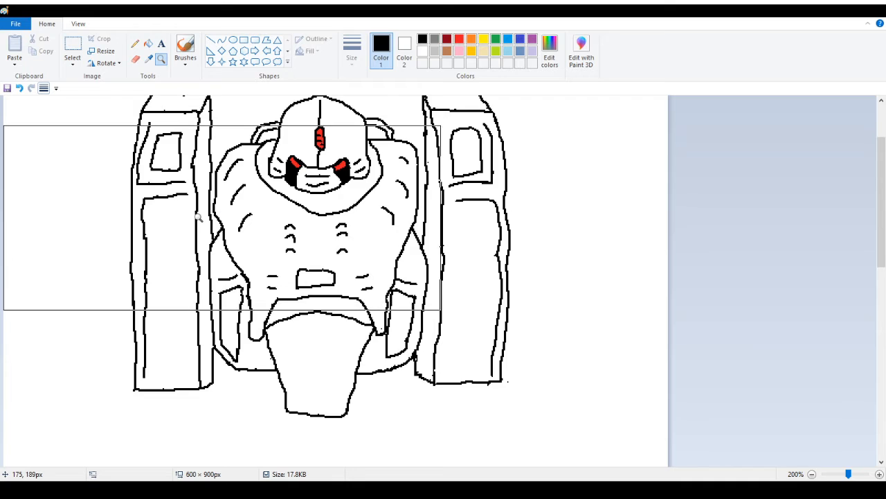
scroll(200, 214, "down", 10)
scroll(197, 218, "up", 10)
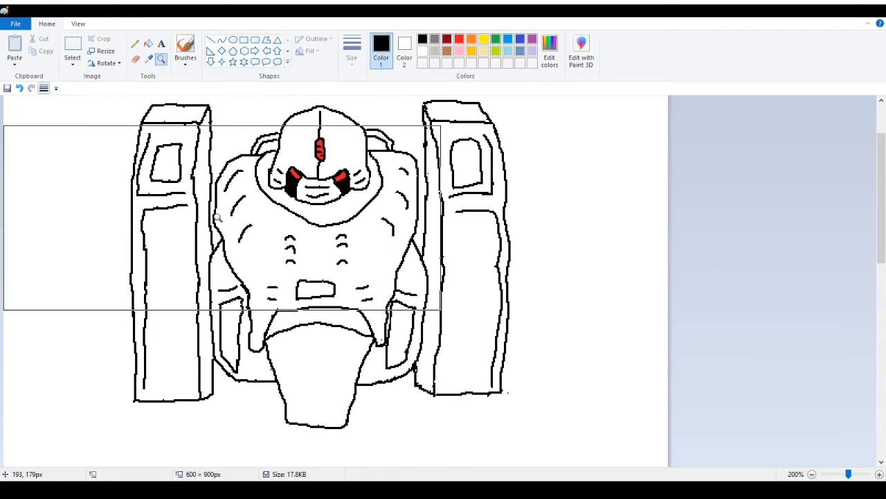
left_click(135, 43)
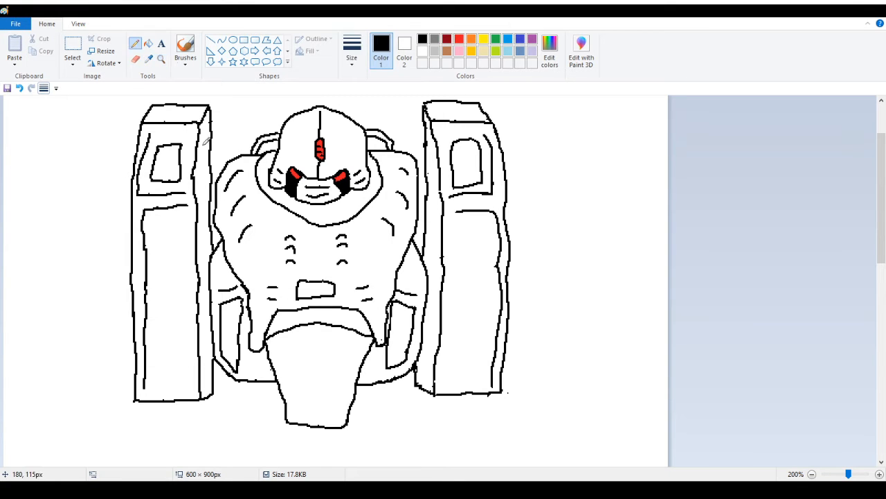
Remove the curved line across the top of the tapered lower body by erasing its ends and filling the rest with white
left_click(161, 59)
left_click(329, 339)
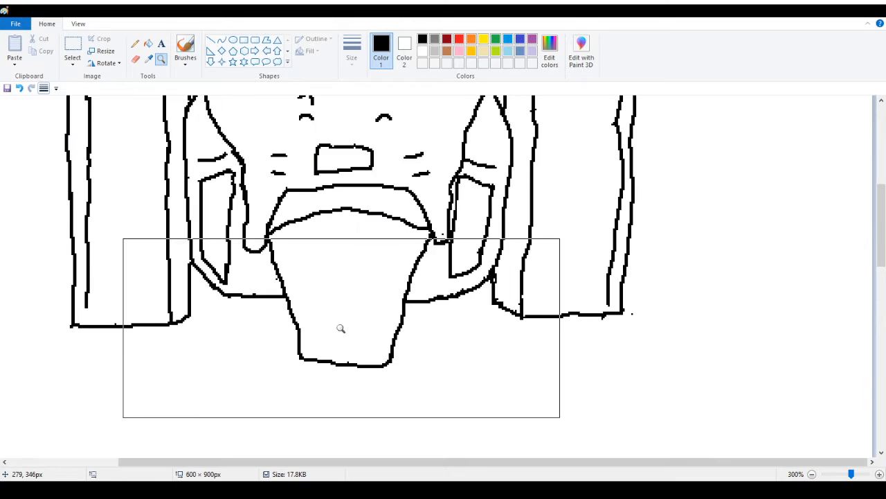
left_click(340, 330)
scroll(314, 236, "up", 2)
left_click(135, 59)
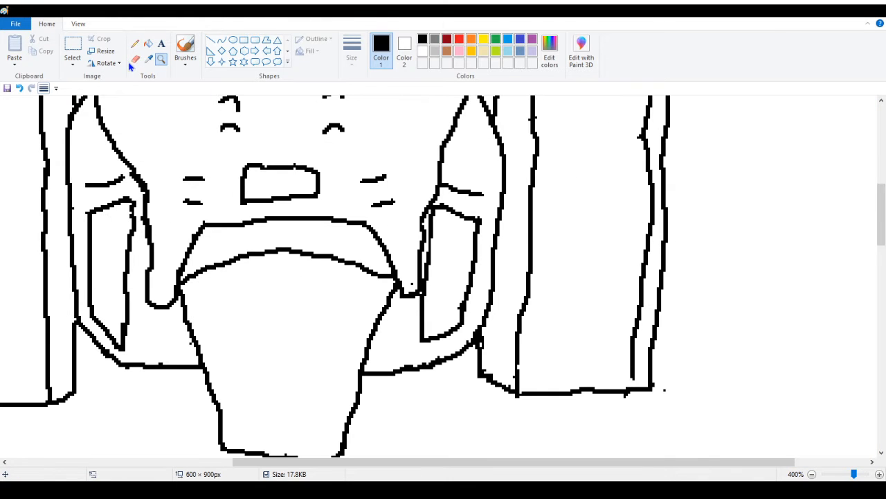
left_click(187, 283)
left_click_drag(372, 273, 388, 277)
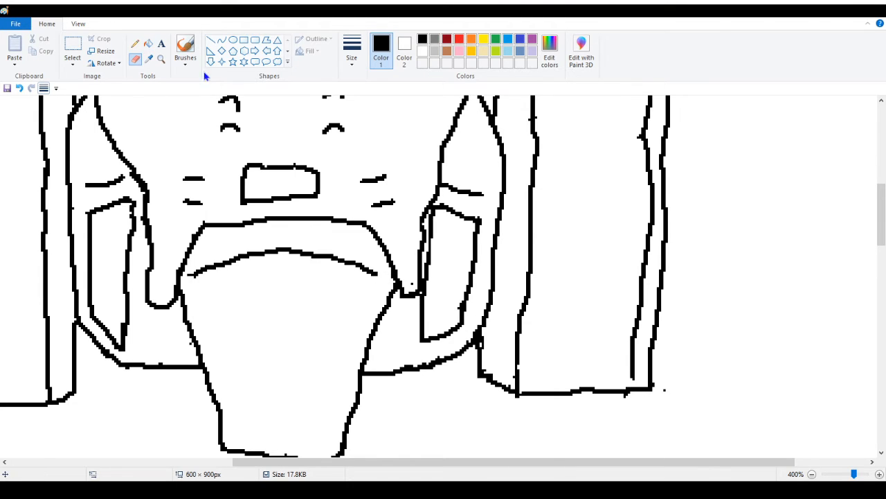
left_click(150, 45)
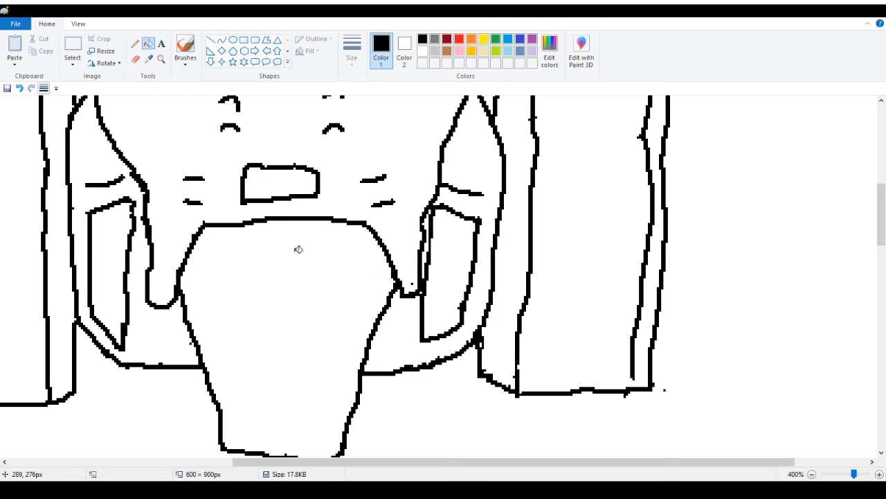
right_click(298, 252)
Draw the inner panel lines of the tapered lower body with the Pencil: slanted upper sides, a wavy crossing line and two converging lower lines
left_click(135, 43)
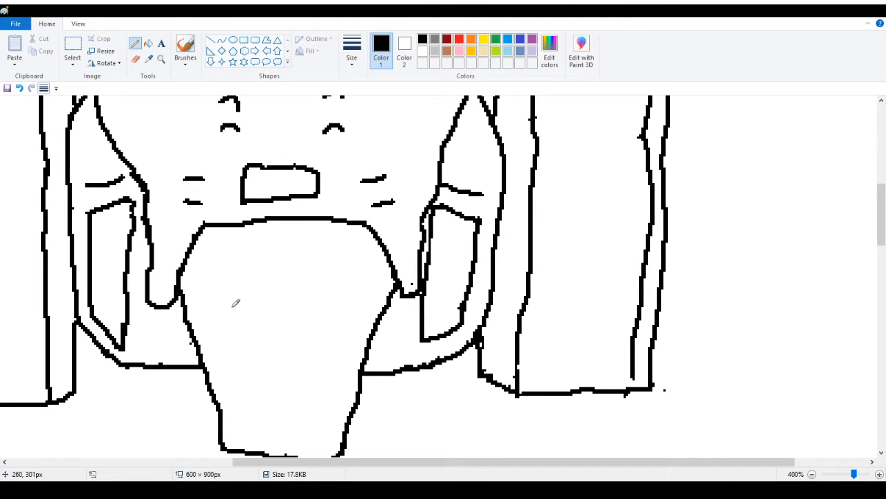
mouse_move(231, 235)
left_mouse_down()
mouse_move(207, 300)
mouse_move(247, 309)
mouse_move(346, 305)
left_mouse_up()
left_click_drag(326, 235, 355, 310)
left_click_drag(208, 315, 243, 377)
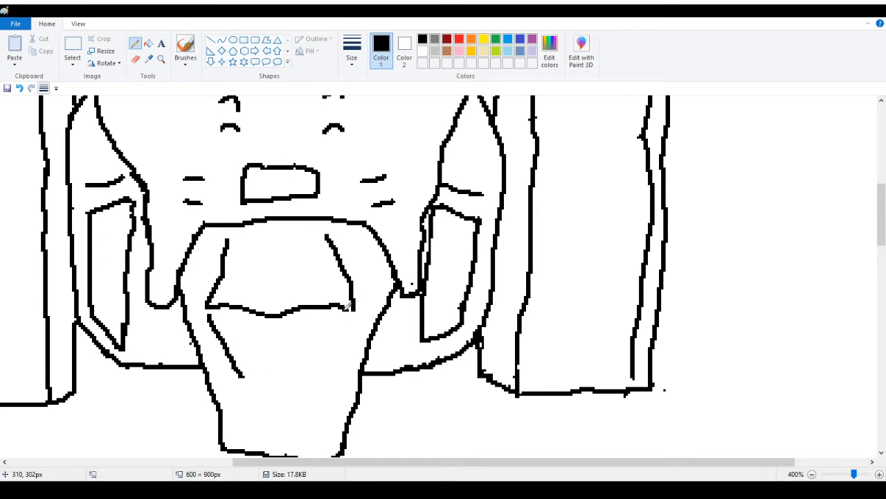
left_click_drag(350, 306, 318, 392)
scroll(236, 348, "down", 2)
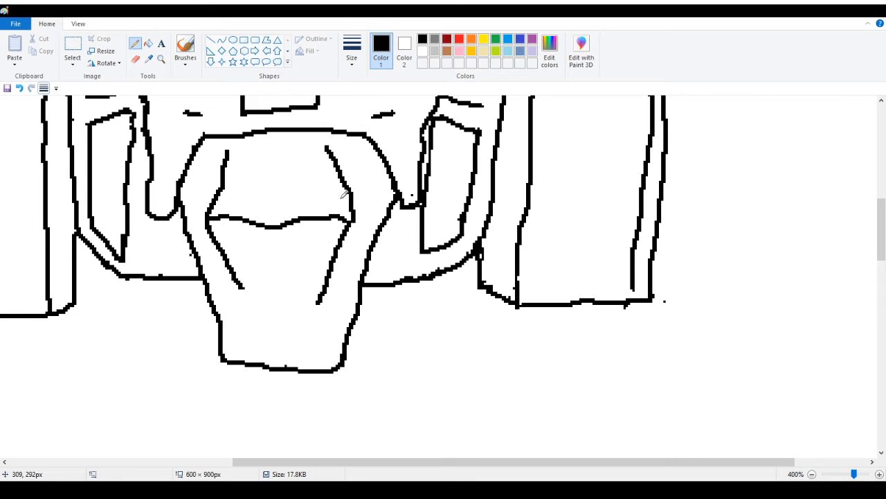
Zoom out to 50% and widen the canvas to 800 × 900 px
left_click(161, 59)
right_click(206, 176)
right_click(206, 175)
right_click(182, 184)
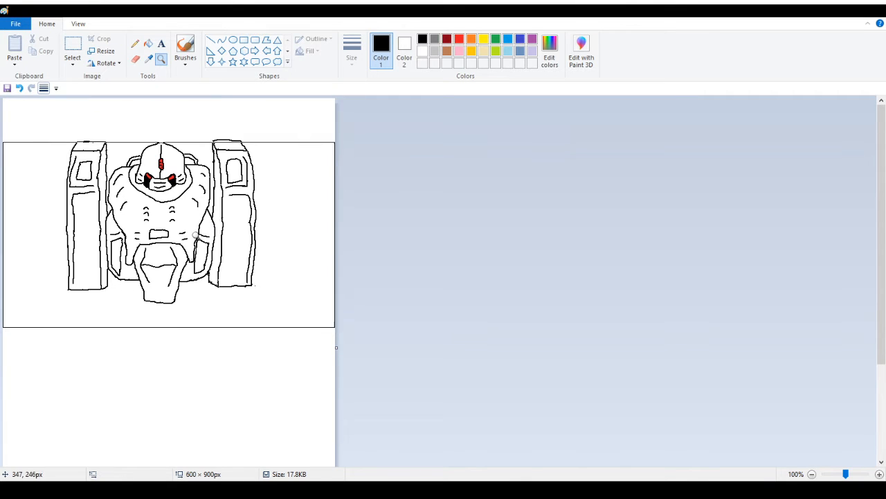
right_click(143, 153)
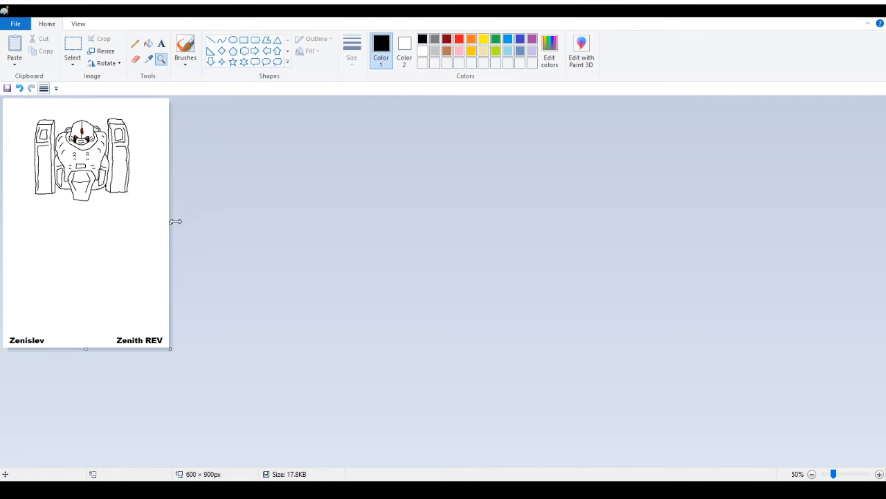
left_click_drag(170, 223, 196, 226)
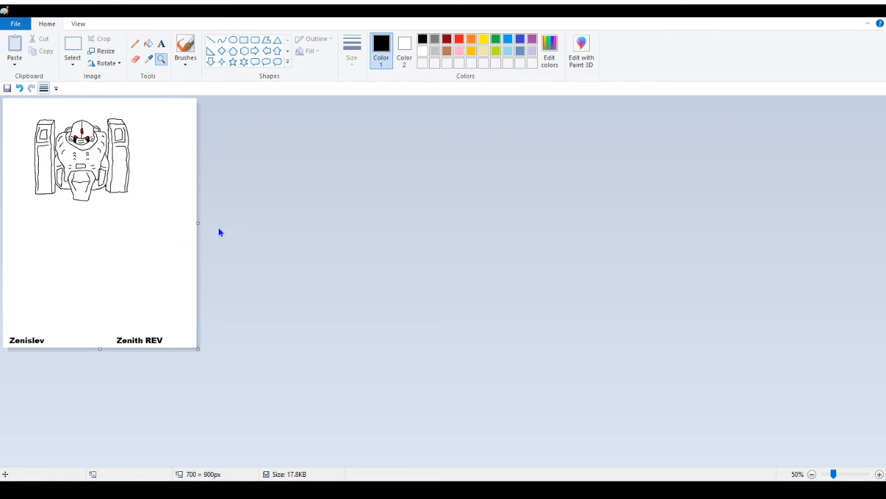
left_click_drag(197, 221, 224, 230)
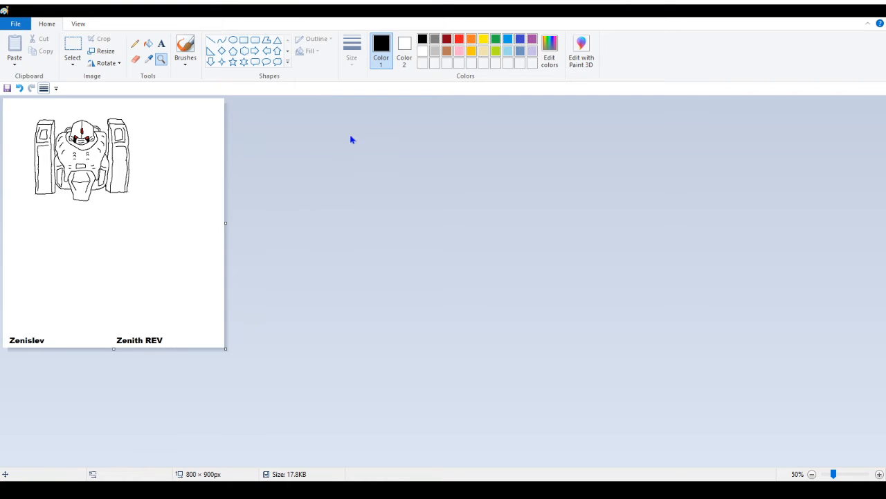
Select the whole figure and move it to the horizontal middle of the widened canvas
left_click(68, 43)
mouse_move(14, 103)
left_mouse_down()
mouse_move(136, 207)
mouse_move(156, 210)
left_mouse_up()
left_click_drag(105, 188, 135, 194)
left_click(293, 164)
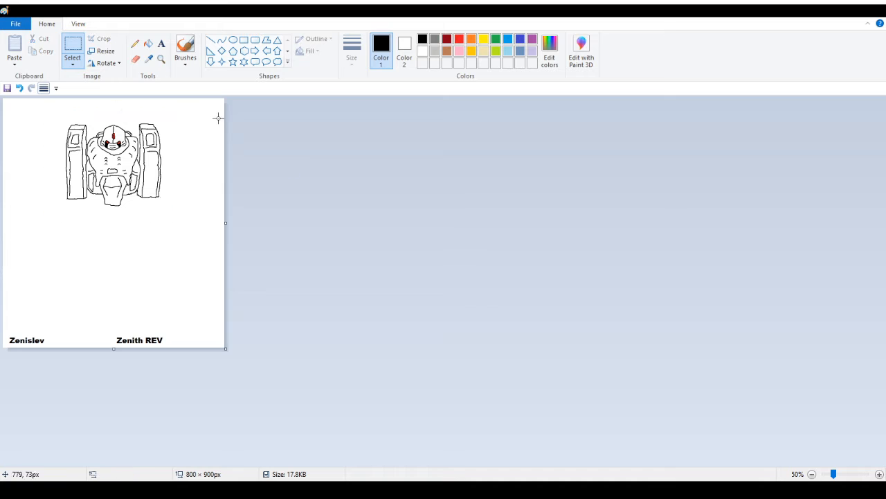
Draw a thick, nearly horizontal black line about 166 px long and place it in the empty canvas corner above the first block
left_click(162, 61)
left_click(174, 154)
left_click(185, 166)
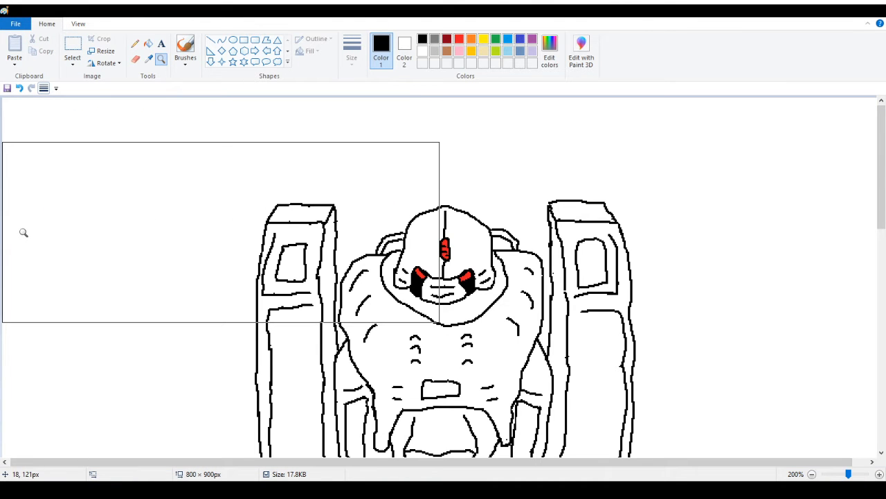
left_click(135, 43)
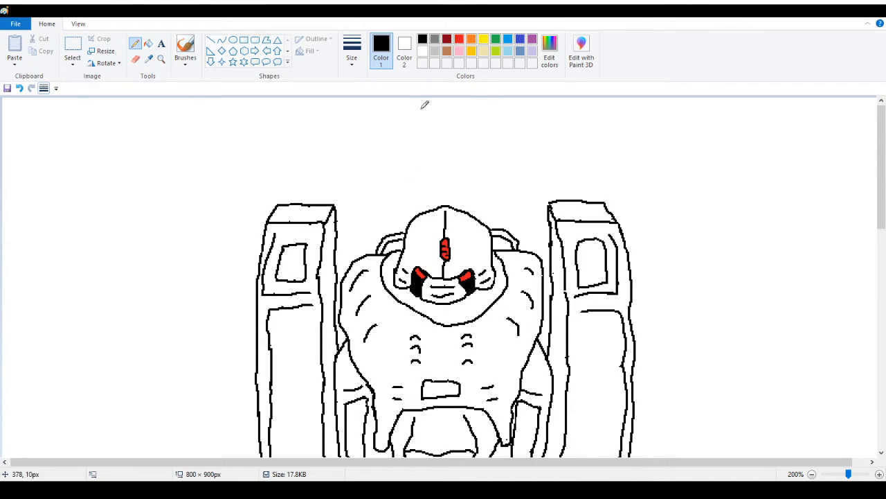
scroll(310, 364, "down", 3)
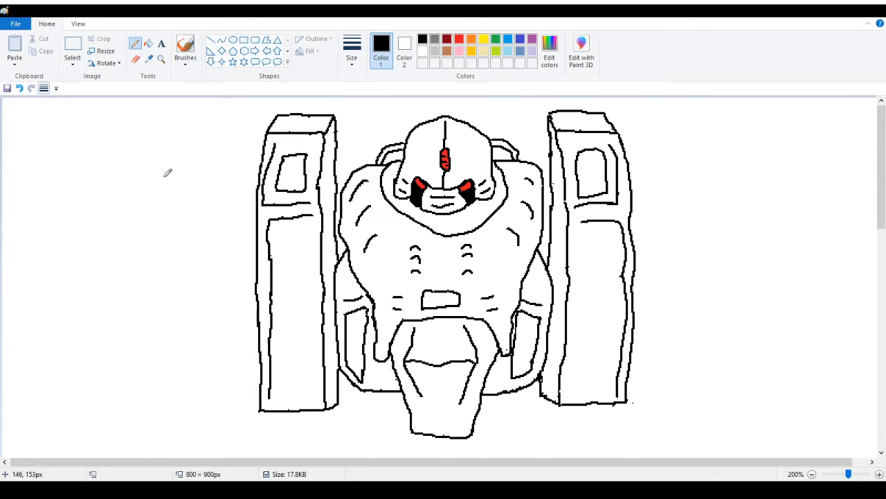
scroll(166, 177, "up", 3)
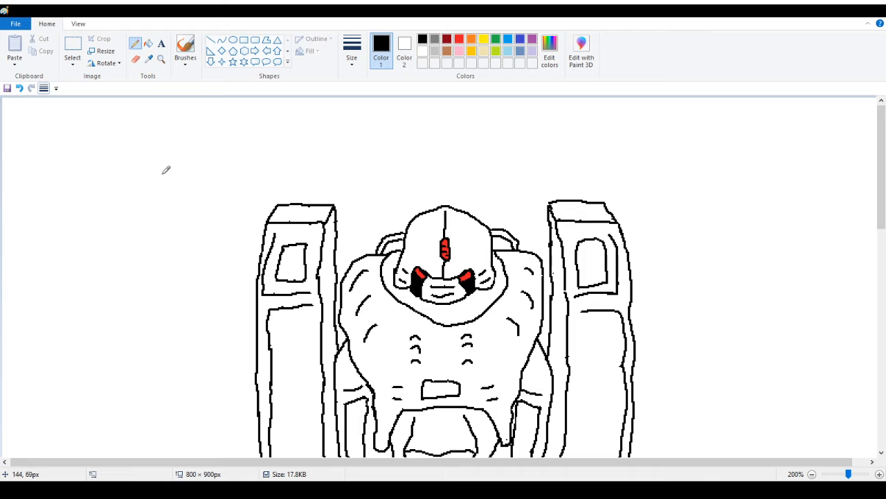
mouse_move(190, 465)
left_mouse_down()
mouse_move(132, 463)
mouse_move(178, 466)
mouse_move(260, 445)
mouse_move(91, 458)
mouse_move(61, 448)
left_mouse_up()
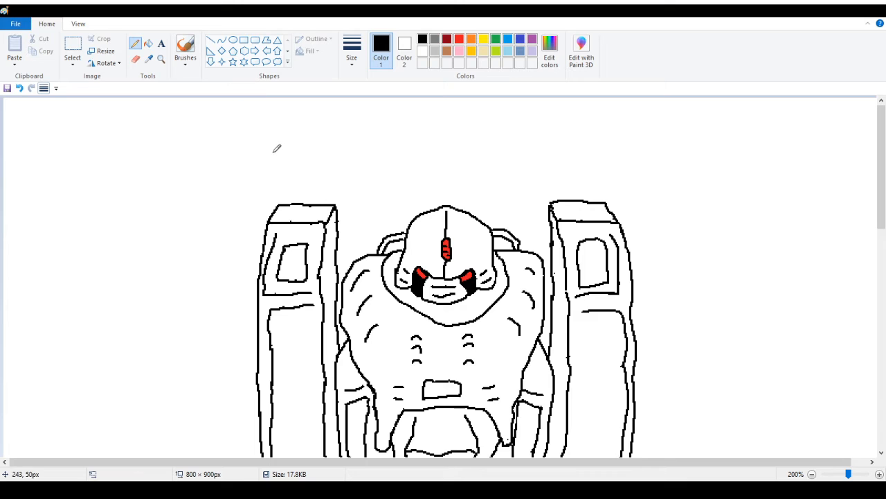
left_click(210, 40)
left_click_drag(258, 139, 444, 139)
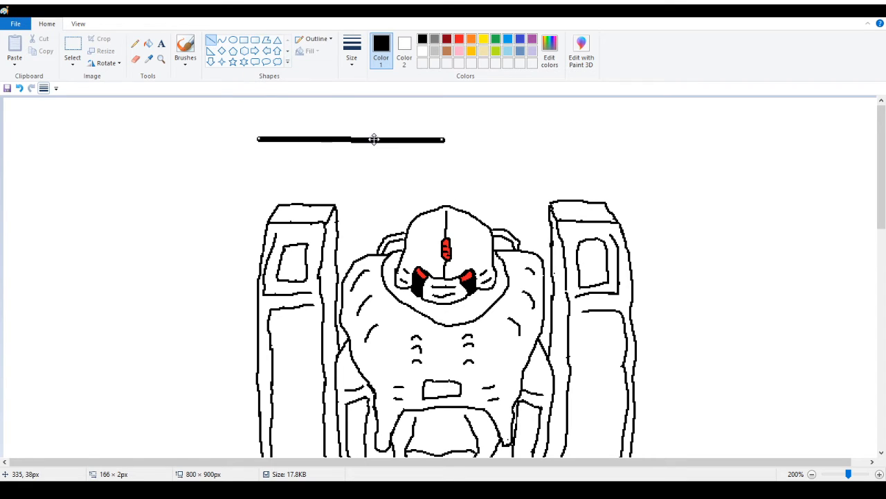
mouse_move(371, 140)
left_mouse_down()
mouse_move(132, 125)
mouse_move(149, 128)
left_mouse_up()
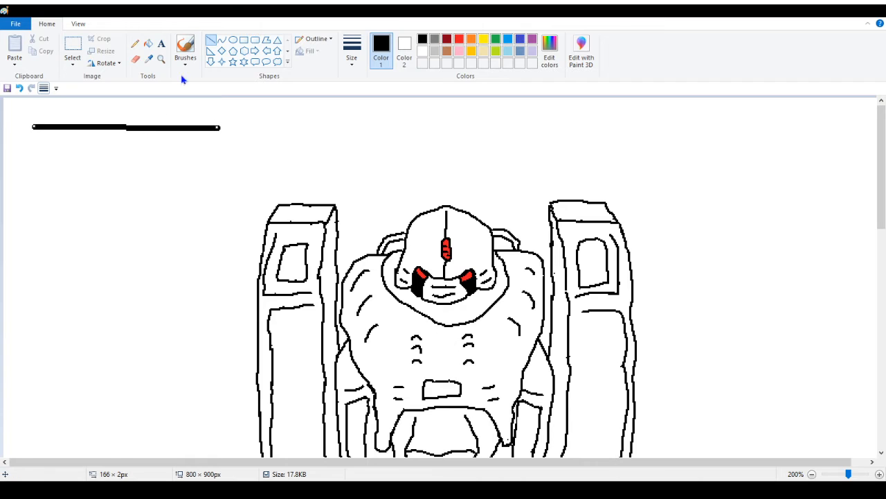
Sketch a short horizontal line with a small slanted stroke at its outer end on the first block's top face
left_click(135, 43)
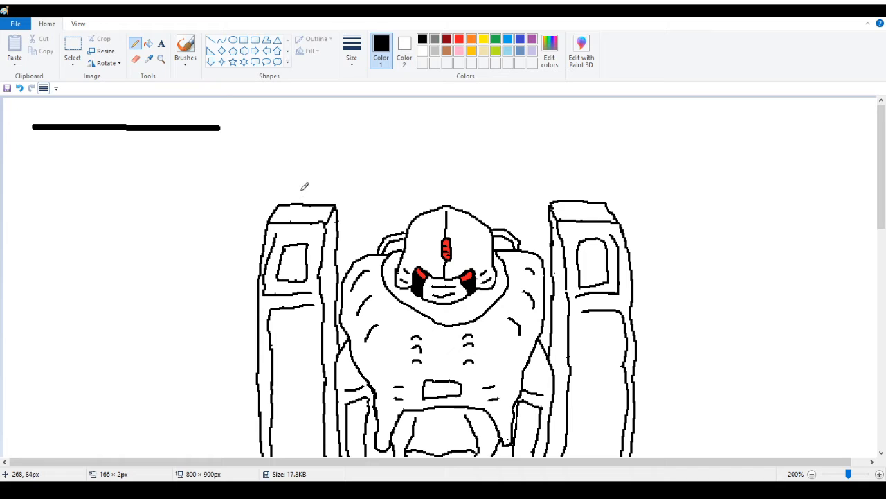
left_click_drag(284, 217, 318, 216)
left_click_drag(284, 210, 281, 219)
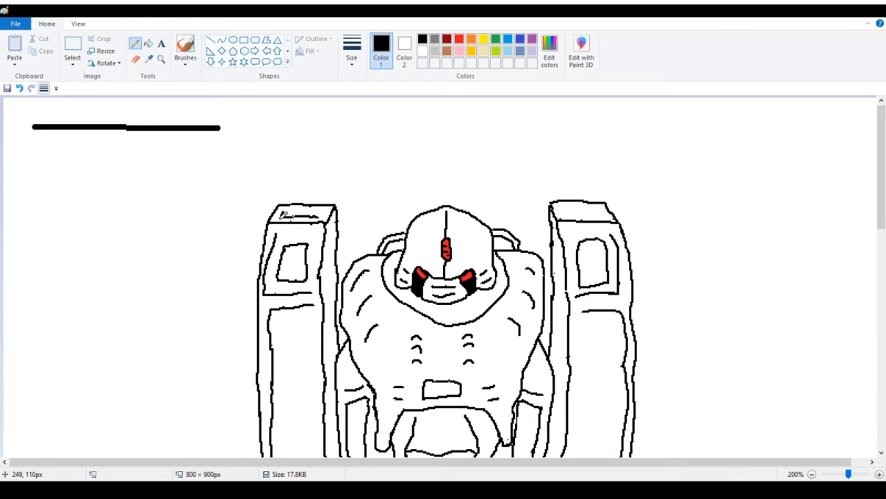
Zoom in to 300% on the top of the second block
left_click_drag(296, 462, 373, 465)
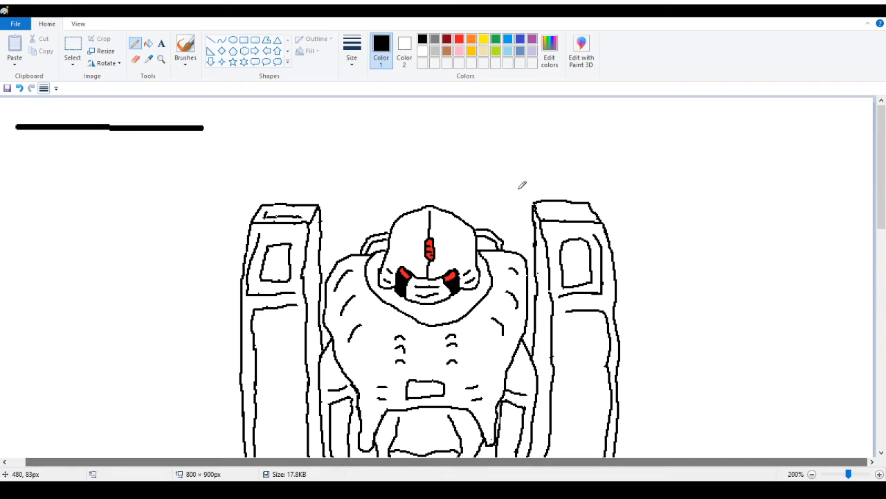
scroll(590, 182, "down", 3)
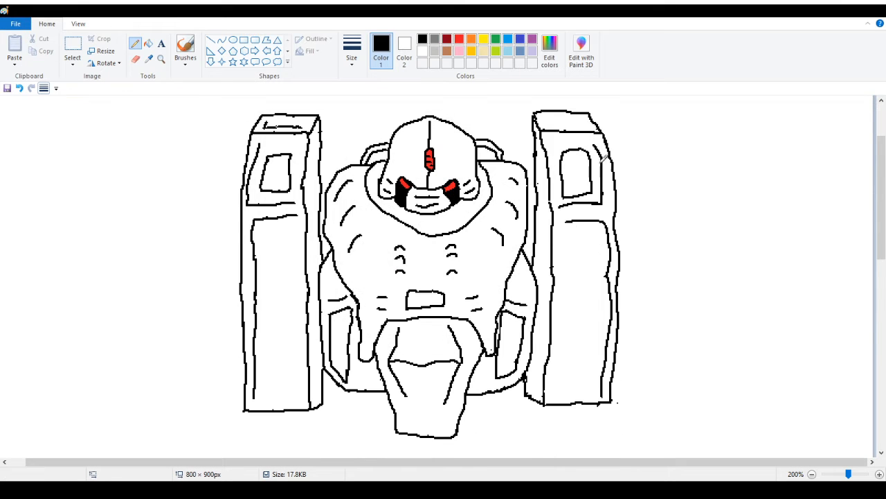
scroll(602, 153, "up", 3)
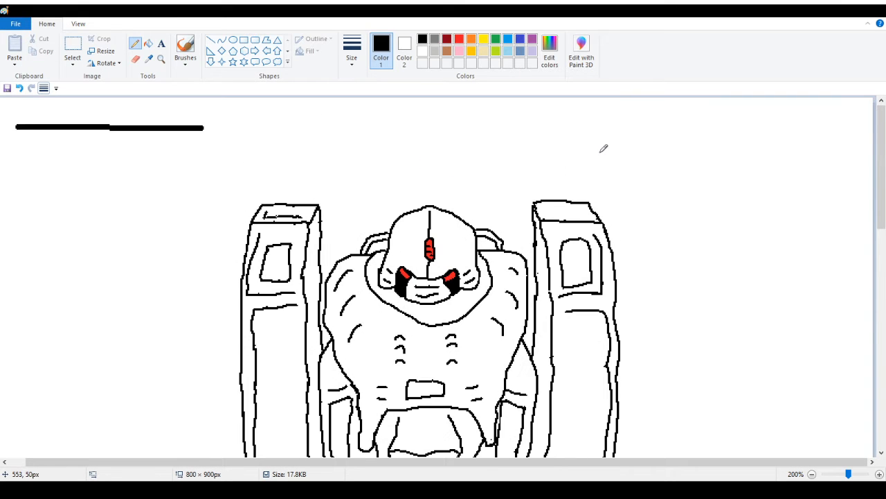
left_click(161, 59)
left_click(589, 203)
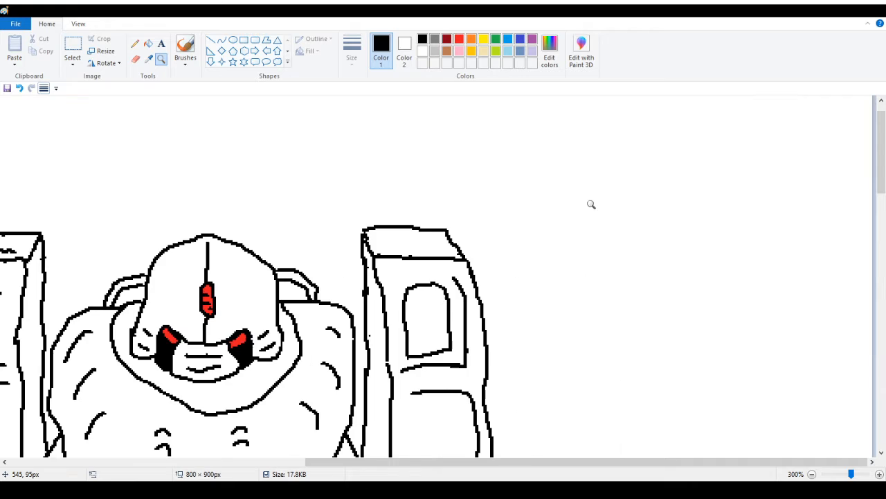
Pencil short black inset lines along the top faces of the right and left block-shaped columns beside the robot's head
left_click(135, 44)
left_click_drag(439, 236, 448, 250)
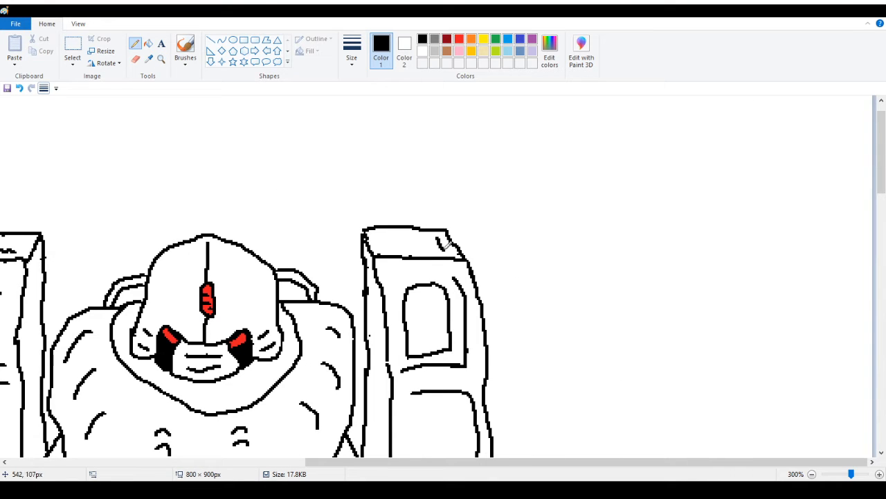
left_click_drag(386, 247, 444, 247)
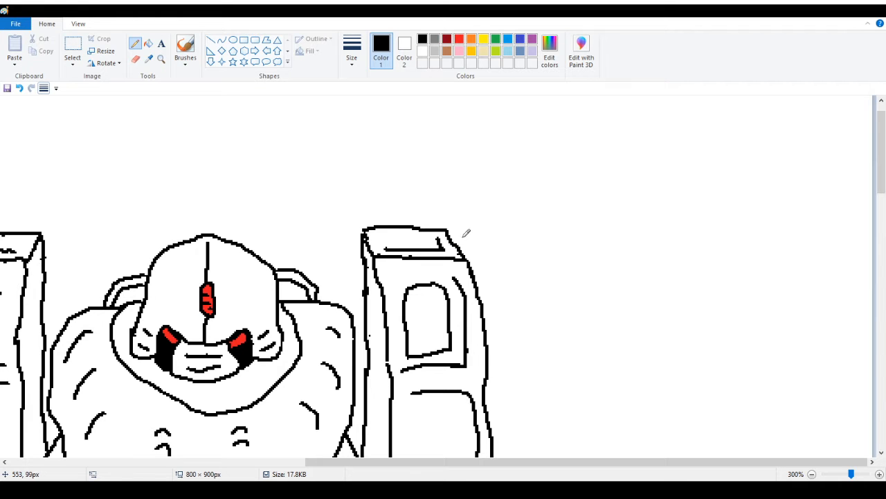
left_click_drag(448, 462, 214, 463)
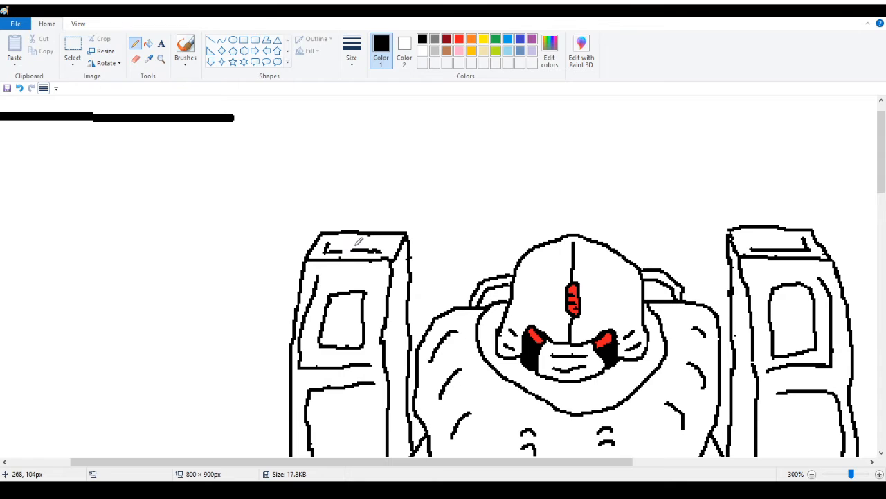
mouse_move(379, 250)
left_mouse_down()
mouse_move(341, 254)
mouse_move(380, 248)
left_mouse_up()
At 200% zoom, draw a nearly horizontal pencil line left of the left column as the shoulder plate's top edge
left_click_drag(302, 463, 240, 462)
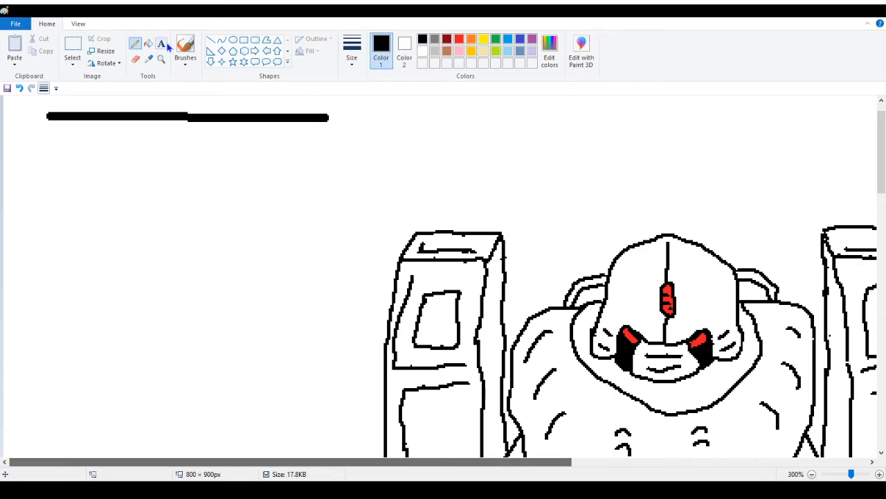
left_click(161, 59)
right_click(134, 119)
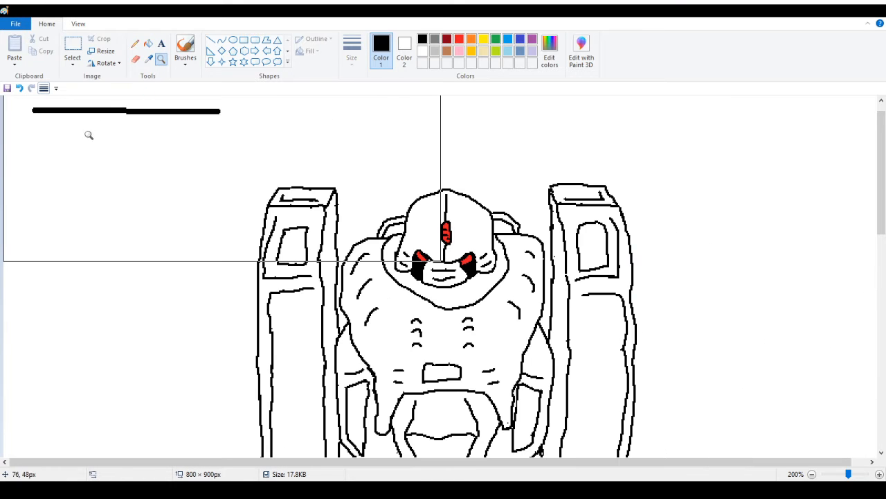
left_click(135, 46)
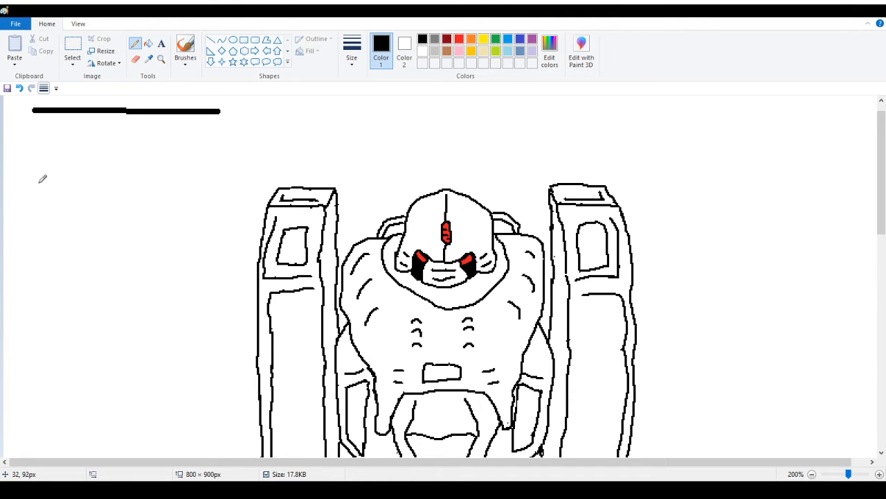
left_click_drag(36, 182, 255, 192)
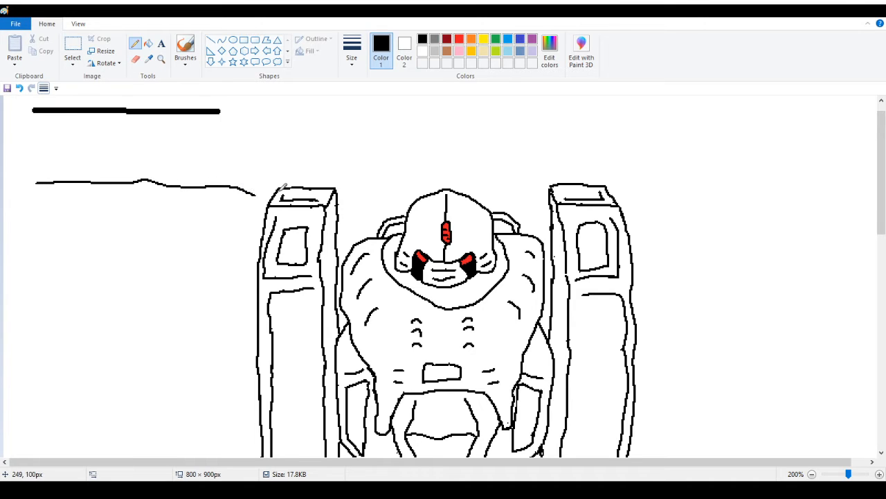
Select the thick black bar above the shoulder line and move it slightly to the right
left_click(73, 46)
left_click_drag(27, 102, 257, 128)
left_click_drag(178, 123, 198, 123)
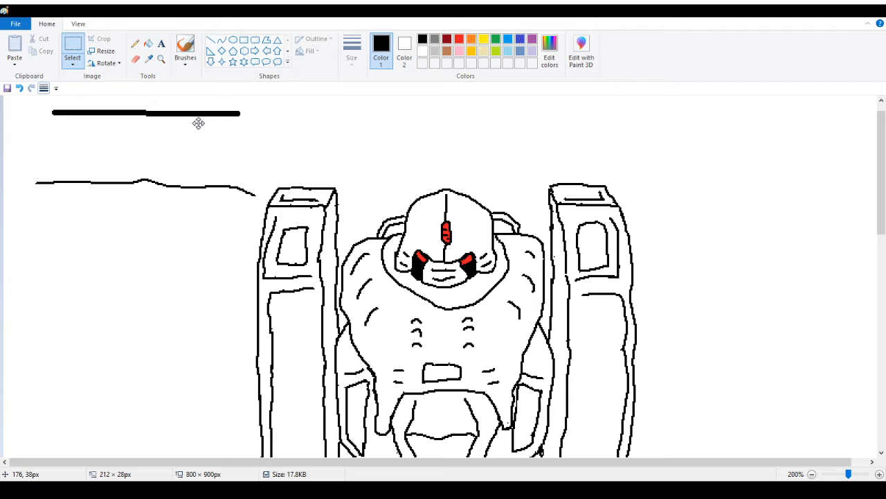
left_click_drag(198, 122, 198, 122)
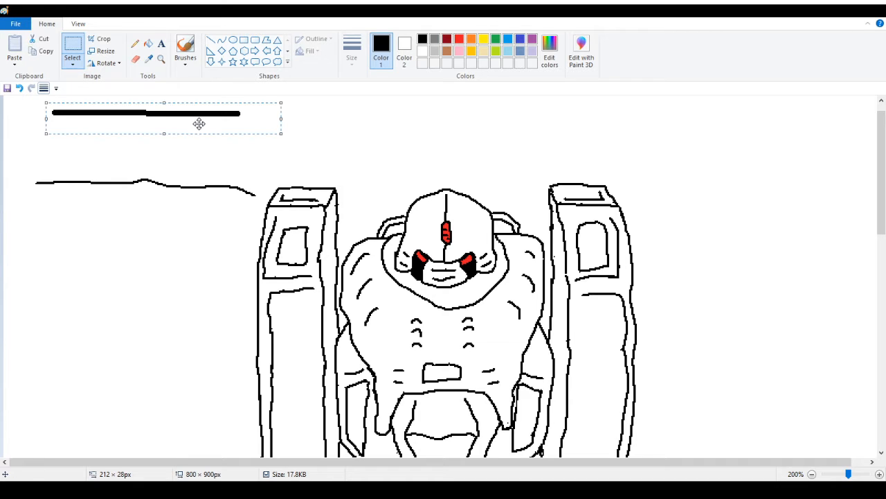
Trim both ends of the shoulder line with the eraser and pencil the rest of the large five-sided plate outline
left_click(136, 59)
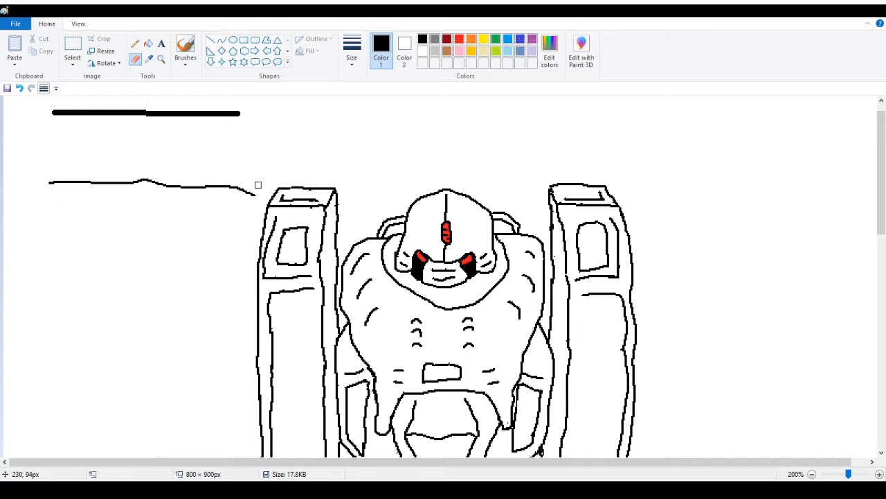
mouse_move(259, 196)
left_mouse_down()
mouse_move(249, 197)
mouse_move(259, 185)
left_mouse_up()
left_click(135, 43)
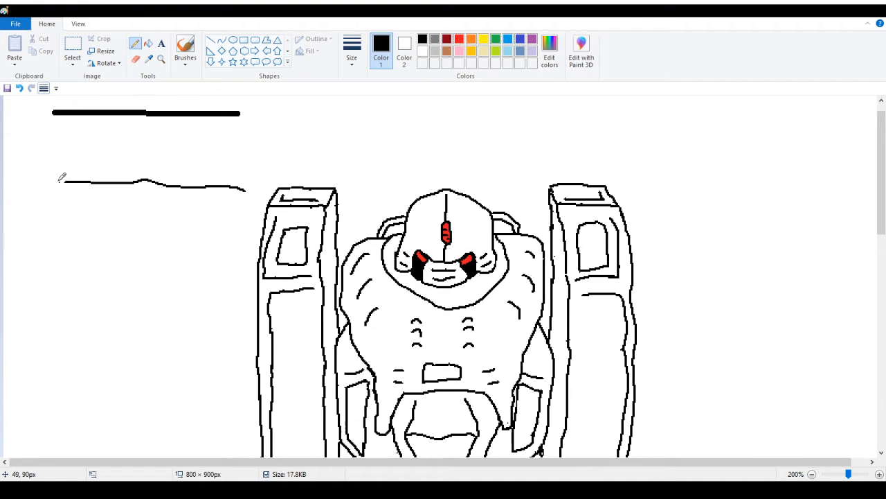
mouse_move(63, 182)
left_mouse_down()
mouse_move(38, 259)
mouse_move(82, 298)
mouse_move(175, 338)
mouse_move(244, 305)
left_mouse_up()
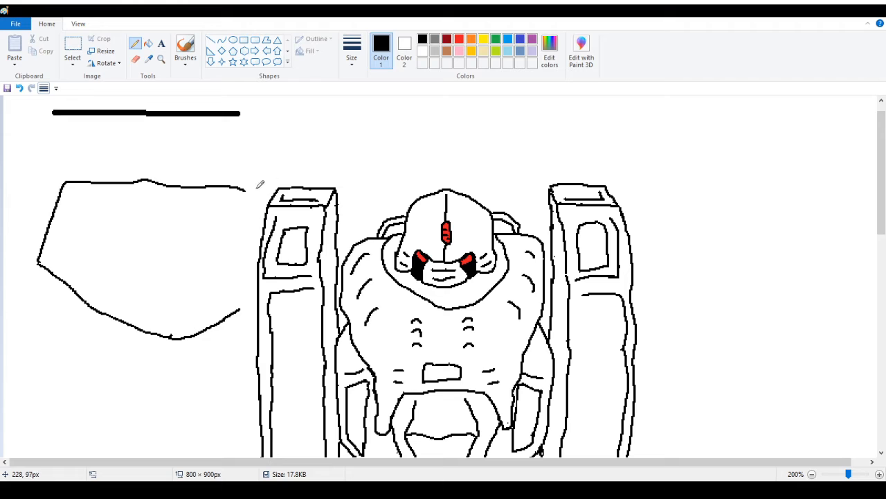
left_click_drag(248, 187, 245, 302)
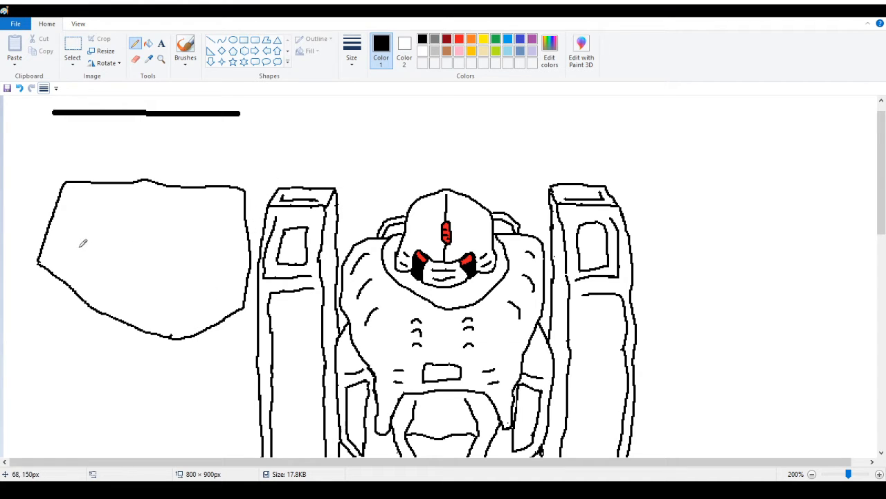
Draw an inset outline inside the shoulder plate and add three small marks in its upper-left corner
mouse_move(63, 249)
left_mouse_down()
mouse_move(84, 204)
mouse_move(181, 196)
mouse_move(225, 208)
mouse_move(227, 291)
left_mouse_up()
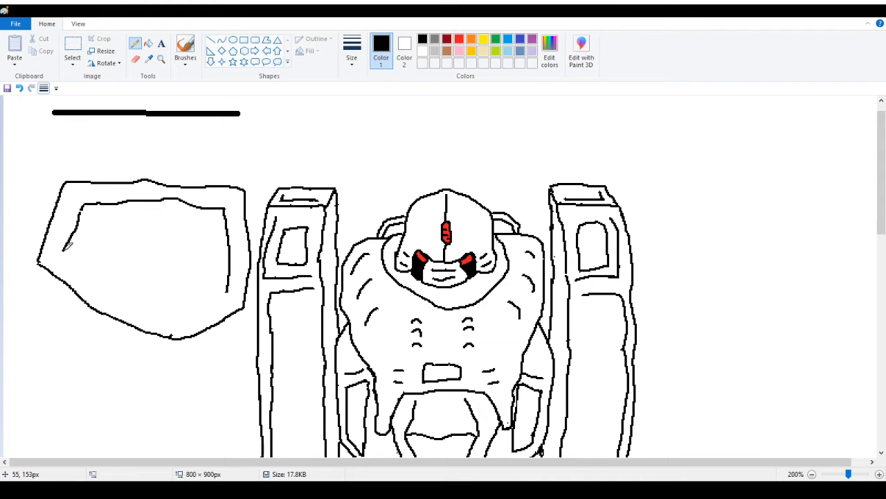
mouse_move(64, 247)
left_mouse_down()
mouse_move(142, 315)
mouse_move(182, 312)
mouse_move(227, 288)
left_mouse_up()
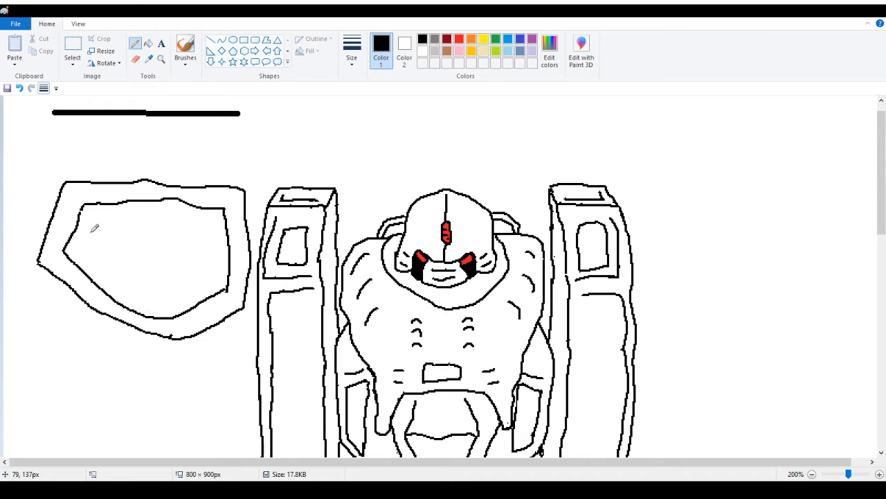
mouse_move(104, 212)
left_mouse_down()
mouse_move(93, 220)
mouse_move(105, 211)
left_mouse_up()
left_click(19, 88)
mouse_move(100, 216)
left_mouse_down()
mouse_move(86, 230)
mouse_move(106, 229)
left_mouse_up()
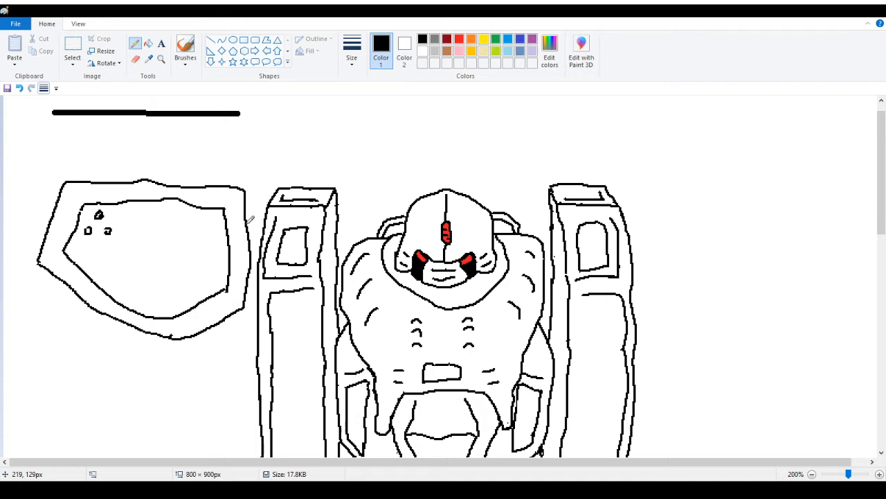
Draw the connecting lines between the shoulder plate and the left column, including the sloping piece under the plate
mouse_move(250, 220)
left_mouse_down()
mouse_move(262, 216)
mouse_move(247, 253)
left_mouse_up()
left_click_drag(245, 303, 261, 304)
left_click_drag(252, 191, 267, 216)
mouse_move(204, 330)
left_mouse_down()
mouse_move(226, 332)
mouse_move(260, 307)
left_mouse_up()
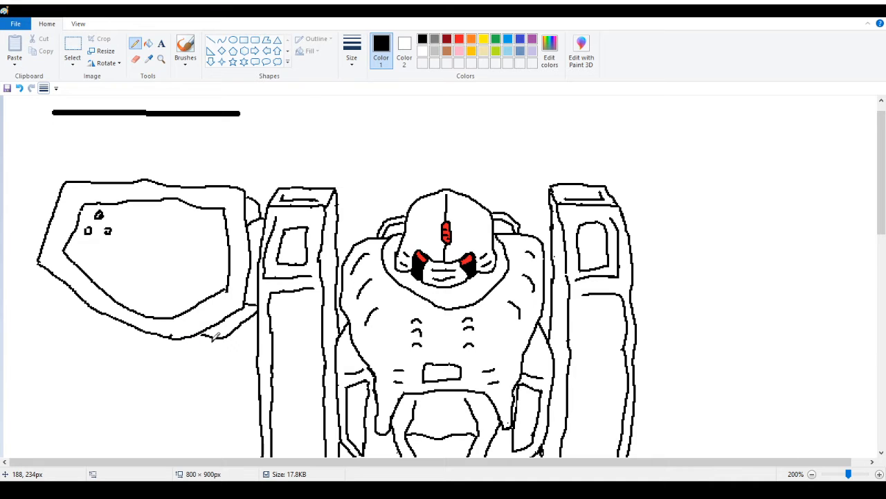
Draw the tapered upper arm below the shoulder plate, with a matching V-shaped contour inside it
scroll(214, 335, "down", 3)
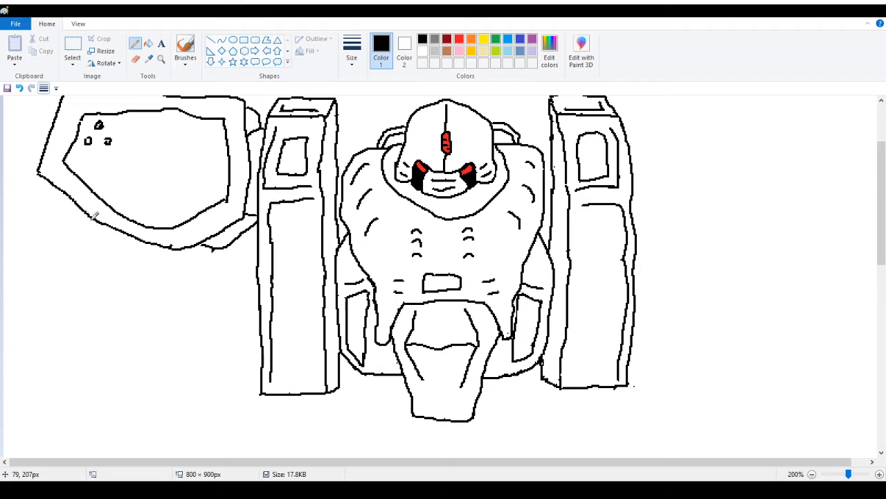
mouse_move(89, 216)
left_mouse_down()
mouse_move(81, 260)
mouse_move(136, 316)
left_mouse_up()
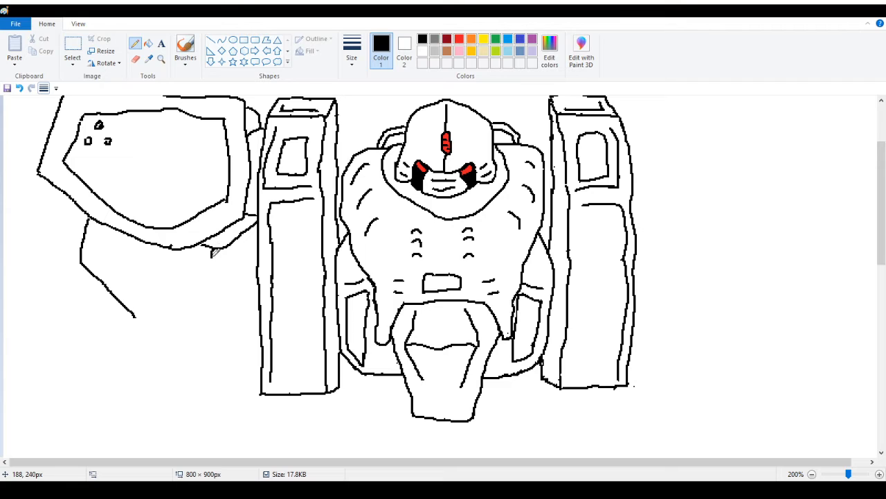
left_click_drag(211, 256, 177, 296)
left_click_drag(158, 317, 130, 317)
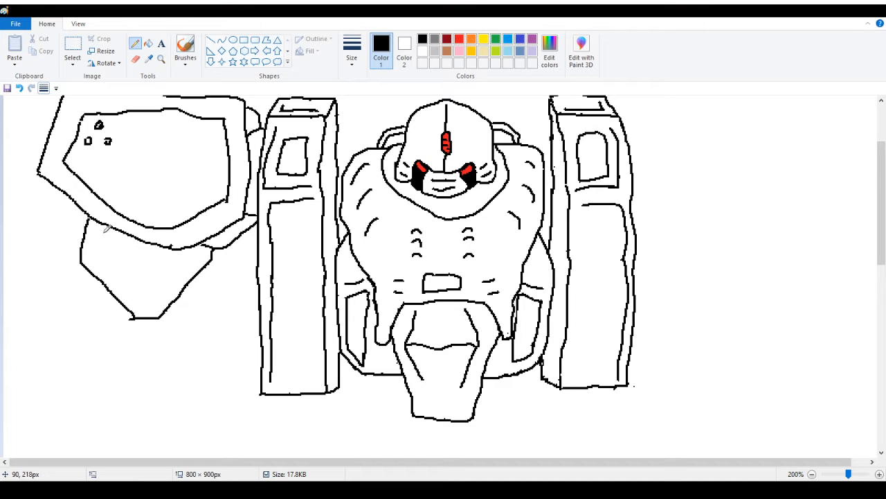
left_click_drag(102, 233, 136, 293)
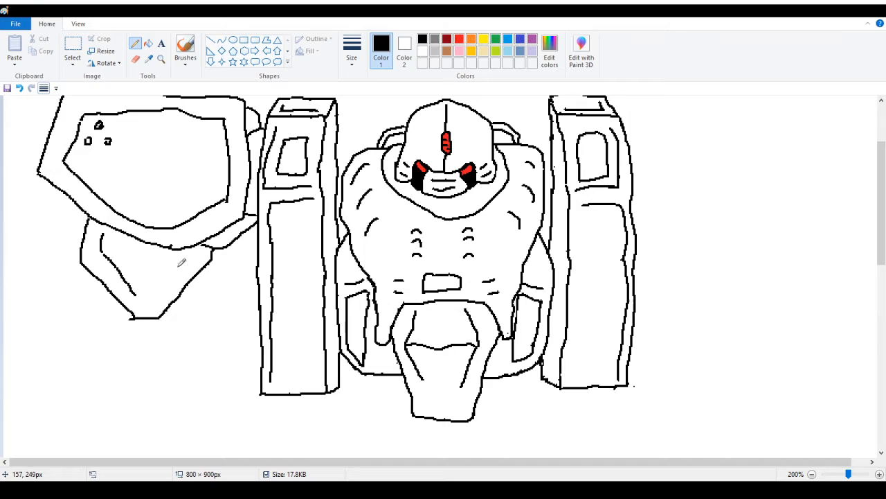
left_click_drag(180, 255, 144, 294)
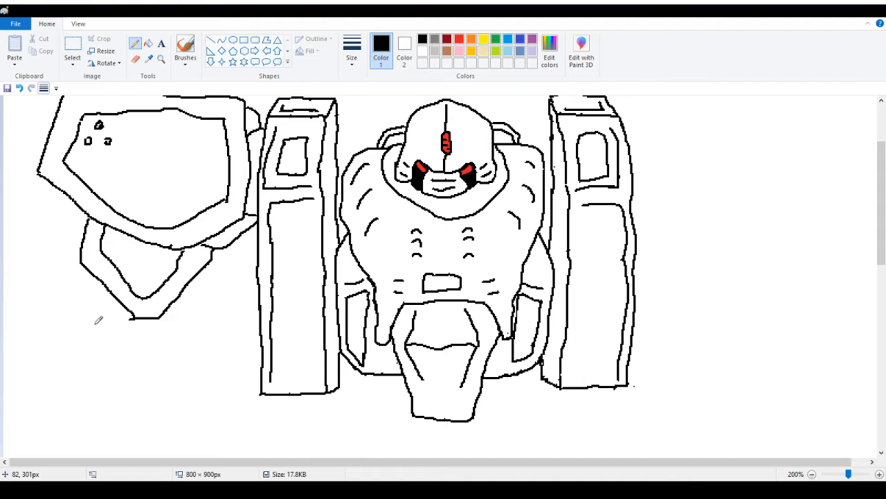
Draw the narrow elbow joint below the tip of the upper arm, with a small side strip
scroll(98, 320, "down", 3)
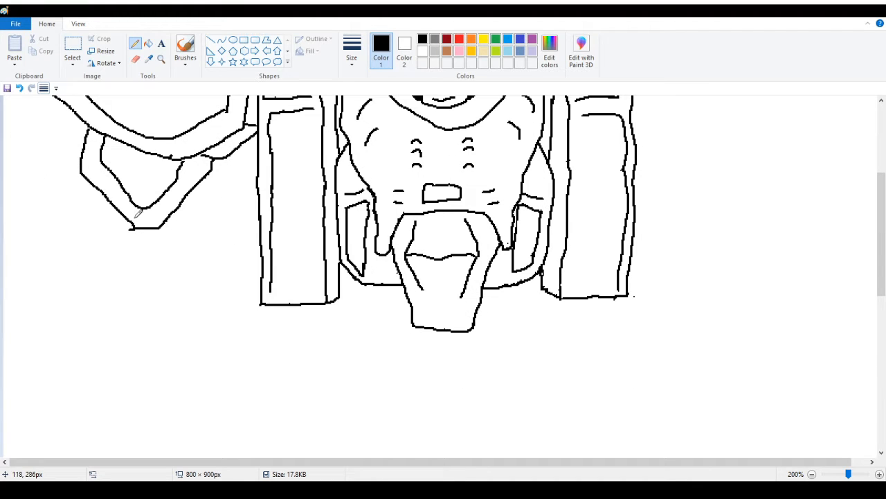
left_click_drag(130, 223, 124, 247)
mouse_move(164, 226)
left_mouse_down()
mouse_move(158, 253)
mouse_move(129, 265)
left_mouse_up()
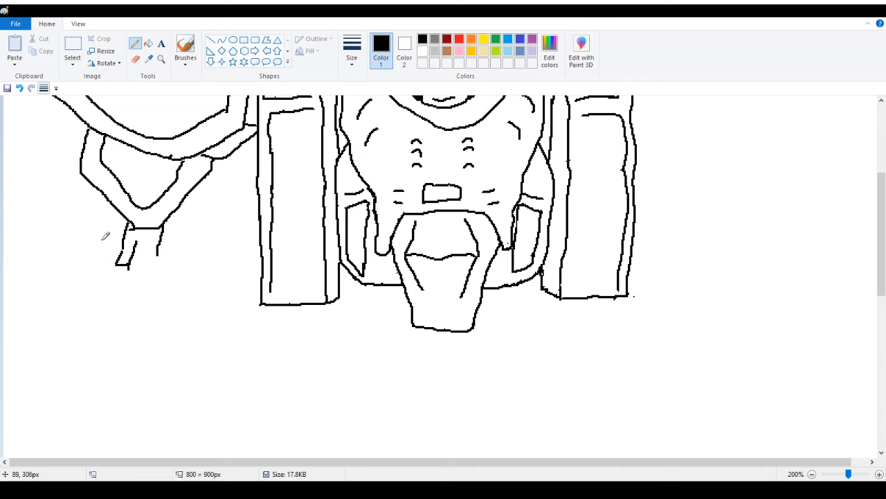
Draw the forearm's long outer edge below and left of the elbow joint, plus its short top edge
scroll(54, 228, "down", 3)
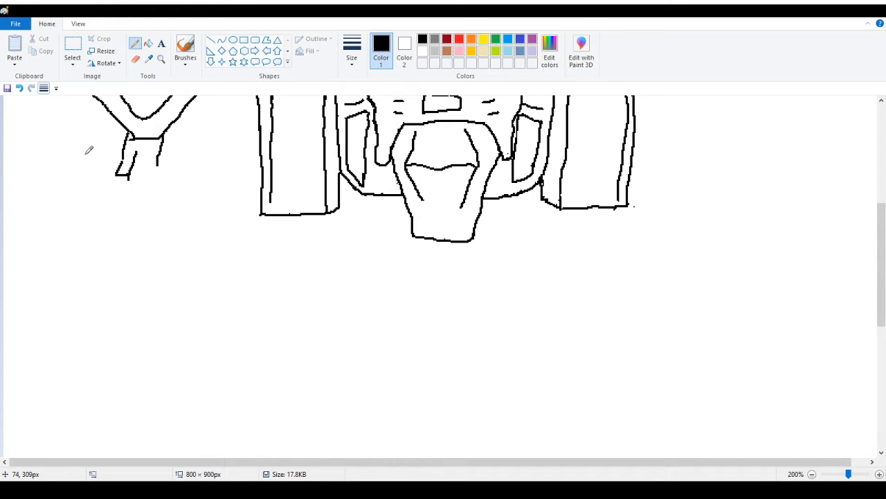
mouse_move(84, 164)
left_mouse_down()
mouse_move(61, 194)
mouse_move(52, 239)
mouse_move(72, 409)
left_mouse_up()
left_click_drag(85, 164, 100, 165)
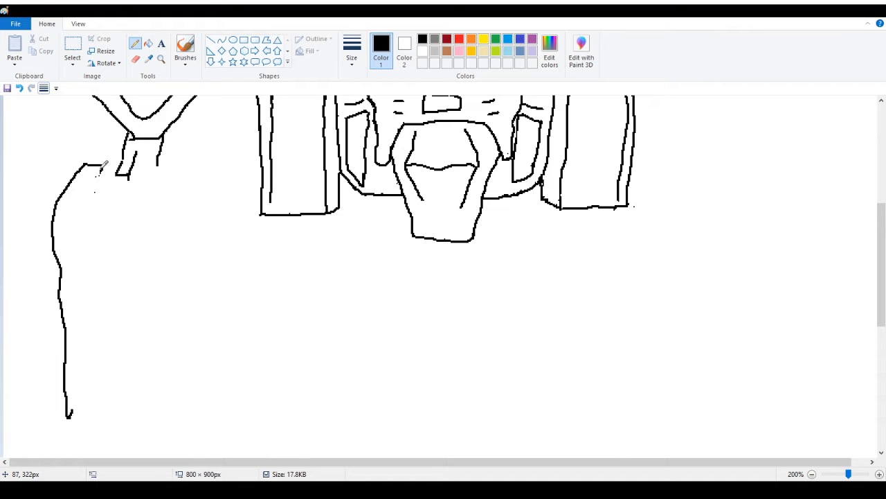
Draw the forearm's inner edge down from its peak and a flat edge running right beneath the elbow, undoing unwanted strokes
left_click_drag(102, 166, 119, 197)
left_click(20, 89)
left_click(20, 89)
mouse_move(103, 173)
left_mouse_down()
mouse_move(114, 210)
mouse_move(190, 207)
left_mouse_up()
left_click(19, 89)
mouse_move(113, 208)
left_mouse_down()
mouse_move(157, 229)
mouse_move(181, 227)
left_mouse_up()
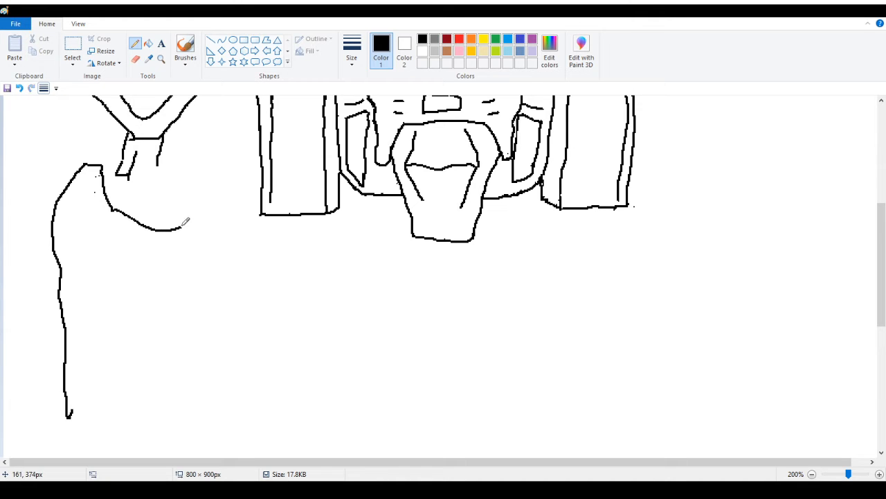
left_click(20, 88)
left_click_drag(114, 212, 187, 215)
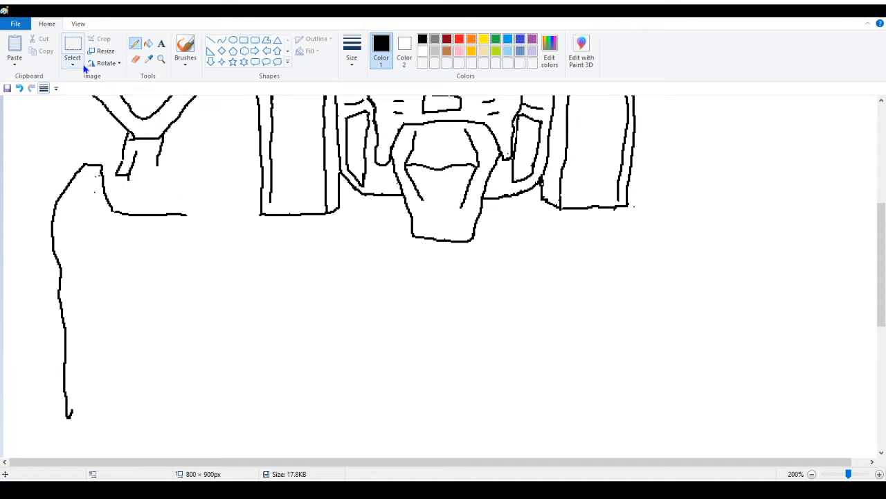
Select the forearm outline with a free-form selection and move it up to the elbow joint
left_click(97, 106)
mouse_move(202, 191)
left_mouse_down()
mouse_move(137, 201)
mouse_move(97, 147)
mouse_move(64, 156)
mouse_move(2, 252)
mouse_move(11, 400)
mouse_move(50, 435)
mouse_move(152, 435)
mouse_move(205, 332)
mouse_move(223, 255)
mouse_move(219, 207)
mouse_move(198, 196)
left_mouse_up()
left_click_drag(127, 287, 119, 259)
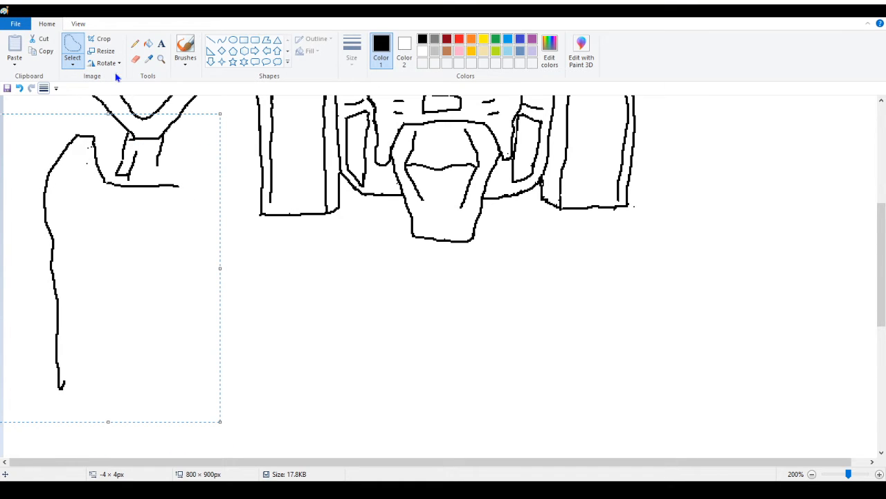
Pencil the elbow joint's sides down so they meet the forearm's flat top edge
left_click(134, 45)
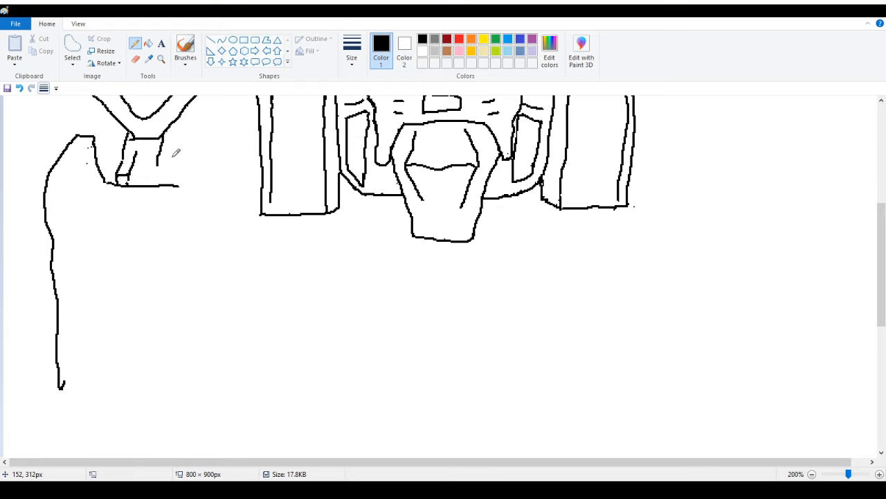
scroll(166, 184, "up", 2)
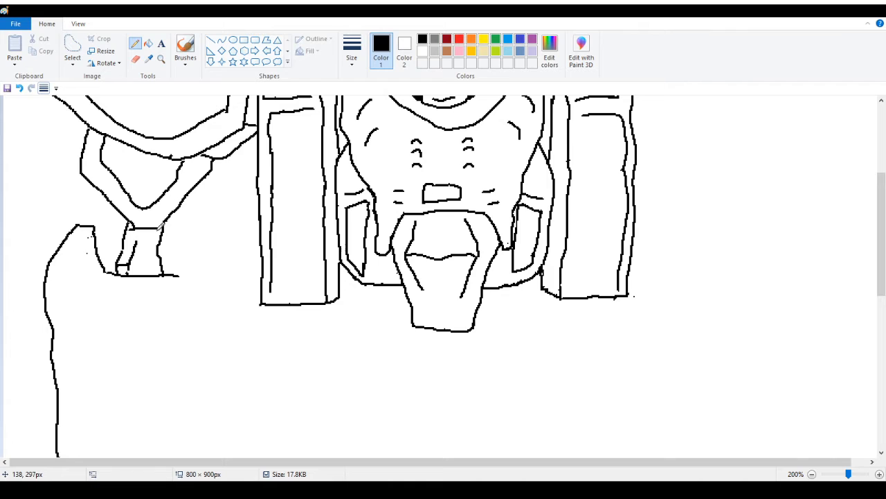
scroll(85, 257, "down", 2)
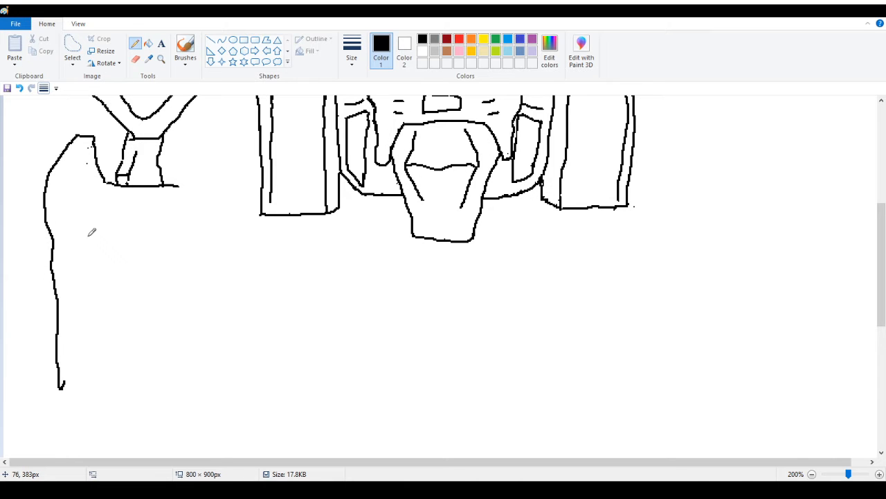
Draw the forearm projection's rounded end and sloping lower edge, replacing the first attempt, and add an inset panel inside
left_click_drag(104, 239, 183, 214)
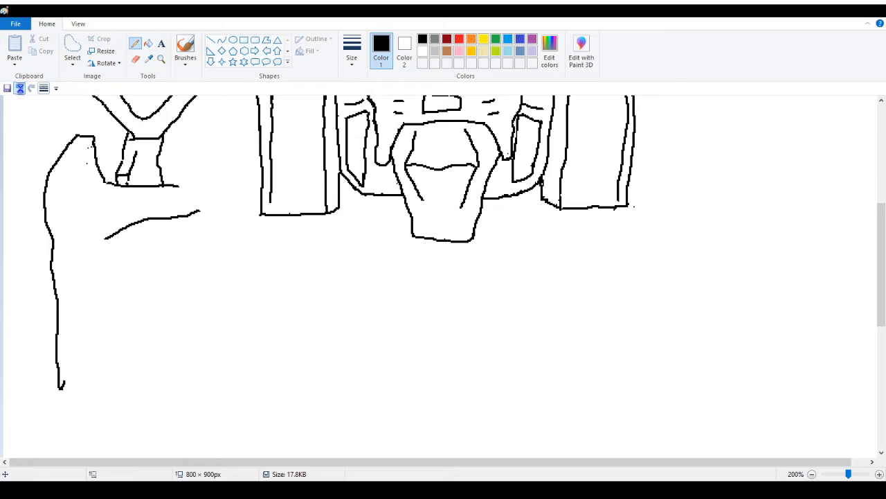
left_click(19, 88)
mouse_move(113, 242)
left_mouse_down()
mouse_move(192, 203)
mouse_move(194, 192)
mouse_move(191, 202)
left_mouse_up()
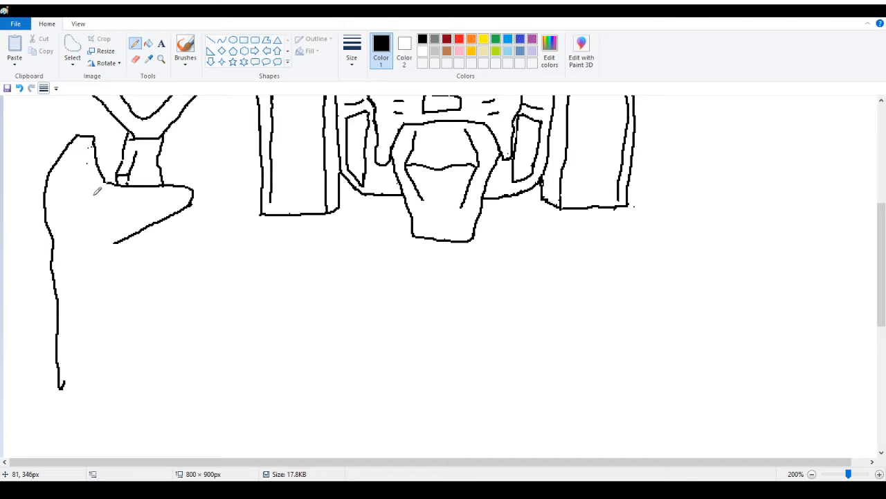
mouse_move(97, 193)
left_mouse_down()
mouse_move(174, 193)
mouse_move(172, 205)
mouse_move(82, 244)
mouse_move(105, 187)
left_mouse_up()
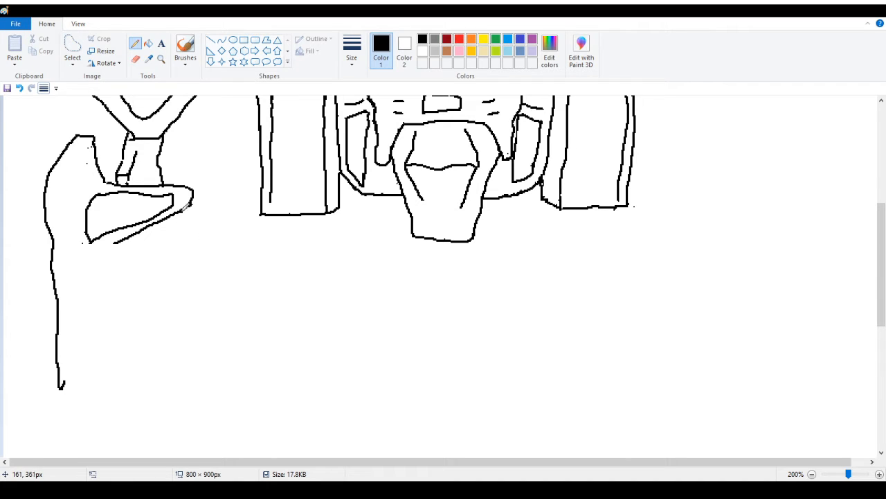
Pencil the lower forearm with a tapering inner edge, a long dividing line under the projection, and closing edges at the wrist
mouse_move(184, 202)
left_mouse_down()
mouse_move(180, 266)
mouse_move(128, 382)
left_mouse_up()
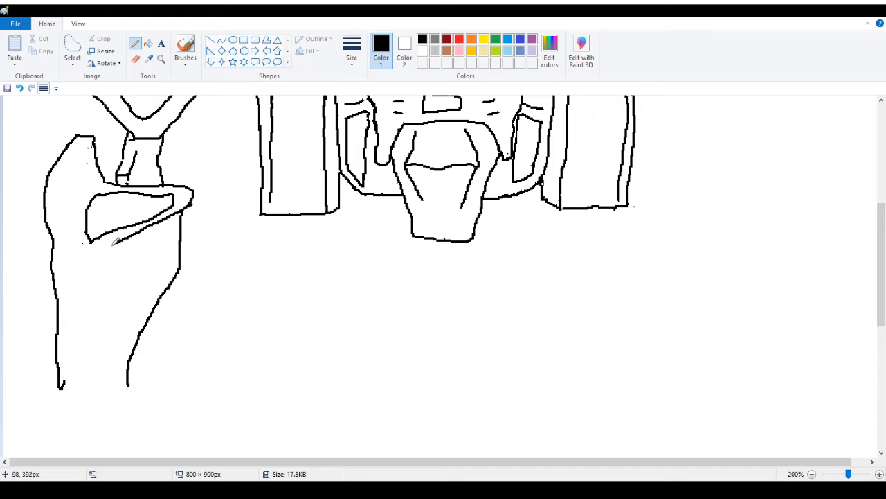
mouse_move(109, 244)
left_mouse_down()
mouse_move(96, 408)
mouse_move(61, 390)
left_mouse_up()
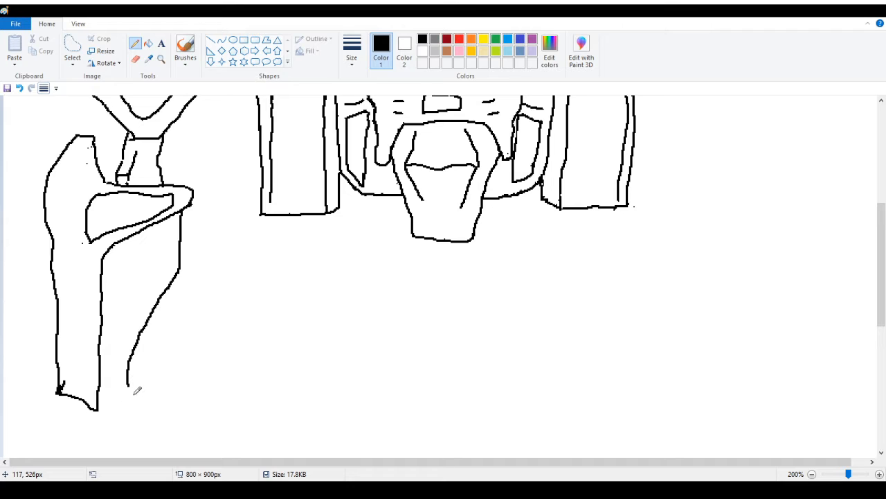
mouse_move(128, 375)
left_mouse_down()
mouse_move(126, 397)
mouse_move(107, 401)
mouse_move(118, 402)
left_mouse_up()
scroll(90, 440, "down", 3)
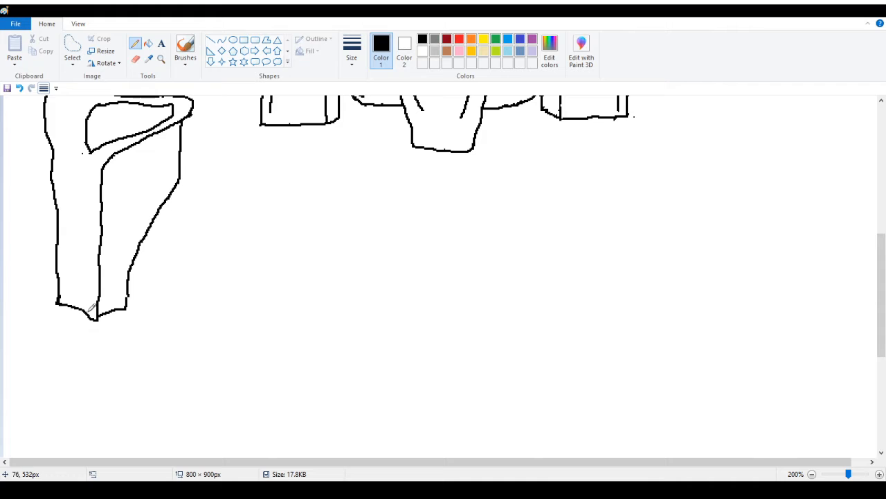
Replace the slanted bottom edge of the forearm's outer panel with a lower, nearly flat one
mouse_move(67, 301)
left_mouse_down()
mouse_move(89, 310)
mouse_move(68, 302)
left_mouse_up()
scroll(74, 308, "up", 3)
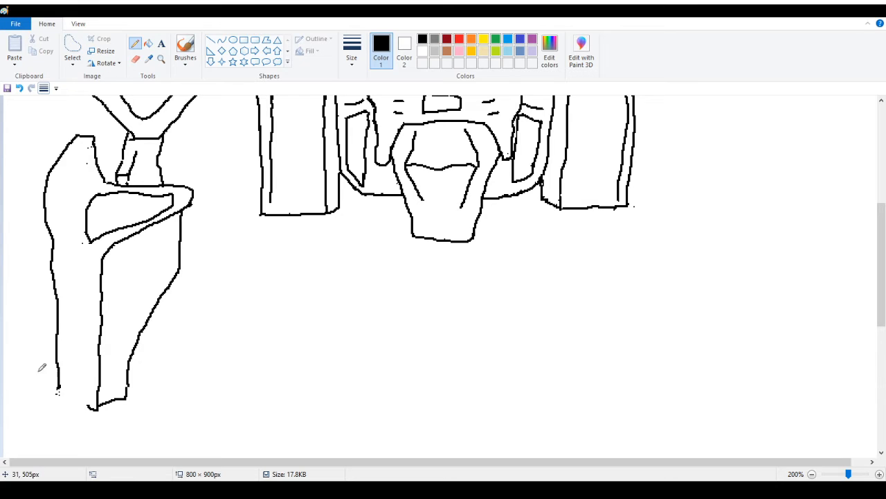
mouse_move(60, 385)
left_mouse_down()
mouse_move(58, 407)
mouse_move(89, 407)
left_mouse_up()
scroll(34, 362, "up", 3)
scroll(52, 349, "up", 5)
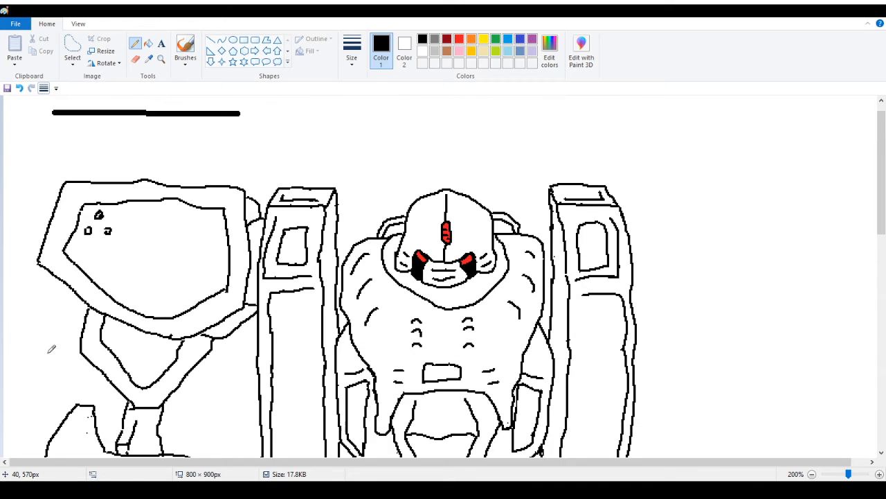
scroll(51, 349, "down", 8)
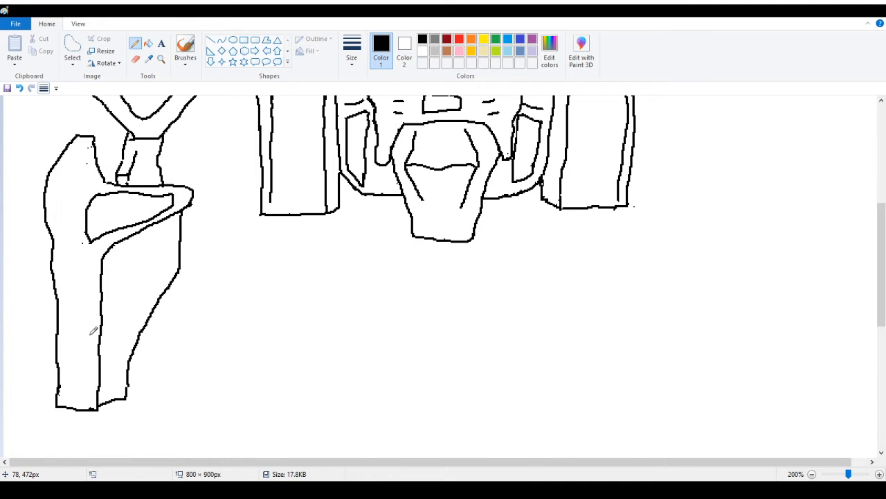
scroll(43, 323, "down", 3)
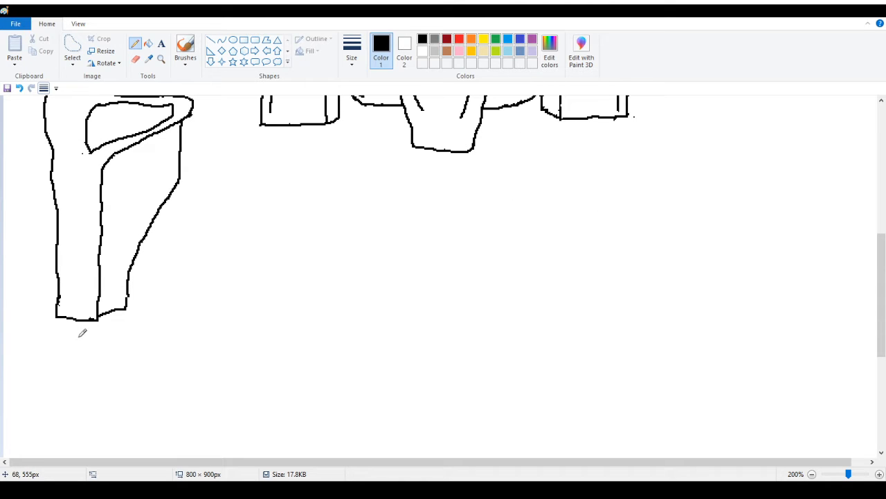
Draw the back of the hand below the forearm with a stepped inner edge, and add the thumb base with its small round joint
mouse_move(70, 326)
left_mouse_down()
mouse_move(85, 326)
mouse_move(94, 360)
mouse_move(114, 361)
mouse_move(115, 388)
mouse_move(88, 400)
mouse_move(65, 386)
mouse_move(78, 321)
left_mouse_up()
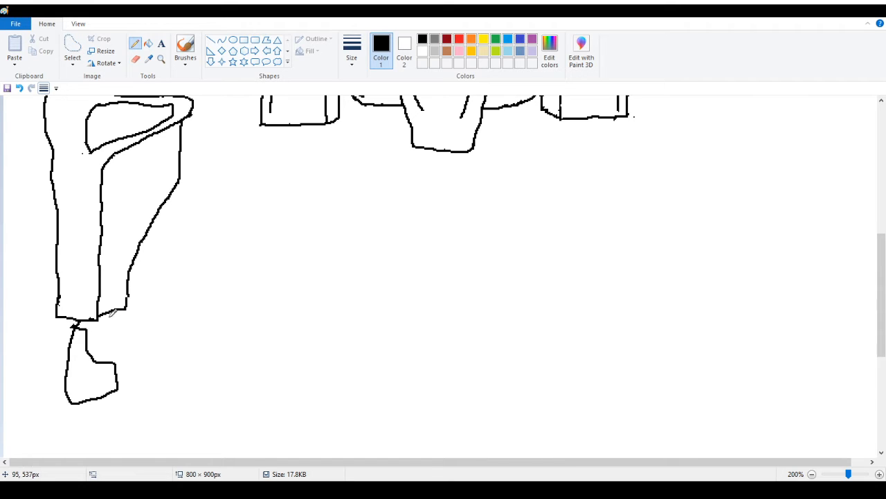
left_click_drag(115, 310, 113, 322)
key("ctrl+z")
left_click_drag(115, 312, 116, 324)
mouse_move(95, 329)
left_mouse_down()
mouse_move(114, 329)
mouse_move(118, 351)
mouse_move(105, 356)
left_mouse_up()
left_click_drag(113, 329, 116, 350)
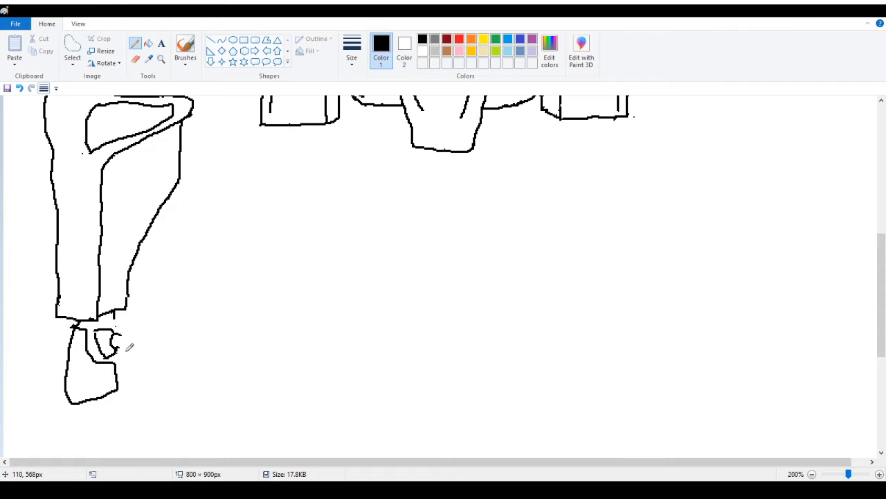
Draw two rounded thumb segments curving out and down from the thumb joint, replacing the first attempt at the tip
mouse_move(122, 337)
left_mouse_down()
mouse_move(124, 331)
mouse_move(122, 339)
mouse_move(150, 356)
mouse_move(131, 331)
mouse_move(157, 338)
mouse_move(158, 354)
left_mouse_up()
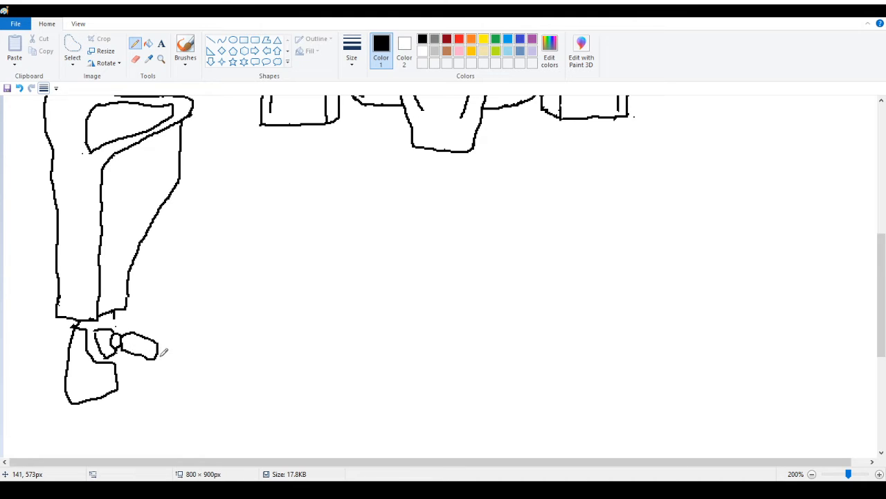
left_click_drag(160, 341, 184, 354)
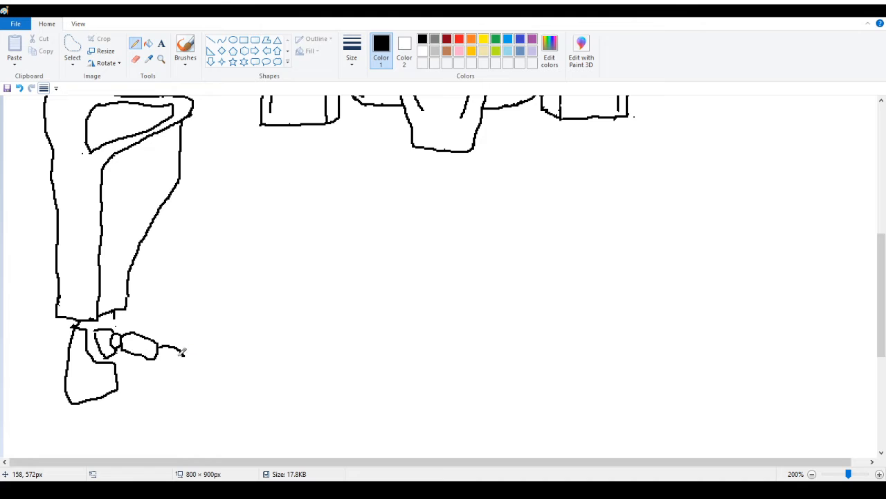
left_click(19, 87)
mouse_move(160, 342)
left_mouse_down()
mouse_move(180, 378)
mouse_move(151, 362)
mouse_move(154, 382)
mouse_move(180, 380)
mouse_move(162, 377)
mouse_move(173, 385)
mouse_move(182, 374)
mouse_move(153, 383)
mouse_move(161, 385)
left_mouse_up()
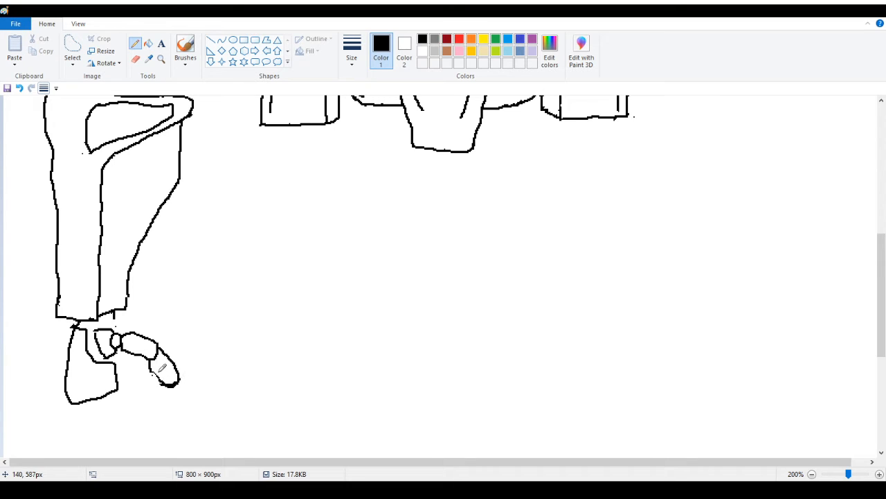
left_click_drag(153, 372, 165, 387)
Give the back of the hand a rounded lower edge and remove the old slanted edge inside it
scroll(137, 377, "down", 3)
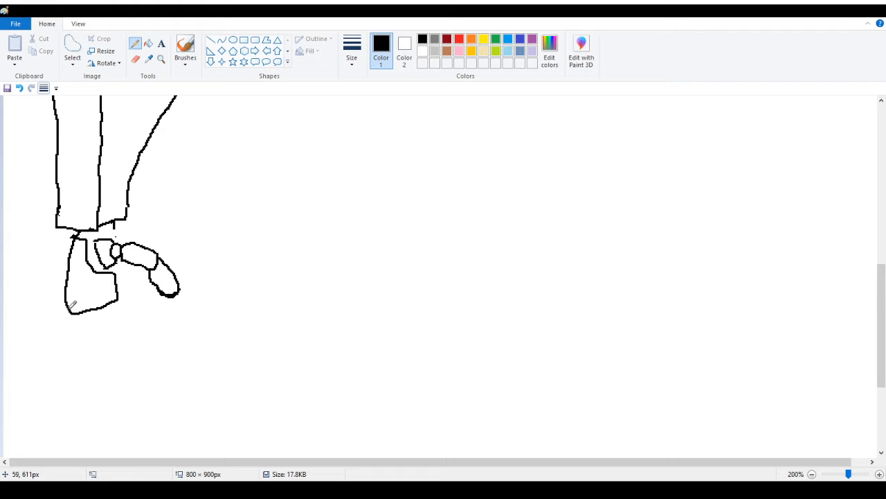
left_click_drag(73, 313, 111, 313)
left_click(148, 43)
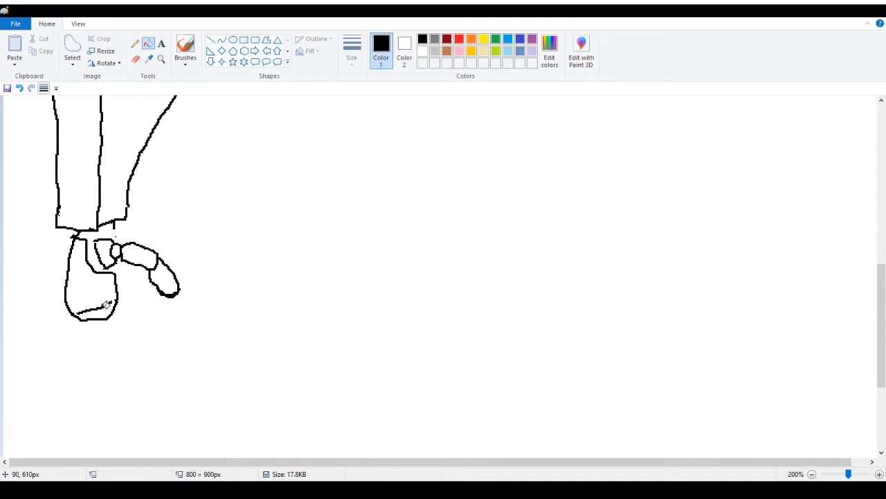
right_click(102, 305)
left_click(135, 43)
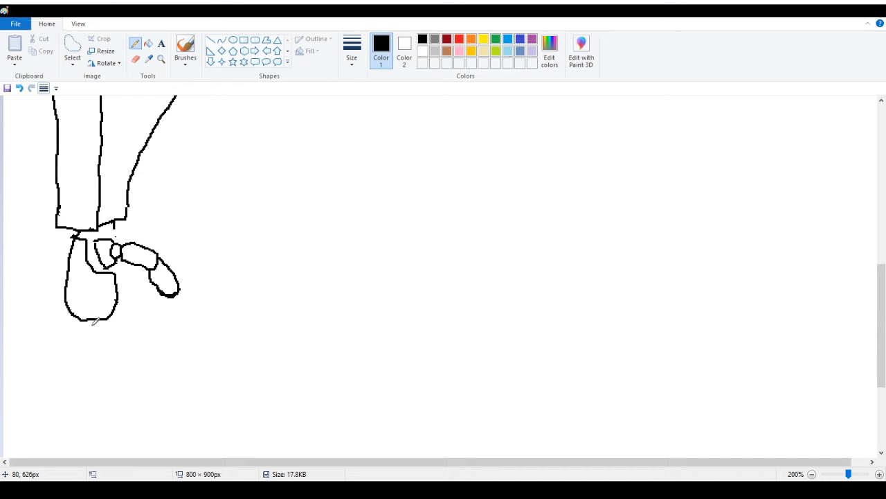
Draw a four-sided finger segment just below the back of the hand, undoing the first stroke
mouse_move(97, 320)
left_mouse_down()
mouse_move(94, 346)
mouse_move(95, 325)
left_mouse_up()
left_click(19, 88)
left_click_drag(86, 329, 87, 357)
left_click_drag(85, 326, 109, 331)
mouse_move(87, 333)
left_mouse_down()
mouse_move(87, 359)
mouse_move(87, 330)
mouse_move(85, 367)
mouse_move(103, 362)
mouse_move(108, 332)
mouse_move(102, 359)
left_mouse_up()
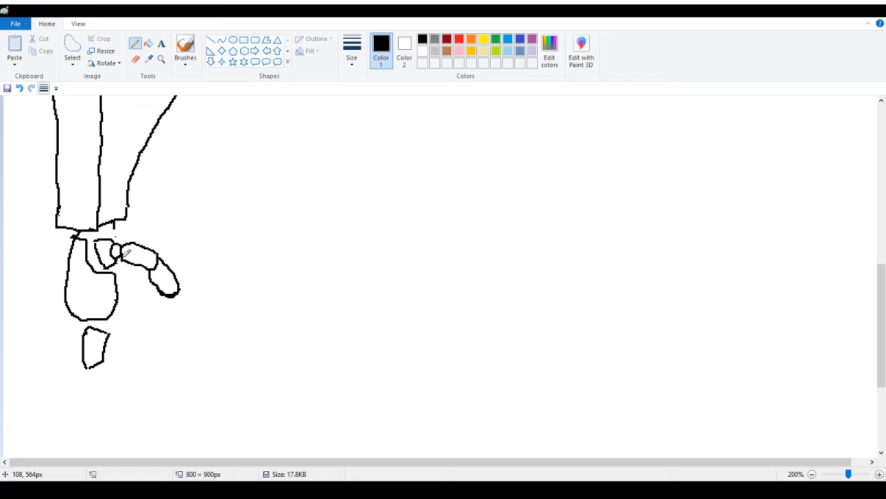
Extend the wrist line to the thumb base and redraw the finger segment's sloping lower edge higher up
left_click_drag(115, 223, 113, 237)
mouse_move(100, 362)
left_mouse_down()
mouse_move(82, 370)
mouse_move(103, 357)
left_mouse_up()
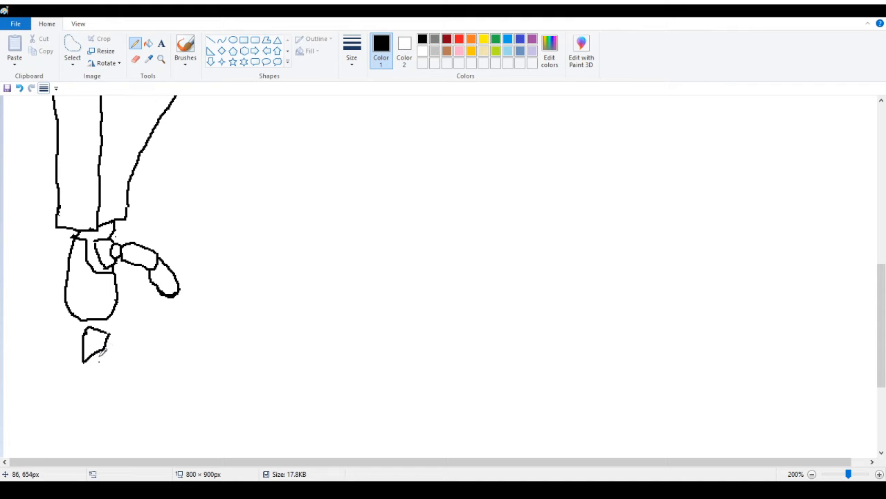
left_click_drag(84, 361, 108, 347)
Move the finger segment slightly closer to the hand with a free-form selection and clean up its lower inner corner
left_click(161, 59)
scroll(222, 277, "down", 1)
left_click(223, 280)
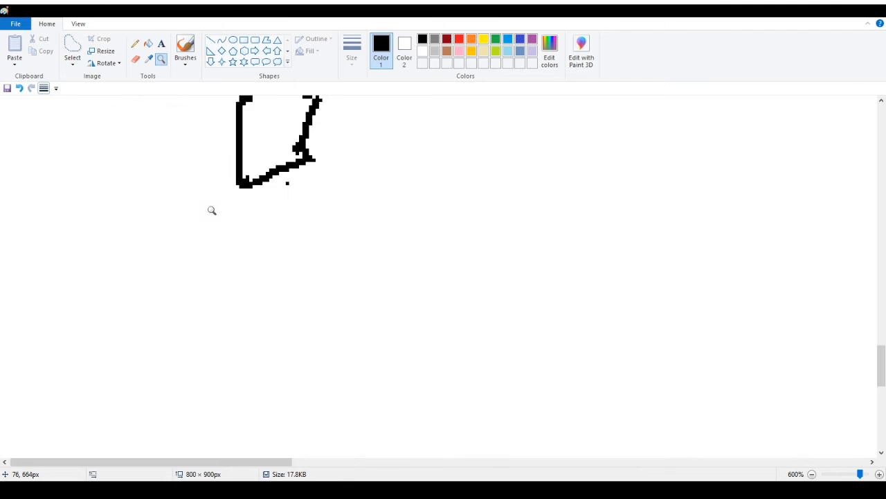
scroll(275, 162, "down", 2)
scroll(208, 179, "up", 1)
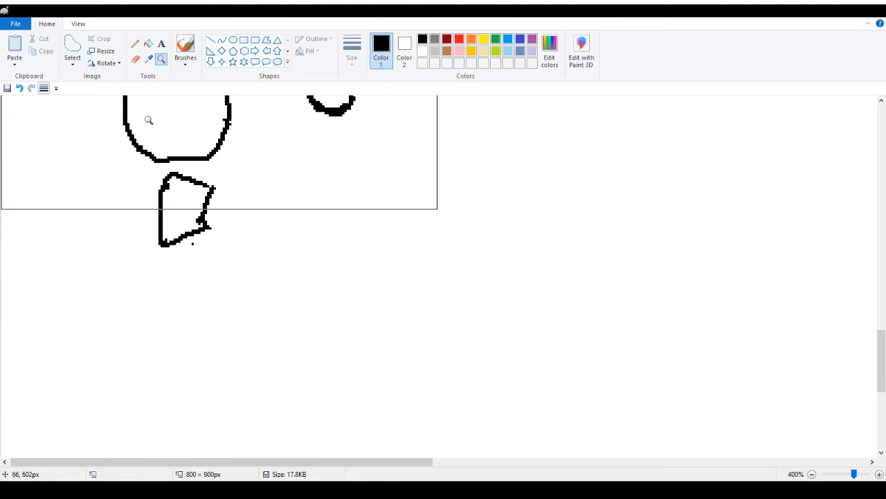
left_click(74, 49)
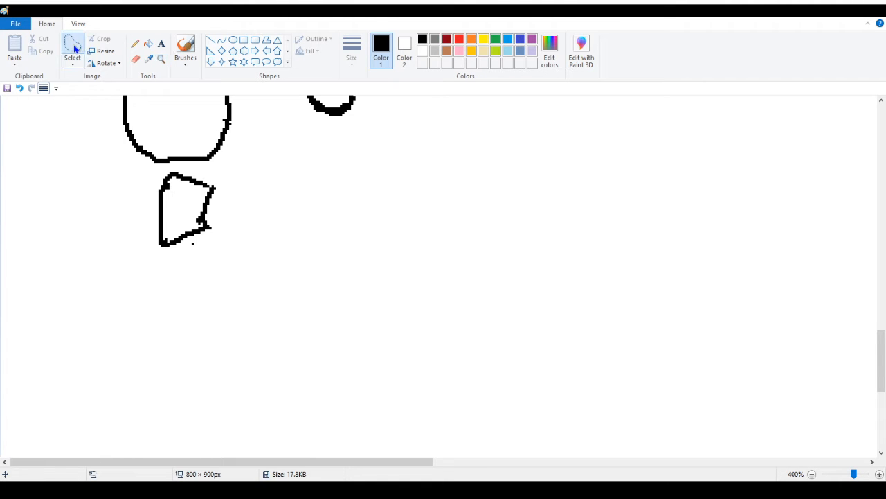
mouse_move(178, 168)
left_mouse_down()
mouse_move(130, 188)
mouse_move(175, 251)
mouse_move(271, 228)
mouse_move(214, 170)
mouse_move(178, 169)
left_mouse_up()
left_click_drag(183, 201, 179, 198)
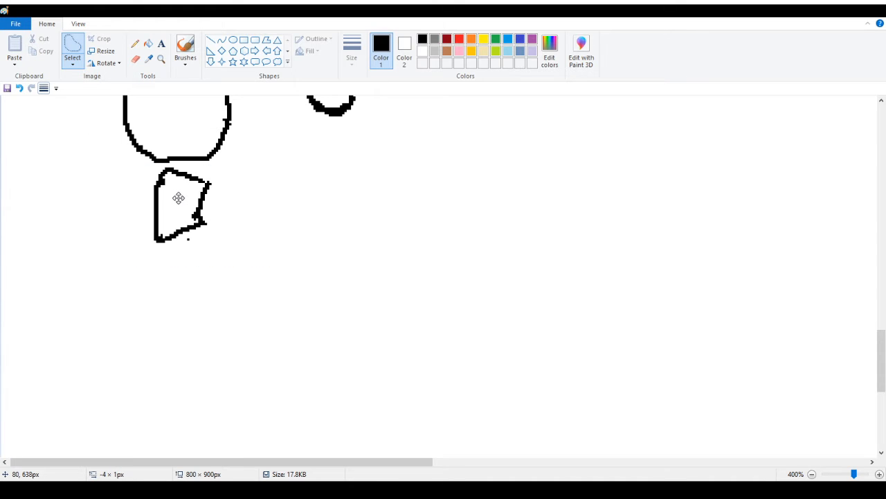
left_click(135, 42)
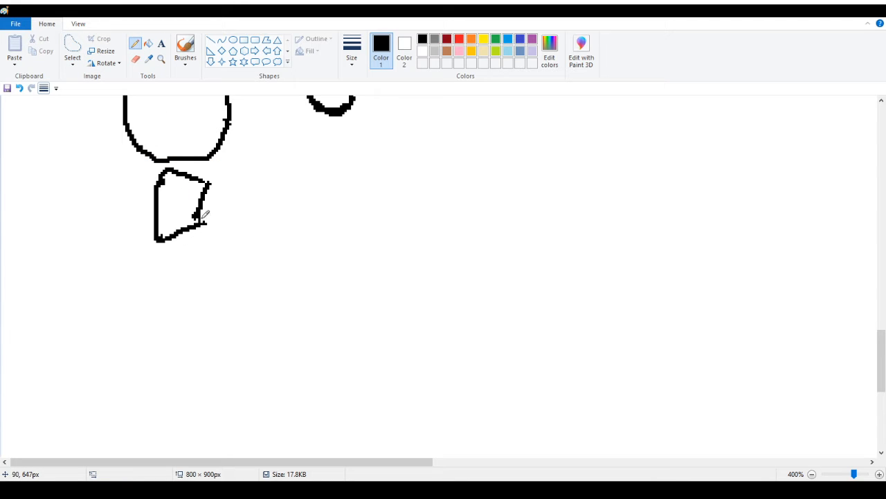
left_click_drag(201, 219, 204, 228)
Draw the finger's middle segment and a blunt fingertip segment with a flat base, curving inward below the first segment
mouse_move(161, 259)
left_mouse_down()
mouse_move(197, 239)
mouse_move(230, 261)
mouse_move(230, 294)
left_mouse_up()
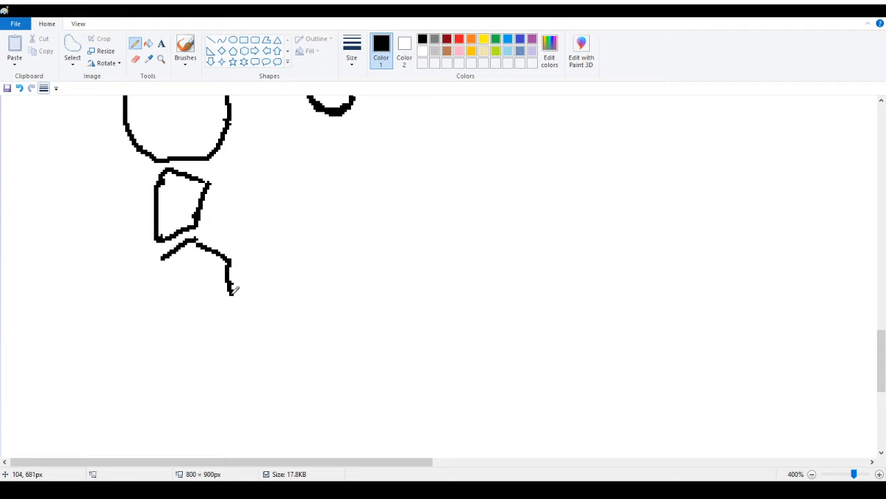
mouse_move(161, 259)
left_mouse_down()
mouse_move(220, 300)
mouse_move(231, 288)
left_mouse_up()
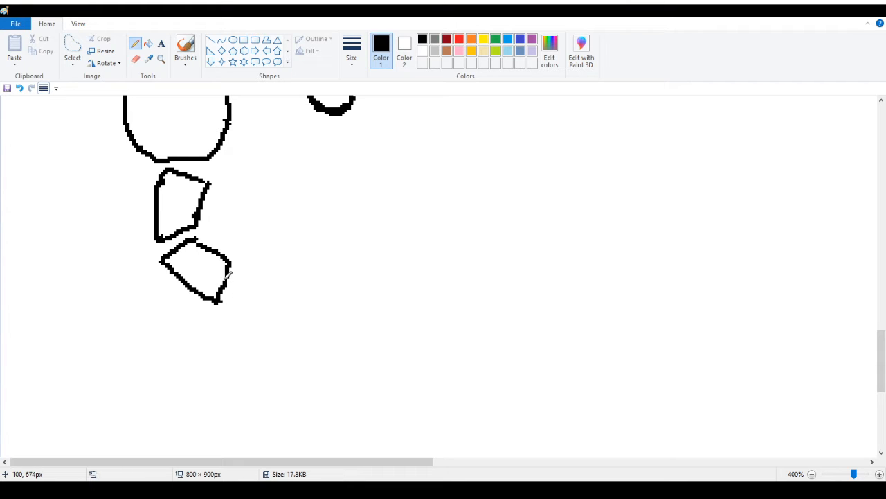
mouse_move(229, 305)
left_mouse_down()
mouse_move(250, 274)
mouse_move(275, 282)
left_mouse_up()
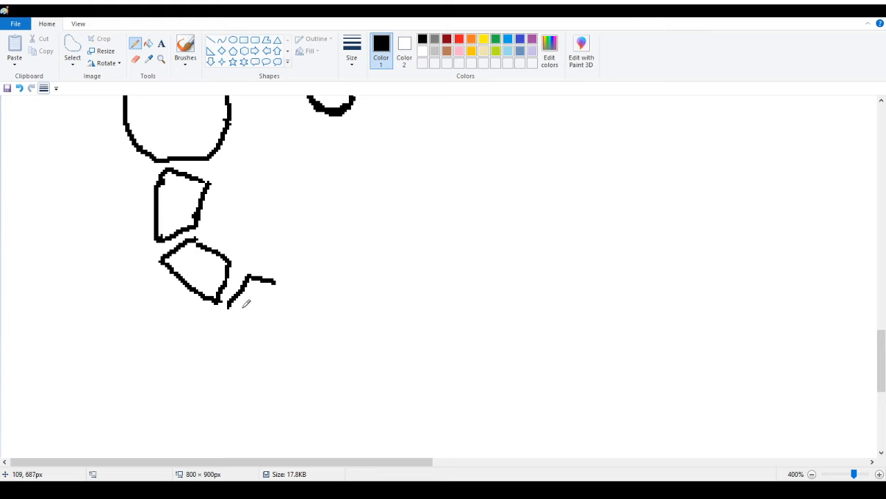
left_click_drag(229, 308, 292, 312)
left_click_drag(277, 280, 289, 308)
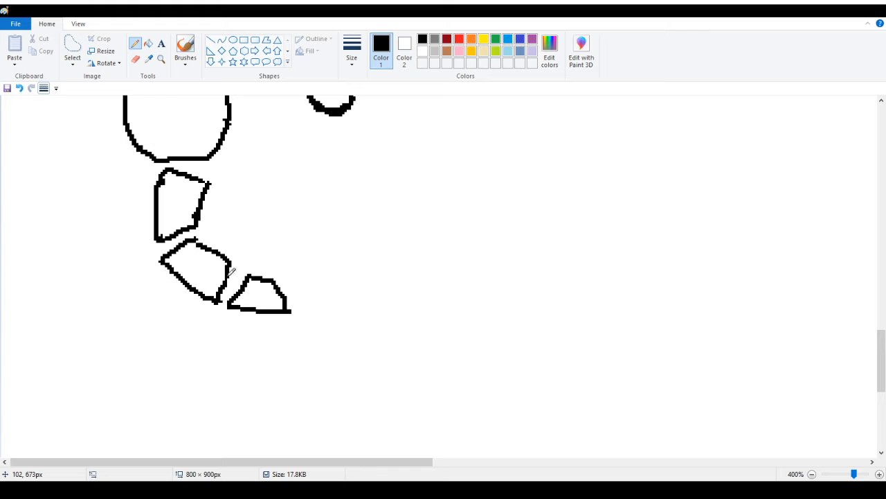
Connect the three finger segments and the hand with short joint lines, redoing the joint at the knuckle
left_click_drag(227, 279, 239, 291)
mouse_move(161, 239)
left_mouse_down()
mouse_move(166, 250)
mouse_move(198, 241)
left_mouse_up()
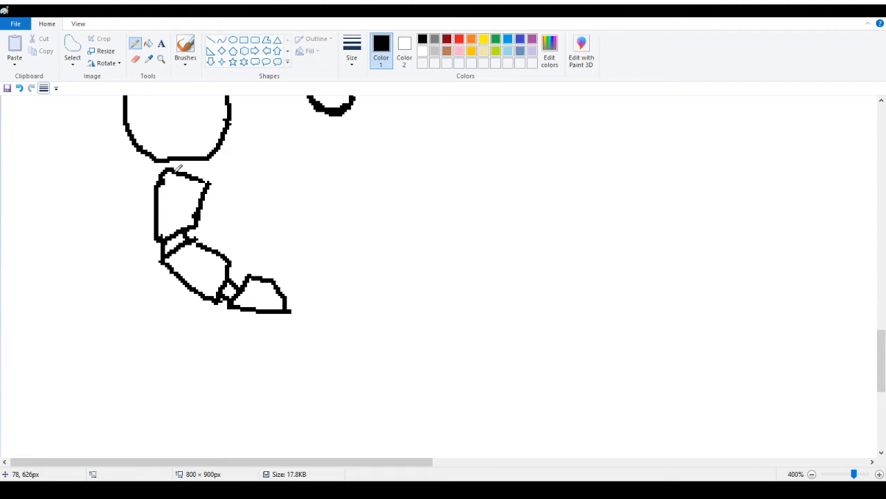
left_click_drag(178, 170, 186, 156)
left_click(19, 87)
mouse_move(166, 167)
left_mouse_down()
mouse_move(164, 159)
mouse_move(202, 157)
mouse_move(197, 179)
left_mouse_up()
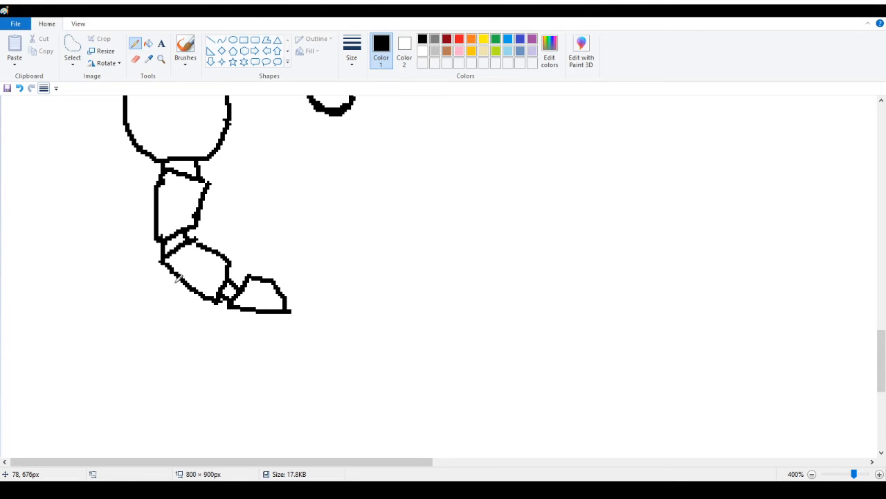
Draw a second finger behind the first, with a partly hidden middle segment, a connecting joint and a fingertip with a straightened upper edge
mouse_move(171, 278)
left_mouse_down()
mouse_move(178, 316)
mouse_move(193, 322)
mouse_move(216, 298)
left_mouse_up()
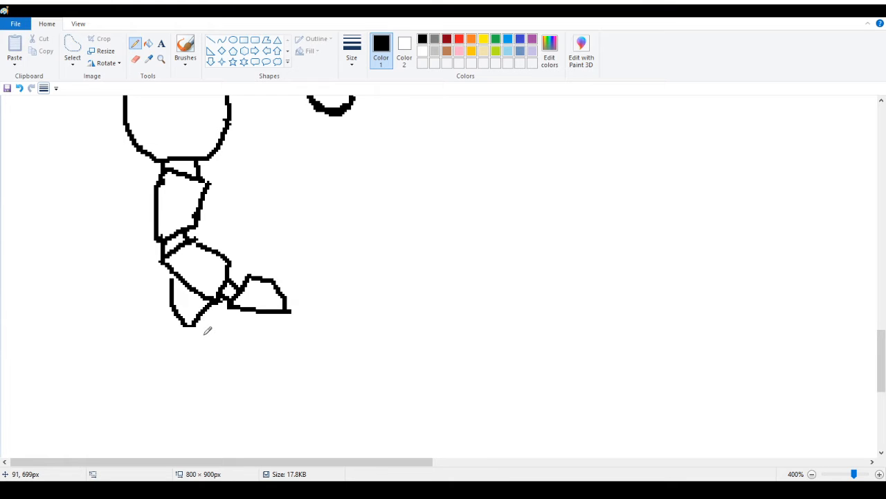
mouse_move(200, 332)
left_mouse_down()
mouse_move(229, 364)
mouse_move(252, 365)
mouse_move(258, 338)
mouse_move(225, 319)
left_mouse_up()
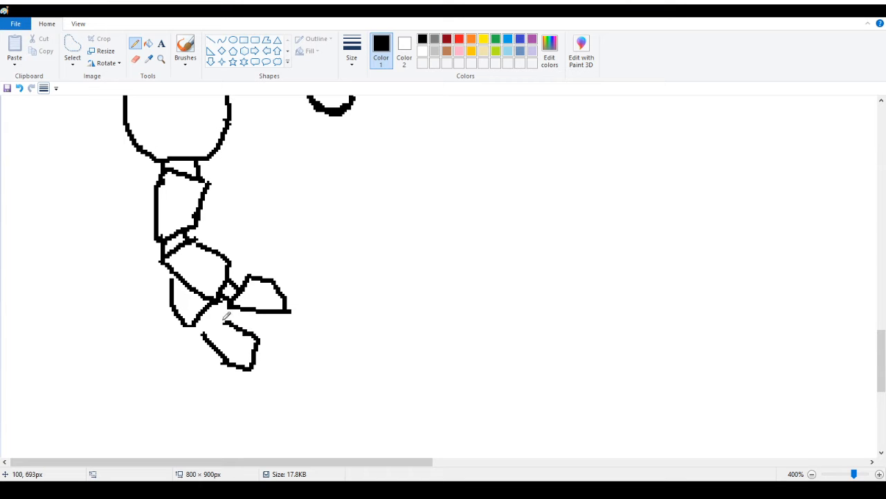
key("ctrl+z")
mouse_move(202, 334)
left_mouse_down()
mouse_move(216, 320)
mouse_move(251, 323)
mouse_move(205, 331)
mouse_move(220, 319)
left_mouse_up()
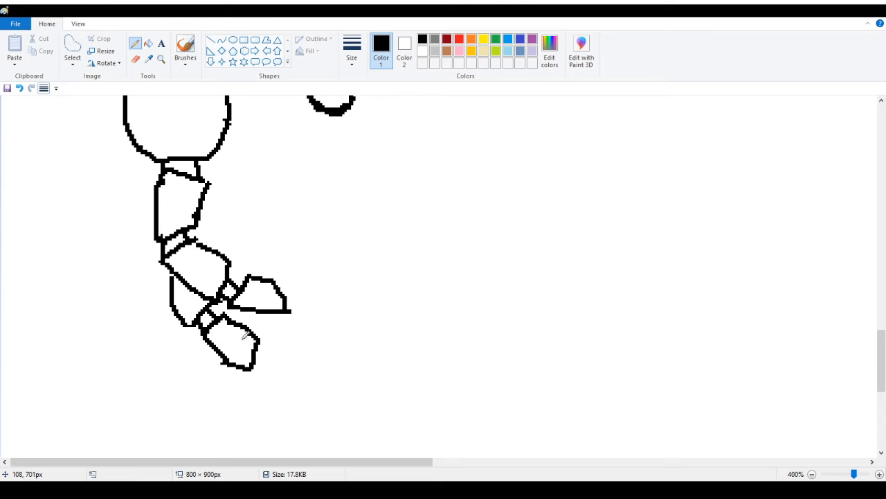
mouse_move(249, 324)
left_mouse_down()
mouse_move(240, 324)
mouse_move(257, 339)
left_mouse_up()
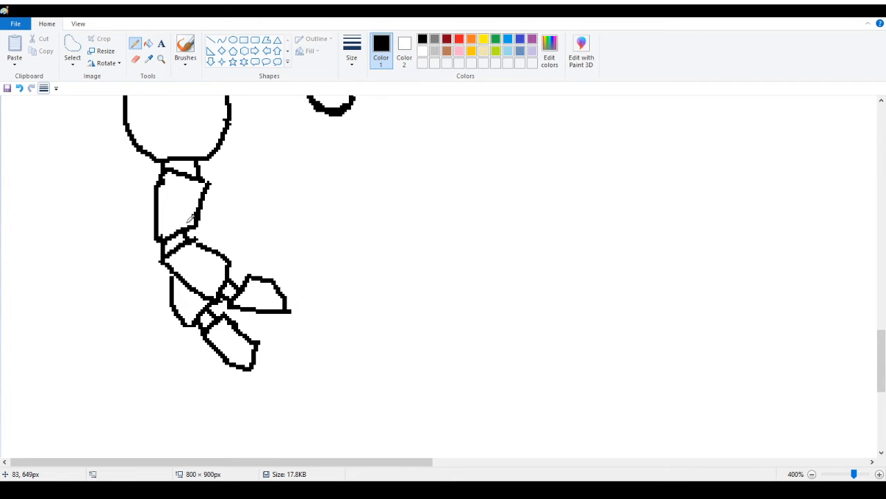
Draw the narrow palm side along the hand's inner edge, from the bottom of the hand up to the thumb joint
scroll(201, 208, "up", 3)
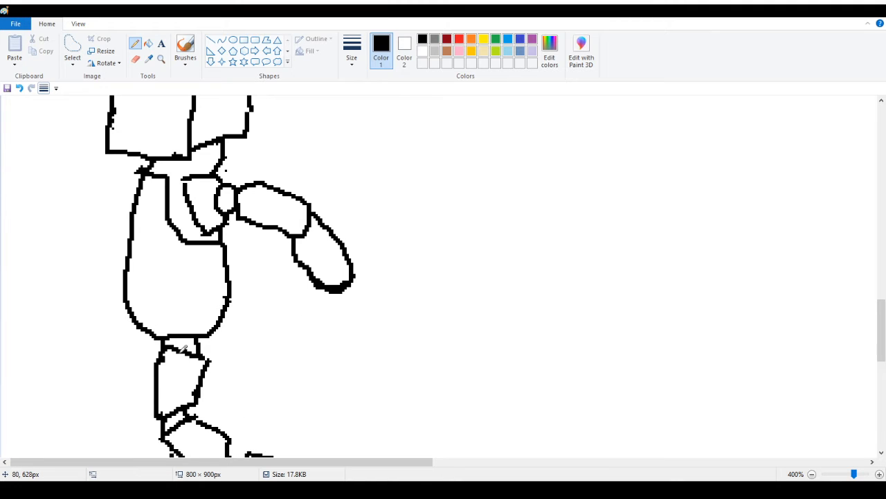
left_click_drag(207, 336, 229, 344)
mouse_move(224, 243)
left_mouse_down()
mouse_move(251, 261)
mouse_move(234, 316)
left_mouse_up()
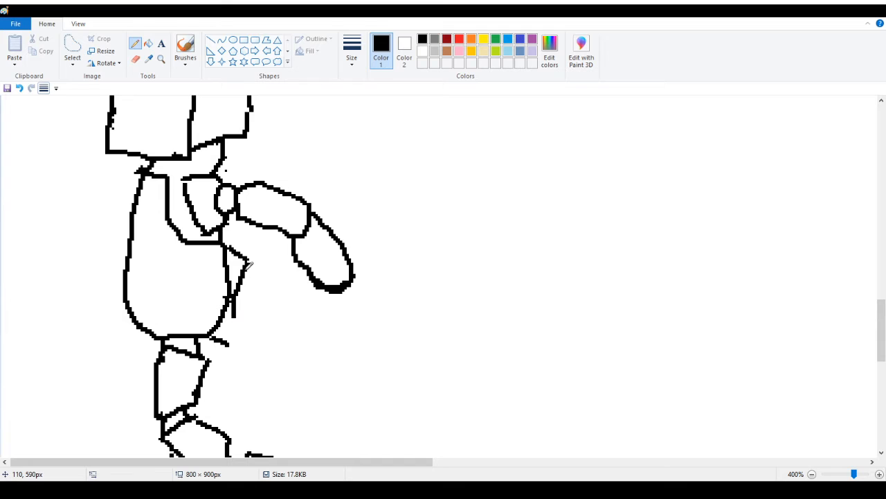
left_click_drag(248, 266, 234, 312)
left_click_drag(251, 258, 229, 340)
left_click_drag(252, 259, 234, 218)
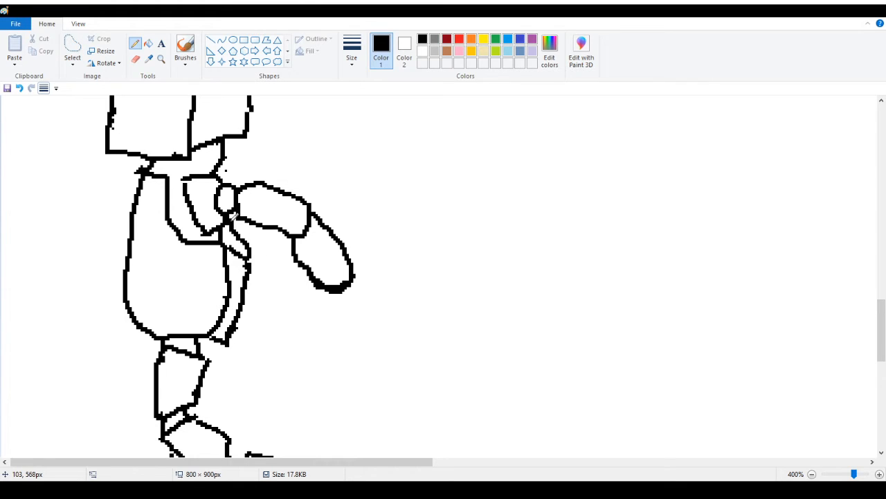
Draw narrow, partly hidden first segments and short joint lines for the fingers behind the front one, below the palm side
mouse_move(211, 338)
left_mouse_down()
mouse_move(222, 374)
mouse_move(208, 415)
mouse_move(197, 400)
mouse_move(209, 412)
left_mouse_up()
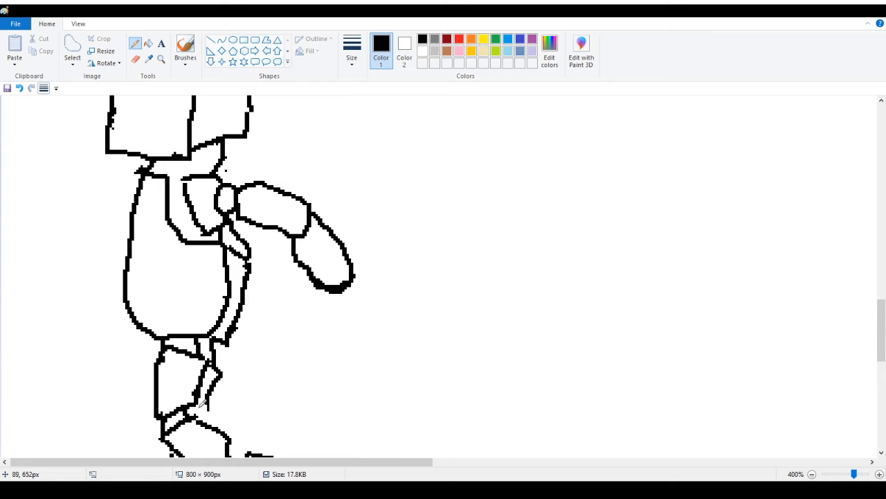
mouse_move(198, 406)
left_mouse_down()
mouse_move(209, 410)
mouse_move(197, 417)
left_mouse_up()
left_click_drag(223, 339, 237, 374)
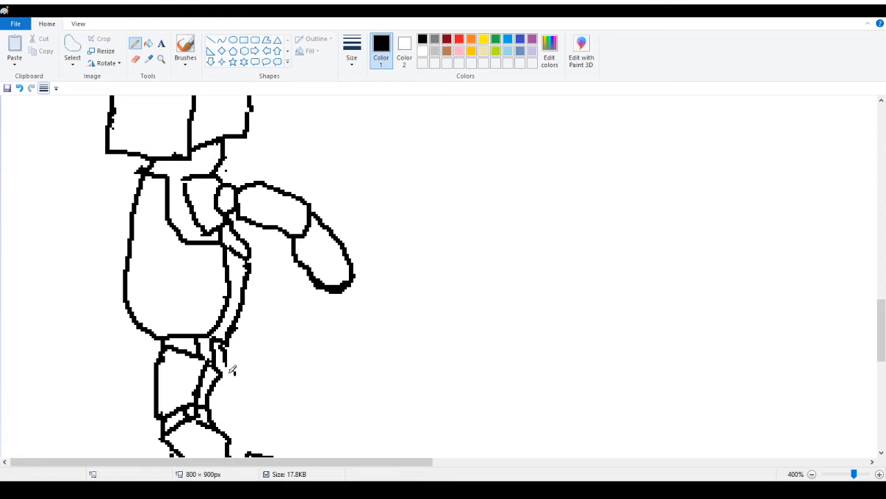
mouse_move(227, 361)
left_mouse_down()
mouse_move(234, 374)
mouse_move(225, 402)
left_mouse_up()
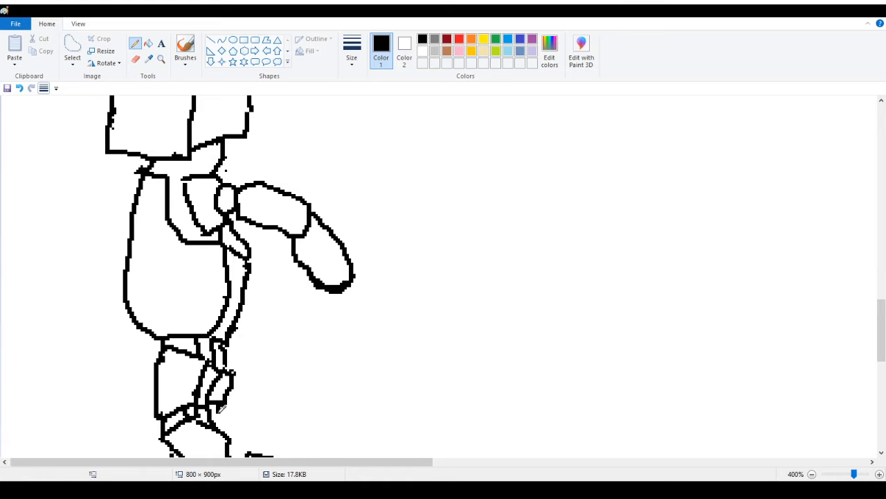
Draw the rear finger's middle segment behind the front fingers, with a joint and a blunt fingertip angled up and outward
scroll(223, 416, "down", 3)
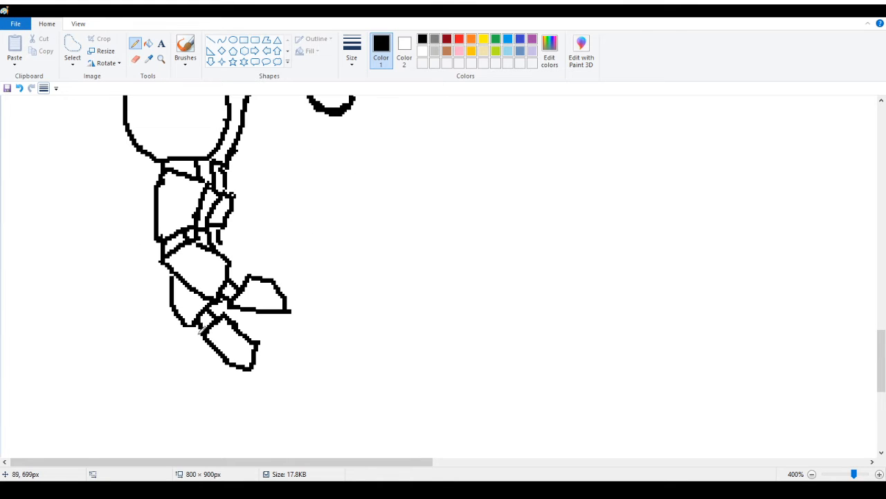
scroll(239, 276, "up", 1)
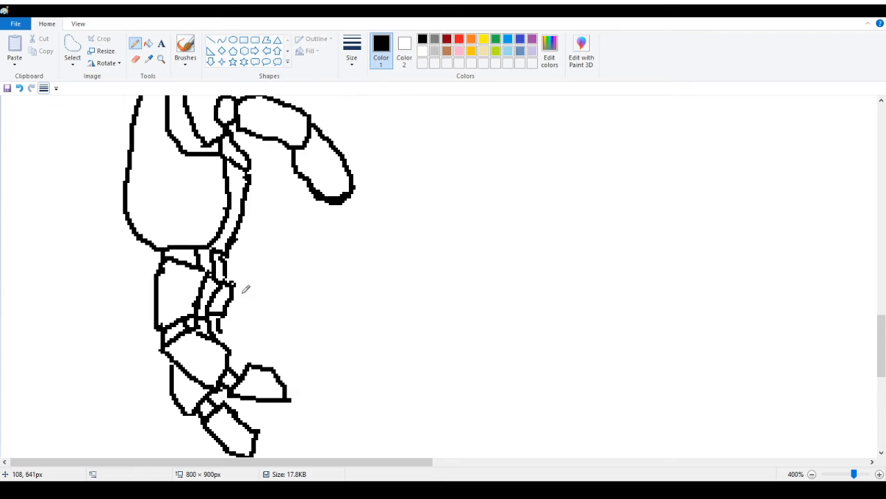
mouse_move(216, 331)
left_mouse_down()
mouse_move(250, 341)
mouse_move(247, 350)
mouse_move(261, 344)
left_mouse_up()
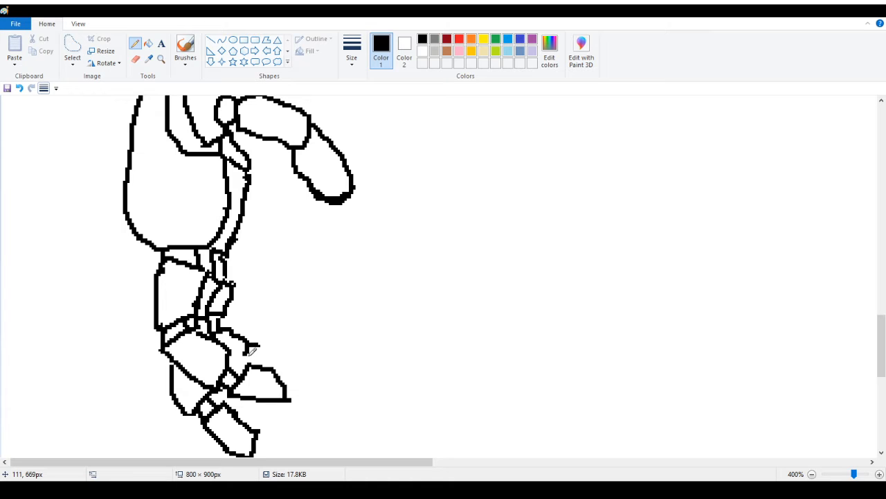
mouse_move(259, 345)
left_mouse_down()
mouse_move(261, 353)
mouse_move(257, 337)
mouse_move(277, 326)
mouse_move(301, 333)
mouse_move(260, 366)
left_mouse_up()
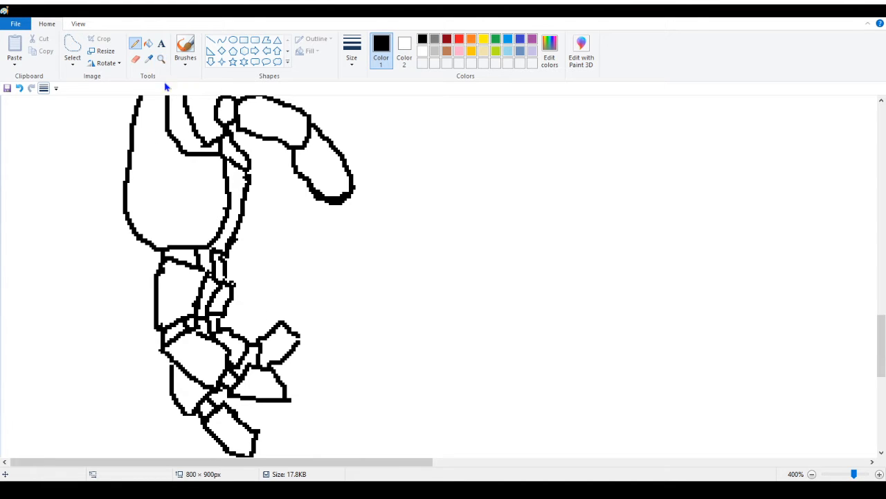
Examine the hand's shape and proportions against the whole robot drawing
left_click(161, 60)
right_click(117, 173)
right_click(116, 173)
right_click(111, 174)
right_click(104, 177)
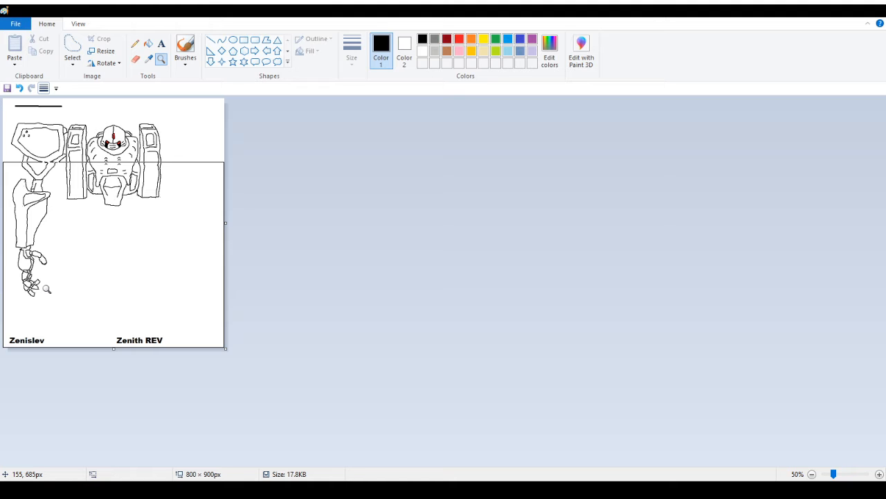
left_click(46, 289)
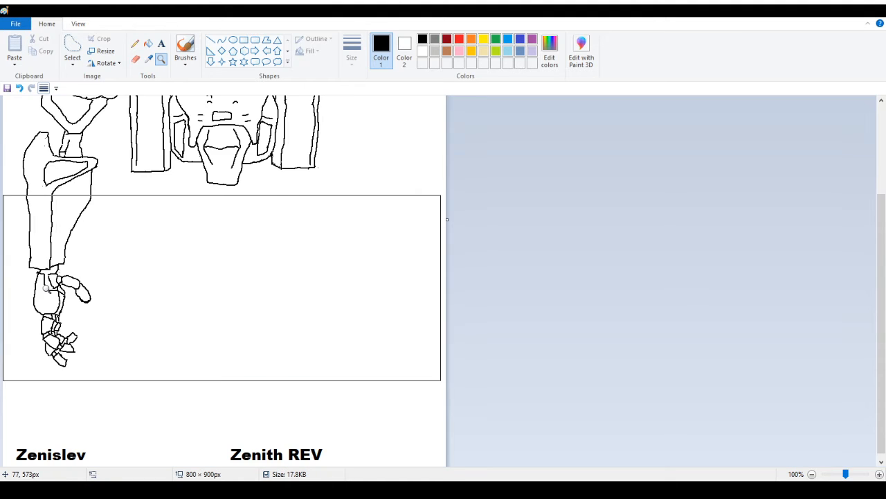
left_click(47, 289)
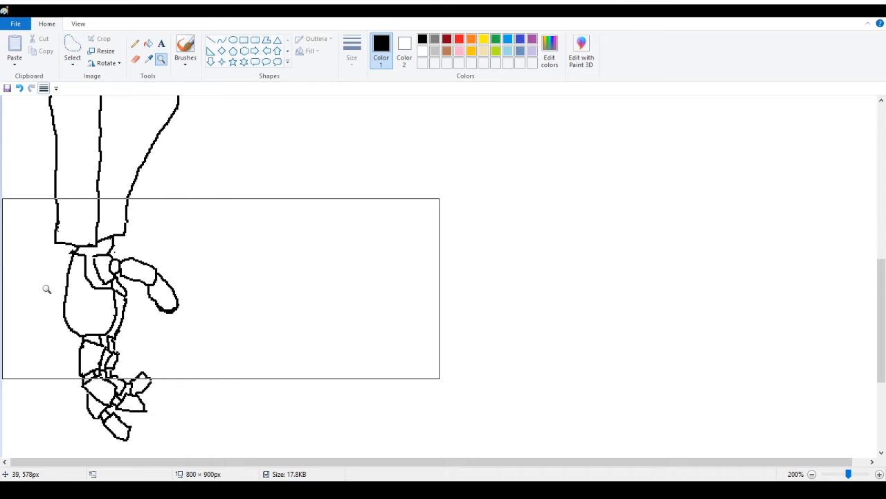
left_click(47, 289)
right_click(51, 327)
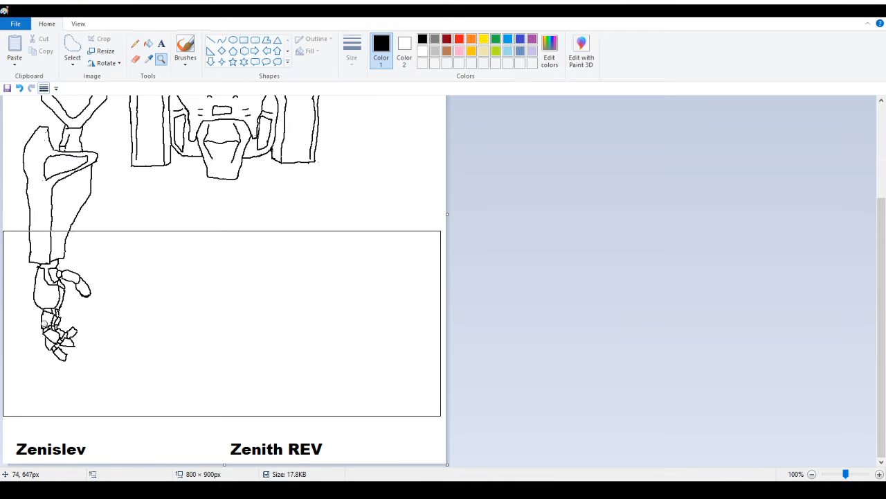
right_click(44, 324)
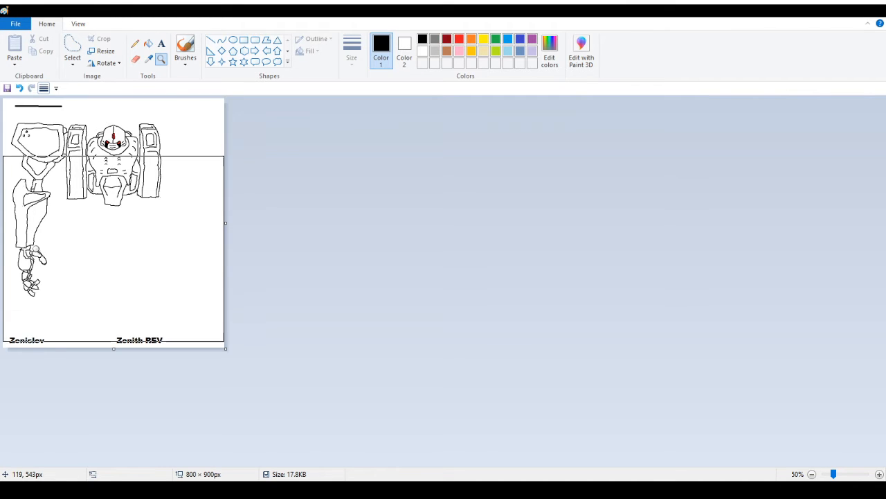
left_click(41, 248)
left_click(49, 257)
scroll(68, 266, "down", 3)
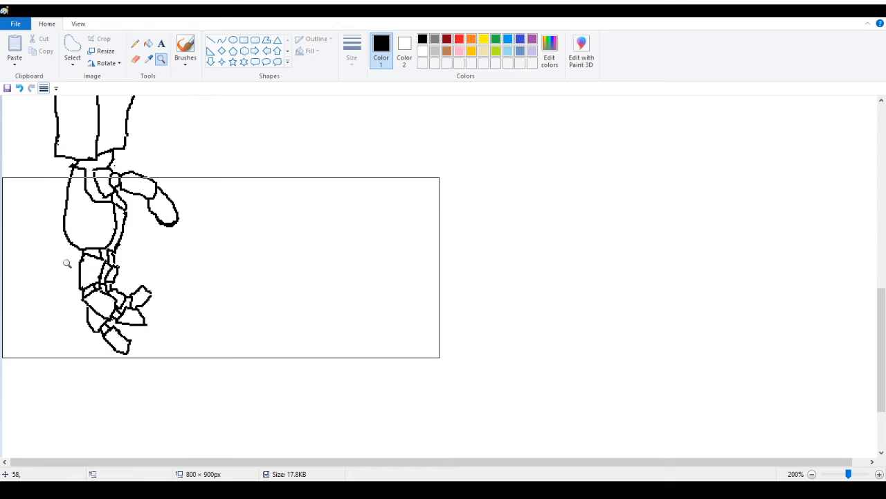
Copy the hand, from the forearm's lower end to the fingertips
left_click(67, 56)
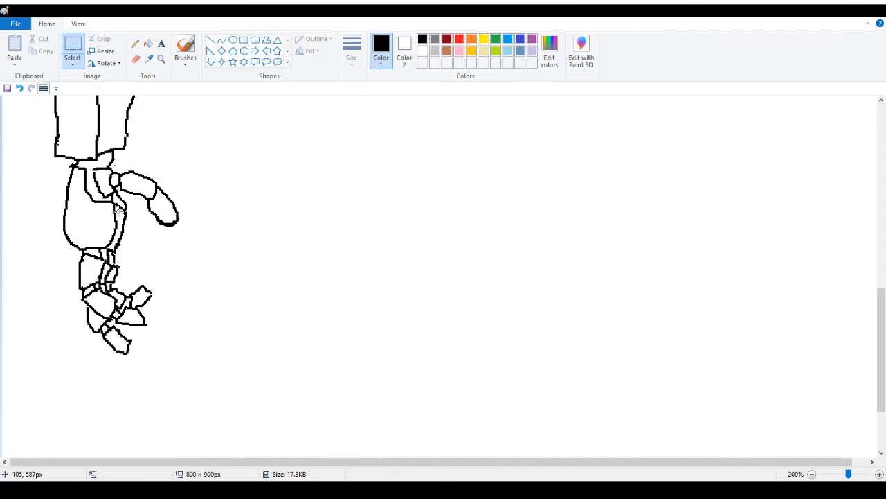
left_click_drag(40, 136, 251, 378)
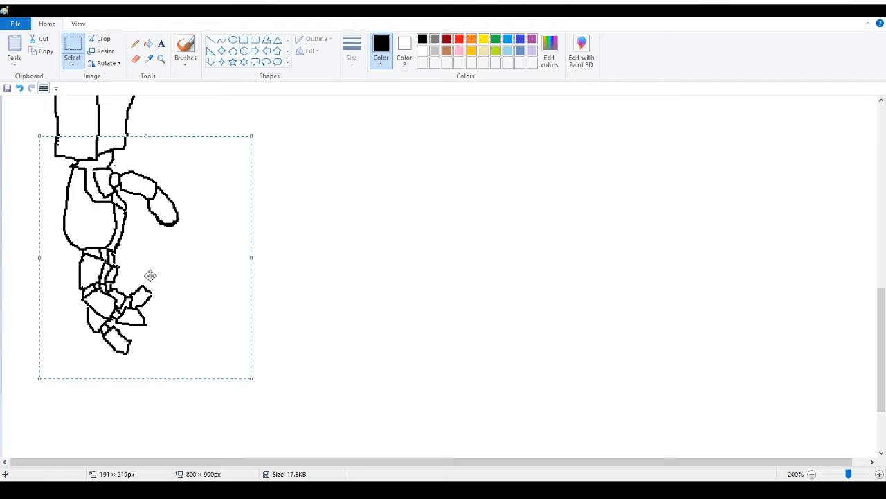
left_click(461, 180)
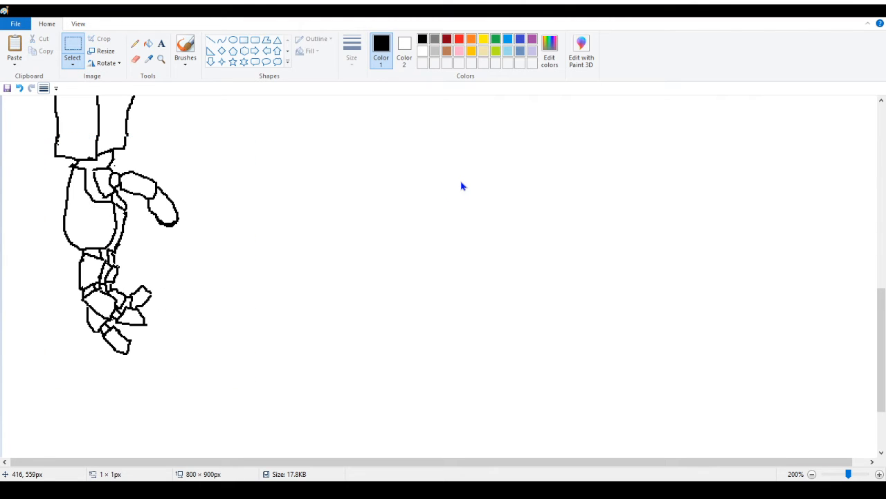
Draw a straight vertical line about 355 px long and place it at the canvas's right edge, discarding the freehand attempt
left_click(161, 59)
right_click(188, 153)
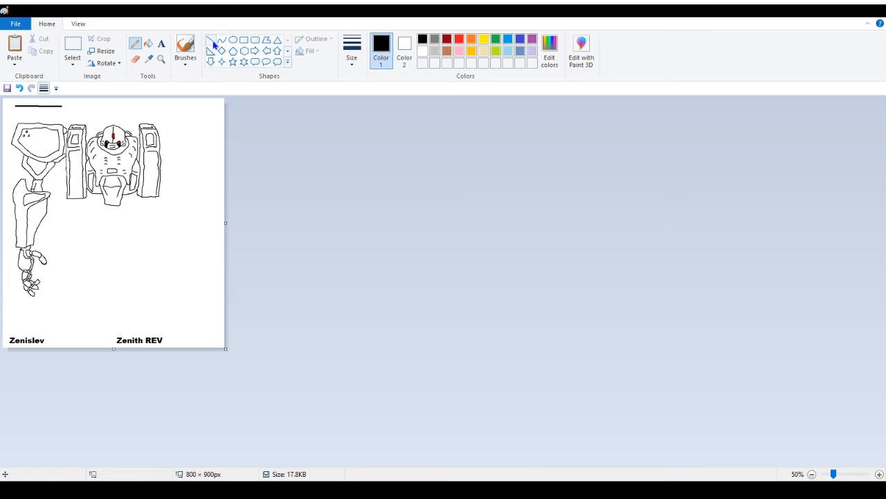
left_click_drag(203, 138, 206, 233)
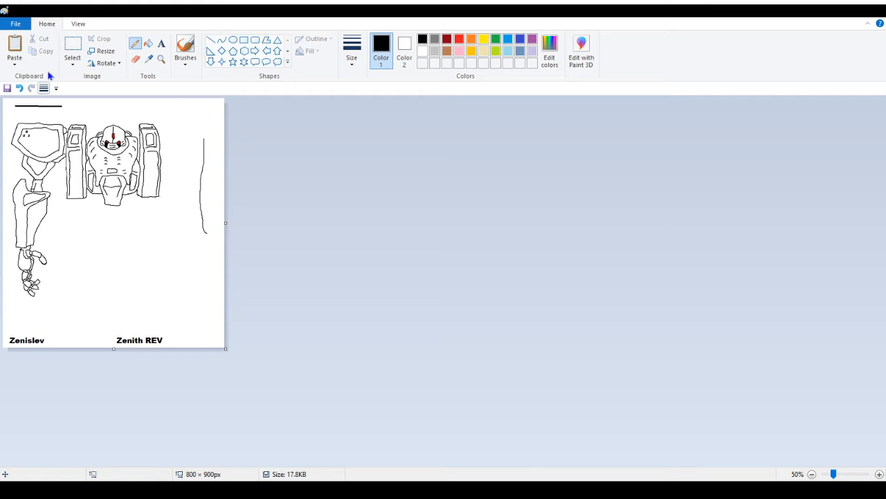
left_click(19, 88)
left_click(212, 40)
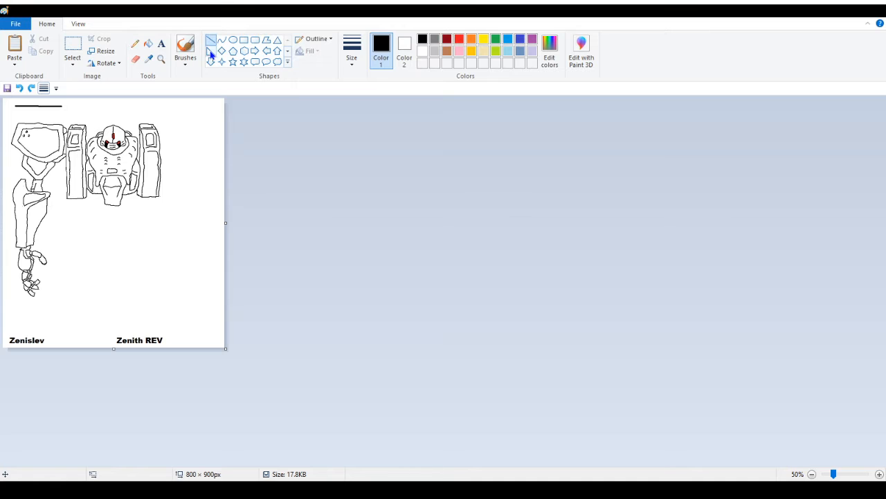
left_click_drag(204, 129, 205, 227)
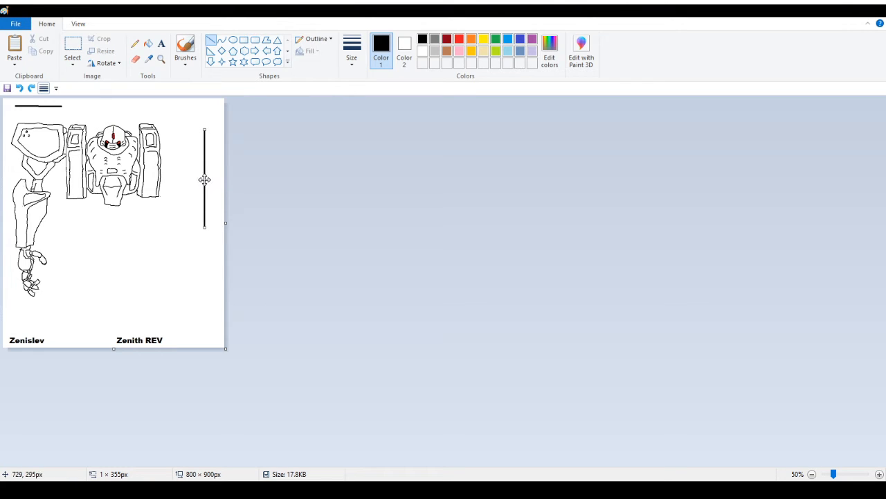
left_click_drag(206, 178, 223, 185)
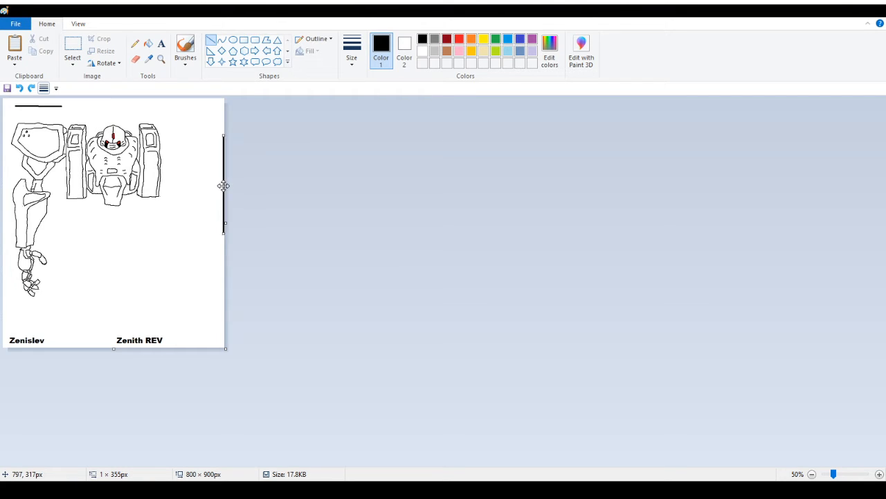
left_click(304, 185)
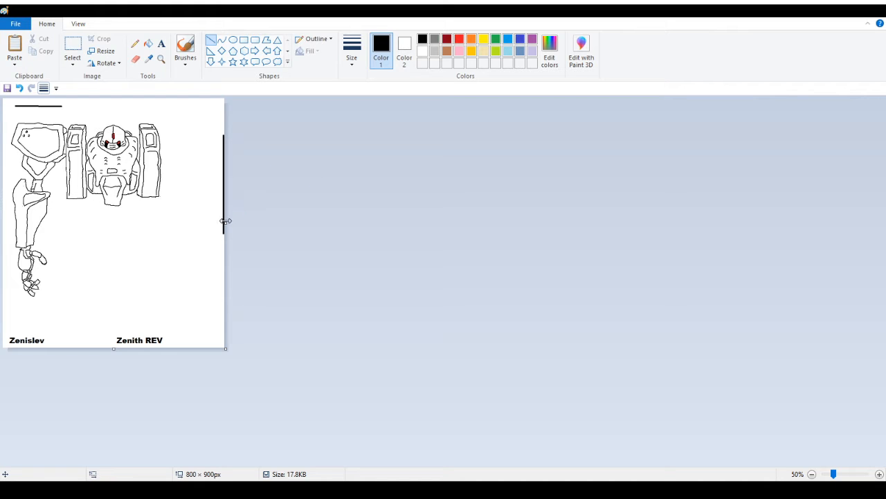
Widen the canvas to 1924 px beyond the vertical line
left_click_drag(224, 221, 536, 178)
left_click_drag(342, 201, 346, 201)
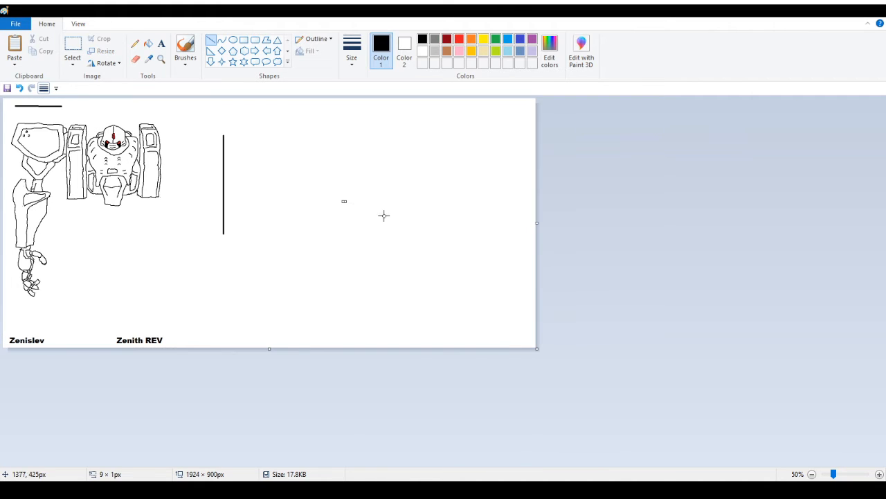
left_click_drag(400, 183, 402, 183)
Paste the copied hand and place it in the lower-right area of the widened canvas
key("ctrl+v")
left_click_drag(29, 121, 501, 292)
left_click(6, 195)
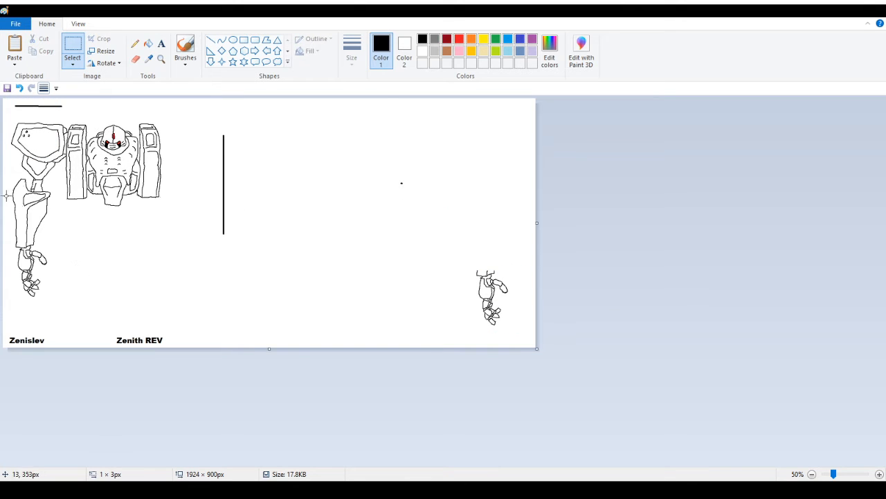
Replace the pasted hand with a copy of the whole forearm and hand, placed in the canvas's lower-right corner
left_click_drag(4, 175, 61, 305)
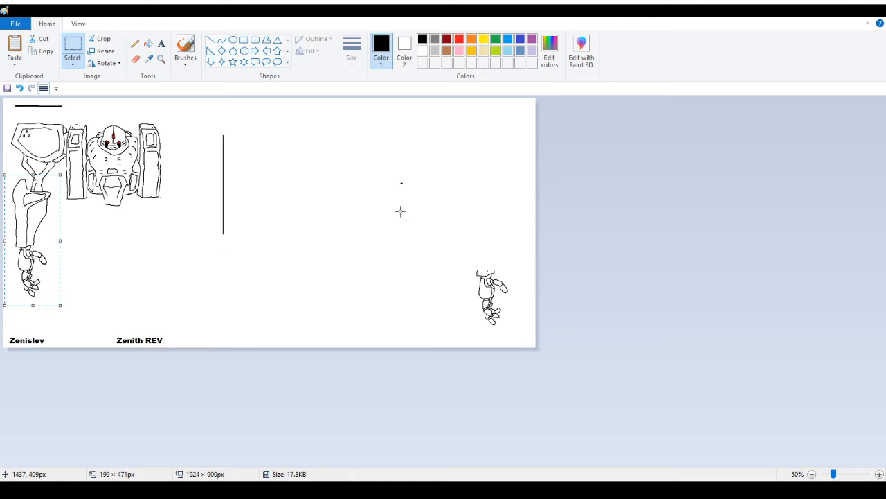
left_click(20, 88)
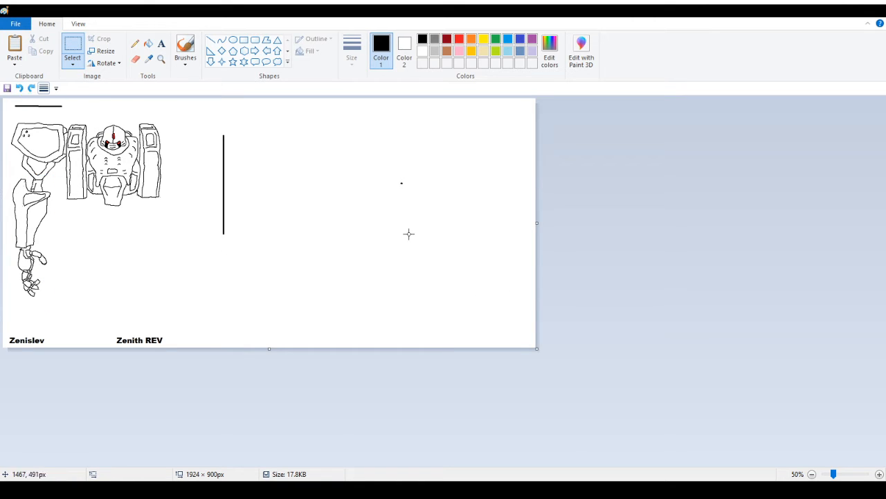
key("ctrl+v")
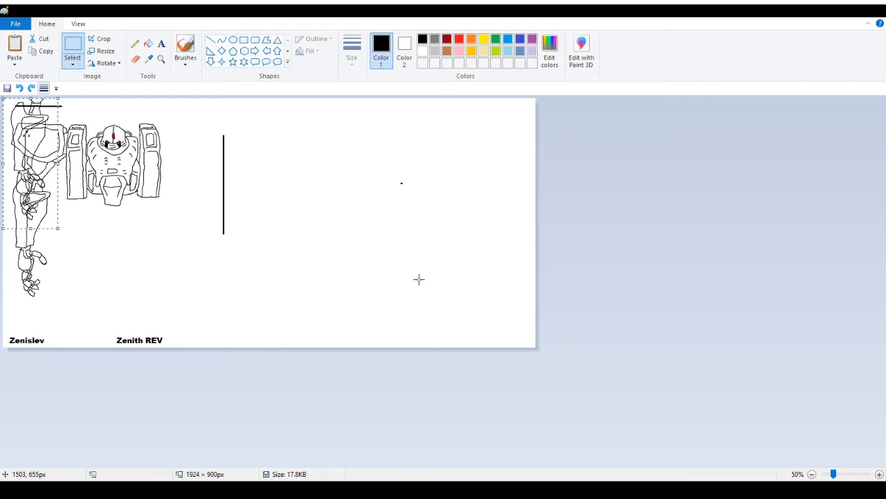
mouse_move(22, 145)
left_mouse_down()
mouse_move(224, 242)
mouse_move(418, 267)
mouse_move(506, 264)
left_mouse_up()
Zoom in to 300% on the original forearm at the shoulder side of the torso
left_click(160, 59)
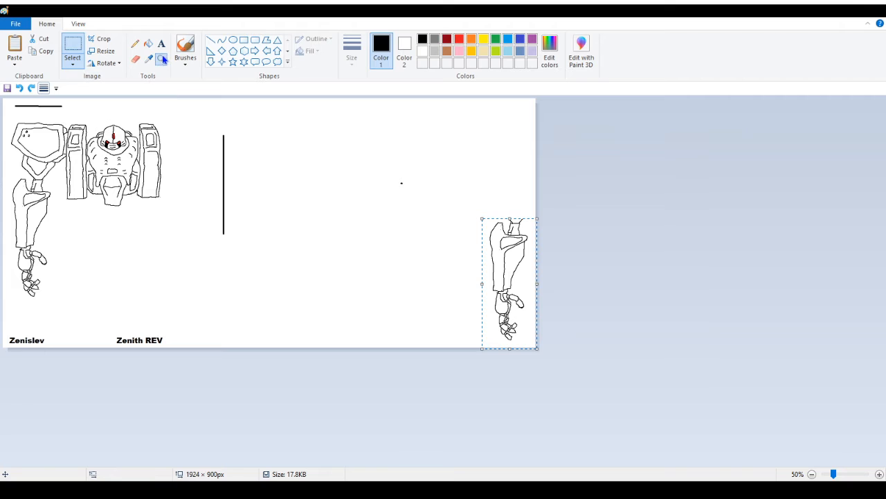
left_click(69, 252)
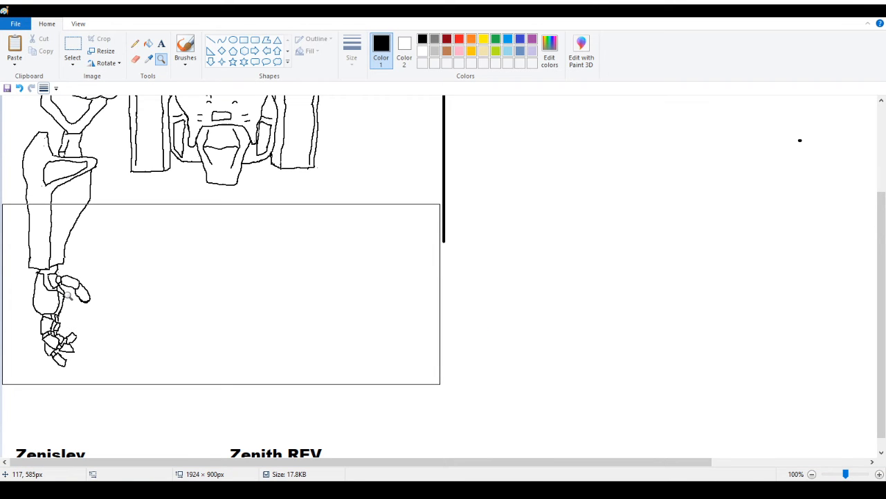
scroll(25, 285, "up", 4)
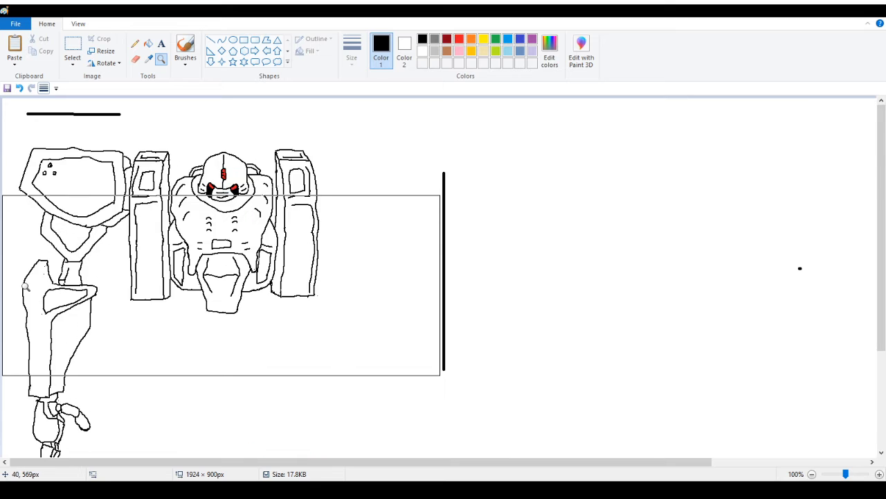
scroll(26, 284, "down", 3)
scroll(26, 286, "down", 3)
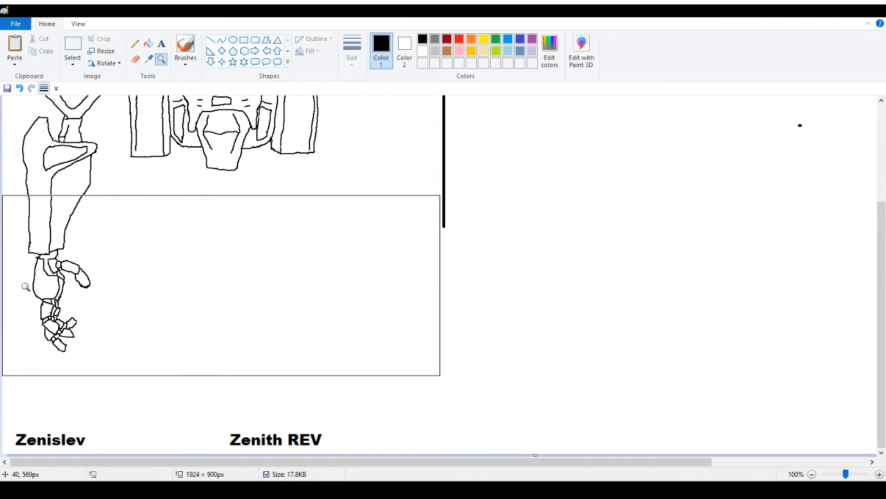
left_click(7, 297)
scroll(18, 288, "up", 5)
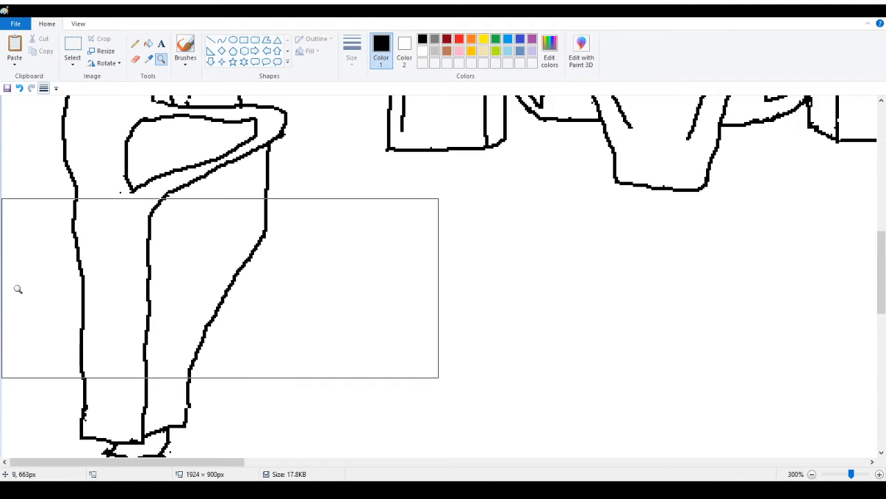
scroll(18, 289, "up", 5)
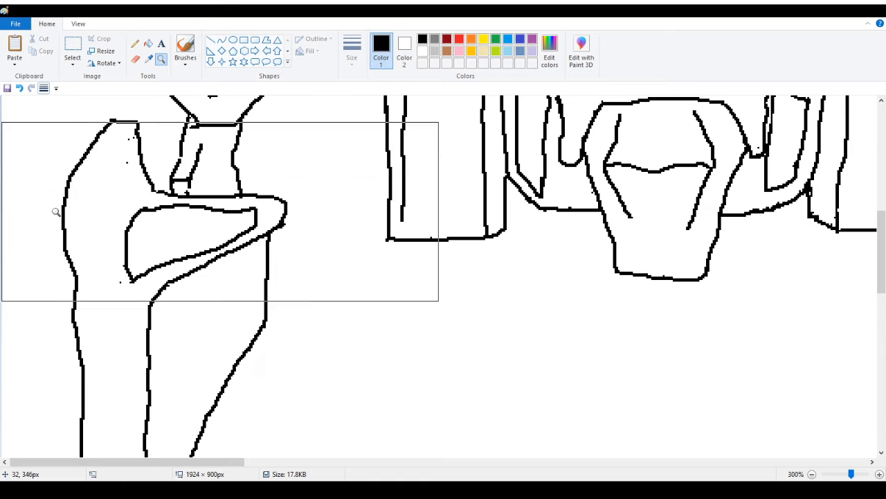
left_click(160, 61)
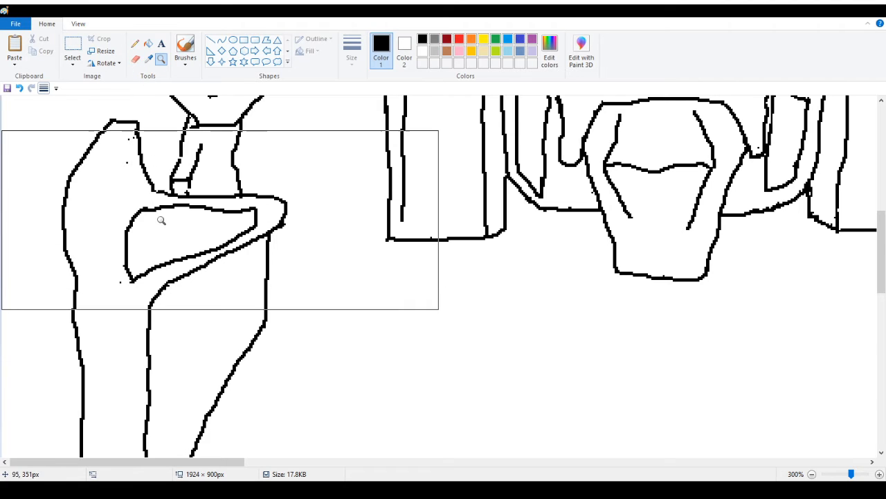
Try to break up the original forearm's outline by erasing its upper edge and the pointed tip facing the torso
left_click(135, 59)
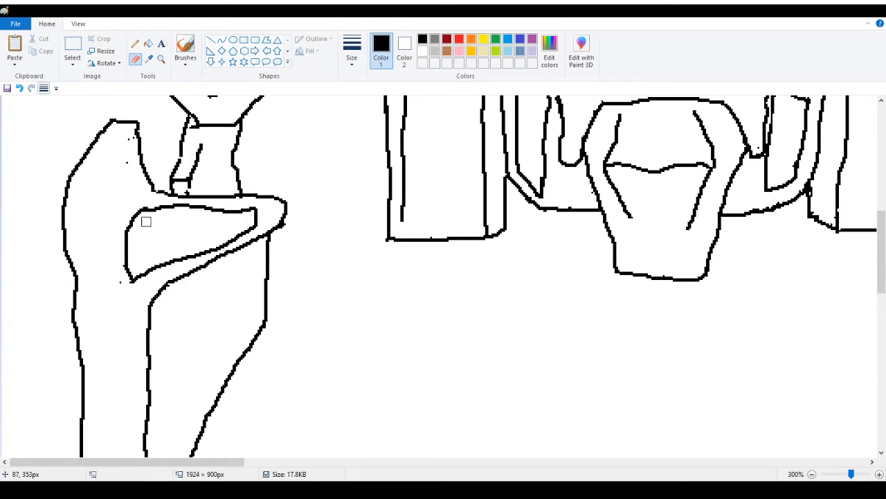
scroll(151, 221, "up", 1)
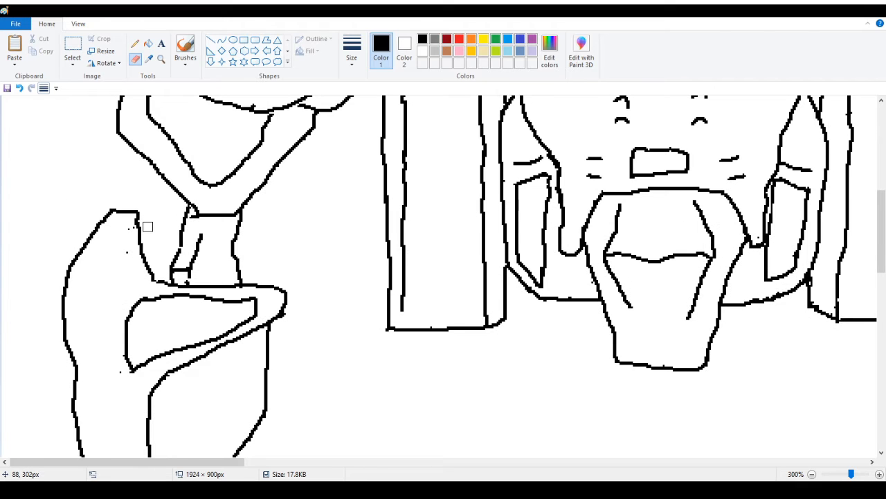
scroll(146, 227, "down", 2)
scroll(146, 201, "up", 1)
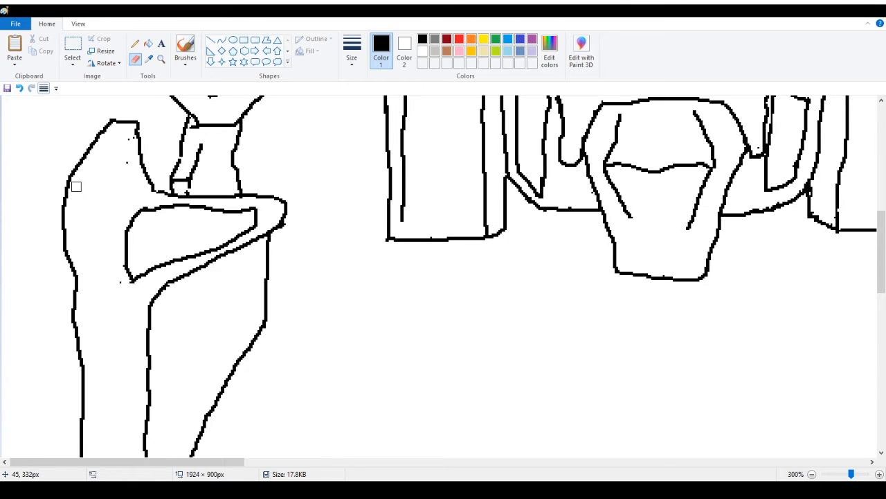
mouse_move(126, 142)
left_mouse_down()
mouse_move(155, 189)
mouse_move(141, 123)
mouse_move(129, 140)
mouse_move(131, 118)
mouse_move(108, 122)
mouse_move(114, 120)
mouse_move(65, 189)
left_mouse_up()
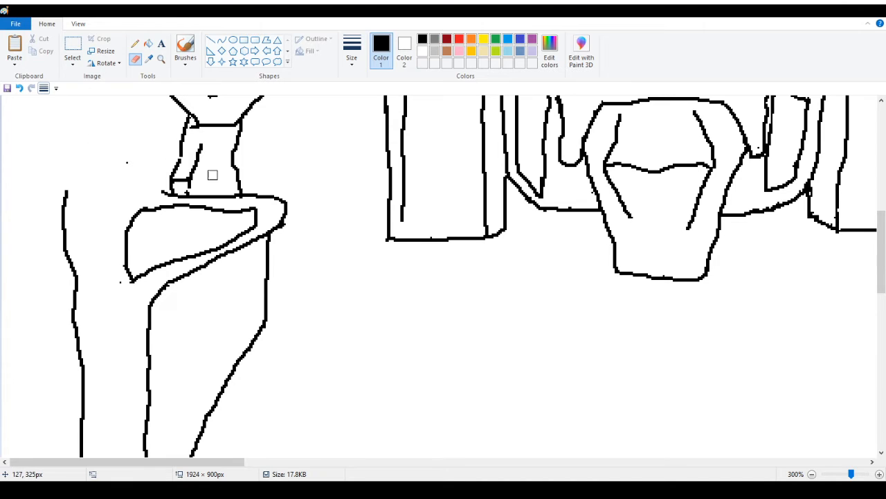
mouse_move(274, 200)
left_mouse_down()
mouse_move(282, 204)
mouse_move(295, 182)
left_mouse_up()
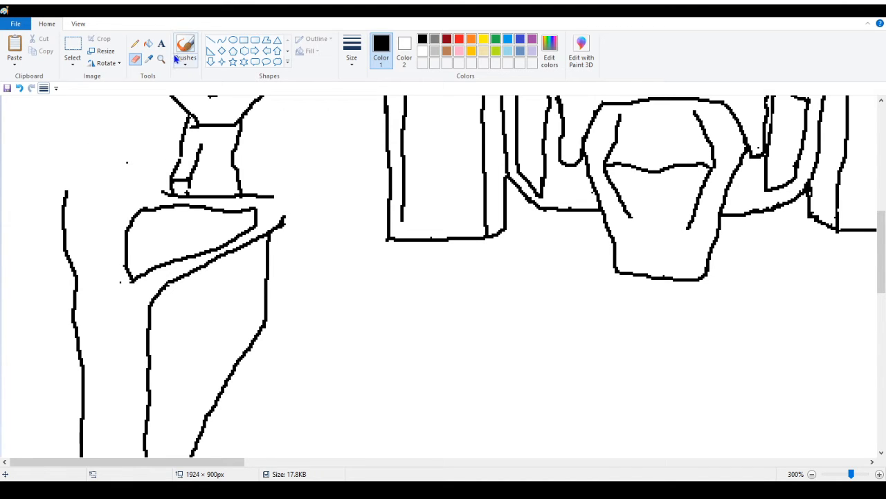
Try to clear the forearm and inner panel outlines with white fills, and undo these fills together with the erasures
left_click(149, 43)
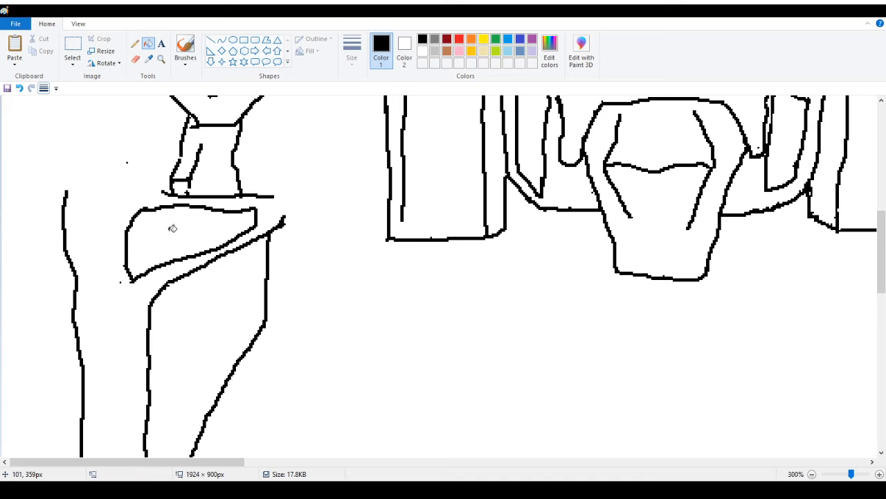
right_click(172, 277)
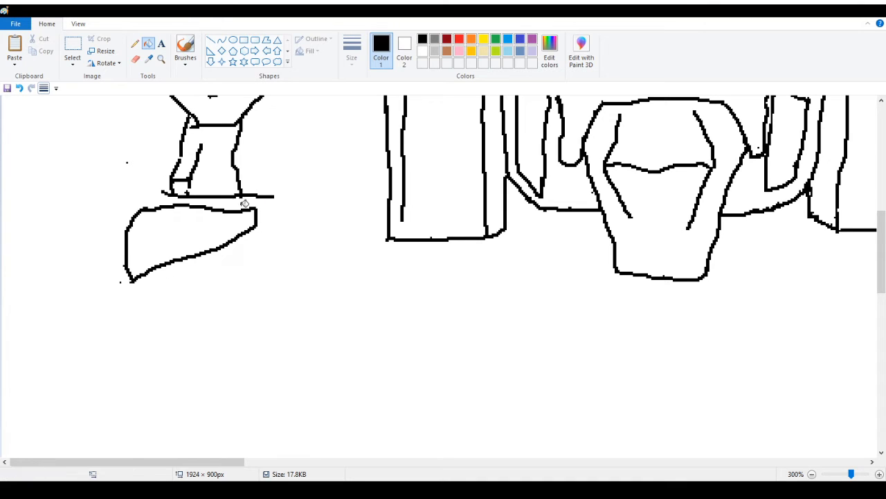
right_click(258, 215)
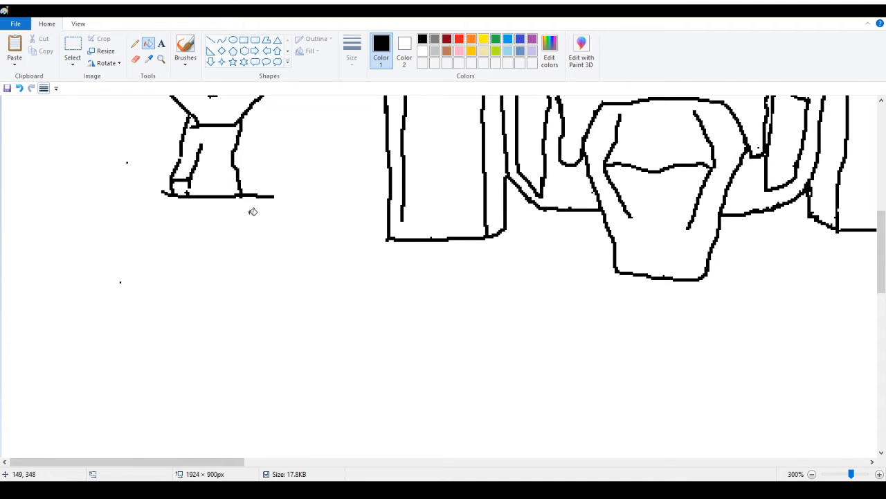
left_click(20, 89)
left_click(19, 89)
left_click(19, 89)
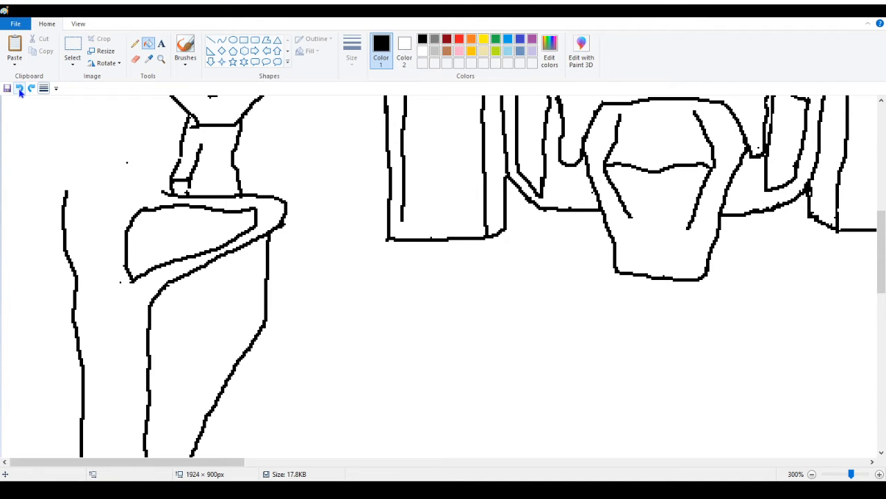
left_click(19, 89)
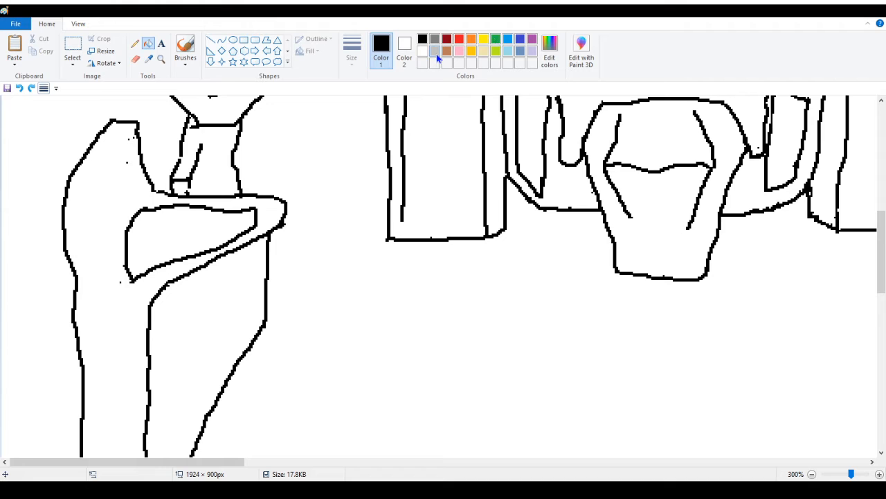
Set the drawing colour to light gray and try filling the forearm outline with it, undoing the fill
left_click(436, 54)
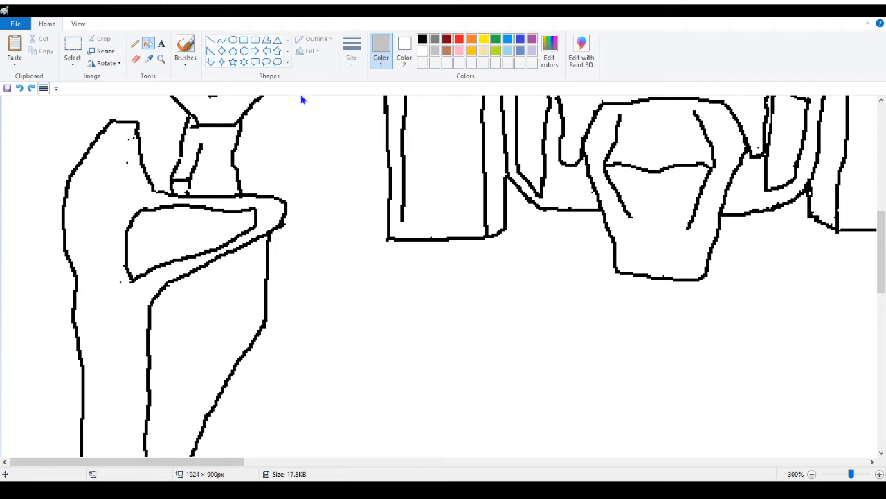
left_click(142, 147)
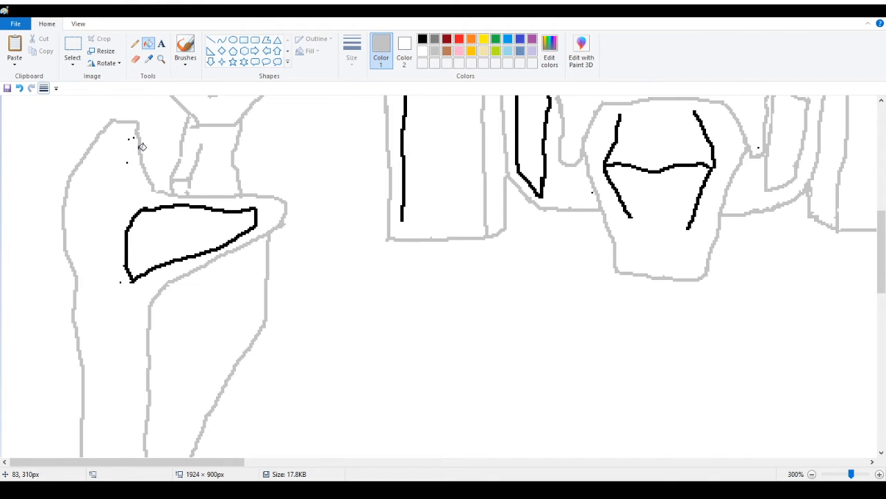
left_click(19, 88)
Erase small gaps in the forearm's upper outline on both sides of the elbow joint to separate it from the upper arm
left_click(136, 59)
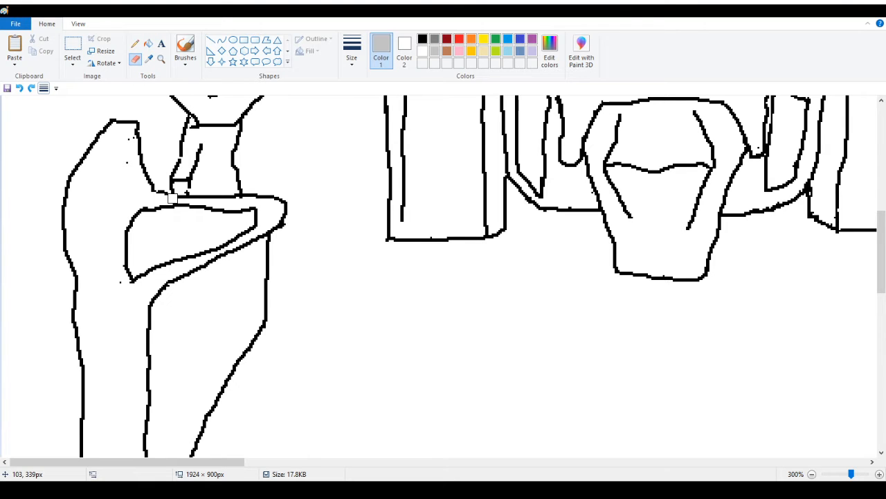
left_click(32, 88)
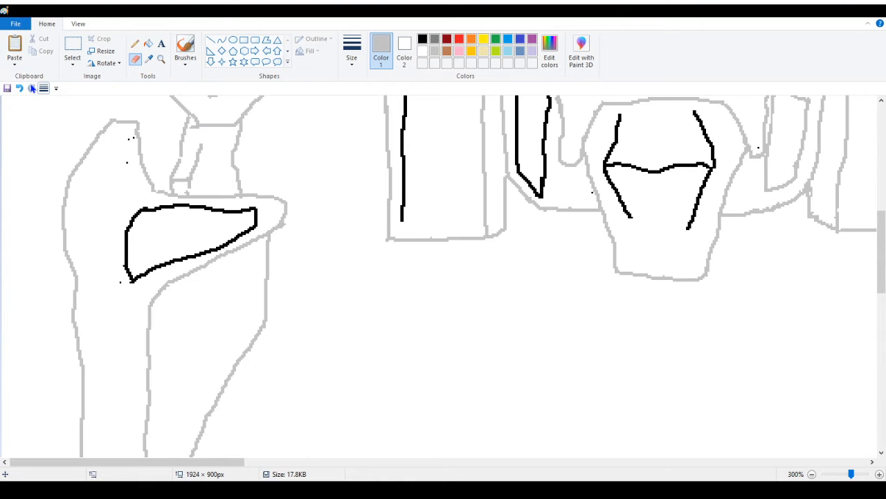
left_click(20, 88)
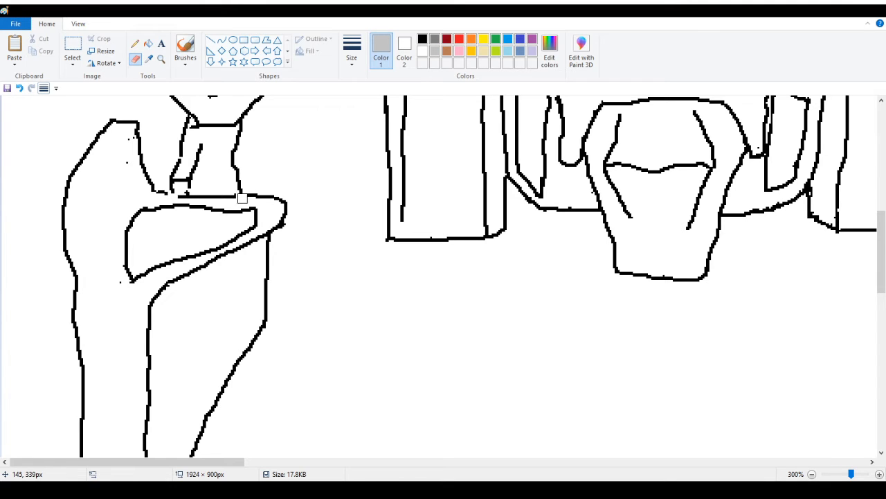
Try to remove the separated forearm and its inner panel with white fills and clean up the leftover marks, and undo it all
left_click(148, 43)
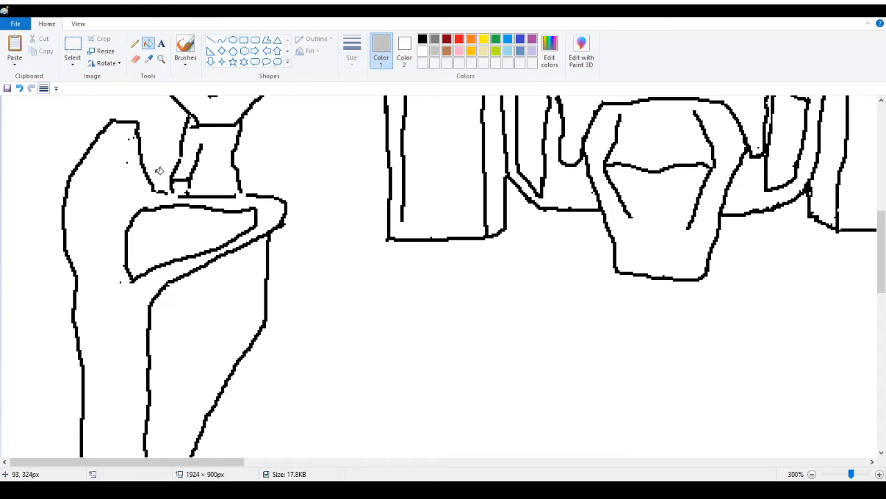
left_click(154, 181)
scroll(182, 232, "down", 2)
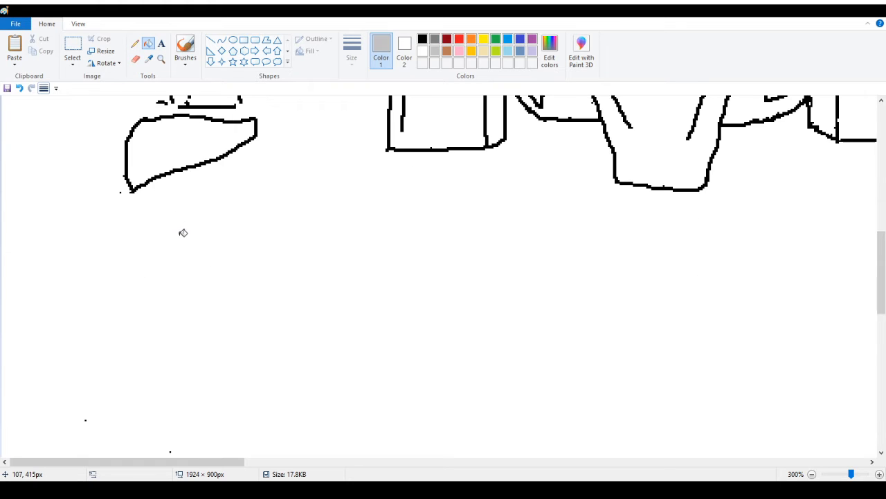
scroll(183, 233, "up", 2)
left_click(184, 199)
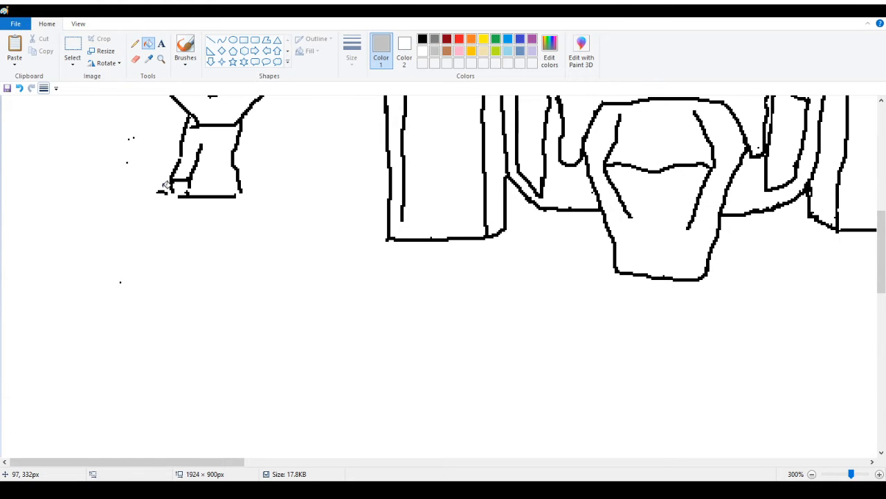
left_click(136, 45)
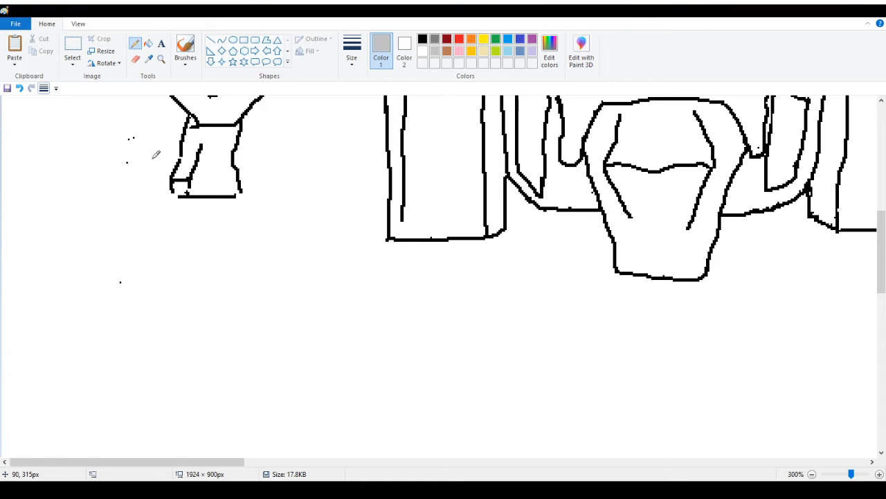
left_click(19, 88)
left_click(19, 89)
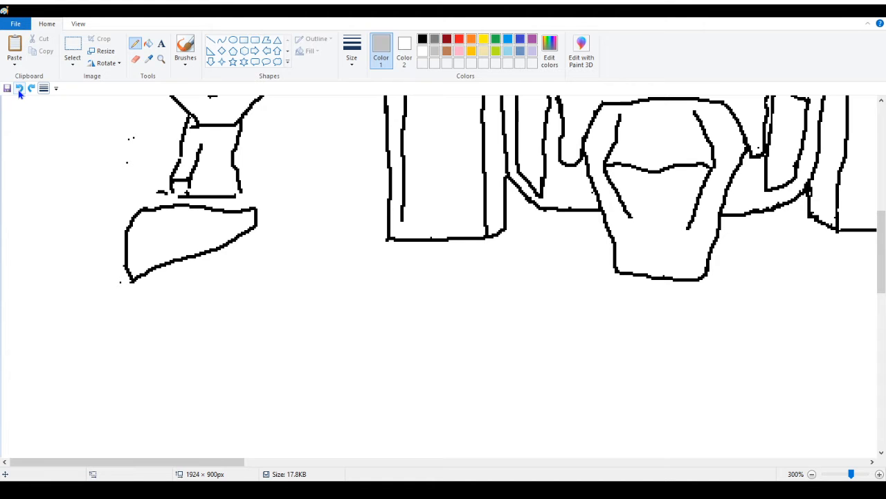
left_click(20, 88)
Recolour the separated forearm and hand outline and the inner panel's outline light gray, keeping the panel's interior white
scroll(2, 145, "down", 3)
scroll(2, 145, "up", 1)
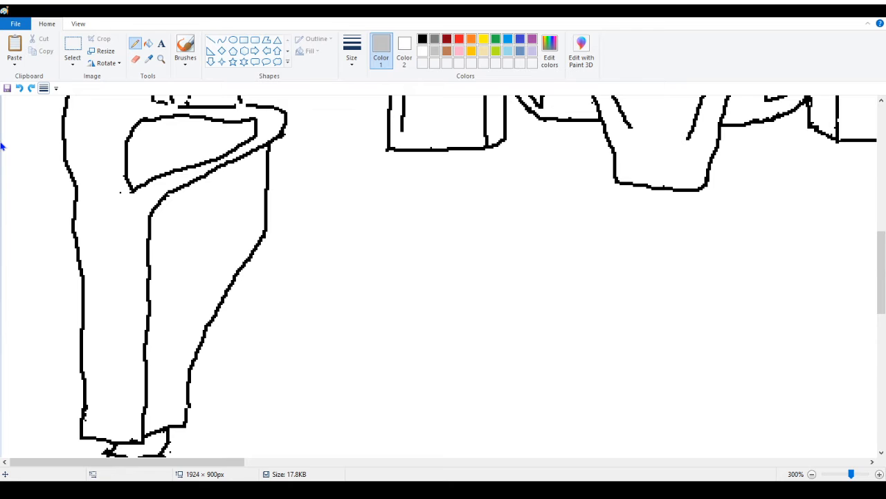
scroll(2, 146, "up", 2)
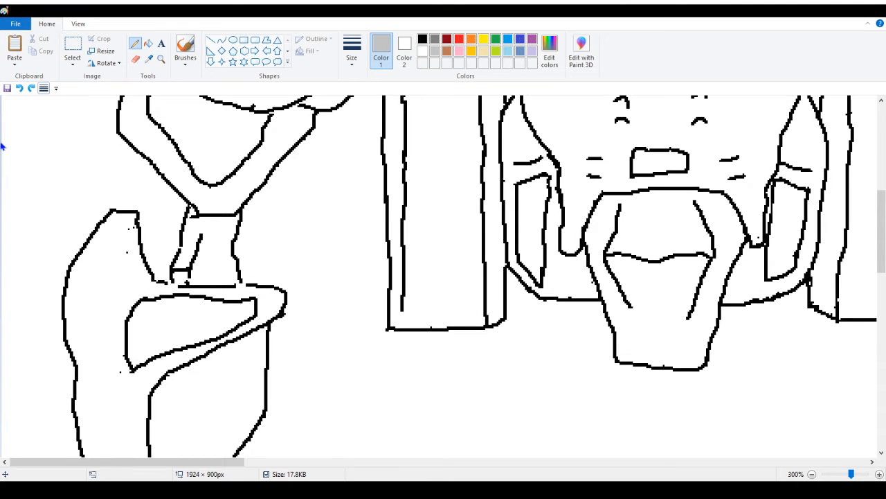
scroll(3, 146, "down", 1)
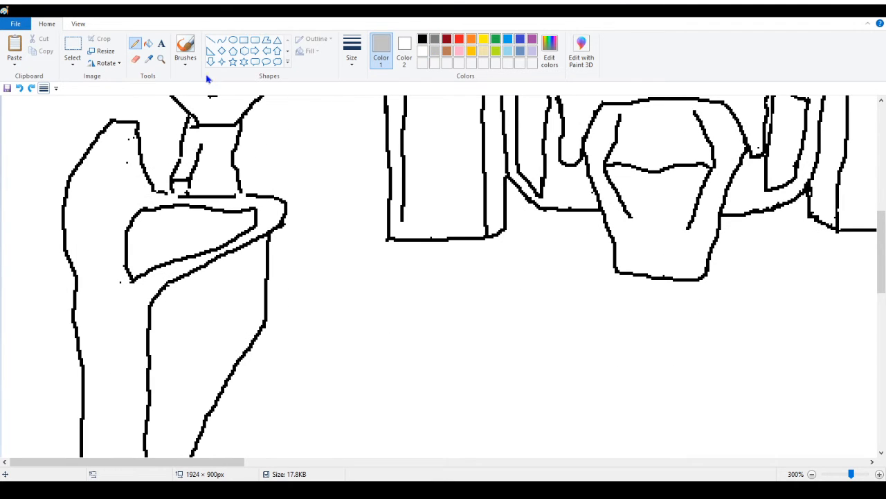
left_click(148, 43)
left_click(142, 146)
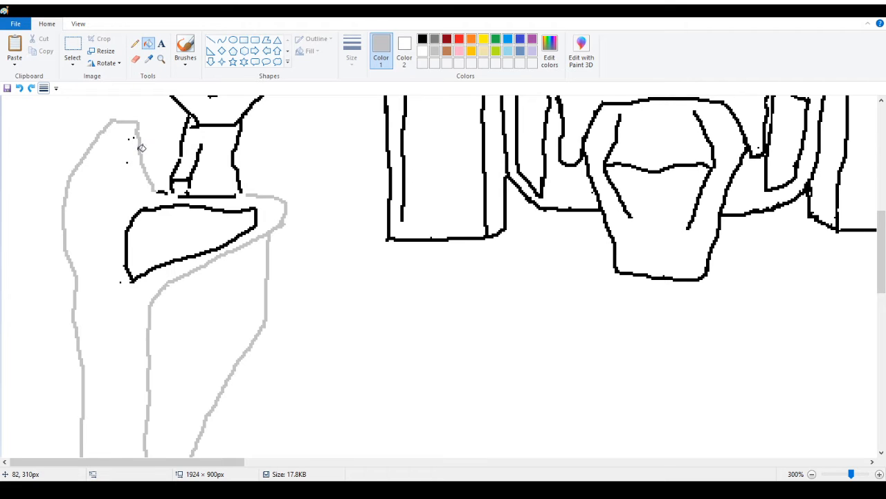
left_click(187, 204)
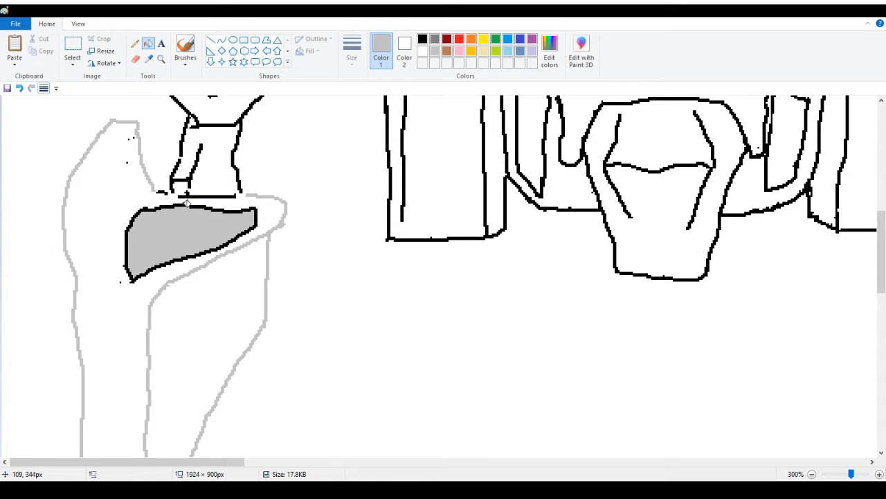
right_click(180, 212)
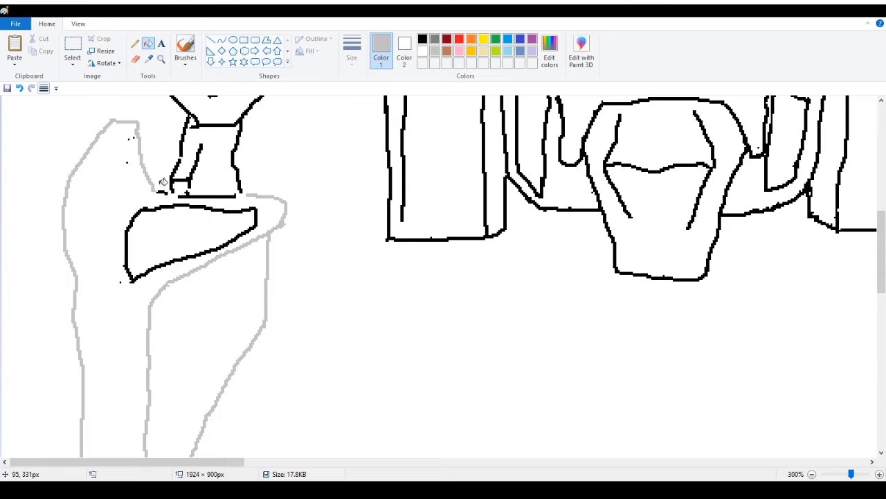
left_click(172, 206)
Separate the gray hand from the forearm at the wrist and remove the hand and the forearm's black inner panel with white fills
scroll(167, 208, "down", 5)
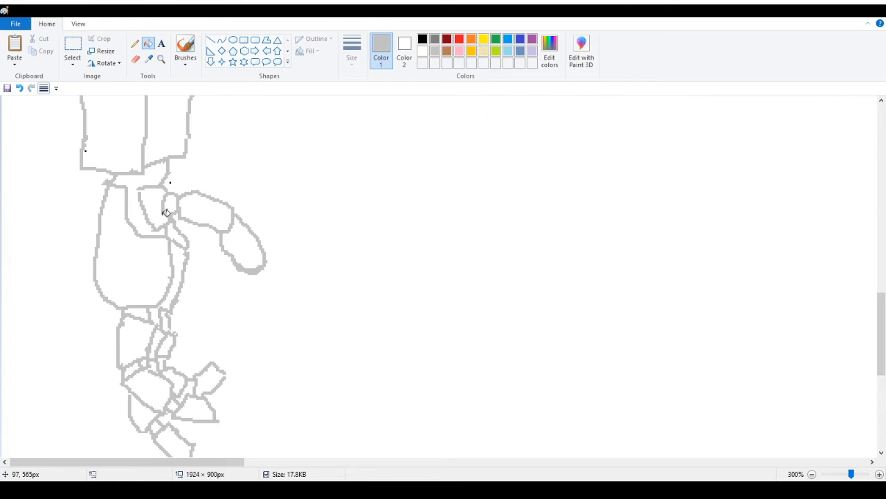
left_click(136, 60)
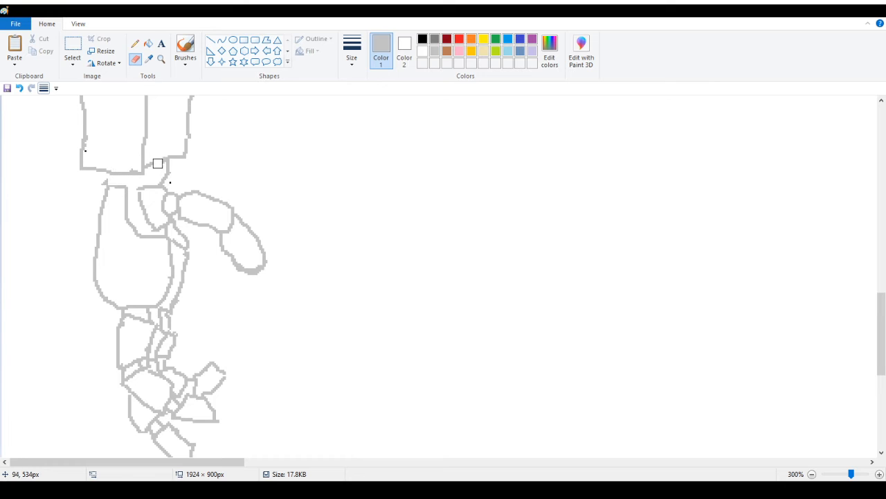
left_click(148, 43)
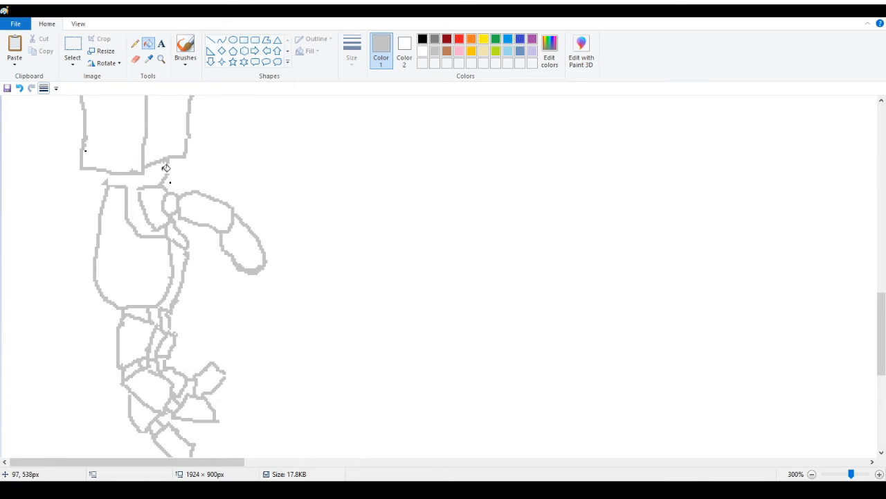
scroll(159, 182, "up", 5)
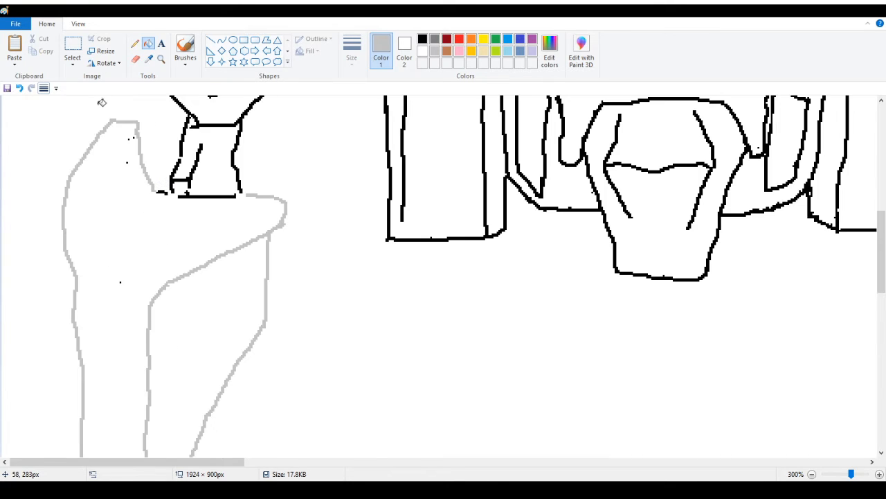
Draw the new forearm's upper tip, outer edge and bottom edge in black with the Pencil, slightly inside the gray guide outline
left_click(135, 43)
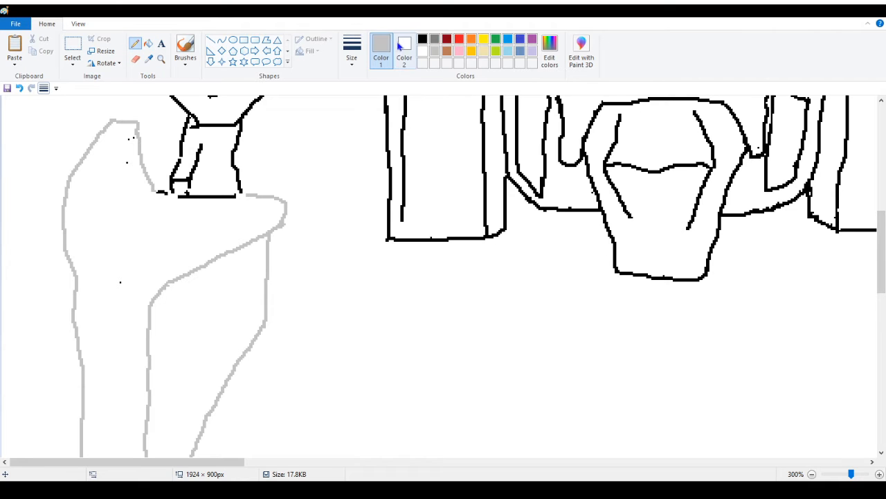
left_click(421, 40)
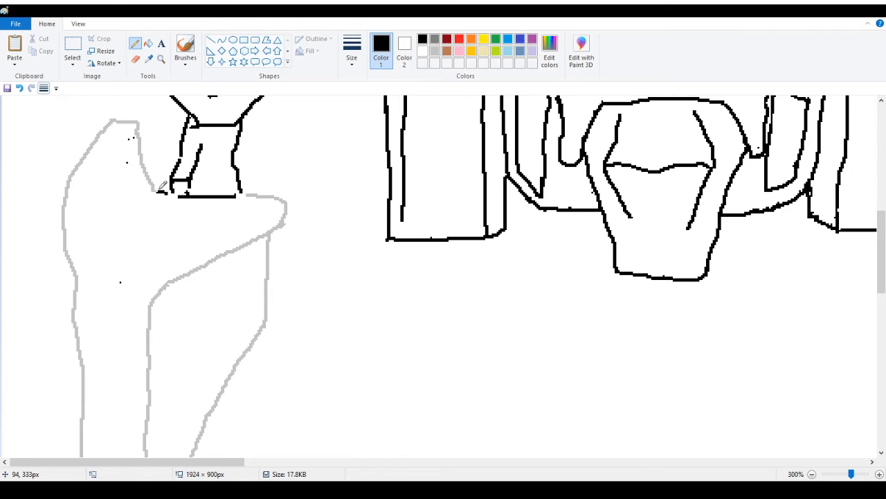
mouse_move(168, 188)
left_mouse_down()
mouse_move(182, 192)
mouse_move(155, 170)
mouse_move(153, 146)
mouse_move(122, 141)
mouse_move(86, 220)
left_mouse_up()
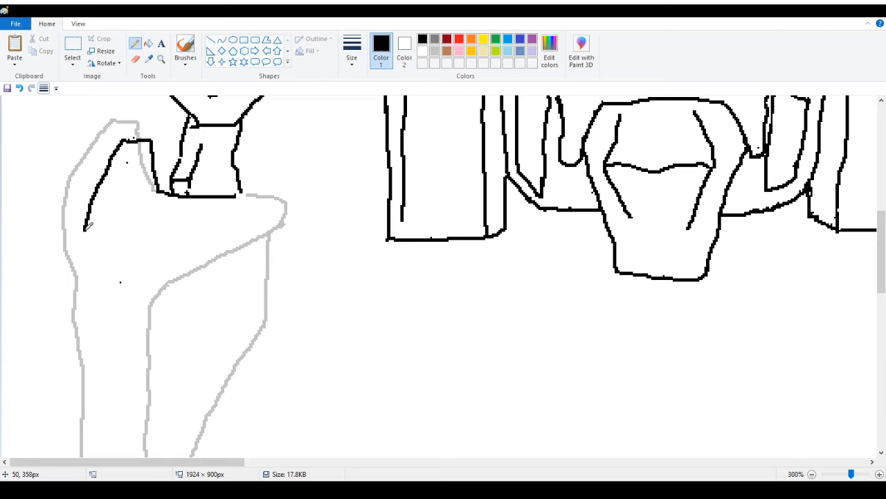
scroll(88, 221, "down", 3)
mouse_move(84, 139)
left_mouse_down()
mouse_move(103, 377)
mouse_move(115, 367)
mouse_move(108, 372)
mouse_move(117, 380)
mouse_move(155, 381)
mouse_move(175, 340)
left_mouse_up()
left_click(20, 88)
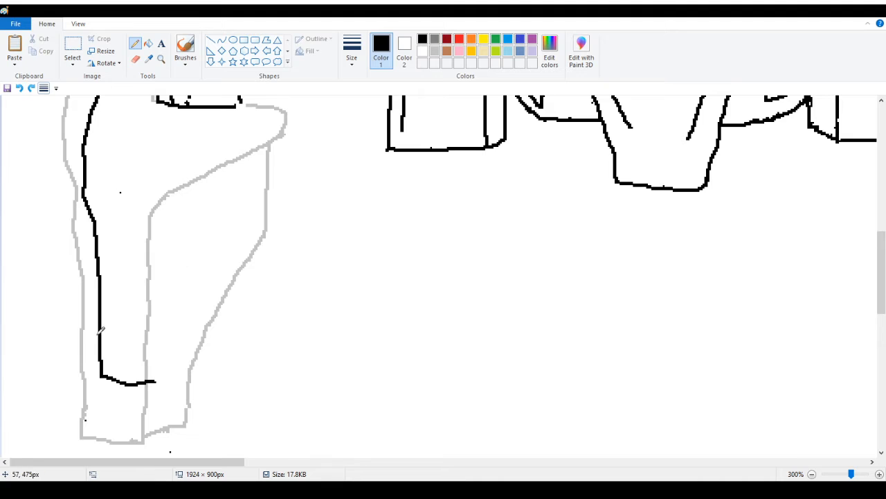
Draw the new forearm's inner edge up to the elbow and outline the pointed projection beneath the upper arm
mouse_move(158, 378)
left_mouse_down()
mouse_move(157, 290)
mouse_move(173, 207)
left_mouse_up()
scroll(173, 211, "up", 3)
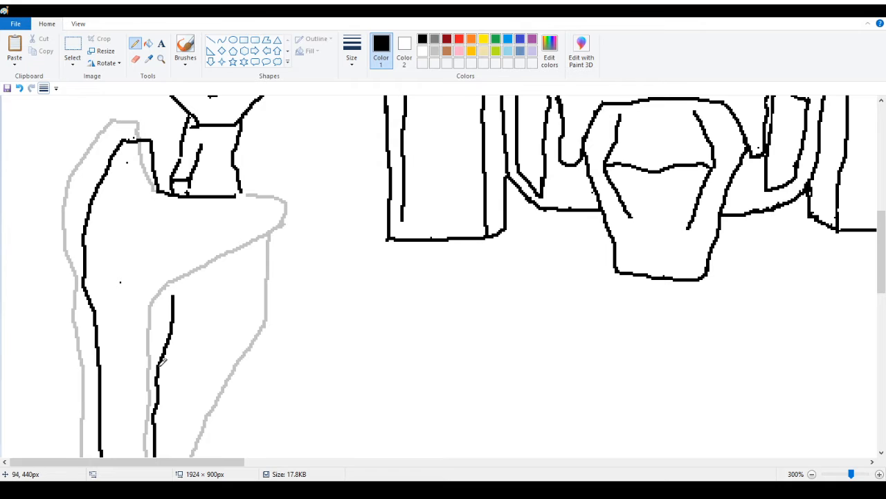
left_click_drag(159, 362, 157, 324)
mouse_move(162, 331)
left_mouse_down()
mouse_move(156, 306)
mouse_move(170, 263)
mouse_move(274, 205)
mouse_move(237, 233)
mouse_move(261, 207)
left_mouse_up()
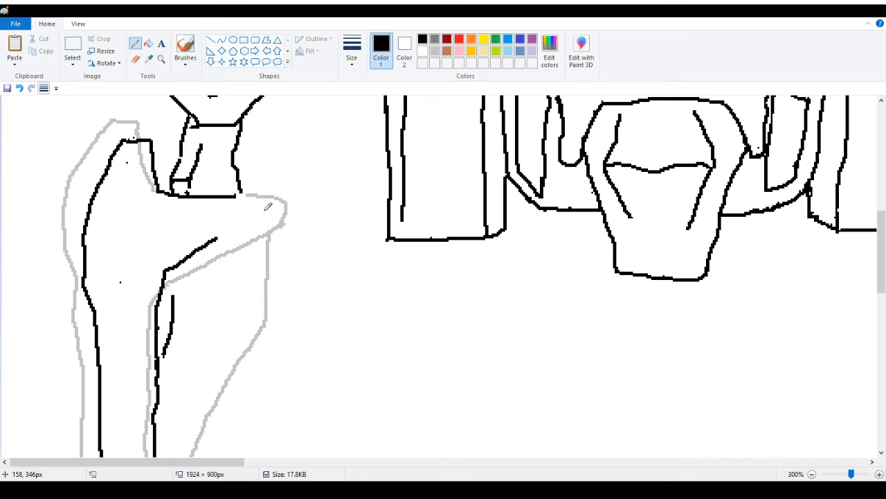
mouse_move(220, 237)
left_mouse_down()
mouse_move(279, 216)
mouse_move(253, 189)
mouse_move(269, 181)
mouse_move(277, 221)
left_mouse_up()
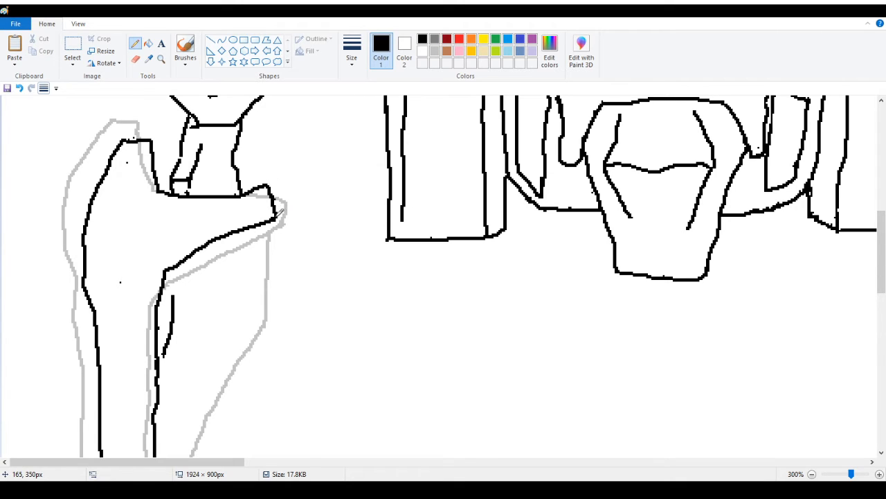
Draw the outer edge of the panel beneath the forearm's projection and remove the stray line inside it with a white fill
scroll(267, 223, "down", 3)
mouse_move(251, 140)
left_mouse_down()
mouse_move(250, 247)
mouse_move(223, 295)
mouse_move(159, 362)
left_mouse_up()
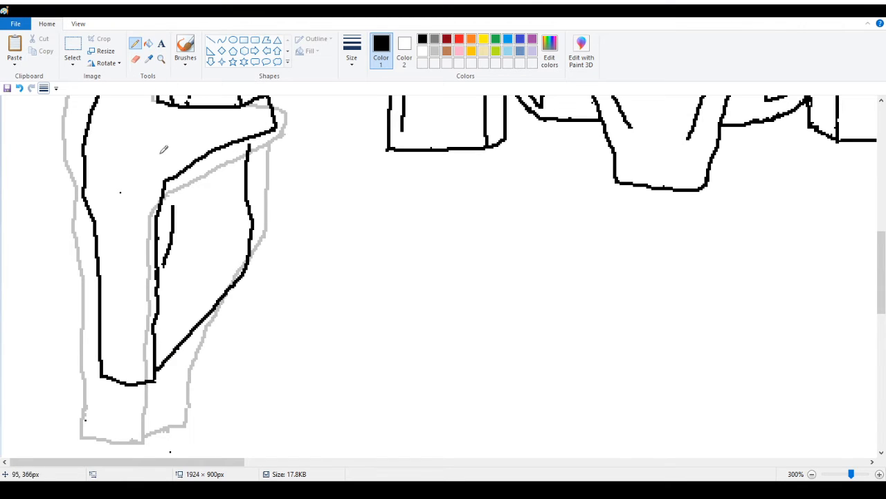
left_click(148, 43)
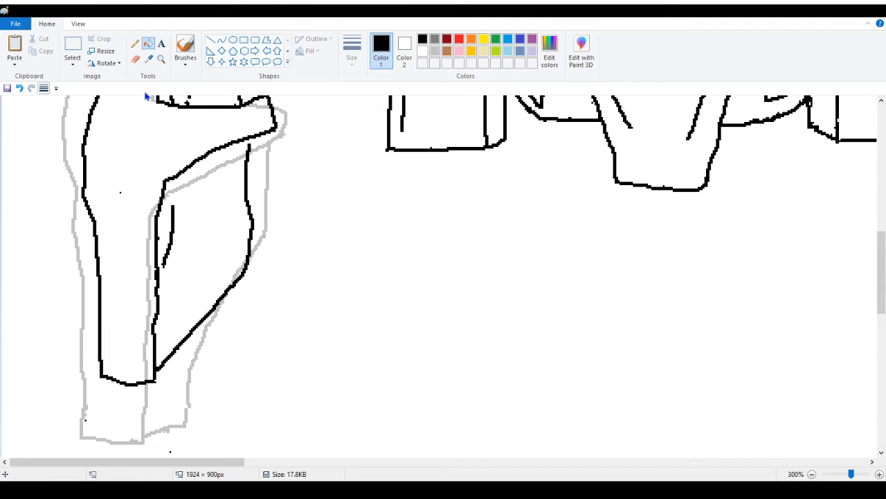
right_click(173, 216)
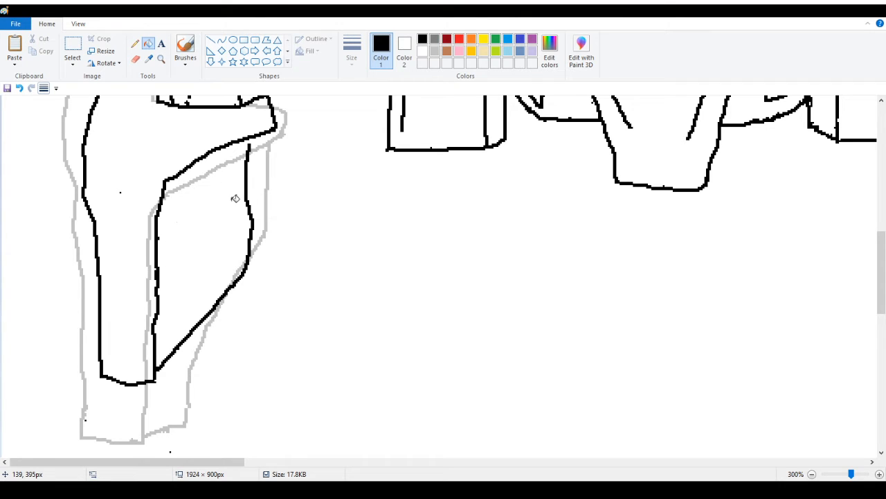
Erase parts of the panel's outer edge, draw a slanted dividing line across the panel and redraw the edge below it
left_click(137, 60)
left_click_drag(153, 379, 164, 364)
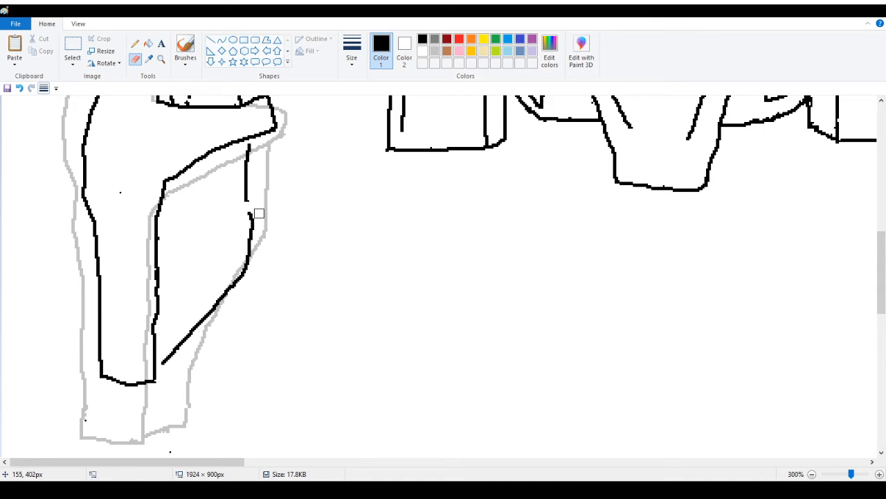
left_click(135, 44)
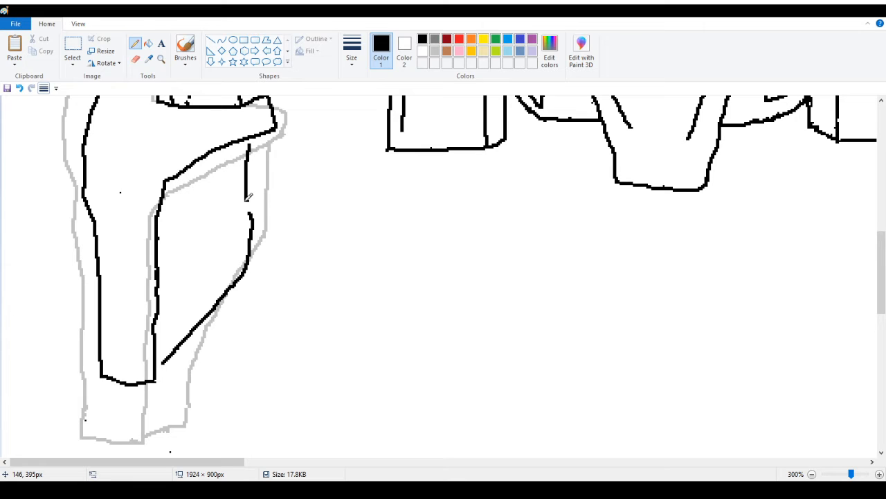
mouse_move(247, 197)
left_mouse_down()
mouse_move(243, 225)
mouse_move(222, 238)
mouse_move(160, 248)
left_mouse_up()
mouse_move(249, 214)
left_mouse_down()
mouse_move(252, 257)
mouse_move(235, 274)
mouse_move(247, 224)
left_mouse_up()
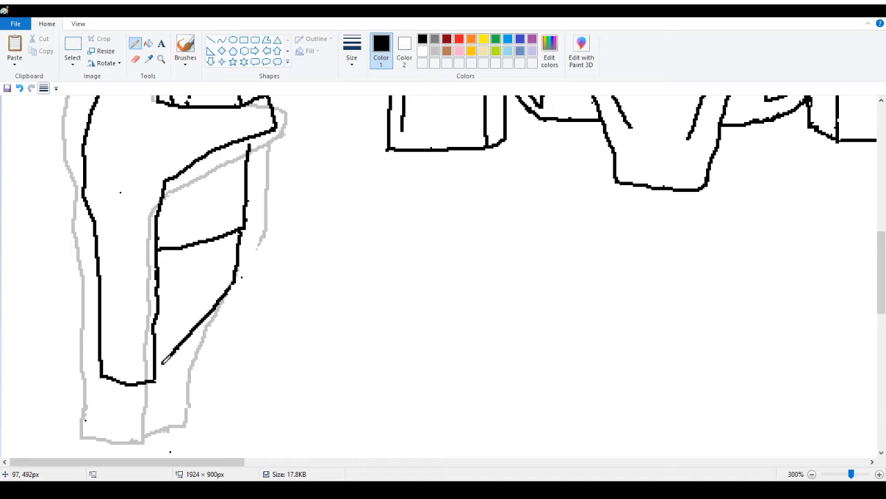
Undo the last strokes and extend the panel's lower edge downward to join the bottom of the forearm
key("ctrl+z")
key("ctrl+z")
mouse_move(184, 339)
left_mouse_down()
mouse_move(180, 371)
mouse_move(169, 374)
left_mouse_up()
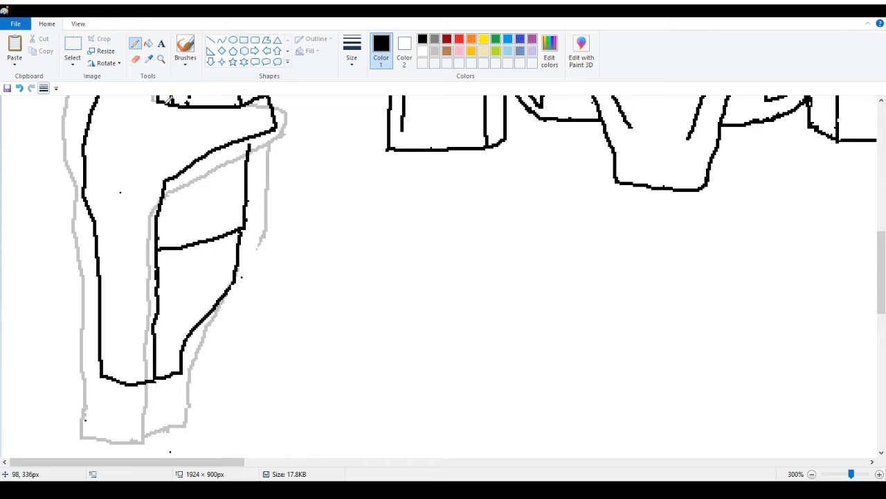
Examine the new forearm's proportions against the whole robot and the arm copy at lower magnifications
left_click(161, 61)
right_click(40, 186)
scroll(39, 186, "up", 3)
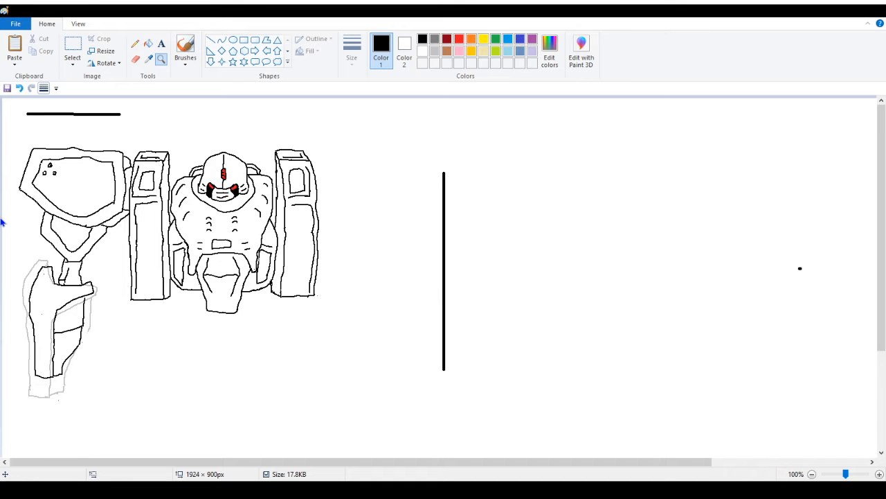
right_click(85, 231)
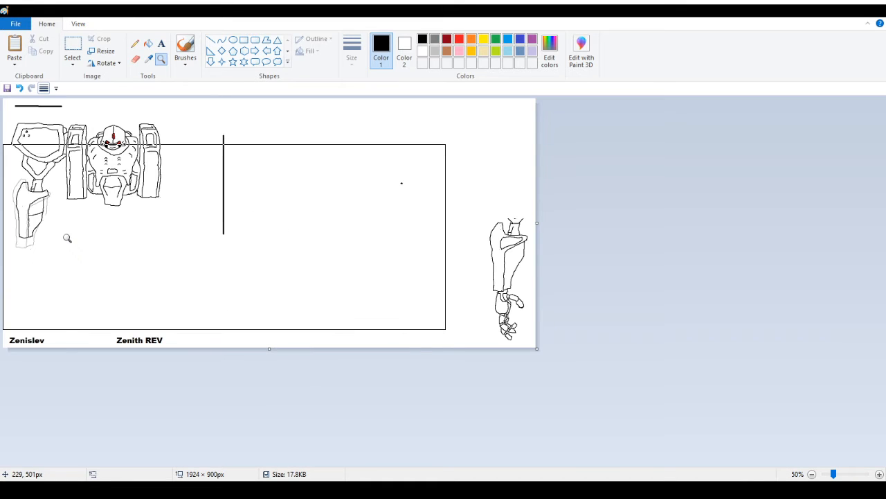
right_click(45, 206)
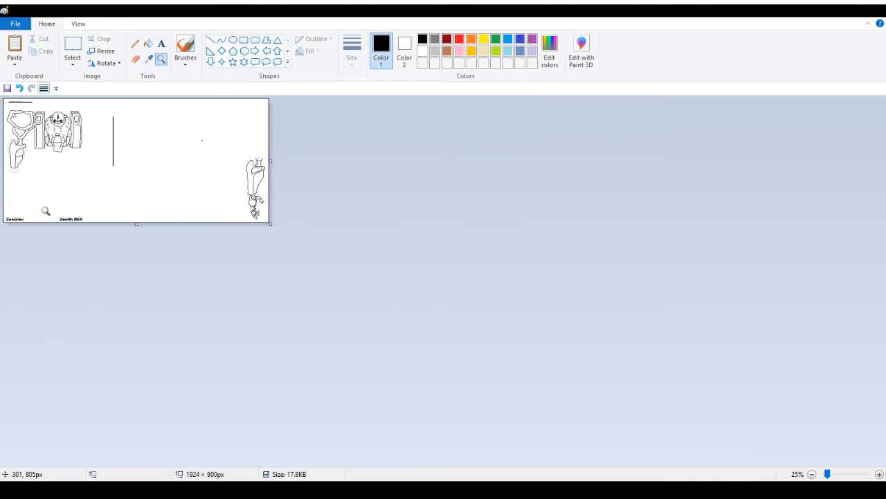
left_click(41, 173)
left_click(49, 201)
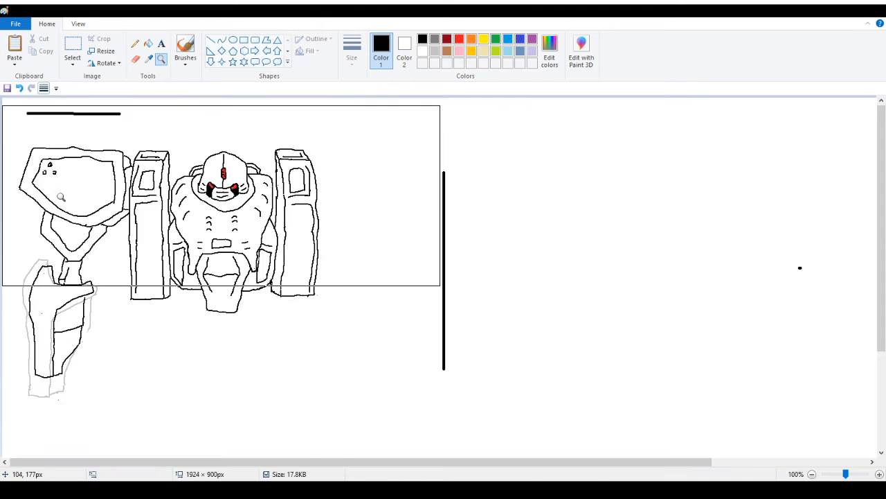
left_click(69, 256)
scroll(69, 256, "down", 5)
right_click(70, 257)
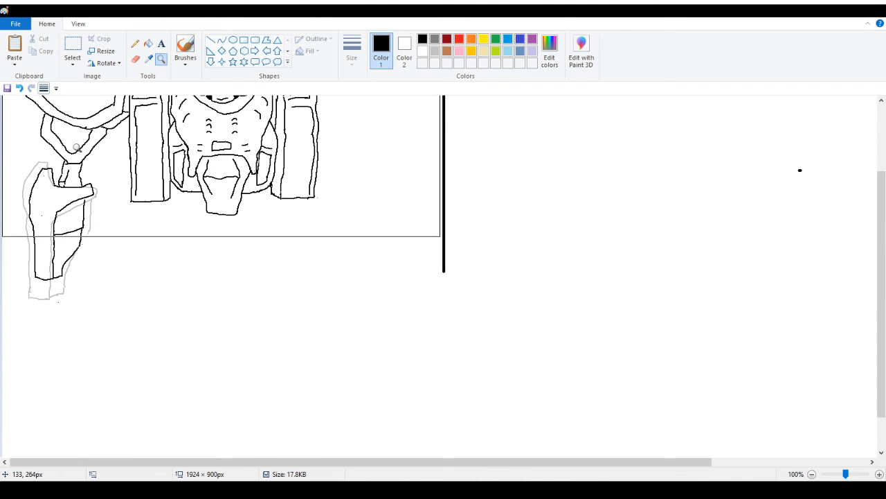
Remove the gray guide line around the forearm's projection with a white fill
left_click(149, 47)
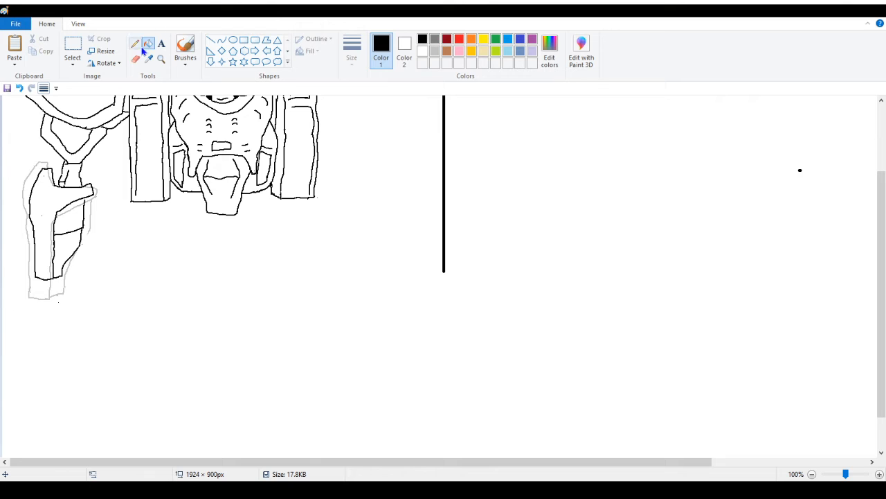
left_click(160, 59)
left_click(7, 227)
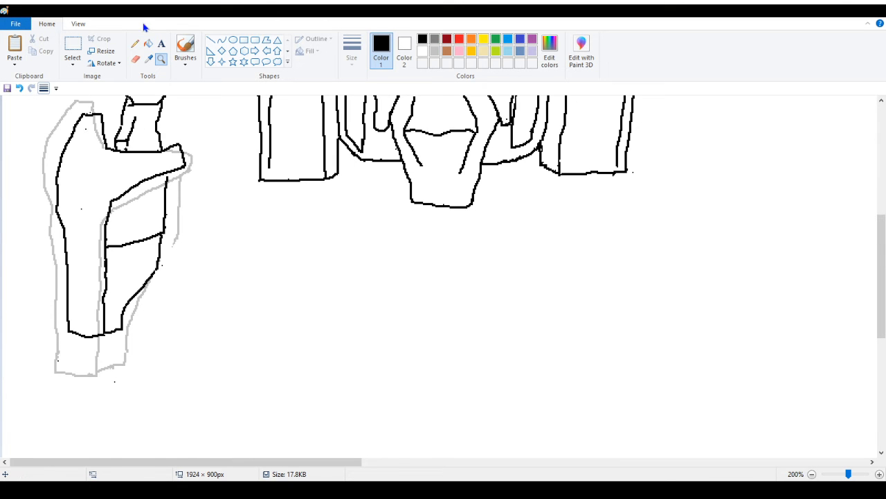
left_click(148, 47)
right_click(189, 154)
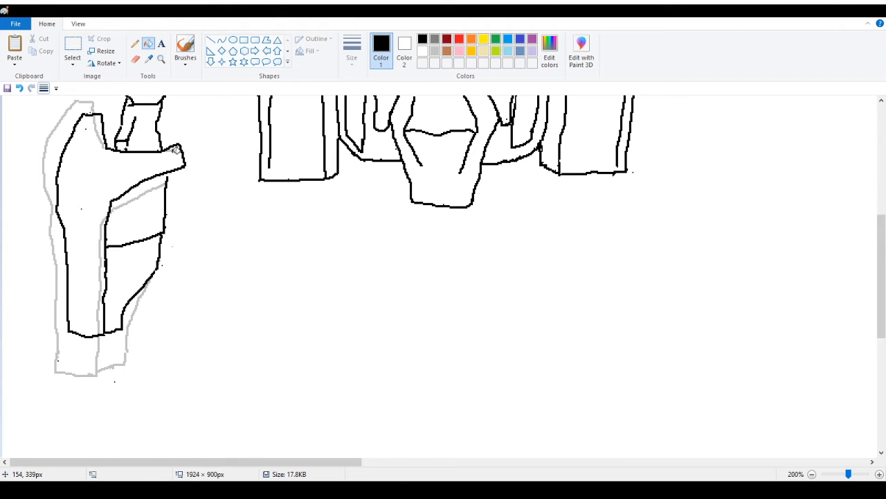
Clear the remaining gray guides by filling the background and forearm light gray then white, and close the panel's upper gap in black
left_click(434, 50)
left_click(231, 240)
right_click(231, 240)
left_click(82, 217)
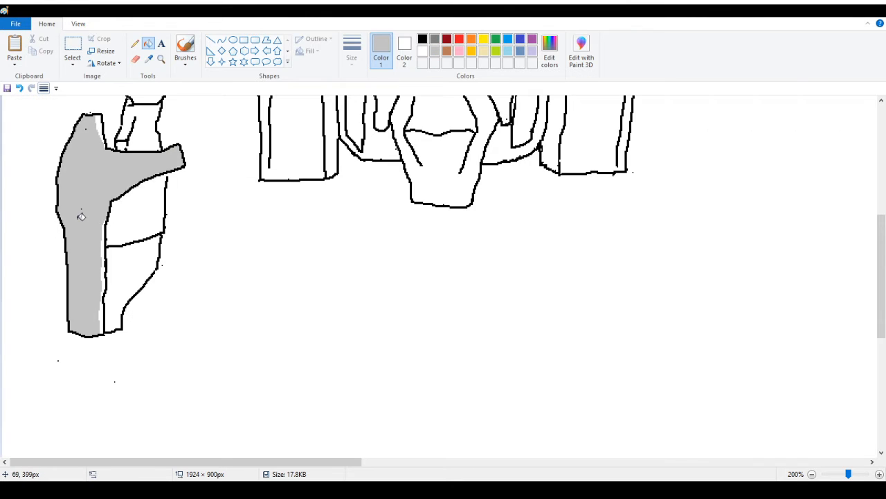
right_click(82, 217)
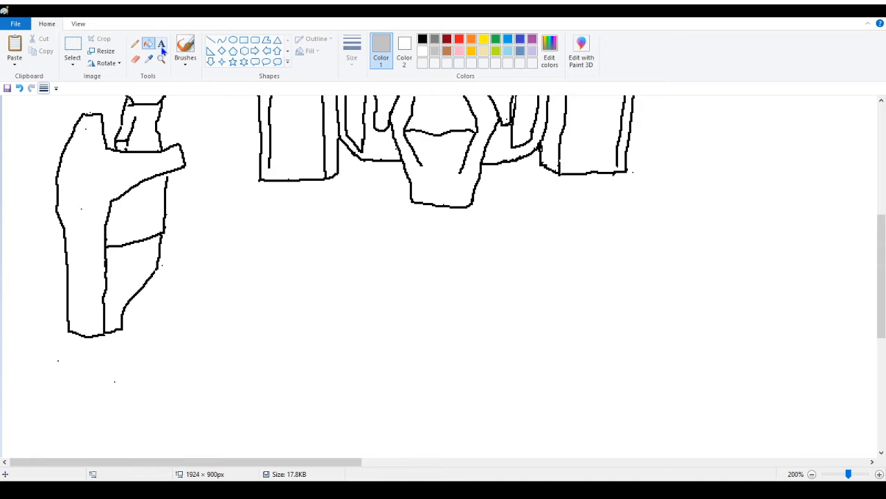
left_click(135, 43)
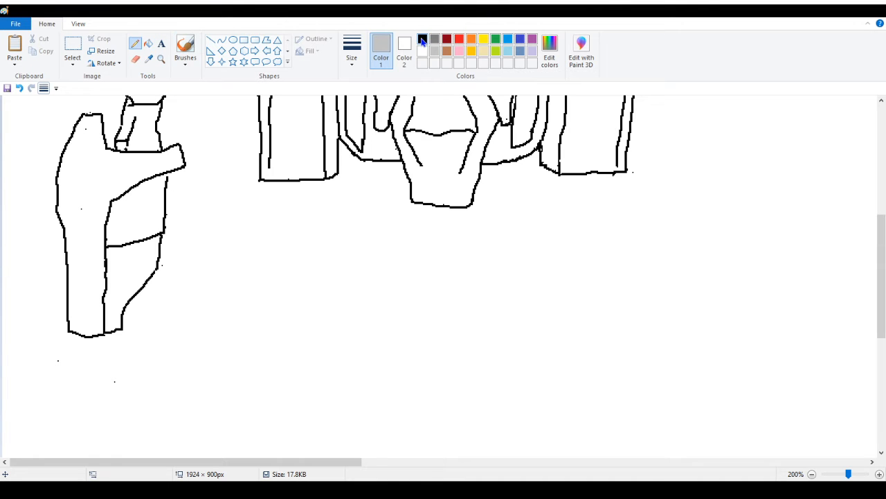
left_click(422, 38)
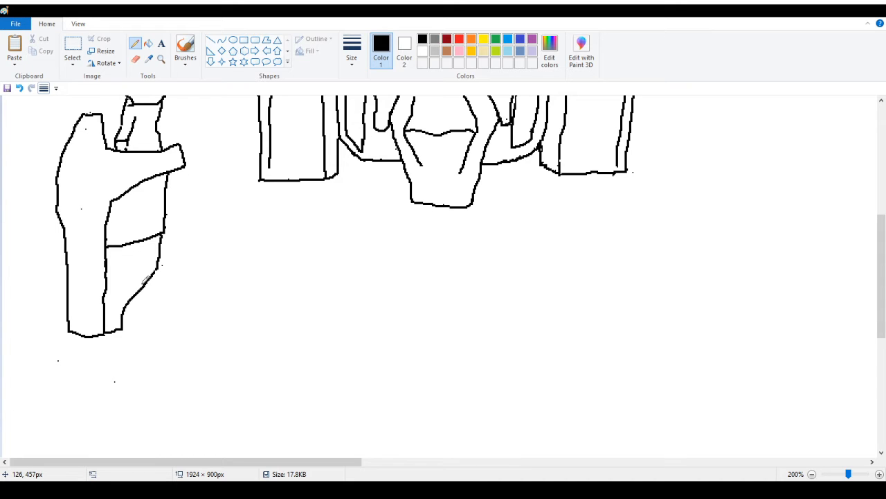
Copy the hand of the arm copy at the canvas's far right, using a selection of about 166 × 203 px
scroll(182, 239, "down", 4)
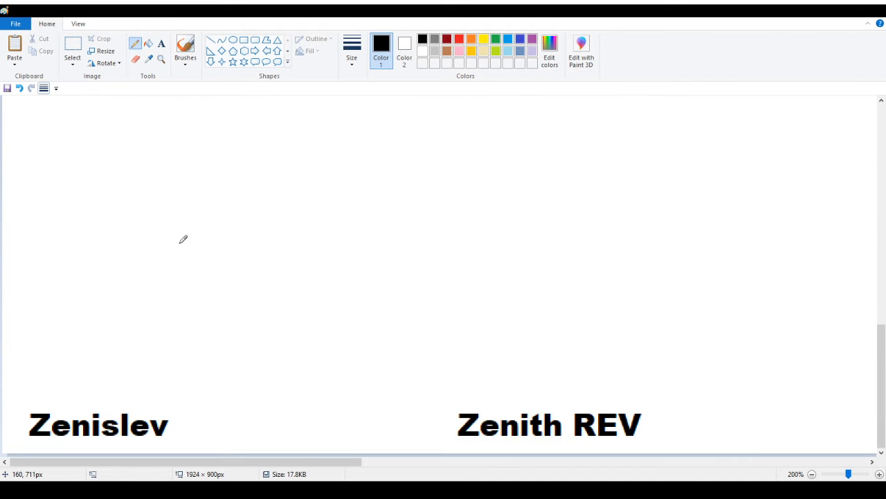
scroll(183, 240, "up", 5)
scroll(183, 240, "down", 2)
left_click_drag(192, 462, 724, 396)
scroll(757, 339, "down", 5)
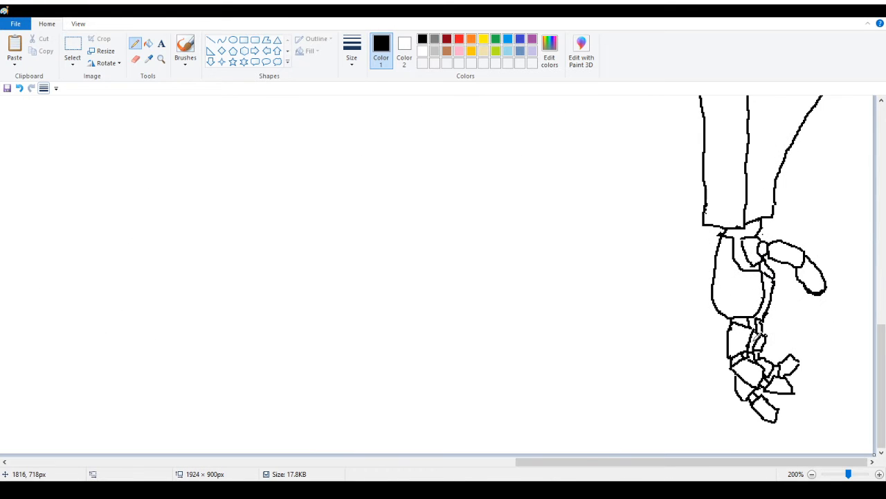
left_click(73, 46)
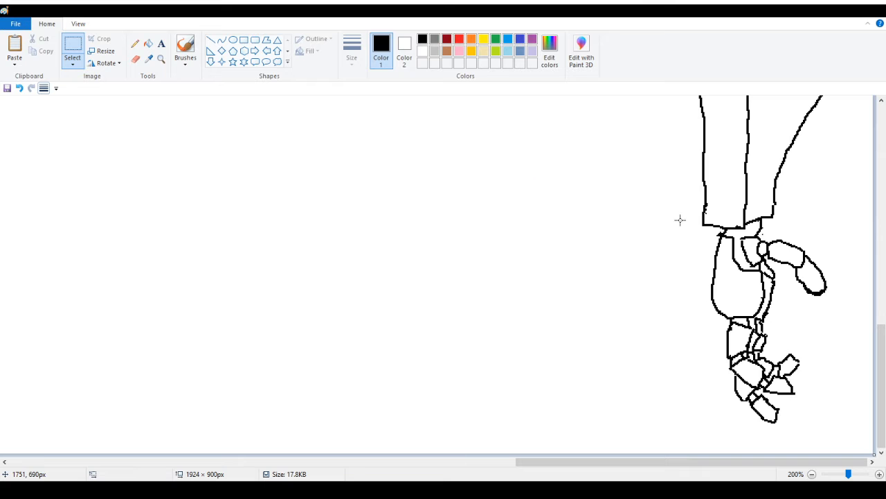
mouse_move(682, 221)
left_mouse_down()
mouse_move(868, 430)
mouse_move(865, 445)
left_mouse_up()
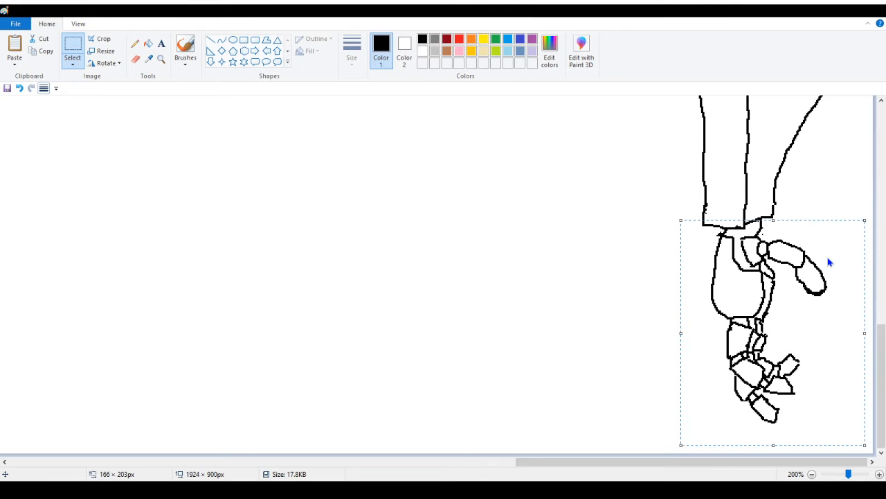
Try the copied hand directly beneath the redrawn forearm, check its proportions against the whole robot, and undo the placement
left_click_drag(700, 462, 195, 462)
scroll(181, 452, "up", 3)
left_click_drag(282, 305, 290, 298)
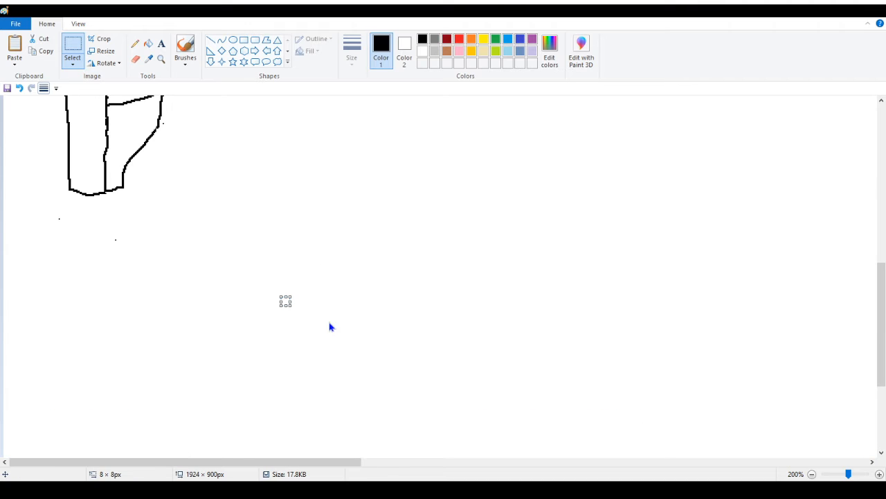
key("ctrl+v")
mouse_move(58, 157)
left_mouse_down()
mouse_move(93, 264)
mouse_move(101, 250)
left_mouse_up()
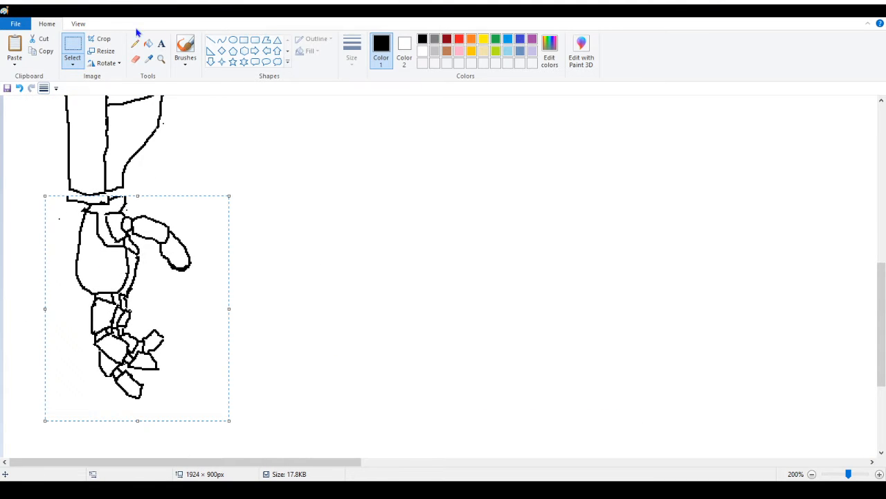
left_click(159, 61)
right_click(168, 131)
right_click(164, 137)
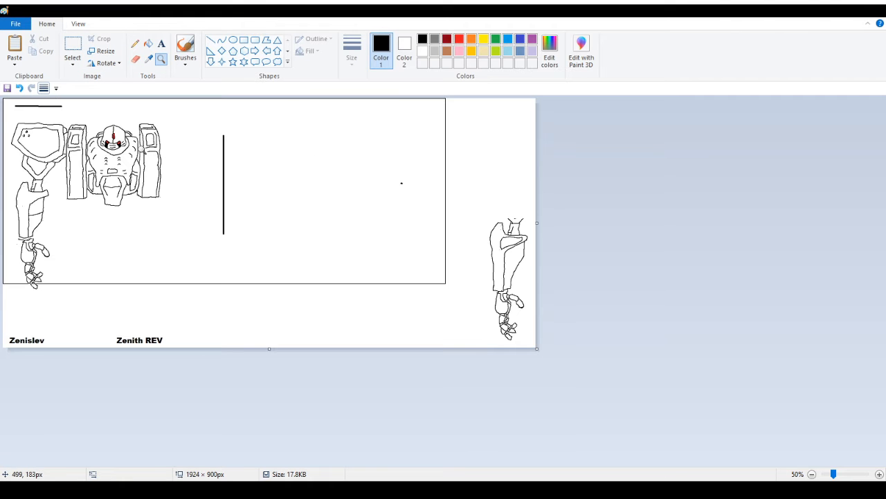
left_click(82, 282)
left_click(77, 277)
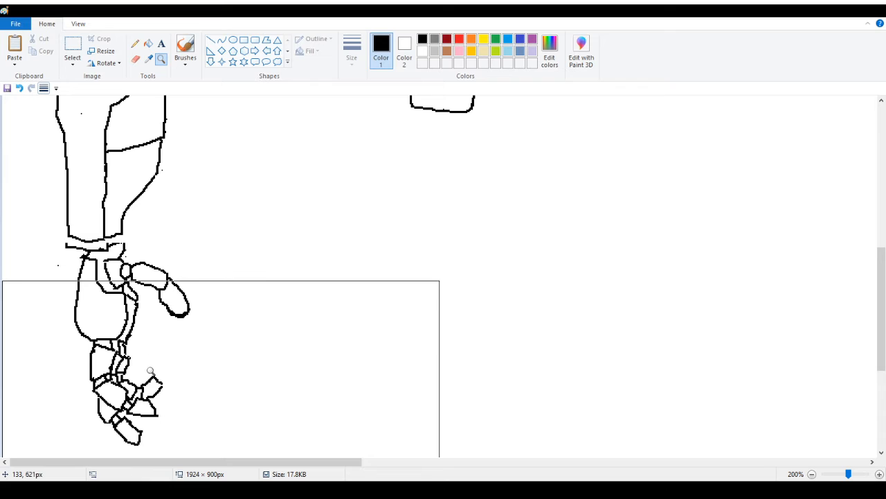
left_click(19, 88)
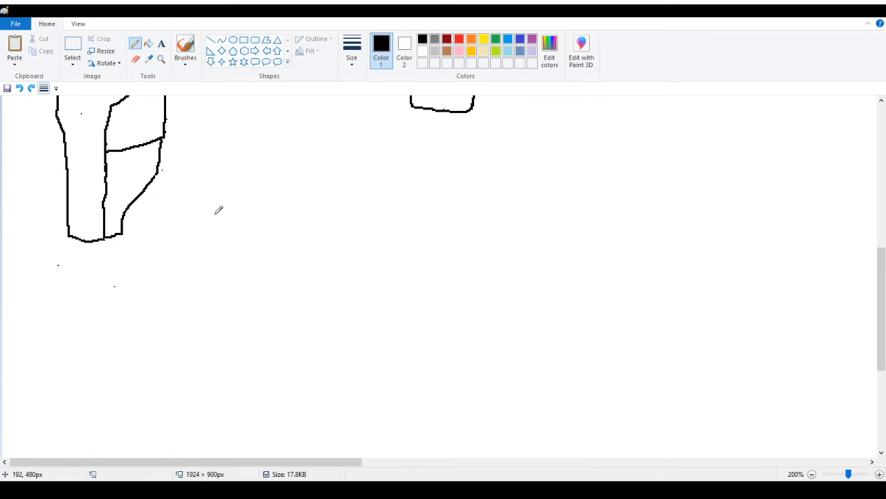
Paste the hand copy again and place it in the empty space beside and below the forearm as a drawing reference
left_click(14, 72)
mouse_move(83, 166)
left_mouse_down()
mouse_move(170, 239)
mouse_move(358, 304)
mouse_move(362, 286)
mouse_move(358, 298)
mouse_move(242, 313)
left_mouse_up()
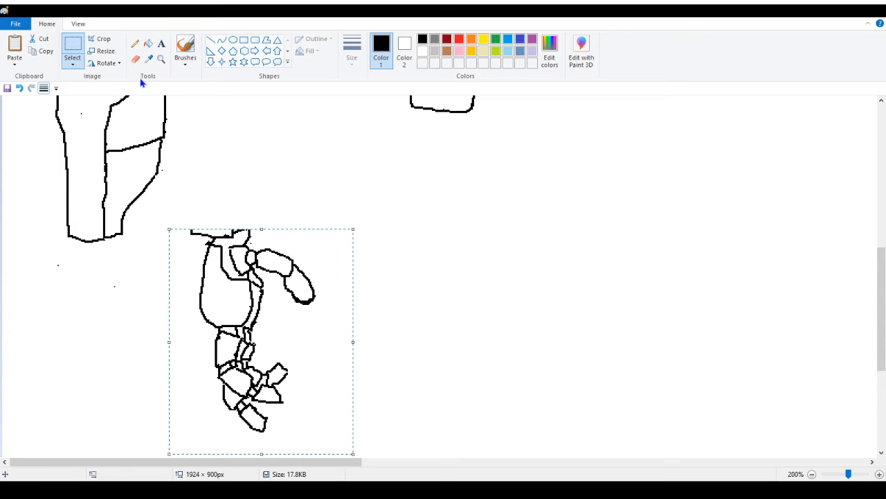
scroll(156, 76, "down", 1)
scroll(155, 76, "up", 1)
scroll(157, 185, "down", 2)
left_click_drag(241, 234, 238, 221)
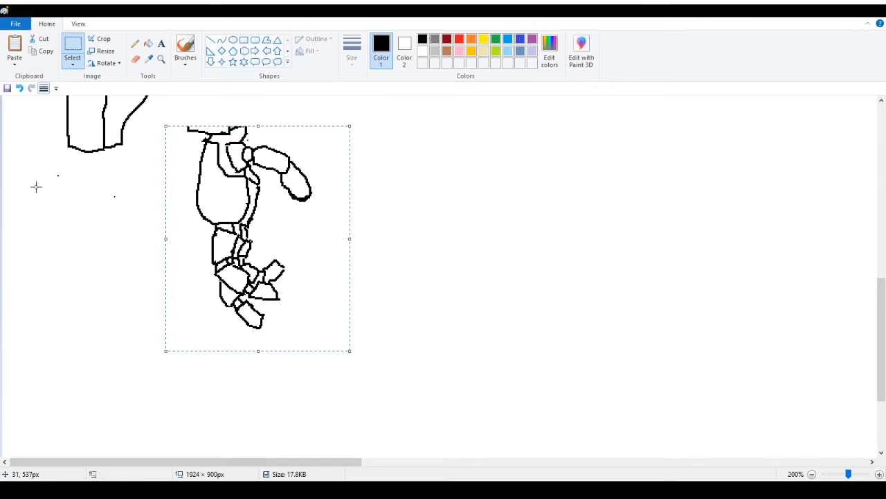
Erase the two stray black dots beneath the forearm with white pencil marks
left_click(161, 59)
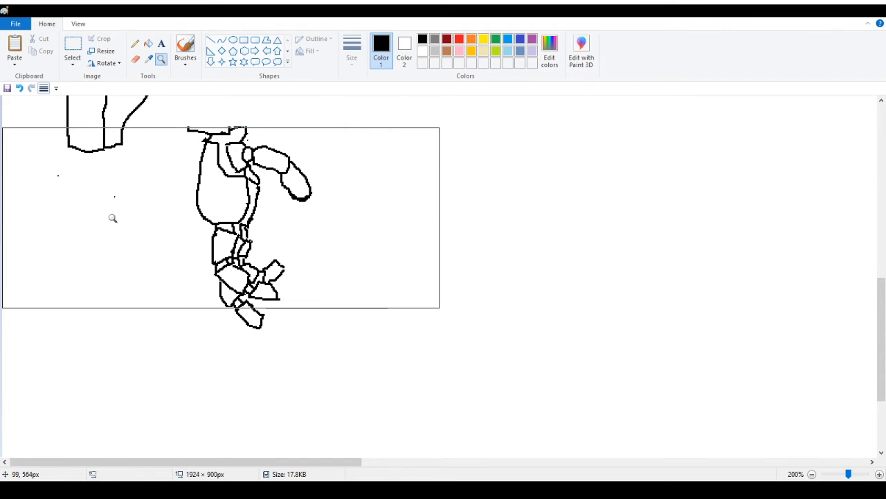
left_click(113, 218)
scroll(138, 218, "up", 3)
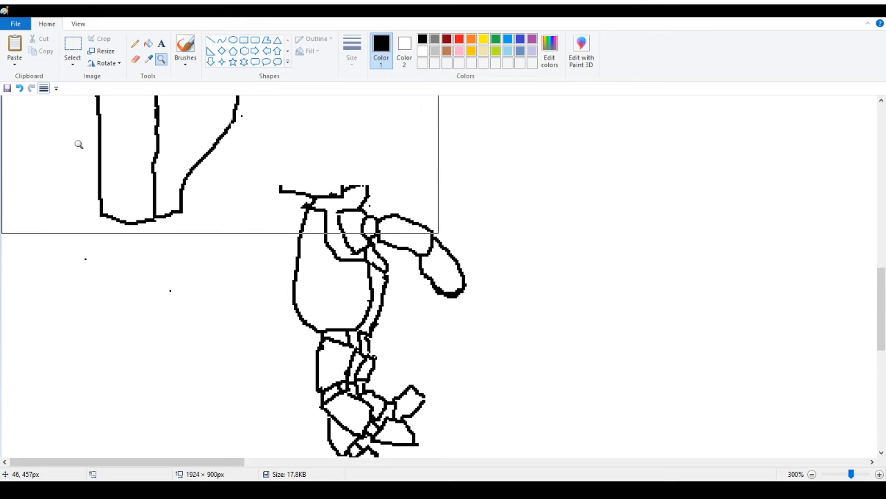
left_click(135, 44)
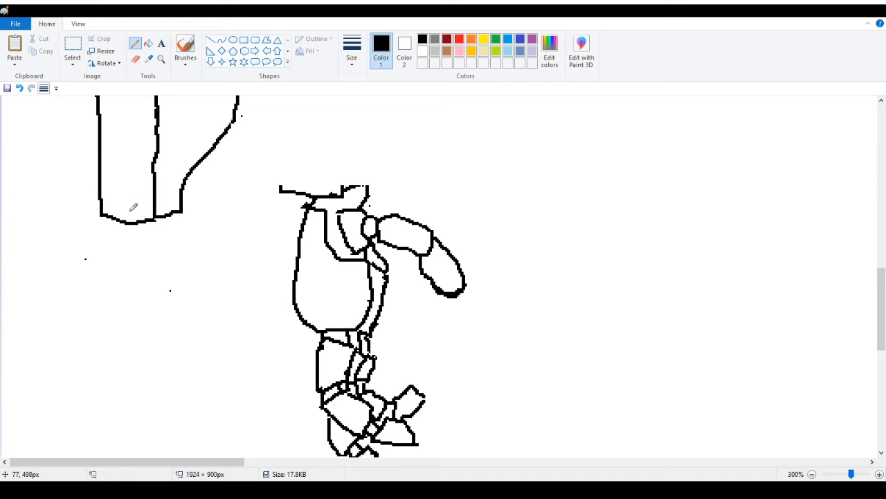
right_click(171, 290)
right_click(86, 259)
Draw the outer edge and curved bottom of a smaller palm beneath the forearm in black, undoing the misplaced strokes
left_click_drag(108, 226, 99, 301)
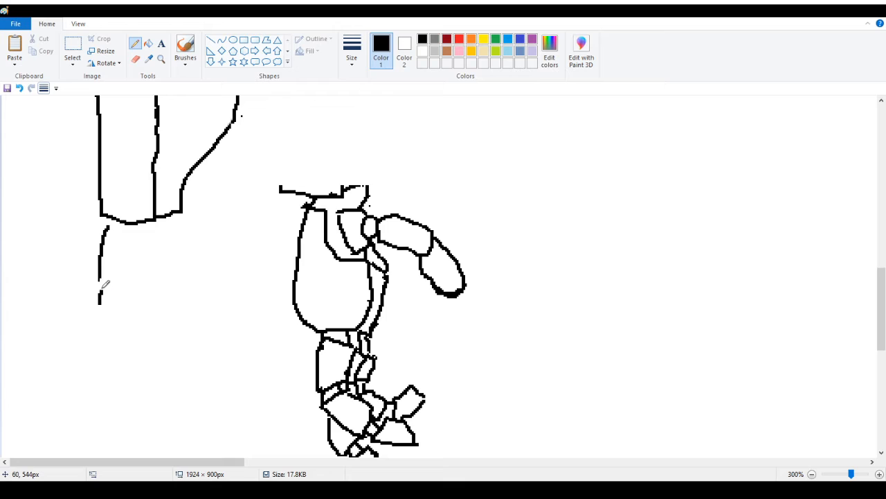
key("ctrl+z")
left_click_drag(97, 278, 95, 309)
key("ctrl+z")
mouse_move(97, 296)
left_mouse_down()
mouse_move(121, 321)
mouse_move(167, 321)
left_mouse_up()
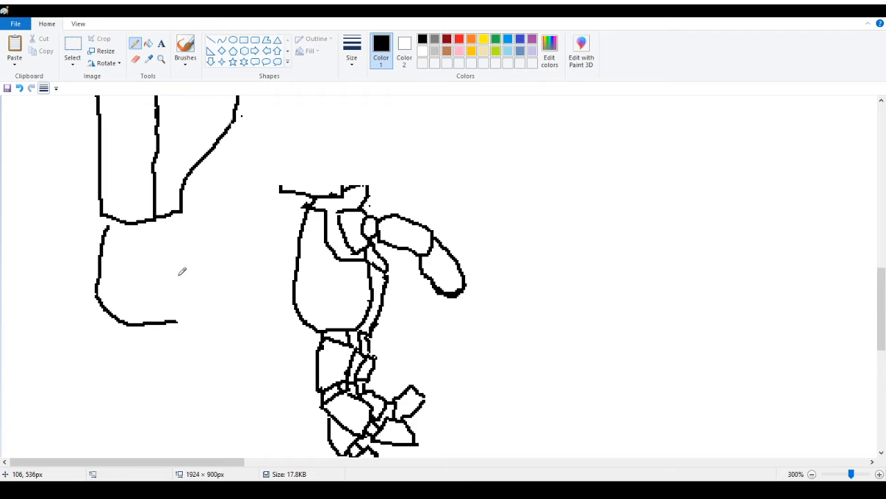
Try to draw the palm's thumb-side edge with a stepped notch, undoing and redrawing the stroke
left_click_drag(174, 275, 177, 319)
key("ctrl+z")
left_click_drag(173, 275, 180, 317)
key("ctrl+z")
mouse_move(178, 316)
left_mouse_down()
mouse_move(177, 273)
mouse_move(163, 271)
mouse_move(154, 252)
left_mouse_up()
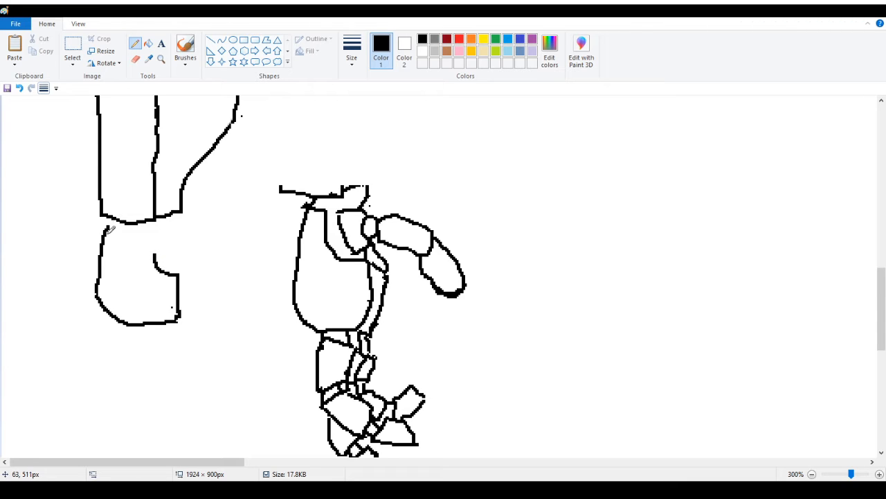
Draw the palm's top edge and its stepped inner edge running down to the bottom curve
left_click_drag(107, 226, 147, 237)
left_click(135, 258)
mouse_move(135, 237)
left_mouse_down()
mouse_move(135, 259)
mouse_move(161, 287)
mouse_move(159, 321)
left_mouse_up()
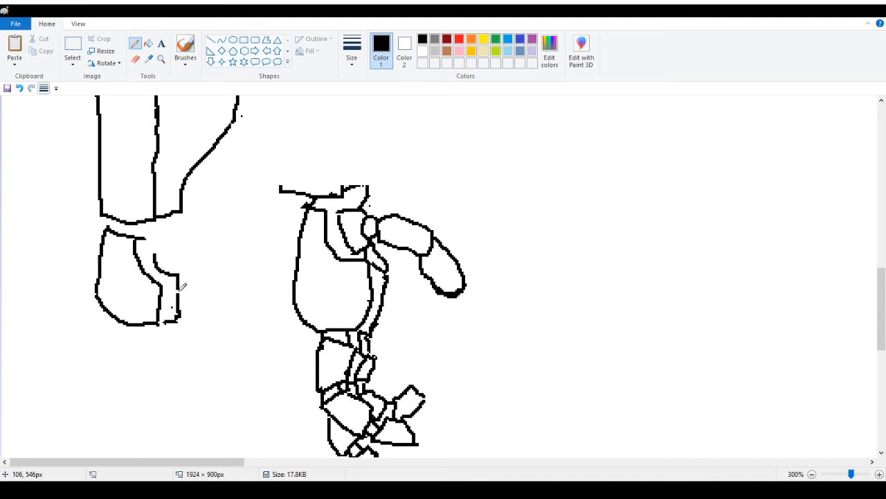
Remove the surplus lines outside the palm's inner edge with white fills
left_click(148, 43)
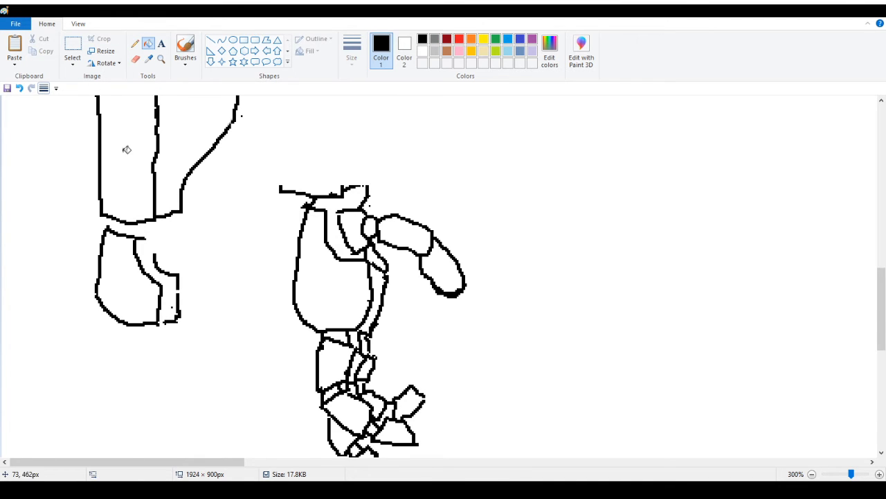
right_click(163, 270)
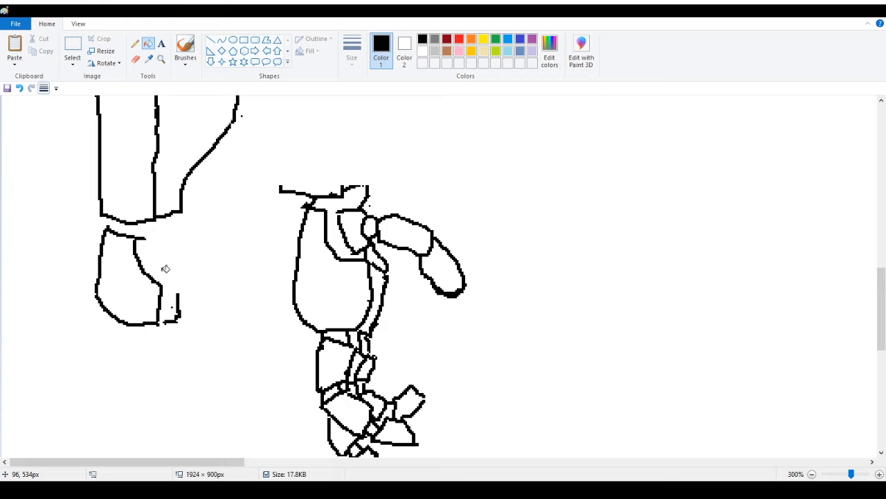
right_click(178, 303)
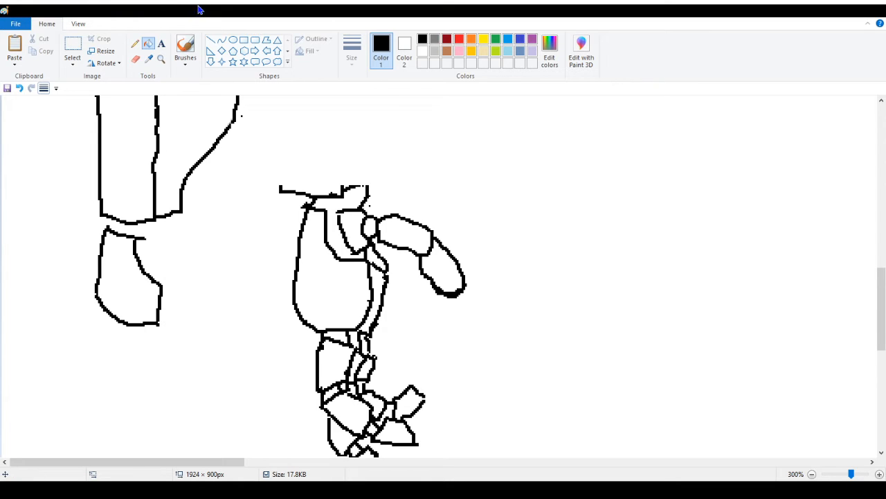
Draw the wedge-shaped thumb base beside the palm with a small joint at its outer end
left_click(139, 45)
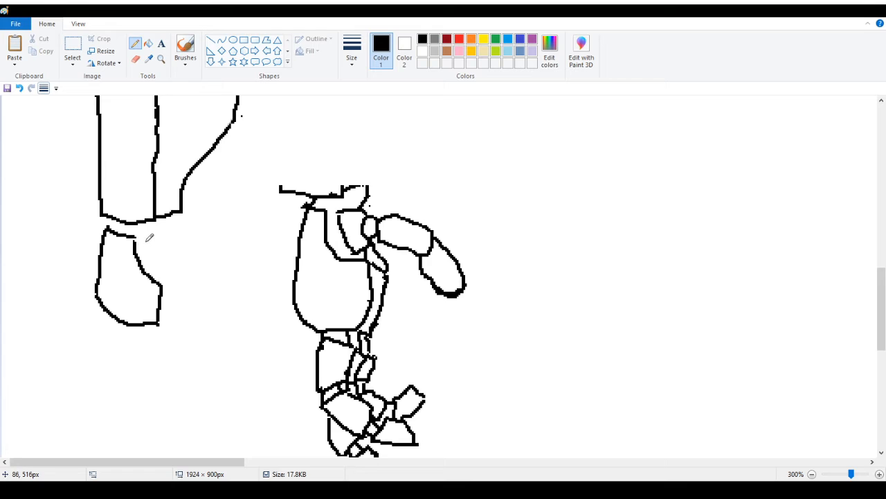
left_click_drag(142, 240, 161, 270)
left_click_drag(143, 241, 166, 241)
mouse_move(162, 270)
left_mouse_down()
mouse_move(172, 249)
mouse_move(177, 256)
left_mouse_up()
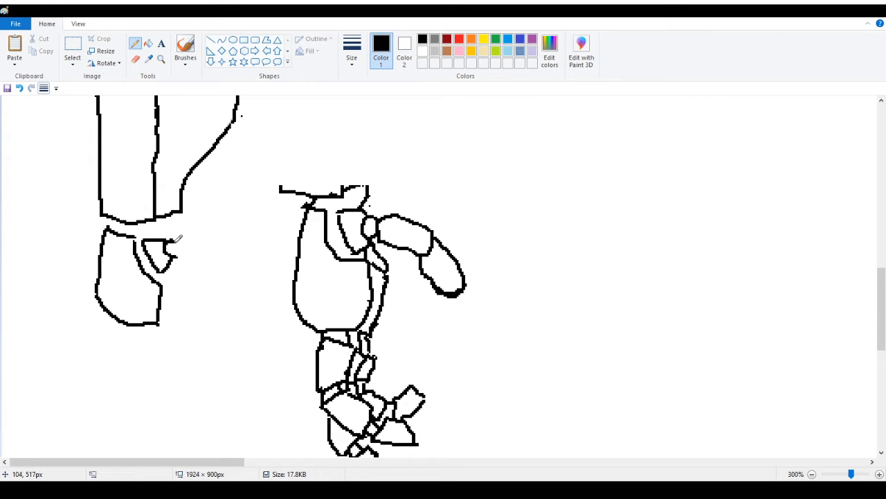
Draw the thumb's two segments extending from the joint, with the rounded tip angled downward
mouse_move(173, 241)
left_mouse_down()
mouse_move(181, 261)
mouse_move(185, 240)
mouse_move(201, 241)
left_mouse_up()
scroll(201, 231, "down", 3)
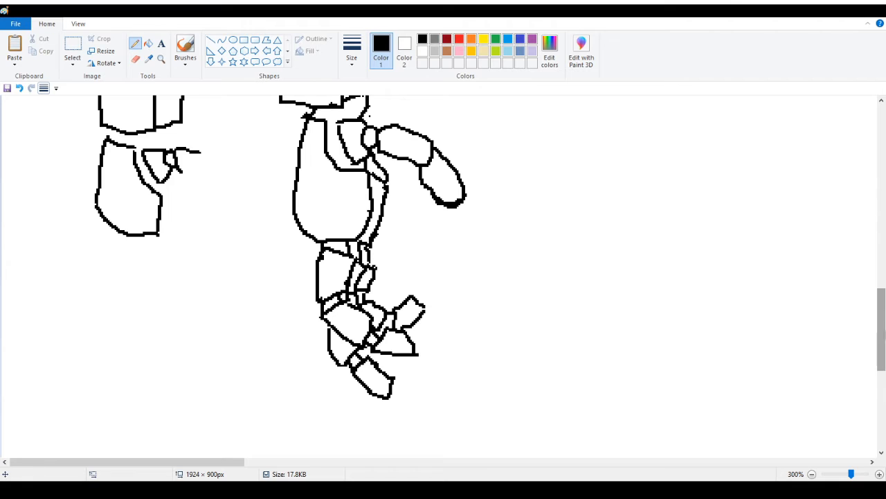
left_click_drag(882, 320, 882, 287)
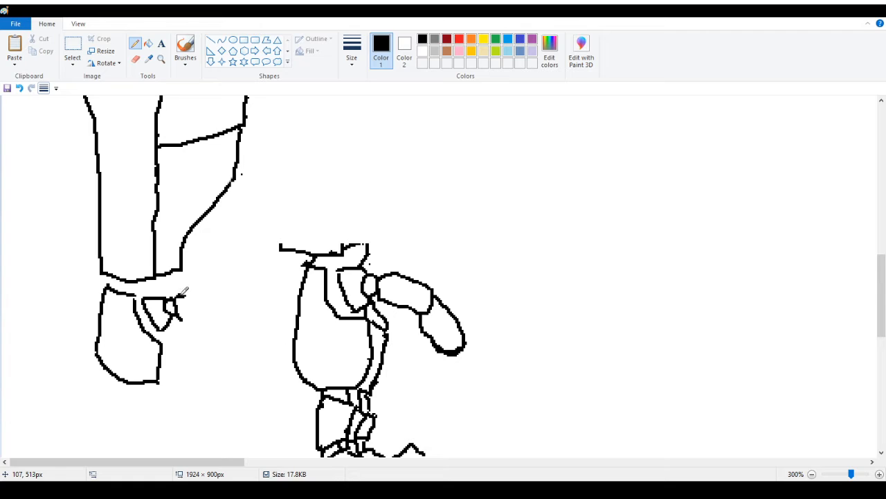
mouse_move(181, 295)
left_mouse_down()
mouse_move(212, 288)
mouse_move(218, 298)
mouse_move(215, 312)
mouse_move(192, 317)
left_mouse_up()
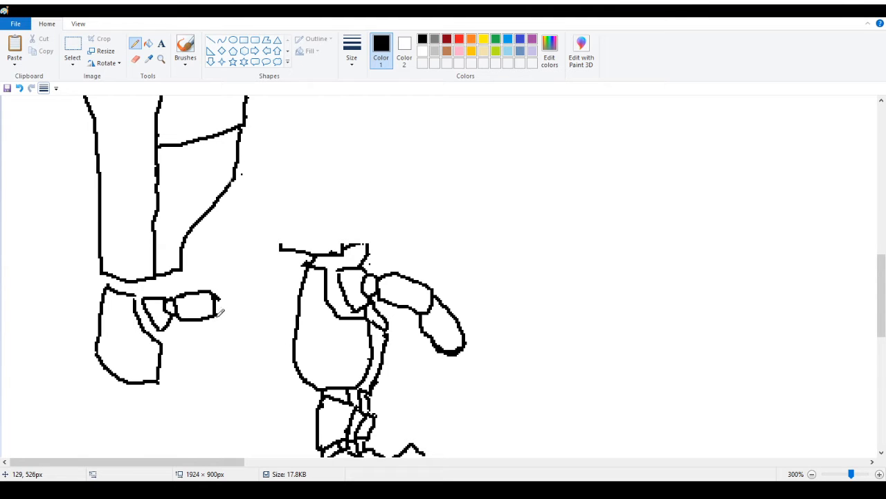
left_click_drag(219, 315, 227, 298)
key("ctrl+z")
left_click_drag(217, 315, 242, 341)
mouse_move(228, 309)
left_mouse_down()
mouse_move(248, 313)
mouse_move(252, 331)
mouse_move(225, 341)
left_mouse_up()
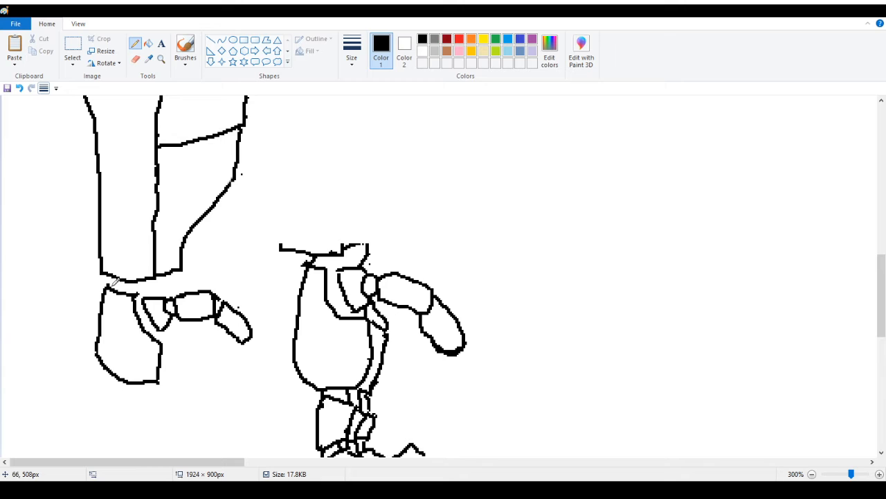
Connect the palm to the forearm with a wrist, and add a knuckle joint and narrow side strip to the palm
left_click_drag(168, 272, 167, 293)
scroll(178, 354, "down", 3)
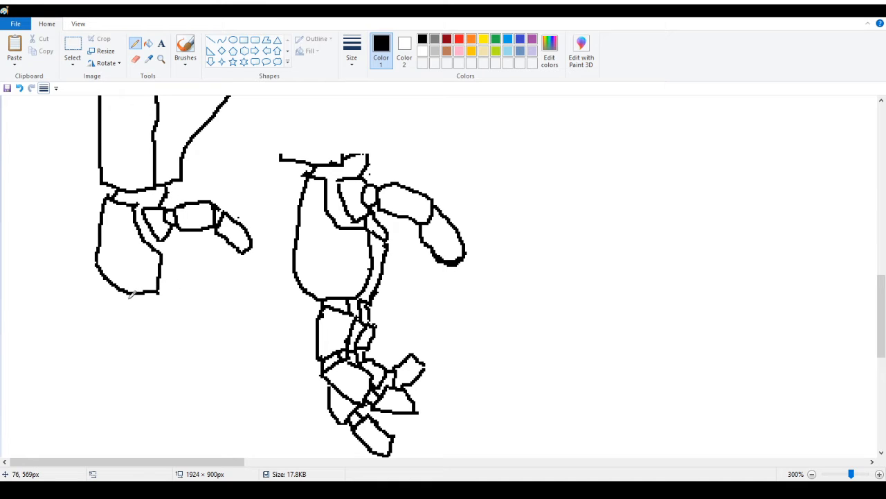
left_click_drag(124, 291, 125, 304)
mouse_move(164, 252)
left_mouse_down()
mouse_move(173, 294)
mouse_move(174, 266)
mouse_move(157, 291)
mouse_move(170, 296)
mouse_move(147, 292)
mouse_move(148, 302)
mouse_move(160, 294)
mouse_move(151, 288)
mouse_move(161, 290)
mouse_move(145, 291)
mouse_move(173, 299)
left_mouse_up()
left_click_drag(167, 302, 175, 298)
Draw the front finger's upper segment and joint below the knuckle, and start its middle segment with a diagonal edge
mouse_move(122, 303)
left_mouse_down()
mouse_move(147, 305)
mouse_move(142, 327)
mouse_move(117, 317)
mouse_move(115, 335)
left_mouse_up()
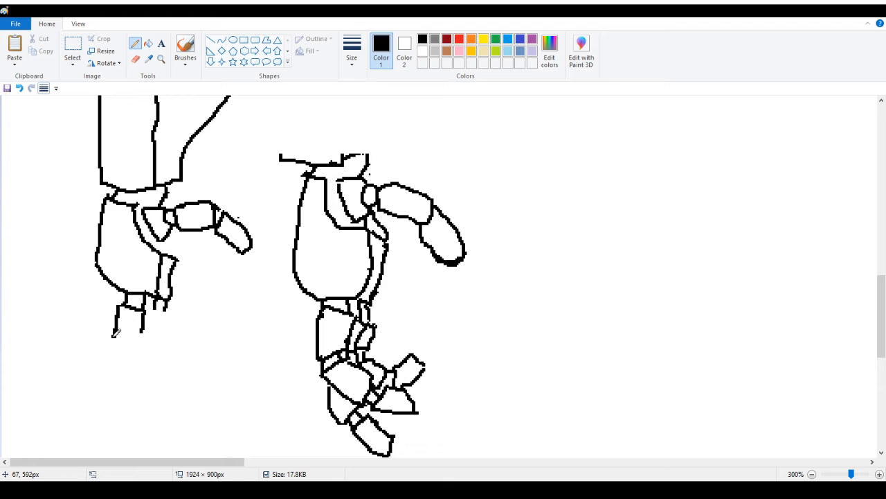
left_click_drag(113, 334, 111, 342)
key("ctrl+z")
left_click_drag(117, 341, 146, 331)
mouse_move(118, 348)
left_mouse_down()
mouse_move(144, 338)
mouse_move(123, 356)
mouse_move(114, 345)
mouse_move(143, 374)
left_mouse_up()
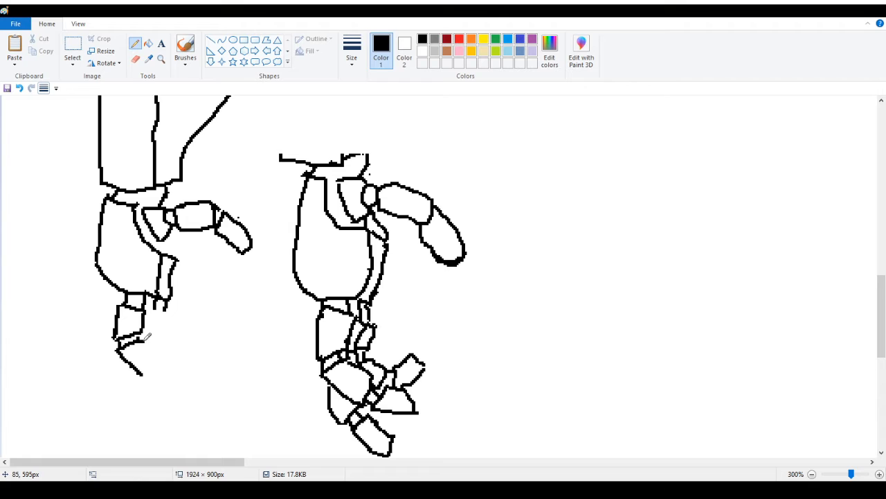
Close the front finger's middle segment and add its joint and a pointed fingertip extending sideways
mouse_move(148, 337)
left_mouse_down()
mouse_move(165, 349)
mouse_move(164, 367)
mouse_move(143, 378)
left_mouse_up()
mouse_move(157, 349)
left_mouse_down()
mouse_move(165, 362)
mouse_move(153, 380)
left_mouse_up()
mouse_move(141, 339)
left_mouse_down()
mouse_move(158, 356)
mouse_move(147, 373)
left_mouse_up()
mouse_move(165, 357)
left_mouse_down()
mouse_move(187, 374)
mouse_move(148, 377)
mouse_move(189, 379)
left_mouse_up()
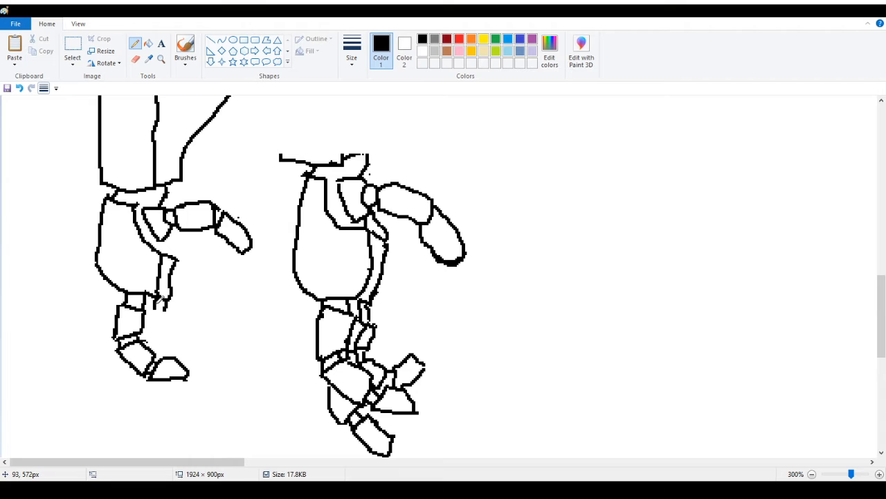
Draw further finger segments behind the front finger, redrawing the lowest fingertip as a rounded shape and linking it with a joint
left_click_drag(158, 305, 156, 326)
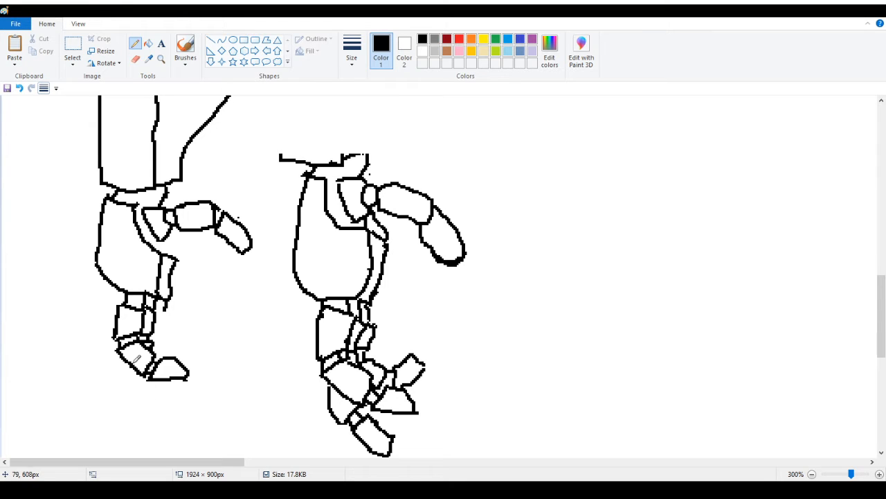
mouse_move(125, 354)
left_mouse_down()
mouse_move(130, 395)
mouse_move(152, 379)
mouse_move(137, 403)
mouse_move(156, 393)
mouse_move(142, 400)
mouse_move(164, 413)
left_mouse_up()
key("ctrl+z")
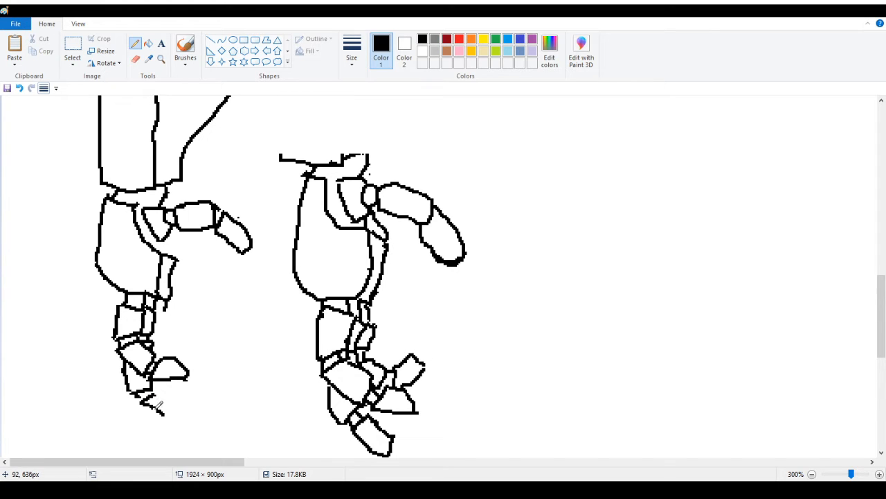
key("ctrl+z")
mouse_move(143, 399)
left_mouse_down()
mouse_move(160, 418)
mouse_move(168, 397)
mouse_move(171, 416)
mouse_move(159, 419)
left_mouse_up()
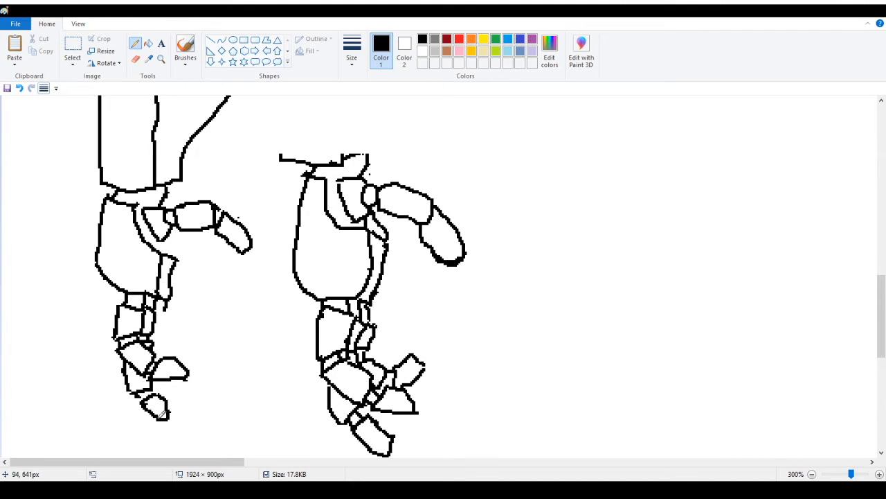
left_click_drag(142, 388, 147, 396)
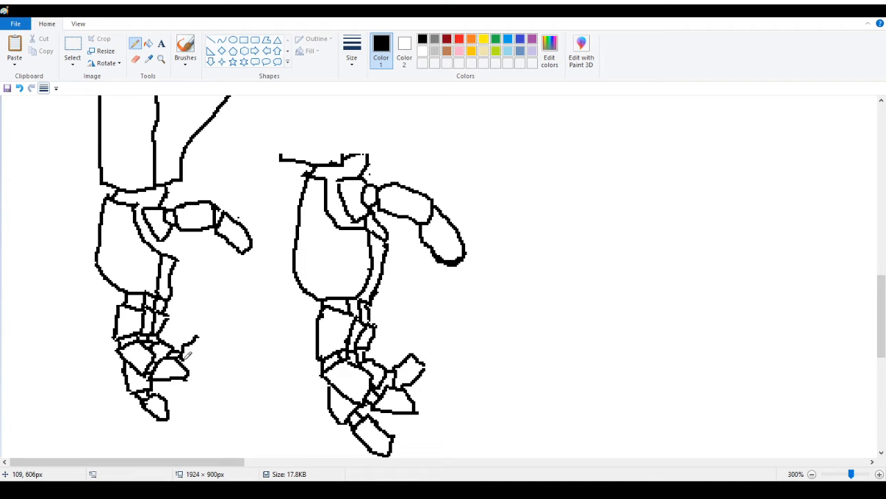
Close the outline of the small hand's upper rear fingertip
mouse_move(186, 355)
left_mouse_down()
mouse_move(205, 352)
mouse_move(207, 339)
mouse_move(211, 352)
mouse_move(203, 356)
left_mouse_up()
left_click(161, 63)
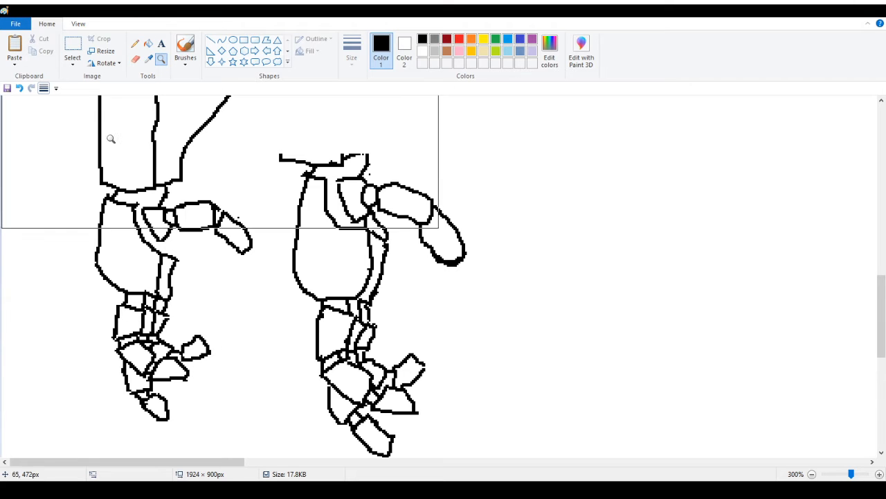
right_click(111, 139)
right_click(48, 176)
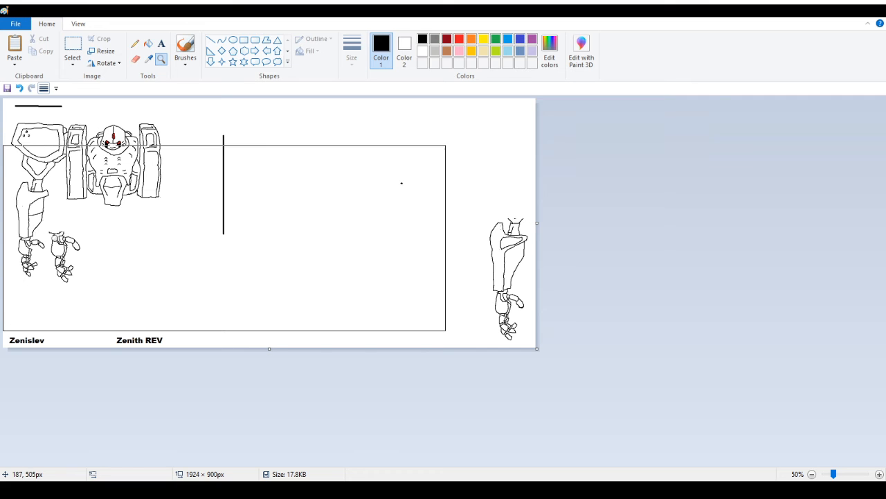
Remove the pasted reference hand beside the new hand by filling its outline with white
left_click(58, 274)
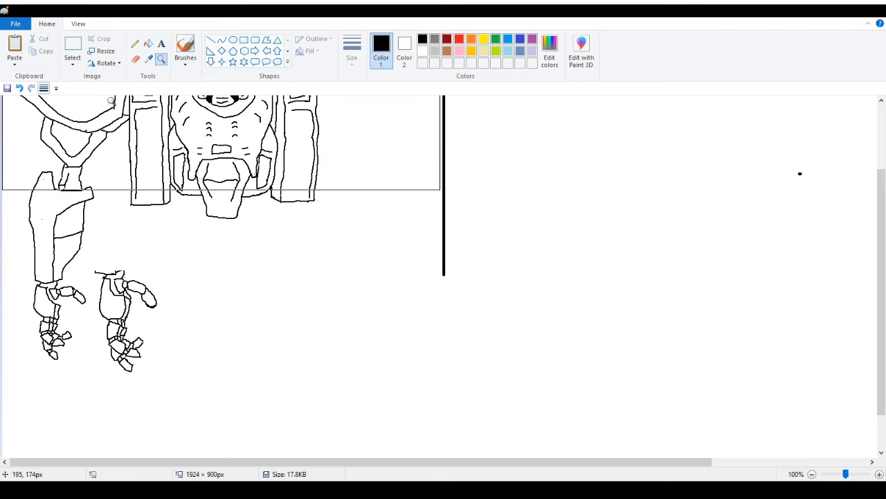
left_click(146, 44)
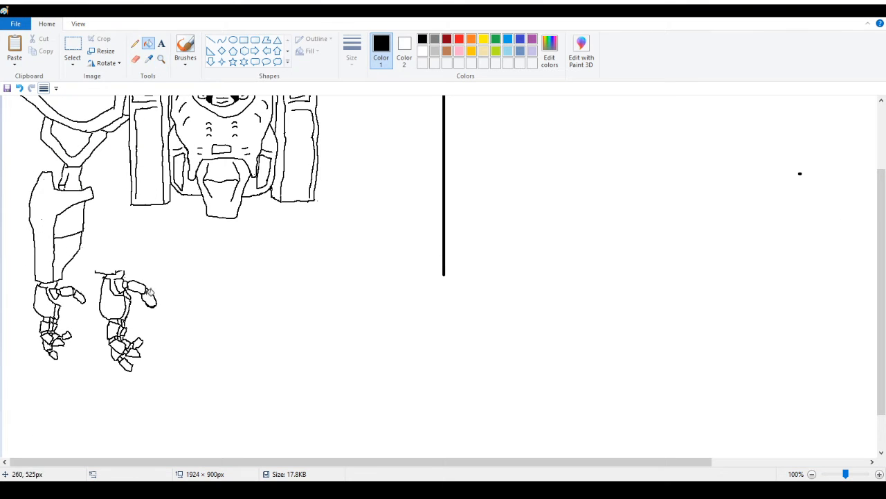
right_click(154, 302)
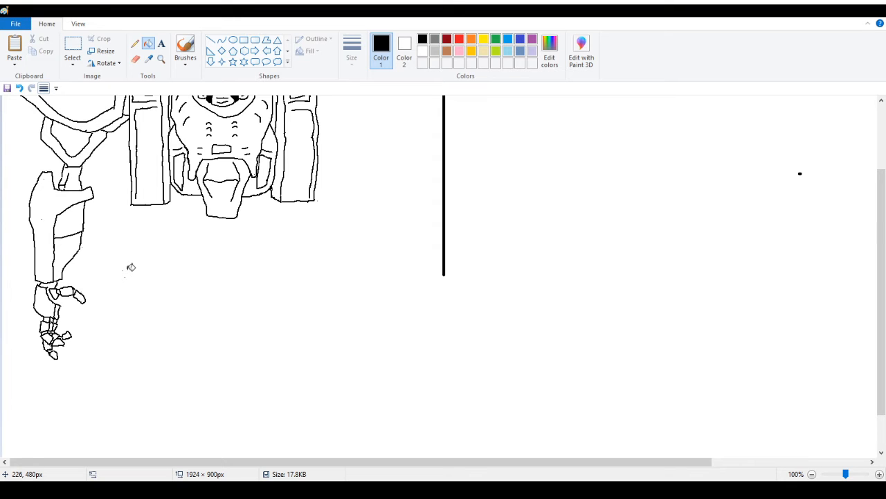
Redraw the palm's lower outer edge as a straighter diagonal meeting the base of the fingers
left_click(161, 59)
left_click(67, 318)
left_click(105, 247)
left_click(121, 209)
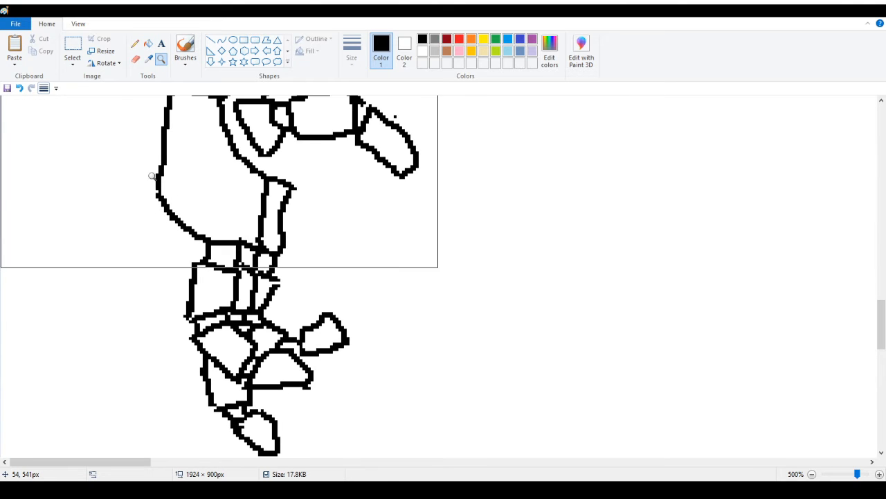
scroll(246, 297, "up", 1)
left_click(135, 44)
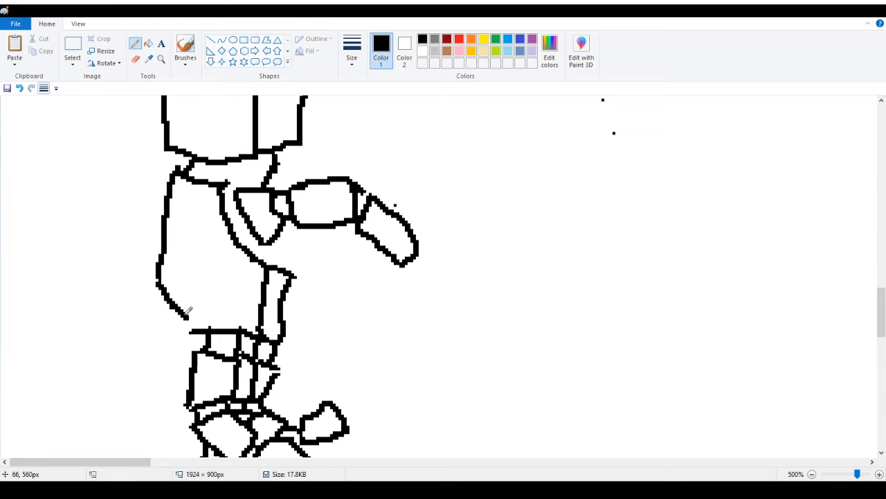
left_click_drag(182, 317, 192, 334)
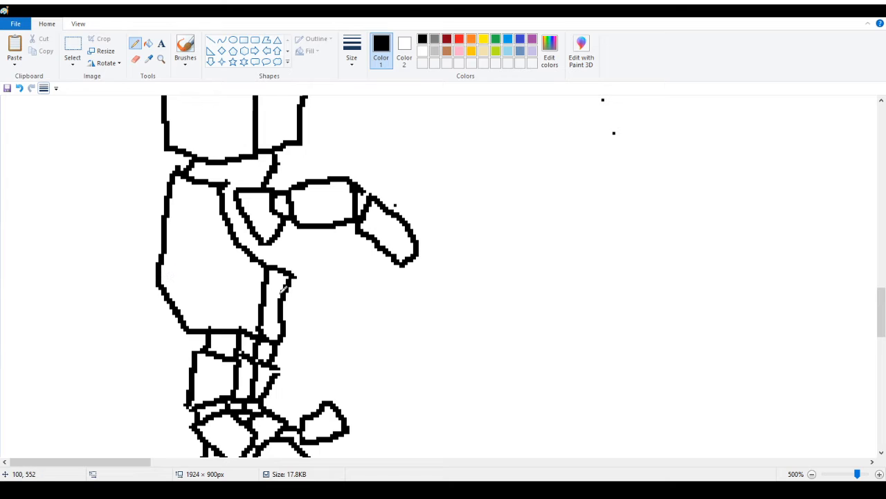
Close the gaps around the thumb's base with short lines and complete the joint behind the upper rear fingertip
left_click_drag(278, 237, 278, 266)
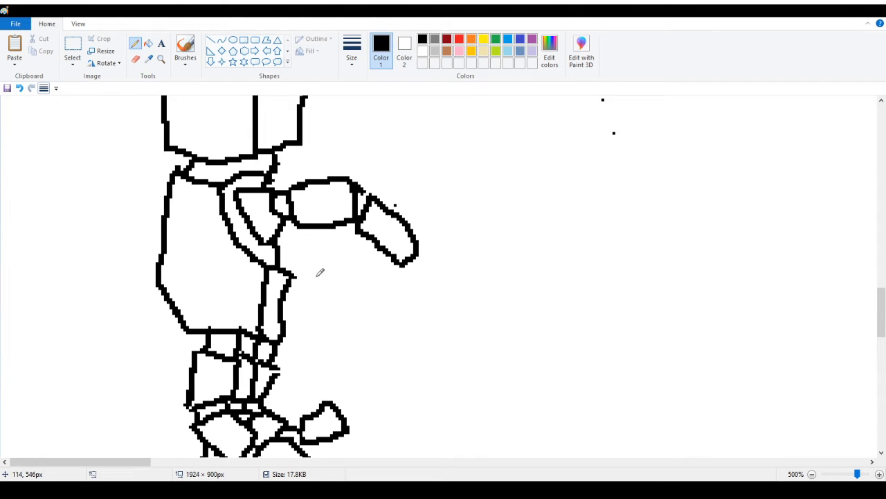
scroll(56, 249, "down", 2)
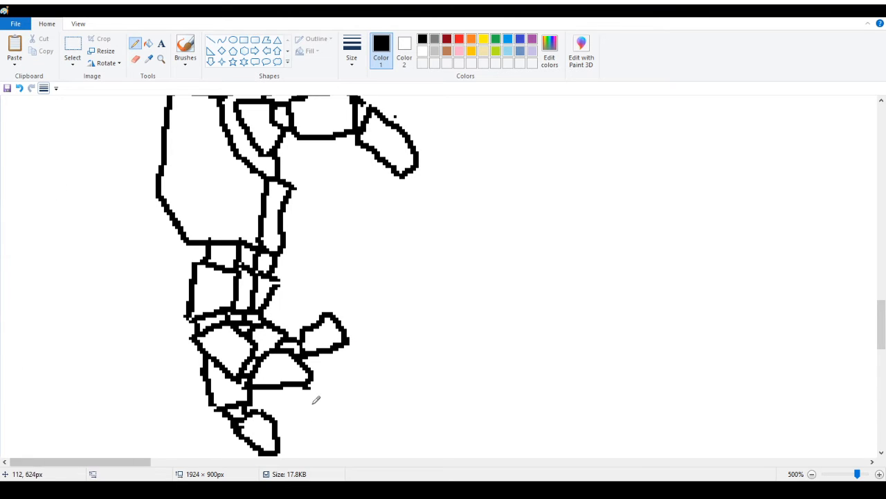
scroll(187, 221, "up", 2)
Examine the finished arm and hand together with the torso and the empty area below it
left_click(160, 59)
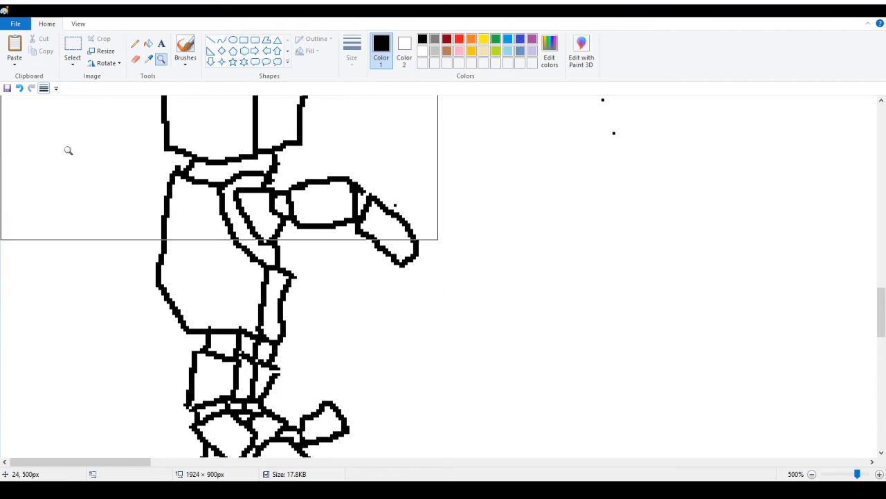
right_click(71, 191)
right_click(71, 191)
right_click(67, 192)
right_click(63, 192)
right_click(55, 191)
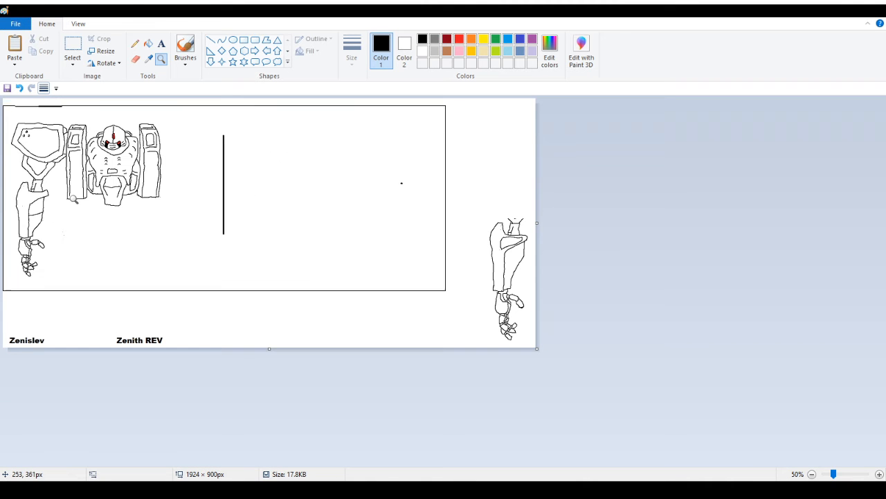
left_click(100, 220)
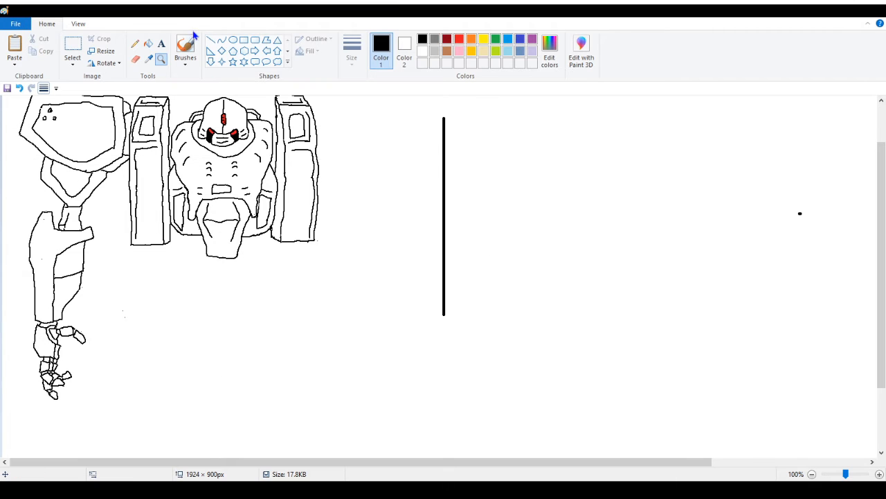
left_click(135, 42)
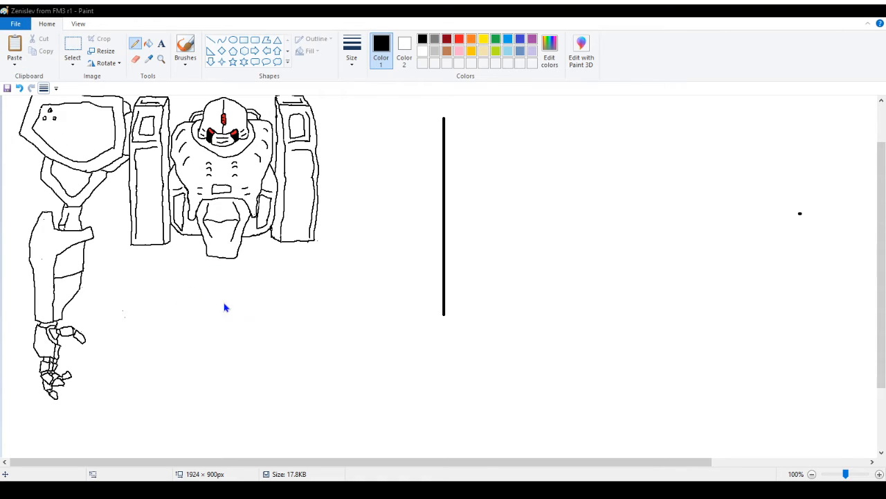
left_click(401, 337)
scroll(349, 152, "up", 1)
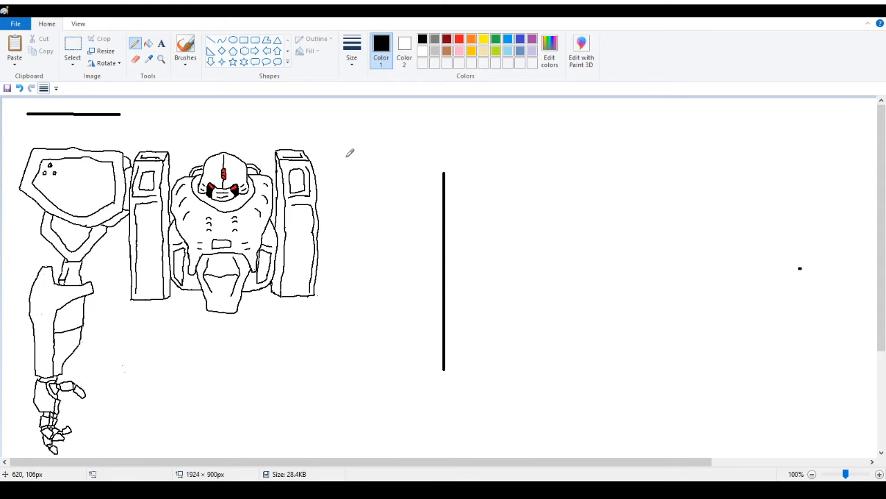
scroll(349, 153, "down", 3)
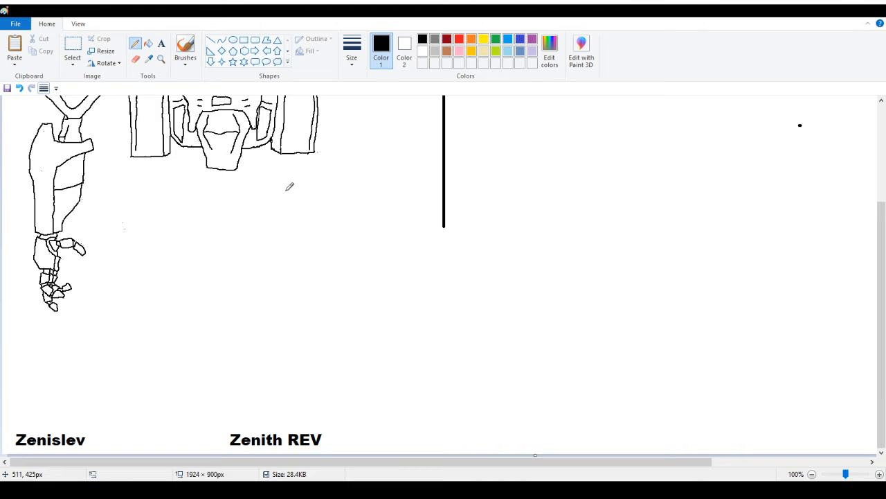
scroll(289, 187, "up", 3)
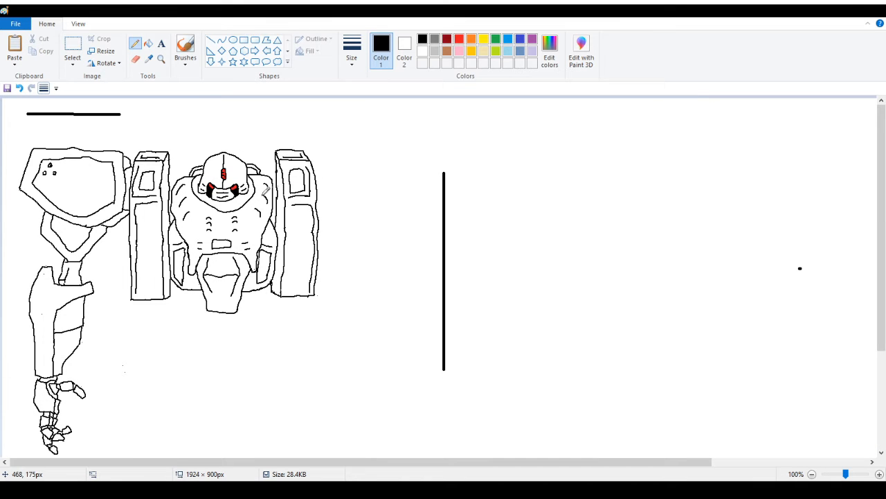
Retouch the inner edge line of the tall block on the robot's right-hand side of the drawing
left_click(161, 59)
left_click(285, 188)
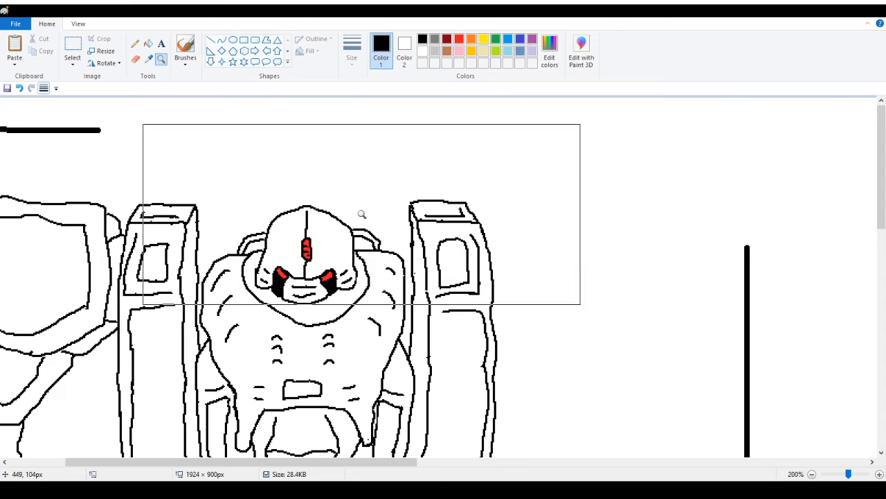
left_click(430, 266)
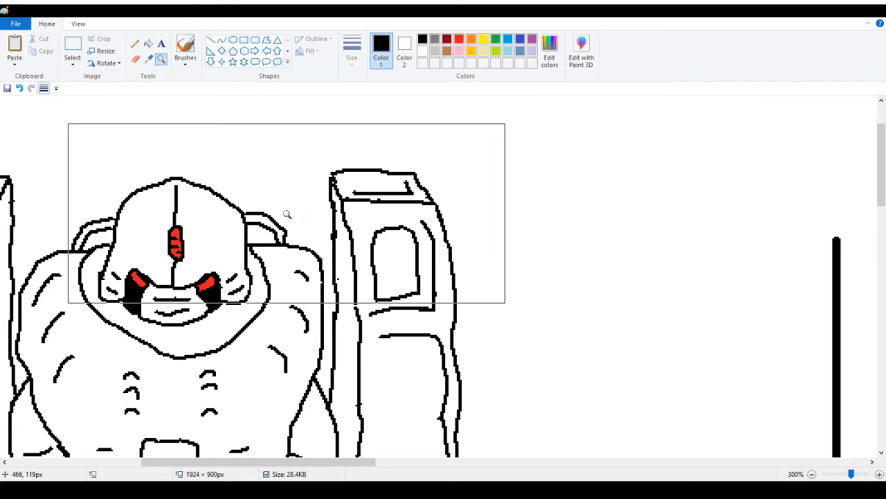
left_click(349, 201)
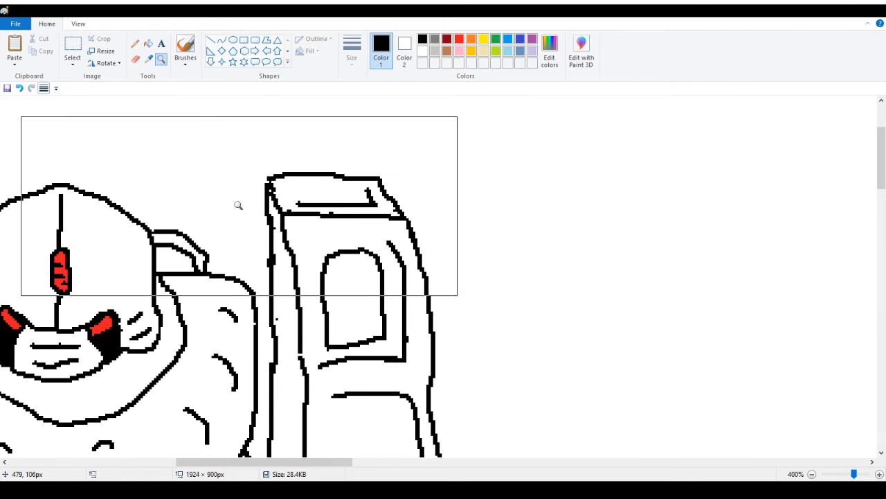
left_click(137, 46)
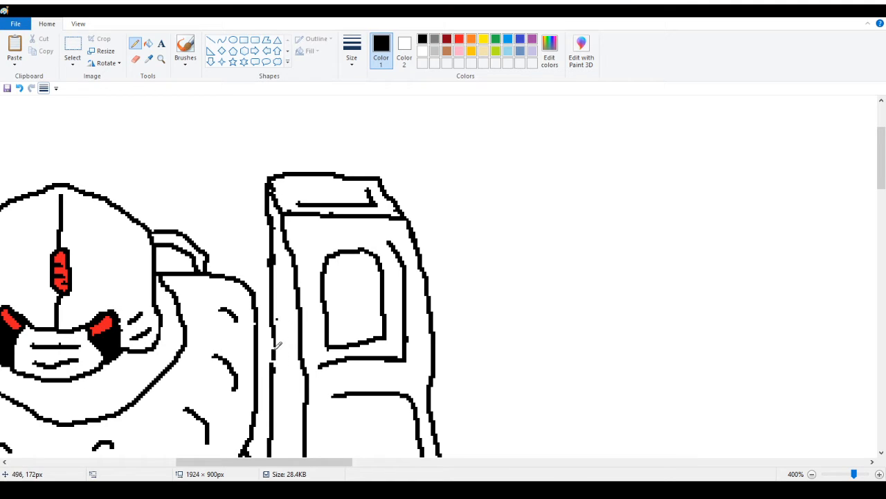
scroll(280, 312, "down", 5)
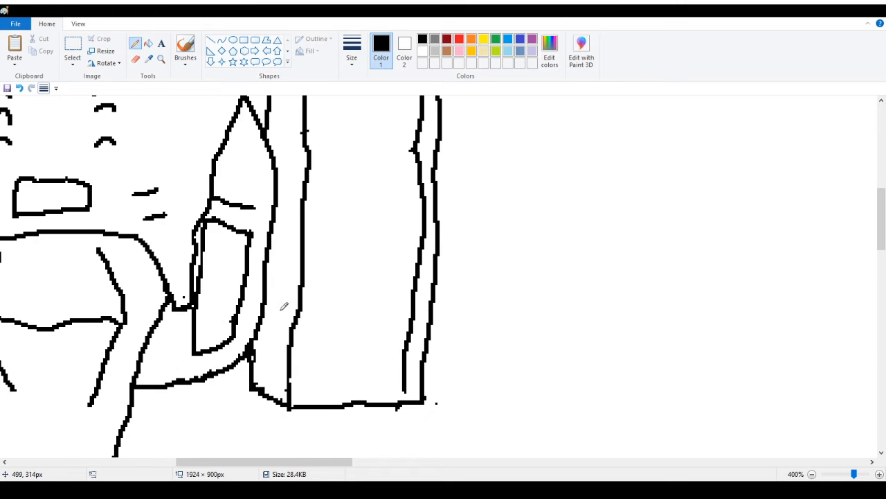
scroll(276, 303, "up", 3)
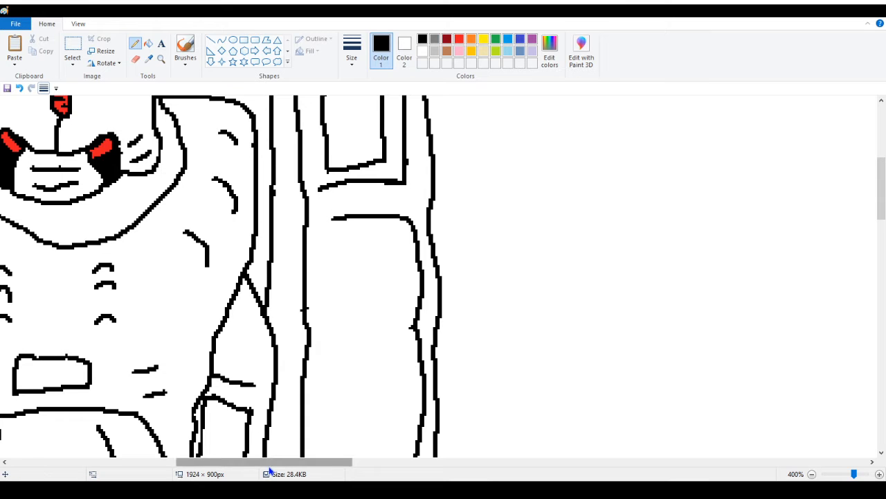
Redraw the torso's lower outer edge next to the left tall block as a straighter vertical line
left_click_drag(233, 468, 170, 466)
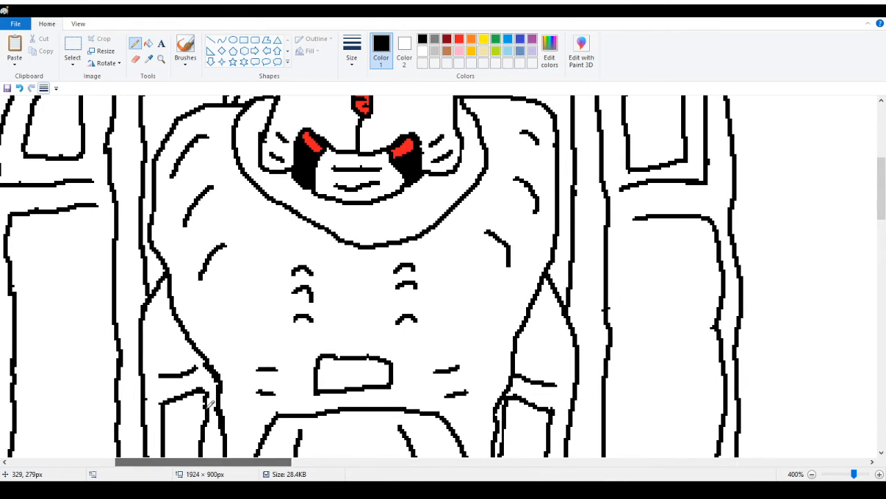
scroll(210, 403, "down", 3)
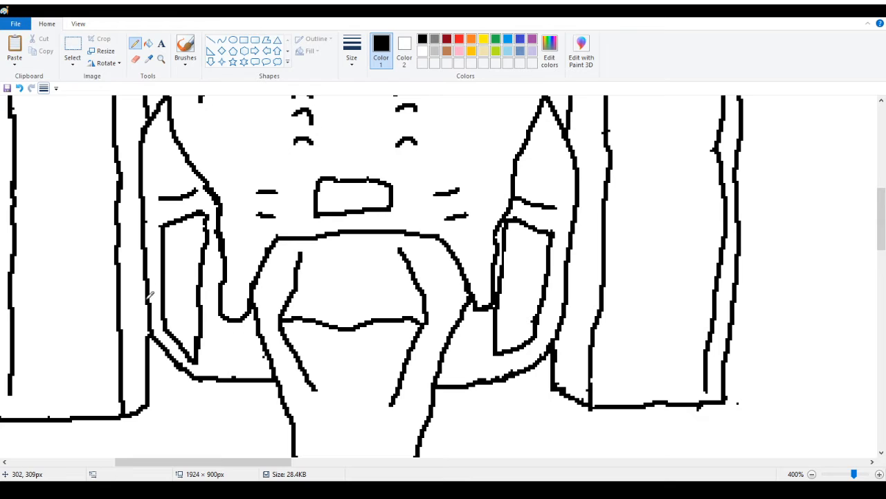
left_click_drag(153, 331, 152, 279)
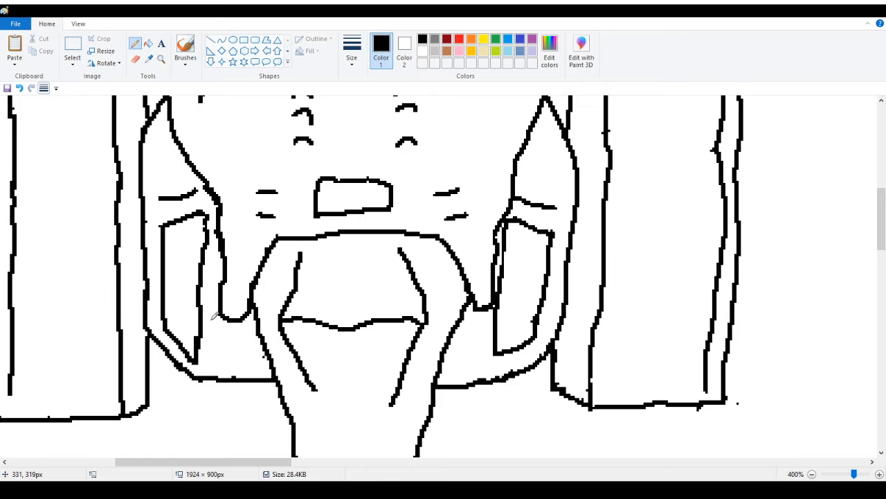
scroll(214, 317, "down", 3)
scroll(215, 317, "up", 3)
scroll(215, 316, "down", 3)
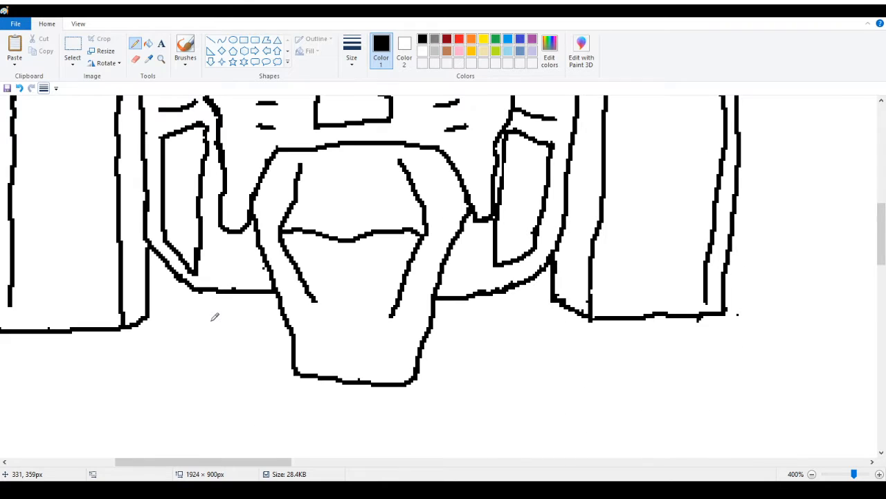
scroll(215, 316, "up", 10)
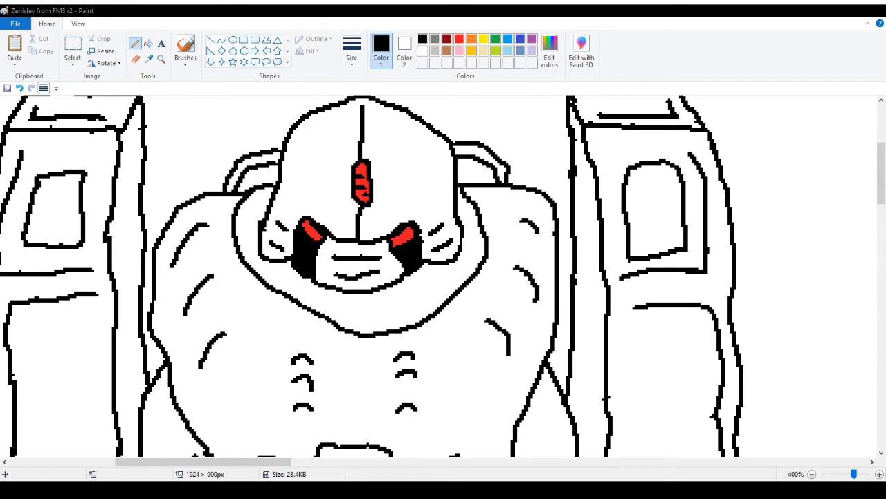
scroll(443, 277, "down", 10)
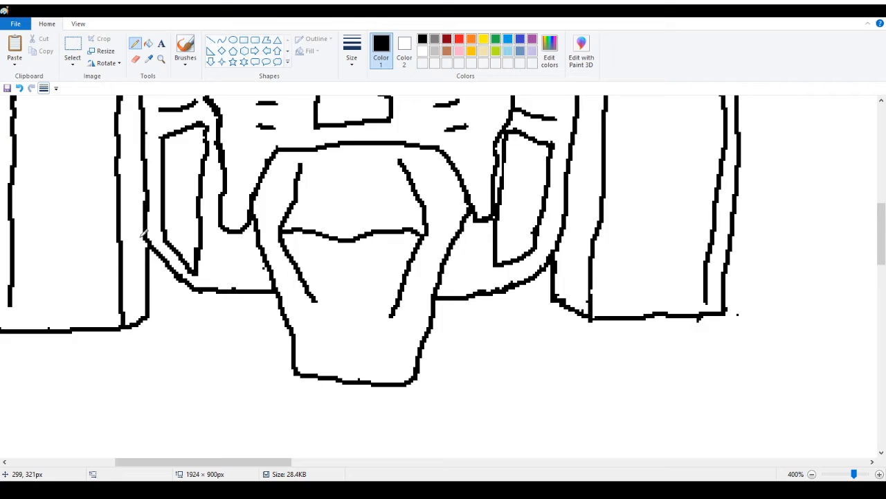
Draw a flared, rounded band around the bottom edge of the robot's central waist piece
left_click(161, 59)
right_click(156, 135)
scroll(155, 139, "up", 2)
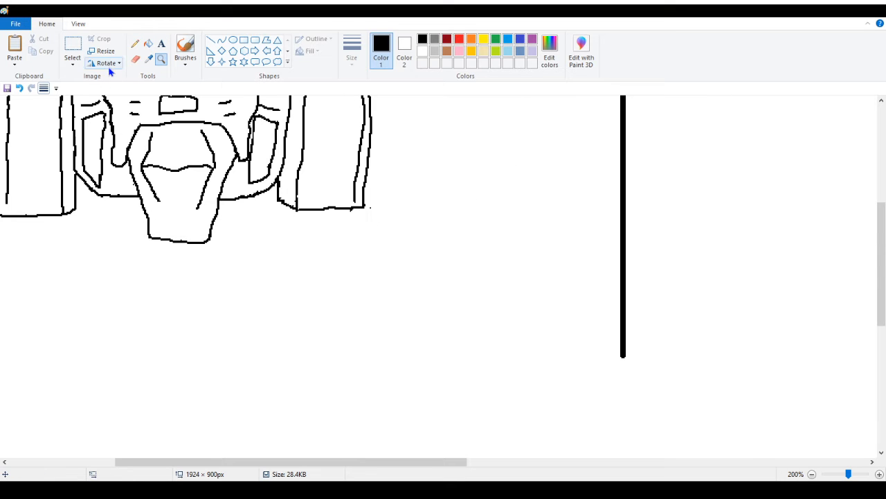
left_click(135, 43)
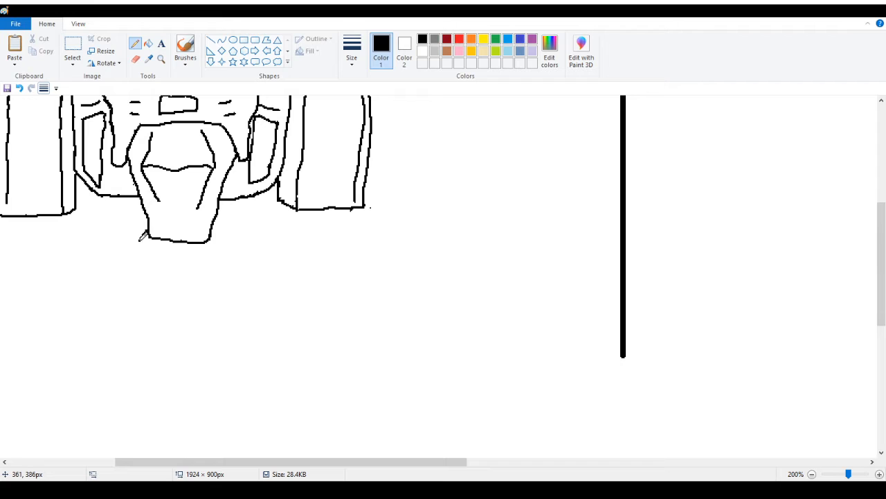
left_click_drag(139, 238, 217, 249)
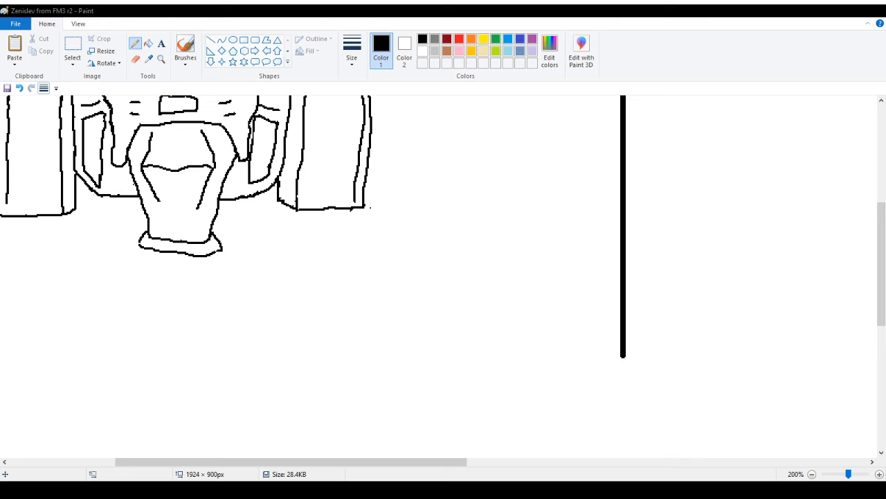
Reshape the right half of the waist band with a smoother upper edge and an angular lower corner
scroll(200, 256, "up", 3)
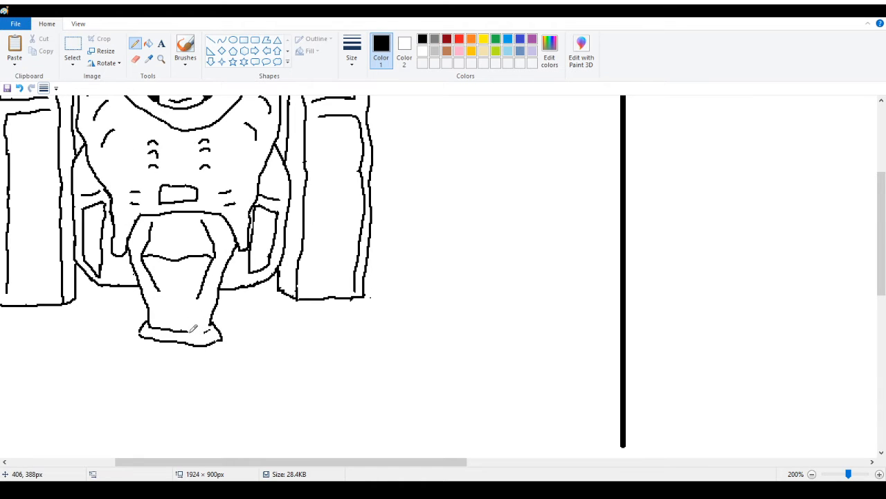
left_click_drag(190, 330, 213, 323)
left_click_drag(191, 342, 222, 334)
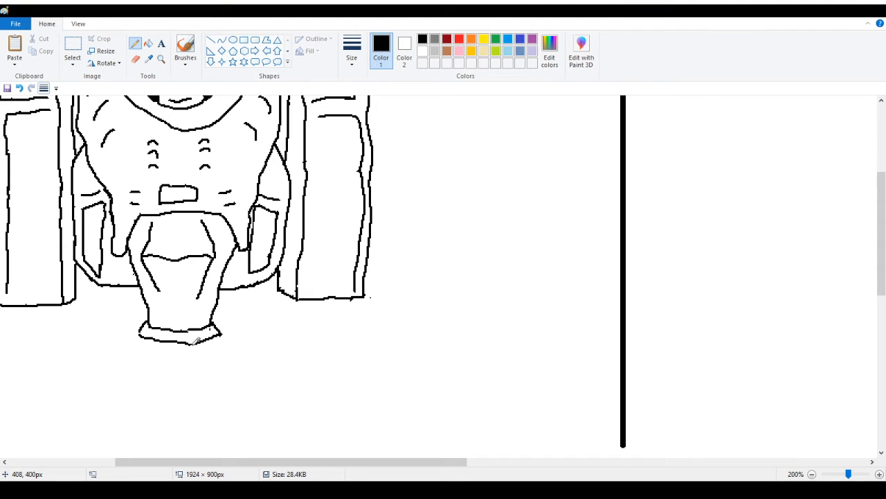
scroll(117, 304, "down", 3)
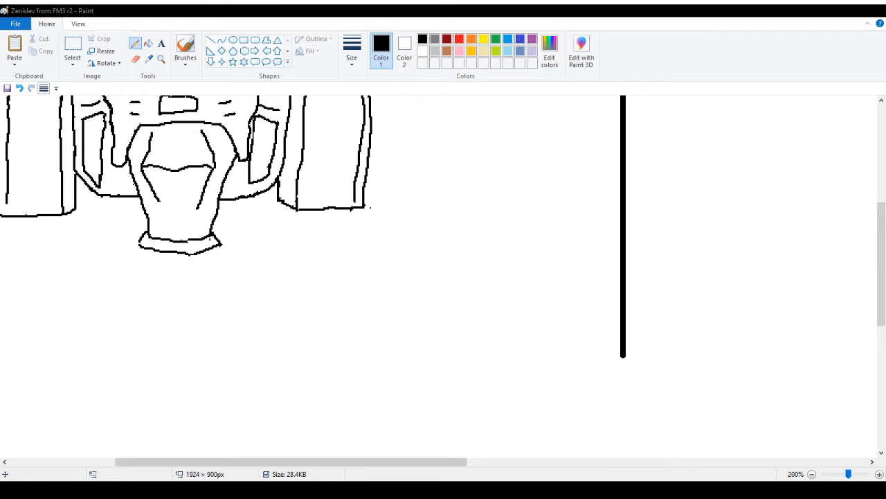
Draw the top edge, both sides and a left outer side panel of a pelvis block beneath the waist band
left_click(70, 489)
scroll(138, 388, "up", 3)
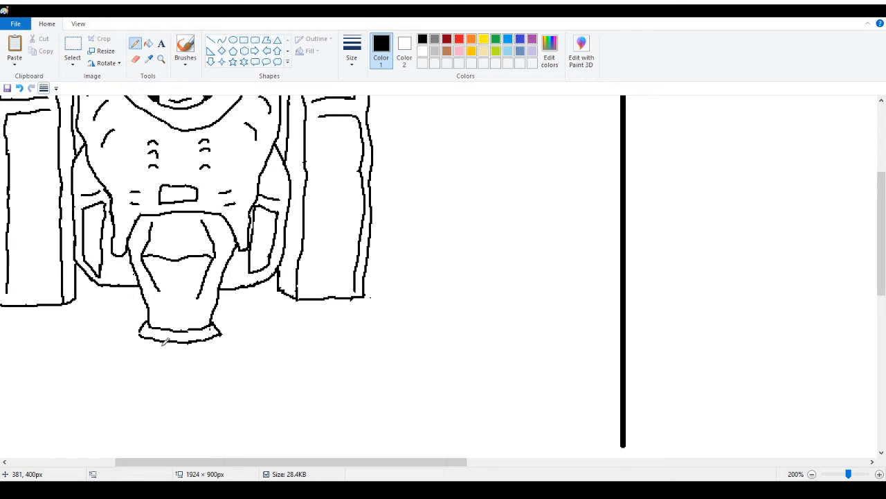
left_click_drag(162, 344, 207, 346)
mouse_move(156, 350)
left_mouse_down()
mouse_move(161, 386)
mouse_move(148, 417)
left_mouse_up()
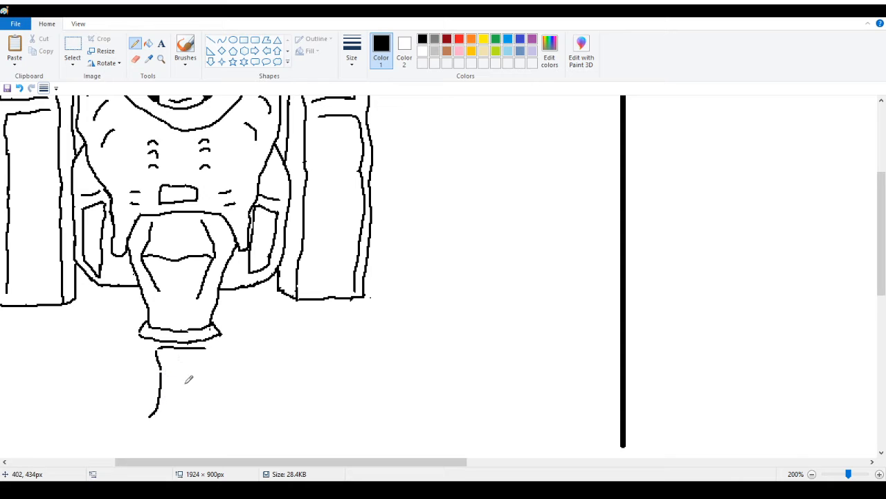
left_click_drag(203, 351, 204, 420)
mouse_move(156, 354)
left_mouse_down()
mouse_move(143, 345)
mouse_move(135, 366)
mouse_move(132, 400)
mouse_move(148, 408)
left_mouse_up()
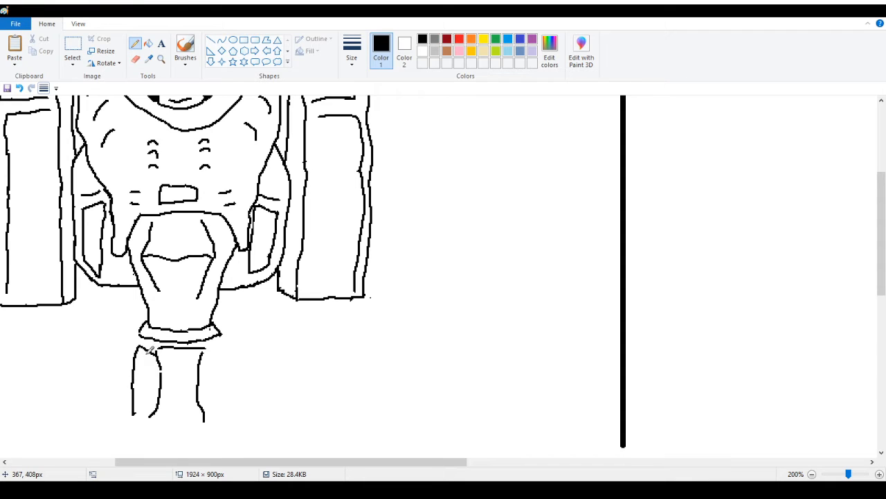
Draw an inner frame with a narrow vertical slot and a bottom edge in the pelvis block's left side section
mouse_move(148, 350)
left_mouse_down()
mouse_move(142, 414)
mouse_move(148, 410)
left_mouse_up()
left_click_drag(155, 354, 147, 411)
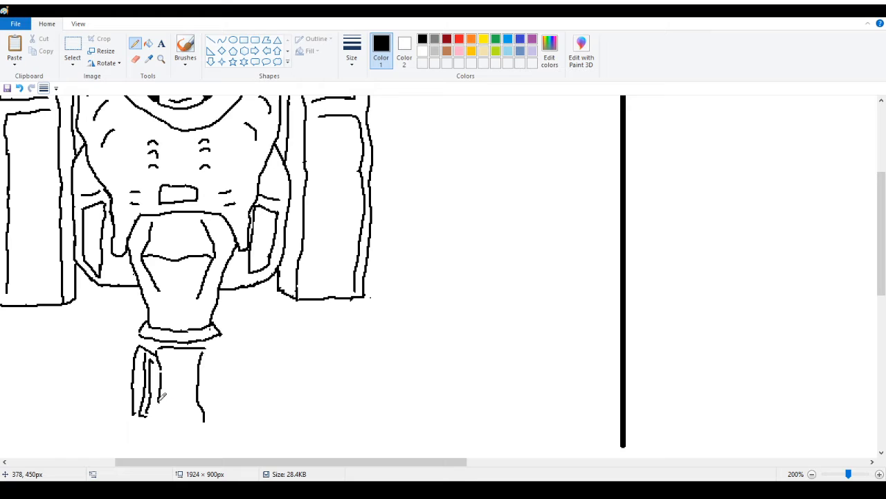
mouse_move(145, 414)
left_mouse_down()
mouse_move(163, 414)
mouse_move(162, 358)
left_mouse_up()
left_click(19, 87)
left_click(160, 60)
left_click(207, 321)
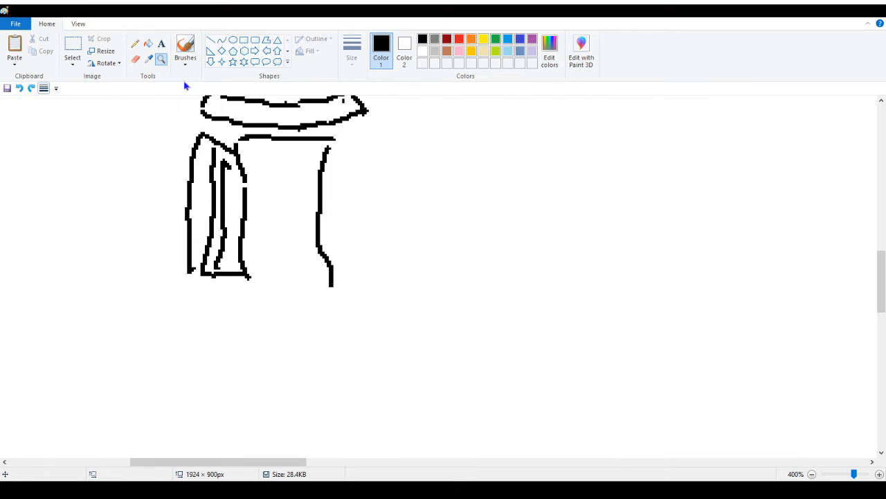
left_click(135, 43)
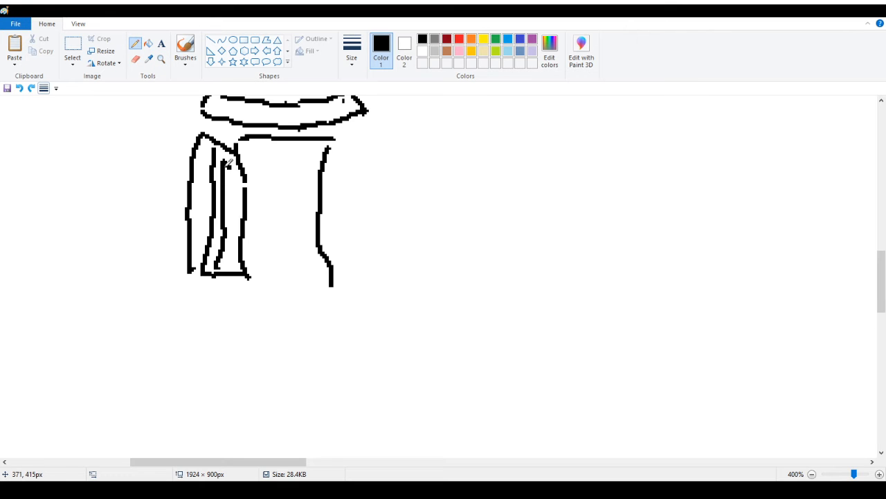
left_click_drag(234, 159, 230, 242)
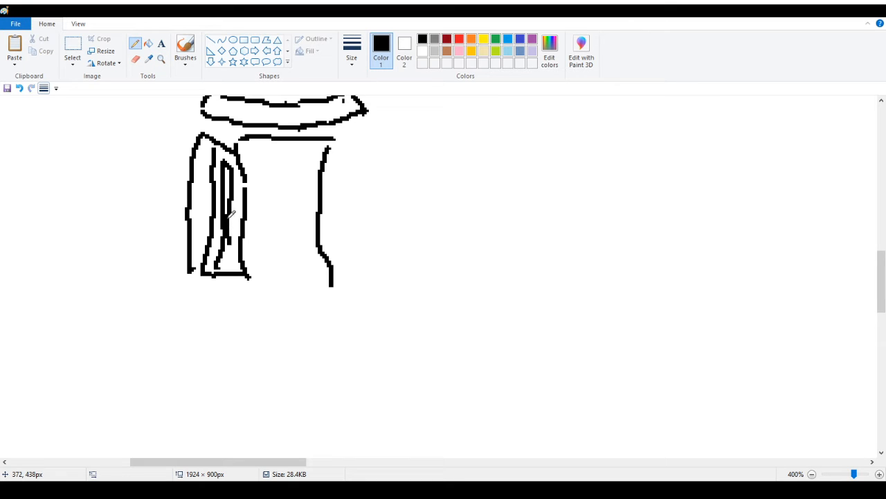
mouse_move(234, 198)
left_mouse_down()
mouse_move(224, 223)
mouse_move(231, 199)
mouse_move(231, 256)
left_mouse_up()
Erase the flared lower end of the pelvis block's right side line and close the front face with a rounded bottom edge
left_click_drag(332, 280, 322, 250)
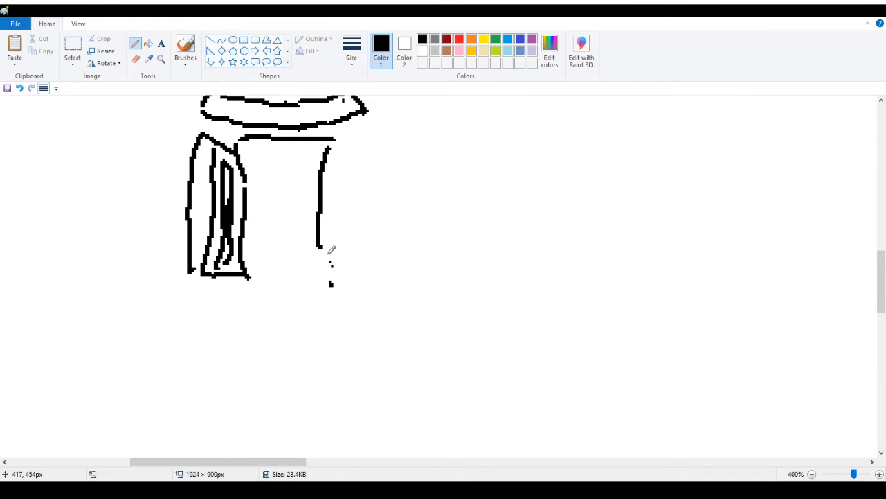
mouse_move(331, 280)
left_mouse_down()
mouse_move(318, 250)
mouse_move(321, 274)
mouse_move(249, 279)
left_mouse_up()
scroll(298, 266, "up", 3)
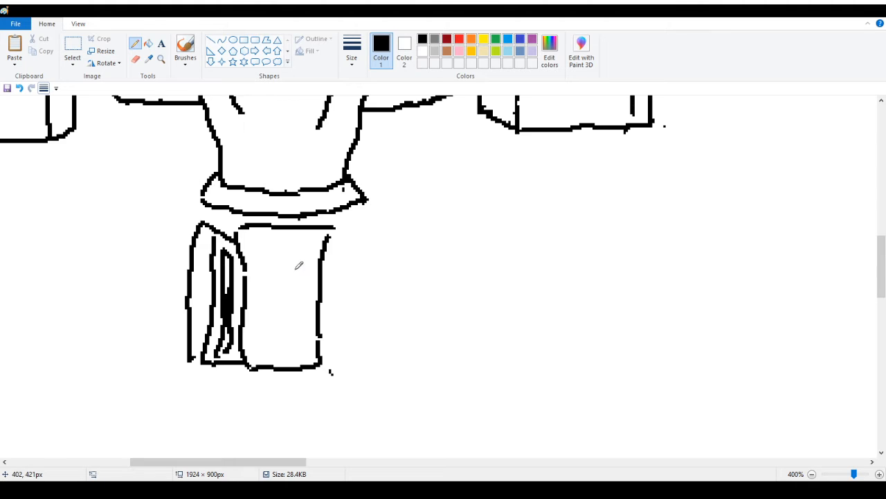
Draw a slanted top edge, a narrow vertical slot and a short bottom edge on the pelvis block's right side section
left_click_drag(331, 238, 365, 215)
mouse_move(338, 248)
left_mouse_down()
mouse_move(330, 353)
mouse_move(332, 277)
mouse_move(336, 290)
left_mouse_up()
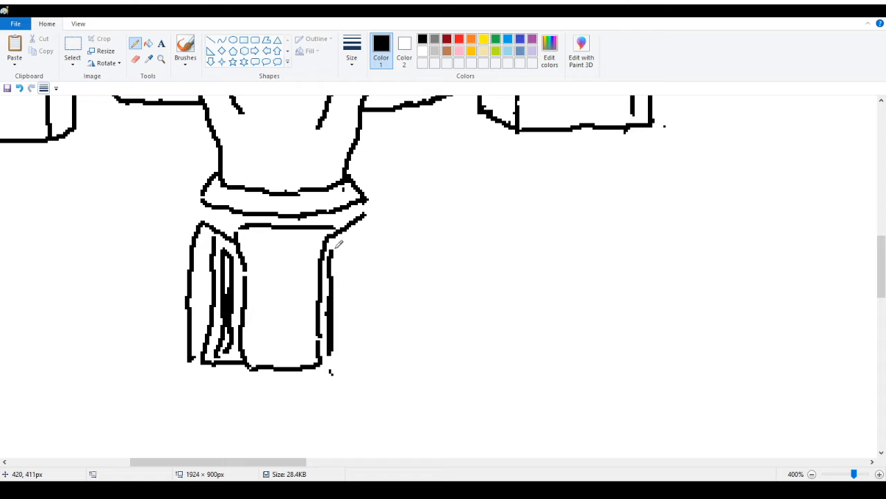
mouse_move(333, 244)
left_mouse_down()
mouse_move(339, 367)
mouse_move(324, 363)
mouse_move(345, 357)
left_mouse_up()
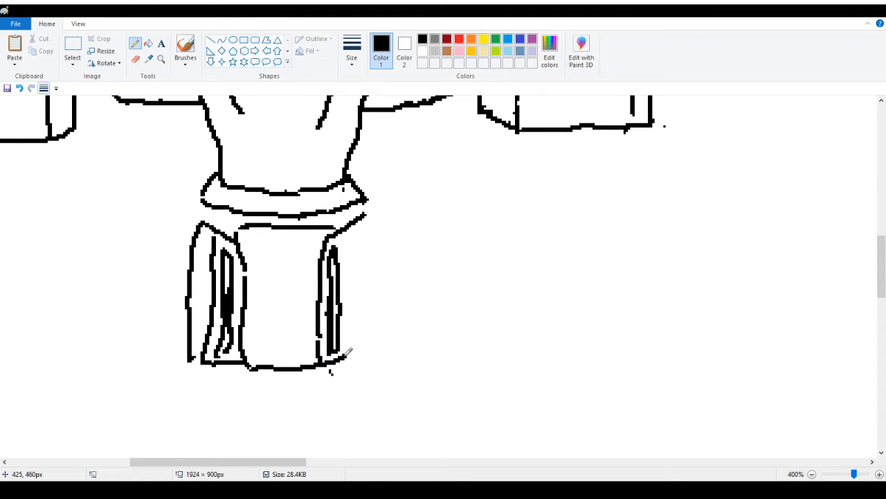
Draw a curved outer frame line around the right slot of the pelvis block, undoing the misplaced strokes
left_click_drag(345, 240, 344, 274)
left_click(20, 88)
mouse_move(342, 242)
left_mouse_down()
mouse_move(359, 293)
mouse_move(355, 320)
left_mouse_up()
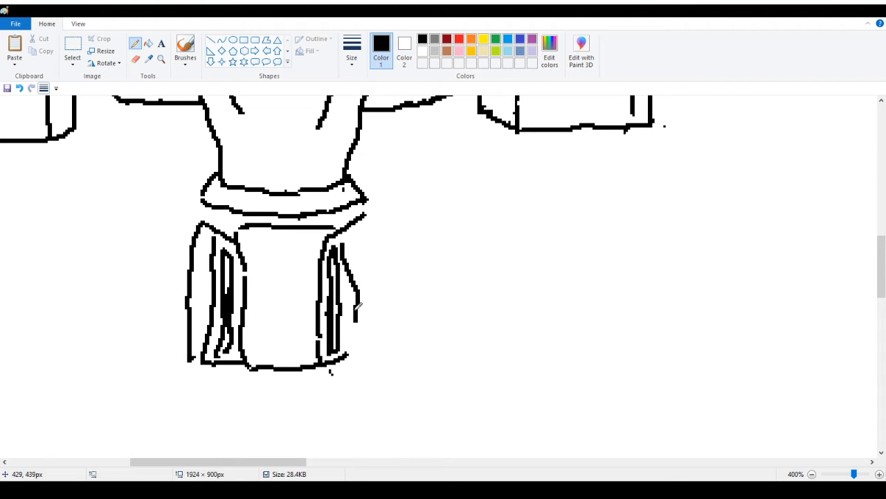
key("ctrl+z")
left_click_drag(351, 273, 352, 354)
Redraw the left side panel's top edge flatter and close the frame above the left slot with a rounded top
scroll(250, 277, "up", 3)
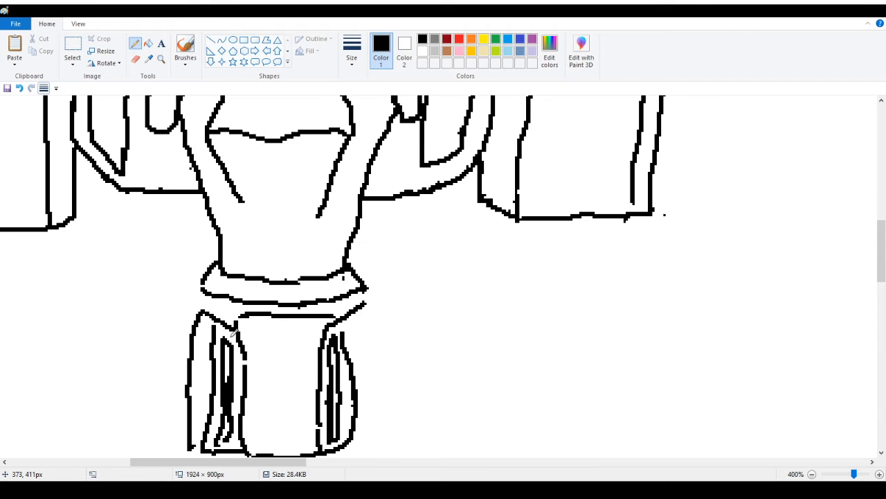
scroll(230, 337, "down", 1)
scroll(213, 344, "up", 1)
mouse_move(200, 309)
left_mouse_down()
mouse_move(240, 316)
mouse_move(225, 326)
left_mouse_up()
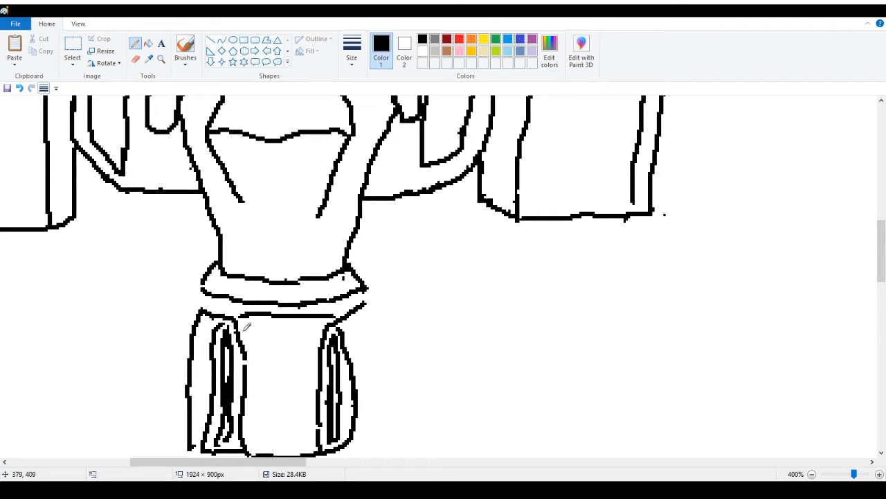
Straighten the frame line beside the right slot and draw the pelvis block's right outer side panel with an angled lower corner
scroll(190, 379, "down", 3)
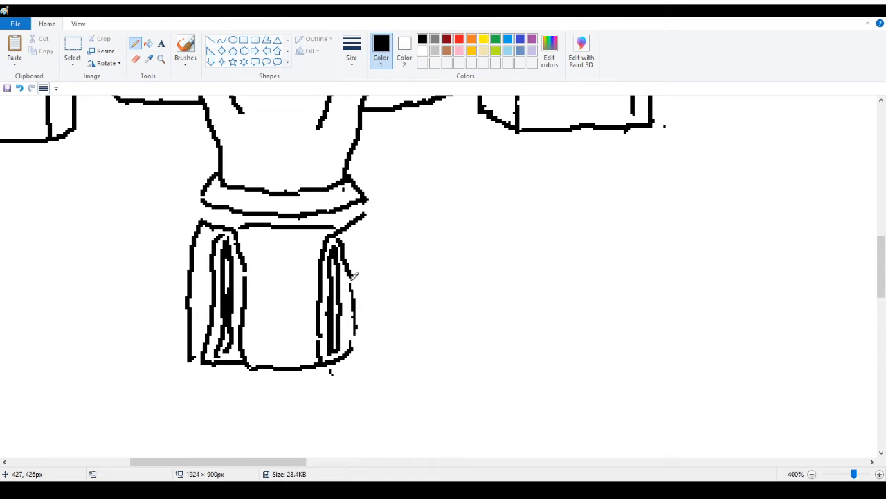
mouse_move(351, 279)
left_mouse_down()
mouse_move(357, 332)
mouse_move(349, 274)
mouse_move(358, 351)
mouse_move(388, 291)
left_mouse_up()
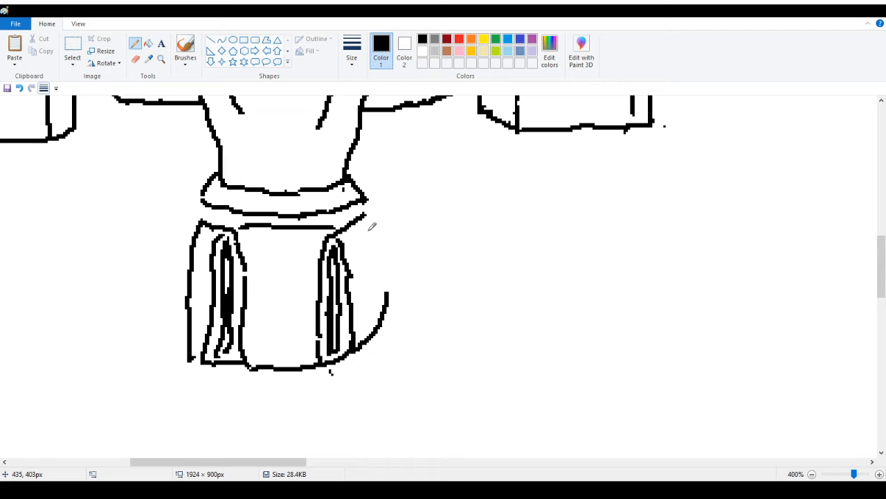
mouse_move(364, 215)
left_mouse_down()
mouse_move(373, 331)
mouse_move(390, 288)
mouse_move(382, 315)
left_mouse_up()
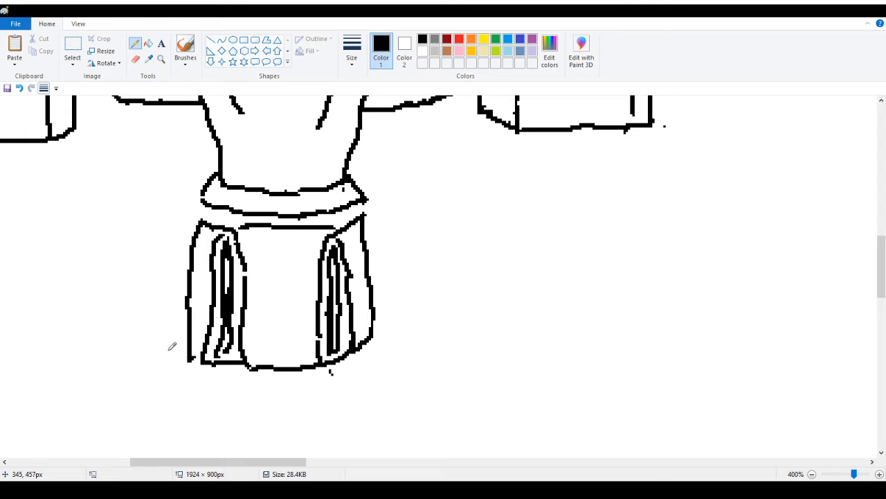
Reshape the pelvis block's lower left corner into an angled edge and erase the stray pixels around the block
mouse_move(187, 355)
left_mouse_down()
mouse_move(213, 366)
mouse_move(188, 323)
left_mouse_up()
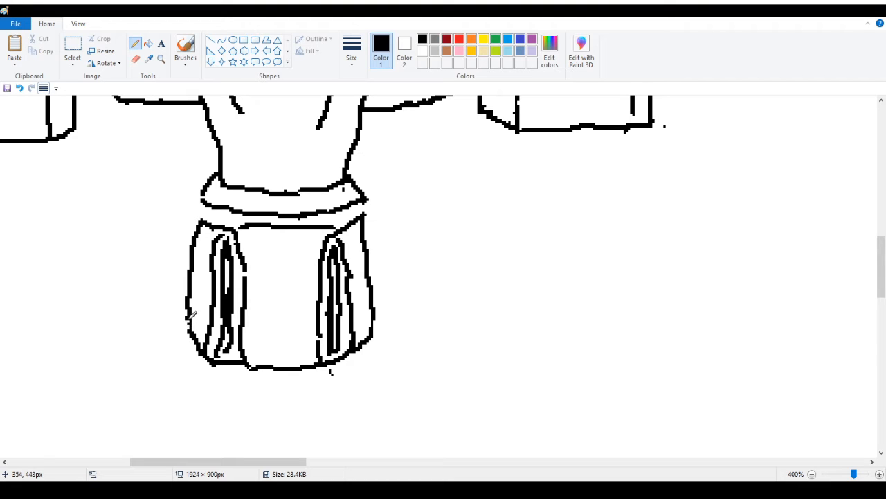
left_click_drag(189, 319, 188, 328)
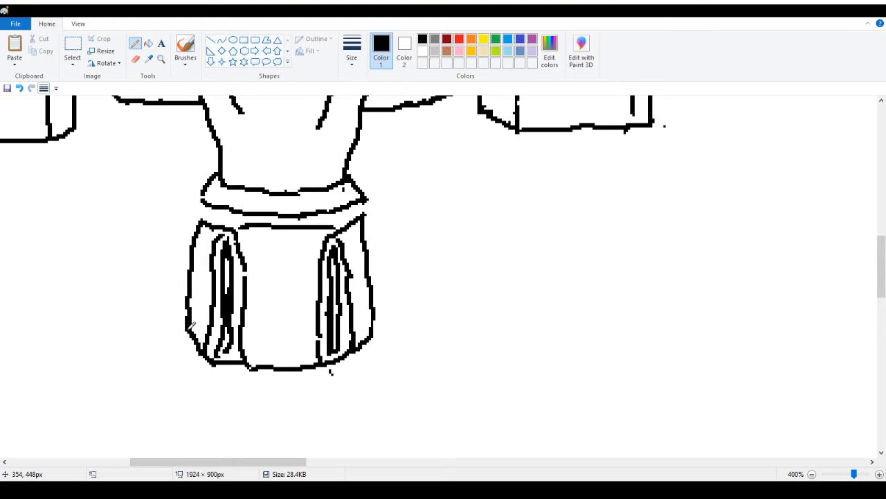
right_click(331, 372)
right_click(217, 354)
Fill both narrow vertical slots of the pelvis block with black
left_click(149, 43)
left_click(231, 275)
left_click(226, 338)
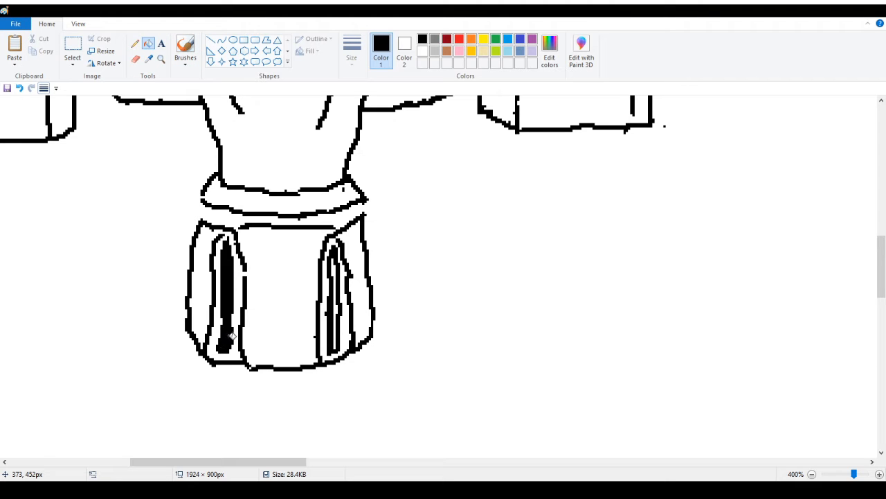
left_click(336, 266)
Draw a recessed rectangular panel with diagonal corner lines on the pelvis block's front, and close the side gaps below the waist band
scroll(187, 222, "up", 3)
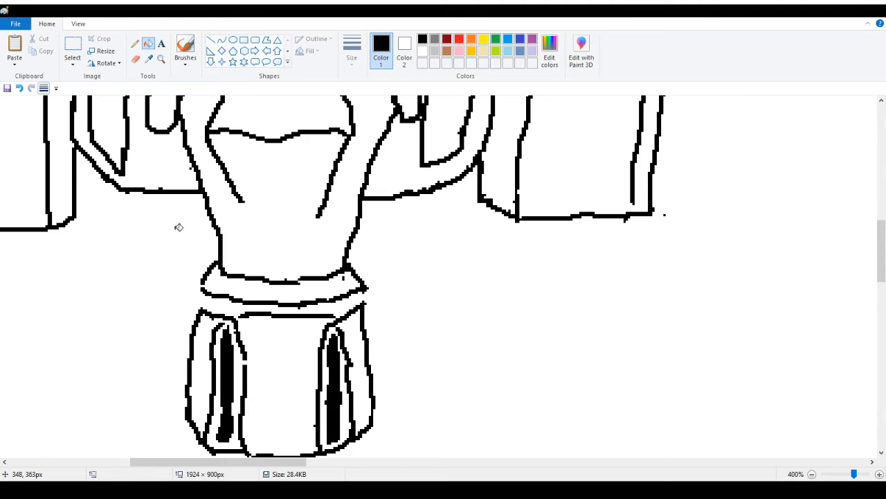
left_click(136, 43)
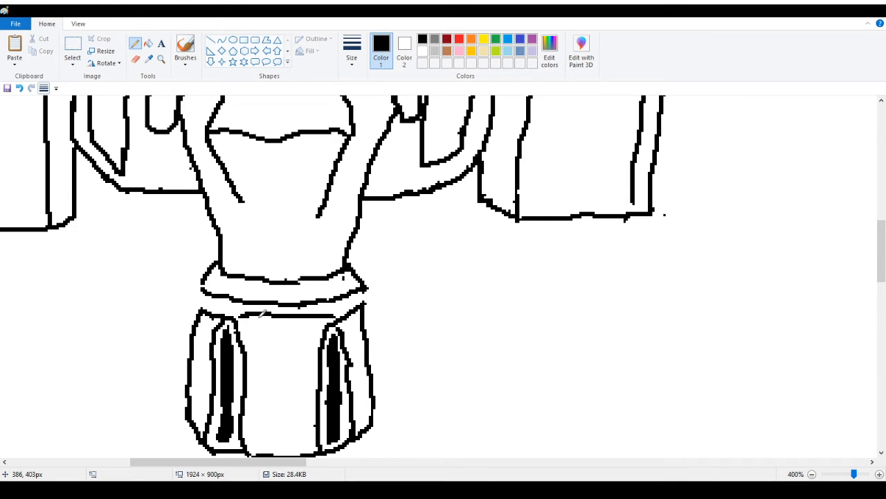
mouse_move(248, 327)
left_mouse_down()
mouse_move(257, 354)
mouse_move(286, 356)
left_mouse_up()
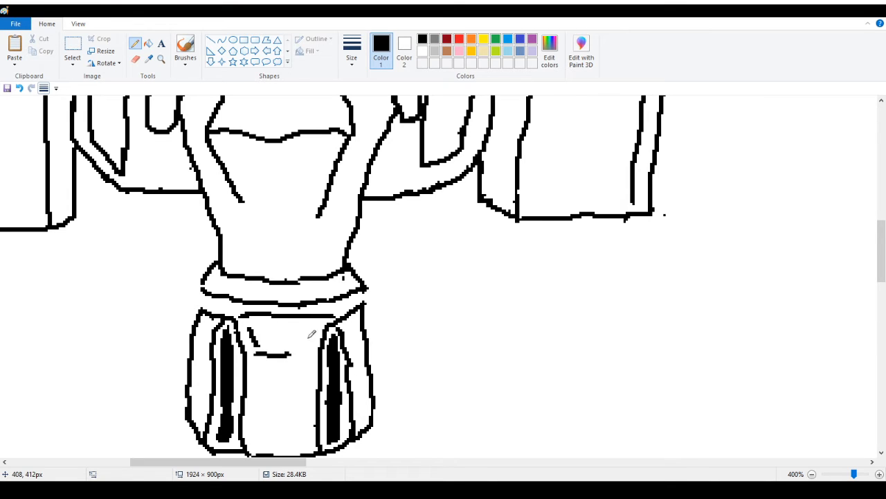
mouse_move(313, 324)
left_mouse_down()
mouse_move(268, 384)
mouse_move(261, 426)
mouse_move(265, 376)
mouse_move(262, 425)
left_mouse_up()
mouse_move(263, 366)
left_mouse_down()
mouse_move(263, 430)
mouse_move(254, 444)
mouse_move(281, 432)
left_mouse_up()
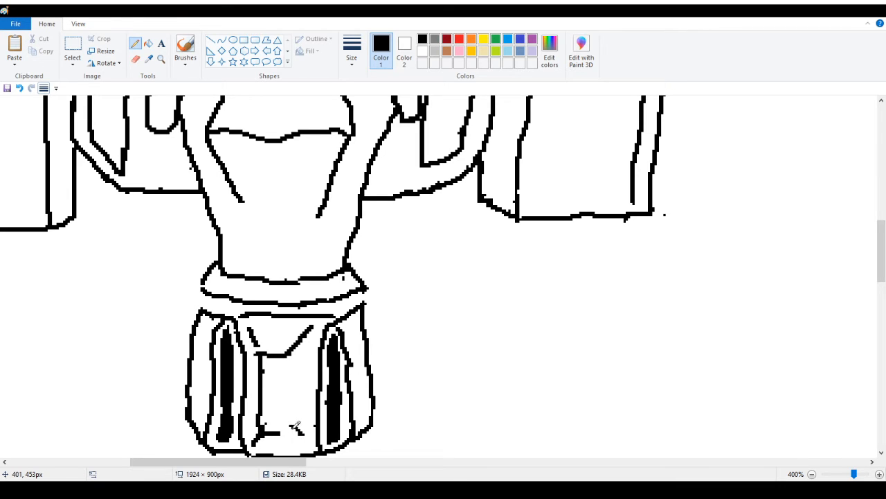
mouse_move(303, 432)
left_mouse_down()
mouse_move(285, 432)
mouse_move(310, 445)
left_mouse_up()
mouse_move(287, 354)
left_mouse_down()
mouse_move(302, 338)
mouse_move(304, 426)
left_mouse_up()
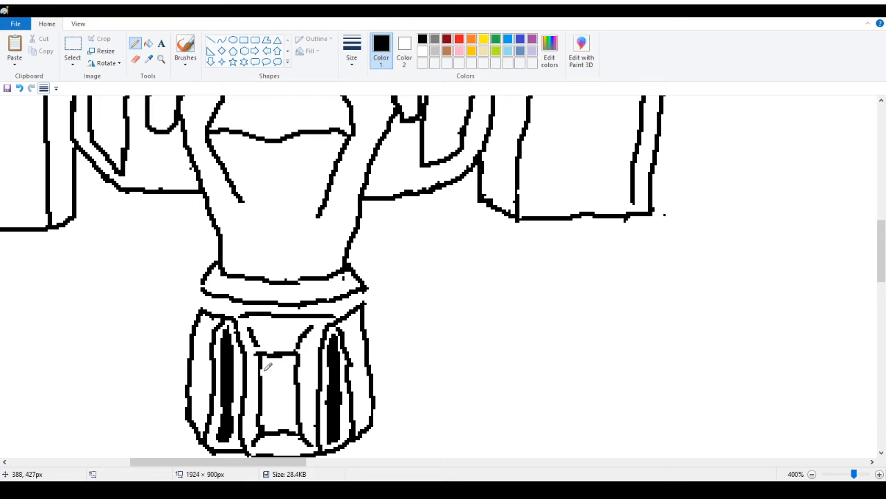
left_click_drag(259, 365, 259, 375)
left_click_drag(205, 293, 367, 291)
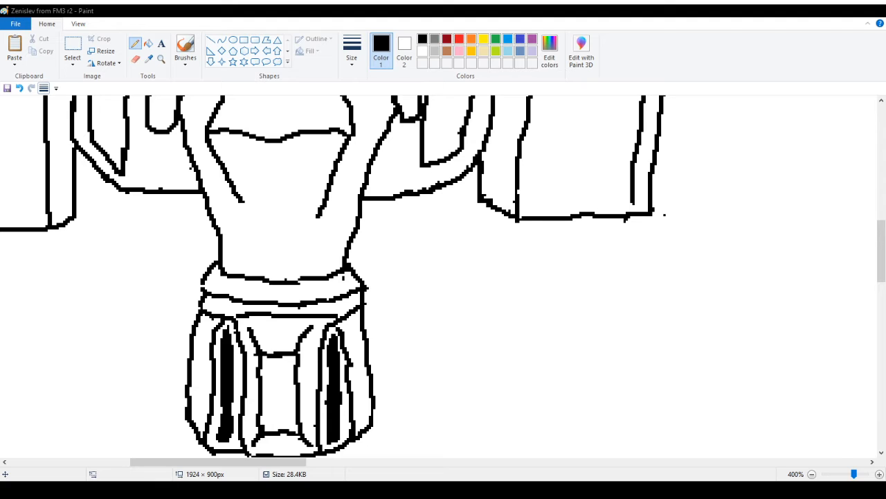
Draw the left leg's upper contour from the waist band outward over the hip and diagonally down the thigh
left_click_drag(189, 462, 132, 462)
scroll(145, 454, "down", 1)
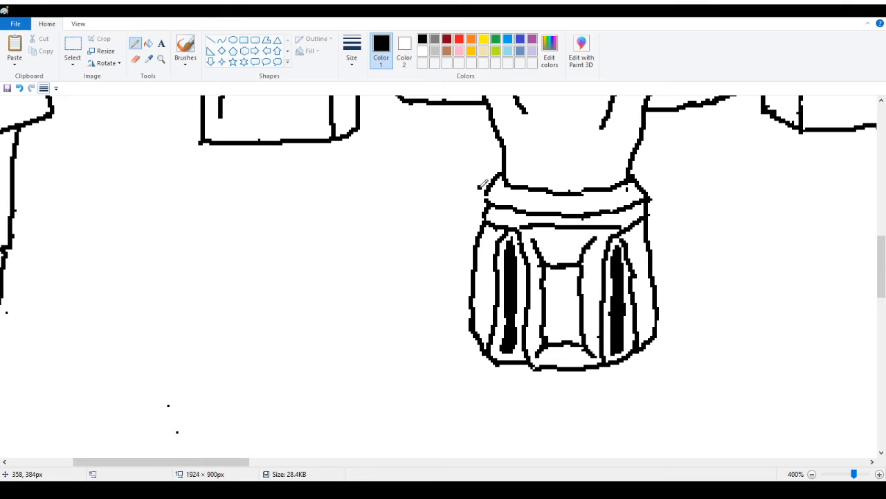
mouse_move(480, 187)
left_mouse_down()
mouse_move(389, 168)
mouse_move(334, 217)
mouse_move(301, 319)
mouse_move(256, 418)
left_mouse_up()
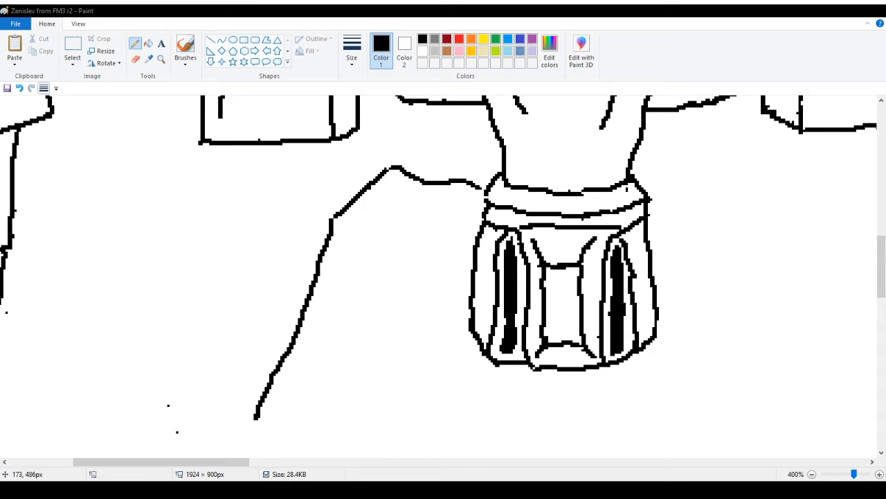
Examine the whole robot at several magnifications to judge the proportions of the pelvis and the new leg line
left_click(161, 58)
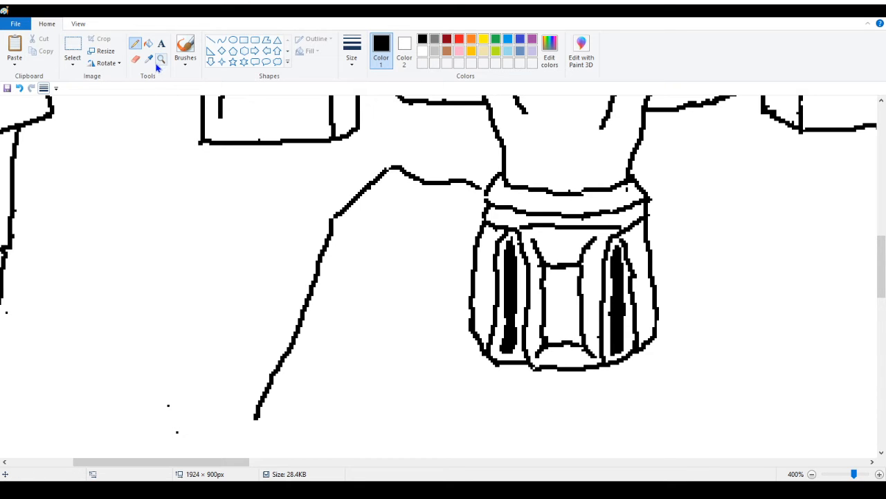
right_click(137, 126)
right_click(101, 143)
right_click(89, 148)
right_click(75, 157)
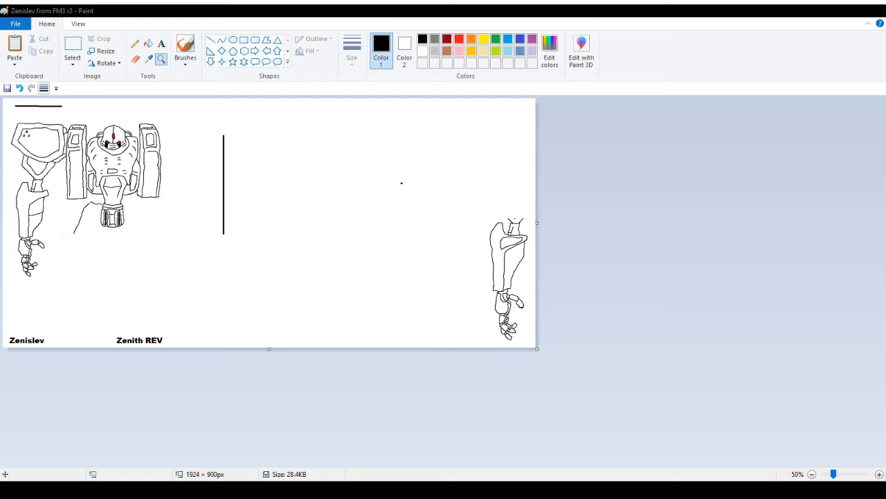
left_click(113, 257)
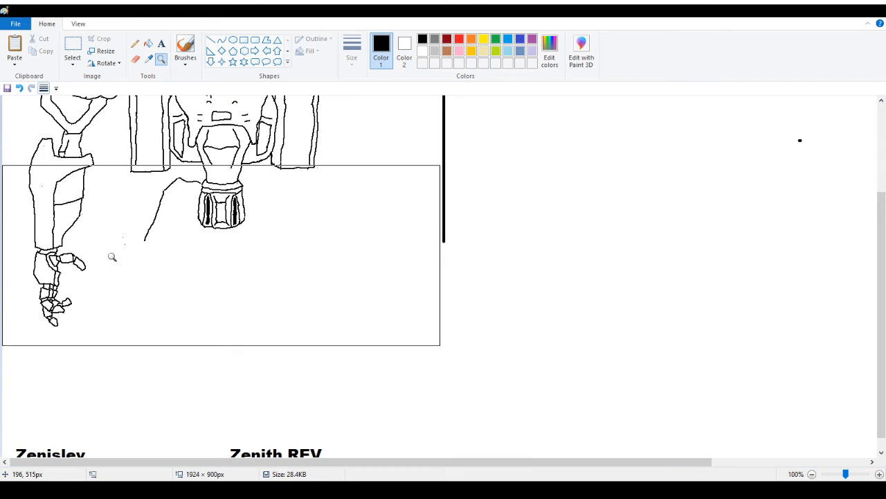
left_click(157, 231)
right_click(357, 242)
scroll(296, 227, "up", 3)
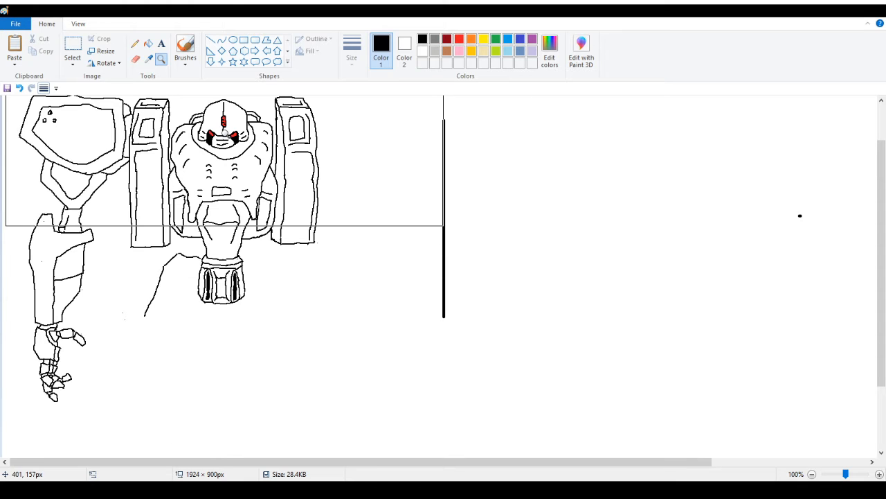
left_click(248, 279)
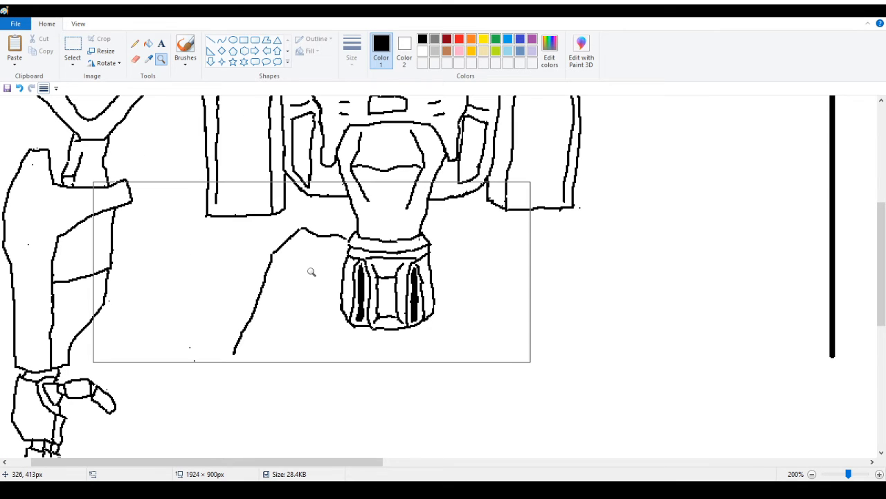
right_click(245, 166)
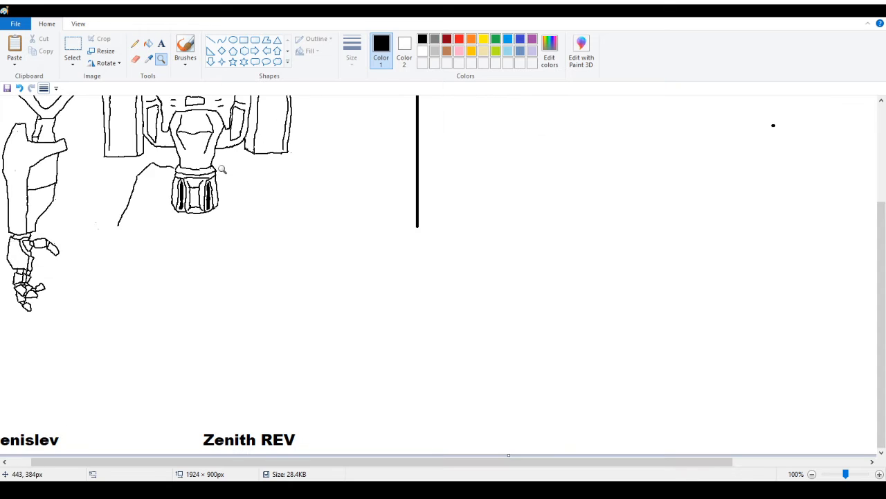
scroll(222, 173, "up", 3)
left_click(135, 46)
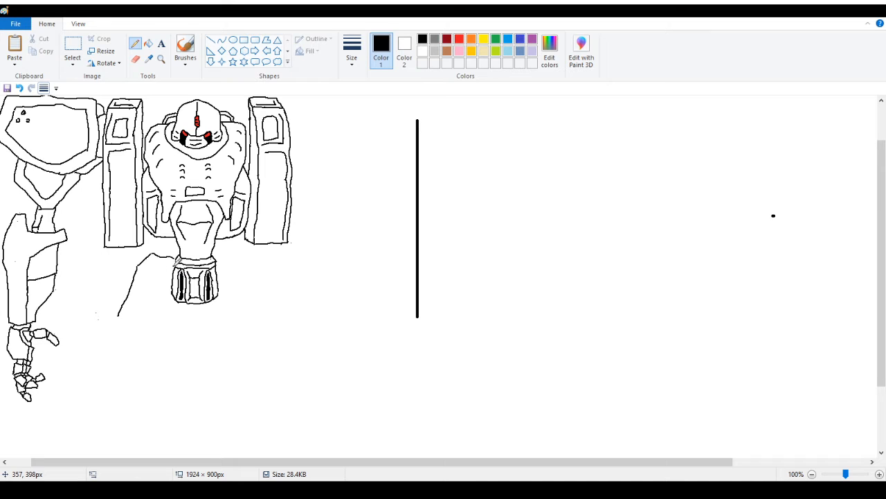
Sketch a large rounded outline enclosing the pelvis block, starting and ending at the two sides of the waist band
mouse_move(177, 259)
left_mouse_down()
mouse_move(164, 319)
mouse_move(200, 326)
mouse_move(229, 302)
mouse_move(234, 285)
mouse_move(218, 261)
left_mouse_up()
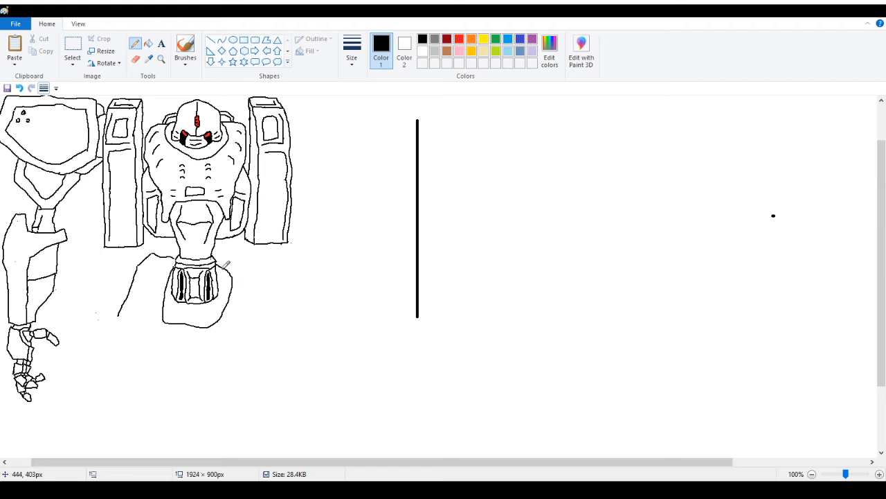
left_click(161, 60)
left_click(212, 294)
left_click(398, 275)
left_click(408, 230)
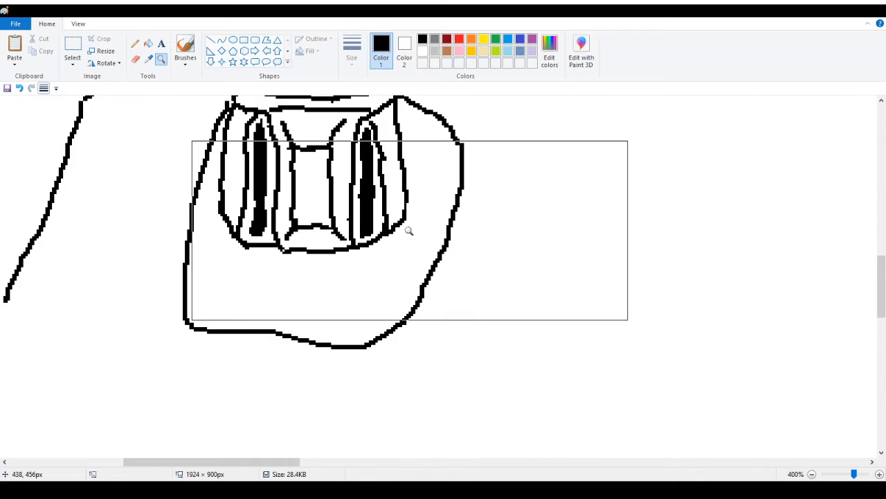
scroll(408, 231, "up", 2)
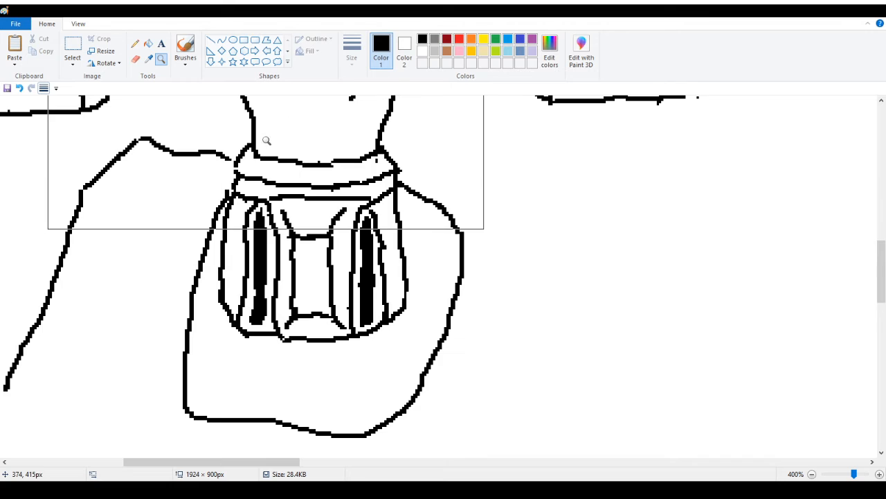
left_click(136, 43)
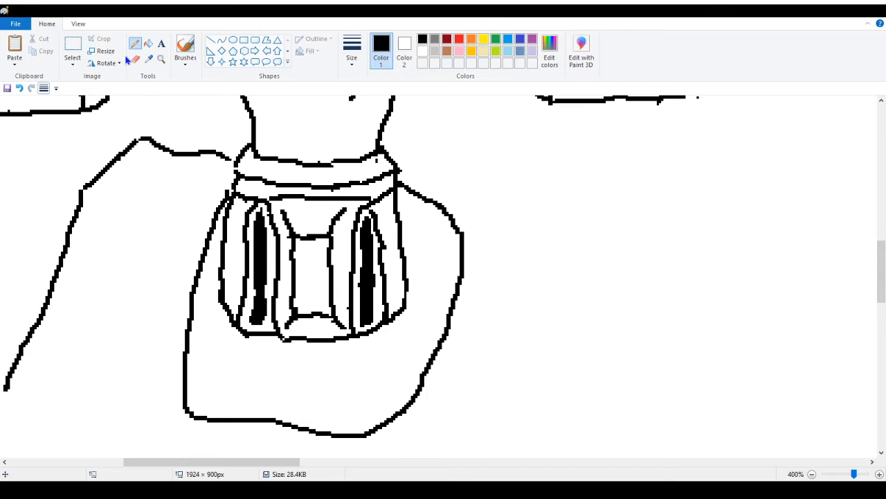
Copy the pelvis block with the upper part of its new outline and place the copy in the blank area near the canvas's far right
left_click(73, 45)
left_click_drag(167, 167, 479, 366)
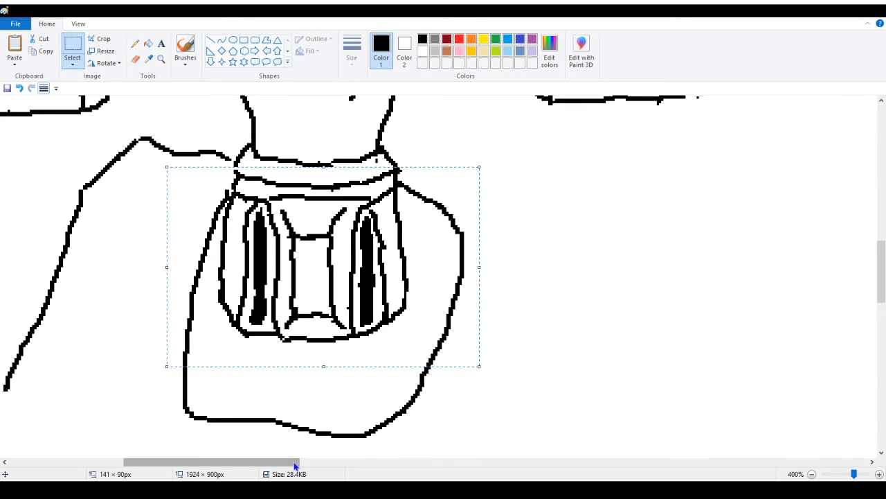
mouse_move(297, 462)
left_mouse_down()
mouse_move(812, 411)
mouse_move(855, 388)
left_mouse_up()
scroll(752, 255, "up", 3)
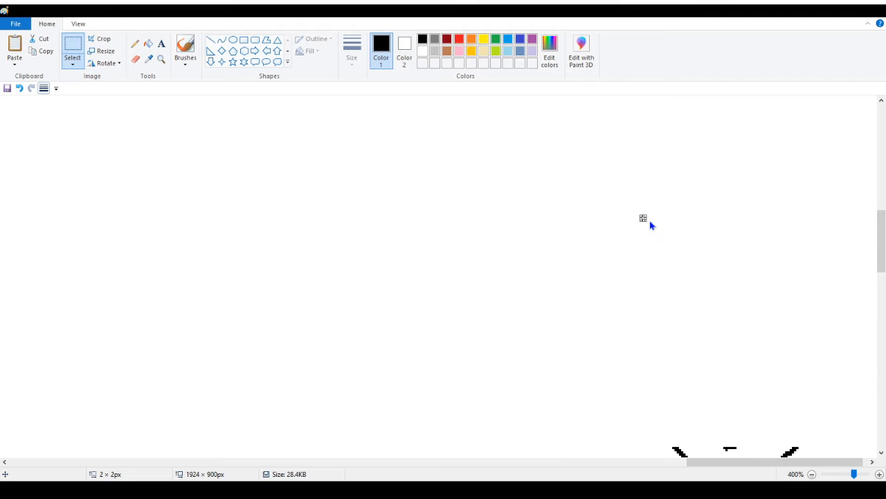
key("ctrl+v")
left_click_drag(227, 172, 727, 180)
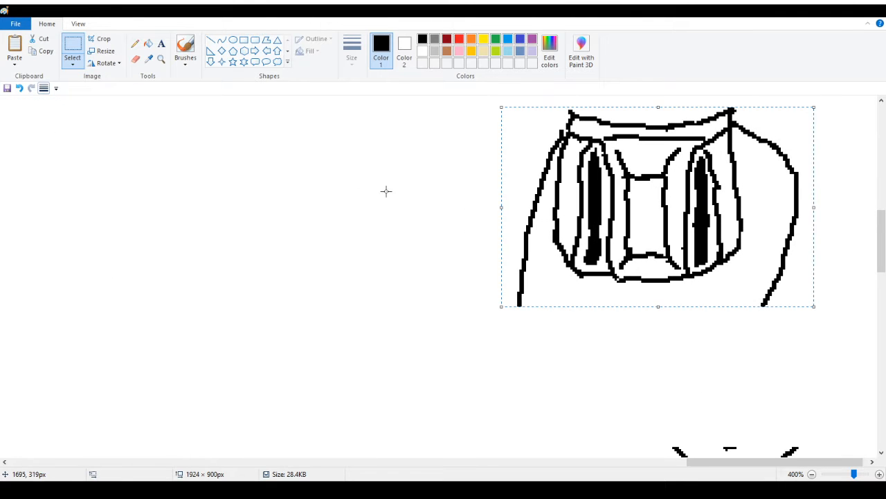
left_click(448, 432)
Redraw the large outline's left side as a line curving inward below the pelvis block, and erase the old stretch beside it
mouse_move(702, 463)
left_mouse_down()
mouse_move(96, 464)
mouse_move(147, 463)
mouse_move(123, 463)
left_mouse_up()
scroll(218, 380, "down", 3)
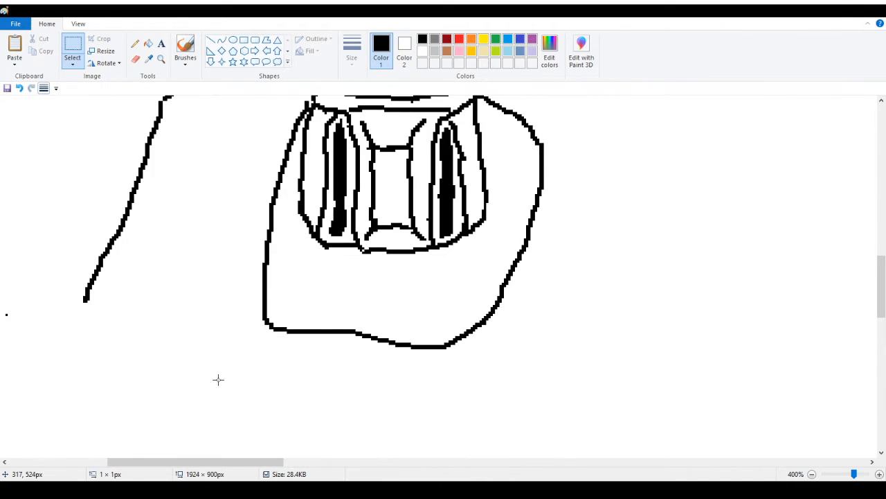
scroll(228, 385, "up", 1)
left_click(135, 43)
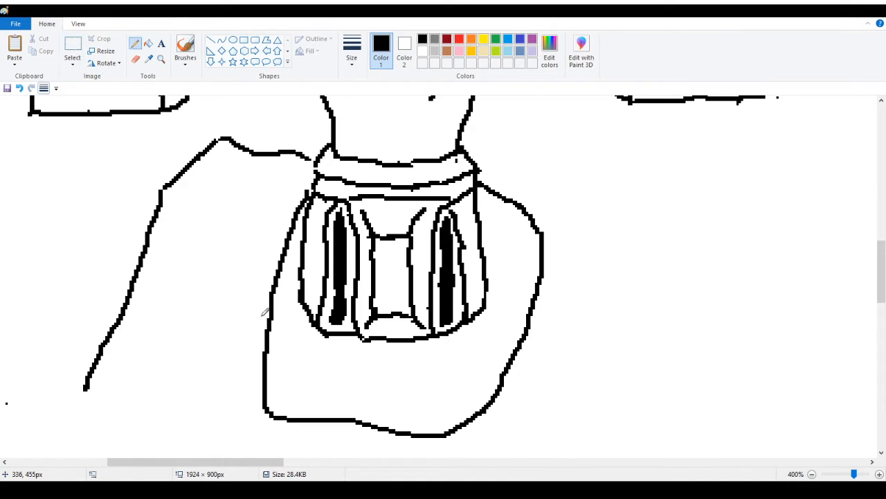
left_click_drag(274, 304, 296, 386)
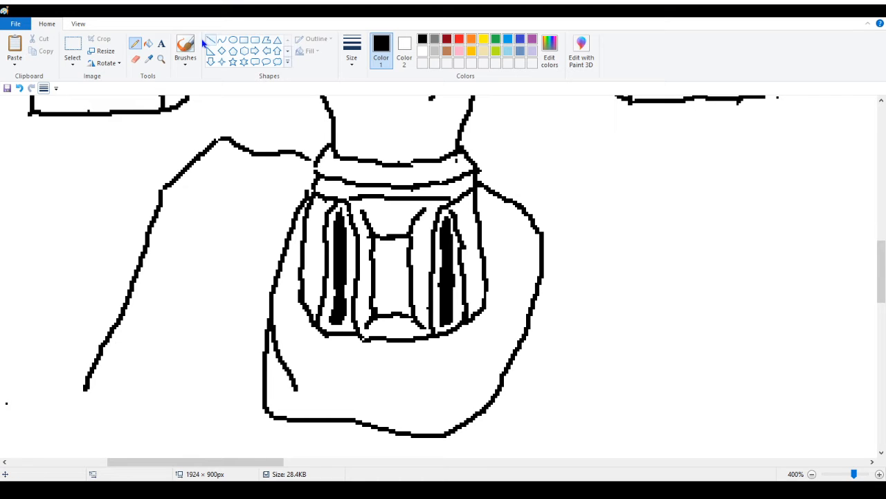
left_click(135, 59)
mouse_move(253, 316)
left_mouse_down()
mouse_move(265, 326)
mouse_move(259, 359)
left_mouse_up()
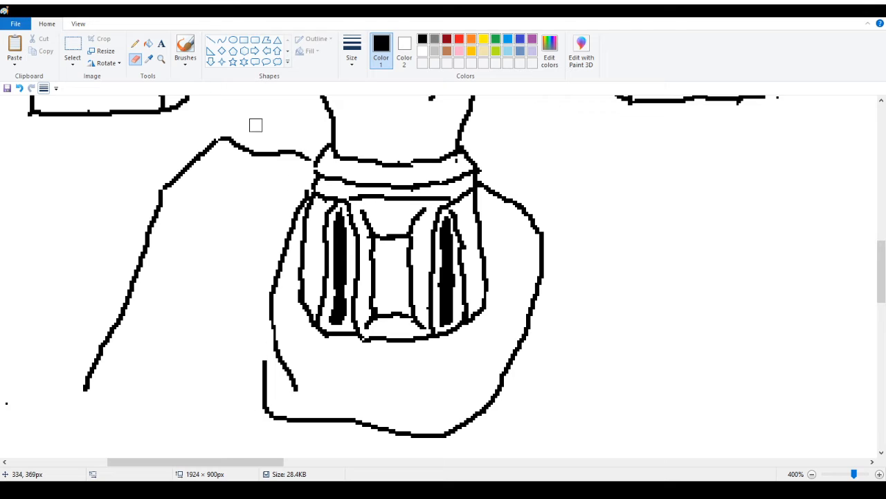
left_click(135, 44)
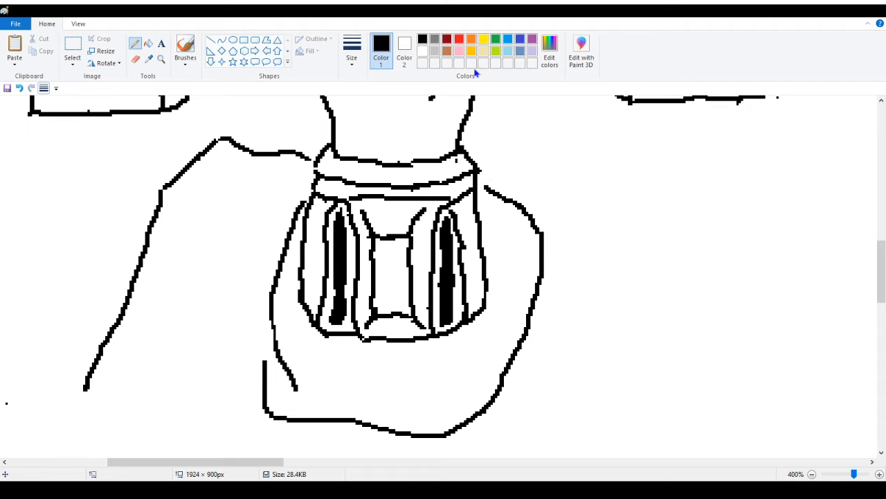
Recolor the rest of the large outline around the pelvis light gray with the fill tool to serve as a guide
left_click(434, 51)
left_click(148, 44)
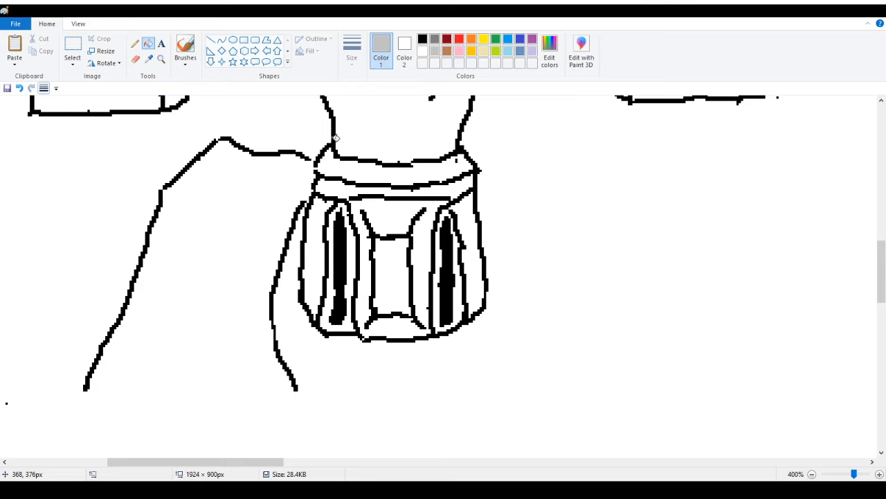
left_click(19, 88)
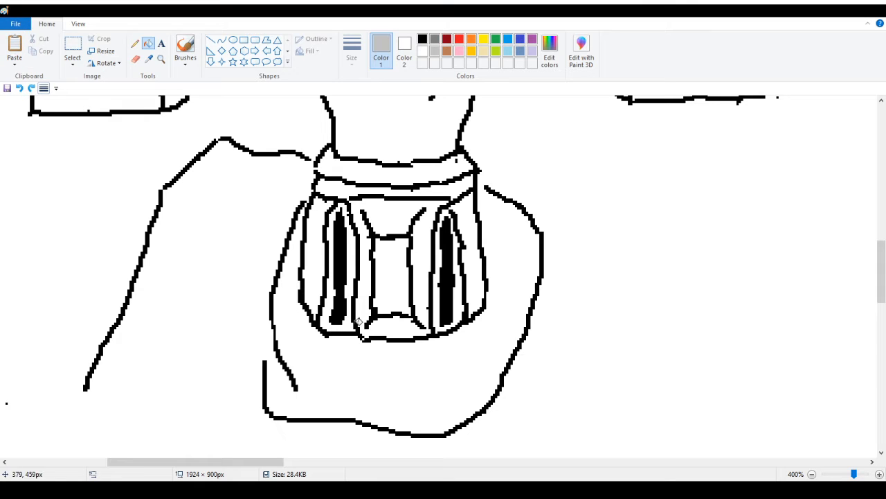
left_click(264, 367)
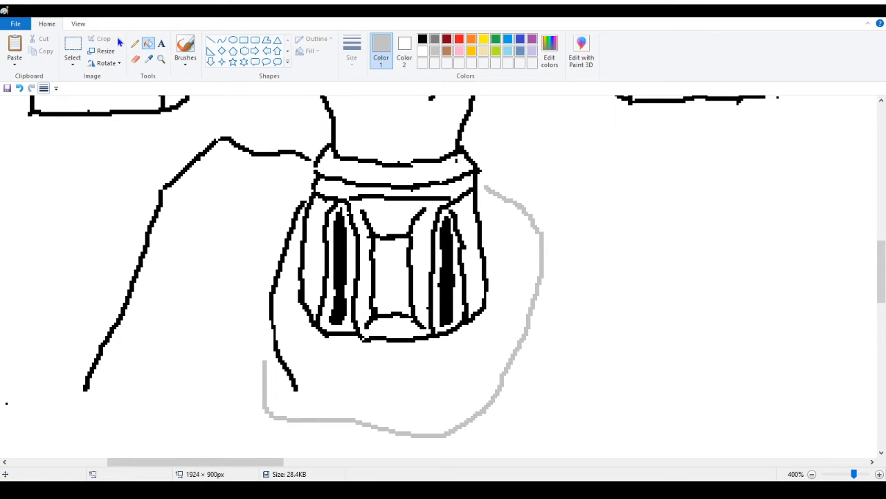
Move the detailed pelvis block out from under the waist band to the empty space on its right
left_click(135, 43)
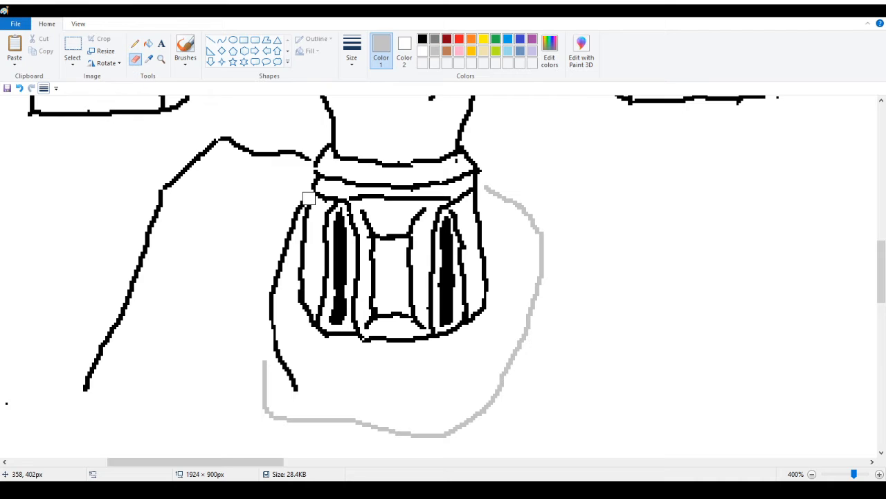
left_click(74, 56)
left_click_drag(302, 187, 492, 342)
mouse_move(391, 295)
left_mouse_down()
mouse_move(426, 312)
mouse_move(720, 322)
left_mouse_up()
left_click(563, 159)
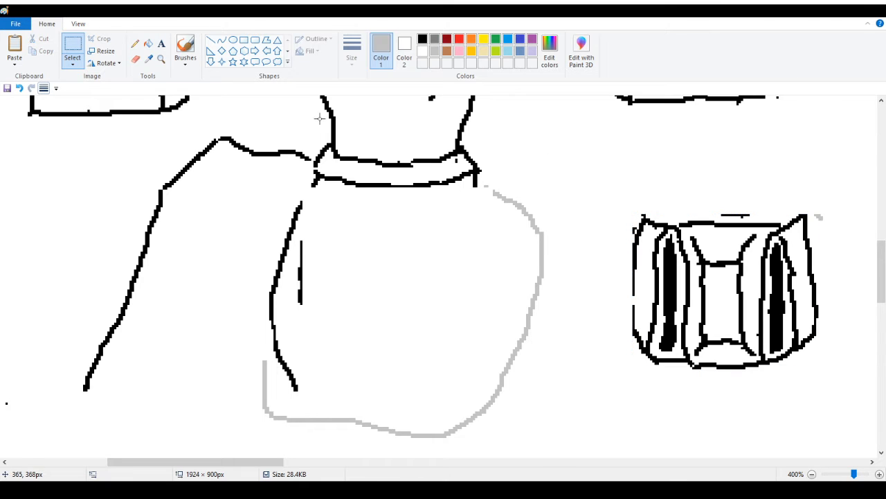
Erase the leftover pelvis edge and the black curved line from the area below the waist band
left_click(136, 60)
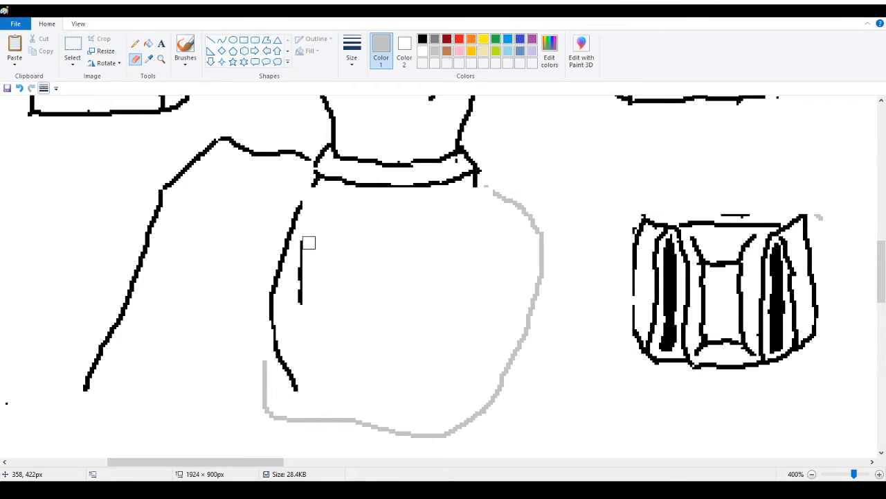
left_click_drag(309, 243, 302, 317)
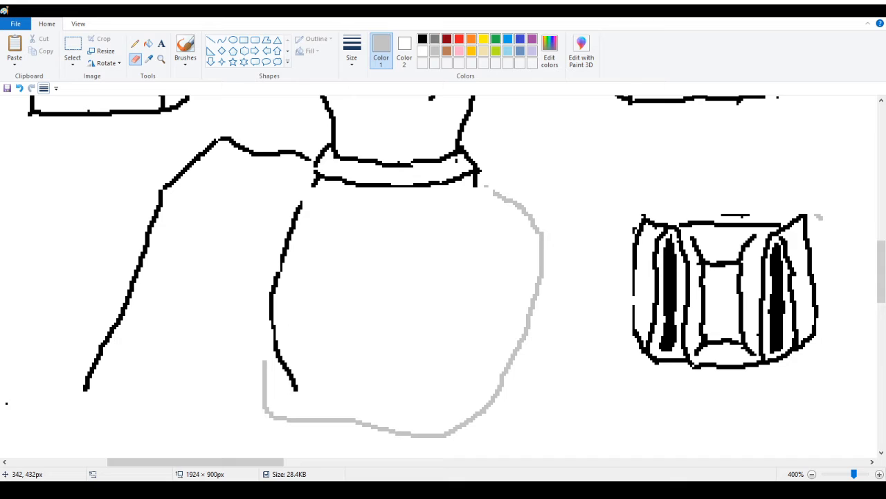
mouse_move(303, 208)
left_mouse_down()
mouse_move(283, 240)
mouse_move(274, 294)
mouse_move(279, 352)
mouse_move(301, 392)
left_mouse_up()
Draw a taller pelvis block outline in black below the waist band, with nearly vertical sides, flared corners and a curved bottom edge
left_click(136, 44)
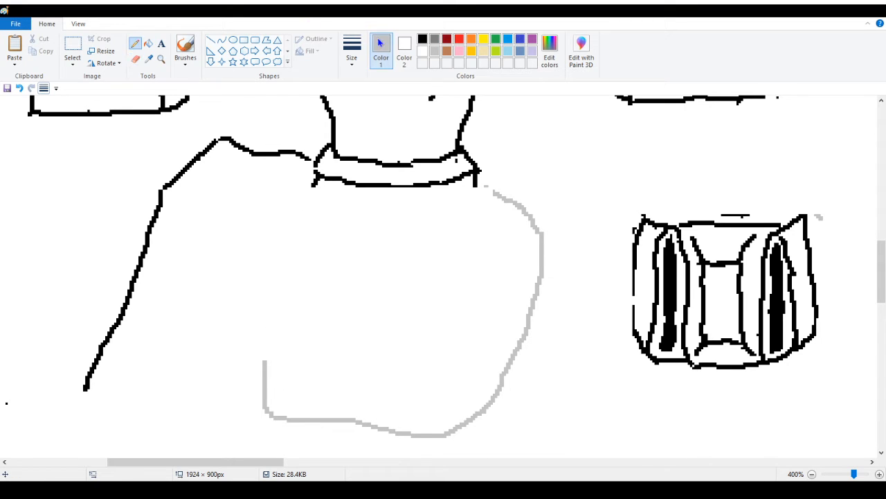
left_click(420, 41)
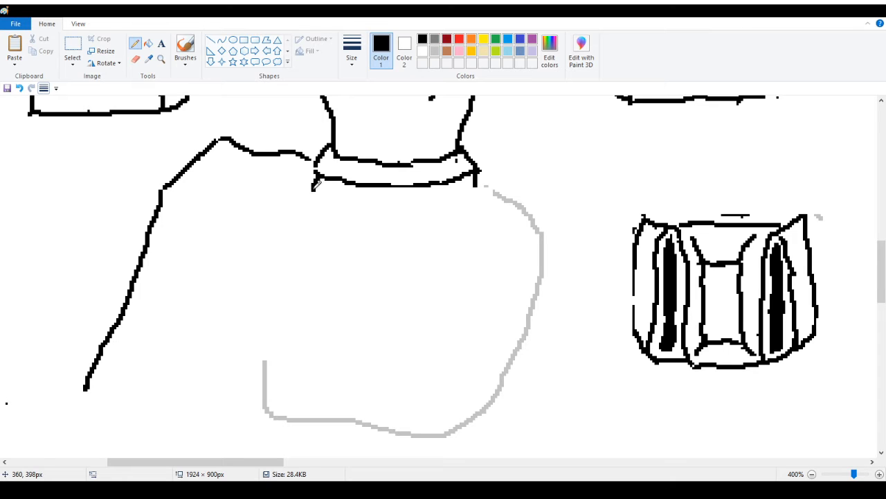
mouse_move(313, 187)
left_mouse_down()
mouse_move(301, 201)
mouse_move(323, 254)
left_mouse_up()
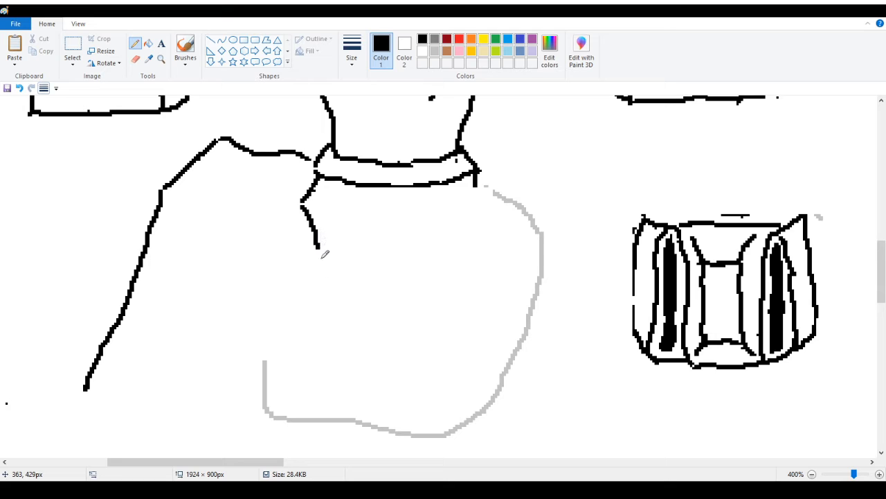
left_click_drag(305, 408, 310, 399)
mouse_move(320, 246)
left_mouse_down()
mouse_move(322, 387)
mouse_move(307, 405)
mouse_move(347, 428)
mouse_move(441, 434)
mouse_move(471, 416)
left_mouse_up()
left_click_drag(457, 384, 475, 418)
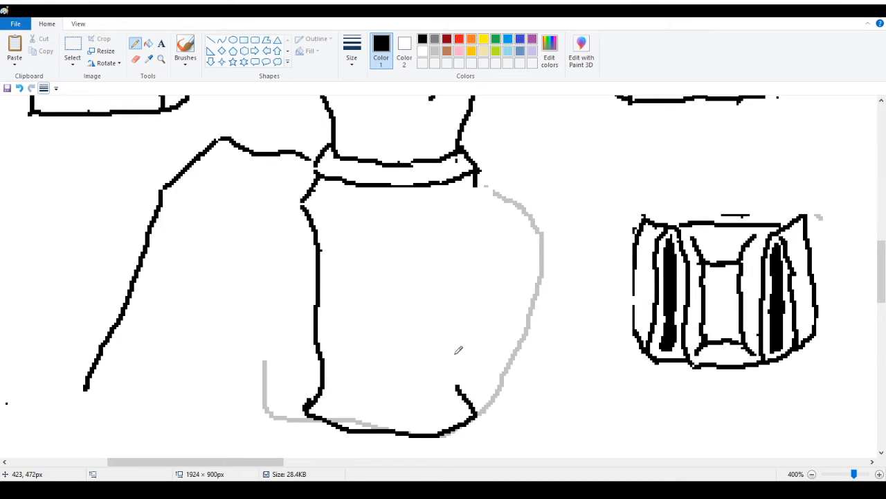
mouse_move(458, 388)
left_mouse_down()
mouse_move(459, 215)
mouse_move(478, 185)
mouse_move(478, 196)
left_mouse_up()
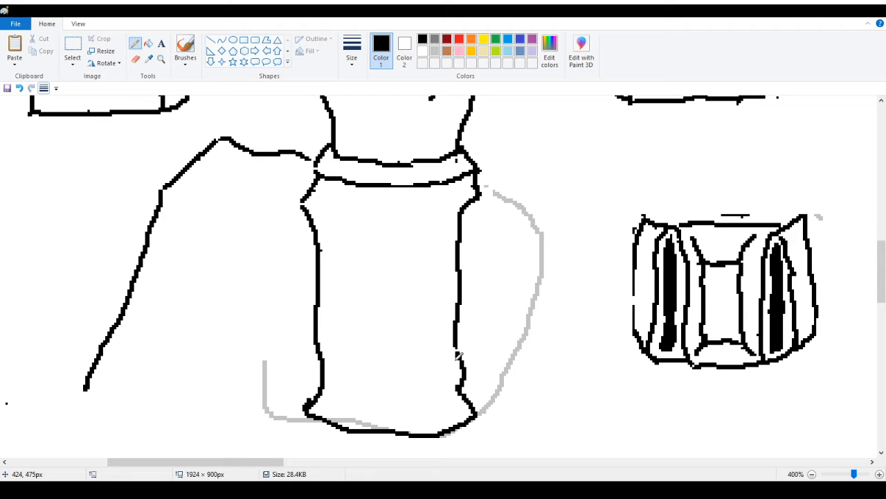
left_click_drag(458, 347, 463, 387)
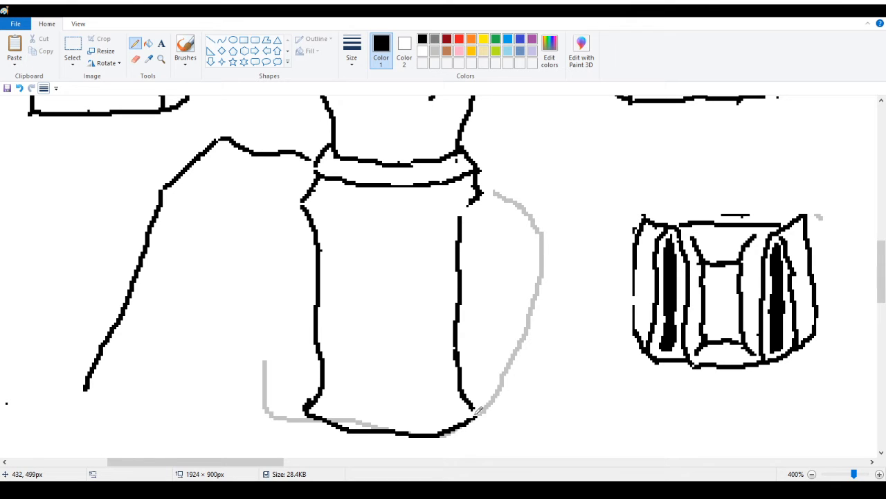
Shift the new pelvis block's right side slightly outward and reconnect its ends to the upper and lower corners
left_click(73, 49)
left_click_drag(413, 214, 479, 414)
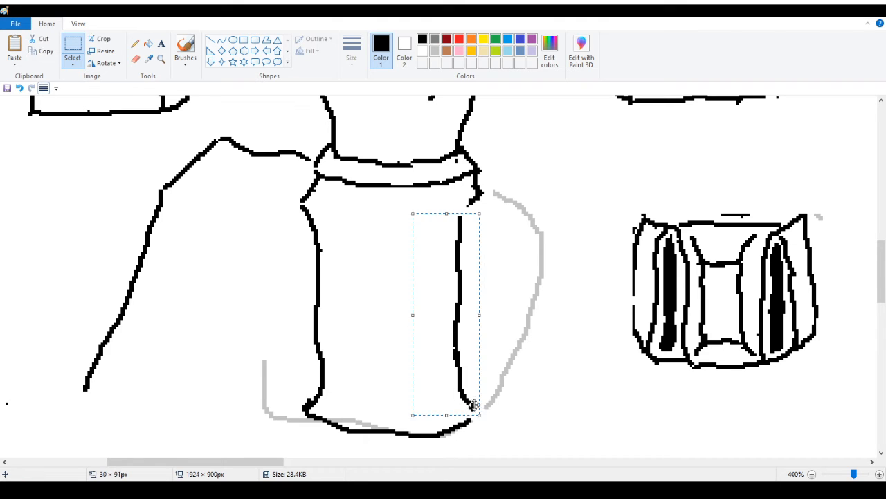
left_click_drag(449, 365, 453, 361)
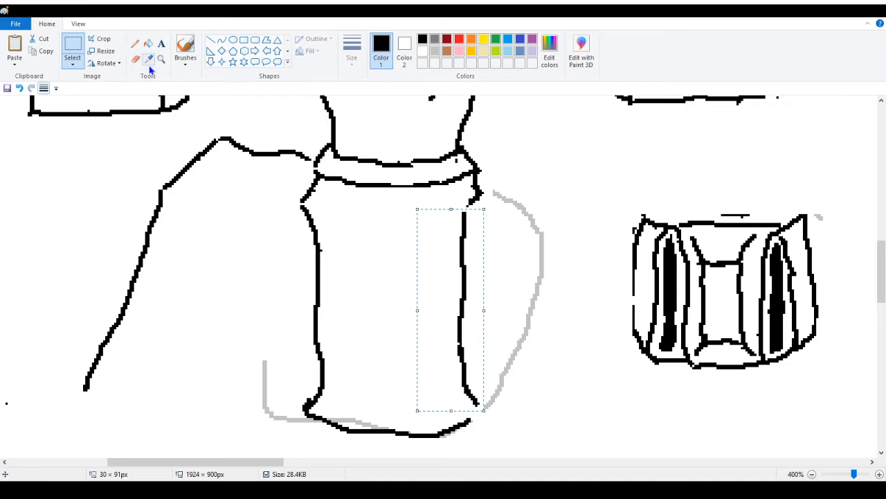
left_click(135, 43)
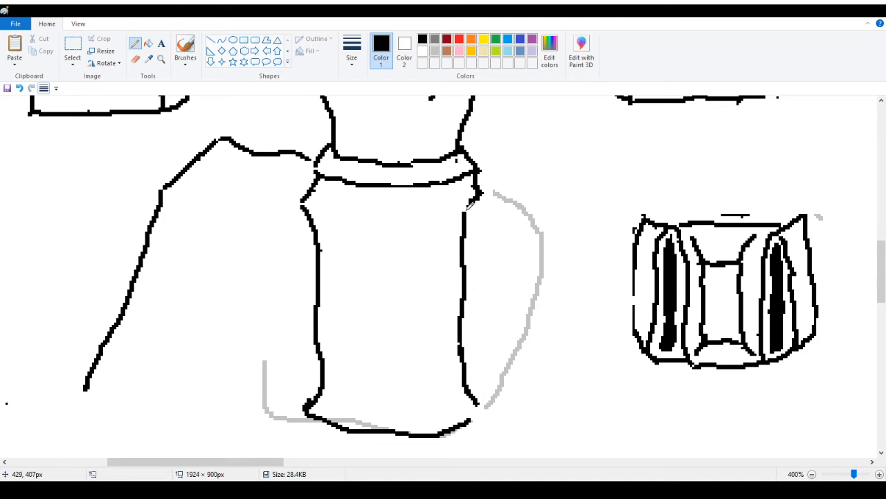
left_click_drag(464, 208, 471, 202)
left_click_drag(479, 409, 469, 416)
right_click(466, 202)
left_click_drag(466, 205, 484, 191)
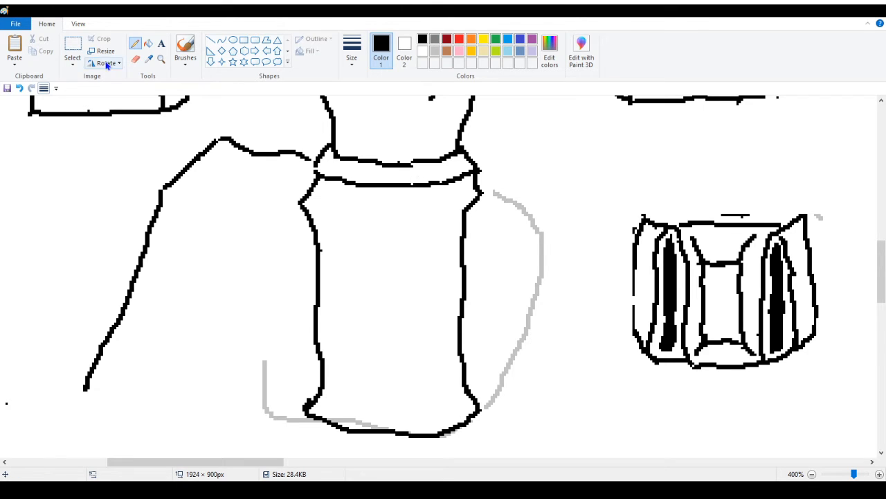
Undo the last stroke and retouch the middle of the waist band's lower edge
left_click(19, 88)
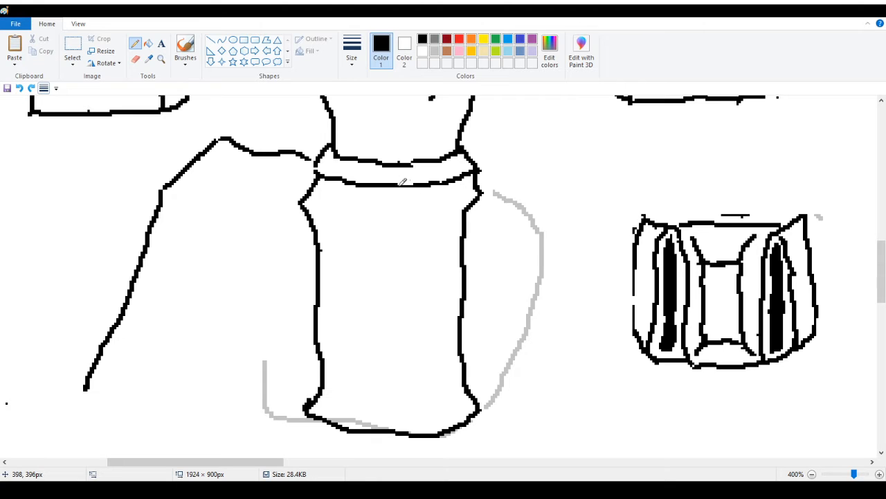
left_click_drag(399, 184, 412, 183)
Draw a side panel with a straight outer edge on the new pelvis block's left side, and add an inner contour line inside it
mouse_move(305, 405)
left_mouse_down()
mouse_move(263, 371)
mouse_move(268, 391)
mouse_move(252, 265)
mouse_move(262, 231)
mouse_move(298, 203)
left_mouse_up()
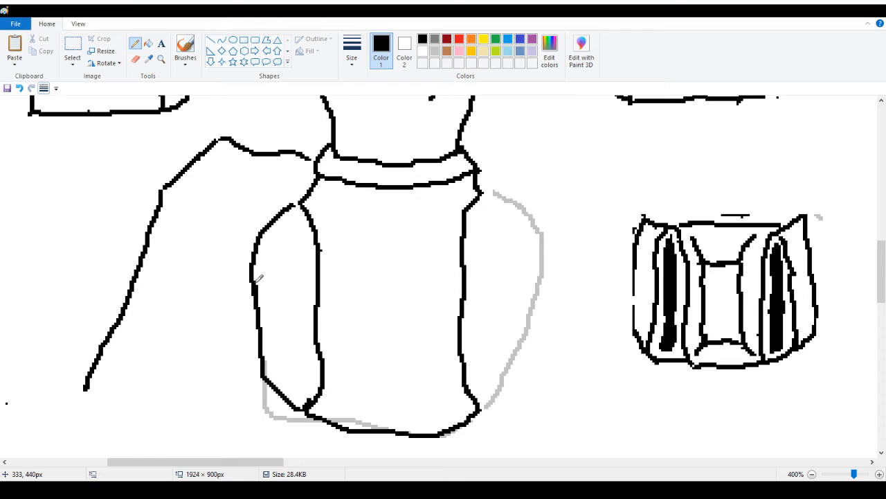
left_click_drag(261, 230, 262, 322)
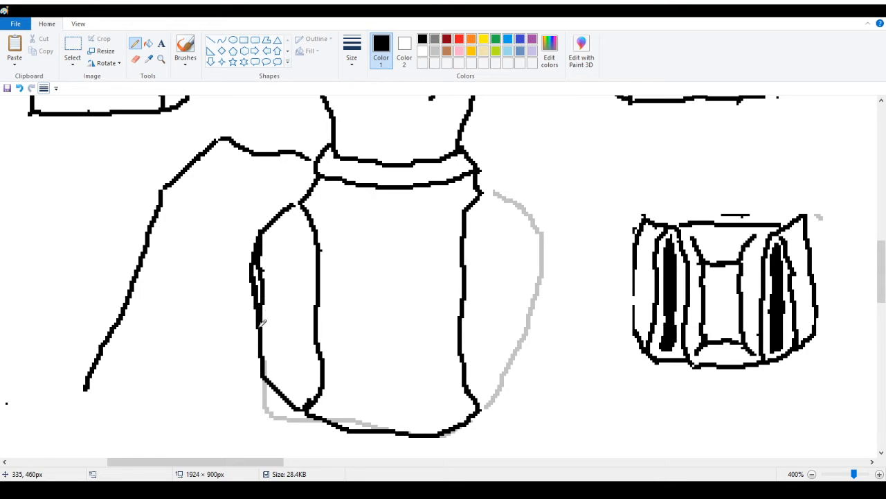
left_click(20, 88)
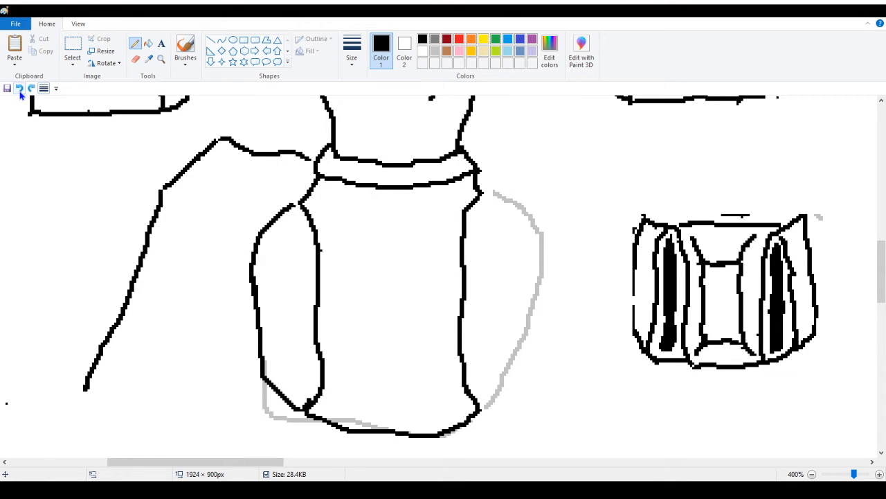
mouse_move(263, 320)
left_mouse_down()
mouse_move(261, 232)
mouse_move(255, 314)
mouse_move(258, 249)
left_mouse_up()
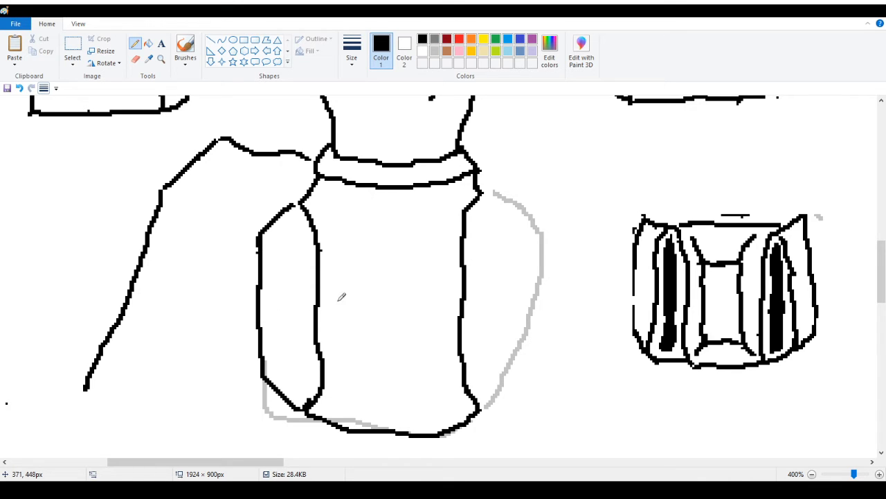
mouse_move(277, 239)
left_mouse_down()
mouse_move(295, 224)
mouse_move(280, 236)
mouse_move(269, 359)
mouse_move(302, 396)
left_mouse_up()
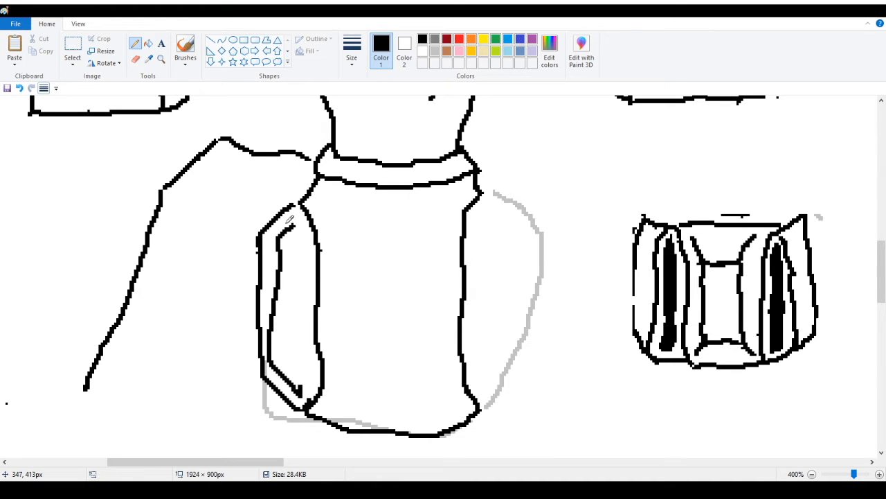
Close the inner contour of the pelvis block's left side panel, straighten the panel's lower inner edge, and fill the contour with black
left_click_drag(269, 328, 272, 365)
left_click_drag(273, 322, 281, 363)
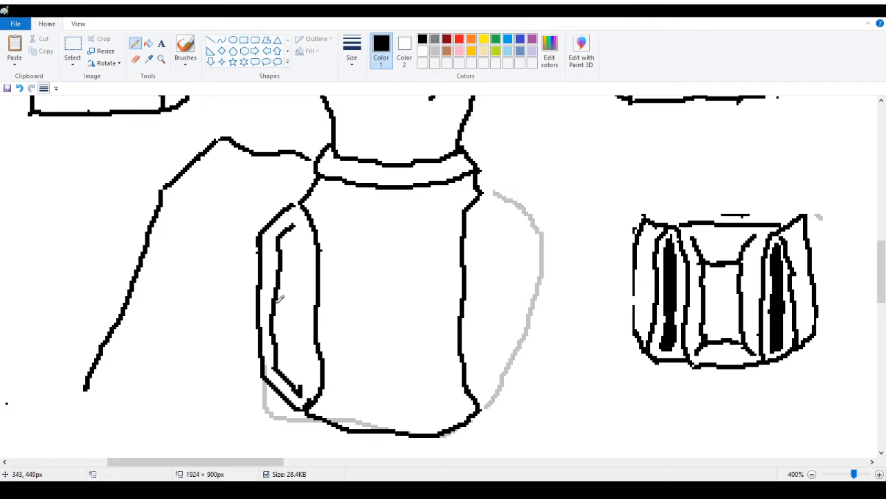
mouse_move(274, 296)
left_mouse_down()
mouse_move(277, 234)
mouse_move(295, 223)
mouse_move(311, 306)
mouse_move(303, 391)
left_mouse_up()
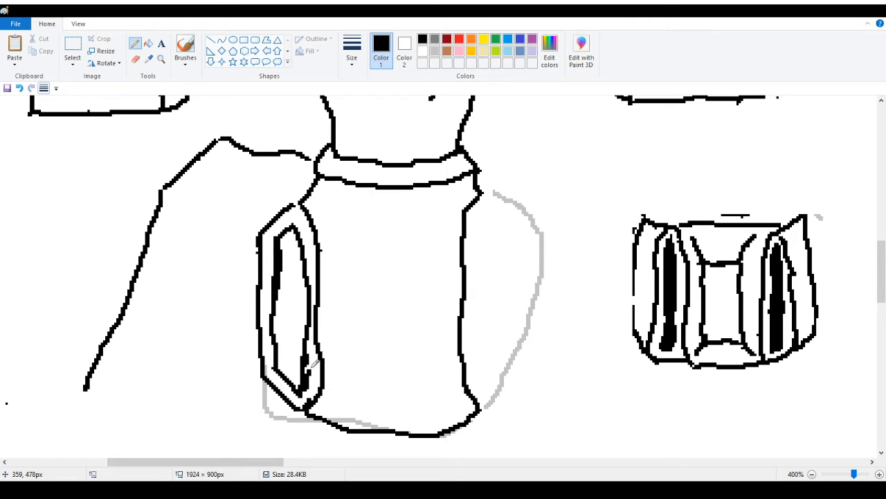
mouse_move(311, 368)
left_mouse_down()
mouse_move(314, 356)
mouse_move(322, 361)
mouse_move(322, 381)
mouse_move(327, 367)
mouse_move(322, 392)
left_mouse_up()
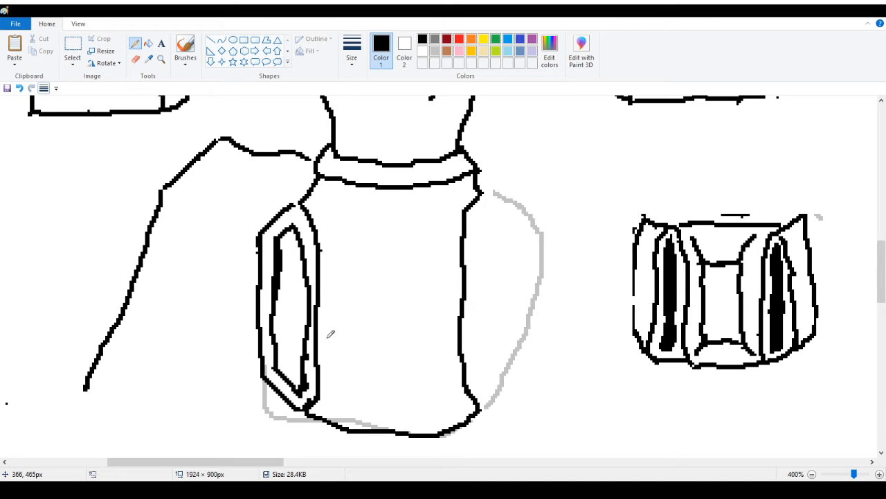
left_click(149, 43)
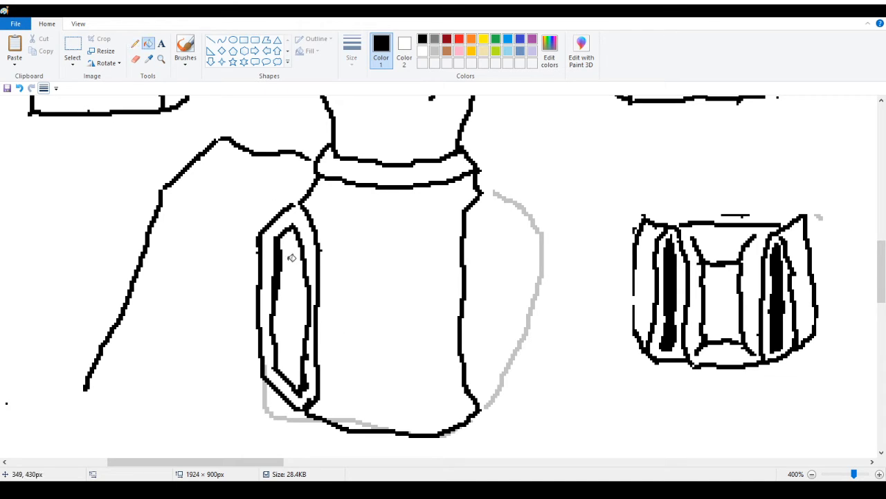
left_click(305, 280)
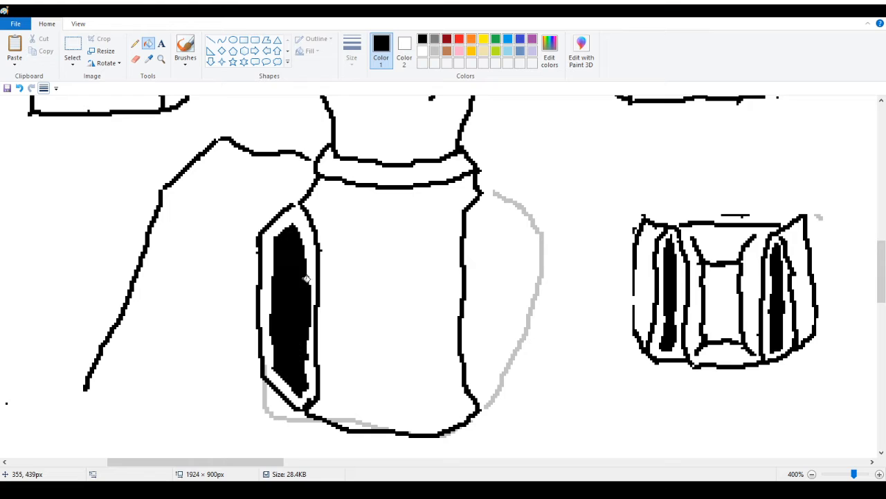
Draw a matching side panel outline on the pelvis block's right side, with slanted ends and a nearly straight outer edge, redrawing its lower slant
left_click(135, 46)
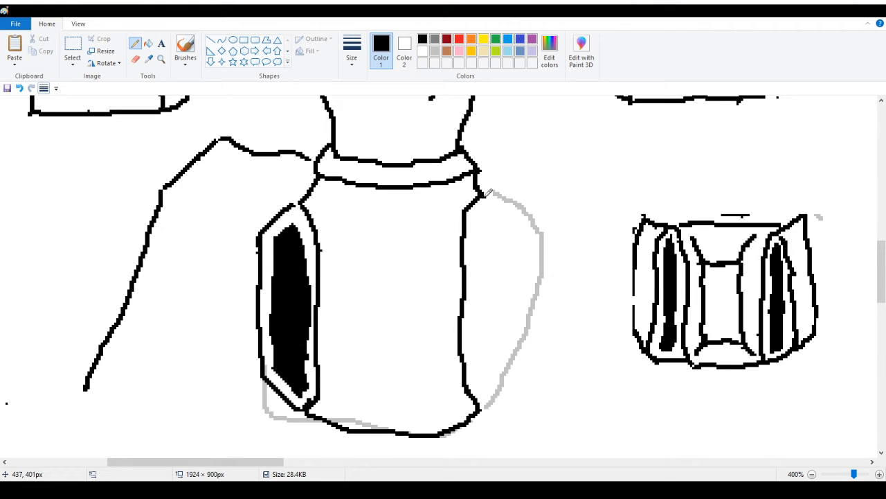
left_click_drag(485, 195, 509, 218)
left_click_drag(479, 408, 521, 377)
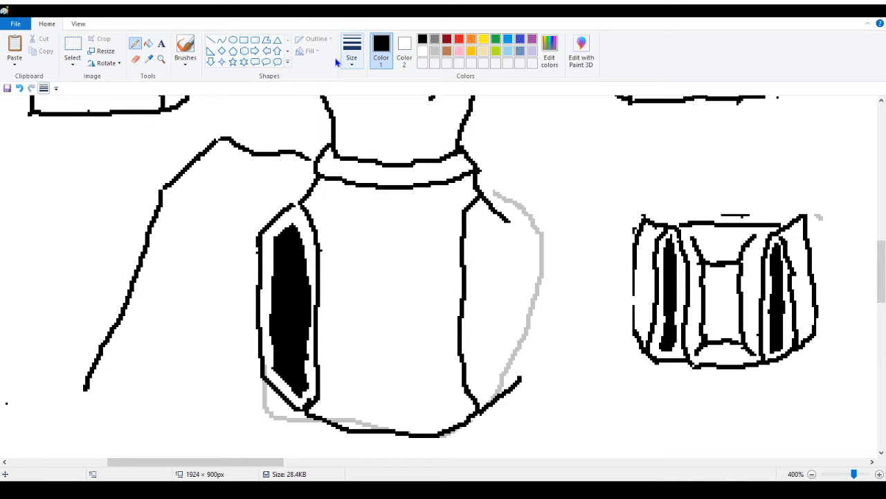
left_click(135, 61)
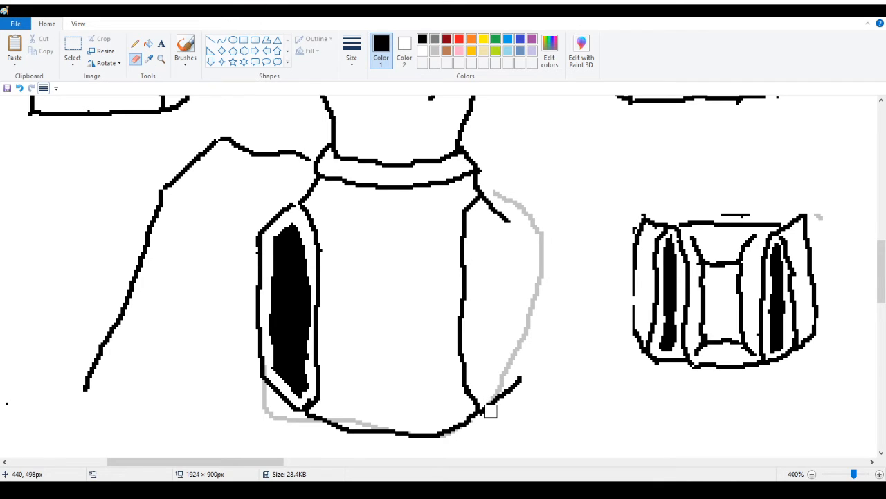
left_click_drag(486, 411, 524, 379)
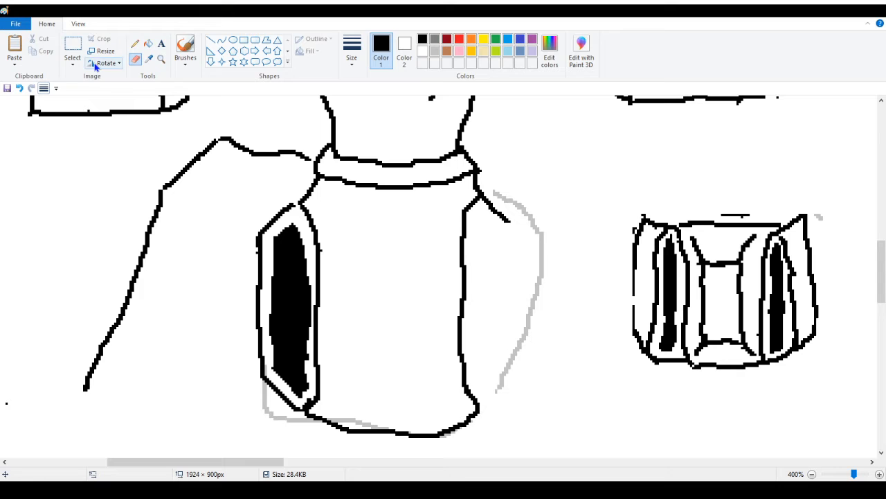
left_click(138, 44)
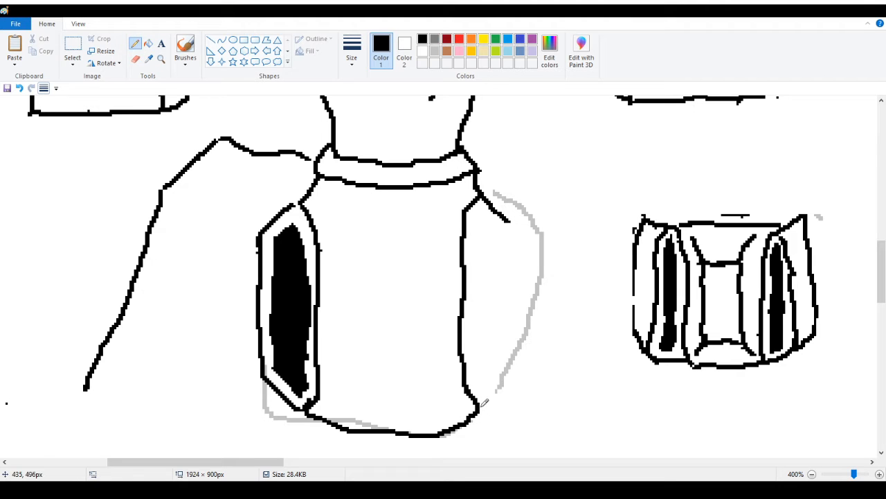
left_click_drag(484, 402, 520, 369)
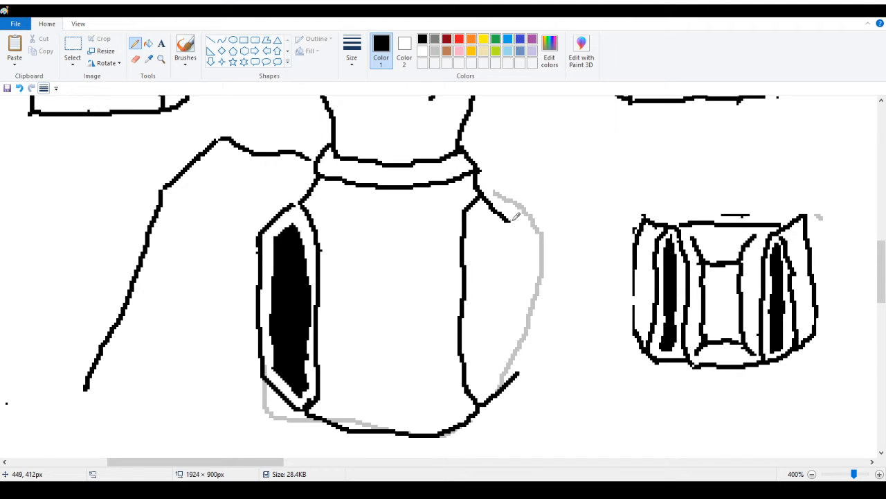
left_click_drag(511, 220, 520, 369)
Draw a closed inner contour in the right side panel and fill it with black
mouse_move(478, 391)
left_mouse_down()
mouse_move(507, 363)
mouse_move(478, 382)
mouse_move(475, 213)
mouse_move(502, 243)
mouse_move(509, 364)
mouse_move(477, 364)
mouse_move(477, 316)
left_mouse_up()
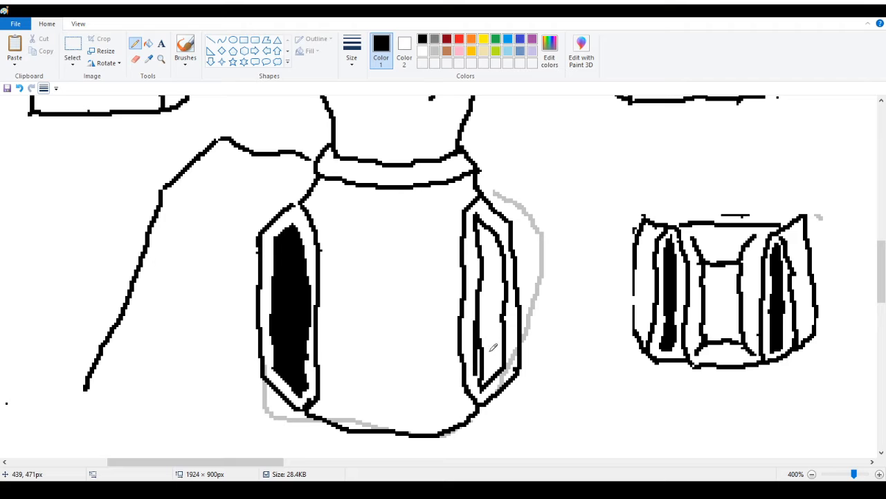
mouse_move(482, 366)
left_mouse_down()
mouse_move(481, 379)
mouse_move(483, 345)
left_mouse_up()
mouse_move(488, 292)
left_mouse_down()
mouse_move(483, 230)
mouse_move(476, 259)
left_mouse_up()
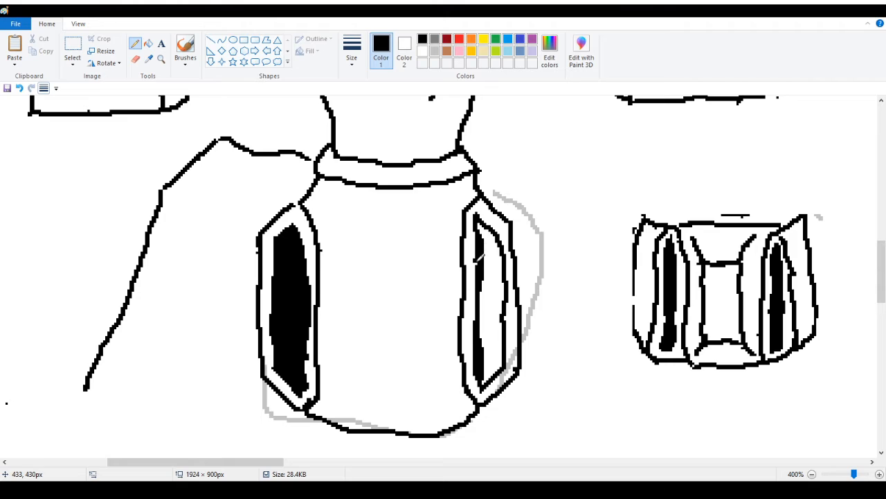
left_click(148, 43)
left_click(492, 283)
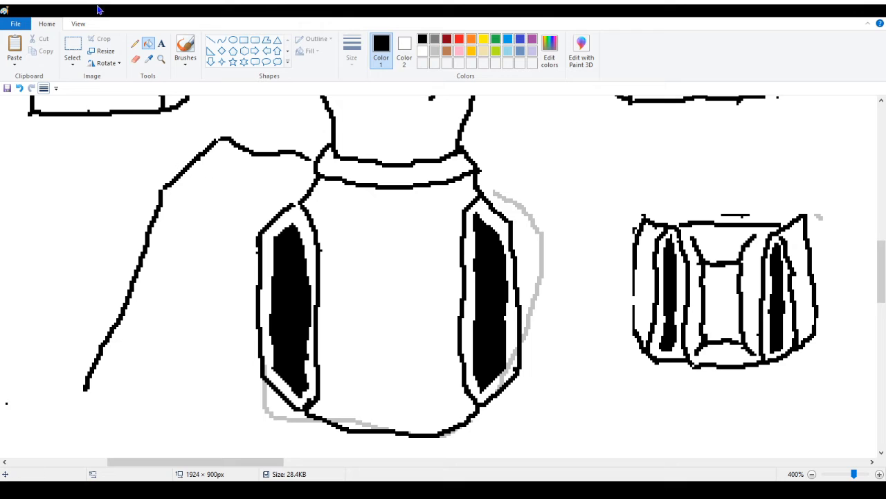
Draw a tall rectangular center panel on the pelvis block, with short diagonal lines running outward from its four corners
left_click(135, 46)
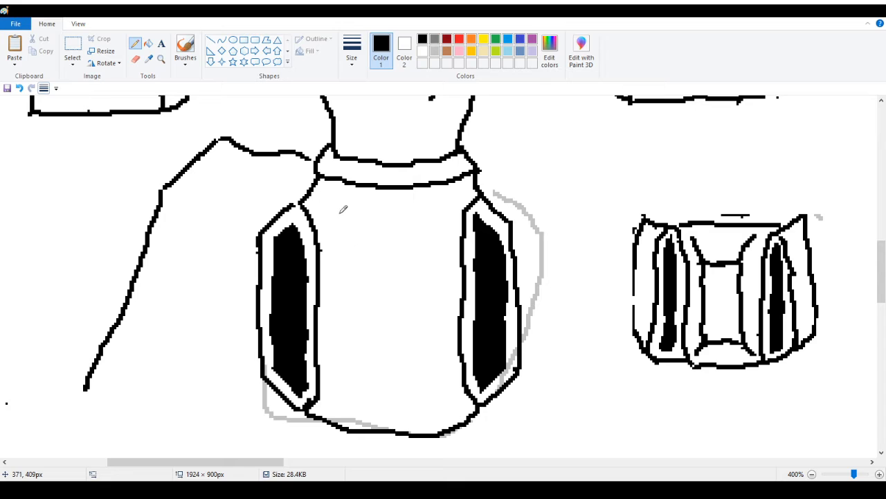
left_click_drag(328, 203, 348, 228)
left_click_drag(450, 199, 416, 237)
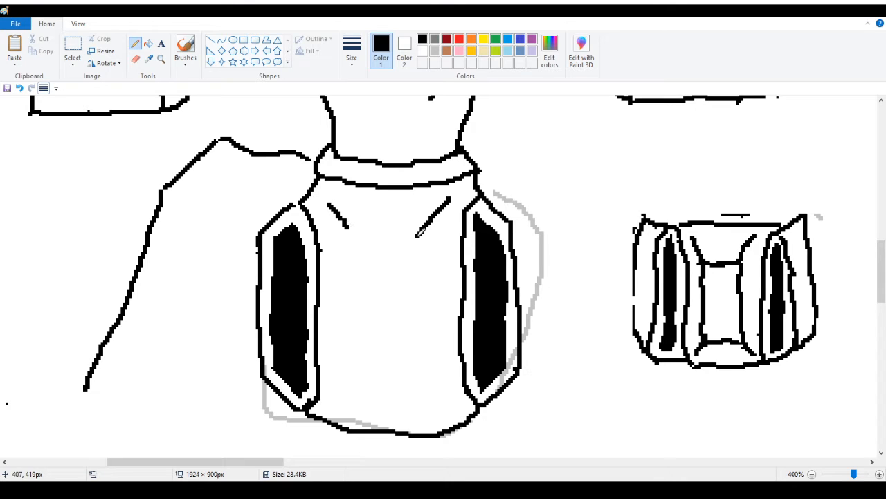
mouse_move(348, 223)
left_mouse_down()
mouse_move(349, 239)
mouse_move(422, 241)
left_mouse_up()
mouse_move(350, 237)
left_mouse_down()
mouse_move(345, 395)
mouse_move(349, 385)
mouse_move(442, 382)
mouse_move(458, 404)
left_mouse_up()
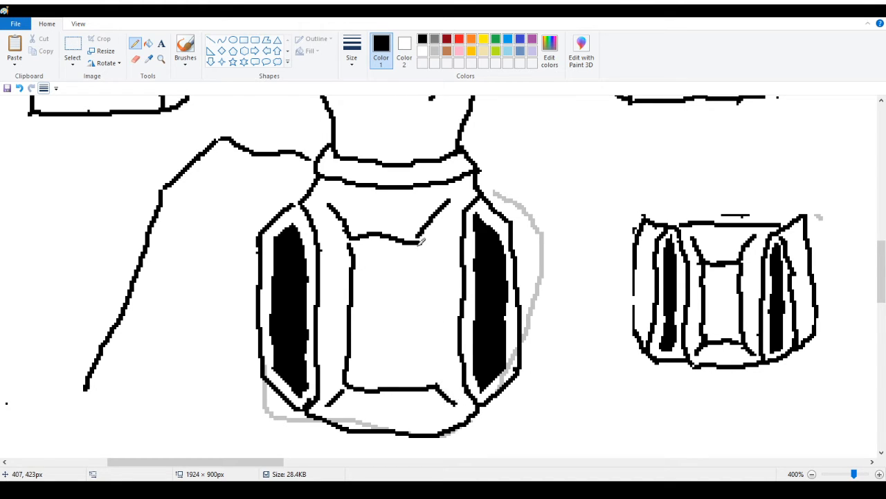
left_click_drag(420, 240, 432, 382)
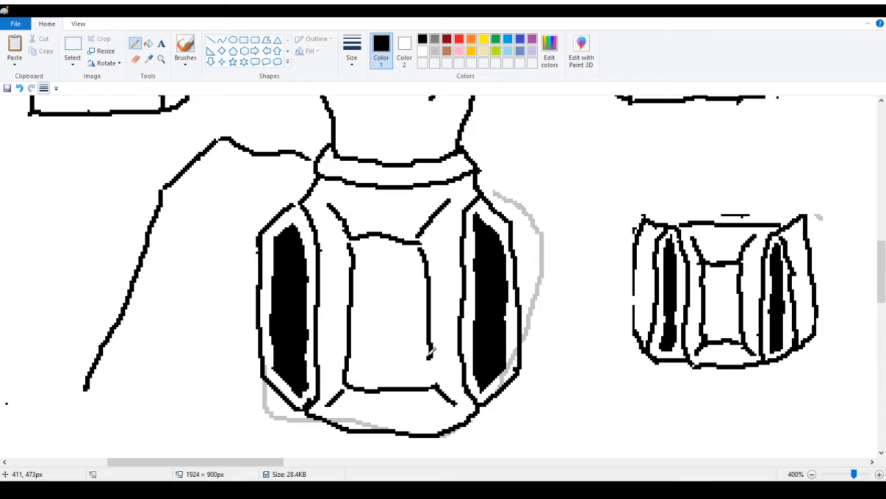
left_click_drag(434, 358, 436, 379)
mouse_move(419, 248)
left_mouse_down()
mouse_move(424, 265)
mouse_move(428, 253)
left_mouse_up()
mouse_move(429, 260)
left_mouse_down()
mouse_move(424, 239)
mouse_move(433, 238)
mouse_move(418, 231)
mouse_move(450, 199)
mouse_move(420, 237)
mouse_move(427, 231)
mouse_move(398, 239)
mouse_move(426, 237)
mouse_move(441, 210)
left_mouse_up()
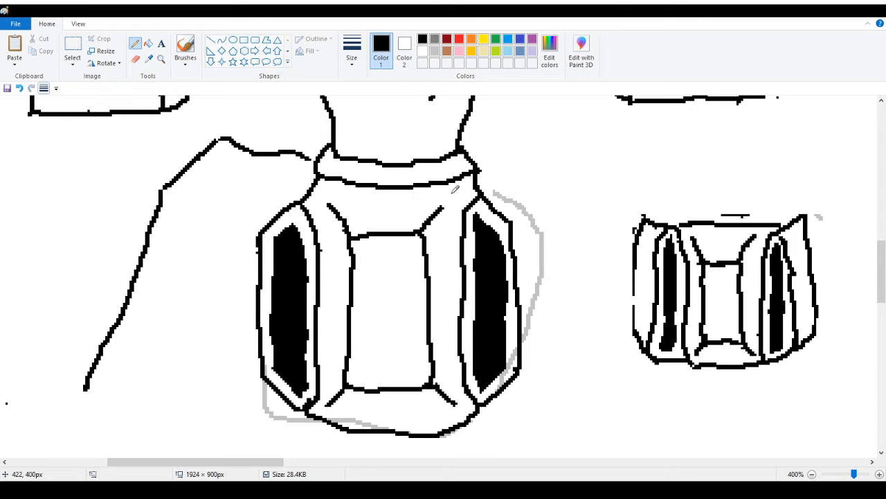
Fill the grey guide lines around the pelvis block with white to remove them
left_click(149, 43)
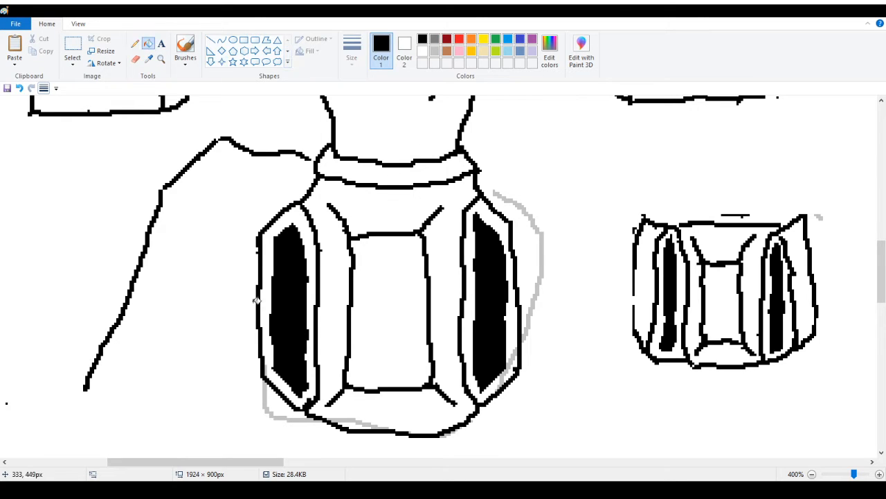
right_click(264, 405)
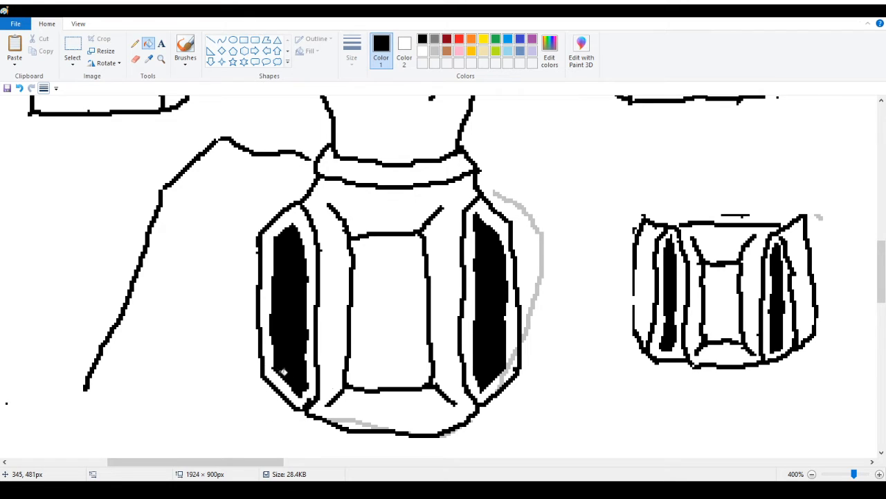
right_click(356, 419)
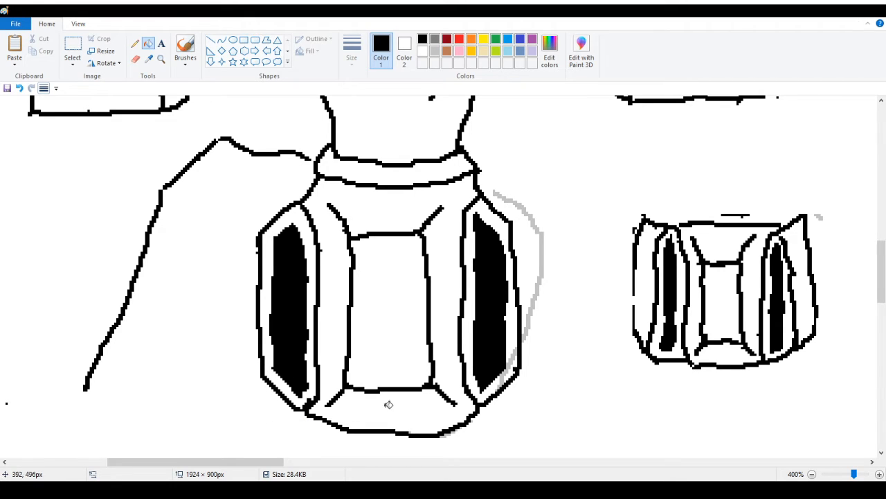
right_click(541, 227)
right_click(512, 355)
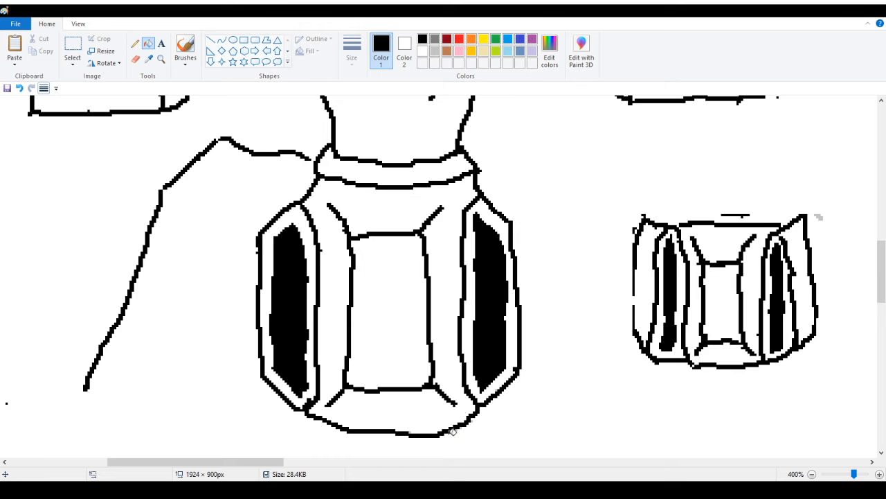
Clear the leftover grey pixels along the pelvis block's lower right edge with white fill
left_click(161, 59)
left_click(389, 270)
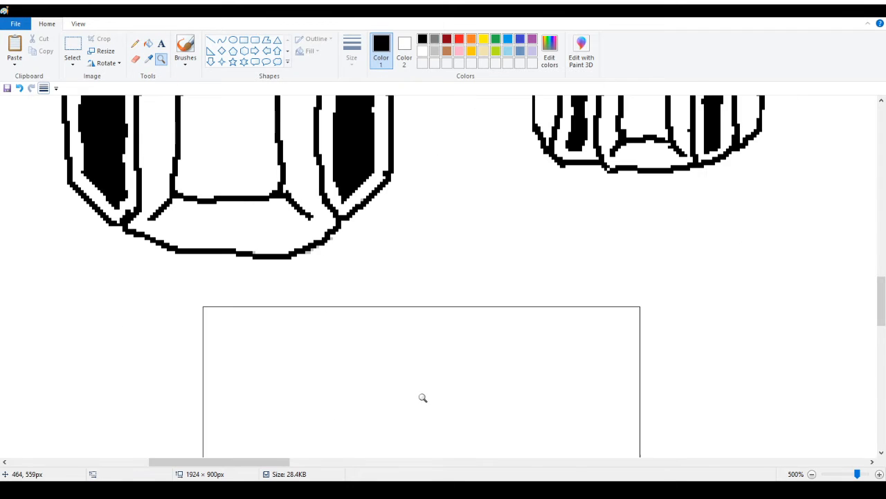
left_click(360, 298)
left_click(242, 201)
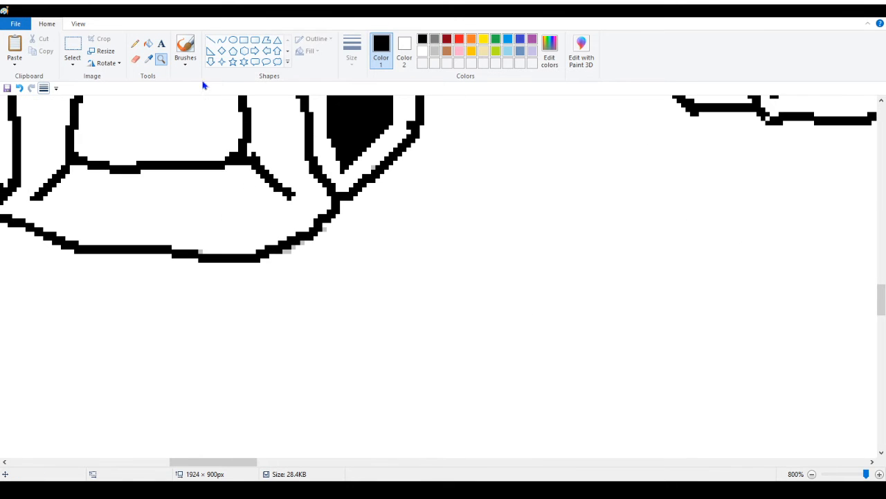
left_click(148, 43)
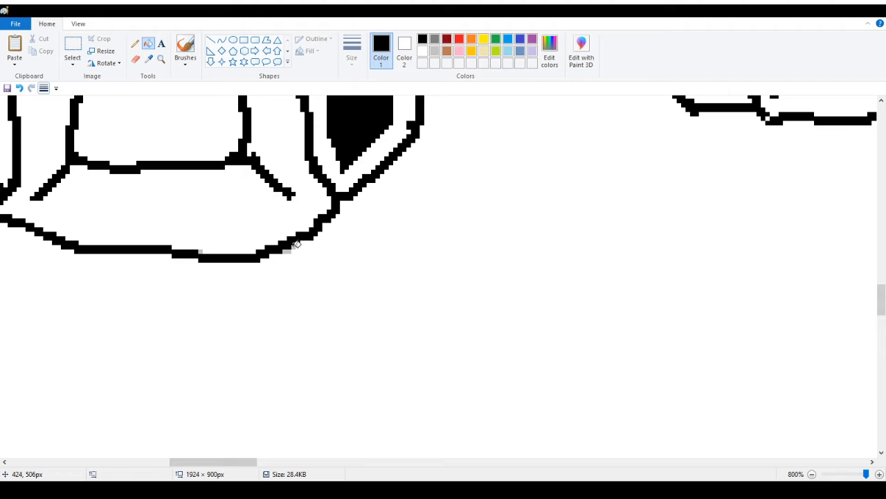
scroll(132, 238, "up", 3)
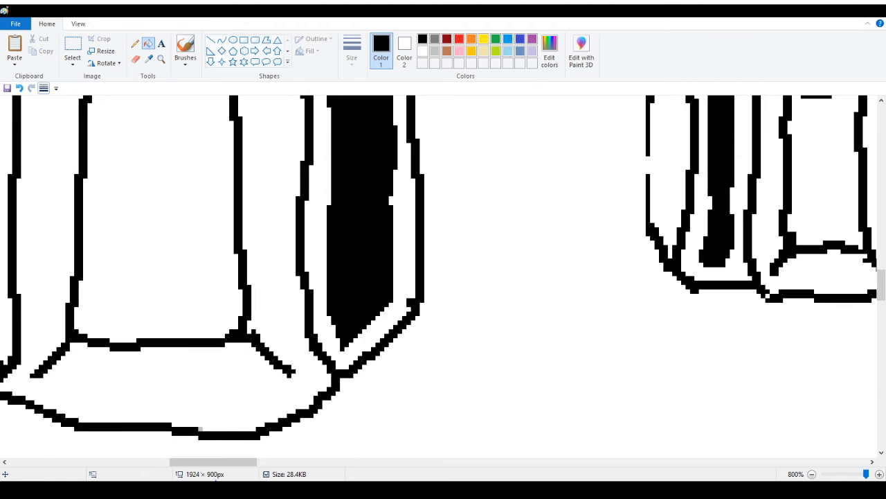
mouse_move(208, 462)
left_mouse_down()
mouse_move(163, 462)
mouse_move(181, 461)
left_mouse_up()
scroll(241, 375, "up", 2)
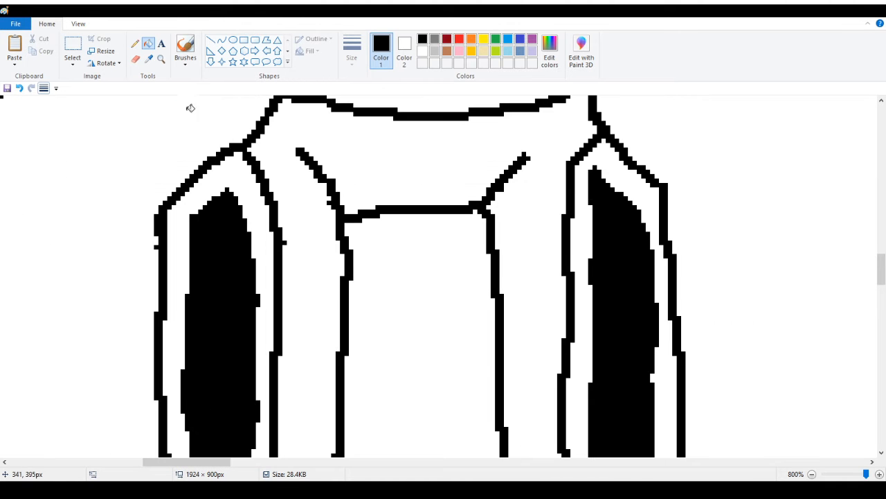
Examine the whole robot at 100% zoom to check the new pelvis block against the torso and arm
left_click(137, 43)
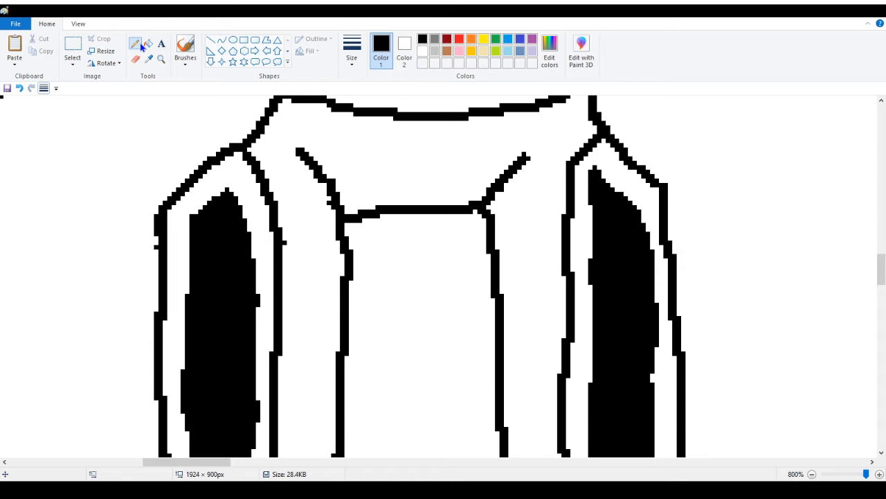
left_click(161, 58)
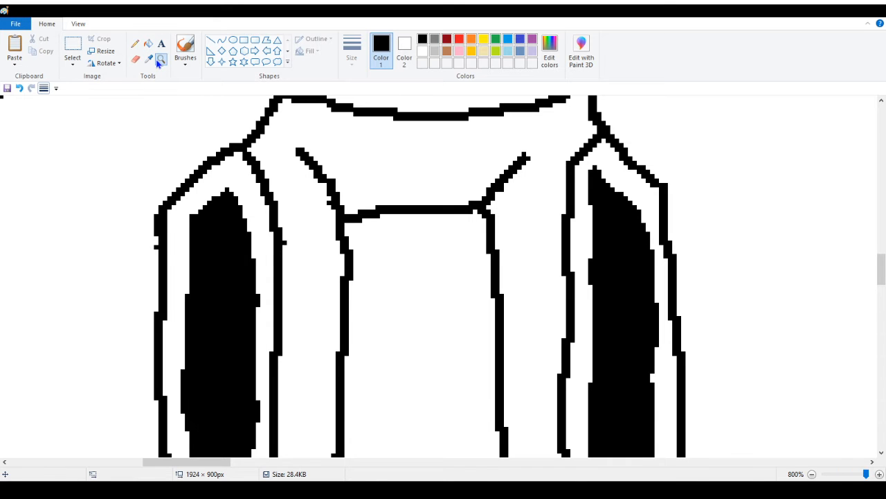
right_click(253, 168)
right_click(252, 170)
right_click(252, 172)
right_click(246, 174)
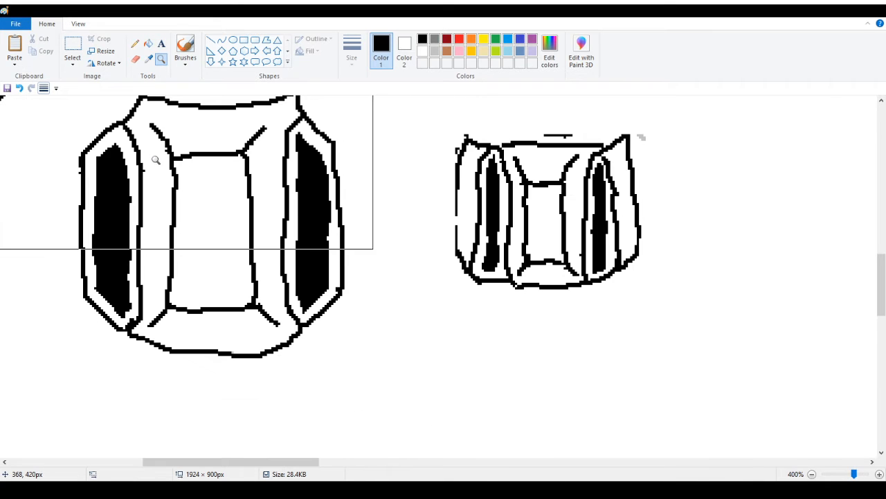
right_click(154, 159)
scroll(106, 163, "up", 2)
left_click(111, 170)
right_click(241, 204)
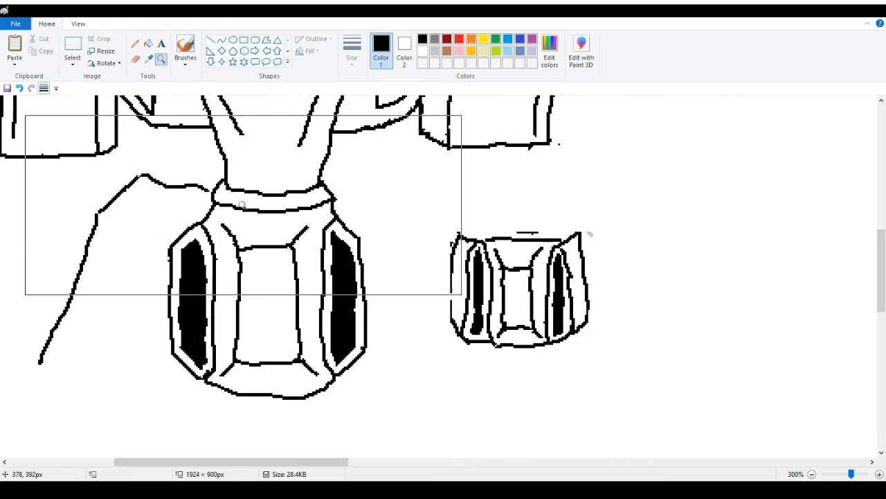
right_click(243, 206)
right_click(166, 126)
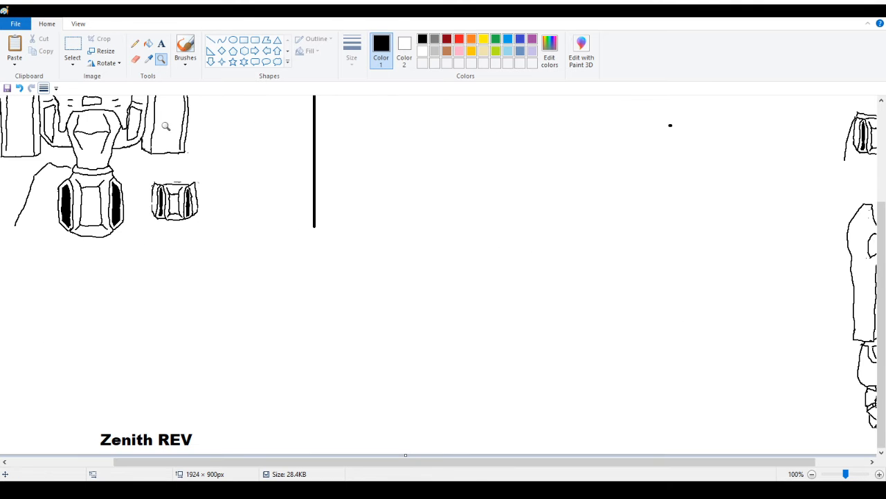
left_click_drag(162, 463, 54, 456)
scroll(78, 341, "up", 2)
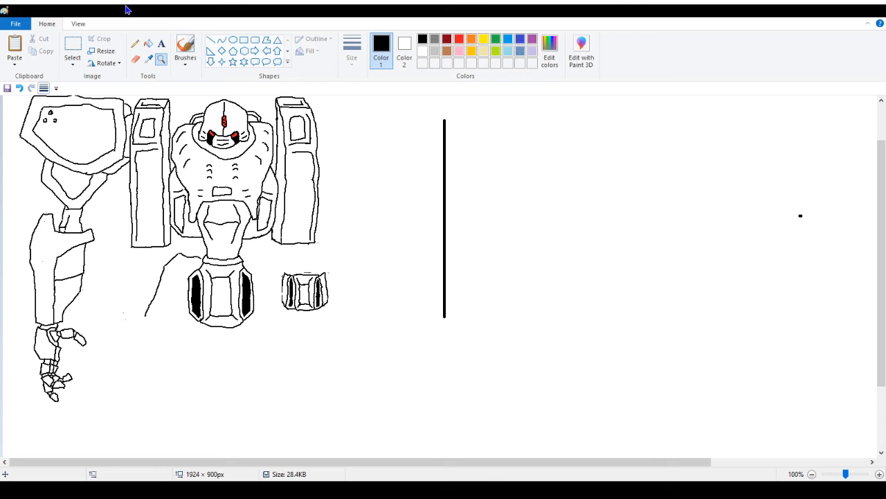
left_click(135, 43)
scroll(158, 66, "down", 1)
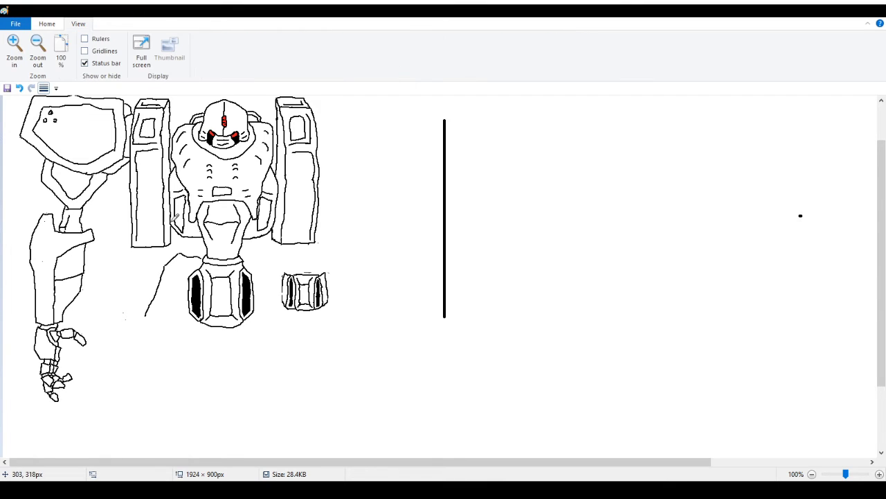
Join the parts of the old small pelvis sketch with a pencil line across it and fill the connected linework with white
scroll(170, 128, "down", 2)
scroll(237, 39, "up", 1)
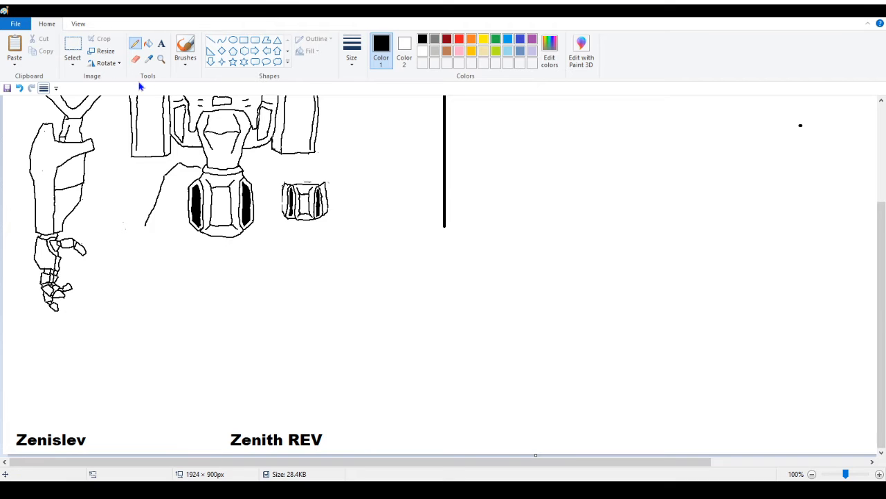
left_click_drag(220, 461, 310, 199)
left_click(160, 62)
left_click(322, 194)
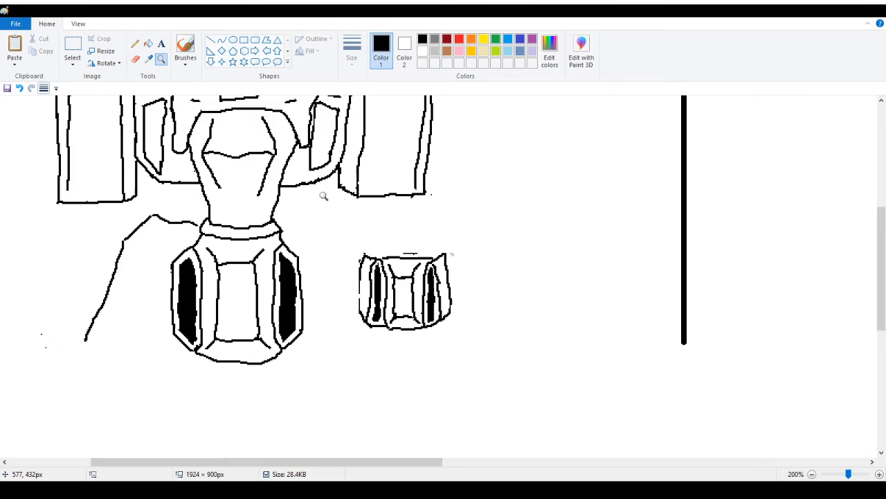
left_click(362, 238)
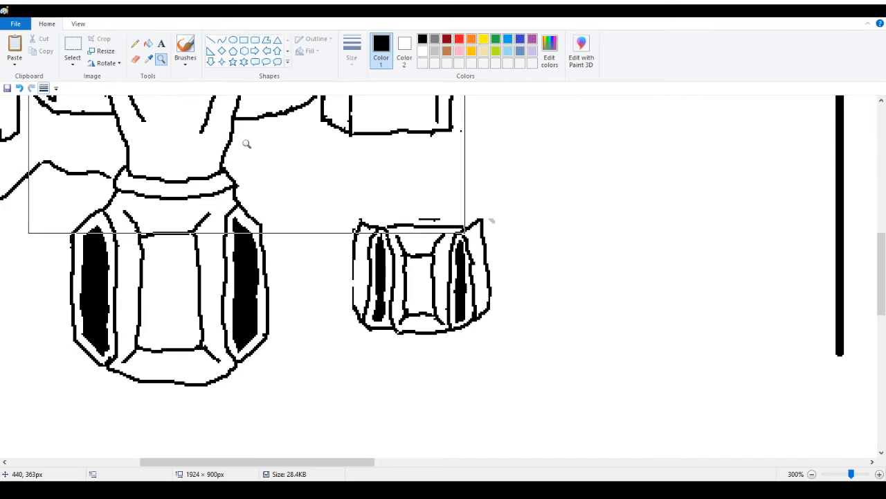
left_click(135, 43)
mouse_move(343, 256)
left_mouse_down()
mouse_move(448, 287)
mouse_move(501, 284)
left_mouse_up()
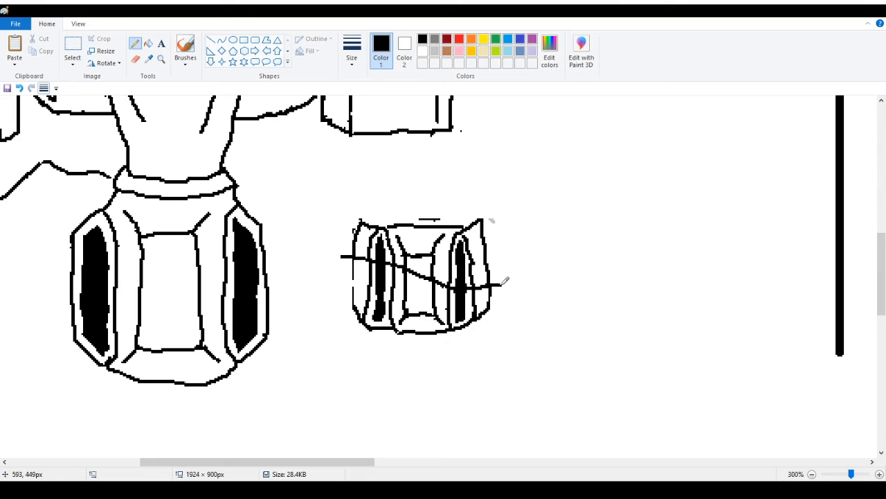
left_click(148, 43)
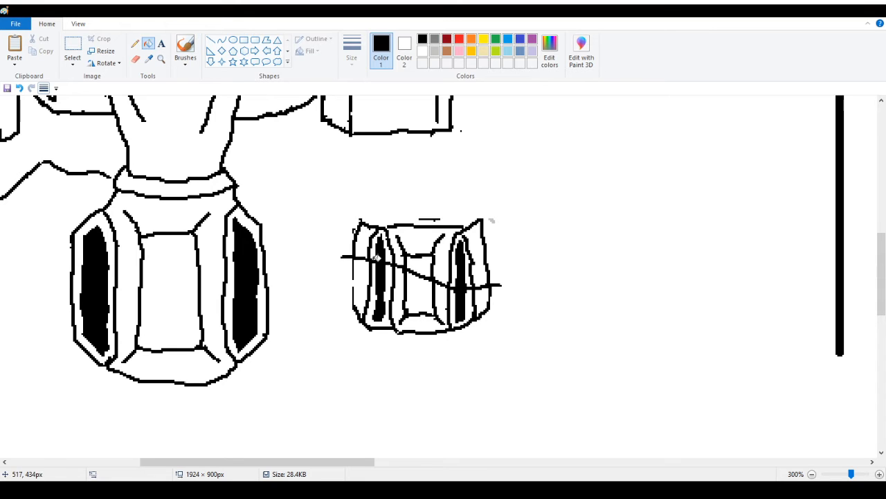
right_click(382, 256)
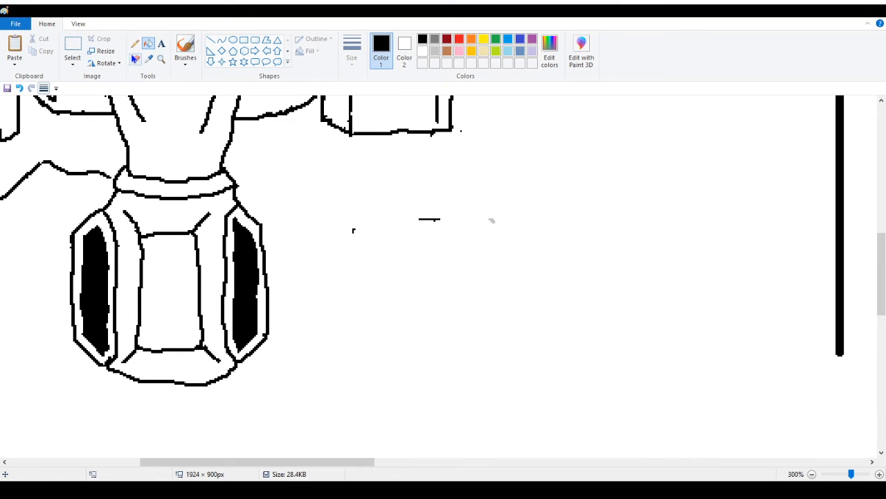
Undo the accidental black background fill and erase the leftover marks of the old small pelvis sketch
left_click(365, 209)
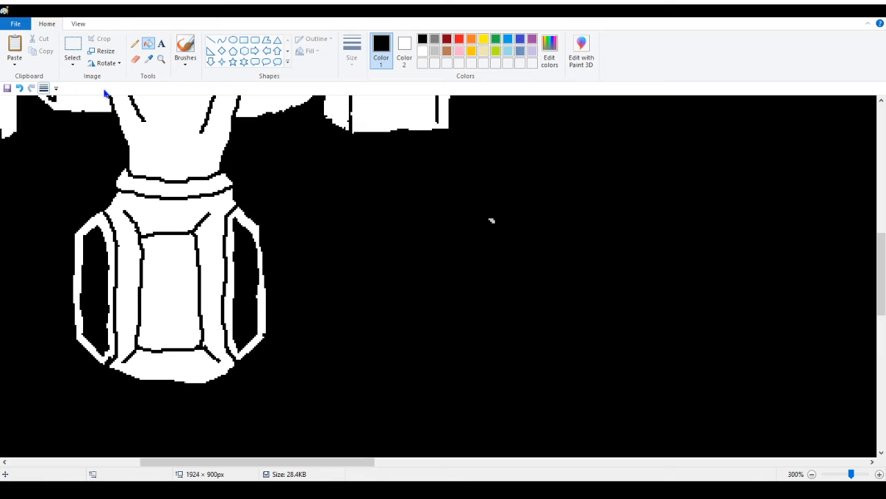
left_click(19, 88)
left_click(136, 59)
mouse_move(353, 231)
left_mouse_down()
mouse_move(432, 224)
mouse_move(425, 215)
mouse_move(504, 227)
left_mouse_up()
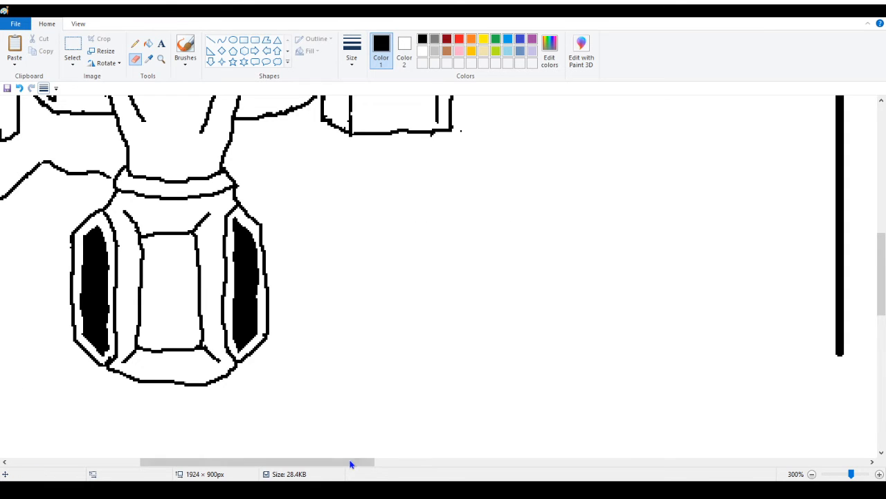
Erase the middle of the large pelvis block's bottom edge and redraw it as a nearly straight line closing the gap
left_click_drag(351, 462, 305, 462)
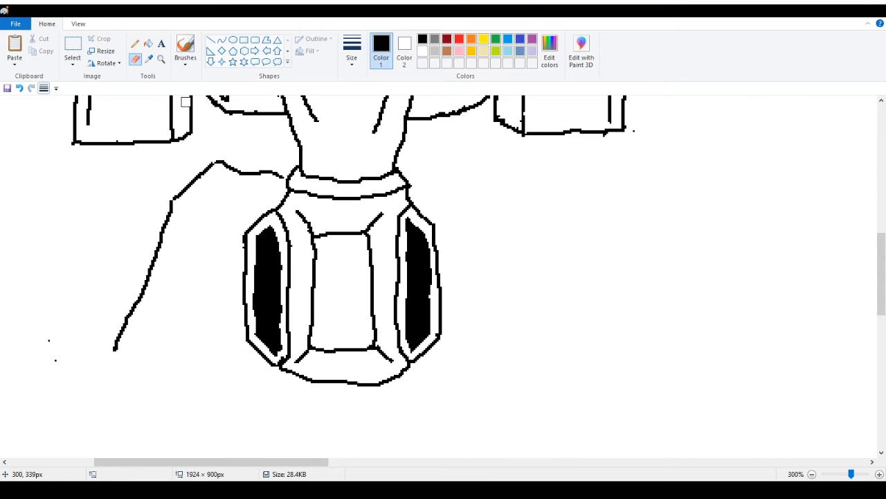
mouse_move(358, 398)
left_mouse_down()
mouse_move(350, 378)
mouse_move(390, 388)
mouse_move(372, 381)
left_mouse_up()
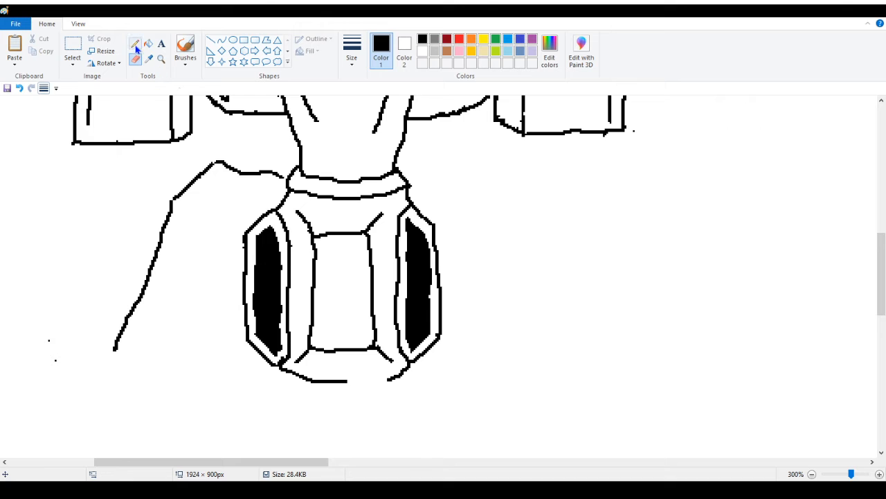
left_click(162, 63)
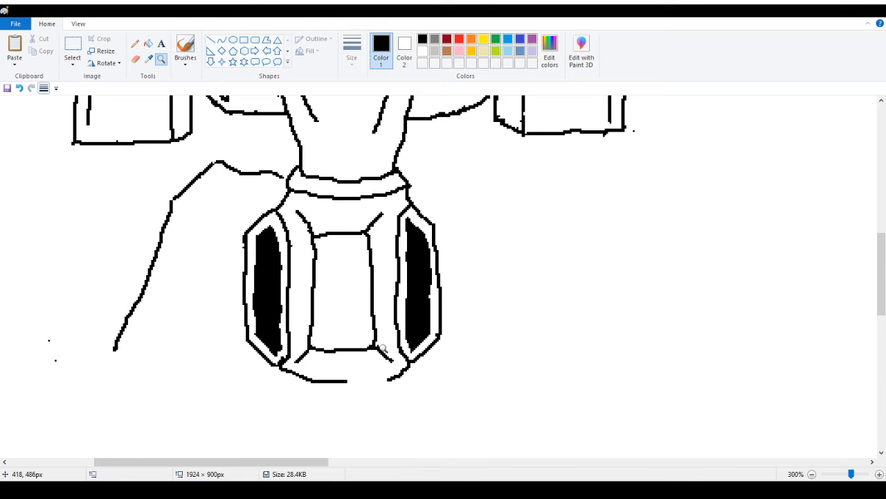
left_click(387, 325)
left_click(331, 271)
left_click(284, 216)
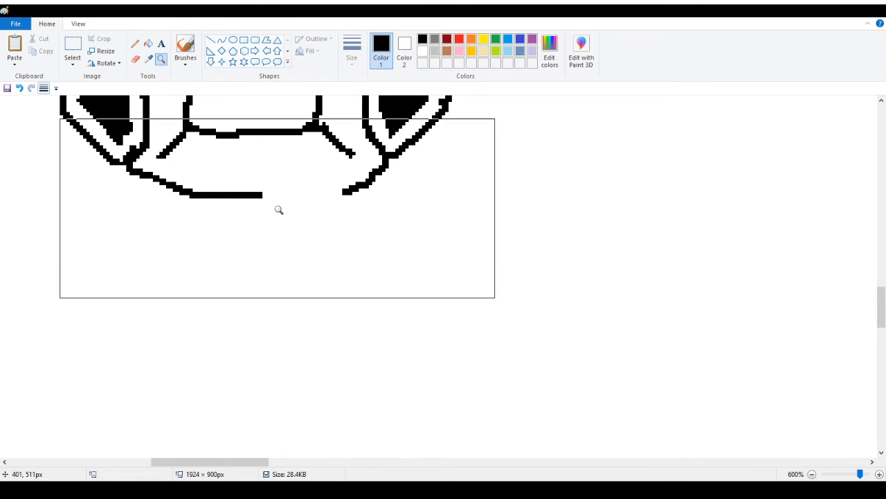
left_click(135, 43)
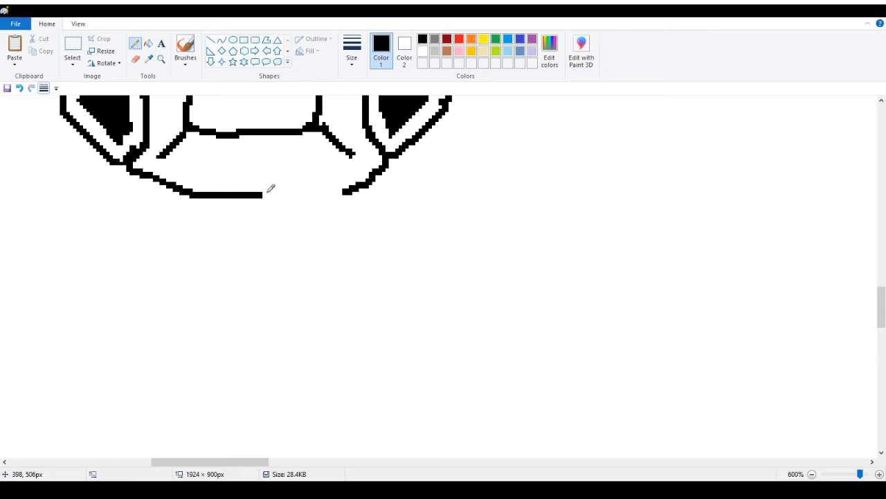
left_click_drag(264, 195, 351, 193)
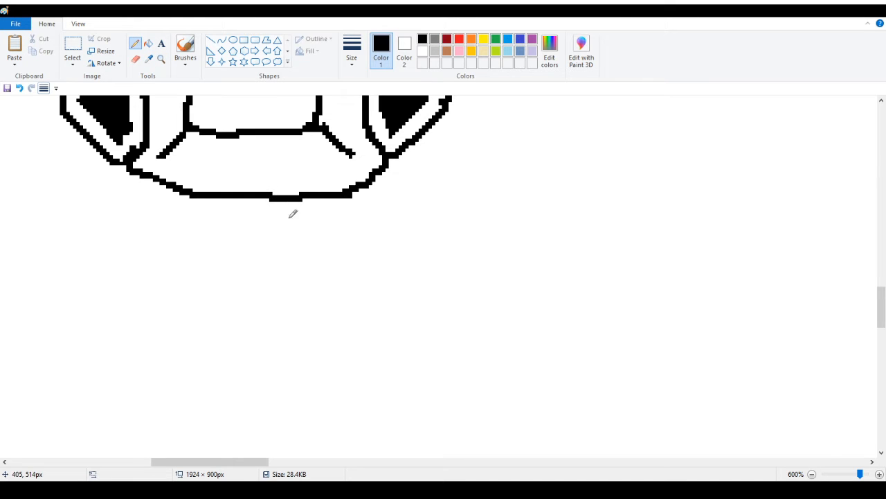
Examine the pelvis block's panels and outline up close, and compare them with the torso at 200% zoom
scroll(74, 204, "up", 3)
scroll(74, 205, "up", 6)
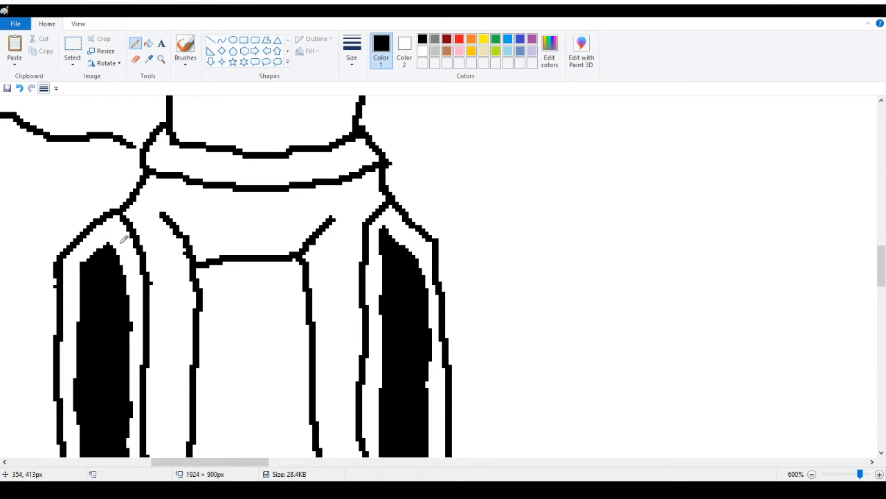
scroll(123, 239, "down", 3)
scroll(125, 235, "up", 1)
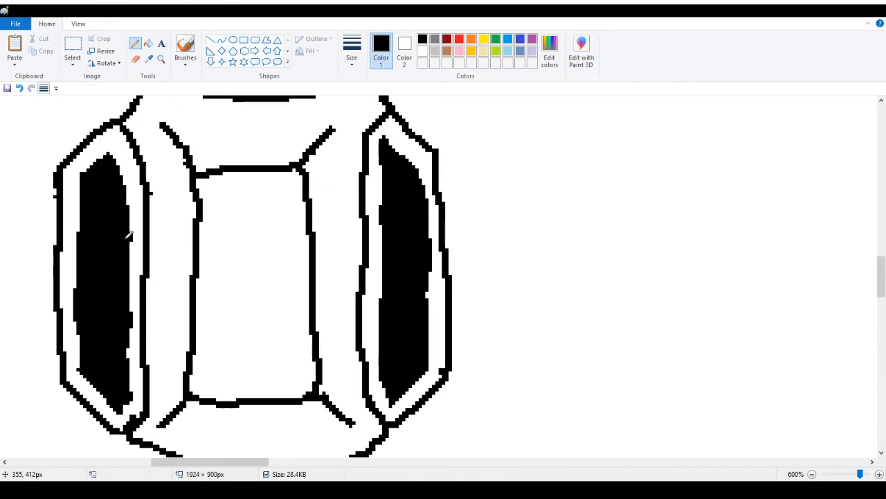
left_click(161, 59)
right_click(45, 162)
right_click(45, 162)
right_click(45, 162)
right_click(45, 162)
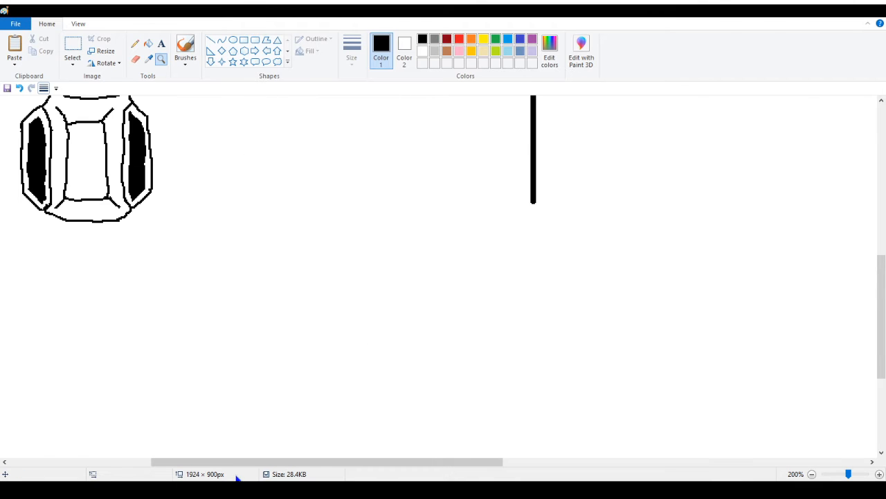
left_click_drag(244, 471, 145, 468)
scroll(162, 380, "up", 4)
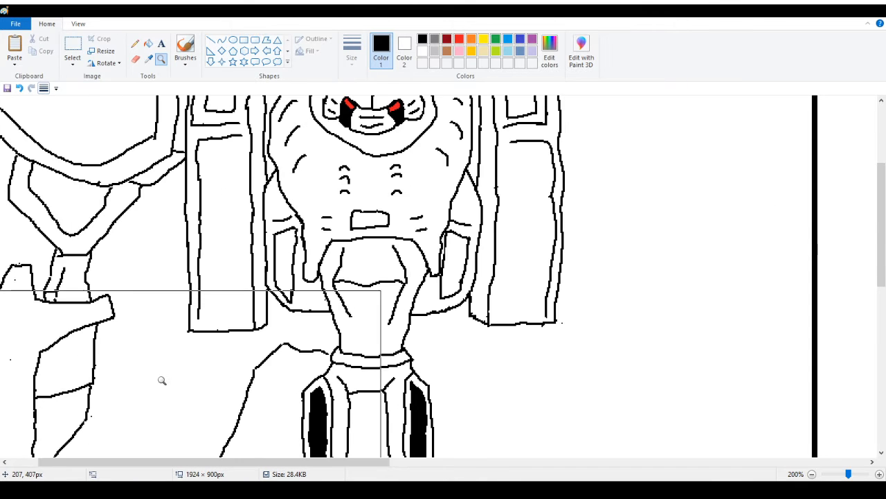
Erase the two stray dots beside the lower end of the unfinished leg line
scroll(187, 353, "down", 3)
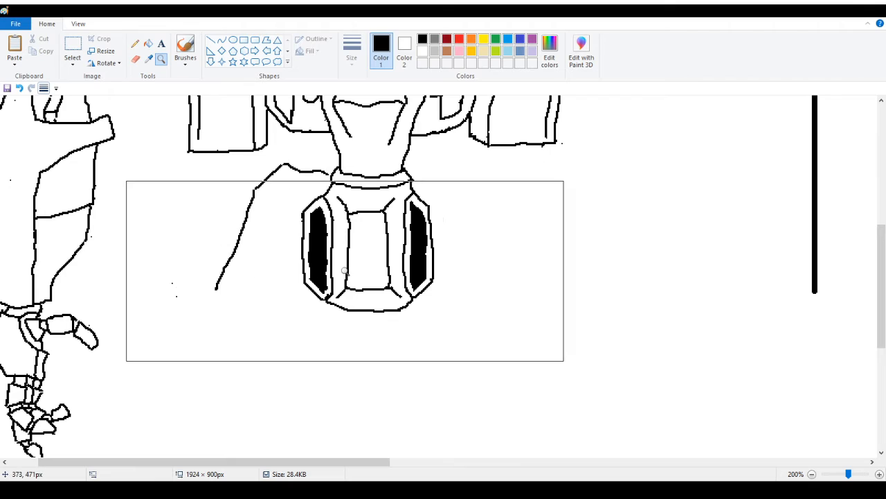
left_click(137, 60)
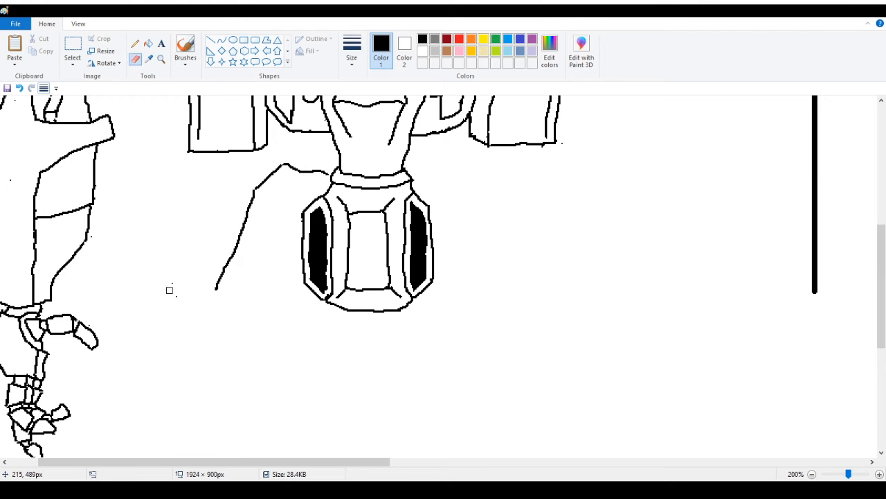
Erase the stray specks on the white background around the robot's arm and near the end of the curved line
left_click_drag(169, 285, 182, 300)
left_click_drag(15, 171, 13, 187)
left_click_drag(20, 101, 17, 104)
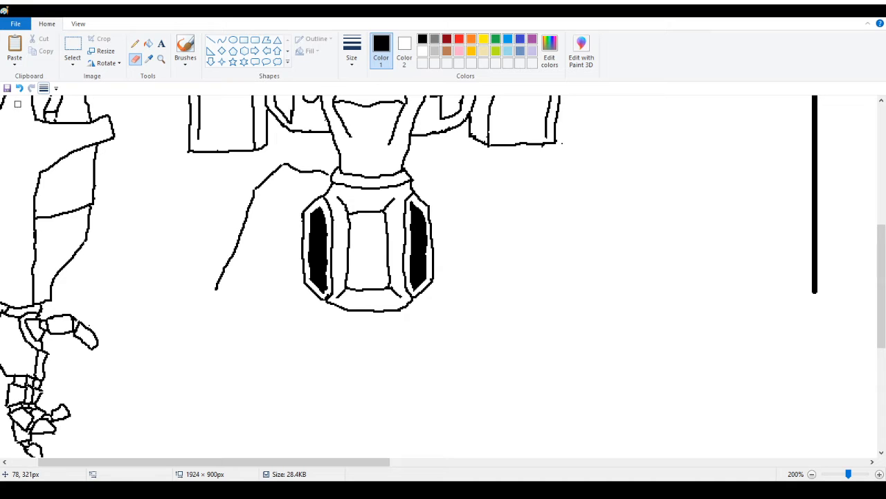
left_click(135, 43)
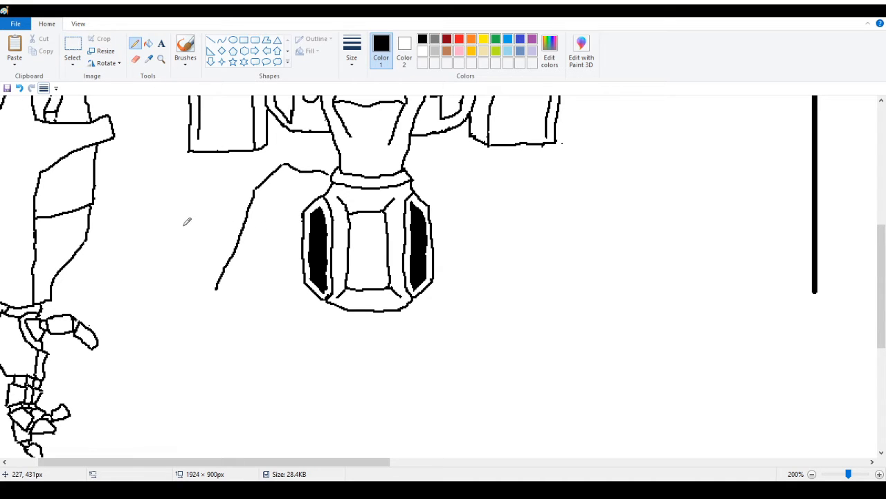
mouse_move(303, 461)
left_mouse_down()
mouse_move(262, 465)
mouse_move(277, 462)
mouse_move(280, 473)
left_mouse_up()
scroll(213, 439, "up", 5)
scroll(214, 415, "down", 5)
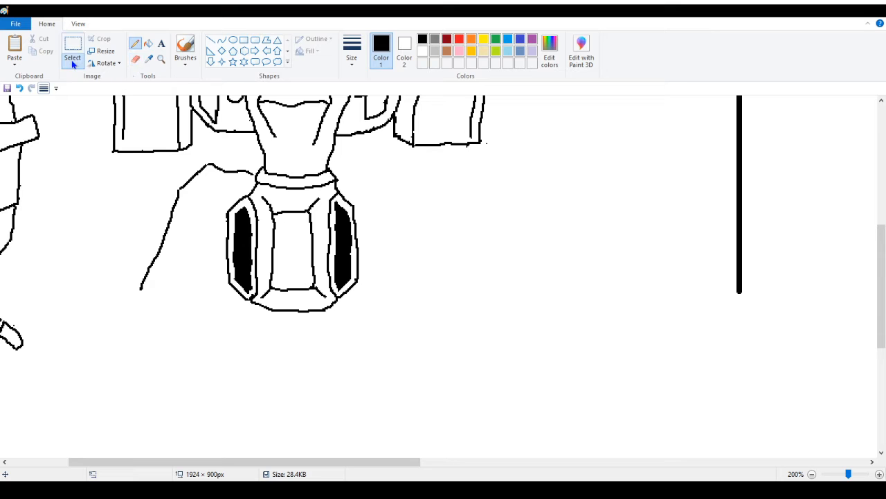
left_click(90, 109)
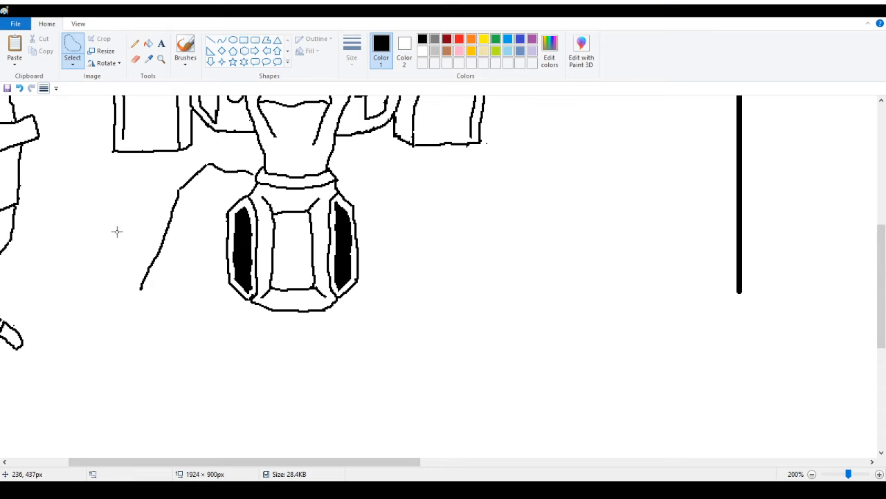
left_click(80, 63)
left_click(95, 91)
left_click(72, 63)
left_click(82, 97)
scroll(85, 221, "down", 2)
scroll(93, 242, "up", 1)
scroll(180, 310, "up", 1)
left_click_drag(219, 462, 173, 475)
left_click(136, 58)
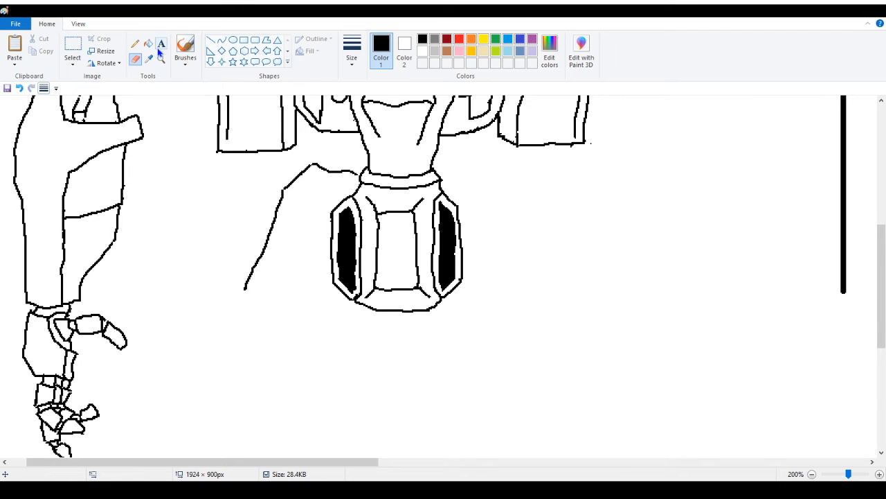
left_click(135, 43)
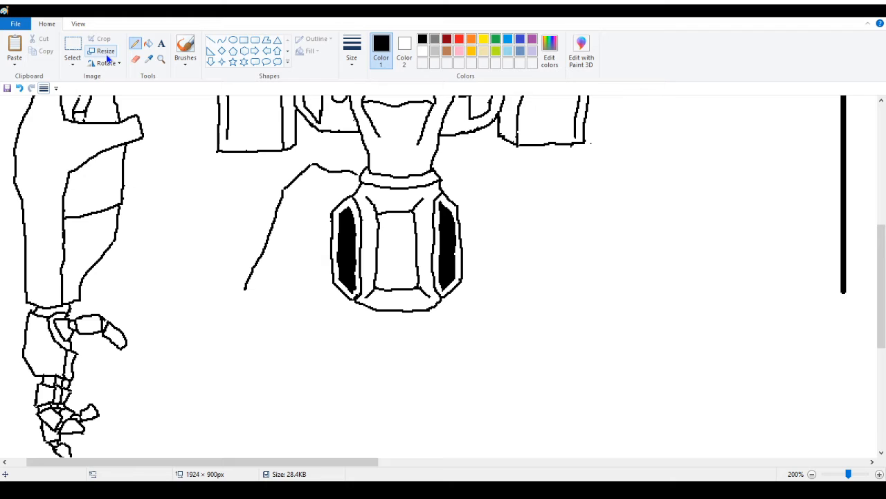
Examine the robot's pelvis block up close and then the whole drawing
left_click(160, 59)
left_click(393, 272)
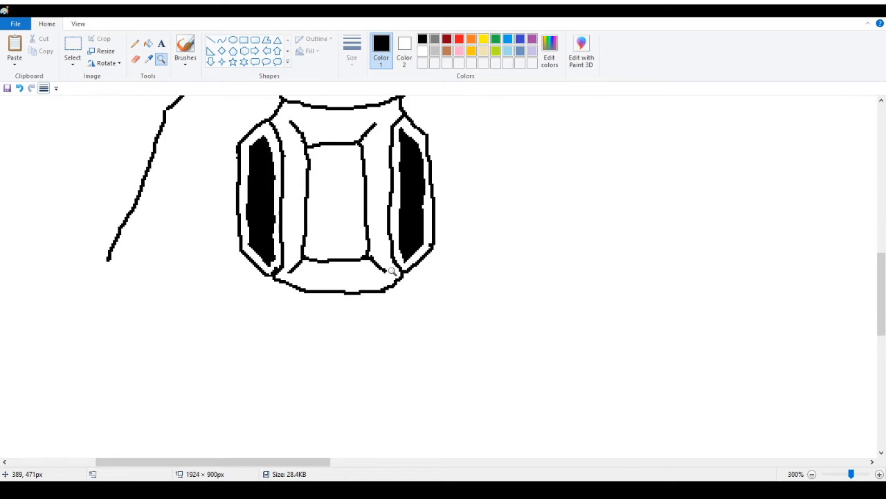
left_click(392, 271)
left_click(247, 231)
scroll(256, 206, "up", 3)
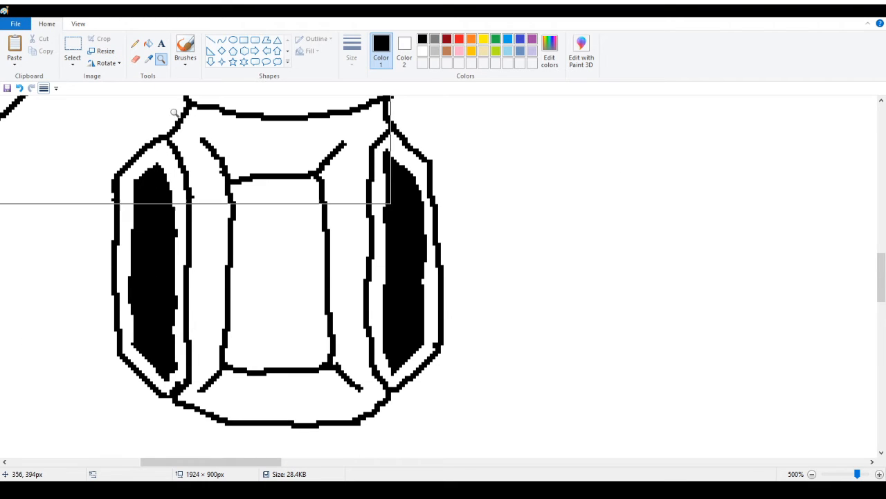
left_click(135, 43)
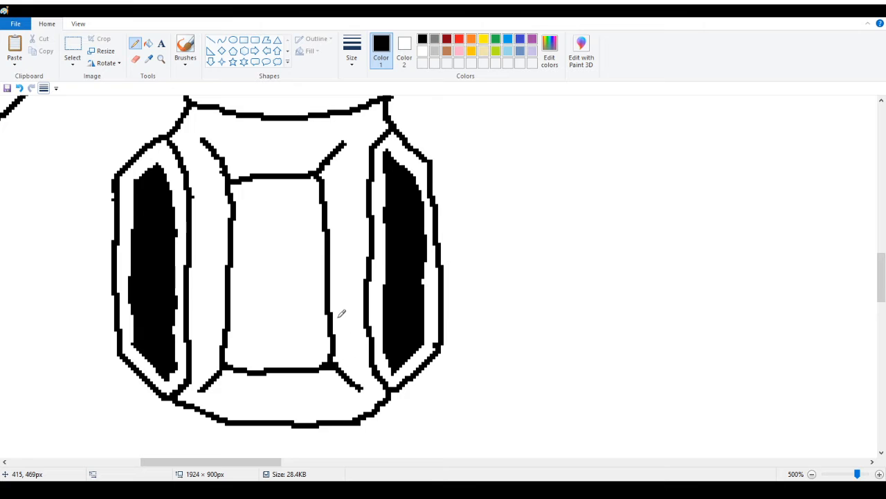
left_click(161, 59)
right_click(122, 121)
right_click(98, 127)
right_click(70, 129)
right_click(42, 132)
right_click(34, 134)
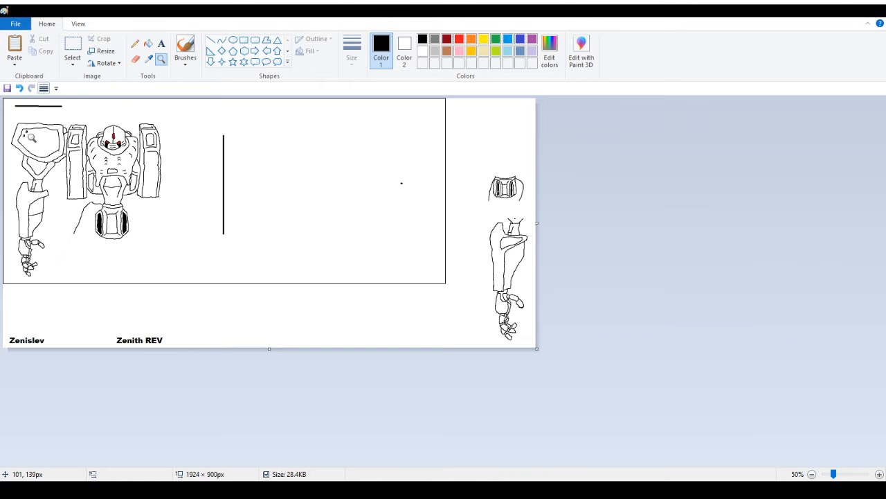
Remove both parts of the curved line left of the pelvis by filling them with white
left_click(93, 228)
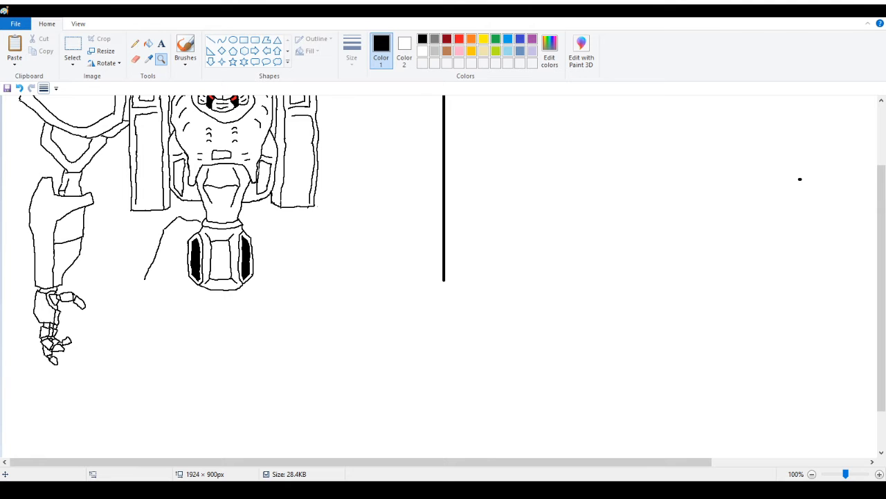
left_click(119, 248)
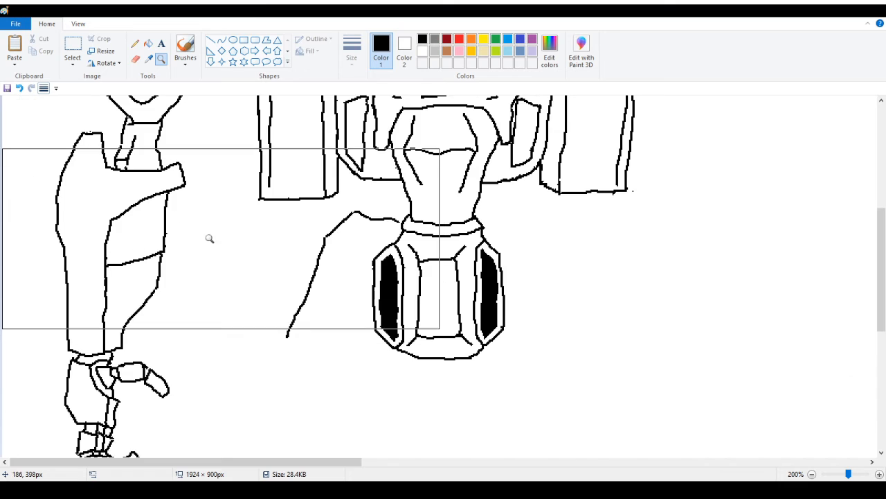
left_click(135, 43)
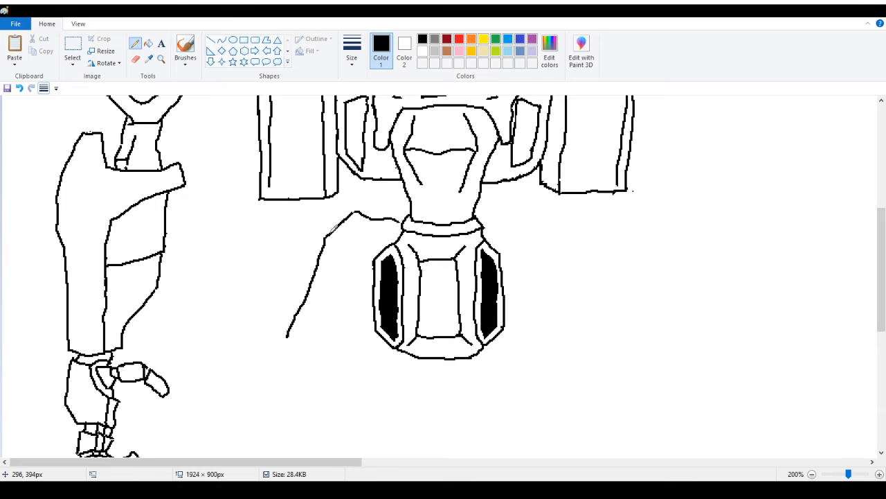
left_click(148, 44)
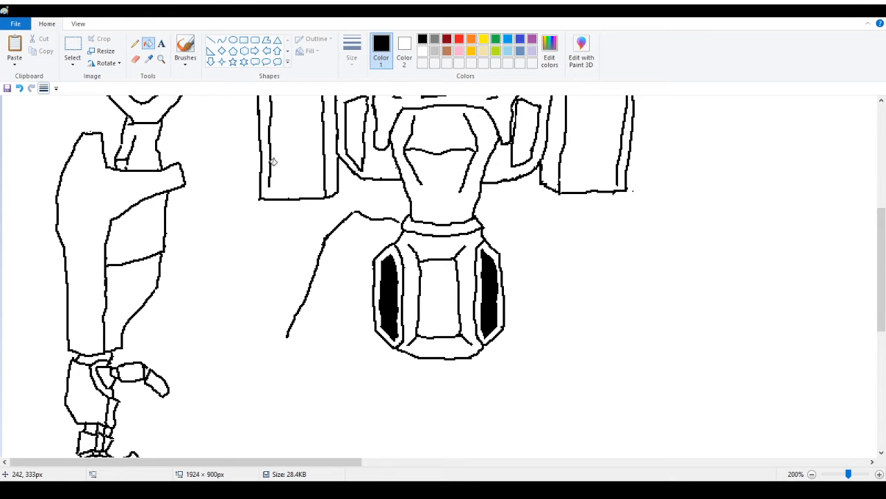
right_click(330, 236)
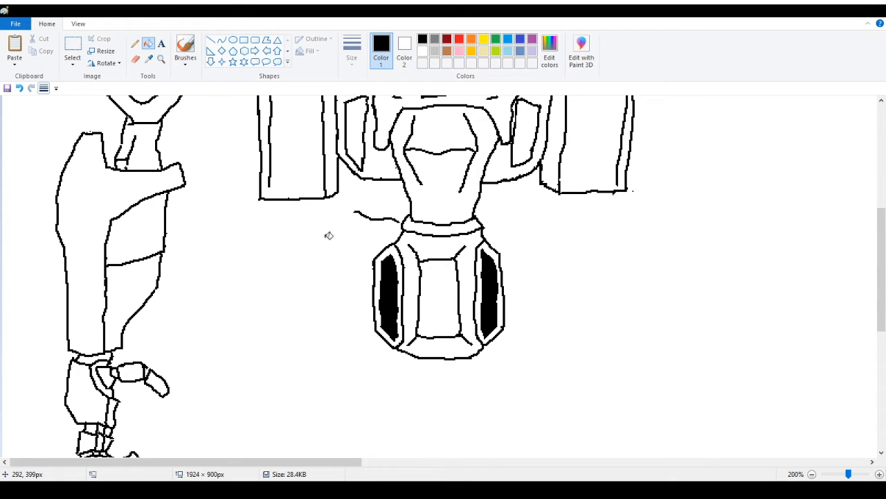
right_click(380, 217)
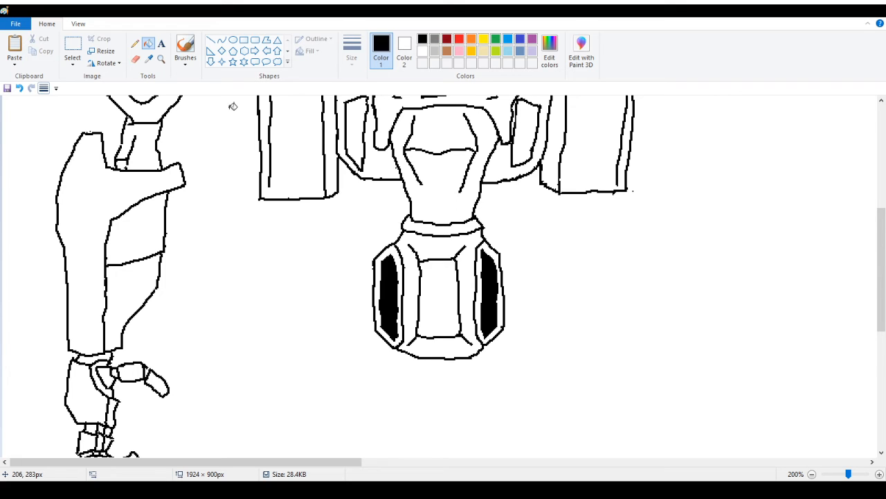
Redraw the lower inner edge of the left side panel slightly closer to the torso with the black Pencil, meeting the torso outline
left_click(135, 43)
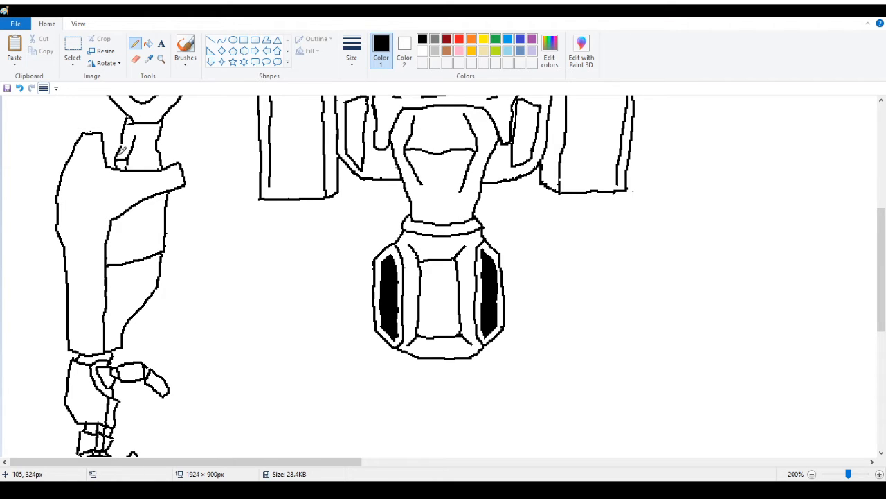
left_click(160, 59)
left_click(343, 156)
left_click(268, 195)
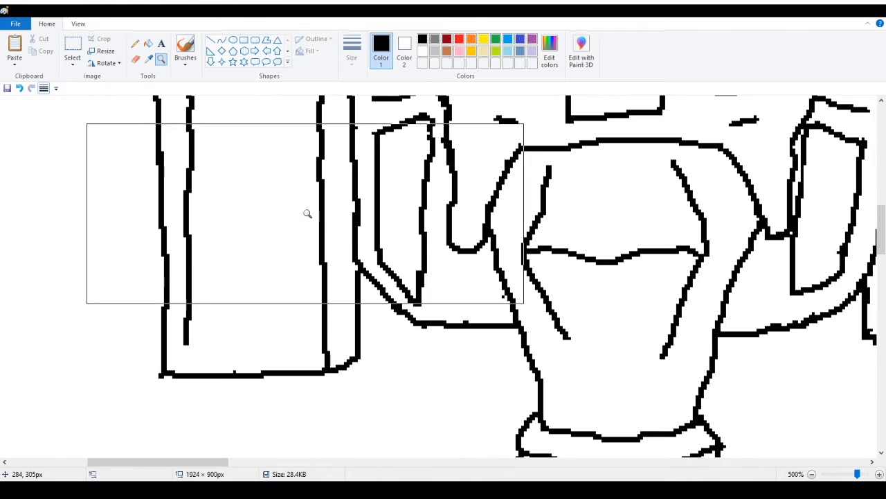
left_click(135, 44)
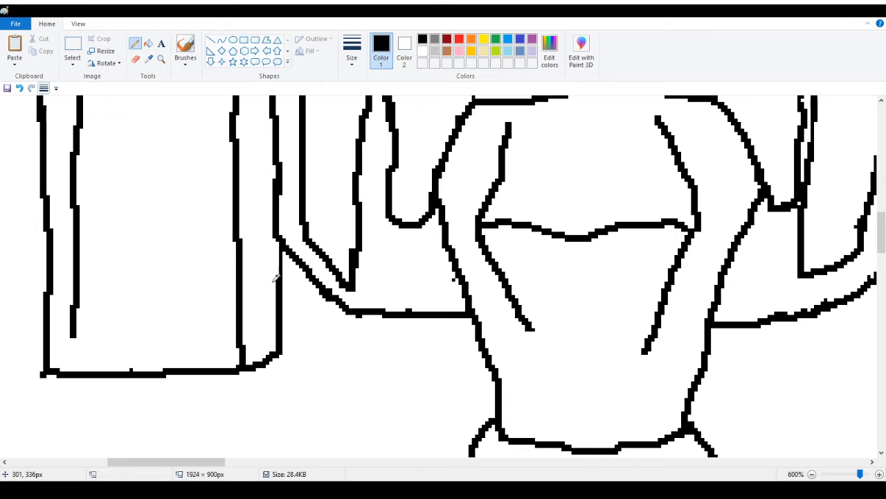
mouse_move(273, 333)
left_mouse_down()
mouse_move(279, 342)
mouse_move(284, 248)
left_mouse_up()
mouse_move(276, 315)
left_mouse_down()
mouse_move(280, 349)
mouse_move(285, 246)
left_mouse_up()
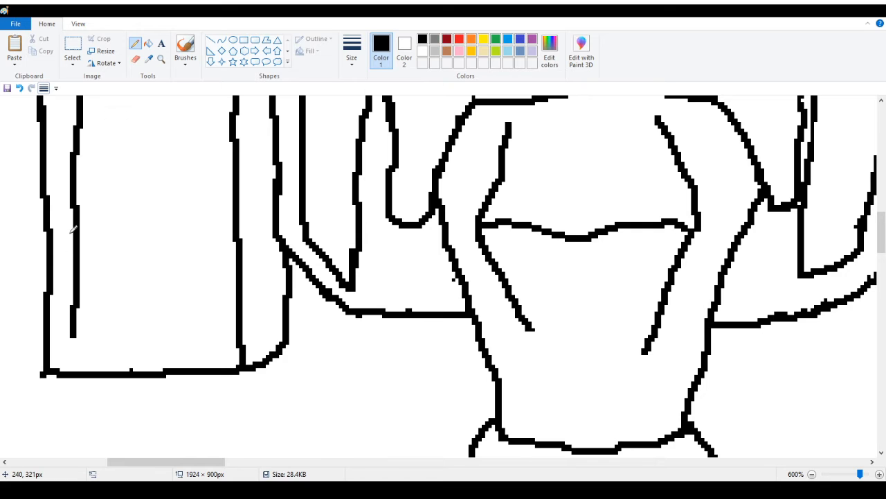
Examine the outlines of the pelvis, waist and lower torso for flaws
scroll(71, 228, "down", 5)
scroll(168, 218, "down", 2)
scroll(168, 218, "up", 2)
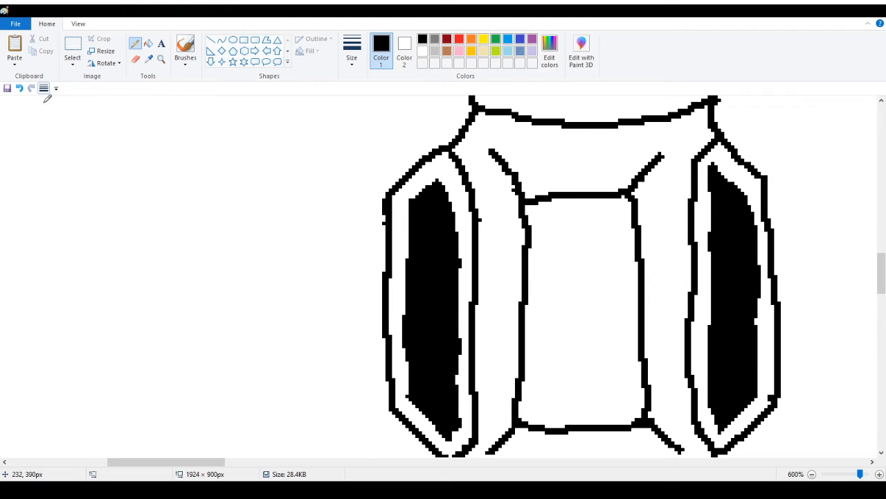
left_click(161, 59)
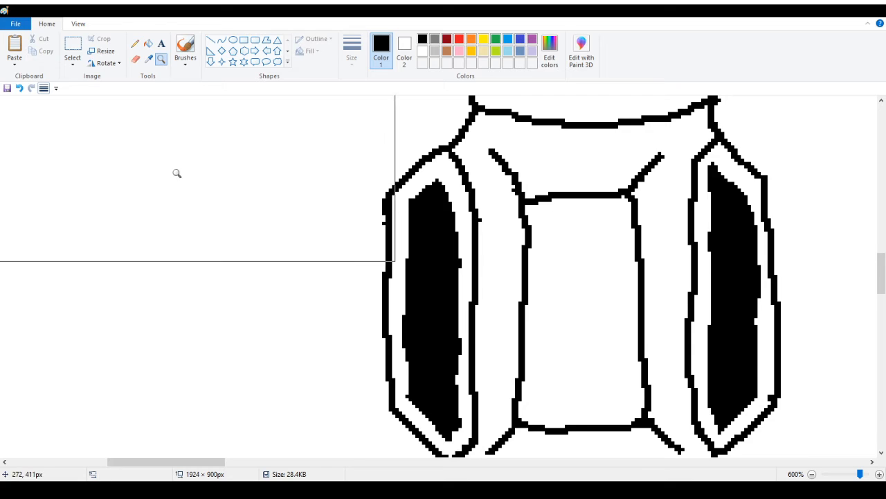
right_click(176, 174)
right_click(176, 177)
scroll(176, 192, "up", 4)
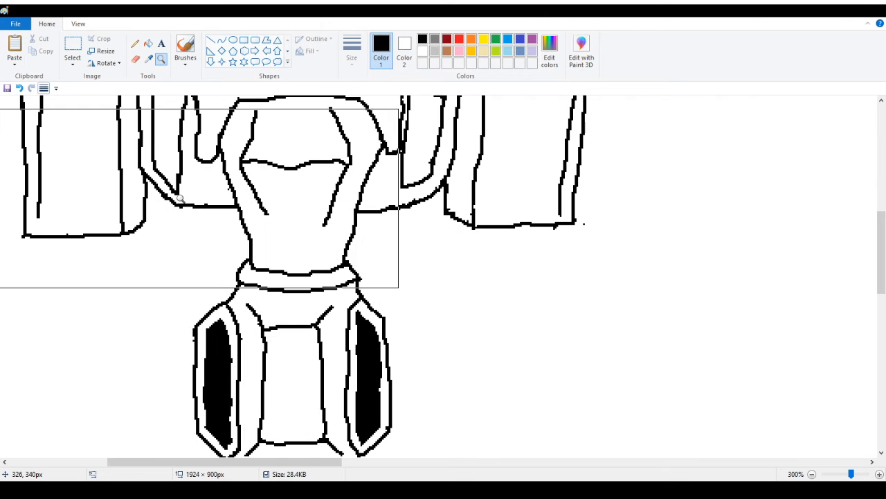
scroll(178, 199, "down", 3)
scroll(180, 196, "up", 4)
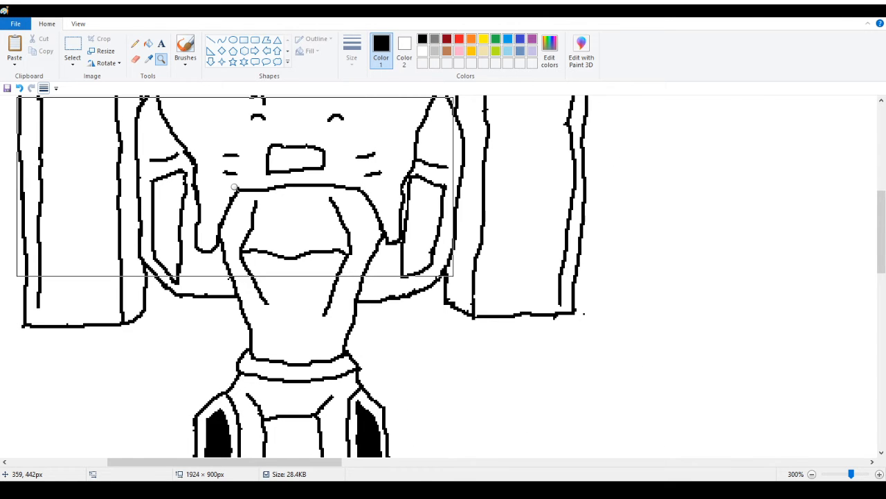
Paint white over the stray pixels beside the left waist outline and on the torso's lower left edge
left_click(266, 256)
left_click(272, 256)
left_click(283, 212)
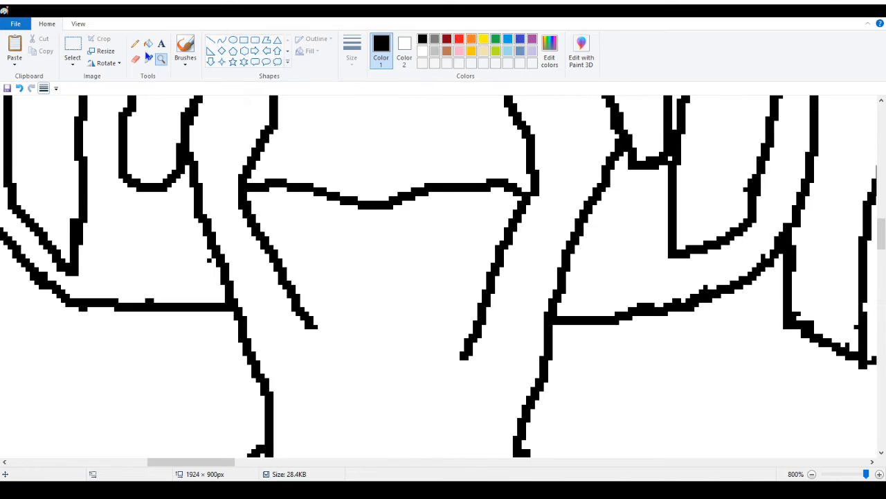
left_click(135, 43)
scroll(154, 121, "down", 2)
left_click(209, 170)
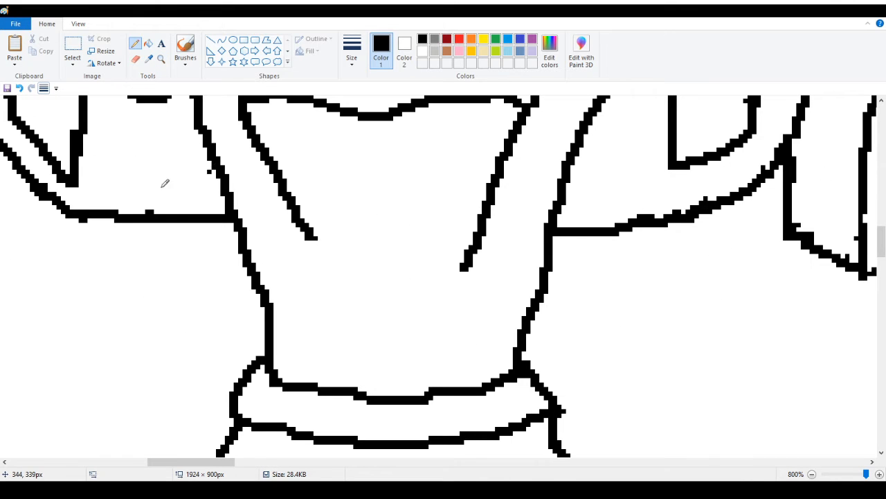
right_click(209, 172)
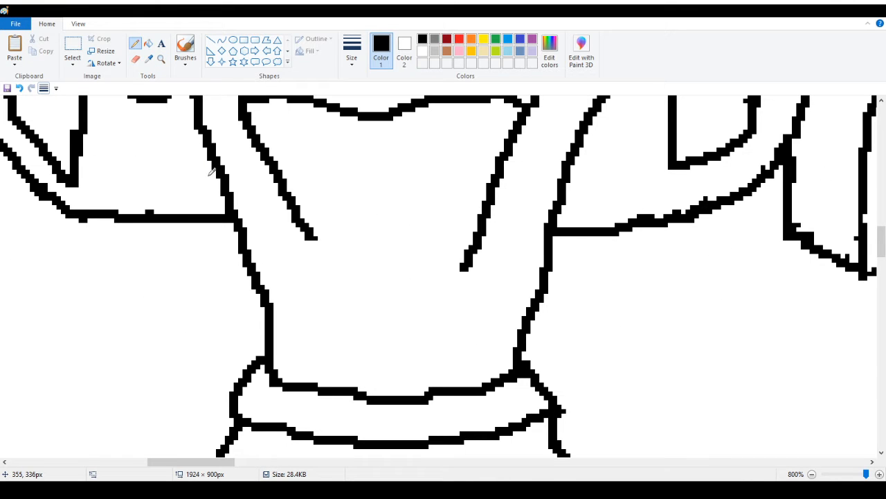
right_click(151, 212)
right_click(147, 211)
Clean the stray pixels and bumps off the lower edge and inner corner of the right side panel
scroll(622, 200, "up", 2)
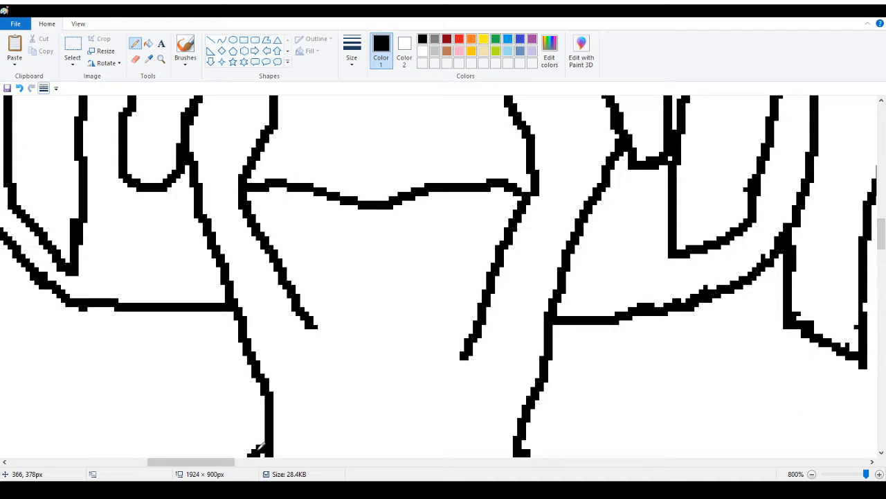
left_click_drag(197, 458, 250, 459)
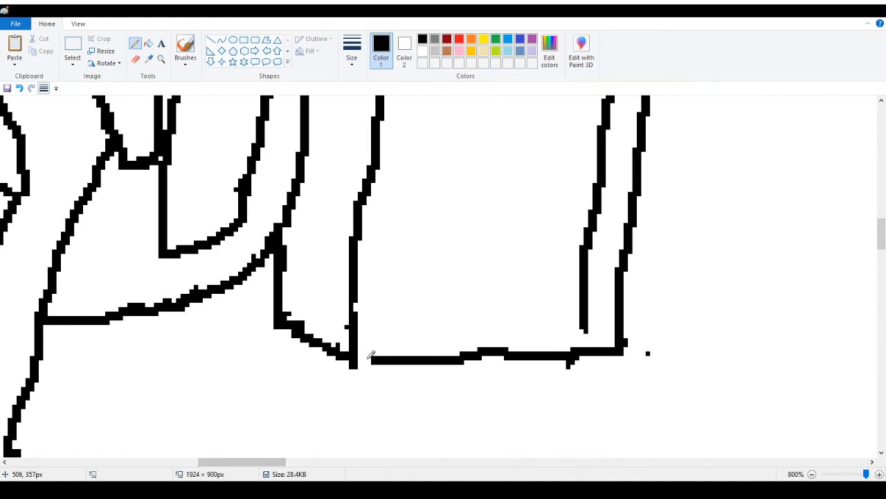
left_click_drag(367, 359, 410, 355)
key("ctrl+z")
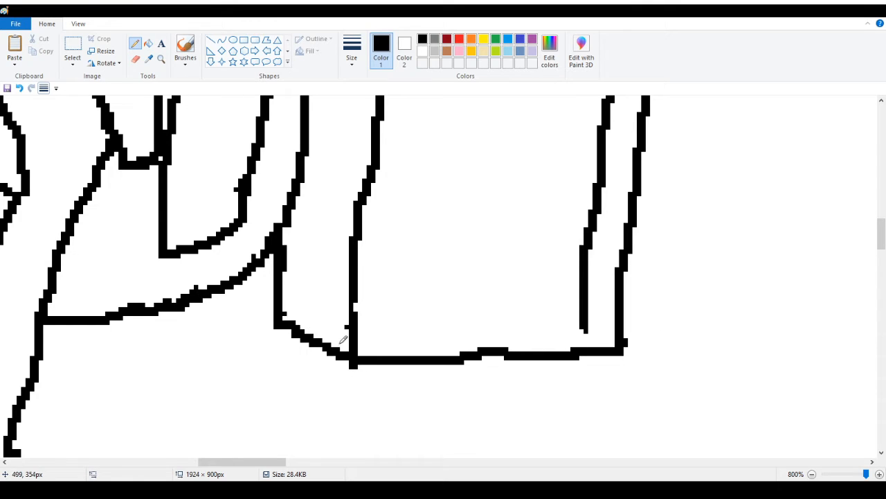
right_click(285, 312)
left_click_drag(280, 305, 280, 317)
Review the cleaned waist, pelvis and side panels up close and within the whole robot drawing
mouse_move(265, 461)
left_mouse_down()
mouse_move(190, 464)
mouse_move(226, 468)
mouse_move(213, 470)
left_mouse_up()
scroll(237, 248, "down", 3)
left_click(161, 59)
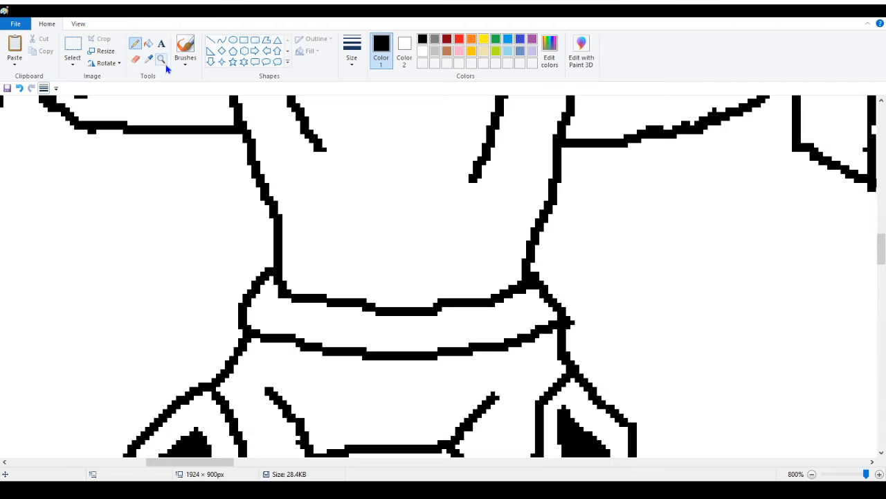
right_click(166, 163)
right_click(162, 164)
right_click(163, 164)
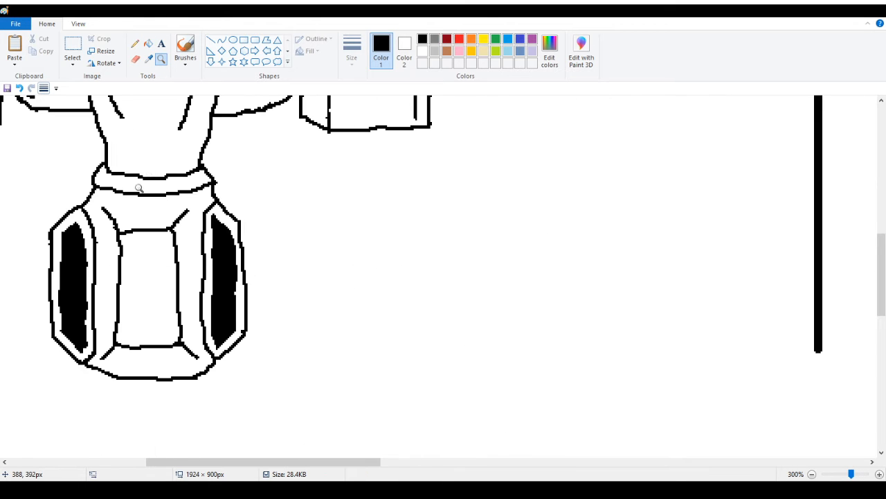
right_click(139, 188)
right_click(59, 220)
left_click(25, 210)
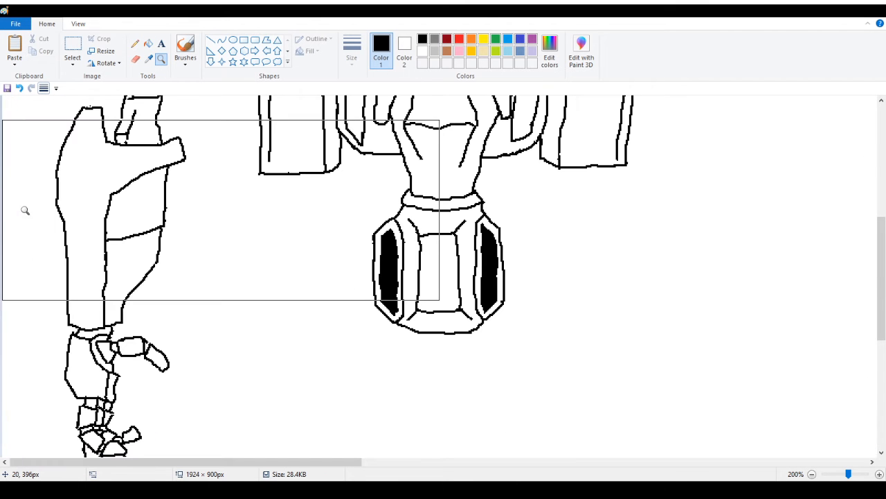
left_click(504, 277)
right_click(113, 199)
right_click(113, 199)
right_click(113, 200)
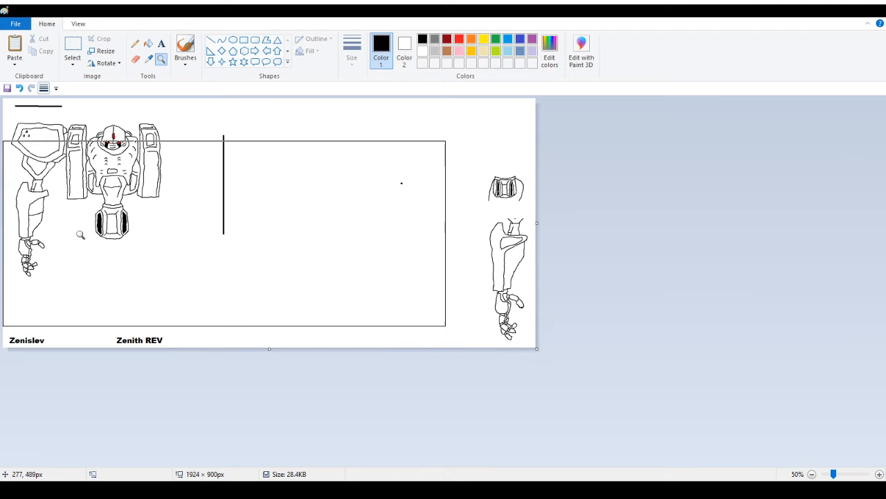
left_click(81, 232)
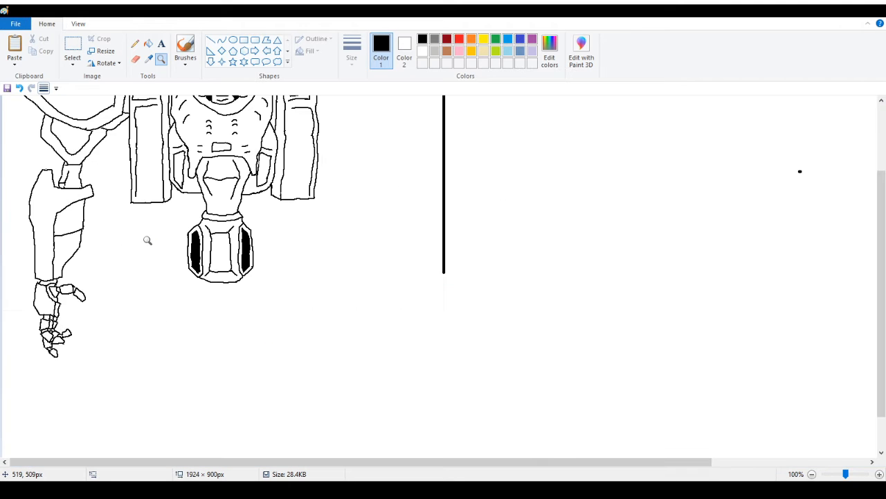
Trim the pointed top of the black inset on the pelvis's right side
left_click(218, 237)
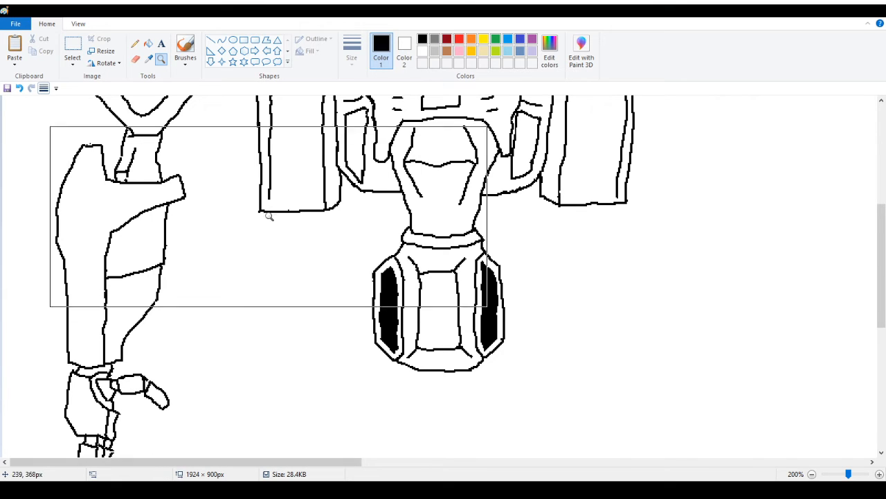
left_click(135, 43)
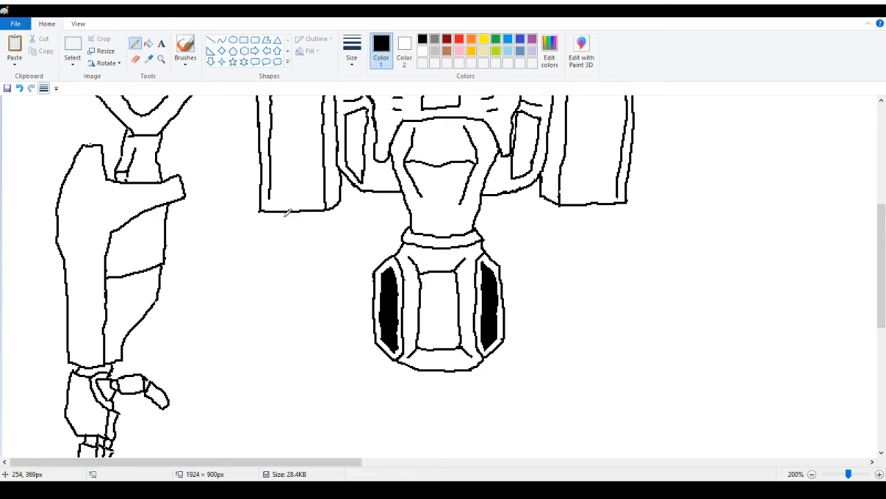
scroll(326, 222, "down", 3)
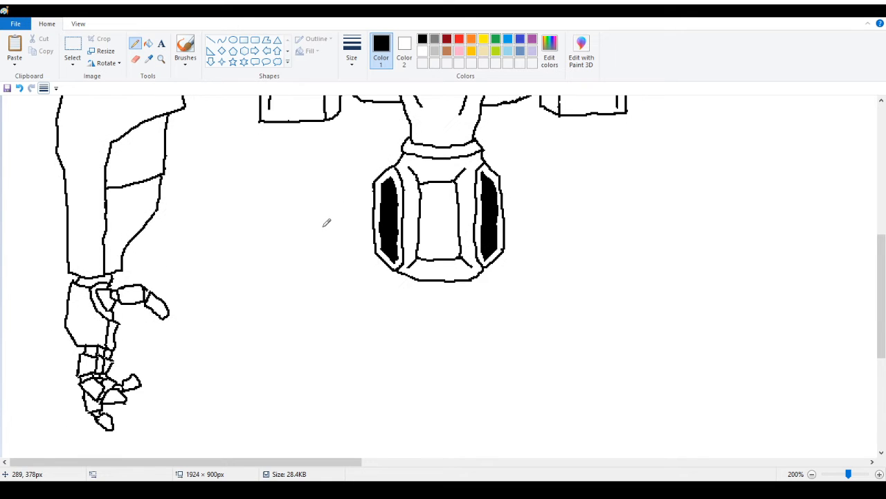
left_click(161, 59)
left_click(423, 257)
scroll(243, 180, "up", 3)
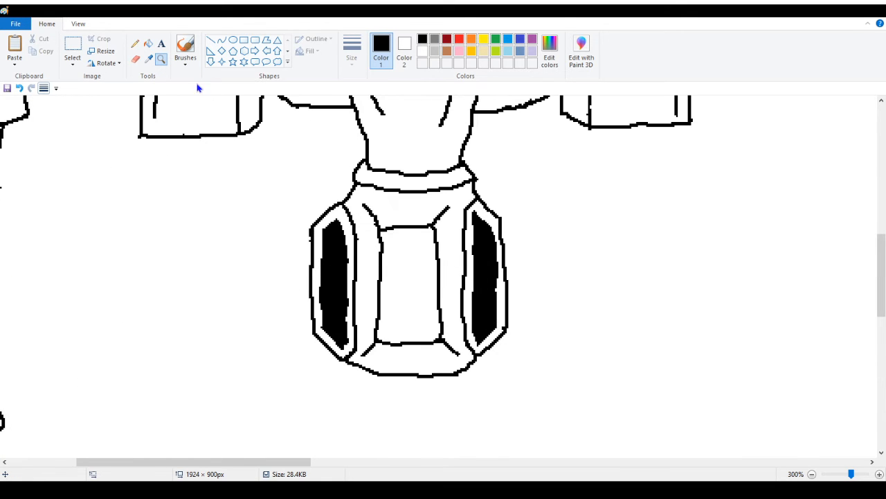
left_click(135, 43)
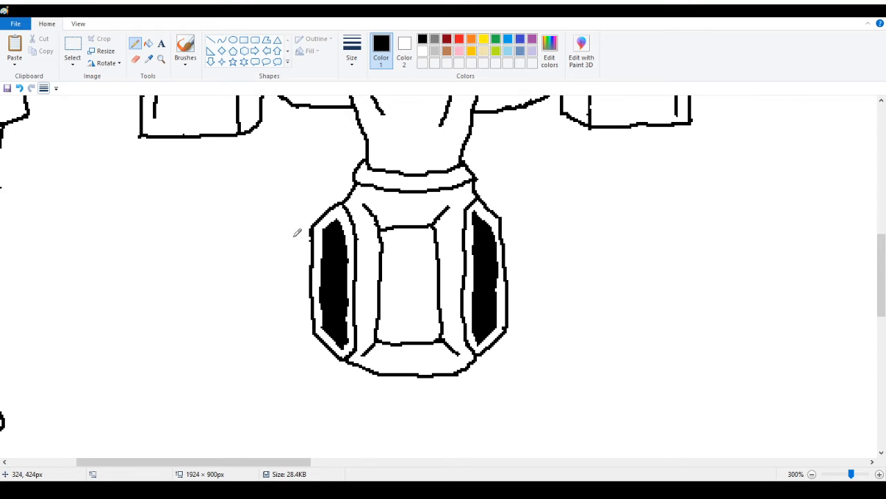
left_click(160, 59)
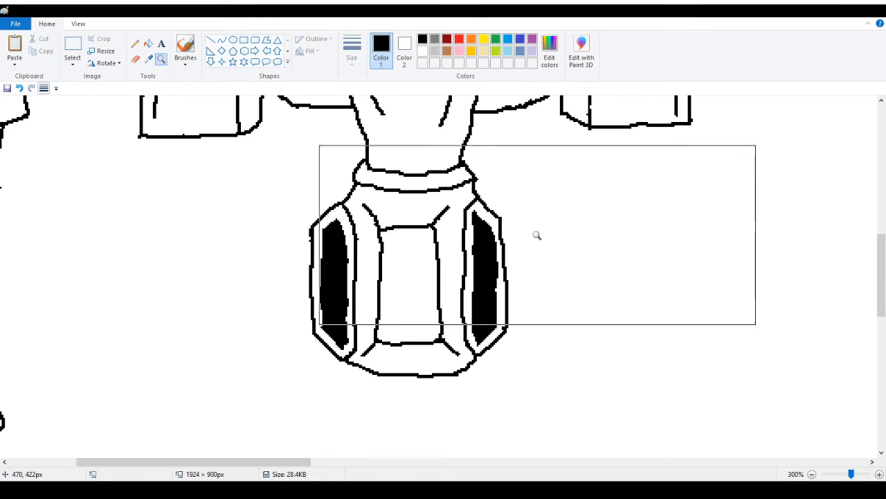
left_click(534, 234)
left_click(253, 184)
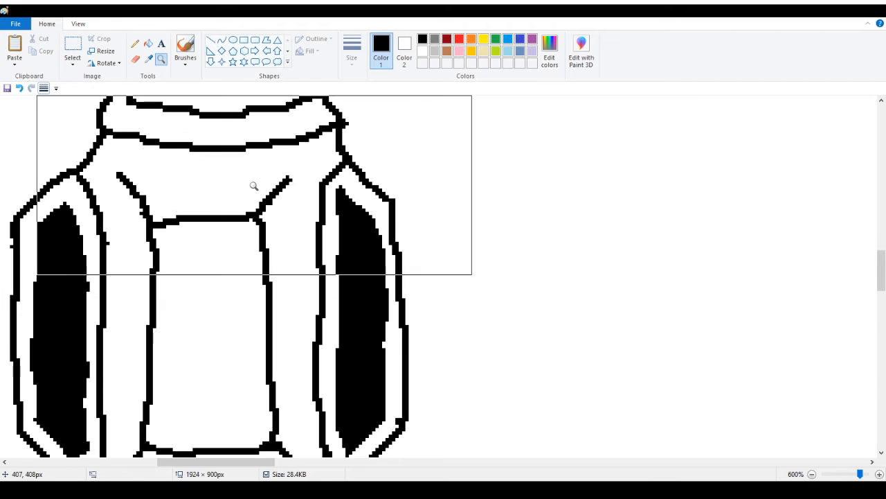
left_click(135, 43)
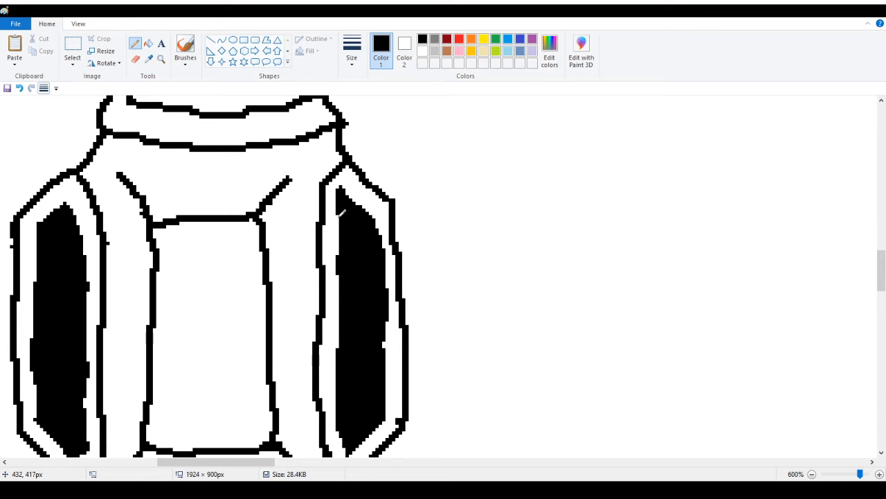
mouse_move(338, 216)
left_mouse_down()
mouse_move(339, 184)
mouse_move(344, 192)
left_mouse_up()
Redraw the upper outer outline of the pelvis's right side as a straighter line slightly farther out, clearing the old edge
mouse_move(392, 198)
left_mouse_down()
mouse_move(396, 246)
mouse_move(392, 192)
mouse_move(403, 202)
mouse_move(403, 240)
left_mouse_up()
right_click(394, 236)
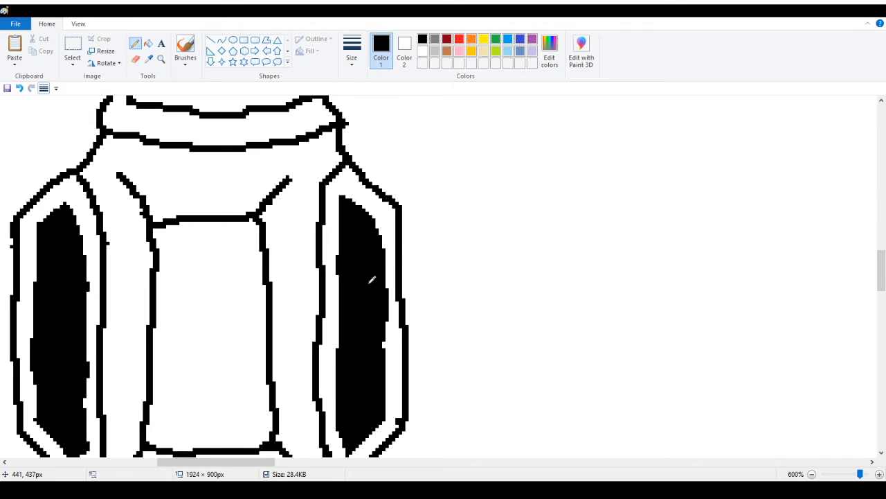
left_click_drag(403, 211, 408, 290)
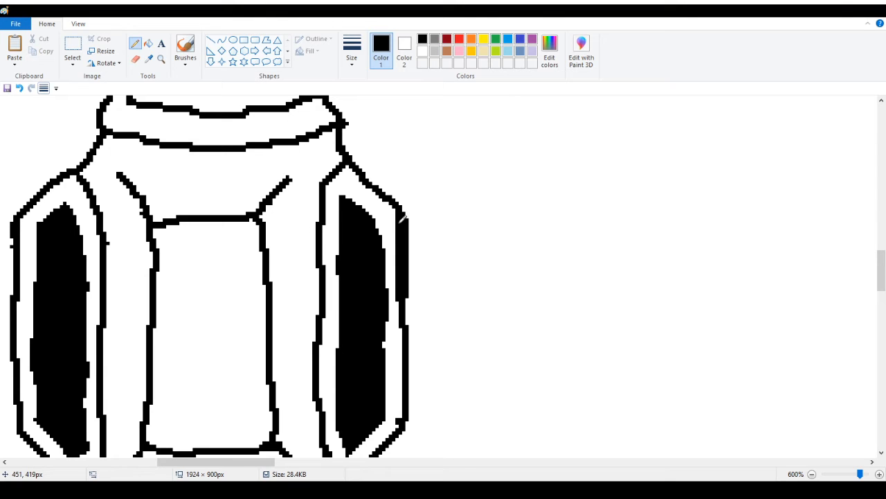
left_click_drag(400, 219, 401, 282)
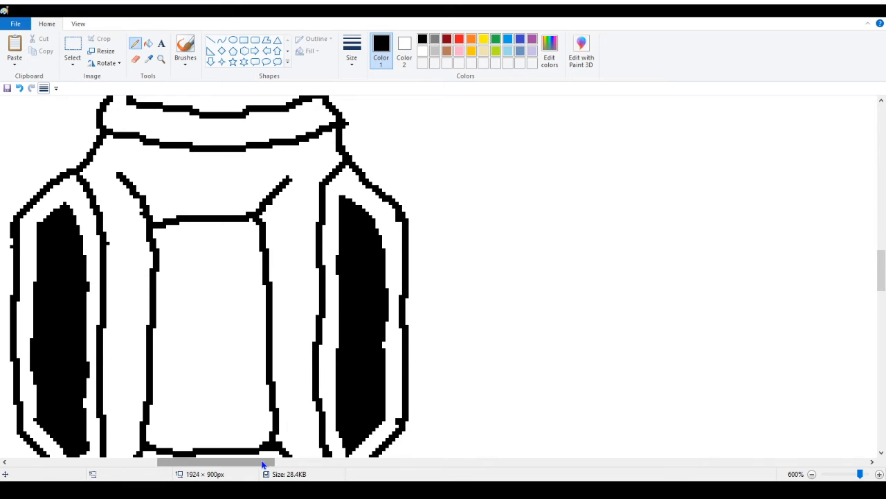
Draw an arched black line from the pelvis's upper left corner outward and down as the top of the left thigh
left_click_drag(264, 463, 247, 464)
scroll(320, 243, "down", 3)
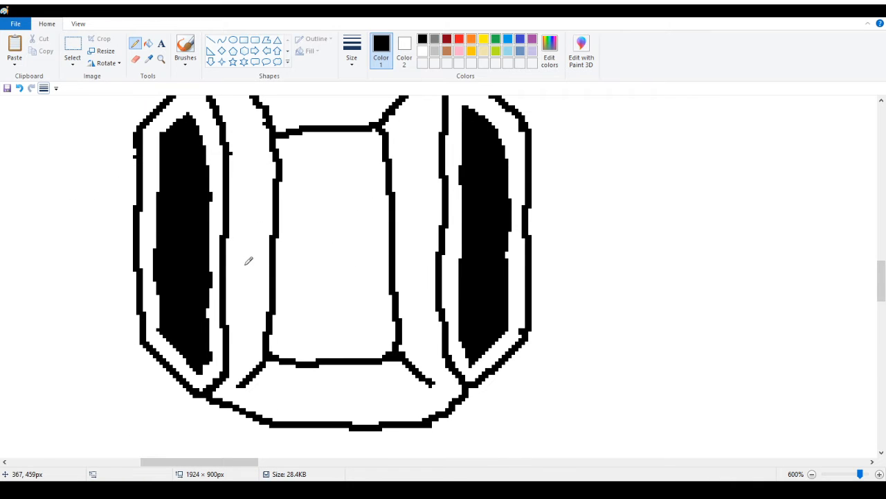
left_click(161, 59)
right_click(2, 146)
right_click(3, 146)
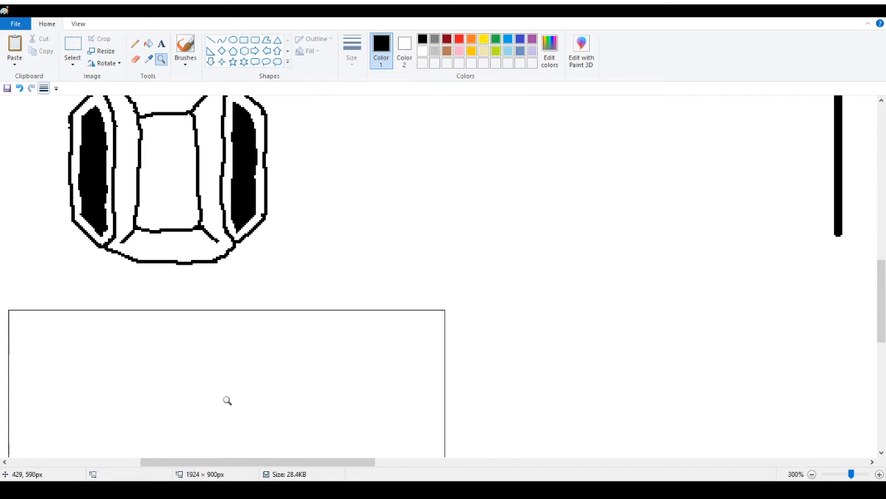
left_click_drag(273, 463, 204, 463)
scroll(453, 249, "up", 3)
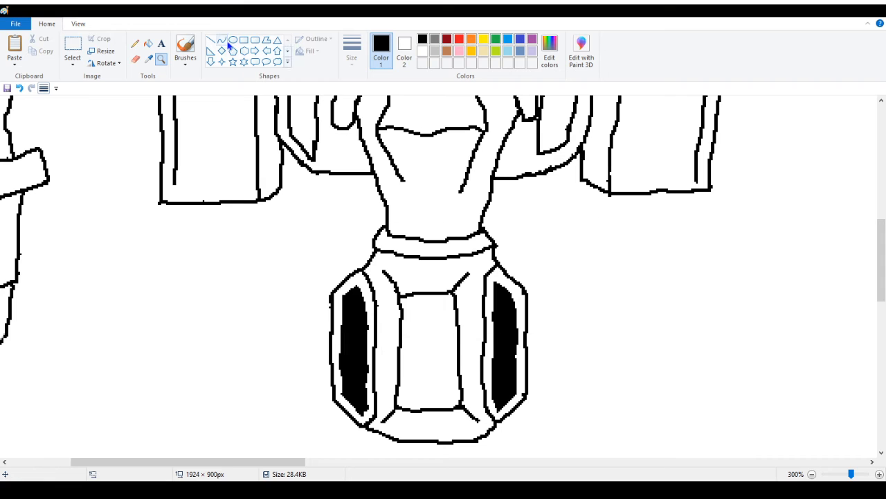
left_click(135, 43)
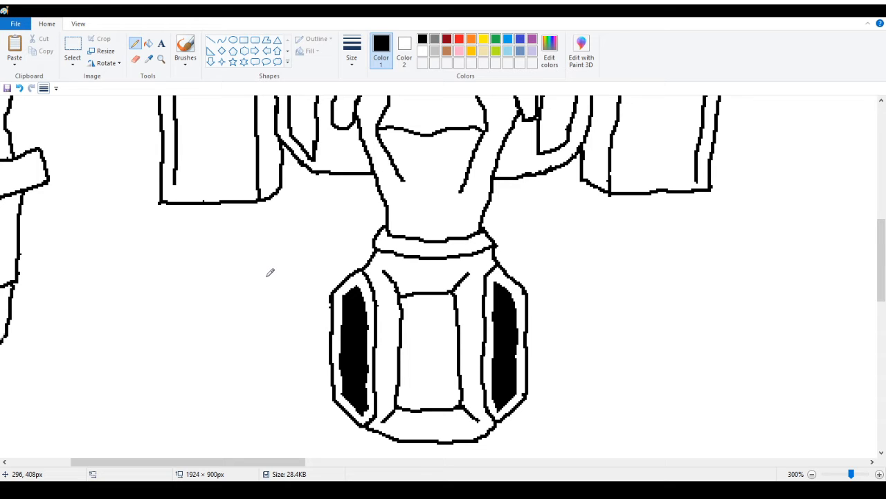
scroll(224, 260, "down", 3)
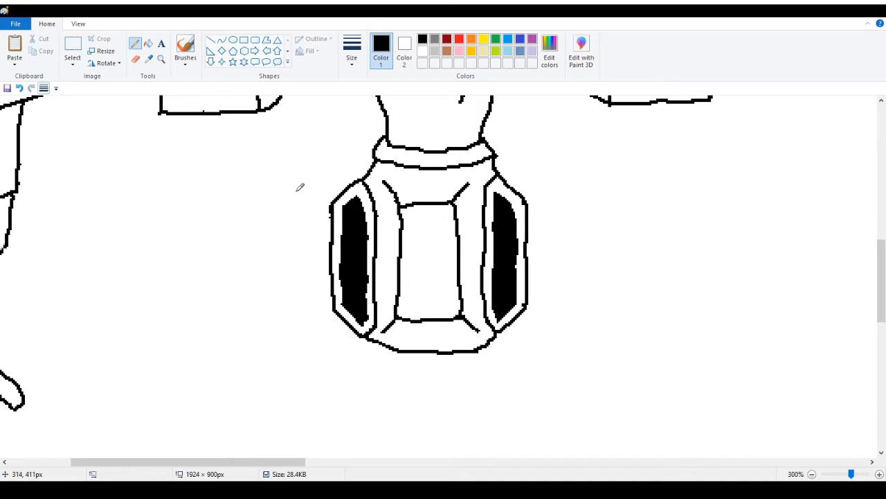
mouse_move(344, 186)
left_mouse_down()
mouse_move(283, 168)
mouse_move(217, 165)
mouse_move(156, 232)
mouse_move(129, 291)
left_mouse_up()
Draw a long, nearly vertical outer thigh line downward from the slope of the left hip arch
scroll(132, 285, "down", 3)
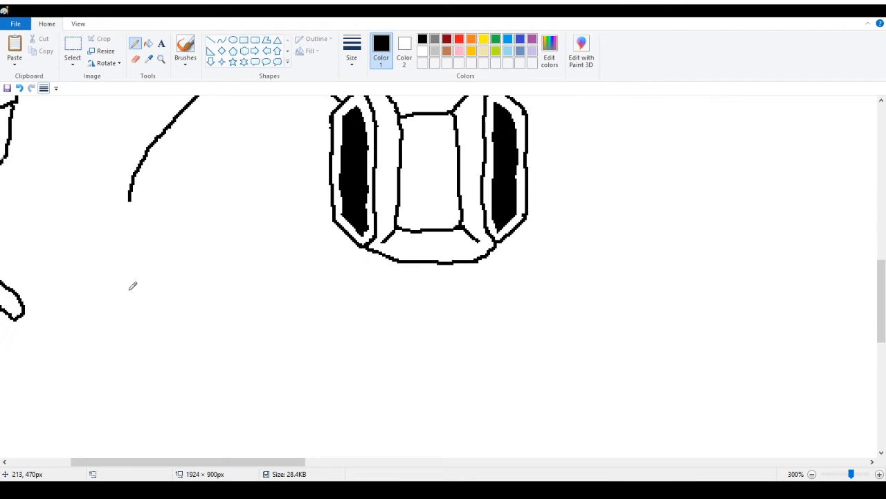
left_click(161, 61)
right_click(109, 111)
right_click(94, 113)
right_click(49, 119)
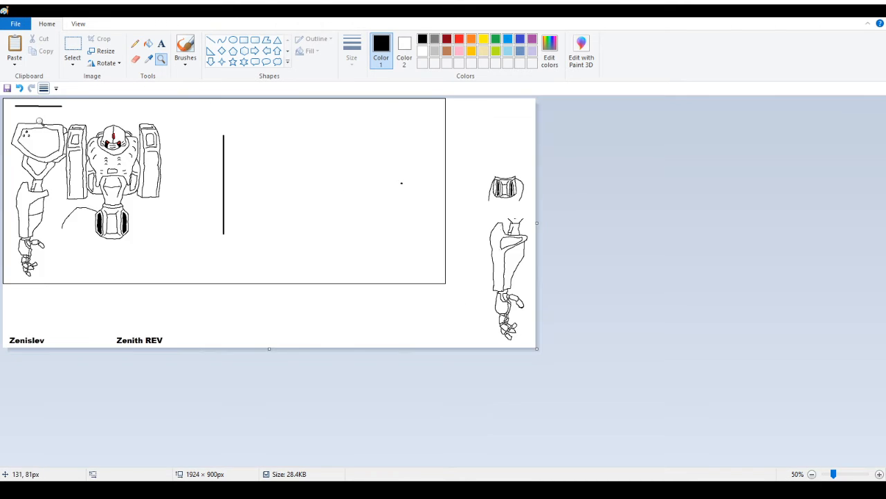
left_click(42, 205)
scroll(201, 279, "down", 3)
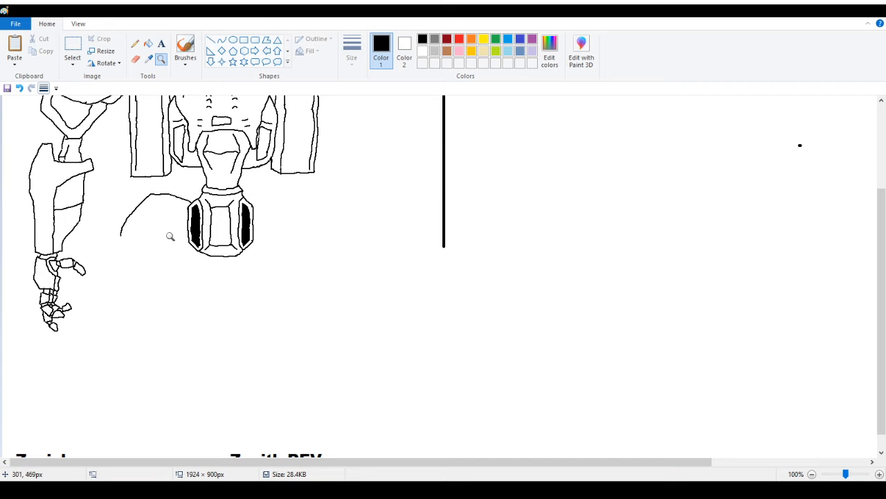
left_click(135, 43)
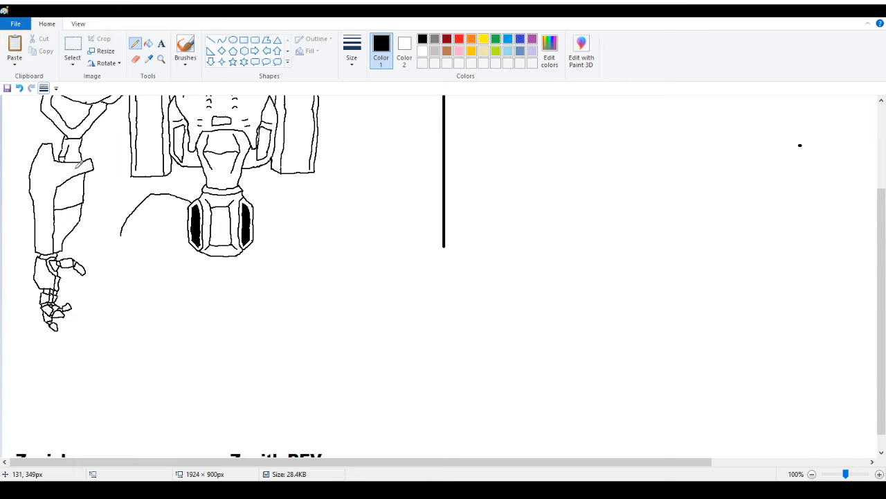
left_click(160, 59)
left_click(179, 218)
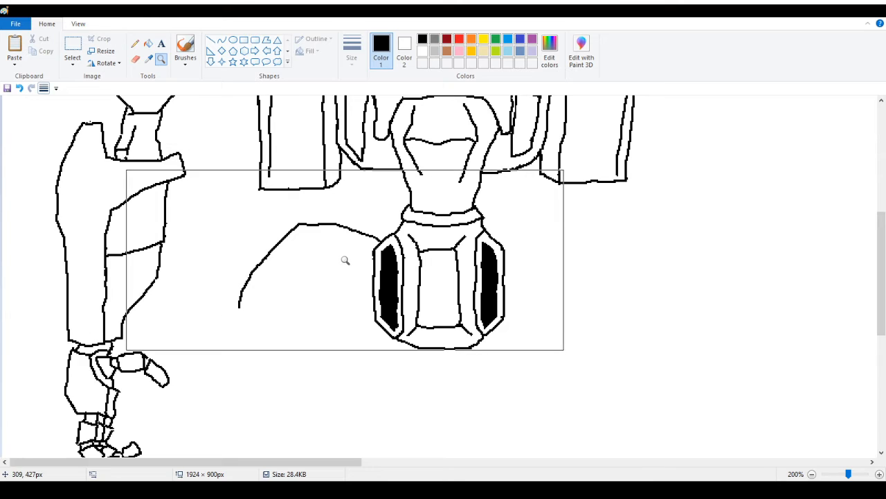
left_click(135, 43)
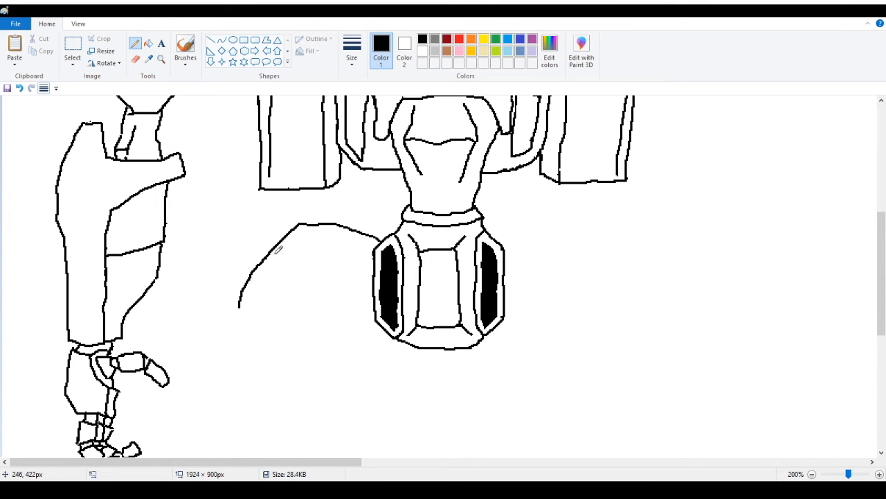
left_click_drag(273, 248, 262, 388)
scroll(298, 360, "down", 3)
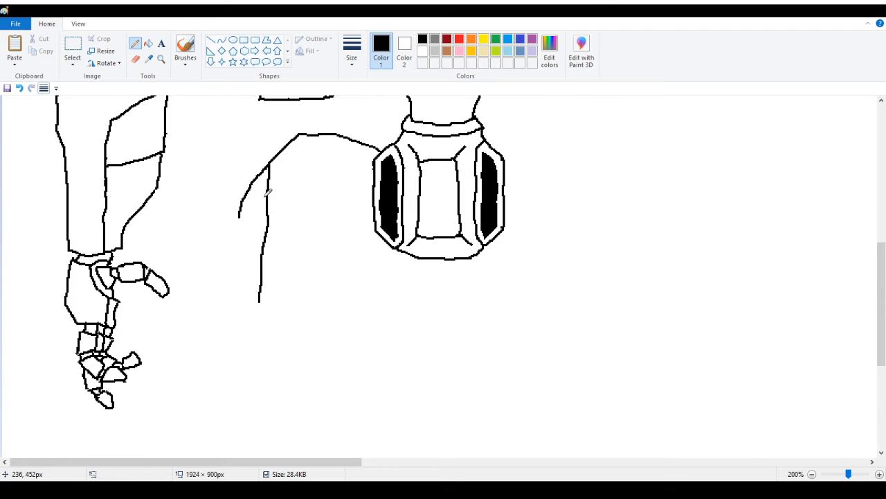
Erase the leftover end of the hip arch outside the new vertical thigh line
left_click(135, 60)
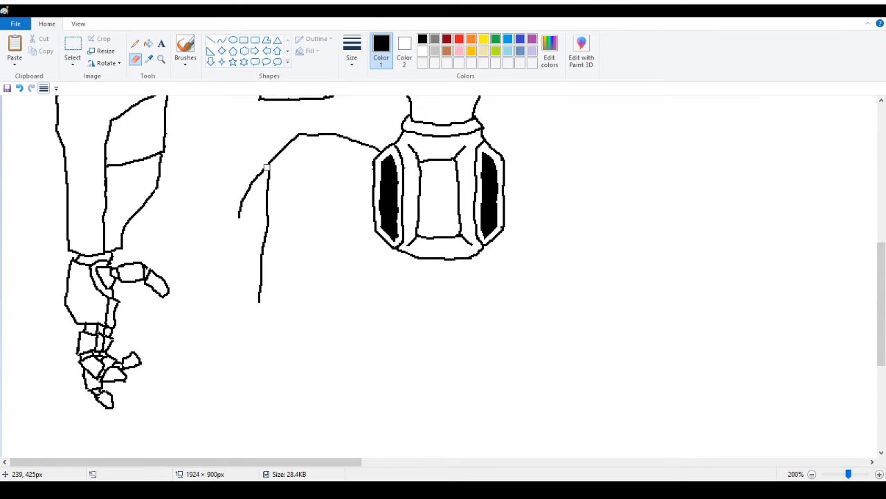
left_click(266, 168)
left_click(149, 46)
right_click(245, 200)
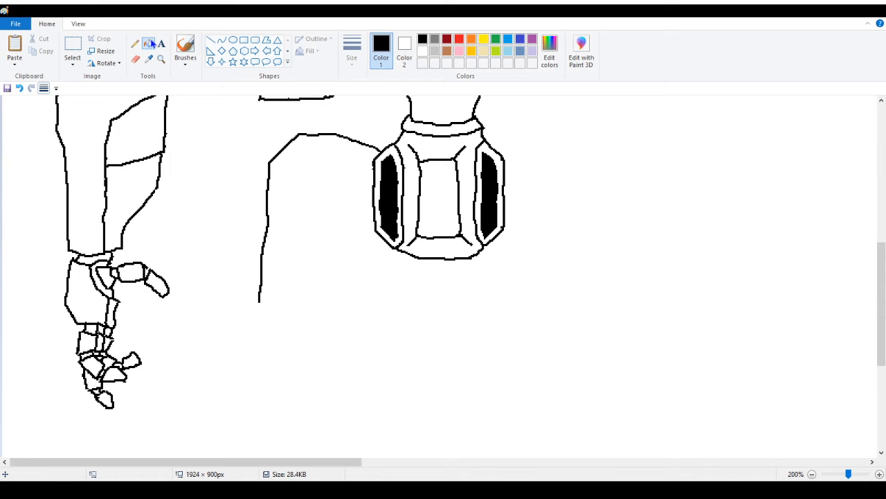
Erase the upper part of the left thigh's outer line and redraw it slightly farther out, joining the hip arch
left_click(135, 44)
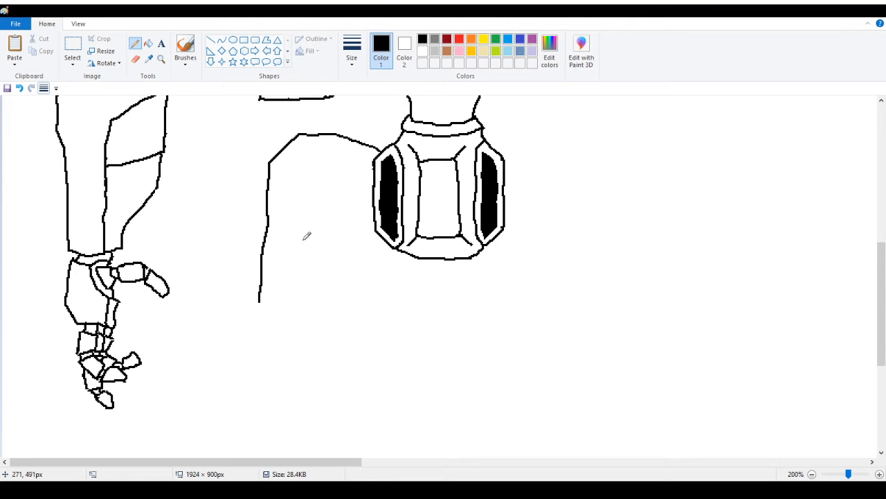
left_click(135, 59)
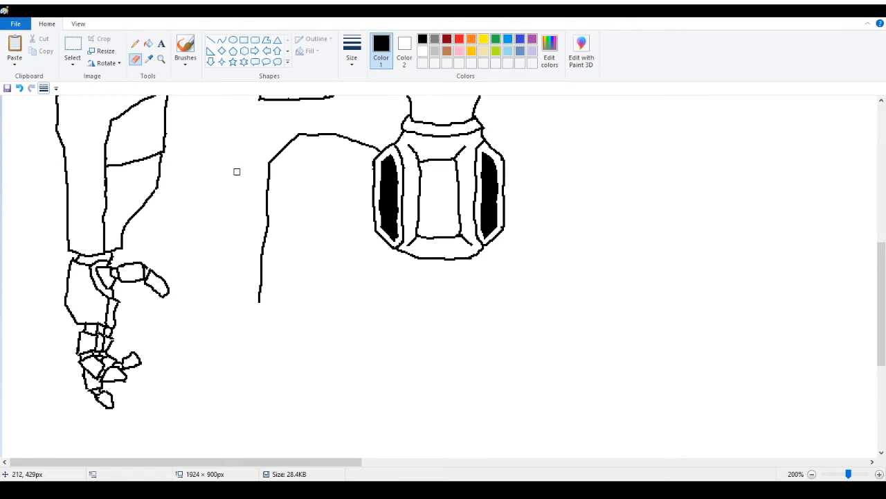
mouse_move(268, 165)
left_mouse_down()
mouse_move(267, 240)
mouse_move(259, 216)
mouse_move(268, 182)
left_mouse_up()
left_click(136, 43)
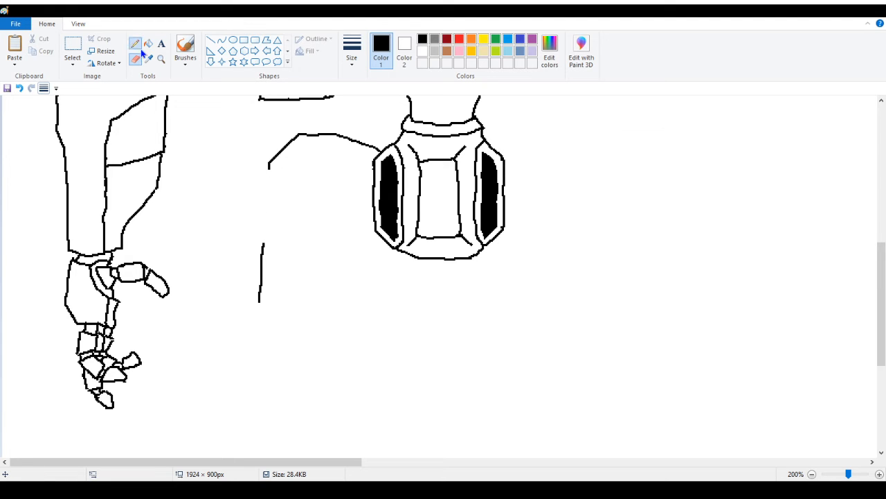
left_click_drag(263, 241, 266, 164)
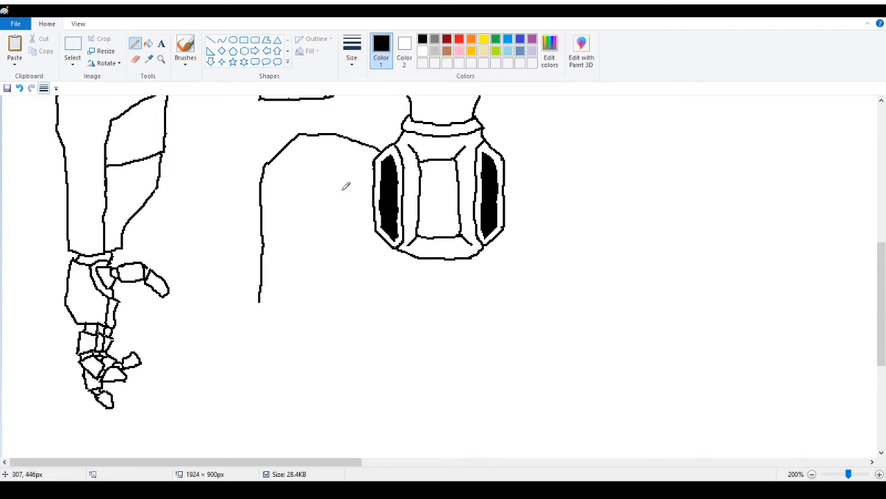
Draw the left thigh's inner vertical edge, its bottom outline and the slanted side rising to the pelvis's lower corner
left_click_drag(335, 184, 334, 302)
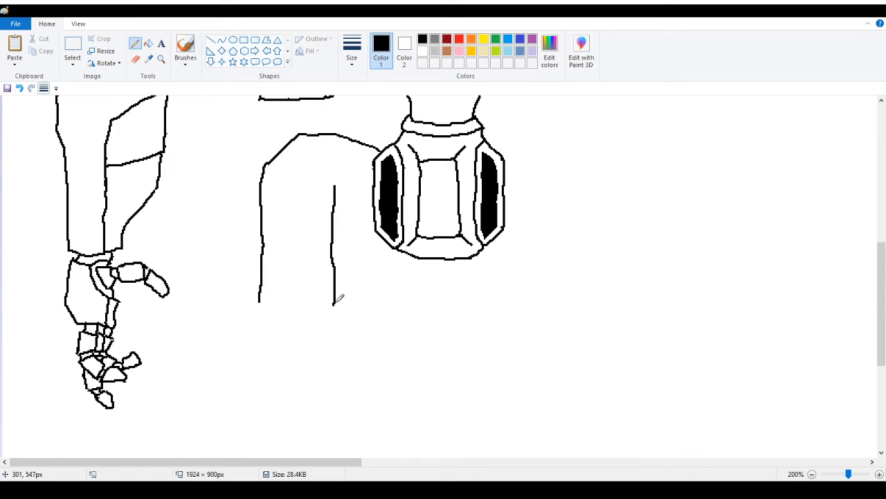
mouse_move(335, 302)
left_mouse_down()
mouse_move(339, 329)
mouse_move(373, 302)
mouse_move(387, 283)
mouse_move(396, 241)
left_mouse_up()
mouse_move(260, 303)
left_mouse_down()
mouse_move(265, 332)
mouse_move(297, 339)
mouse_move(340, 331)
left_mouse_up()
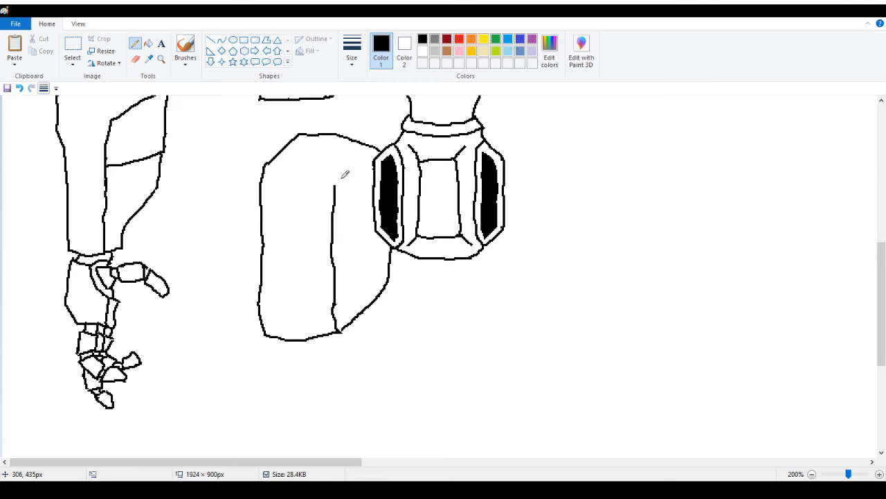
Add the upper edge lines of the left thigh's front face and a curved joint bracket between the thigh and pelvis
left_click_drag(337, 184, 348, 141)
left_click_drag(267, 165, 333, 177)
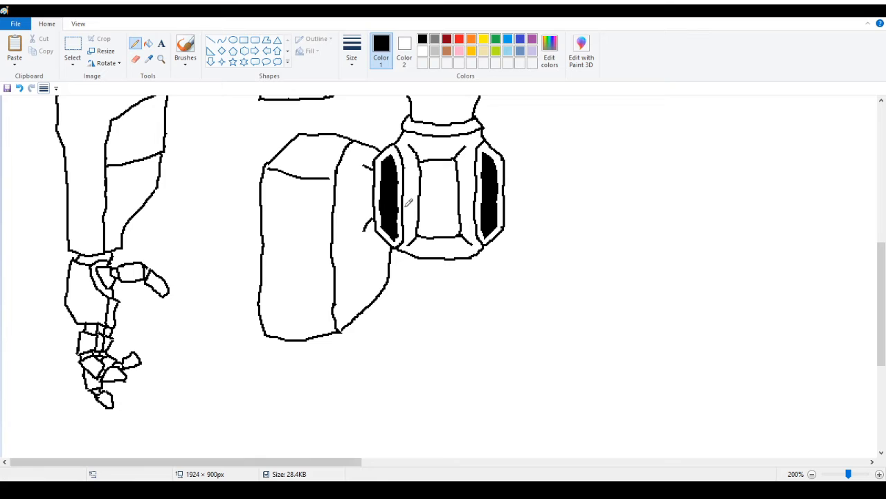
left_click_drag(364, 161, 360, 239)
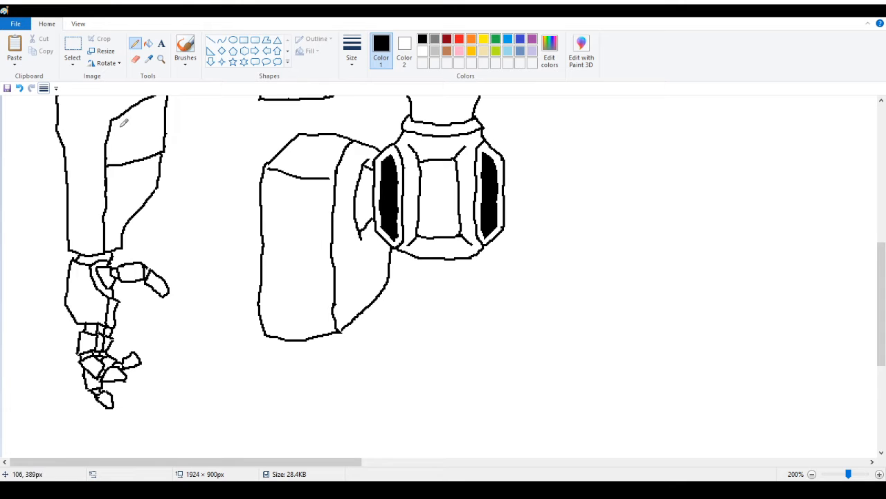
left_click(161, 59)
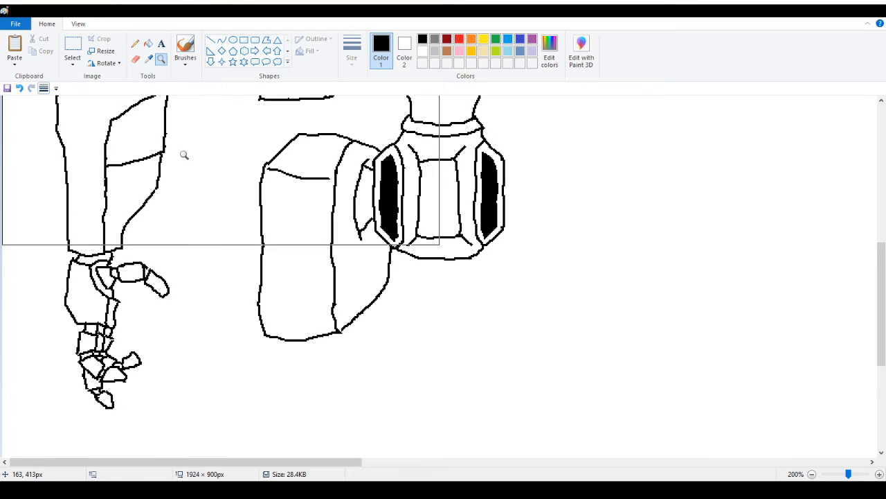
right_click(184, 155)
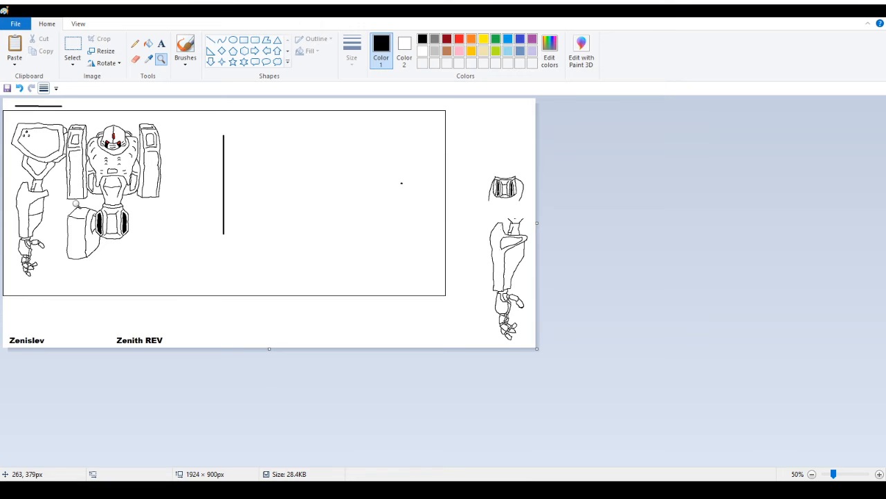
Draw a higher bottom outline across the left thigh's front face and up its slanted inner side to the pelvis's lower corner
left_click(77, 233)
left_click(90, 267)
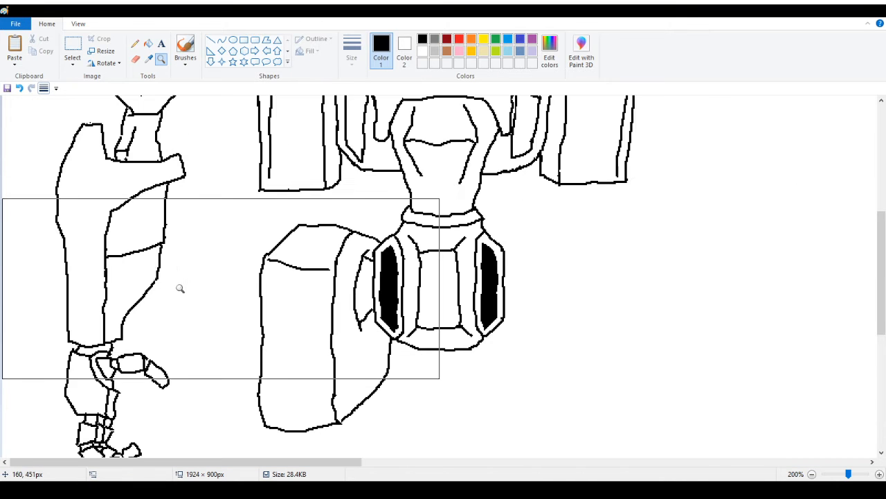
scroll(180, 288, "down", 3)
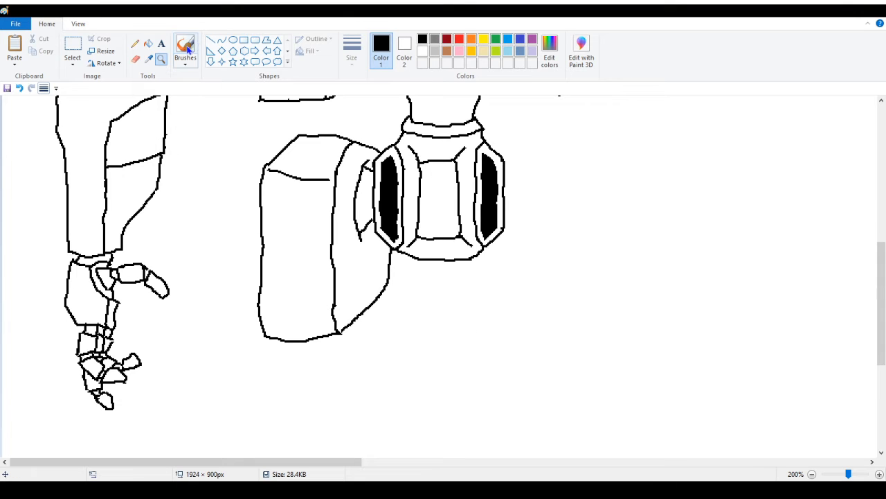
left_click(135, 44)
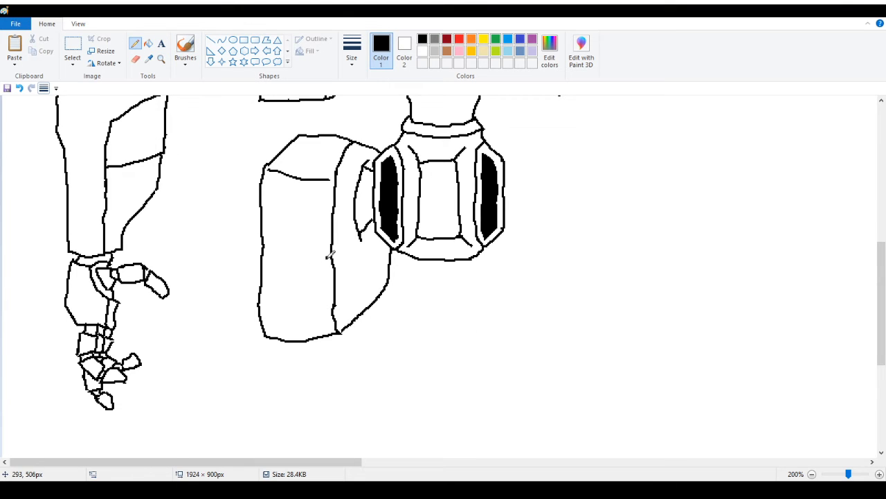
left_click_drag(327, 256, 329, 298)
key("ctrl+z")
left_click_drag(391, 245, 338, 286)
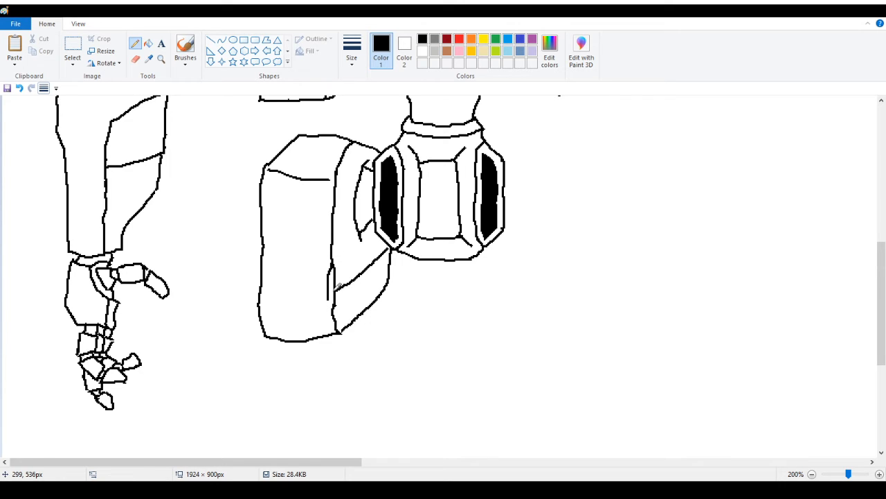
mouse_move(264, 250)
left_mouse_down()
mouse_move(265, 296)
mouse_move(274, 300)
mouse_move(320, 302)
mouse_move(379, 261)
left_mouse_up()
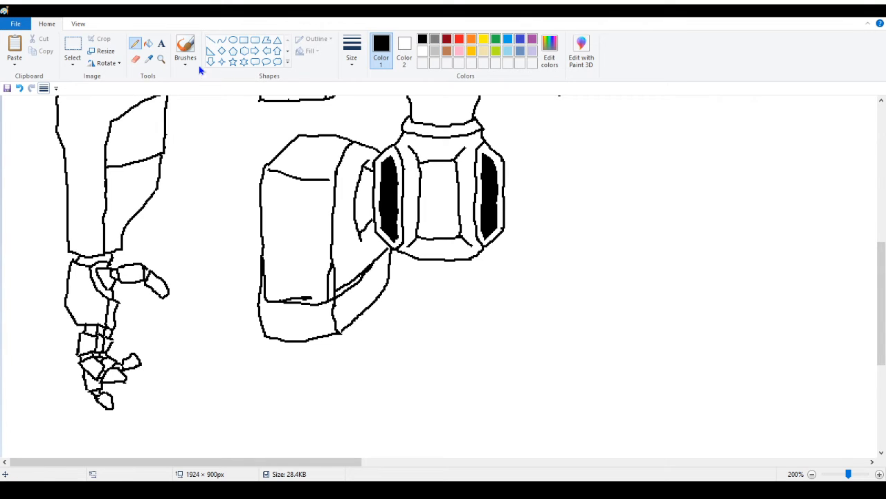
Erase the stray strokes around the left thigh's new bottom outline and cut the old lower outline loose from it
left_click(161, 59)
left_click(282, 247)
left_click(380, 239)
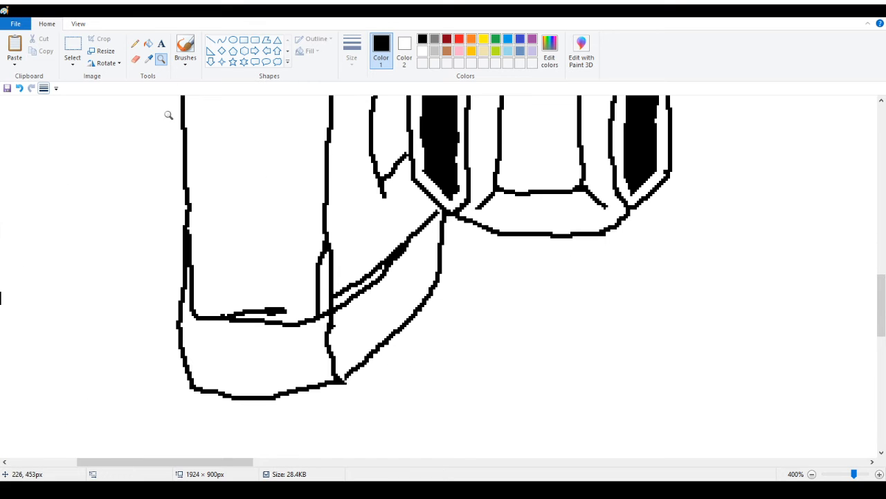
left_click(135, 59)
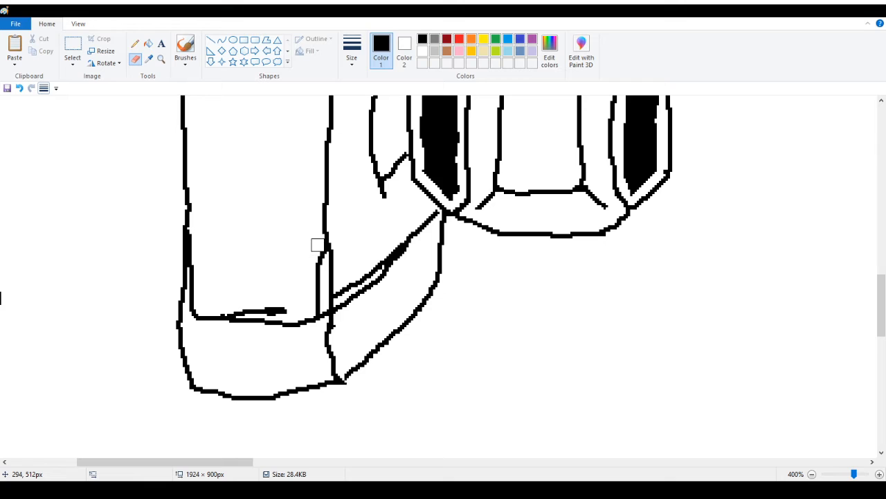
mouse_move(319, 247)
left_mouse_down()
mouse_move(313, 306)
mouse_move(276, 301)
mouse_move(287, 305)
mouse_move(240, 309)
mouse_move(261, 309)
left_mouse_up()
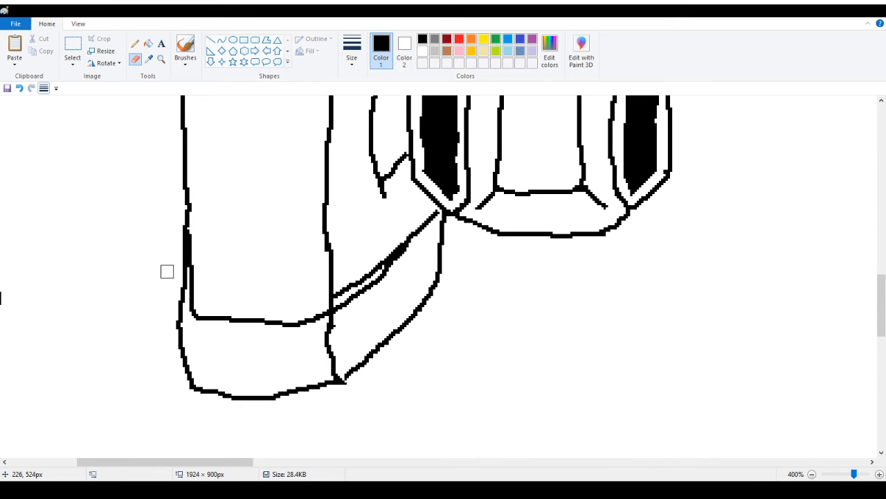
left_click(180, 234)
left_click(182, 269)
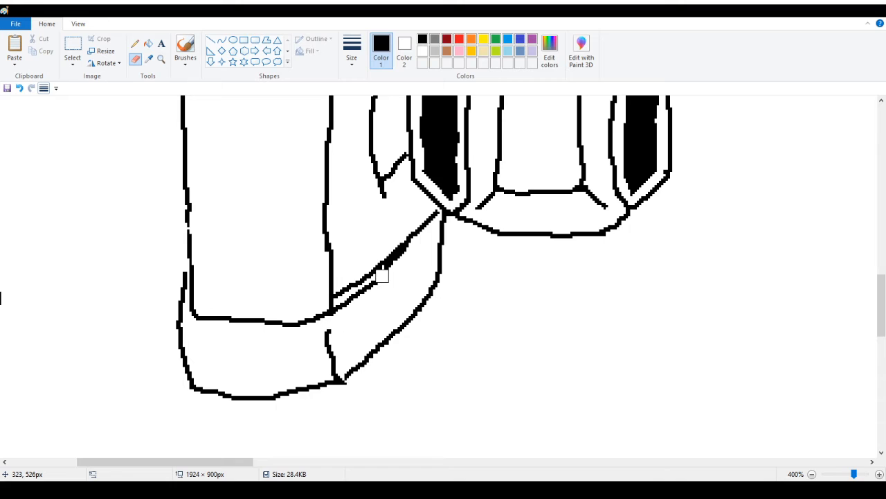
mouse_move(339, 291)
left_mouse_down()
mouse_move(401, 231)
mouse_move(462, 238)
mouse_move(444, 221)
mouse_move(449, 242)
left_mouse_up()
Fill the left thigh's detached old lower outline and the leftover stroke above the slanted edge with white
left_click(148, 43)
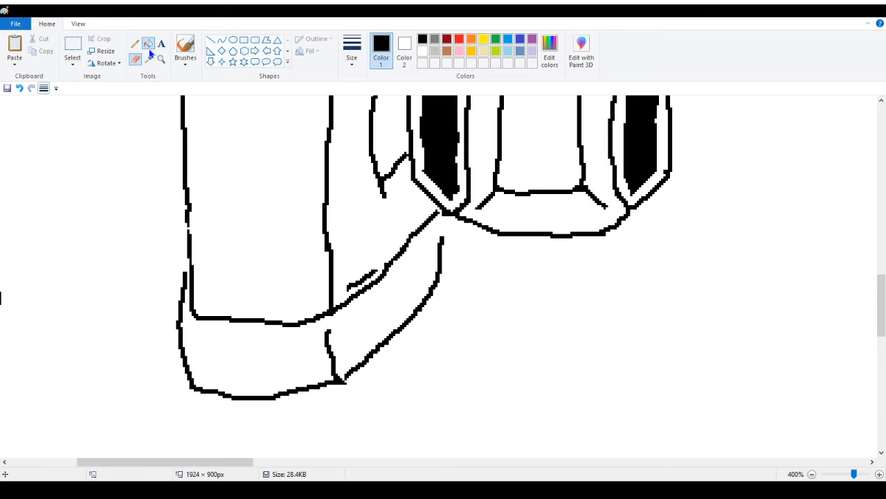
right_click(329, 337)
right_click(353, 367)
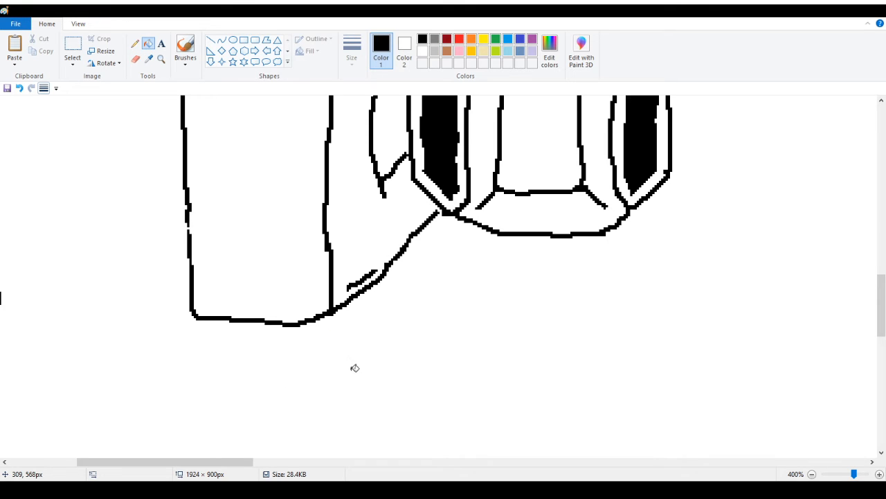
right_click(372, 270)
Join the left thigh's inner side to the pelvis with a short vertical line below and a bent end on the upper edge
scroll(311, 254, "up", 3)
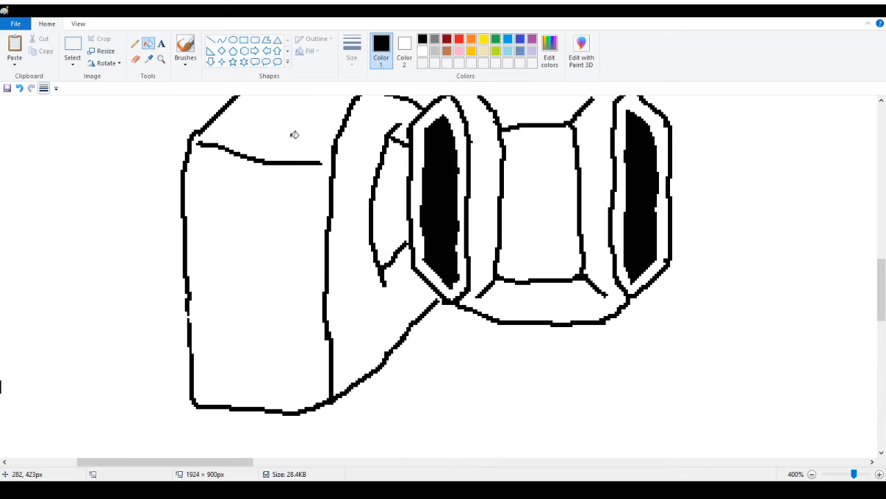
left_click(135, 44)
left_click_drag(424, 305, 426, 282)
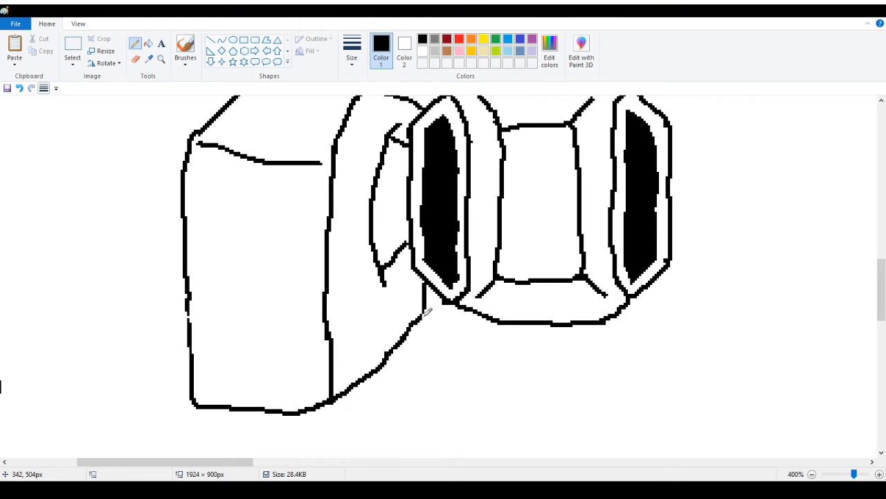
scroll(428, 309, "up", 2)
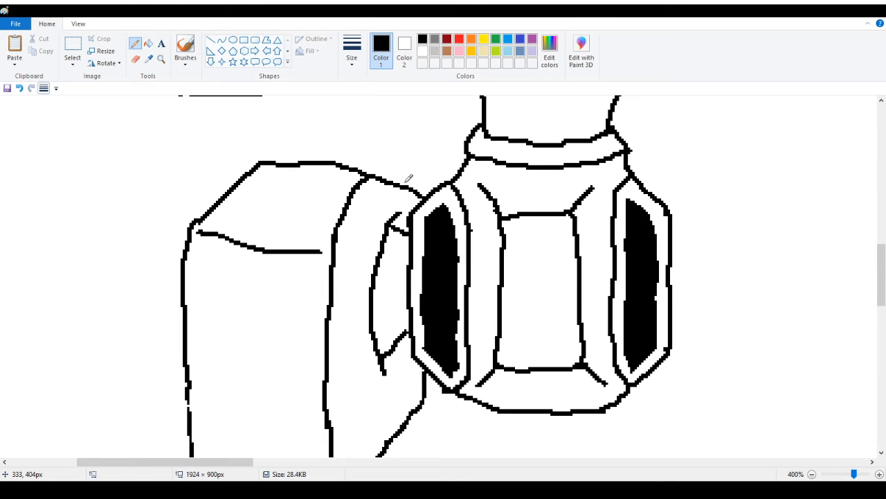
key("ctrl+z")
left_click_drag(407, 186, 416, 201)
Redraw the upper part of the left thigh's front-face inner edge so it meets the end of the horizontal top line
left_click_drag(334, 247, 332, 263)
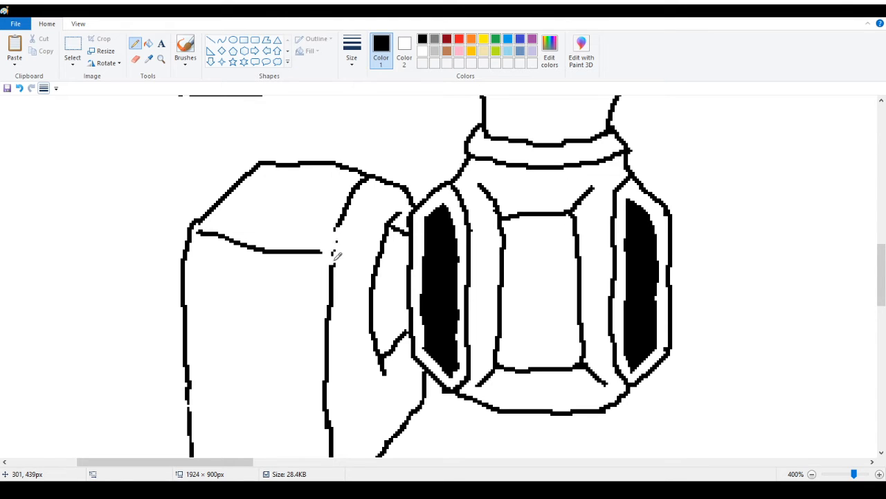
mouse_move(337, 226)
left_mouse_down()
mouse_move(324, 249)
mouse_move(331, 318)
left_mouse_up()
left_click_drag(326, 251, 326, 319)
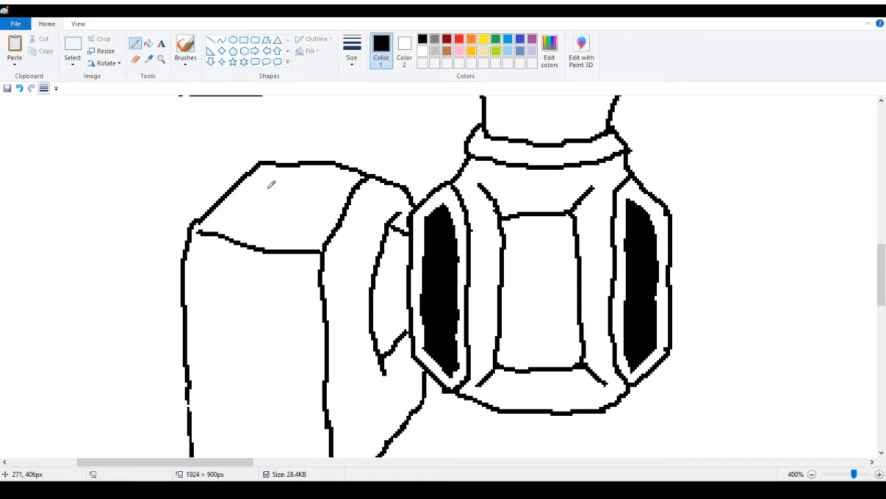
Draw inset panel lines on the left thigh's top face and along the upper and outer edges of its front face
mouse_move(263, 175)
left_mouse_down()
mouse_move(246, 201)
mouse_move(244, 231)
mouse_move(289, 241)
mouse_move(304, 243)
mouse_move(336, 188)
left_mouse_up()
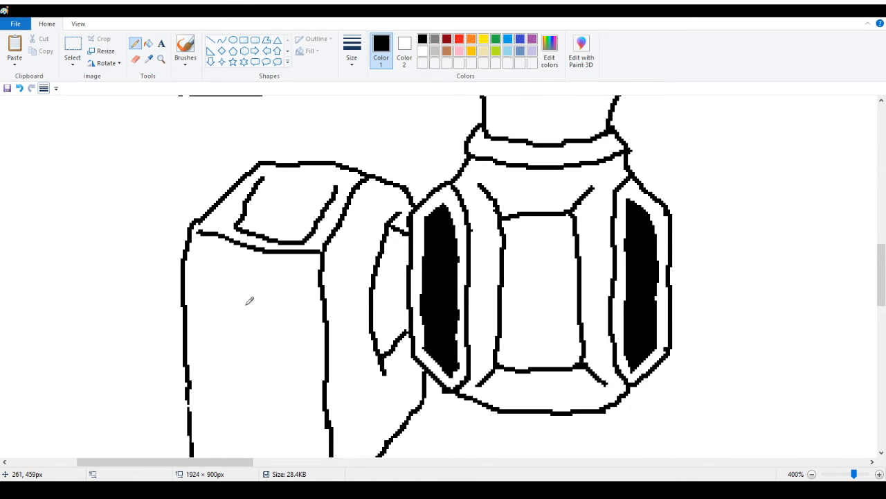
mouse_move(247, 214)
left_mouse_down()
mouse_move(225, 219)
mouse_move(261, 182)
left_mouse_up()
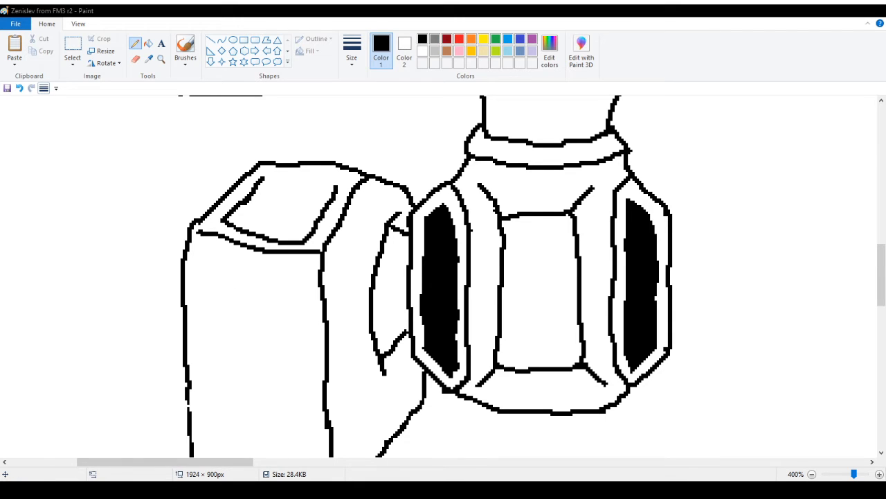
scroll(229, 340, "down", 2)
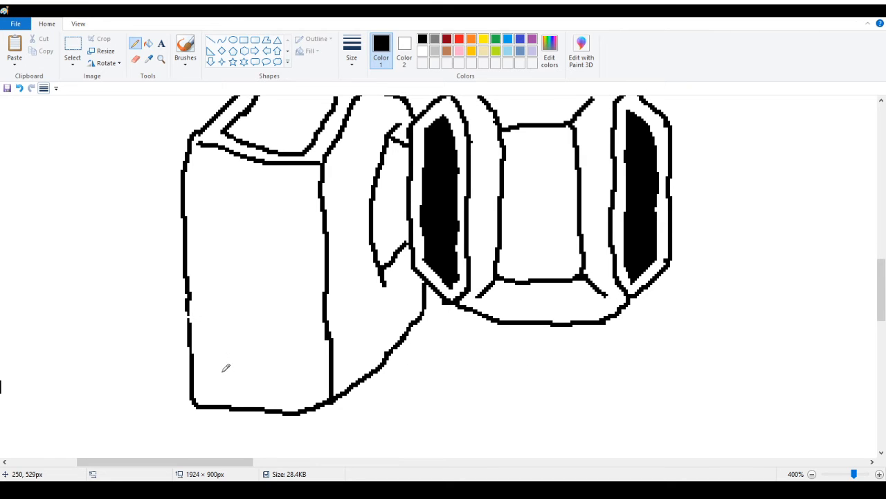
mouse_move(215, 371)
left_mouse_down()
mouse_move(217, 169)
mouse_move(252, 187)
mouse_move(312, 182)
left_mouse_up()
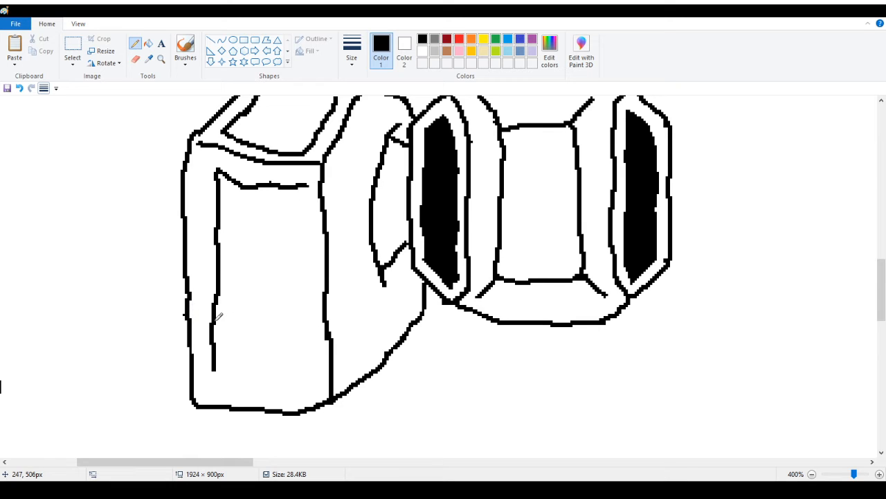
mouse_move(214, 319)
left_mouse_down()
mouse_move(207, 198)
mouse_move(213, 168)
mouse_move(223, 173)
left_mouse_up()
key("ctrl+z")
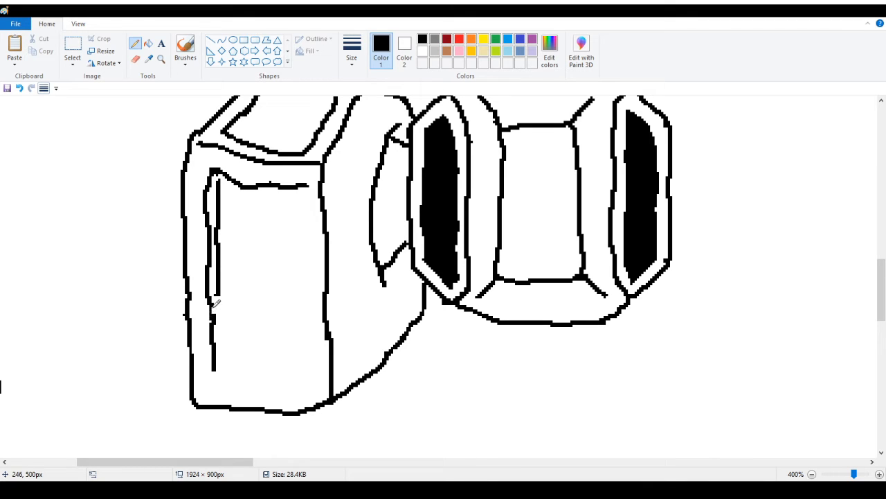
left_click(148, 42)
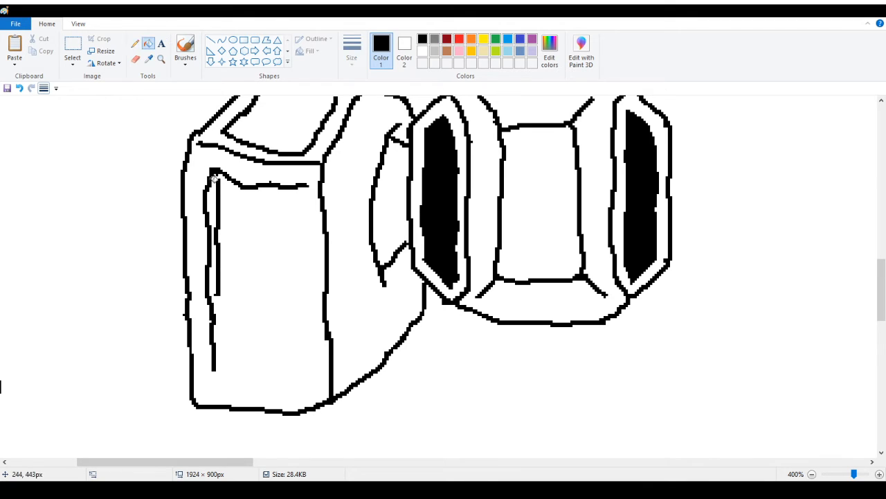
right_click(216, 188)
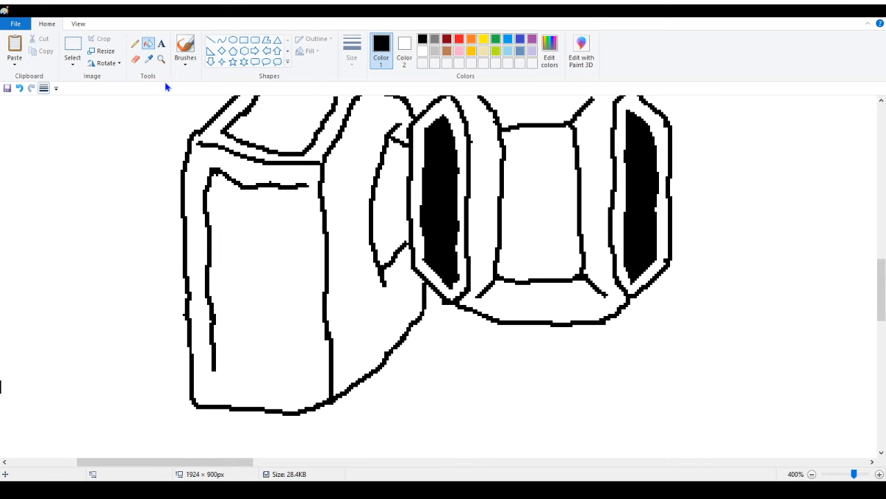
Cut an arched opening into the bottom of the left thigh's front face and outline its inner wall, joining the inset panel line
left_click(135, 43)
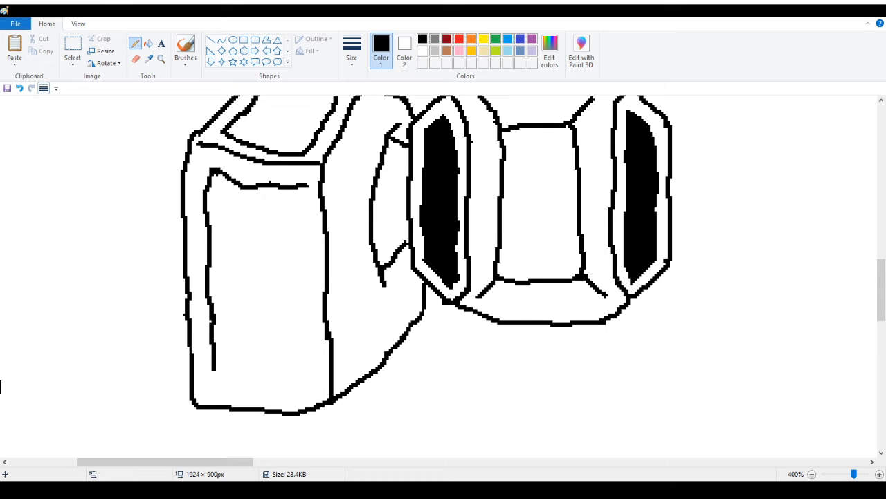
mouse_move(223, 407)
left_mouse_down()
mouse_move(287, 408)
mouse_move(244, 398)
mouse_move(221, 407)
mouse_move(246, 314)
mouse_move(261, 311)
mouse_move(292, 322)
mouse_move(305, 345)
mouse_move(318, 404)
mouse_move(284, 412)
mouse_move(311, 408)
left_mouse_up()
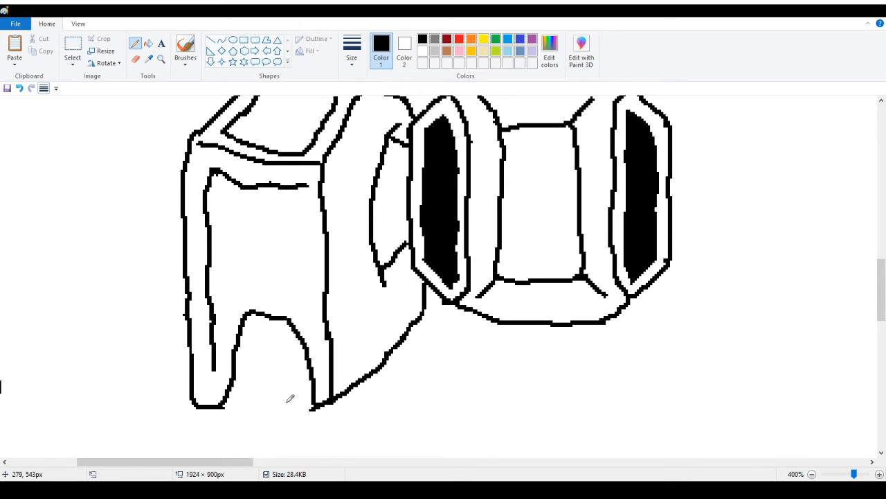
mouse_move(216, 319)
left_mouse_down()
mouse_move(223, 340)
mouse_move(217, 373)
left_mouse_up()
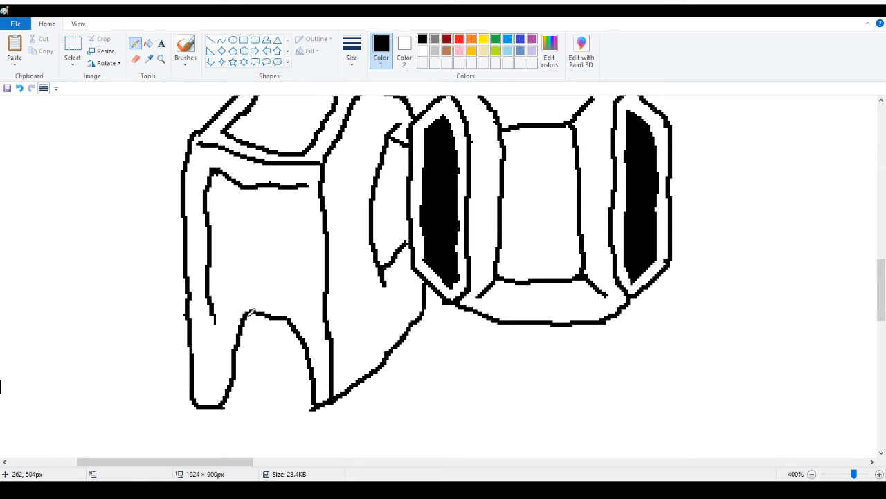
mouse_move(252, 311)
left_mouse_down()
mouse_move(230, 314)
mouse_move(219, 334)
mouse_move(223, 400)
left_mouse_up()
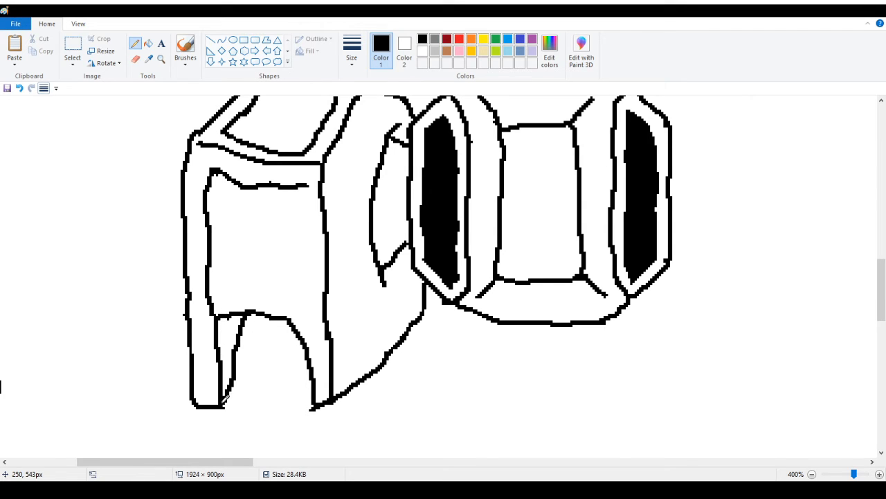
left_click_drag(243, 319, 240, 331)
Draw the right thigh's slanted line up from the pelvis, its nearly horizontal top edge, and the curved inner edge of the top face
scroll(135, 471, "right", 3)
scroll(188, 429, "left", 1)
scroll(240, 396, "up", 3)
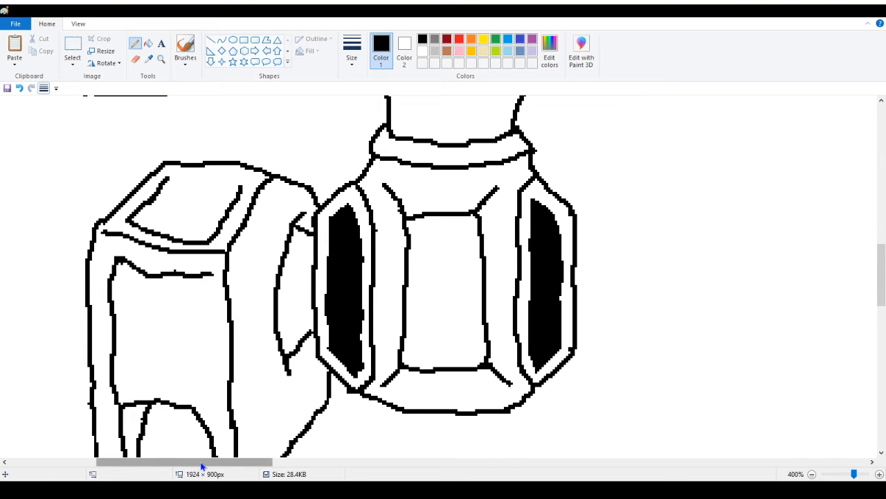
scroll(200, 461, "down", 2)
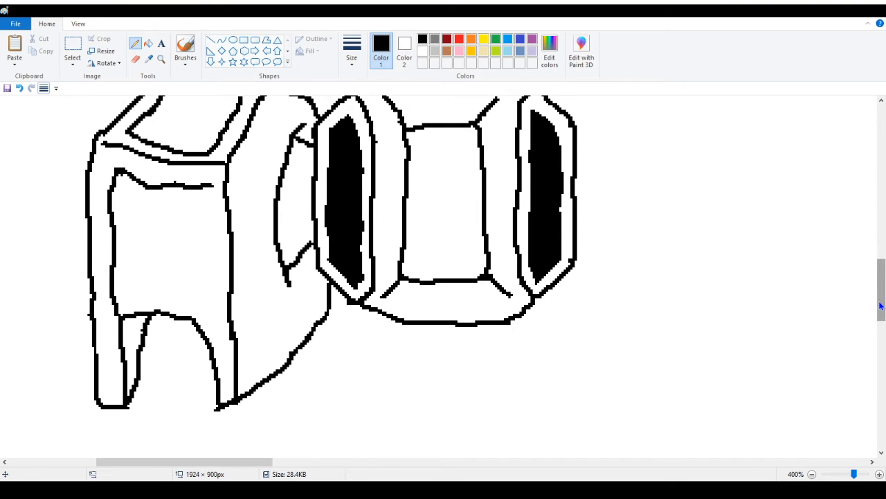
scroll(881, 284, "up", 1)
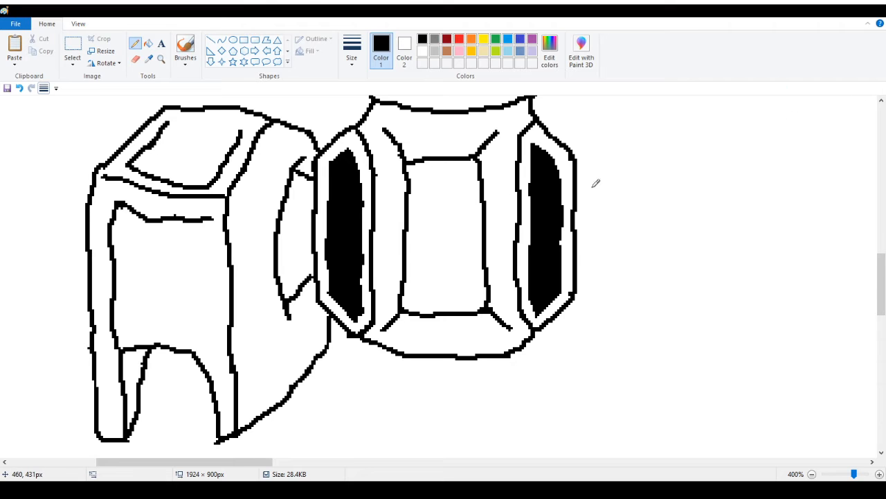
mouse_move(229, 467)
left_mouse_down()
mouse_move(269, 467)
mouse_move(259, 472)
left_mouse_up()
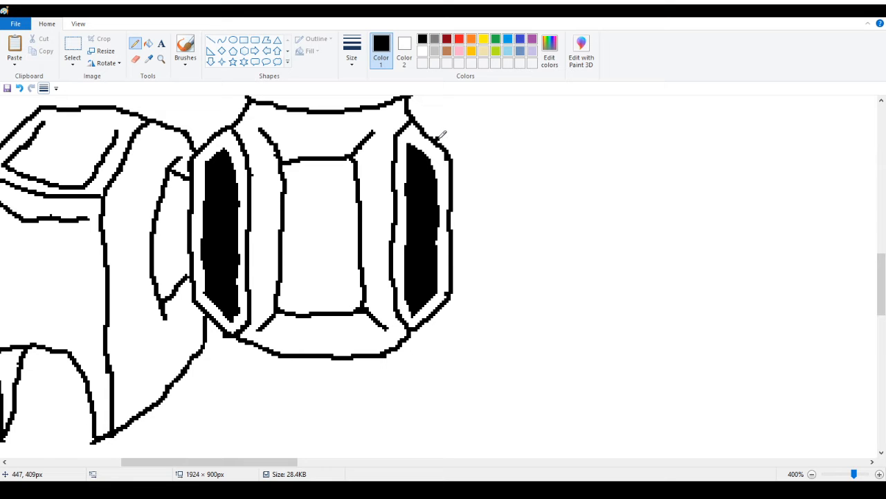
left_click_drag(439, 138, 479, 109)
scroll(437, 205, "up", 2)
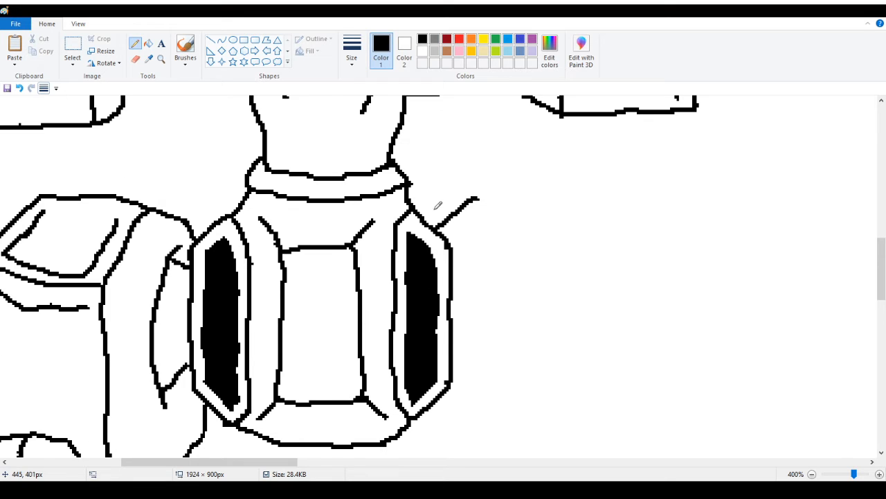
left_click_drag(477, 198, 602, 200)
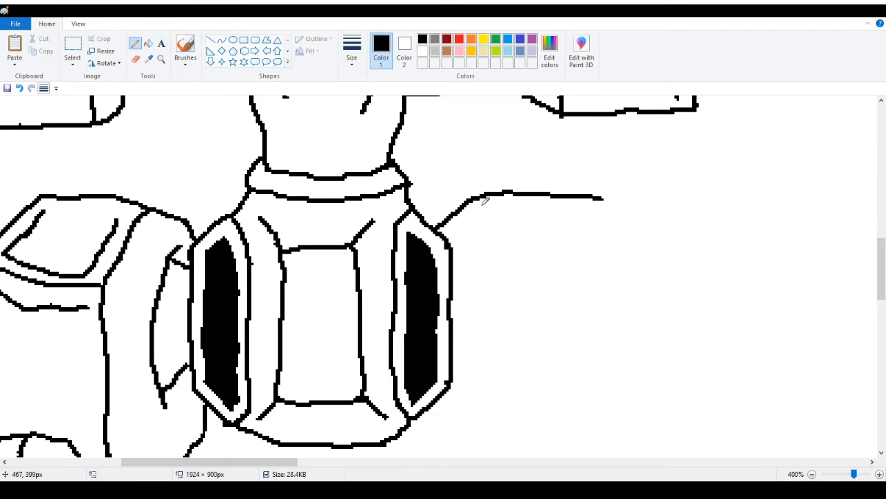
left_click_drag(482, 196, 526, 255)
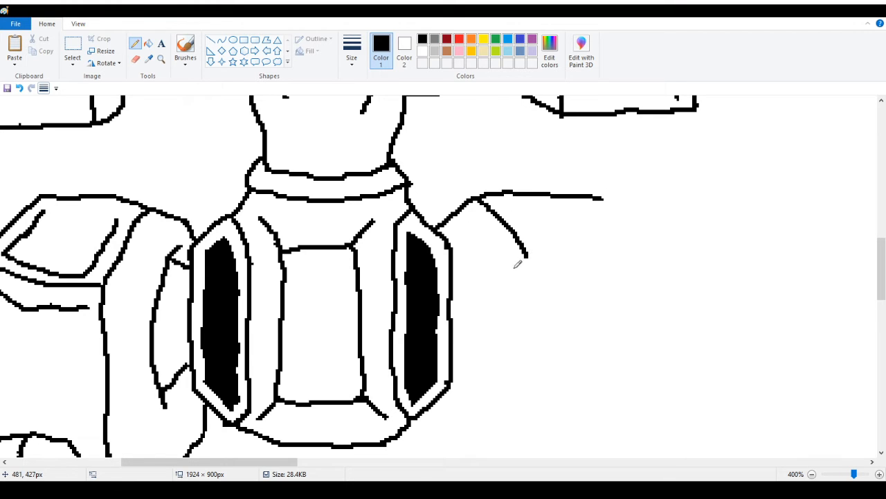
Draw the right thigh's front-face inner edge down from the curved top line, erasing and reshaping it into a straighter line
scroll(526, 274, "down", 2)
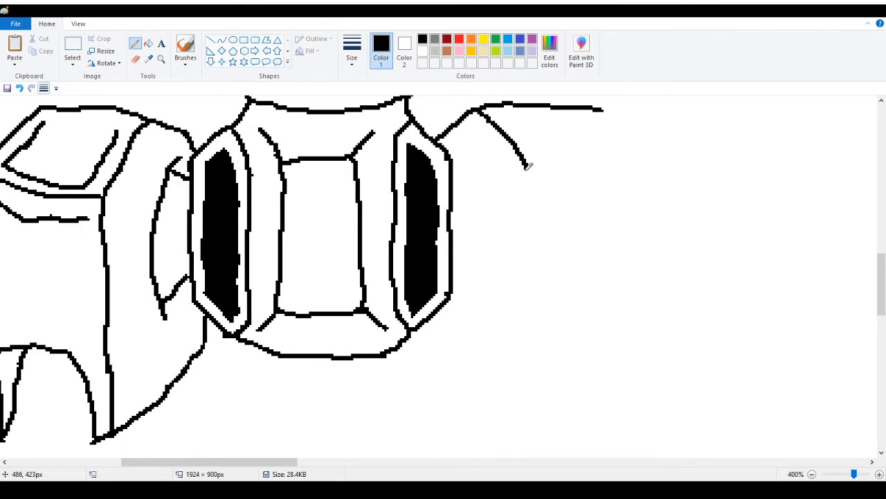
mouse_move(526, 166)
left_mouse_down()
mouse_move(536, 225)
mouse_move(516, 435)
left_mouse_up()
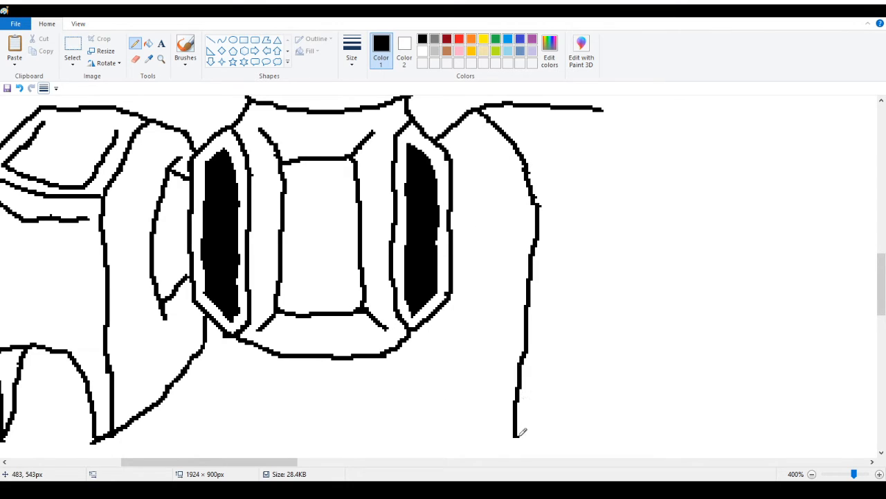
mouse_move(519, 364)
left_mouse_down()
mouse_move(513, 447)
mouse_move(524, 439)
mouse_move(518, 396)
mouse_move(512, 409)
mouse_move(522, 358)
left_mouse_up()
left_click_drag(530, 300, 530, 317)
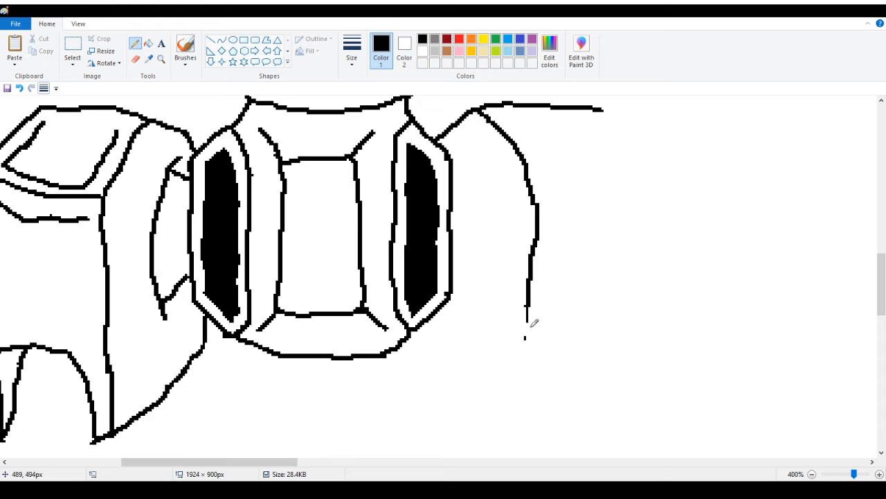
left_click_drag(527, 269, 526, 293)
mouse_move(545, 212)
left_mouse_down()
mouse_move(534, 198)
mouse_move(538, 233)
mouse_move(537, 195)
mouse_move(530, 294)
left_mouse_up()
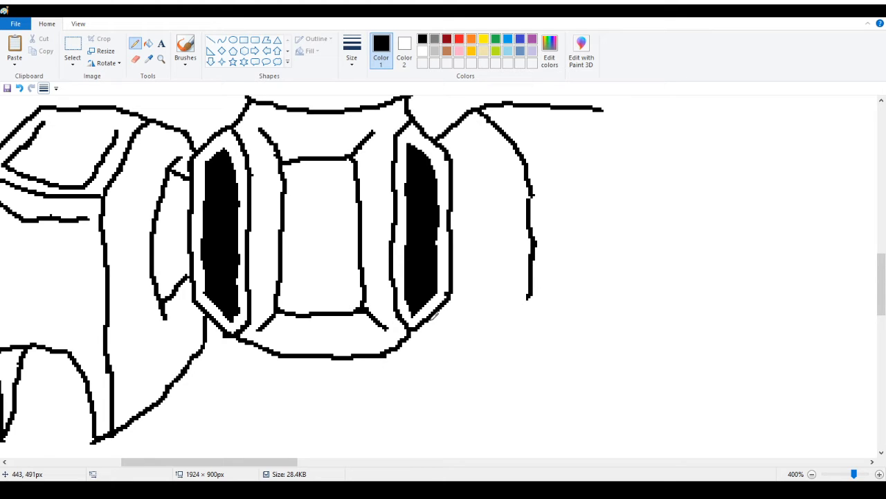
Outline the bottom of the right thigh's inner side with a short vertical line and a slanted edge, extending the front-face edge to meet it
left_click_drag(430, 318, 437, 357)
key("ctrl+z")
left_click_drag(430, 320, 428, 340)
left_click_drag(429, 338, 429, 356)
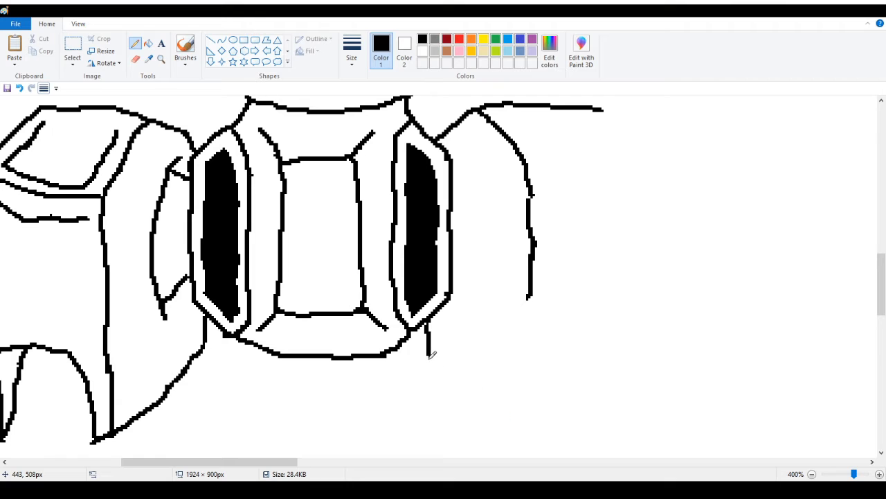
left_click_drag(428, 356, 508, 406)
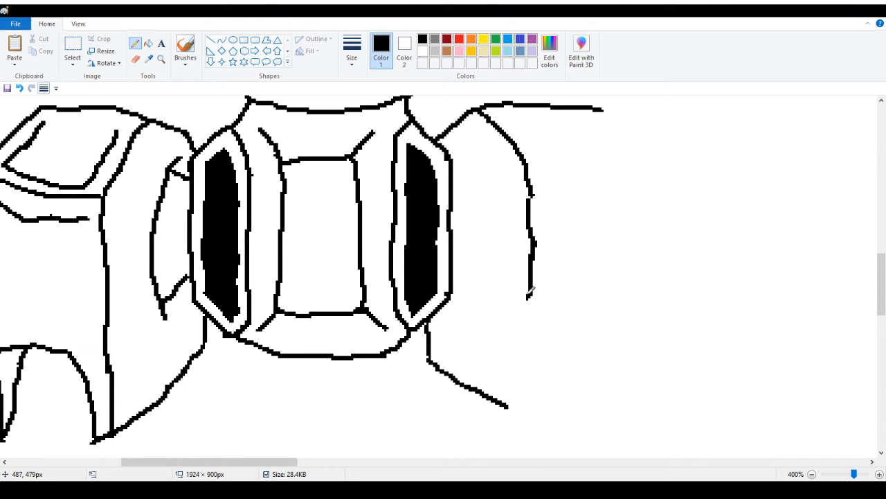
left_click_drag(529, 296, 536, 419)
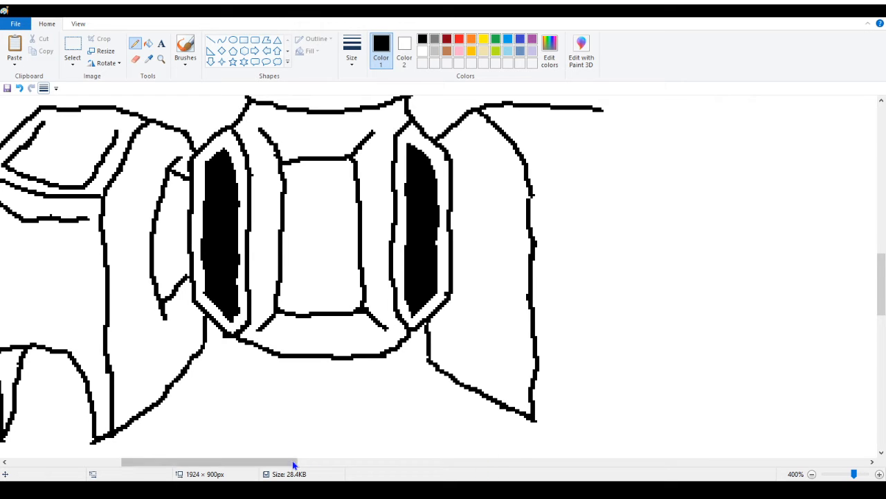
Add a short bottom edge to the right thigh's front face and a short upright line at its outer end
left_click_drag(294, 465, 335, 466)
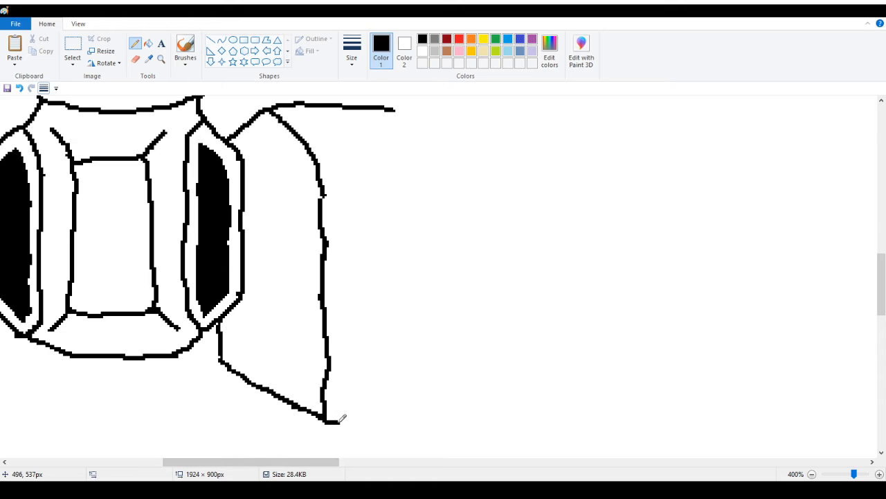
left_click_drag(341, 418, 343, 375)
left_click_drag(353, 419, 354, 378)
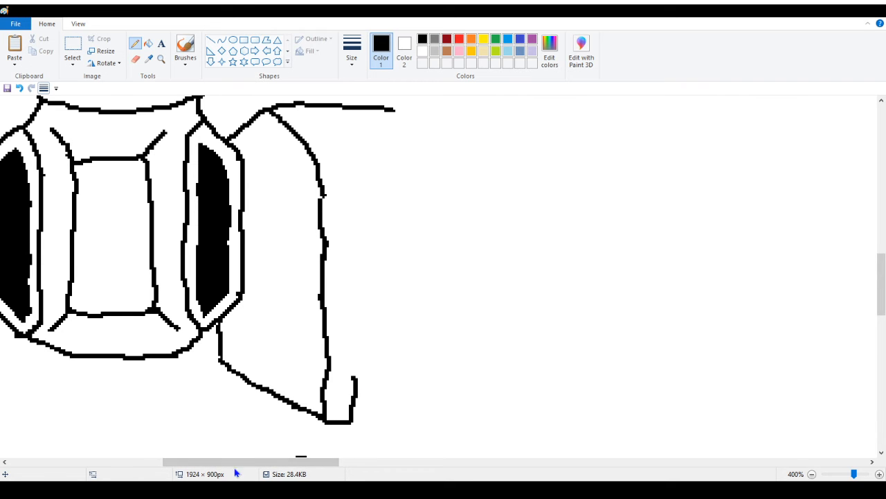
mouse_move(266, 461)
left_mouse_down()
mouse_move(169, 475)
mouse_move(220, 471)
left_mouse_up()
scroll(297, 429, "down", 3)
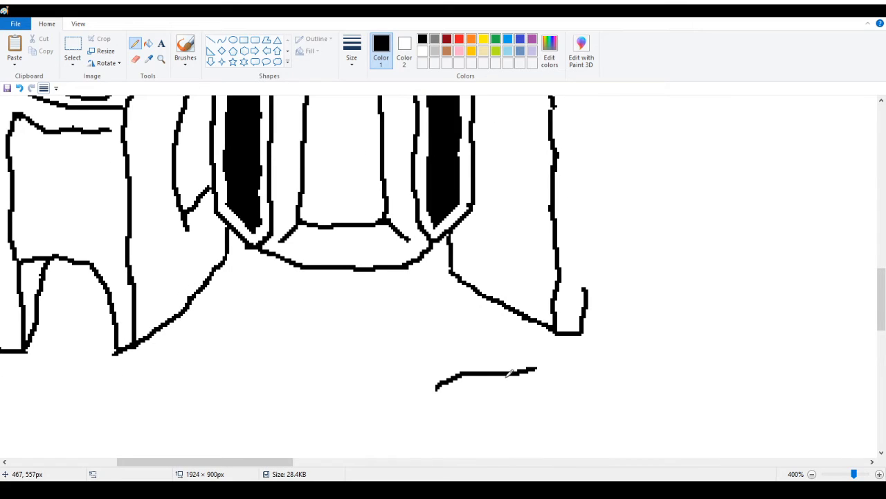
left_click(148, 43)
right_click(485, 371)
scroll(467, 357, "up", 3)
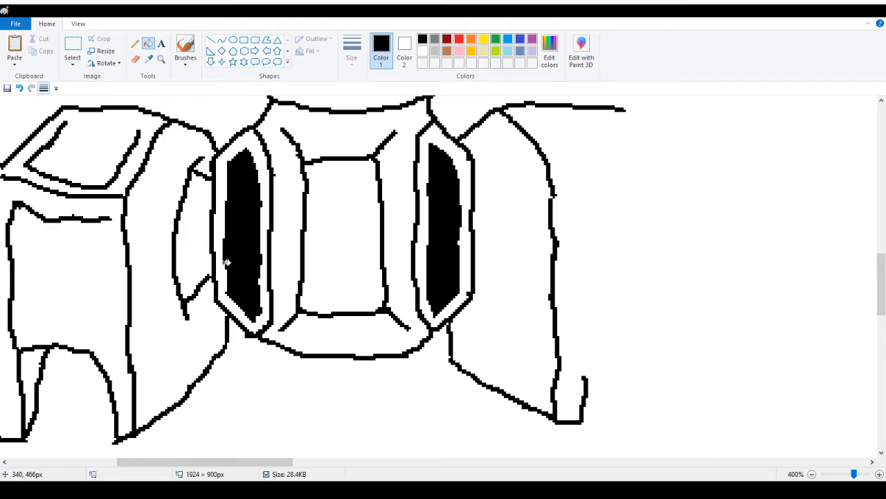
left_click(135, 43)
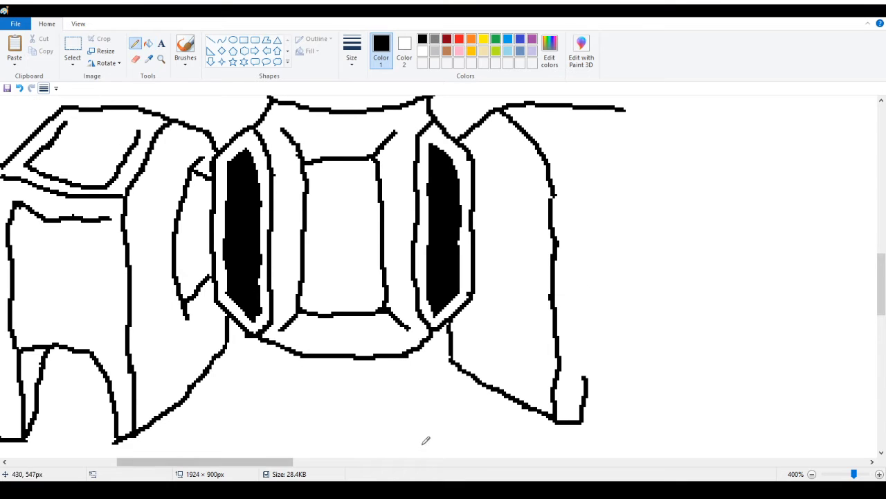
mouse_move(421, 441)
left_mouse_down()
mouse_move(439, 472)
mouse_move(448, 464)
mouse_move(476, 479)
mouse_move(502, 461)
mouse_move(538, 461)
left_mouse_up()
scroll(462, 419, "down", 3)
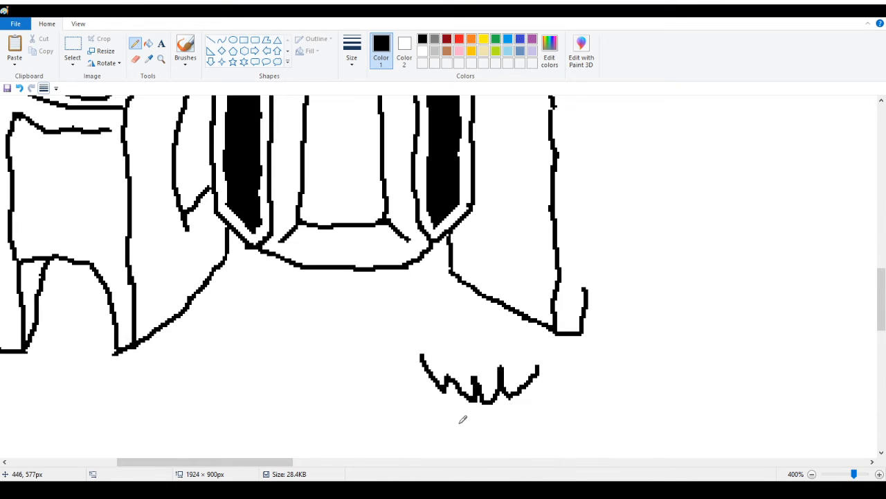
left_click(148, 44)
key("ctrl+z")
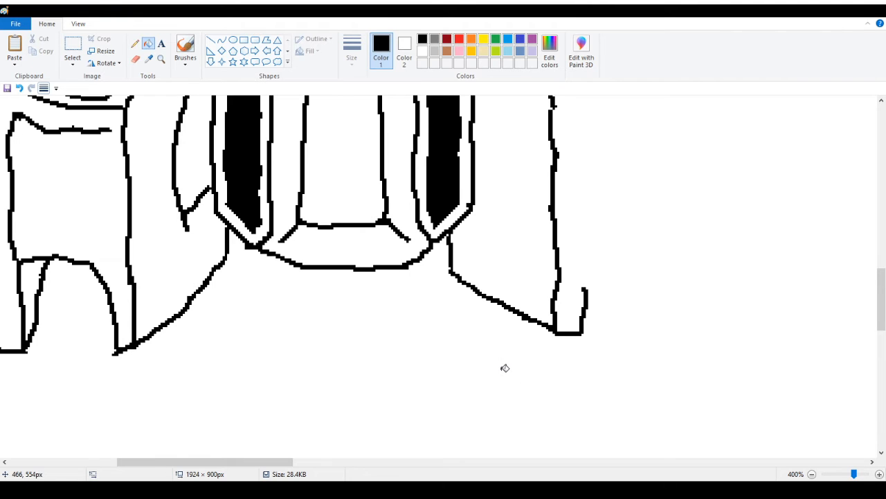
scroll(505, 368, "up", 3)
left_click(135, 43)
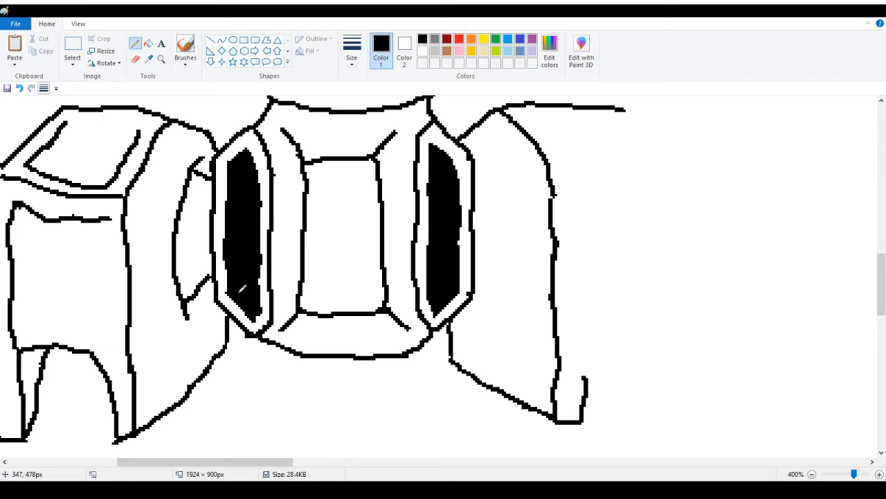
Redraw the lower end of the right thigh's inner leg slightly lower and trim the stray tip at the left thigh's bottom corner
scroll(242, 288, "up", 5)
scroll(244, 286, "down", 5)
mouse_move(247, 464)
left_mouse_down()
mouse_move(237, 471)
mouse_move(256, 464)
mouse_move(183, 465)
mouse_move(243, 463)
left_mouse_up()
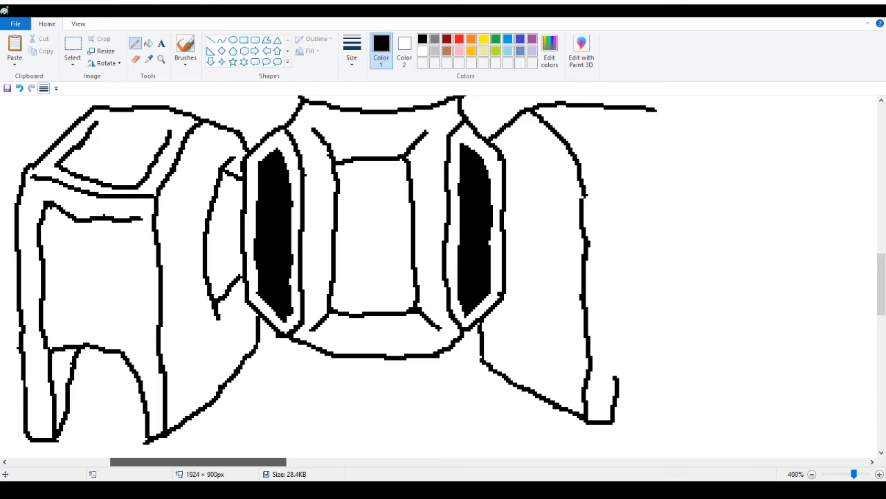
left_click_drag(198, 462, 198, 462)
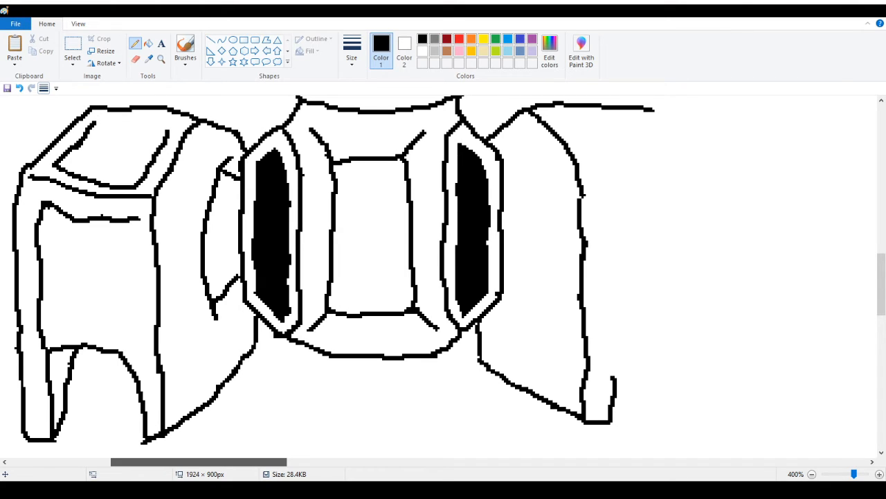
left_click_drag(199, 462, 200, 462)
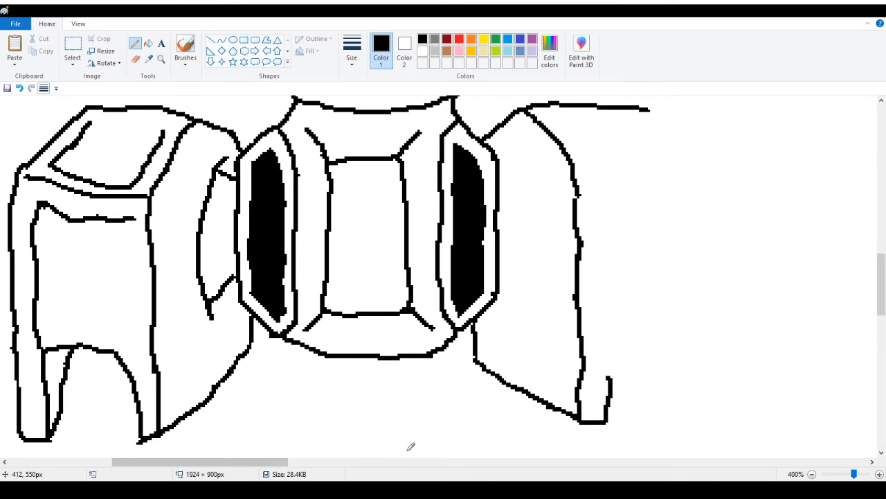
mouse_move(593, 413)
left_mouse_down()
mouse_move(548, 405)
mouse_move(579, 427)
mouse_move(584, 415)
mouse_move(601, 426)
left_mouse_up()
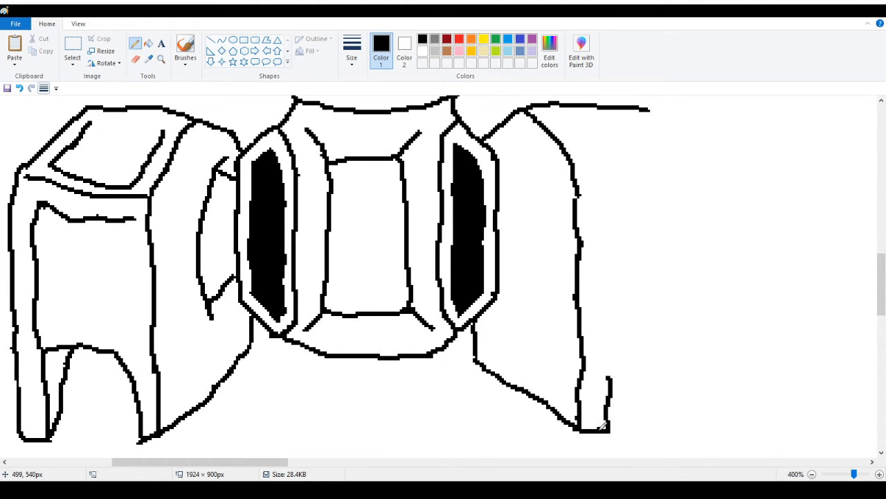
scroll(95, 410, "down", 2)
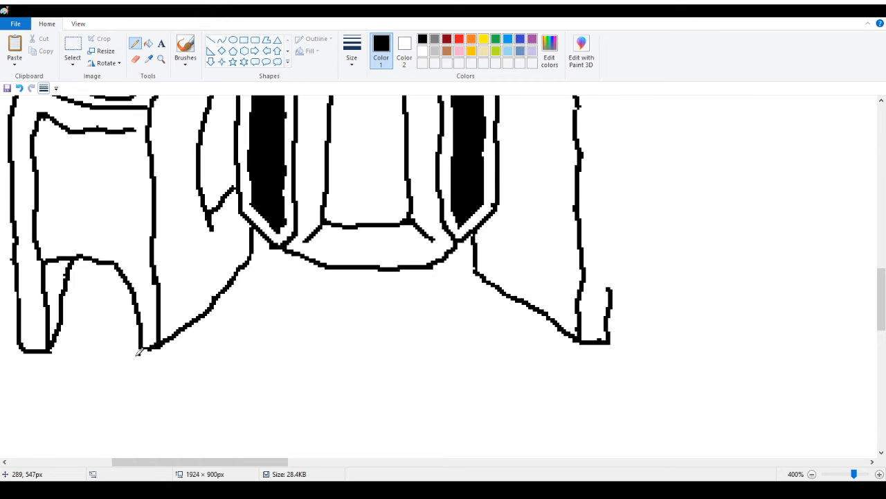
scroll(498, 374, "up", 3)
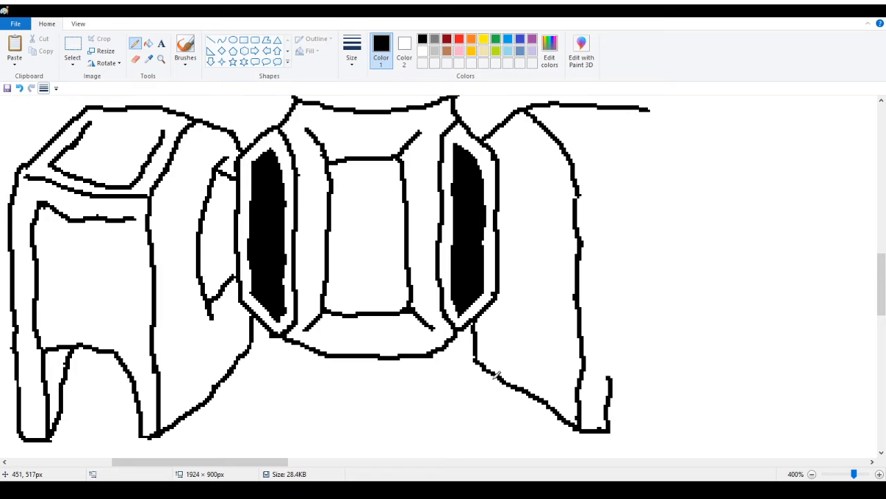
Smooth the right thigh's bottom outer corner and draw the first half of the arched opening above it
left_click_drag(608, 422, 597, 430)
right_click(609, 430)
mouse_move(615, 379)
left_mouse_down()
mouse_move(613, 356)
mouse_move(630, 332)
mouse_move(681, 313)
mouse_move(702, 318)
left_mouse_up()
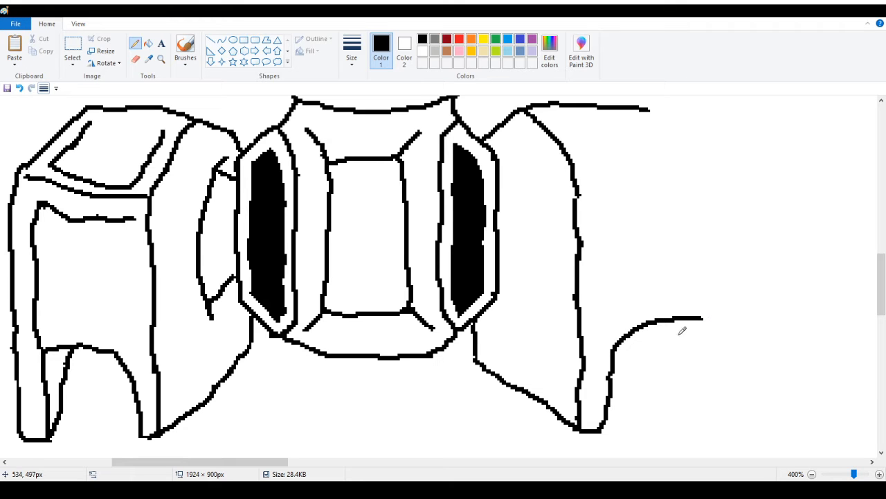
Draw the lower front edge of the right thigh's top face and its curved outer edge descending from the top line
scroll(704, 216, "up", 2)
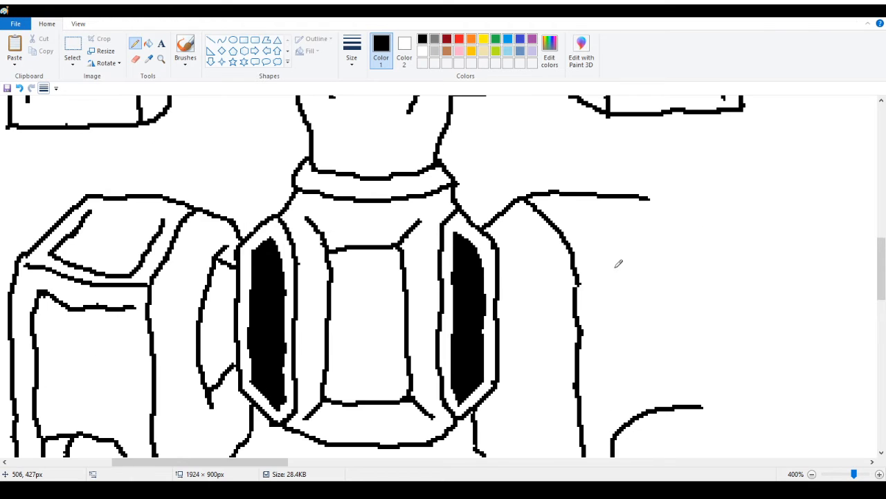
mouse_move(575, 277)
left_mouse_down()
mouse_move(695, 258)
mouse_move(675, 252)
mouse_move(630, 266)
mouse_move(696, 257)
left_mouse_up()
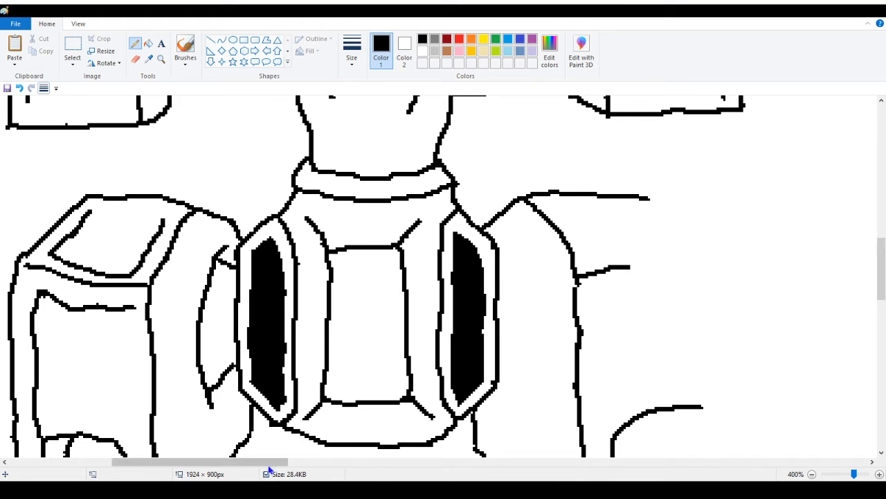
left_click_drag(266, 469, 289, 471)
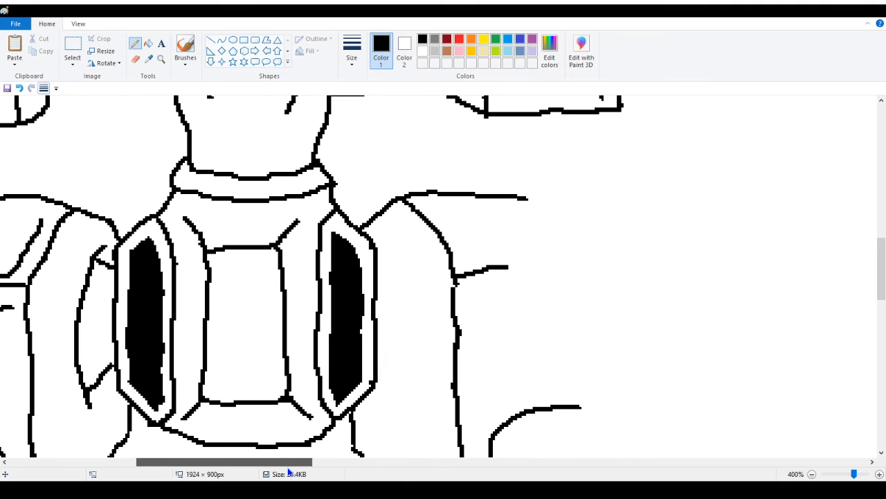
left_click_drag(483, 271, 555, 254)
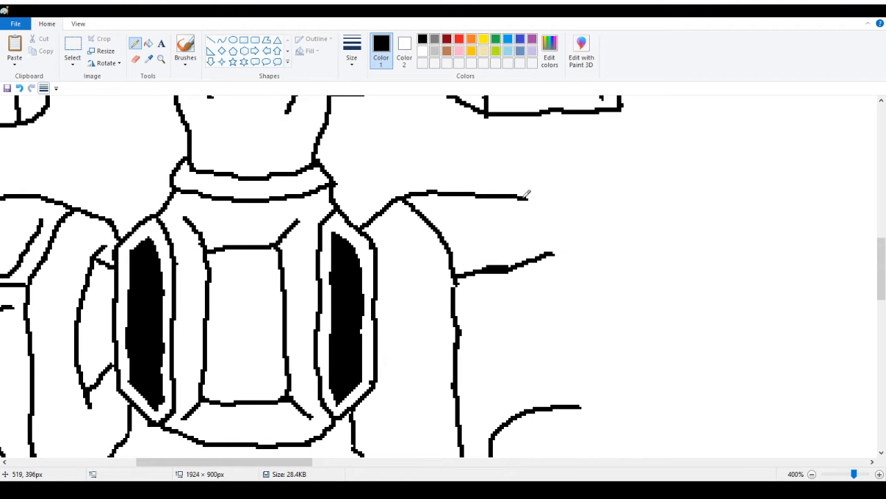
mouse_move(531, 201)
left_mouse_down()
mouse_move(557, 226)
mouse_move(567, 260)
left_mouse_up()
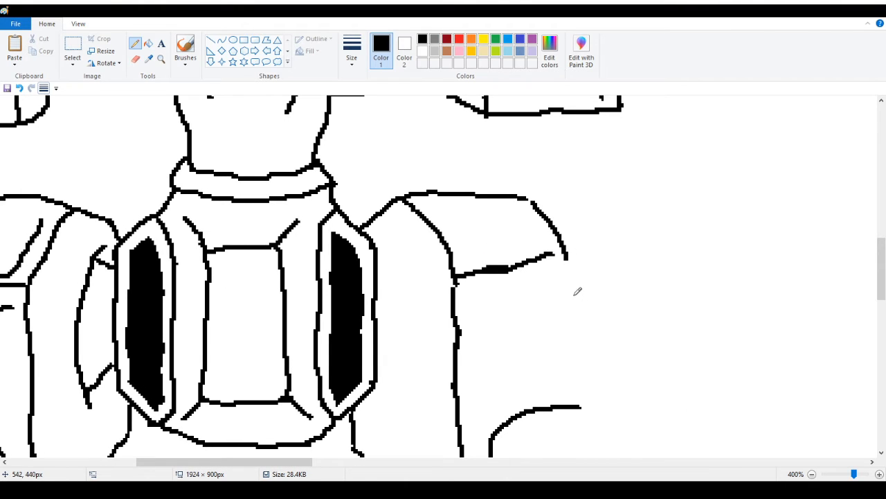
scroll(578, 291, "down", 2)
mouse_move(298, 463)
left_mouse_down()
mouse_move(237, 478)
mouse_move(443, 444)
mouse_move(328, 467)
mouse_move(336, 465)
left_mouse_up()
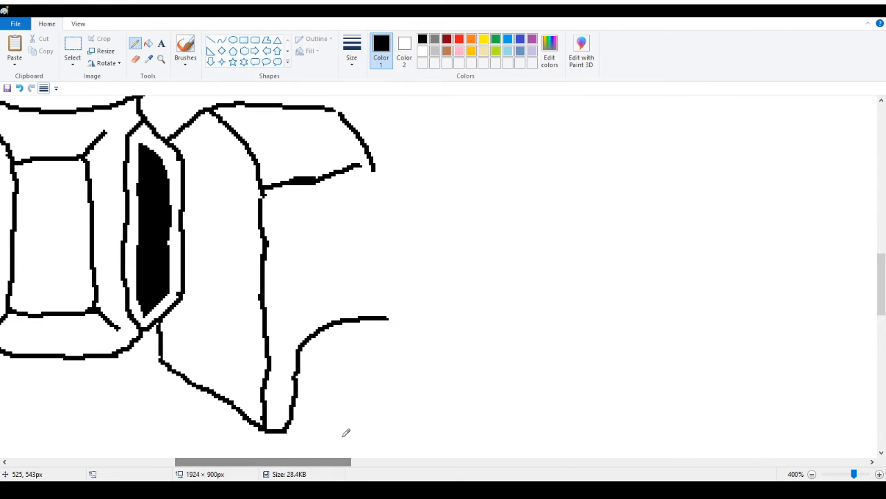
Try to extend the right thigh's curved outer edge down past the arched opening
scroll(445, 235, "up", 2)
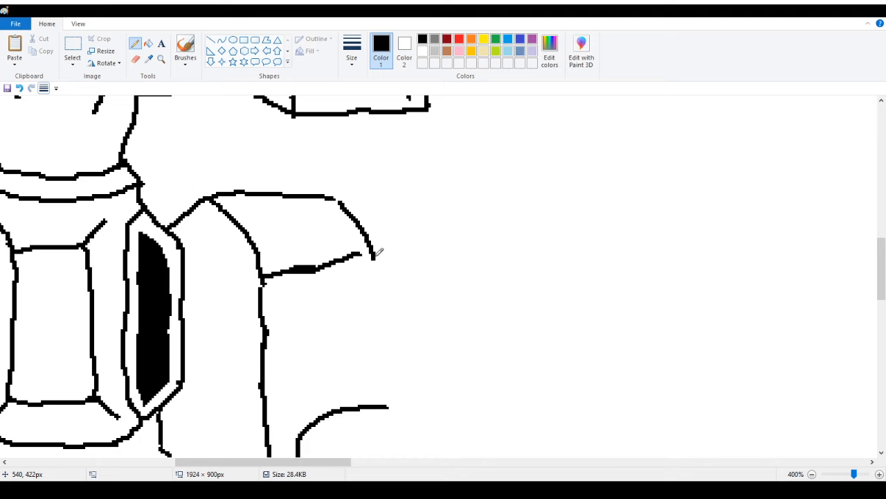
left_click_drag(380, 258, 382, 315)
scroll(385, 311, "down", 2)
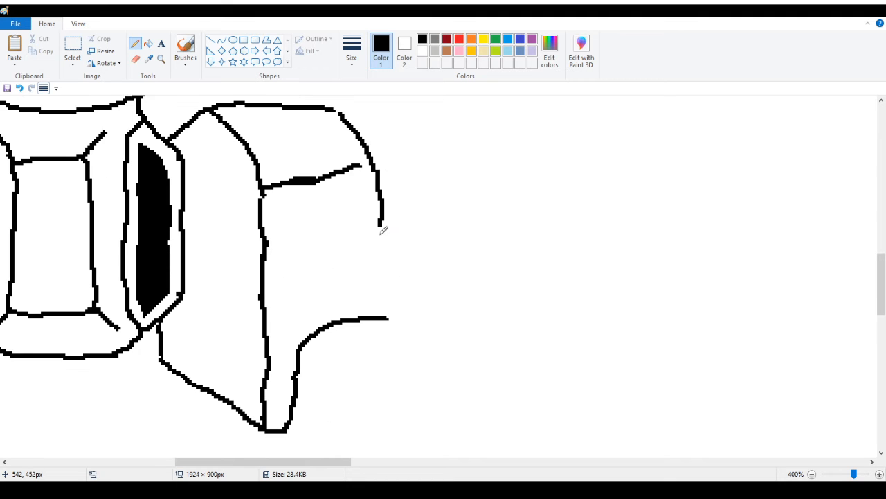
mouse_move(381, 228)
left_mouse_down()
mouse_move(393, 295)
mouse_move(389, 419)
left_mouse_up()
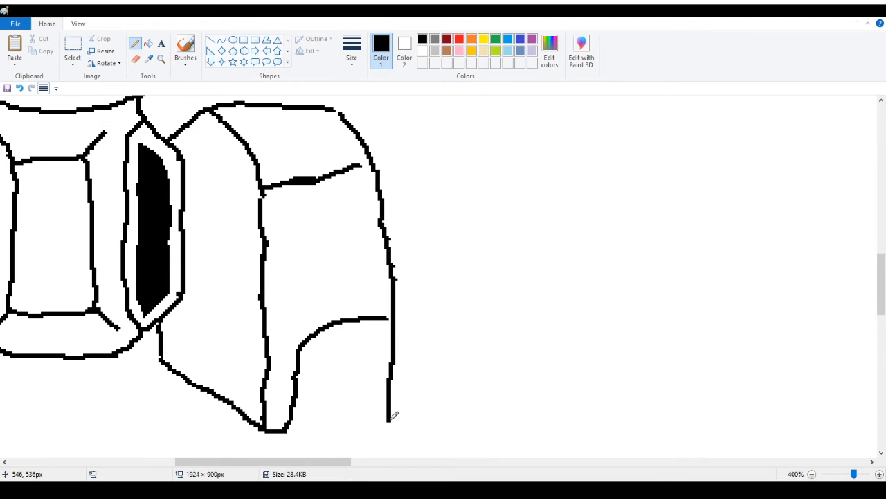
left_click_drag(342, 461, 330, 477)
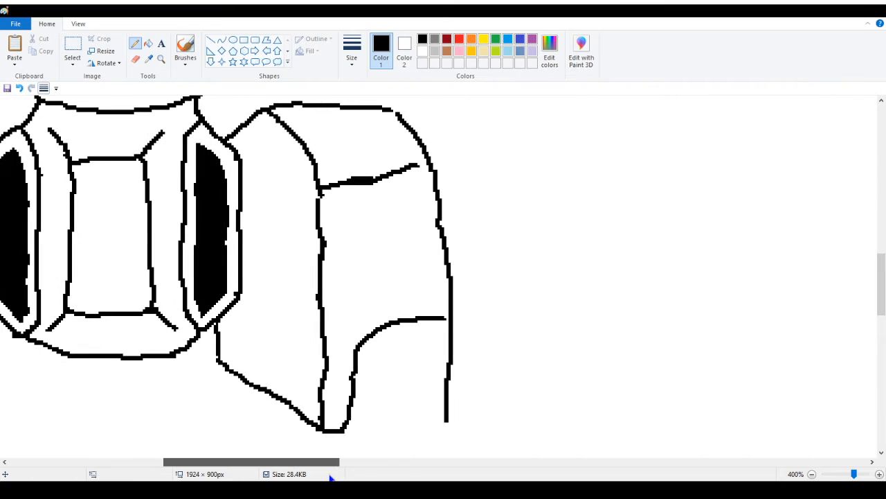
Undo the right thigh's outer edge strokes, including the curved part descending from the top line
left_click(19, 88)
scroll(363, 230, "up", 2)
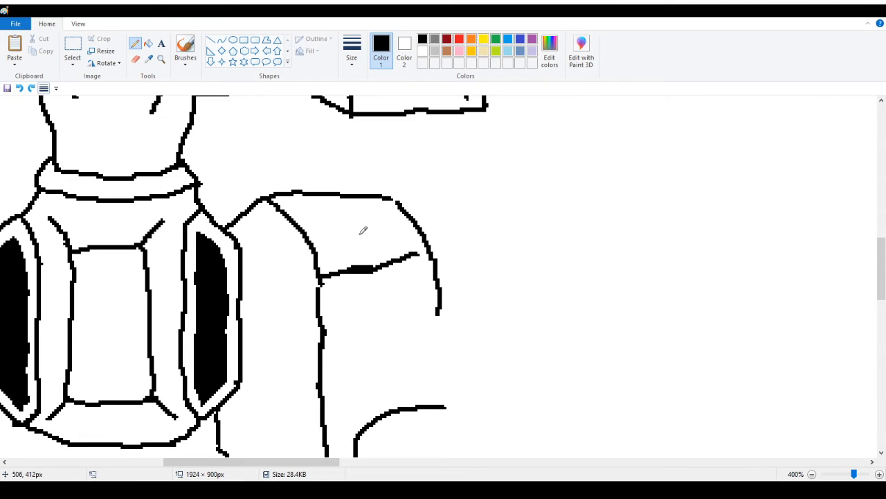
left_click(20, 88)
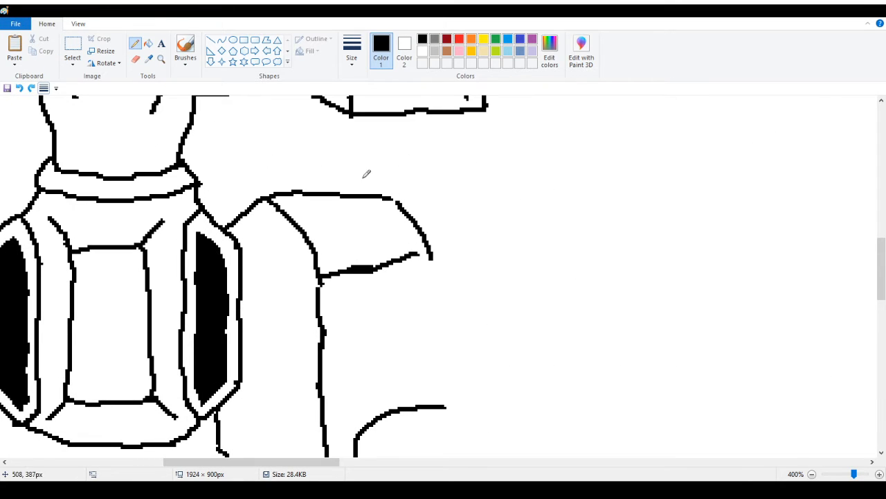
left_click(20, 88)
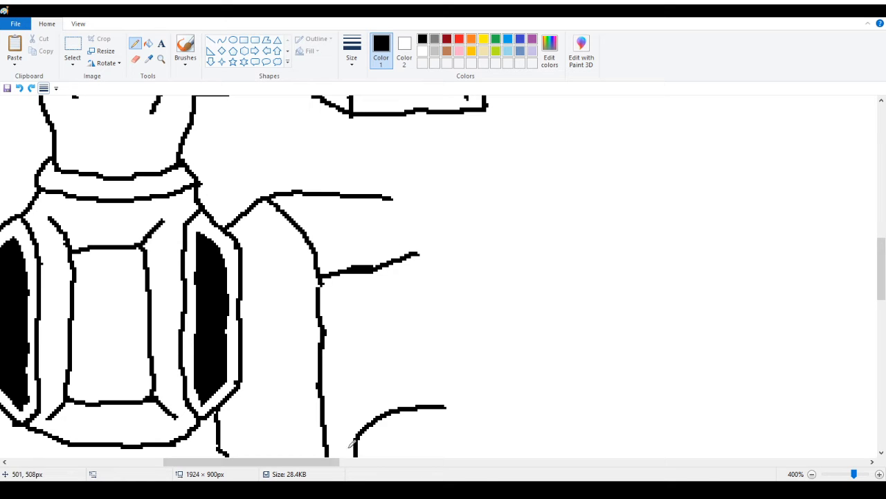
Shift the lower front edge of the right thigh's top face outward and bridge the gap to the inner vertical edge
mouse_move(329, 461)
left_mouse_down()
mouse_move(285, 462)
mouse_move(318, 465)
left_mouse_up()
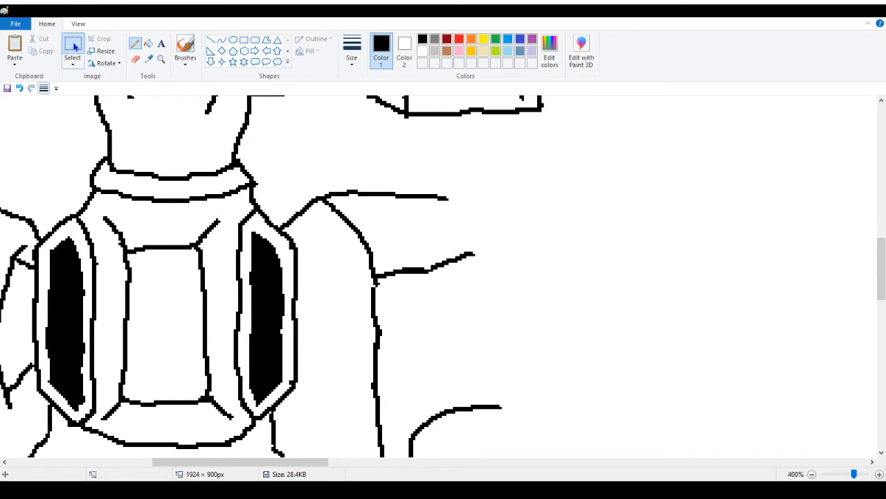
left_click(74, 46)
left_click_drag(384, 250, 499, 289)
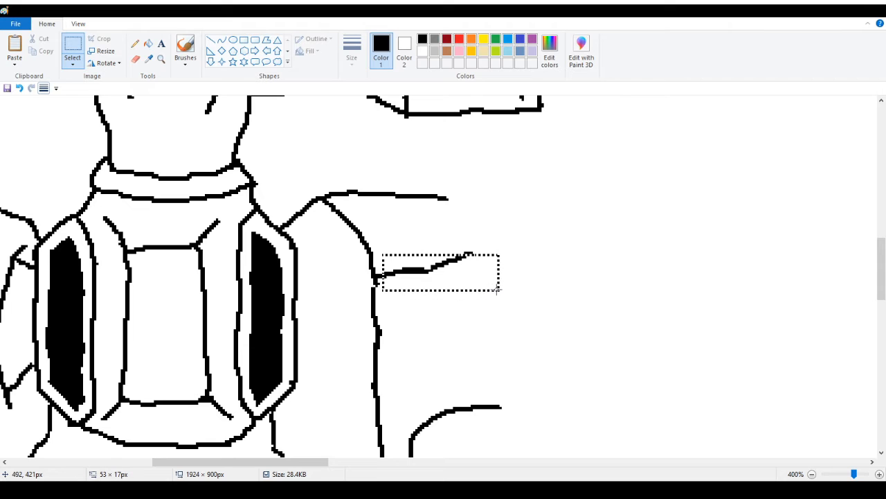
left_click(549, 234)
mouse_move(386, 238)
left_mouse_down()
mouse_move(459, 297)
mouse_move(505, 302)
left_mouse_up()
left_click_drag(411, 266, 438, 264)
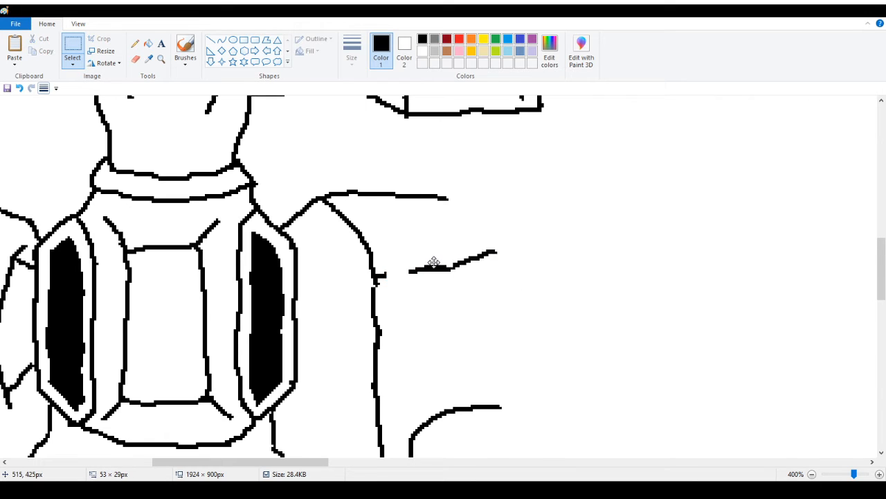
left_click(135, 43)
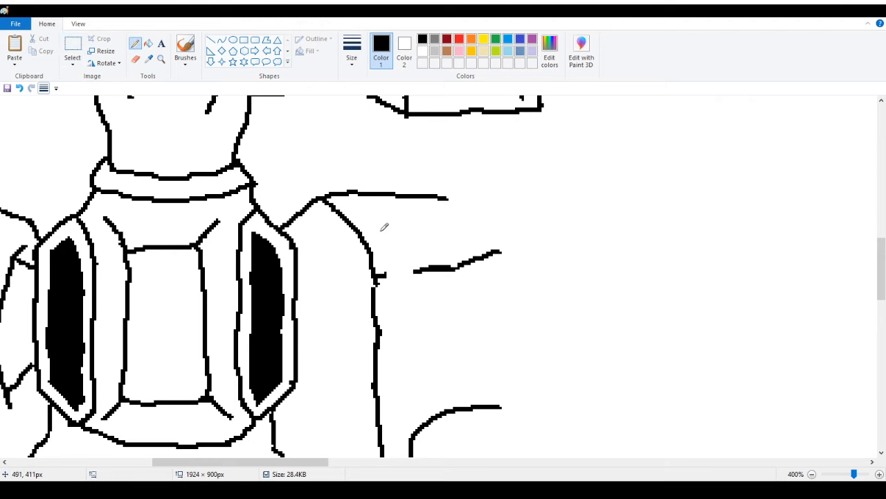
left_click_drag(388, 272, 415, 271)
Draw the slanted outer edge of the right thigh's top face and a long outer side line down to the bottom
mouse_move(449, 198)
left_mouse_down()
mouse_move(468, 205)
mouse_move(501, 250)
left_mouse_up()
scroll(508, 238, "down", 3)
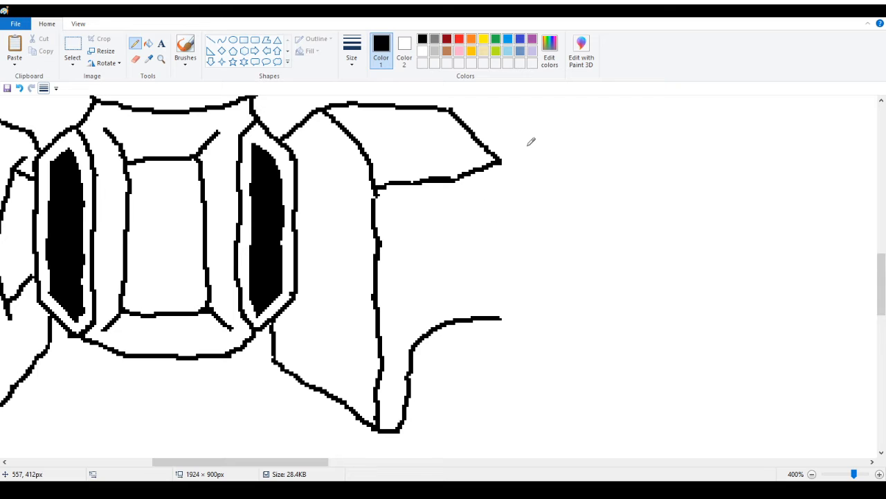
left_click_drag(502, 162, 521, 417)
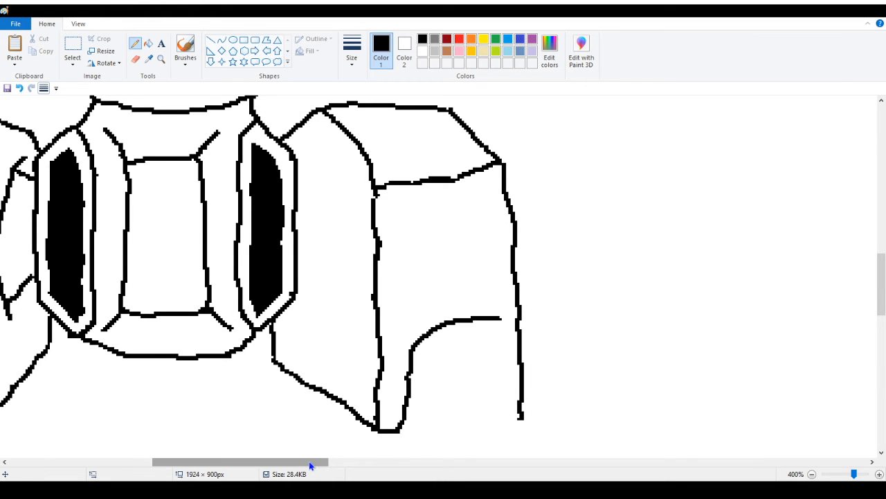
Draw the right thigh's front panel line with its outer leg's inner edge, and close that leg with a flat bottom
mouse_move(308, 463)
left_mouse_down()
mouse_move(249, 456)
mouse_move(270, 457)
left_mouse_up()
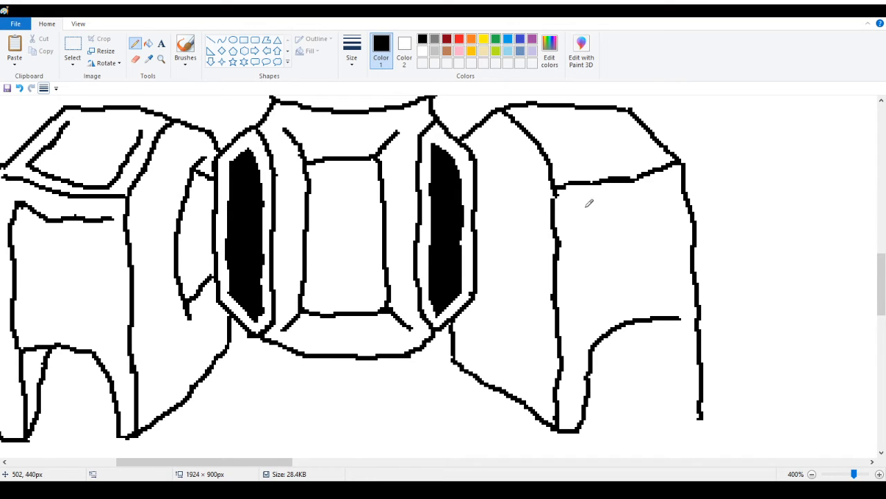
mouse_move(580, 211)
left_mouse_down()
mouse_move(667, 212)
mouse_move(675, 409)
mouse_move(688, 430)
mouse_move(698, 433)
mouse_move(707, 410)
left_mouse_up()
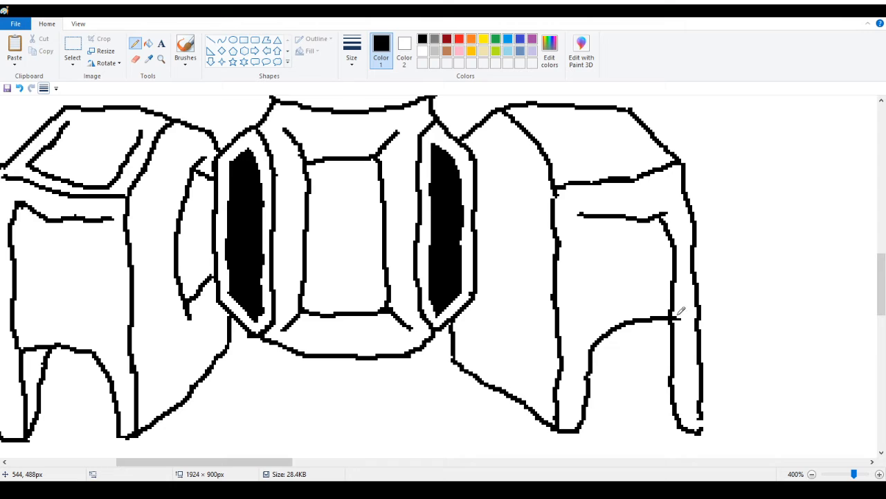
mouse_move(680, 417)
left_mouse_down()
mouse_move(678, 397)
mouse_move(671, 431)
mouse_move(707, 414)
mouse_move(702, 433)
mouse_move(692, 424)
mouse_move(681, 425)
mouse_move(697, 428)
mouse_move(681, 439)
mouse_move(675, 434)
mouse_move(700, 429)
left_mouse_up()
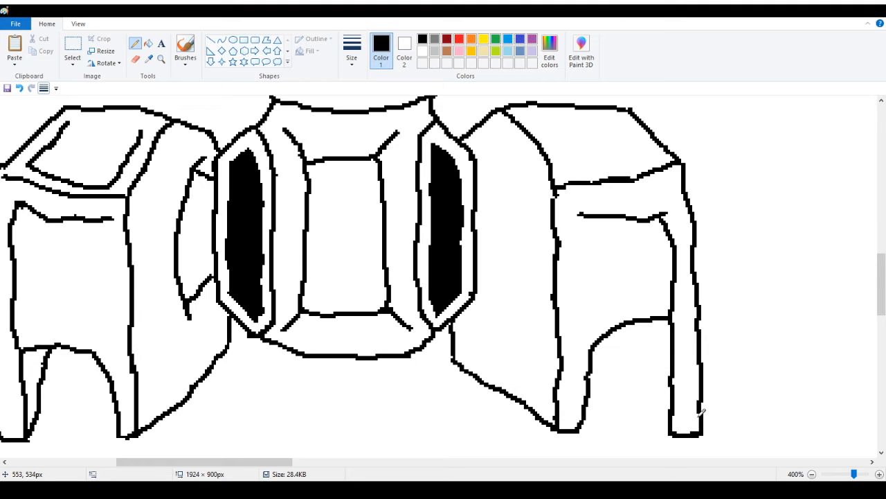
Lower the right thigh's arch top, add the rear leg edge inside the opening, and round the thigh's lower corner beside the pelvis
left_click_drag(266, 461, 259, 468)
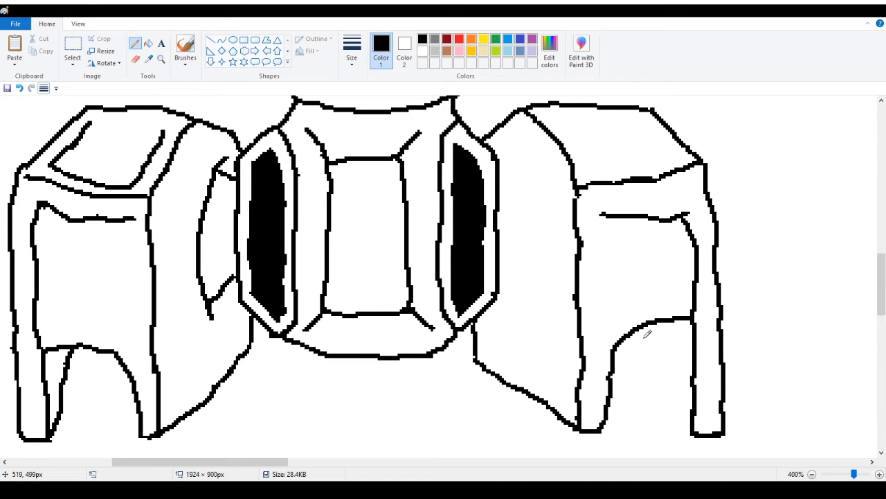
mouse_move(647, 334)
left_mouse_down()
mouse_move(686, 318)
mouse_move(666, 316)
mouse_move(646, 331)
mouse_move(696, 331)
mouse_move(658, 334)
mouse_move(684, 386)
mouse_move(695, 429)
left_mouse_up()
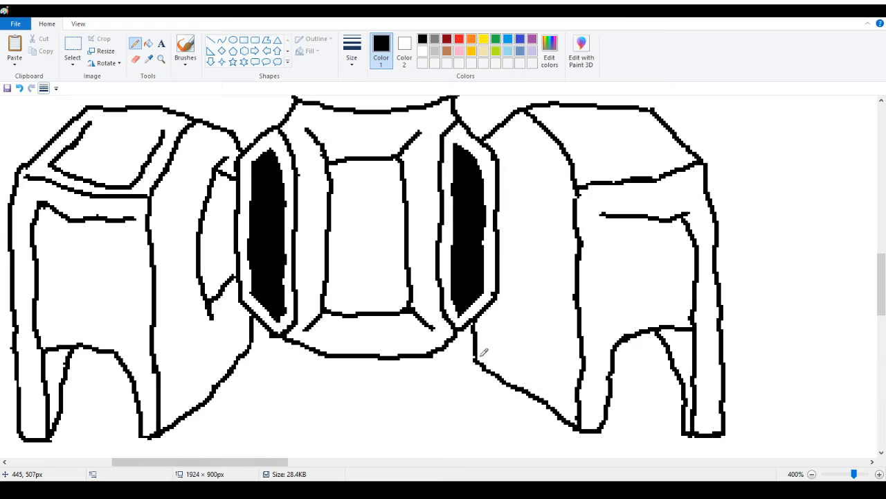
mouse_move(481, 364)
left_mouse_down()
mouse_move(475, 352)
mouse_move(476, 362)
mouse_move(484, 353)
mouse_move(496, 368)
left_mouse_up()
Draw a curved joint arc on the right thigh's inner side with a short upper connector to the pelvis
mouse_move(506, 136)
left_mouse_down()
mouse_move(548, 244)
mouse_move(532, 312)
mouse_move(549, 221)
mouse_move(553, 246)
mouse_move(531, 182)
left_mouse_up()
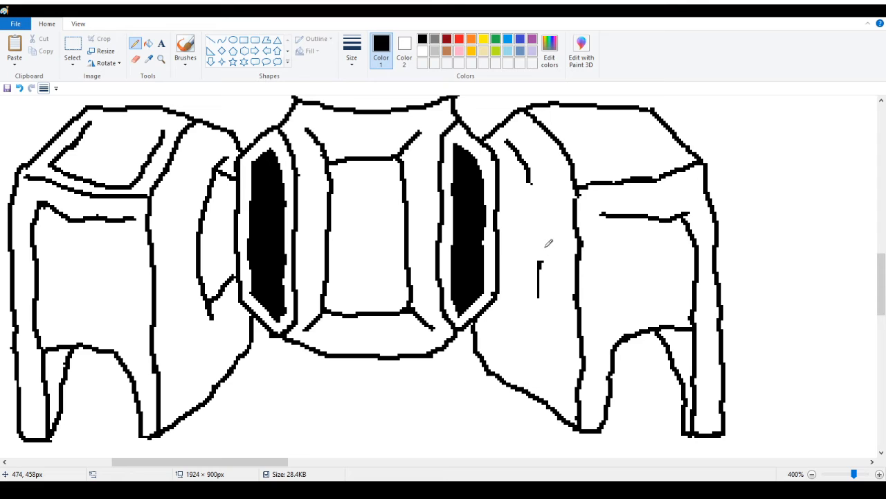
mouse_move(548, 243)
left_mouse_down()
mouse_move(545, 288)
mouse_move(542, 259)
mouse_move(543, 297)
left_mouse_up()
mouse_move(530, 180)
left_mouse_down()
mouse_move(530, 251)
mouse_move(508, 309)
left_mouse_up()
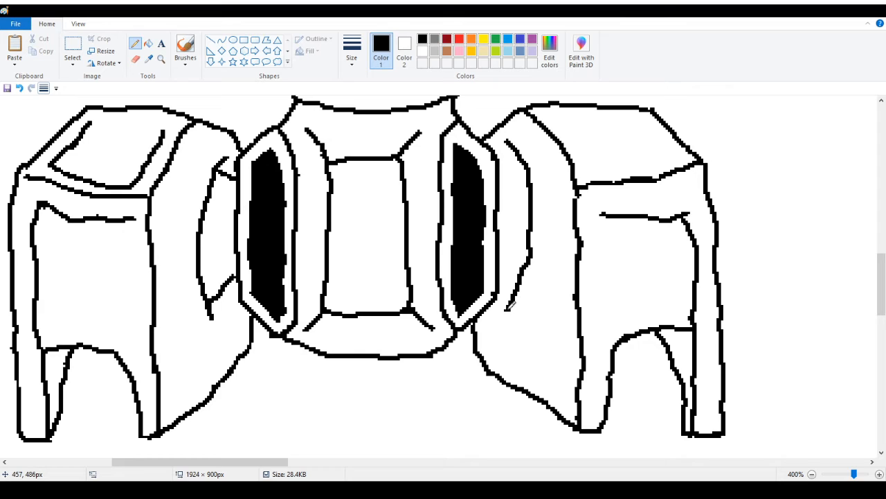
left_click_drag(501, 167, 518, 159)
Erase the lower part of the right joint arc, redraw it bulging further outward, and add its lower connector
left_click(135, 59)
mouse_move(528, 245)
left_mouse_down()
mouse_move(528, 235)
mouse_move(511, 307)
mouse_move(519, 293)
left_mouse_up()
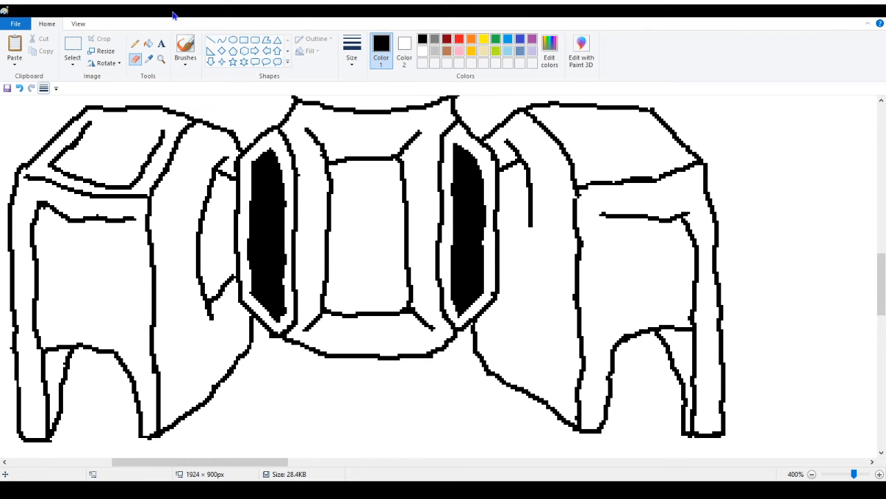
left_click(135, 42)
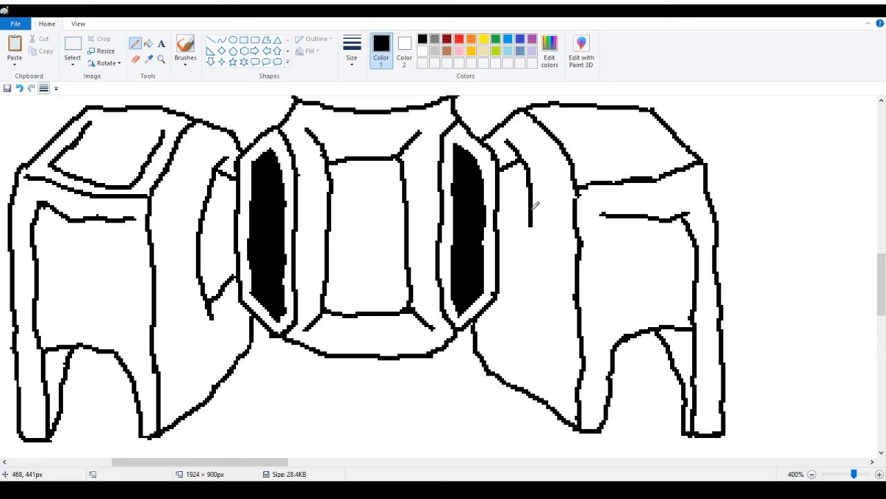
mouse_move(531, 229)
left_mouse_down()
mouse_move(533, 208)
mouse_move(539, 230)
mouse_move(527, 284)
mouse_move(507, 313)
left_mouse_up()
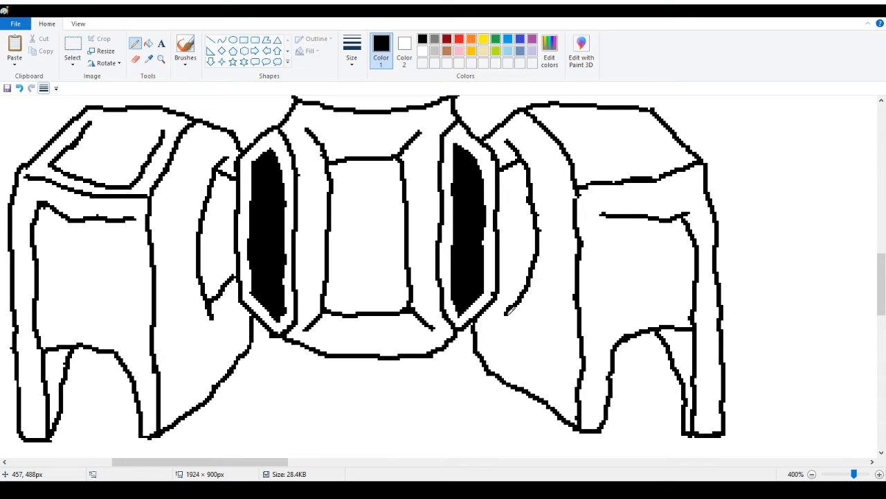
left_click_drag(503, 270, 530, 286)
Examine the right thigh against the whole robot and return to a close view of the pelvis
left_click(161, 58)
right_click(111, 152)
right_click(110, 153)
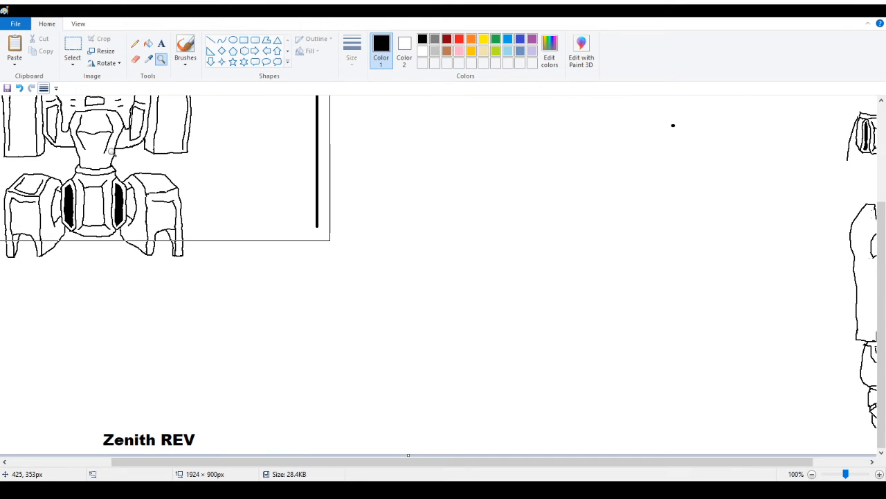
right_click(92, 185)
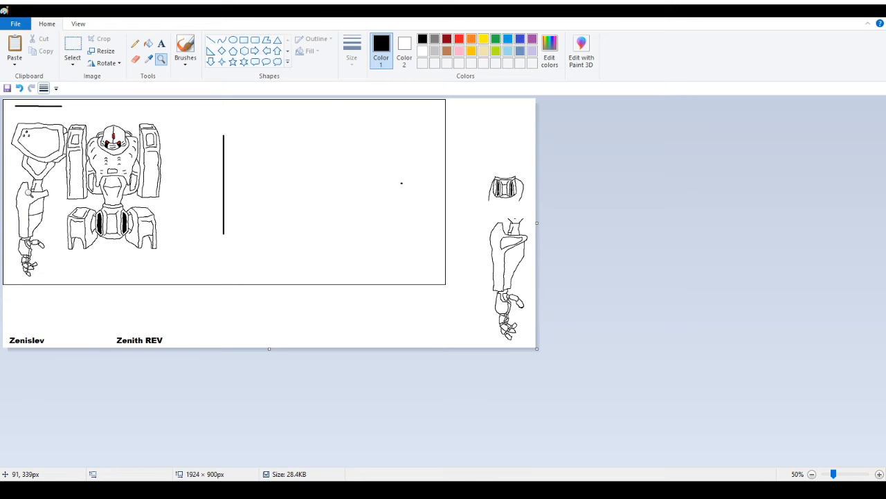
left_click(34, 232)
left_click(428, 259)
left_click(427, 258)
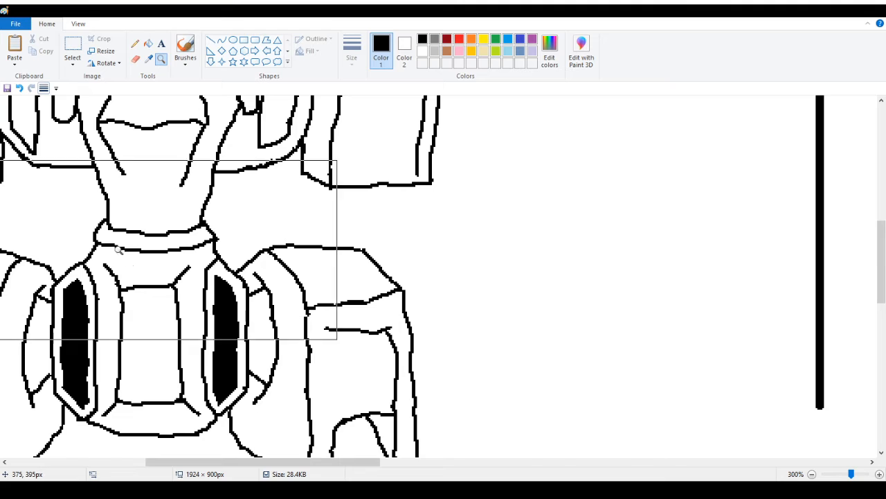
left_click(119, 250)
Draw an inset panel on the right thigh's top face with two slanted sides and a lower edge, open at the top
left_click(135, 43)
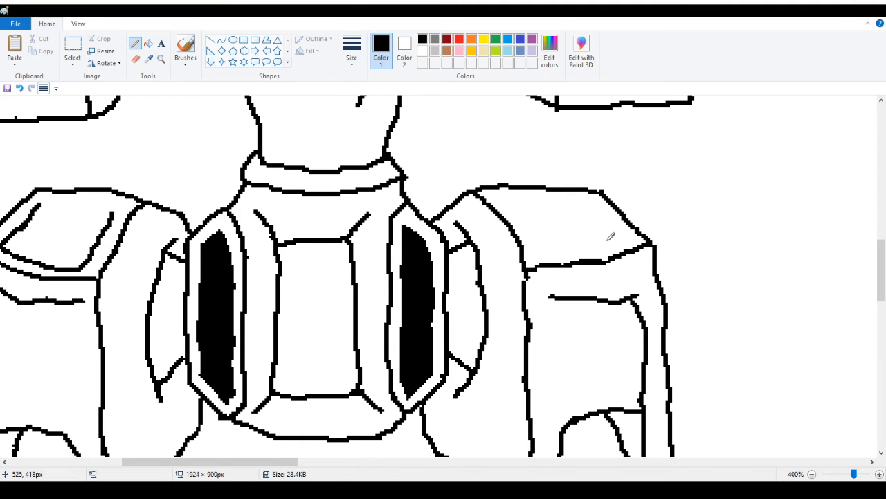
left_click_drag(208, 461, 244, 462)
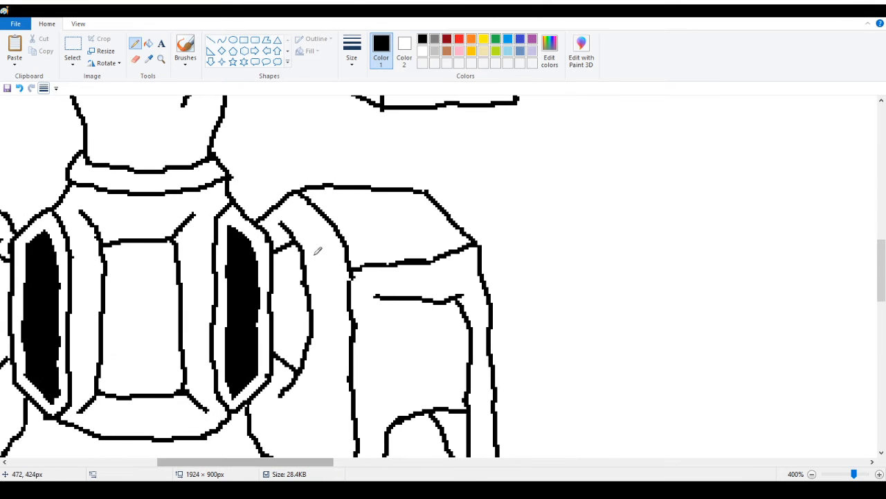
mouse_move(331, 200)
left_mouse_down()
mouse_move(370, 249)
mouse_move(437, 248)
left_mouse_up()
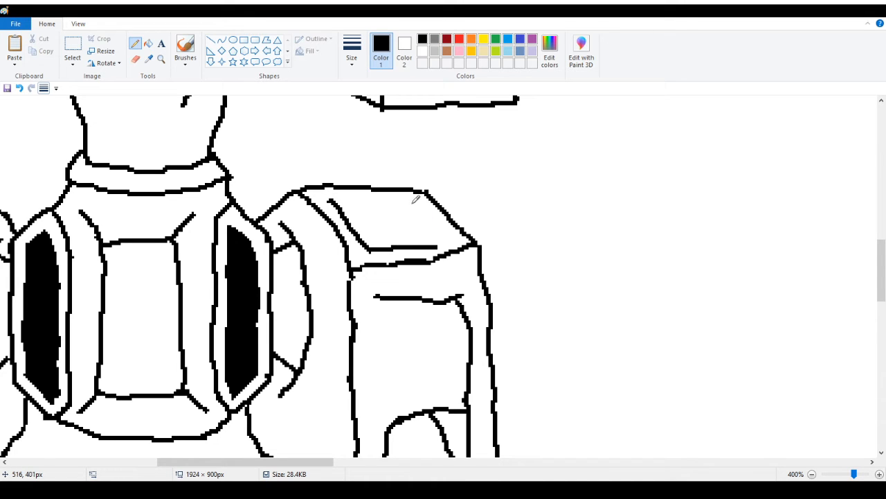
mouse_move(413, 201)
left_mouse_down()
mouse_move(445, 234)
mouse_move(440, 245)
left_mouse_up()
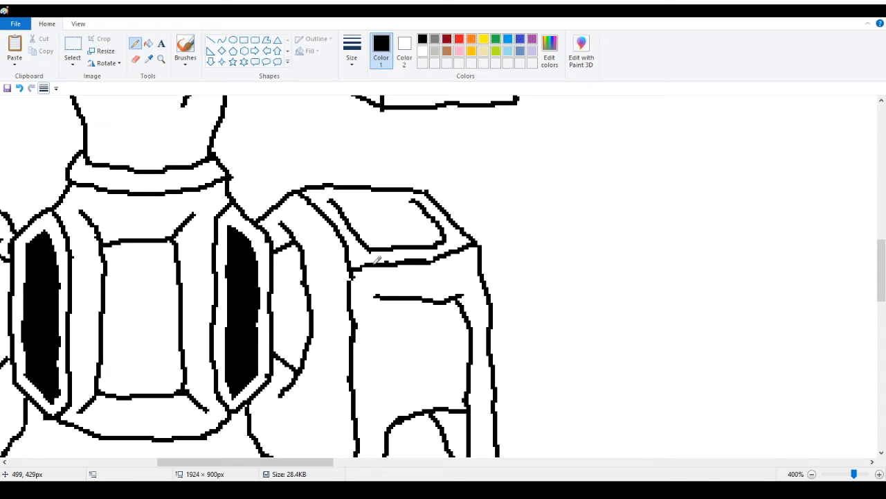
Inspect both finished thighs up close and check their symmetry and proportions within the full figure
mouse_move(277, 461)
left_mouse_down()
mouse_move(211, 469)
mouse_move(253, 470)
left_mouse_up()
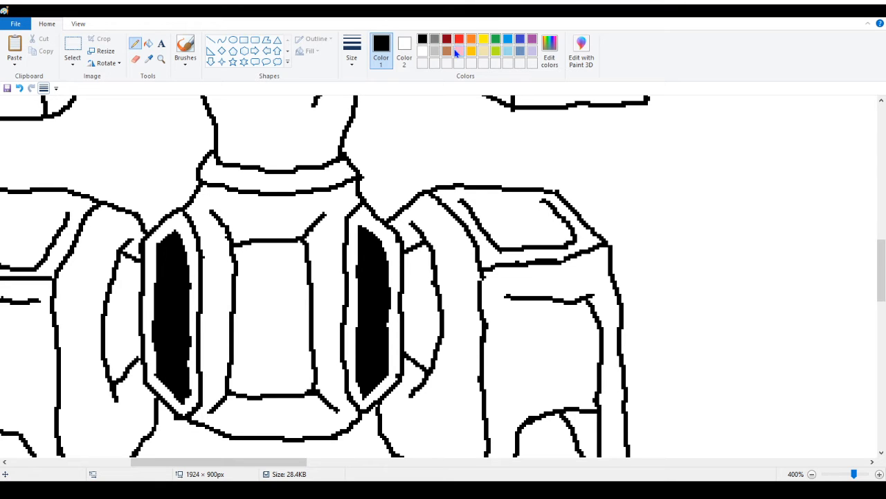
scroll(455, 53, "down", 1)
scroll(358, 138, "down", 7)
scroll(358, 139, "up", 4)
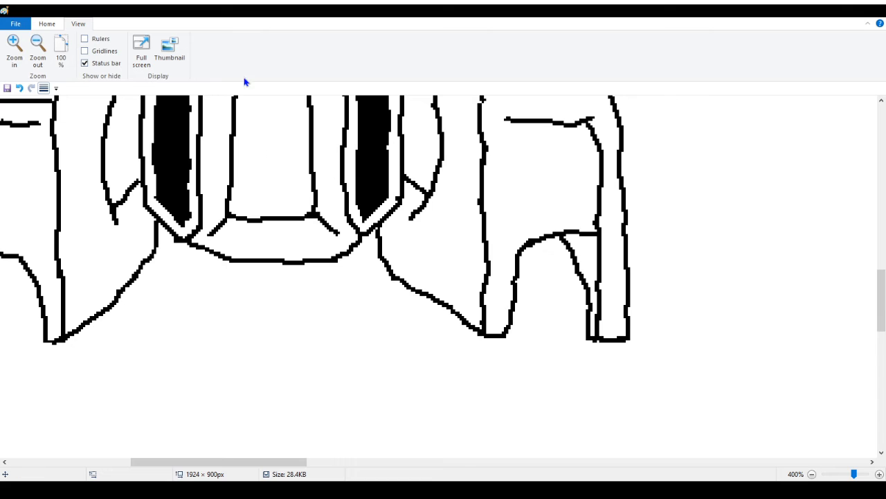
scroll(218, 60, "up", 1)
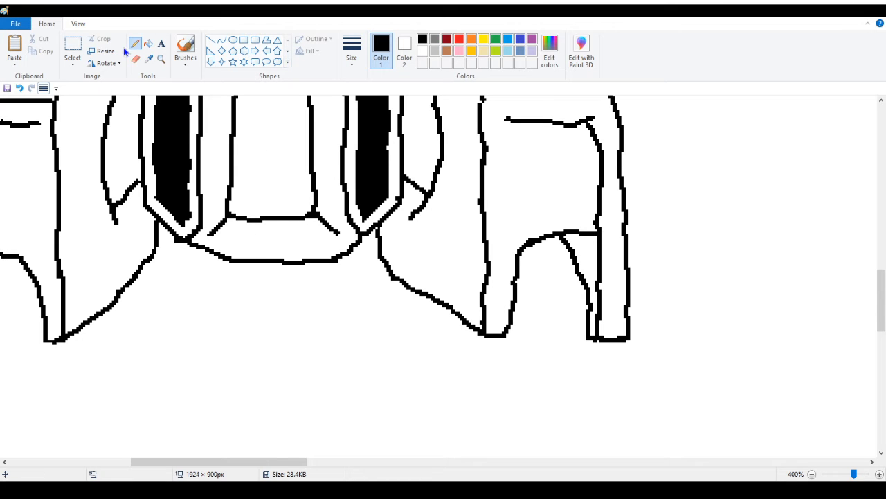
left_click(162, 59)
right_click(98, 118)
right_click(98, 117)
right_click(97, 117)
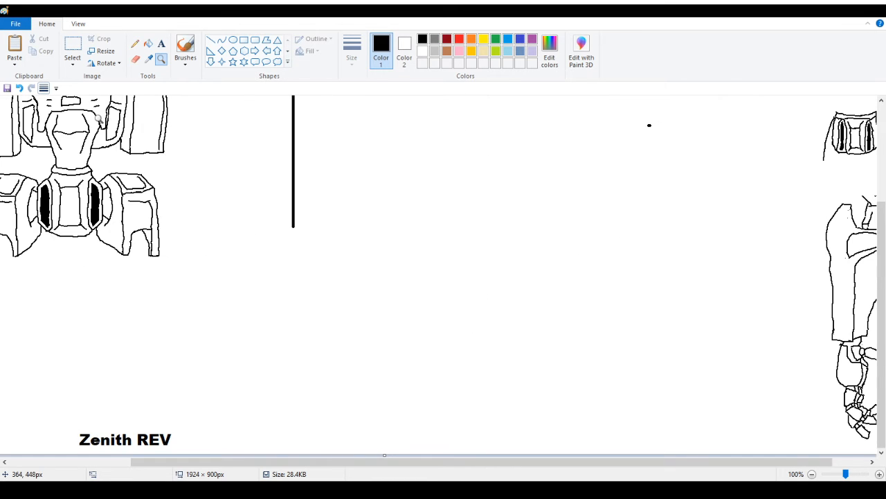
right_click(20, 189)
left_click(68, 224)
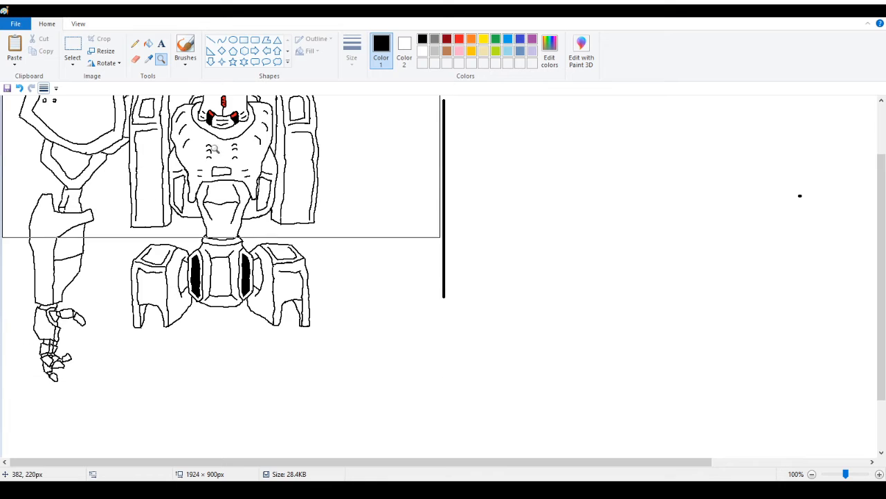
Extend the canvas downward to 1924 × 1200 px to make room below the robot's thighs
left_click(140, 48)
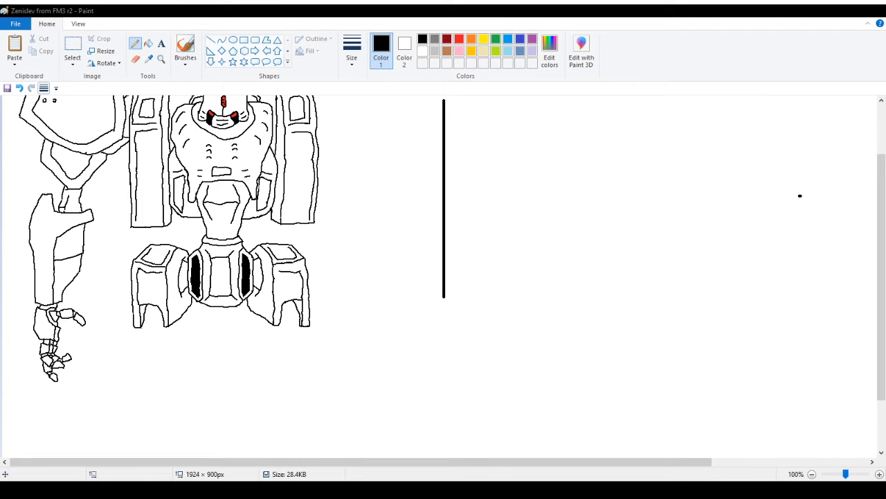
scroll(229, 310, "down", 2)
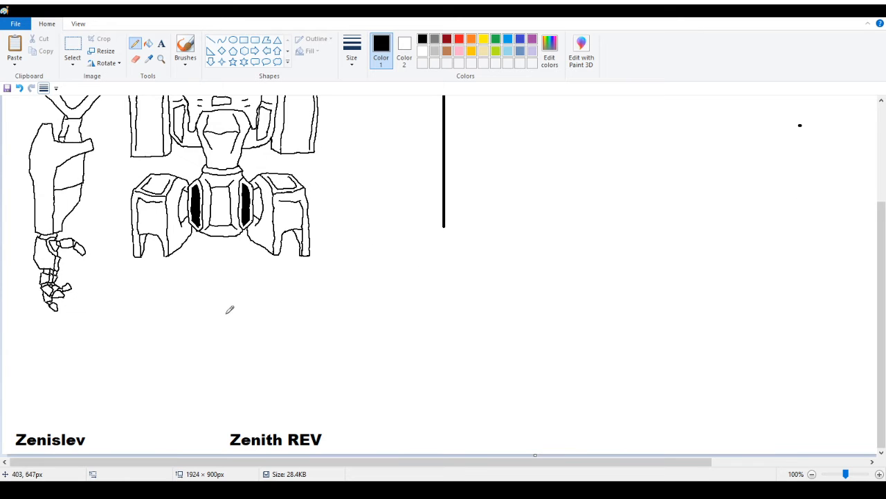
scroll(230, 309, "up", 3)
scroll(208, 322, "down", 3)
left_click(158, 59)
right_click(110, 136)
left_click(100, 142)
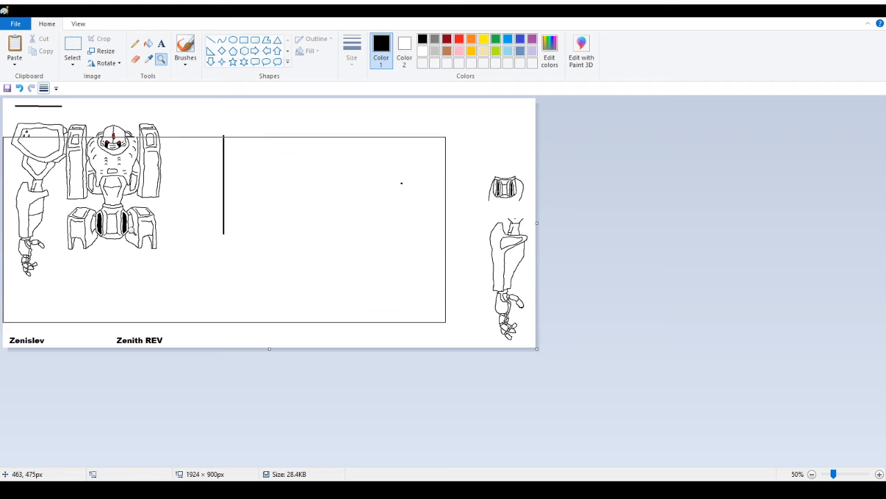
left_click(135, 43)
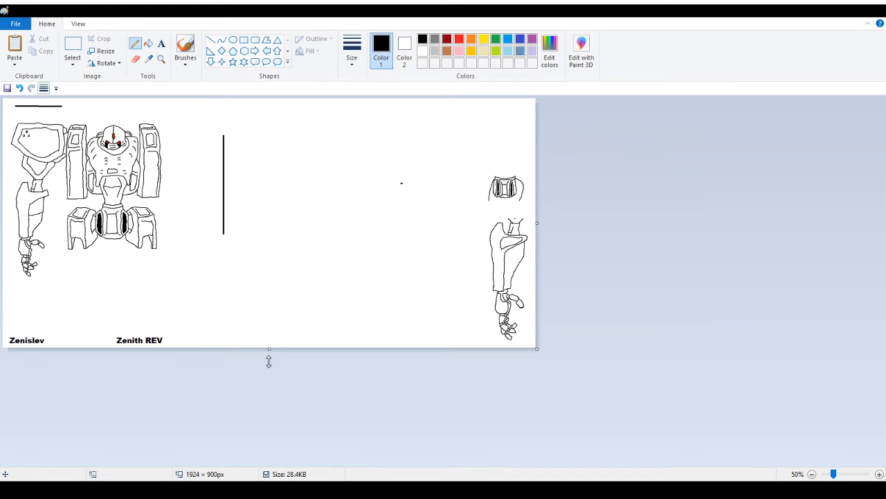
left_click_drag(269, 349, 280, 430)
Move the Zenislev and Zenith REV captions together down to the lower edge of the enlarged canvas
left_click(72, 47)
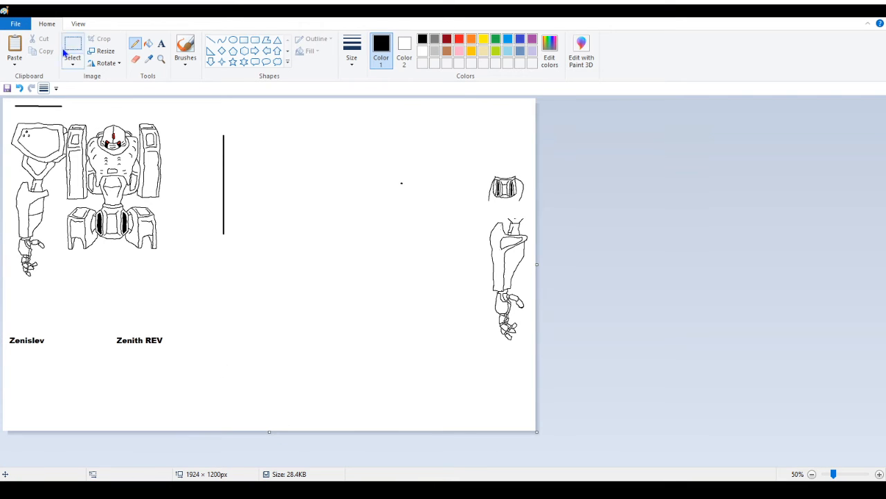
left_click_drag(8, 318, 214, 391)
left_click_drag(169, 354, 189, 430)
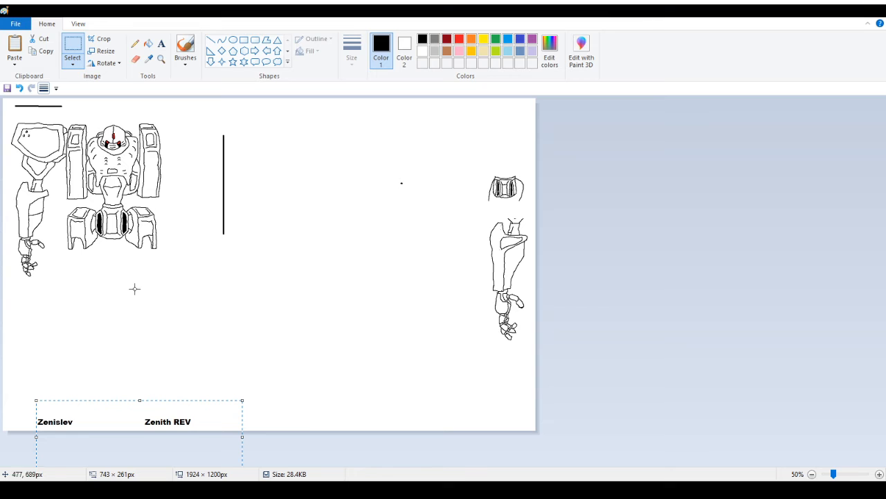
Examine the torso, arm and thighs against the empty area below to judge the lower legs' placement and proportions
left_click(161, 59)
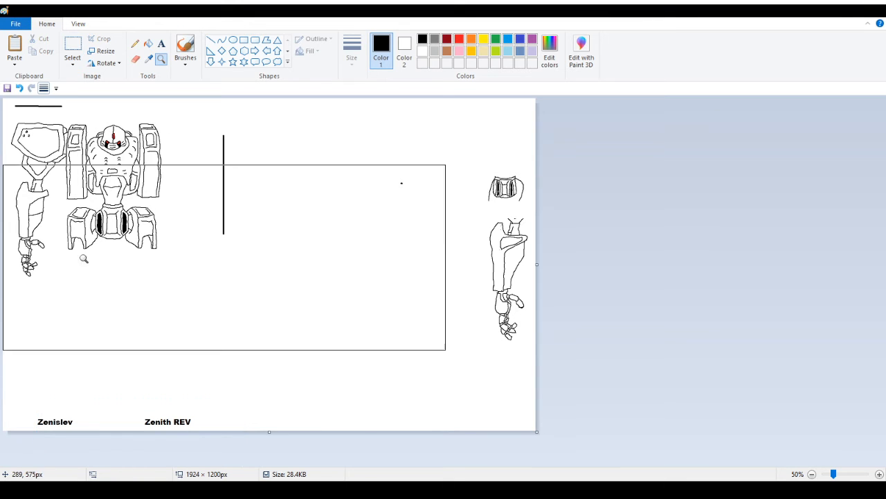
left_click(84, 267)
scroll(228, 228, "up", 3)
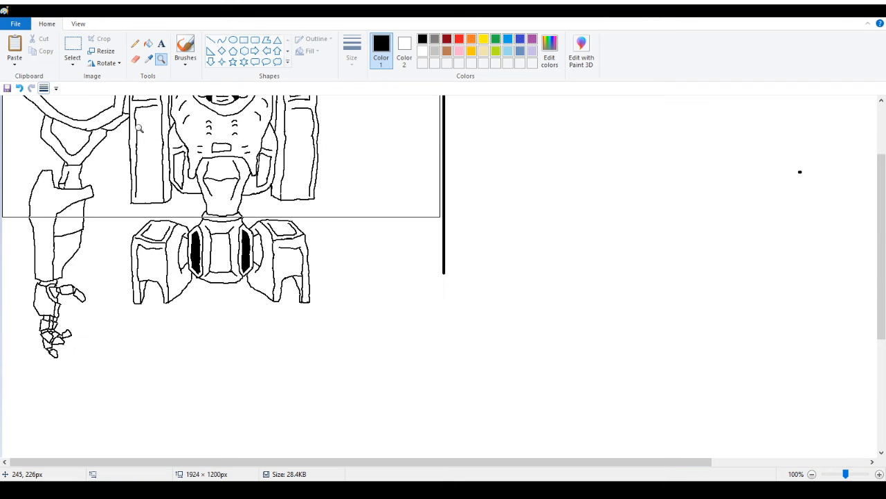
left_click(135, 43)
scroll(177, 153, "up", 3)
scroll(179, 156, "down", 3)
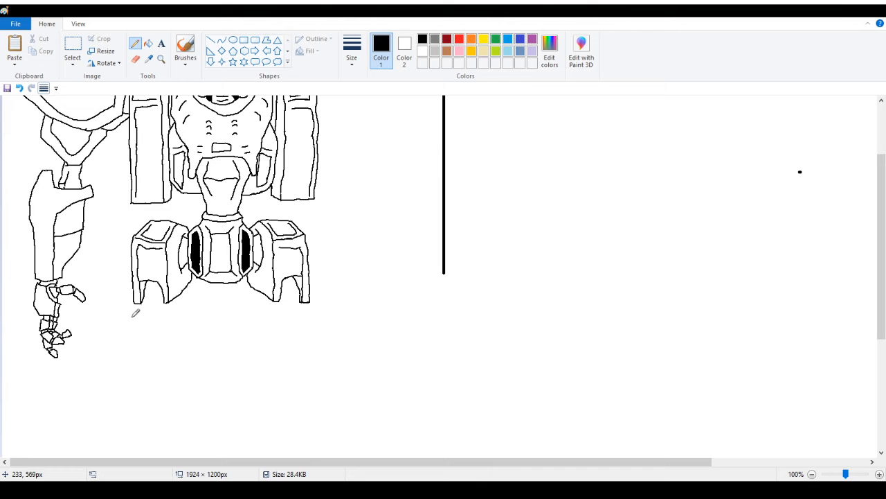
scroll(136, 313, "down", 3)
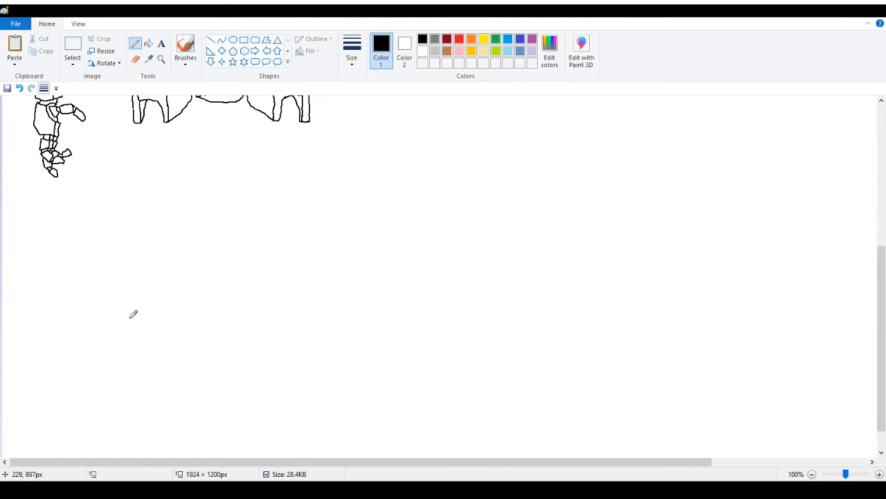
scroll(133, 315, "up", 3)
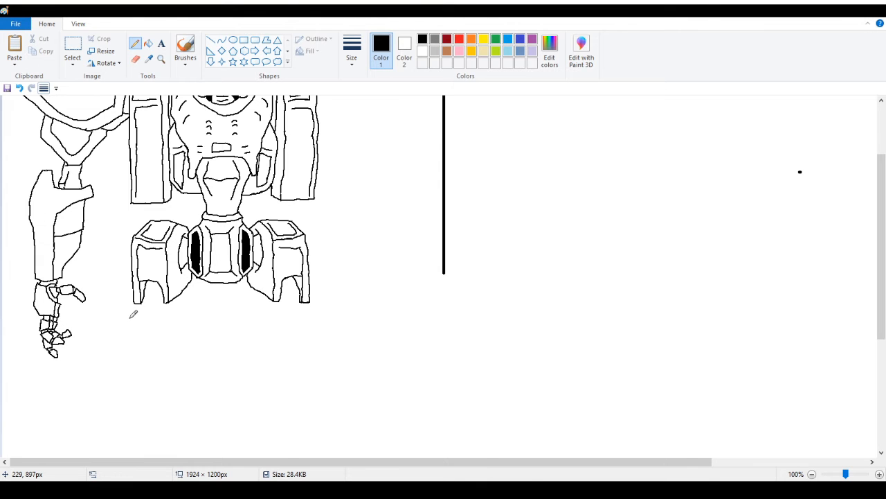
scroll(133, 315, "up", 1)
scroll(133, 313, "down", 1)
scroll(194, 262, "up", 2)
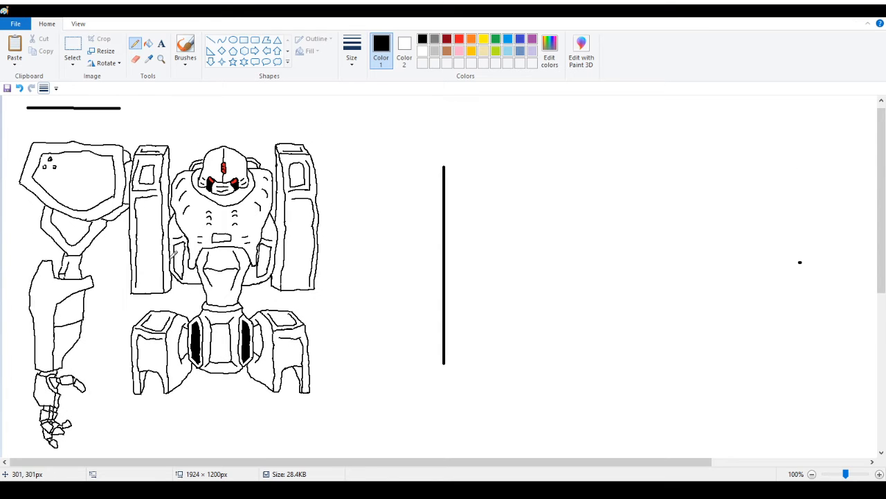
scroll(174, 280, "down", 3)
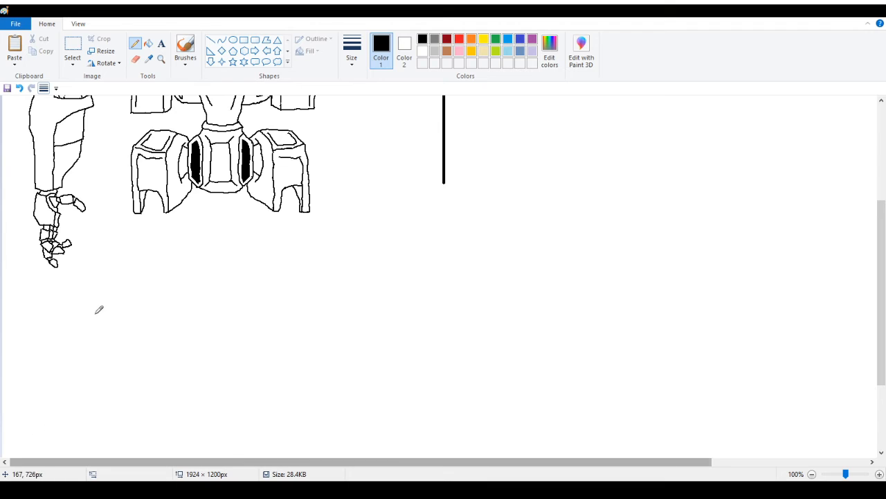
Draw a short outward-bulging curve below the left thigh's outer prong, with a second line just inside it
mouse_move(122, 256)
left_mouse_down()
mouse_move(129, 207)
mouse_move(130, 216)
left_mouse_up()
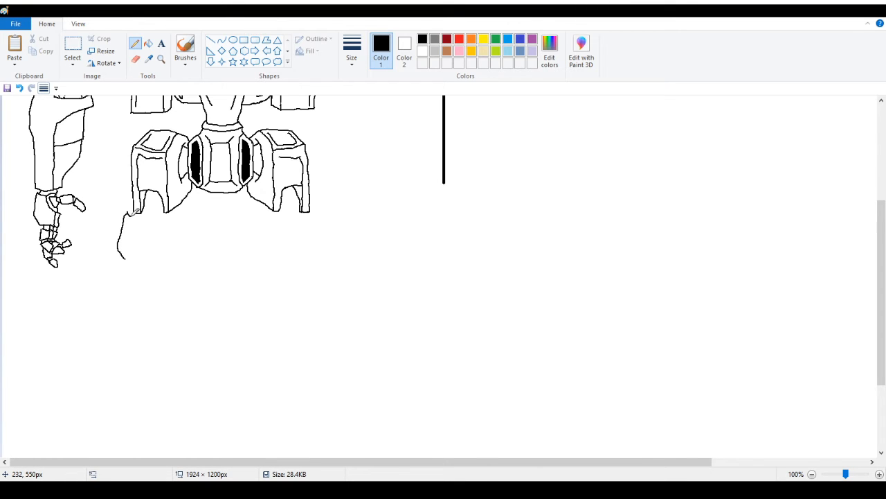
left_click_drag(117, 245, 127, 212)
scroll(130, 284, "down", 3)
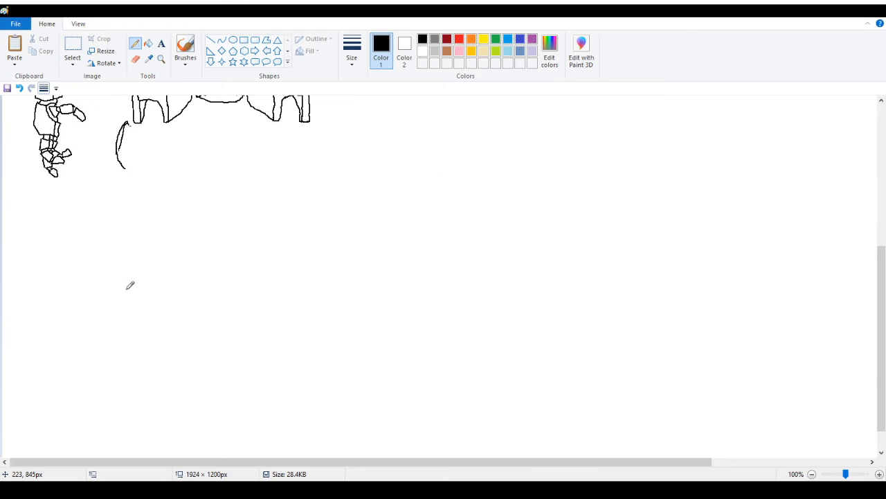
scroll(131, 285, "up", 3)
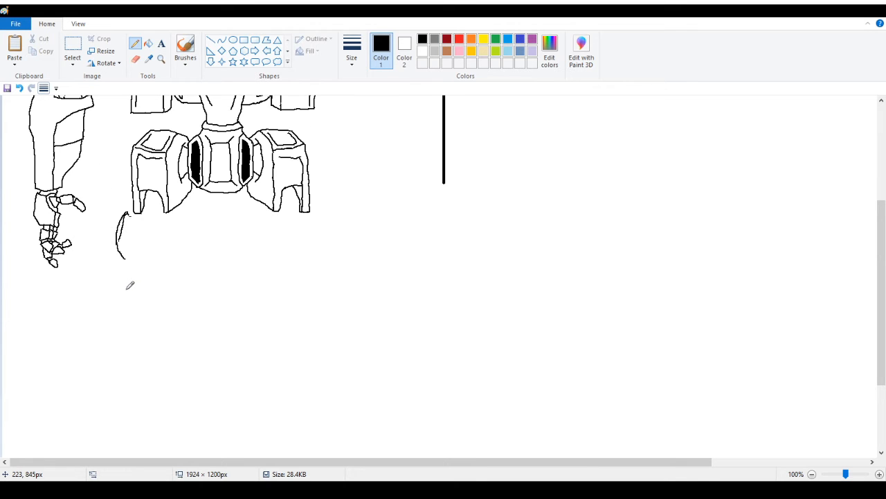
Draw a long arched contour below the left thigh for the lower leg's inner side, with a short branch near its lower end
left_click(162, 63)
right_click(114, 131)
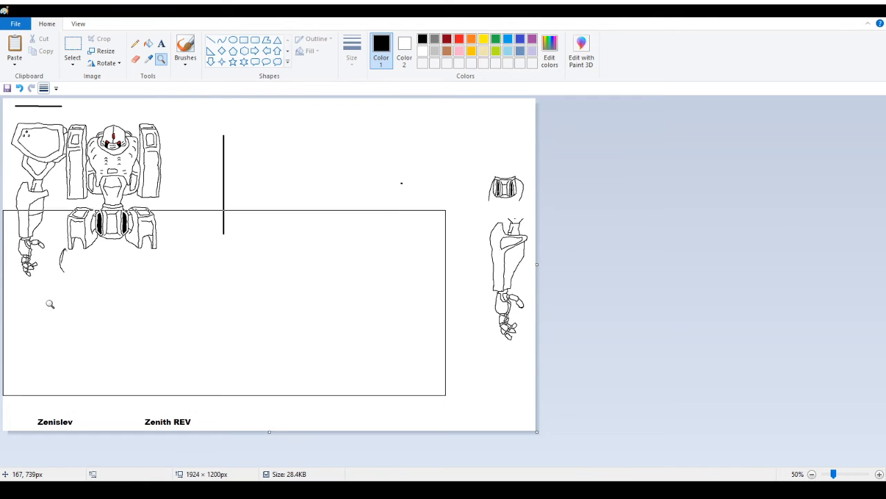
left_click(48, 301)
right_click(114, 266)
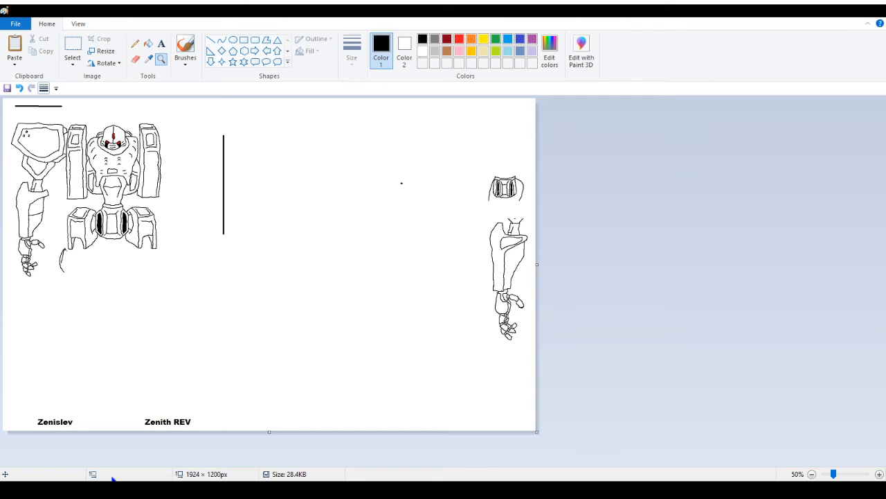
left_click(99, 250)
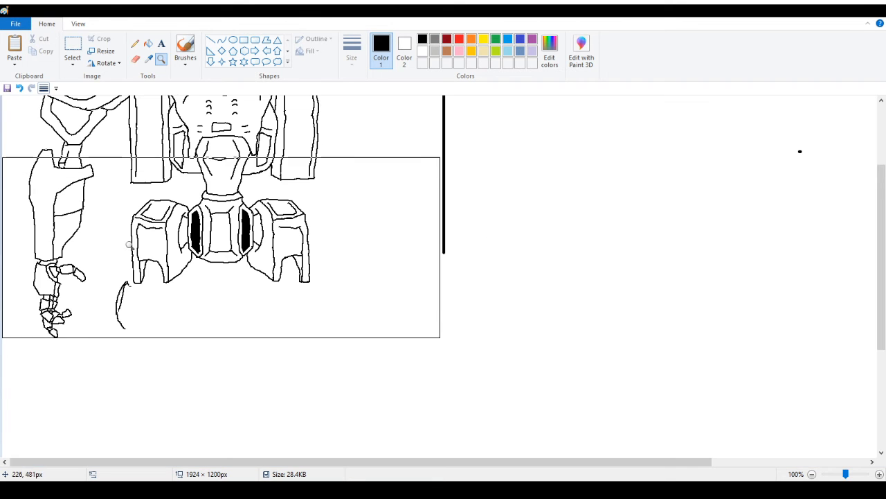
scroll(94, 217, "down", 3)
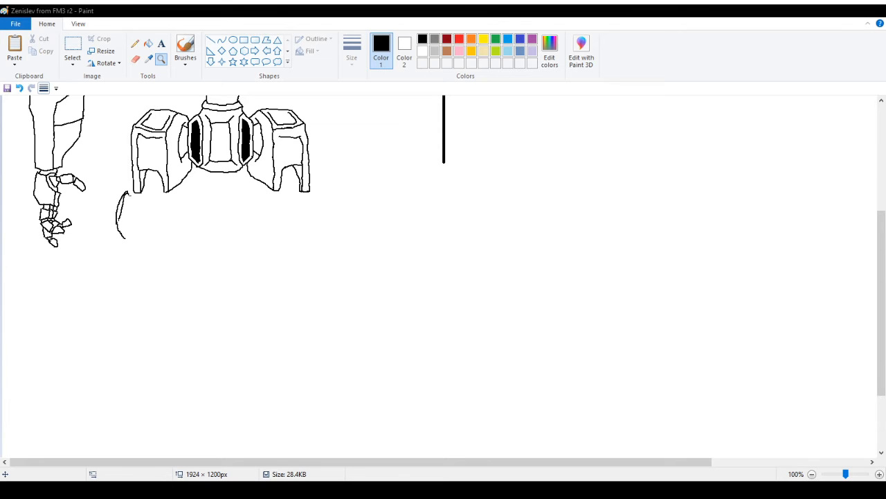
left_click(135, 43)
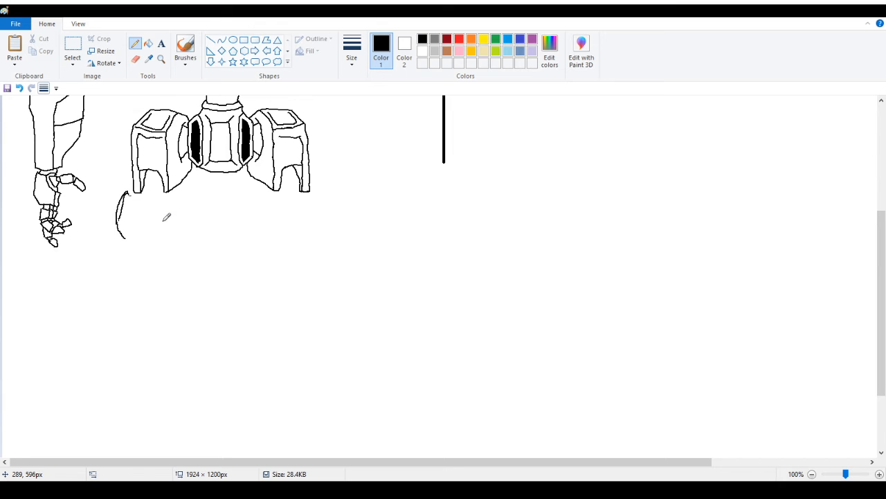
mouse_move(162, 220)
left_mouse_down()
mouse_move(185, 202)
mouse_move(204, 225)
mouse_move(206, 257)
mouse_move(187, 309)
left_mouse_up()
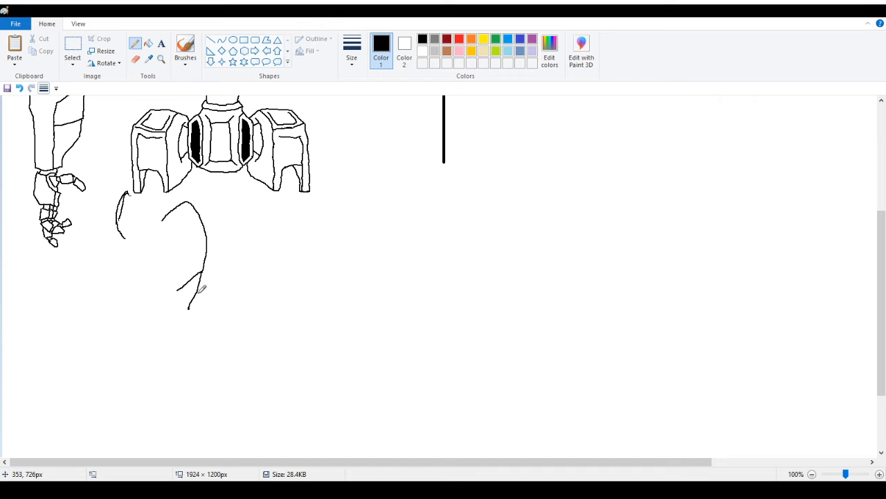
scroll(201, 271, "up", 3)
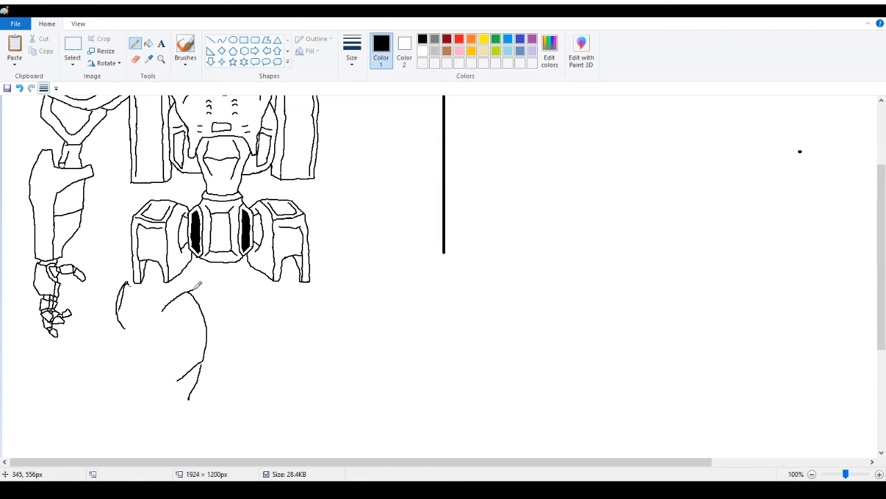
Redraw the inner contour with a rounded top and a side curving inward, and erase the earlier side and lower strokes
mouse_move(196, 286)
left_mouse_down()
mouse_move(206, 301)
mouse_move(202, 342)
mouse_move(185, 364)
left_mouse_up()
left_click(161, 61)
left_click(174, 370)
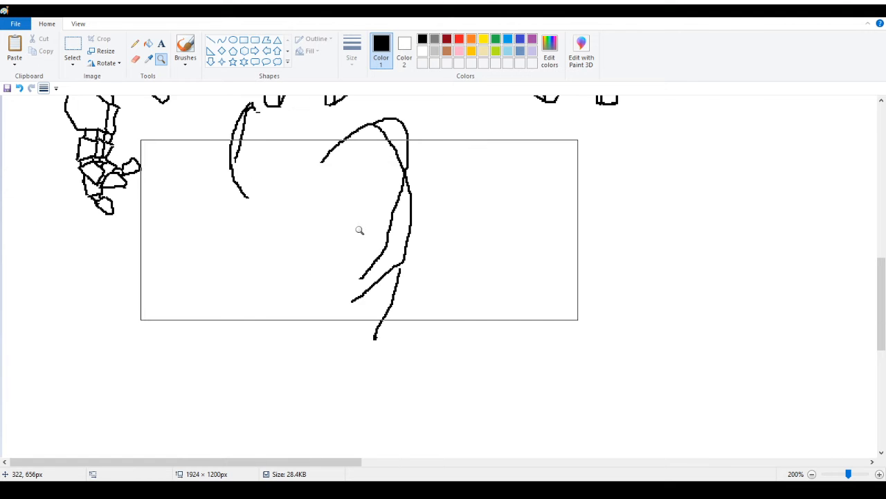
left_click(135, 59)
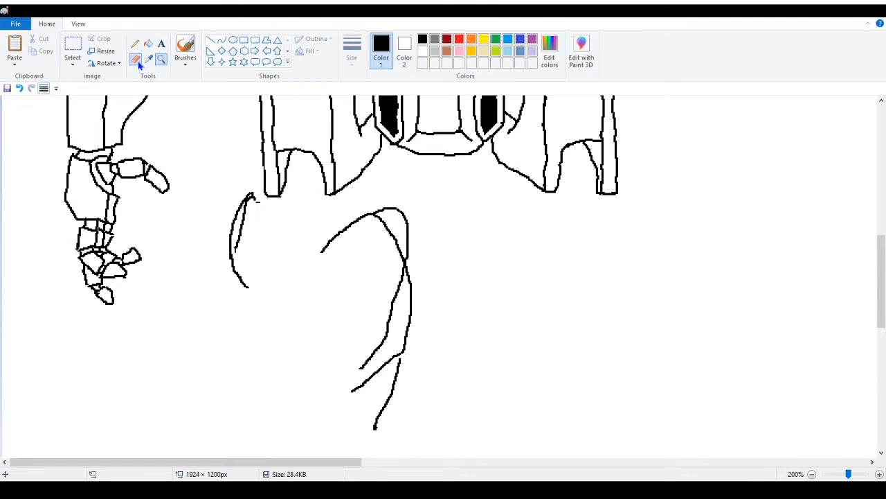
mouse_move(379, 219)
left_mouse_down()
mouse_move(412, 281)
mouse_move(411, 272)
mouse_move(409, 340)
mouse_move(414, 315)
mouse_move(400, 351)
mouse_move(345, 409)
mouse_move(377, 432)
mouse_move(405, 359)
left_mouse_up()
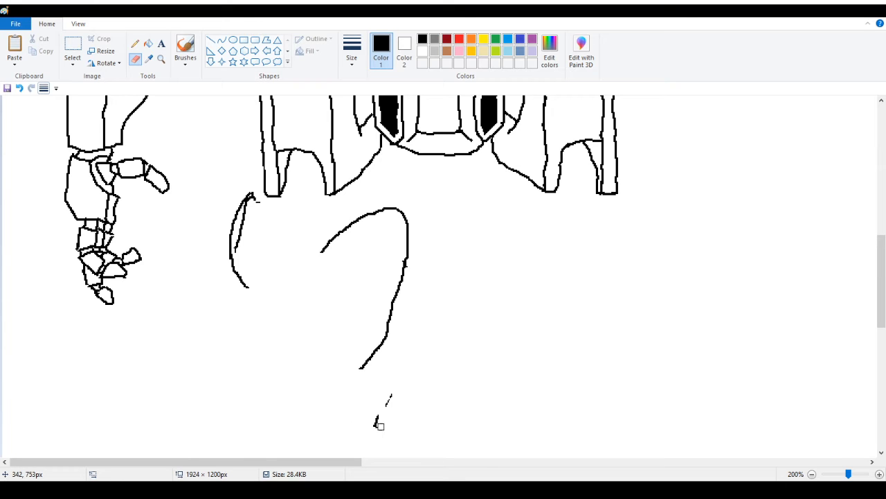
left_click_drag(380, 425, 396, 395)
Add smoother strokes outside the inner contour's upper bend and lower side so that it bulges further outward
left_click(160, 59)
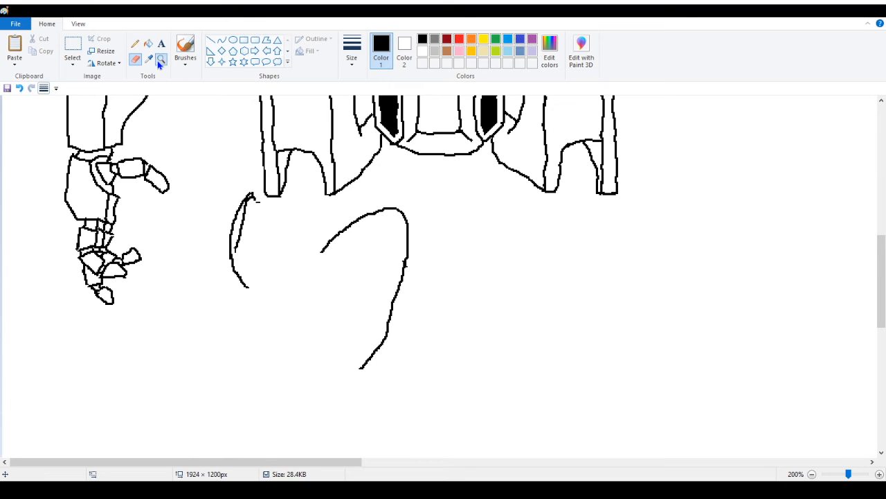
left_click(340, 286)
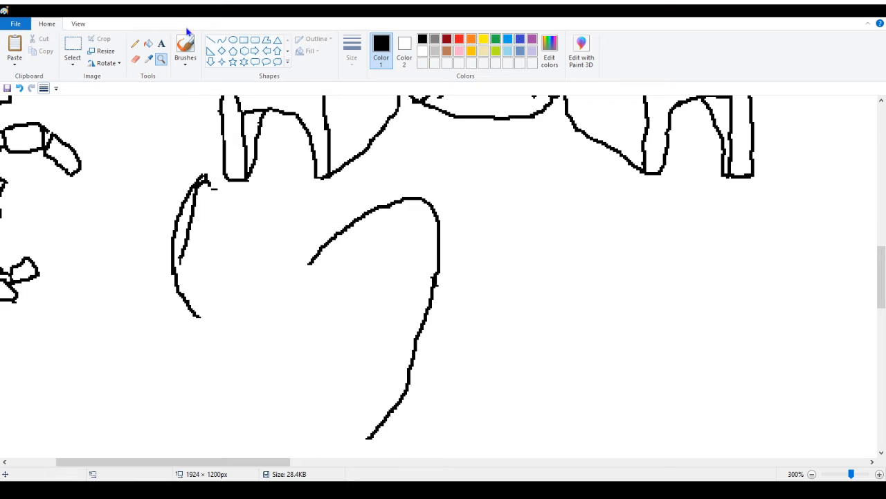
left_click(135, 43)
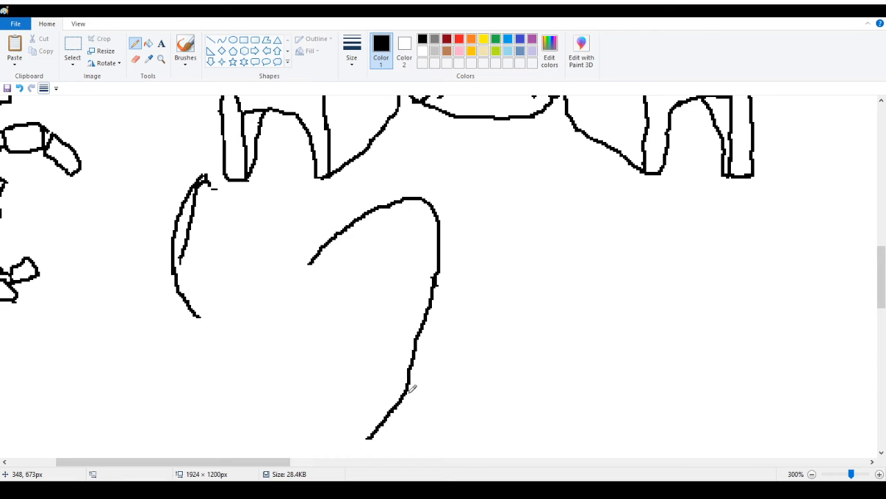
mouse_move(441, 267)
left_mouse_down()
mouse_move(441, 325)
mouse_move(406, 388)
mouse_move(414, 377)
left_mouse_up()
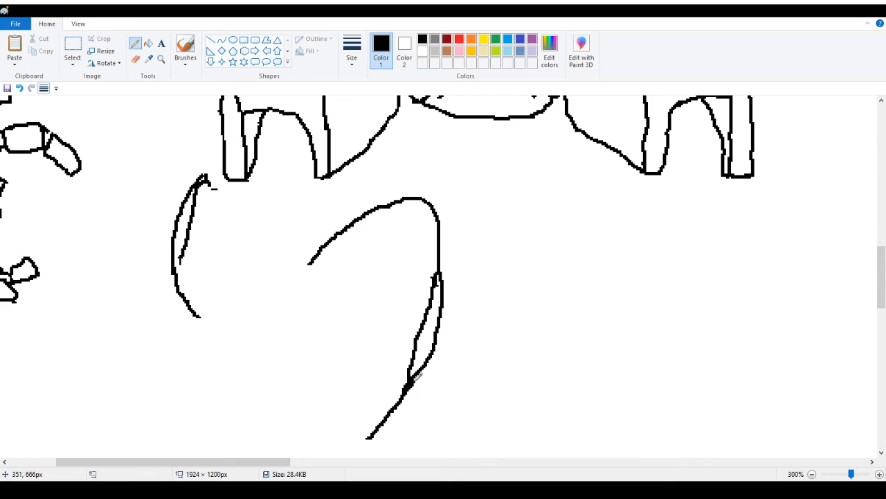
mouse_move(424, 194)
left_mouse_down()
mouse_move(443, 204)
mouse_move(448, 277)
left_mouse_up()
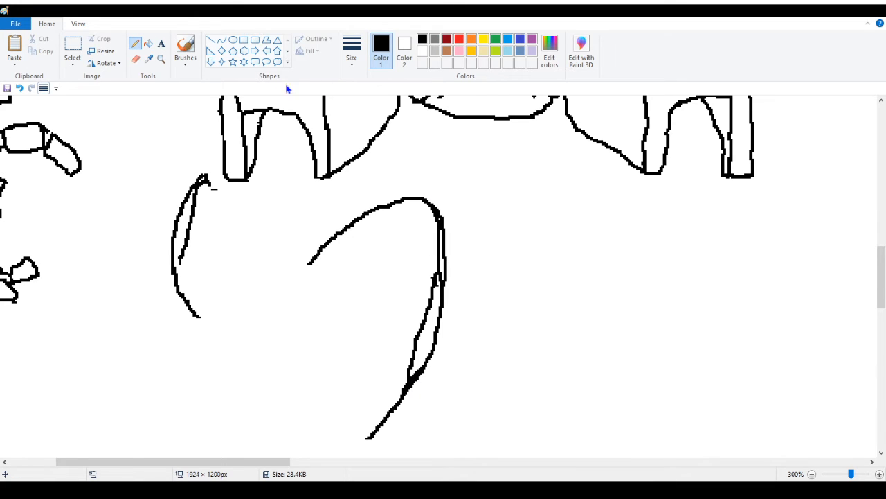
Erase the doubled strokes inside the lower leg's inner contour so that only its outermost line is left
left_click(160, 58)
left_click(404, 187)
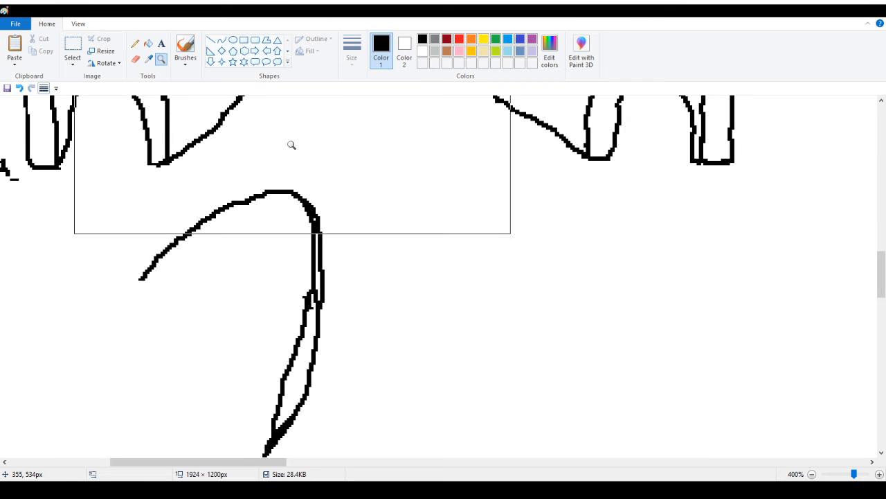
left_click(135, 58)
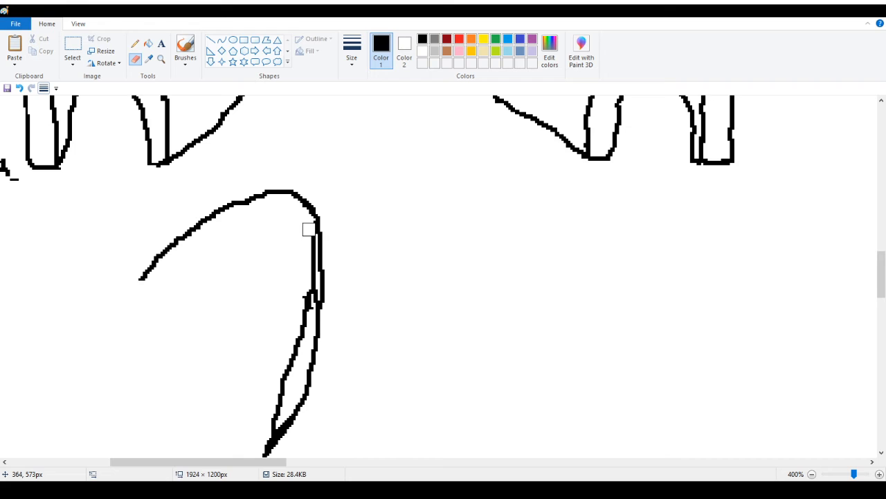
left_click_drag(309, 289, 305, 306)
left_click_drag(282, 409, 257, 437)
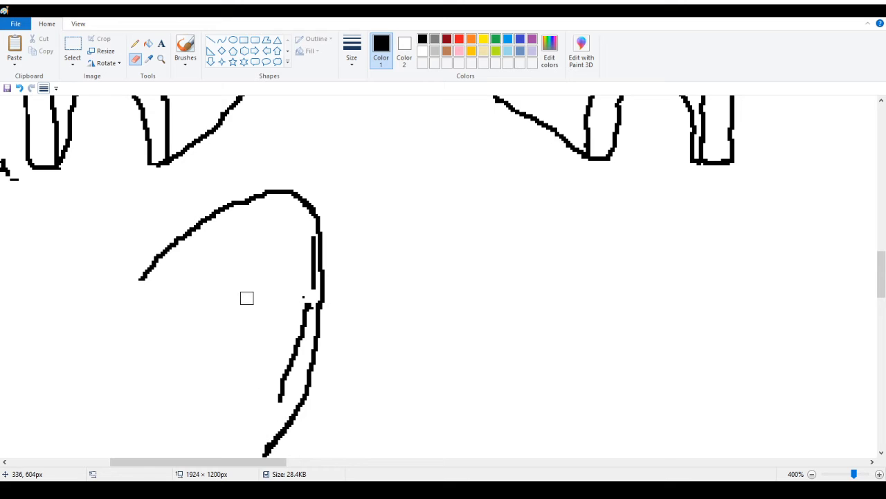
left_click(149, 43)
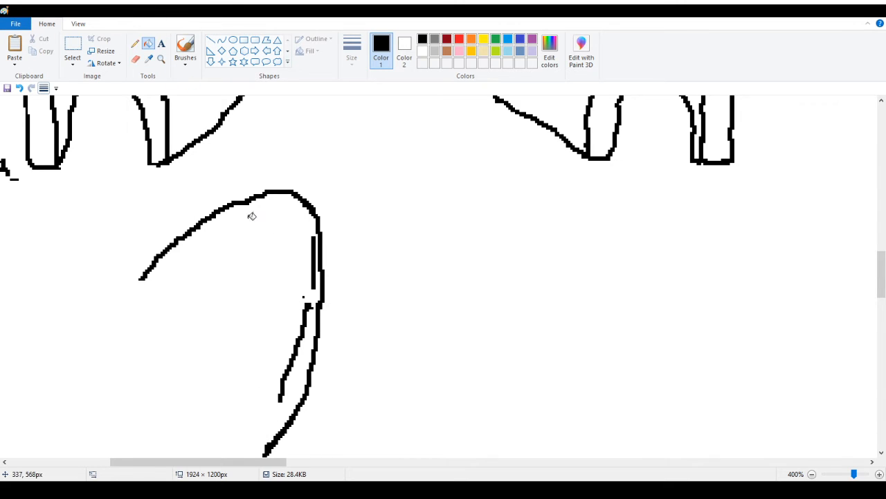
right_click(314, 267)
right_click(307, 304)
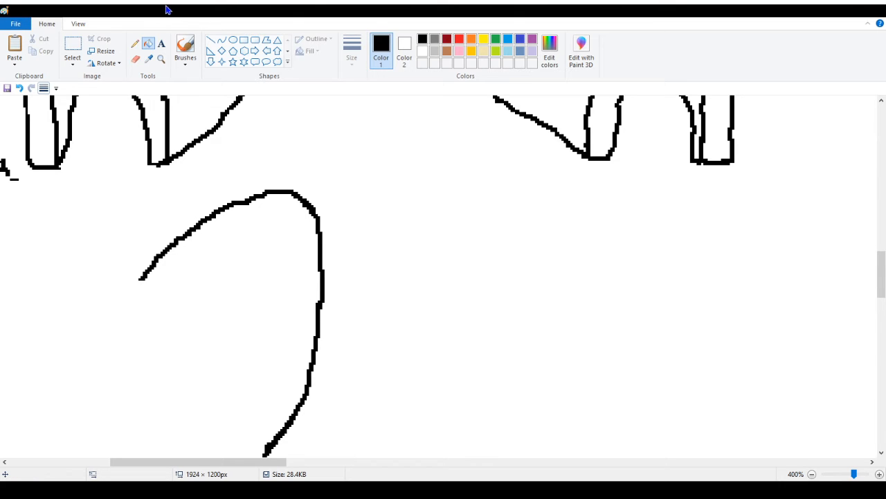
Join the lower leg's outer curve to the left thigh's outer prong with a small pointed tip, and erase the curve's second inner line
left_click(135, 43)
left_click_drag(277, 462, 222, 462)
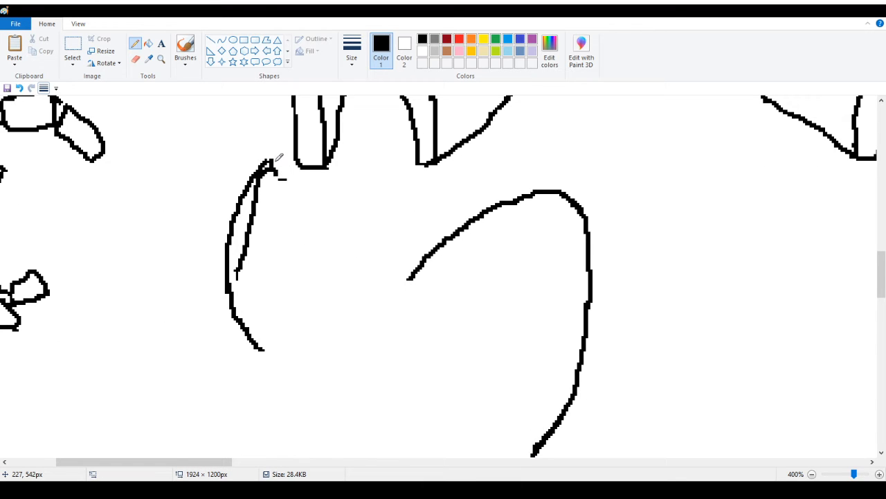
mouse_move(273, 156)
left_mouse_down()
mouse_move(285, 148)
mouse_move(303, 162)
mouse_move(272, 201)
left_mouse_up()
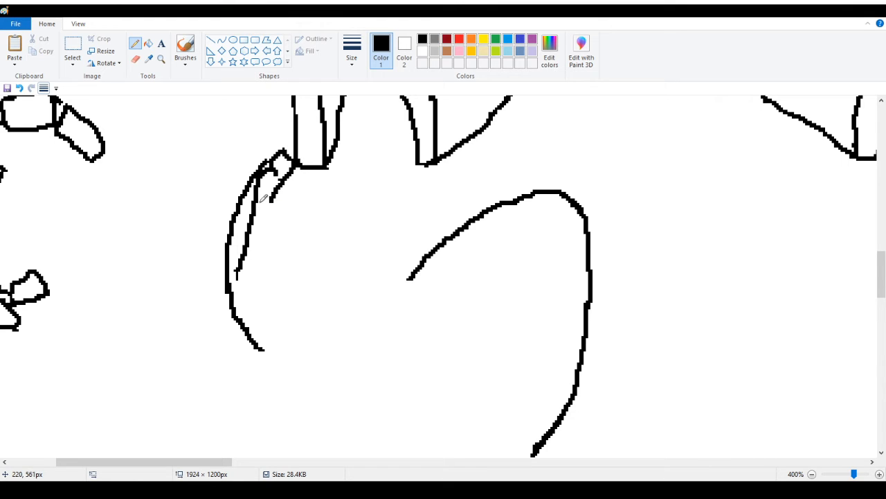
left_click(136, 59)
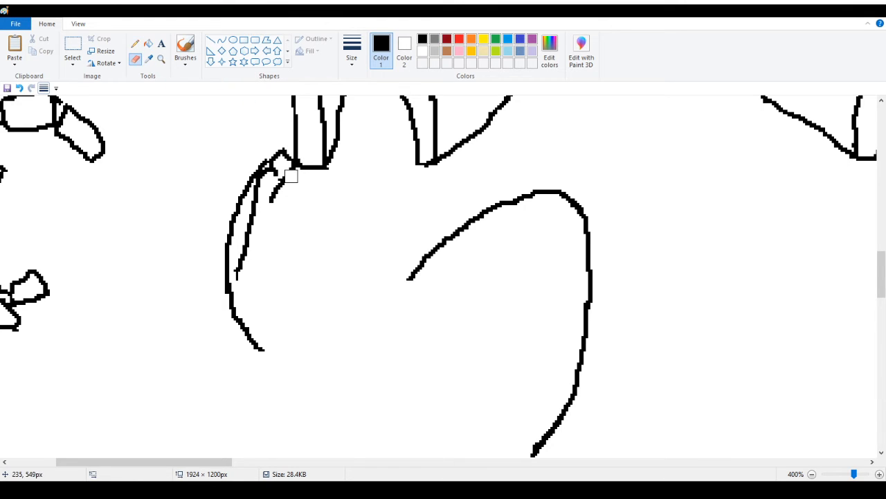
mouse_move(276, 169)
left_mouse_down()
mouse_move(254, 224)
mouse_move(251, 208)
mouse_move(241, 284)
left_mouse_up()
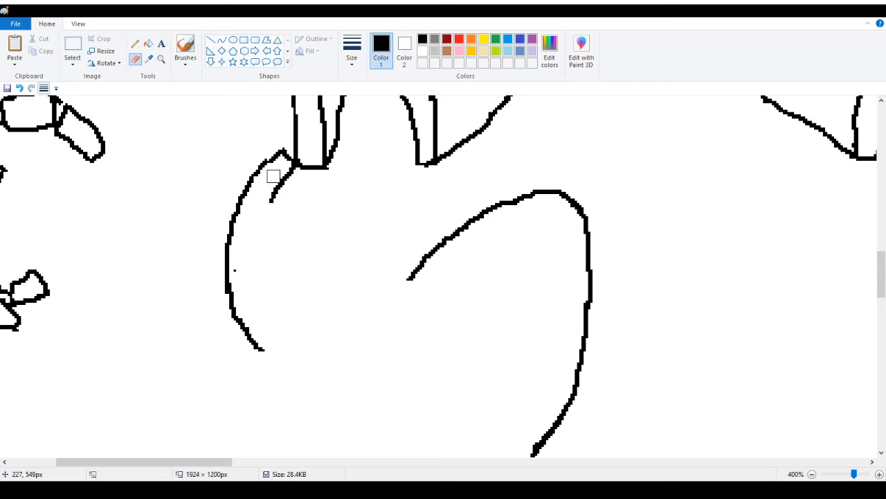
Draw the knee guard's dipping top edge up to a second point, and continue down its inner side in a curve
left_click(135, 43)
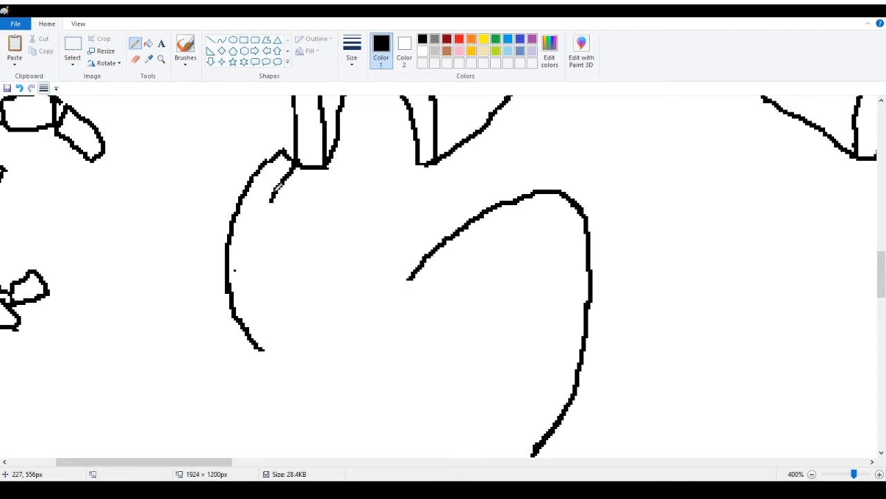
mouse_move(276, 187)
left_mouse_down()
mouse_move(340, 206)
mouse_move(391, 173)
left_mouse_up()
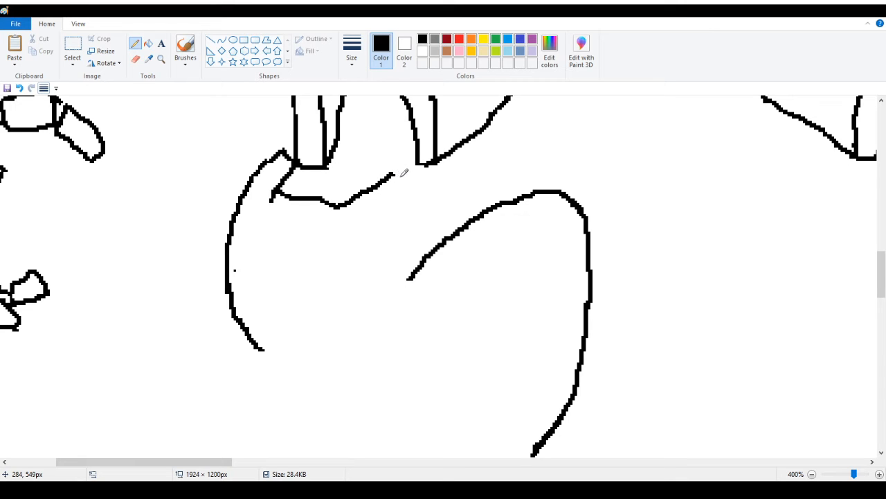
mouse_move(396, 173)
left_mouse_down()
mouse_move(410, 244)
mouse_move(398, 340)
mouse_move(372, 377)
left_mouse_up()
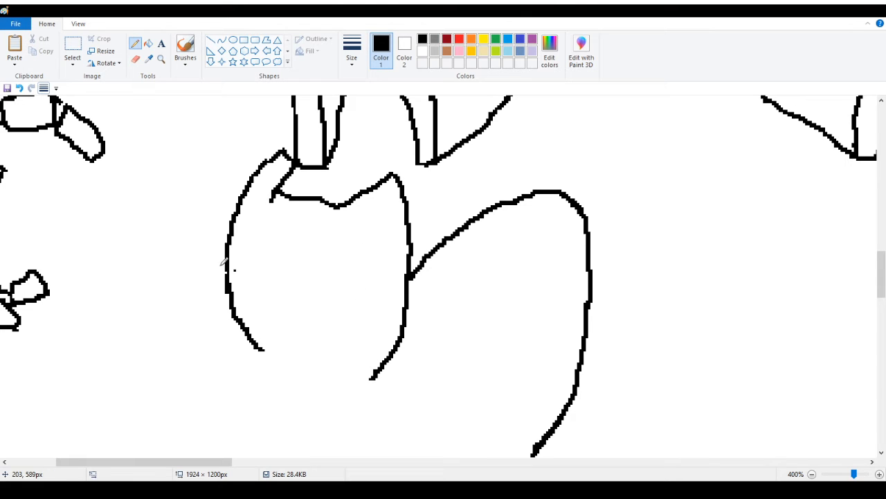
Erase the lower end of the knee guard's outer curve
left_click_drag(226, 273, 227, 287)
left_click(135, 59)
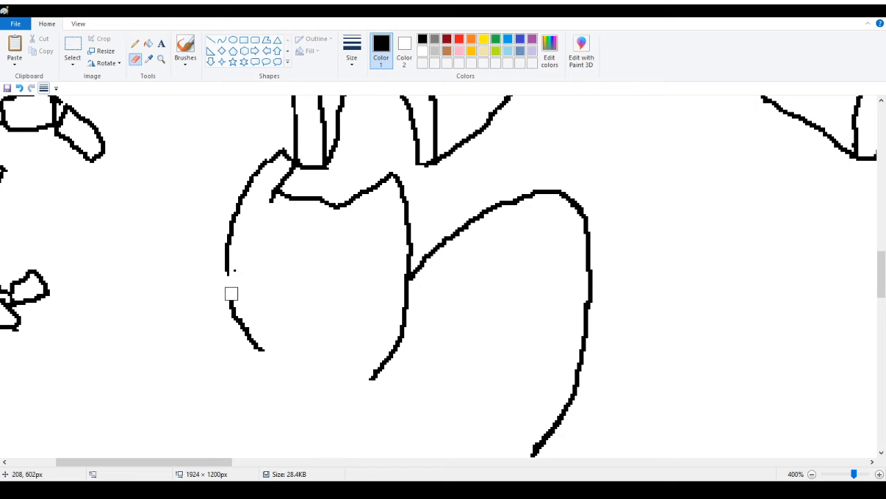
left_click_drag(231, 293, 266, 355)
Draw a lower plate with a sagging top edge overlapping the knee guard, and close the guard's inner side against it
left_click(135, 43)
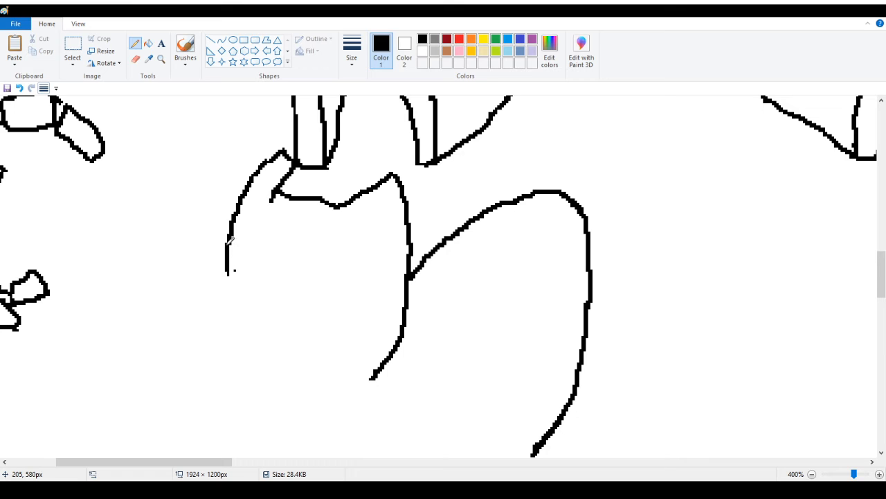
left_click_drag(228, 273, 220, 271)
scroll(199, 261, "down", 2)
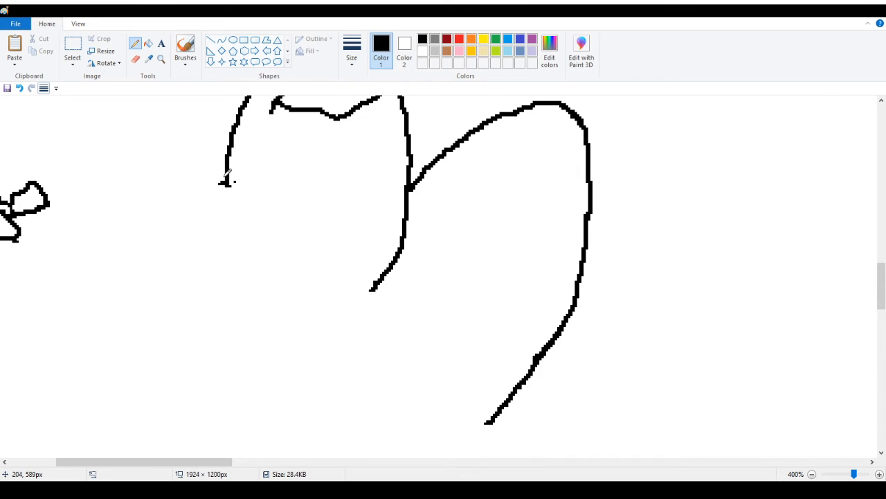
left_click_drag(222, 181, 216, 204)
mouse_move(230, 185)
left_mouse_down()
mouse_move(286, 207)
mouse_move(358, 201)
mouse_move(364, 232)
mouse_move(331, 296)
left_mouse_up()
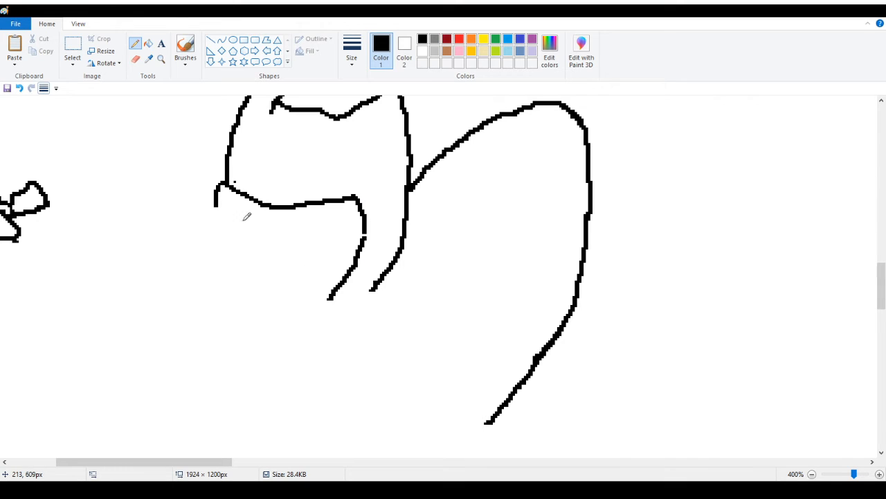
left_click(220, 225)
mouse_move(220, 208)
left_mouse_down()
mouse_move(214, 239)
mouse_move(225, 284)
mouse_move(307, 314)
mouse_move(336, 296)
mouse_move(333, 306)
left_mouse_up()
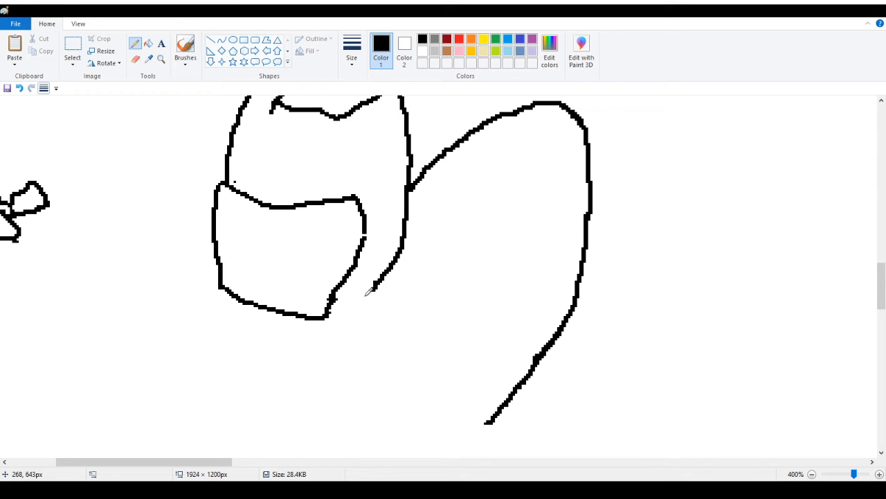
left_click_drag(373, 286, 324, 305)
Erase the dipping part of the knee guard's top edge and redraw it slightly higher, sloping toward the inner point
scroll(424, 242, "up", 2)
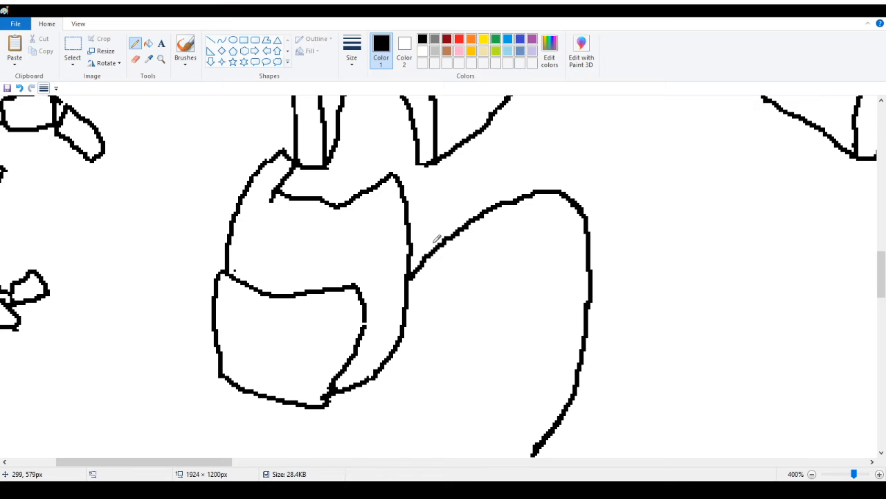
scroll(432, 161, "up", 2)
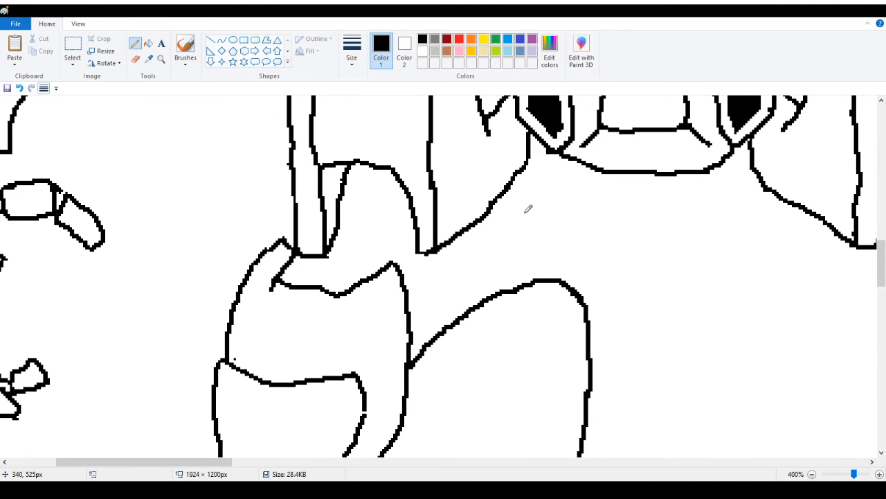
scroll(279, 310, "down", 6)
scroll(263, 263, "up", 2)
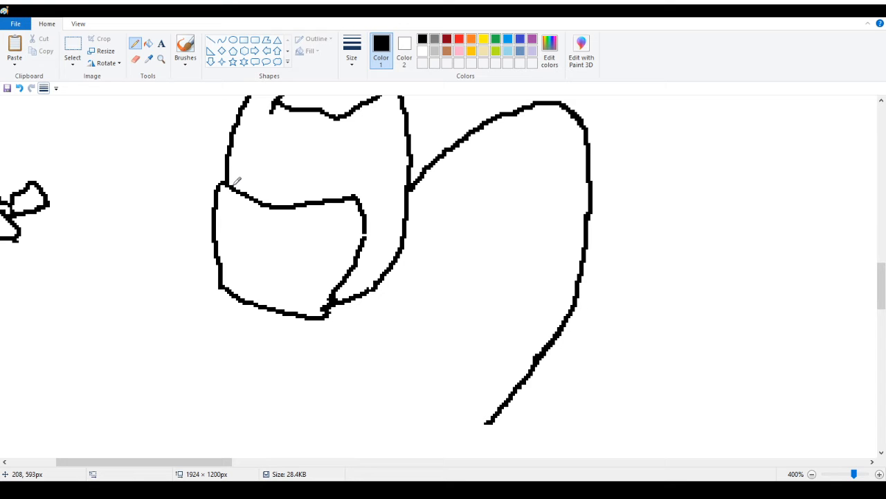
scroll(248, 215, "up", 4)
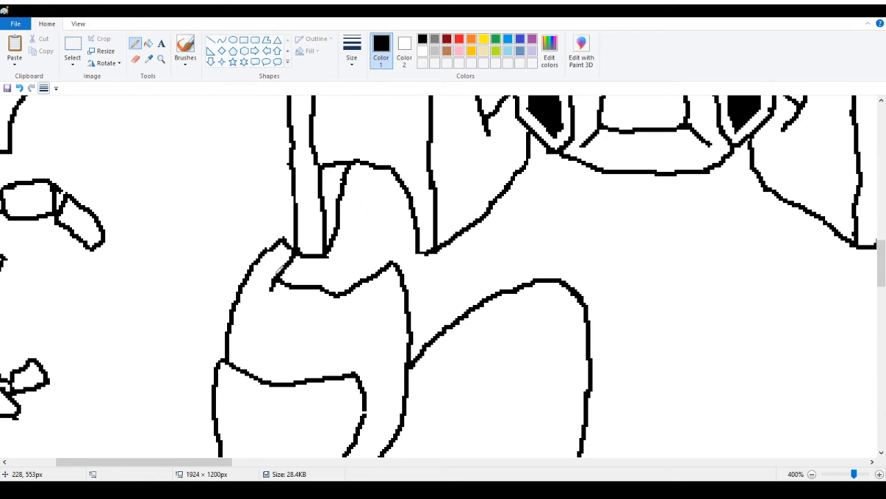
mouse_move(295, 282)
left_mouse_down()
mouse_move(271, 282)
mouse_move(289, 286)
mouse_move(282, 275)
mouse_move(327, 289)
mouse_move(296, 286)
mouse_move(346, 289)
left_mouse_up()
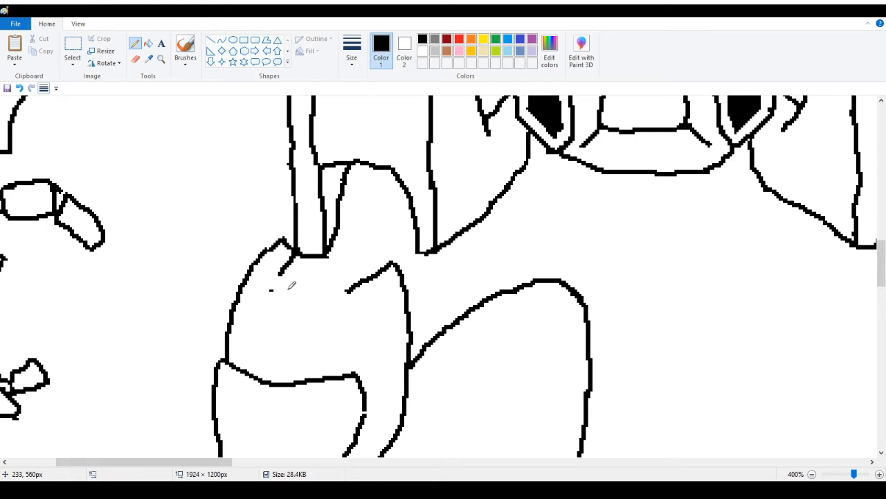
left_click_drag(279, 272, 353, 289)
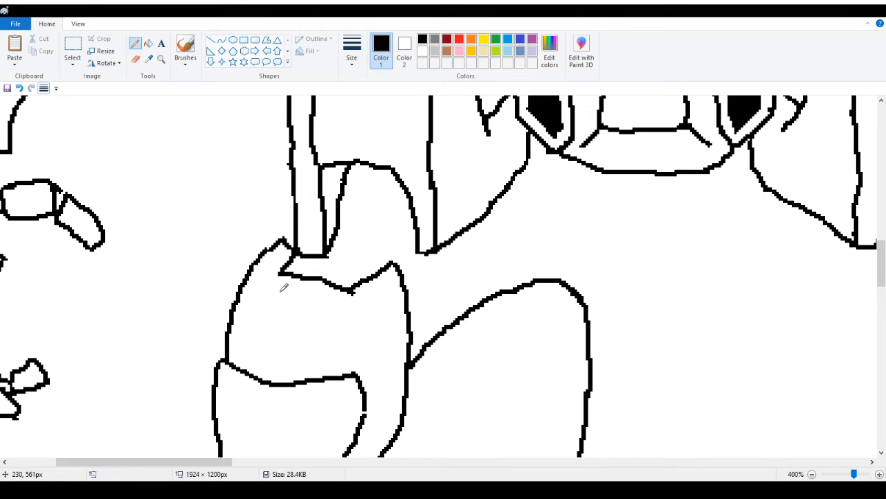
Draw five small four-sided vents on the upper knee guard, two in a top row and three below them
mouse_move(275, 297)
left_mouse_down()
mouse_move(284, 285)
mouse_move(302, 299)
mouse_move(289, 309)
mouse_move(275, 298)
mouse_move(344, 300)
mouse_move(337, 322)
mouse_move(316, 313)
left_mouse_up()
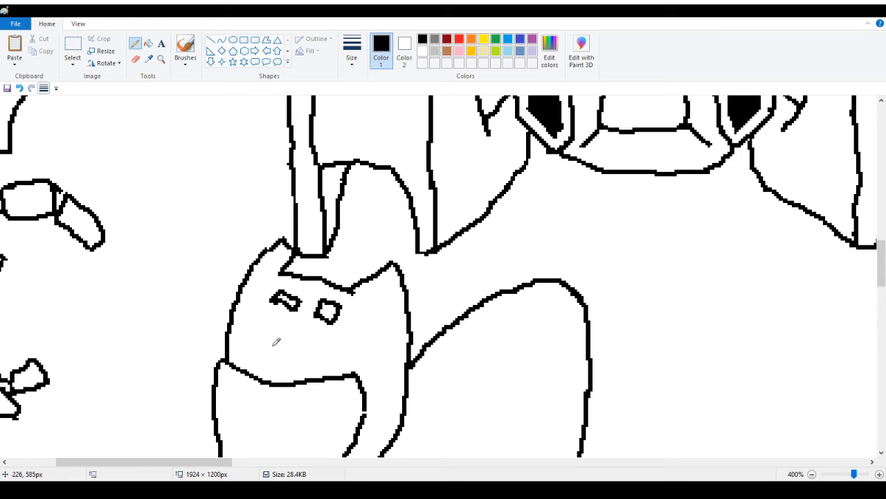
mouse_move(275, 341)
left_mouse_down()
mouse_move(289, 325)
mouse_move(315, 330)
mouse_move(306, 347)
mouse_move(243, 334)
mouse_move(264, 312)
mouse_move(280, 320)
mouse_move(257, 326)
left_mouse_up()
right_click(273, 344)
right_click(246, 333)
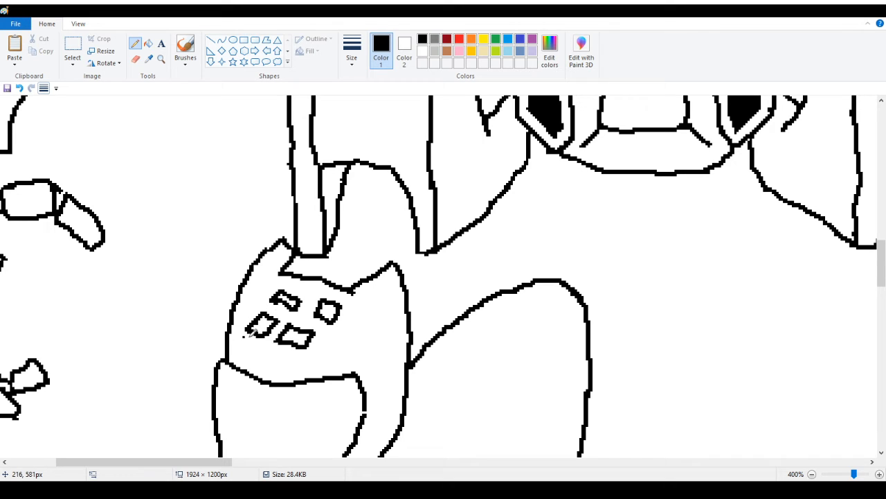
mouse_move(333, 347)
left_mouse_down()
mouse_move(335, 333)
mouse_move(360, 329)
mouse_move(362, 346)
mouse_move(338, 349)
left_mouse_up()
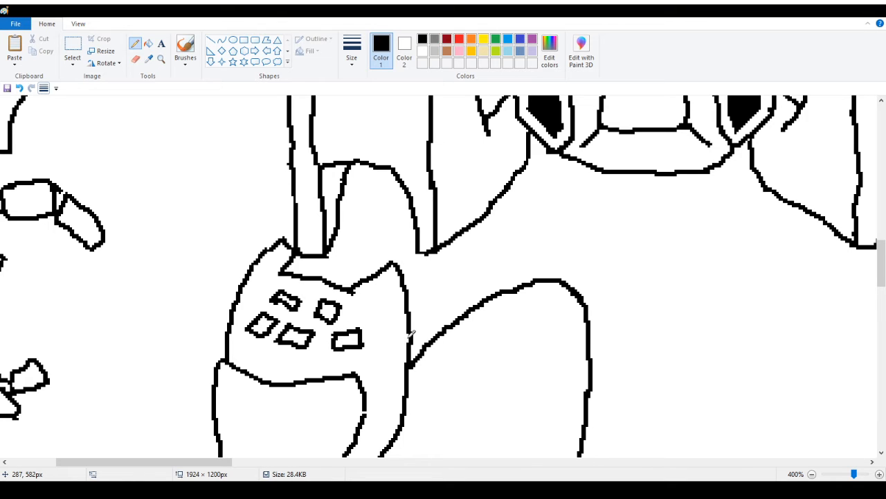
Draw two parallel slanted lines across the lower plate of the knee guard
scroll(335, 374, "down", 3)
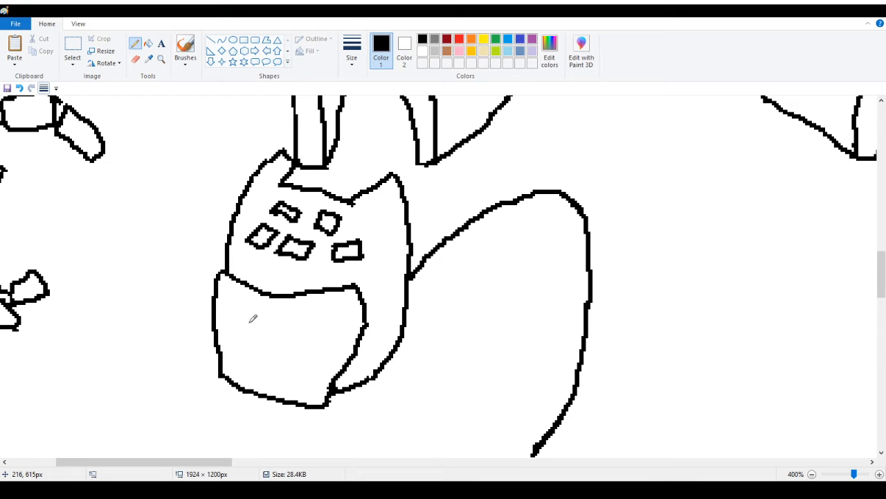
left_click_drag(236, 312, 320, 333)
left_click_drag(237, 344, 309, 367)
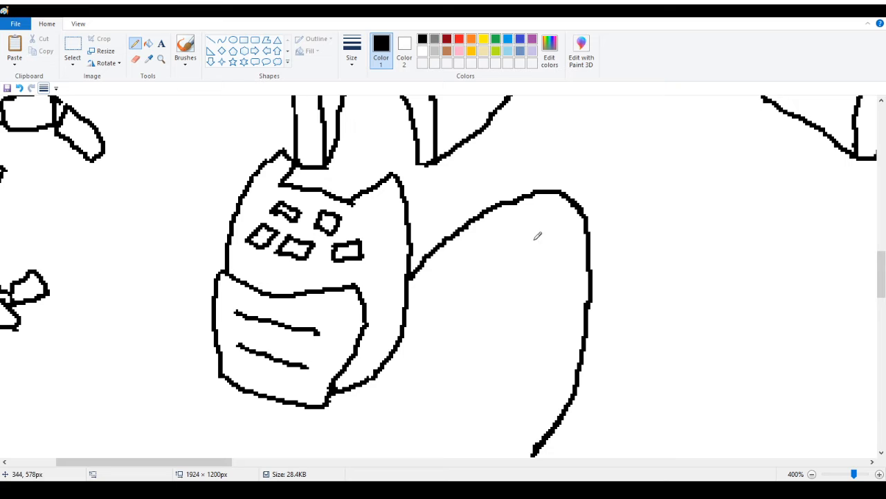
Add panel lines inside the large arched contour: a short tick, a line following the arch, and a long line running down
mouse_move(425, 295)
left_mouse_down()
mouse_move(441, 302)
mouse_move(547, 244)
left_mouse_up()
mouse_move(450, 319)
left_mouse_down()
mouse_move(432, 396)
mouse_move(439, 454)
left_mouse_up()
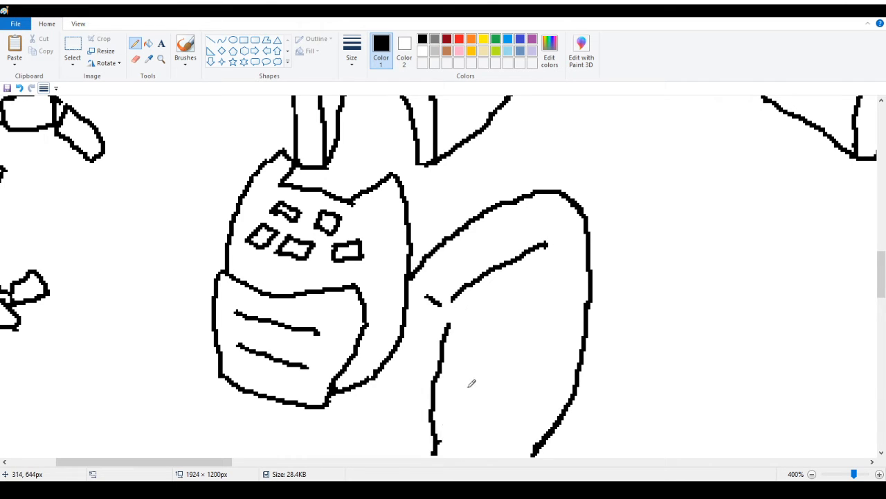
scroll(520, 307, "down", 3)
Erase the lower inner lines of the left thigh's outer prong and most of its bottom edge
scroll(525, 297, "up", 6)
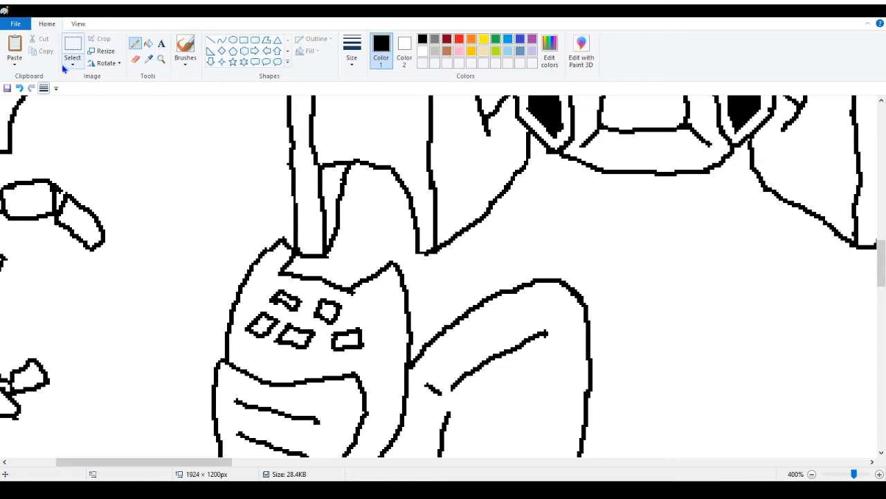
left_click(135, 59)
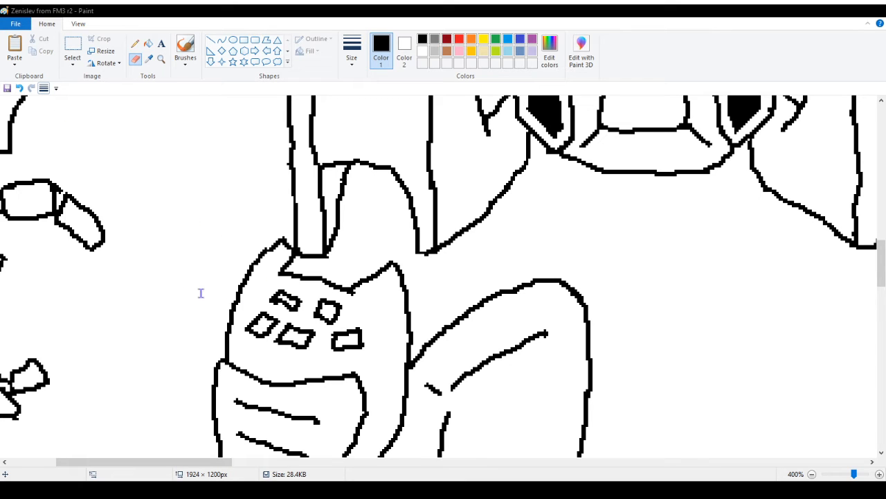
left_click(392, 341)
mouse_move(340, 210)
left_mouse_down()
mouse_move(324, 205)
mouse_move(316, 257)
left_mouse_up()
left_click(135, 43)
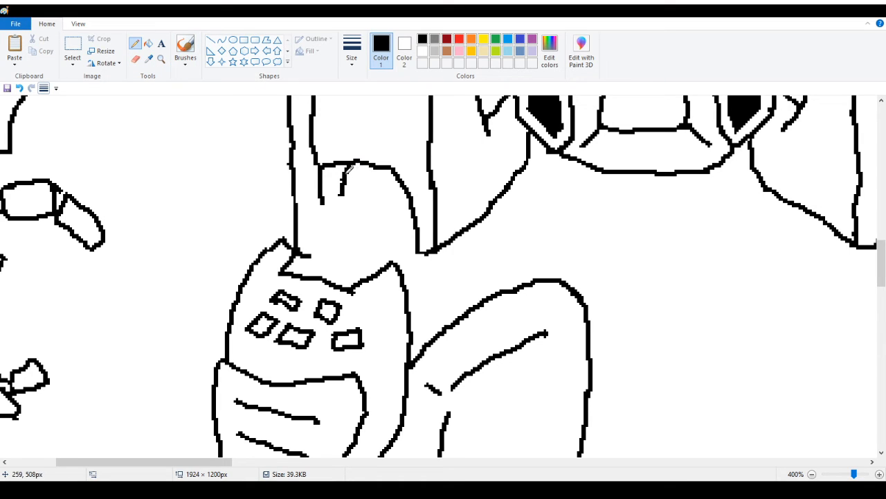
mouse_move(343, 184)
left_mouse_down()
mouse_move(321, 210)
mouse_move(355, 226)
mouse_move(372, 199)
left_mouse_up()
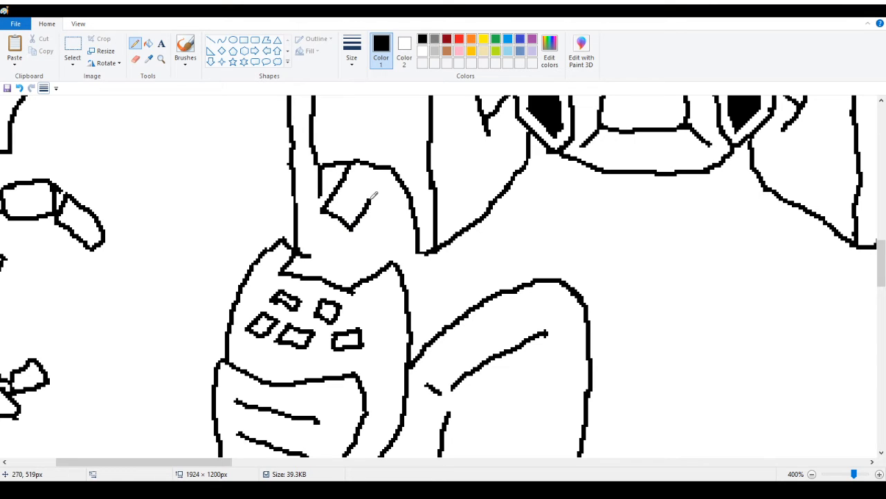
left_click(20, 88)
left_click(20, 88)
left_click(20, 88)
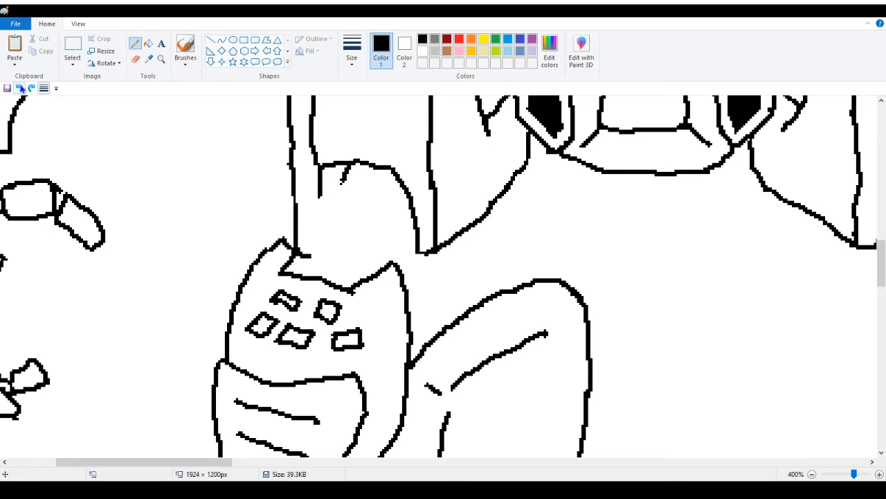
Draw a narrow slanted block hanging from the outer part of the left thigh's arch
mouse_move(354, 167)
left_mouse_down()
mouse_move(351, 174)
mouse_move(319, 200)
mouse_move(324, 184)
mouse_move(315, 192)
mouse_move(329, 170)
mouse_move(313, 214)
mouse_move(336, 228)
mouse_move(371, 161)
left_mouse_up()
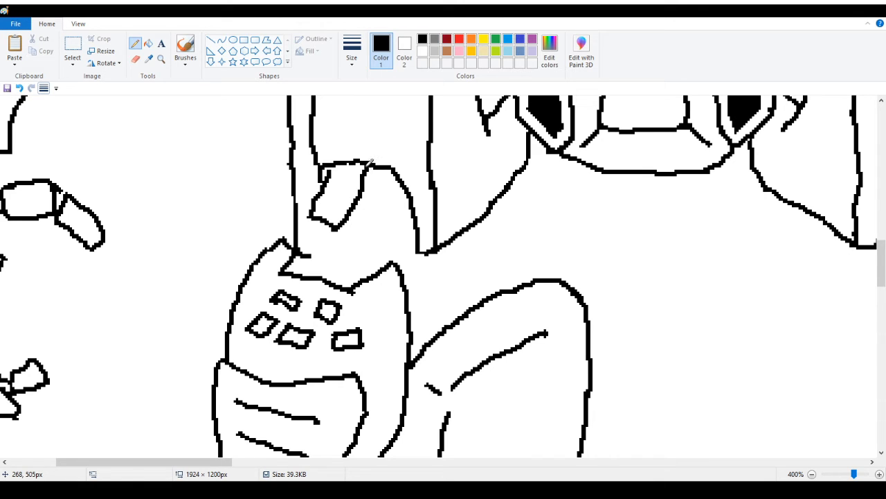
Redraw the inner edge of the slanted block under the left thigh and connect the block to the knee guard with two short lines
mouse_move(362, 193)
left_mouse_down()
mouse_move(337, 227)
mouse_move(365, 173)
mouse_move(359, 194)
mouse_move(329, 172)
mouse_move(320, 178)
mouse_move(328, 166)
left_mouse_up()
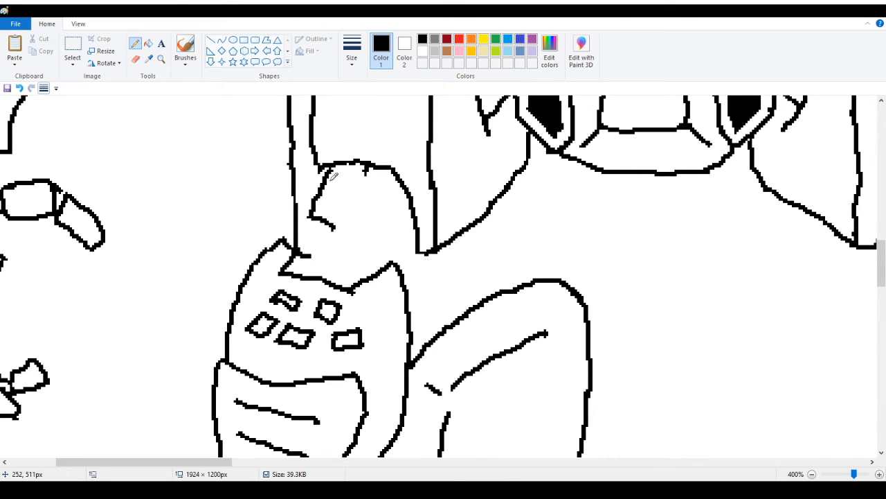
mouse_move(336, 227)
left_mouse_down()
mouse_move(373, 170)
mouse_move(390, 173)
left_mouse_up()
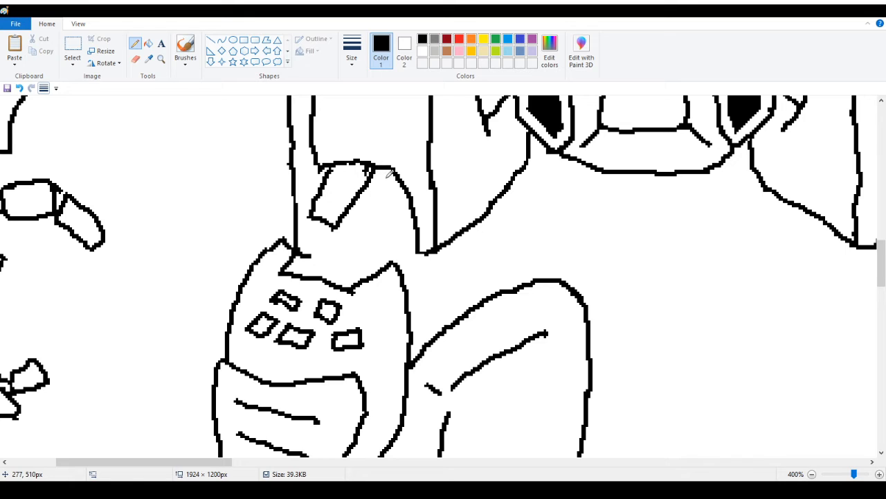
left_click_drag(311, 218, 296, 246)
left_click_drag(337, 221, 300, 266)
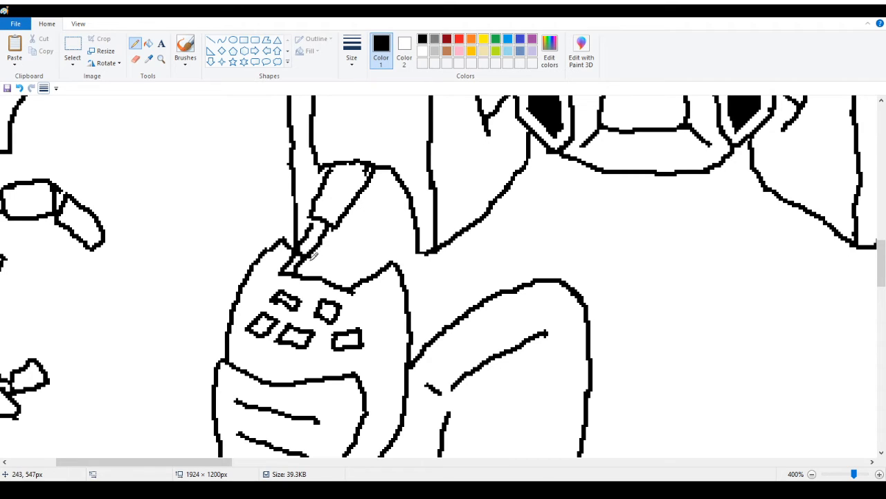
Redraw the knee guard's notched top edge higher, erase the old edge, and move the five small vents up to match
mouse_move(310, 254)
left_mouse_down()
mouse_move(300, 223)
mouse_move(287, 228)
mouse_move(291, 222)
mouse_move(299, 236)
mouse_move(295, 247)
mouse_move(282, 240)
mouse_move(292, 250)
mouse_move(285, 267)
mouse_move(308, 259)
mouse_move(288, 270)
mouse_move(306, 272)
mouse_move(275, 277)
mouse_move(272, 246)
mouse_move(287, 229)
mouse_move(322, 257)
mouse_move(360, 257)
mouse_move(382, 243)
mouse_move(399, 268)
left_mouse_up()
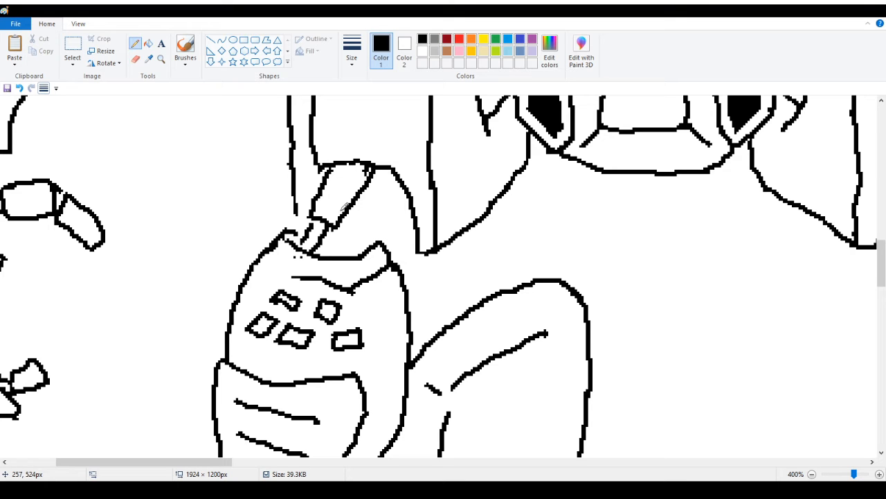
mouse_move(317, 283)
left_mouse_down()
mouse_move(287, 275)
mouse_move(349, 288)
mouse_move(328, 283)
mouse_move(353, 287)
mouse_move(330, 274)
mouse_move(334, 286)
mouse_move(364, 281)
mouse_move(323, 281)
mouse_move(343, 290)
mouse_move(379, 270)
left_mouse_up()
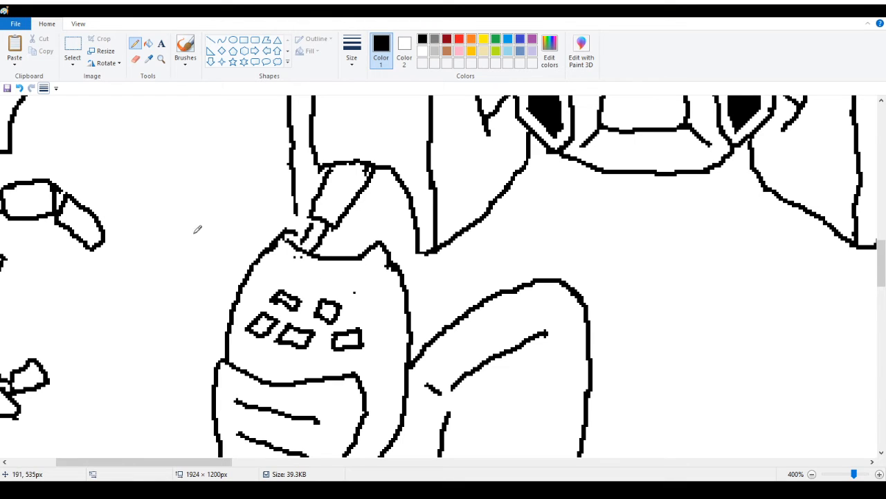
left_click(73, 50)
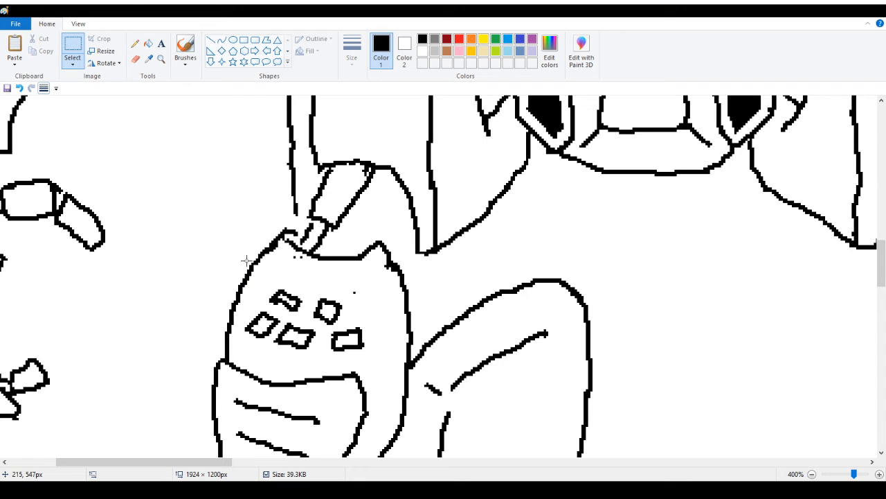
left_click(72, 63)
left_click(106, 109)
left_click_drag(242, 345, 252, 308)
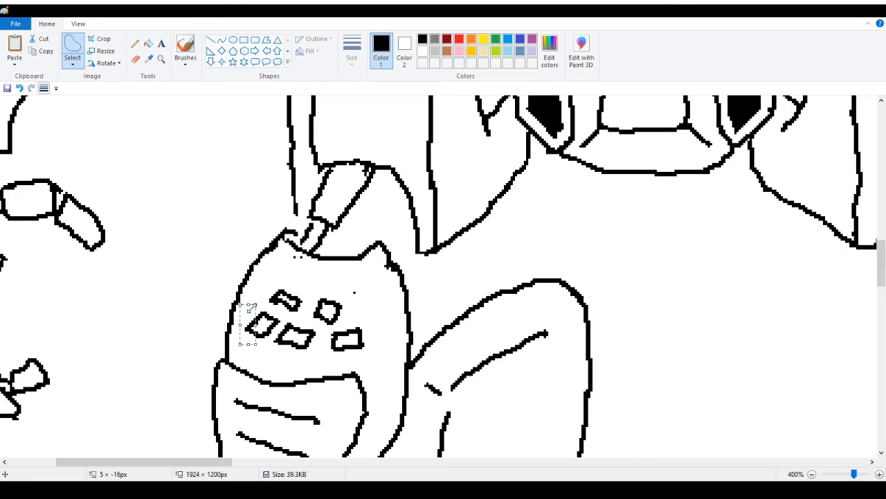
left_click(379, 302)
mouse_move(248, 354)
left_mouse_down()
mouse_move(327, 369)
mouse_move(360, 362)
mouse_move(376, 322)
mouse_move(361, 290)
mouse_move(322, 268)
mouse_move(281, 276)
mouse_move(230, 322)
mouse_move(248, 357)
left_mouse_up()
left_click_drag(306, 336, 313, 315)
Reshape the slanted block's inner edge and draw a second block beside it, joined to the knee guard by two short lines
left_click(135, 43)
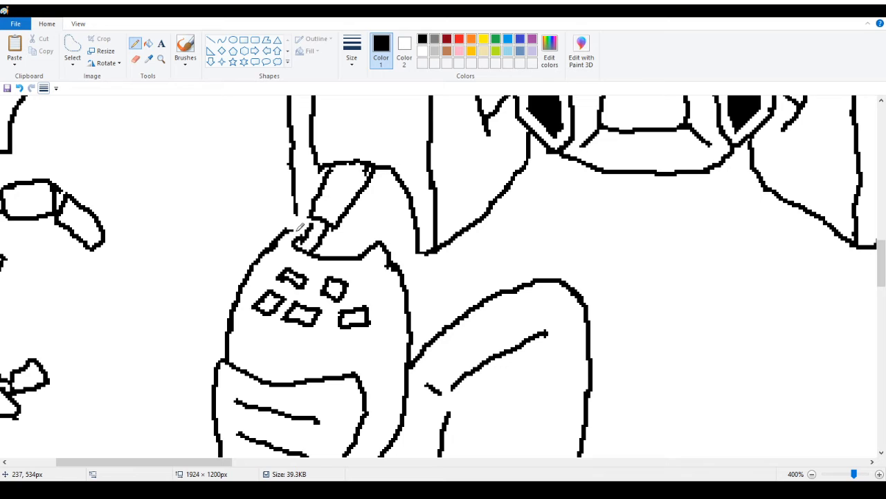
mouse_move(295, 226)
left_mouse_down()
mouse_move(311, 217)
mouse_move(308, 231)
mouse_move(317, 217)
left_mouse_up()
mouse_move(372, 182)
left_mouse_down()
mouse_move(345, 213)
mouse_move(354, 201)
left_mouse_up()
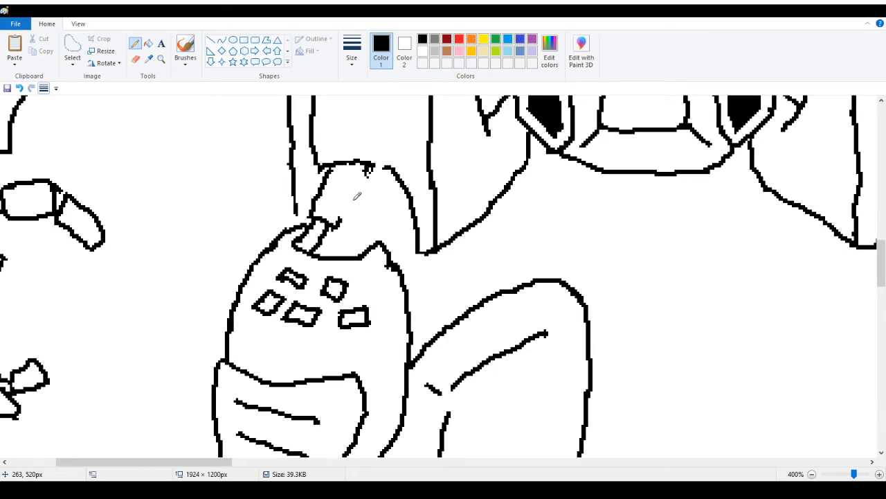
mouse_move(368, 168)
left_mouse_down()
mouse_move(346, 188)
mouse_move(339, 212)
mouse_move(367, 228)
mouse_move(340, 210)
mouse_move(366, 232)
left_mouse_up()
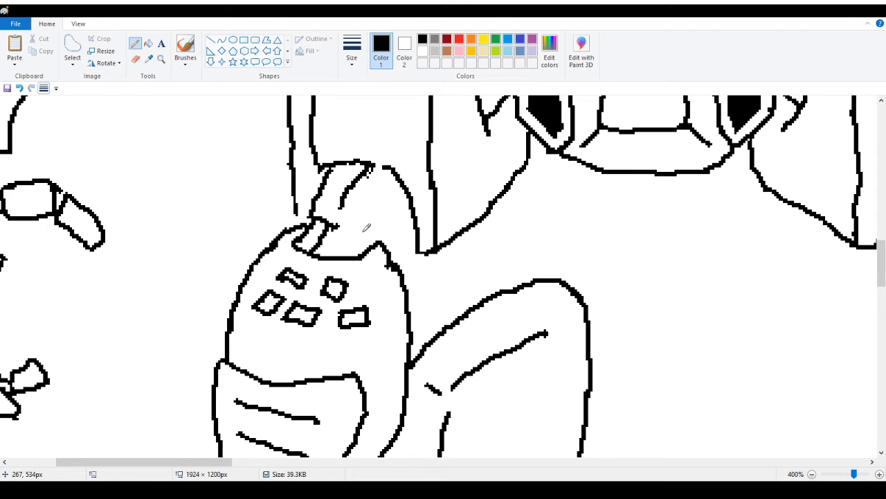
mouse_move(344, 204)
left_mouse_down()
mouse_move(337, 223)
mouse_move(365, 239)
mouse_move(405, 178)
left_mouse_up()
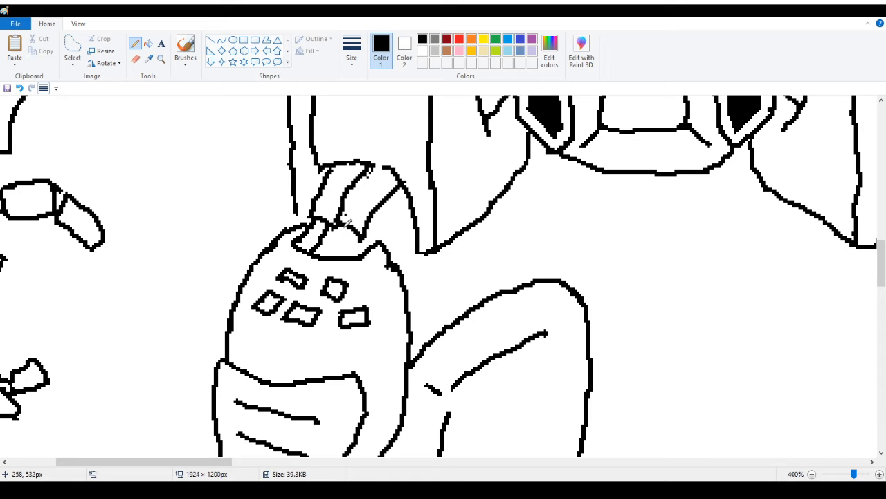
left_click_drag(347, 220, 330, 257)
left_click_drag(360, 231, 346, 254)
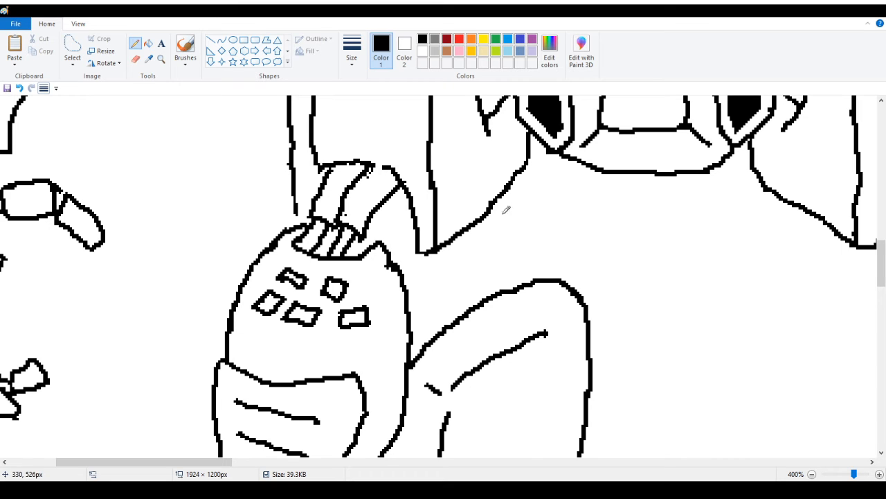
Draw the inner leg line from the thigh to the lower leg's arch, lengthen the thigh's inner prong, and close the outline gaps
mouse_move(543, 276)
left_mouse_down()
mouse_move(523, 230)
mouse_move(533, 163)
mouse_move(524, 213)
mouse_move(524, 168)
left_mouse_up()
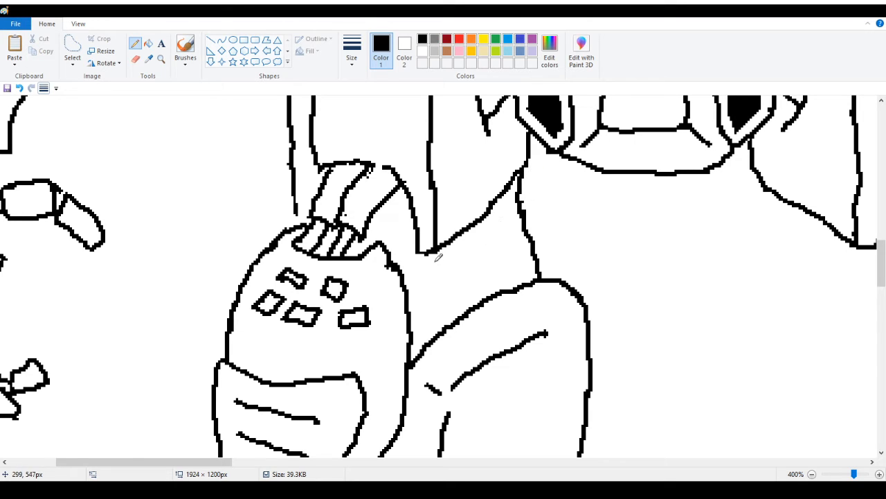
scroll(485, 245, "up", 3)
scroll(496, 254, "down", 2)
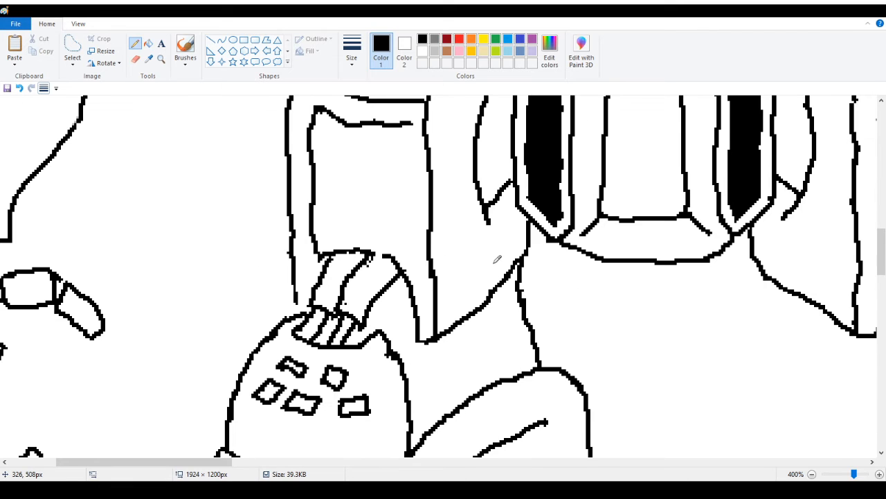
mouse_move(420, 337)
left_mouse_down()
mouse_move(451, 331)
mouse_move(419, 342)
left_mouse_up()
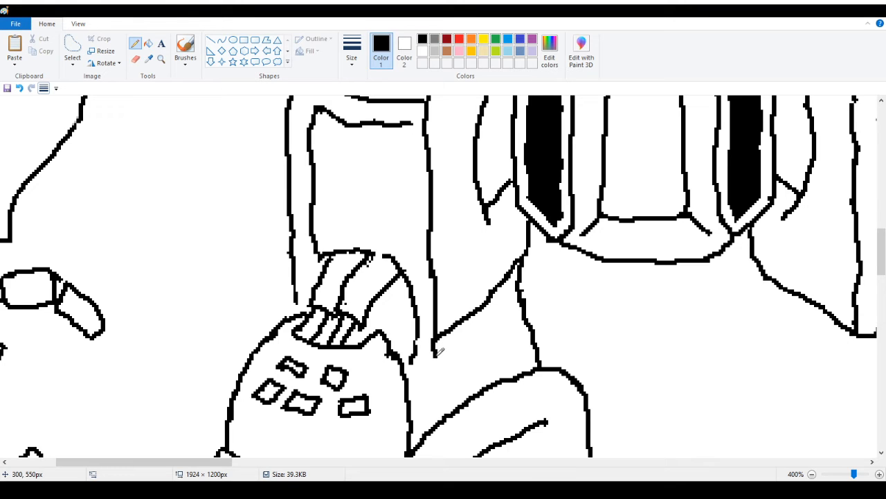
mouse_move(412, 360)
left_mouse_down()
mouse_move(439, 348)
mouse_move(412, 361)
mouse_move(439, 353)
mouse_move(447, 326)
mouse_move(441, 335)
mouse_move(536, 238)
mouse_move(448, 335)
mouse_move(494, 286)
mouse_move(475, 313)
mouse_move(494, 298)
mouse_move(530, 239)
mouse_move(526, 263)
mouse_move(477, 335)
mouse_move(417, 376)
mouse_move(467, 344)
left_mouse_up()
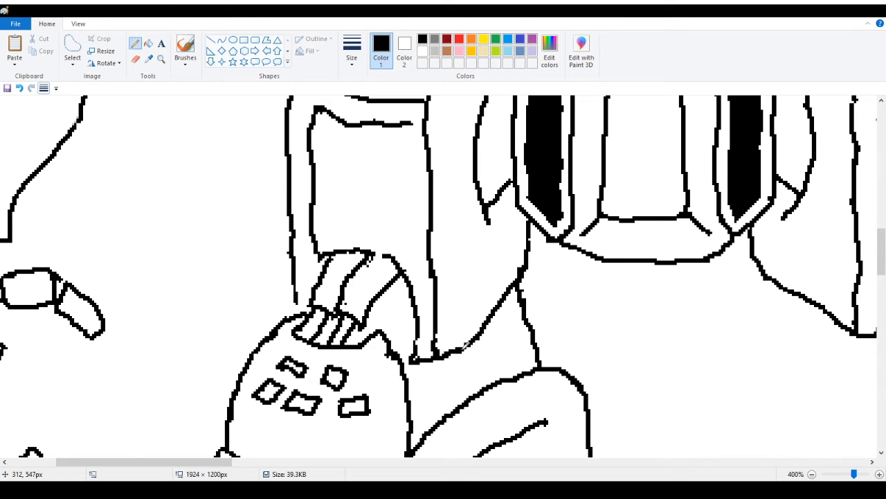
left_click(414, 359)
left_click_drag(383, 256, 388, 252)
mouse_move(335, 296)
left_mouse_down()
mouse_move(358, 266)
mouse_move(344, 297)
left_mouse_up()
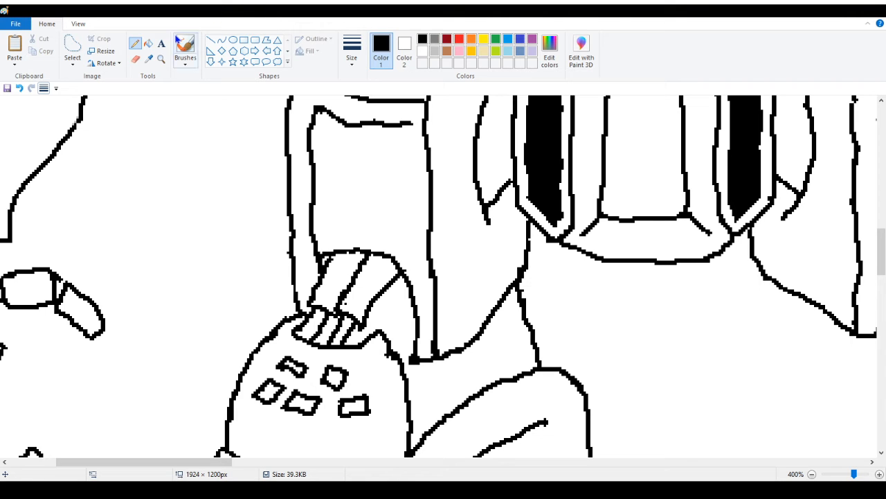
Fill the recess between the thigh and lower leg and between the connectors with black, and trim its inner edge into a concave curve
left_click(148, 43)
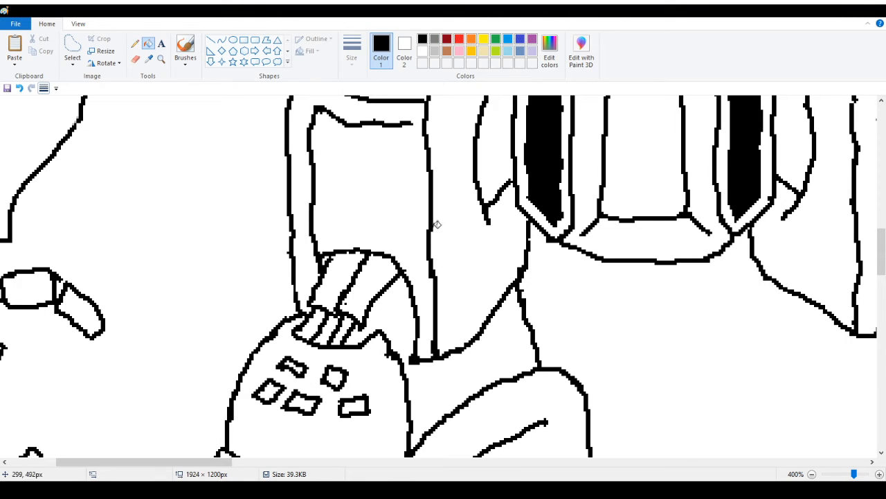
left_click(491, 363)
left_click(331, 327)
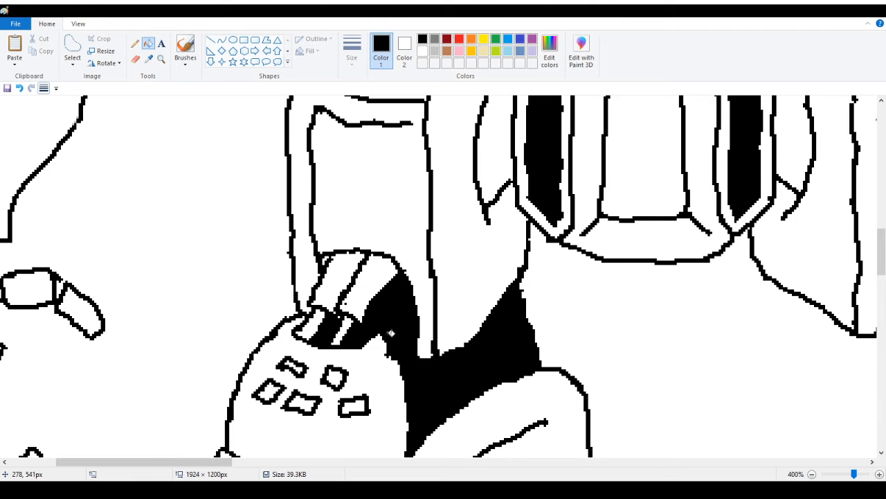
left_click(135, 59)
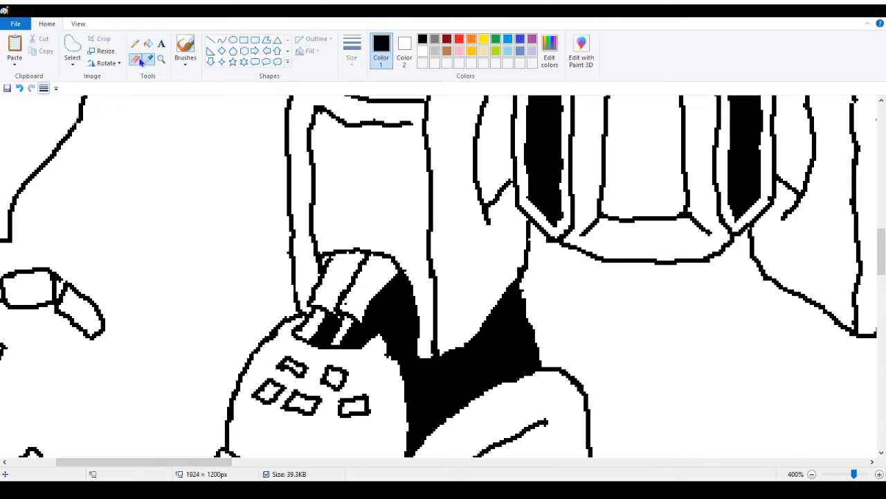
mouse_move(548, 358)
left_mouse_down()
mouse_move(521, 323)
mouse_move(528, 287)
mouse_move(548, 337)
mouse_move(531, 321)
left_mouse_up()
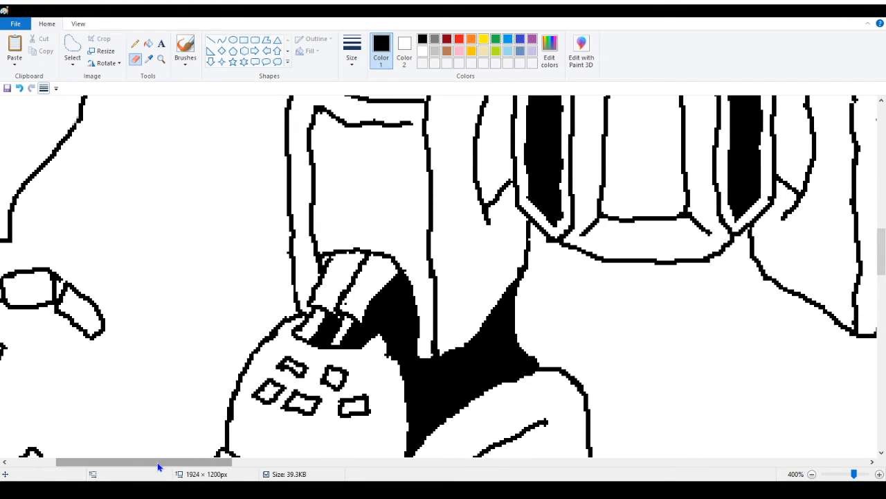
Draw a short tapered shin segment beneath the knee guard's lower plate, with a vertical line separating its front and side faces
left_click_drag(159, 462, 198, 462)
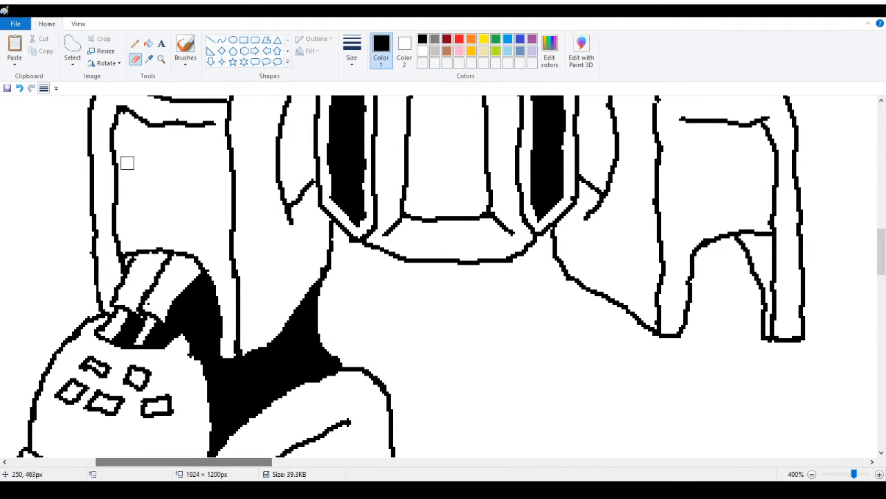
left_click(161, 60)
right_click(129, 126)
right_click(127, 128)
right_click(118, 144)
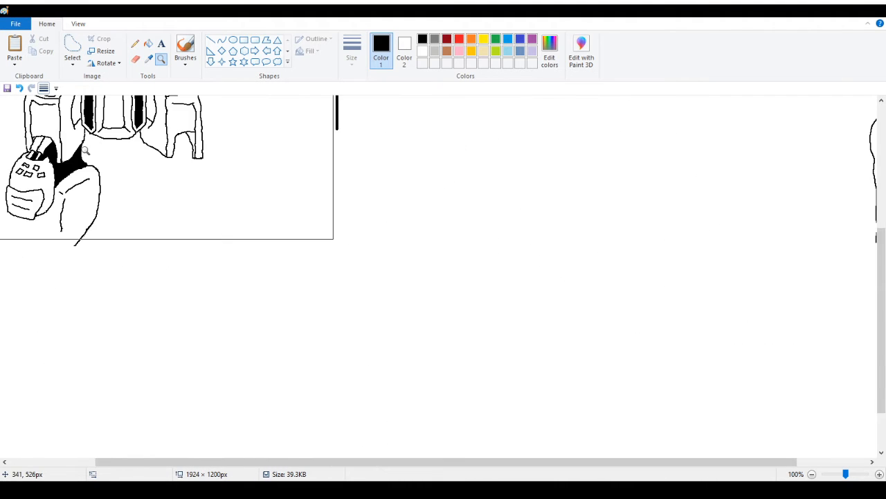
right_click(108, 153)
left_click(60, 288)
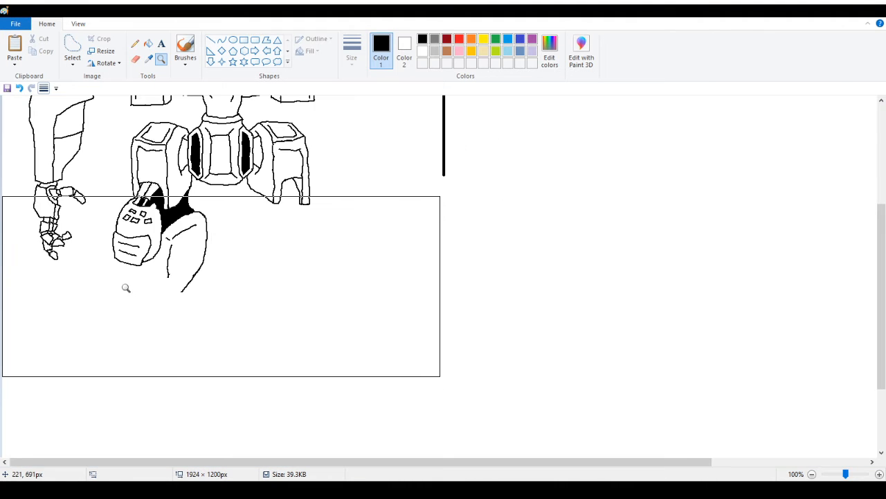
left_click(127, 280)
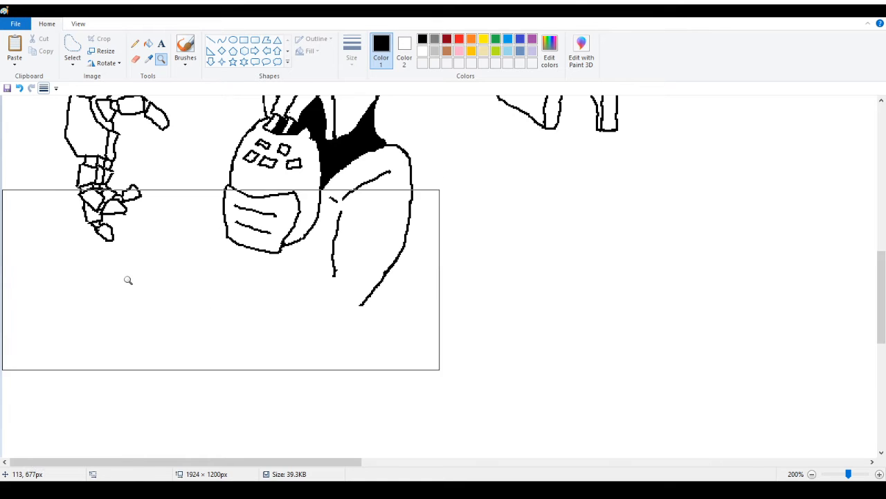
left_click(135, 43)
scroll(194, 231, "down", 1)
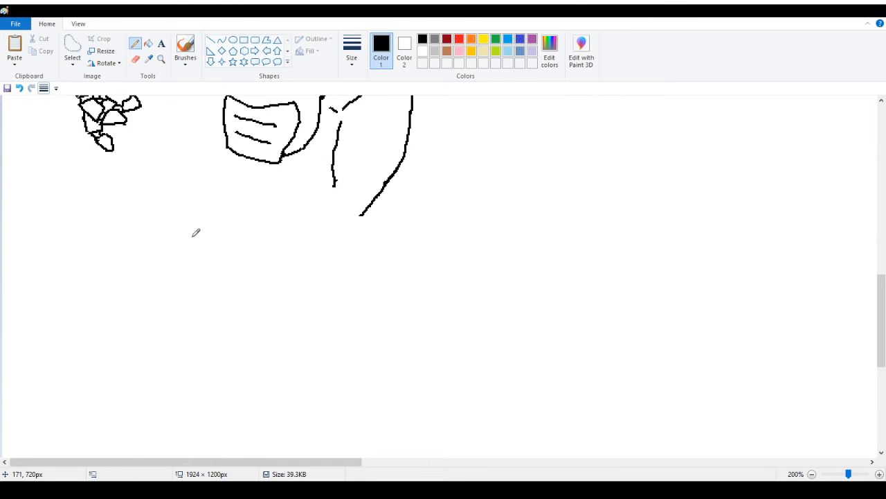
scroll(217, 240, "up", 2)
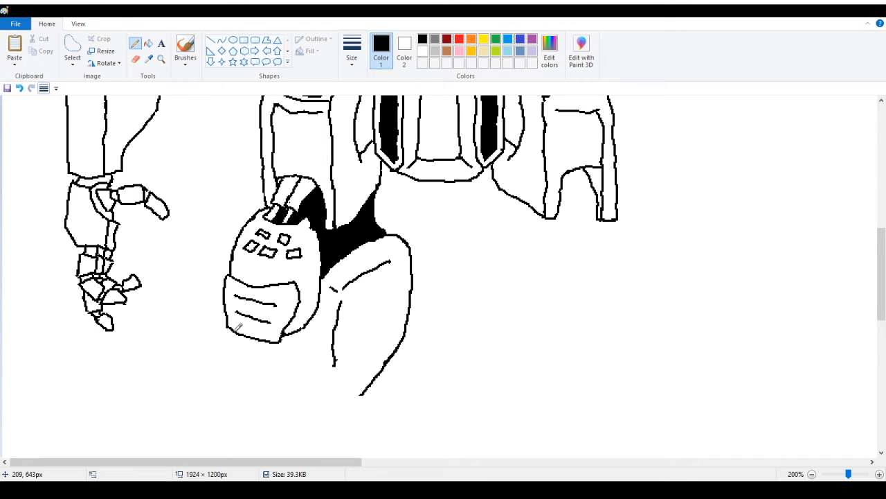
mouse_move(236, 327)
left_mouse_down()
mouse_move(241, 369)
mouse_move(276, 372)
left_mouse_up()
left_click_drag(292, 331, 280, 369)
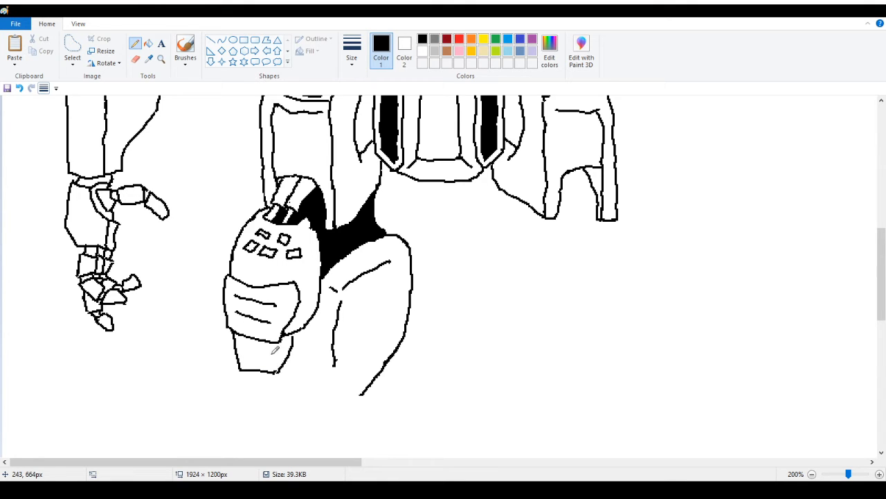
left_click_drag(275, 340, 277, 368)
Draw a flared block beneath the shin segment, with a slanted bottom edge and a narrow side face
mouse_move(238, 374)
left_mouse_down()
mouse_move(218, 410)
mouse_move(270, 421)
left_mouse_up()
mouse_move(274, 371)
left_mouse_down()
mouse_move(271, 421)
mouse_move(294, 422)
left_mouse_up()
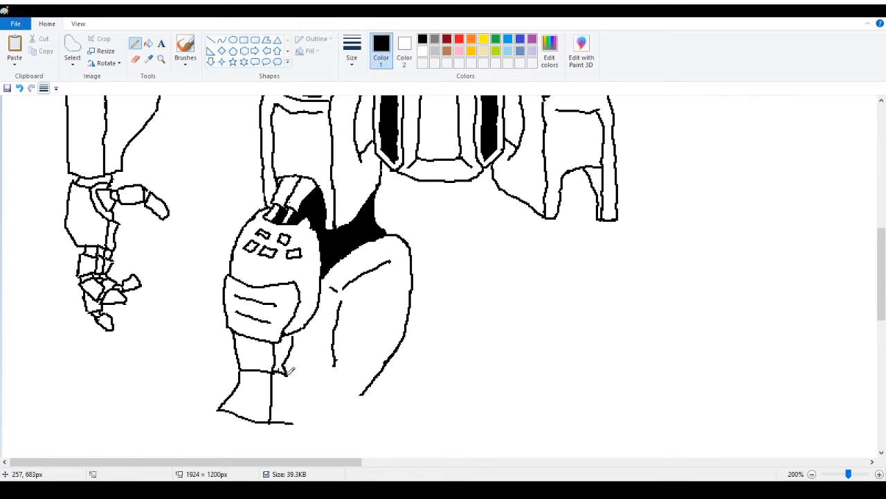
left_click_drag(294, 421, 289, 373)
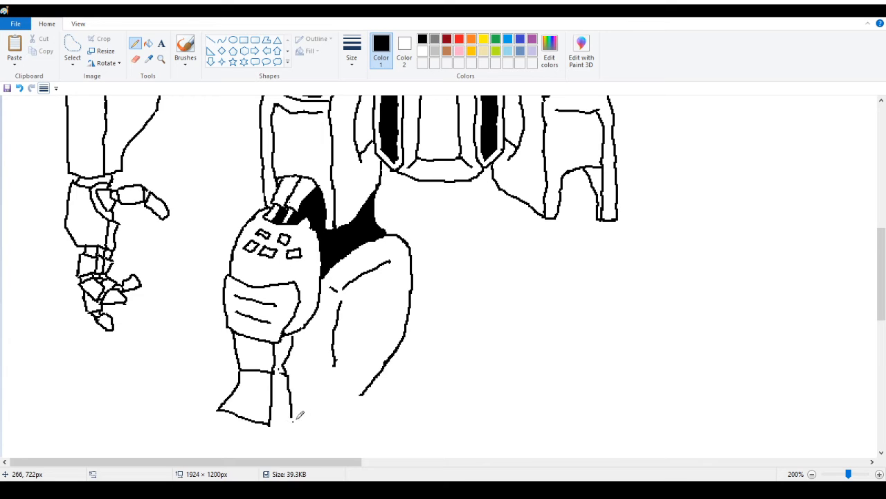
left_click_drag(272, 422, 292, 416)
mouse_move(286, 366)
left_mouse_down()
mouse_move(281, 372)
mouse_move(289, 371)
left_mouse_up()
Close the lower leg's large contour with a curved bottom edge and add a nested bracket-shaped detail beside the shin
left_click_drag(299, 405, 380, 390)
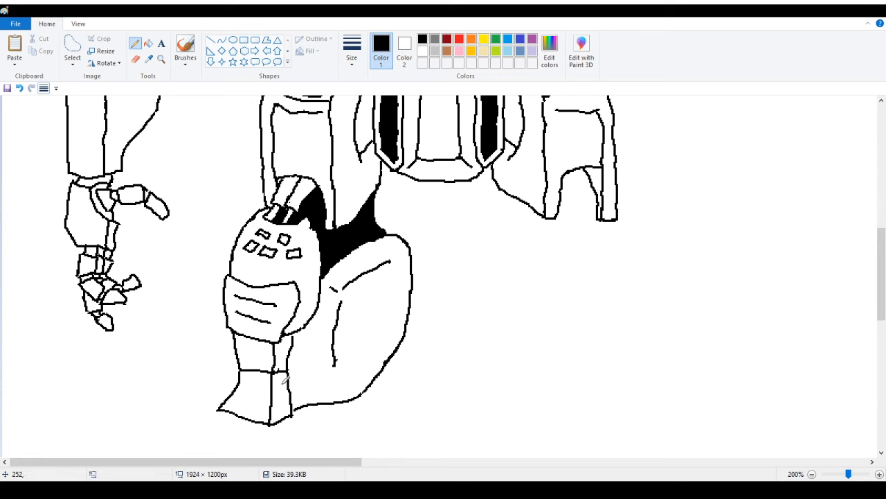
mouse_move(298, 358)
left_mouse_down()
mouse_move(319, 391)
mouse_move(311, 393)
mouse_move(300, 362)
mouse_move(311, 377)
mouse_move(302, 396)
mouse_move(315, 378)
mouse_move(311, 365)
mouse_move(309, 386)
left_mouse_up()
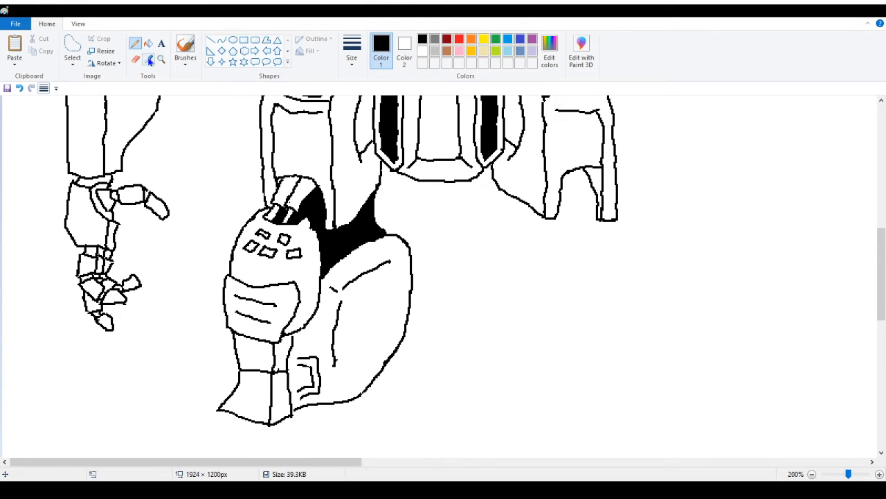
Examine the left lower leg's shape and proportions against the whole robot
left_click(161, 59)
right_click(147, 125)
right_click(143, 128)
right_click(138, 130)
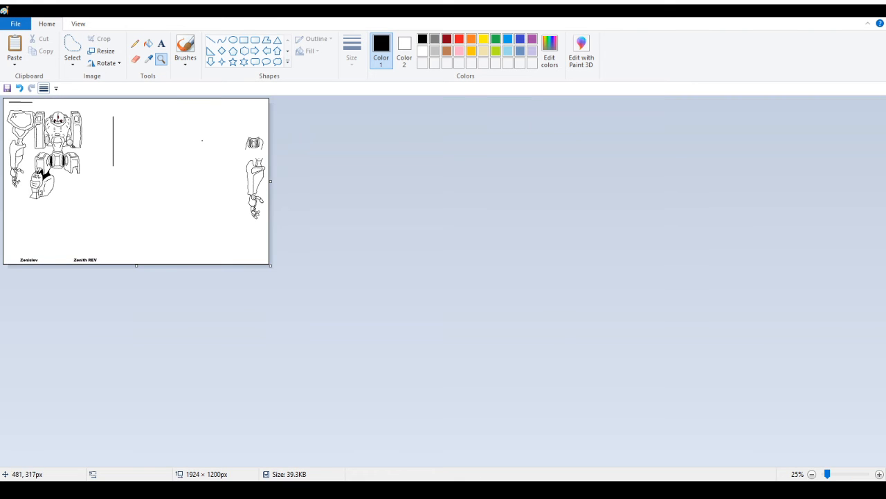
left_click(72, 144)
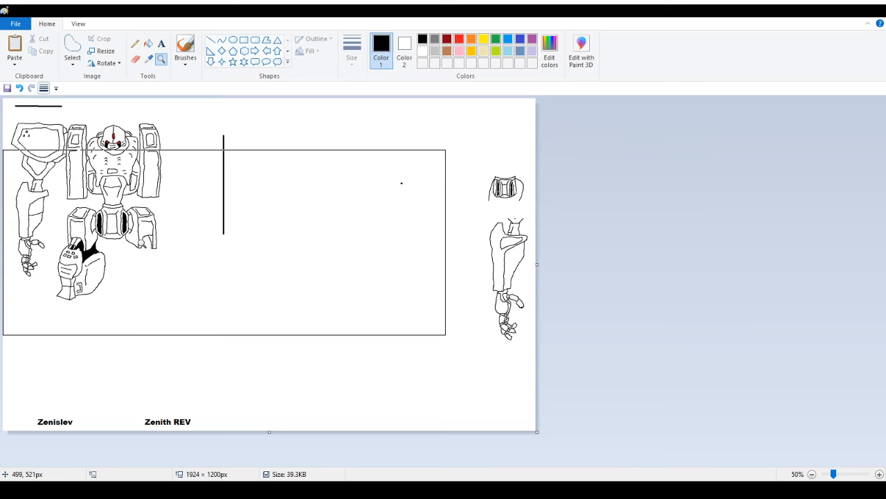
left_click(139, 255)
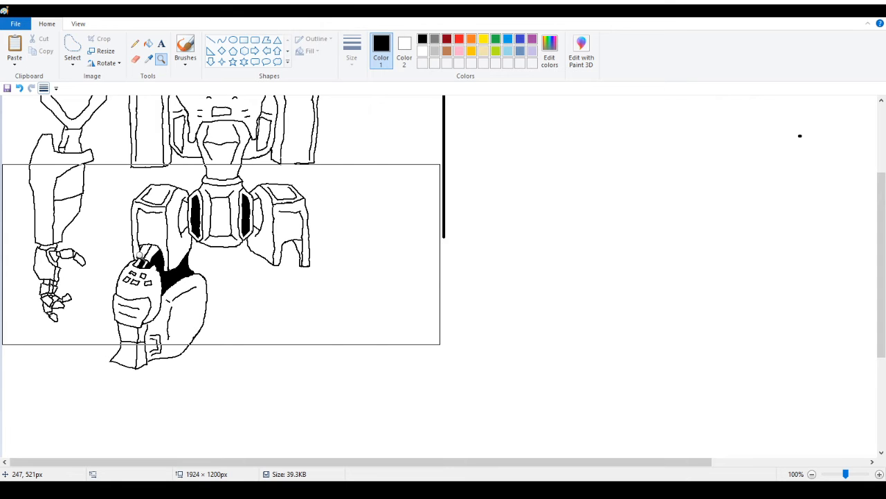
Redraw the lower end of the left thigh armor's inner edge, running down toward the black-filled knee recess
left_click(138, 256)
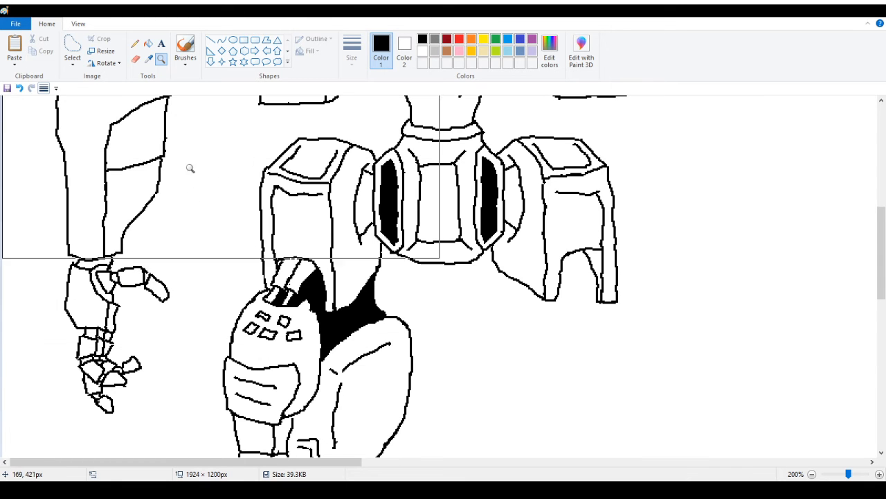
left_click(135, 44)
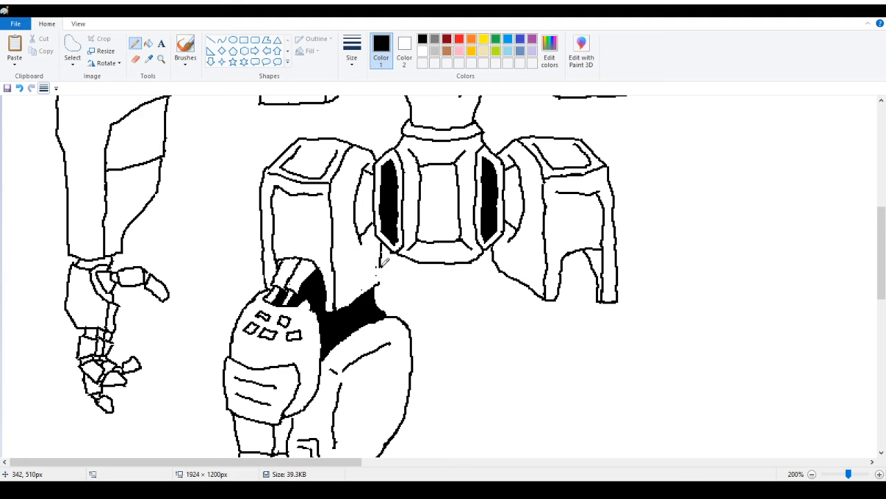
left_click_drag(380, 283, 383, 266)
Examine the left thigh armor's shape up close and against the lower leg, hip and opposite thigh
scroll(264, 303, "down", 2)
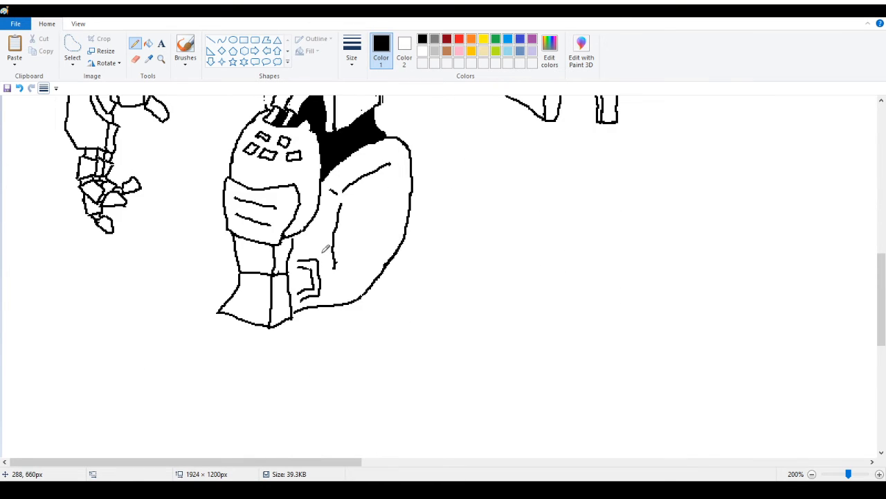
scroll(326, 248, "up", 3)
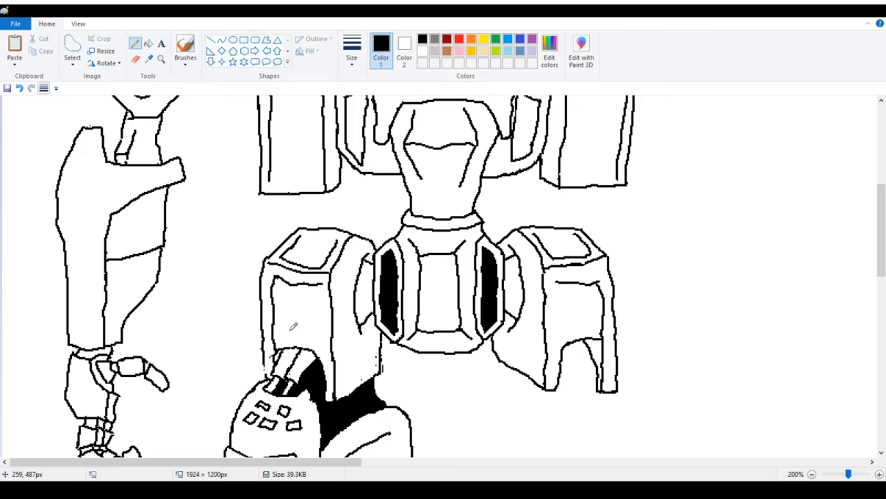
left_click(160, 58)
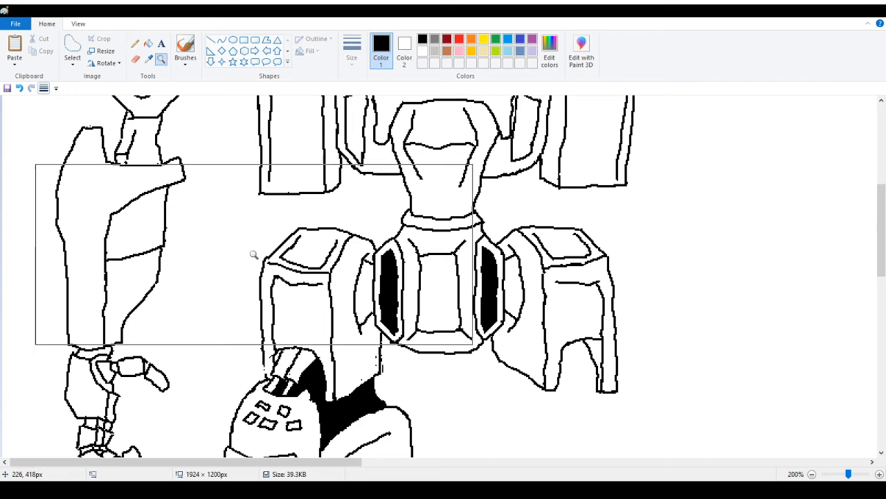
left_click(302, 337)
left_click(316, 301)
scroll(280, 261, "up", 2)
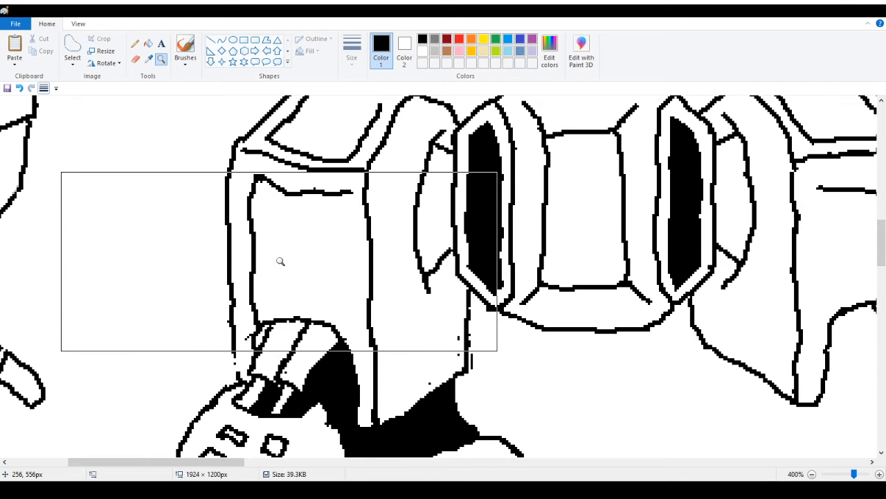
scroll(270, 256, "up", 1)
scroll(250, 247, "down", 1)
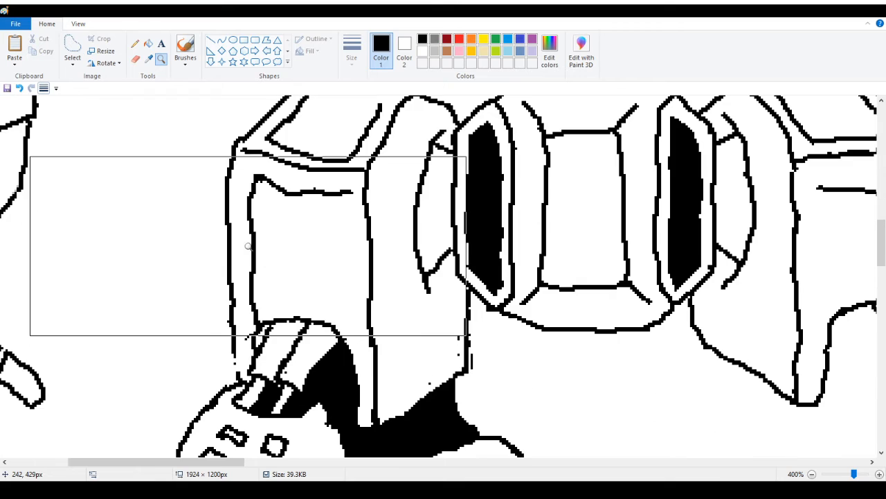
left_click(135, 43)
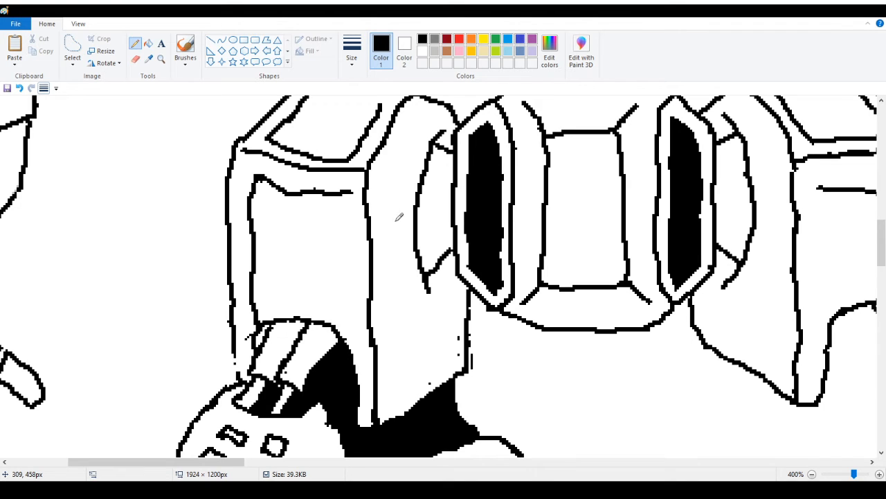
scroll(178, 350, "down", 3)
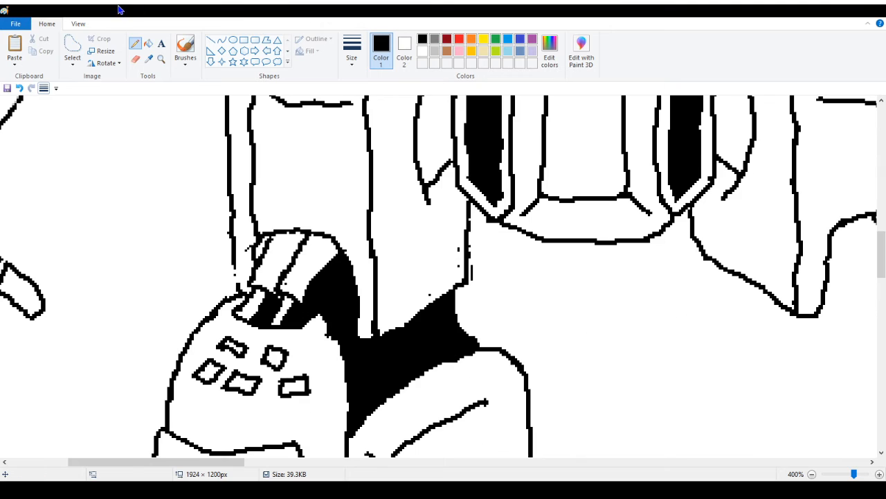
left_click(148, 59)
left_click(161, 62)
right_click(132, 142)
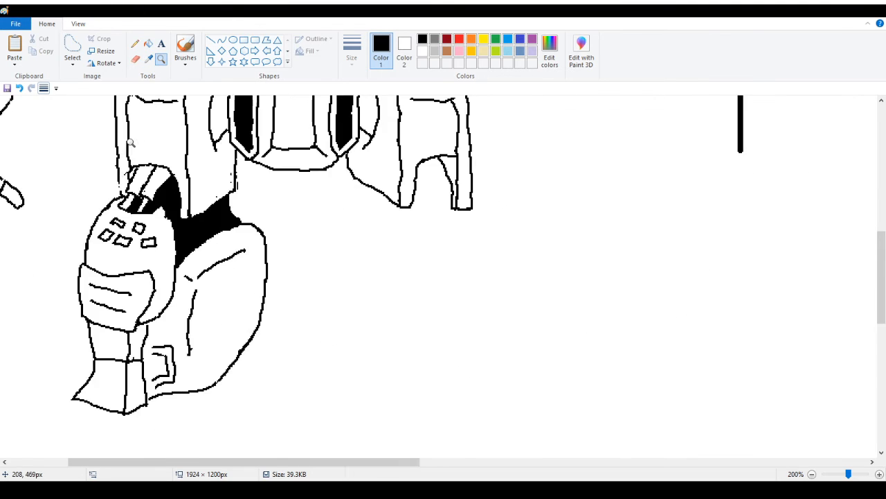
right_click(126, 144)
scroll(76, 154, "up", 3)
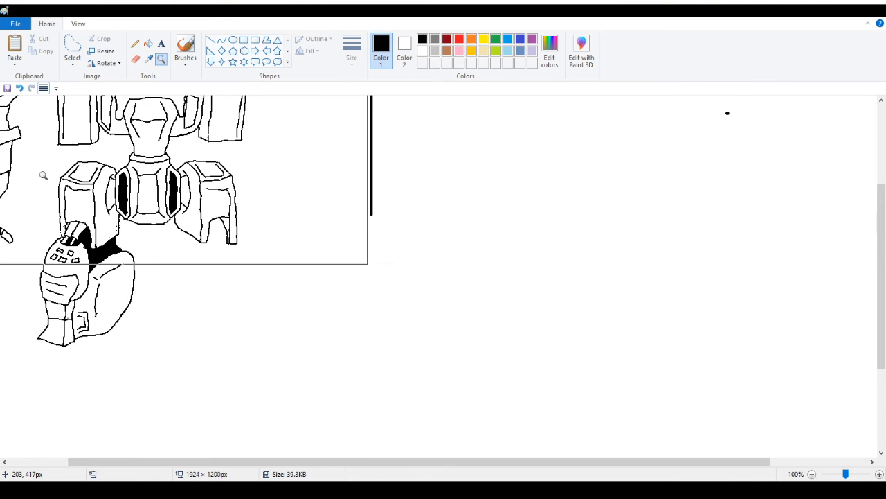
Redraw the left thigh block's upper side edge as a diagonal from its front corner back to the hip joint
left_click(81, 185)
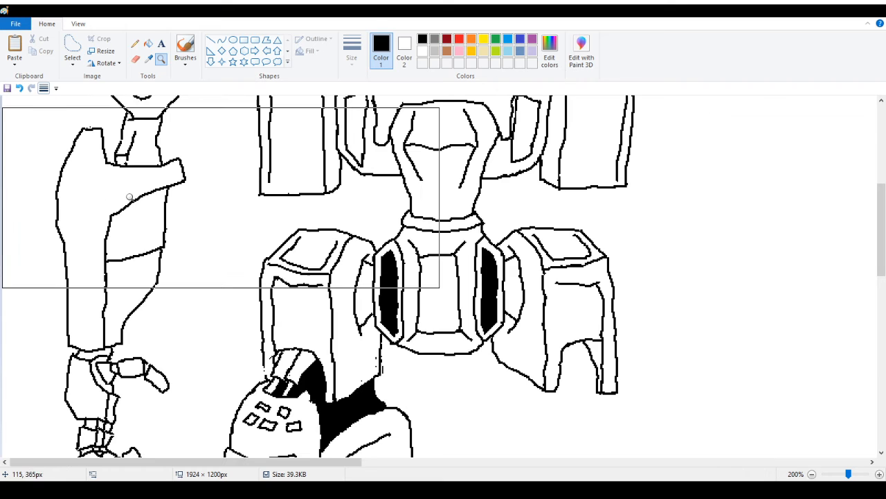
left_click(376, 249)
left_click(135, 43)
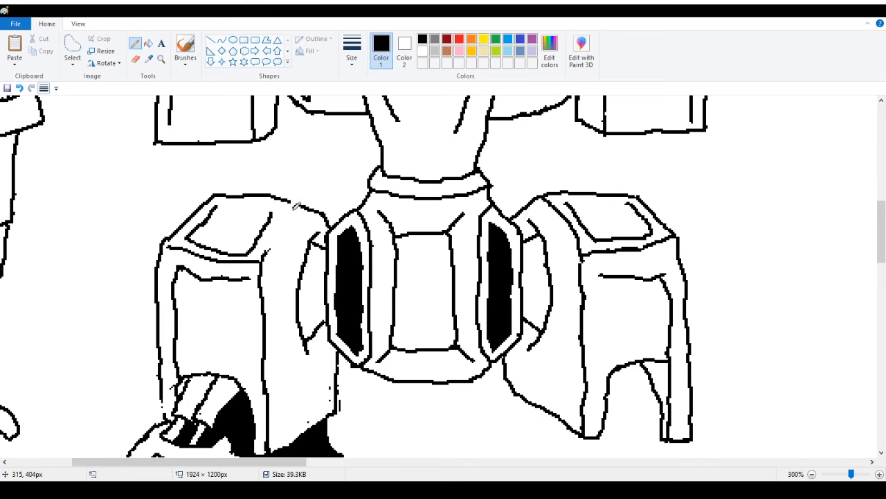
left_click_drag(274, 246, 322, 208)
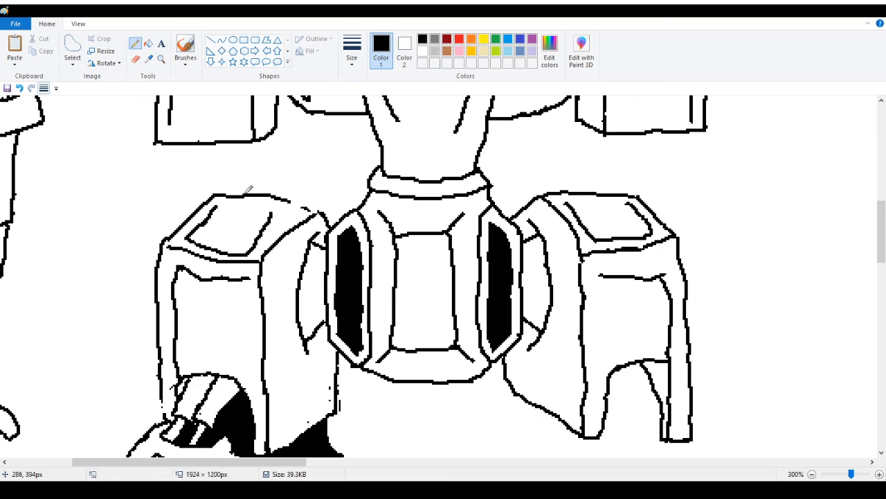
Replace the flat back outline of the left thigh's top face with two slanted edges meeting at a peak
mouse_move(291, 198)
left_mouse_down()
mouse_move(324, 209)
mouse_move(310, 199)
mouse_move(320, 206)
mouse_move(223, 195)
left_mouse_up()
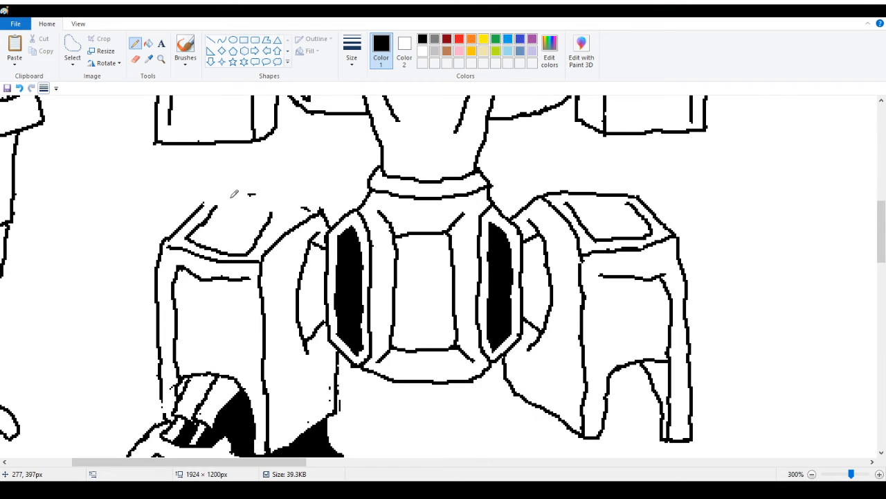
mouse_move(194, 231)
left_mouse_down()
mouse_move(189, 237)
mouse_move(215, 207)
mouse_move(198, 217)
mouse_move(200, 208)
mouse_move(171, 237)
mouse_move(232, 200)
left_mouse_up()
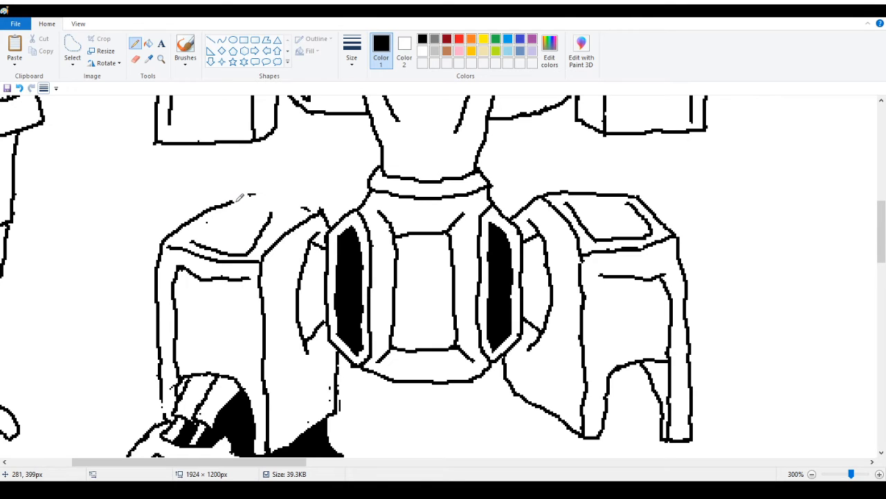
mouse_move(237, 201)
left_mouse_down()
mouse_move(288, 196)
mouse_move(259, 199)
mouse_move(319, 209)
left_mouse_up()
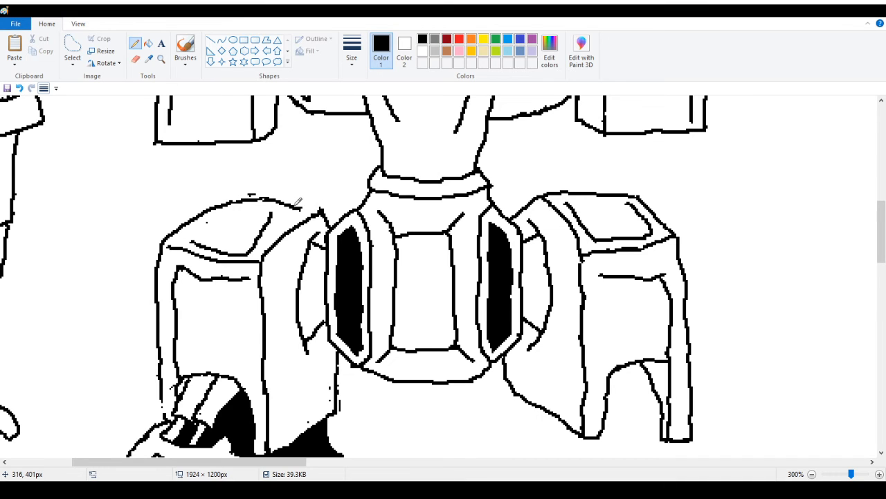
left_click_drag(295, 200, 324, 206)
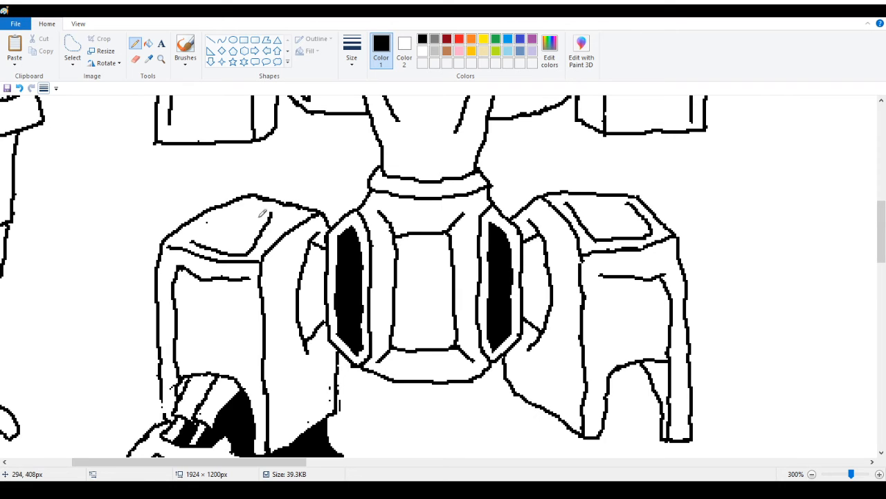
Redraw both side lines of the inset panel on the left thigh's top face parallel to the face's slanted edges
left_click_drag(272, 215, 264, 233)
left_click_drag(259, 239, 291, 220)
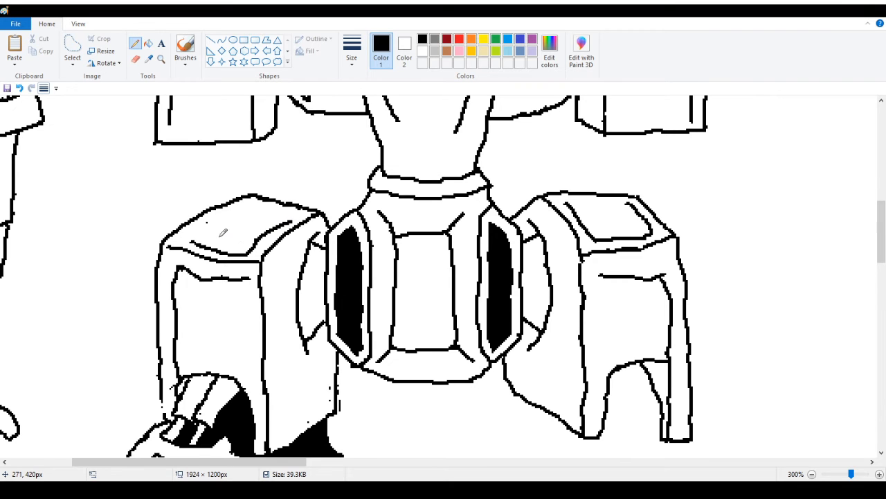
scroll(223, 233, "down", 3)
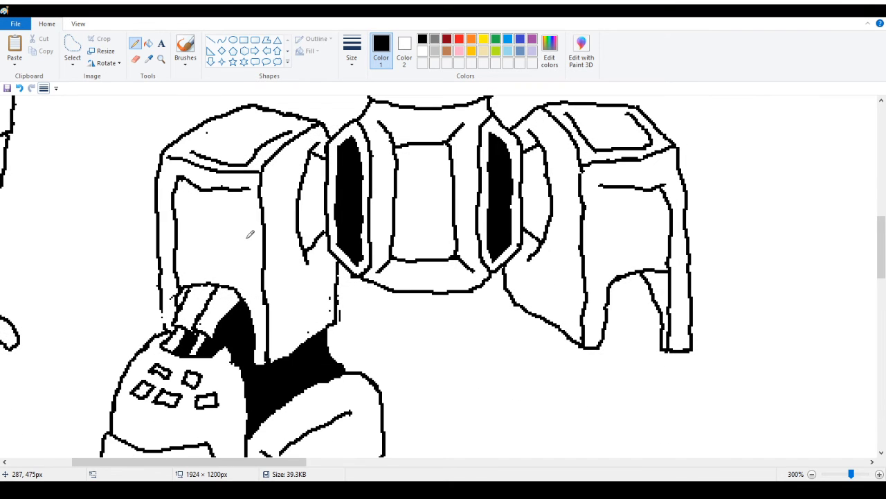
left_click(161, 58)
right_click(33, 201)
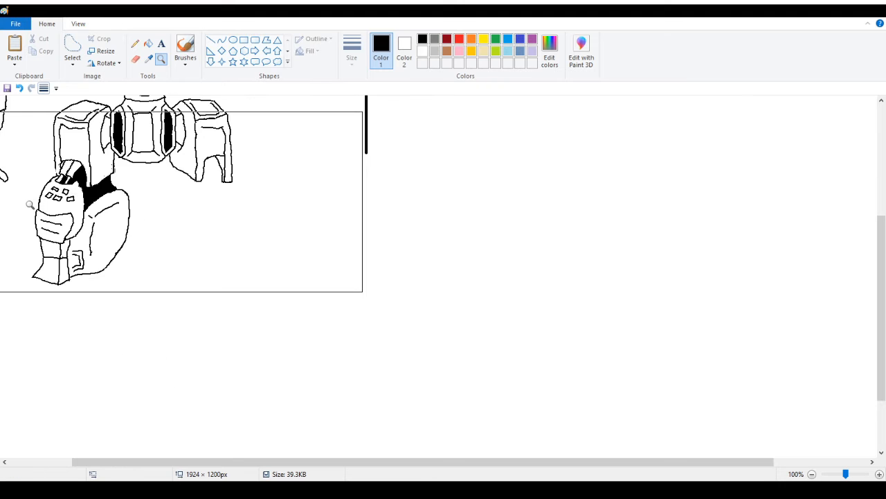
scroll(33, 233, "up", 3)
left_click(36, 228)
left_click(311, 176)
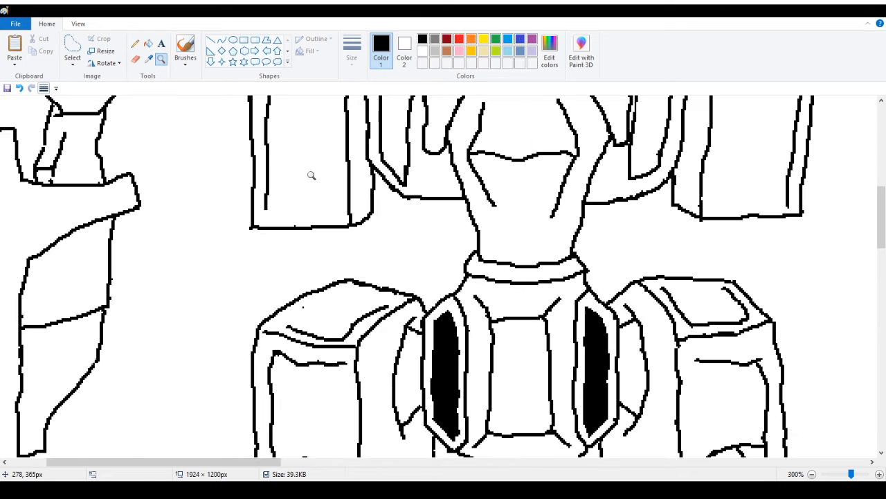
left_click(135, 42)
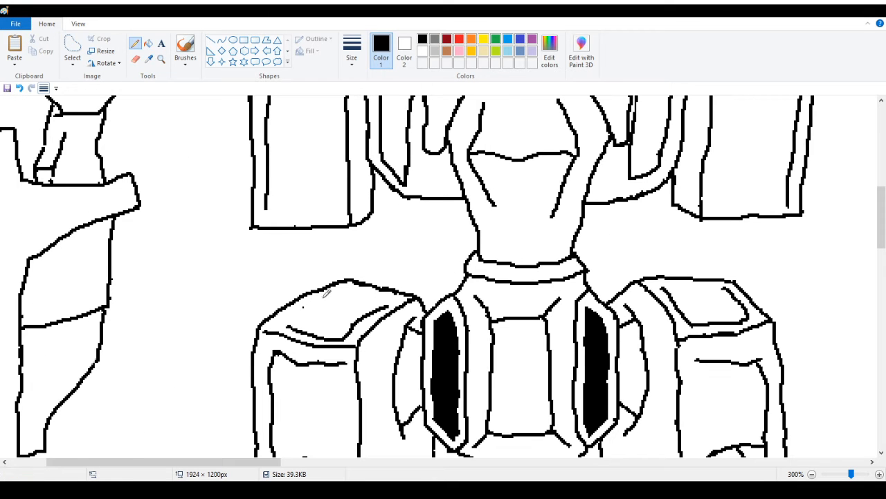
left_click_drag(284, 324, 351, 282)
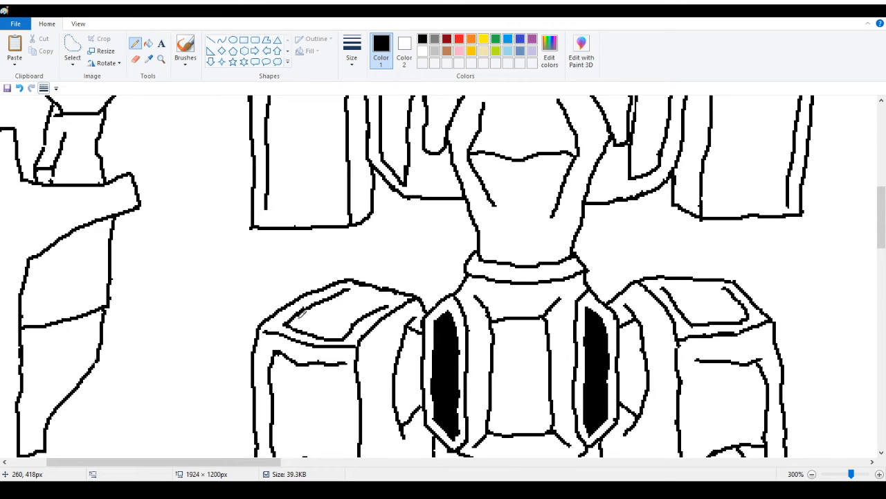
Complete the left thigh's outer edge down to the knee guard and clean up the stray marks beside the knee connector
scroll(309, 314, "down", 3)
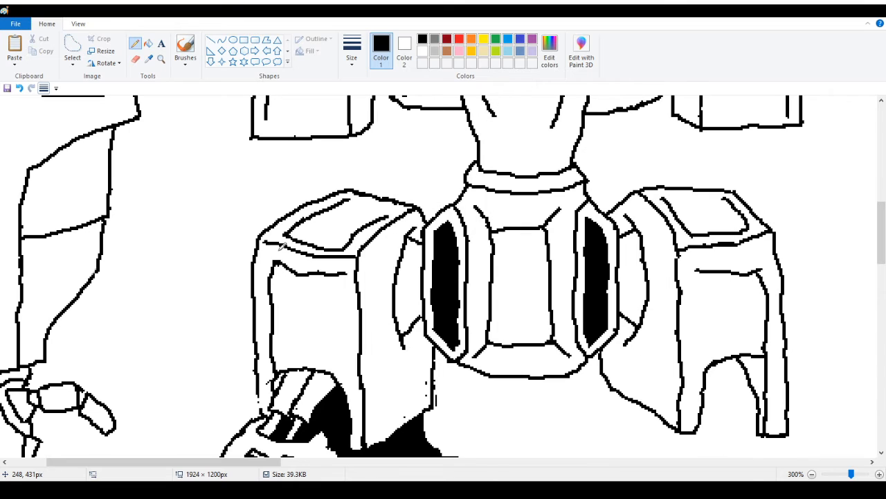
left_click(160, 59)
right_click(168, 196)
right_click(168, 196)
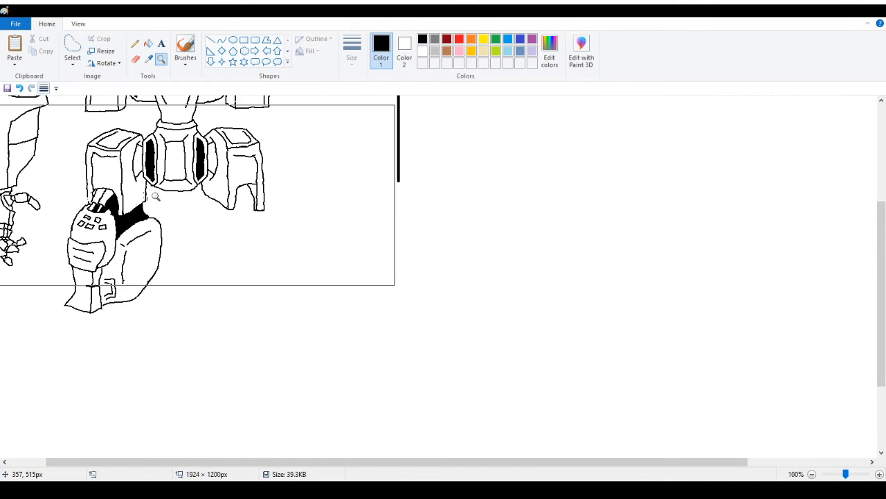
scroll(121, 205, "up", 3)
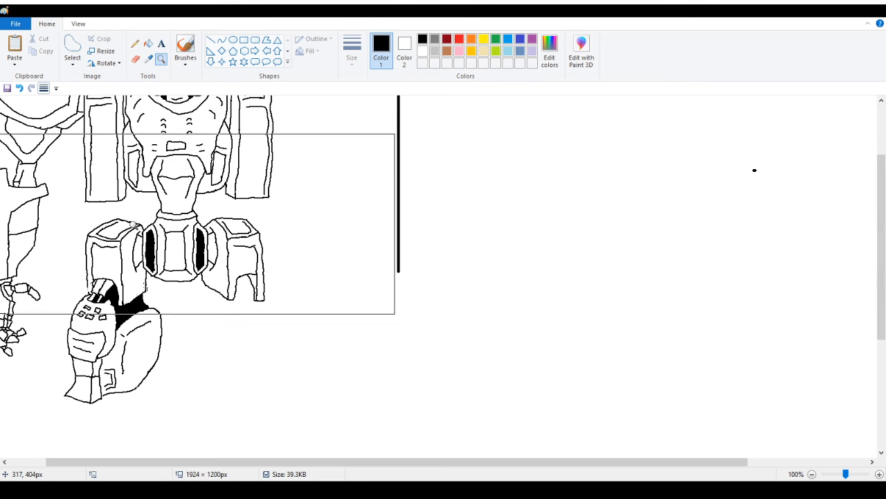
left_click(173, 225)
left_click(133, 247)
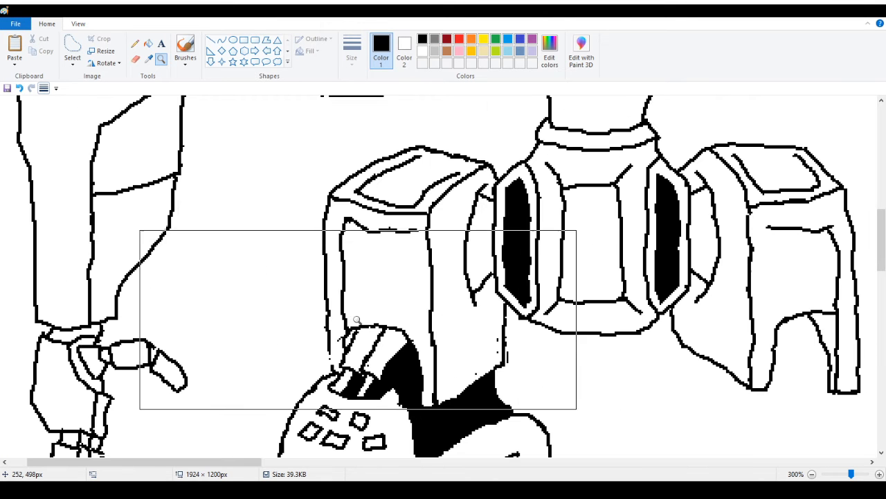
left_click(421, 361)
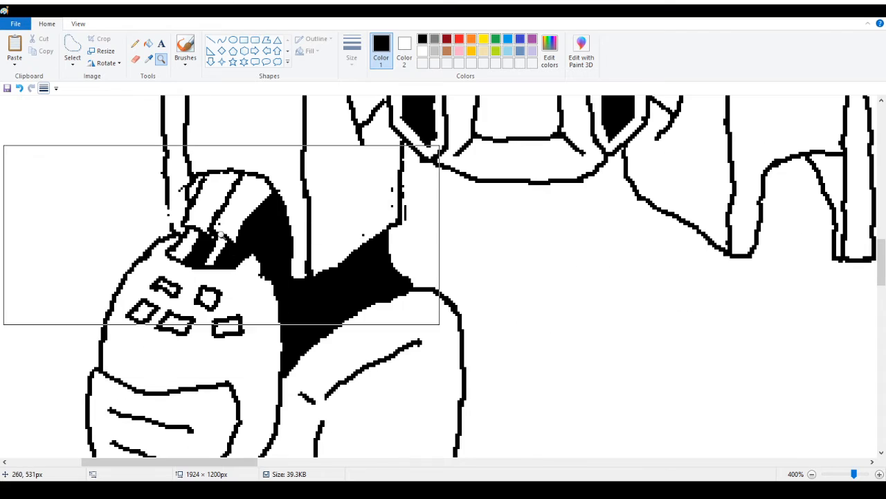
left_click(136, 44)
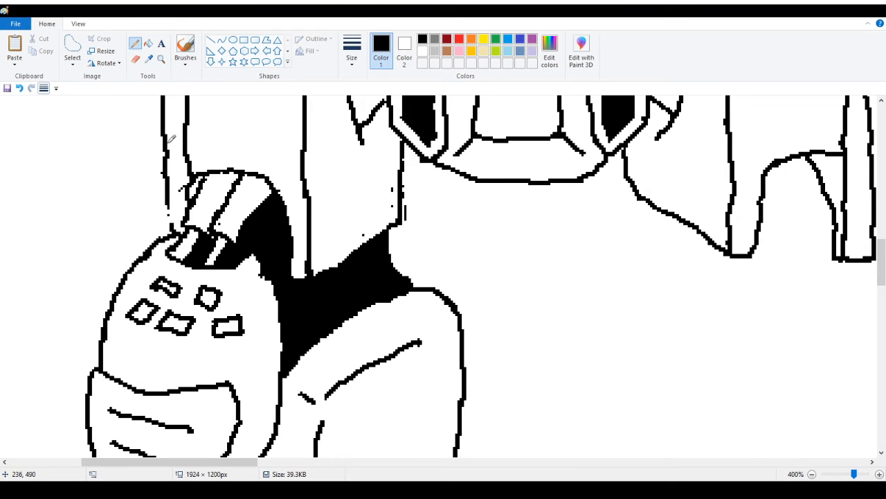
left_click_drag(188, 178, 170, 222)
Erase the right thigh block's back outline, top face side edges and inset side lines, clearing the leftover marks
scroll(236, 166, "up", 4)
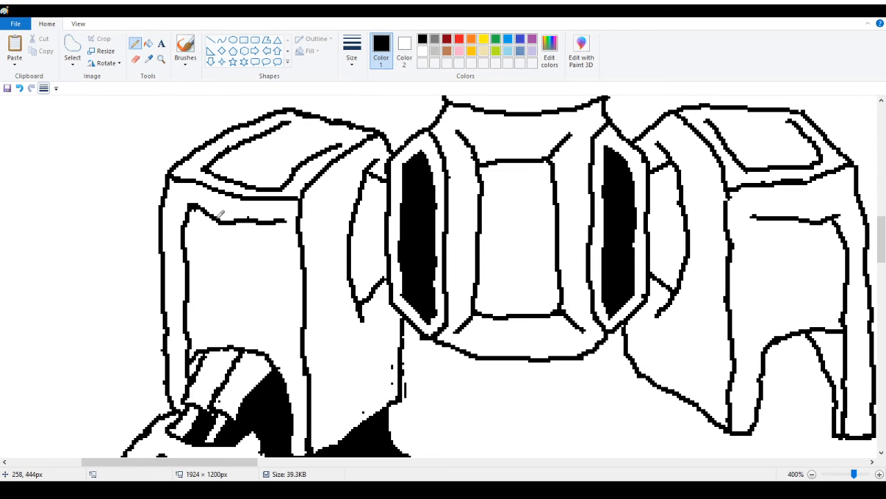
left_click_drag(206, 461, 255, 469)
scroll(290, 405, "up", 2)
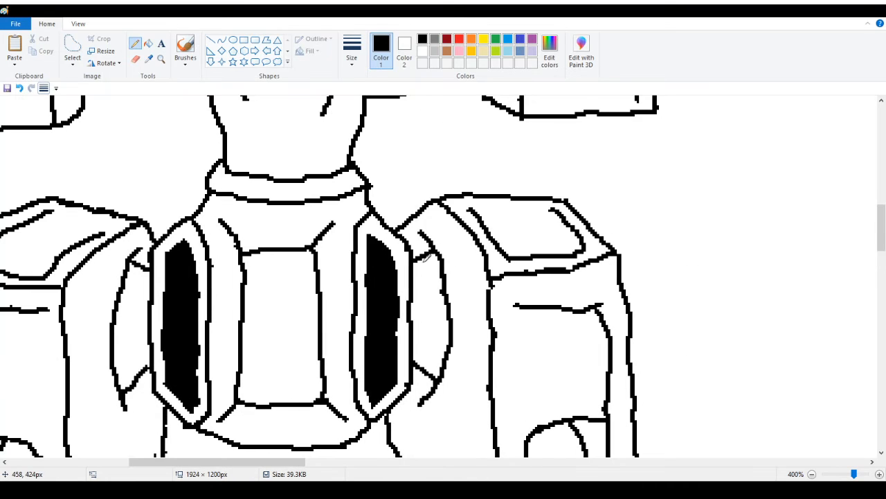
left_click(135, 59)
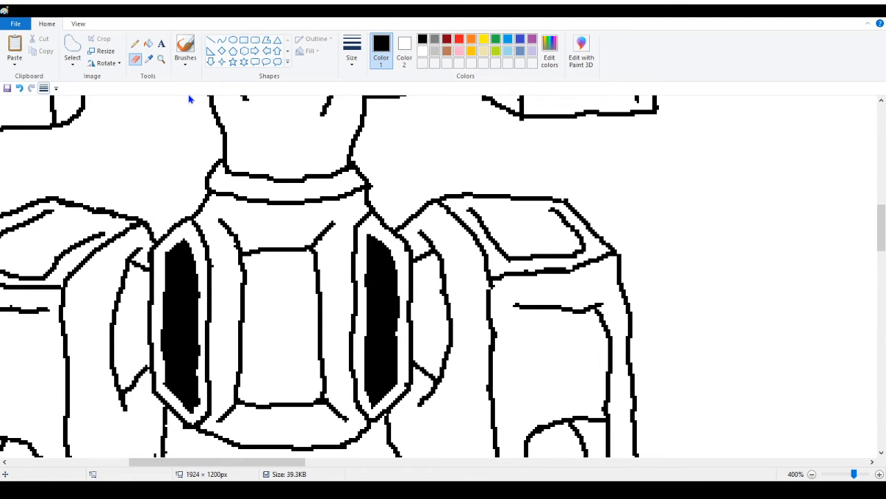
scroll(560, 284, "up", 1)
mouse_move(573, 359)
left_mouse_down()
mouse_move(496, 368)
mouse_move(482, 361)
mouse_move(555, 357)
mouse_move(502, 342)
mouse_move(459, 316)
mouse_move(497, 333)
mouse_move(513, 349)
mouse_move(461, 323)
mouse_move(512, 353)
mouse_move(501, 345)
mouse_move(610, 320)
mouse_move(607, 331)
mouse_move(554, 305)
mouse_move(572, 291)
mouse_move(594, 309)
left_mouse_up()
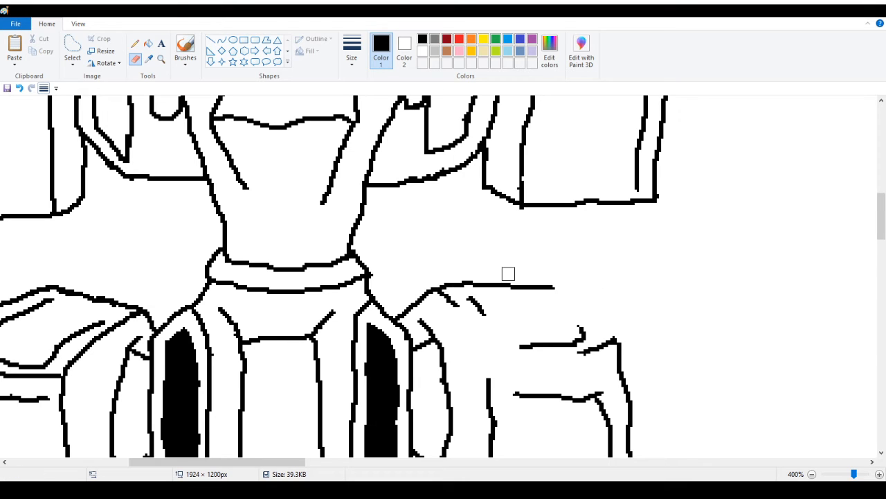
mouse_move(508, 274)
left_mouse_down()
mouse_move(443, 285)
mouse_move(512, 286)
mouse_move(466, 291)
mouse_move(475, 307)
mouse_move(560, 287)
left_mouse_up()
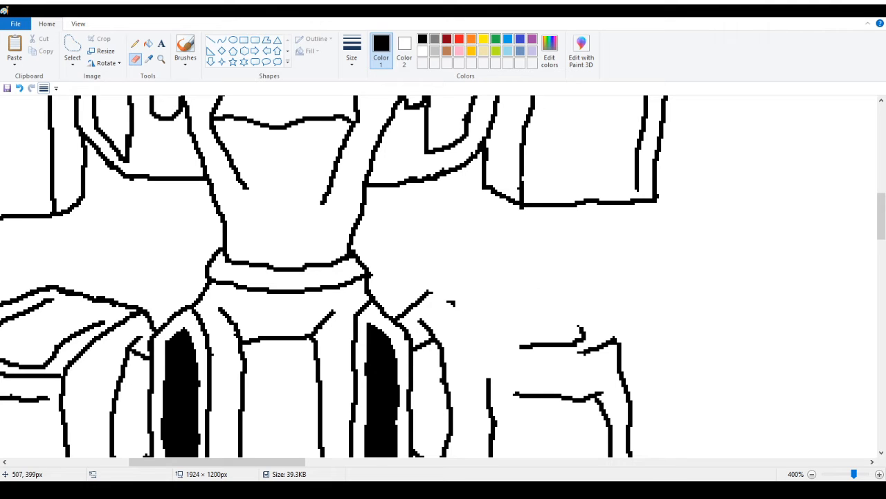
left_click(135, 43)
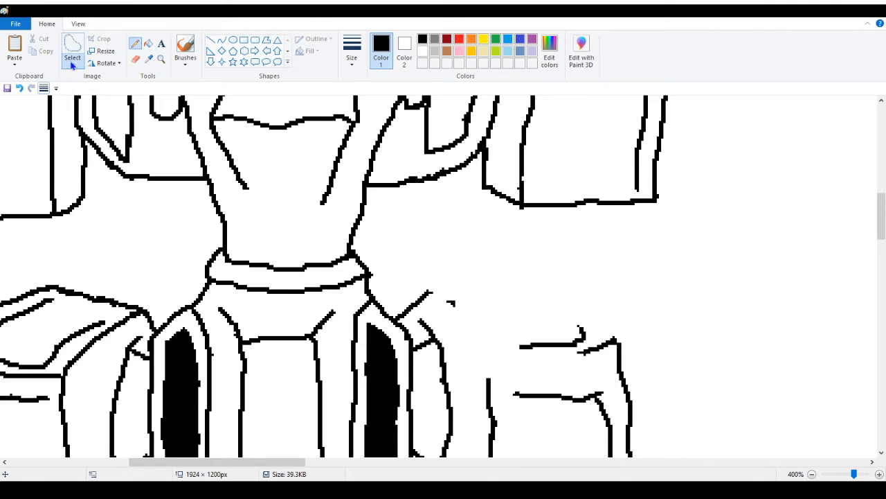
left_click(72, 45)
left_click_drag(459, 307, 450, 301)
left_click(135, 44)
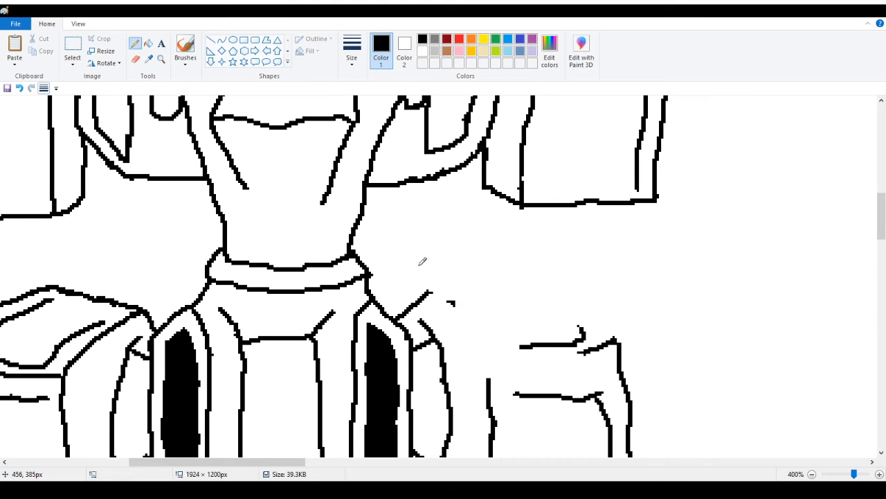
Redraw the back outline of the right thigh's top face as two slanted edges meeting at a peak, and add the inset panel's side lines
left_click(162, 61)
right_click(138, 125)
right_click(104, 131)
right_click(41, 140)
right_click(2, 145)
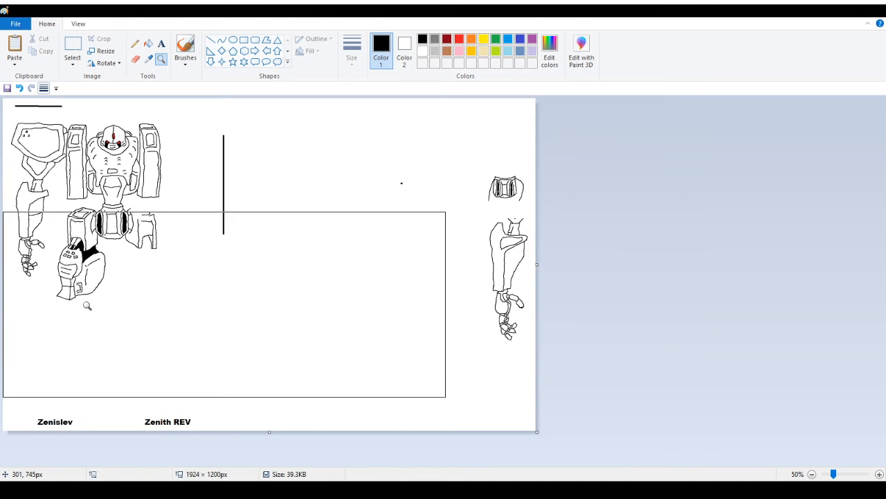
left_click(104, 232)
left_click(263, 249)
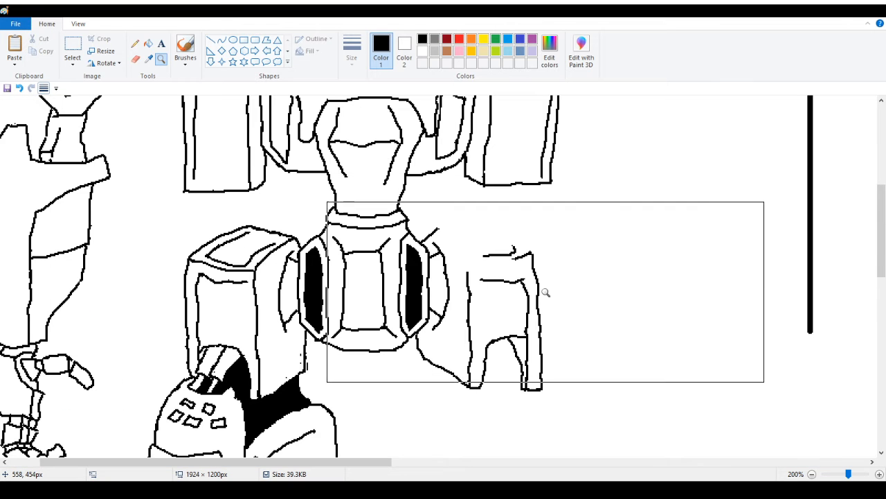
left_click(136, 44)
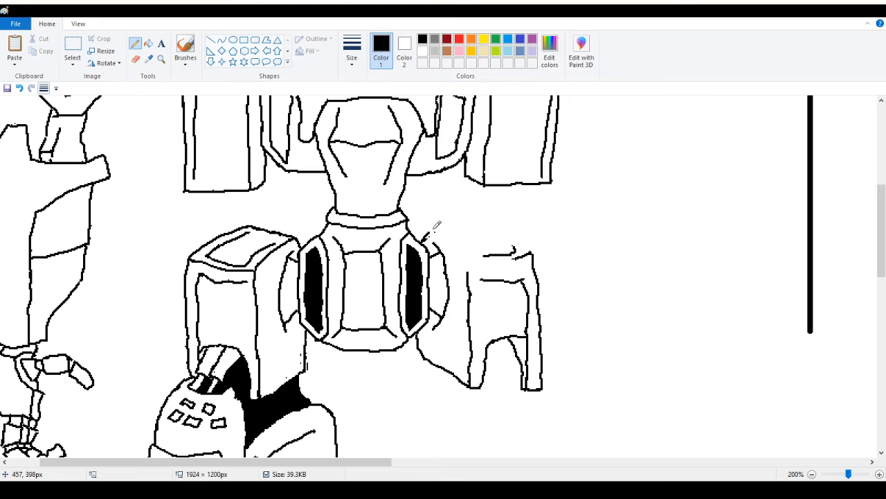
mouse_move(530, 252)
left_mouse_down()
mouse_move(468, 223)
mouse_move(516, 233)
mouse_move(489, 221)
mouse_move(518, 235)
mouse_move(481, 218)
mouse_move(524, 245)
mouse_move(480, 223)
left_mouse_up()
mouse_move(427, 236)
left_mouse_down()
mouse_move(449, 220)
mouse_move(479, 223)
left_mouse_up()
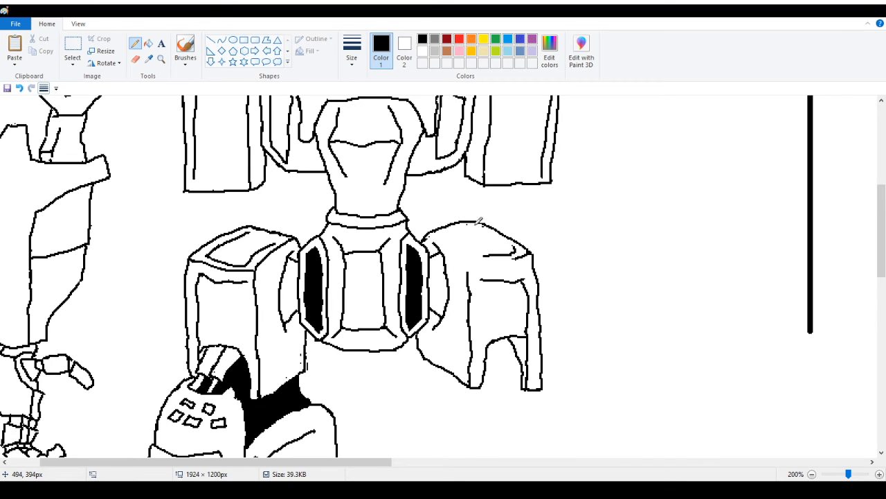
mouse_move(462, 222)
left_mouse_down()
mouse_move(476, 222)
mouse_move(441, 227)
mouse_move(479, 218)
left_mouse_up()
mouse_move(502, 250)
left_mouse_down()
mouse_move(530, 250)
mouse_move(485, 226)
mouse_move(465, 242)
mouse_move(487, 254)
left_mouse_up()
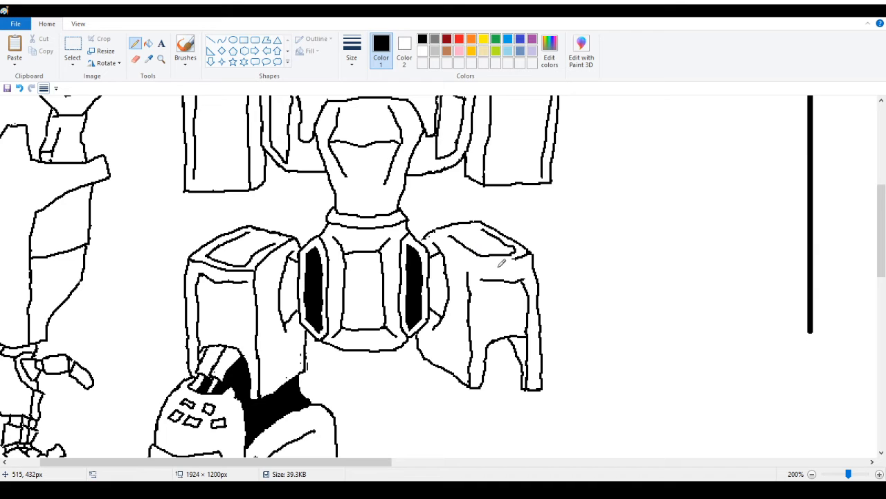
Draw the right thigh's upper side edge diagonally from the hip joint to the front corner, and complete the top face's front edges
scroll(497, 261, "down", 3)
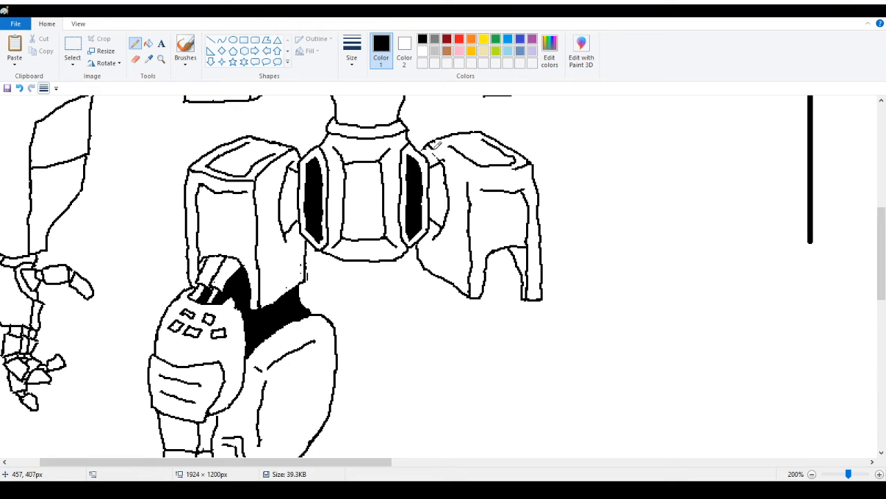
left_click(20, 88)
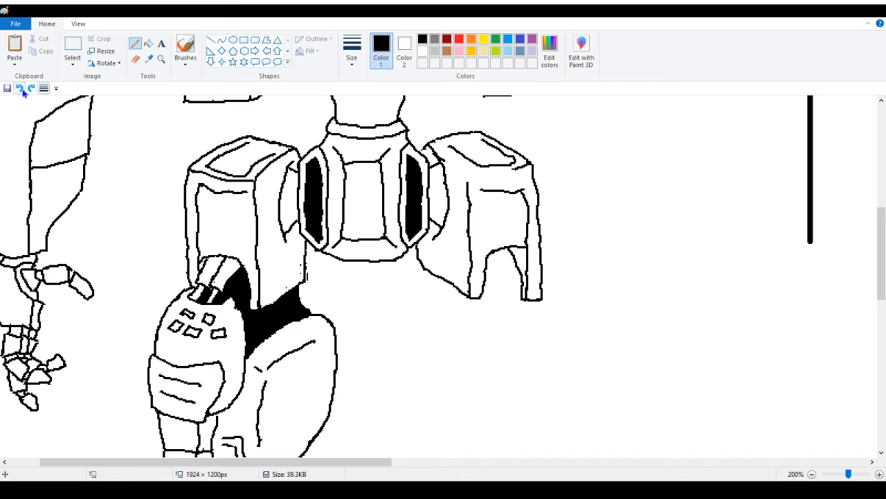
left_click(21, 90)
mouse_move(433, 141)
left_mouse_down()
mouse_move(471, 164)
mouse_move(469, 179)
left_mouse_up()
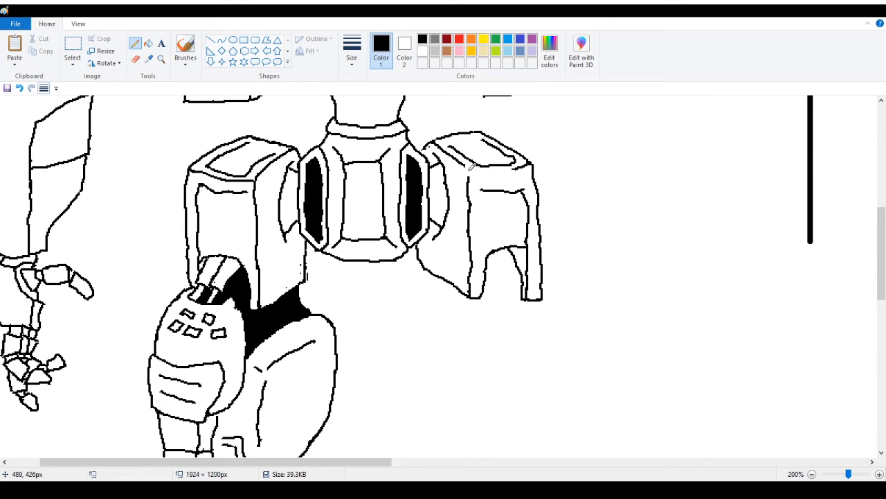
mouse_move(467, 162)
left_mouse_down()
mouse_move(471, 170)
mouse_move(520, 164)
left_mouse_up()
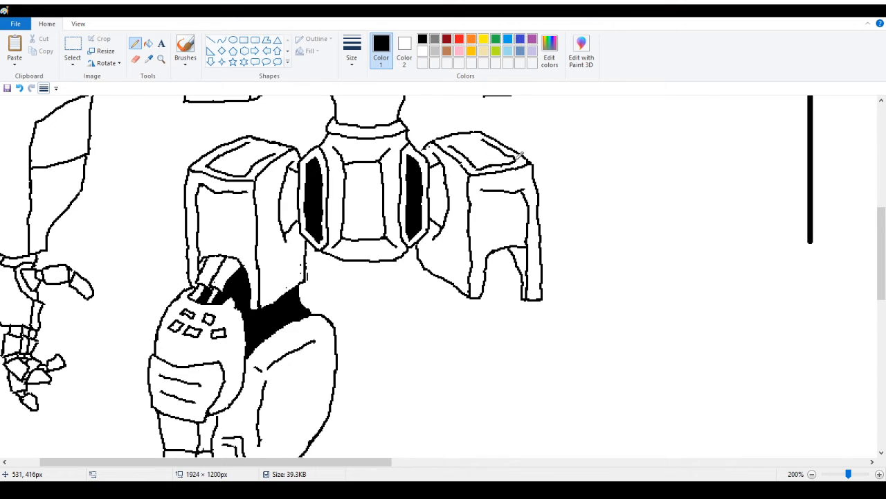
Extend the inner side line of the inset panel on the right thigh's top face toward the back edge
left_click(162, 58)
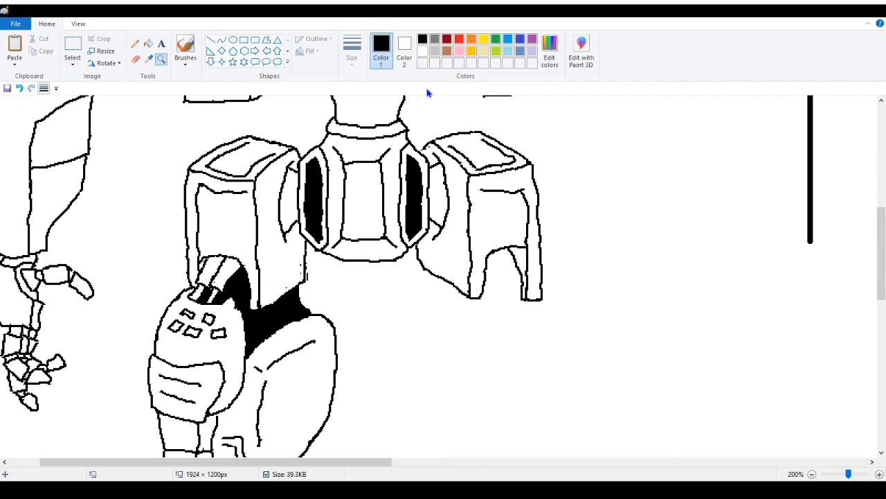
left_click(516, 165)
left_click(519, 168)
left_click(520, 170)
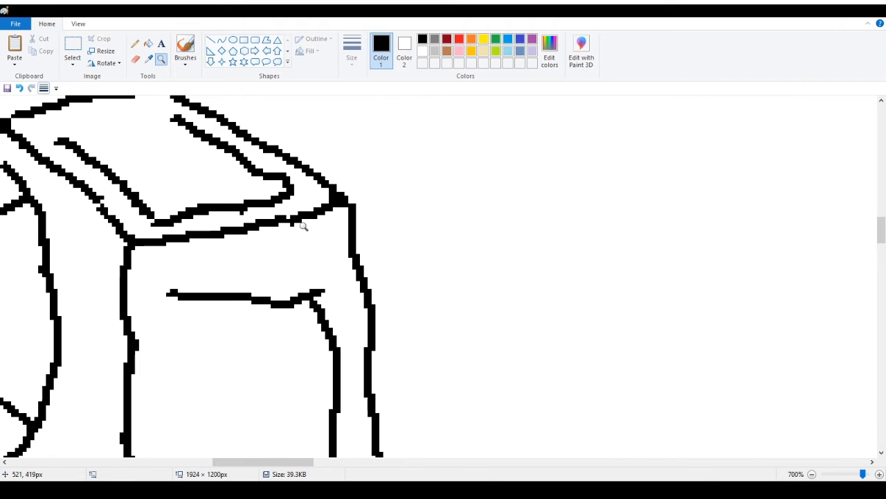
left_click(135, 43)
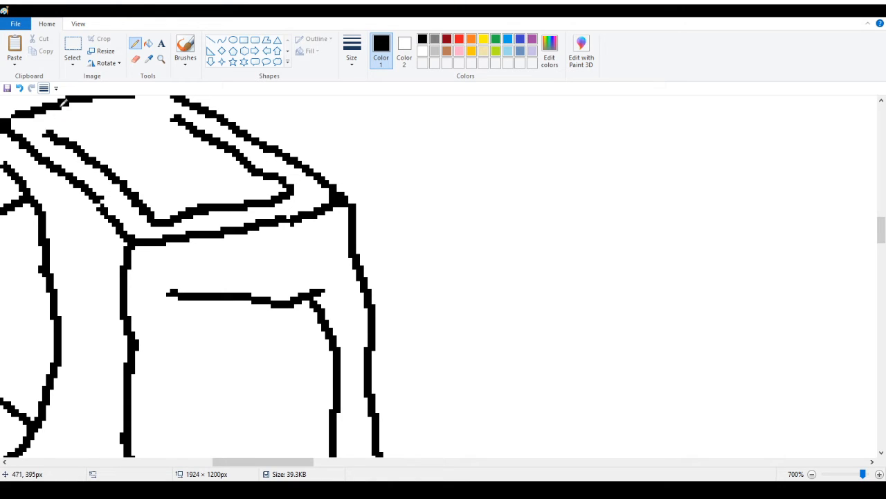
Draw a slanted upper line for the right thigh's front panel, parallel to the front edge of the top face
left_click(161, 58)
right_click(134, 132)
right_click(1, 161)
right_click(2, 168)
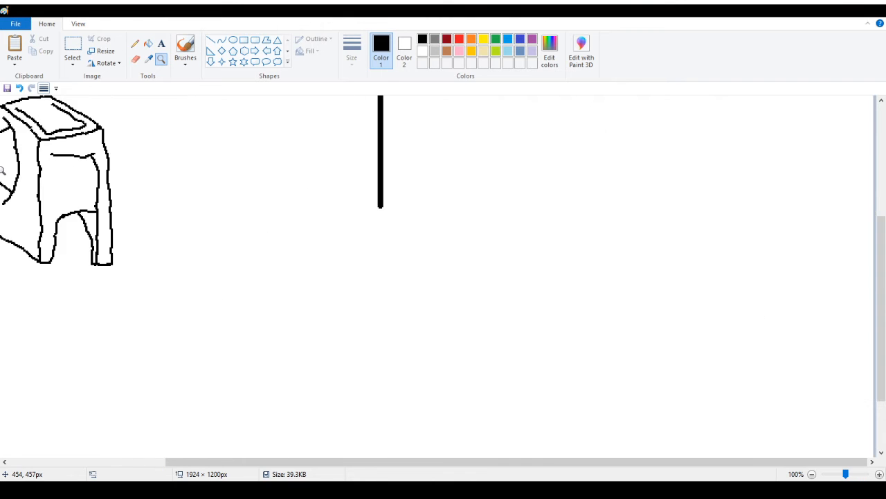
right_click(2, 172)
right_click(2, 175)
left_click(166, 229)
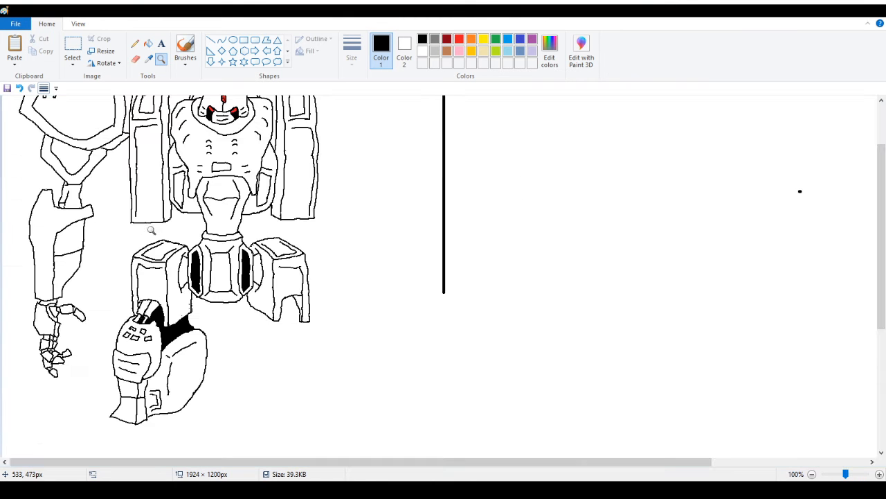
left_click(336, 257)
left_click(315, 261)
left_click(315, 261)
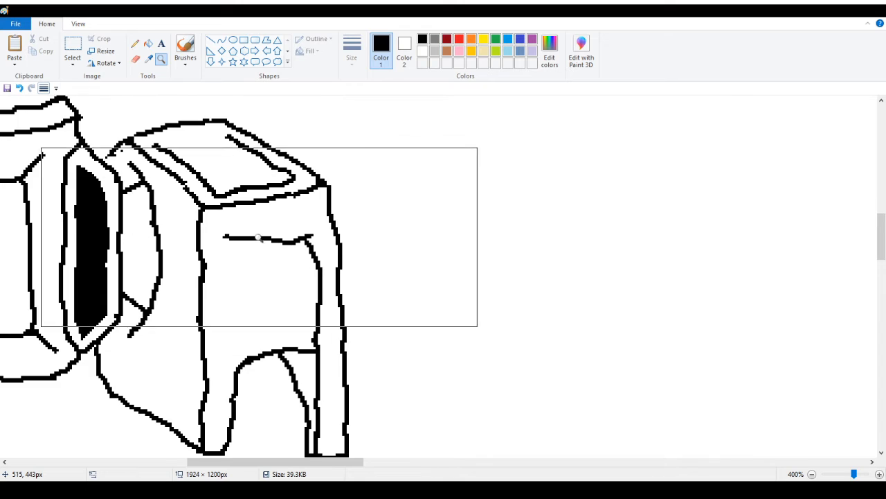
left_click(135, 43)
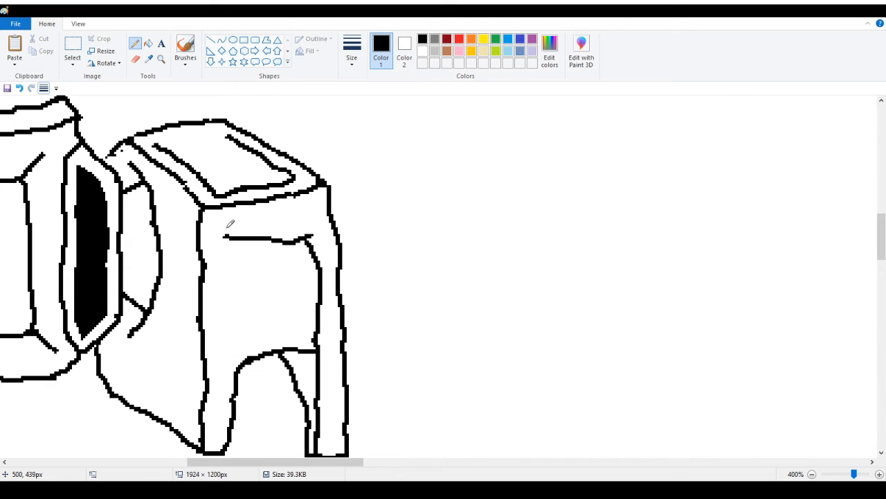
left_click_drag(224, 227, 311, 208)
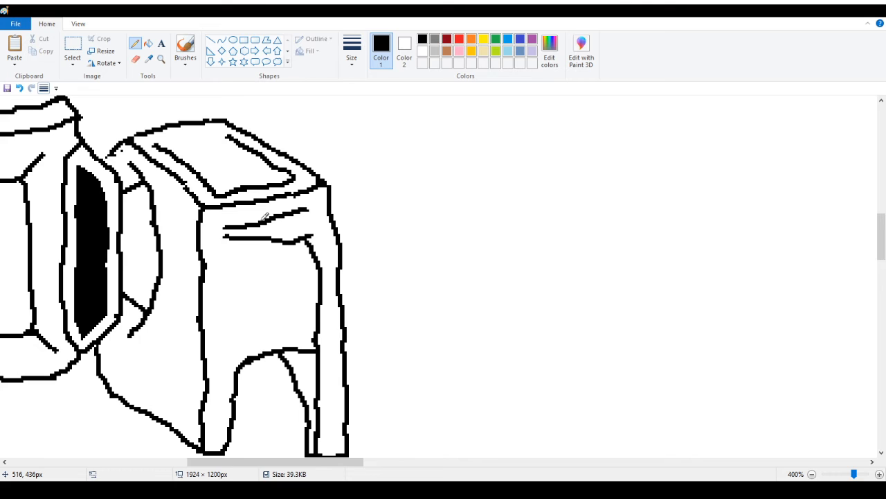
left_click_drag(262, 218, 311, 202)
left_click_drag(266, 223, 316, 206)
Erase the front panel's old upper line and corner on the right thigh, and extend its outer side line up to the slanted line
left_click(135, 60)
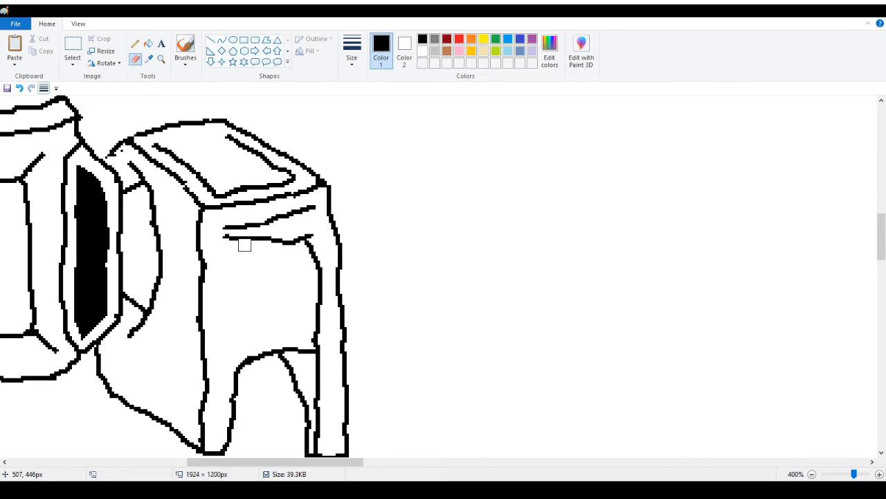
mouse_move(244, 245)
left_mouse_down()
mouse_move(304, 235)
mouse_move(225, 240)
mouse_move(315, 260)
left_mouse_up()
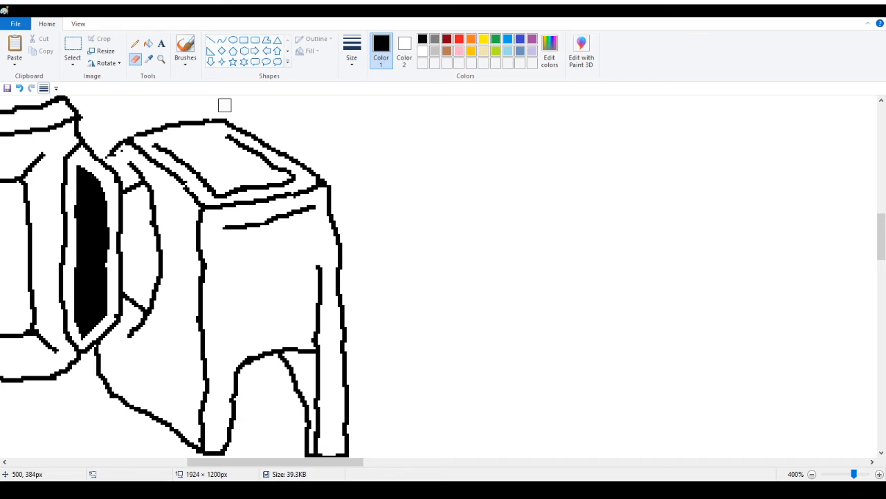
left_click(135, 43)
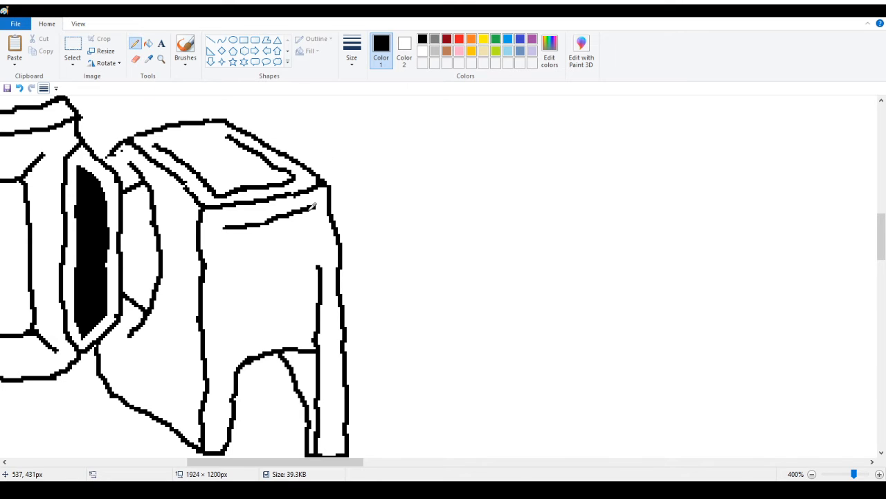
left_click_drag(312, 206, 319, 267)
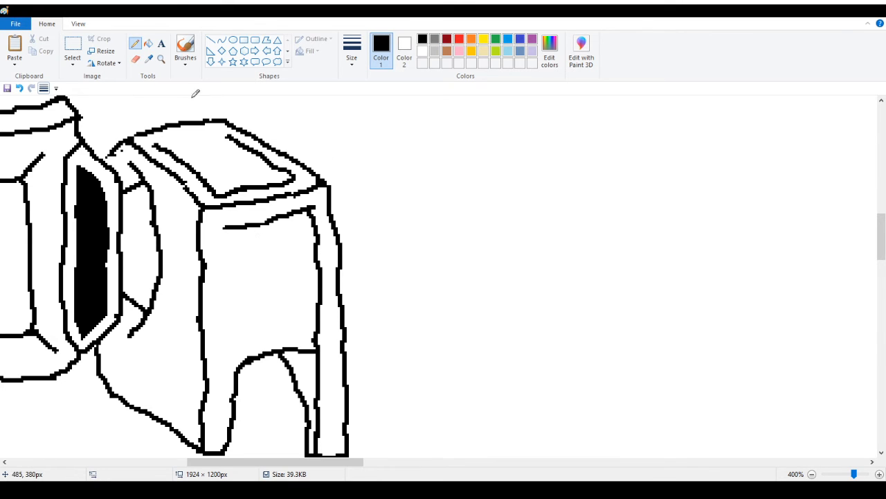
Draw a tapered four-sided inset panel on the left forearm's upper plate and mark its corners with small rivet dots
left_click(161, 60)
right_click(108, 166)
right_click(64, 175)
right_click(27, 182)
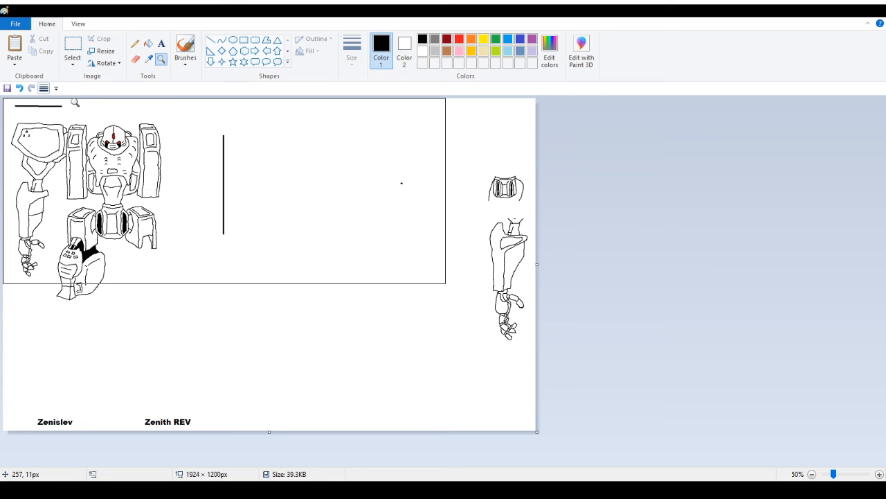
left_click(135, 44)
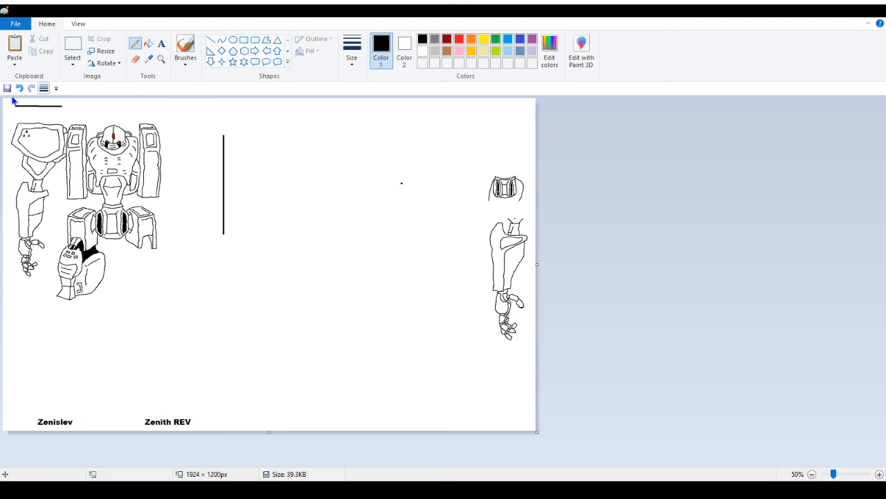
left_click(160, 60)
left_click(41, 217)
left_click(182, 277)
left_click(182, 316)
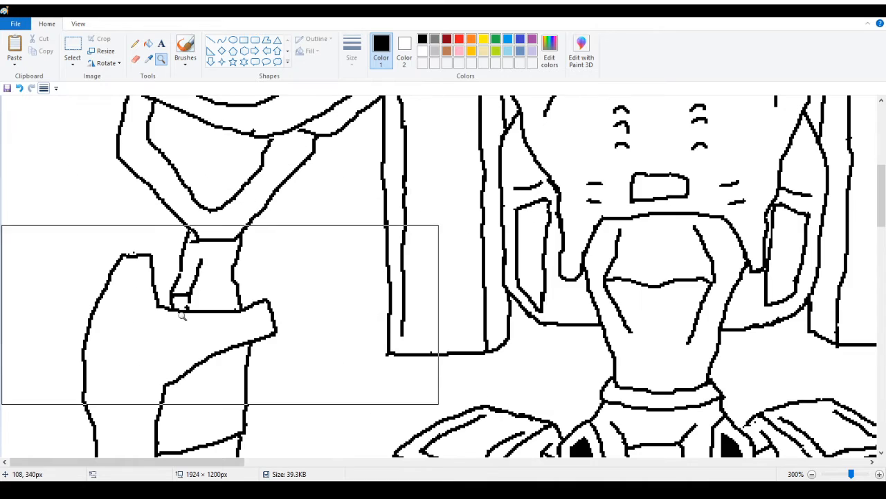
left_click(136, 43)
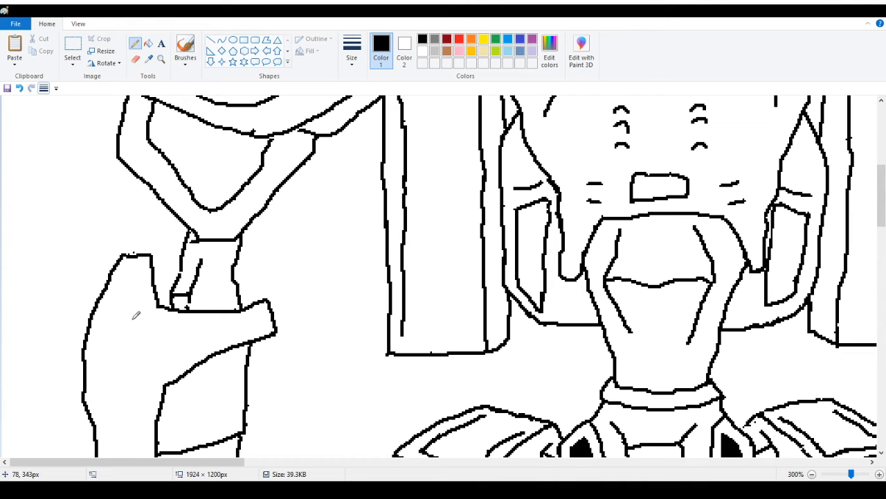
mouse_move(133, 319)
left_mouse_down()
mouse_move(234, 322)
mouse_move(203, 330)
mouse_move(241, 317)
mouse_move(203, 324)
mouse_move(236, 337)
left_mouse_up()
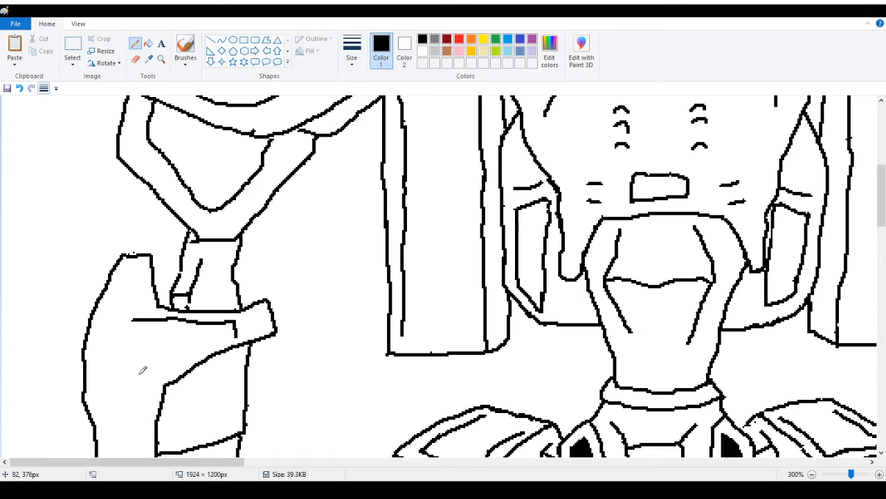
mouse_move(141, 372)
left_mouse_down()
mouse_move(235, 329)
mouse_move(206, 350)
left_mouse_up()
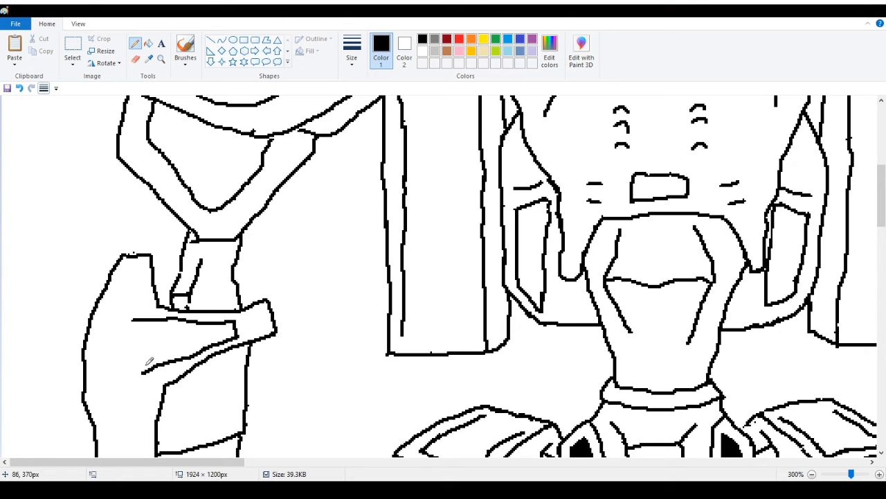
left_click_drag(135, 318, 147, 371)
left_click(139, 328)
left_click(149, 360)
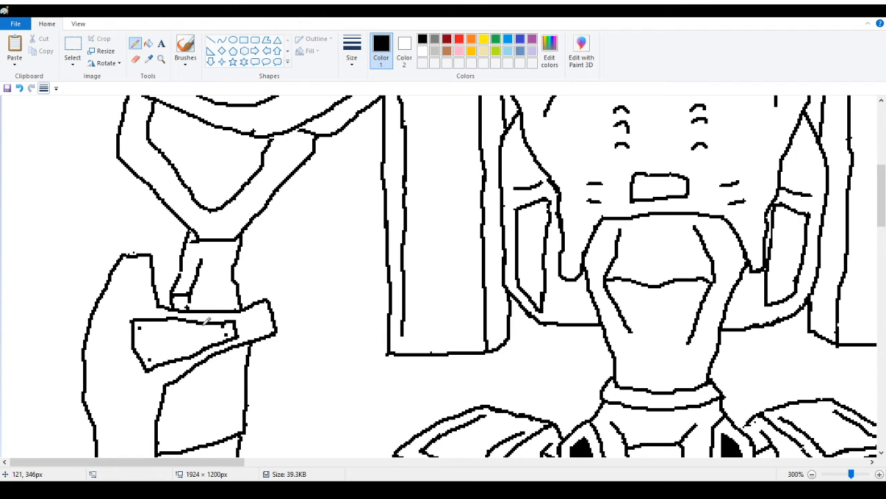
Straighten the upper edge of the tapered inset panel on the left forearm's upper plate
left_click_drag(204, 323, 218, 322)
left_click_drag(200, 321, 223, 319)
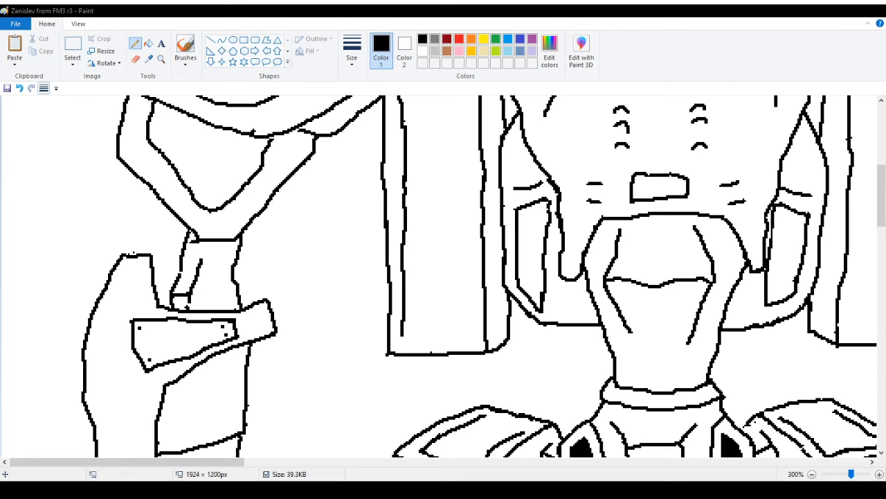
left_click(161, 59)
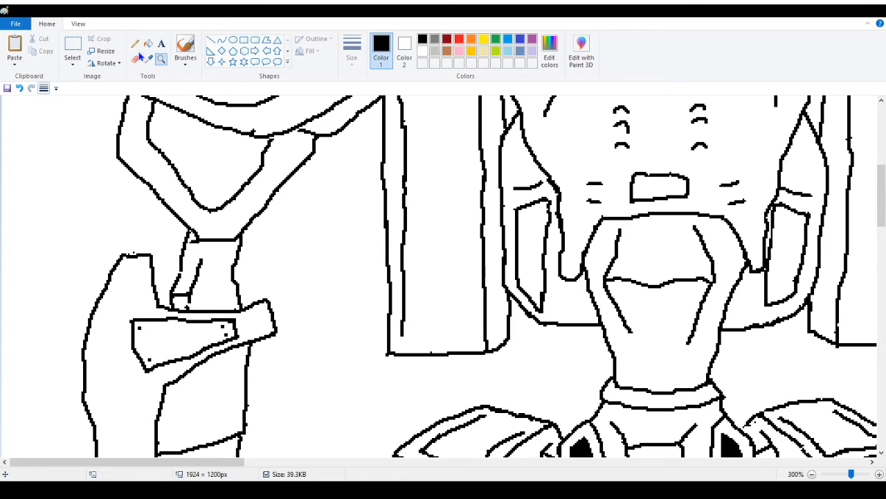
left_click(135, 43)
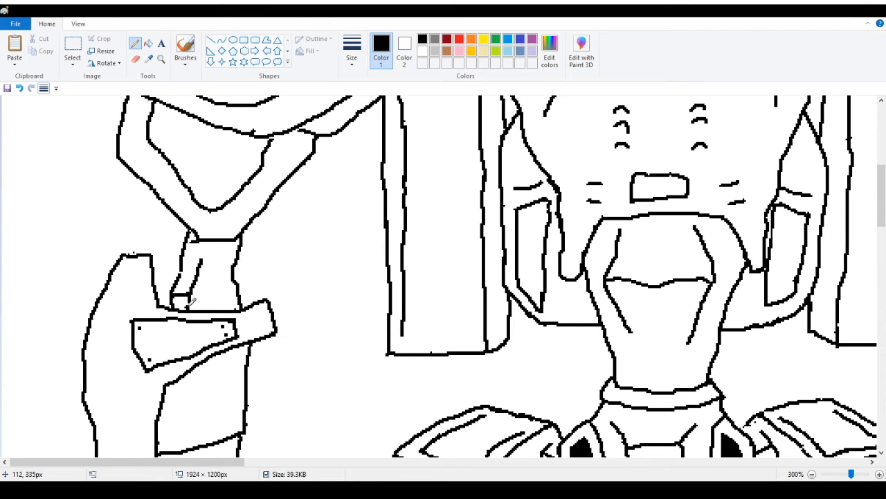
Save the drawing under the new file name Zenislev from FM3 r4
left_click(161, 59)
right_click(134, 115)
right_click(133, 114)
right_click(86, 159)
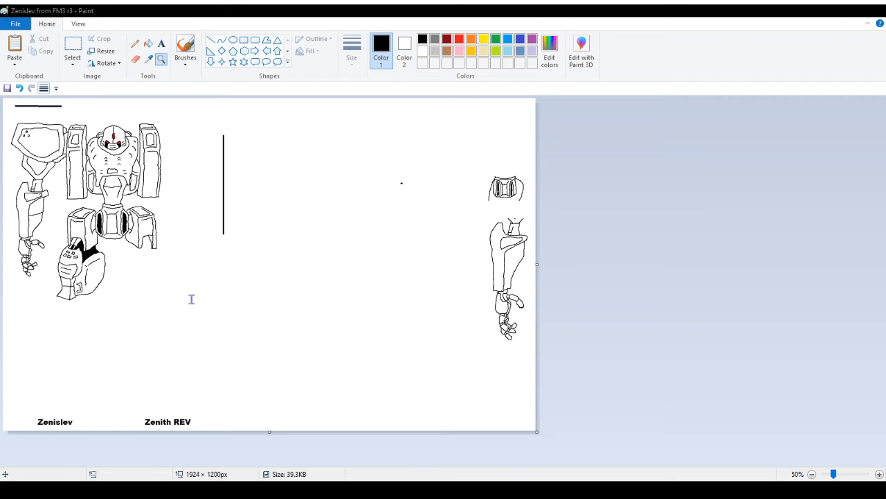
left_click(403, 338)
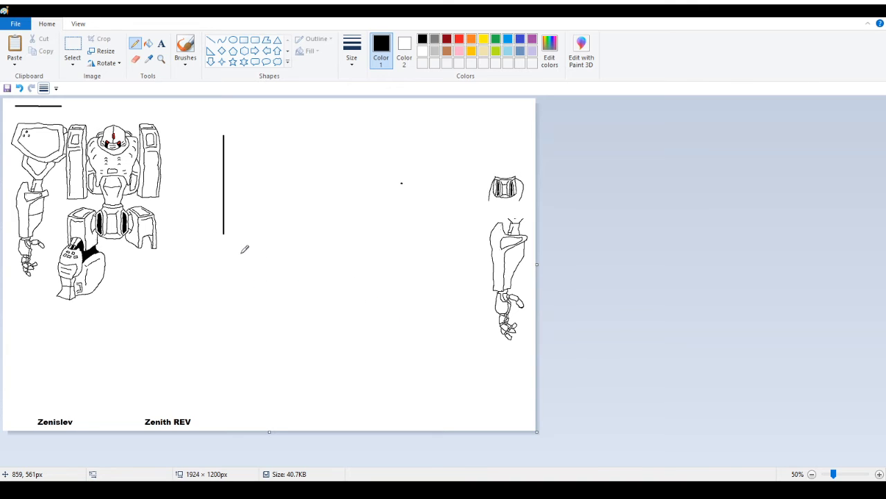
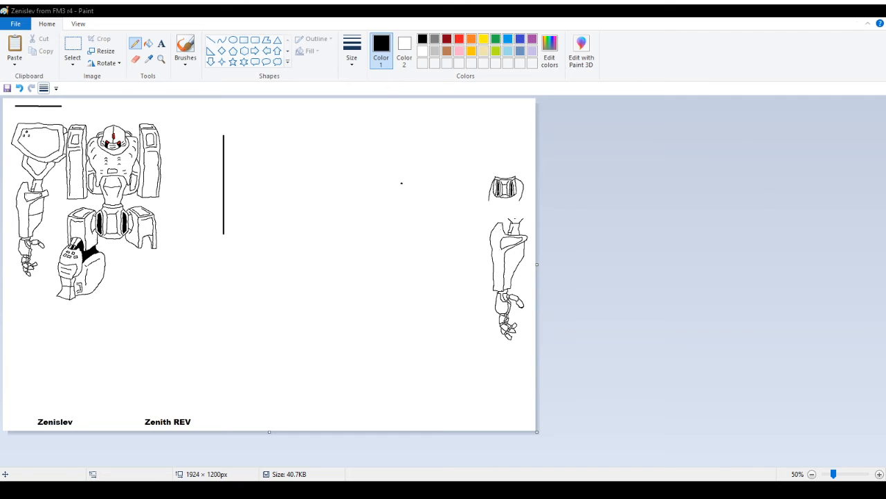
left_click(164, 65)
left_click(104, 308)
left_click(204, 222)
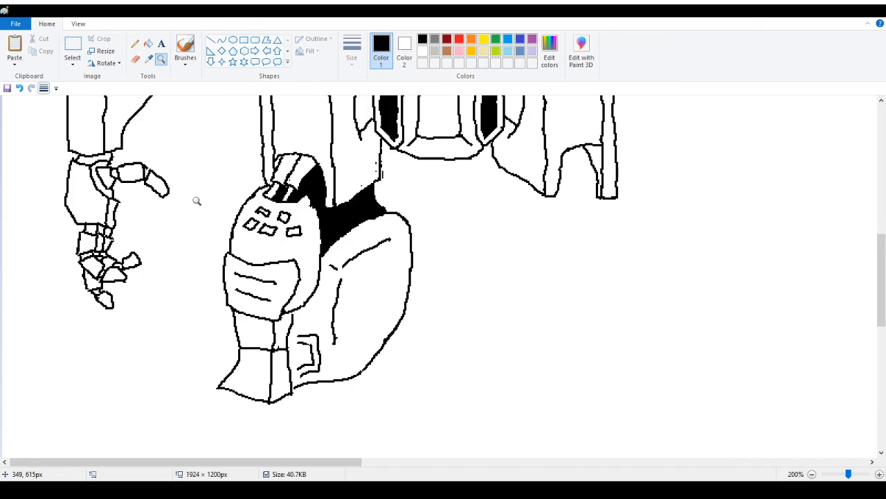
left_click(263, 308)
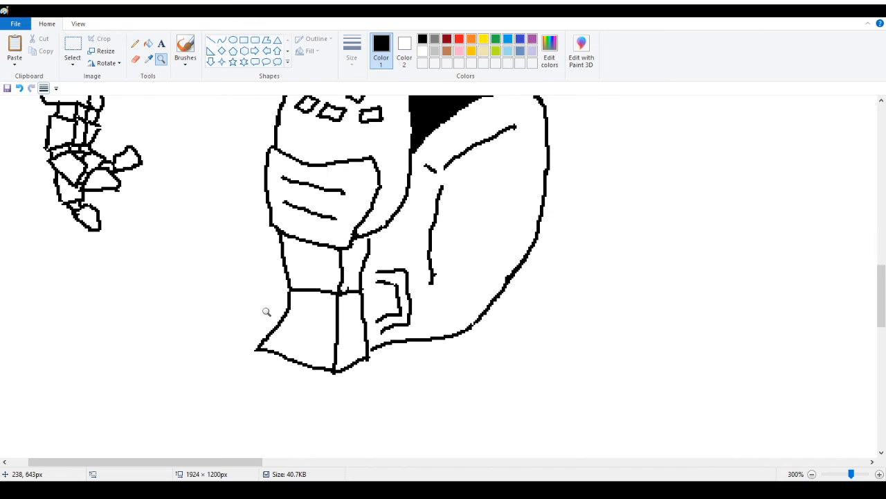
left_click(137, 46)
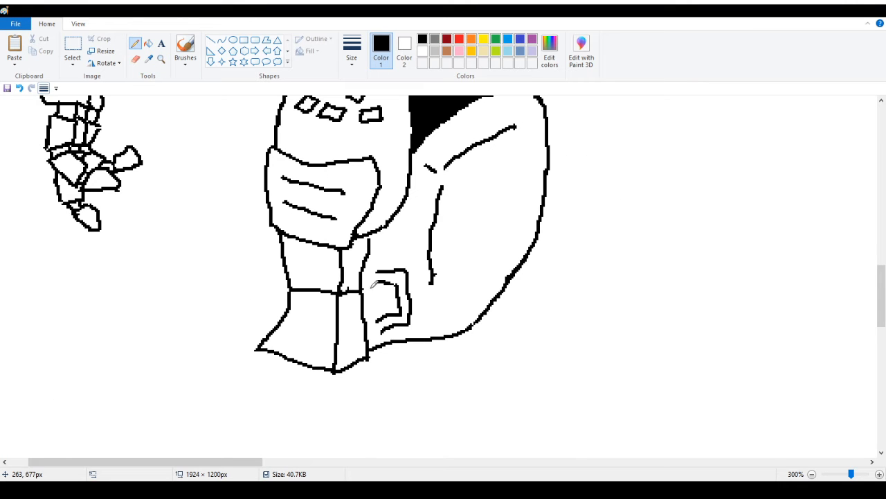
left_click(161, 59)
right_click(168, 150)
right_click(118, 149)
right_click(117, 149)
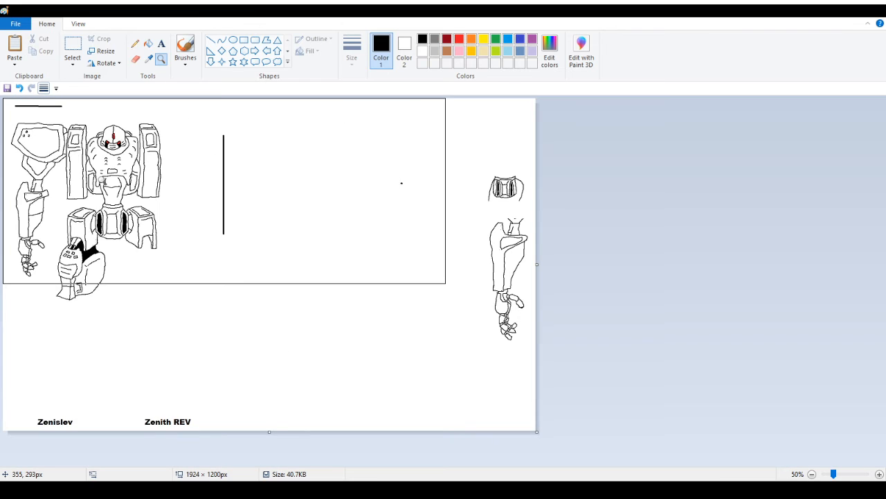
Erase the short bottom edge of the right thigh's outer side strip
left_click(102, 179)
left_click(243, 275)
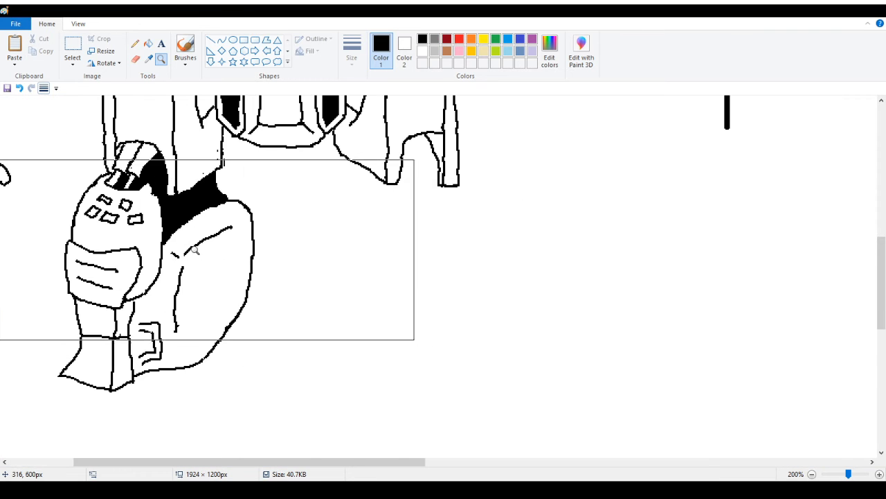
left_click(135, 45)
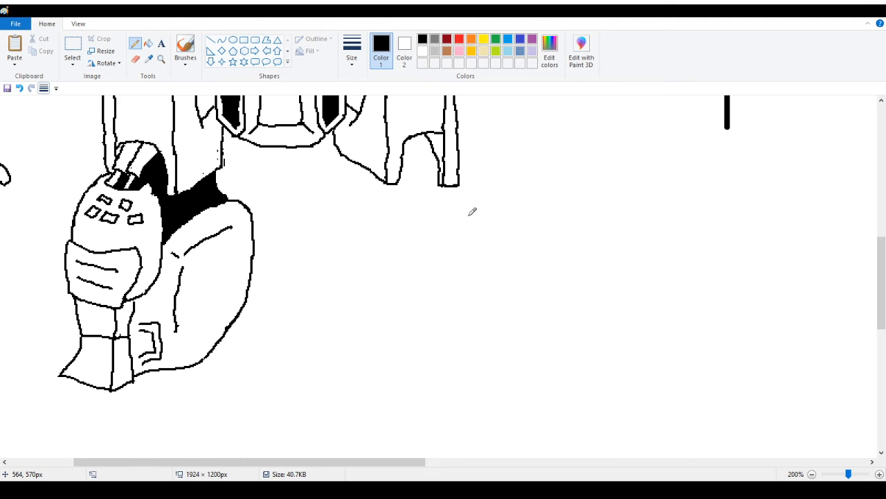
scroll(472, 212, "up", 3)
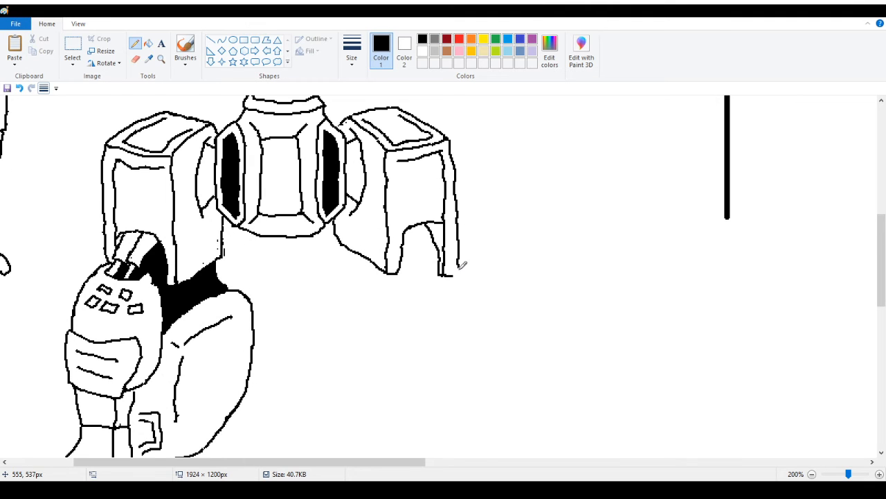
left_click_drag(458, 262, 456, 271)
mouse_move(452, 267)
left_mouse_down()
mouse_move(488, 314)
mouse_move(486, 358)
mouse_move(491, 321)
mouse_move(489, 344)
left_mouse_up()
left_click(20, 87)
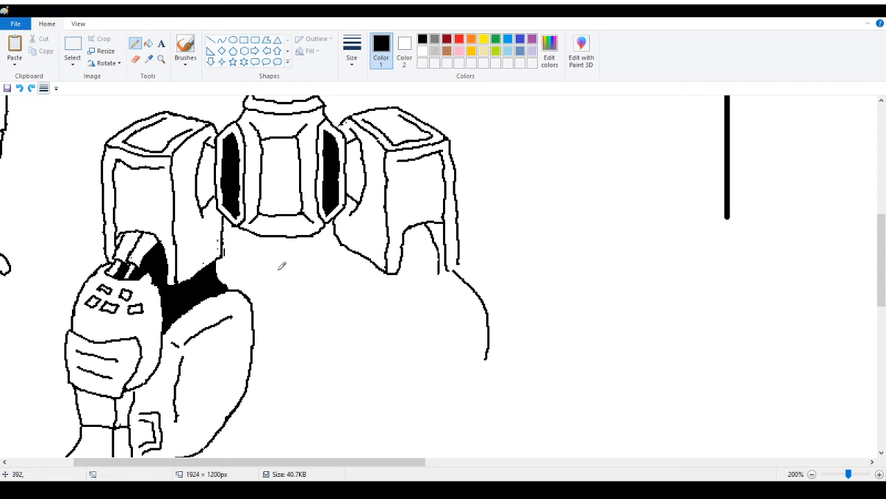
left_click(20, 88)
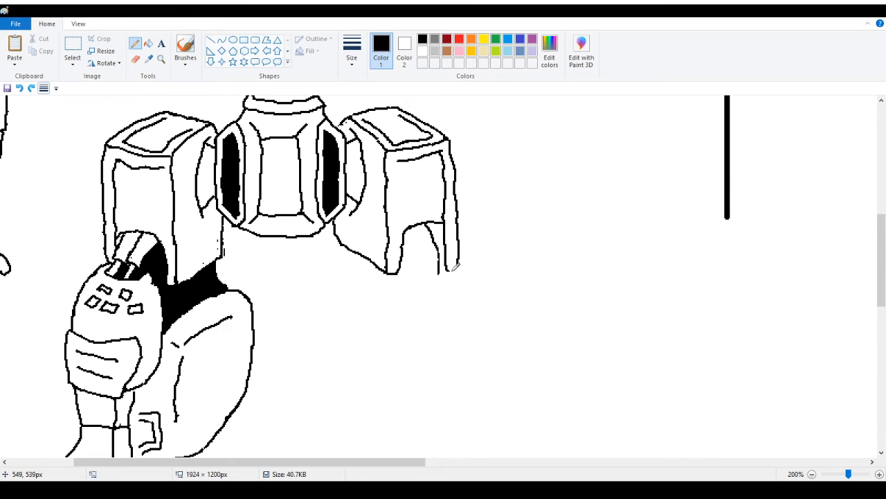
Draw curved outer and inner side outlines for the right knee armor below the thigh, and shift the outer curve slightly up and outward
mouse_move(454, 267)
left_mouse_down()
mouse_move(485, 292)
mouse_move(493, 332)
left_mouse_up()
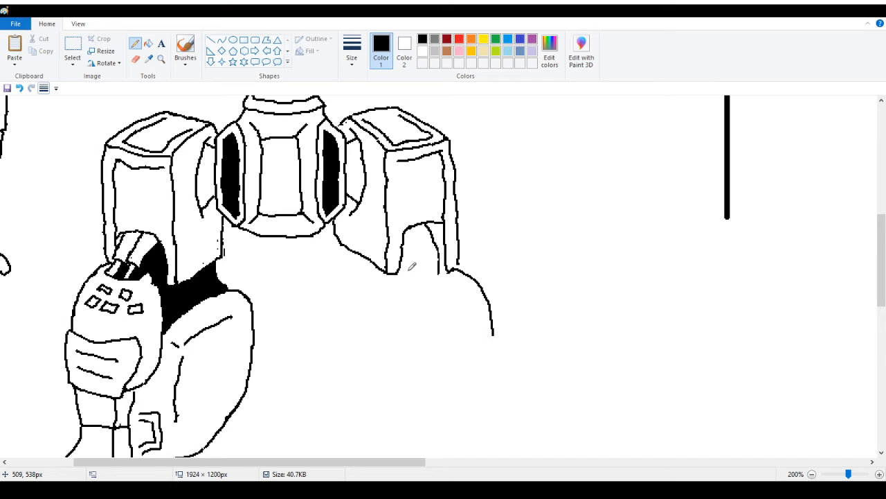
mouse_move(408, 271)
left_mouse_down()
mouse_move(409, 349)
mouse_move(441, 385)
left_mouse_up()
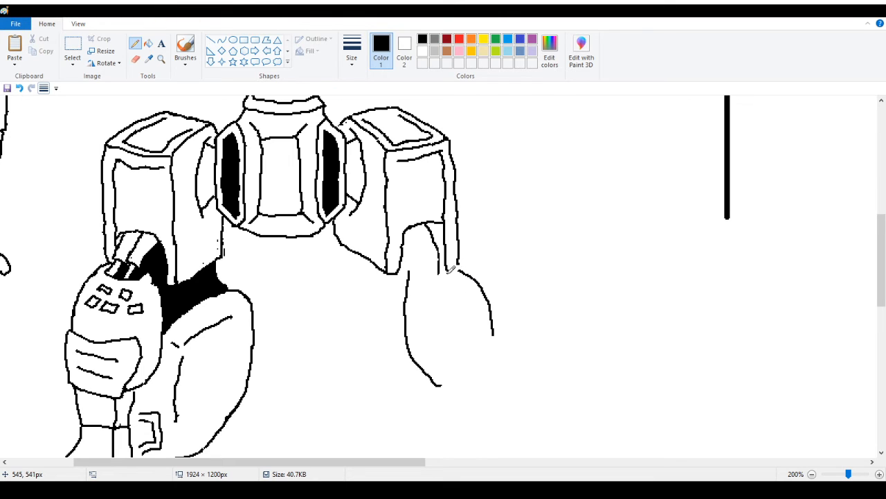
left_click(72, 50)
left_click(87, 106)
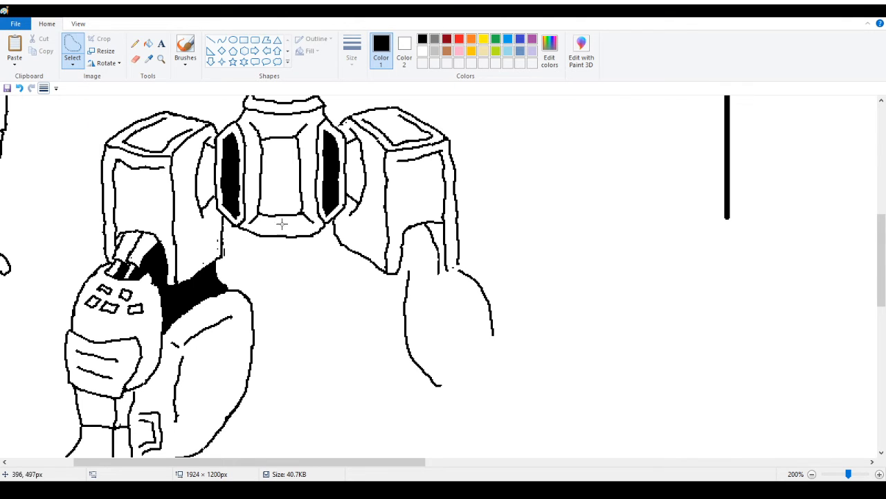
mouse_move(447, 276)
left_mouse_down()
mouse_move(486, 263)
mouse_move(480, 356)
mouse_move(449, 280)
mouse_move(477, 286)
left_mouse_up()
Draw a curved, dipping top rim on the right knee armor that joins its inner and outer outlines beneath the thigh
left_click(134, 44)
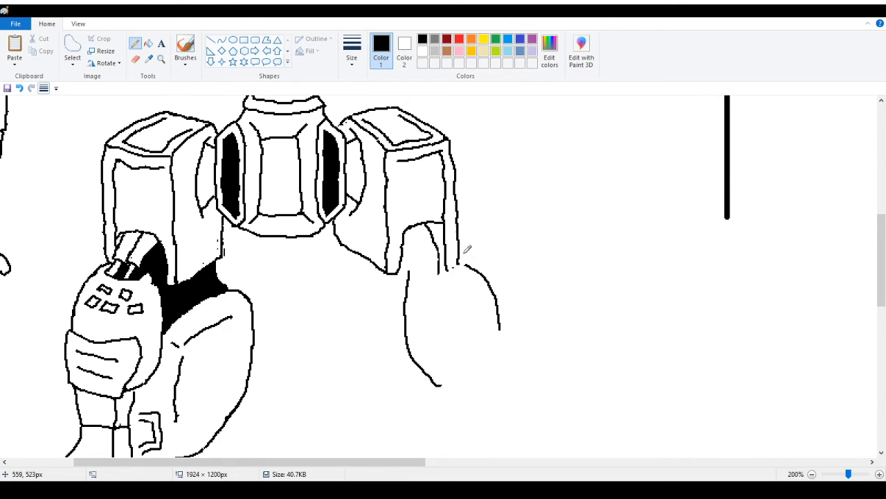
left_click_drag(450, 270, 462, 271)
mouse_move(409, 280)
left_mouse_down()
mouse_move(434, 275)
mouse_move(442, 291)
mouse_move(457, 289)
mouse_move(467, 280)
mouse_move(463, 268)
left_mouse_up()
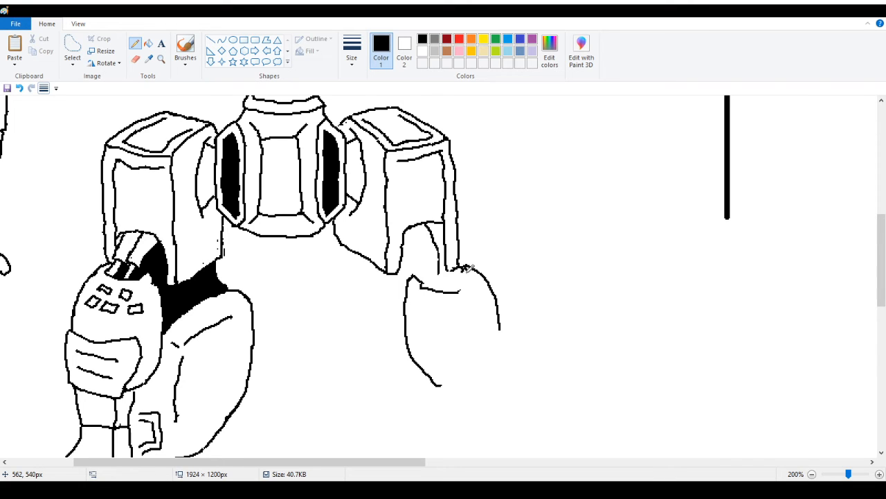
mouse_move(468, 266)
left_mouse_down()
mouse_move(475, 287)
mouse_move(456, 291)
left_mouse_up()
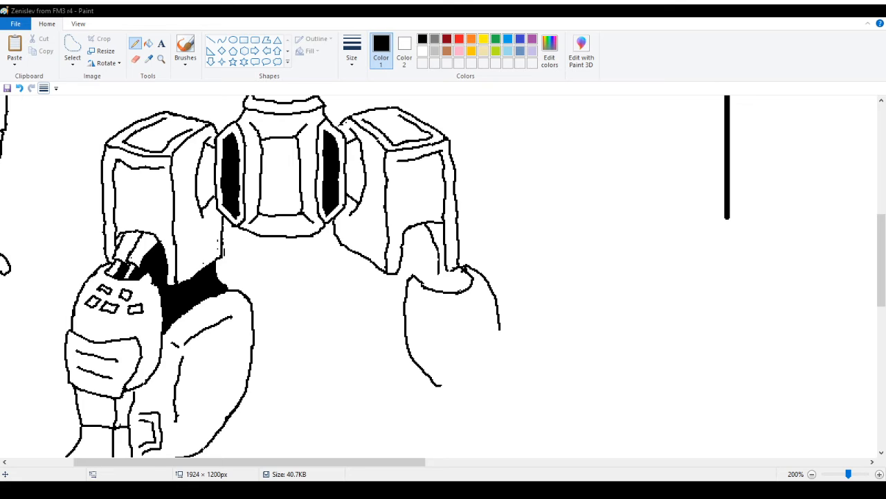
Draw temporary red straight lines between the two knees to compare their heights, and undo them
key("alt+Tab")
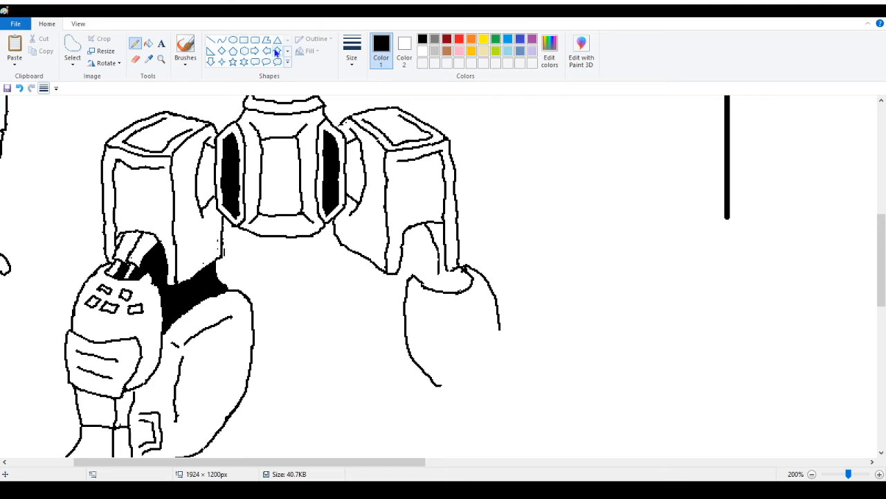
left_click(211, 39)
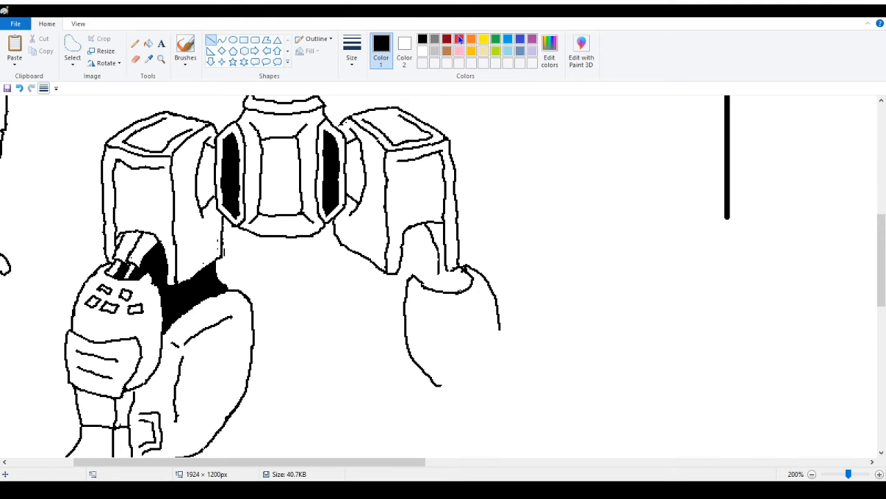
left_click(459, 39)
mouse_move(108, 264)
left_mouse_down()
mouse_move(221, 247)
mouse_move(468, 264)
left_mouse_up()
left_click(513, 232)
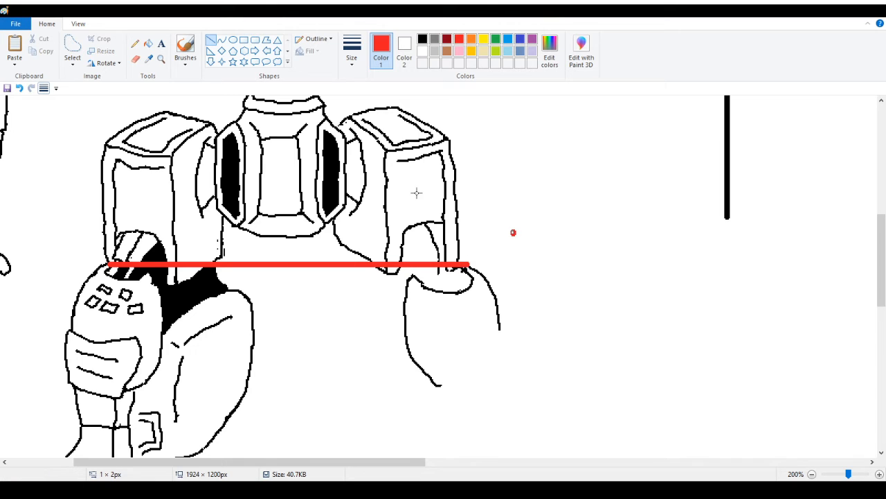
left_click(19, 89)
left_click(19, 89)
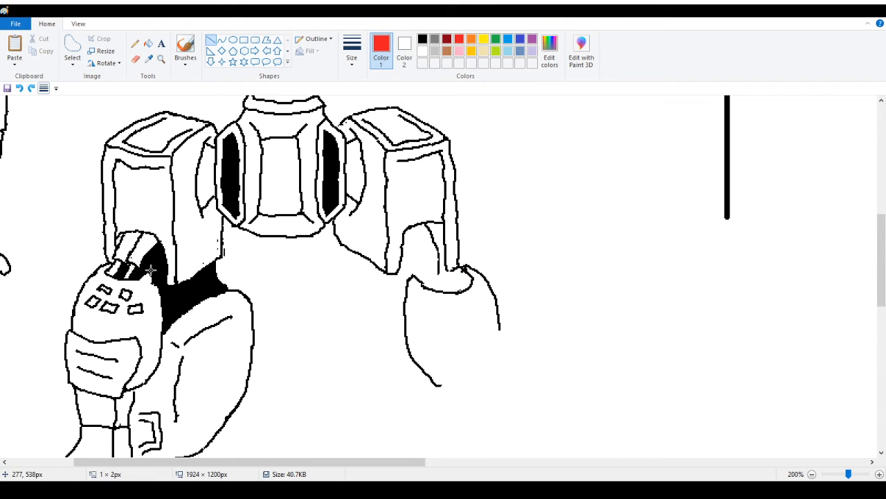
left_click_drag(151, 270, 418, 272)
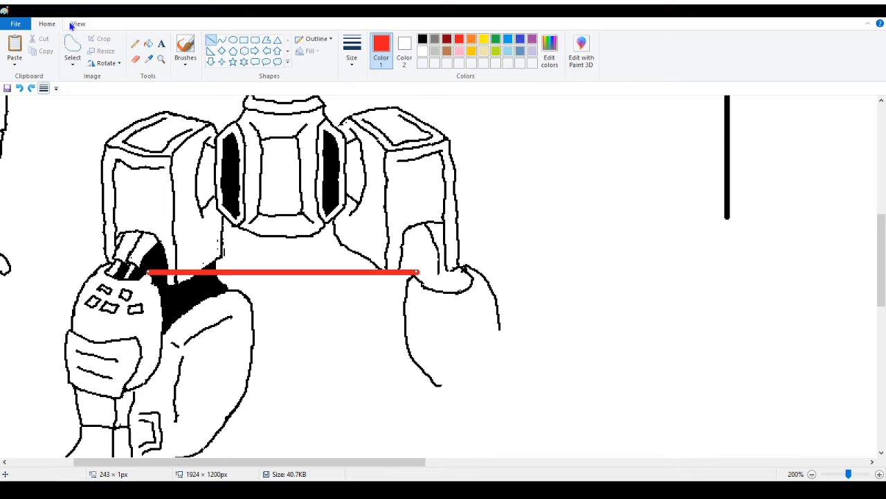
left_click_drag(18, 173, 18, 175)
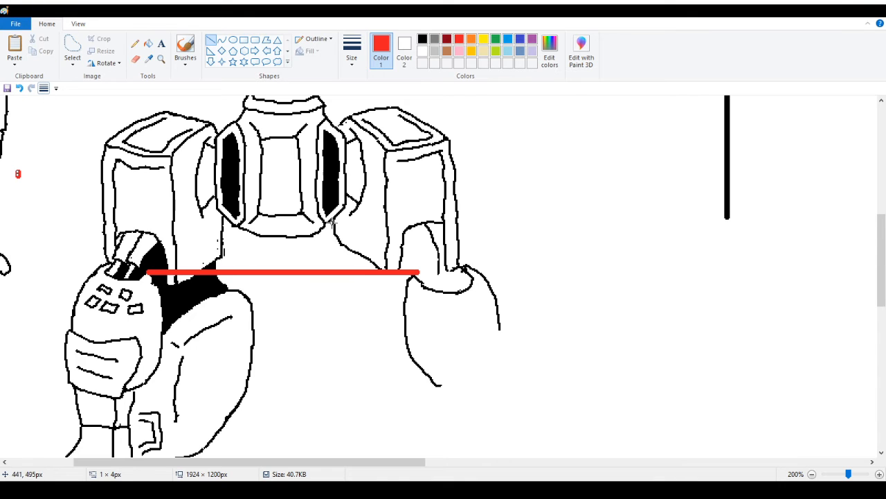
left_click(20, 89)
left_click(20, 89)
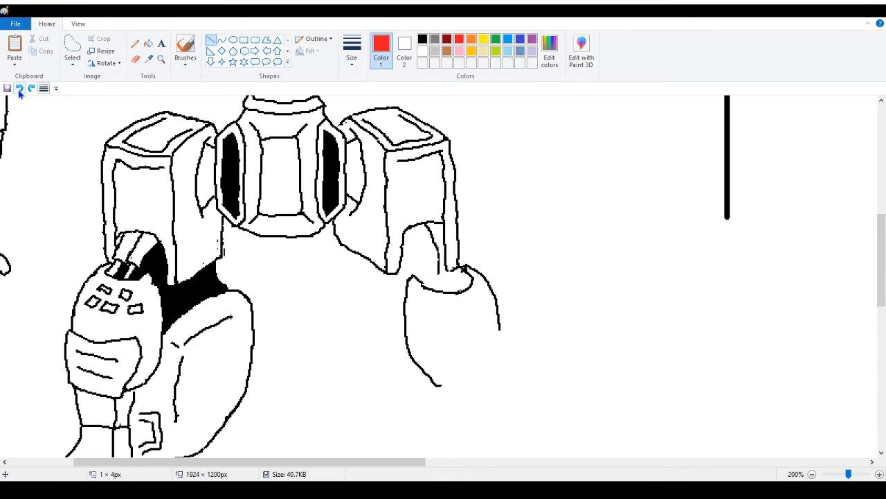
Erase the lower edge of the right-hand thigh armor and redraw it in black, slightly lower, with the Pencil
left_click(135, 43)
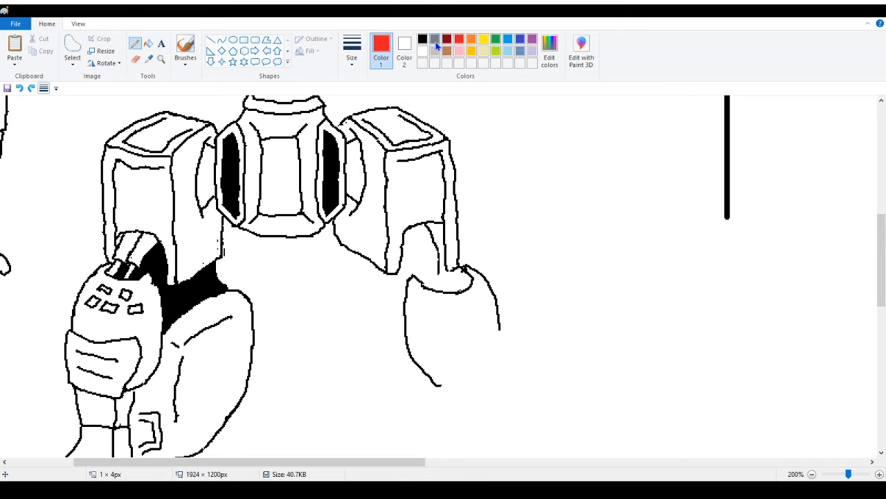
left_click(422, 39)
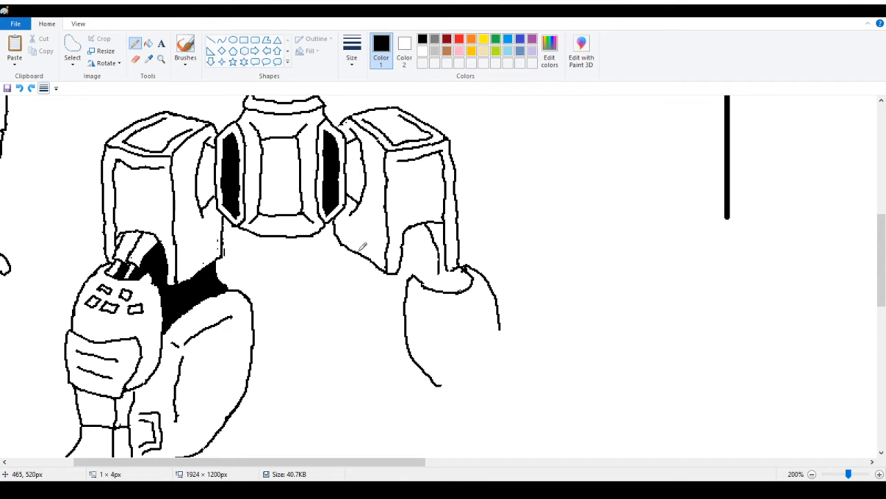
left_click(135, 60)
left_click_drag(363, 256, 396, 278)
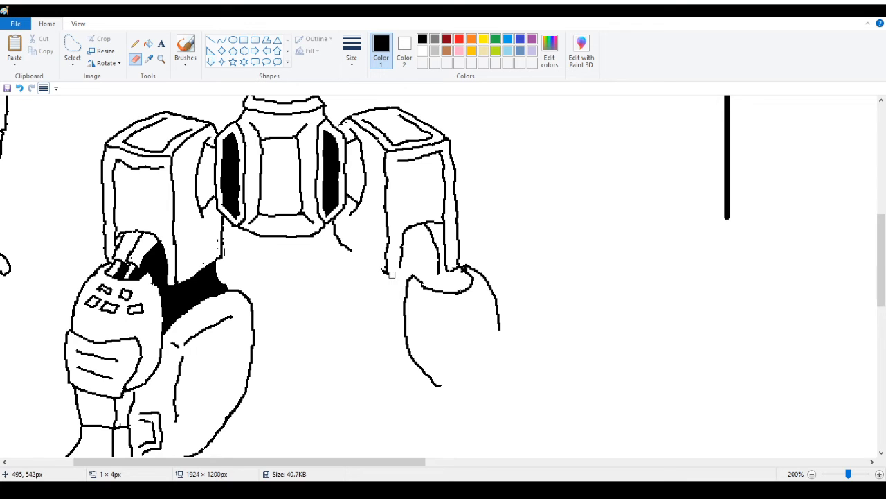
left_click(136, 43)
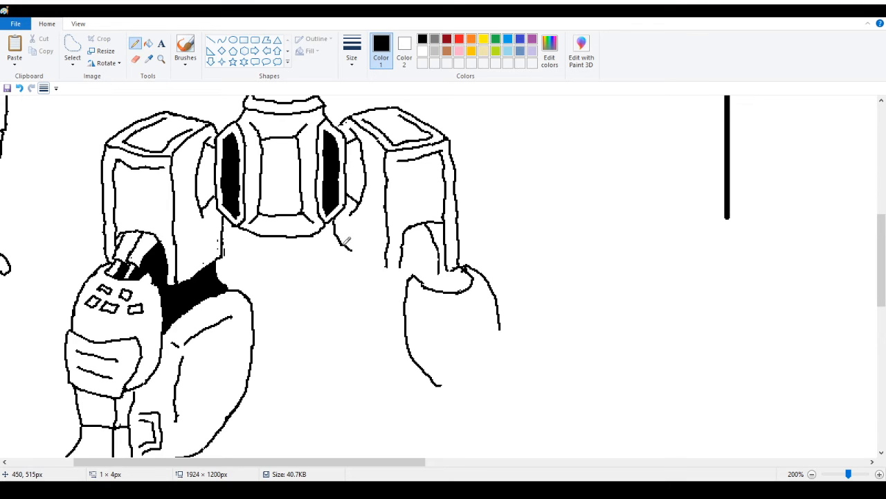
left_click_drag(350, 243, 385, 277)
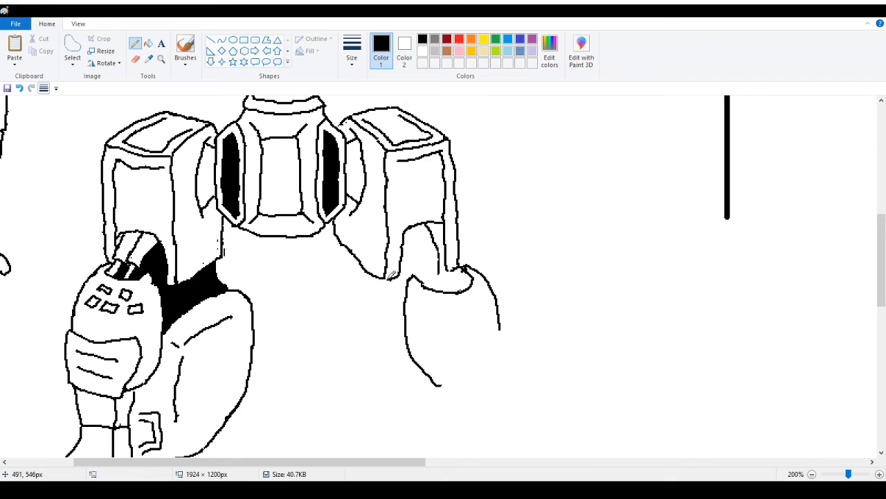
left_click_drag(385, 275, 402, 278)
Draw the large rounded calf outline on the right-hand leg, and a short horizontal measuring line beside the leg
scroll(311, 260, "down", 3)
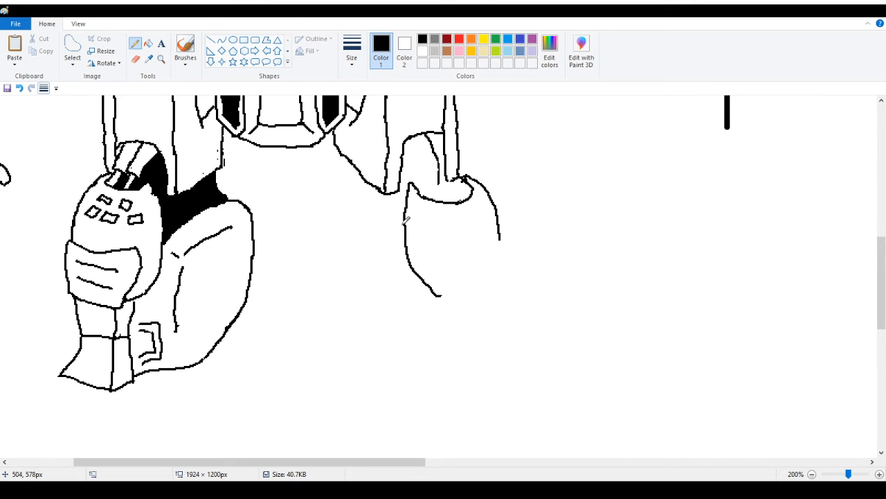
mouse_move(405, 228)
left_mouse_down()
mouse_move(341, 192)
mouse_move(318, 203)
mouse_move(306, 234)
mouse_move(323, 310)
mouse_move(400, 351)
left_mouse_up()
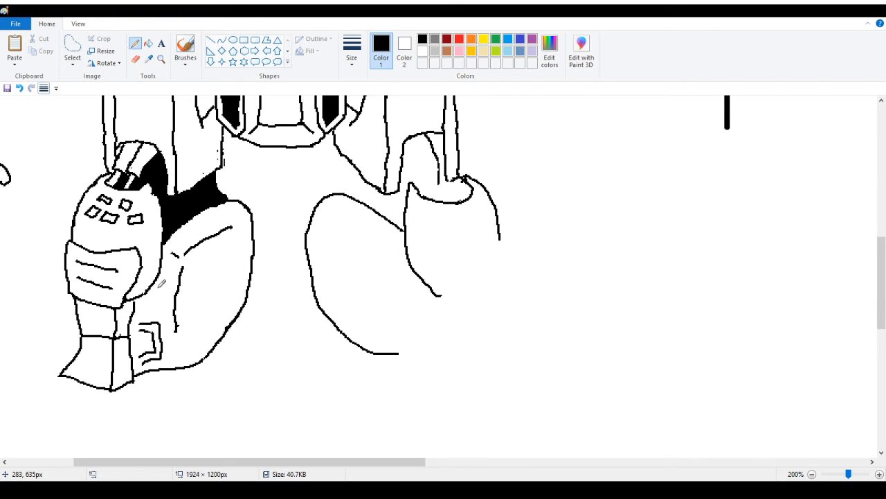
left_click(212, 39)
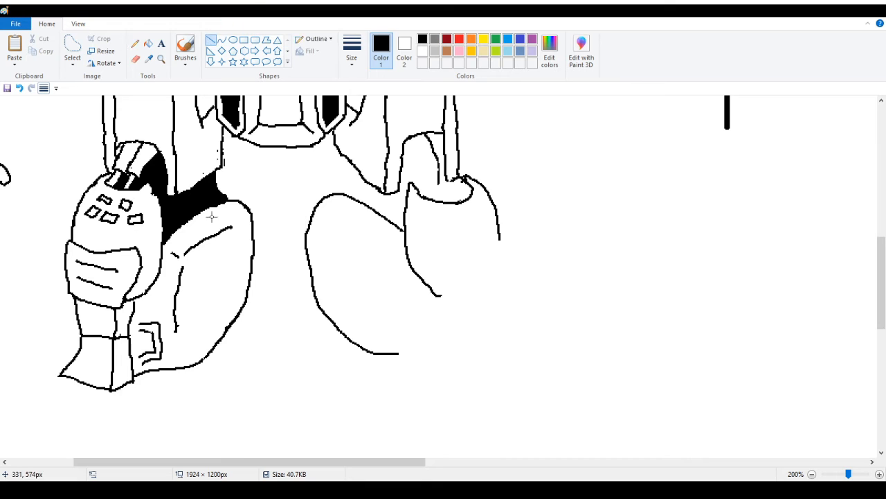
left_click_drag(164, 263, 603, 263)
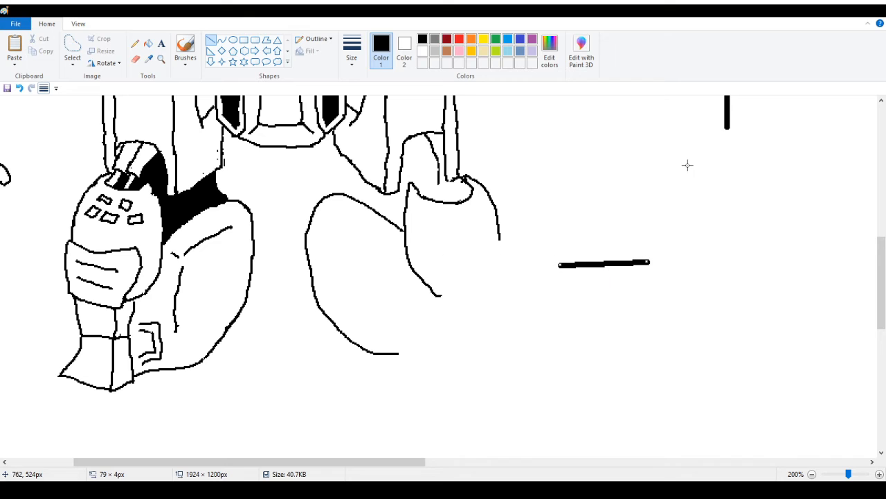
left_click(19, 88)
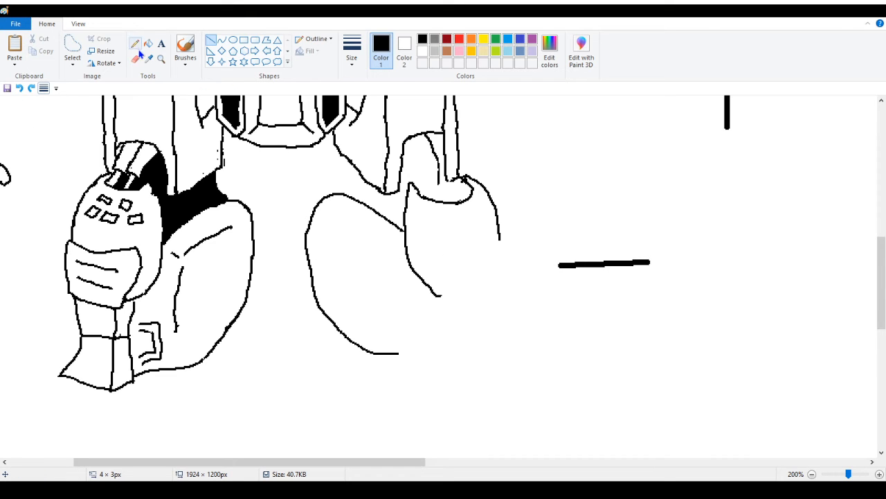
Select the inner side of the right-hand calf outline and move it slightly outward to narrow the calf
left_click(72, 49)
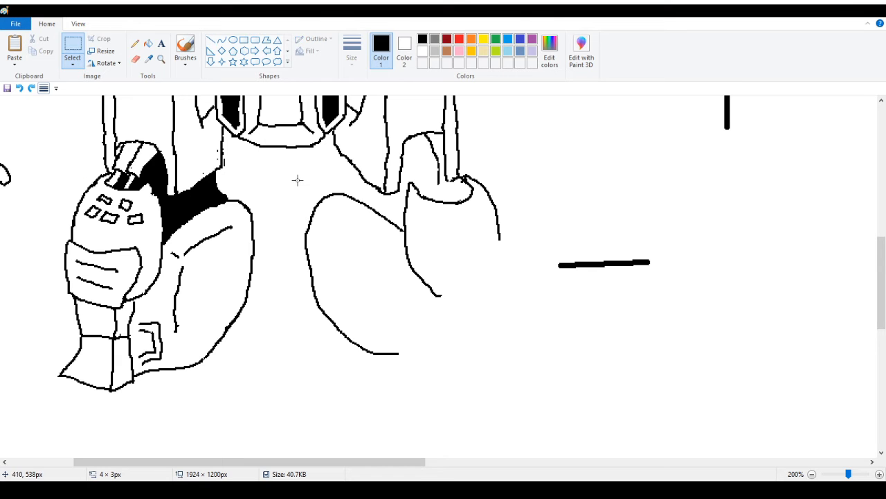
left_click_drag(291, 169, 339, 383)
left_click_drag(316, 307, 318, 309)
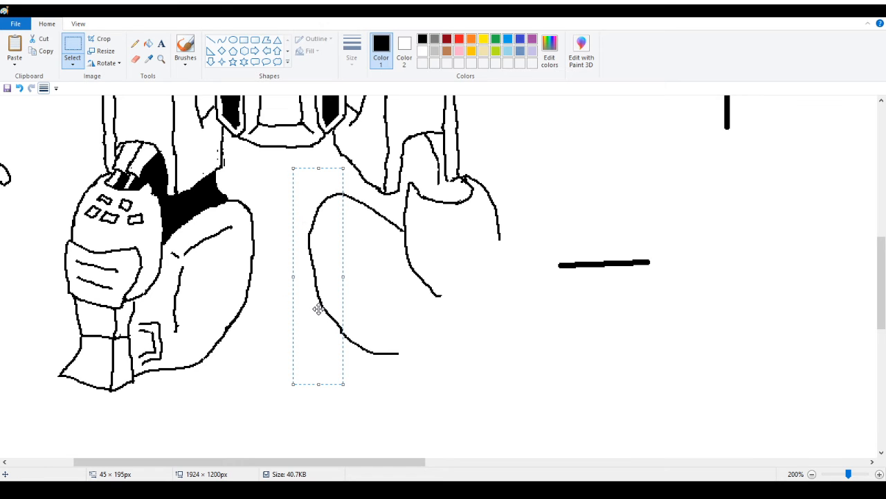
left_click(268, 171)
Pencil the inner contour lines on the right-hand calf and extend its bottom edge toward the foot
left_click(135, 42)
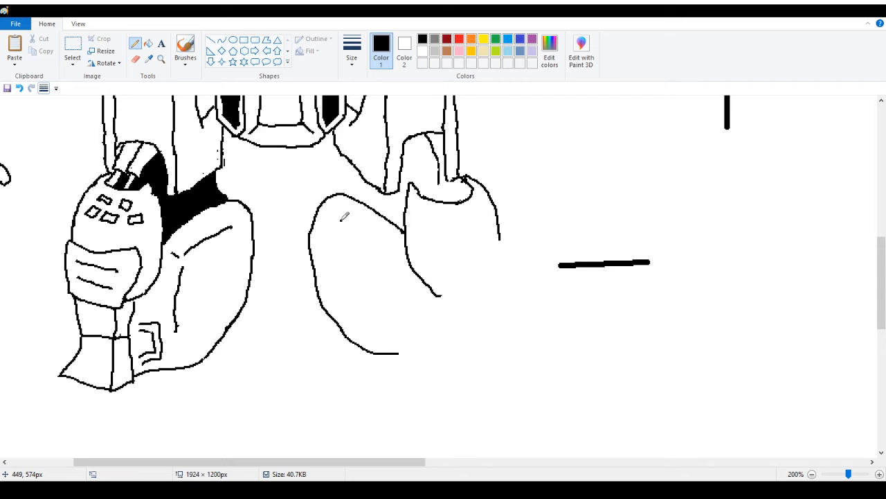
left_click_drag(340, 220, 395, 250)
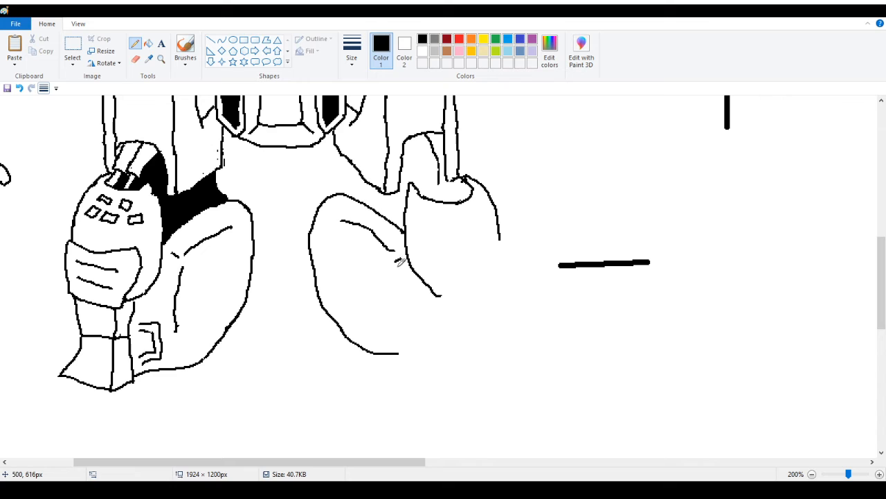
left_click_drag(396, 262, 385, 336)
left_click_drag(401, 352, 423, 356)
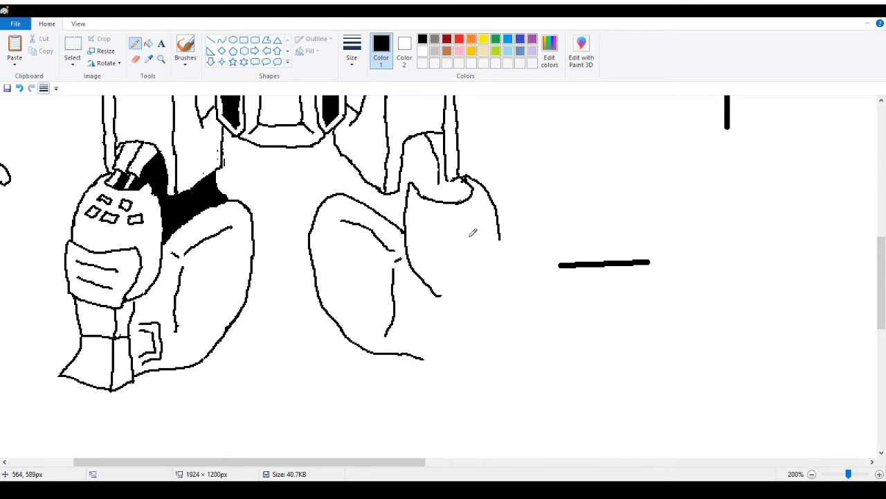
Outline the shin guard over the right-hand lower leg, and undo its last two strokes
left_click_drag(445, 247, 509, 232)
left_click_drag(508, 232, 508, 297)
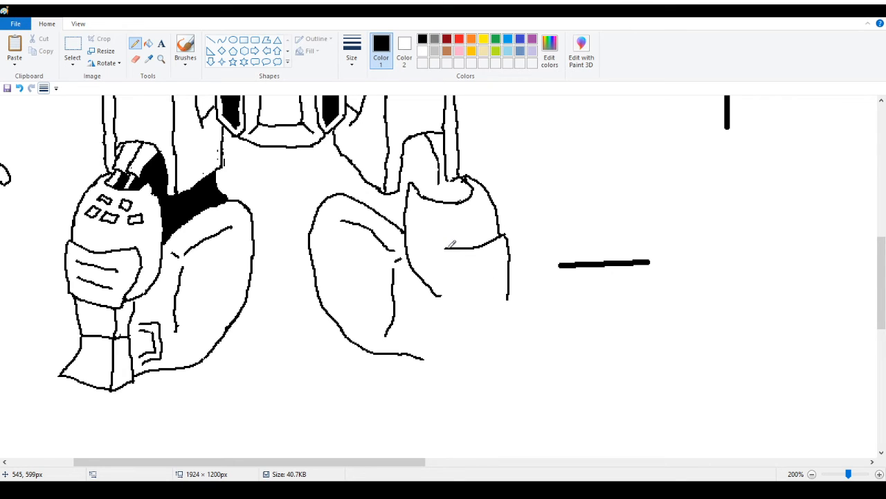
left_click_drag(445, 247, 440, 307)
left_click_drag(444, 272, 453, 304)
left_click_drag(453, 309, 510, 278)
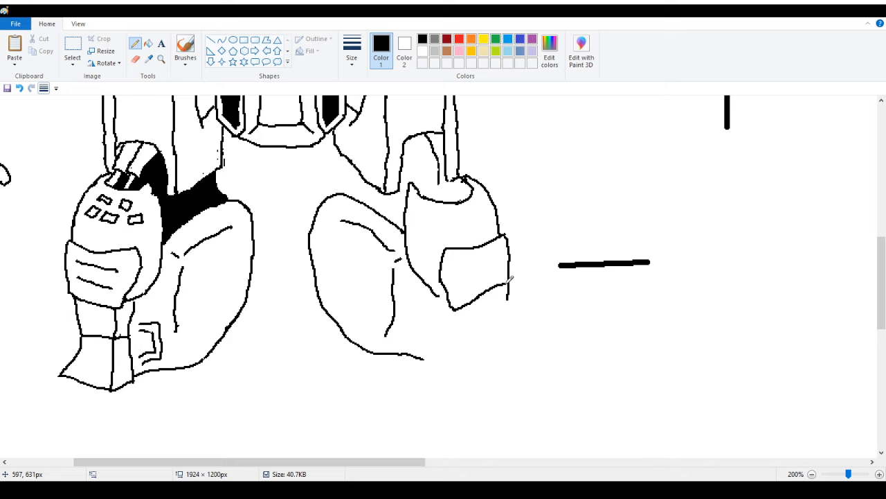
left_click(19, 88)
left_click(19, 88)
Mark the "Zenislev" and "Zenith REV" captions with freehand strokes, and undo each mark
scroll(173, 394, "down", 10)
scroll(173, 394, "left", 5)
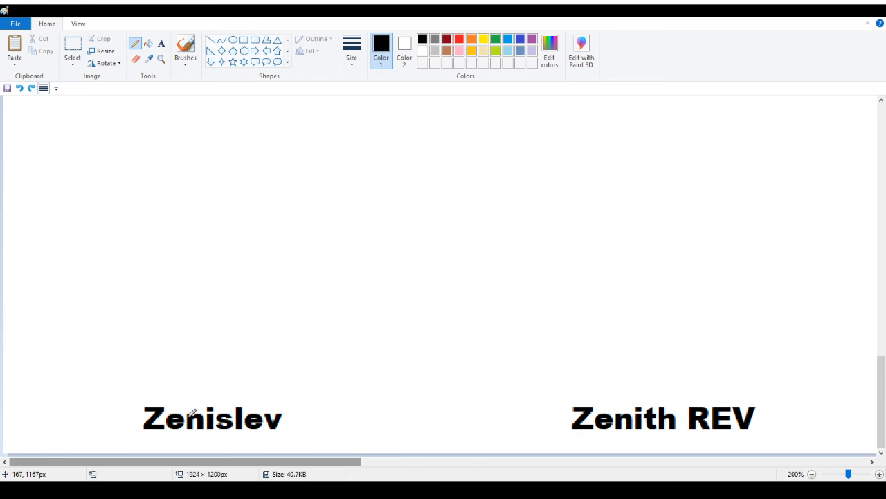
left_click_drag(304, 461, 326, 461)
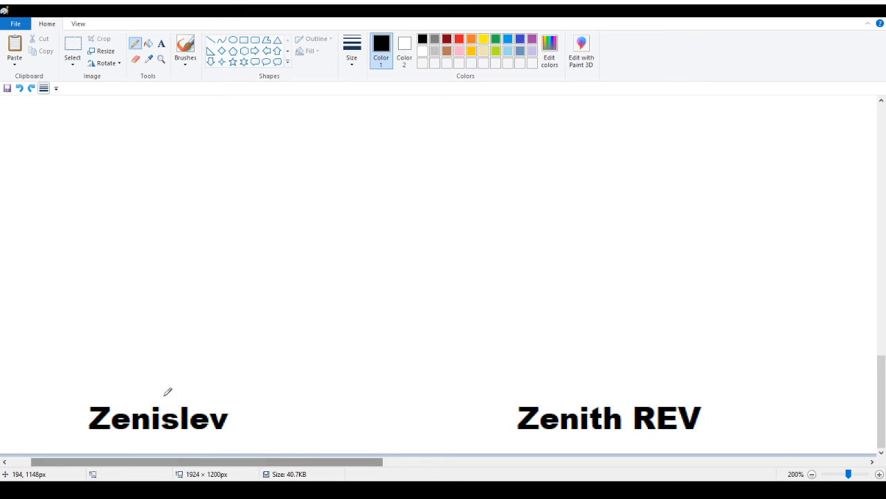
mouse_move(82, 443)
left_mouse_down()
mouse_move(190, 436)
mouse_move(263, 358)
mouse_move(67, 392)
mouse_move(87, 445)
left_mouse_up()
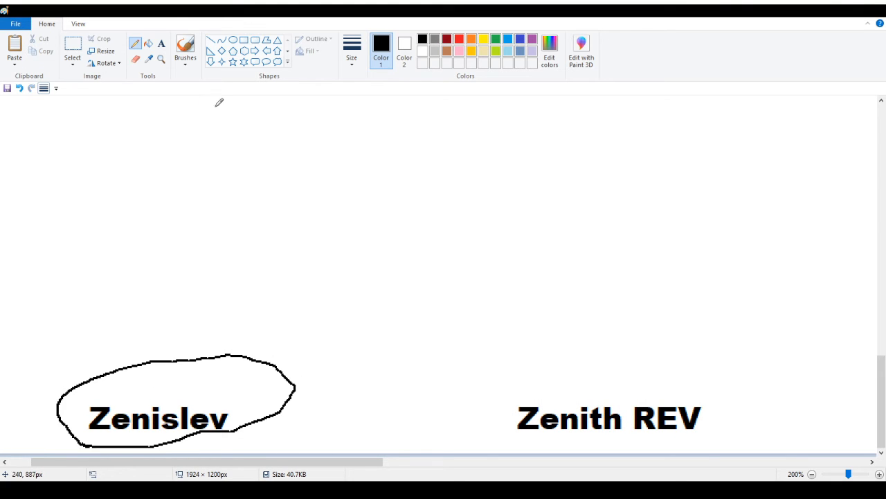
left_click(20, 88)
mouse_move(514, 444)
left_mouse_down()
mouse_move(679, 422)
mouse_move(740, 437)
left_mouse_up()
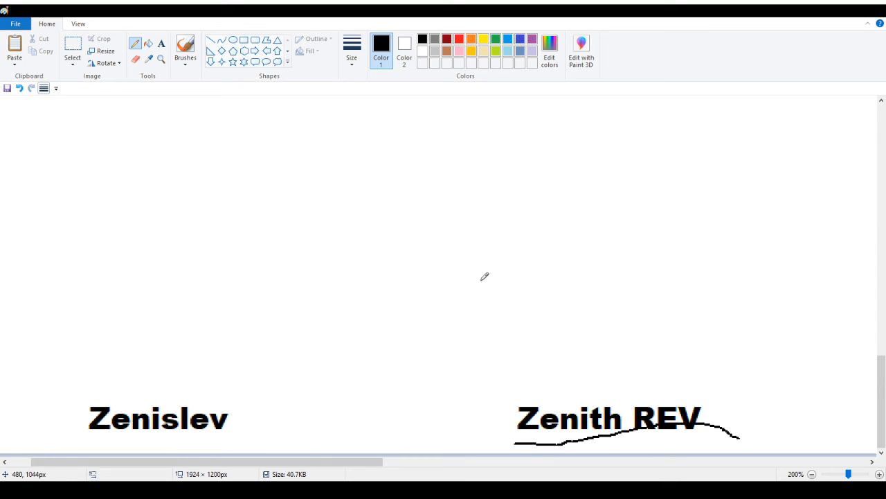
left_click(20, 88)
Redraw the lower sides of the right-hand shin guard and close it with a slanted bottom edge
scroll(362, 271, "up", 8)
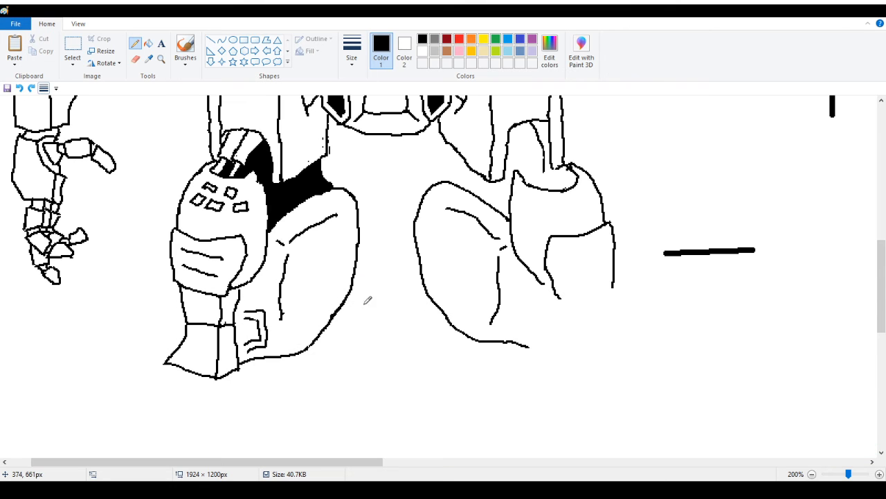
left_click_drag(347, 464, 379, 465)
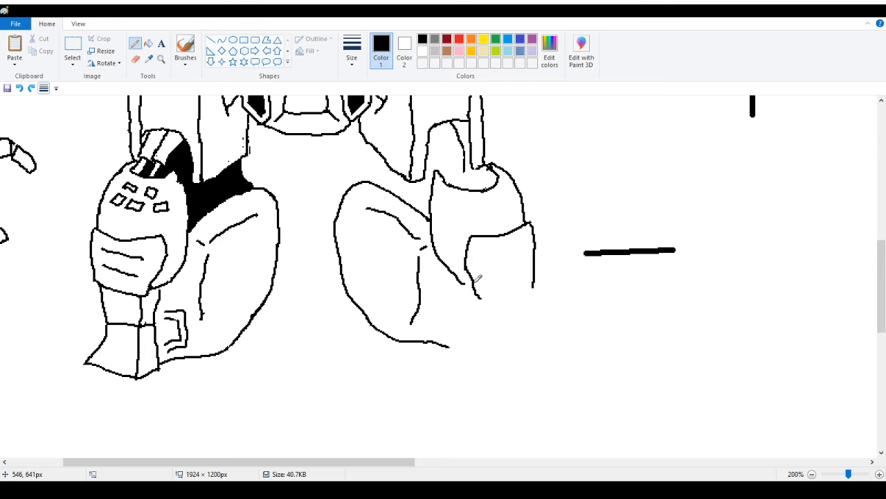
left_click_drag(475, 287, 481, 298)
mouse_move(537, 245)
left_mouse_down()
mouse_move(534, 286)
mouse_move(534, 279)
left_mouse_up()
mouse_move(476, 283)
left_mouse_down()
mouse_move(494, 290)
mouse_move(538, 272)
left_mouse_up()
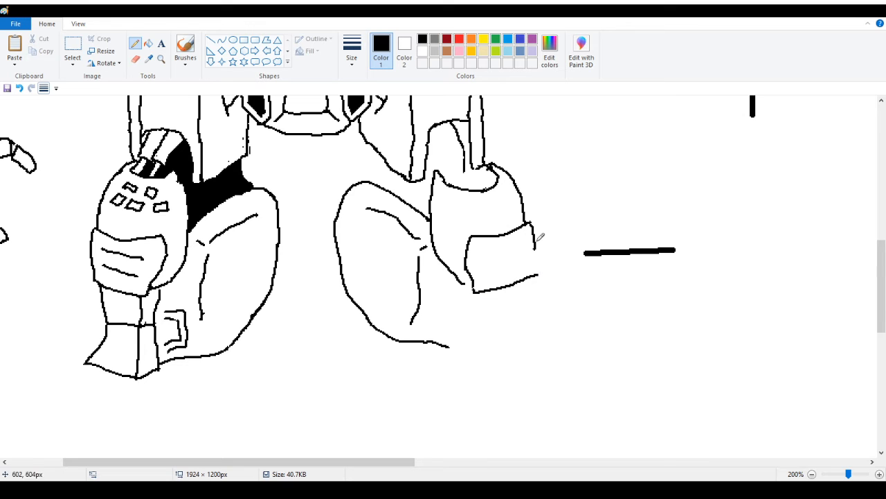
left_click_drag(538, 239, 533, 284)
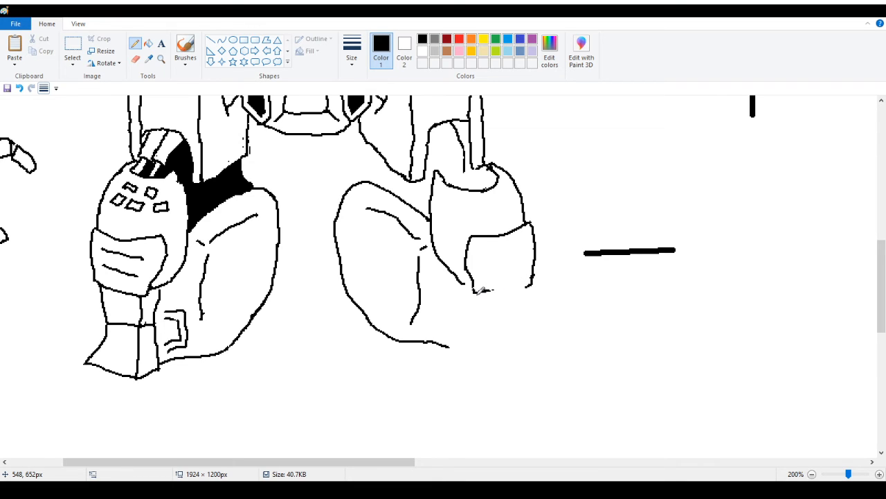
left_click_drag(475, 292, 533, 280)
Draw a small four-sided ankle block directly beneath the right-hand shin guard
scroll(447, 254, "up", 3)
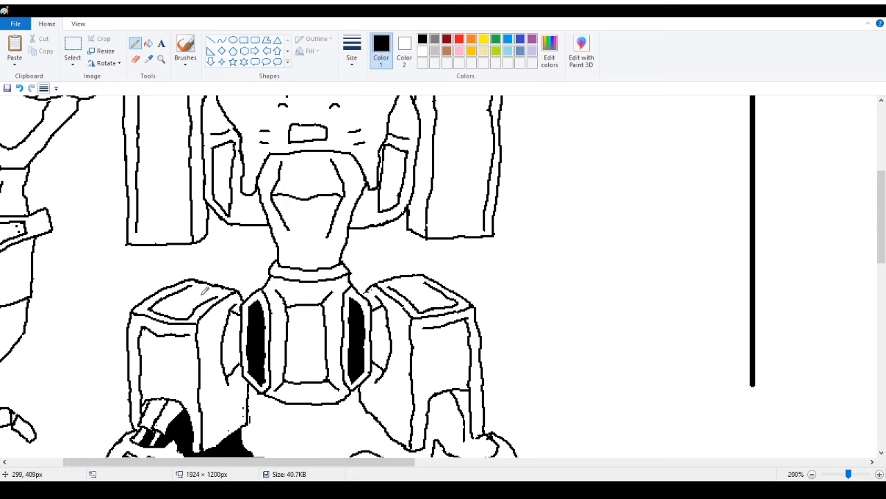
scroll(318, 360, "down", 3)
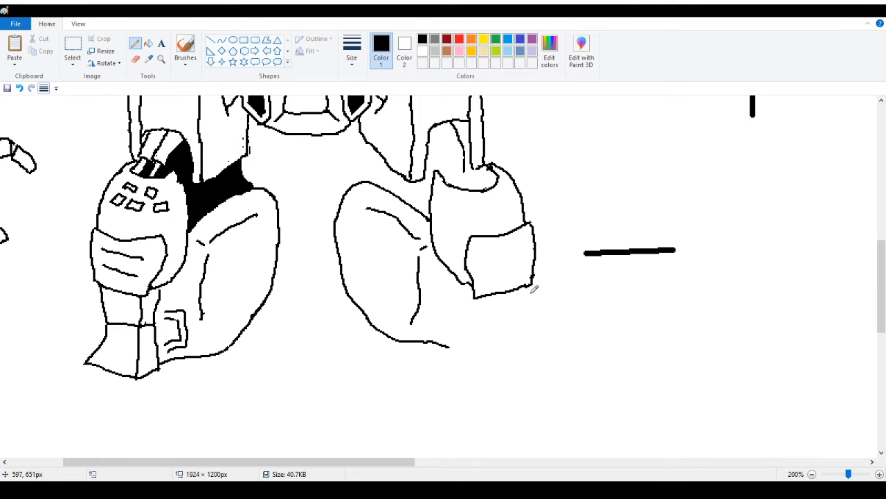
left_click_drag(531, 280, 529, 315)
mouse_move(484, 297)
left_mouse_down()
mouse_move(486, 323)
mouse_move(530, 313)
left_mouse_up()
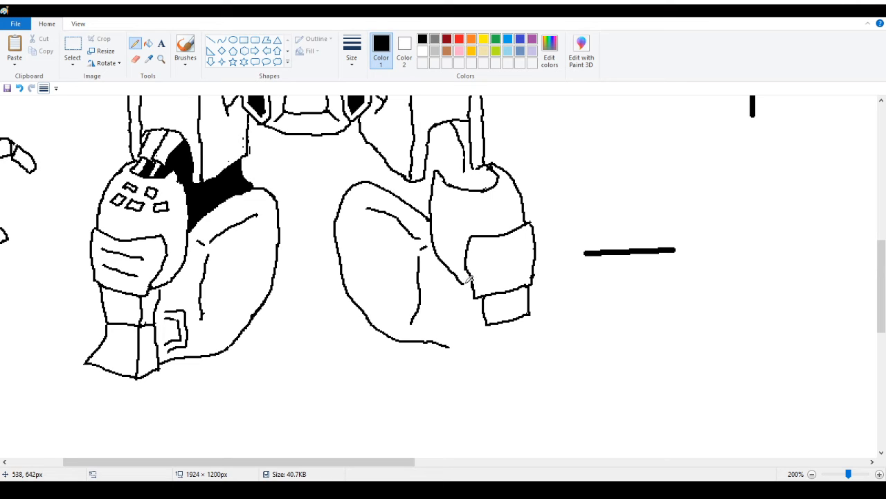
Draw the narrow inner side face of the ankle block beneath the right-hand shin guard
left_click_drag(469, 284, 487, 326)
left_click(210, 43)
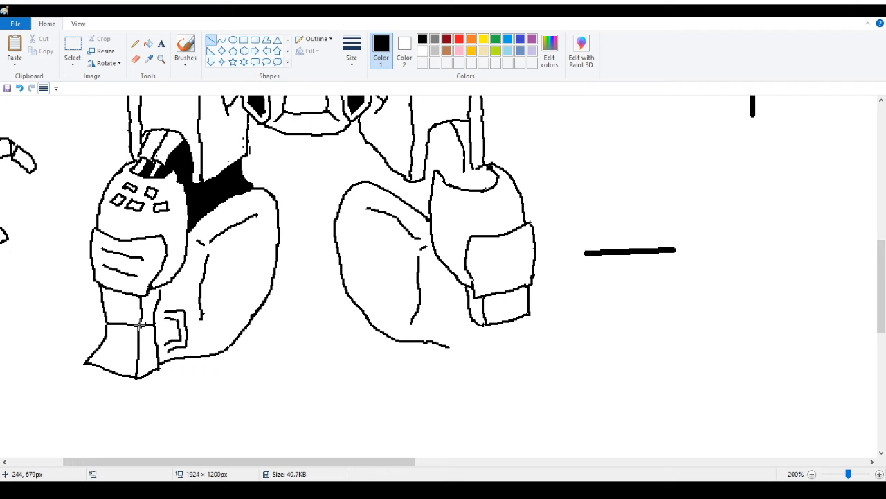
left_click_drag(106, 323, 32, 261)
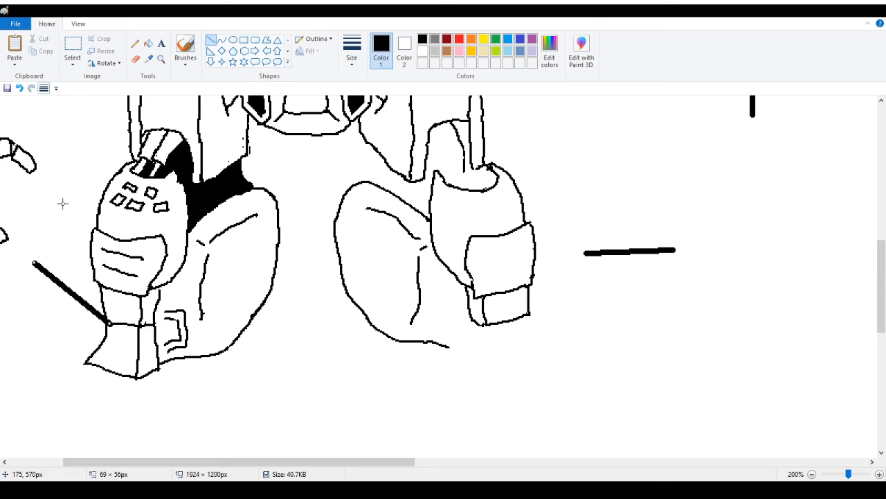
left_click(20, 88)
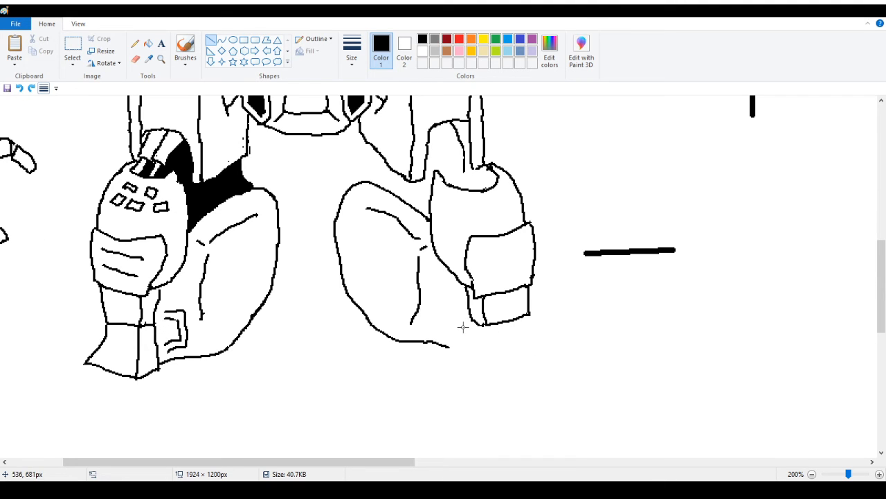
Erase the straight horizontal line across the left-hand ankle and redraw it as a V-shaped line dipping at the middle edge
left_click(161, 59)
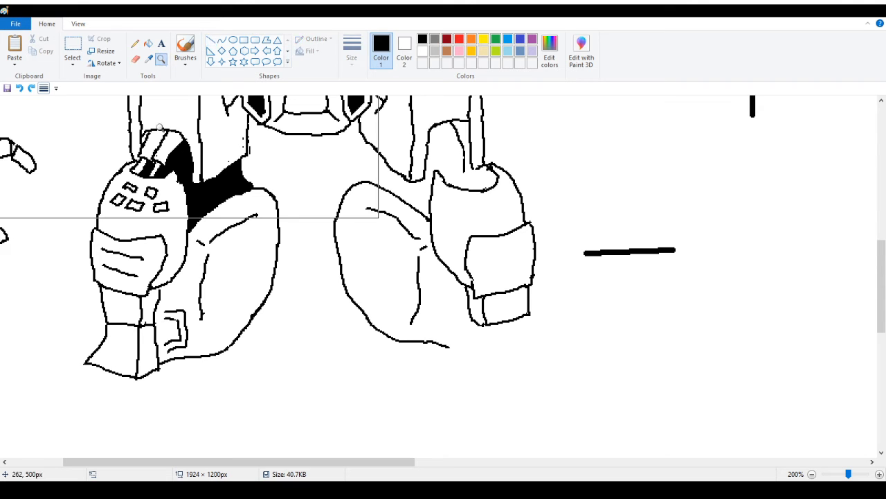
left_click(158, 293)
left_click(262, 272)
left_click(378, 203)
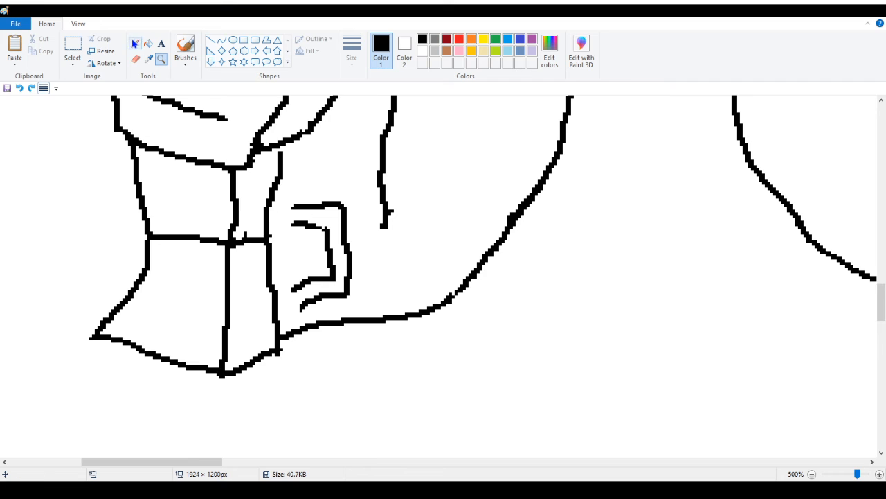
left_click(135, 60)
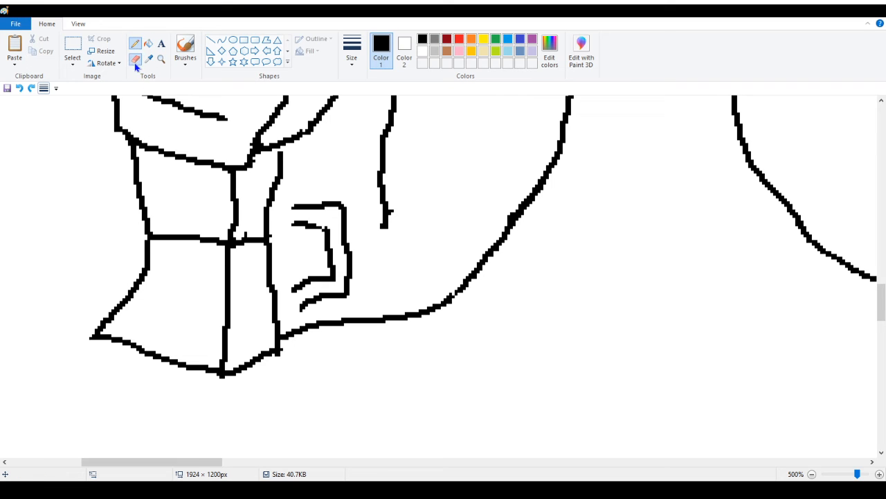
left_click_drag(214, 242, 166, 237)
left_click_drag(236, 242, 254, 246)
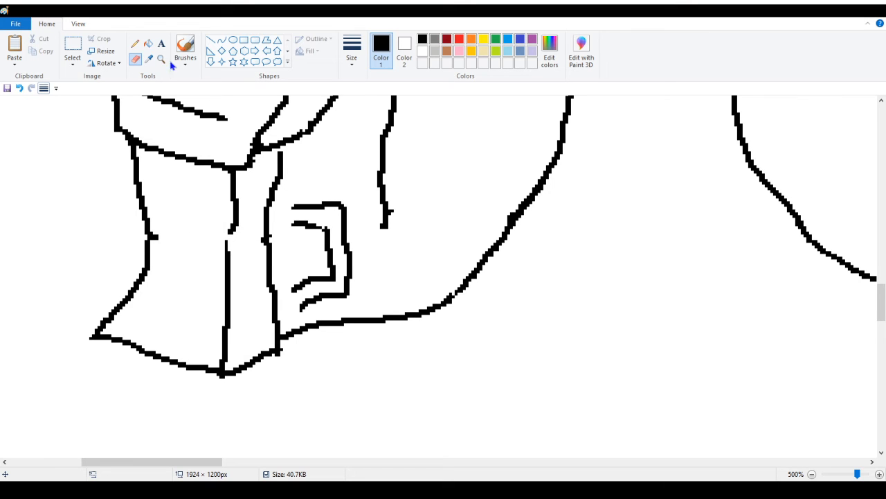
left_click(135, 43)
mouse_move(154, 237)
left_mouse_down()
mouse_move(228, 265)
mouse_move(271, 236)
left_mouse_up()
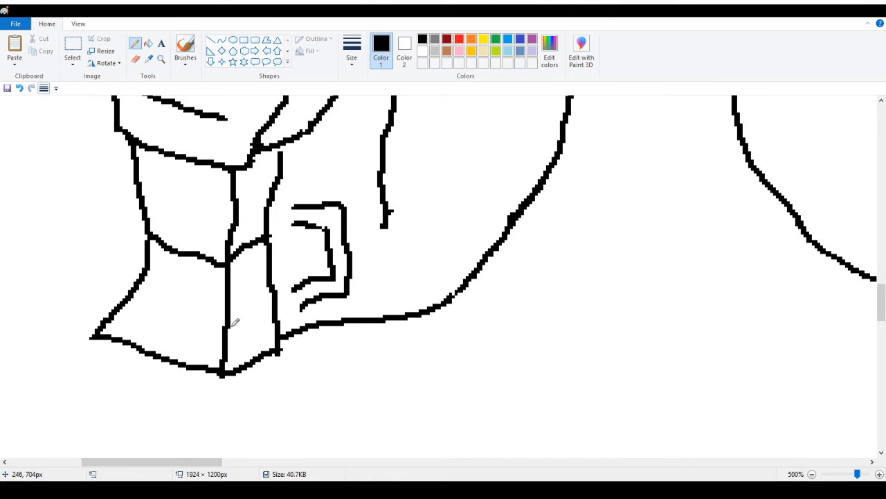
Draw the narrow inner side face of the right-hand foot directly beneath the ankle block, with a short slanted bottom edge
left_click_drag(203, 462, 314, 447)
scroll(329, 376, "up", 2)
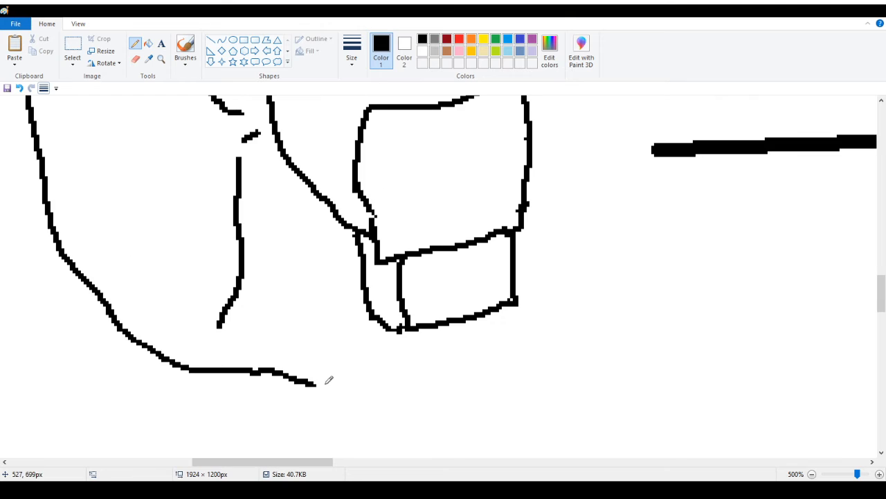
left_click(160, 59)
right_click(154, 186)
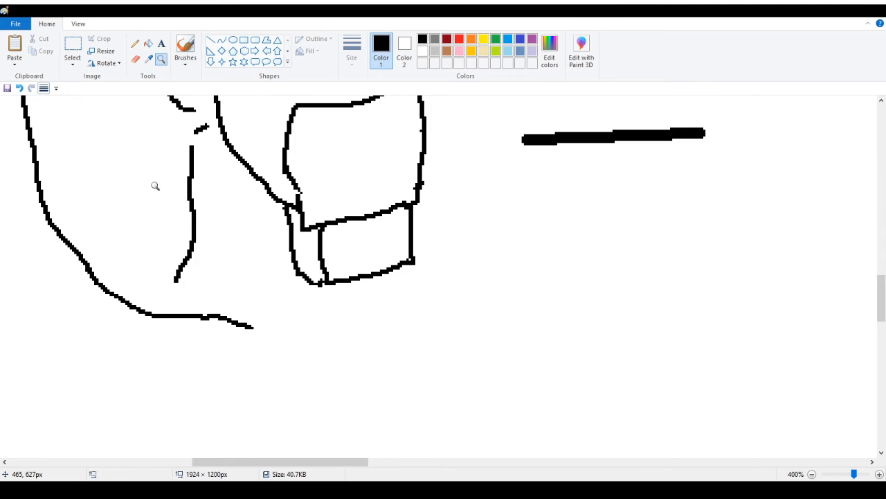
right_click(154, 192)
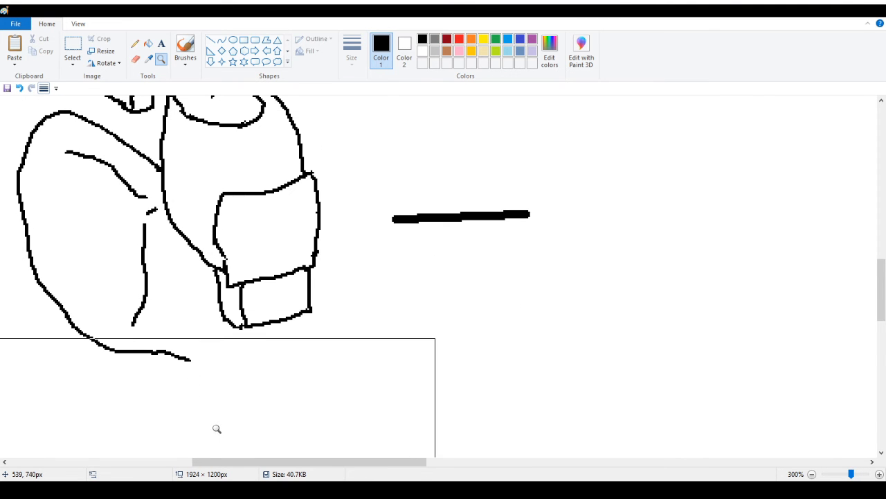
left_click_drag(231, 462, 195, 467)
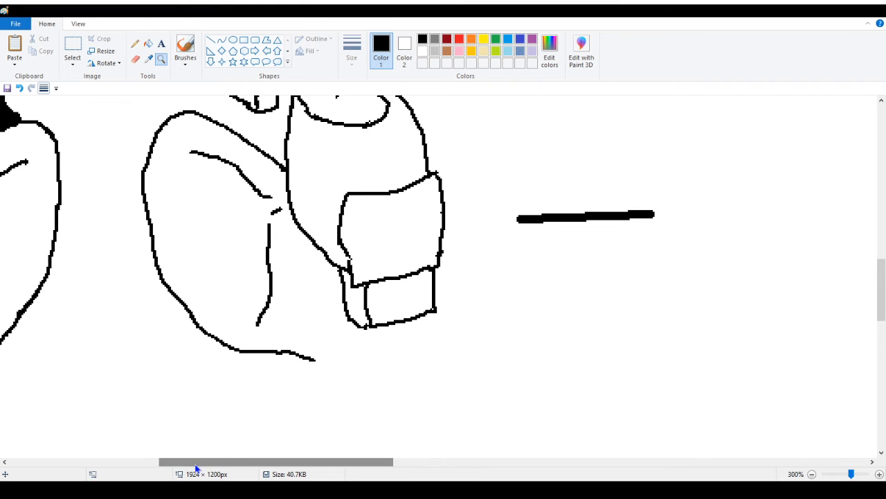
left_click(135, 44)
left_click_drag(287, 464, 234, 471)
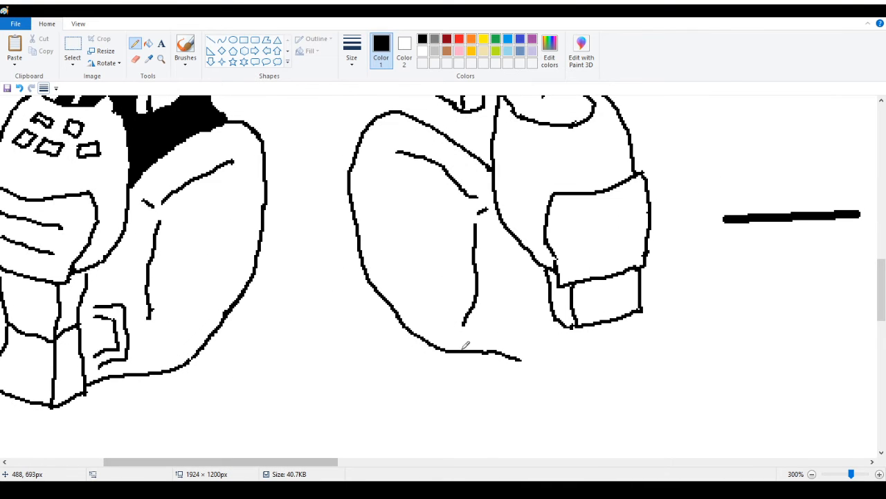
left_click_drag(286, 464, 318, 467)
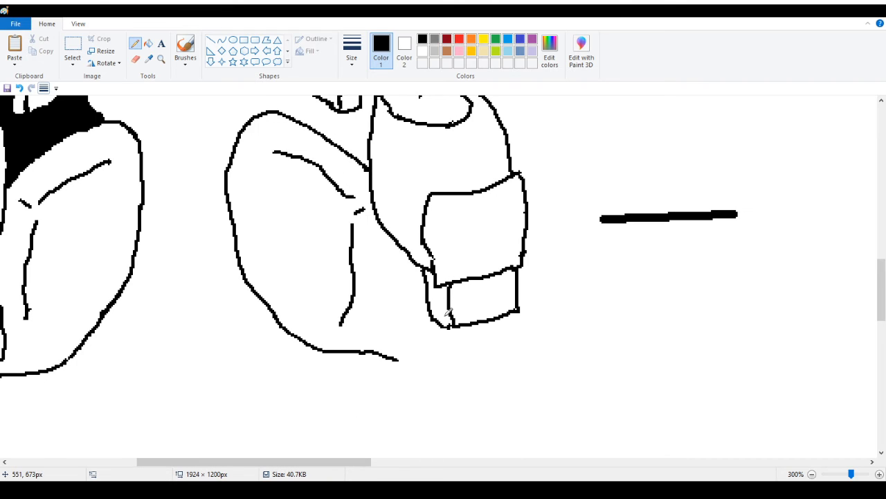
mouse_move(243, 464)
left_mouse_down()
mouse_move(232, 464)
mouse_move(272, 465)
mouse_move(251, 477)
mouse_move(275, 471)
left_mouse_up()
scroll(287, 364, "down", 3)
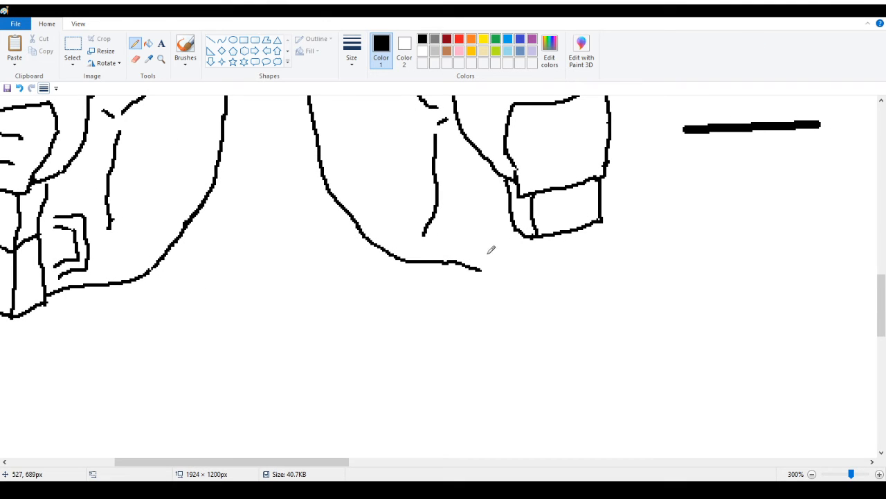
mouse_move(514, 219)
left_mouse_down()
mouse_move(502, 283)
mouse_move(533, 290)
left_mouse_up()
left_click_drag(539, 235, 530, 290)
left_click_drag(236, 470, 317, 450)
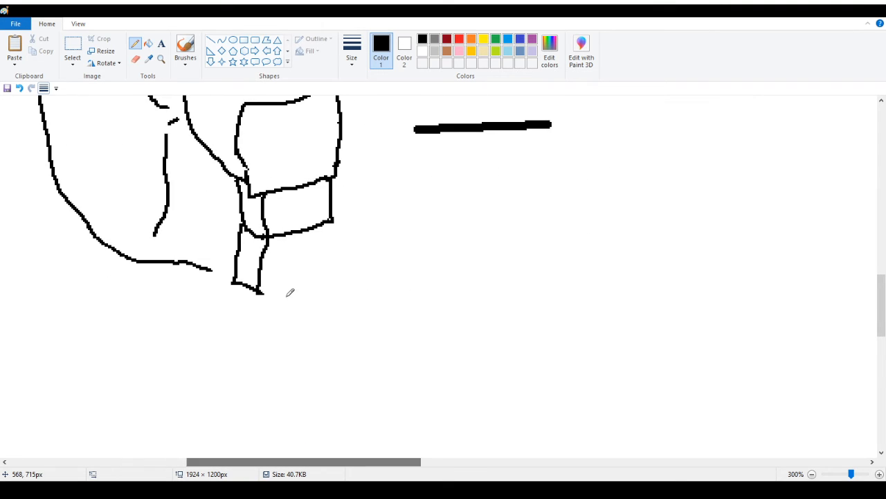
left_click_drag(263, 292, 355, 267)
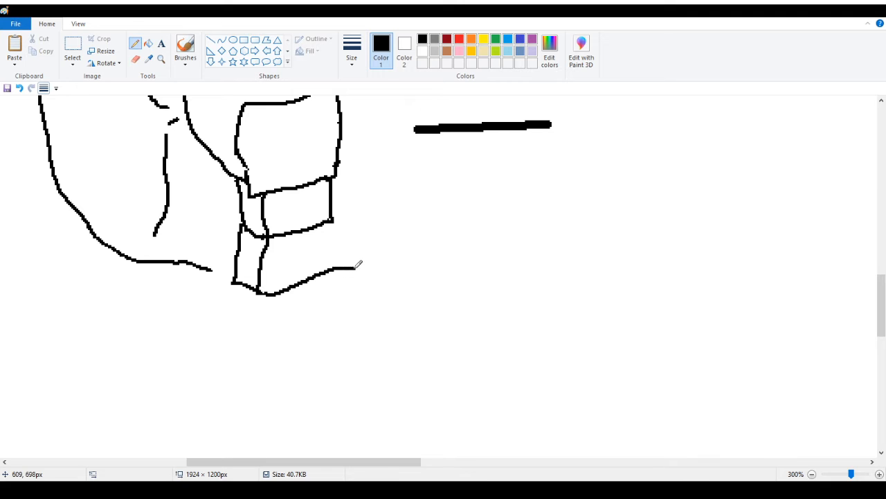
mouse_move(310, 462)
left_mouse_down()
mouse_move(153, 461)
mouse_move(353, 468)
left_mouse_up()
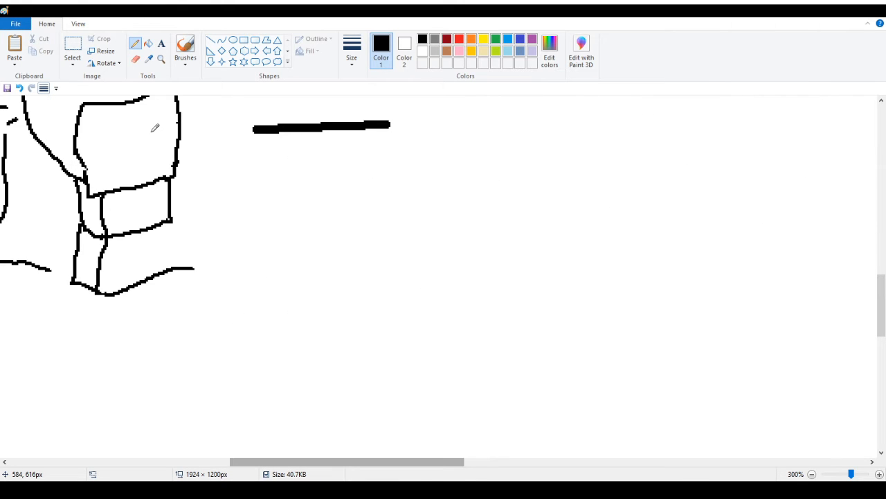
left_click(23, 90)
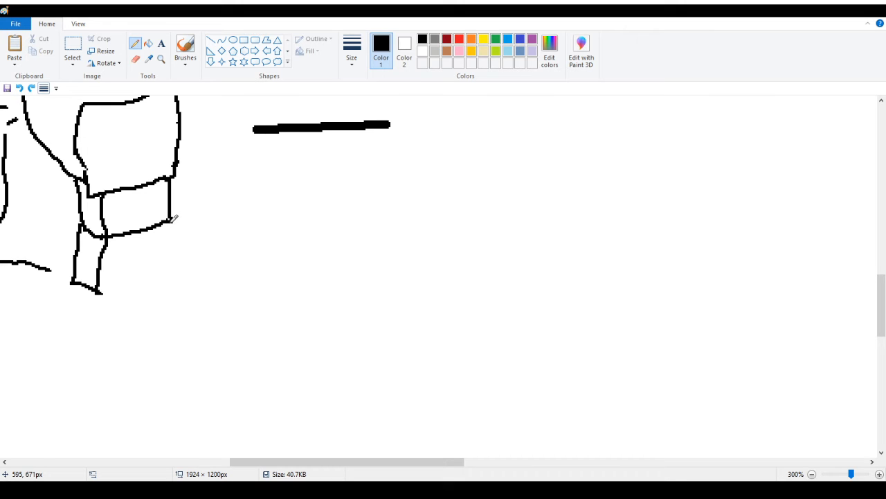
Draw the outer edge of the right-hand foot curving down and outward from the ankle block, and compare it with the left-hand foot
left_click_drag(171, 220, 191, 281)
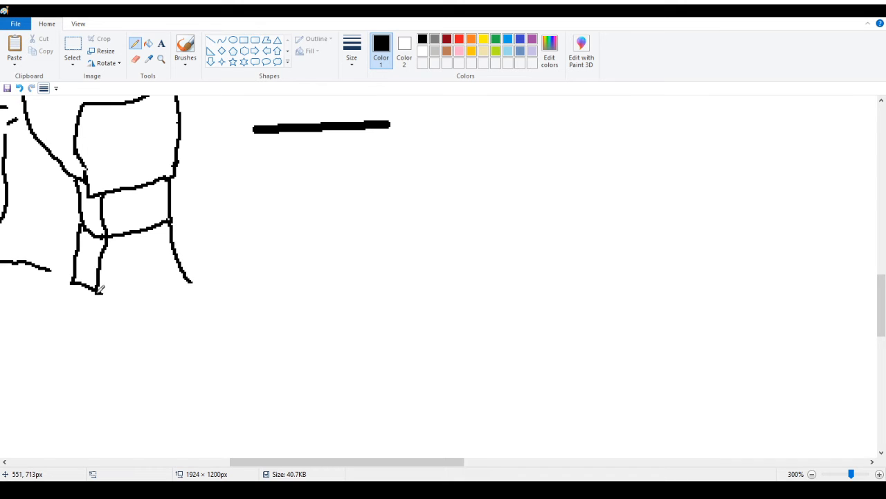
left_click_drag(326, 462, 176, 462)
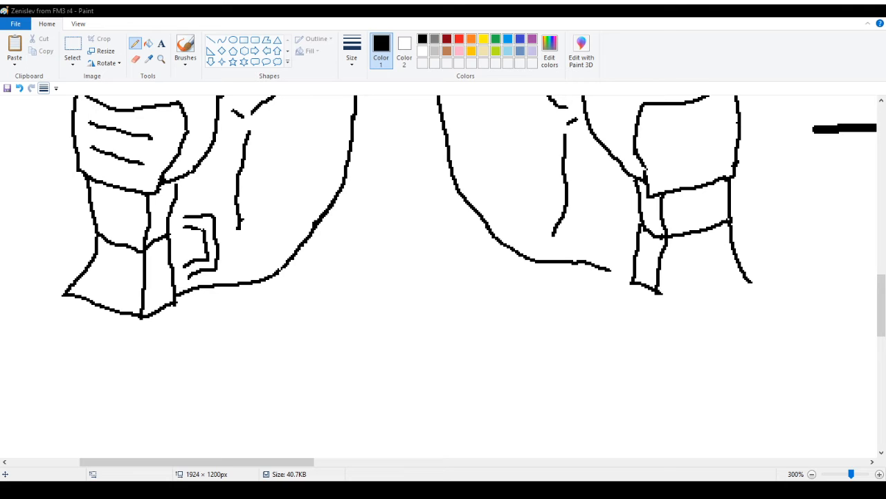
left_click(131, 488)
left_click_drag(175, 462, 242, 462)
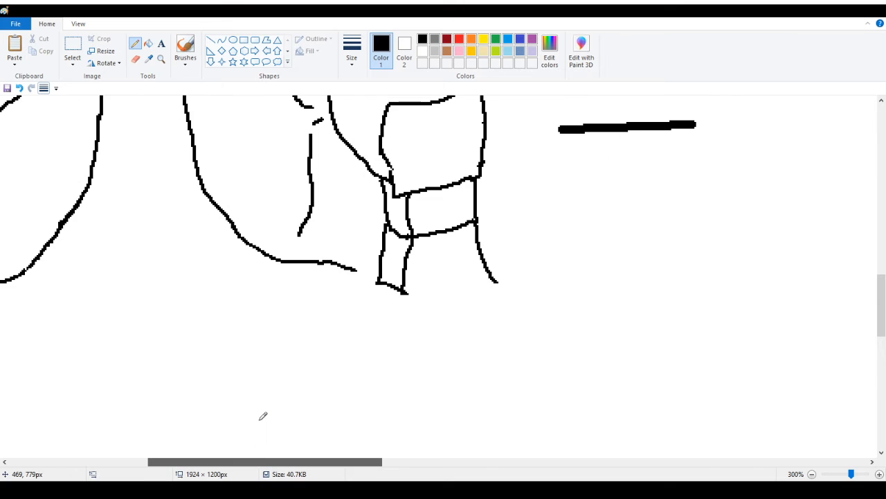
Erase the edge between the right-hand foot's side and front faces and redraw it straighter and longer
left_click(160, 58)
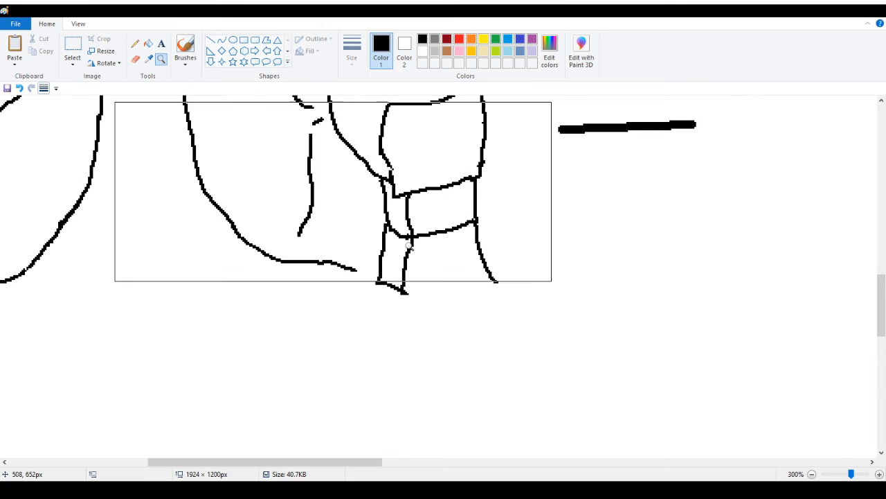
left_click(470, 302)
left_click(135, 58)
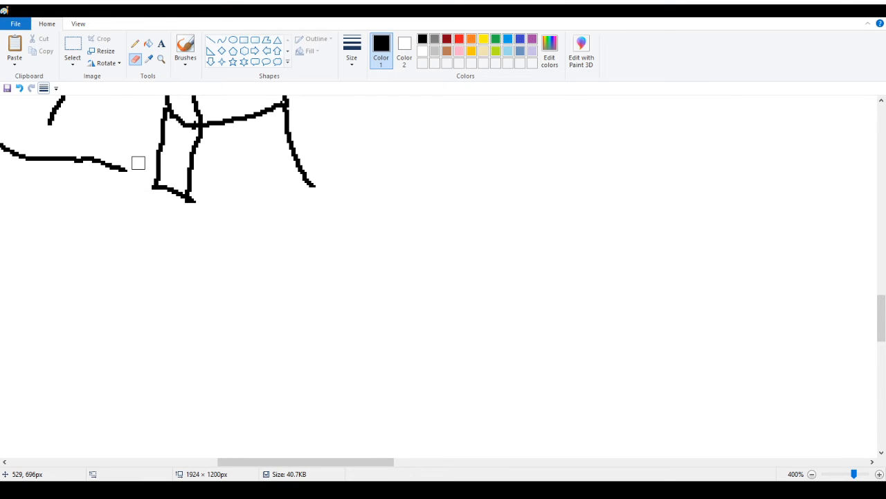
scroll(137, 163, "up", 3)
left_click_drag(189, 239, 194, 281)
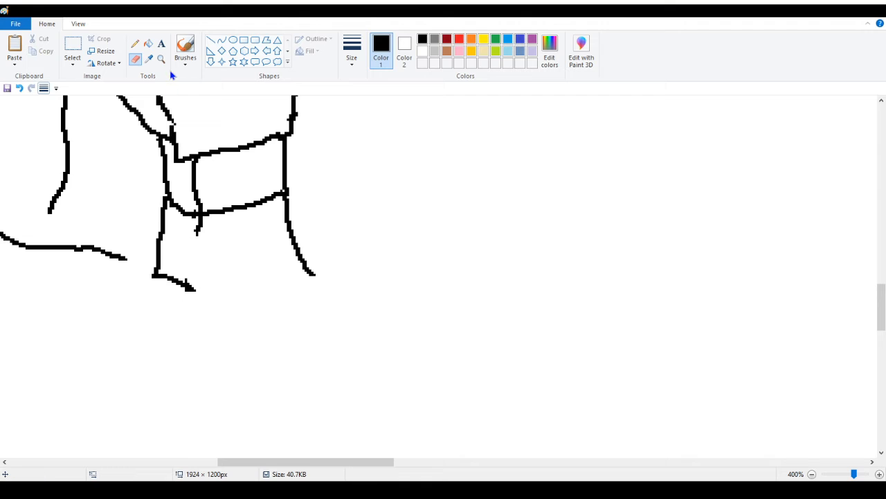
left_click(136, 45)
left_click_drag(197, 228, 194, 283)
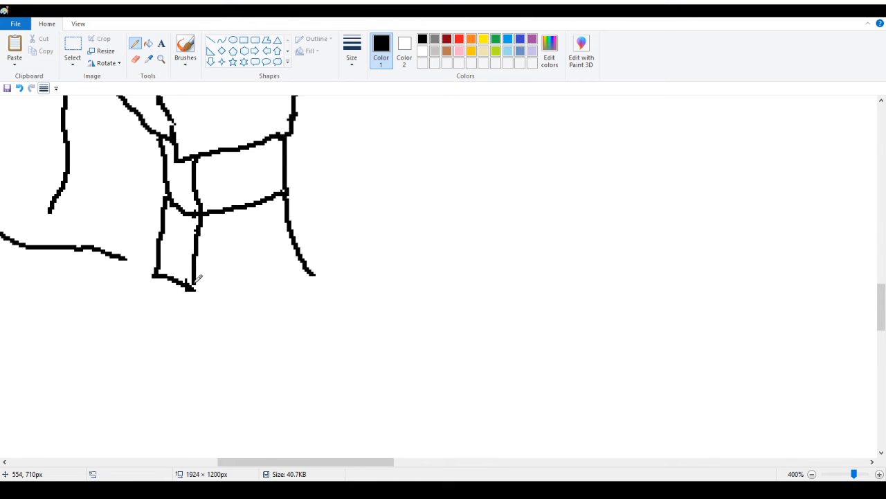
left_click(20, 89)
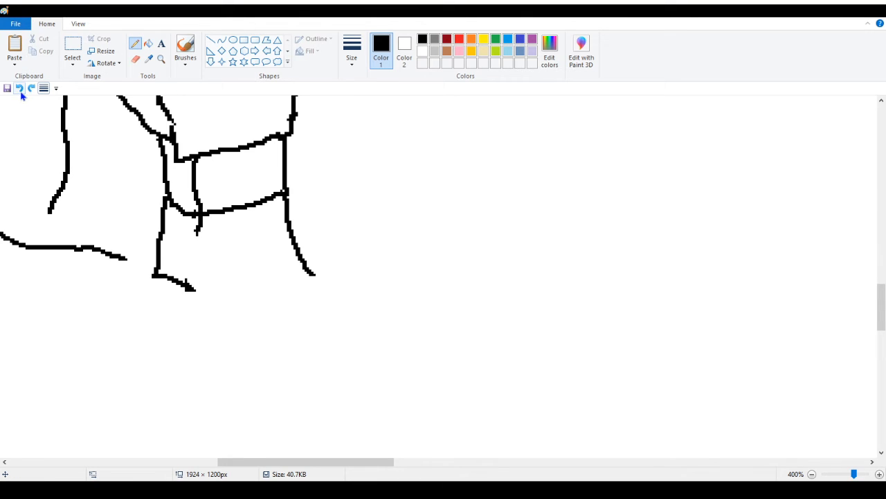
left_click_drag(200, 216, 205, 303)
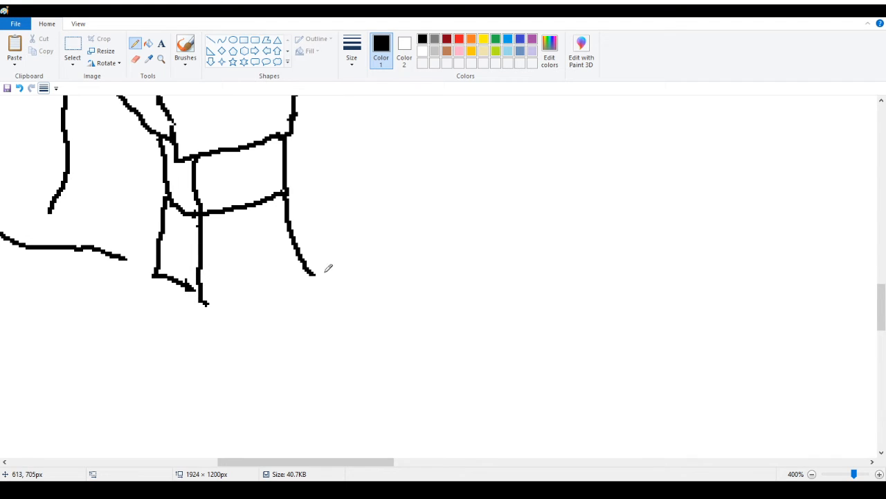
Close the front face of the right-hand foot with a slanted bottom edge joined to the middle edge
left_click_drag(309, 274, 219, 320)
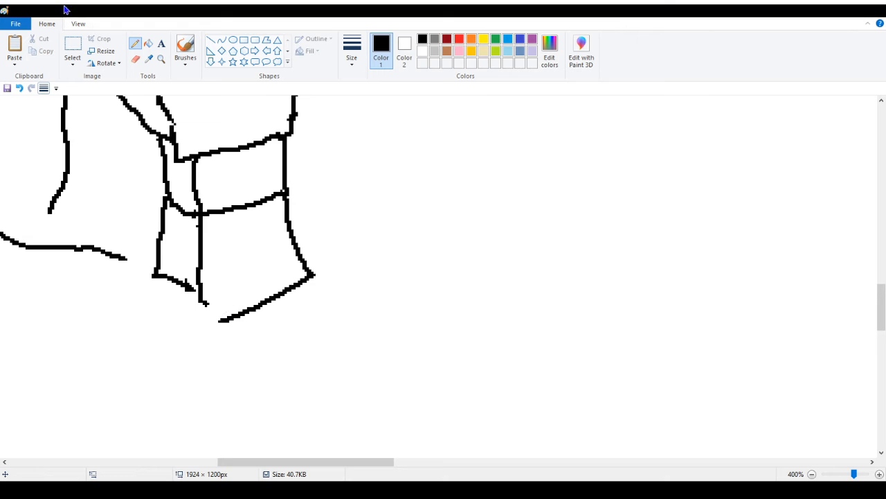
left_click(19, 88)
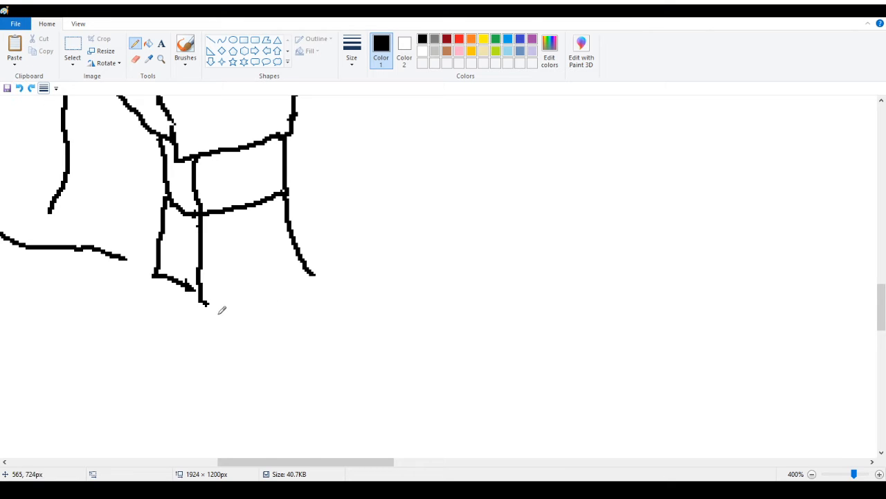
left_click_drag(218, 313, 313, 272)
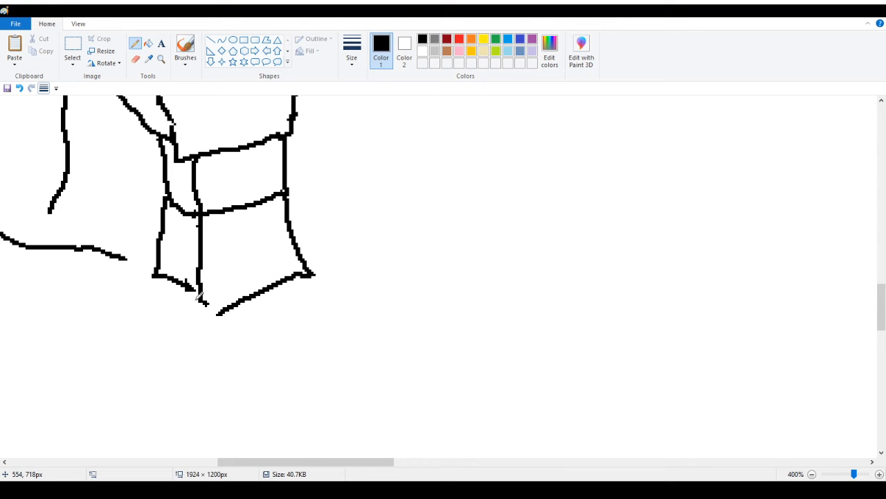
left_click_drag(203, 302, 217, 314)
Replace the bottom edge of the right-hand foot's inner side face with a slanted line down to the foot's lowest corner
mouse_move(248, 461)
left_mouse_down()
mouse_move(124, 467)
mouse_move(189, 467)
left_mouse_up()
mouse_move(445, 277)
left_mouse_down()
mouse_move(468, 276)
mouse_move(453, 274)
mouse_move(477, 290)
mouse_move(480, 279)
mouse_move(495, 313)
mouse_move(486, 264)
mouse_move(497, 311)
left_mouse_up()
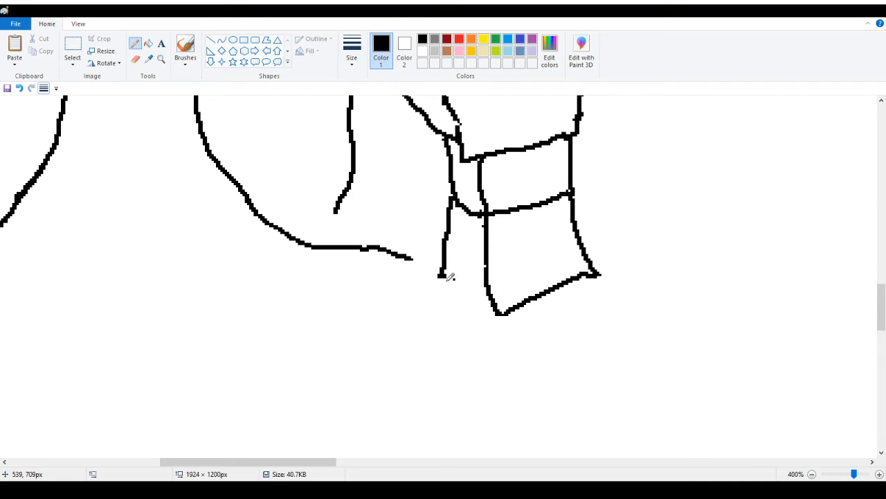
mouse_move(445, 271)
left_mouse_down()
mouse_move(438, 282)
mouse_move(499, 316)
left_mouse_up()
Extend the bottom outline of the right-hand calf to meet the inner edge of the foot
mouse_move(284, 468)
left_mouse_down()
mouse_move(195, 468)
mouse_move(284, 468)
left_mouse_up()
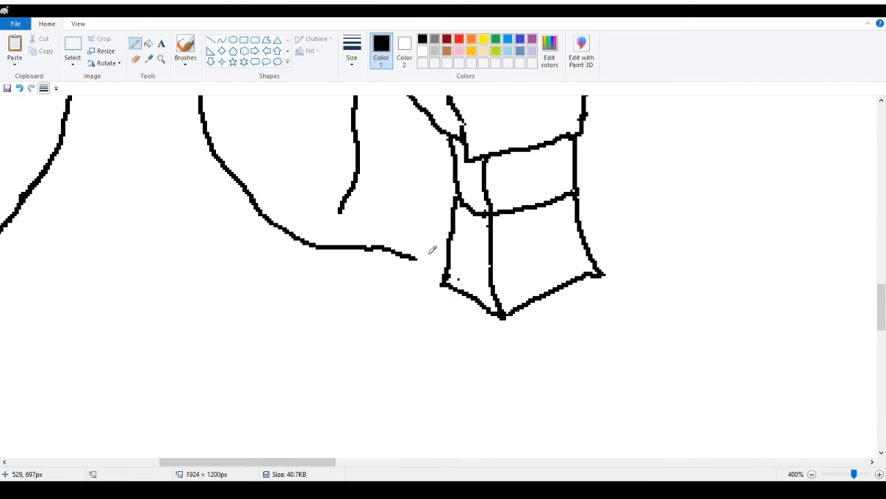
left_click_drag(417, 257, 448, 274)
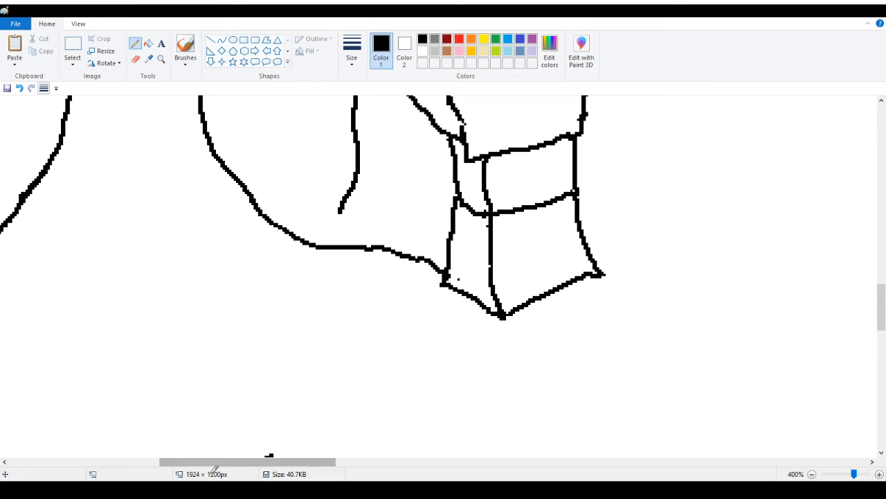
scroll(270, 403, "down", 2)
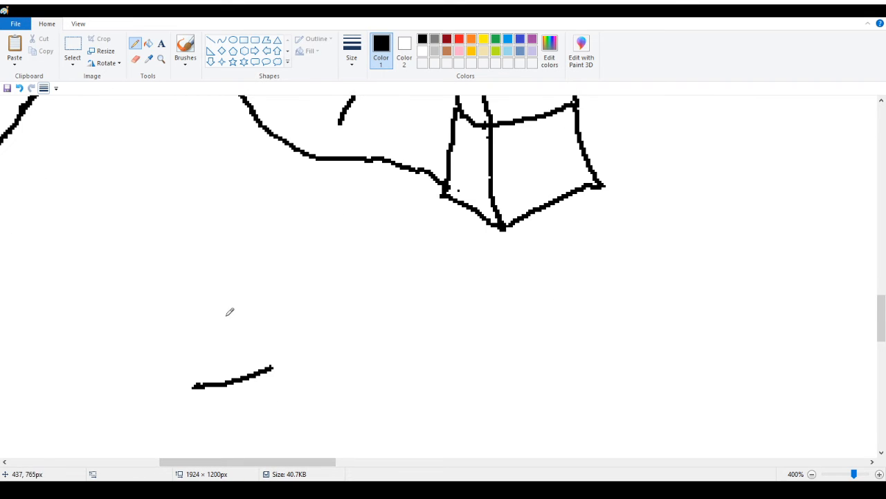
Remove the stray curved line below the right-hand leg by filling it with white
left_click(149, 43)
right_click(253, 374)
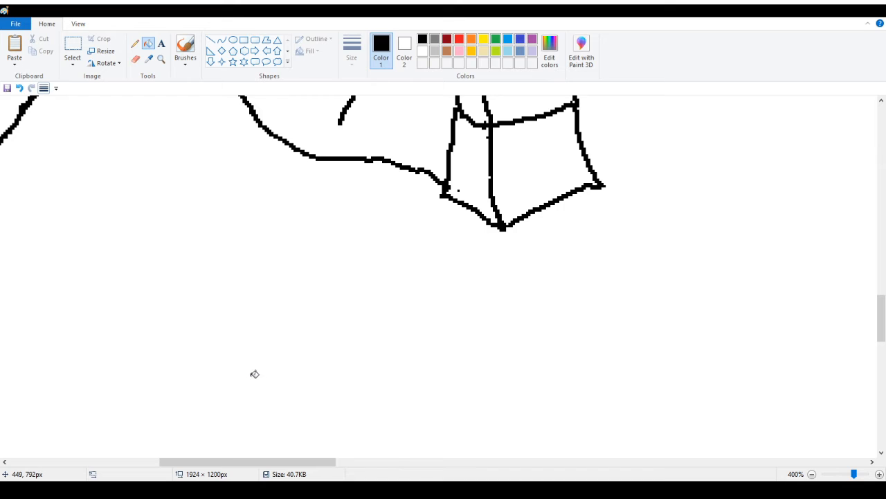
Draw two nested bracket-shaped lines on the right-hand calf beside the ankle, opening toward the foot
scroll(252, 372, "up", 4)
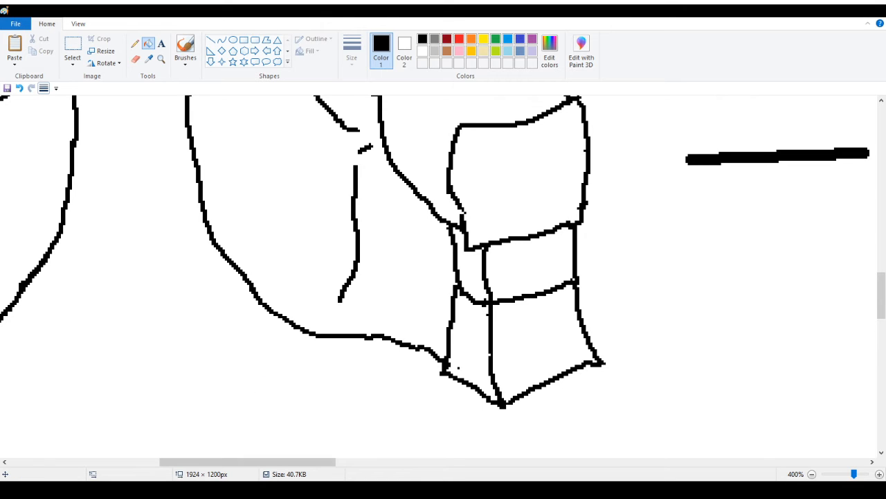
mouse_move(254, 472)
left_mouse_down()
mouse_move(173, 472)
mouse_move(274, 473)
mouse_move(211, 473)
mouse_move(235, 473)
mouse_move(232, 461)
mouse_move(277, 462)
left_mouse_up()
left_click(135, 43)
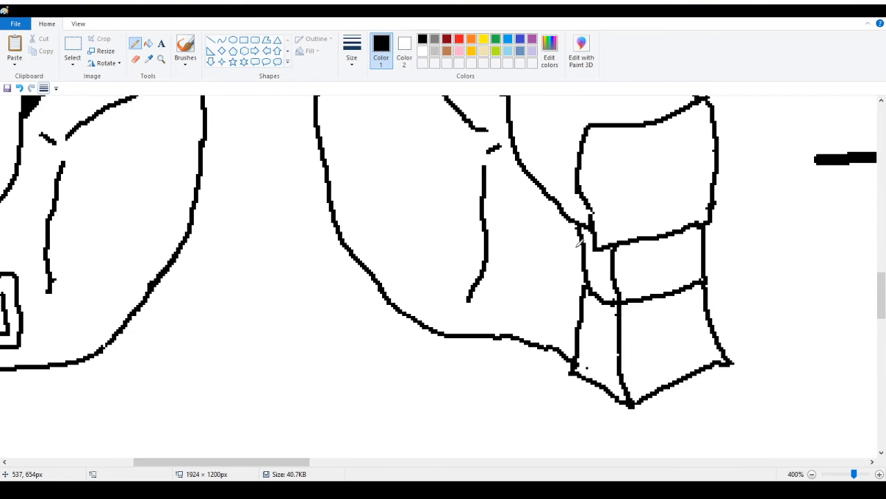
mouse_move(572, 240)
left_mouse_down()
mouse_move(526, 239)
mouse_move(502, 285)
mouse_move(503, 307)
mouse_move(561, 331)
left_mouse_up()
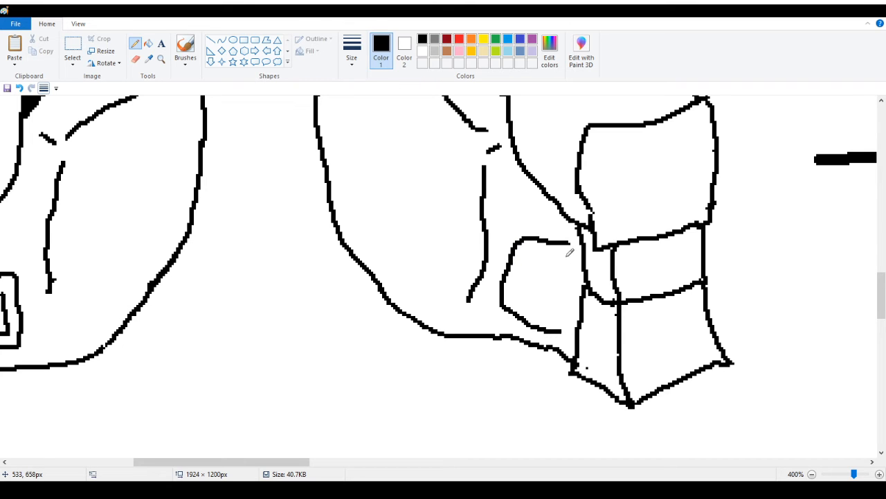
mouse_move(565, 261)
left_mouse_down()
mouse_move(517, 277)
mouse_move(532, 303)
mouse_move(564, 313)
left_mouse_up()
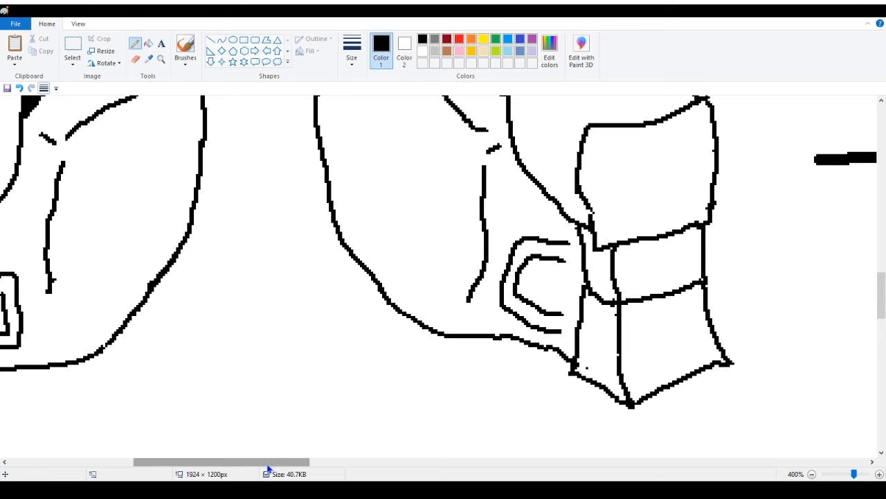
Erase the closed sides of both nested brackets on the right-hand calf and redraw the inner one straighter
mouse_move(268, 461)
left_mouse_down()
mouse_move(235, 462)
mouse_move(324, 468)
left_mouse_up()
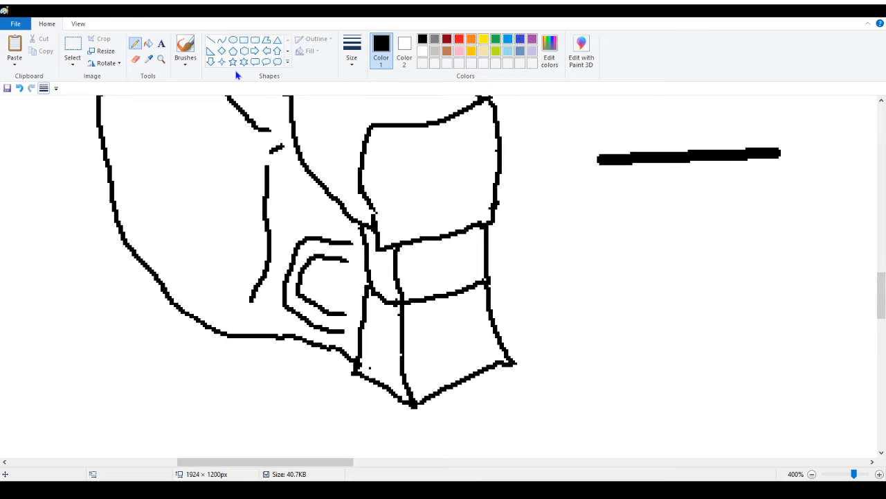
left_click(136, 59)
mouse_move(309, 265)
left_mouse_down()
mouse_move(298, 293)
mouse_move(286, 287)
mouse_move(295, 313)
left_mouse_up()
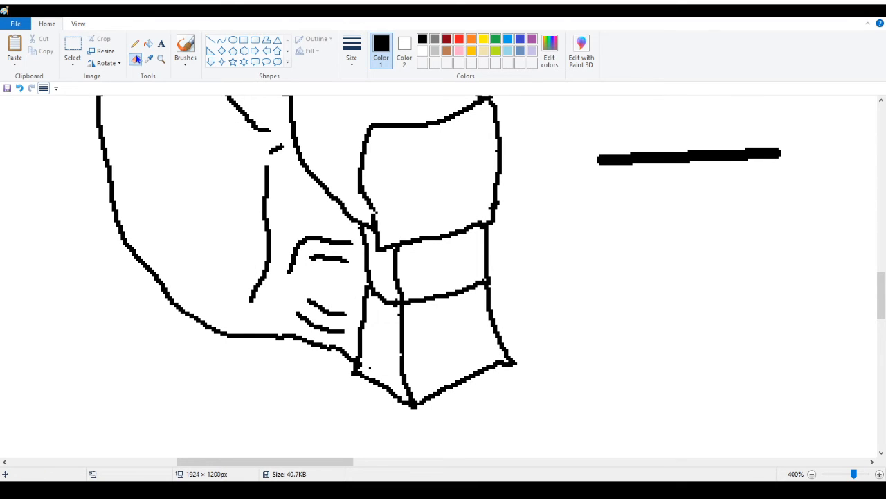
left_click(135, 43)
left_click_drag(313, 257, 309, 300)
Close the outer bracket on the right-hand calf with a near-vertical side and redraw the inner bracket's side to match
left_click_drag(254, 463, 87, 463)
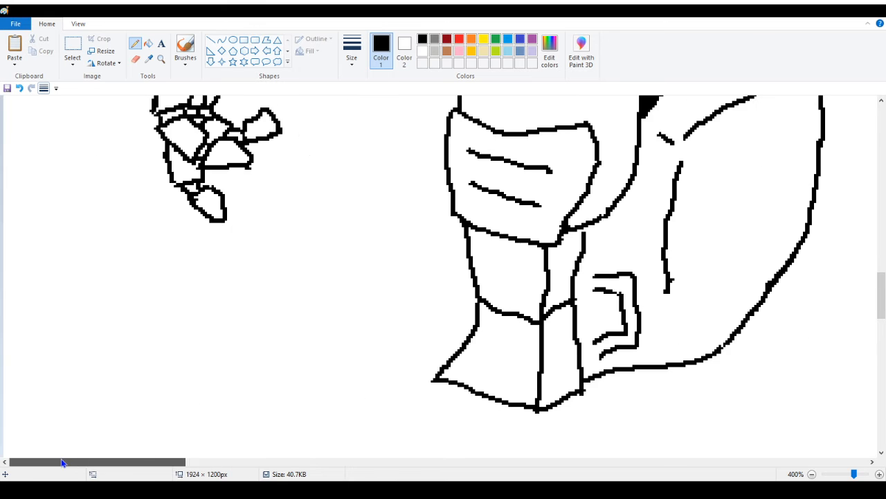
scroll(234, 242, "down", 10)
scroll(235, 254, "down", 5)
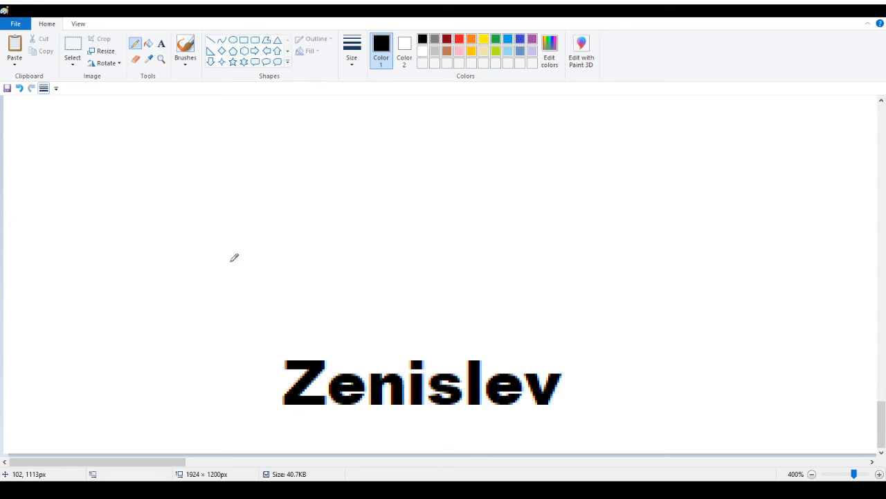
scroll(229, 257, "up", 15)
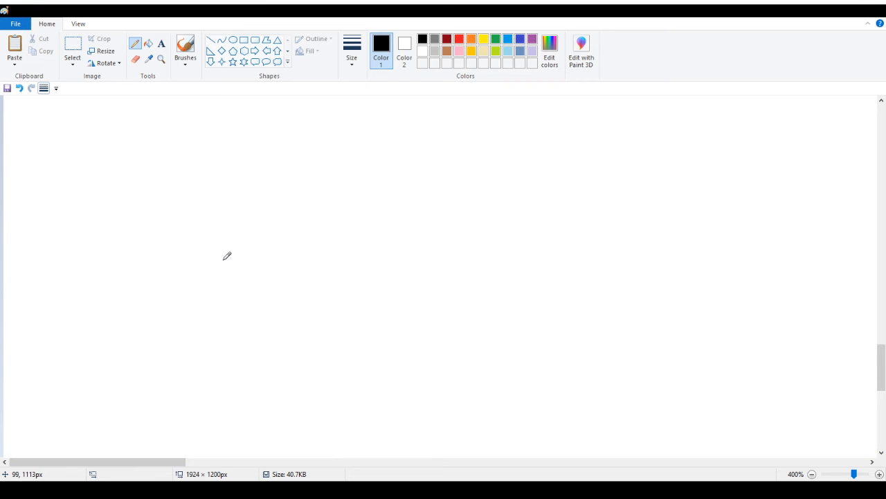
mouse_move(148, 465)
left_mouse_down()
mouse_move(381, 466)
mouse_move(289, 471)
left_mouse_up()
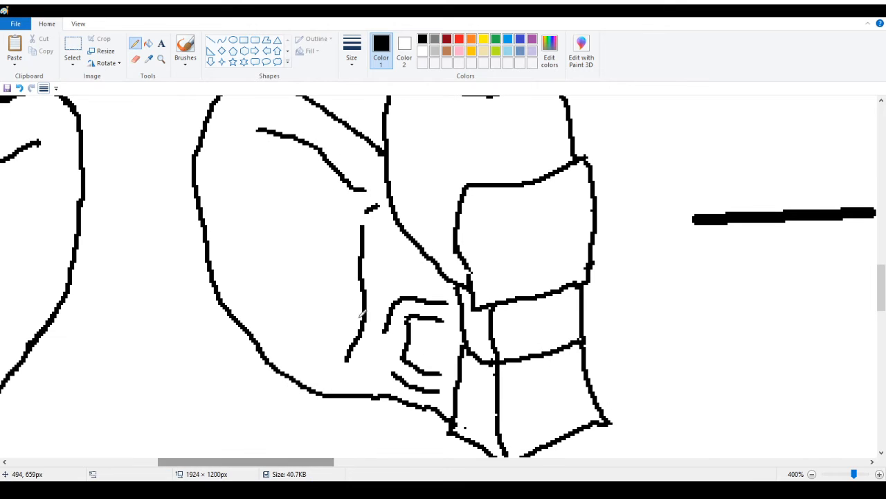
left_click_drag(387, 330, 395, 374)
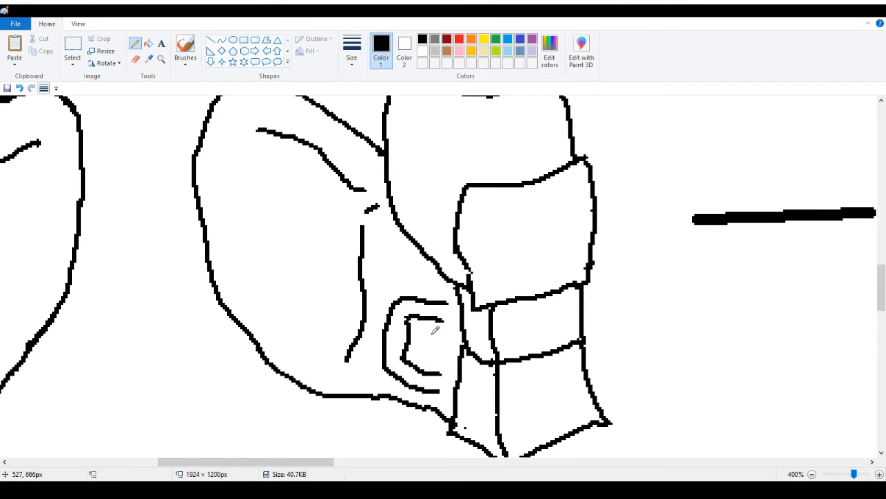
key("ctrl+z")
left_click_drag(405, 319, 415, 352)
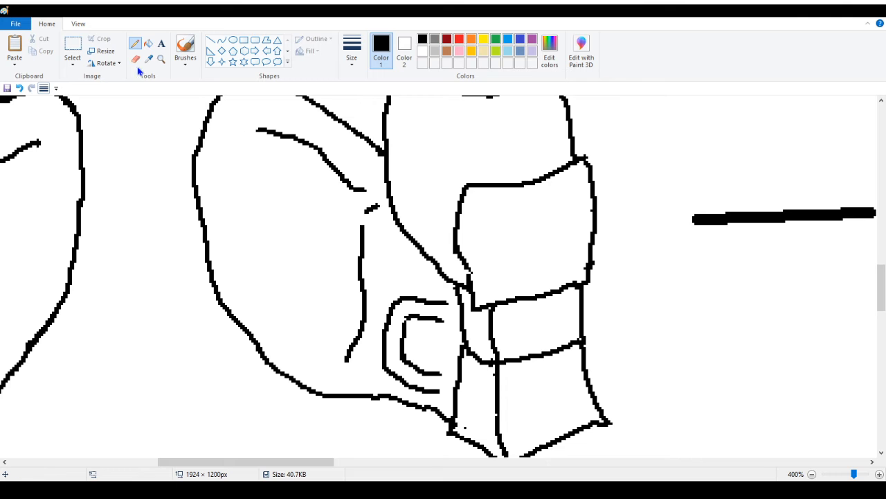
Erase the bulging upper part of the right-hand calf's inner outline and redraw it as a smoother curve
left_click(162, 59)
right_click(98, 108)
right_click(70, 114)
right_click(22, 122)
right_click(15, 124)
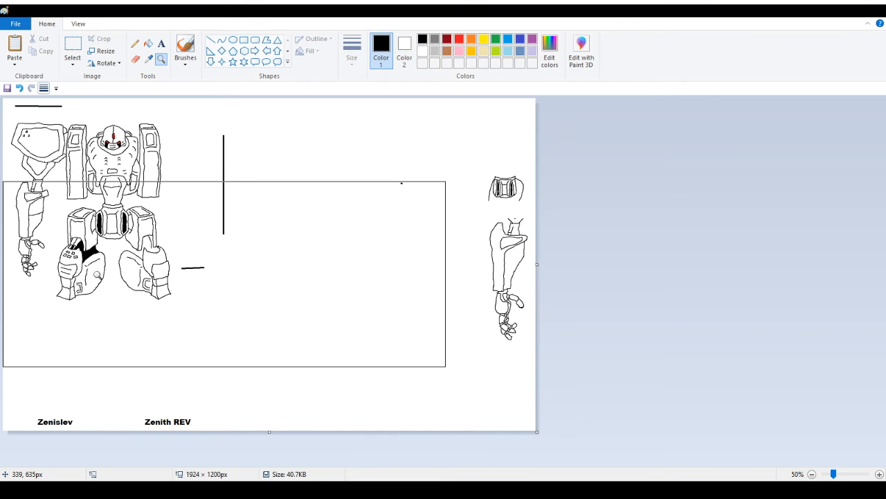
left_click(97, 275)
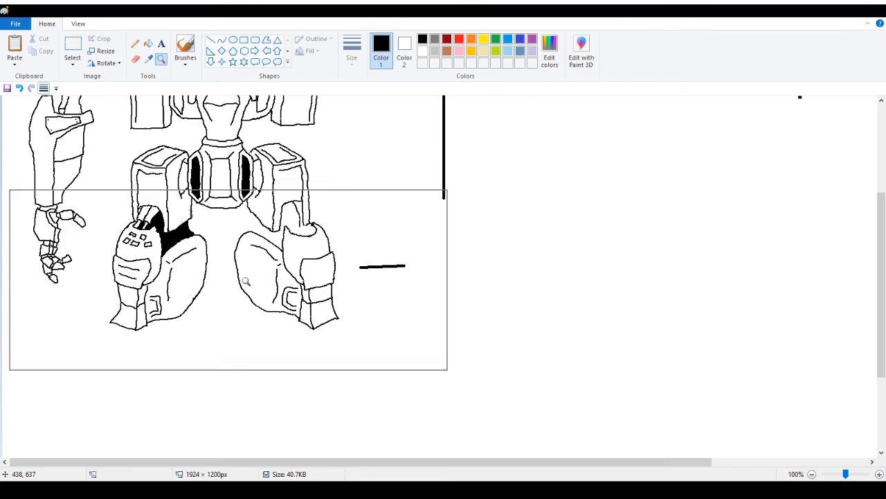
left_click(246, 281)
left_click(361, 278)
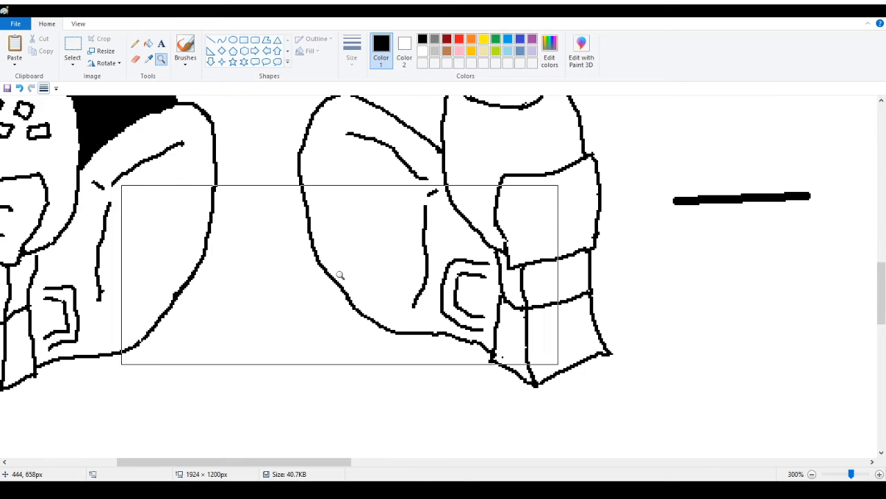
scroll(320, 281, "up", 3)
left_click(315, 282)
scroll(291, 249, "up", 3)
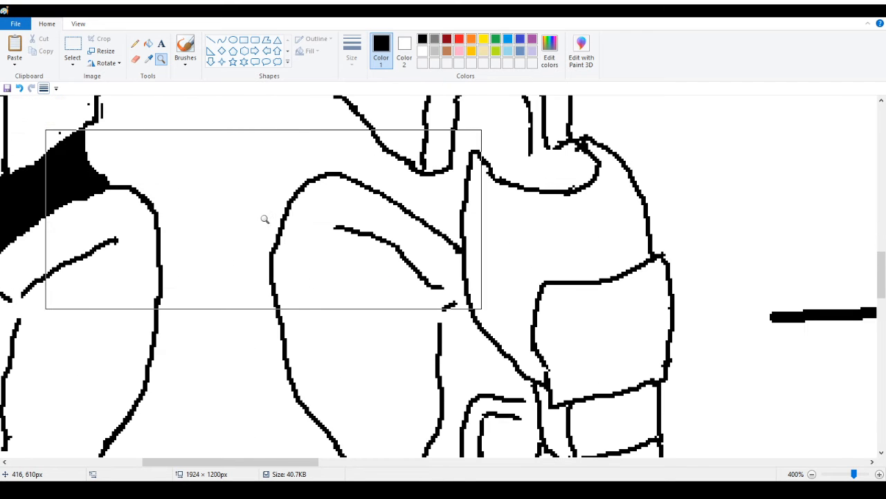
left_click(135, 59)
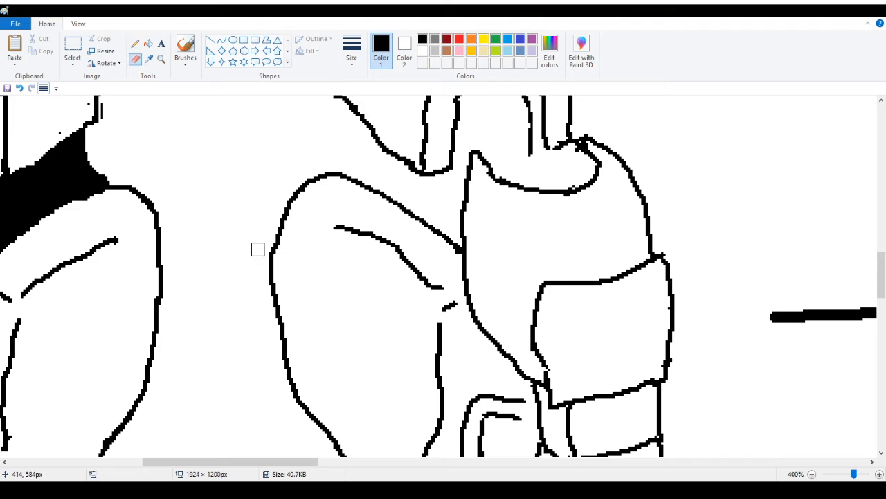
mouse_move(257, 249)
left_mouse_down()
mouse_move(269, 249)
mouse_move(276, 317)
left_mouse_up()
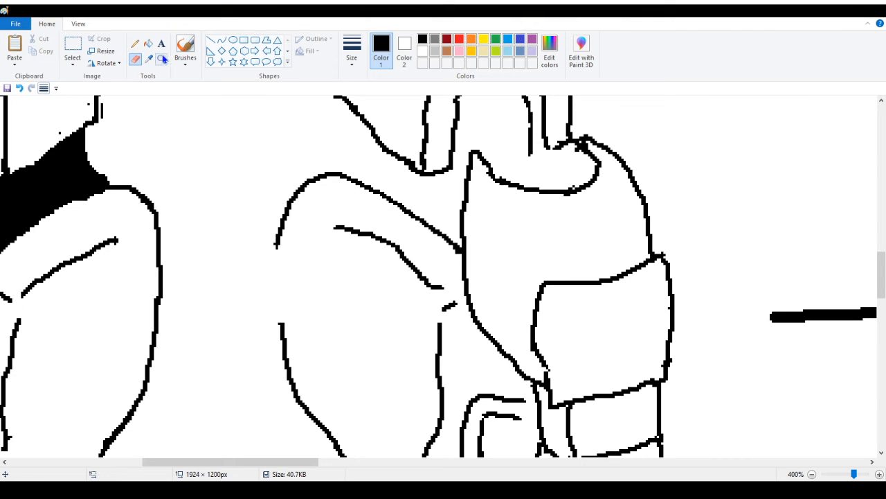
left_click(135, 43)
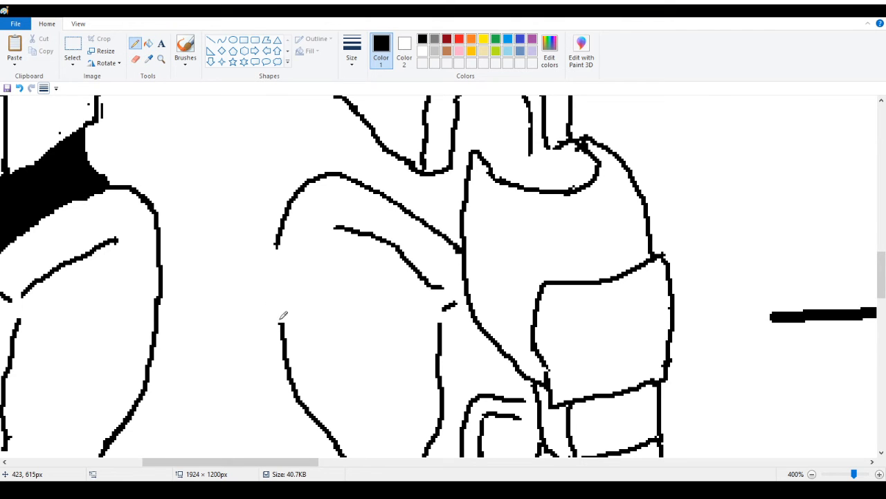
left_click_drag(277, 243, 280, 320)
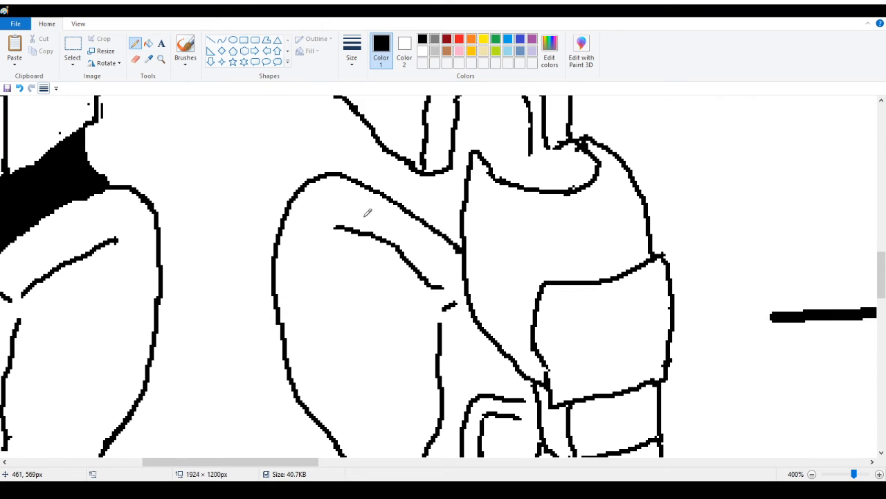
Replace the bumpy upper corner of the arch above the right-hand knee with a smoother rounded line
scroll(368, 213, "up", 3)
left_click_drag(199, 462, 254, 462)
mouse_move(265, 222)
left_mouse_down()
mouse_move(270, 257)
mouse_move(259, 234)
mouse_move(275, 214)
mouse_move(303, 235)
mouse_move(283, 243)
mouse_move(280, 218)
left_mouse_up()
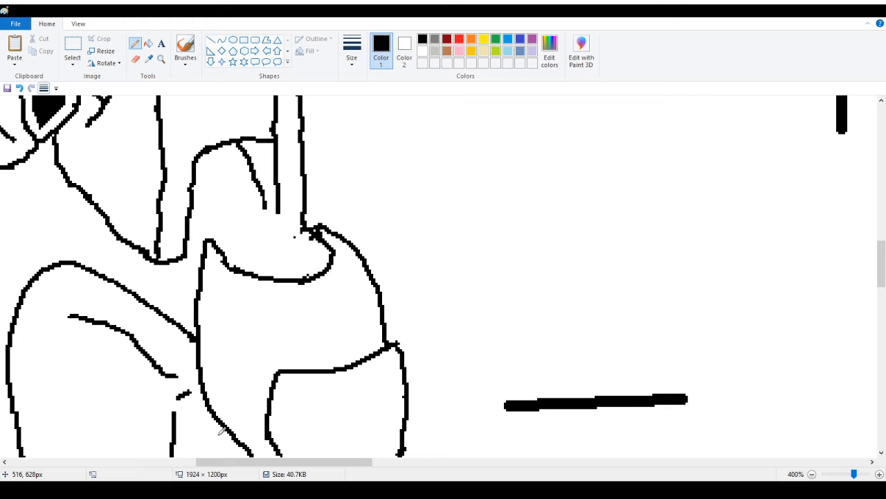
left_click_drag(234, 465, 203, 463)
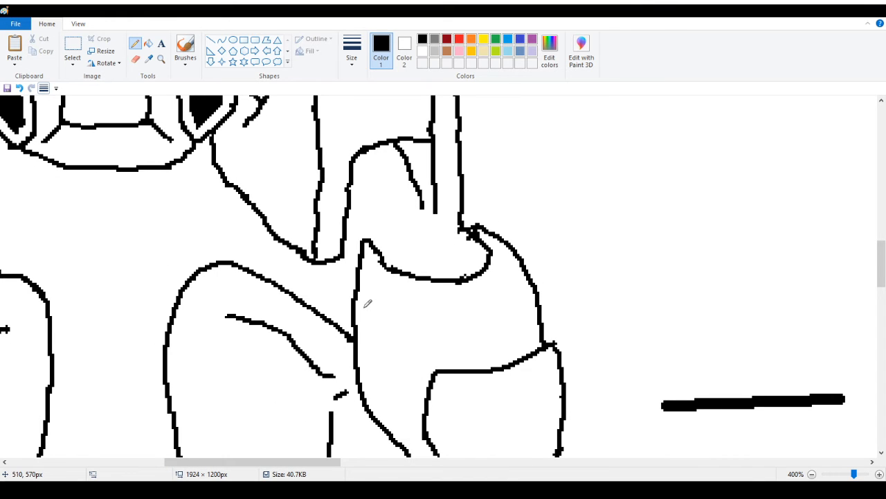
mouse_move(248, 465)
left_mouse_down()
mouse_move(148, 467)
mouse_move(264, 460)
mouse_move(158, 477)
mouse_move(201, 476)
left_mouse_up()
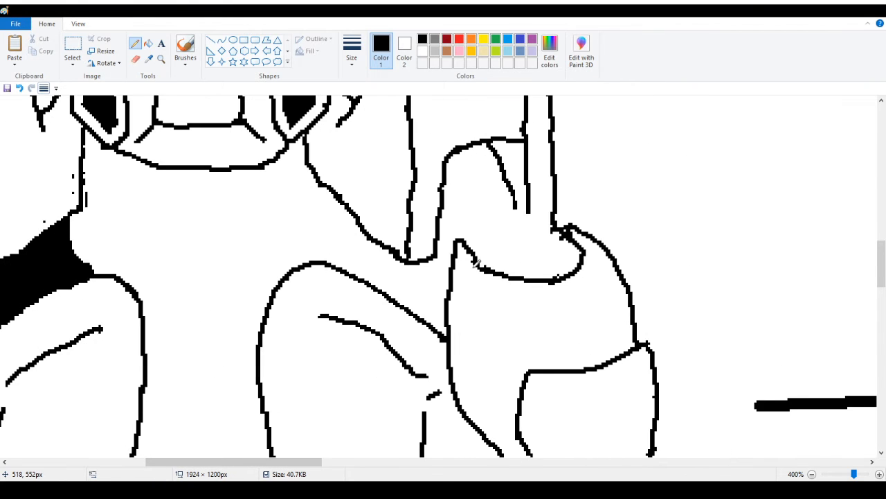
scroll(416, 265, "up", 2)
left_click_drag(447, 259, 480, 231)
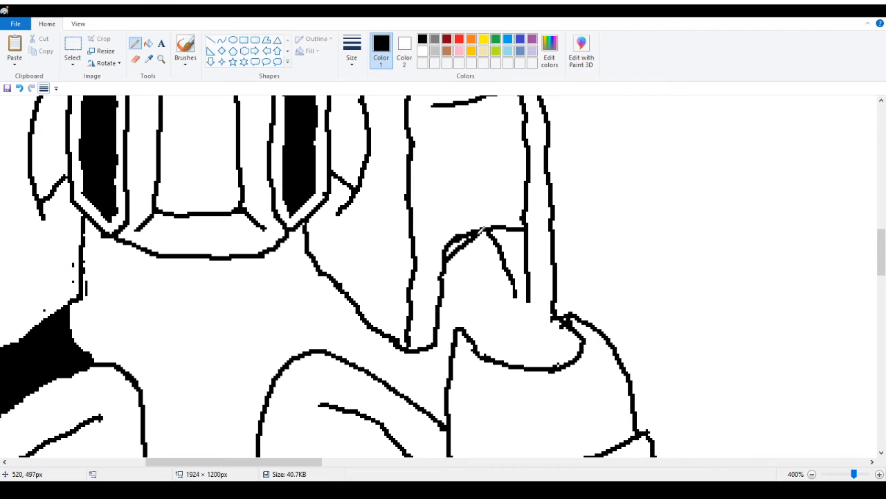
left_click(135, 59)
mouse_move(464, 232)
left_mouse_down()
mouse_move(435, 254)
mouse_move(240, 133)
mouse_move(373, 244)
mouse_move(464, 238)
mouse_move(453, 253)
mouse_move(488, 225)
left_mouse_up()
left_click(139, 46)
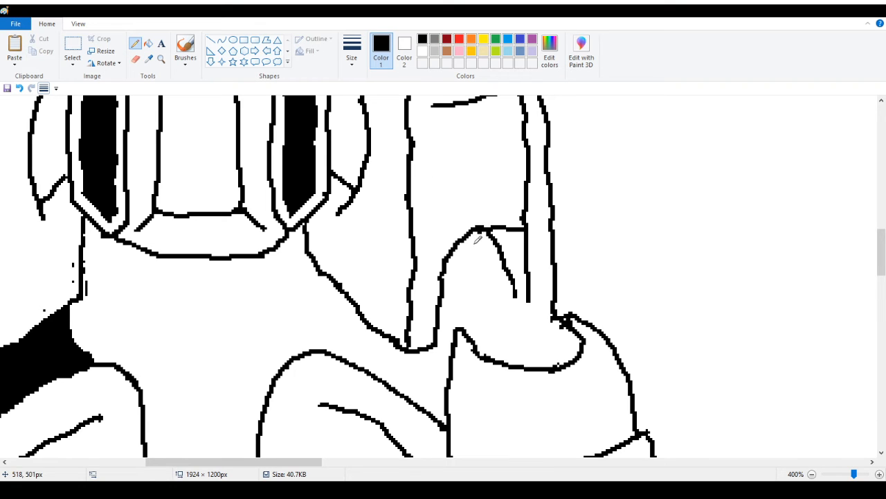
key("ctrl+z")
left_click_drag(471, 234, 476, 230)
Erase the slanted line inside the arch above the right-hand knee and the vertical line hanging below the arch's top
mouse_move(208, 462)
left_mouse_down()
mouse_move(79, 463)
mouse_move(169, 478)
mouse_move(243, 476)
left_mouse_up()
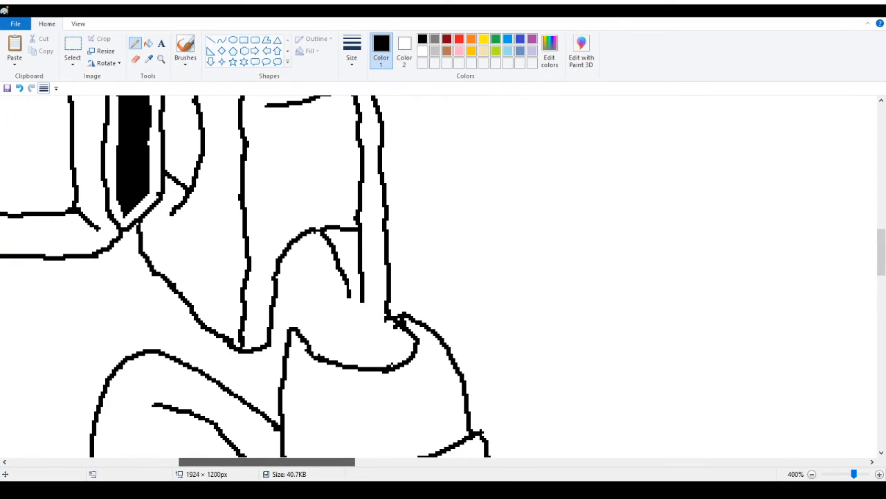
left_click(136, 61)
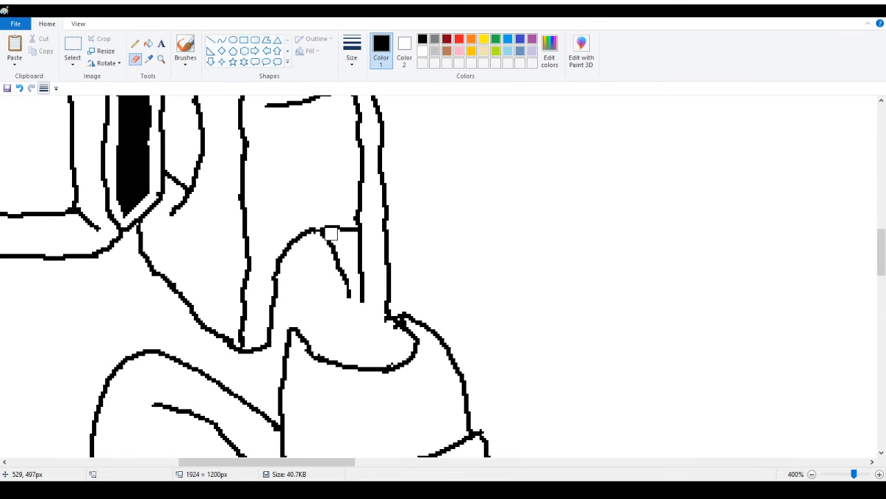
left_click_drag(328, 234, 350, 299)
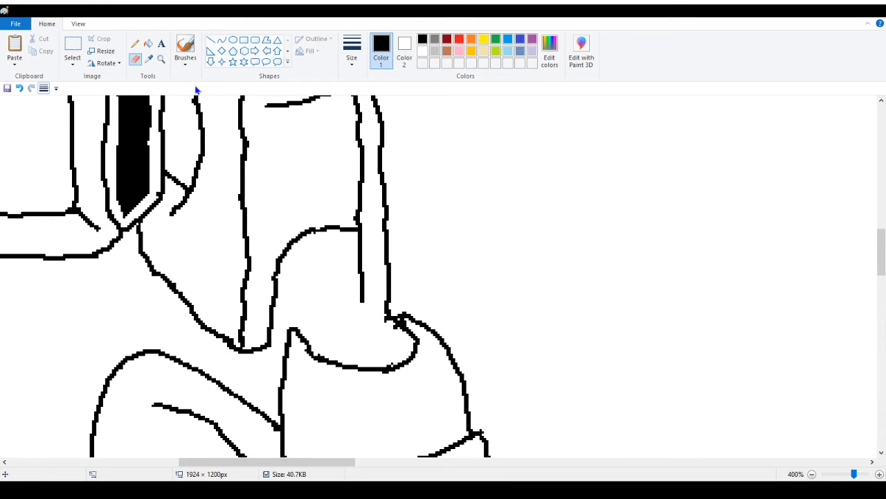
left_click(135, 43)
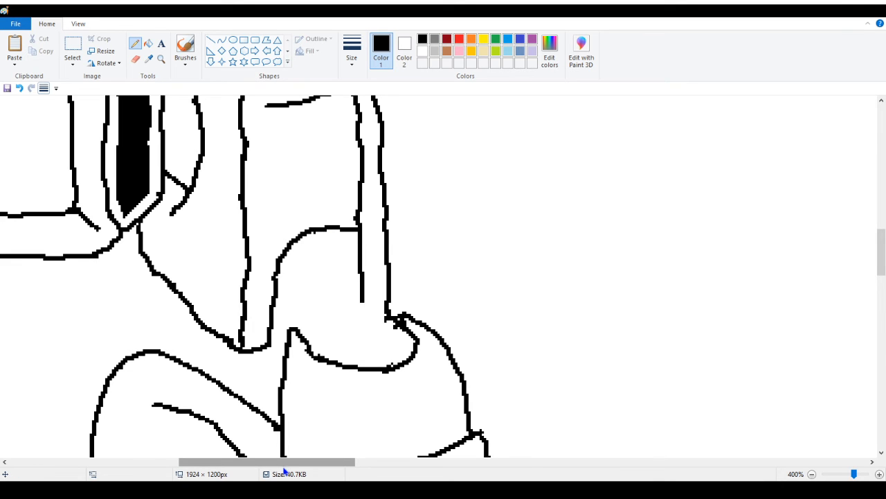
mouse_move(280, 462)
left_mouse_down()
mouse_move(147, 469)
mouse_move(272, 464)
left_mouse_up()
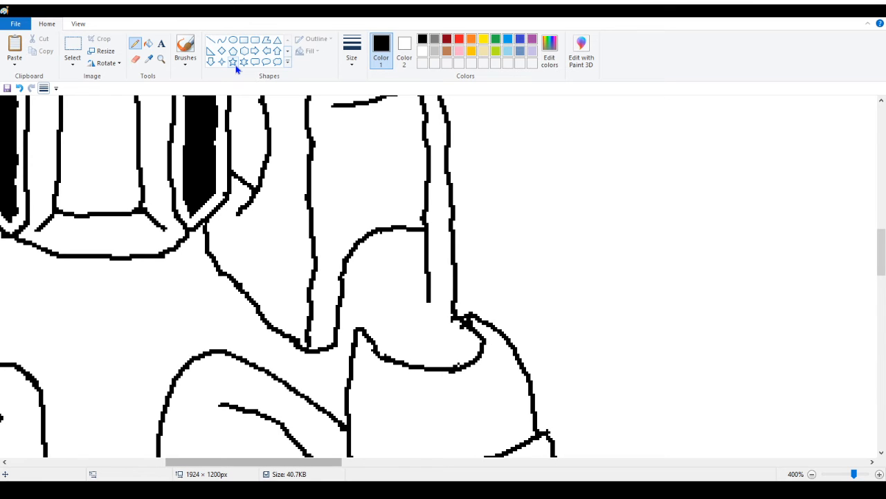
left_click(135, 58)
left_click_drag(422, 248, 422, 299)
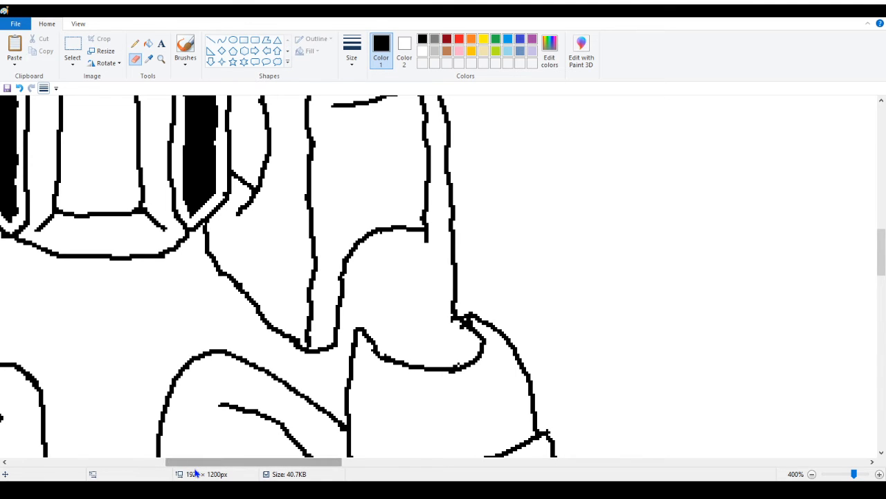
mouse_move(195, 472)
left_mouse_down()
mouse_move(150, 472)
mouse_move(194, 473)
left_mouse_up()
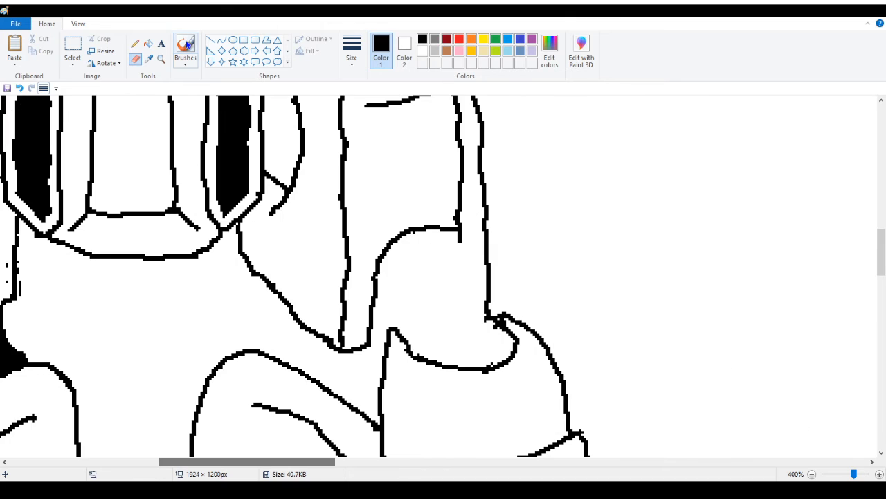
left_click(135, 43)
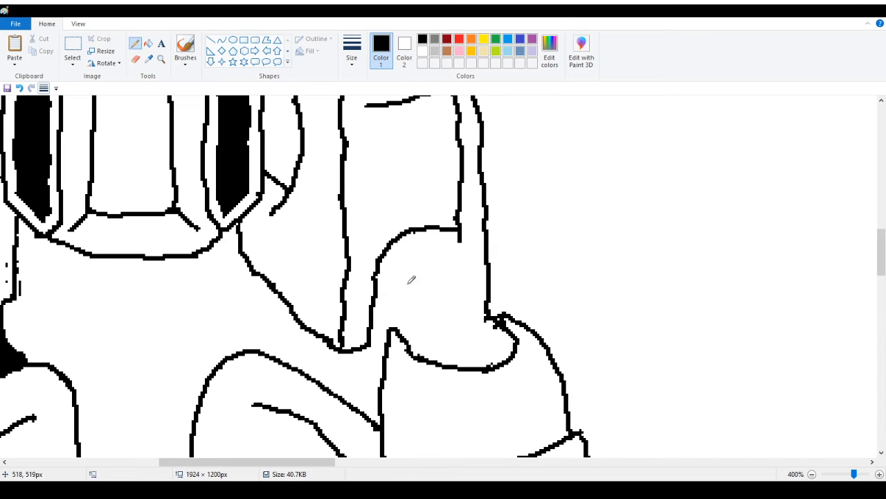
mouse_move(267, 468)
left_mouse_down()
mouse_move(222, 469)
mouse_move(291, 468)
left_mouse_up()
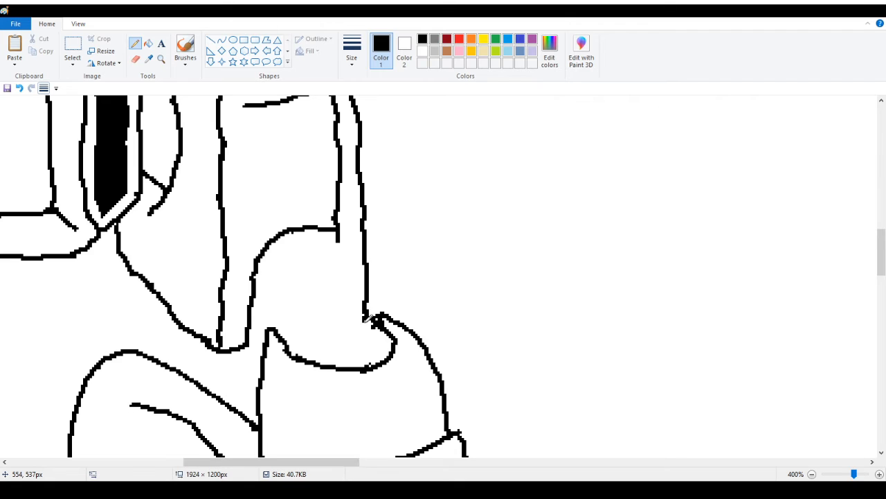
Join the right-hand thigh's outer edge to the knee cap and redraw the top of the arch as a lower, flatter curve
left_click_drag(365, 303, 378, 315)
mouse_move(320, 462)
left_mouse_down()
mouse_move(206, 475)
mouse_move(266, 477)
mouse_move(331, 462)
left_mouse_up()
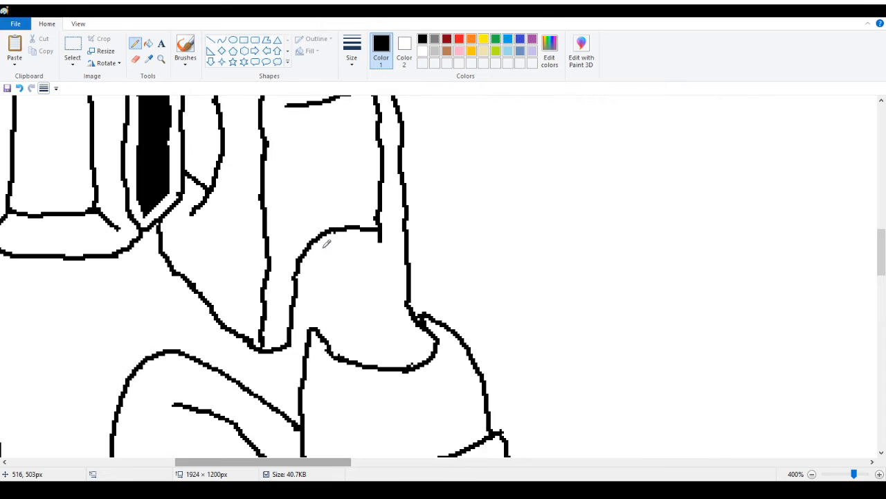
left_click_drag(301, 256, 381, 235)
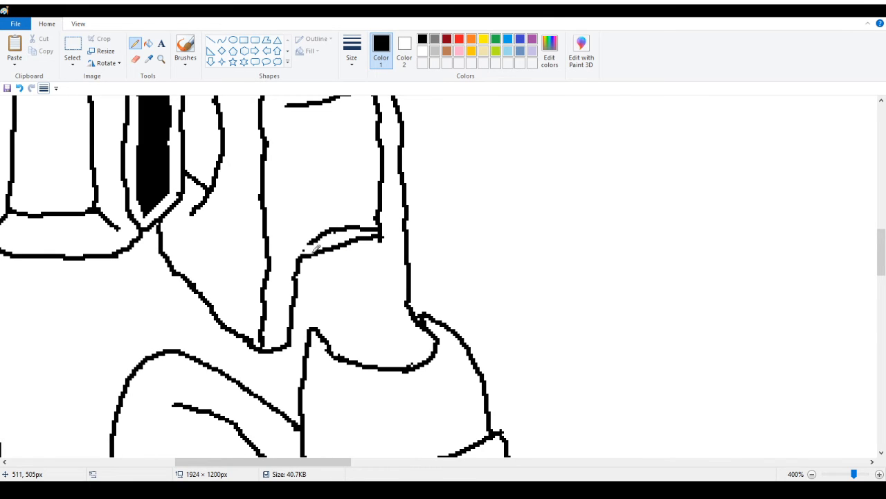
mouse_move(314, 253)
left_mouse_down()
mouse_move(324, 248)
mouse_move(314, 235)
mouse_move(365, 218)
mouse_move(373, 227)
mouse_move(360, 237)
left_mouse_up()
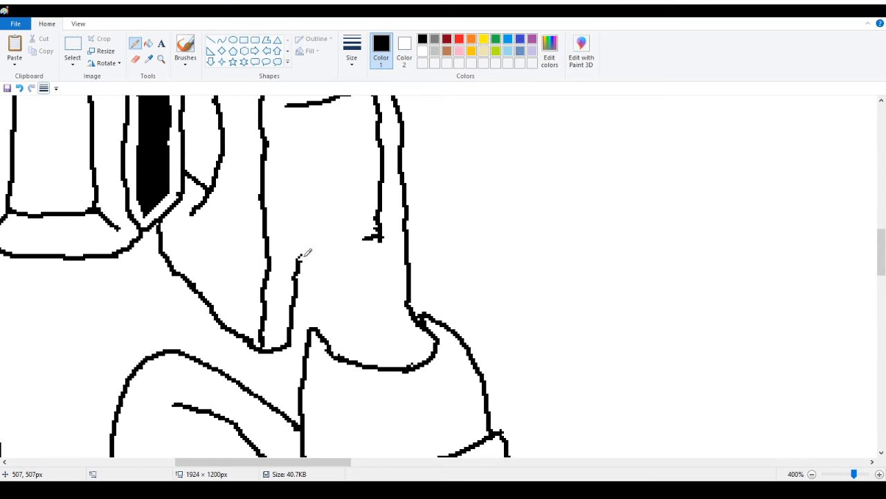
left_click_drag(356, 237, 304, 250)
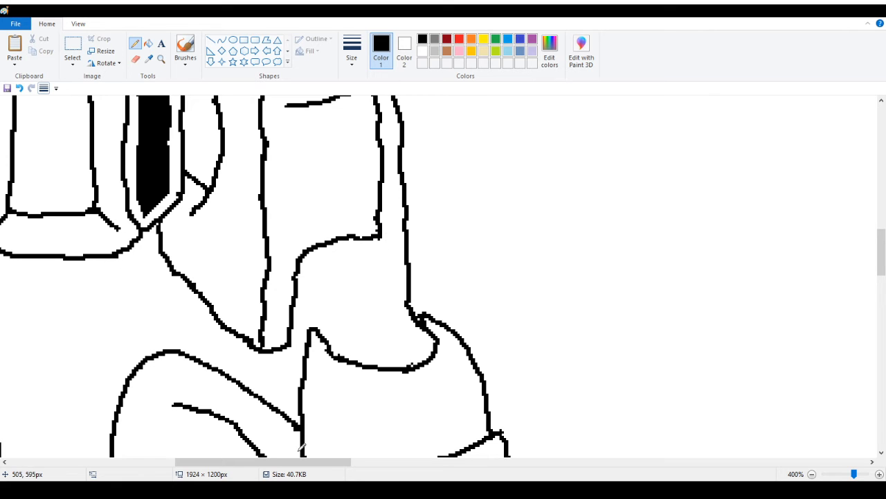
Draw the right-hand knee joint under the arch as a two-panel upper sleeve with narrower strips running down into the knee cap opening
mouse_move(293, 464)
left_mouse_down()
mouse_move(198, 465)
mouse_move(279, 468)
left_mouse_up()
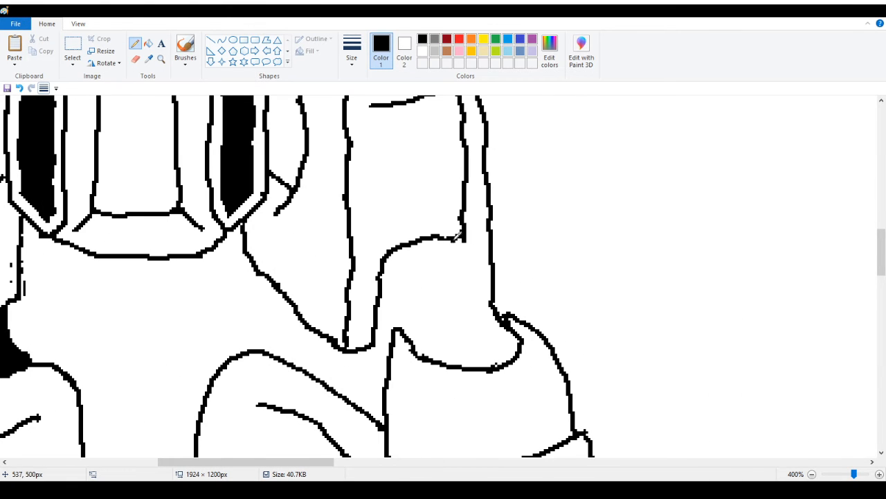
mouse_move(459, 234)
left_mouse_down()
mouse_move(477, 282)
mouse_move(451, 295)
mouse_move(420, 238)
left_mouse_up()
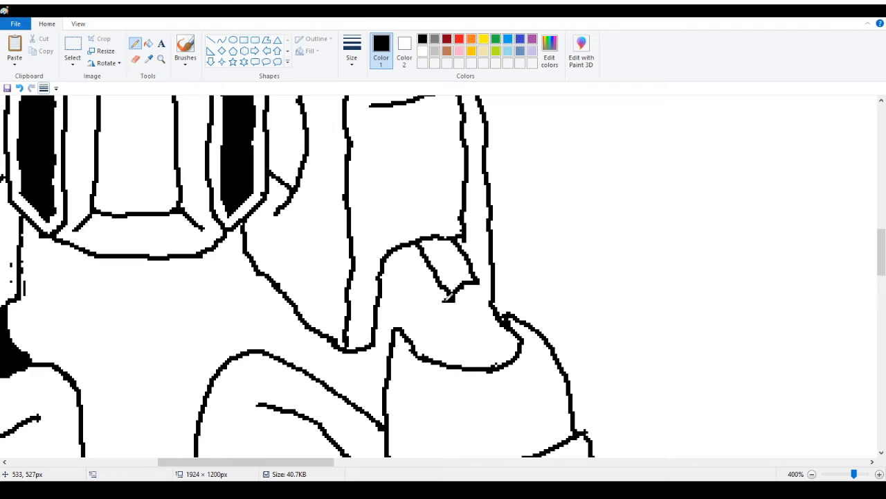
left_click_drag(447, 298, 416, 315)
left_click_drag(390, 260, 457, 360)
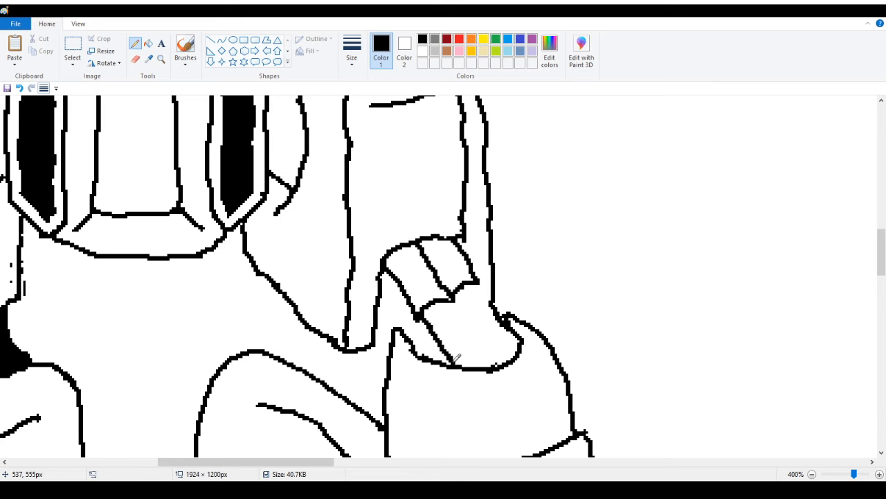
left_click_drag(450, 297, 494, 361)
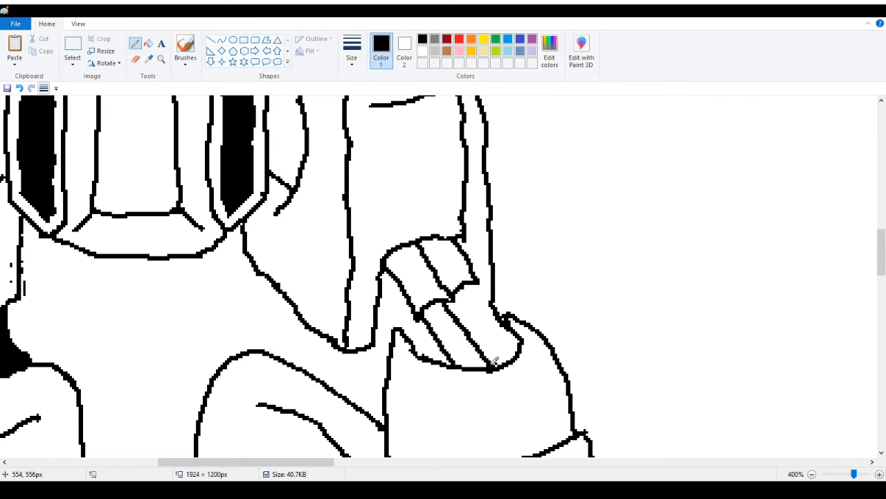
Erase the band across the right-hand knee joint and redraw it lower, extending the sleeve's lines down to it and adding an outer strip
mouse_move(321, 461)
left_mouse_down()
mouse_move(251, 463)
mouse_move(348, 479)
mouse_move(223, 180)
left_mouse_up()
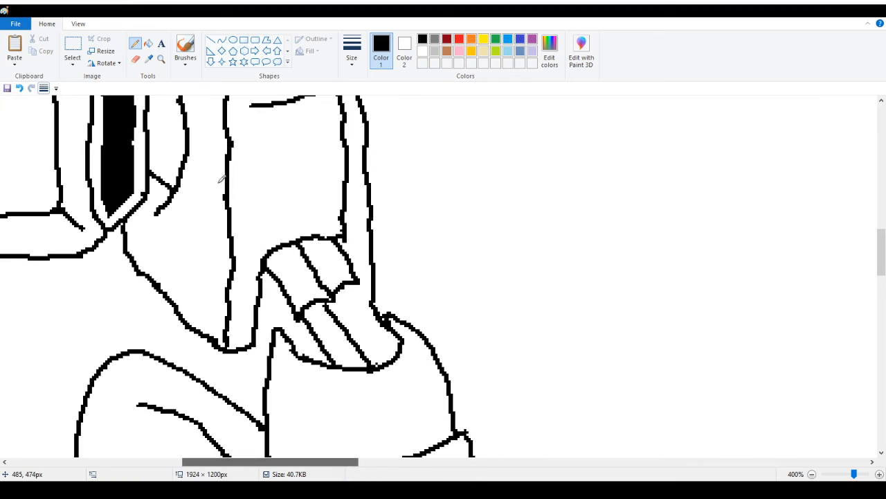
left_click(135, 60)
mouse_move(317, 278)
left_mouse_down()
mouse_move(305, 313)
mouse_move(348, 282)
mouse_move(335, 312)
left_mouse_up()
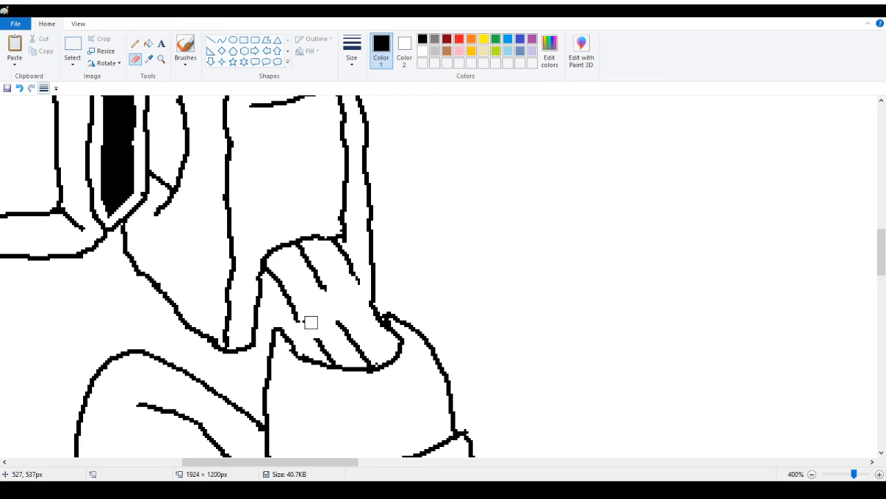
left_click(135, 43)
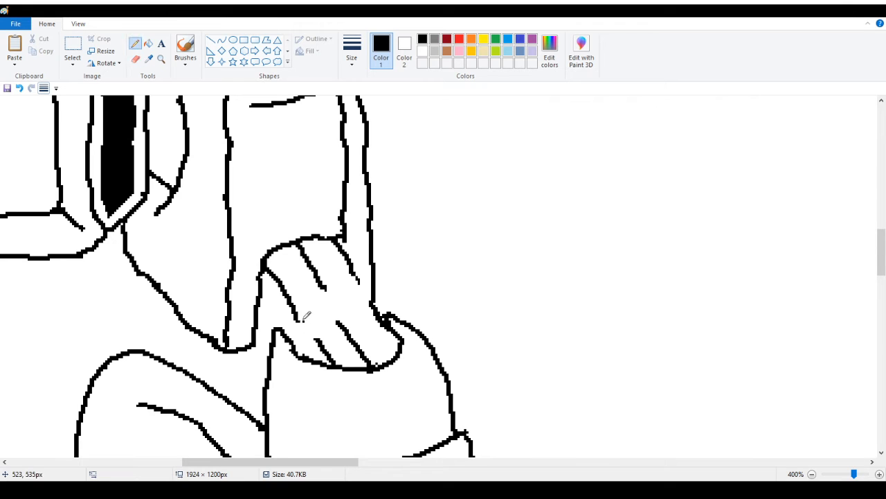
mouse_move(303, 319)
left_mouse_down()
mouse_move(305, 336)
mouse_move(323, 318)
left_mouse_up()
key("ctrl+z")
left_click_drag(306, 337, 343, 317)
key("ctrl+z")
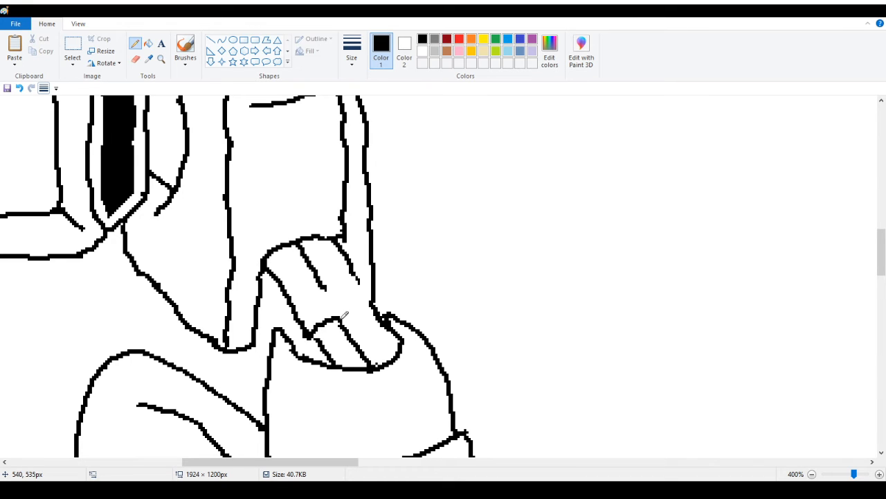
left_click(344, 319)
left_click_drag(326, 288, 343, 317)
mouse_move(355, 267)
left_mouse_down()
mouse_move(349, 309)
mouse_move(373, 300)
mouse_move(362, 308)
mouse_move(402, 355)
left_mouse_up()
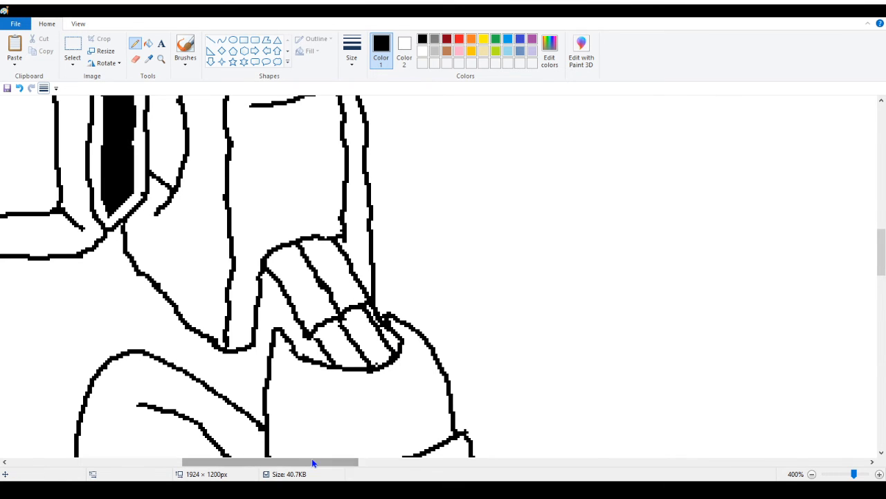
Redraw the dividing lines in the lower part of the right-hand knee joint as evenly spaced parallel strips
mouse_move(313, 462)
left_mouse_down()
mouse_move(172, 462)
mouse_move(330, 463)
left_mouse_up()
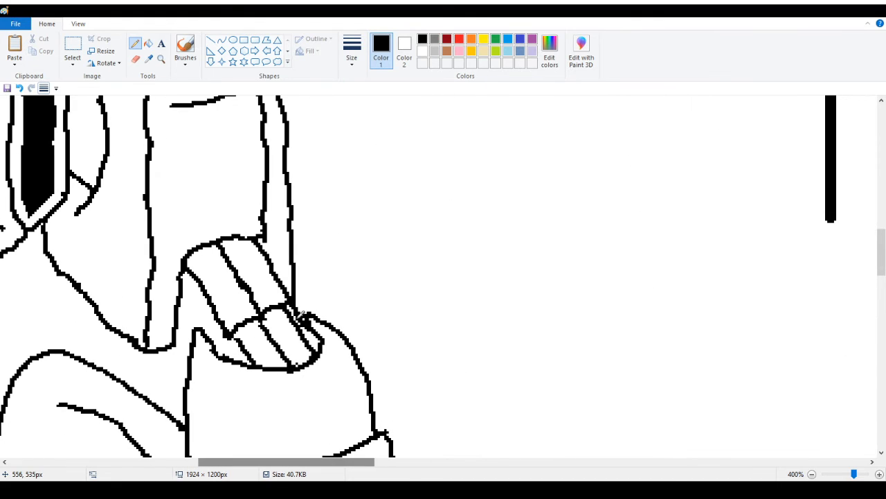
left_click_drag(268, 310, 310, 367)
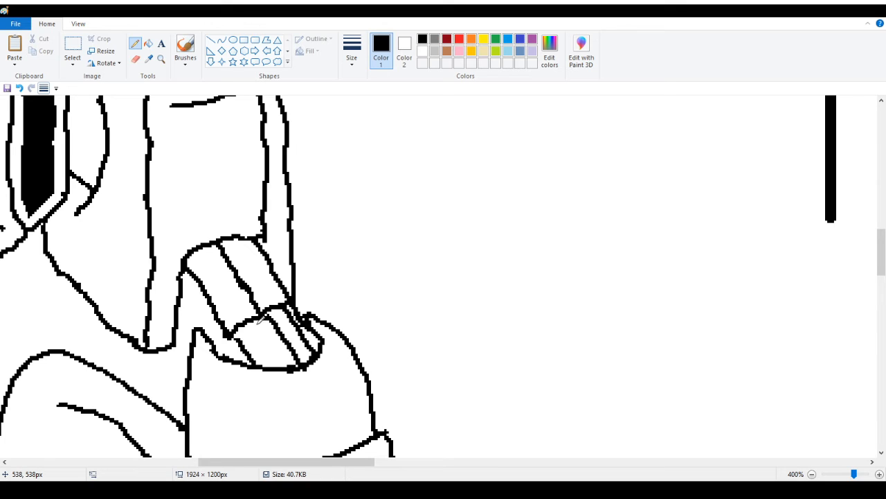
left_click_drag(255, 315, 291, 369)
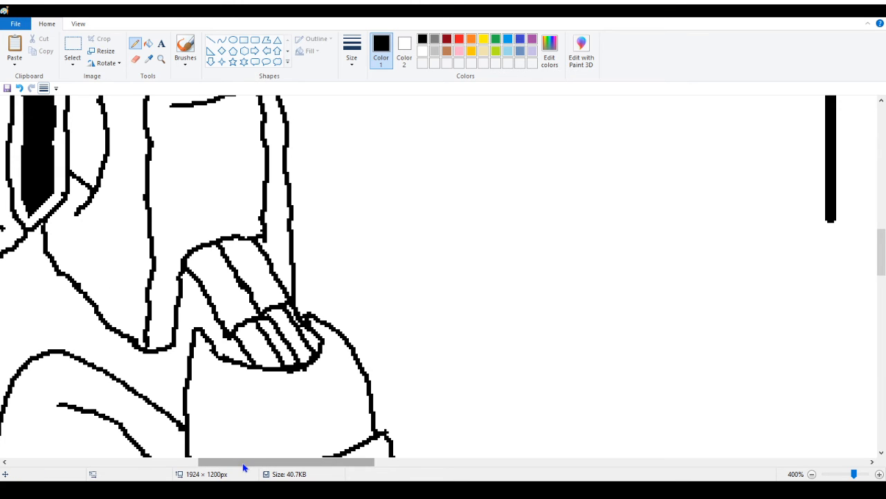
Close the gap between the right-hand thigh's lower edge and the calf with a curved line, and fill the enclosed area black
mouse_move(243, 467)
left_mouse_down()
mouse_move(157, 467)
mouse_move(189, 468)
left_mouse_up()
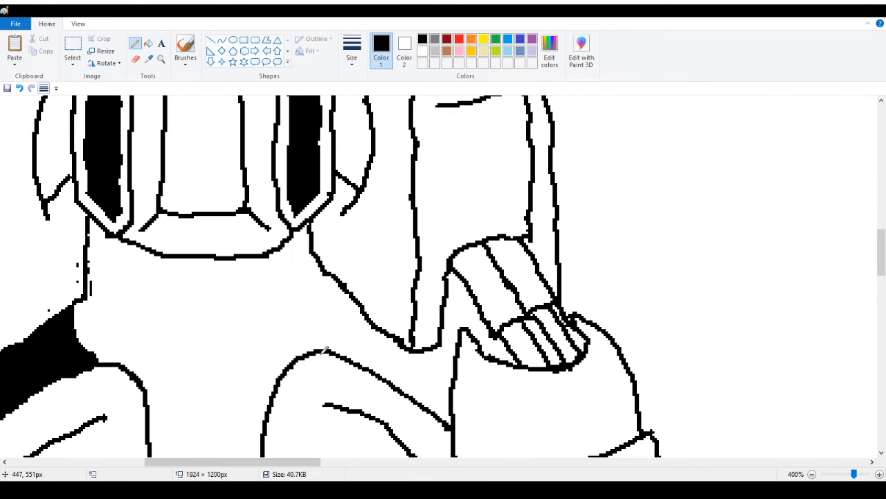
mouse_move(330, 346)
left_mouse_down()
mouse_move(328, 275)
mouse_move(339, 308)
mouse_move(340, 283)
mouse_move(348, 308)
left_mouse_up()
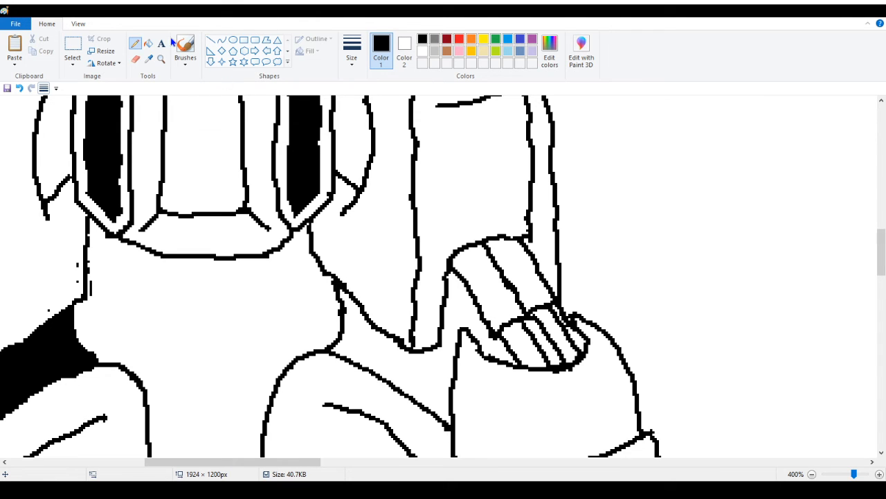
left_click(148, 43)
left_click(376, 378)
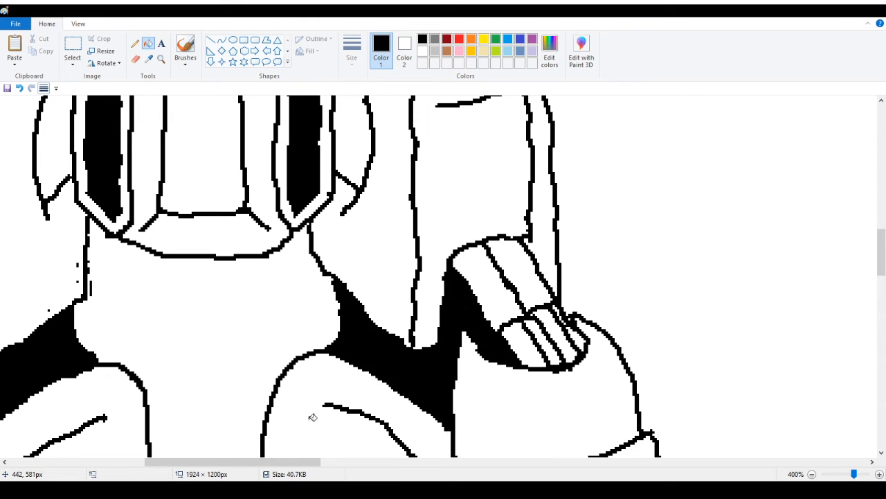
Fill the middle strip of the right-hand knee joint and the outer corner of the knee opening with black
left_click(552, 346)
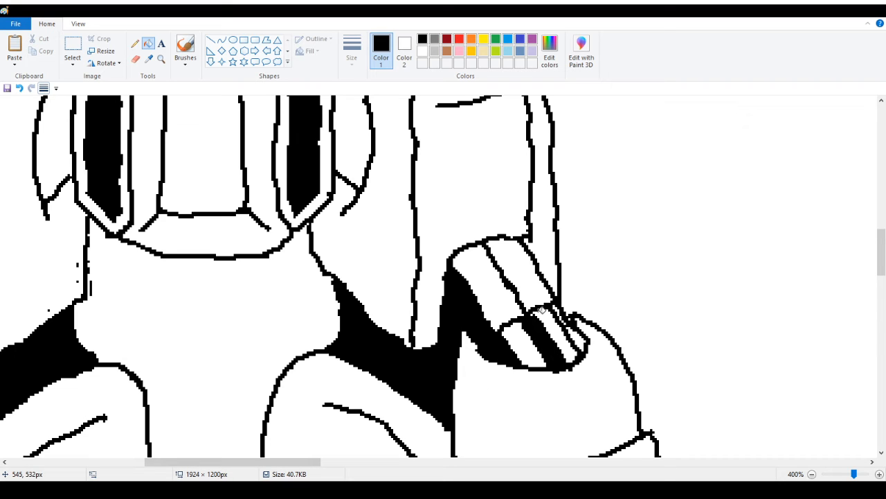
left_click(136, 45)
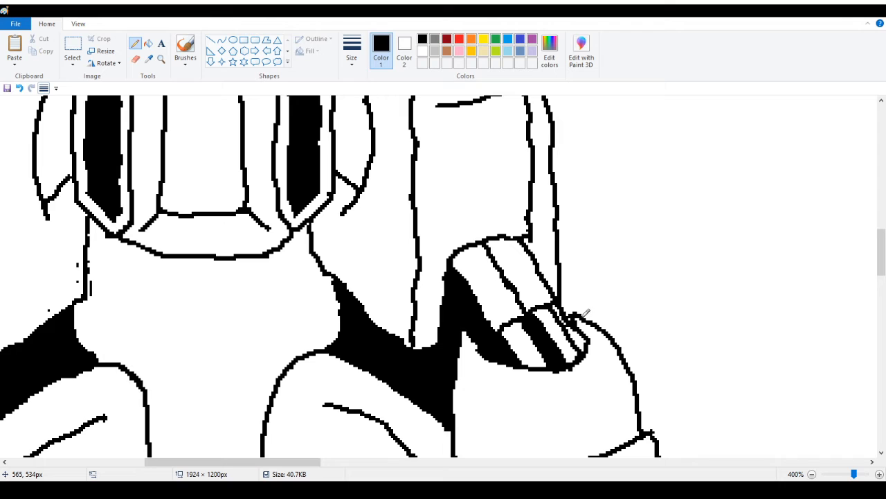
left_click(148, 43)
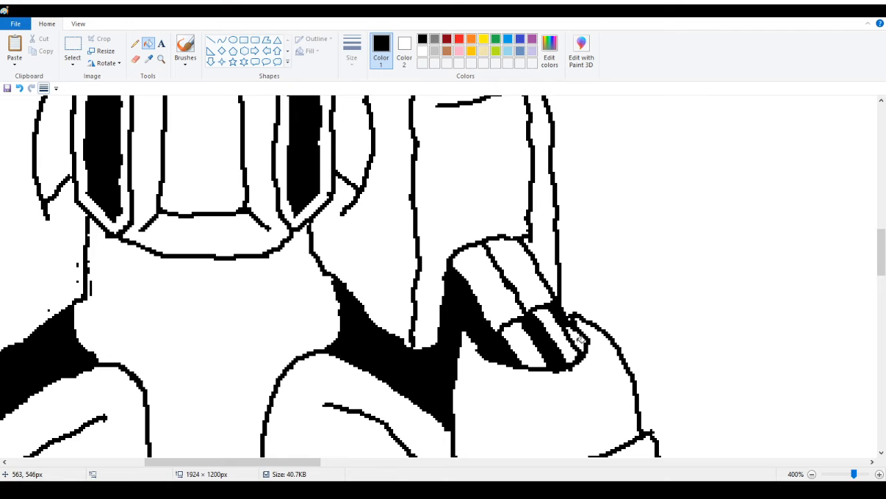
left_click(581, 339)
Blacken the small outer corner above each knee joint and erase the stray vertical mark beside the left-hand thigh's inner edge
mouse_move(304, 461)
left_mouse_down()
mouse_move(242, 462)
mouse_move(242, 475)
left_mouse_up()
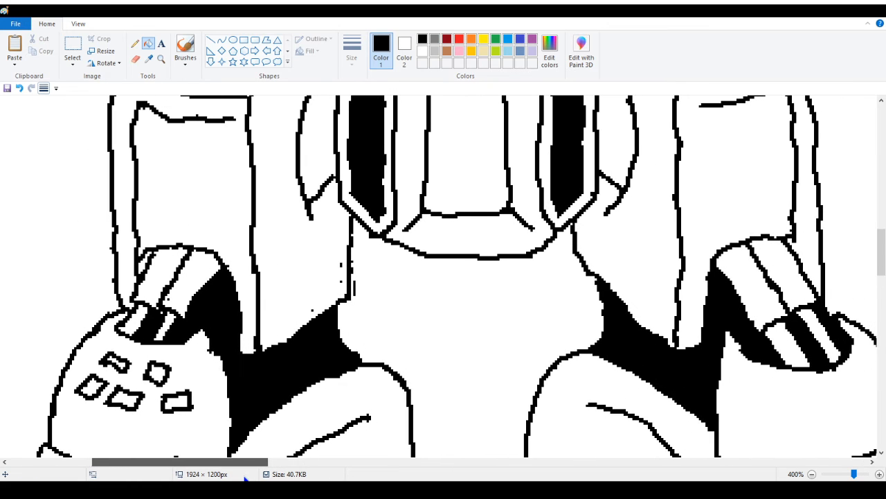
left_click(137, 45)
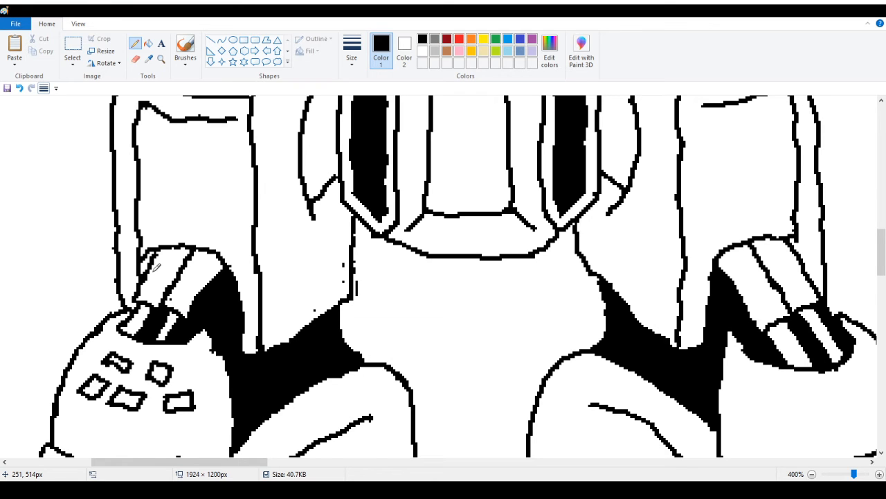
left_click_drag(101, 469, 184, 469)
left_click_drag(385, 238, 390, 253)
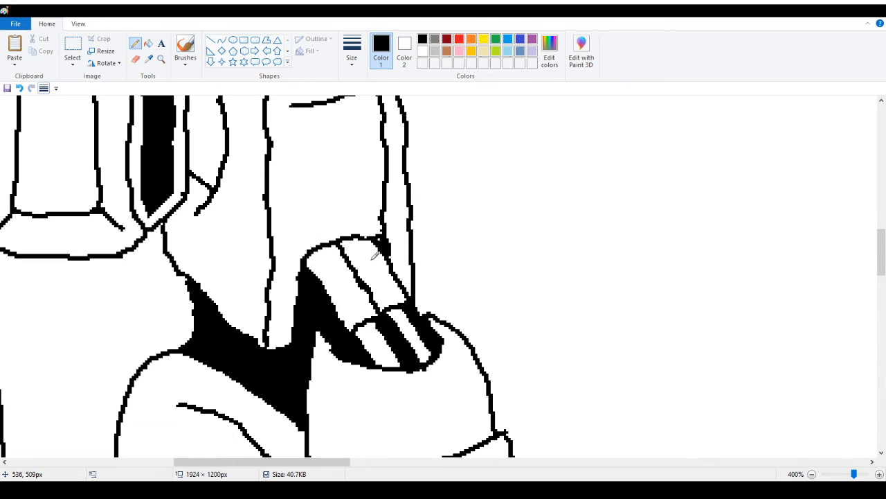
left_click_drag(304, 470, 197, 469)
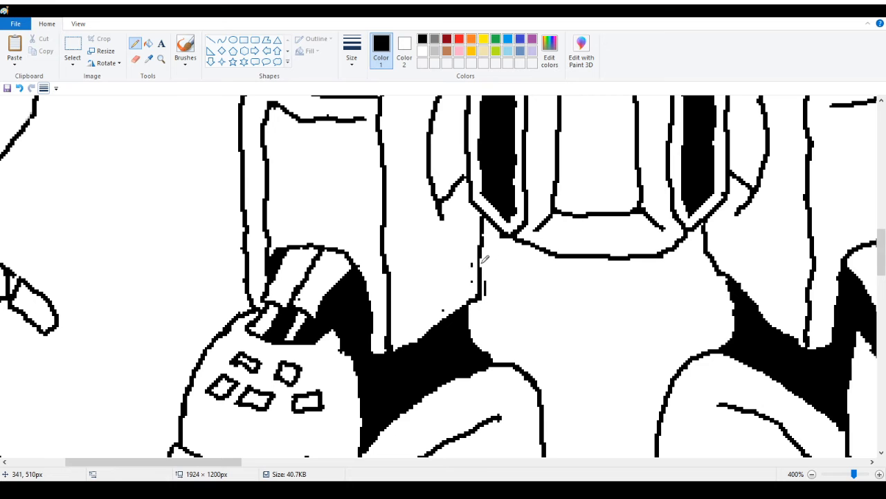
right_click(486, 285)
Examine the whole mech, and compare both legs up close for stray marks and mismatched details
left_click(161, 59)
right_click(113, 130)
right_click(113, 130)
right_click(63, 131)
right_click(63, 131)
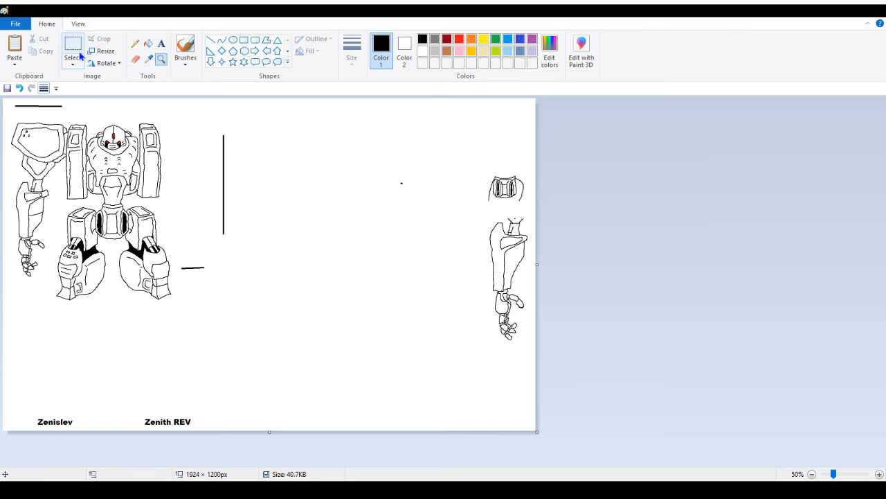
left_click(135, 44)
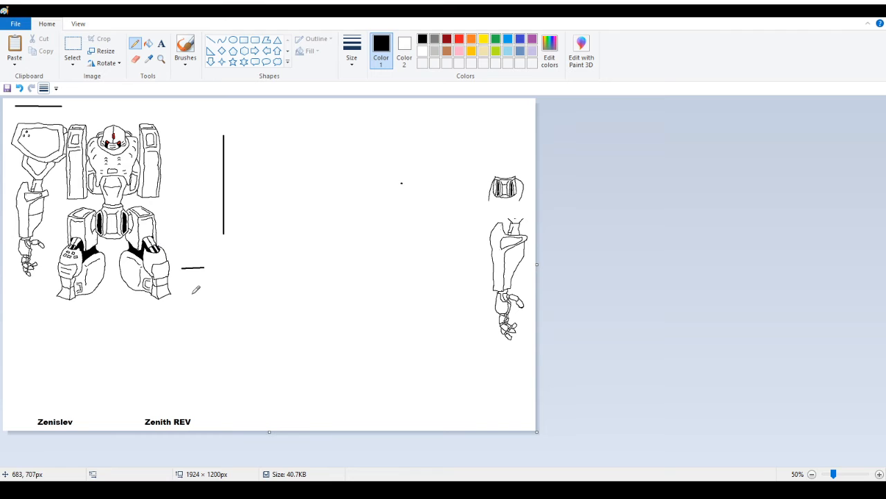
left_click(161, 63)
left_click(222, 208)
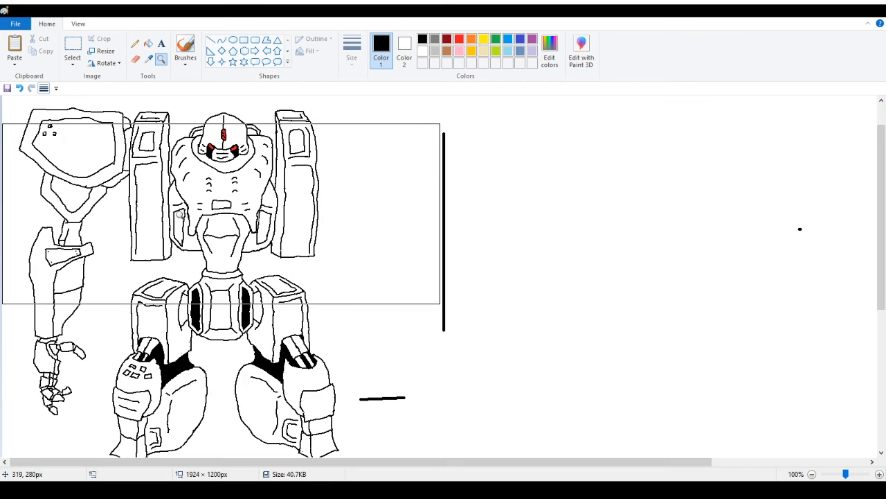
scroll(198, 208, "down", 3)
scroll(198, 208, "up", 1)
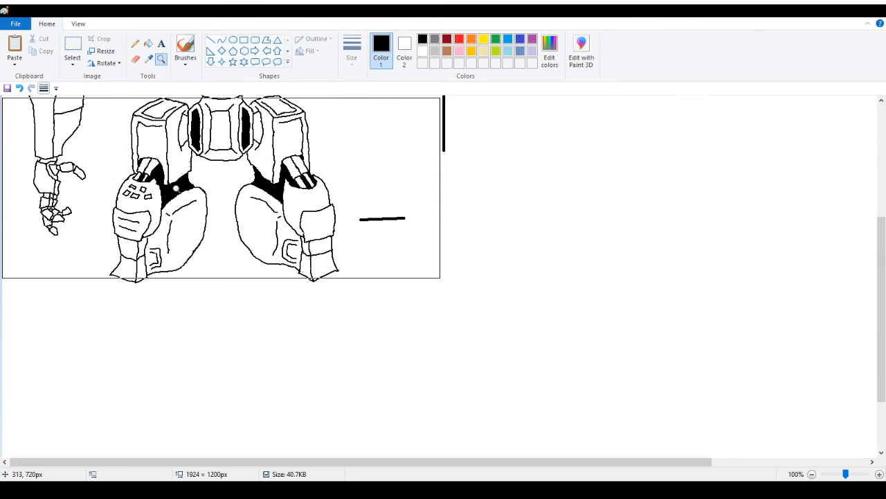
left_click(135, 45)
left_click(160, 59)
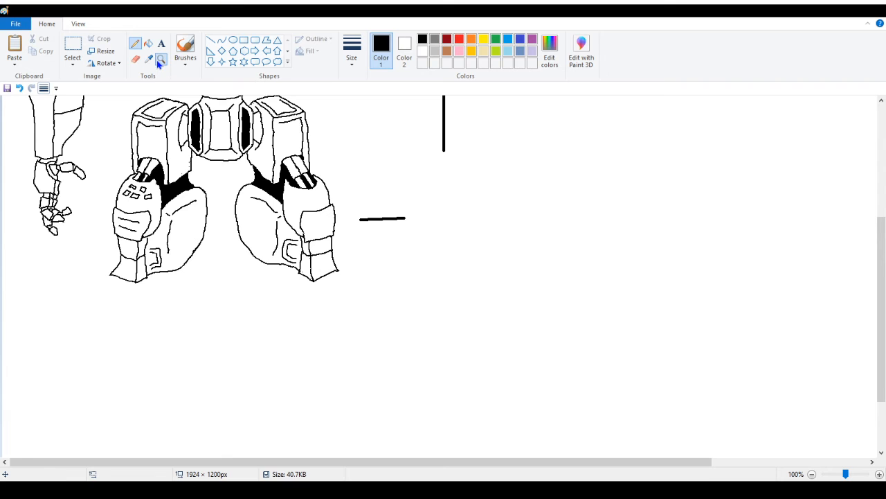
left_click(242, 267)
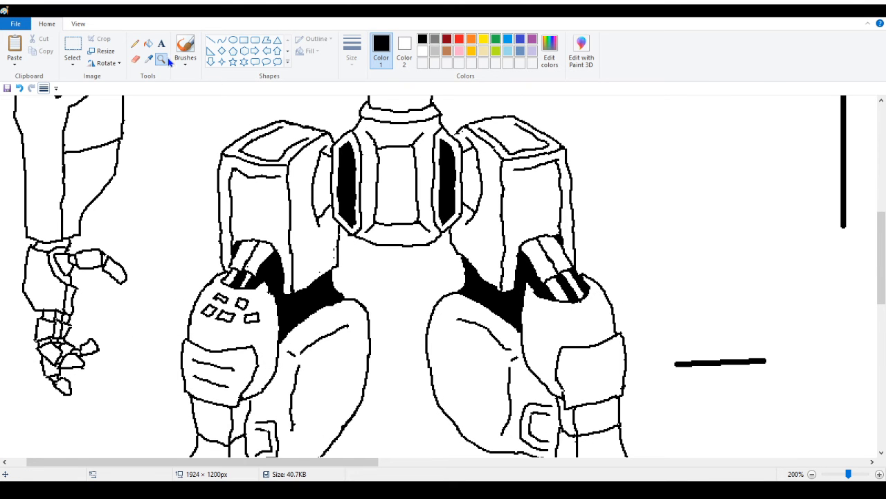
left_click(137, 46)
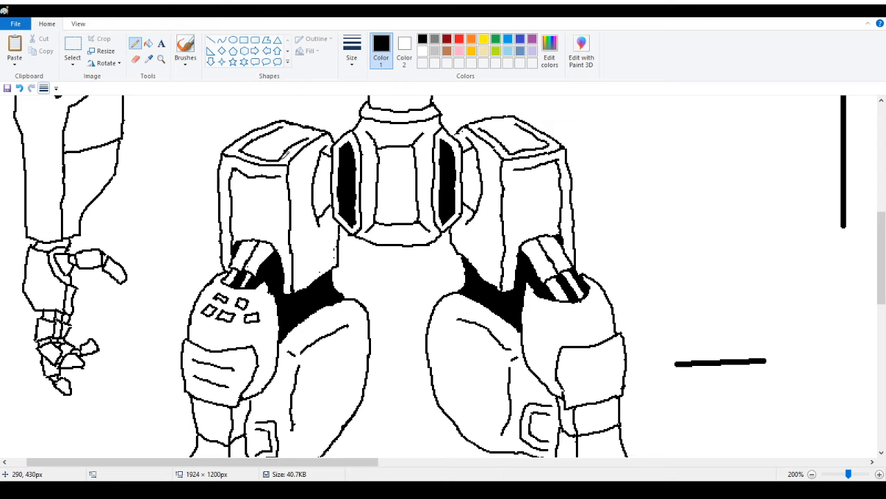
left_click(161, 59)
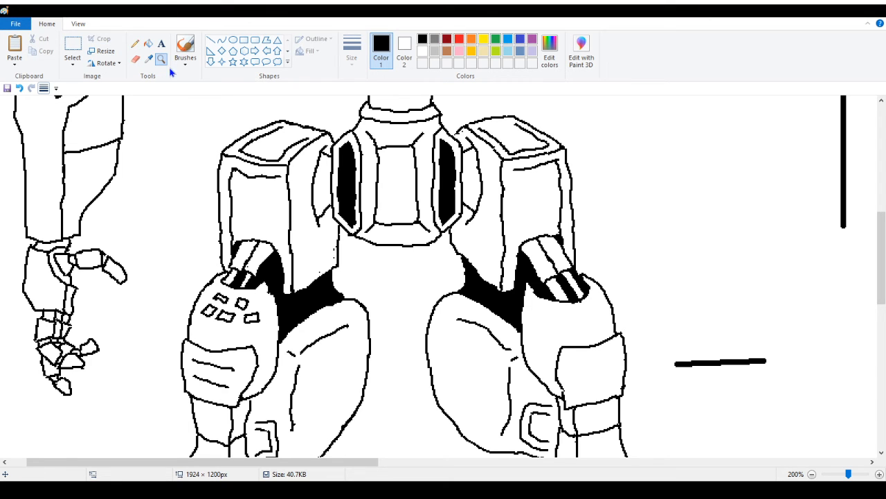
left_click(312, 229)
left_click(288, 253)
left_click(233, 217)
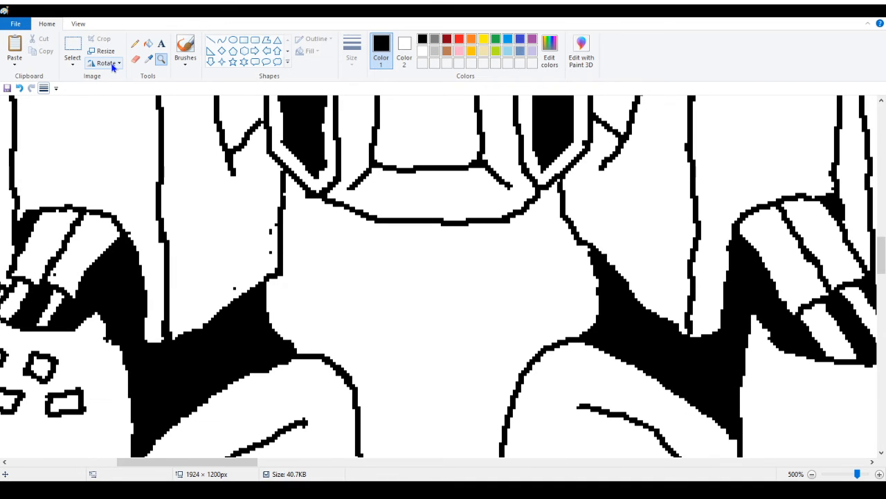
Erase the stray black dots inside the left-hand thigh, near its inner and lower edges
left_click(136, 59)
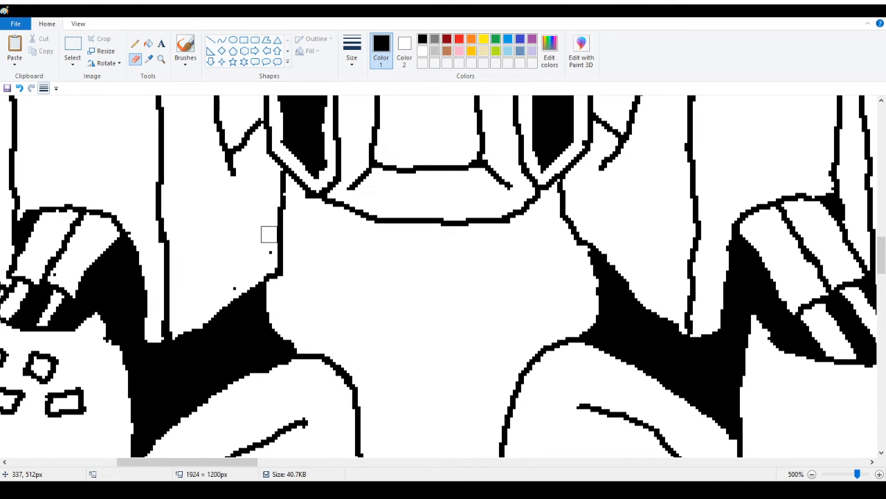
mouse_move(270, 233)
left_mouse_down()
mouse_move(224, 283)
mouse_move(233, 285)
left_mouse_up()
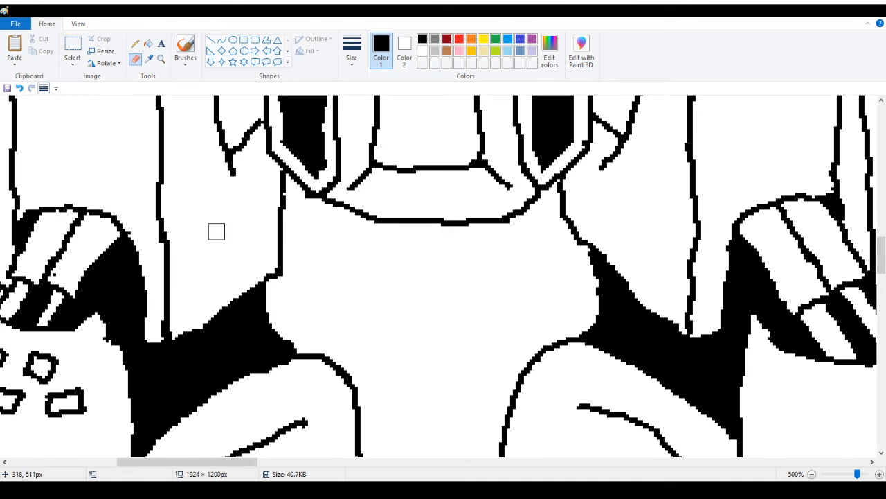
left_click(135, 43)
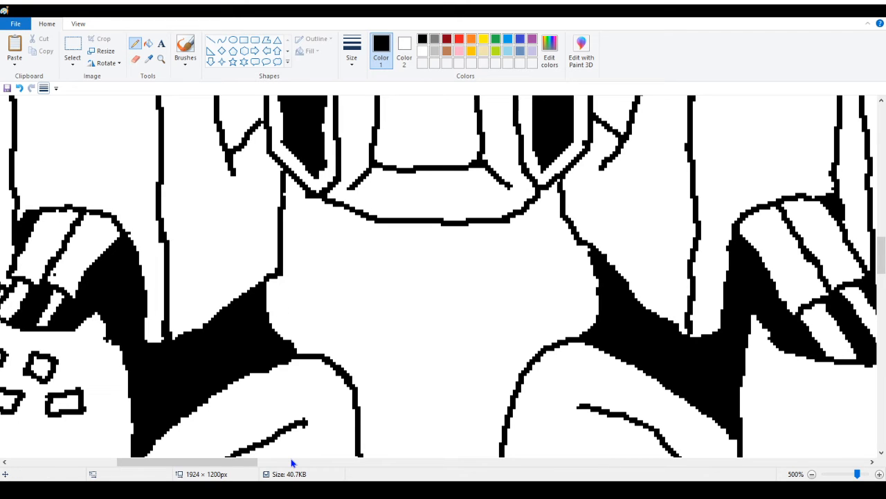
Erase the slanted lower part of the right-hand thigh's inner edge and redraw it dropping straighter before angling out to the black area
left_click_drag(212, 462, 290, 462)
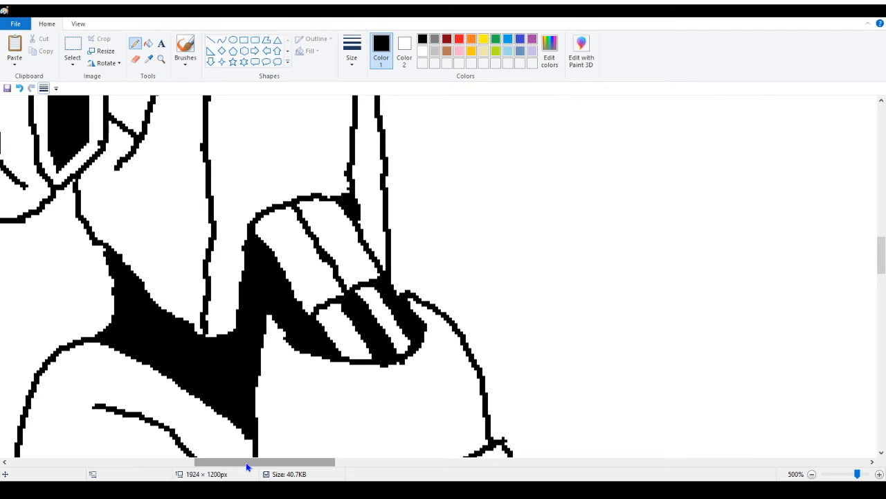
left_click_drag(246, 462, 194, 462)
left_click(136, 60)
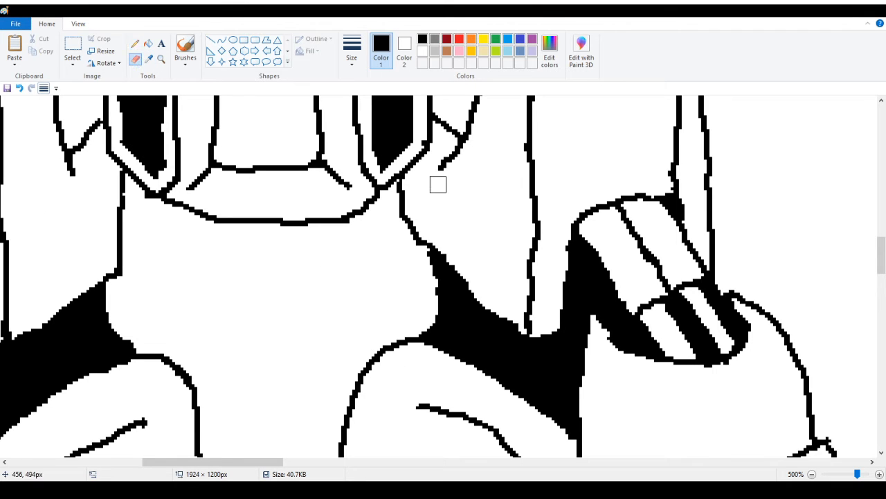
left_click_drag(412, 223, 465, 278)
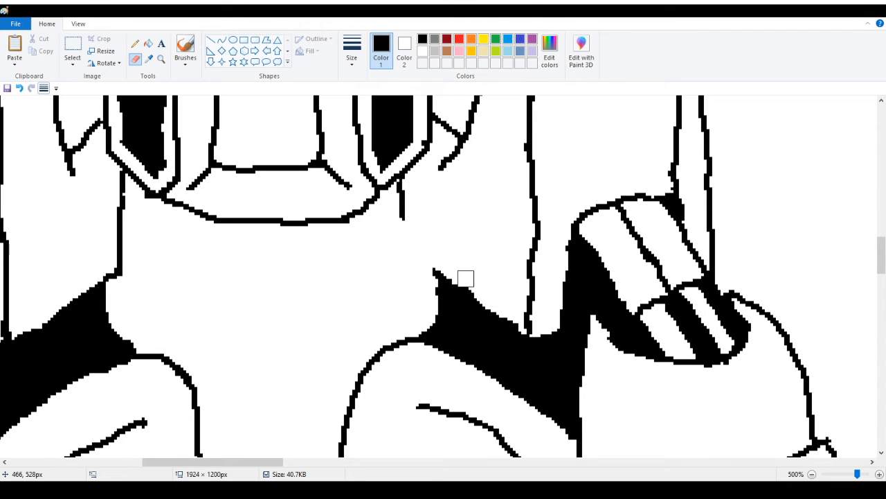
left_click(141, 44)
mouse_move(403, 218)
left_mouse_down()
mouse_move(406, 246)
mouse_move(436, 270)
left_mouse_up()
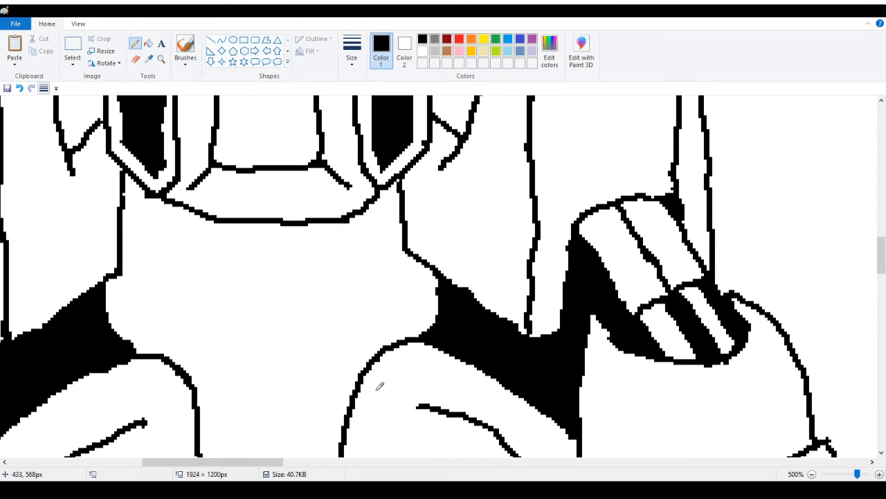
Redraw the upright part of the right-hand thigh's inner edge slightly further outward and clear the old line
scroll(379, 385, "left", 3)
scroll(333, 403, "right", 1)
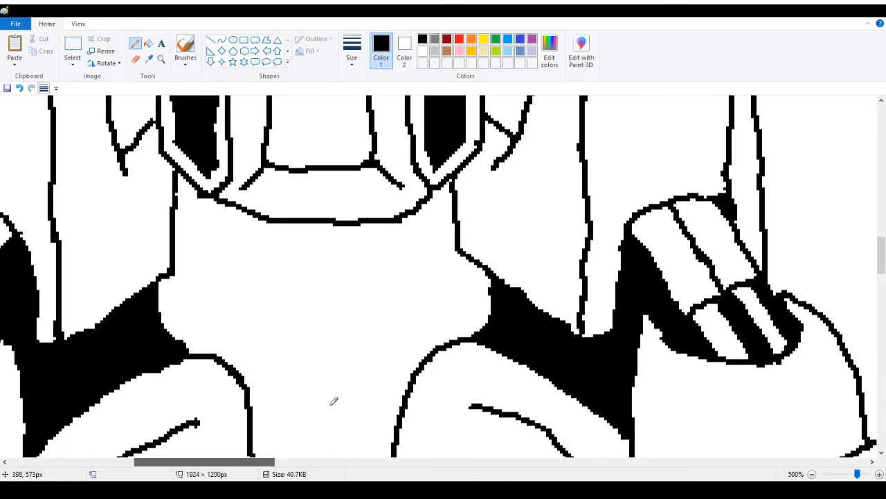
mouse_move(460, 178)
left_mouse_down()
mouse_move(447, 200)
mouse_move(462, 187)
mouse_move(444, 224)
mouse_move(453, 228)
mouse_move(466, 252)
left_mouse_up()
left_click_drag(463, 171, 465, 253)
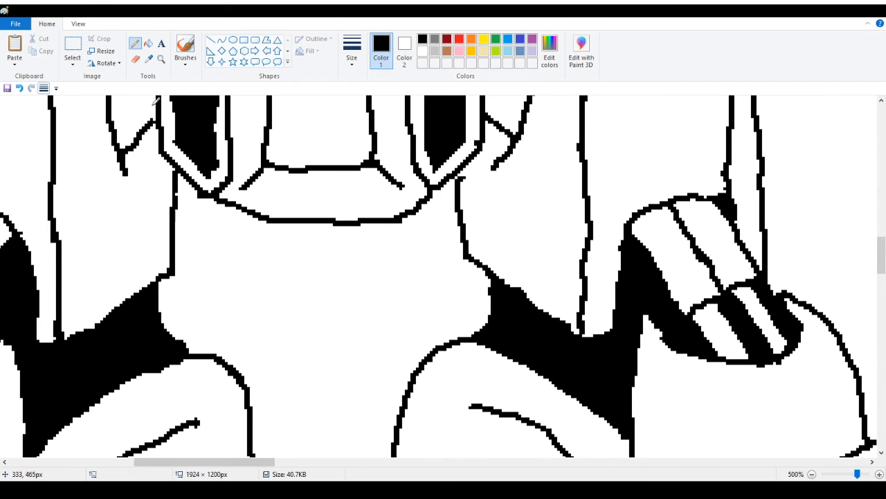
Examine the whole mech at reduced zoom to check the proportions and details of both legs
left_click(162, 59)
right_click(82, 149)
right_click(81, 149)
right_click(82, 150)
right_click(82, 149)
right_click(81, 150)
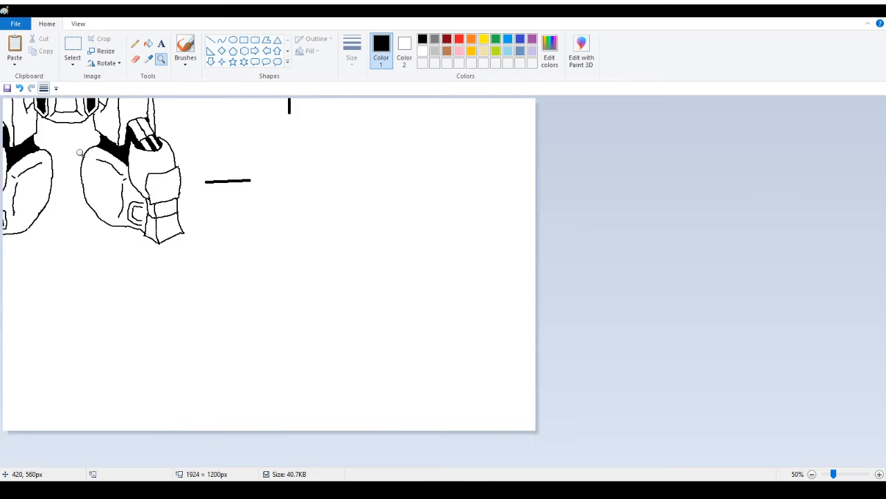
left_click(325, 157)
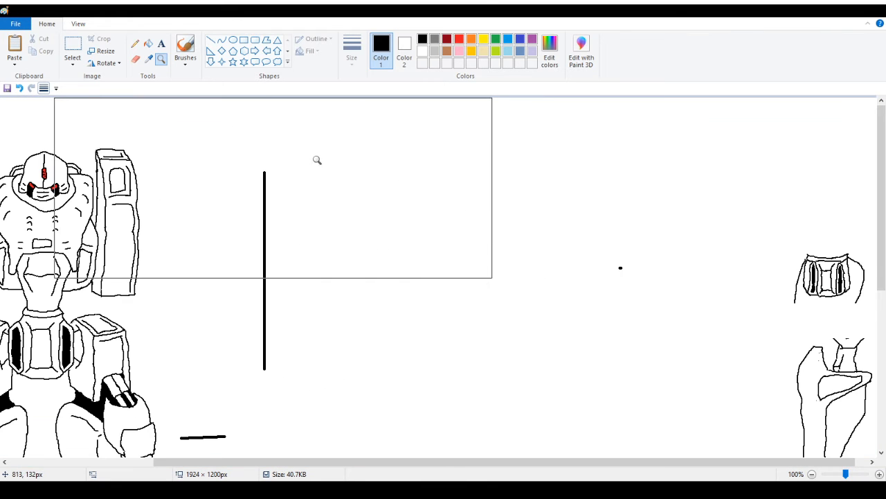
right_click(316, 158)
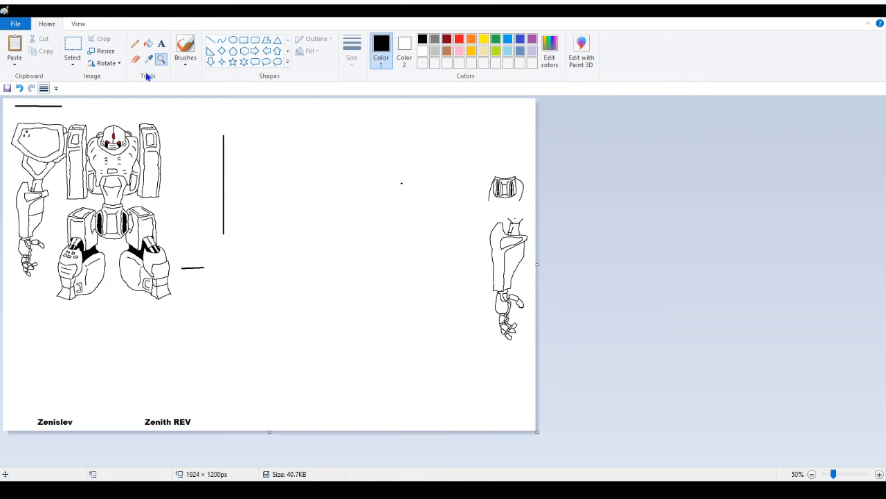
left_click(136, 45)
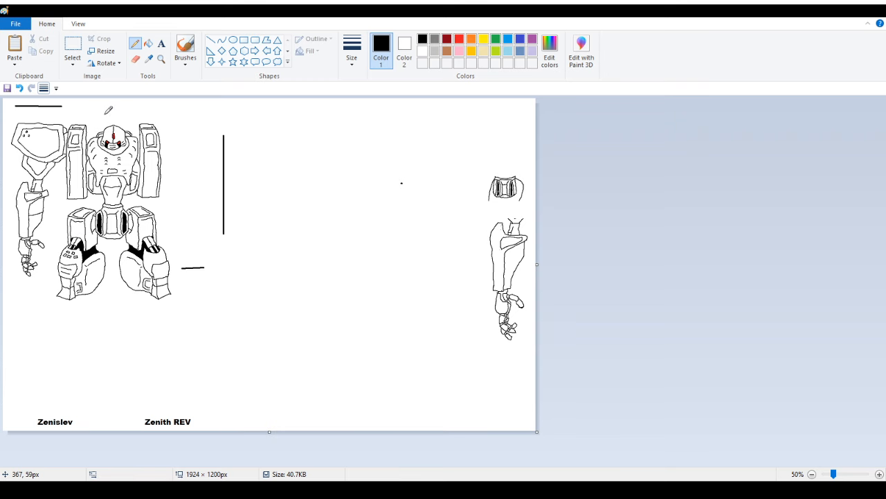
Erase the lower rim of the right-hand knee opening and redraw it as a shallower curve that shortens the joint strips
left_click(161, 58)
left_click(196, 277)
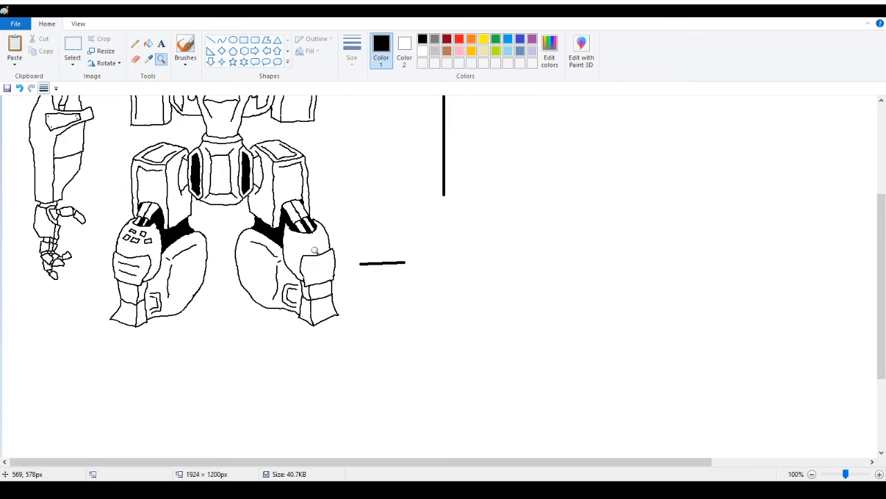
left_click(314, 251)
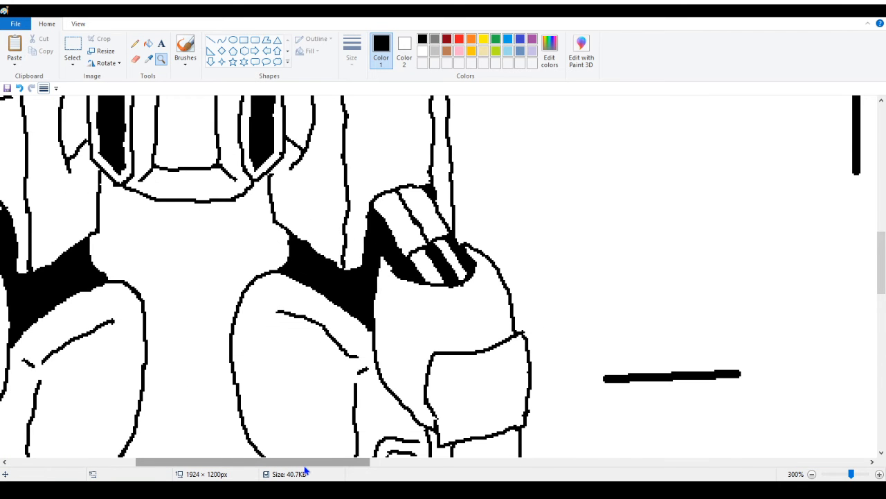
mouse_move(304, 471)
left_mouse_down()
mouse_move(276, 471)
mouse_move(291, 471)
left_mouse_up()
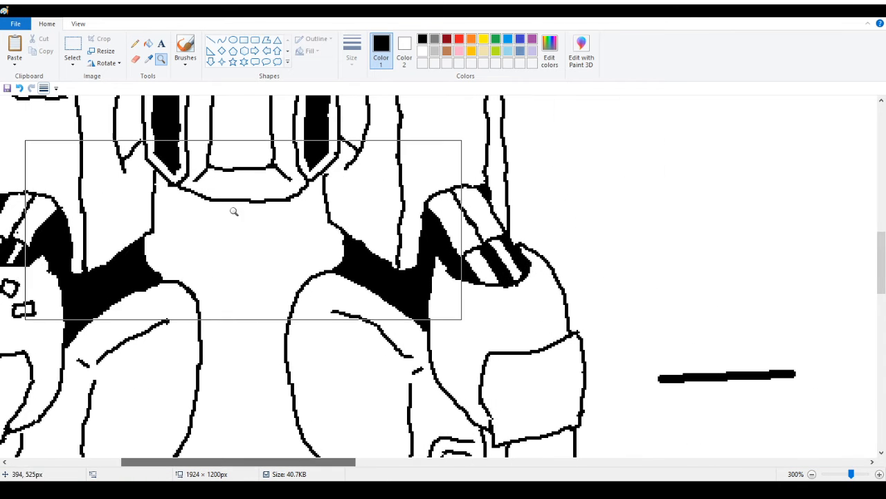
left_click(486, 213)
left_click(317, 254)
left_click(208, 269)
left_click(211, 246)
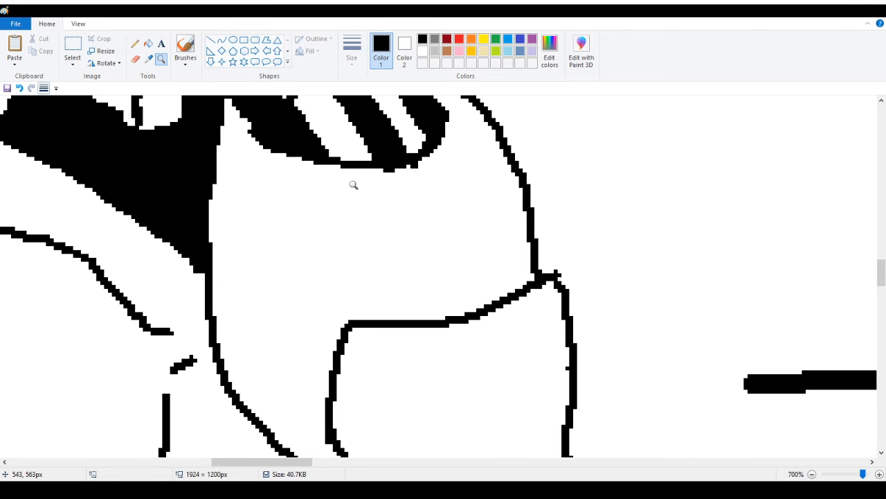
scroll(354, 201, "up", 3)
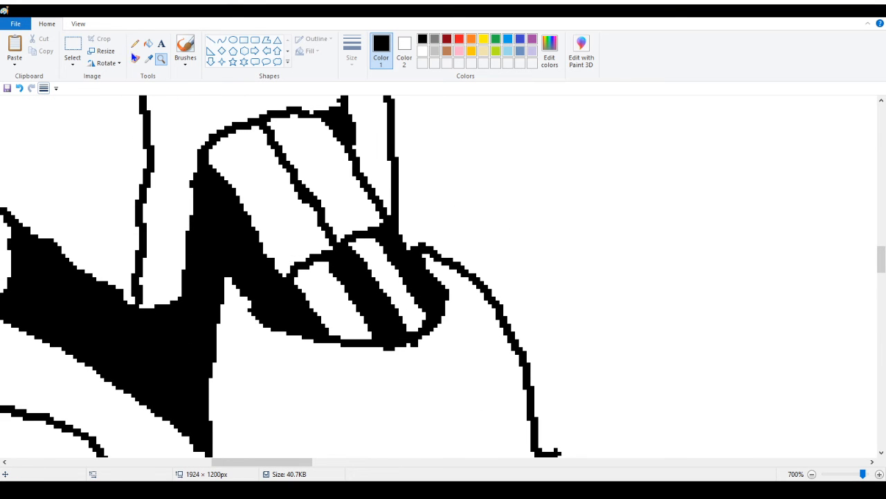
left_click(135, 59)
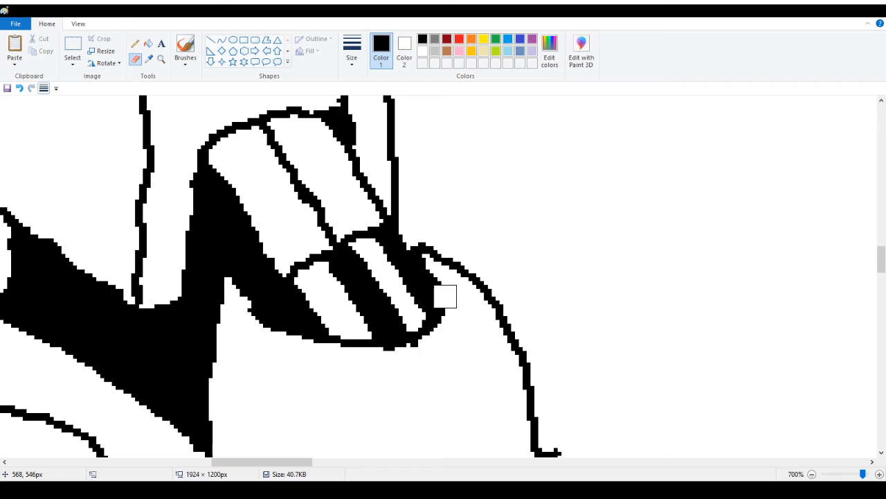
mouse_move(445, 296)
left_mouse_down()
mouse_move(430, 319)
mouse_move(333, 362)
mouse_move(422, 300)
mouse_move(433, 300)
mouse_move(306, 367)
mouse_move(344, 351)
mouse_move(306, 358)
mouse_move(430, 308)
mouse_move(445, 292)
mouse_move(395, 265)
left_mouse_up()
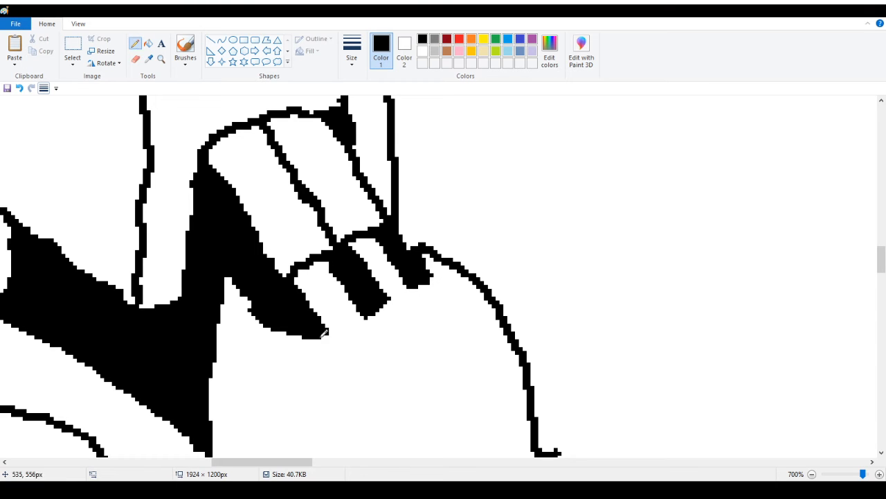
mouse_move(320, 337)
left_mouse_down()
mouse_move(373, 315)
mouse_move(423, 276)
left_mouse_up()
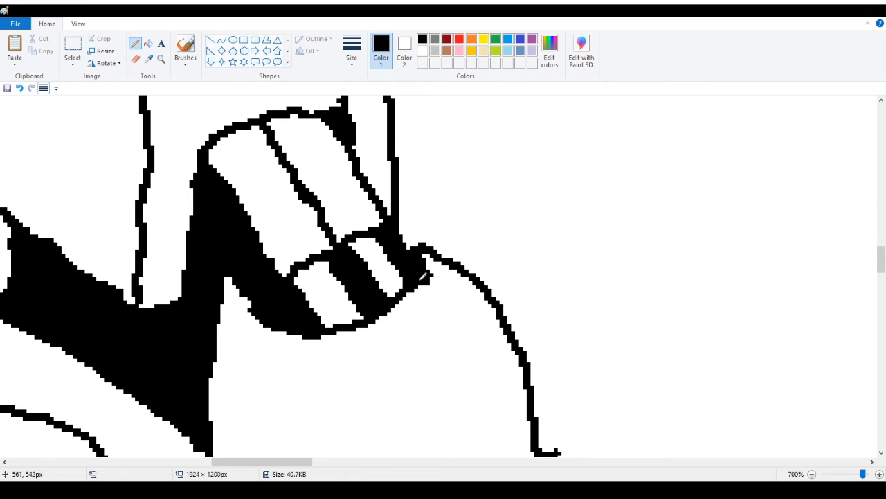
Draw five small four-sided panels in two rows on the right-hand knee armour, below the knee joint
scroll(330, 307, "down", 3)
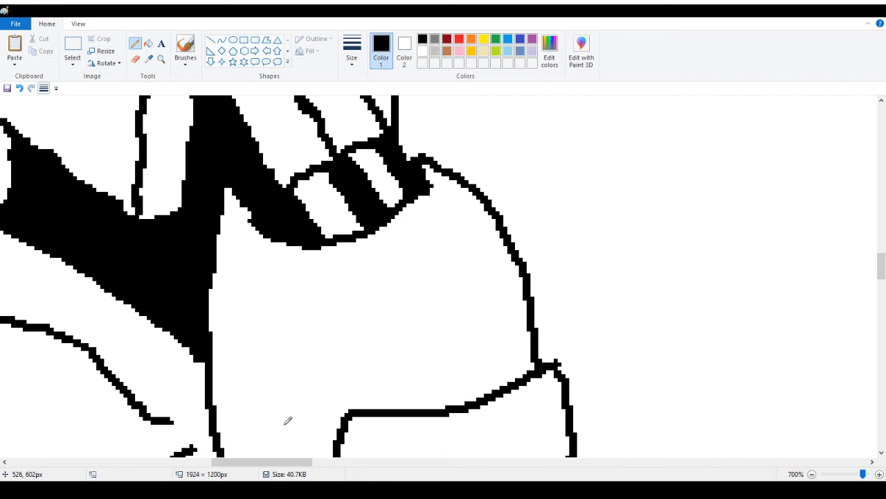
mouse_move(287, 469)
left_mouse_down()
mouse_move(188, 469)
mouse_move(301, 469)
left_mouse_up()
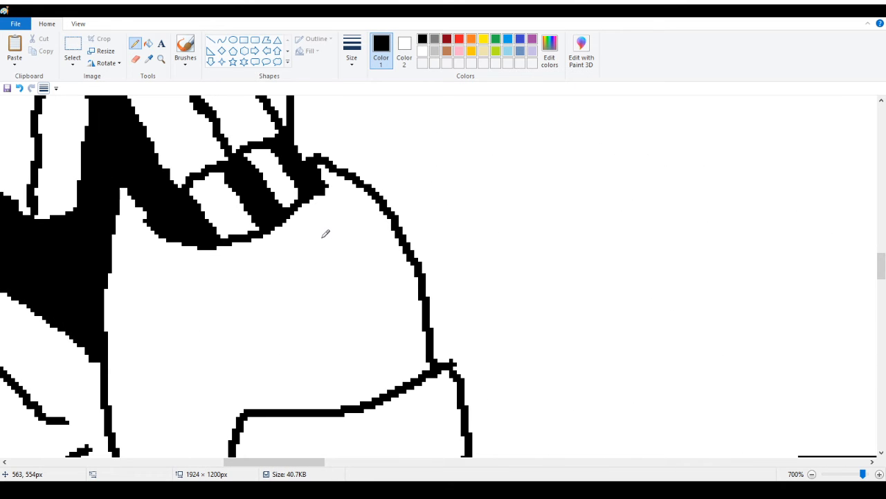
left_click_drag(311, 250, 335, 280)
mouse_move(312, 251)
left_mouse_down()
mouse_move(350, 224)
mouse_move(368, 252)
mouse_move(333, 280)
left_mouse_up()
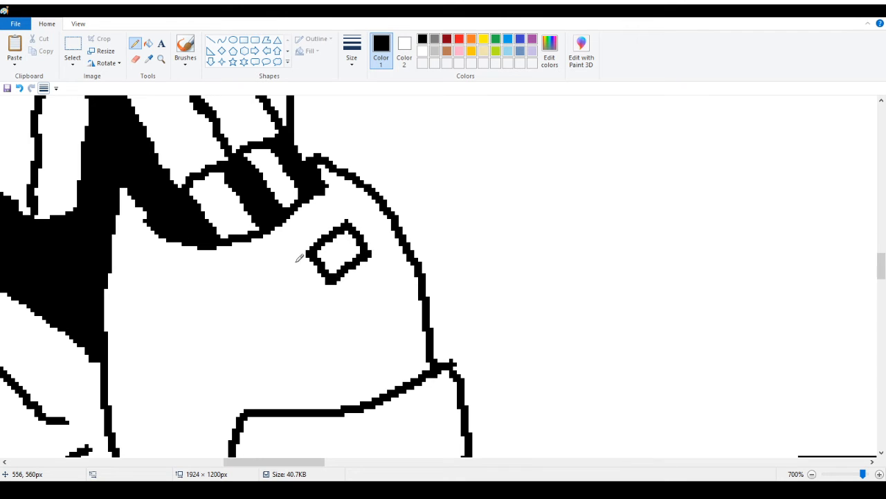
mouse_move(281, 256)
left_mouse_down()
mouse_move(302, 291)
mouse_move(281, 254)
mouse_move(230, 278)
mouse_move(252, 315)
mouse_move(303, 288)
left_mouse_up()
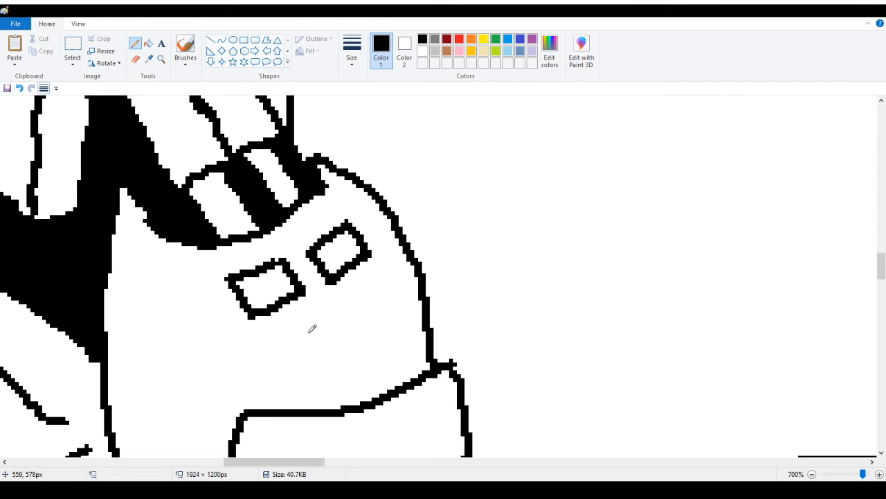
mouse_move(311, 328)
left_mouse_down()
mouse_move(322, 361)
mouse_move(312, 325)
mouse_move(350, 308)
mouse_move(368, 339)
mouse_move(331, 370)
left_mouse_up()
mouse_move(370, 293)
left_mouse_down()
mouse_move(389, 324)
mouse_move(371, 296)
mouse_move(397, 274)
mouse_move(415, 295)
mouse_move(391, 320)
left_mouse_up()
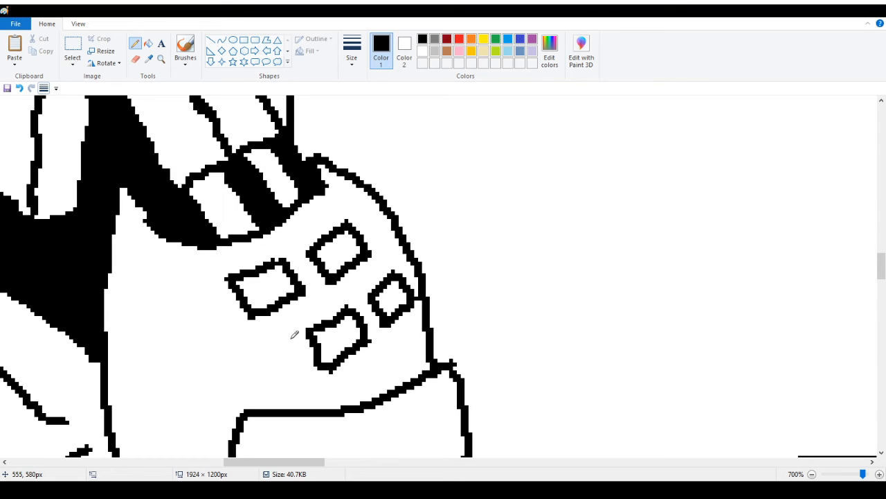
mouse_move(291, 338)
left_mouse_down()
mouse_move(308, 367)
mouse_move(292, 339)
mouse_move(239, 348)
mouse_move(256, 382)
mouse_move(307, 369)
left_mouse_up()
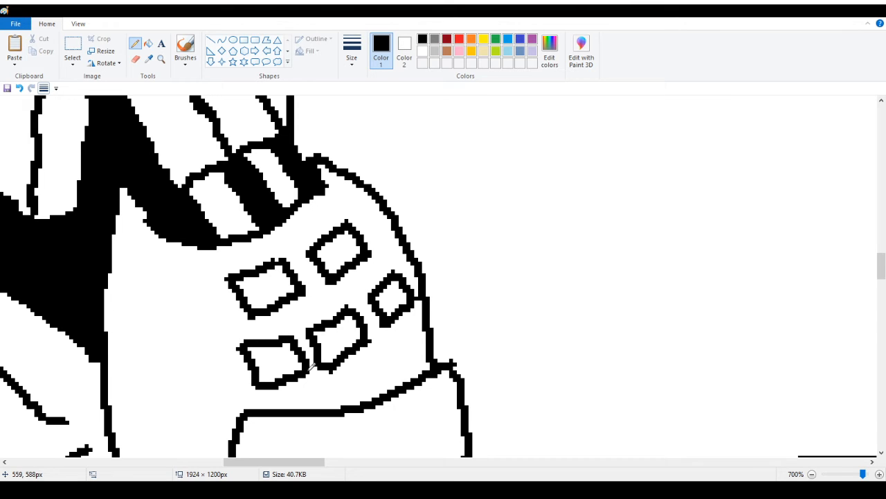
Remove the five small panel outlines from the left-hand knee armour by filling them with white
mouse_move(287, 461)
left_mouse_down()
mouse_move(140, 461)
mouse_move(301, 464)
mouse_move(183, 486)
mouse_move(308, 485)
mouse_move(174, 485)
left_mouse_up()
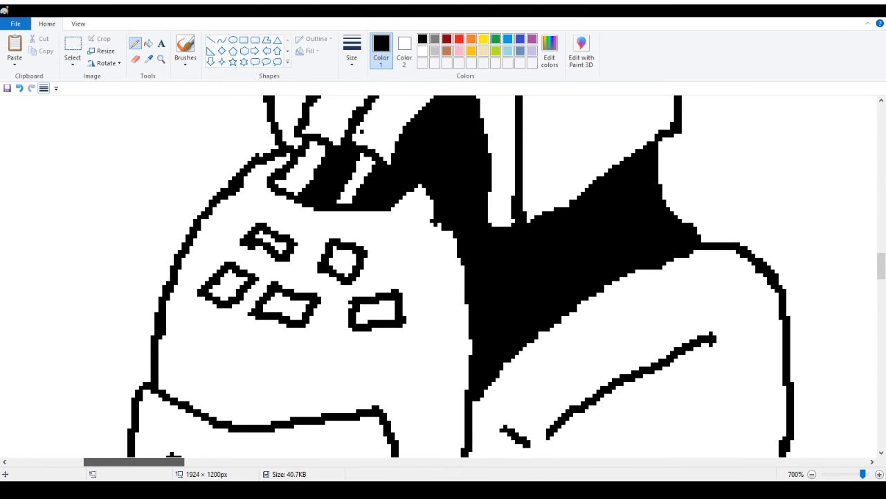
left_click(148, 43)
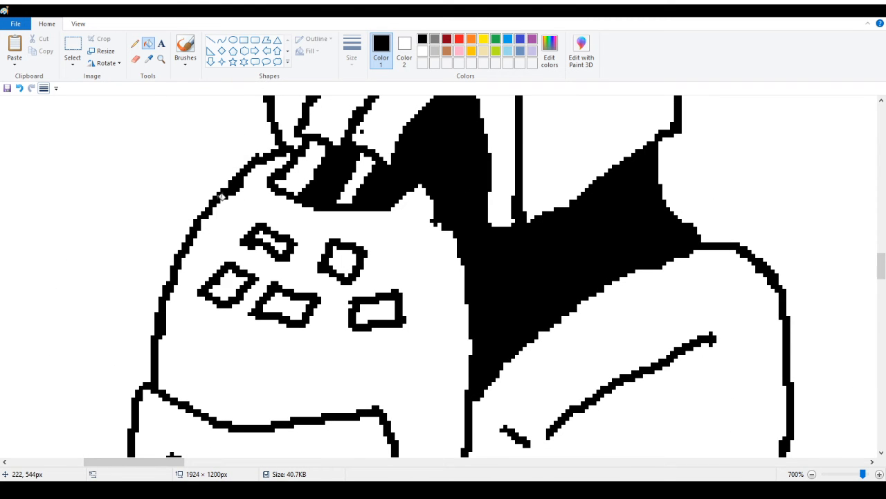
right_click(233, 269)
right_click(260, 244)
right_click(273, 289)
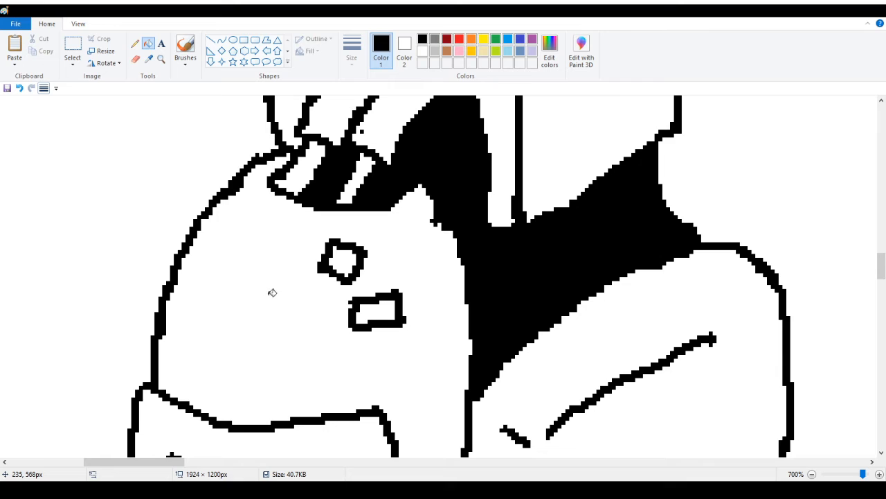
right_click(337, 266)
right_click(356, 309)
Draw two four-sided panels side by side on the left-hand knee armour below the joint, and a third one beneath them
left_click(135, 43)
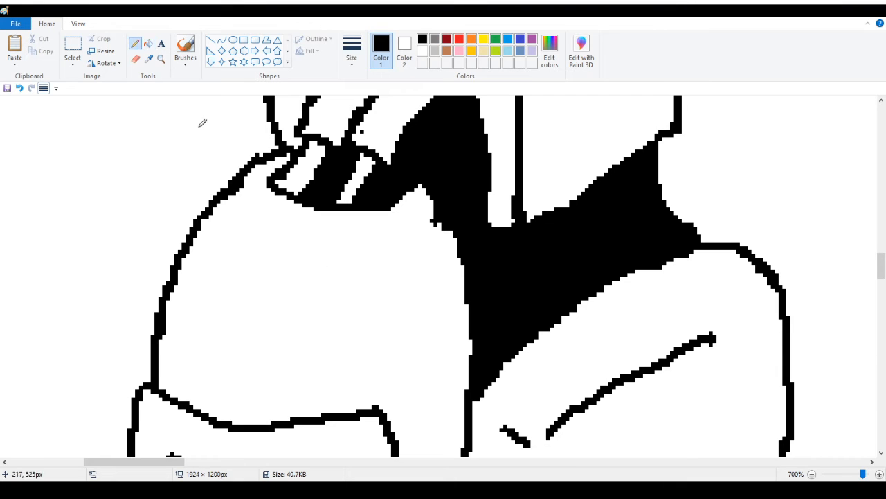
mouse_move(233, 260)
left_mouse_down()
mouse_move(267, 219)
mouse_move(306, 244)
mouse_move(232, 262)
mouse_move(290, 285)
left_mouse_up()
mouse_move(319, 248)
left_mouse_down()
mouse_move(286, 288)
mouse_move(349, 252)
mouse_move(401, 253)
mouse_move(374, 313)
left_mouse_up()
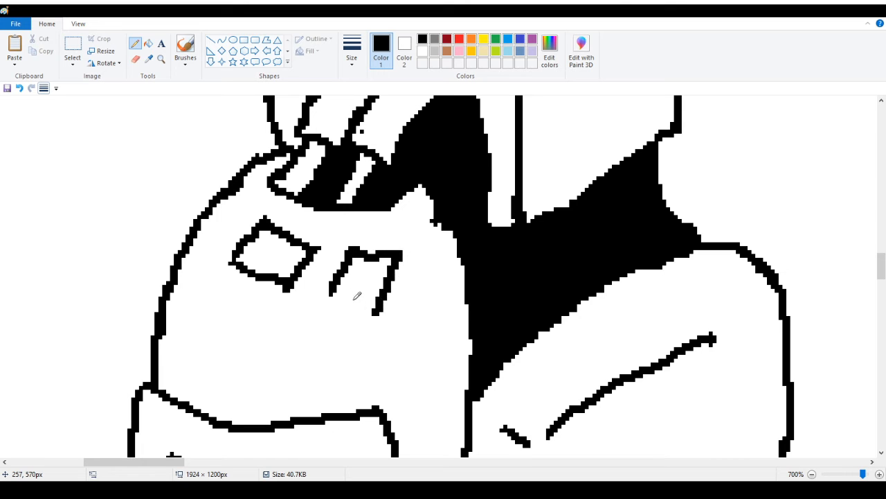
left_click_drag(328, 295, 385, 310)
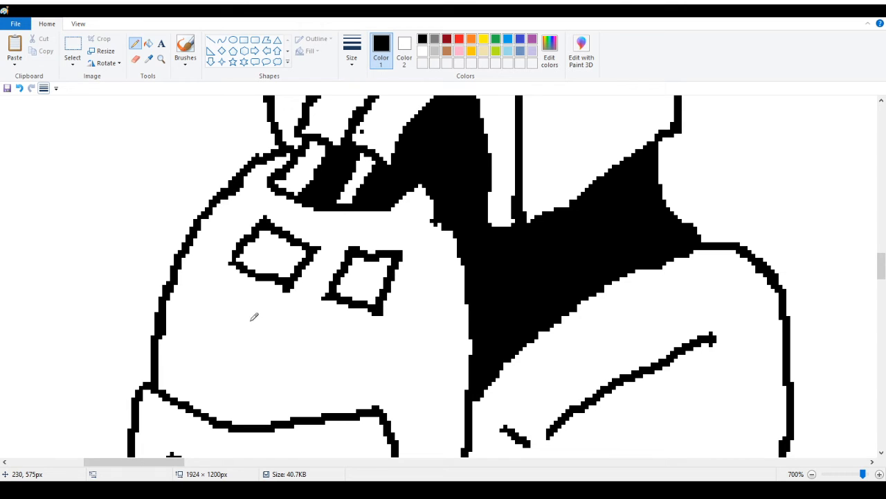
mouse_move(253, 320)
left_mouse_down()
mouse_move(327, 340)
mouse_move(297, 393)
mouse_move(245, 379)
left_mouse_up()
left_click_drag(255, 319, 230, 379)
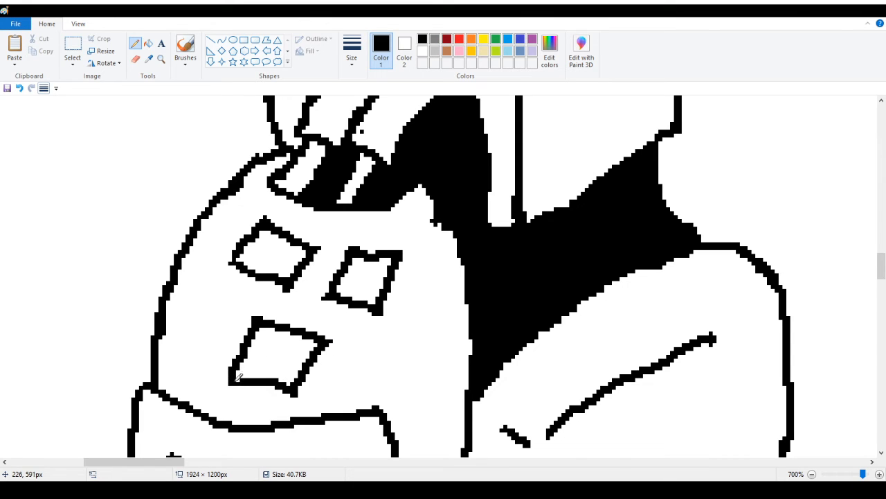
Complete the lower row of knee armour panels with an outer and an inner four-sided panel, and redraw the middle panel's lower edge
left_click_drag(234, 311, 183, 297)
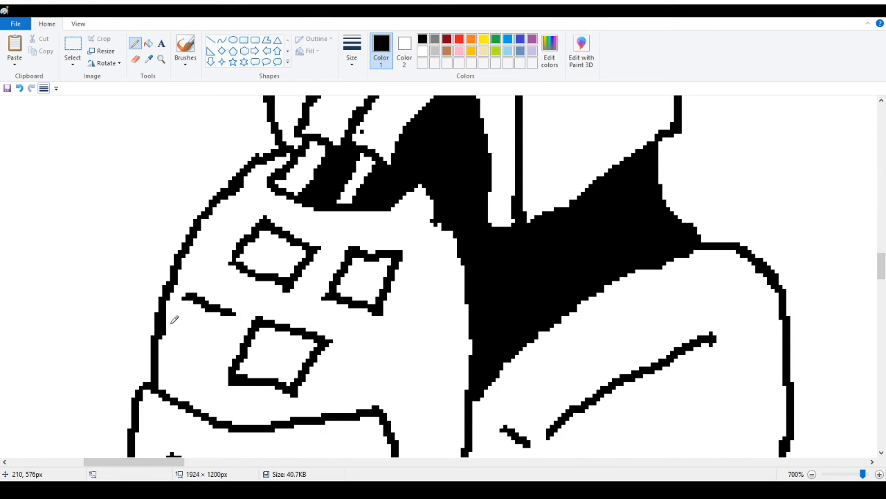
mouse_move(241, 375)
left_mouse_down()
mouse_move(258, 379)
mouse_move(246, 386)
mouse_move(305, 391)
mouse_move(250, 374)
mouse_move(283, 380)
left_mouse_up()
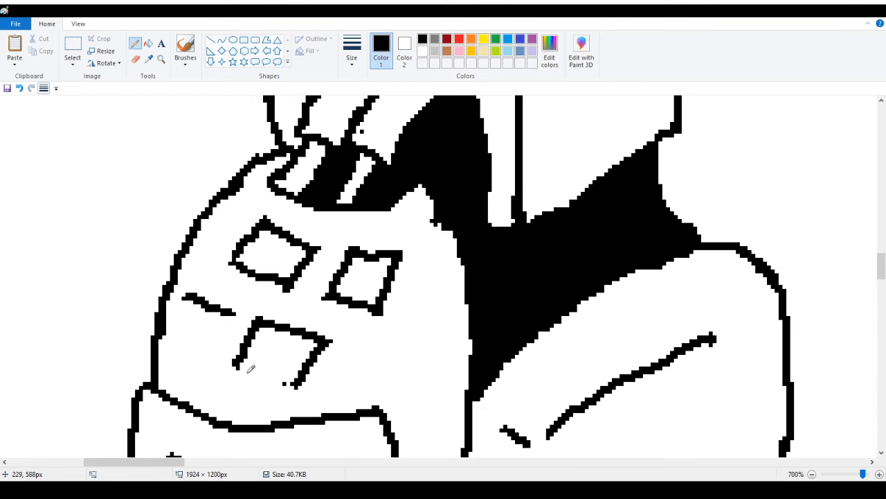
mouse_move(184, 297)
left_mouse_down()
mouse_move(170, 338)
mouse_move(183, 300)
mouse_move(169, 327)
mouse_move(168, 313)
mouse_move(163, 323)
mouse_move(189, 323)
mouse_move(156, 335)
left_mouse_up()
mouse_move(191, 295)
left_mouse_down()
mouse_move(166, 343)
mouse_move(173, 324)
mouse_move(170, 356)
mouse_move(209, 376)
left_mouse_up()
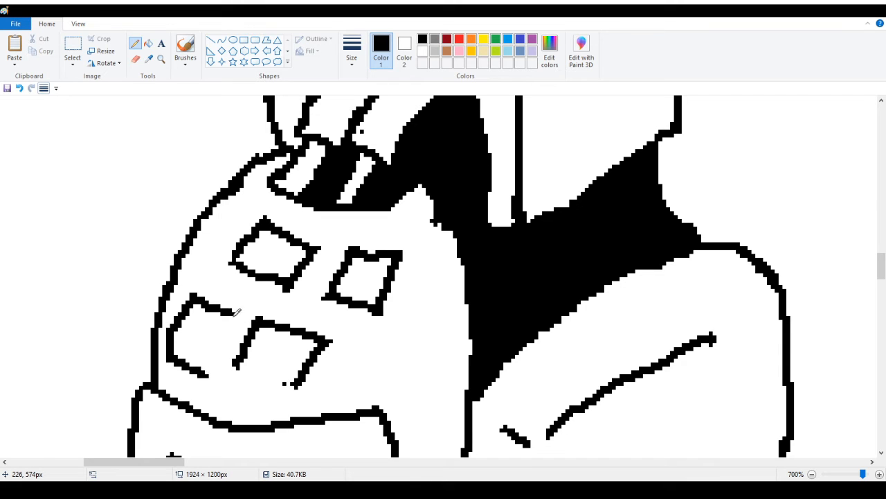
mouse_move(236, 312)
left_mouse_down()
mouse_move(213, 373)
mouse_move(259, 386)
mouse_move(339, 387)
mouse_move(367, 337)
left_mouse_up()
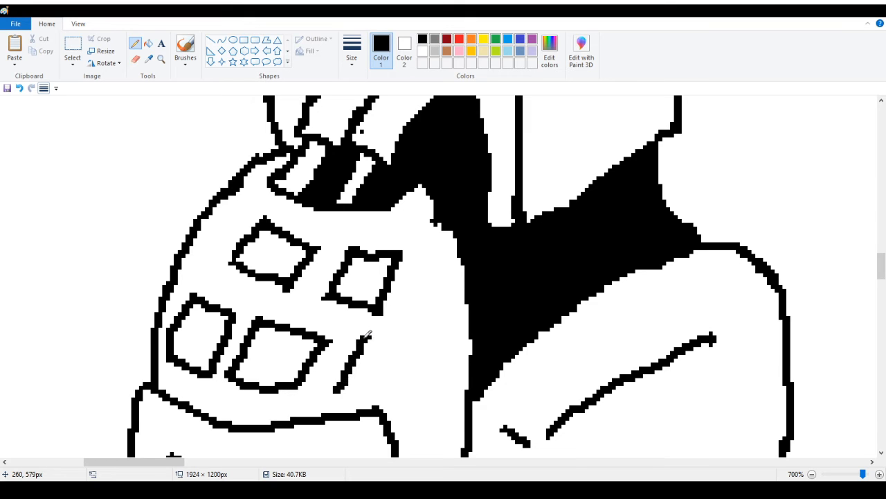
left_click_drag(344, 388, 417, 386)
mouse_move(362, 334)
left_mouse_down()
mouse_move(424, 329)
mouse_move(417, 383)
left_mouse_up()
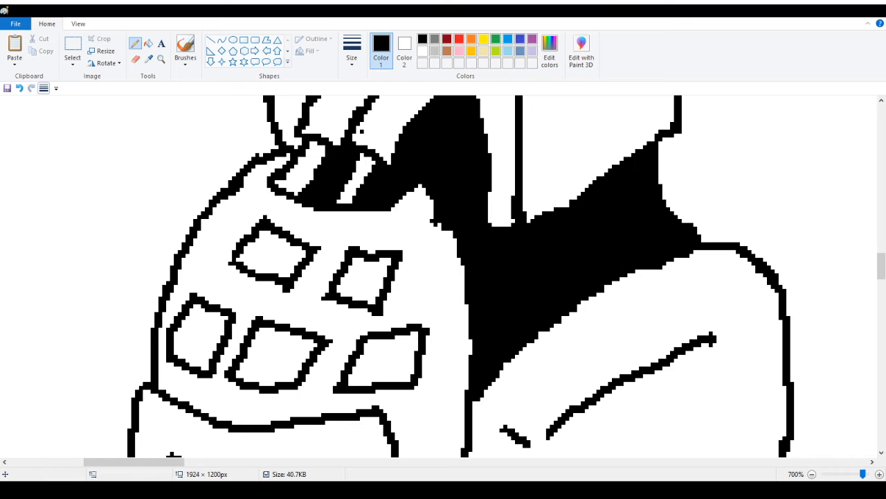
Compare the panel size and layout on the left-hand and right-hand knee armour at reduced zoom
left_click_drag(139, 462, 172, 462)
left_click(162, 60)
right_click(49, 144)
right_click(45, 146)
right_click(38, 147)
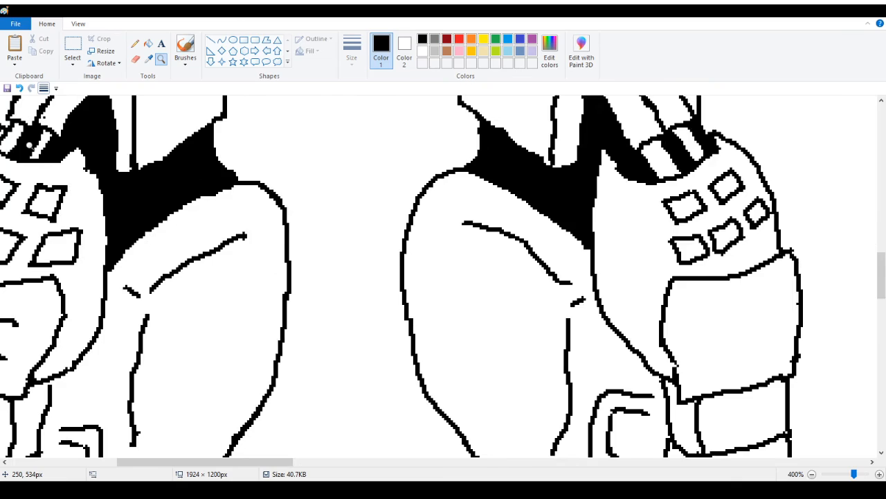
right_click(17, 150)
right_click(8, 151)
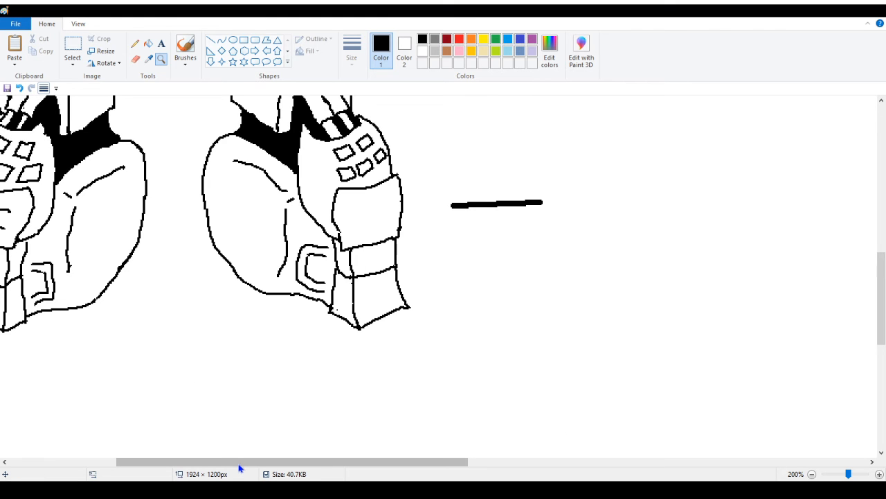
left_click_drag(239, 464, 218, 472)
Shorten the outer panel in the lower row of the left-hand knee armour by erasing its lower part and redrawing the bottom edge
left_click(63, 159)
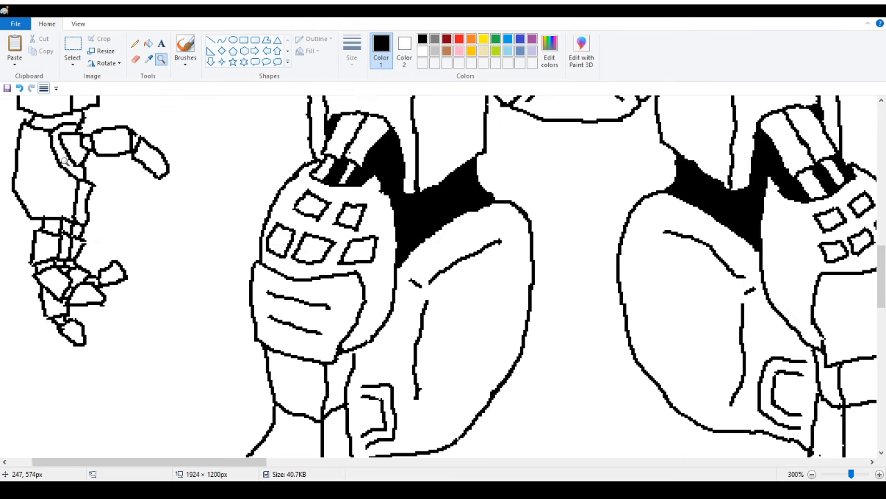
left_click(308, 216)
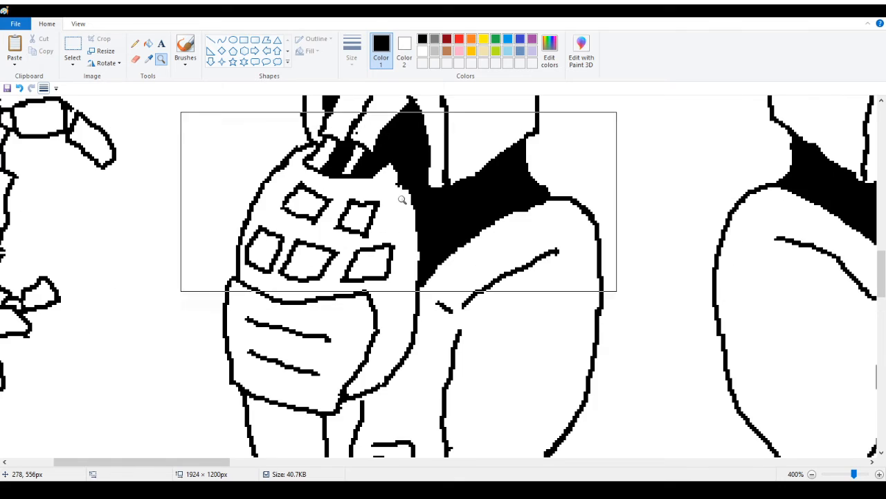
left_click(399, 200)
left_click(326, 206)
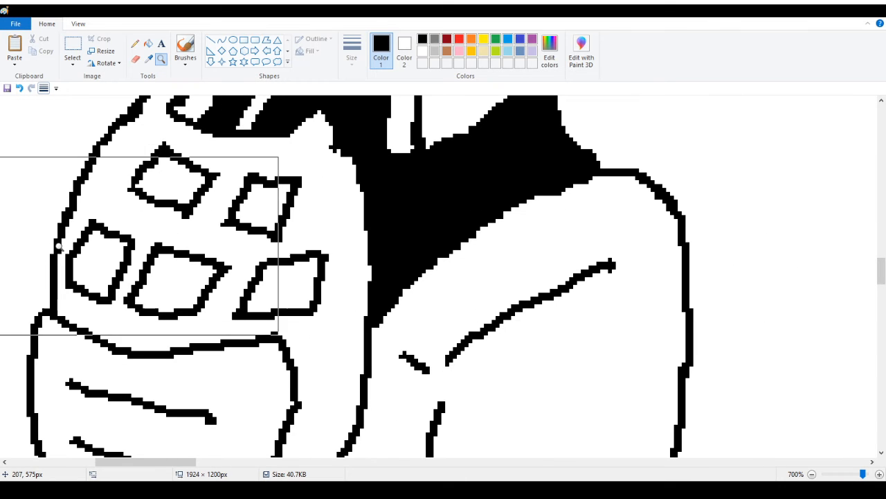
left_click(137, 43)
mouse_move(71, 253)
left_mouse_down()
mouse_move(78, 284)
mouse_move(75, 258)
mouse_move(70, 281)
mouse_move(110, 298)
left_mouse_up()
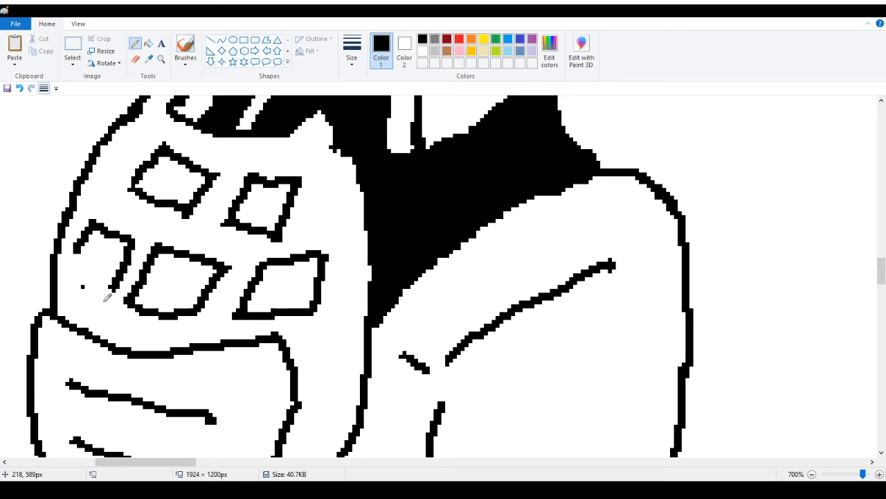
mouse_move(78, 251)
left_mouse_down()
mouse_move(72, 263)
mouse_move(119, 274)
left_mouse_up()
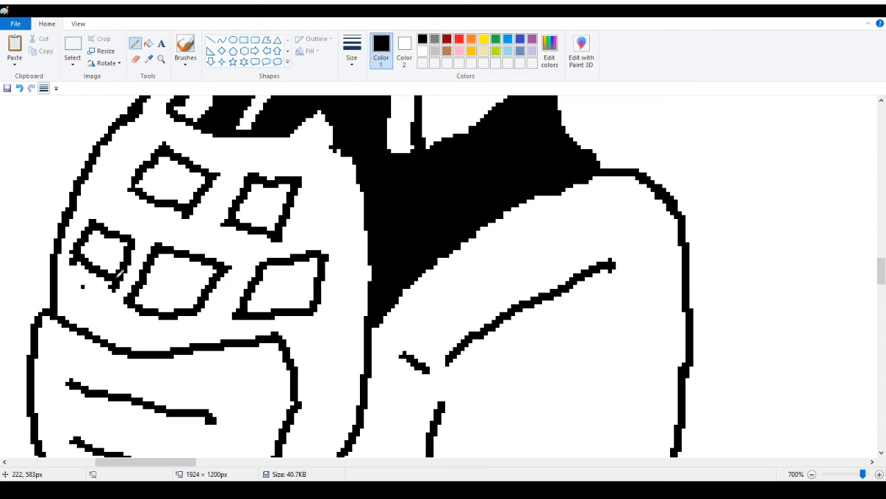
Shorten both upper-row panels on the left-hand knee armour by erasing their lower edges and redrawing them higher
mouse_move(189, 175)
left_mouse_down()
mouse_move(135, 187)
mouse_move(195, 210)
mouse_move(222, 169)
mouse_move(188, 212)
mouse_move(208, 170)
mouse_move(177, 205)
left_mouse_up()
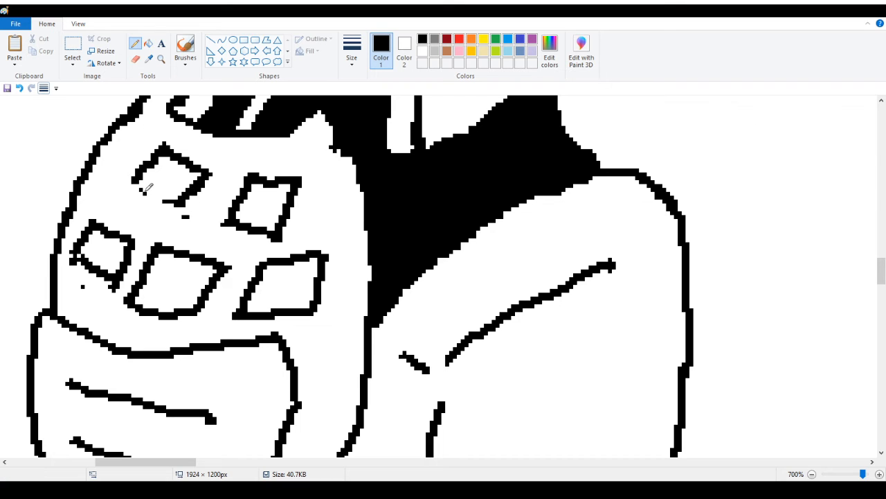
left_click_drag(137, 177, 185, 205)
mouse_move(237, 210)
left_mouse_down()
mouse_move(227, 222)
mouse_move(268, 232)
mouse_move(221, 223)
mouse_move(285, 238)
mouse_move(270, 239)
mouse_move(243, 212)
mouse_move(281, 219)
left_mouse_up()
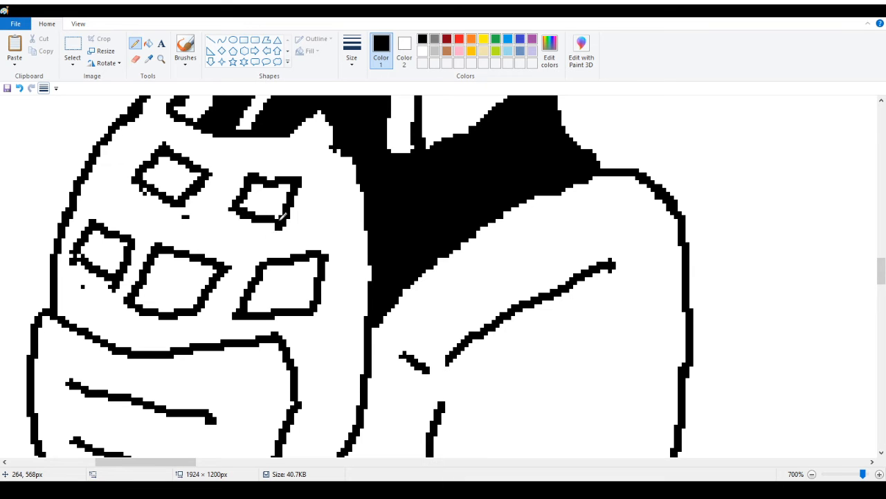
right_click(281, 227)
Shorten the middle lower-row panel of the left-hand knee armour with a higher bottom edge, and clean up stray pixels around the outer panel
mouse_move(156, 258)
left_mouse_down()
mouse_move(128, 304)
mouse_move(153, 308)
mouse_move(152, 317)
mouse_move(207, 298)
left_mouse_up()
right_click(84, 287)
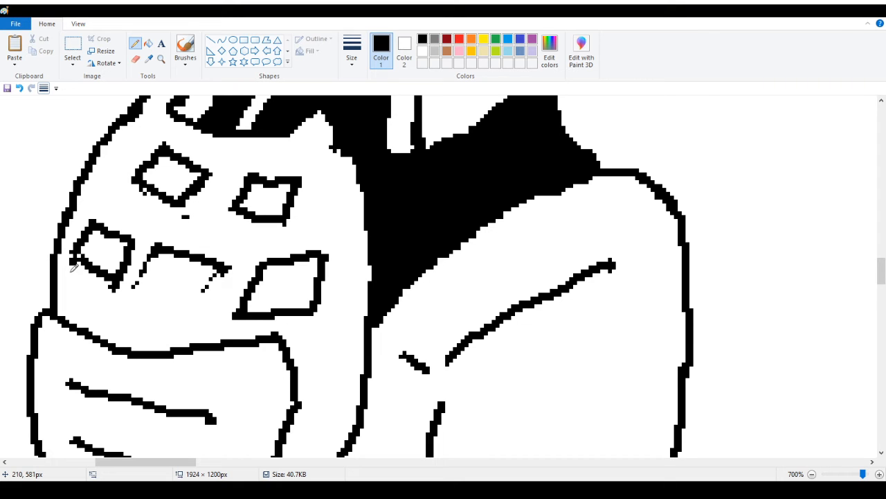
right_click(115, 288)
left_click_drag(158, 247, 147, 281)
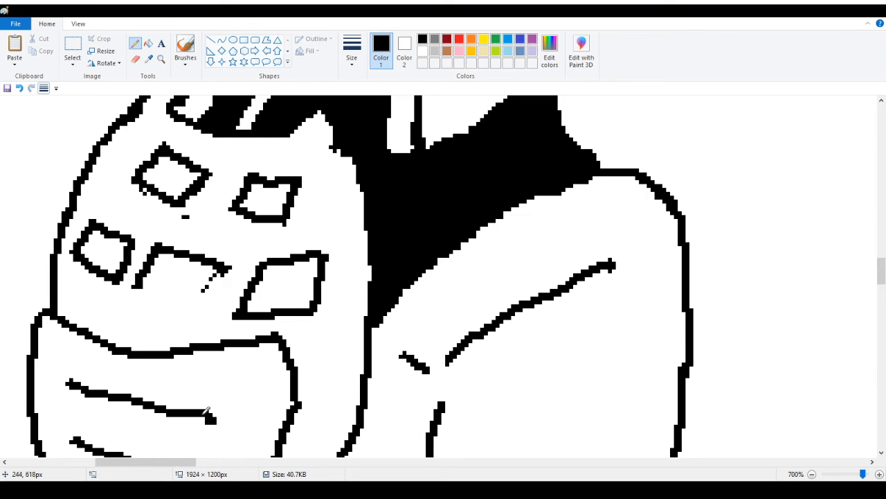
scroll(181, 363, "up", 3)
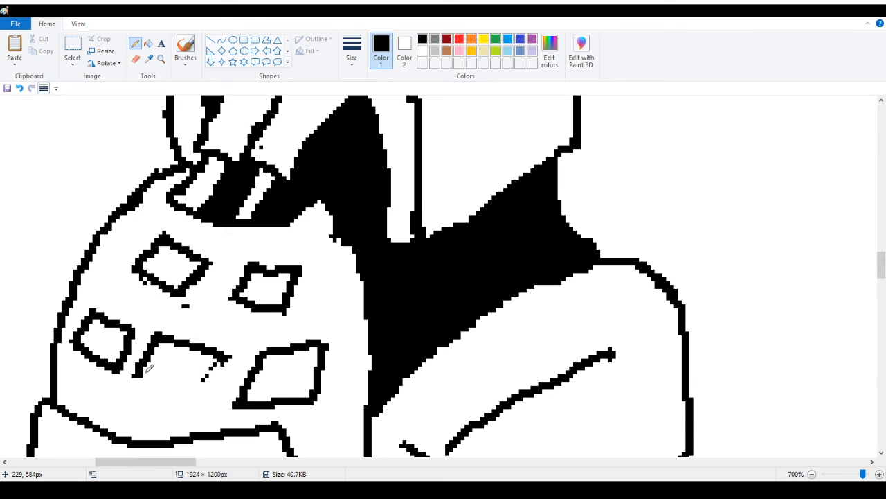
mouse_move(147, 367)
left_mouse_down()
mouse_move(213, 381)
mouse_move(208, 374)
left_mouse_up()
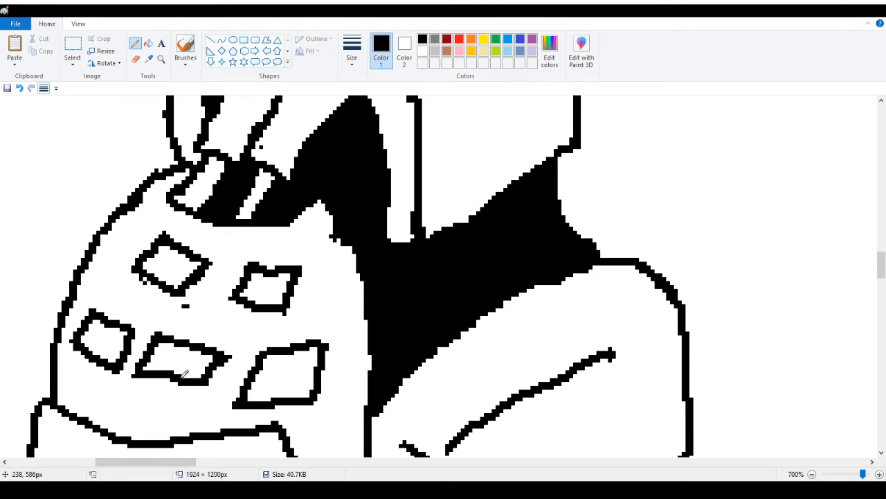
key("ctrl+z")
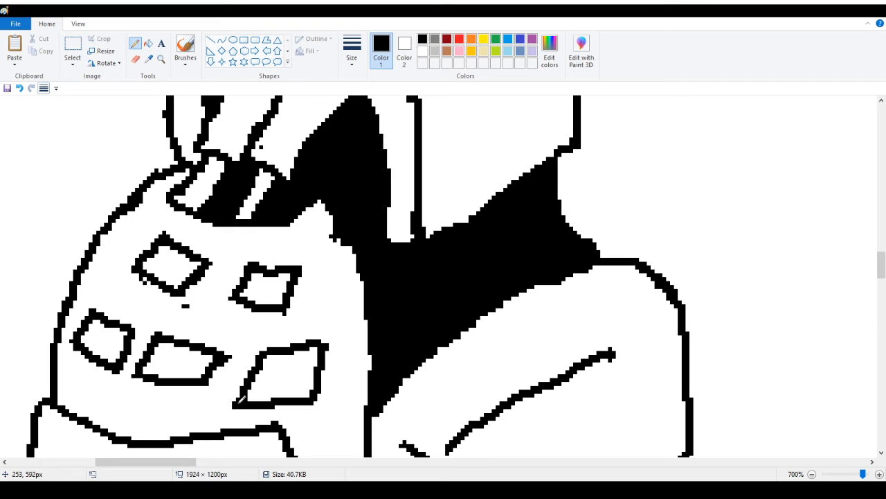
Redraw the inner lower-row panel of the left-hand knee armour as a smaller four-sided shape, and narrow the middle panel beside it
key("ctrl+z")
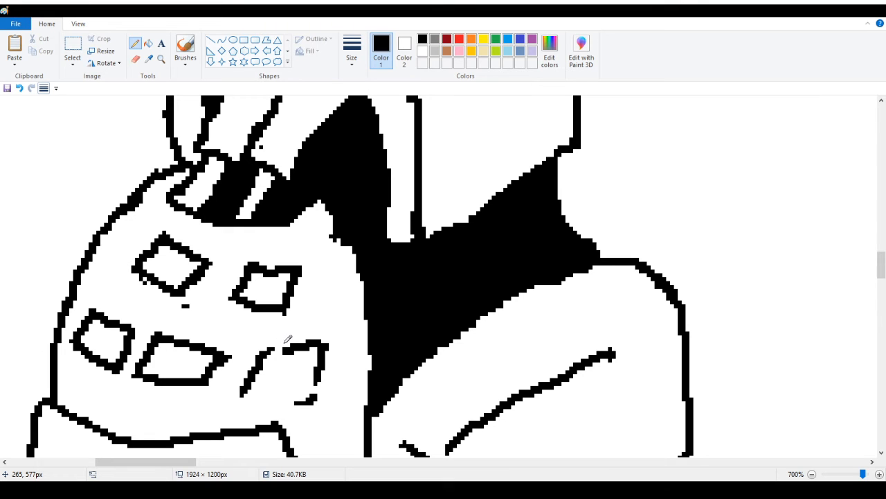
key("ctrl+z")
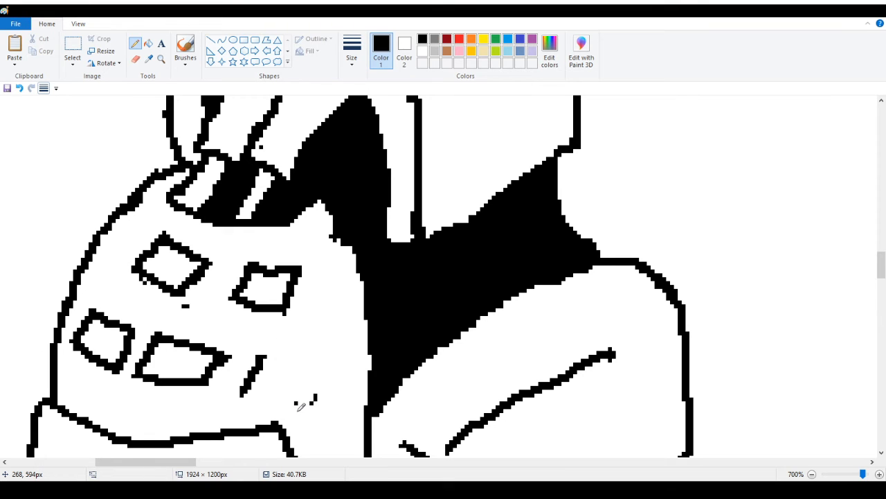
key("ctrl+z")
left_click_drag(258, 355, 300, 352)
left_click_drag(244, 393, 298, 385)
left_click_drag(302, 354, 298, 390)
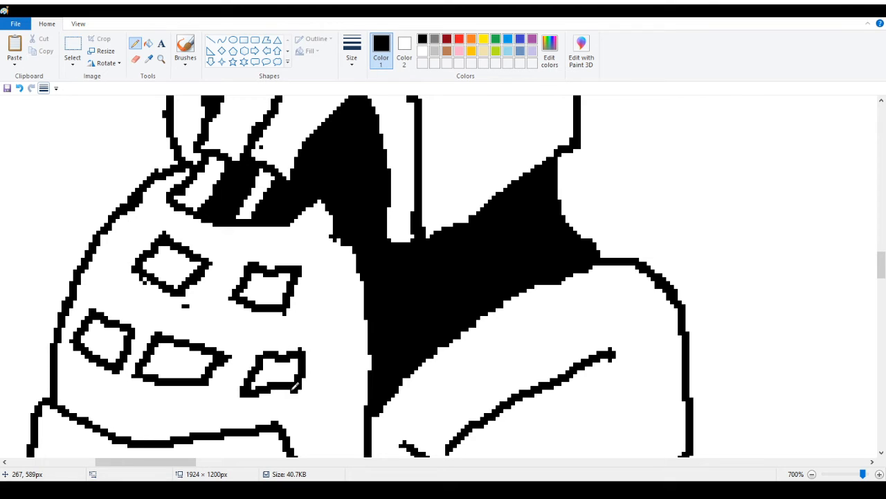
key("ctrl+z")
key("ctrl+z")
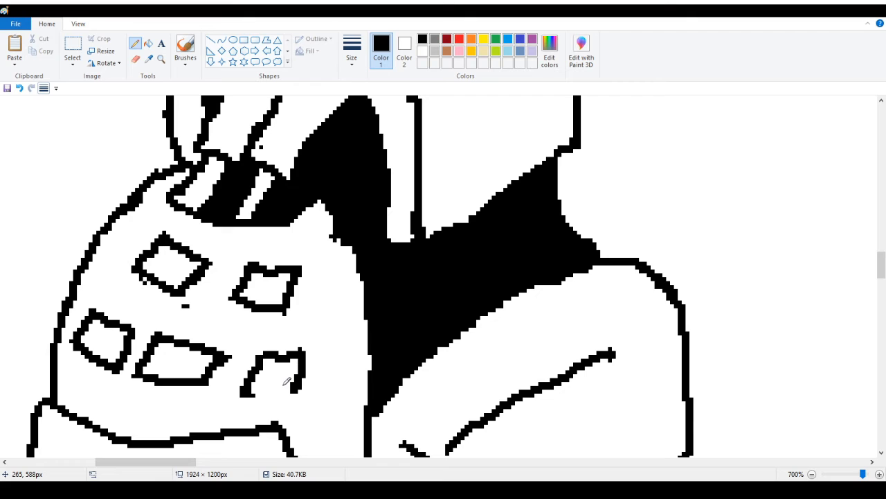
left_click_drag(250, 395, 294, 389)
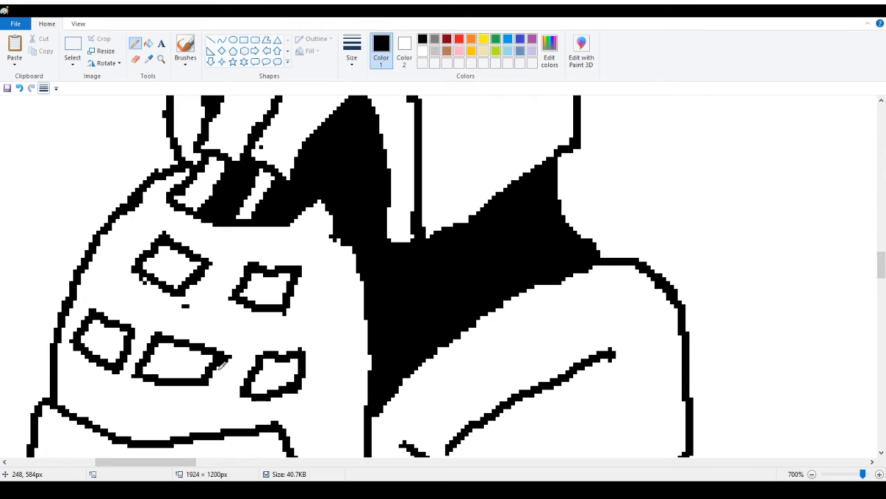
mouse_move(220, 369)
left_mouse_down()
mouse_move(220, 348)
mouse_move(208, 381)
left_mouse_up()
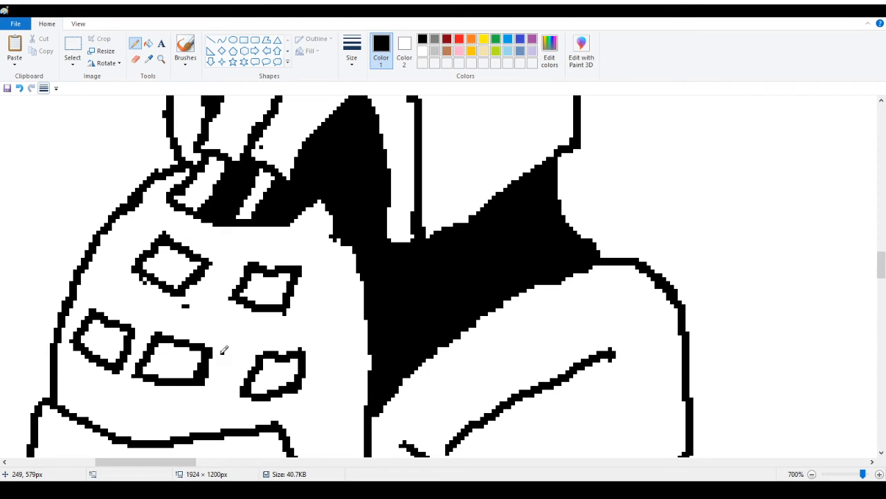
mouse_move(257, 361)
left_mouse_down()
mouse_move(246, 389)
mouse_move(233, 382)
mouse_move(236, 348)
mouse_move(263, 352)
left_mouse_up()
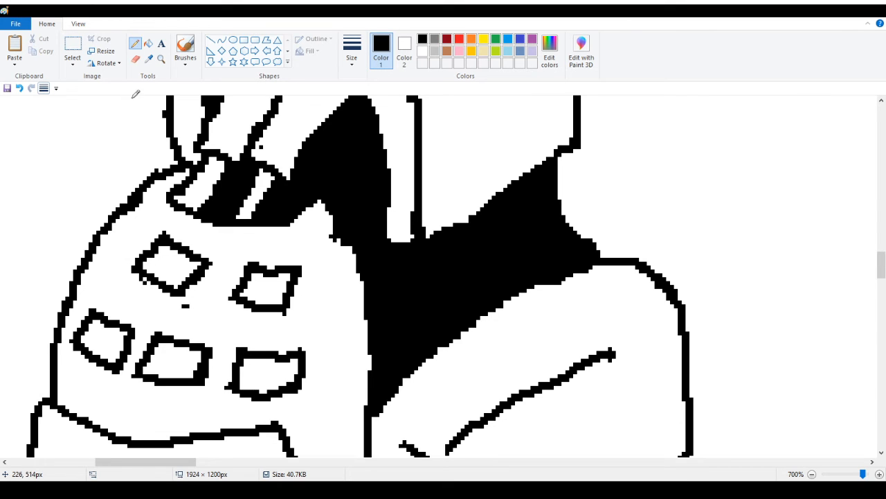
Compare both legs at reduced zoom and inspect the right-hand shin and foot up close
left_click(161, 61)
right_click(2, 209)
right_click(3, 217)
right_click(3, 218)
right_click(4, 218)
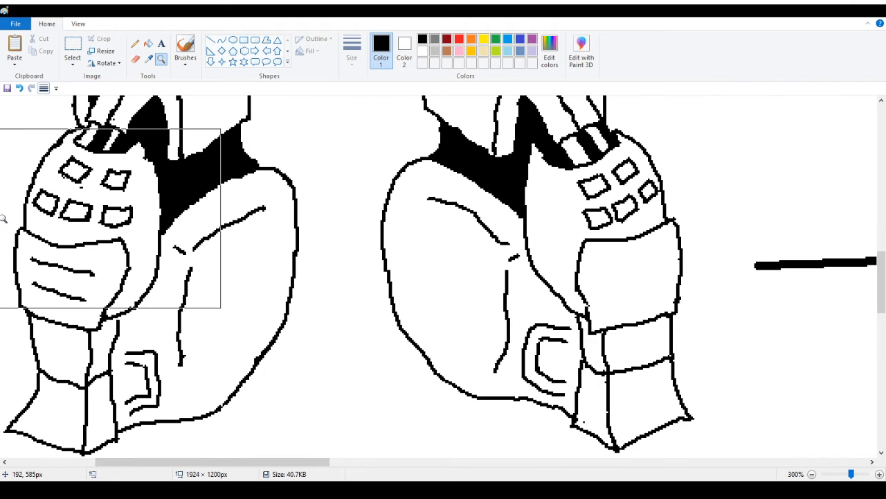
right_click(3, 219)
right_click(25, 205)
scroll(23, 210, "up", 3)
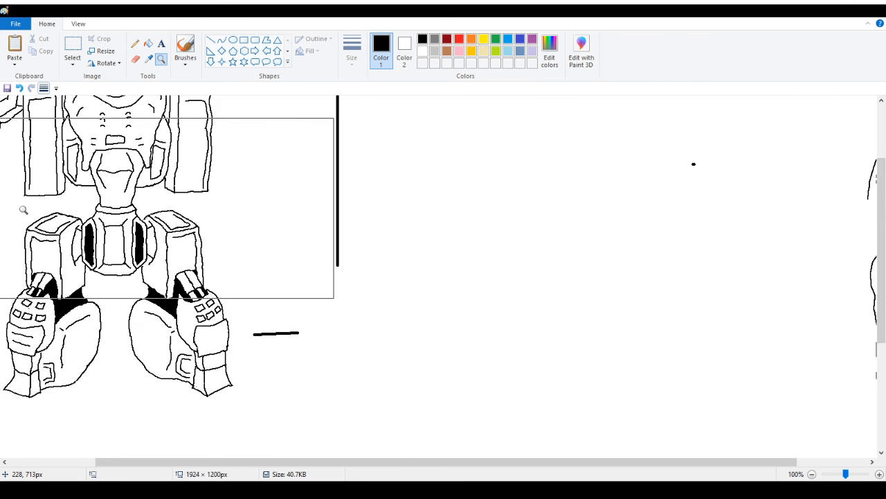
right_click(24, 305)
left_click(123, 353)
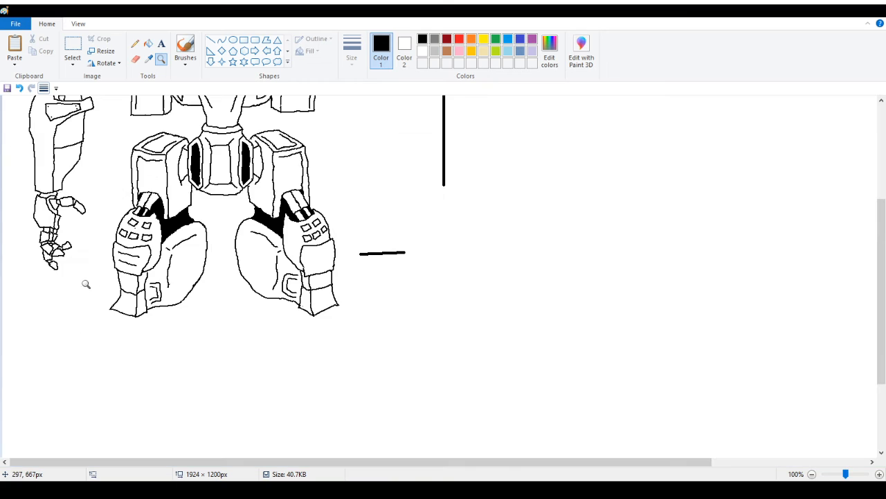
left_click(211, 232)
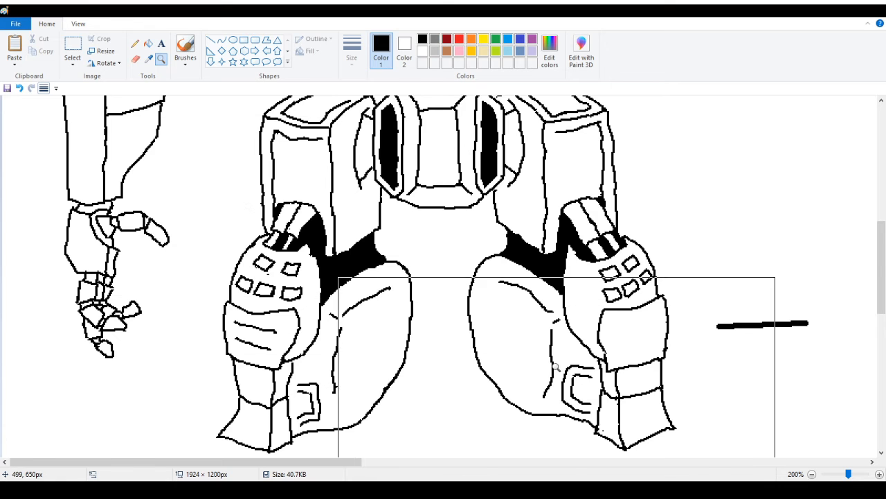
left_click(609, 371)
left_click(397, 236)
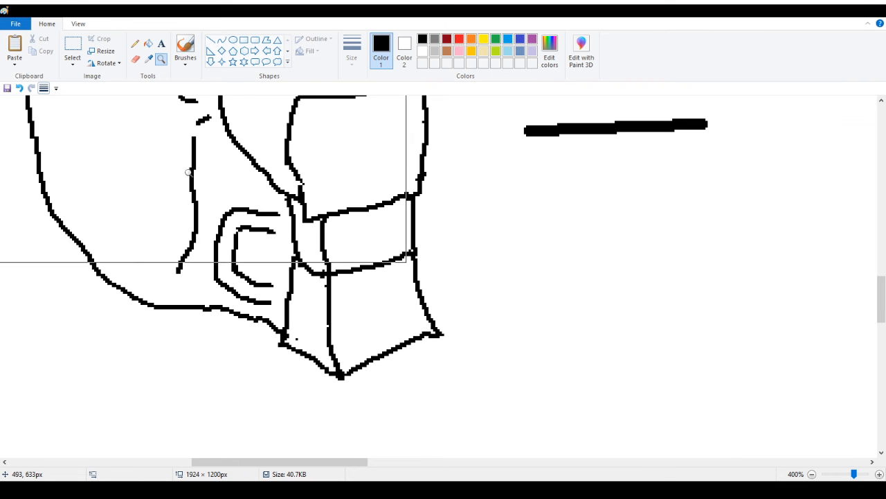
Erase the left-hand vertical edges of both nested brackets on the inner side of the right-hand lower leg
scroll(191, 171, "up", 1)
left_click(242, 286)
left_click(136, 45)
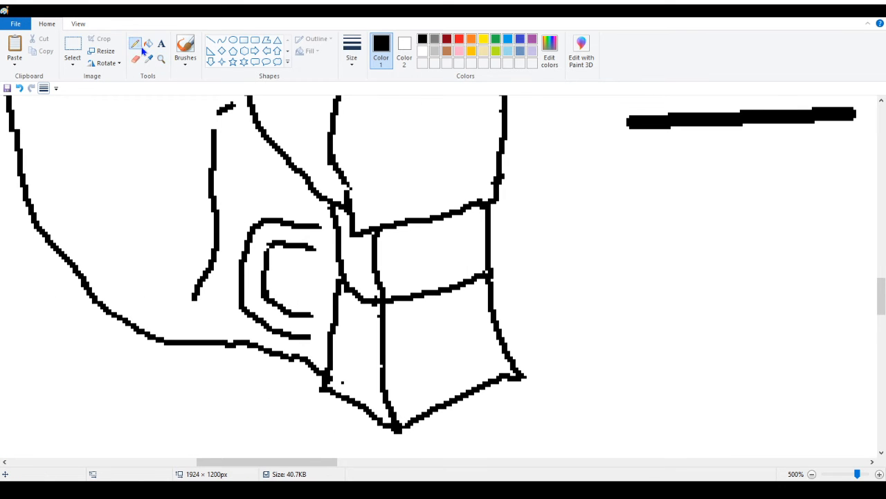
left_click(135, 63)
mouse_move(232, 256)
left_mouse_down()
mouse_move(242, 238)
mouse_move(224, 295)
mouse_move(259, 263)
mouse_move(255, 290)
left_mouse_up()
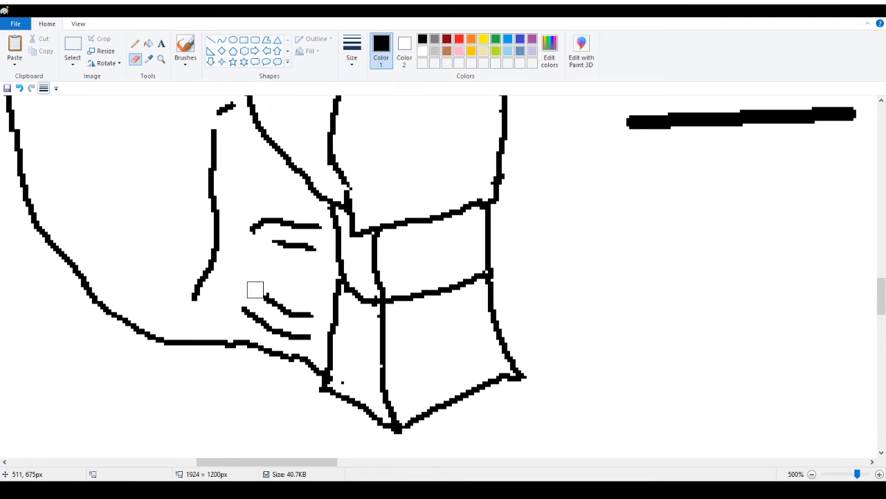
Redraw the vertical edges of both nested brackets on the right-hand lower leg as slanted black lines, with the outer edge bent near its upper corner
left_click(135, 45)
left_click_drag(276, 240, 267, 292)
right_click(254, 229)
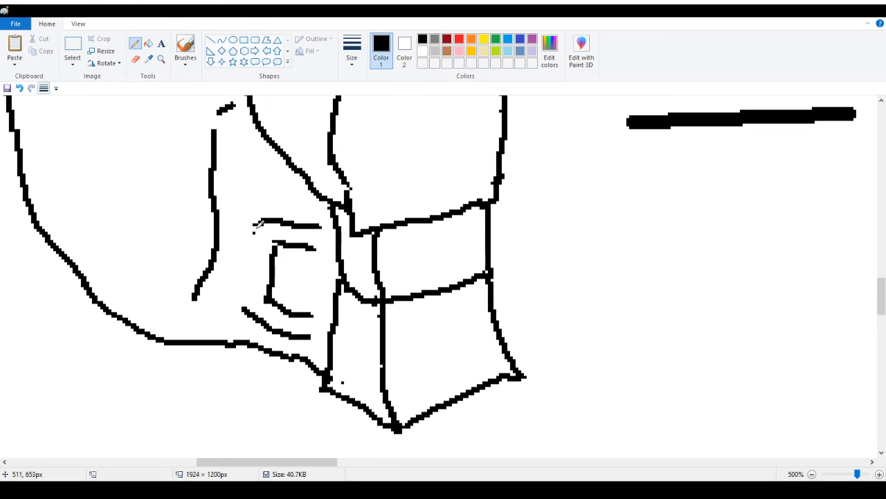
left_click_drag(246, 298, 256, 219)
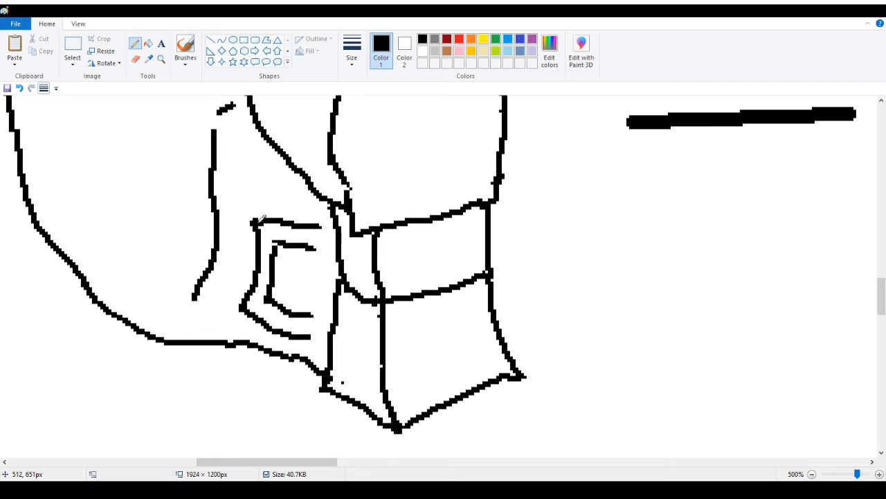
mouse_move(261, 242)
left_mouse_down()
mouse_move(250, 291)
mouse_move(259, 262)
left_mouse_up()
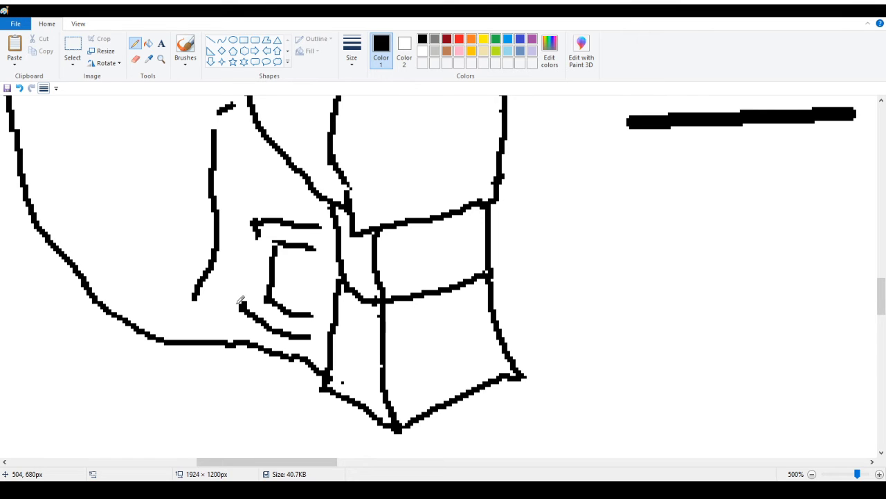
left_click_drag(246, 296, 272, 224)
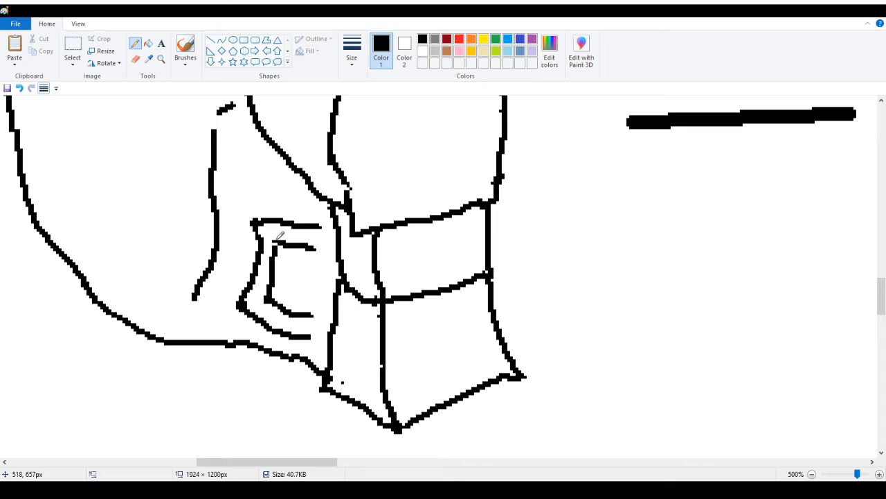
left_click_drag(264, 267, 279, 243)
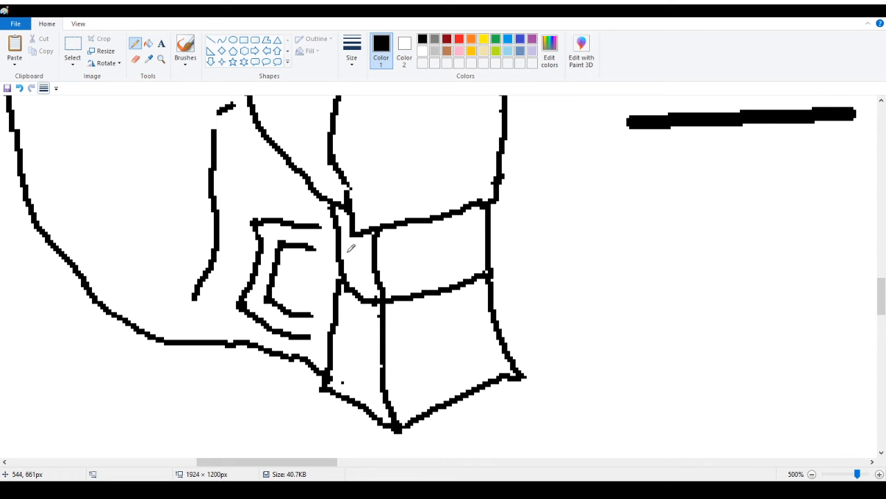
Review the whole mech at 50% zoom to check the right-hand leg against the rest of the figure
scroll(262, 221, "up", 2)
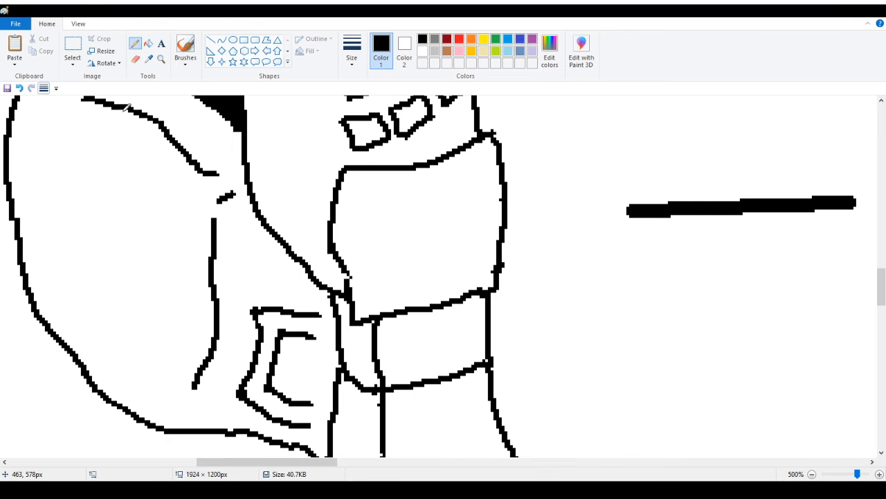
left_click(162, 60)
right_click(61, 119)
right_click(60, 119)
right_click(60, 118)
right_click(58, 119)
right_click(47, 119)
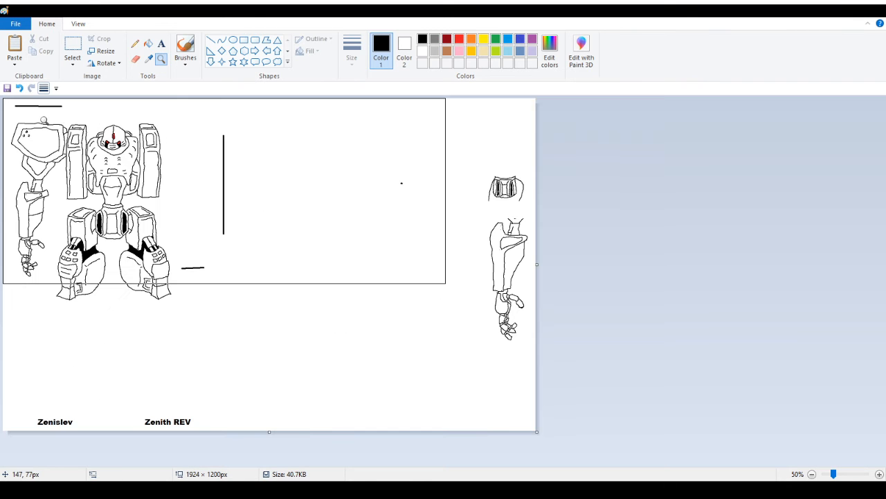
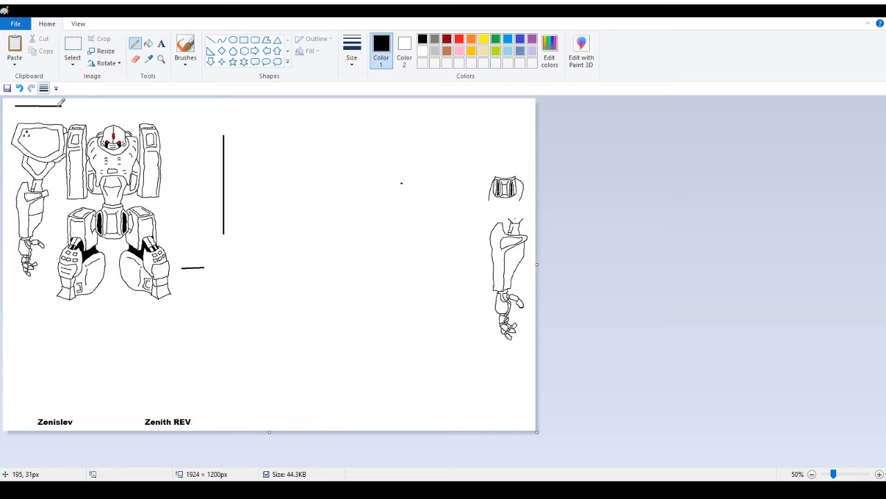
Draw a long curved black line below the left-hand foot, bulging outward and sweeping down diagonally to the left
left_click(161, 59)
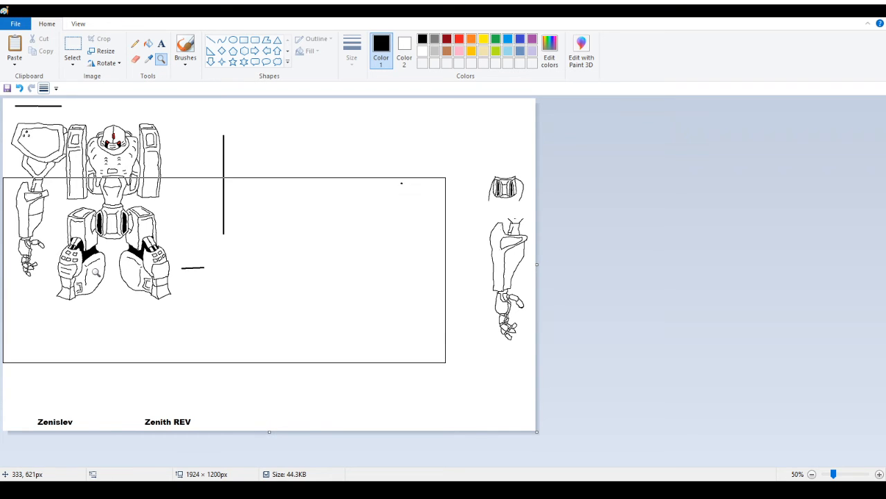
left_click(114, 294)
left_click(154, 308)
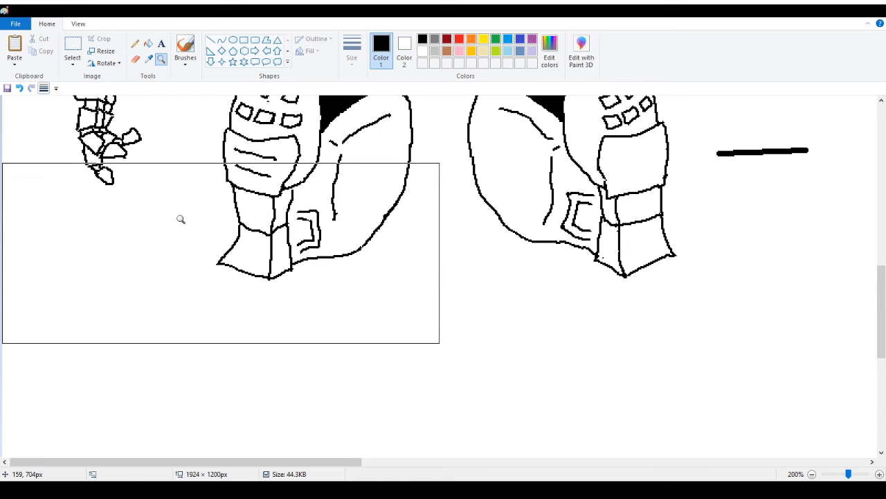
left_click(135, 45)
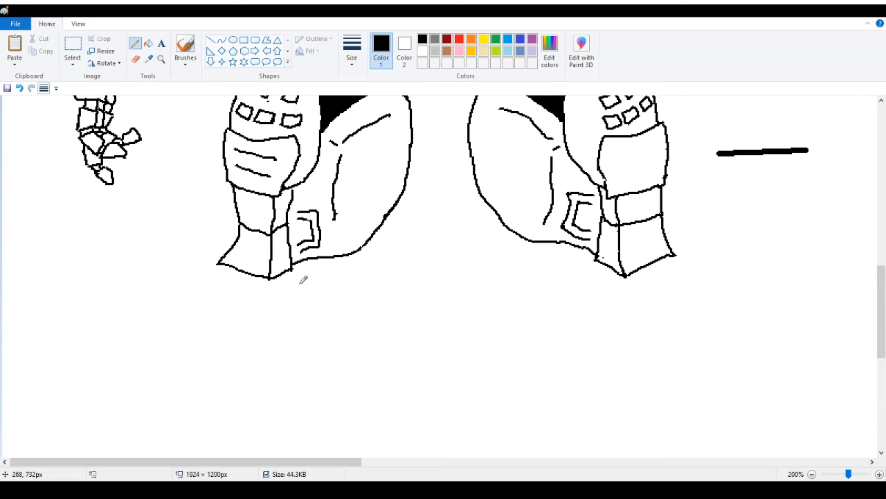
mouse_move(296, 284)
left_mouse_down()
mouse_move(322, 311)
mouse_move(321, 332)
mouse_move(235, 415)
left_mouse_up()
Select the spare forearm and hand at the far side of the canvas and move it slightly down and to the left
left_click(159, 63)
right_click(118, 107)
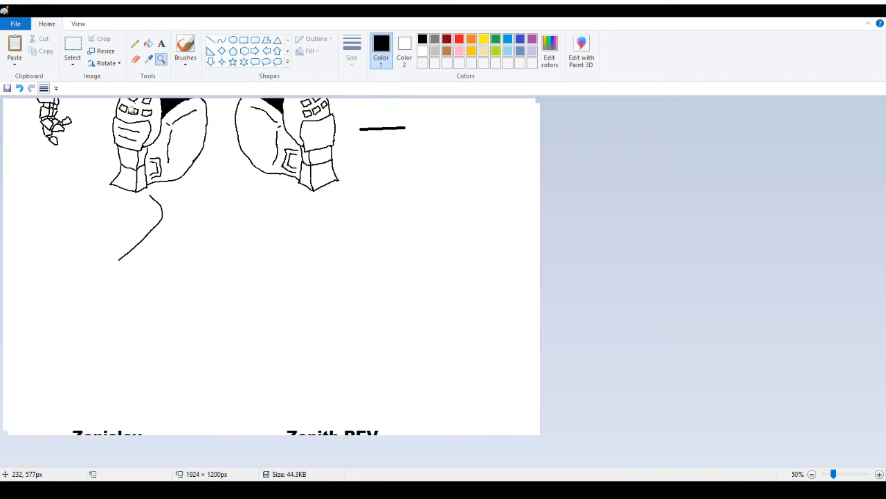
right_click(101, 108)
left_click(135, 45)
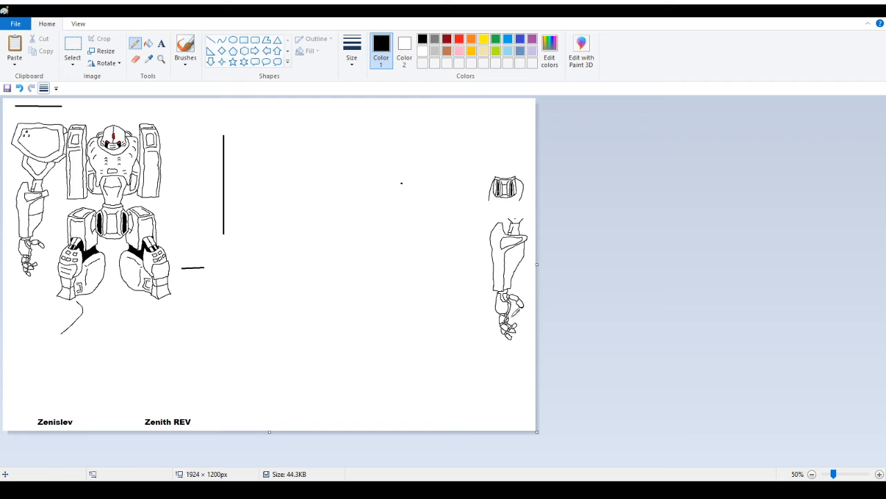
left_click(67, 48)
left_click_drag(362, 228, 439, 337)
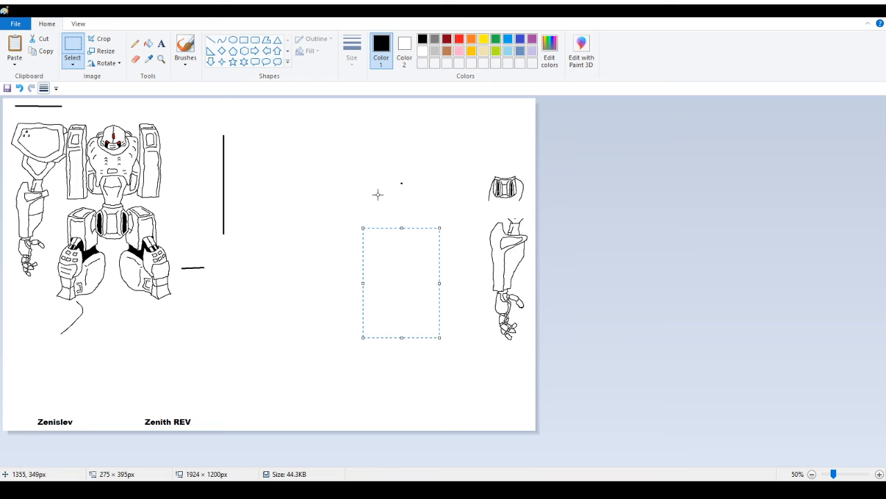
left_click_drag(353, 219, 537, 359)
left_click(255, 298)
left_click_drag(333, 206, 539, 371)
mouse_move(513, 279)
left_mouse_down()
mouse_move(297, 310)
mouse_move(205, 291)
mouse_move(261, 307)
mouse_move(19, 236)
mouse_move(468, 304)
mouse_move(512, 297)
mouse_move(506, 311)
left_mouse_up()
left_click(384, 200)
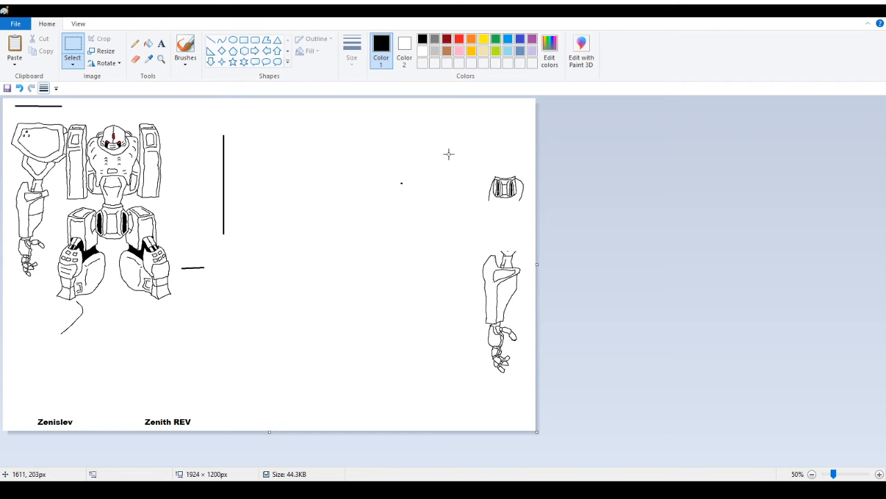
Select the spare waist piece above the spare forearm and move it down closer to it
mouse_move(460, 154)
left_mouse_down()
mouse_move(547, 236)
mouse_move(531, 229)
left_mouse_up()
mouse_move(516, 193)
left_mouse_down()
mouse_move(454, 194)
mouse_move(471, 212)
mouse_move(132, 265)
mouse_move(123, 229)
mouse_move(391, 198)
mouse_move(520, 198)
mouse_move(513, 217)
left_mouse_up()
left_click(350, 314)
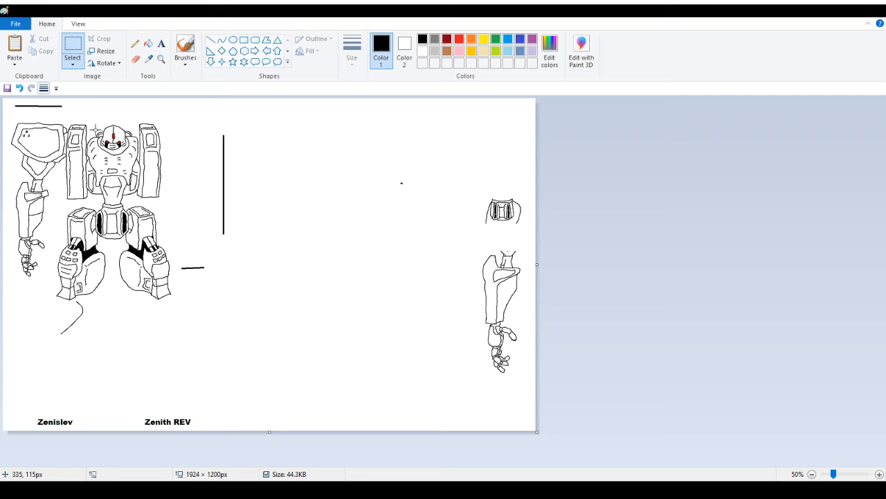
Extend the lower end of the curved line below the left-hand foot with a short, nearly horizontal stroke
left_click(135, 43)
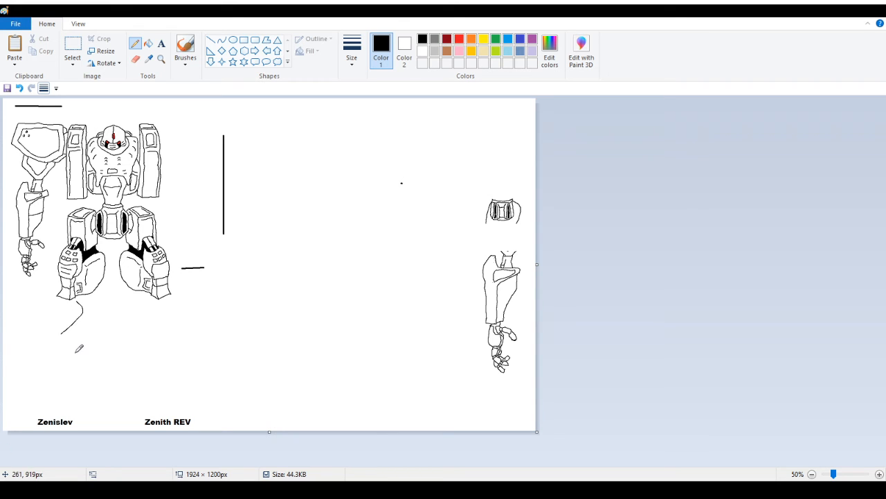
left_click_drag(63, 335, 55, 335)
left_click(210, 39)
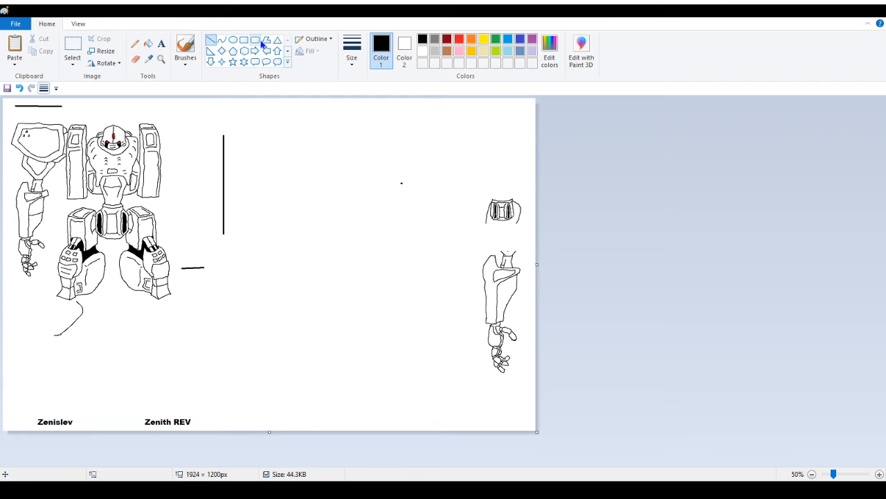
left_click(135, 43)
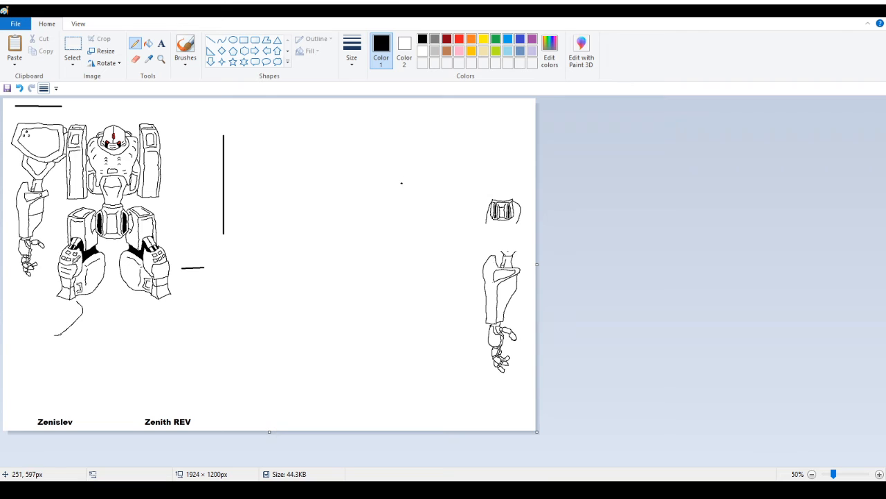
Examine the curved line below the left-hand foot up close and its placement relative to both legs
left_click(161, 60)
left_click(92, 326)
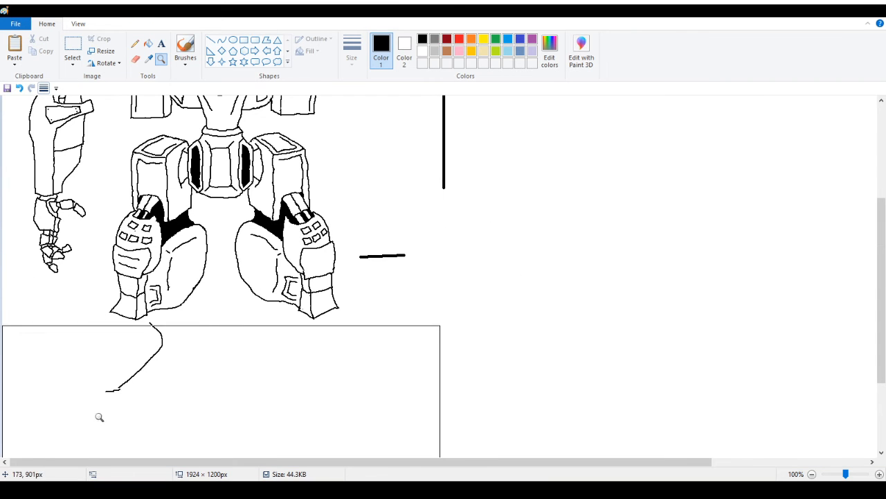
left_click(88, 433)
left_click(224, 224)
scroll(249, 180, "up", 1)
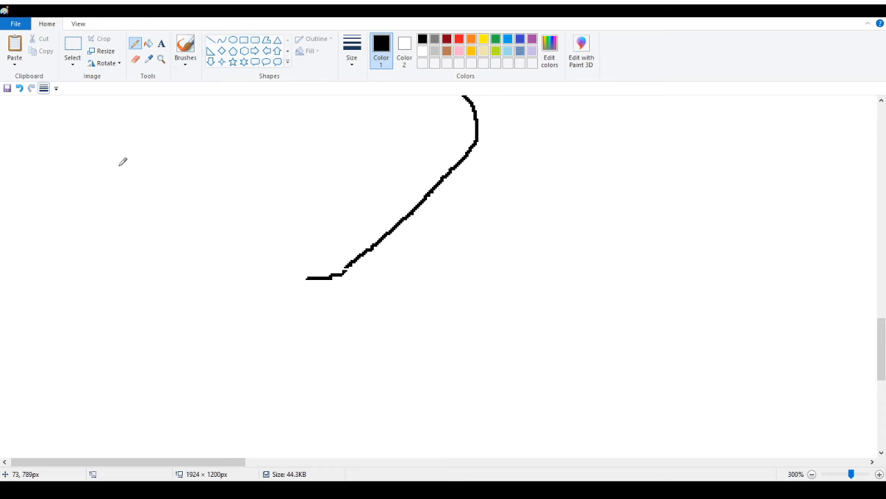
left_click(161, 59)
right_click(6, 186)
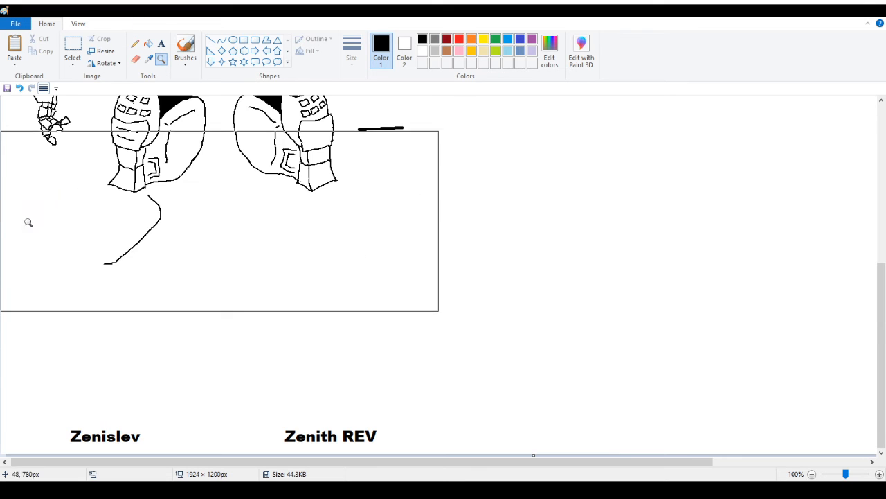
right_click(47, 234)
Sketch the rest of the form below the left-hand foot: its upper edge, slanted sides and the long narrow prongs at its lower end
left_click(135, 43)
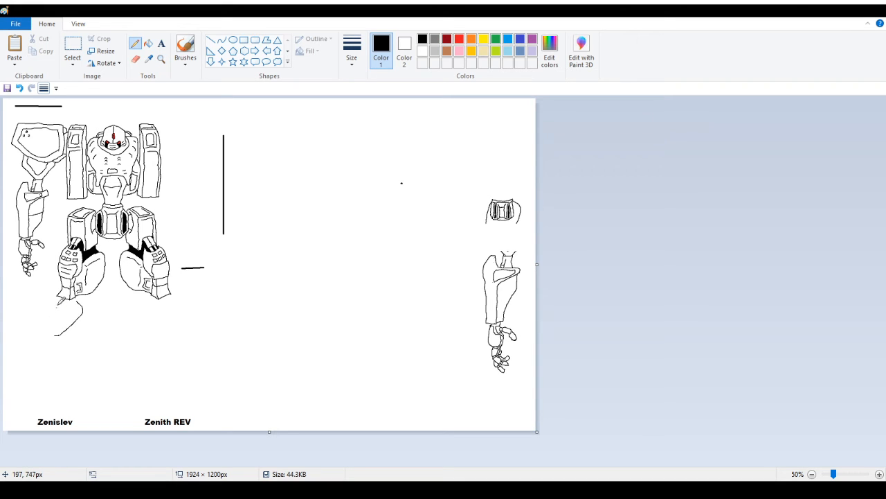
left_click_drag(59, 306, 68, 308)
left_click_drag(53, 310, 66, 313)
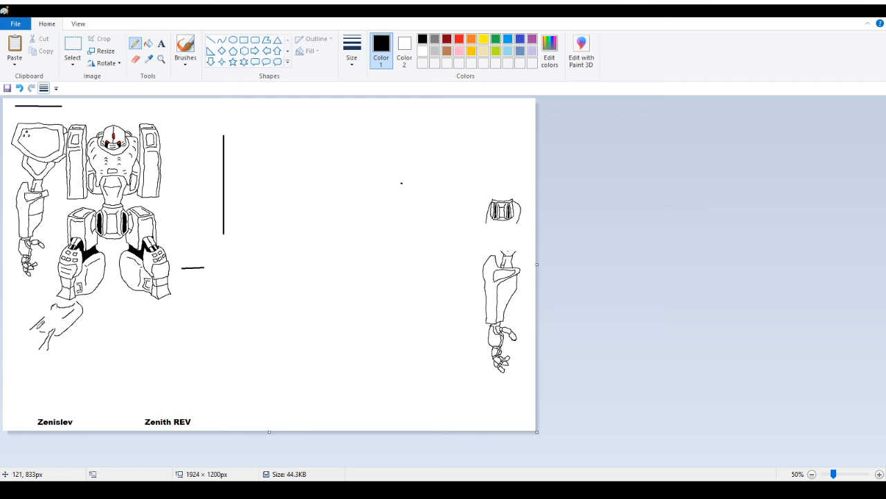
mouse_move(30, 329)
left_mouse_down()
mouse_move(14, 351)
mouse_move(39, 328)
left_mouse_up()
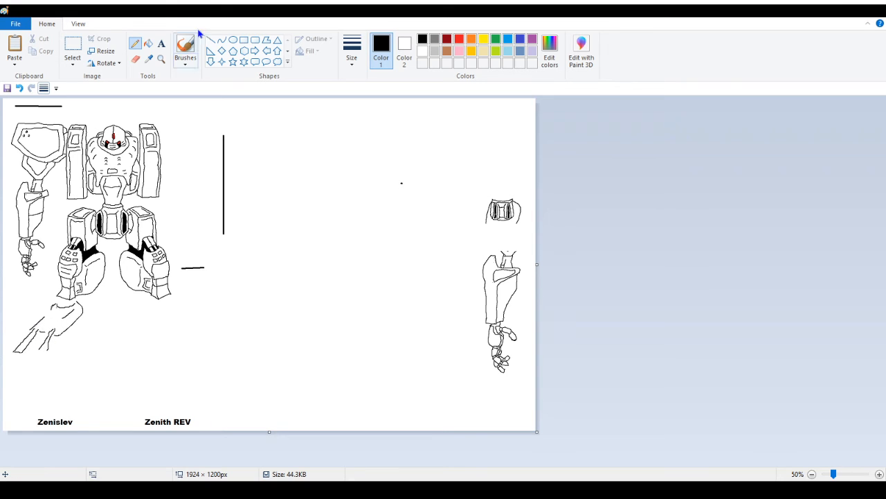
Recolour the short line closing the tip of the leftmost prong light gray with the Fill tool
left_click(161, 58)
left_click(49, 312)
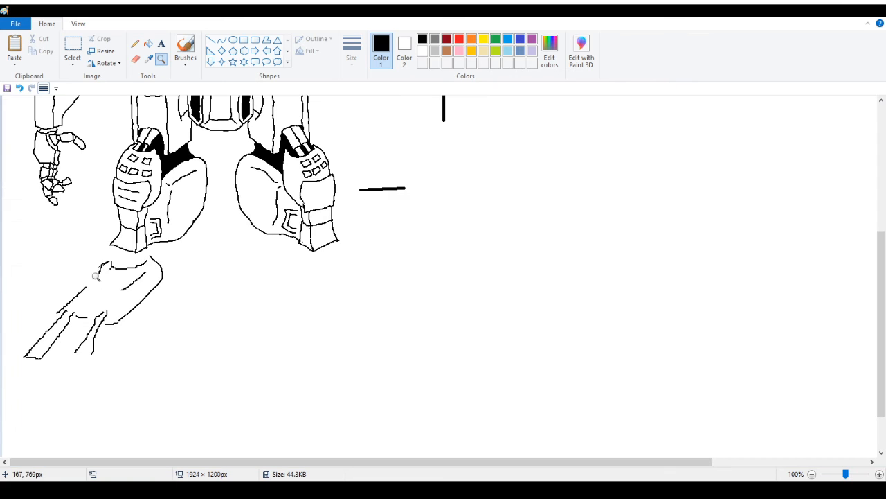
left_click(63, 304)
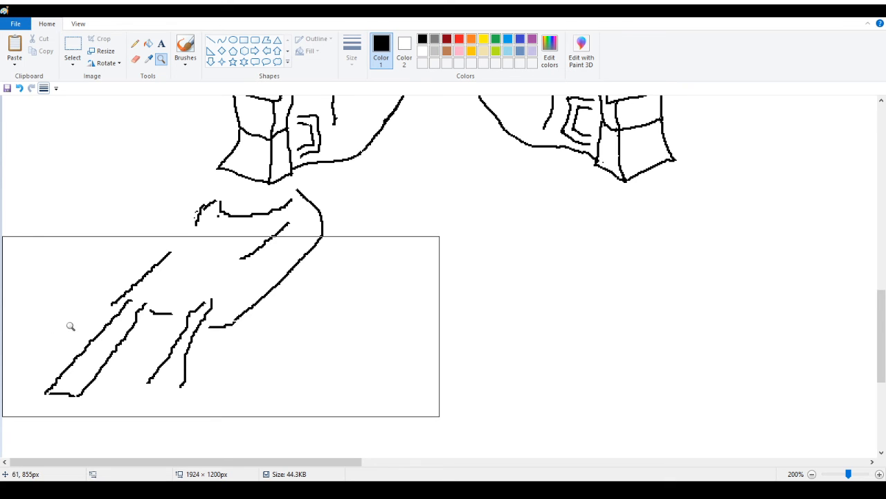
left_click(136, 43)
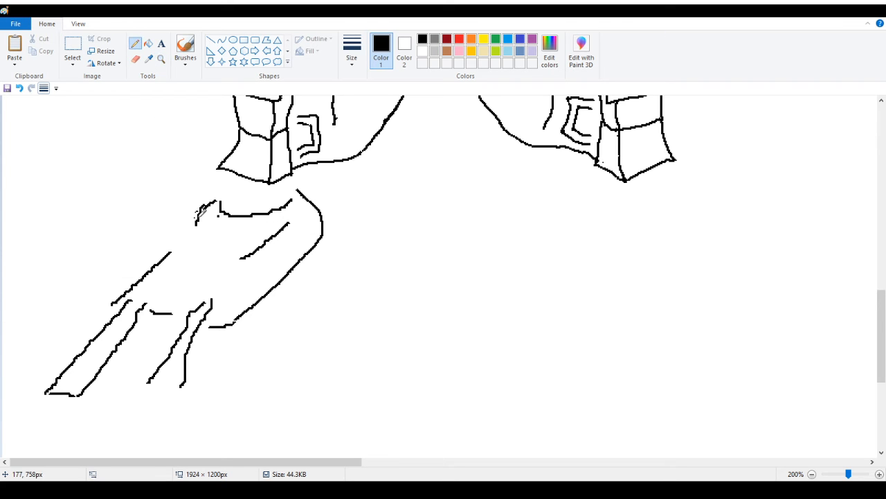
left_click(136, 60)
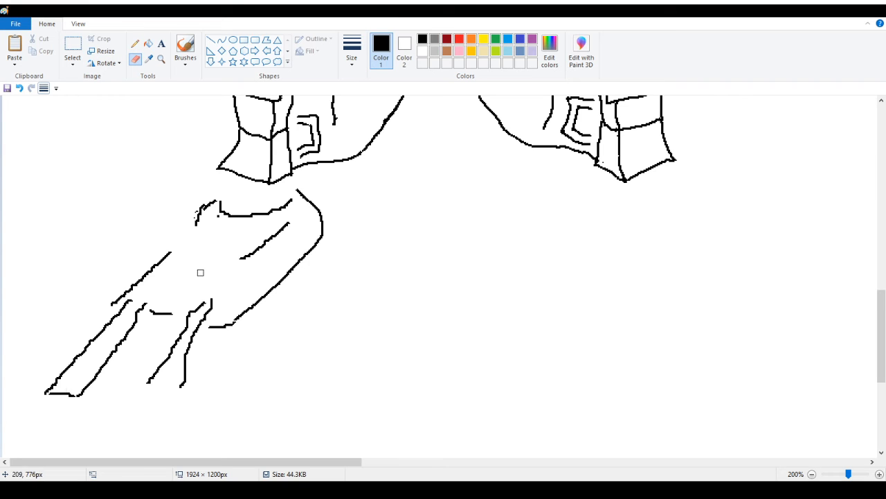
left_click(434, 51)
left_click(149, 43)
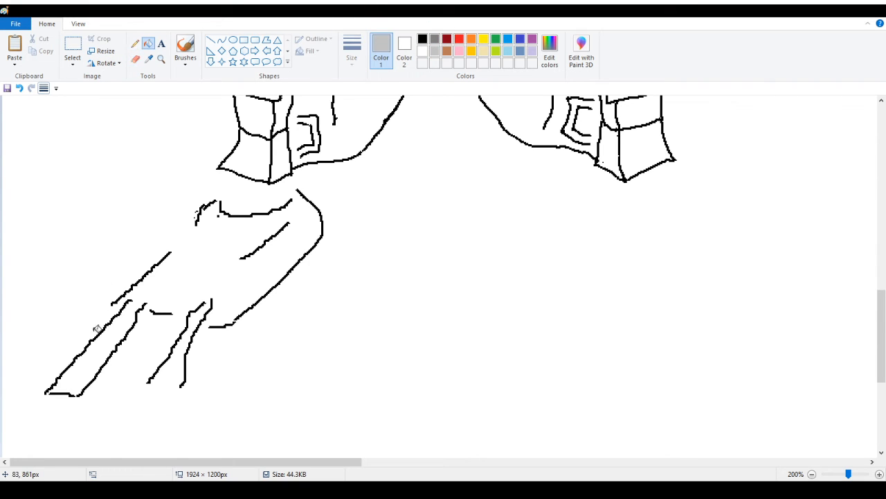
left_click(98, 339)
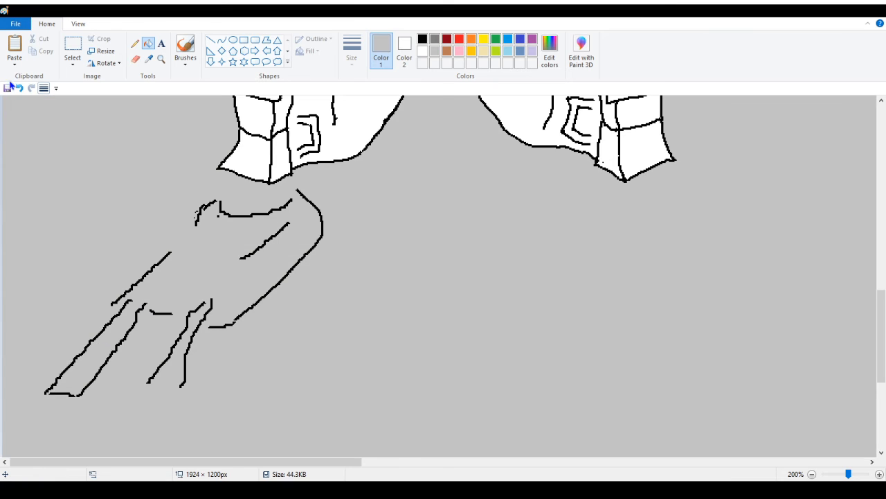
left_click(19, 88)
left_click(62, 393)
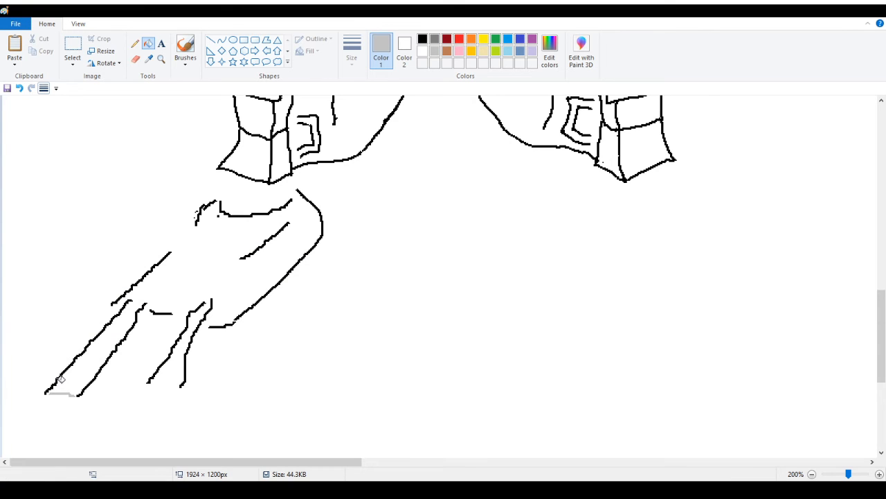
Fill the long outer line of the leftmost prong with light gray, undoing any fill that floods the background
left_click(61, 377)
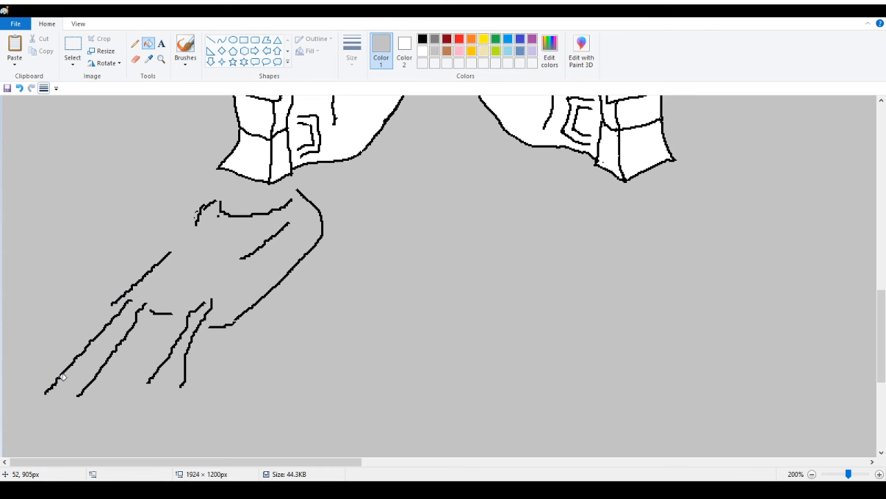
left_click(20, 88)
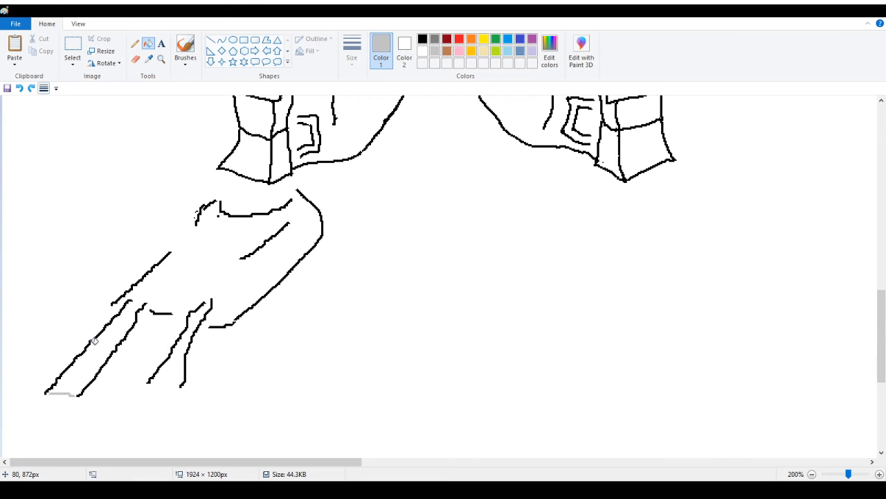
left_click(92, 341)
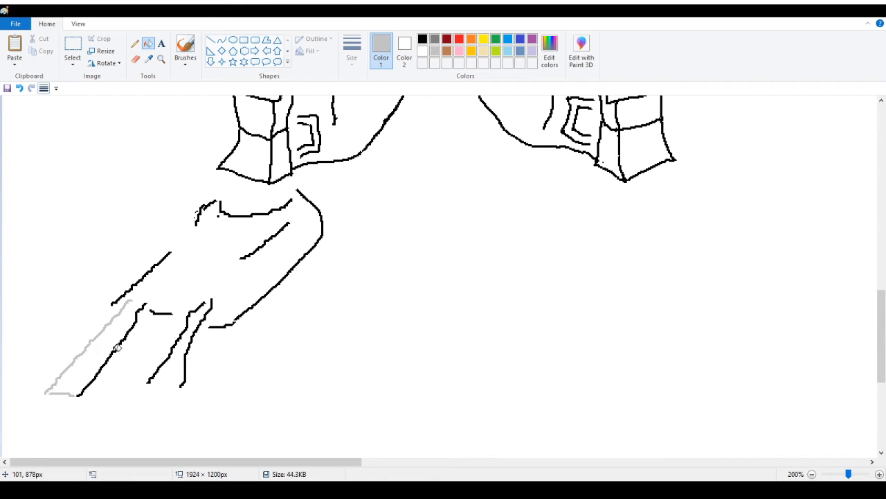
left_click(115, 351)
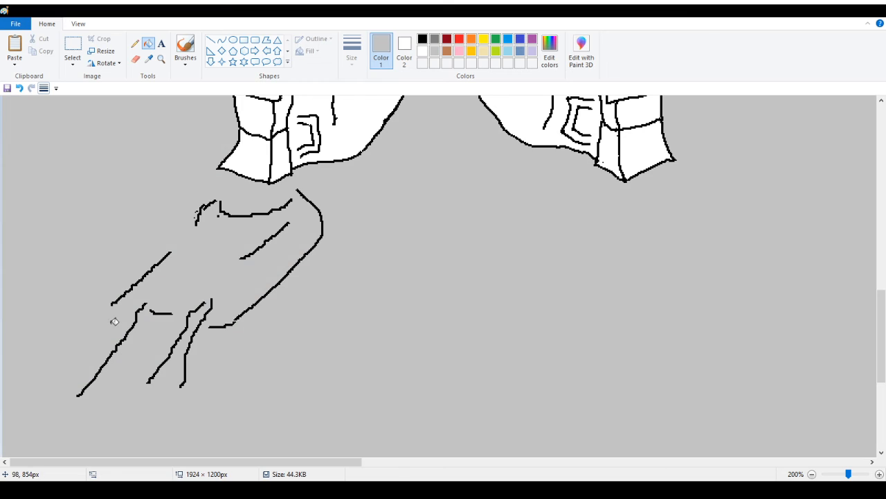
left_click(19, 90)
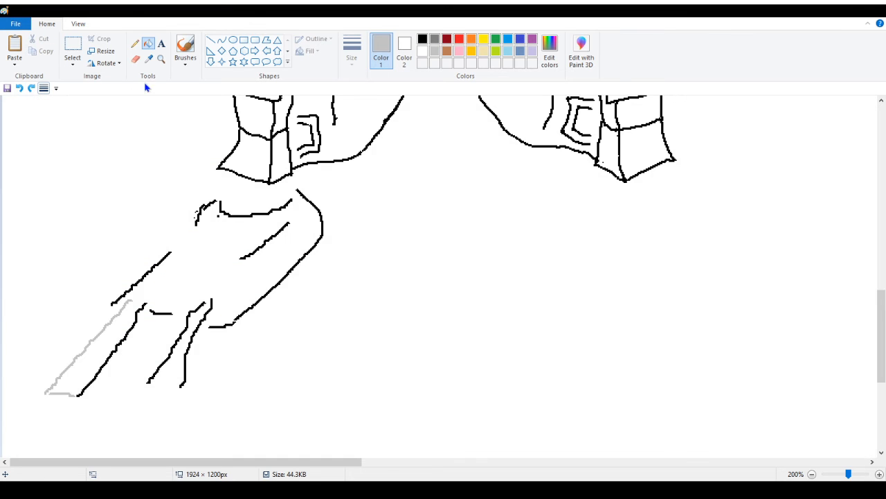
left_click(186, 347)
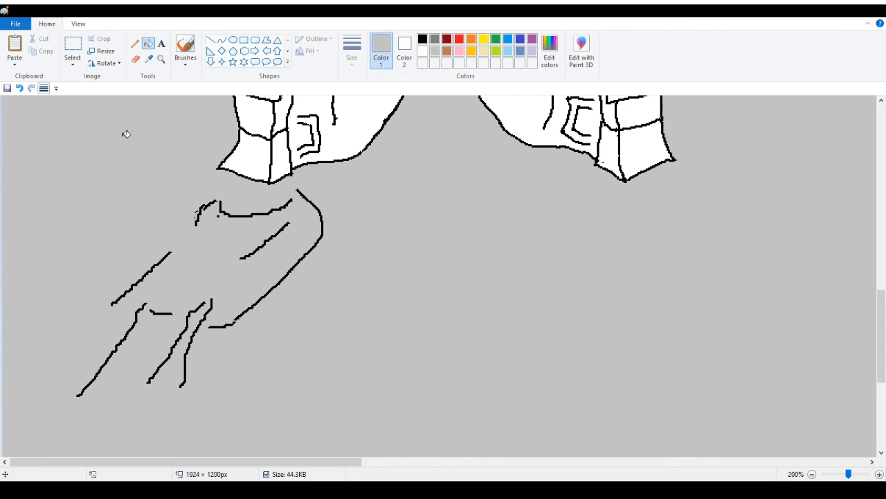
left_click(19, 88)
Fill the remaining prong lines and the short stroke between the prongs with light gray
left_click(161, 60)
left_click(212, 381)
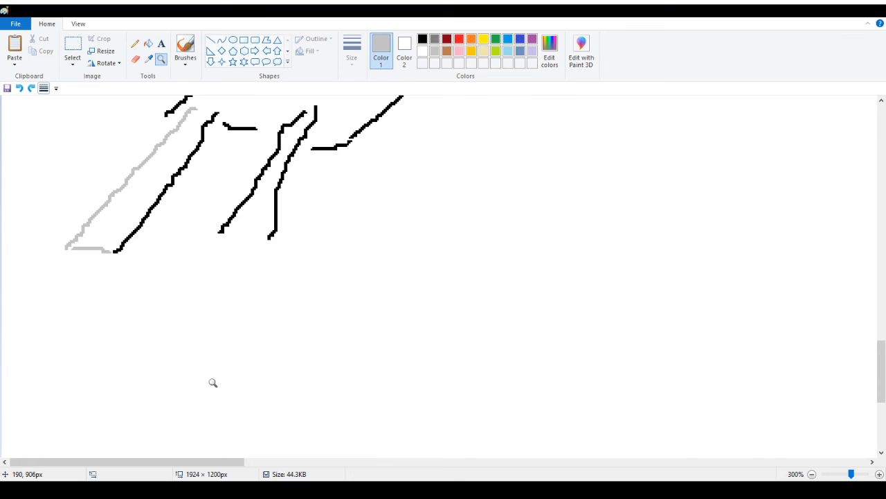
left_click(254, 162)
left_click(303, 182)
left_click(148, 42)
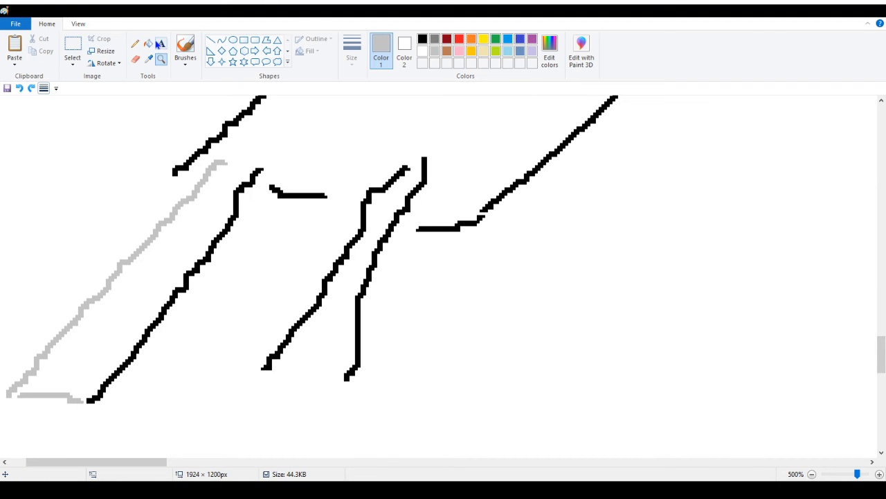
left_click(237, 187)
left_click(286, 194)
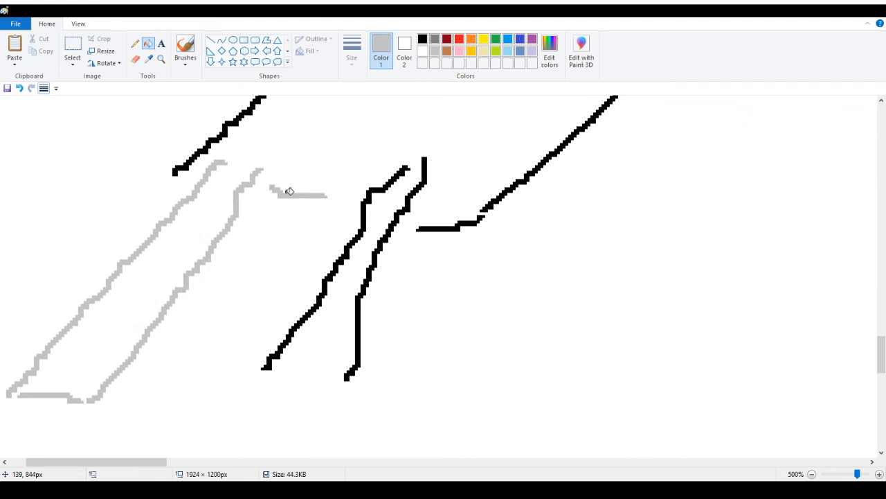
left_click(364, 212)
left_click(404, 210)
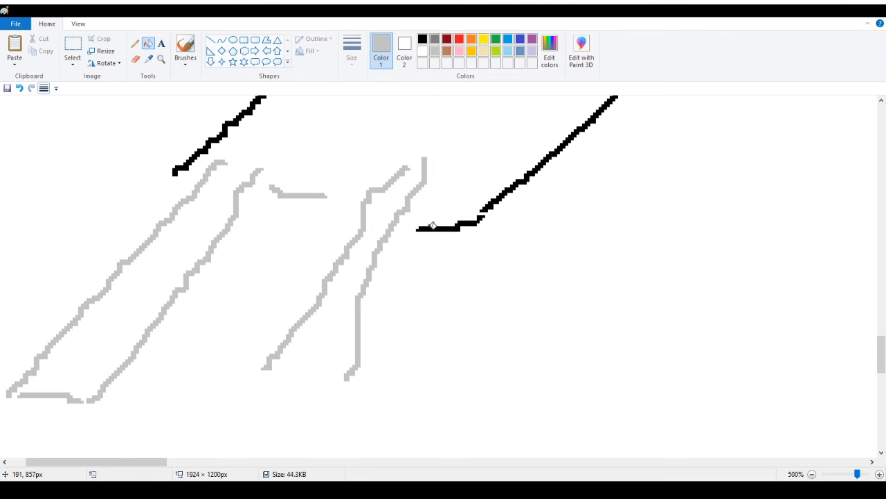
Fill both slanted sides of the form, its inner slanted line and the short stroke at its lower right with light gray
scroll(390, 243, "up", 2)
left_click(305, 234)
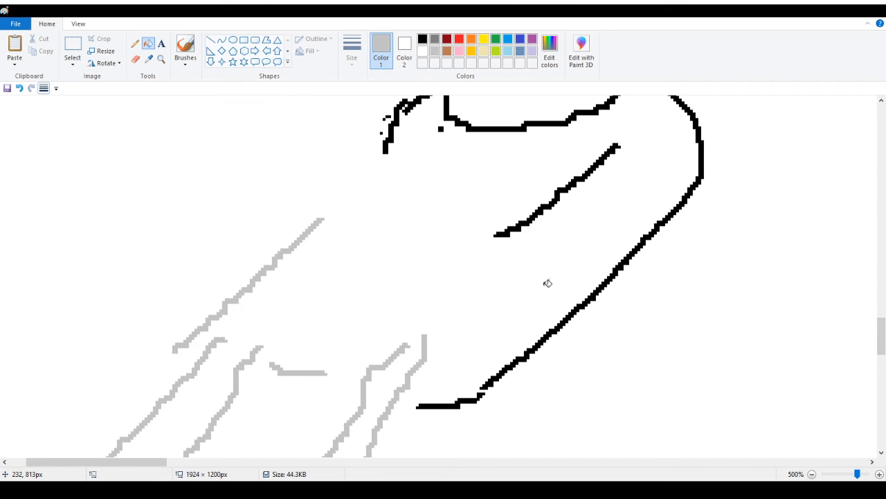
left_click(577, 309)
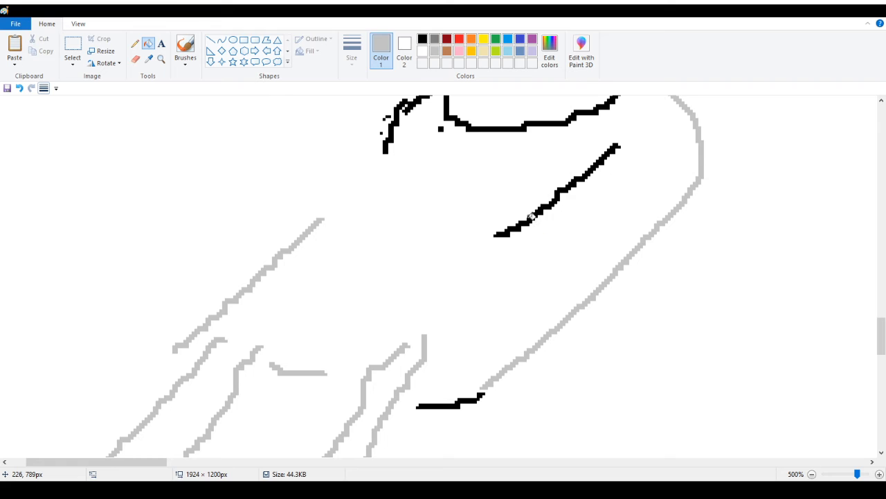
left_click(531, 216)
left_click(454, 404)
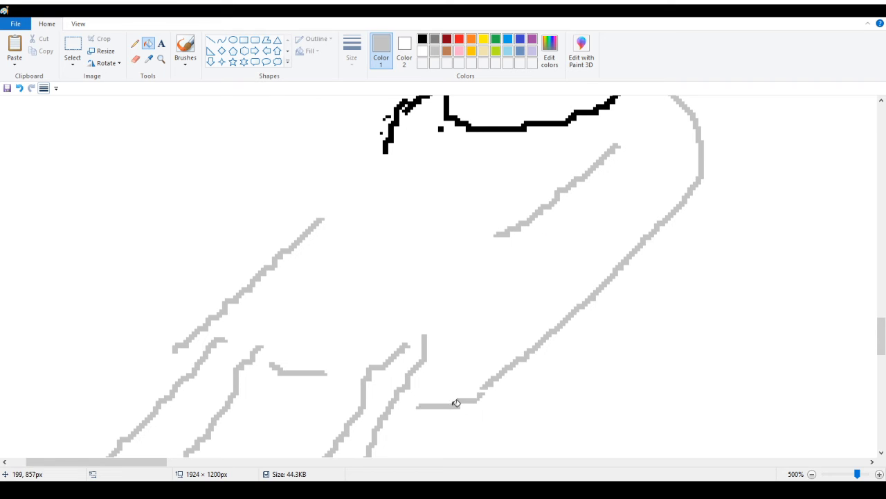
Fill the upper-edge strokes of the form and the dot beneath them with light gray, and erase the stray black dots beside them
scroll(513, 249, "up", 1)
scroll(443, 204, "up", 1)
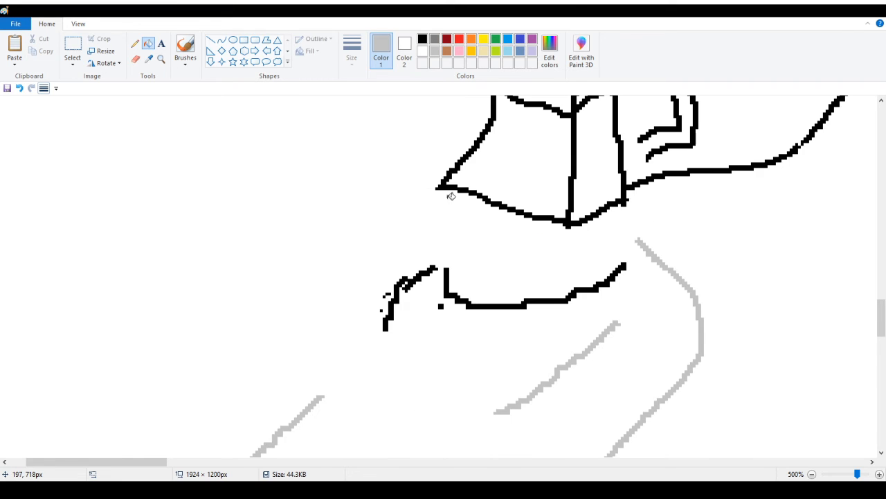
left_click(394, 301)
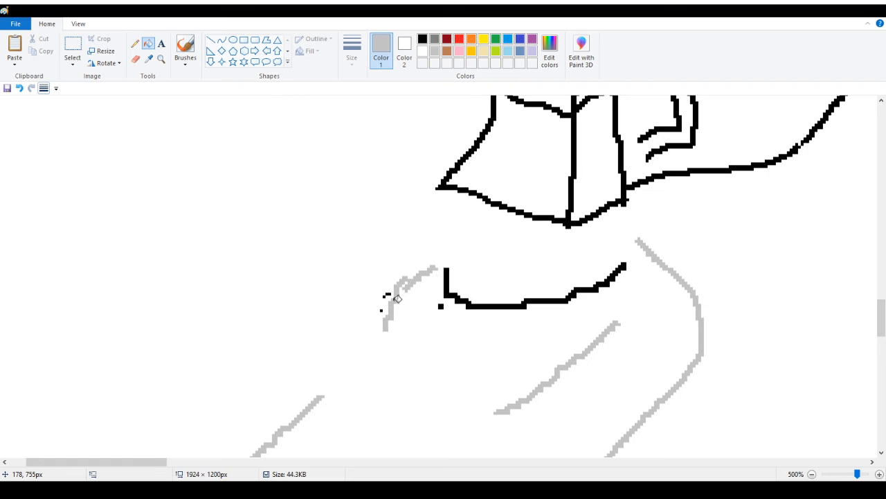
left_click(441, 305)
left_click(447, 289)
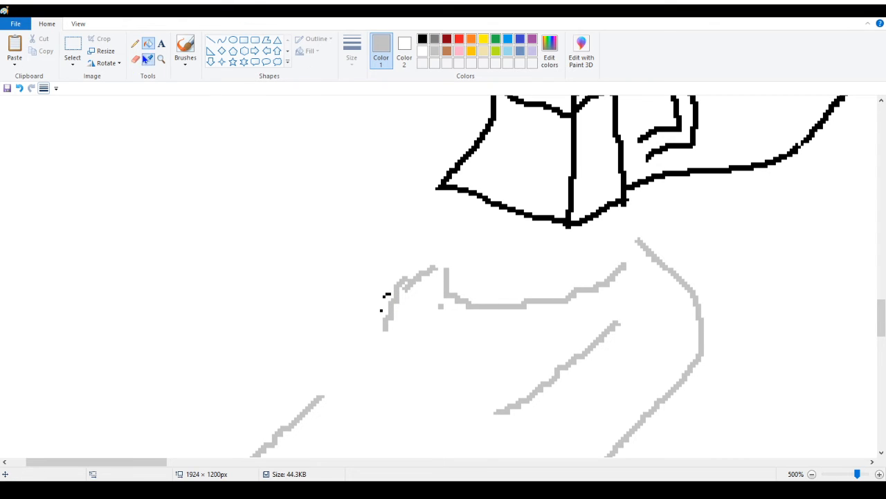
left_click(135, 61)
left_click_drag(383, 295, 377, 303)
Switch to the Pencil with black as the drawing colour
left_click(135, 44)
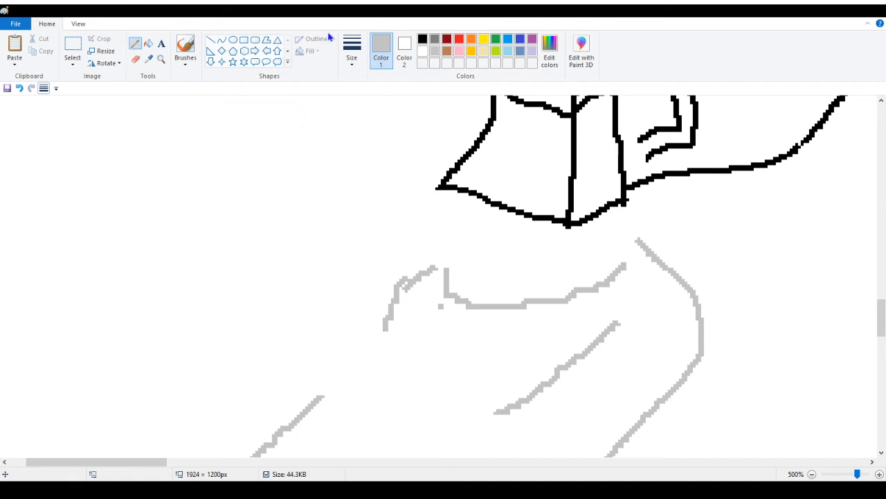
left_click(422, 40)
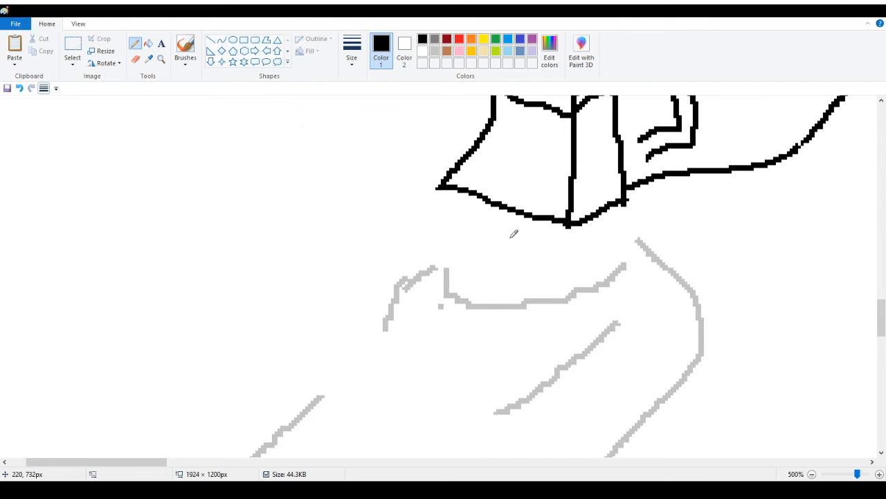
scroll(142, 90, "down", 1)
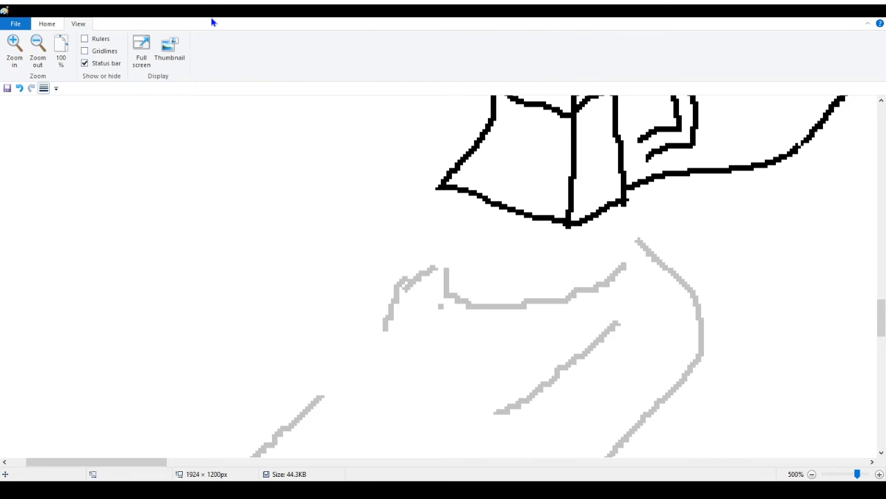
scroll(215, 22, "up", 1)
scroll(234, 141, "down", 3)
scroll(277, 173, "down", 1)
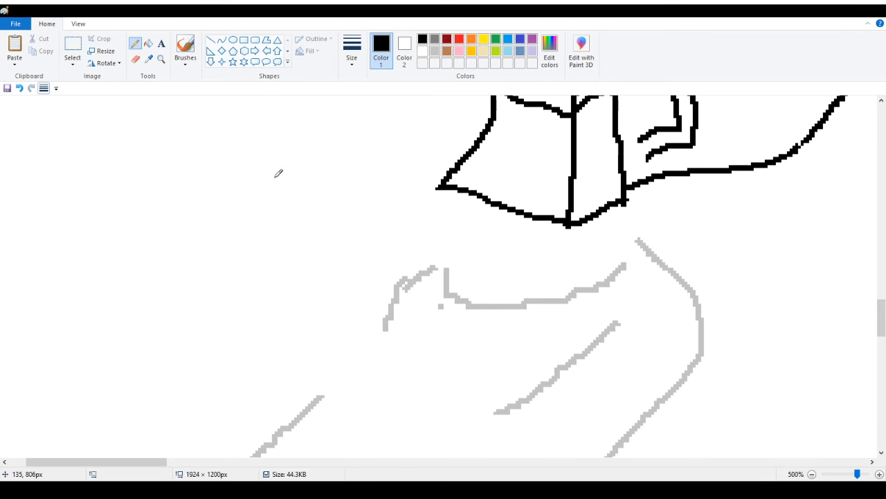
Select the gray sketch with a free-form outline, move it slightly up toward the left-hand foot, and return to the Pencil
left_click(161, 59)
scroll(204, 148, "down", 1)
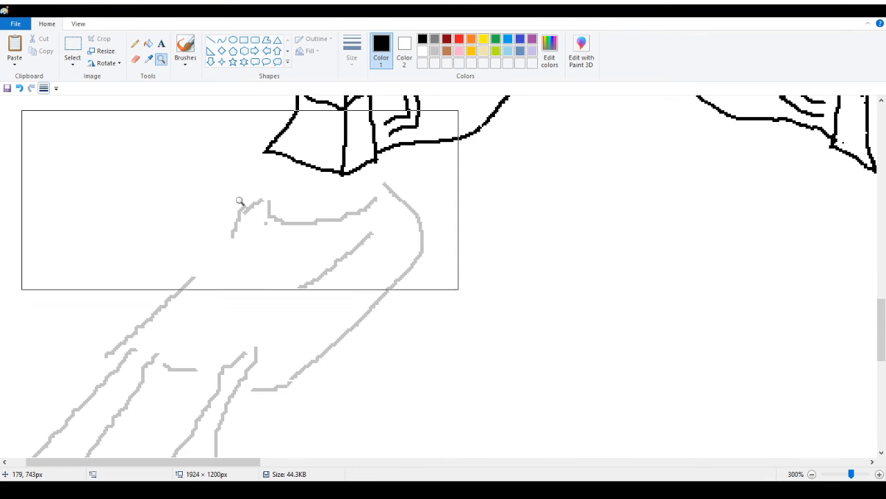
scroll(250, 209, "down", 1)
scroll(277, 230, "up", 1)
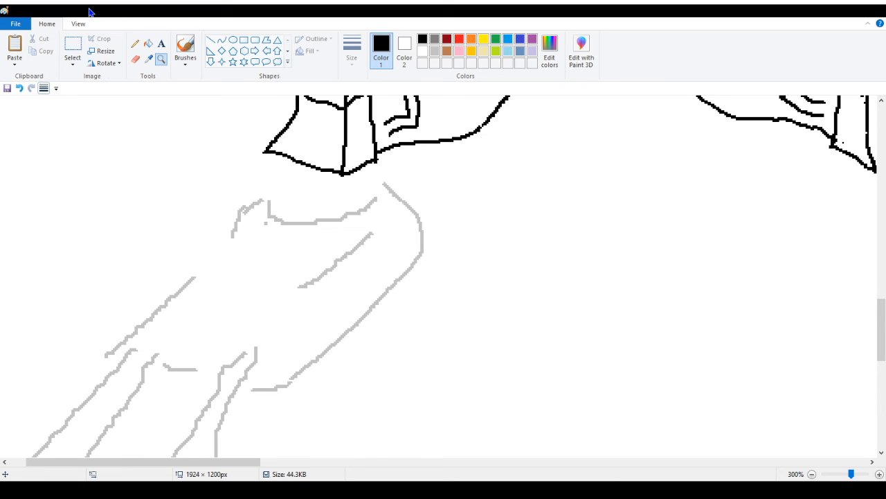
scroll(149, 152, "down", 1)
left_click(80, 62)
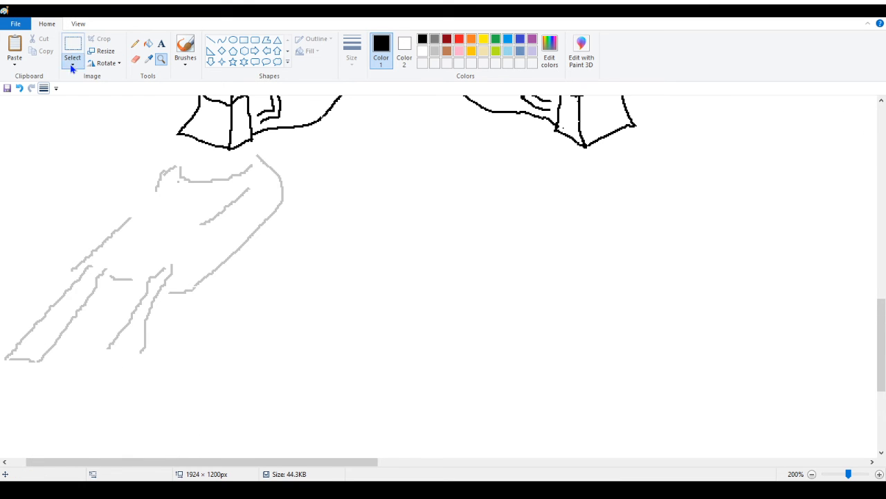
left_click(104, 104)
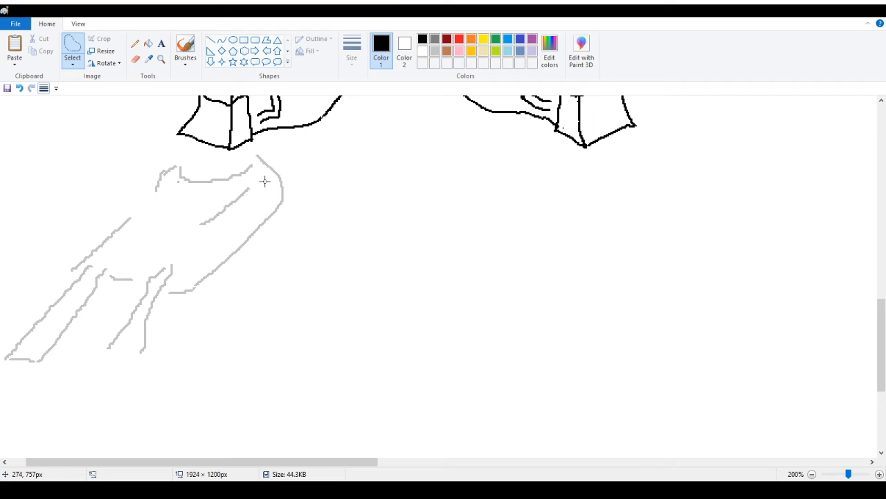
mouse_move(267, 145)
left_mouse_down()
mouse_move(230, 162)
mouse_move(148, 148)
mouse_move(35, 200)
mouse_move(2, 321)
mouse_move(1, 402)
mouse_move(141, 416)
mouse_move(277, 341)
mouse_move(309, 233)
mouse_move(266, 146)
left_mouse_up()
mouse_move(240, 211)
left_mouse_down()
mouse_move(226, 203)
mouse_move(236, 200)
left_mouse_up()
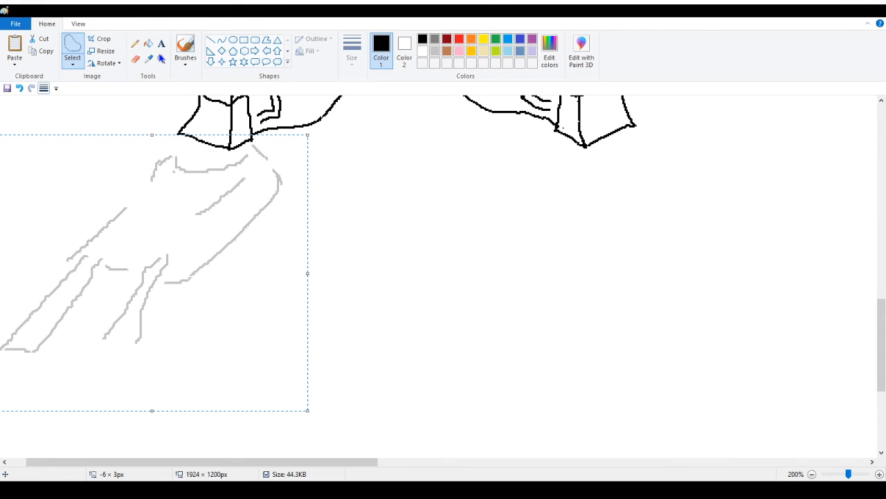
left_click(134, 46)
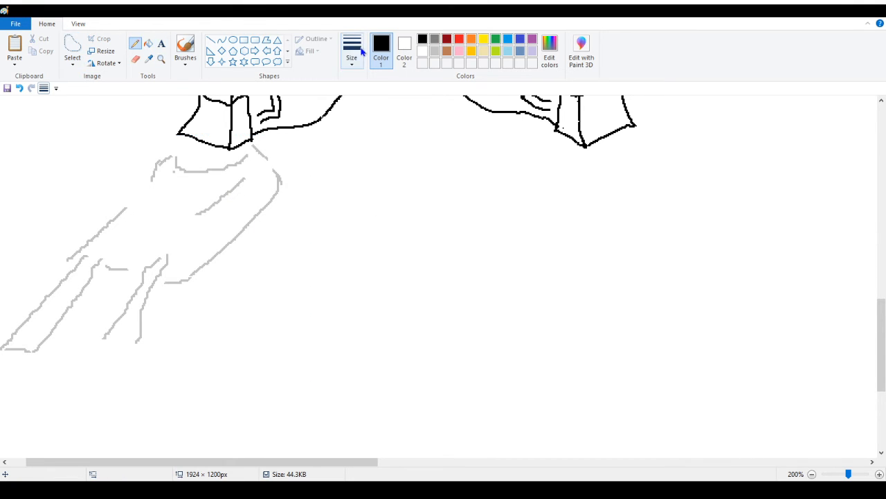
left_click(73, 47)
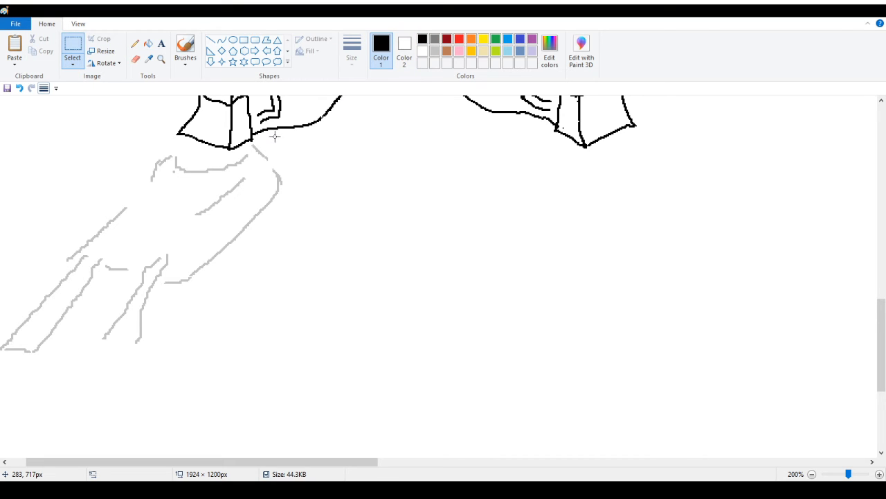
left_click(134, 46)
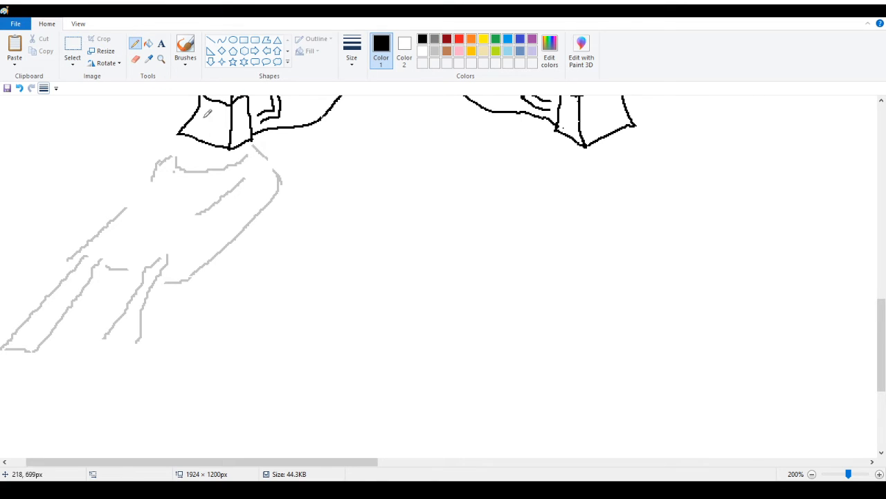
Ink the foot's upper rim in black along the gray guide, with a V-shaped dip and the slanted outer edge
scroll(207, 113, "up", 3)
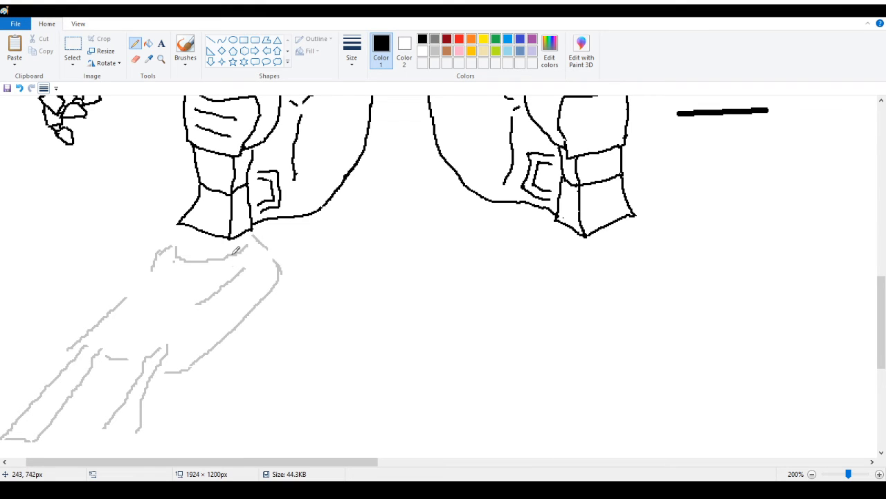
left_click_drag(233, 253, 266, 239)
scroll(225, 229, "down", 3)
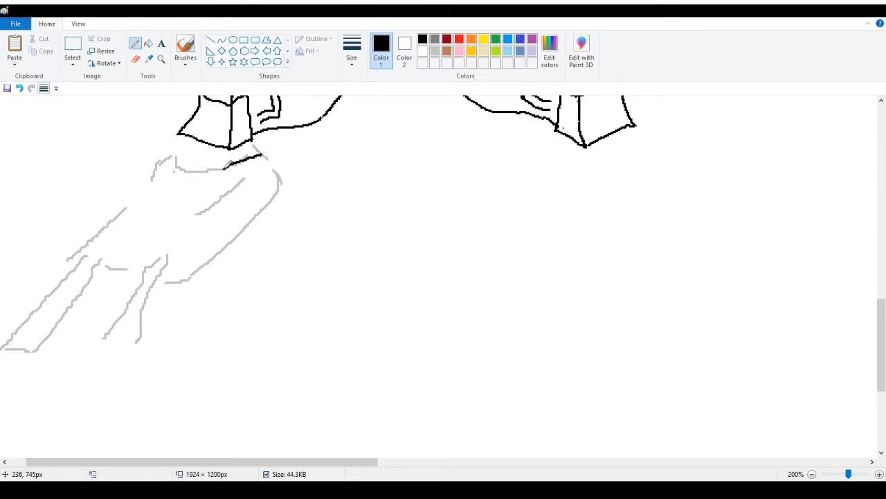
left_click_drag(213, 171, 185, 158)
left_click_drag(176, 153, 159, 168)
left_click_drag(156, 170, 186, 139)
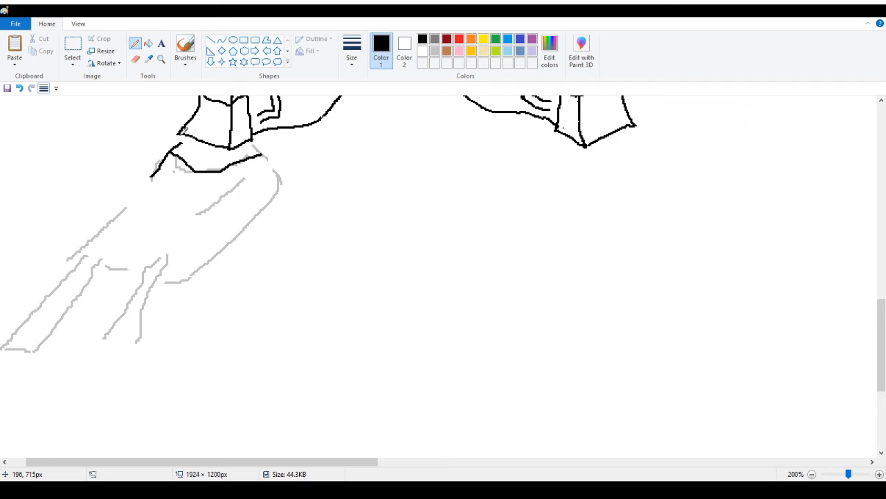
Draw a thin ankle band along the lower edge of the left-hand leg and small angular joint details in the foot's opening
left_click_drag(178, 129, 235, 153)
left_click_drag(230, 151, 259, 139)
left_click_drag(190, 144, 223, 153)
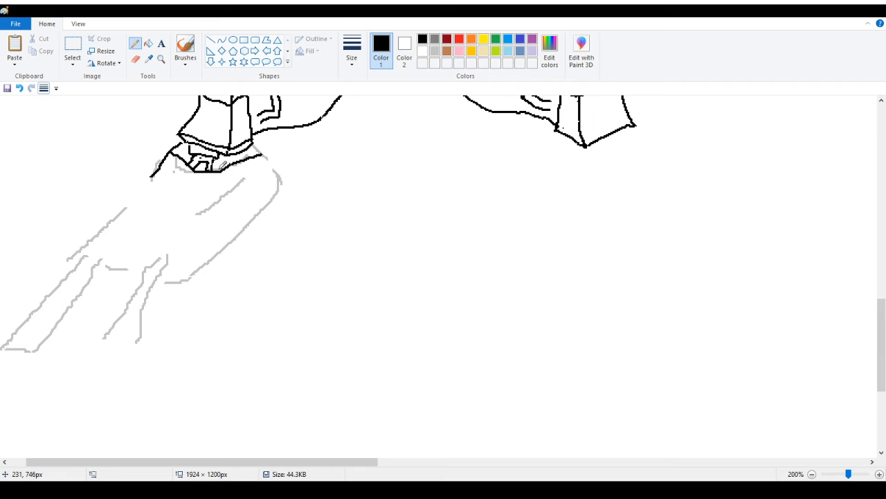
Draw the foot's upper block: a short vertical corner line, the front edge running up to the inner side, and the angled inner corner
left_click_drag(222, 175, 224, 203)
mouse_move(138, 190)
left_mouse_down()
mouse_move(178, 188)
mouse_move(234, 202)
mouse_move(272, 162)
left_mouse_up()
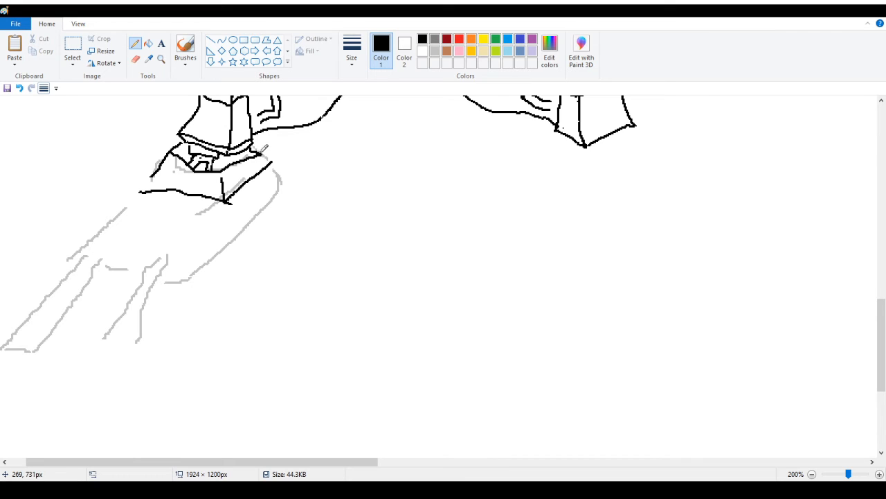
mouse_move(264, 152)
left_mouse_down()
mouse_move(283, 172)
mouse_move(284, 204)
left_mouse_up()
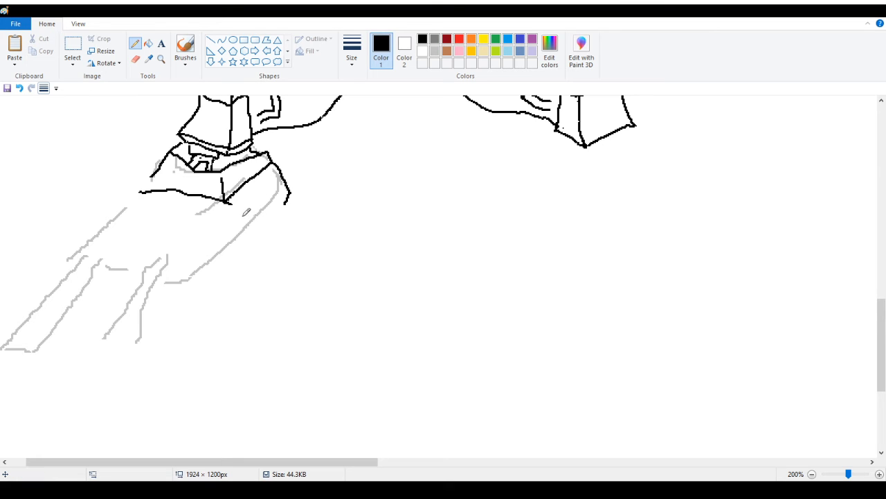
Draw a long slanted side panel below the foot's inner corner, with its inner line, outer contour and lower end
mouse_move(271, 190)
left_mouse_down()
mouse_move(188, 271)
mouse_move(192, 308)
left_mouse_up()
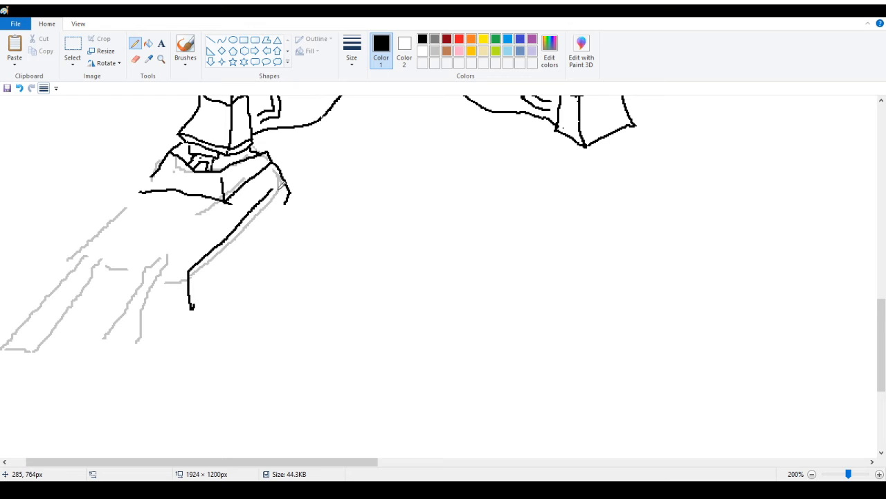
mouse_move(271, 188)
left_mouse_down()
mouse_move(286, 216)
mouse_move(214, 314)
left_mouse_up()
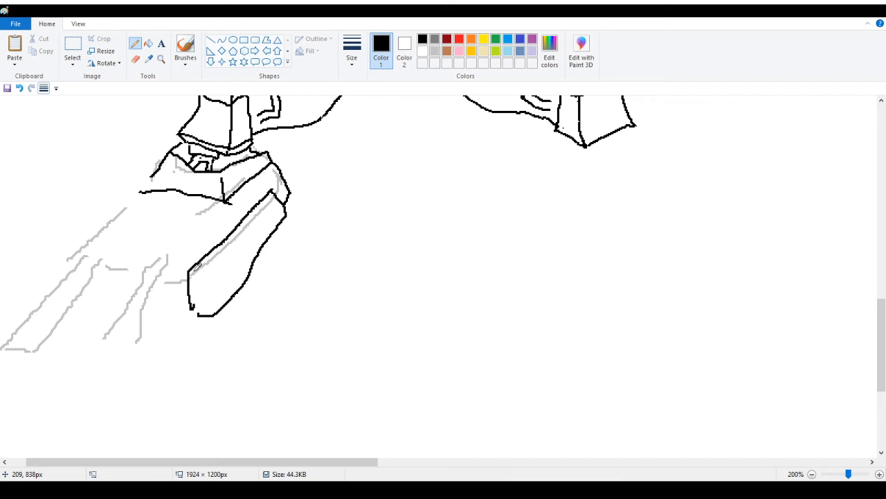
mouse_move(188, 268)
left_mouse_down()
mouse_move(193, 257)
mouse_move(184, 302)
left_mouse_up()
mouse_move(189, 304)
left_mouse_down()
mouse_move(187, 292)
mouse_move(214, 319)
left_mouse_up()
Erase the lower end of the slanted side panel
left_click(135, 59)
mouse_move(260, 266)
left_mouse_down()
mouse_move(239, 284)
mouse_move(250, 281)
mouse_move(220, 301)
left_mouse_up()
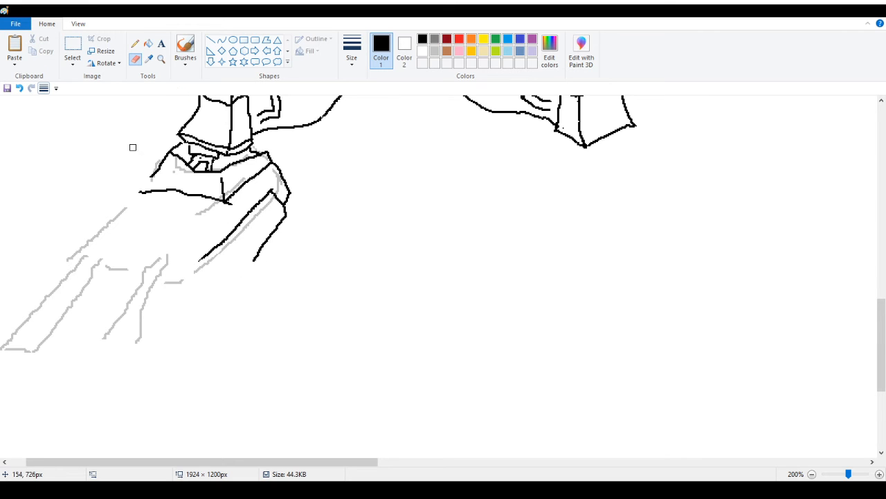
scroll(153, 235, "down", 3)
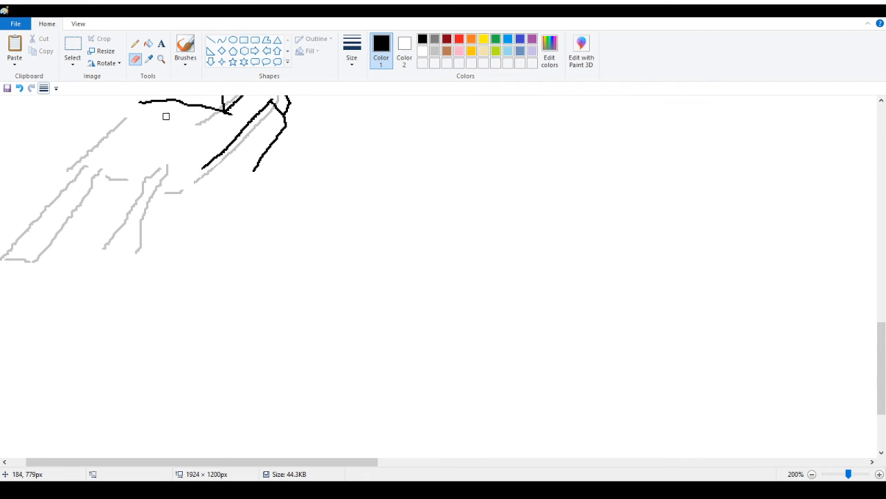
Redraw the side panel's lower end with the Pencil as a pointed tip, and add a short stroke leading outward from it
left_click(135, 43)
scroll(215, 153, "up", 3)
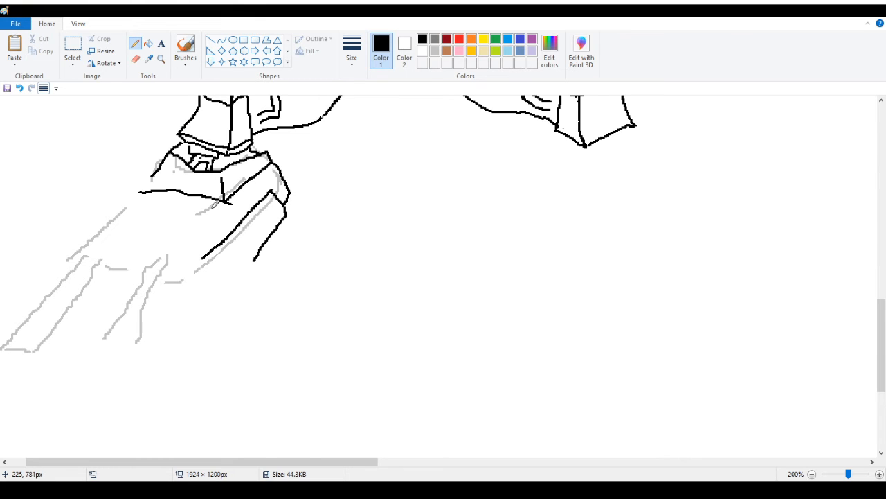
scroll(208, 204, "up", 3)
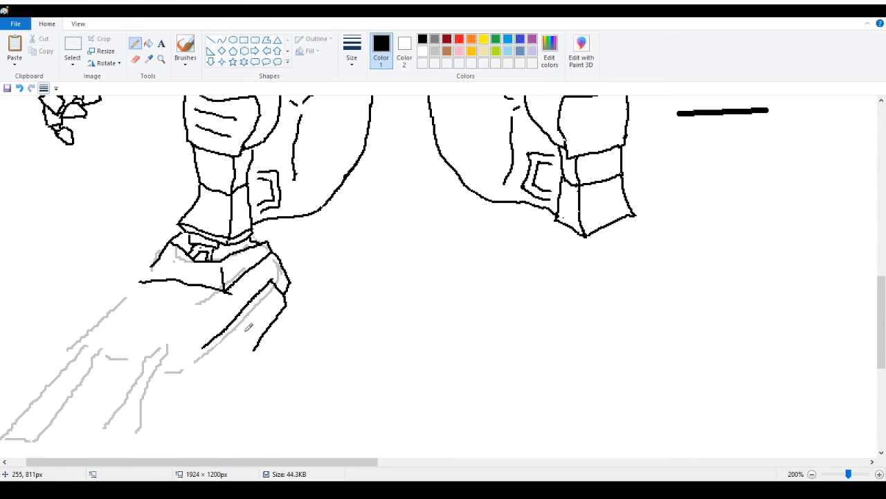
mouse_move(202, 348)
left_mouse_down()
mouse_move(204, 392)
mouse_move(256, 349)
left_mouse_up()
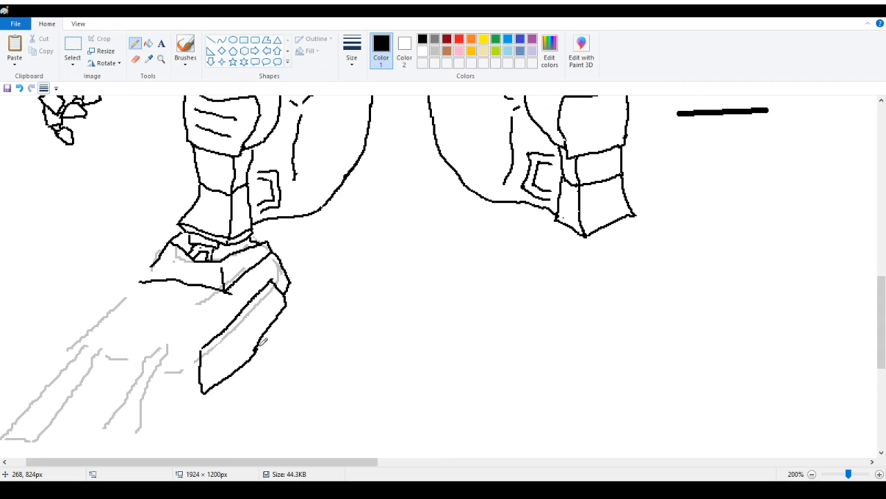
key("ctrl+z")
mouse_move(202, 392)
left_mouse_down()
mouse_move(160, 405)
mouse_move(158, 405)
left_mouse_up()
left_click_drag(190, 408, 160, 407)
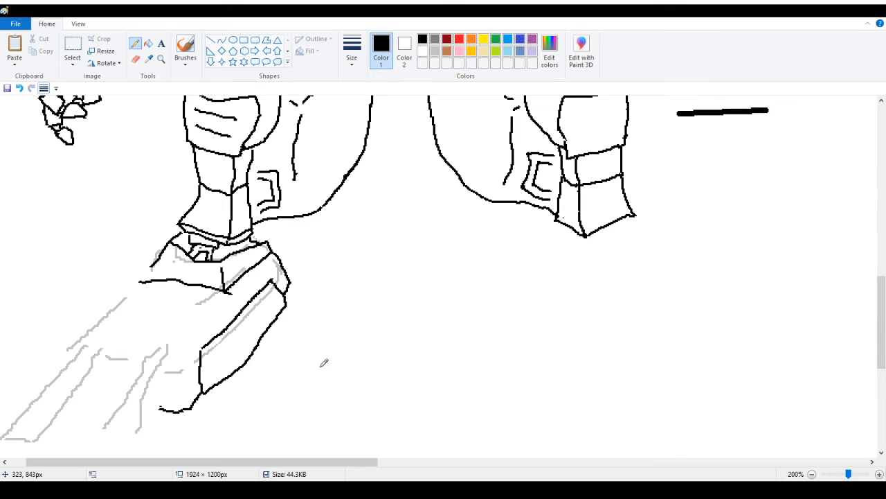
Try long, shallow curved black strokes in the blank area beside the foot, undoing all but the lower one
mouse_move(310, 373)
left_mouse_down()
mouse_move(501, 385)
mouse_move(538, 374)
left_mouse_up()
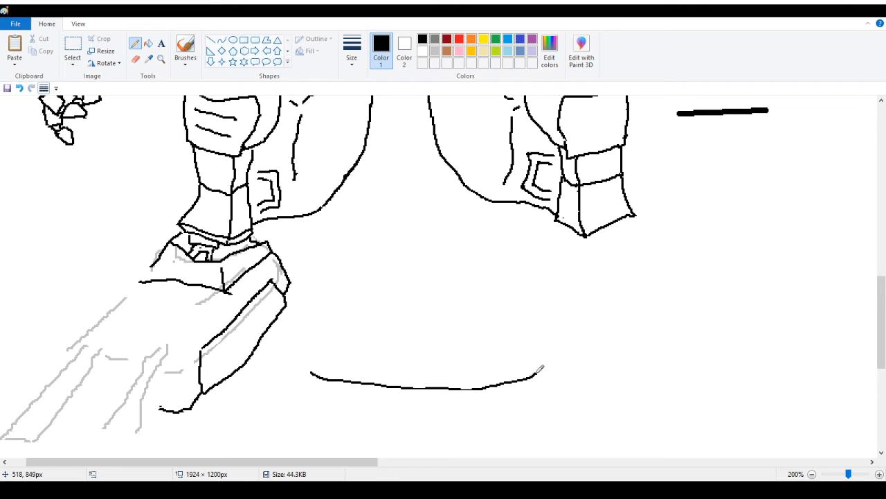
key("ctrl+z")
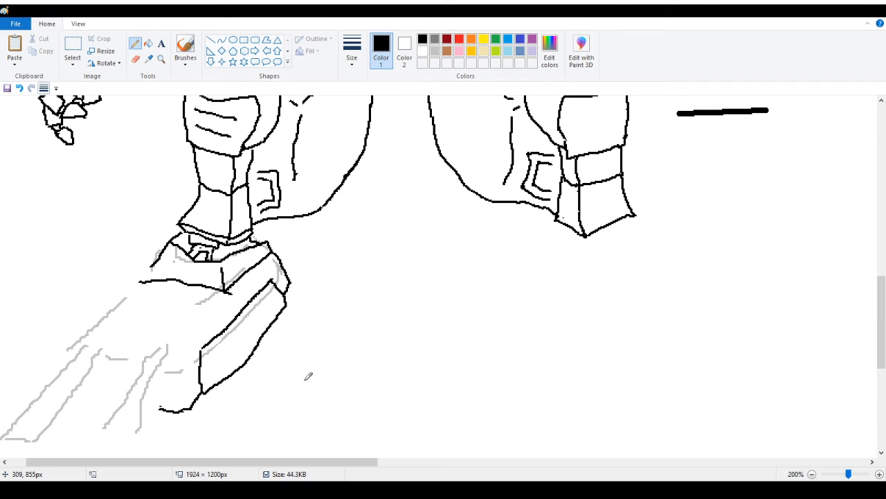
left_click_drag(295, 386, 456, 386)
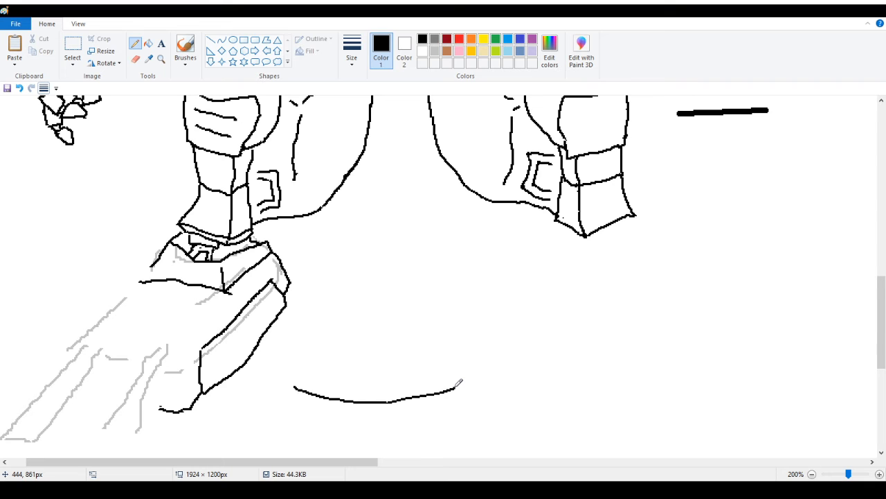
left_click_drag(428, 320, 537, 324)
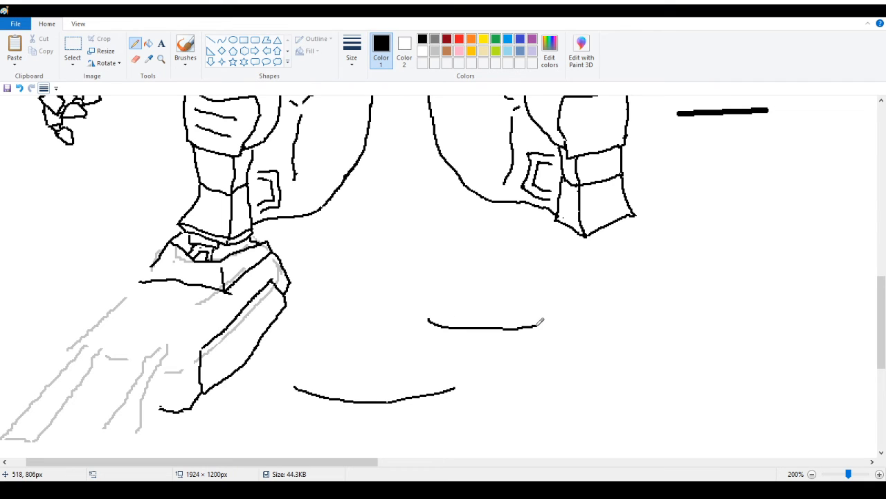
key("ctrl+z")
Try a horizontal stroke with red as the secondary colour, undo it, and restore white as secondary with black active
left_click(458, 38)
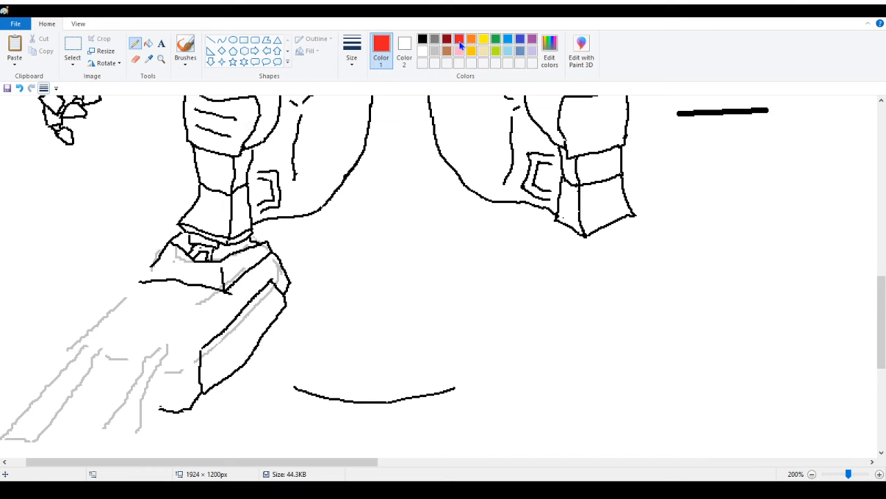
left_click(423, 38)
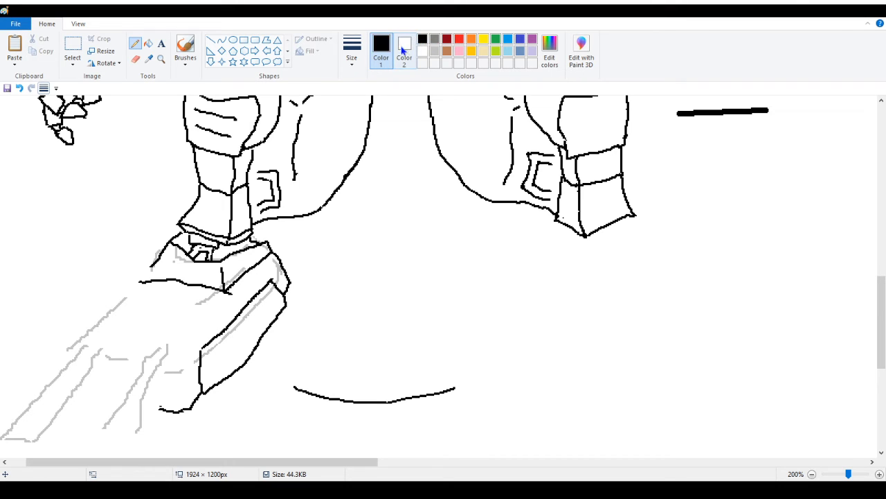
left_click(405, 52)
left_click(458, 39)
left_click_drag(368, 307, 476, 307)
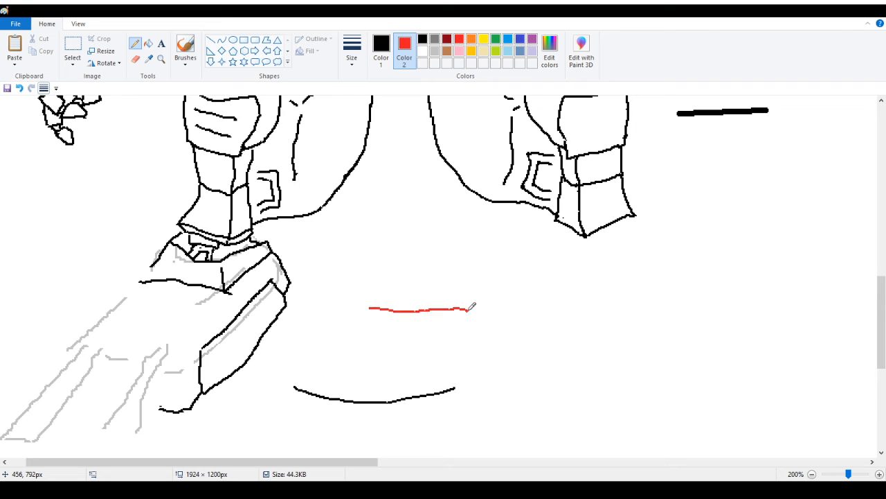
key("ctrl+z")
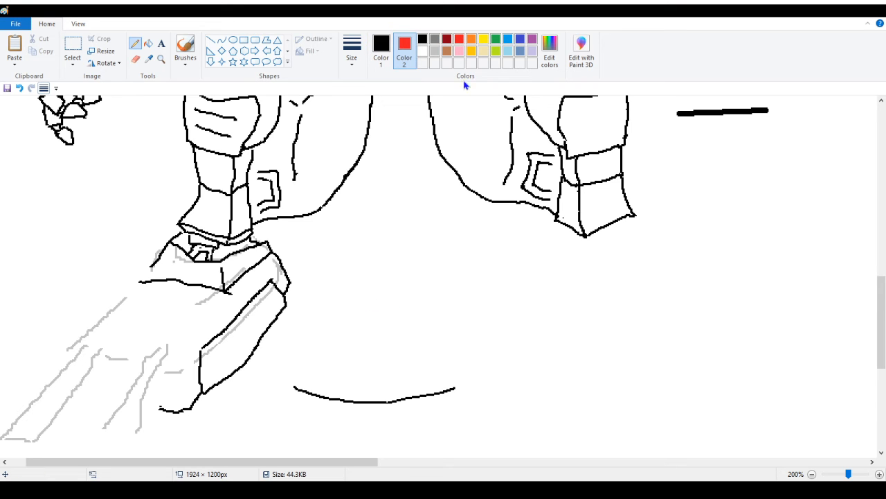
left_click(422, 51)
left_click(381, 48)
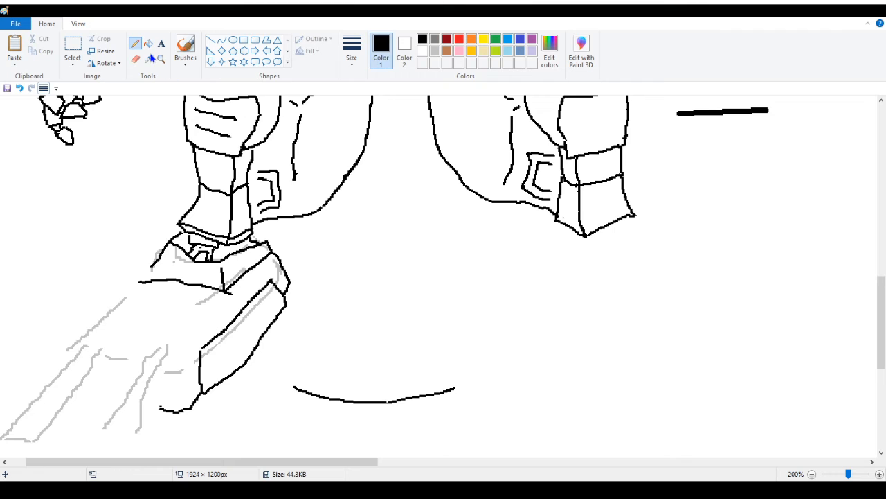
Remove the curved test stroke by filling it with the white secondary colour, and return to the Pencil
left_click(148, 43)
right_click(356, 400)
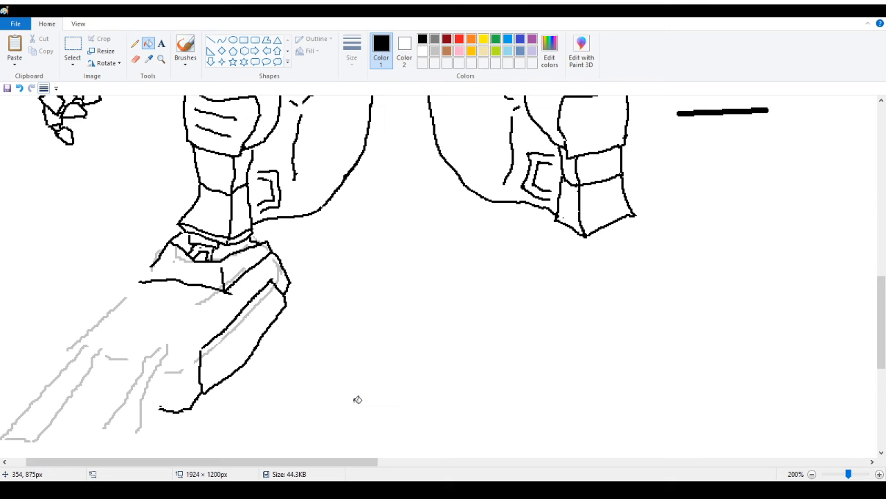
left_click(136, 43)
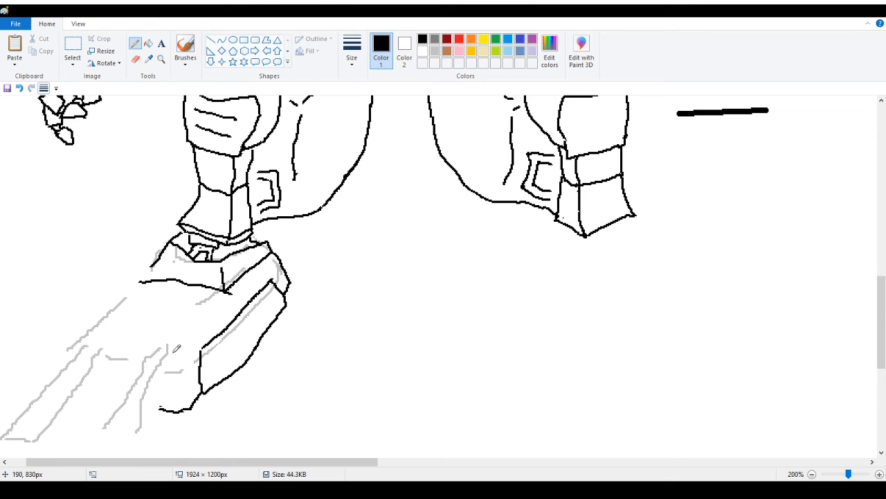
Examine the foot's side panel up close and check its proportions against the whole mech drawing
scroll(141, 104, "down", 3)
left_click(161, 59)
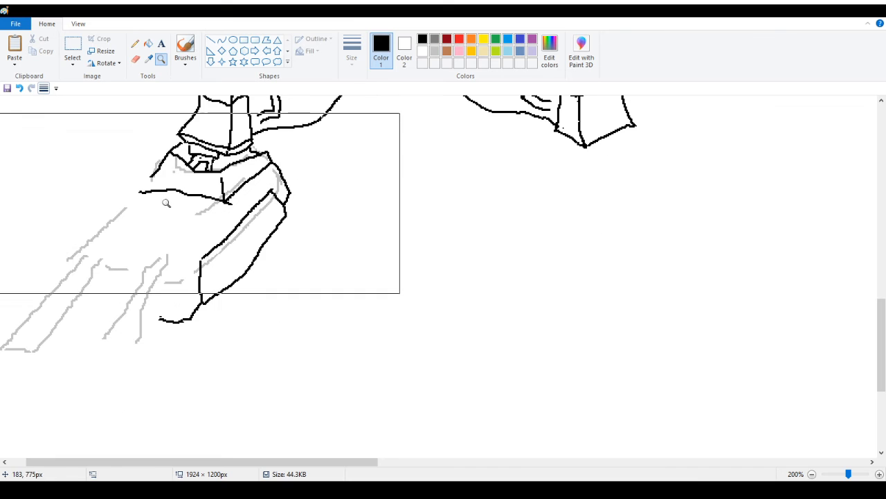
left_click(208, 315)
scroll(313, 297, "down", 3)
scroll(267, 200, "up", 3)
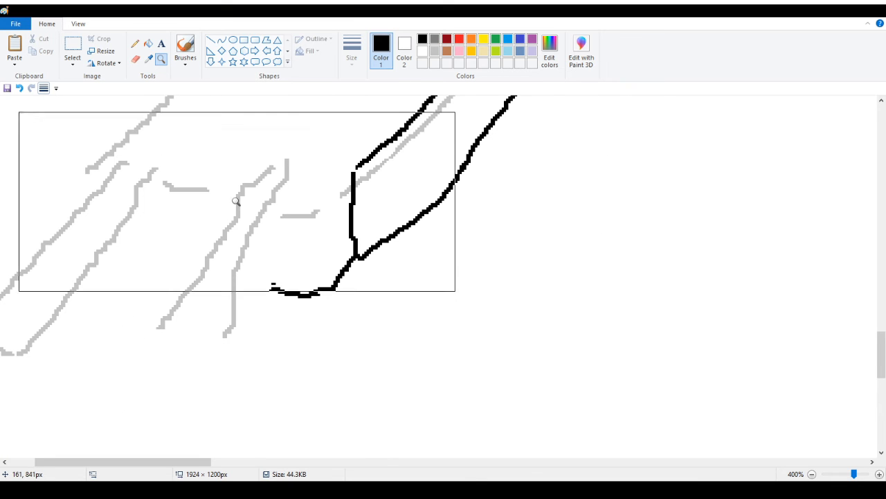
left_click(139, 44)
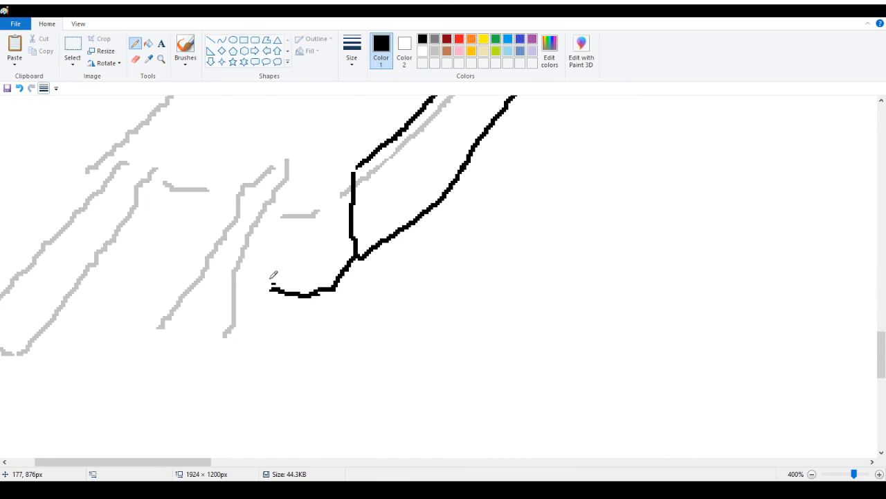
scroll(301, 272, "up", 3)
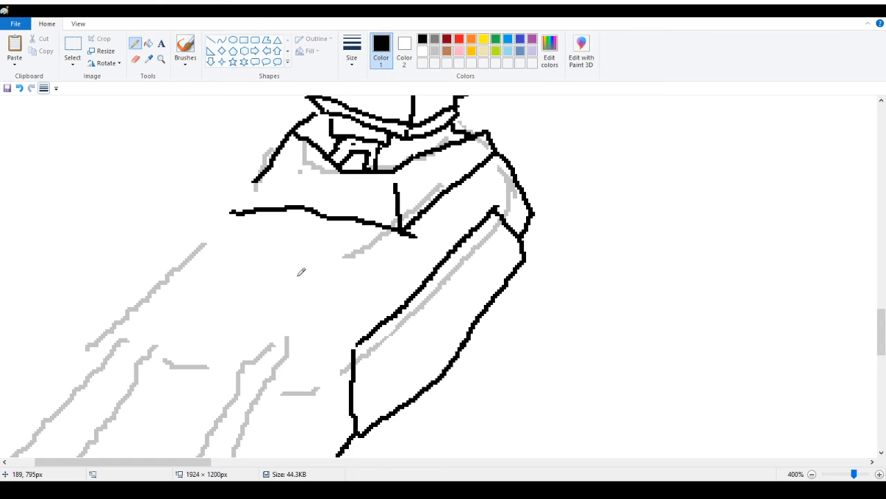
left_click(163, 64)
right_click(108, 127)
right_click(108, 128)
right_click(108, 134)
right_click(108, 139)
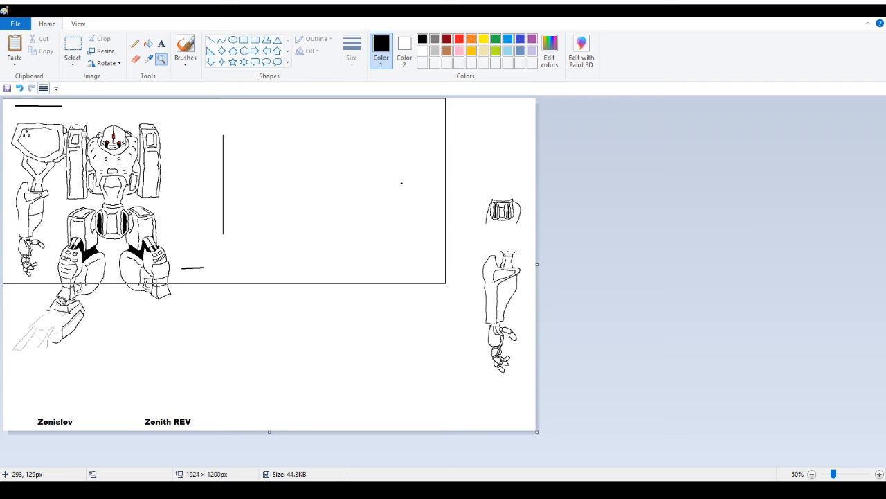
Erase the black slanted side panel and the short stroke at its lower end, keeping the foot's upper block
left_click(73, 301)
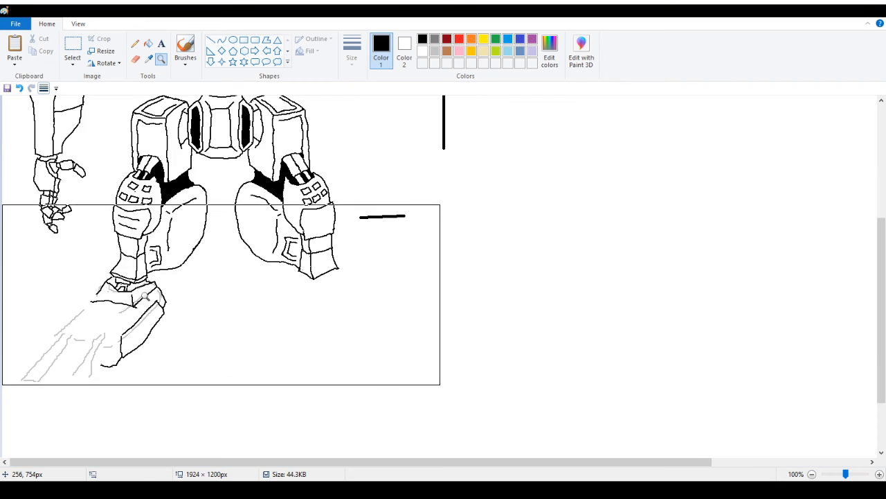
left_click(144, 294)
left_click(280, 283)
left_click(366, 325)
scroll(114, 250, "up", 2)
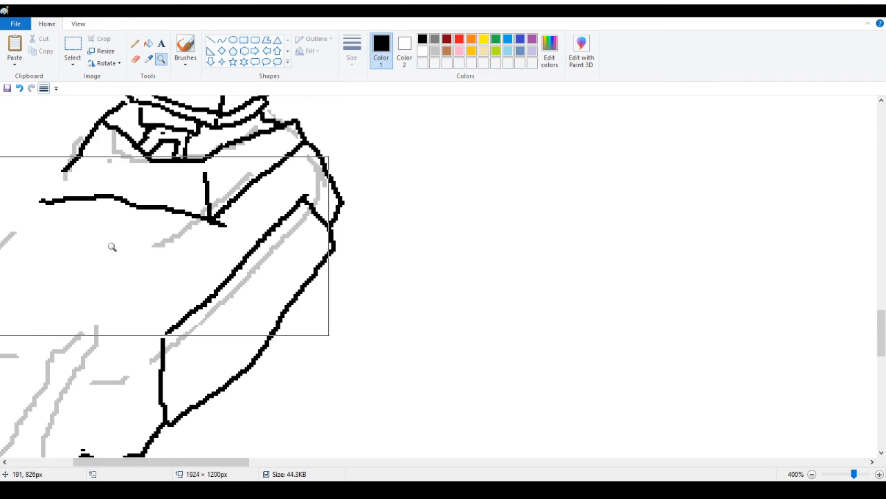
left_click(135, 59)
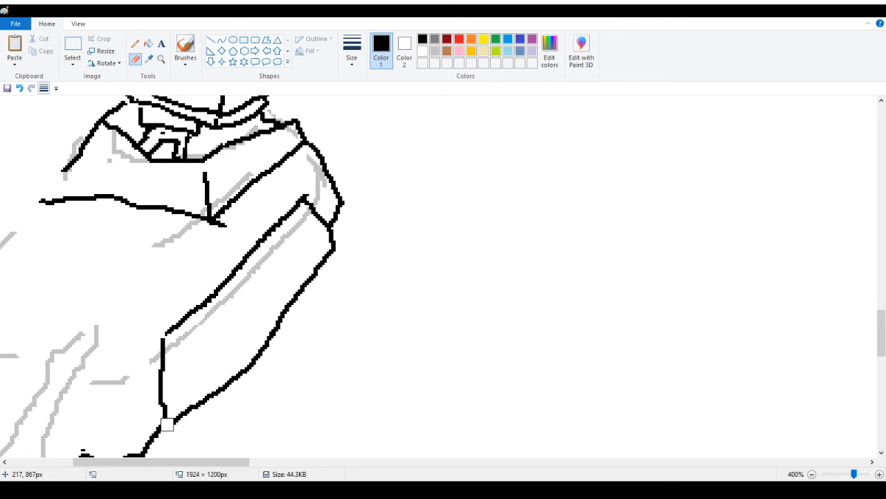
scroll(164, 419, "down", 2)
mouse_move(83, 364)
left_mouse_down()
mouse_move(115, 377)
mouse_move(160, 356)
mouse_move(173, 227)
mouse_move(153, 270)
mouse_move(185, 222)
mouse_move(304, 113)
mouse_move(333, 163)
mouse_move(252, 261)
mouse_move(162, 334)
left_mouse_up()
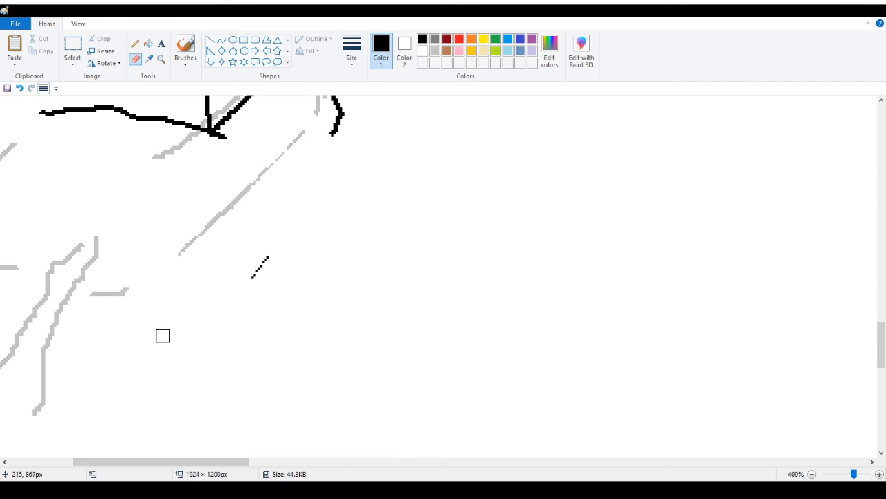
left_click_drag(280, 258, 275, 226)
scroll(270, 242, "up", 2)
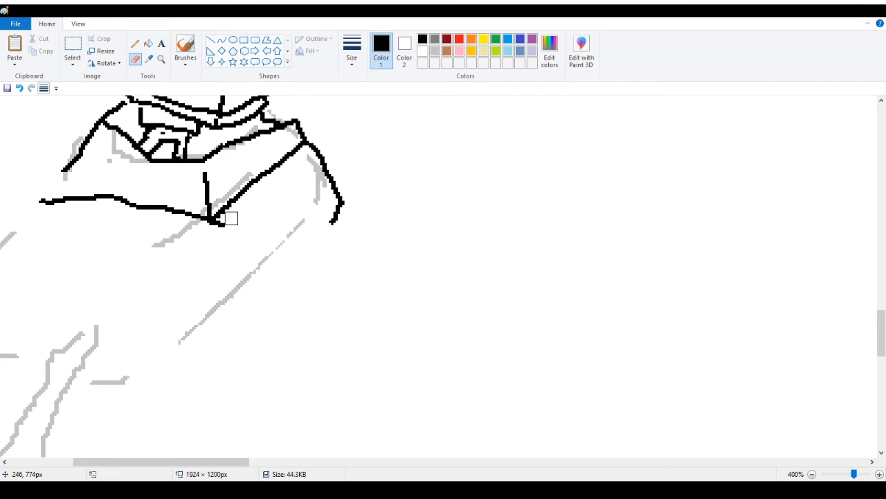
Erase the stray lines at the foot's outer corner and redraw the rim, slanted side panel and front lower edge in black
left_click_drag(343, 206, 346, 202)
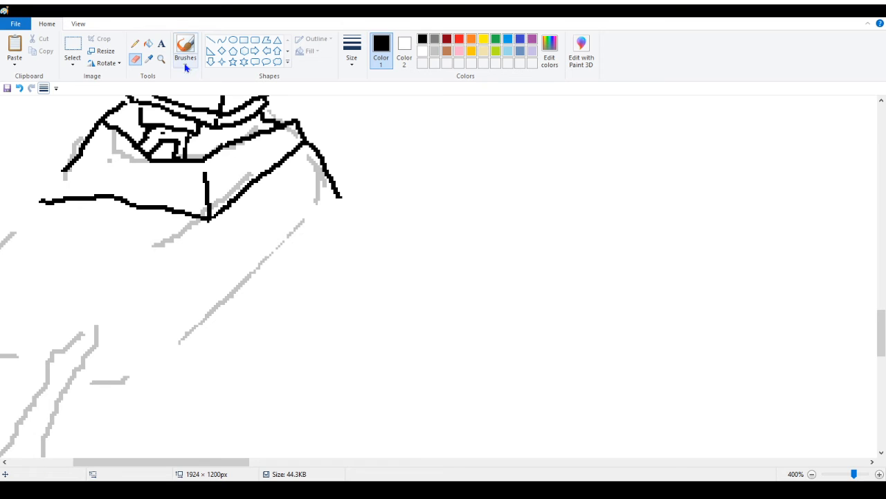
left_click(135, 44)
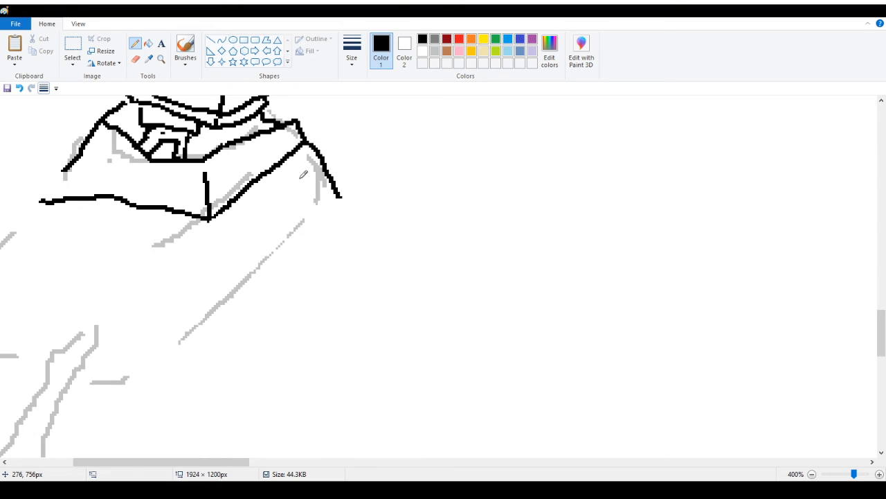
mouse_move(298, 180)
left_mouse_down()
mouse_move(320, 202)
mouse_move(311, 231)
left_mouse_up()
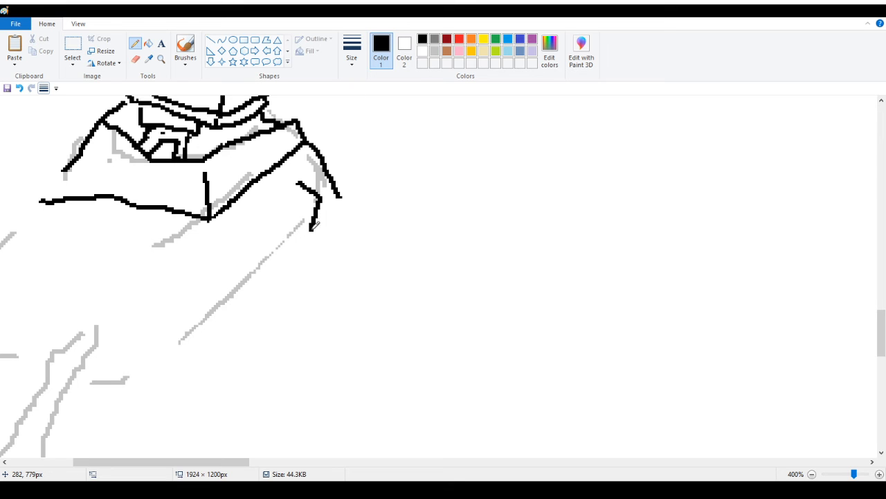
left_click_drag(340, 194, 320, 219)
left_click_drag(299, 182, 187, 289)
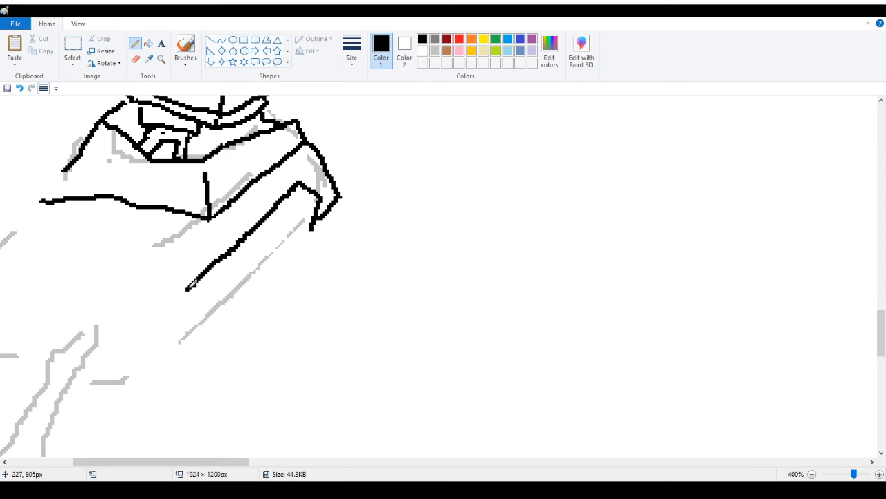
left_click_drag(187, 289, 186, 353)
mouse_move(311, 230)
left_mouse_down()
mouse_move(255, 307)
mouse_move(221, 333)
mouse_move(152, 378)
mouse_move(93, 380)
mouse_move(99, 332)
mouse_move(126, 284)
left_mouse_up()
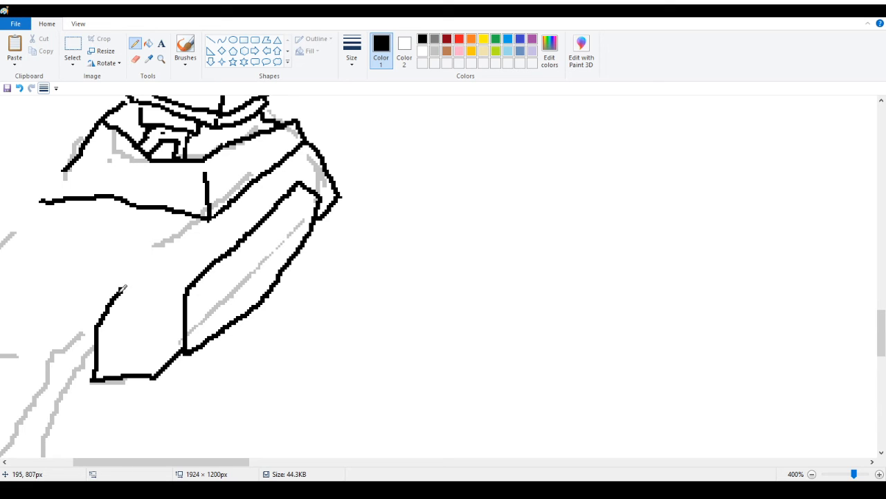
Redraw the inner edge beside the side panel as a steeper line and outline the right-hand toe notch with a flat top and slanted outer edge
mouse_move(86, 348)
left_mouse_down()
mouse_move(101, 305)
mouse_move(96, 344)
mouse_move(113, 303)
left_mouse_up()
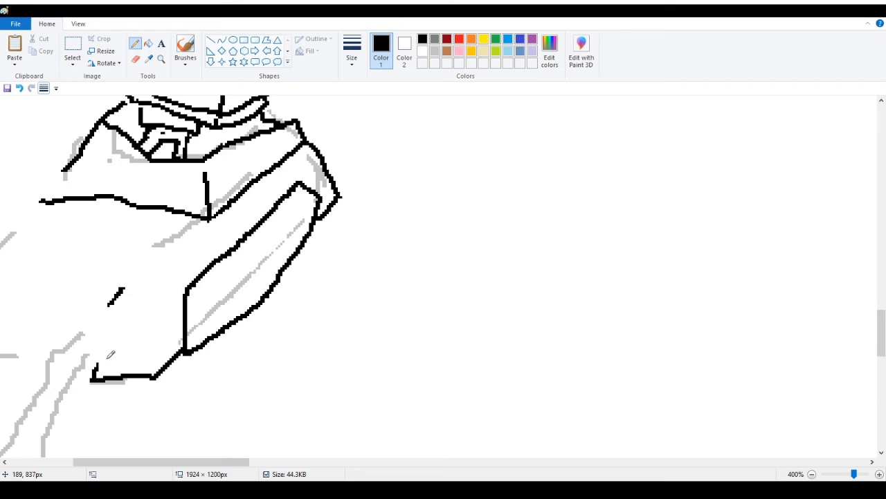
mouse_move(101, 332)
left_mouse_down()
mouse_move(127, 296)
mouse_move(111, 317)
mouse_move(119, 307)
mouse_move(112, 302)
mouse_move(105, 324)
left_mouse_up()
left_click_drag(126, 291, 114, 300)
left_click_drag(166, 461, 101, 461)
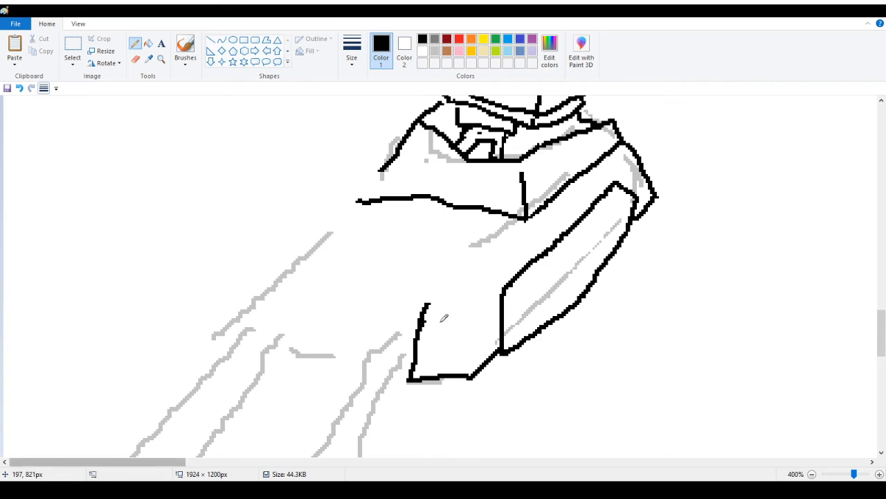
mouse_move(429, 304)
left_mouse_down()
mouse_move(364, 313)
mouse_move(387, 313)
left_mouse_up()
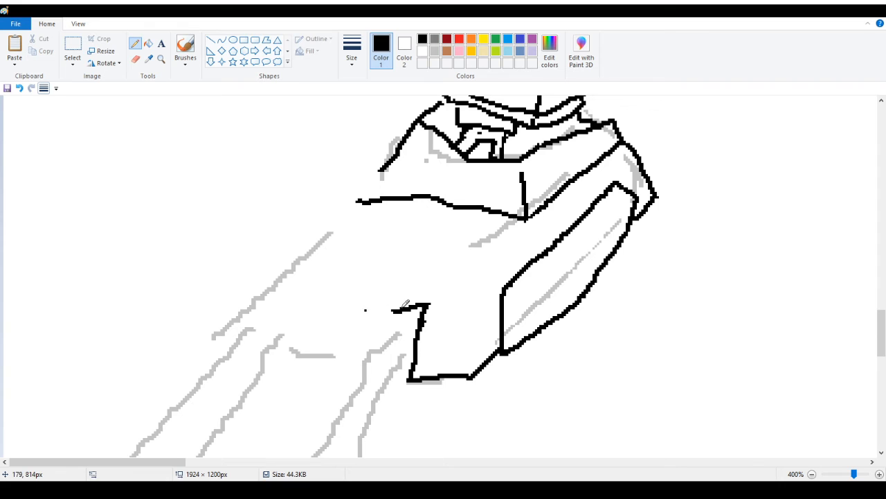
mouse_move(407, 309)
left_mouse_down()
mouse_move(368, 311)
mouse_move(420, 304)
mouse_move(382, 305)
mouse_move(361, 342)
left_mouse_up()
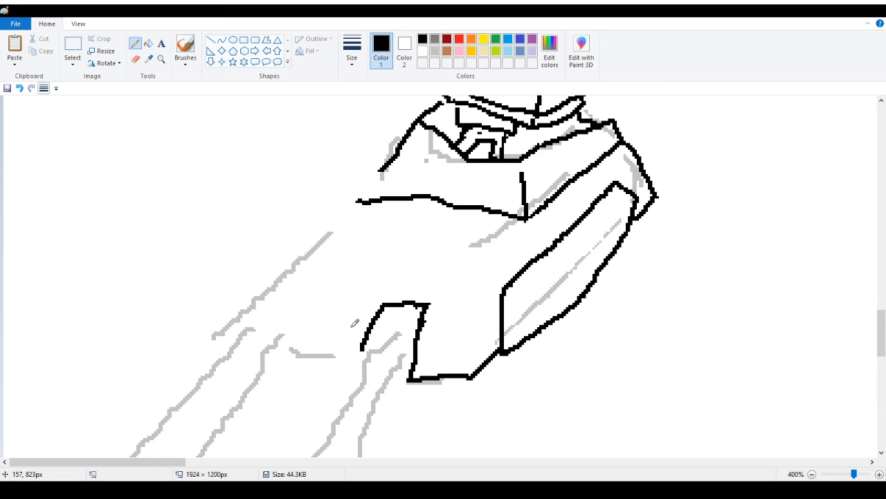
Ink the foot's left outer contour from the upper block down to the far toe, extending the block's edge to meet it
left_click(161, 60)
right_click(120, 136)
right_click(120, 137)
right_click(120, 136)
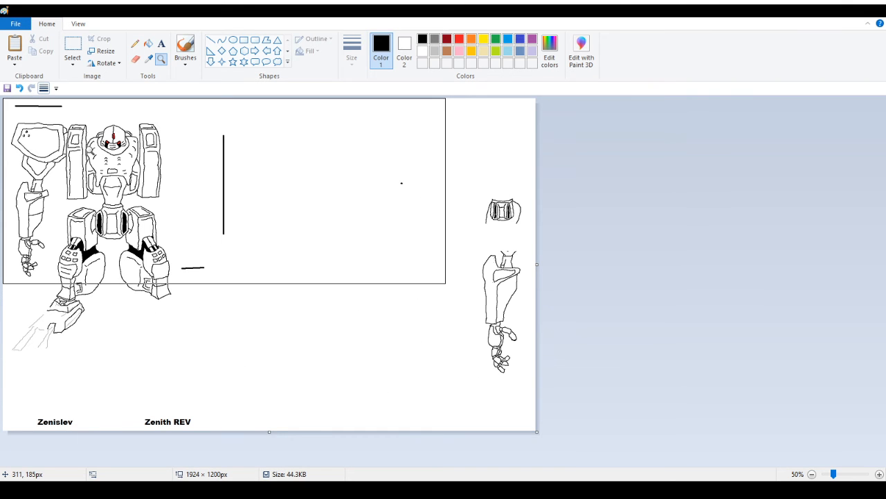
left_click(37, 279)
left_click(128, 317)
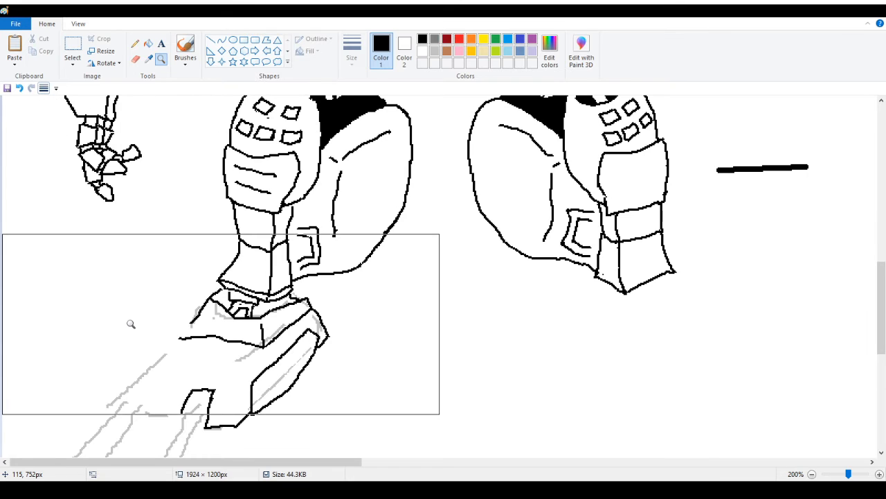
left_click(109, 376)
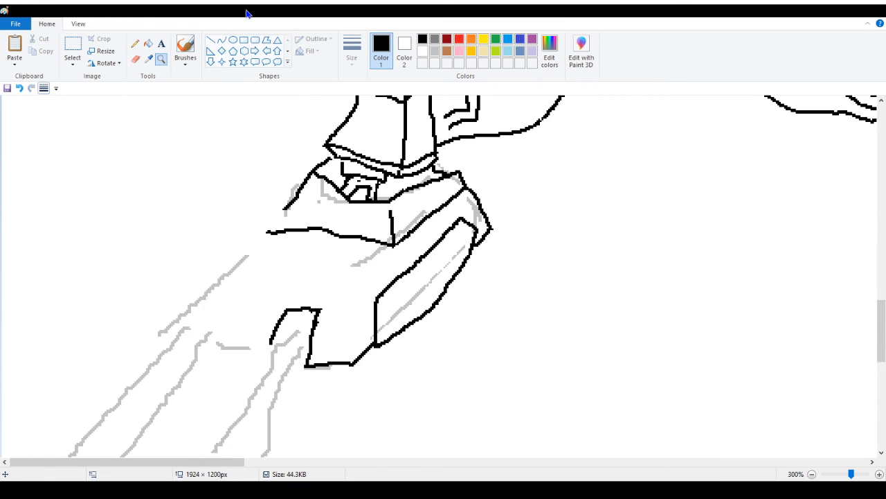
left_click(135, 43)
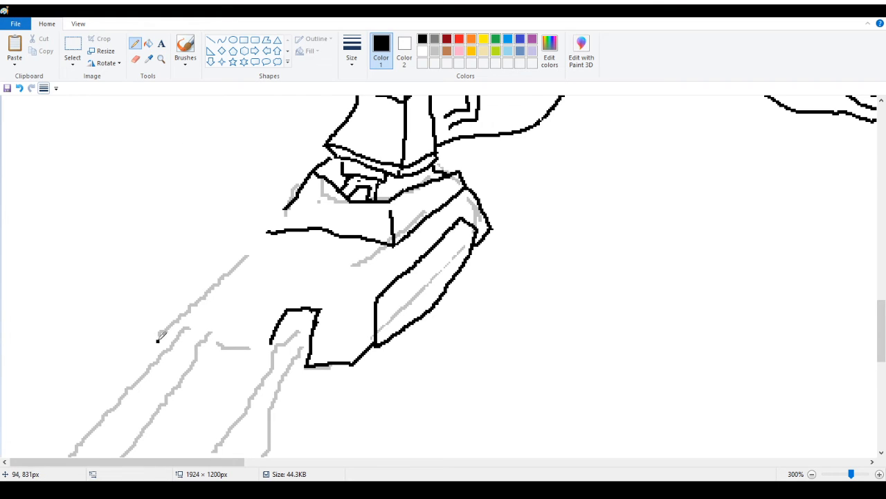
mouse_move(158, 340)
left_mouse_down()
mouse_move(210, 260)
mouse_move(271, 230)
mouse_move(294, 204)
mouse_move(262, 231)
mouse_move(231, 241)
left_mouse_up()
right_click(256, 233)
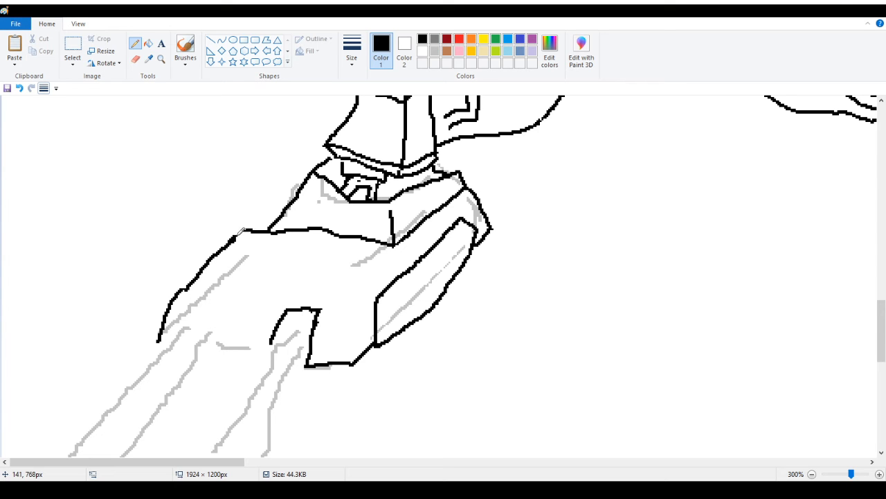
Add three short crease lines across the foot's upper surface and outline the left-hand toe notch
scroll(245, 232, "down", 3)
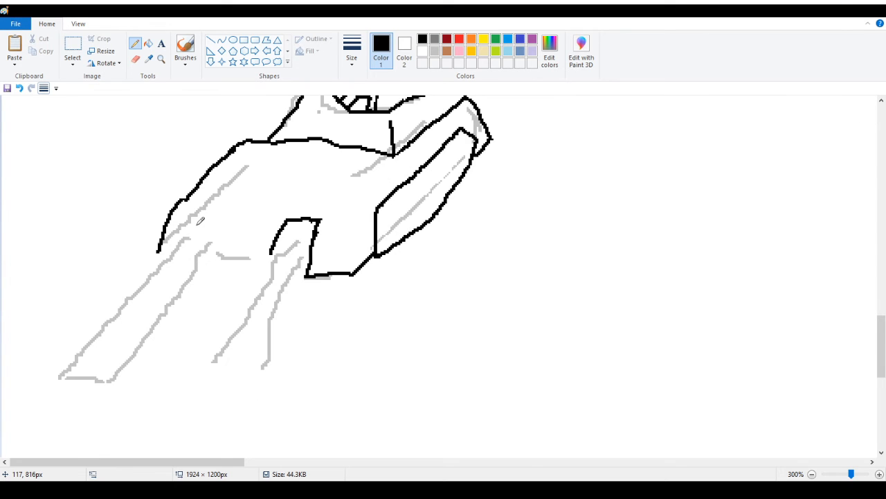
scroll(200, 221, "up", 3)
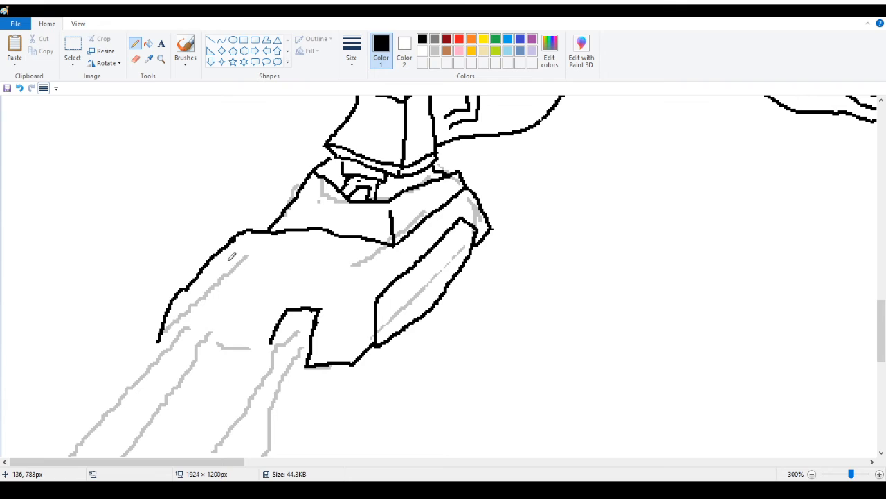
mouse_move(231, 256)
left_mouse_down()
mouse_move(258, 272)
mouse_move(301, 277)
mouse_move(379, 258)
left_mouse_up()
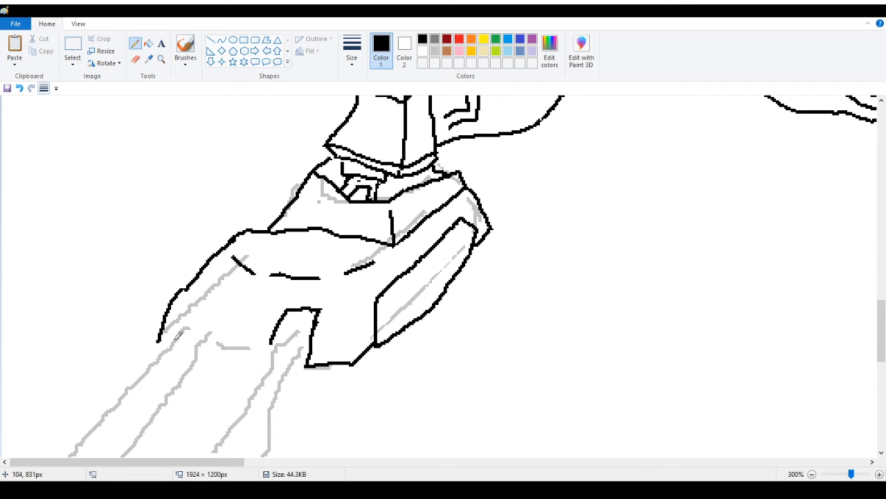
mouse_move(178, 334)
left_mouse_down()
mouse_move(202, 301)
mouse_move(215, 309)
mouse_move(205, 302)
mouse_move(225, 303)
mouse_move(222, 344)
left_mouse_up()
key("ctrl+z")
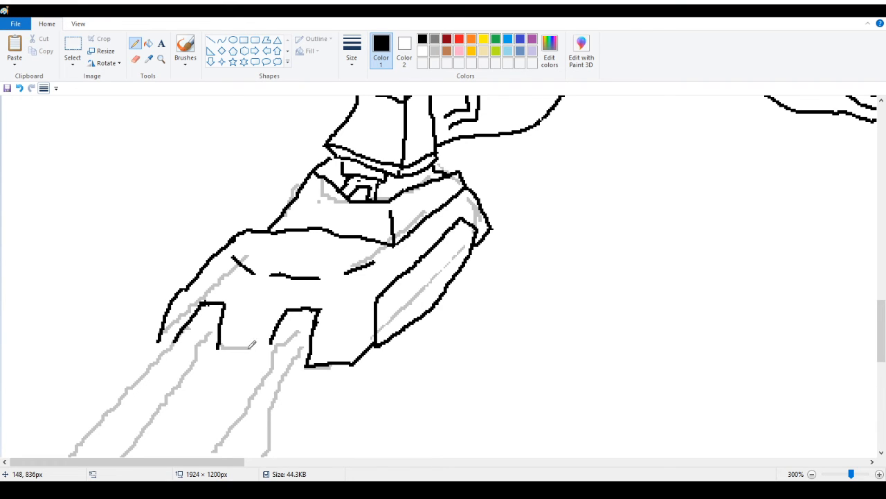
Sketch a short middle prong between the two toe notches with slanted side lines, and rework its lower end
left_click_drag(232, 347, 242, 348)
mouse_move(239, 327)
left_mouse_down()
mouse_move(208, 374)
mouse_move(230, 384)
left_mouse_up()
left_click_drag(232, 381, 258, 342)
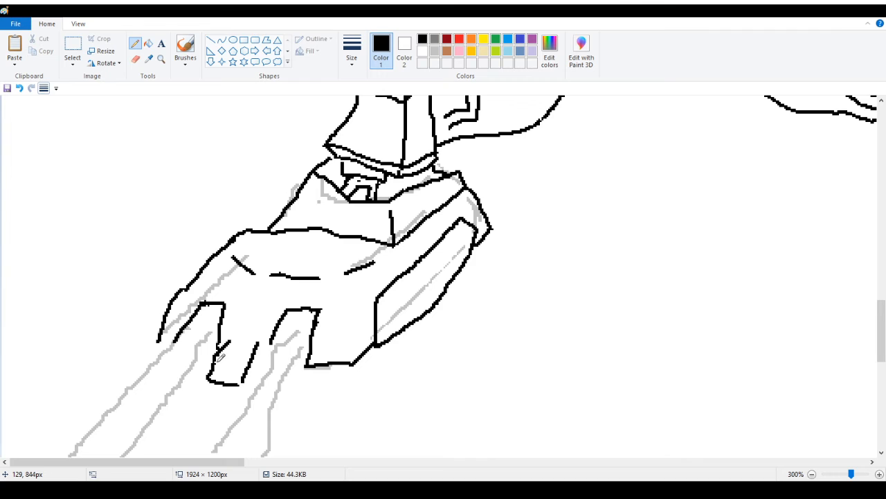
left_click_drag(217, 361, 238, 329)
mouse_move(216, 362)
left_mouse_down()
mouse_move(210, 381)
mouse_move(223, 350)
mouse_move(225, 380)
mouse_move(243, 385)
mouse_move(226, 376)
mouse_move(221, 384)
mouse_move(213, 392)
left_mouse_up()
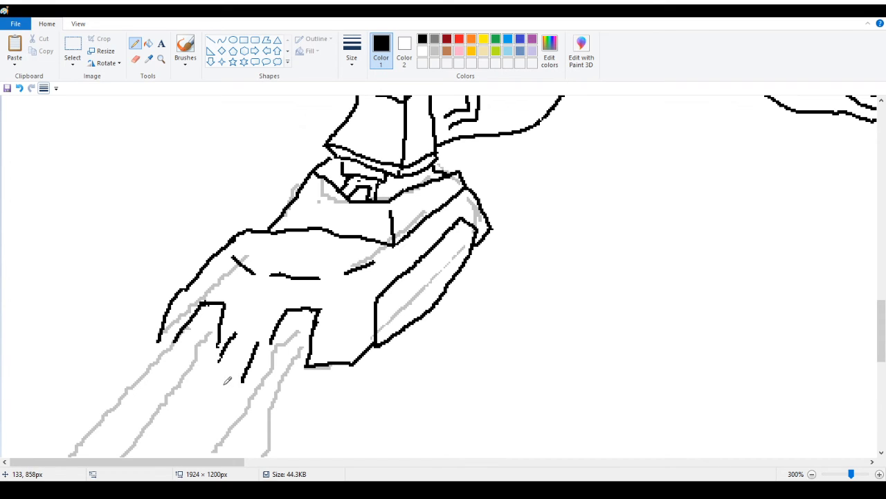
mouse_move(213, 392)
left_mouse_down()
mouse_move(218, 376)
mouse_move(231, 377)
mouse_move(237, 394)
mouse_move(242, 388)
mouse_move(236, 399)
mouse_move(213, 384)
left_mouse_up()
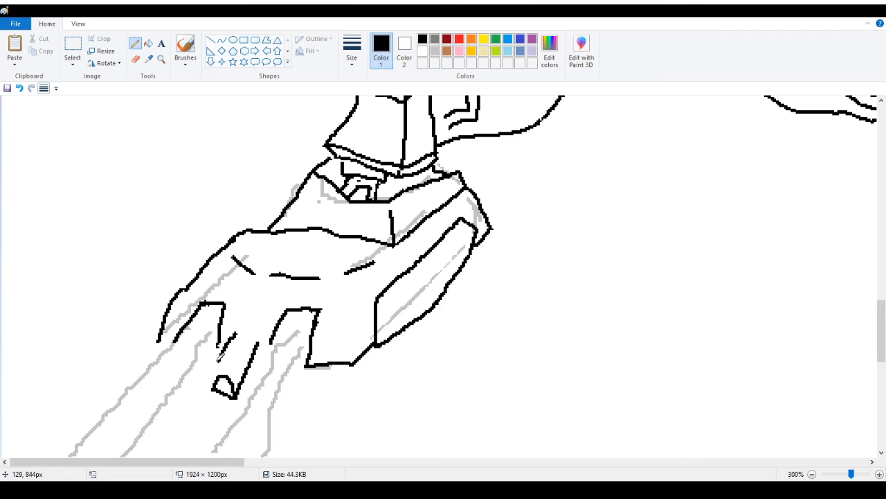
Shape the middle prong's end as a rounded cap with an inner curve and redraw its right edge shorter
left_click_drag(224, 350, 216, 376)
mouse_move(228, 354)
left_mouse_down()
mouse_move(220, 386)
mouse_move(210, 388)
left_mouse_up()
left_click_drag(206, 391, 207, 374)
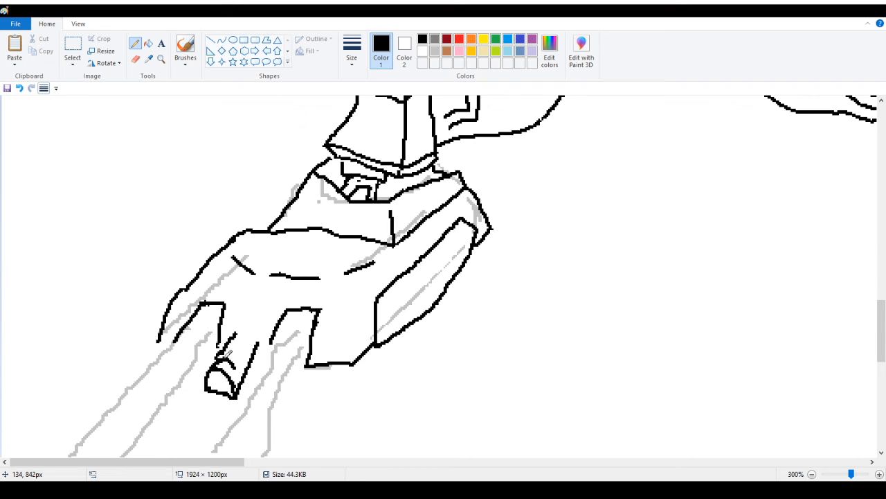
left_click_drag(258, 342, 248, 366)
left_click_drag(247, 368, 253, 360)
Draw the toe joint below the right-hand notch with a top edge and two side lines, redoing the first left side line
scroll(169, 329, "down", 3)
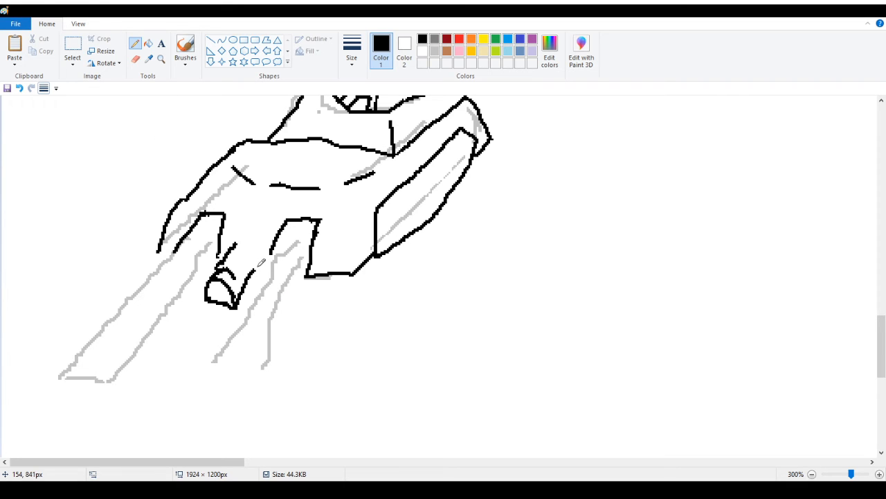
left_click_drag(277, 251, 305, 265)
left_click_drag(280, 253, 253, 292)
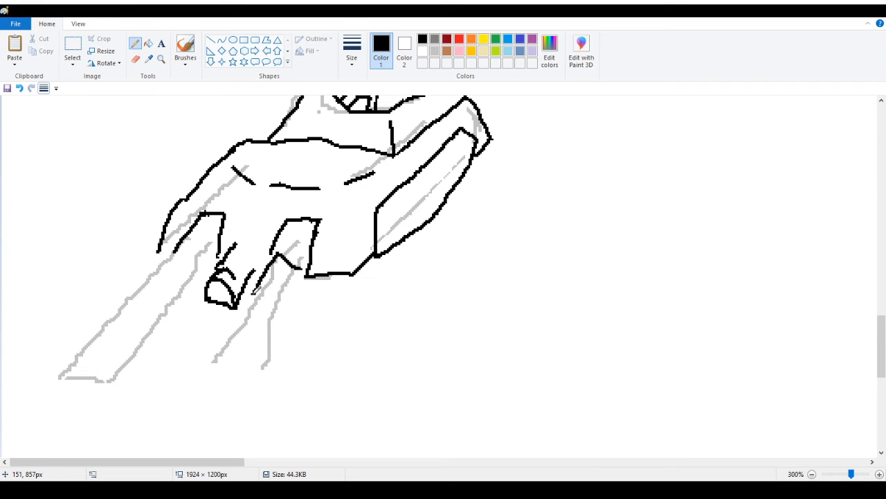
left_click(20, 94)
left_click_drag(277, 254, 265, 303)
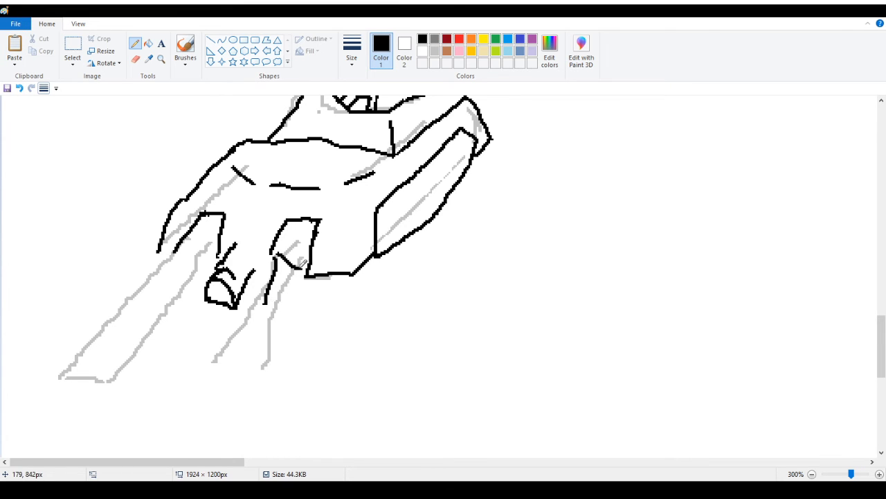
mouse_move(278, 254)
left_mouse_down()
mouse_move(304, 257)
mouse_move(305, 270)
left_mouse_up()
left_click_drag(300, 263, 300, 298)
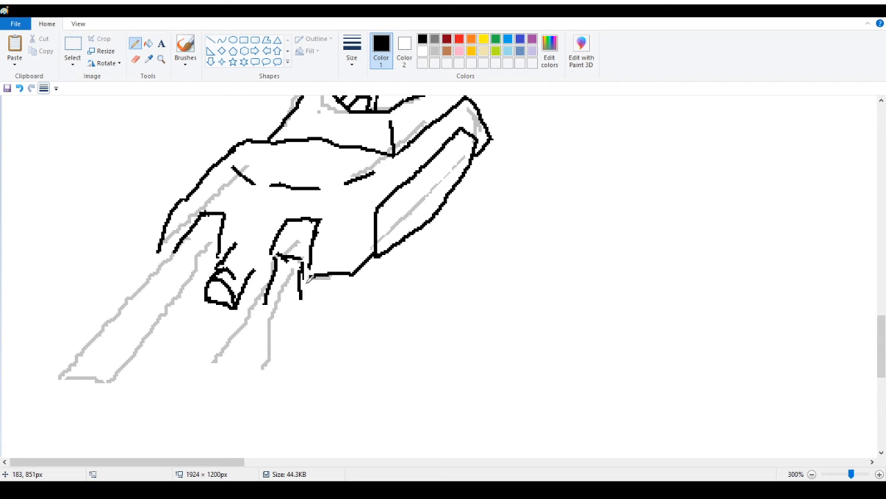
Close the base of the right-hand toe joint with a line that hooks at both ends, and add a small rounded loop on top
left_click_drag(310, 256, 310, 276)
key("ctrl+z")
mouse_move(260, 301)
left_mouse_down()
mouse_move(266, 288)
mouse_move(310, 292)
left_mouse_up()
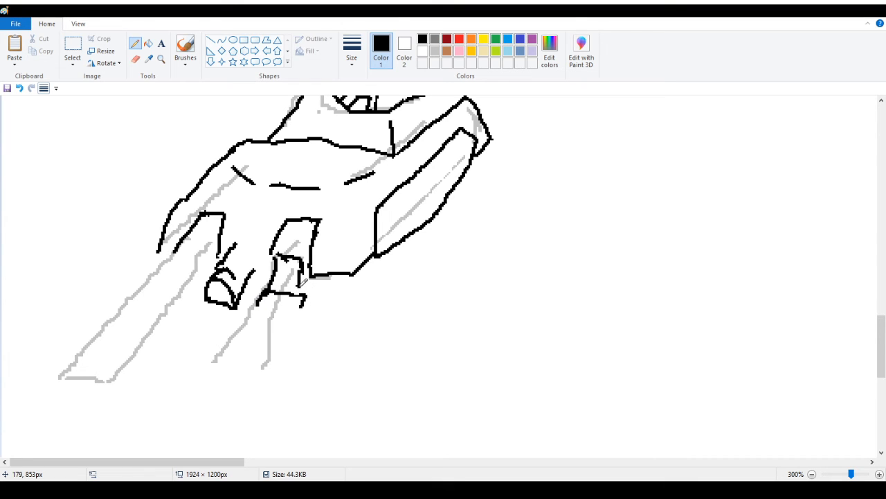
mouse_move(302, 280)
left_mouse_down()
mouse_move(303, 292)
mouse_move(305, 280)
left_mouse_up()
mouse_move(292, 245)
left_mouse_down()
mouse_move(277, 255)
mouse_move(303, 232)
mouse_move(313, 234)
mouse_move(302, 253)
left_mouse_up()
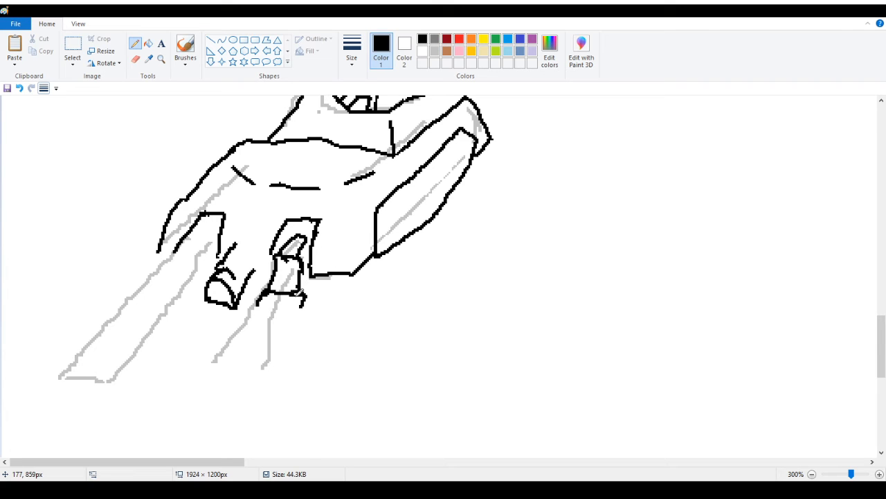
Clean up the middle prong's cap and redraw the toe joint's left side and base corner
left_click_drag(305, 296, 278, 298)
mouse_move(265, 291)
left_mouse_down()
mouse_move(257, 303)
mouse_move(236, 305)
mouse_move(247, 285)
left_mouse_up()
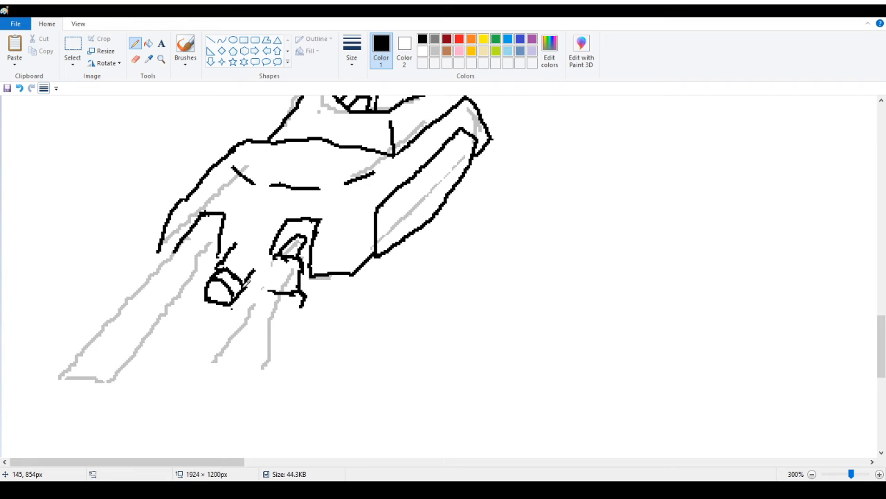
scroll(246, 313, "up", 3)
scroll(246, 315, "down", 3)
mouse_move(279, 256)
left_mouse_down()
mouse_move(264, 291)
mouse_move(263, 281)
left_mouse_up()
left_click_drag(268, 282, 250, 296)
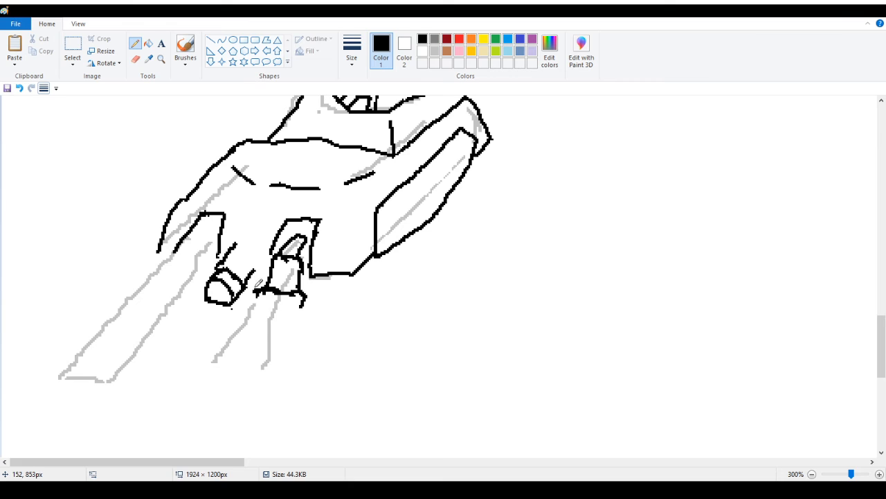
Outline the long right-hand toe from the joint down to a flat-ended tip, redoing the bend near its end
left_click_drag(253, 293, 177, 411)
scroll(222, 388, "down", 3)
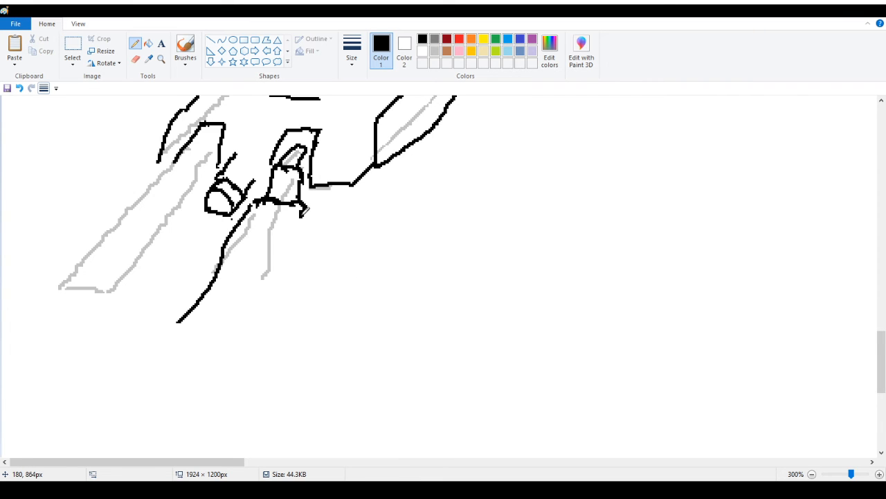
mouse_move(307, 203)
left_mouse_down()
mouse_move(295, 272)
mouse_move(209, 360)
left_mouse_up()
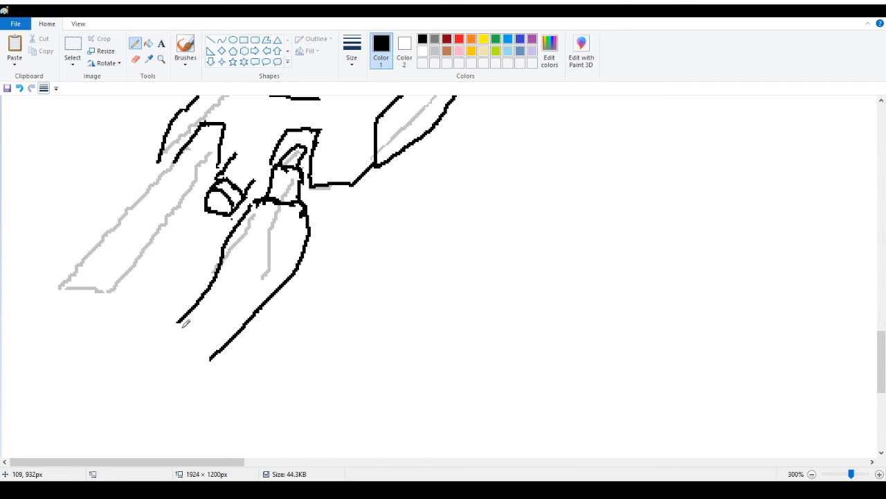
mouse_move(177, 322)
left_mouse_down()
mouse_move(159, 357)
mouse_move(165, 386)
left_mouse_up()
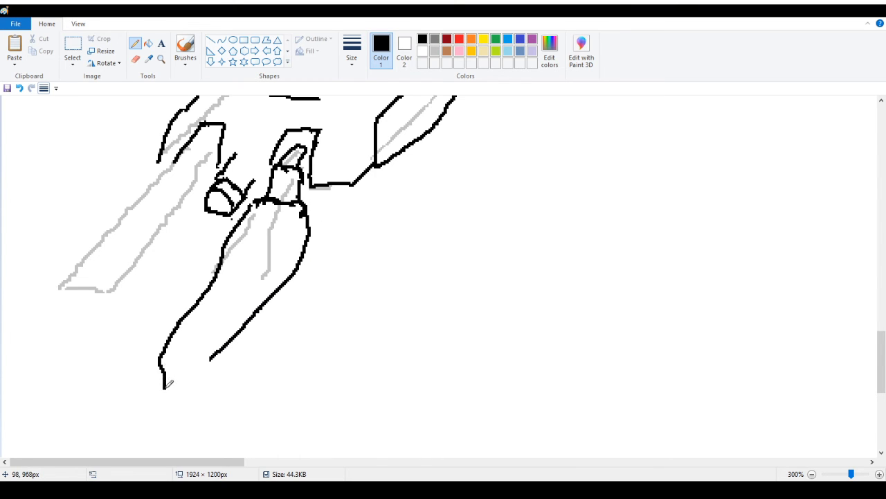
key("ctrl+z")
mouse_move(155, 365)
left_mouse_down()
mouse_move(143, 391)
mouse_move(151, 400)
mouse_move(187, 401)
left_mouse_up()
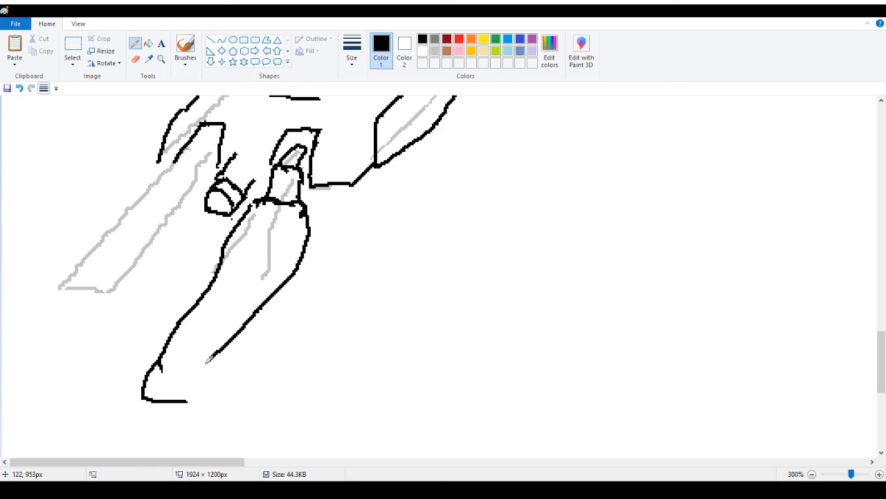
left_click_drag(188, 400, 212, 356)
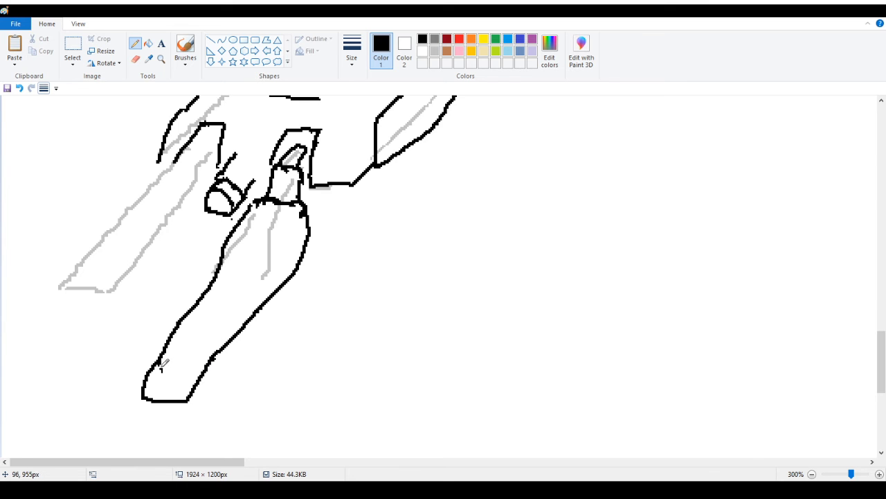
Add a curved line across the right-hand toe near its tip and two short crease strokes on its upper half
left_click_drag(159, 362, 193, 365)
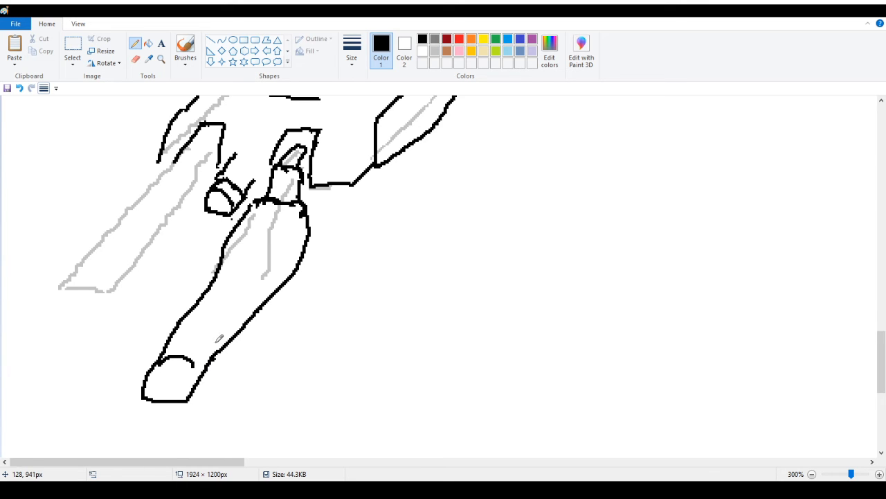
left_click_drag(290, 236, 241, 293)
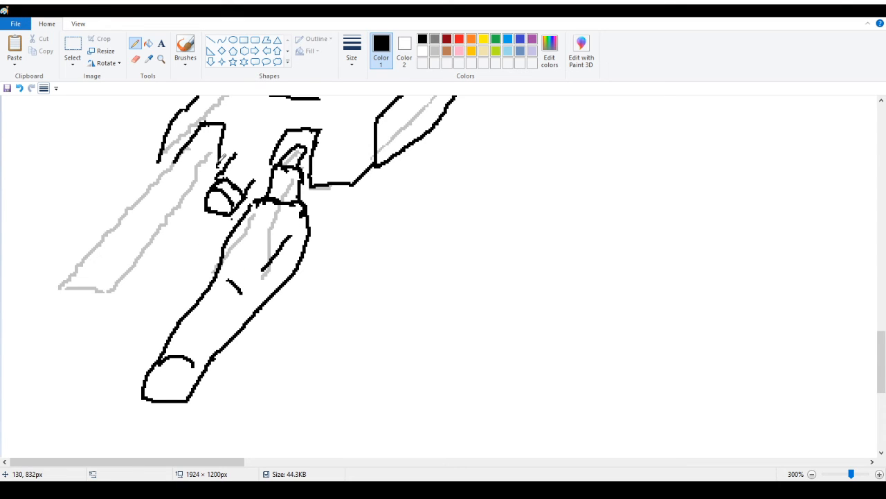
Draw the left-hand toe joint in its notch, the toe's rounded top and long left side, and the angled tip edge
left_click_drag(188, 150, 212, 139)
mouse_move(179, 167)
left_mouse_down()
mouse_move(214, 151)
mouse_move(208, 176)
mouse_move(198, 180)
mouse_move(170, 166)
mouse_move(211, 177)
mouse_move(154, 174)
mouse_move(164, 166)
mouse_move(76, 270)
mouse_move(19, 314)
left_mouse_up()
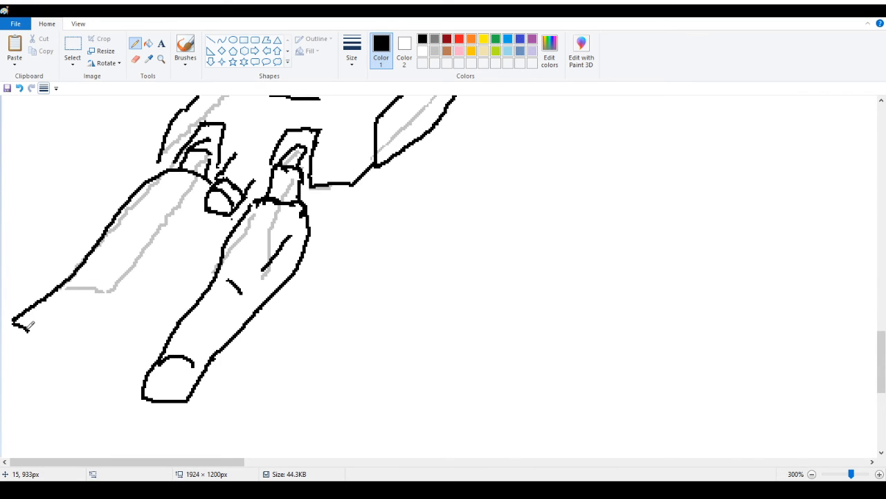
mouse_move(11, 315)
left_mouse_down()
mouse_move(12, 349)
mouse_move(49, 372)
left_mouse_up()
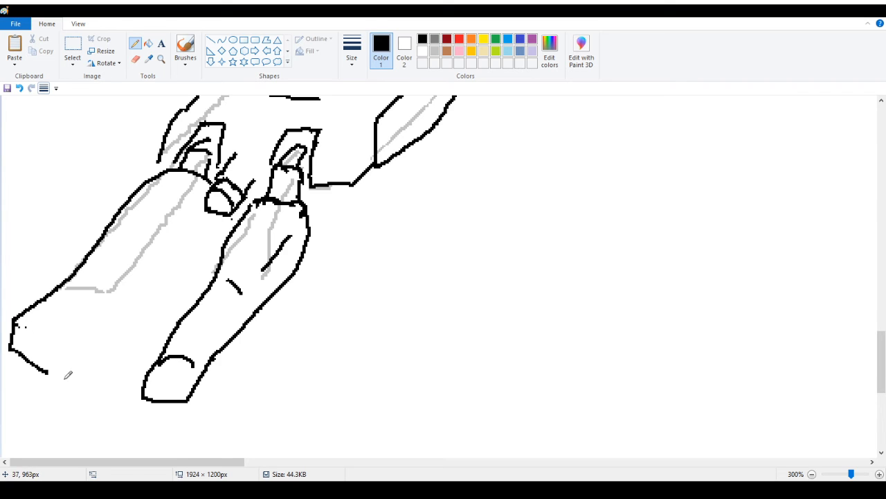
right_click(49, 374)
Finish the left-hand toe with a curved line near the tip, the long right side and two short crease strokes
mouse_move(15, 319)
left_mouse_down()
mouse_move(34, 318)
mouse_move(50, 330)
left_mouse_up()
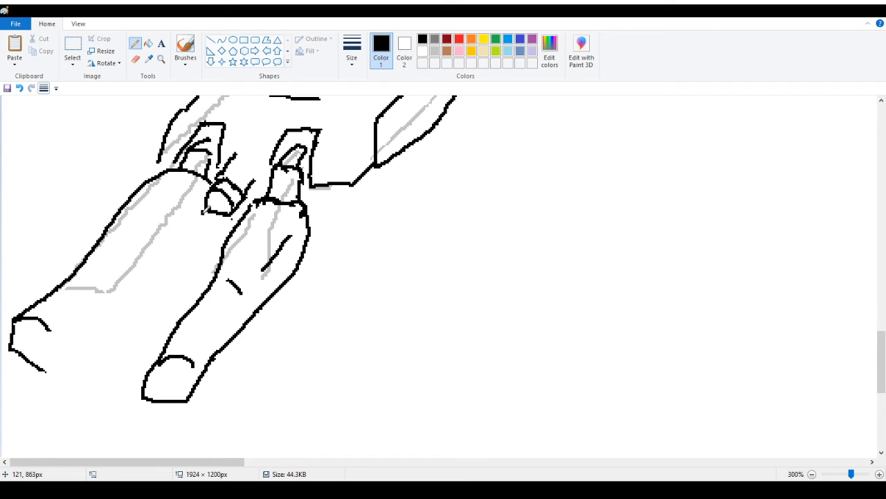
mouse_move(206, 212)
left_mouse_down()
mouse_move(176, 253)
mouse_move(46, 369)
left_mouse_up()
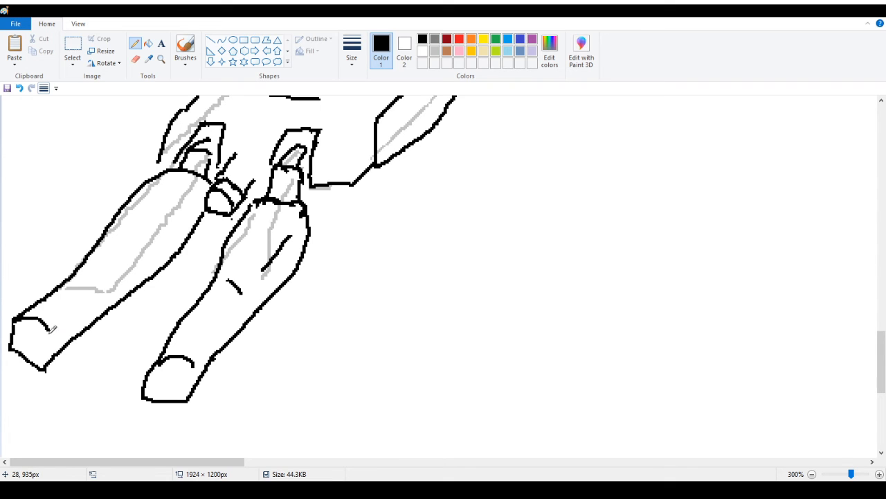
left_click_drag(183, 207, 158, 230)
left_click_drag(109, 246, 126, 264)
Check the proportions of the two long toes against the whole mech
left_click(160, 58)
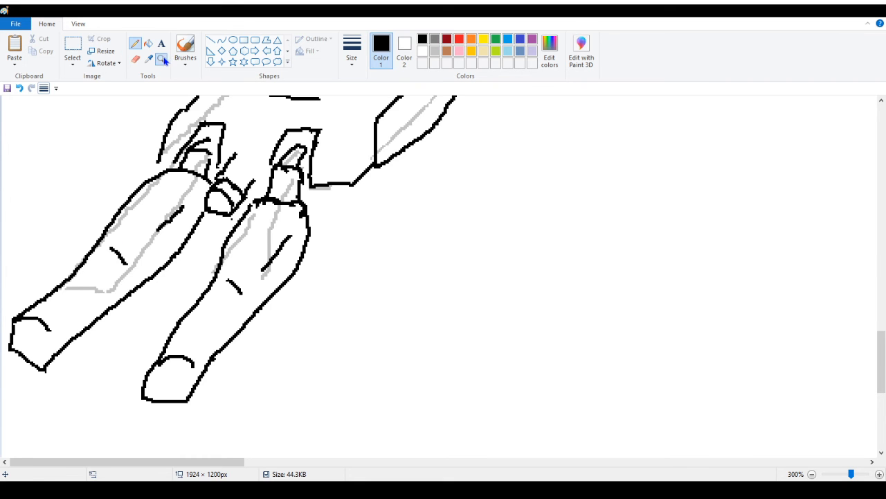
right_click(88, 124)
right_click(26, 132)
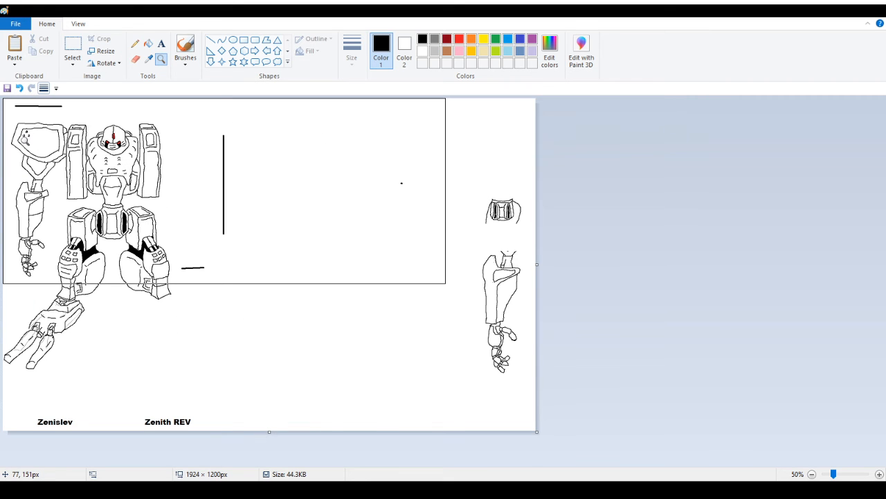
left_click(35, 319)
left_click(28, 311)
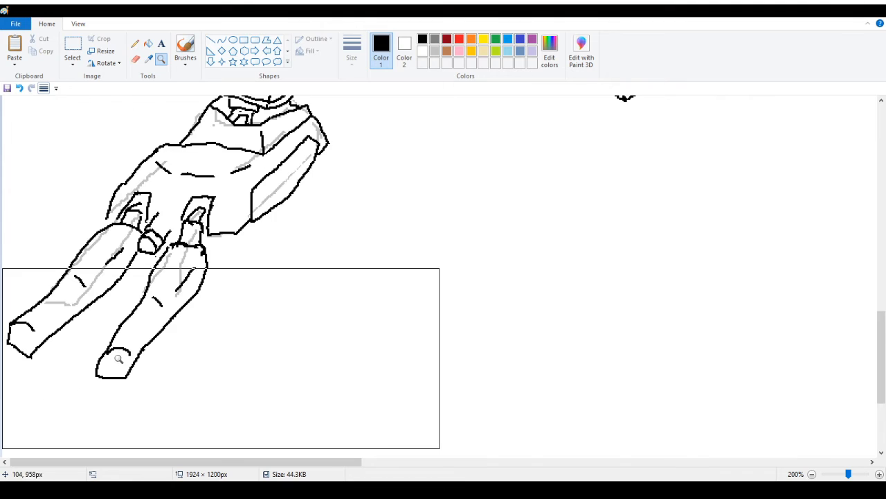
left_click(119, 358)
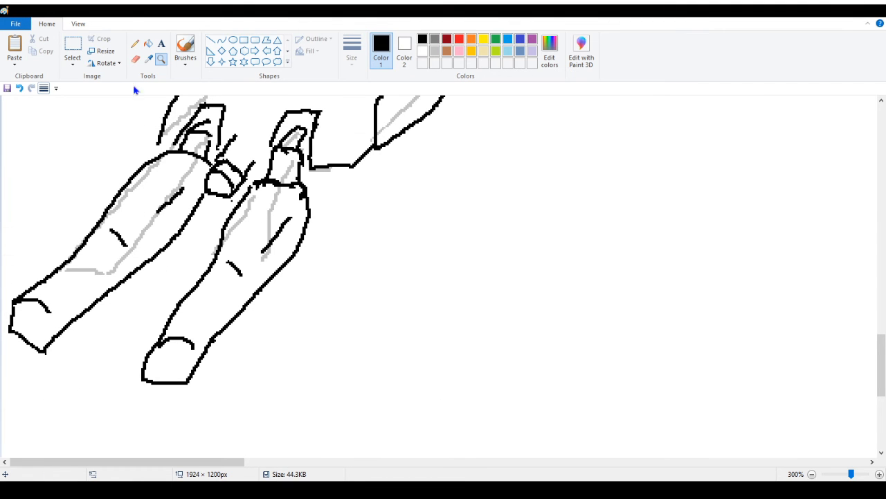
left_click(137, 45)
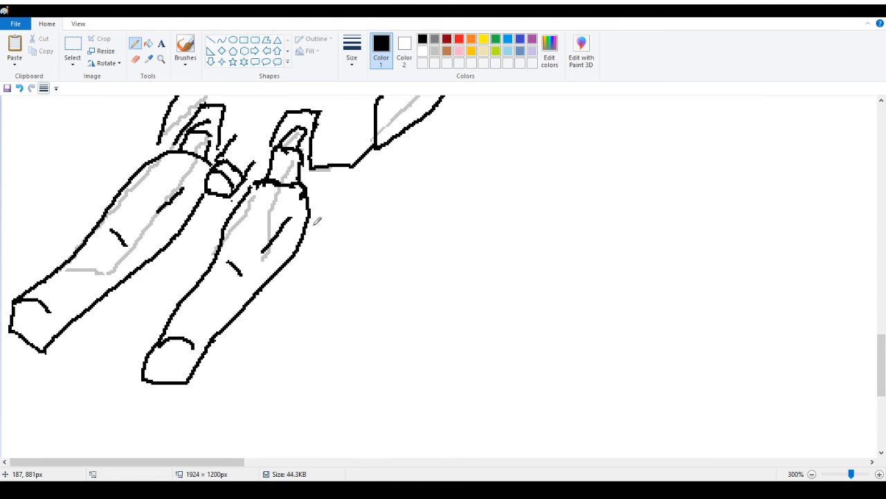
Erase the left-hand toe's tip and lower right side, and redraw them as a shorter, narrower toe with a curved line closing off the tip
left_click(135, 59)
mouse_move(8, 297)
left_mouse_down()
mouse_move(18, 330)
mouse_move(13, 356)
mouse_move(74, 336)
mouse_move(23, 297)
mouse_move(49, 350)
mouse_move(56, 324)
mouse_move(97, 306)
mouse_move(171, 235)
mouse_move(168, 250)
mouse_move(177, 240)
mouse_move(30, 317)
left_mouse_up()
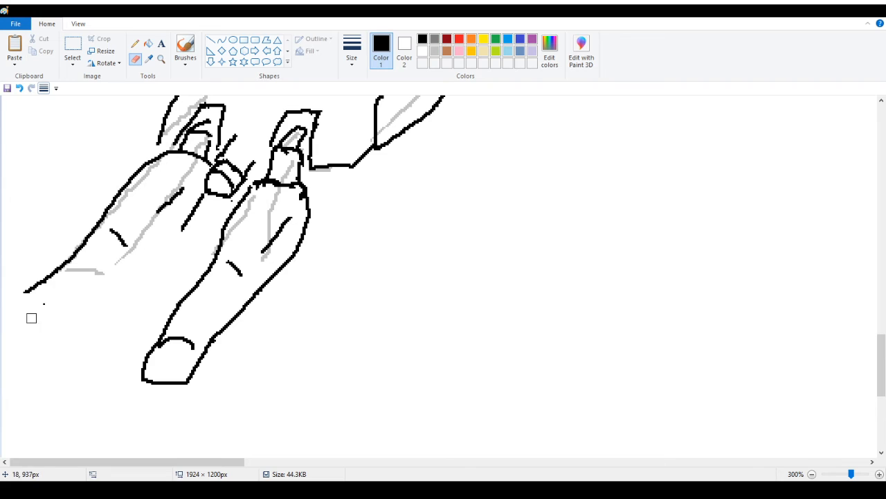
left_click(137, 44)
mouse_move(21, 288)
left_mouse_down()
mouse_move(11, 319)
mouse_move(41, 330)
left_mouse_up()
mouse_move(22, 293)
left_mouse_down()
mouse_move(43, 302)
mouse_move(49, 326)
mouse_move(48, 315)
mouse_move(131, 248)
mouse_move(180, 228)
mouse_move(154, 241)
left_mouse_up()
mouse_move(180, 230)
left_mouse_down()
mouse_move(186, 223)
mouse_move(150, 241)
mouse_move(199, 209)
left_mouse_up()
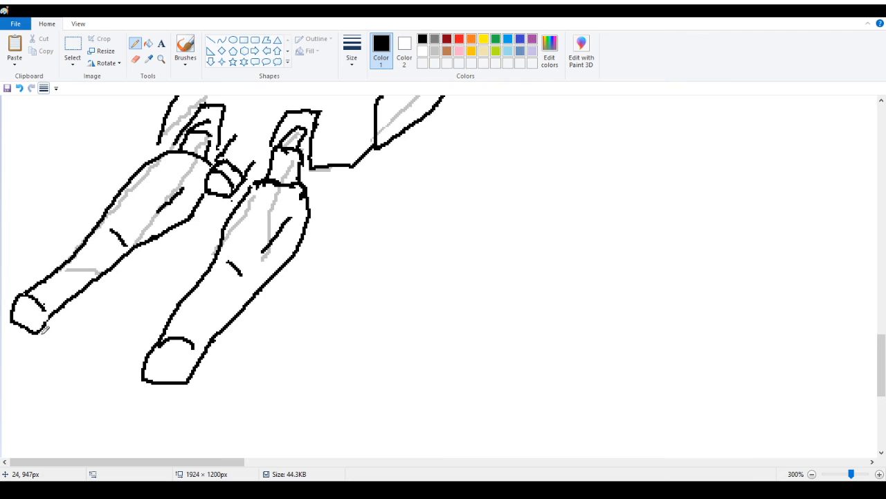
left_click_drag(43, 304, 47, 319)
left_click(136, 59)
mouse_move(174, 290)
left_mouse_down()
mouse_move(160, 337)
mouse_move(172, 340)
left_mouse_up()
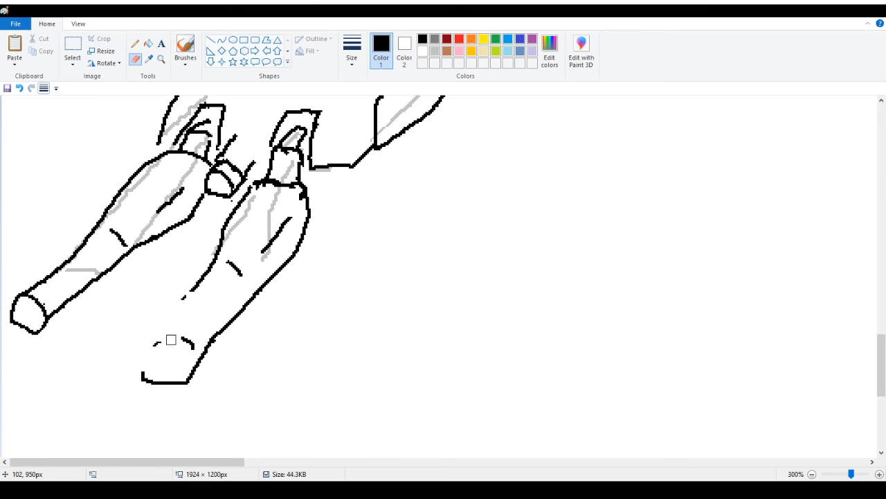
mouse_move(128, 395)
left_mouse_down()
mouse_move(194, 360)
mouse_move(189, 375)
mouse_move(272, 279)
mouse_move(241, 297)
mouse_move(286, 274)
mouse_move(274, 267)
mouse_move(181, 290)
left_mouse_up()
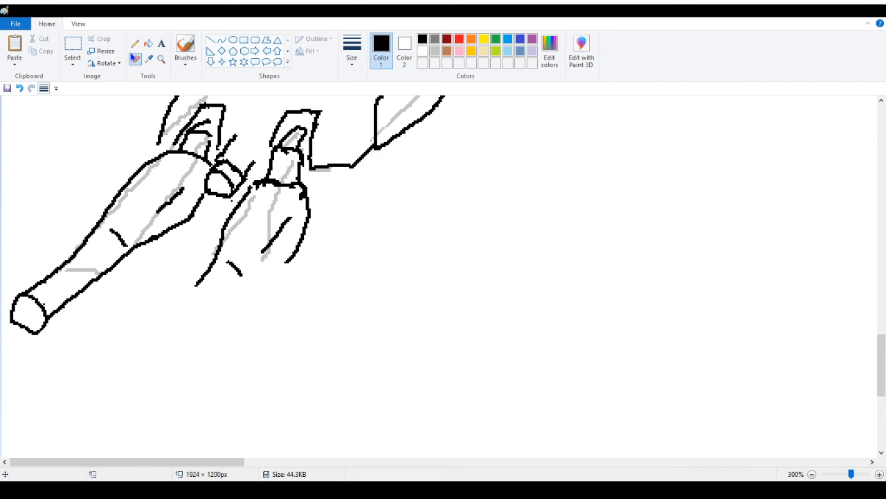
left_click(135, 43)
left_click(20, 88)
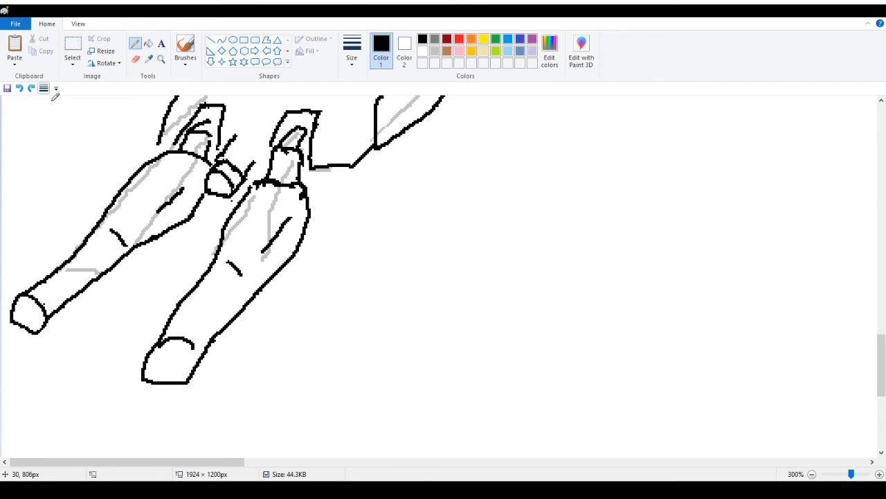
Erase the right-hand toe's flat tip, its curved line and most of its right side, leaving the left side in place
left_click(135, 59)
mouse_move(162, 348)
left_mouse_down()
mouse_move(150, 380)
mouse_move(194, 379)
mouse_move(193, 354)
mouse_move(167, 344)
left_mouse_up()
mouse_move(174, 392)
left_mouse_down()
mouse_move(275, 274)
mouse_move(311, 208)
mouse_move(303, 225)
left_mouse_up()
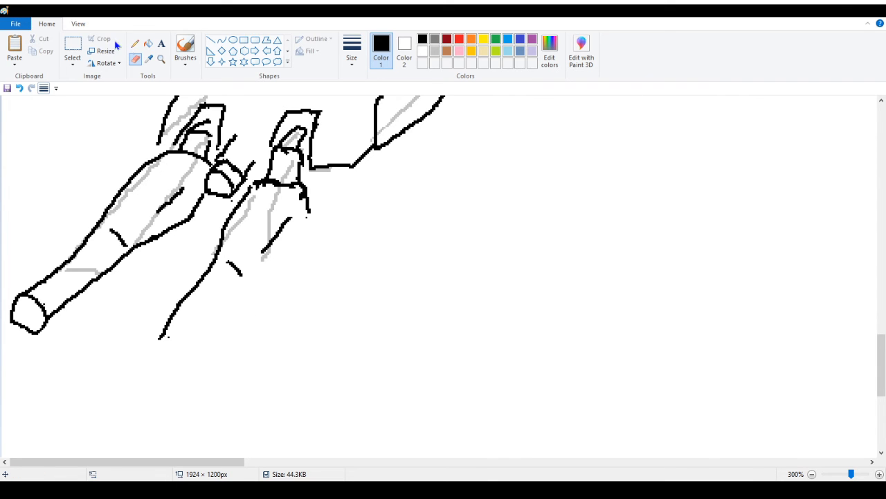
Complete the right toe's outline with the black pencil, closing it with a blunt rounded tip and a short curved cap line
left_click(135, 44)
mouse_move(310, 206)
left_mouse_down()
mouse_move(307, 237)
mouse_move(254, 281)
mouse_move(191, 367)
left_mouse_up()
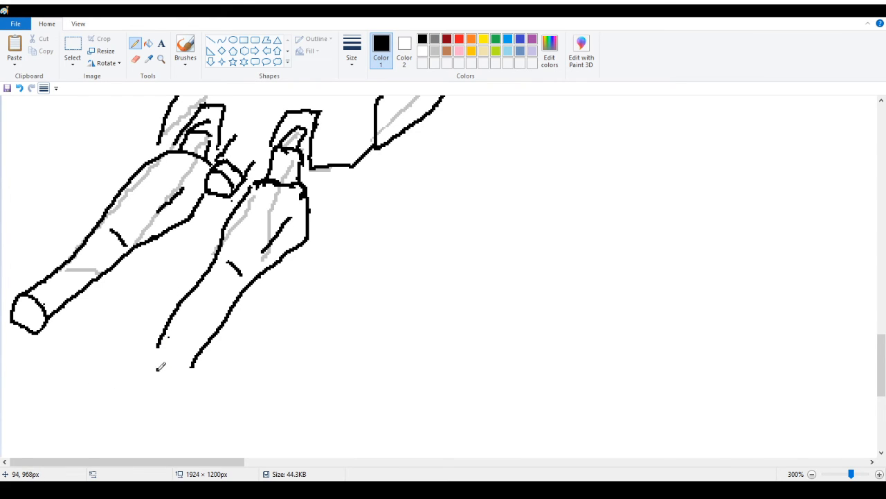
mouse_move(160, 367)
left_mouse_down()
mouse_move(173, 343)
mouse_move(191, 355)
mouse_move(195, 373)
mouse_move(158, 368)
mouse_move(191, 371)
left_mouse_up()
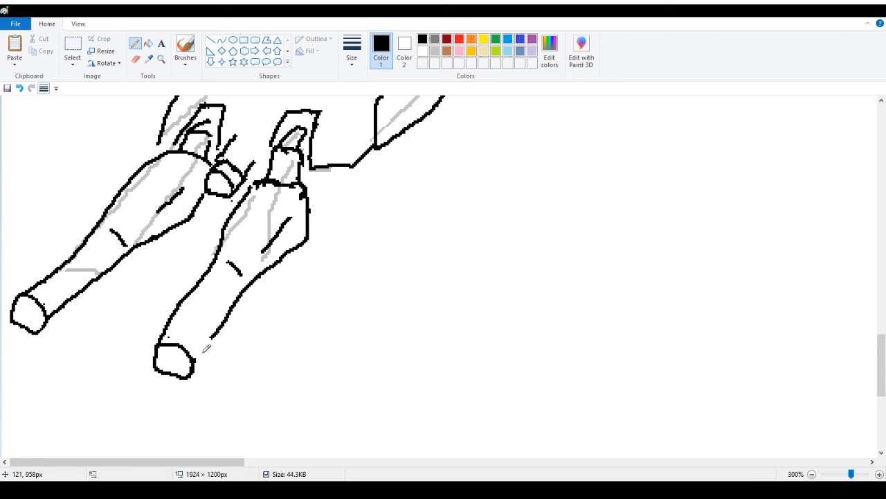
left_click_drag(193, 371, 211, 342)
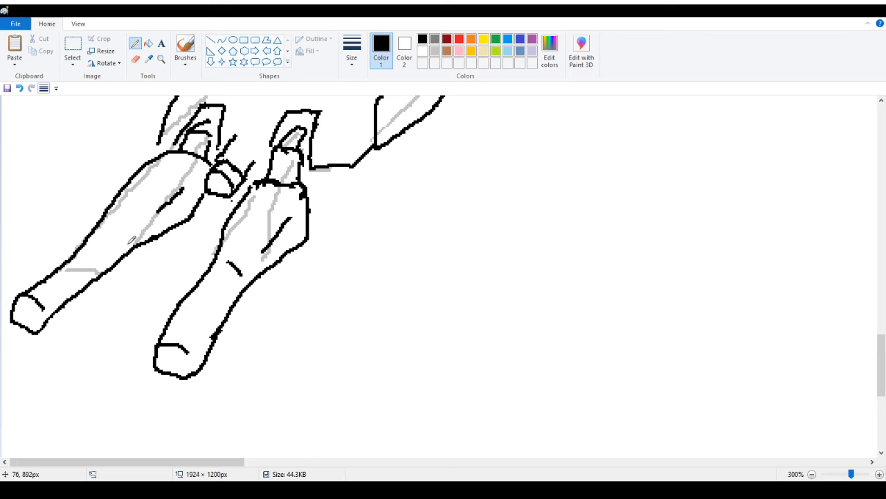
Check the foot against the whole robot figure, including its proportions and remaining gaps
scroll(237, 234, "down", 1)
scroll(215, 250, "up", 1)
left_click(162, 59)
right_click(99, 115)
right_click(77, 114)
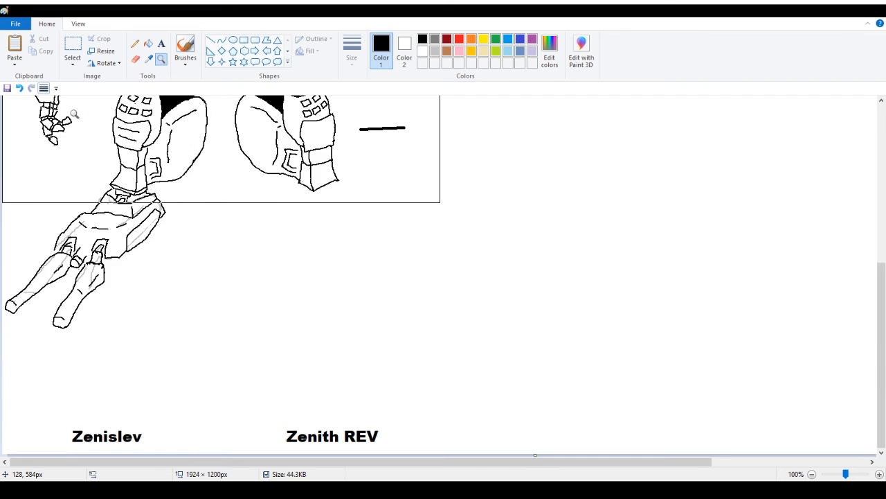
right_click(72, 114)
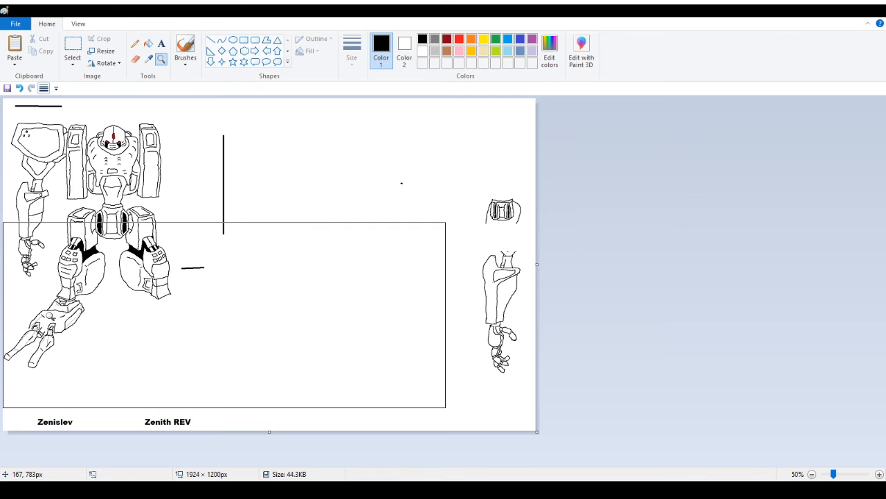
left_click(29, 313)
left_click(158, 360)
scroll(166, 207, "up", 3)
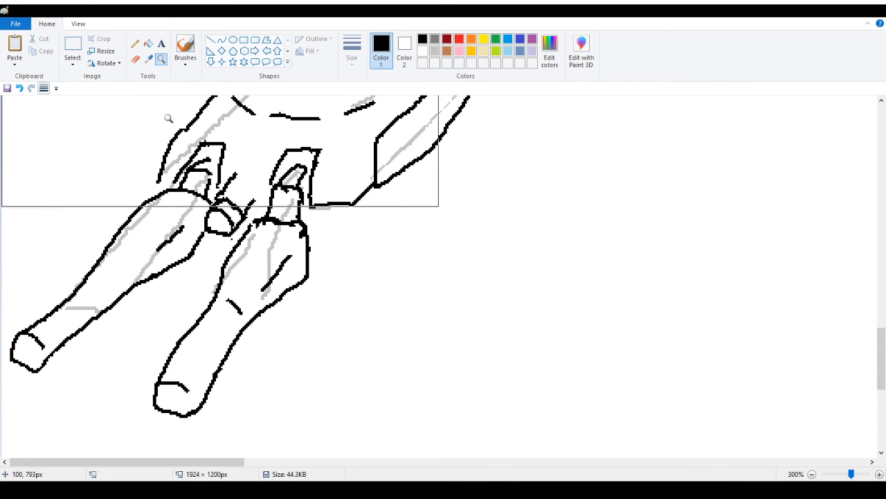
Redraw a smaller peg between the toes with two slanted lines above it, and close the outline gaps around the left toe
left_click(135, 43)
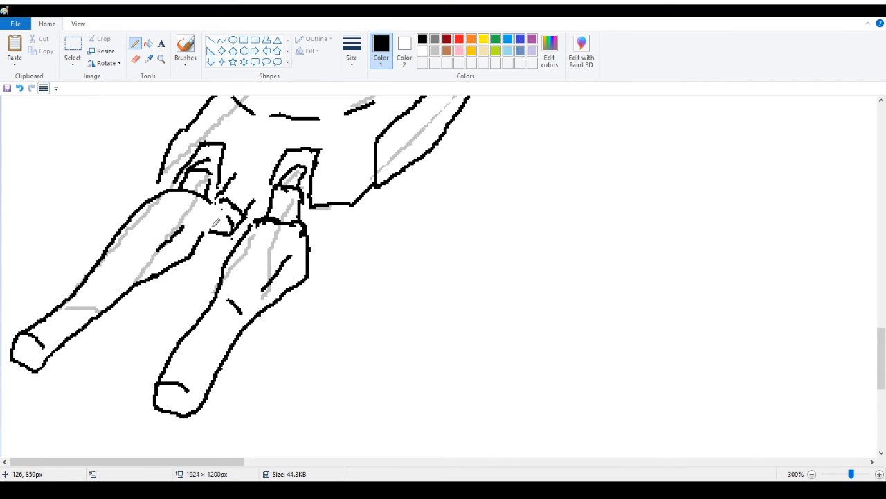
left_click_drag(218, 228, 222, 214)
left_click_drag(235, 205, 229, 200)
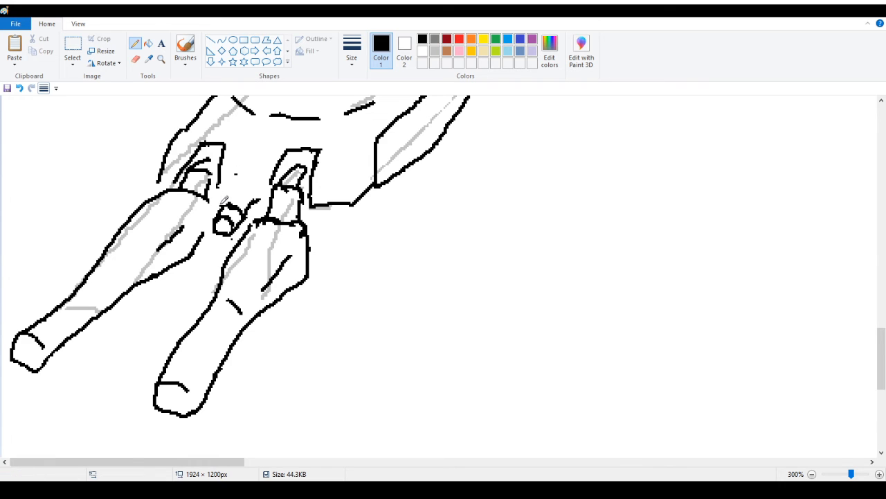
left_click_drag(243, 168, 221, 200)
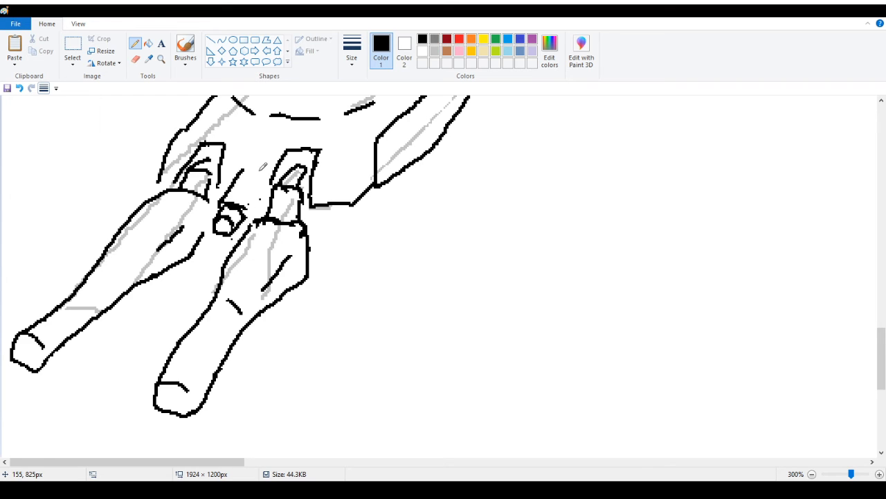
left_click_drag(263, 170, 248, 211)
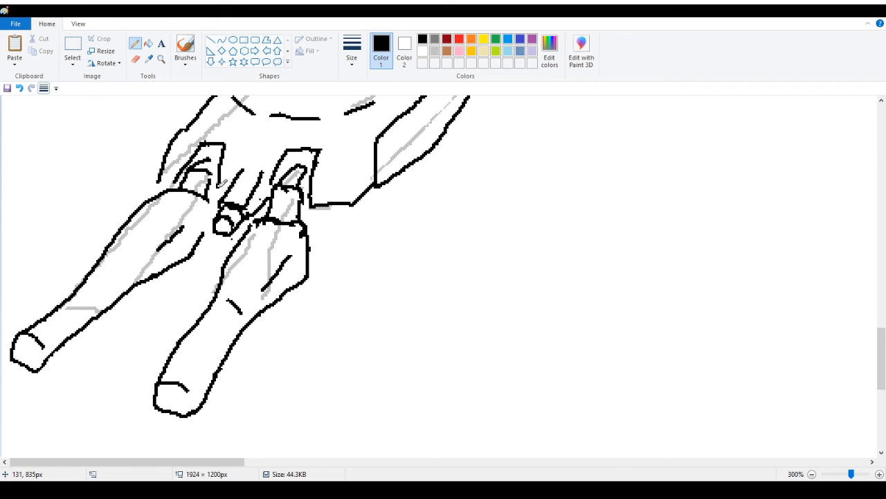
left_click_drag(212, 199, 200, 240)
left_click_drag(158, 181, 159, 194)
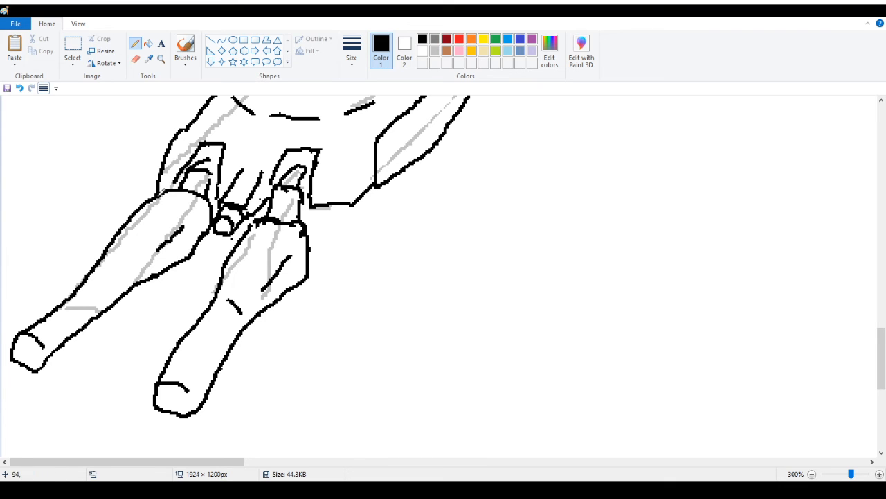
scroll(290, 279, "up", 3)
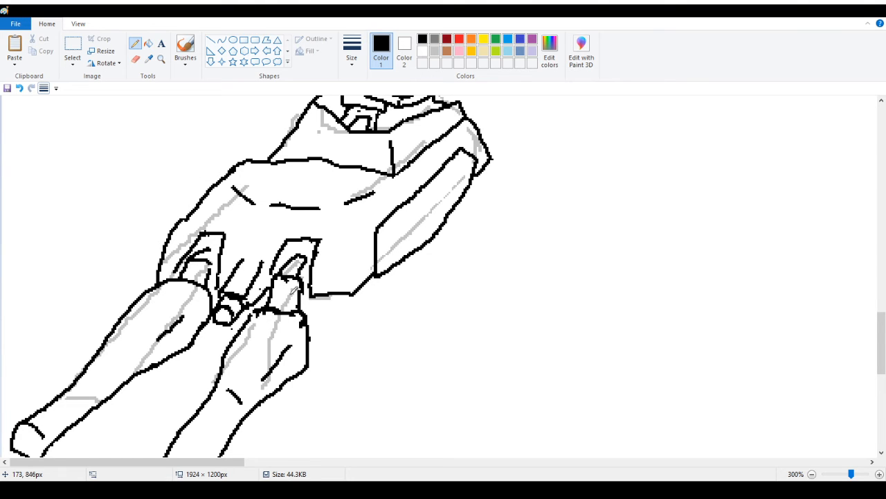
scroll(298, 287, "up", 5)
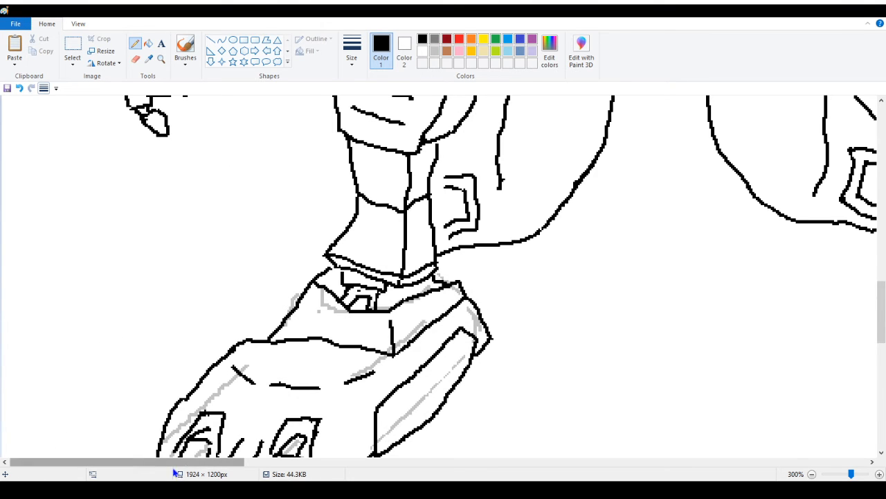
left_click_drag(155, 466, 245, 467)
scroll(238, 395, "up", 3)
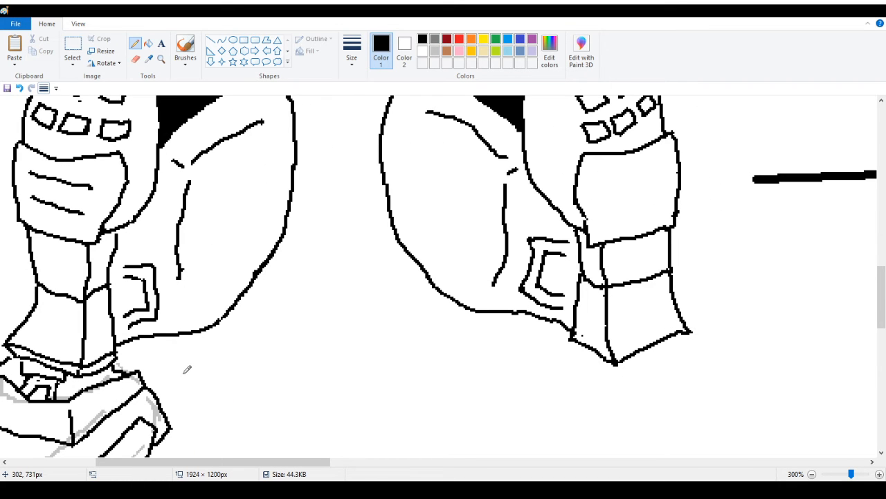
mouse_move(169, 369)
left_mouse_down()
mouse_move(225, 381)
mouse_move(301, 343)
left_mouse_up()
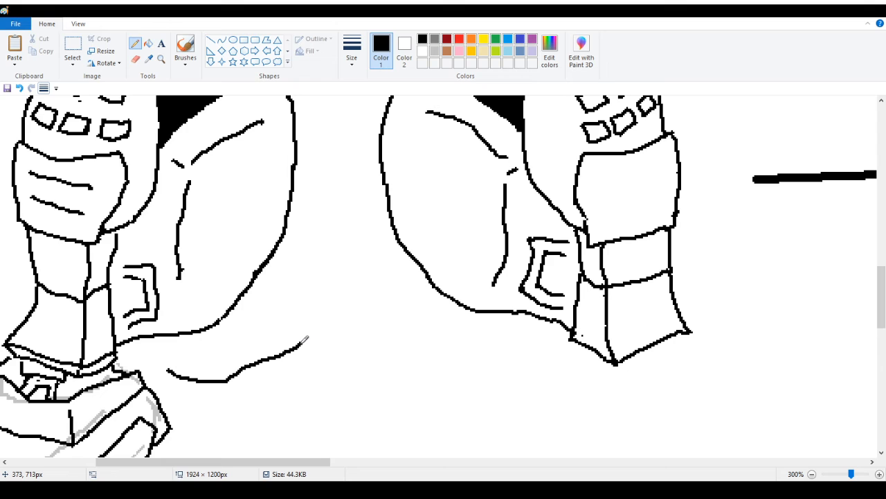
left_click(148, 43)
right_click(240, 369)
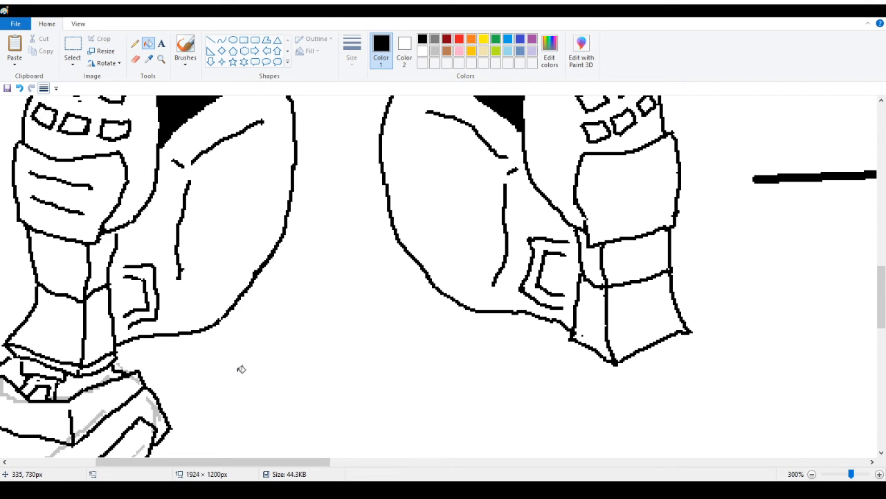
left_click(135, 43)
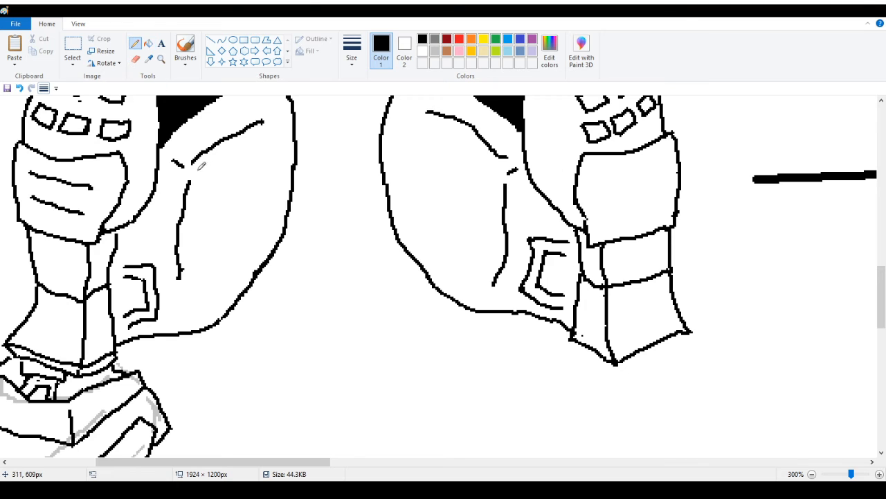
scroll(237, 352, "down", 3)
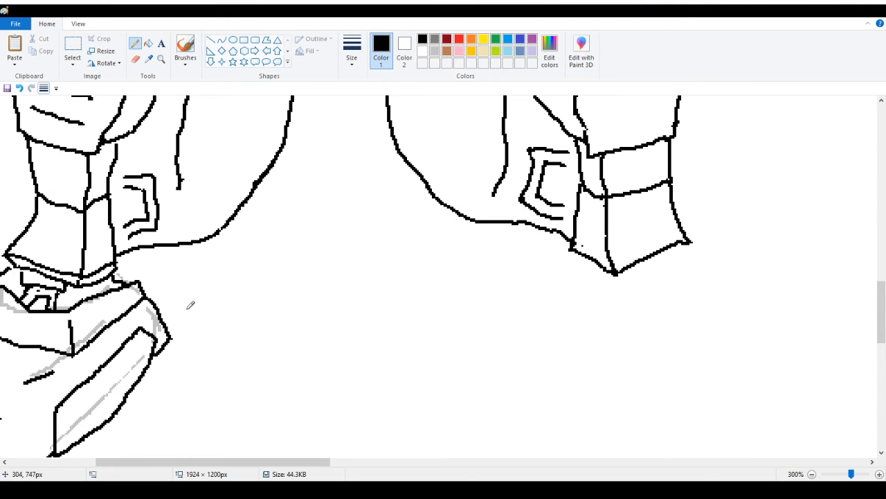
mouse_move(186, 310)
left_mouse_down()
mouse_move(244, 312)
mouse_move(320, 256)
left_mouse_up()
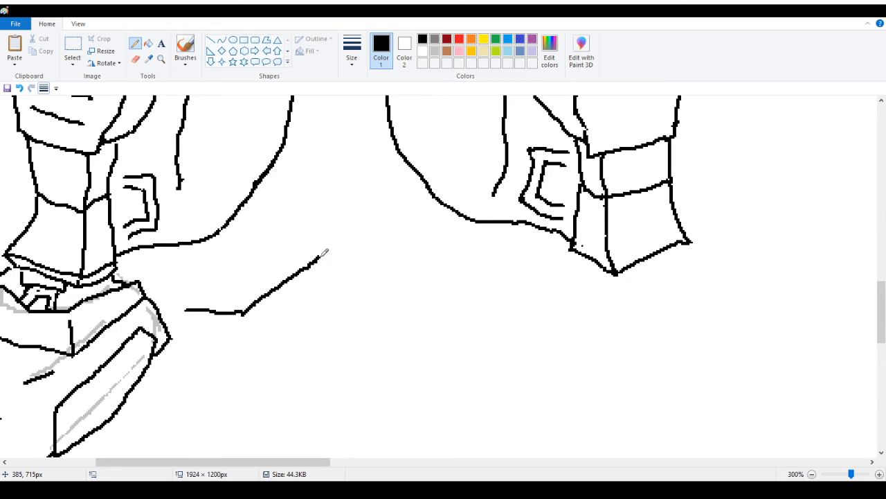
left_click_drag(319, 257, 320, 254)
left_click(148, 44)
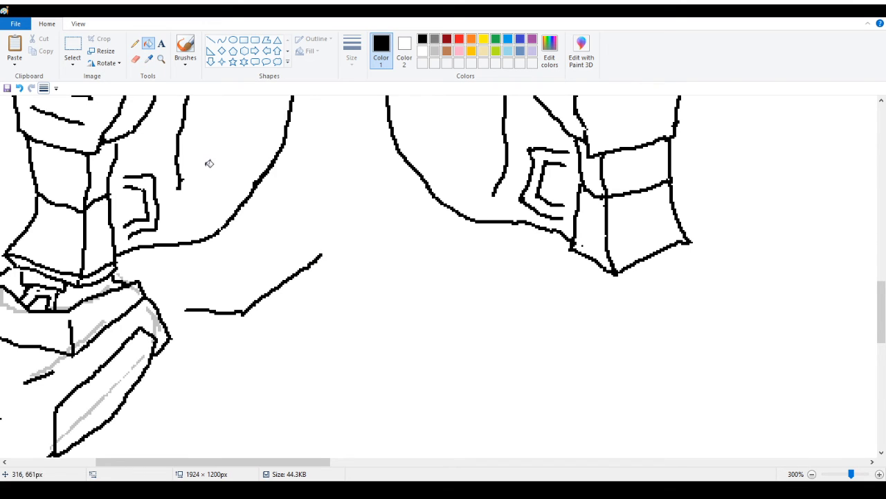
right_click(254, 302)
left_click(135, 43)
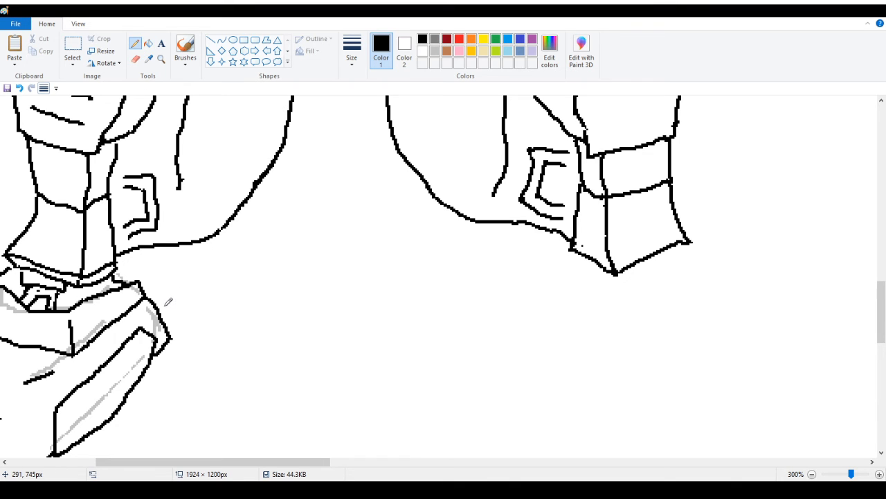
Draw a boxy heel block behind the foot, below the rounded leg shell, with a visible upper face
mouse_move(163, 309)
left_mouse_down()
mouse_move(194, 319)
mouse_move(229, 313)
mouse_move(283, 269)
left_mouse_up()
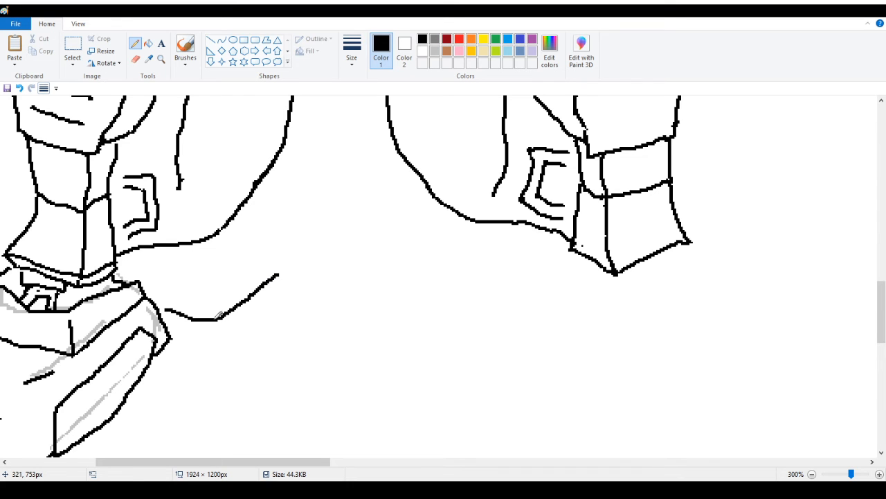
mouse_move(218, 317)
left_mouse_down()
mouse_move(290, 289)
mouse_move(276, 209)
mouse_move(203, 252)
mouse_move(181, 243)
left_mouse_up()
left_click_drag(274, 208, 243, 204)
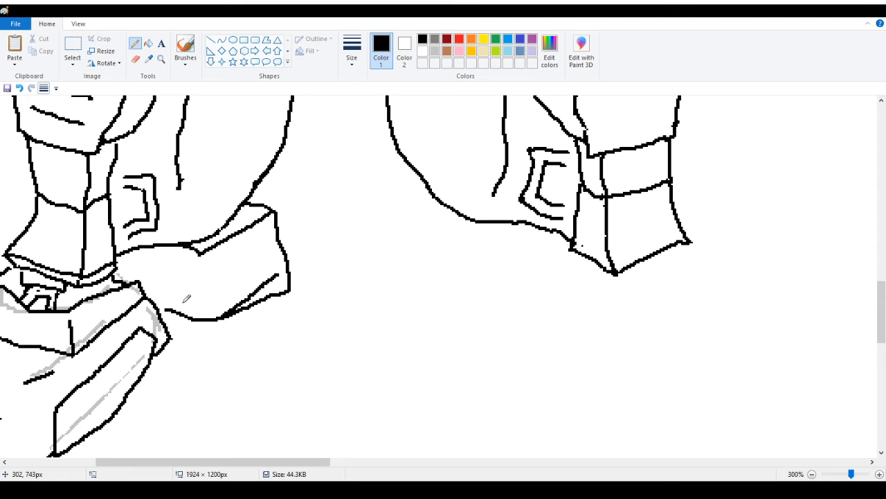
Add a cylindrical joint with a round end cap between the foot and heel block, and erase the block's stray inner line
mouse_move(168, 243)
left_mouse_down()
mouse_move(207, 283)
mouse_move(193, 299)
mouse_move(144, 282)
left_mouse_up()
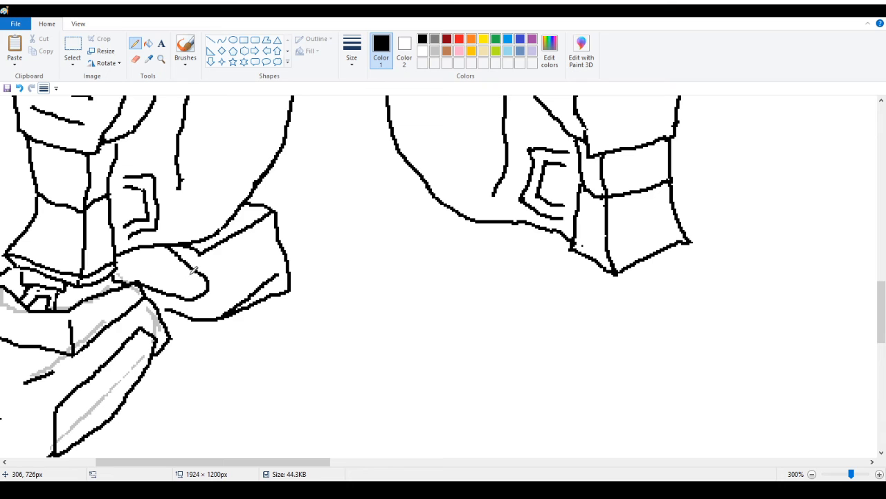
mouse_move(196, 270)
left_mouse_down()
mouse_move(173, 294)
mouse_move(204, 280)
mouse_move(206, 293)
left_mouse_up()
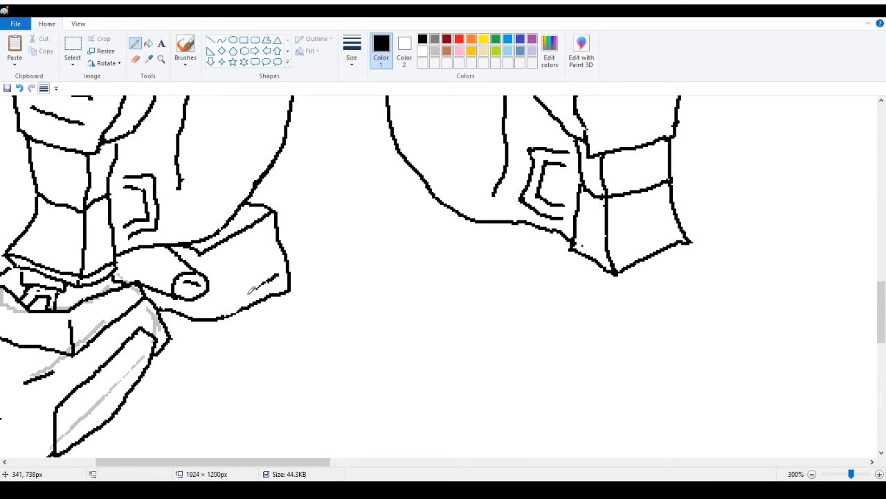
left_click_drag(249, 291, 280, 271)
left_click_drag(179, 296, 154, 294)
Sample the light grey guide-line colour and clear the guide lines in the foot body and left toe by filling grey, followed by white
left_click_drag(272, 461, 184, 463)
scroll(214, 388, "down", 3)
scroll(275, 257, "up", 1)
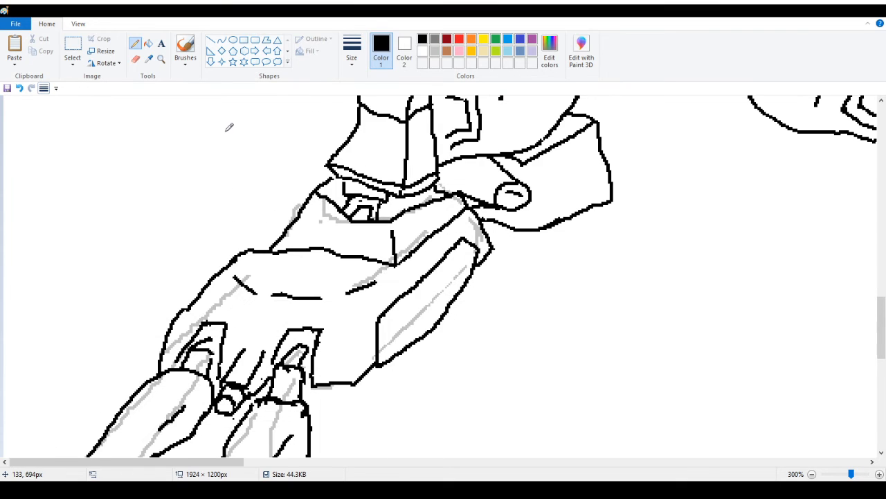
scroll(289, 157, "down", 1)
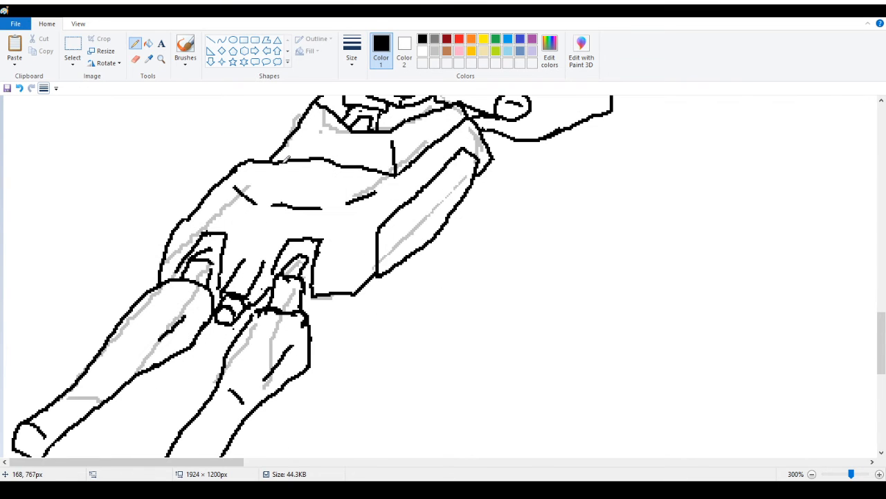
left_click(148, 59)
left_click(226, 203)
left_click(149, 43)
left_click(267, 209)
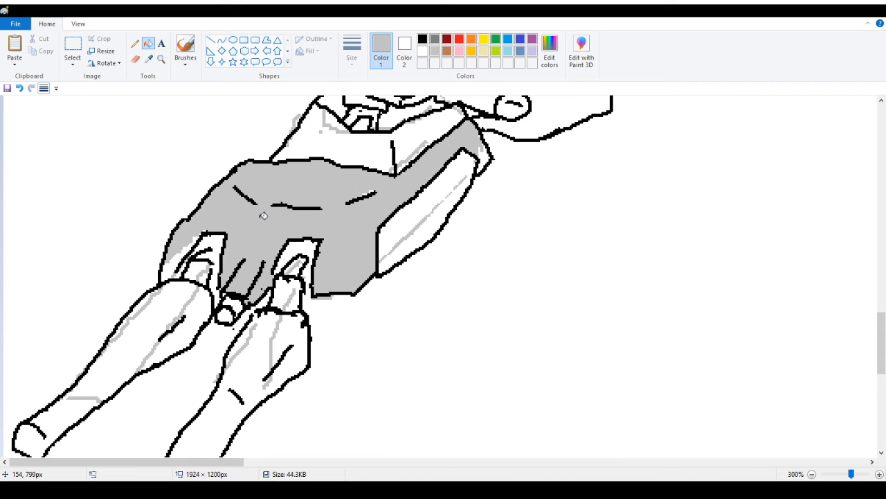
left_click(147, 319)
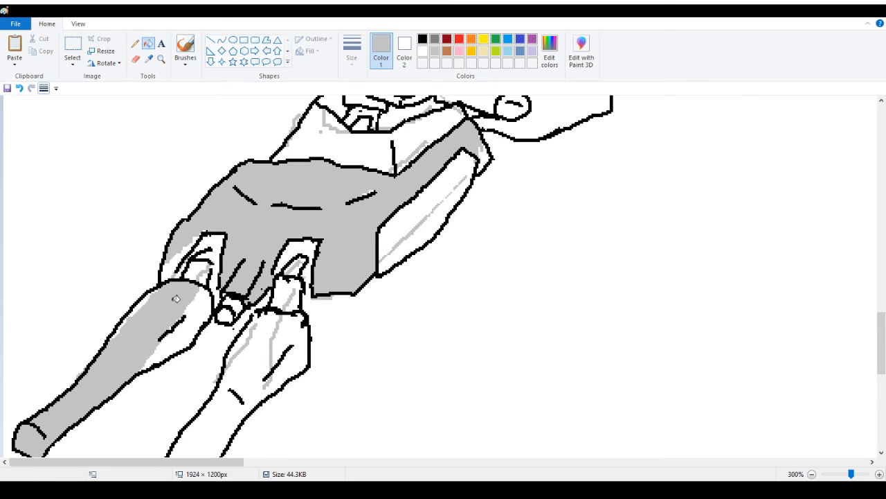
right_click(175, 298)
right_click(271, 219)
Clear the grey guide lines from both toe joints and the right toe by filling each area grey and back to white
scroll(252, 230, "down", 3)
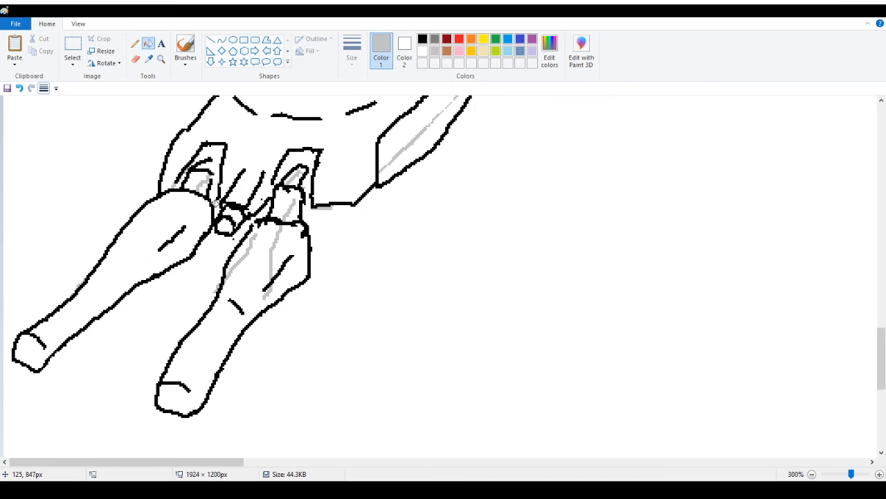
left_click(170, 180)
right_click(170, 181)
left_click(294, 180)
right_click(295, 180)
left_click(284, 209)
right_click(284, 209)
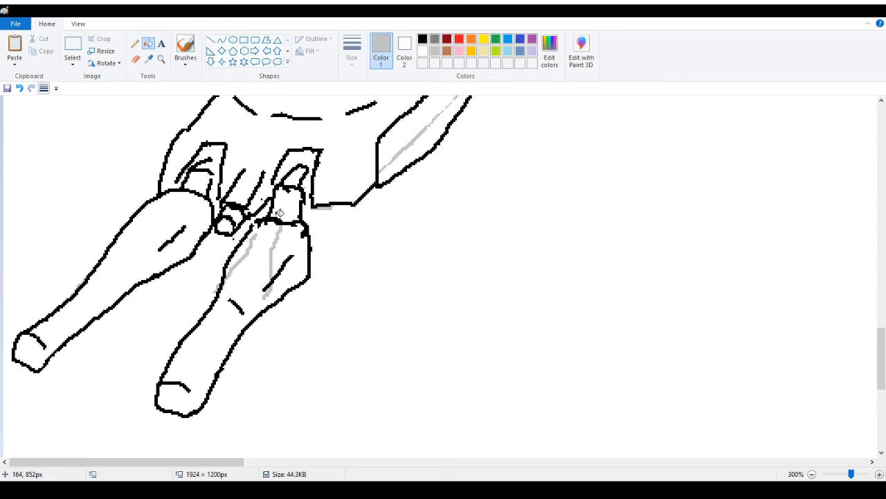
left_click(265, 259)
right_click(265, 259)
Clear the remaining grey guide lines from the foot's side panel, ankle block, ankle gap and heel joint with grey and white fills
scroll(436, 213, "up", 3)
left_click(415, 220)
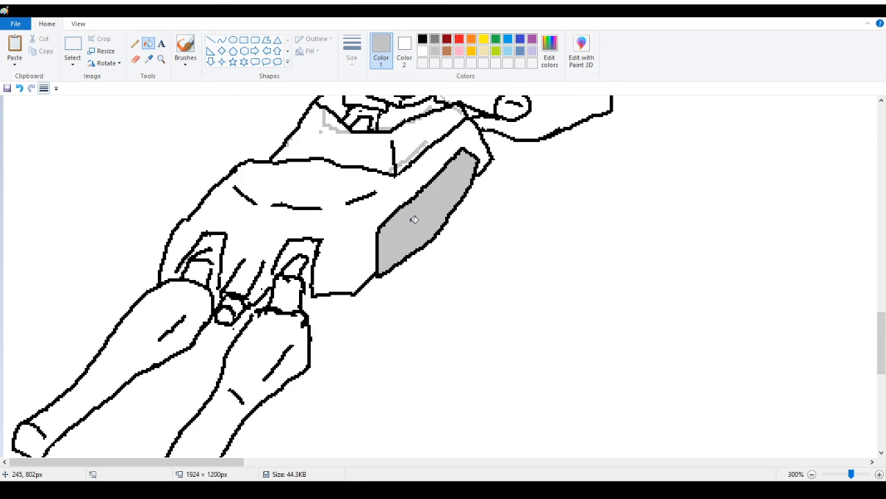
right_click(415, 219)
scroll(415, 219, "up", 3)
left_click(426, 216)
right_click(426, 216)
left_click(396, 204)
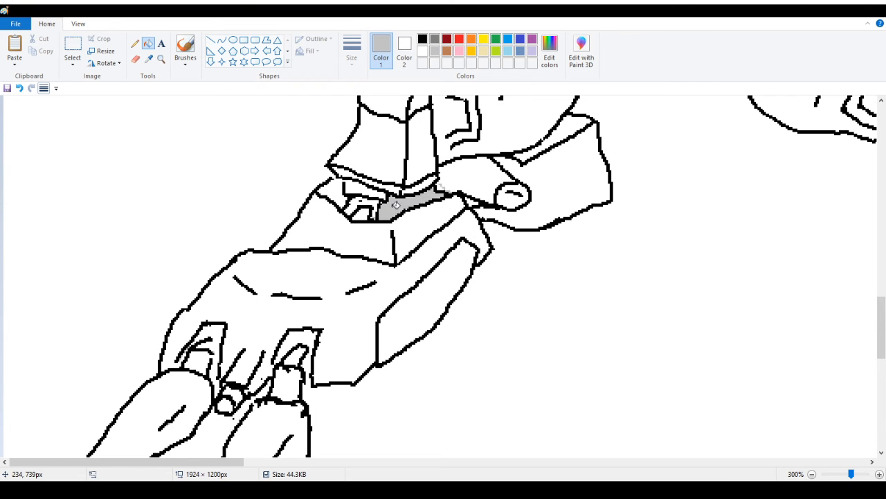
right_click(397, 204)
left_click(488, 172)
right_click(488, 173)
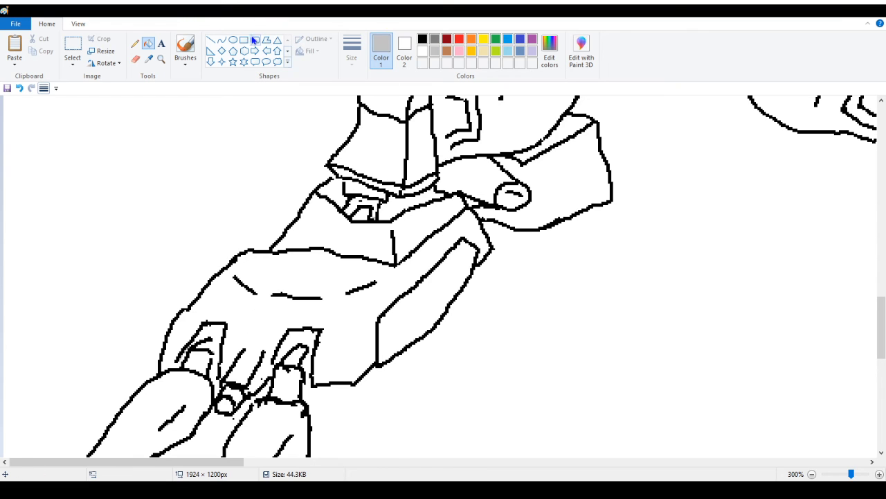
Erase the foot body's lower front edge beside the right toe slot and redraw it lower with the black Pencil
left_click(423, 39)
left_click(135, 45)
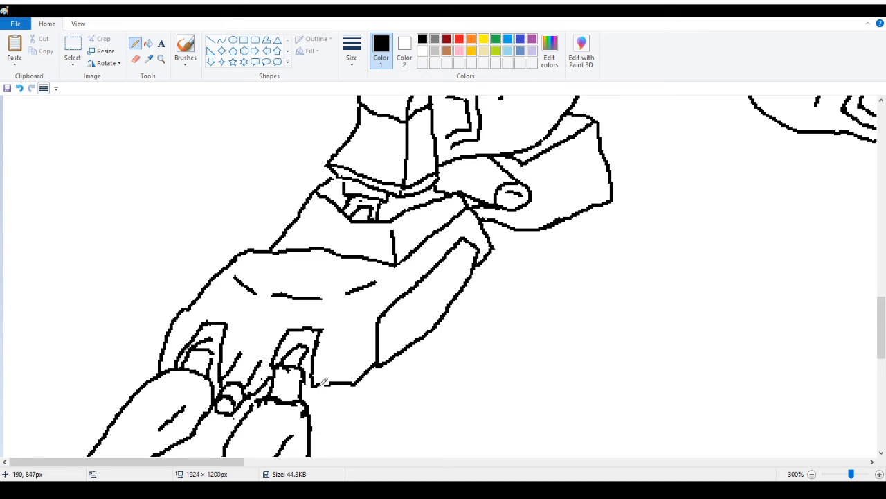
mouse_move(321, 382)
left_mouse_down()
mouse_move(346, 382)
mouse_move(330, 382)
left_mouse_up()
scroll(329, 390, "down", 3)
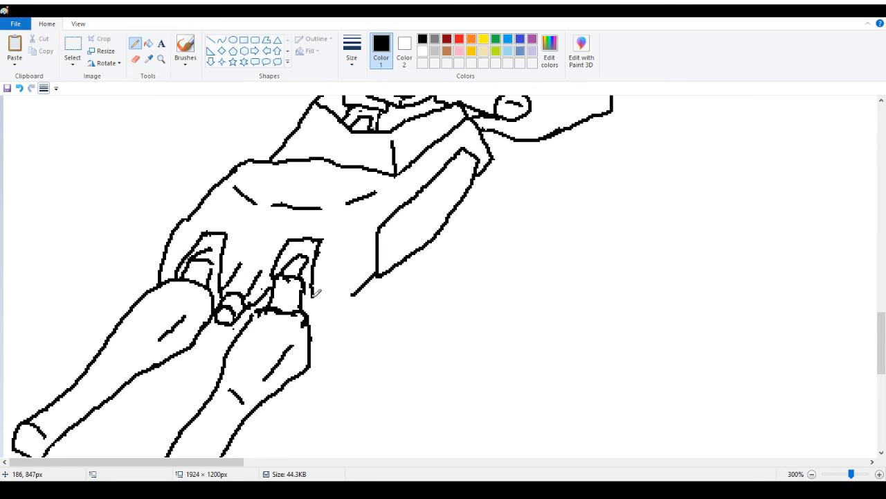
mouse_move(314, 296)
left_mouse_down()
mouse_move(315, 316)
mouse_move(352, 315)
mouse_move(355, 290)
mouse_move(396, 275)
left_mouse_up()
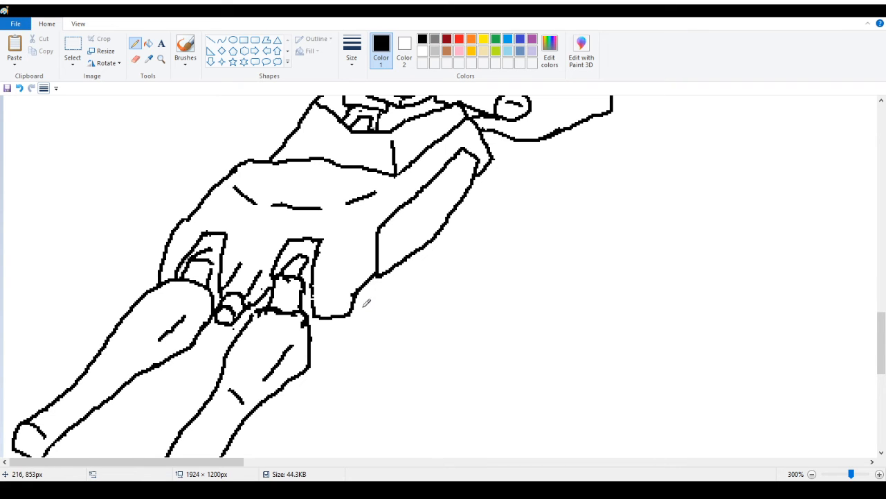
mouse_move(352, 307)
left_mouse_down()
mouse_move(333, 318)
mouse_move(360, 282)
mouse_move(355, 303)
left_mouse_up()
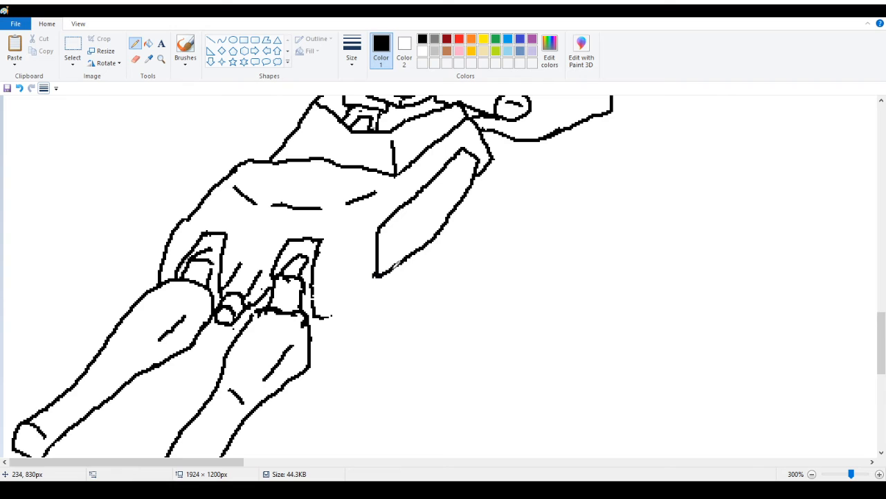
Extend the foot side panel's underside to a lower corner and join it to the right toe slot with a curved edge
left_click_drag(401, 260, 375, 275)
left_click_drag(416, 250, 376, 291)
key("ctrl+z")
left_click_drag(416, 253, 373, 299)
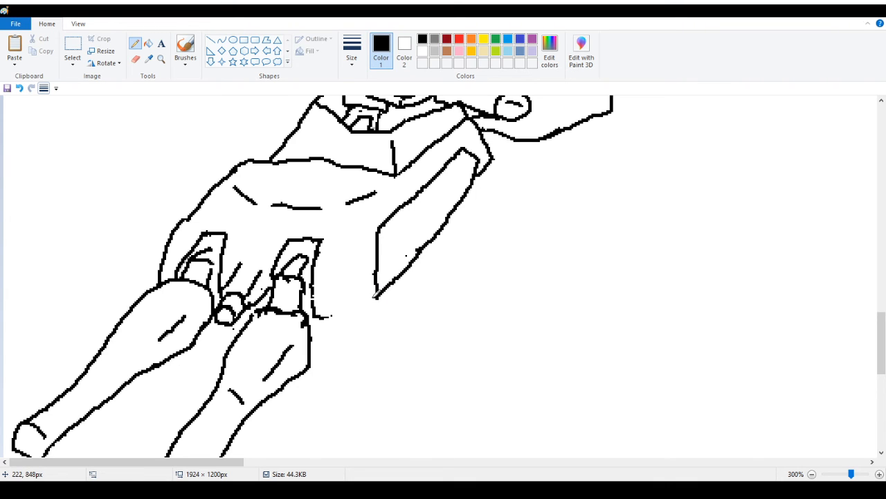
left_click_drag(377, 291, 327, 316)
scroll(367, 299, "up", 3)
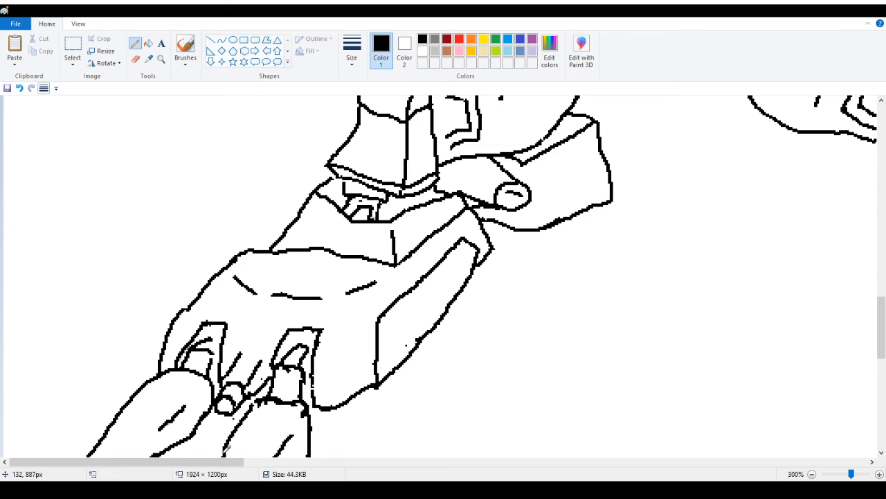
Examine the reshaped foot's proportions against the whole robot figure
left_click_drag(225, 461, 324, 461)
scroll(297, 430, "up", 3)
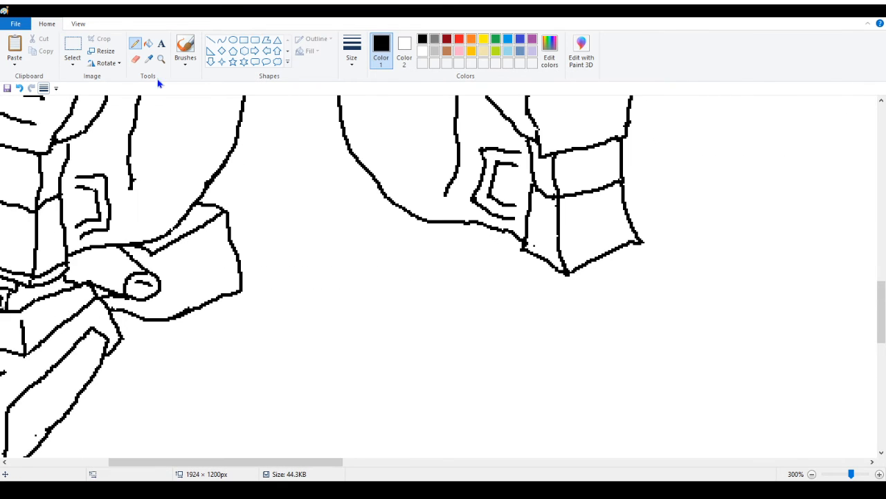
left_click(160, 58)
right_click(298, 268)
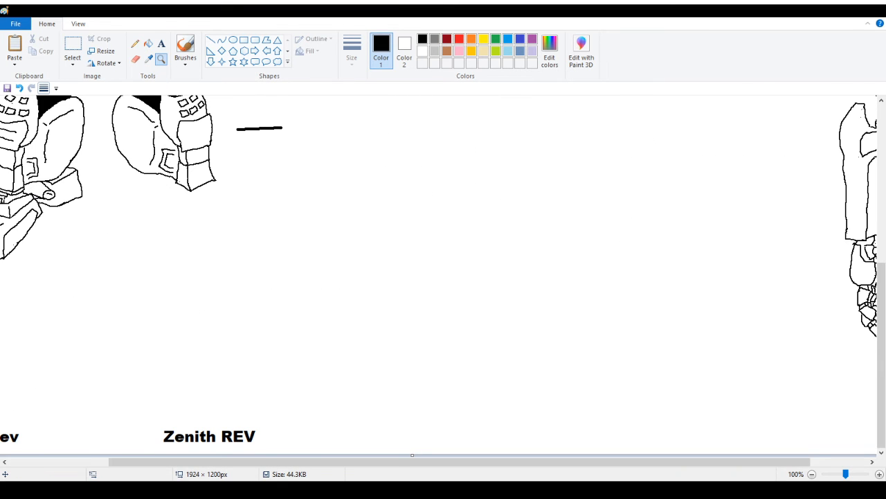
scroll(309, 464, "left", 3)
scroll(214, 364, "up", 3)
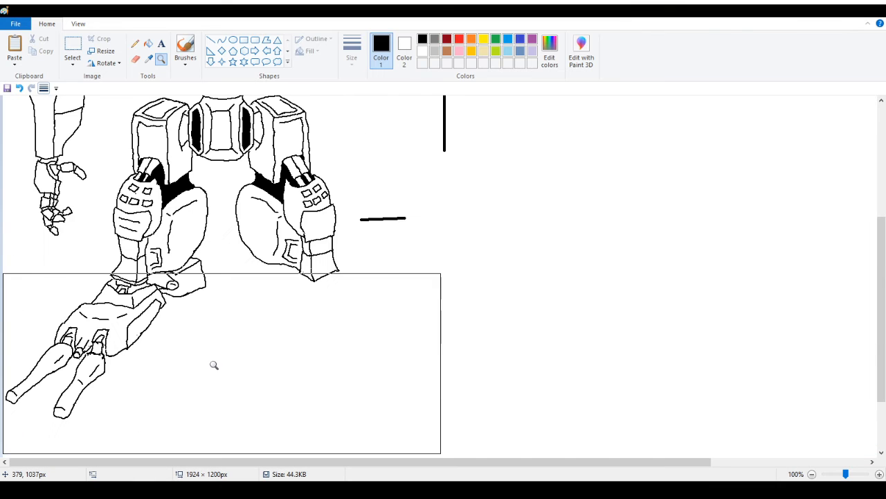
right_click(144, 207)
right_click(136, 206)
left_click(53, 222)
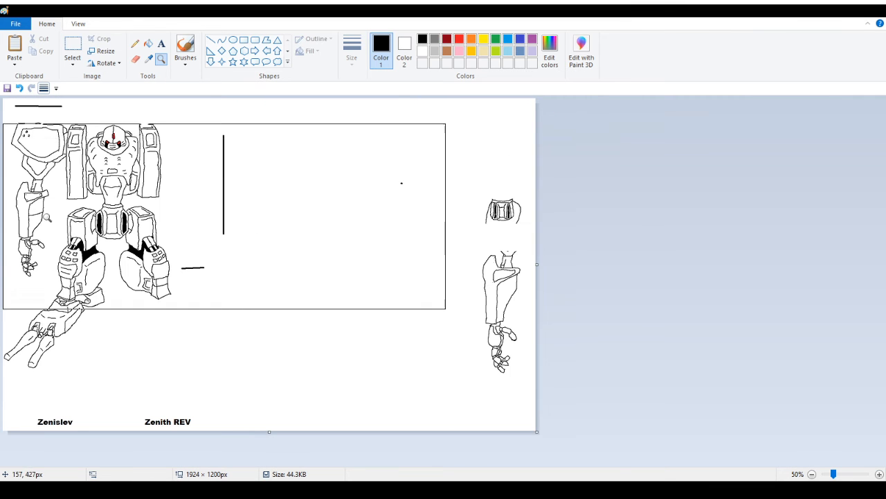
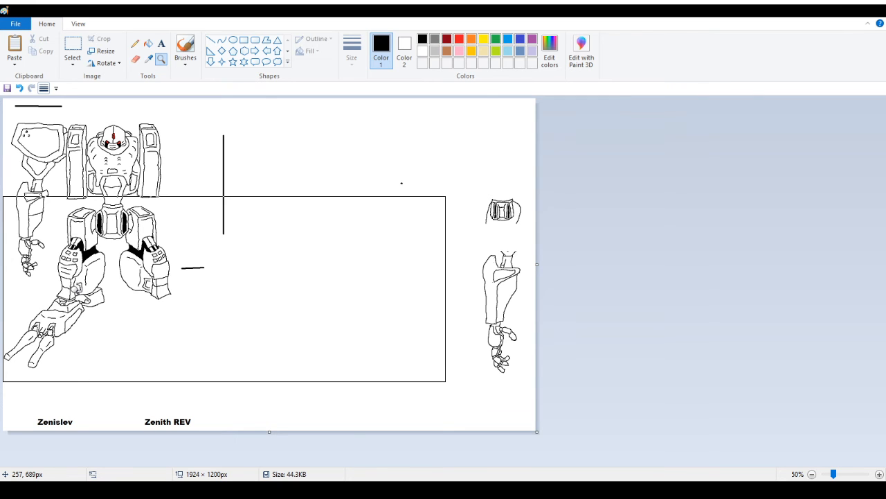
Extend the foot body's upper outline toward the ankle block and redraw the line between them as a straight slanted edge
left_click(75, 290)
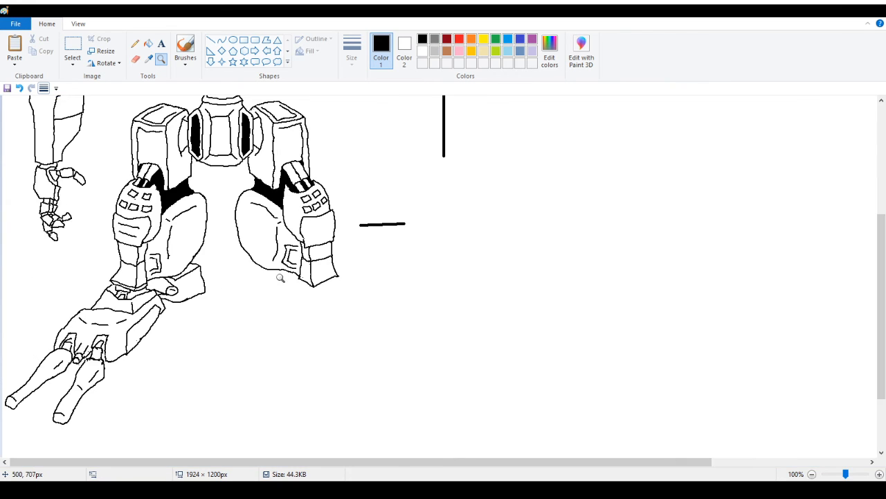
left_click(175, 280)
left_click(262, 299)
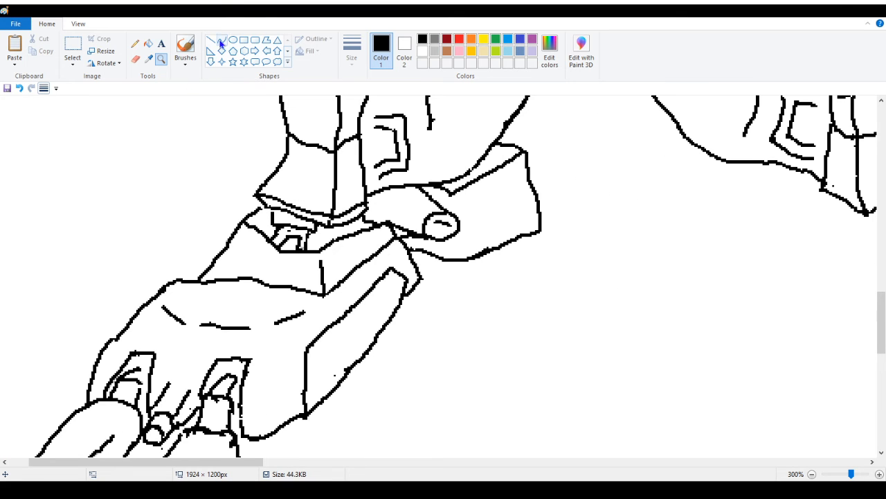
left_click(135, 44)
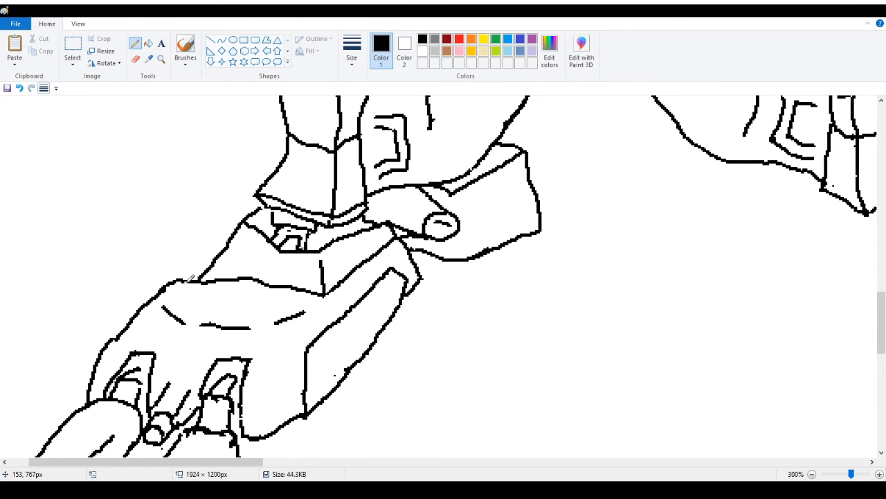
mouse_move(187, 281)
left_mouse_down()
mouse_move(221, 276)
mouse_move(195, 273)
mouse_move(182, 283)
mouse_move(216, 259)
mouse_move(178, 279)
mouse_move(207, 259)
mouse_move(223, 279)
left_mouse_up()
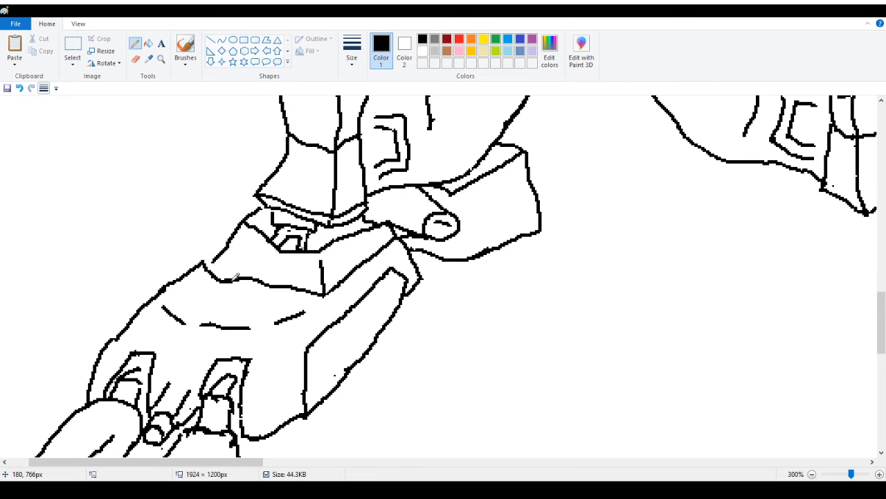
scroll(208, 298, "up", 3)
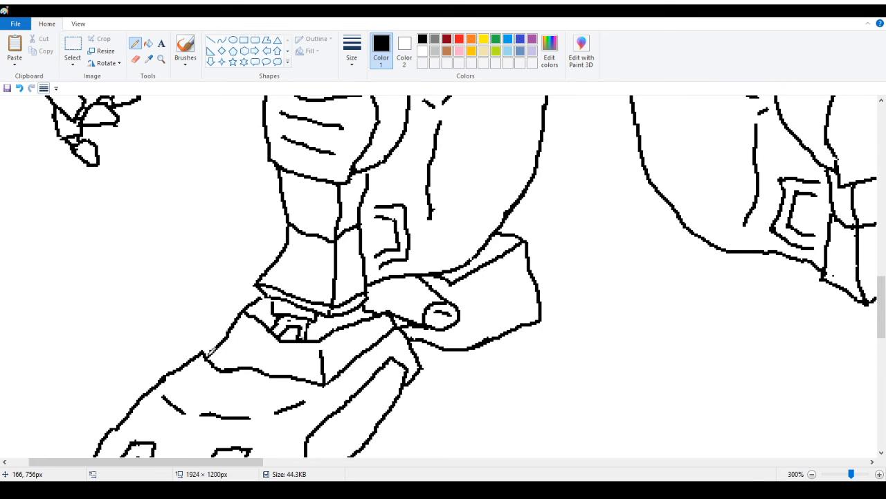
mouse_move(212, 361)
left_mouse_down()
mouse_move(236, 372)
mouse_move(205, 357)
mouse_move(243, 369)
mouse_move(206, 362)
left_mouse_up()
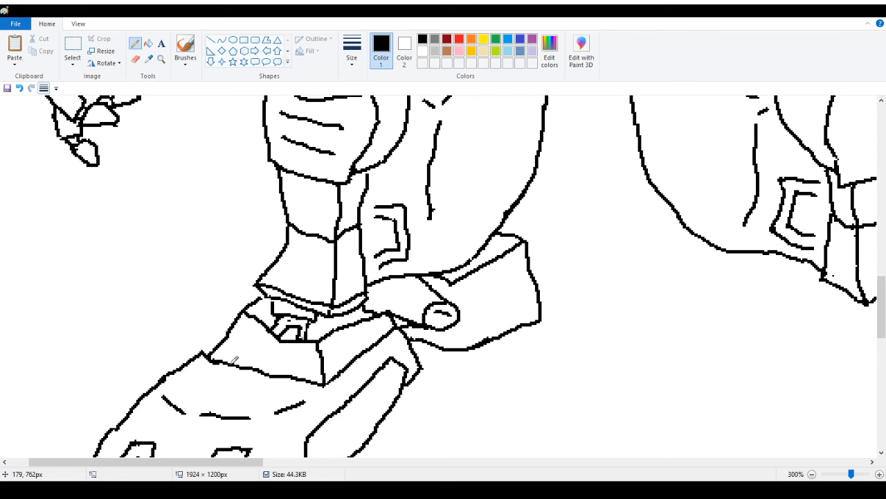
Erase the slanted line between foot body and ankle block and replace it with a curve joined to the foot's outline
left_click(135, 59)
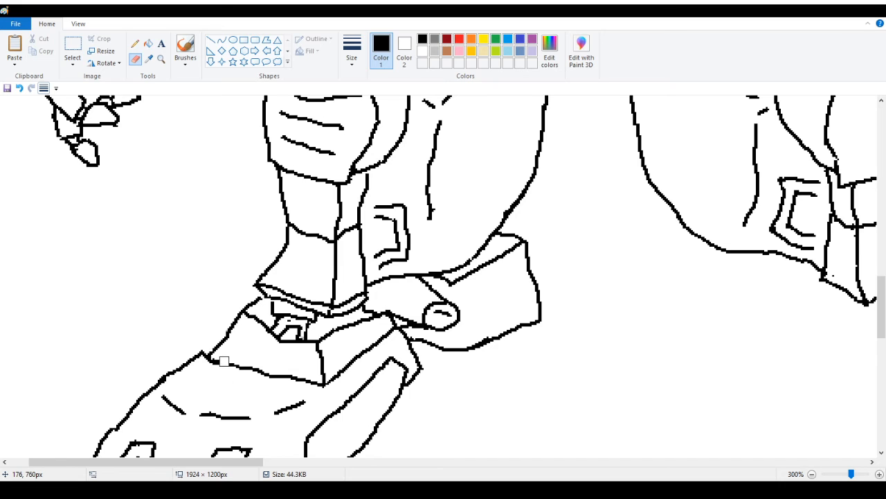
mouse_move(204, 356)
left_mouse_down()
mouse_move(270, 381)
mouse_move(295, 382)
mouse_move(293, 373)
left_mouse_up()
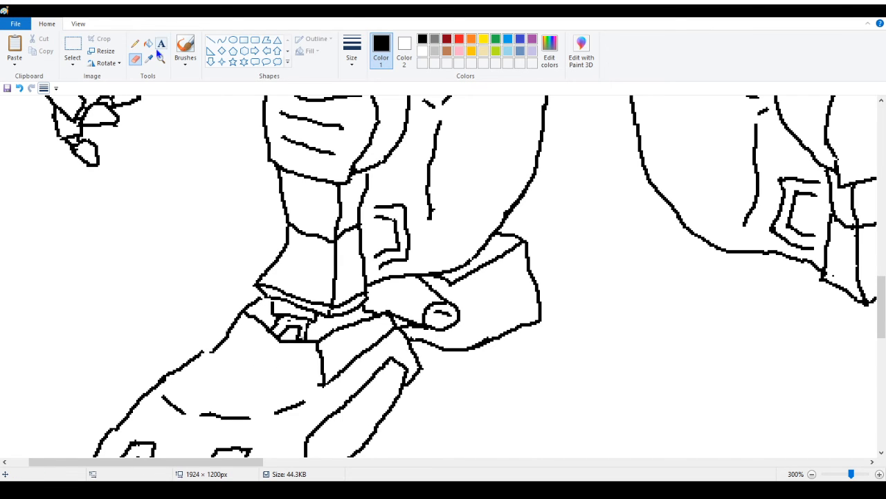
left_click(136, 45)
left_click_drag(204, 352, 237, 351)
left_click(19, 88)
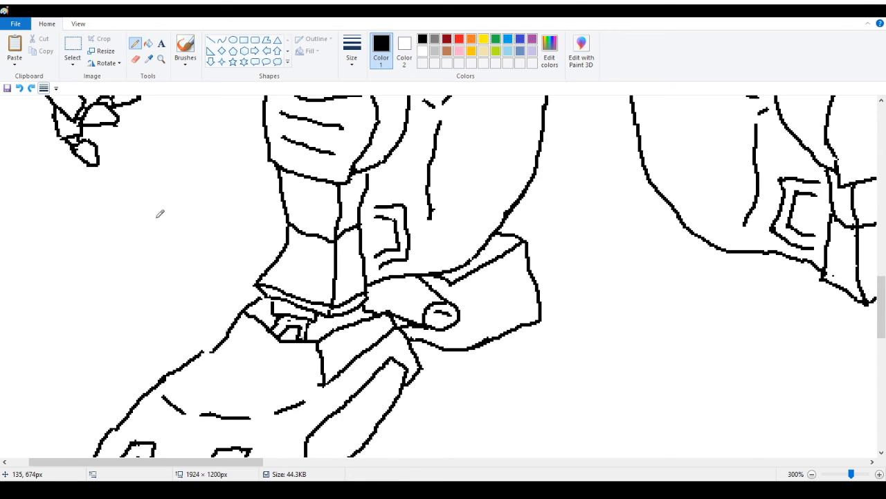
mouse_move(208, 349)
left_mouse_down()
mouse_move(264, 346)
mouse_move(323, 380)
left_mouse_up()
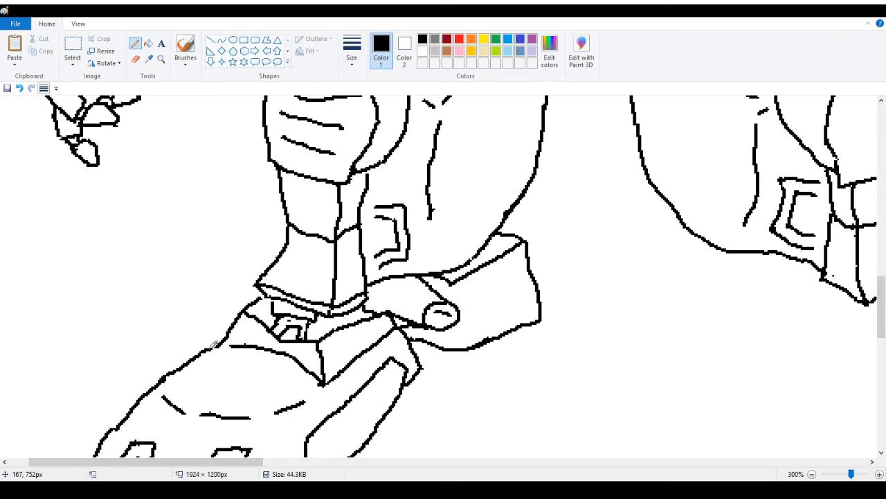
left_click_drag(211, 345, 243, 343)
Erase the rough middle of the foot's curved top edge, redraw it smoothly, and reshape the ankle opening's front edge
left_click_drag(253, 342, 283, 345)
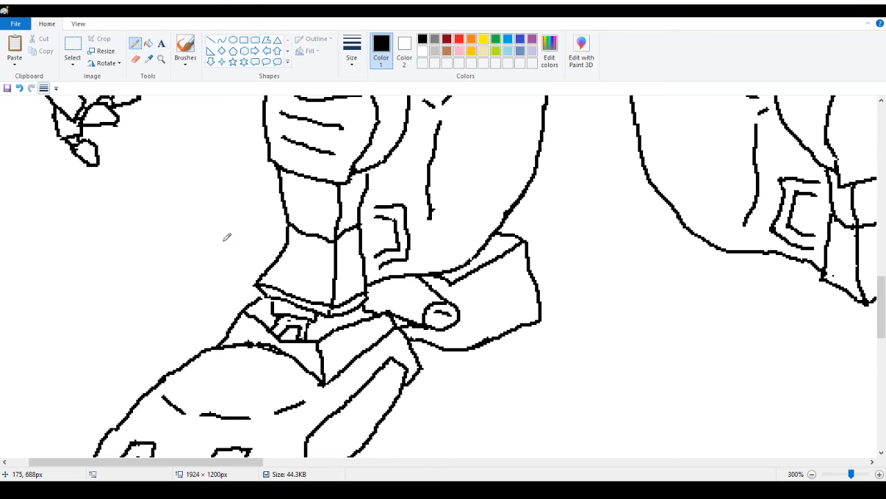
left_click(20, 89)
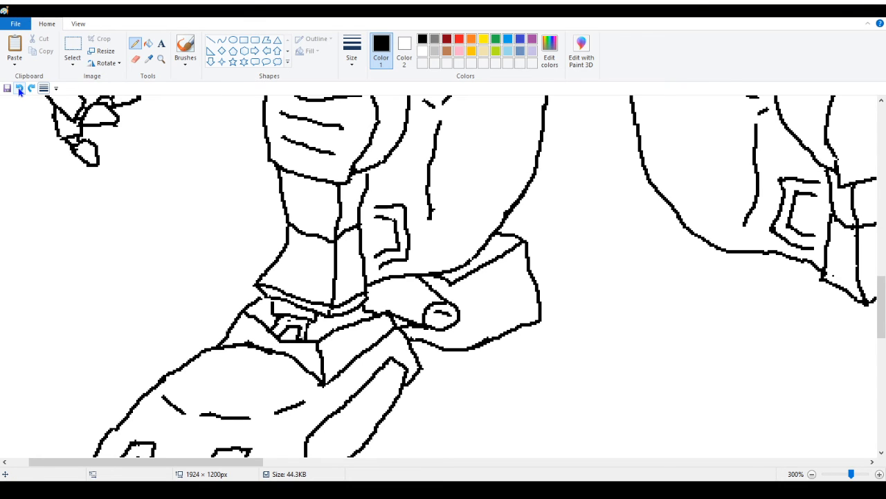
left_click(242, 338)
left_click(136, 59)
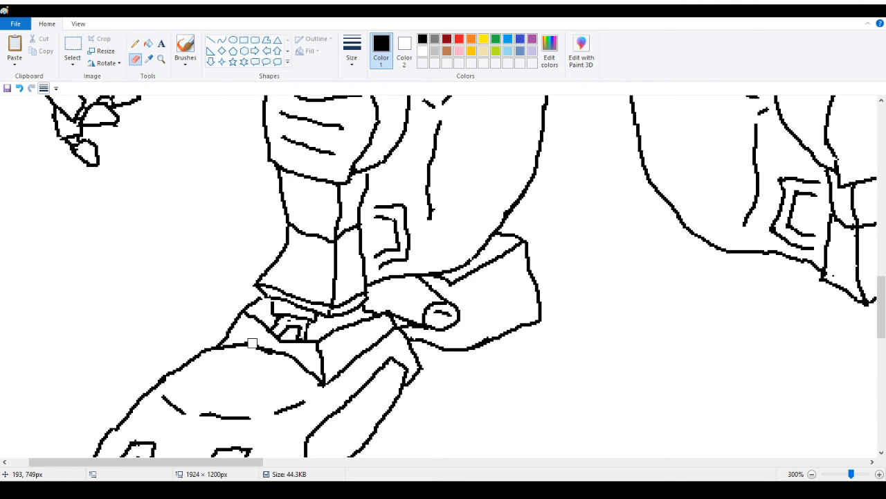
mouse_move(252, 343)
left_mouse_down()
mouse_move(274, 356)
mouse_move(261, 350)
left_mouse_up()
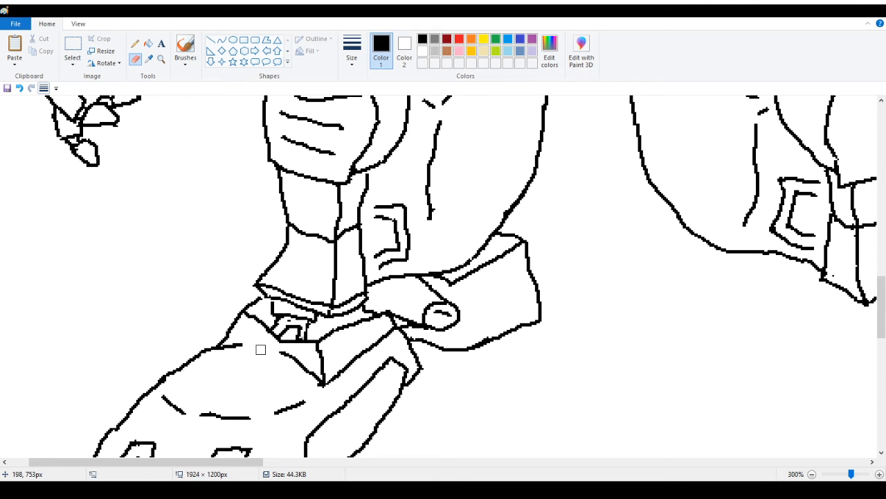
left_click(137, 43)
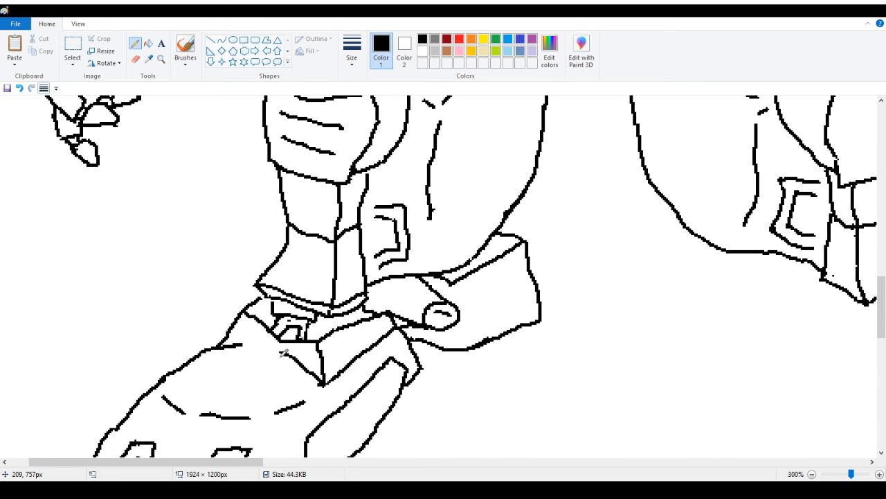
mouse_move(245, 311)
left_mouse_down()
mouse_move(286, 337)
mouse_move(250, 315)
mouse_move(266, 334)
mouse_move(304, 338)
mouse_move(245, 341)
mouse_move(296, 357)
left_mouse_up()
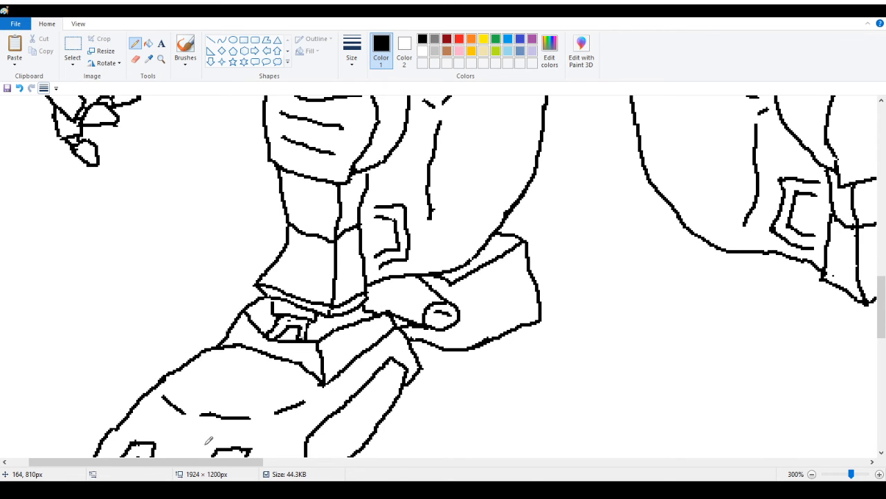
Examine the corrected foot against the full robot figure and the empty space beneath the other leg
left_click_drag(201, 462, 272, 465)
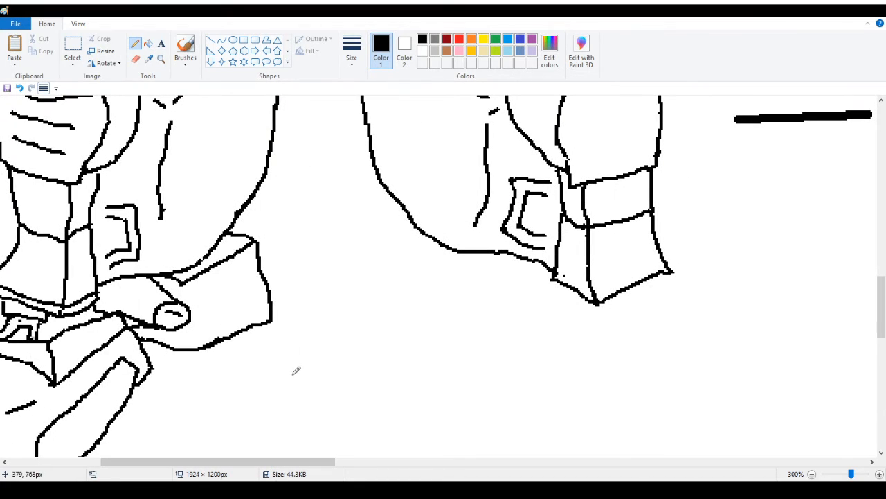
left_click(165, 62)
right_click(281, 217)
right_click(275, 352)
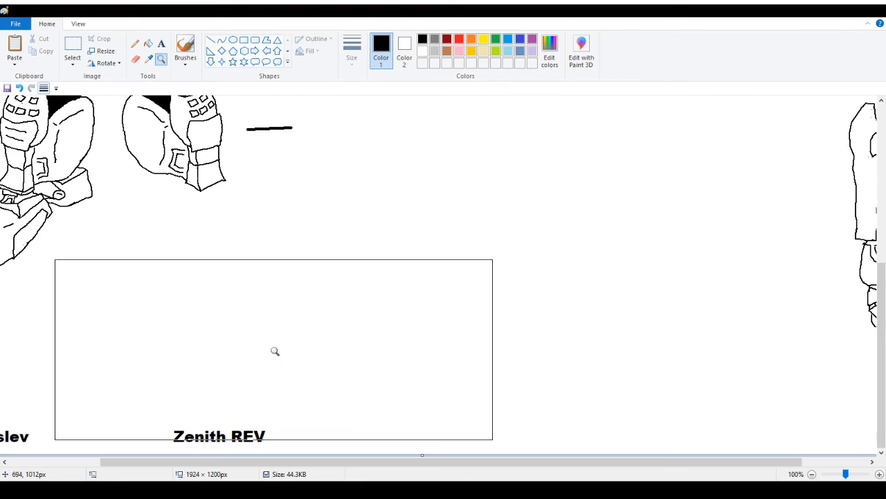
scroll(196, 342, "up", 5)
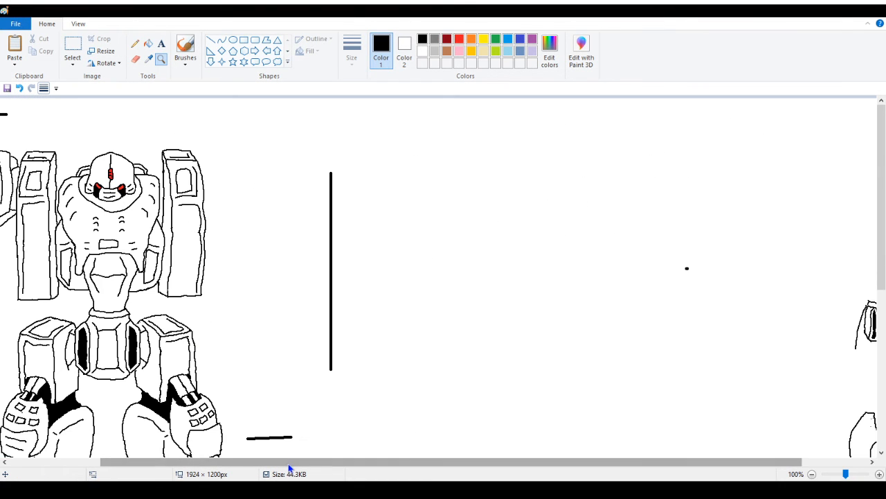
left_click_drag(289, 462, 187, 462)
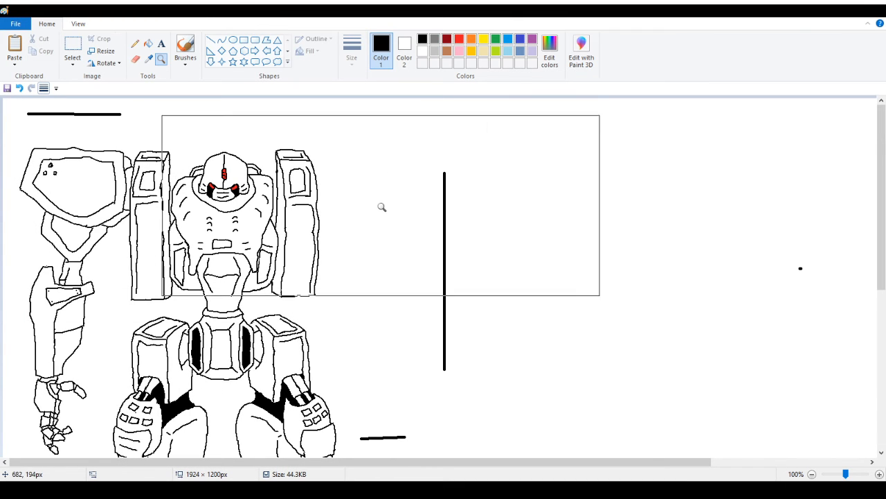
scroll(422, 235, "down", 5)
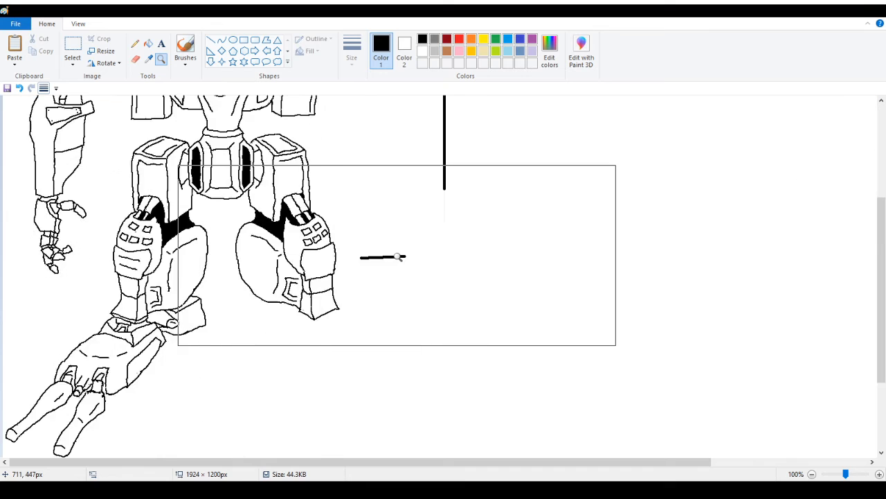
left_click(303, 257)
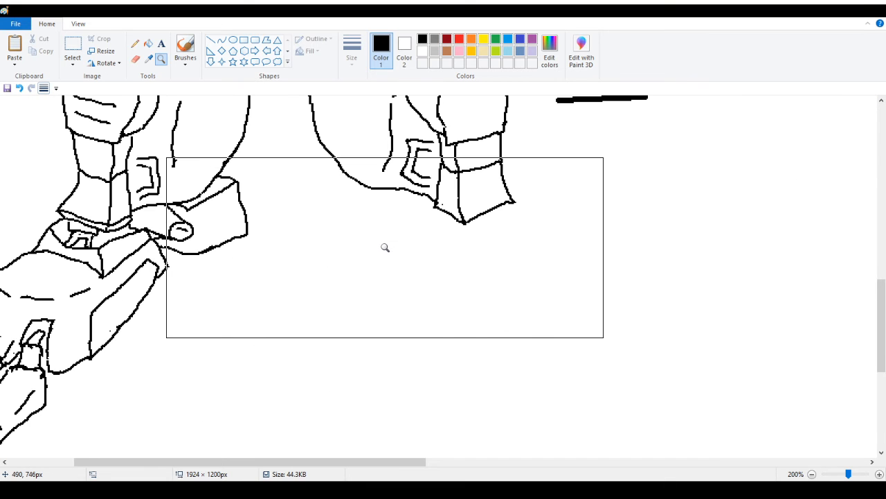
scroll(385, 248, "up", 1)
scroll(407, 274, "down", 1)
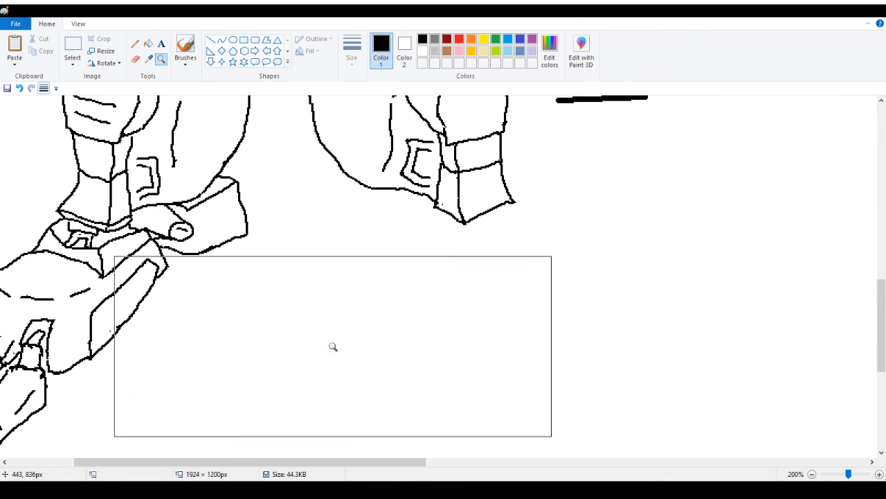
left_click_drag(323, 462, 339, 462)
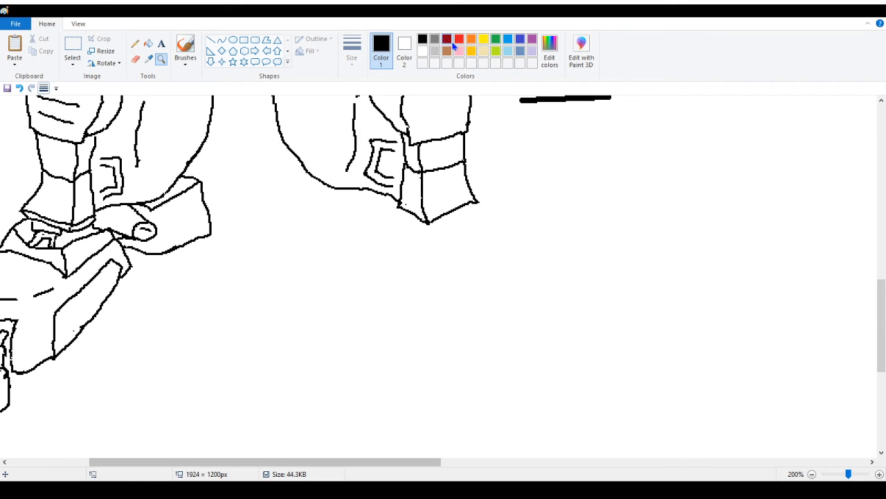
Sketch light grey guide lines for a foot with two splayed toes beneath the footless leg
left_click(434, 51)
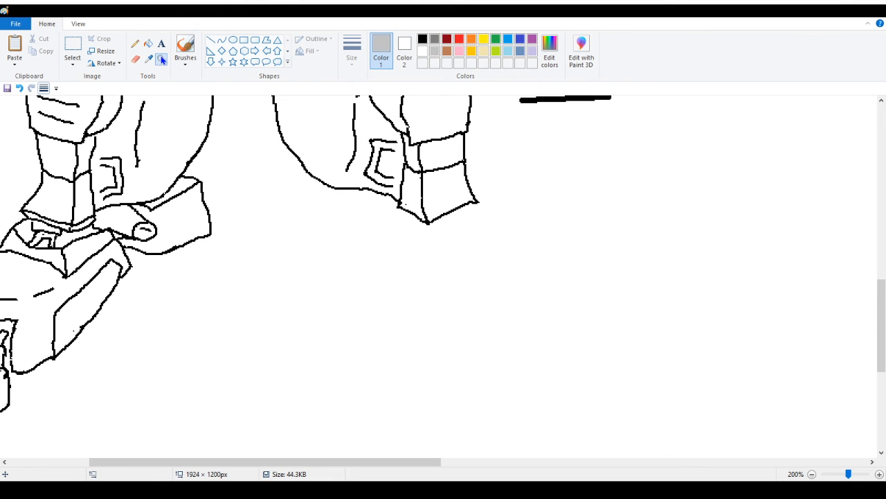
right_click(137, 183)
right_click(131, 177)
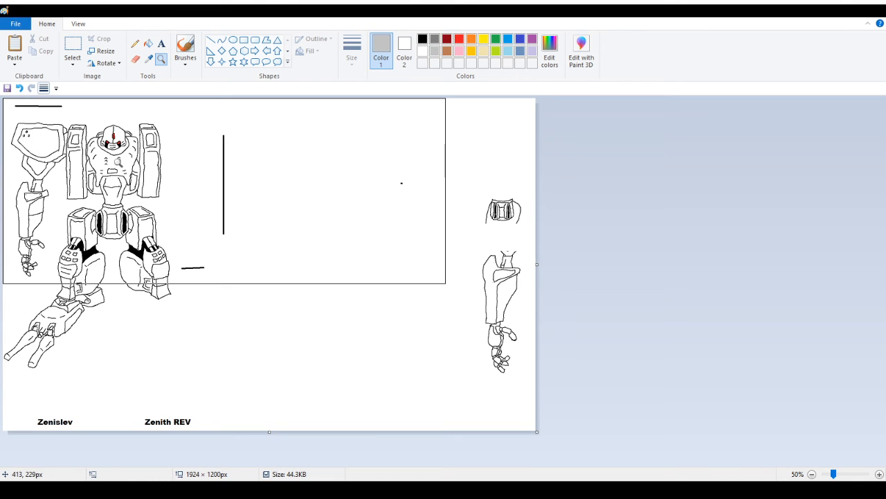
left_click(135, 43)
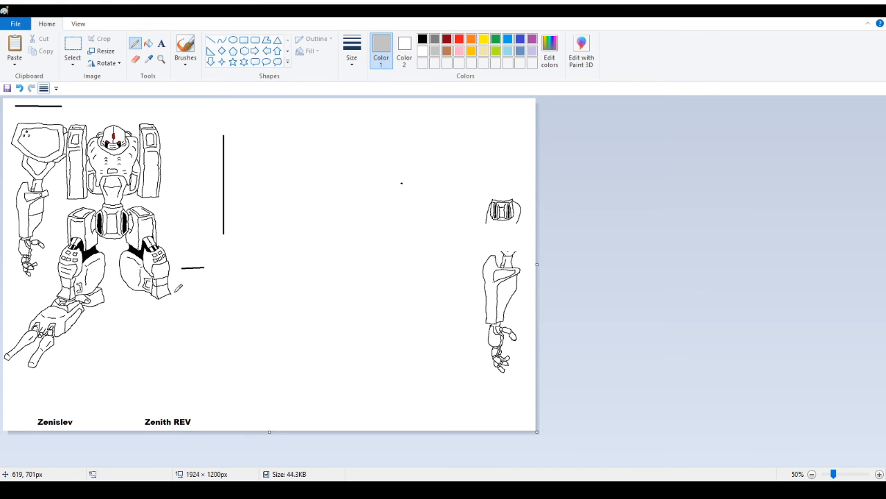
mouse_move(178, 289)
left_mouse_down()
mouse_move(203, 318)
mouse_move(158, 322)
left_mouse_up()
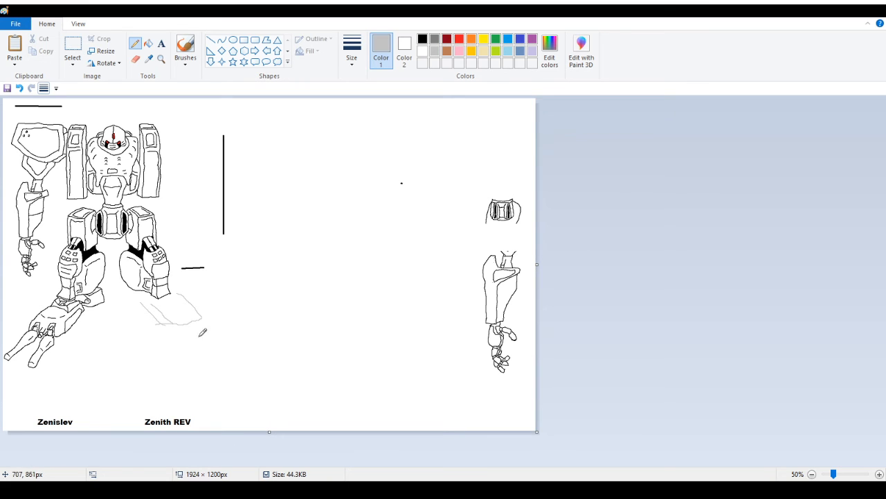
mouse_move(176, 324)
left_mouse_down()
mouse_move(189, 341)
mouse_move(175, 322)
mouse_move(198, 349)
mouse_move(188, 350)
mouse_move(192, 320)
mouse_move(222, 336)
mouse_move(201, 314)
mouse_move(226, 336)
left_mouse_up()
Touch up the rod between the finished foot's ankle and heel block with a short black pencil stroke
left_click(161, 59)
left_click(236, 311)
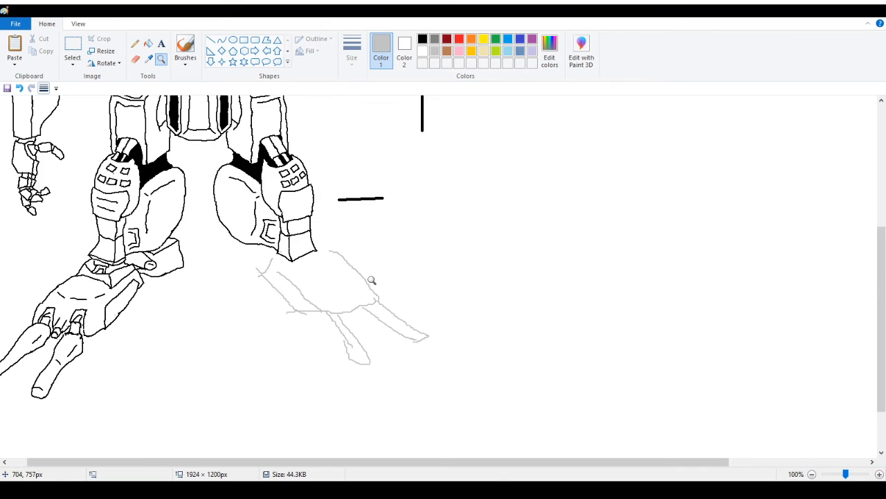
left_click(372, 281)
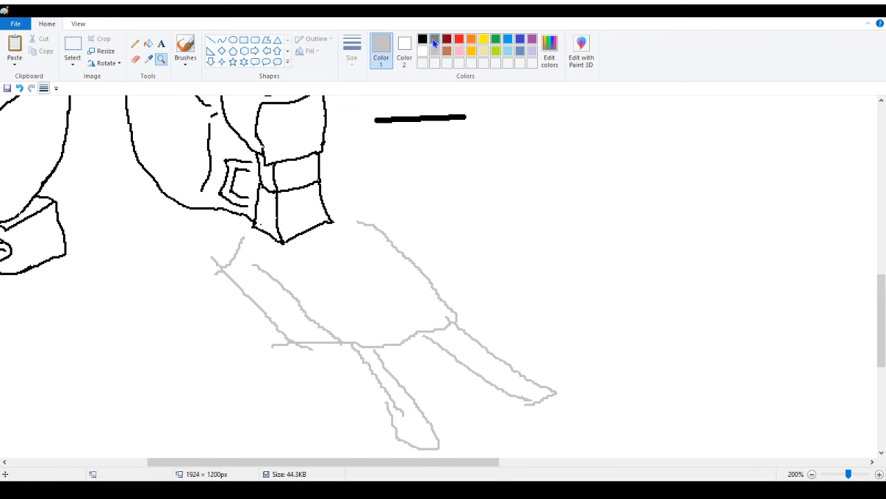
left_click(423, 40)
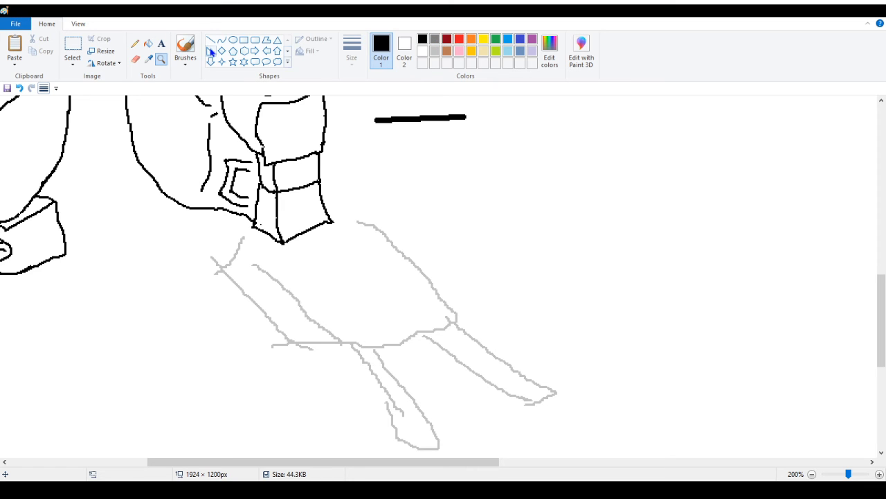
left_click(135, 42)
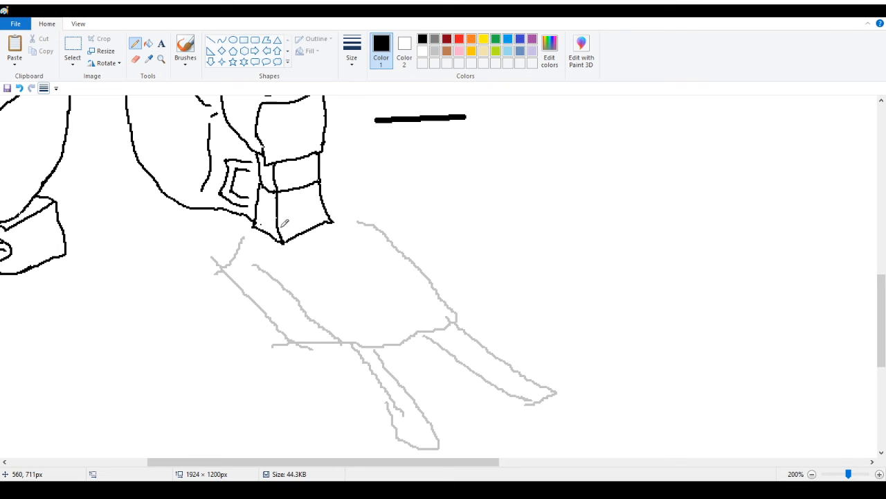
left_click_drag(225, 462, 184, 469)
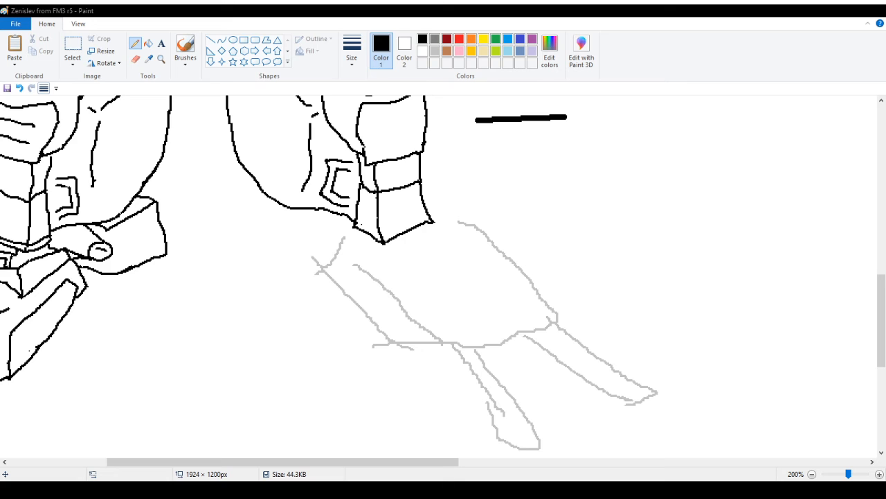
left_click(164, 487)
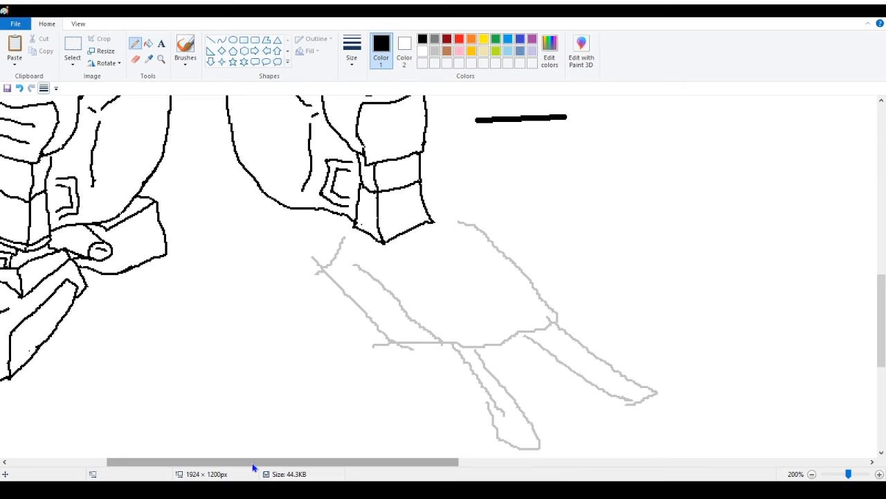
left_click_drag(253, 468, 231, 468)
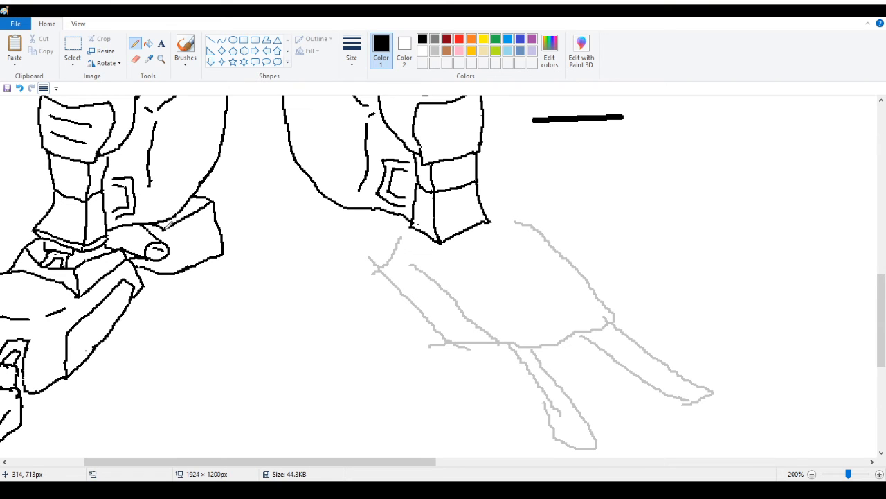
left_click_drag(160, 225, 166, 238)
mouse_move(325, 468)
left_mouse_down()
mouse_move(337, 467)
mouse_move(301, 471)
left_mouse_up()
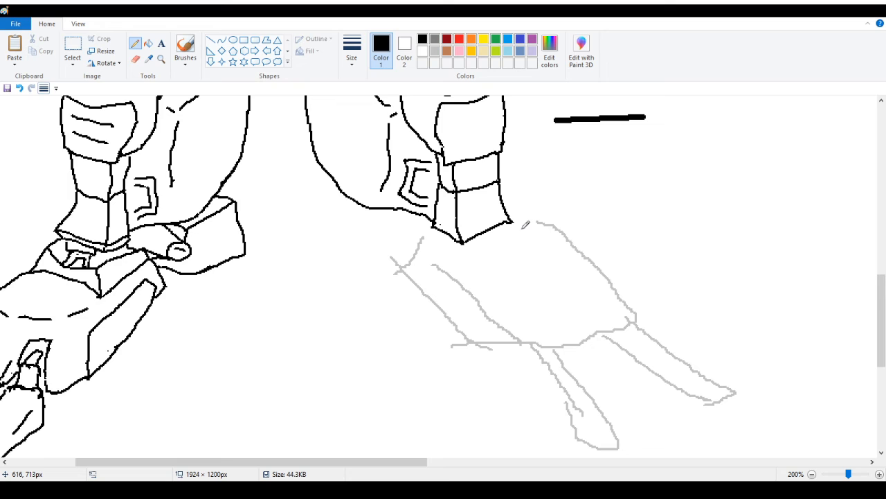
Draw the ankle block's upper rim and its two front faces in black beneath the footless leg's ankle
left_click_drag(484, 254, 526, 227)
left_click_drag(484, 255, 423, 234)
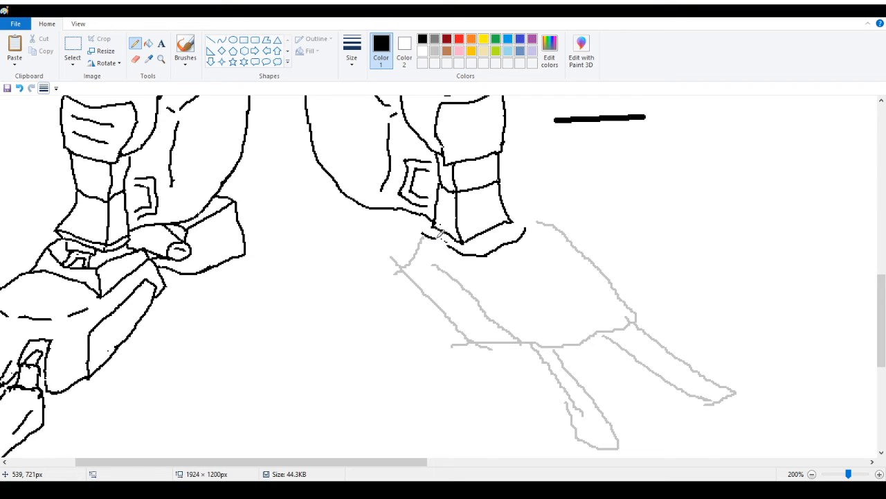
left_click_drag(434, 236, 453, 239)
left_click_drag(423, 244, 468, 268)
left_click(19, 88)
mouse_move(419, 239)
left_mouse_down()
mouse_move(463, 281)
mouse_move(464, 261)
mouse_move(465, 278)
mouse_move(561, 244)
mouse_move(540, 236)
mouse_move(559, 246)
left_mouse_up()
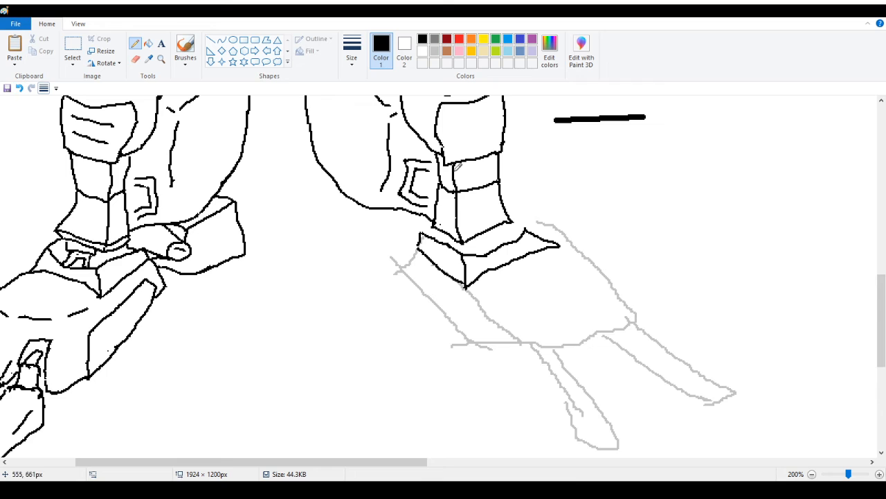
Redraw the ankle block's outer end with a raised corner and join it back to the ankle
left_click(20, 88)
mouse_move(523, 236)
left_mouse_down()
mouse_move(537, 213)
mouse_move(558, 245)
left_mouse_up()
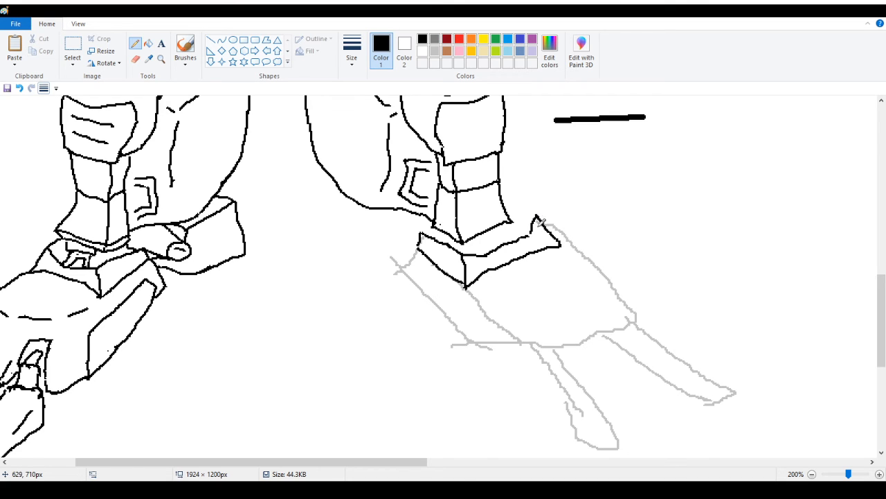
left_click_drag(537, 215, 506, 208)
Draw a thin double edge along the underside of the ankle, with short detail lines on its outer side
left_click_drag(475, 244, 513, 223)
left_click_drag(438, 231, 471, 241)
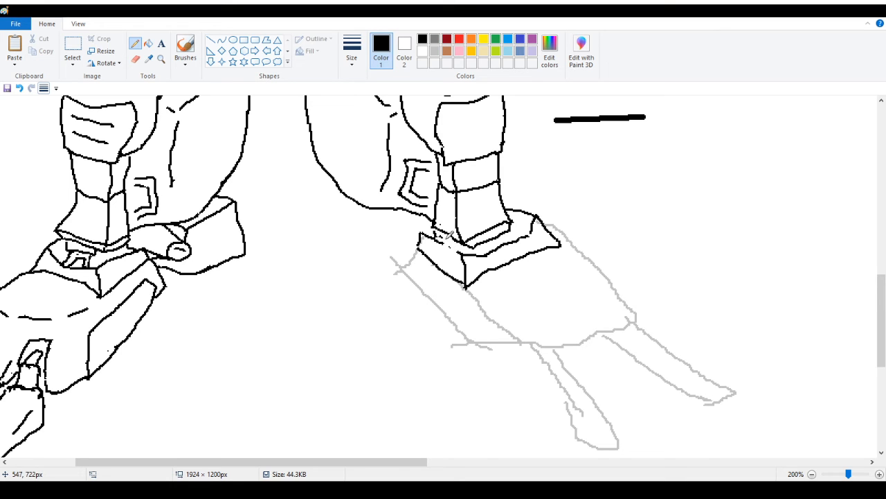
left_click_drag(446, 236, 451, 239)
left_click_drag(475, 244, 466, 245)
left_click_drag(447, 242, 462, 249)
left_click_drag(436, 237, 450, 246)
left_click_drag(430, 242, 453, 232)
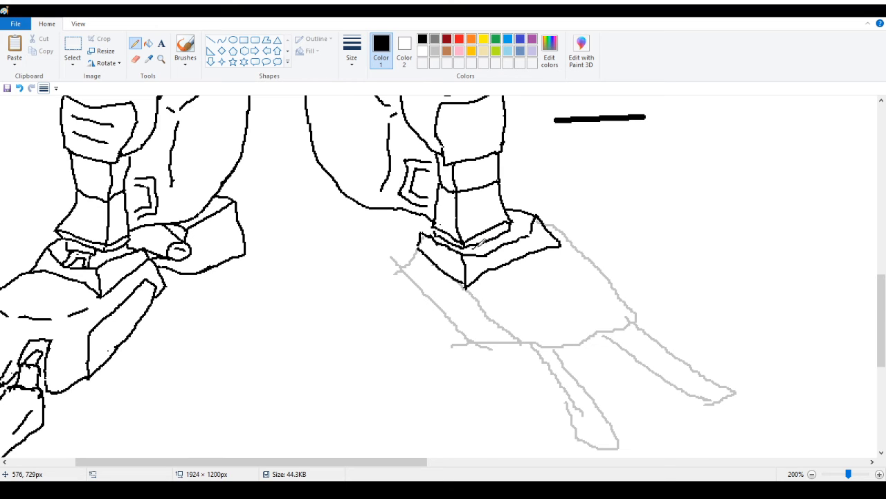
left_click_drag(479, 244, 513, 232)
left_click_drag(479, 242, 495, 242)
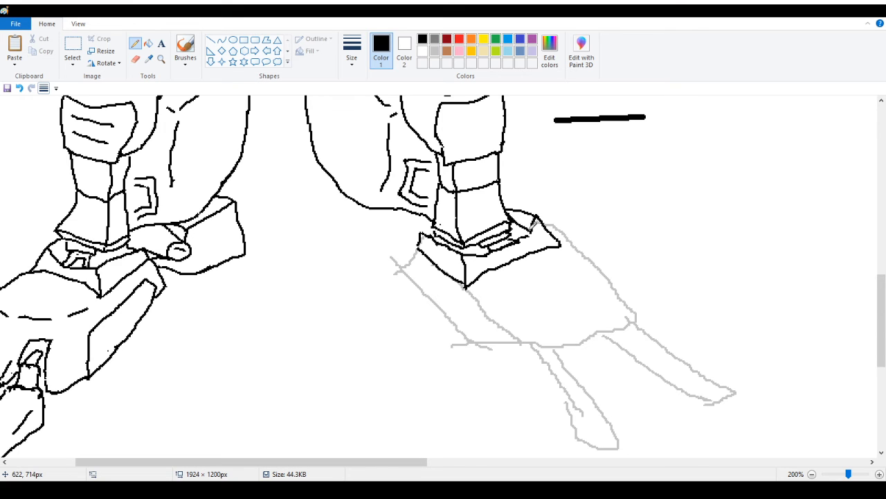
Remove the ankle block's raised outer corner and redraw it lower, closer to the ankle
left_click(25, 84)
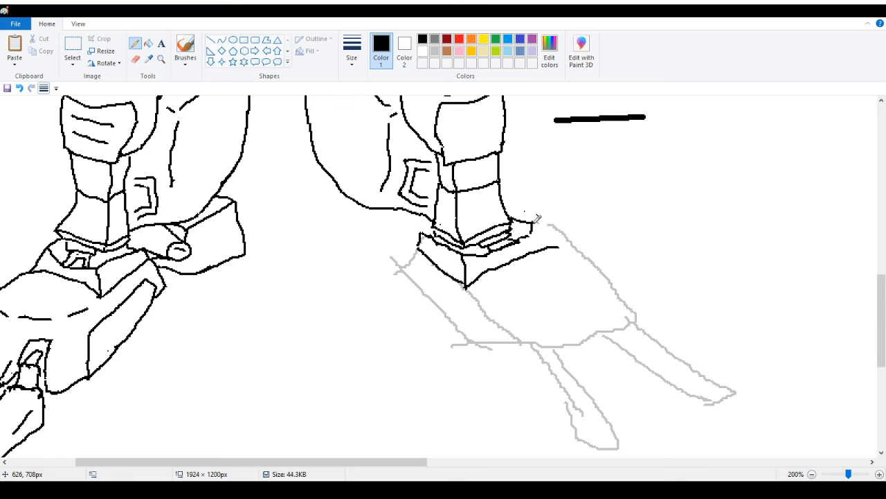
mouse_move(534, 221)
left_mouse_down()
mouse_move(558, 244)
mouse_move(545, 245)
left_mouse_up()
left_click_drag(356, 461, 350, 467)
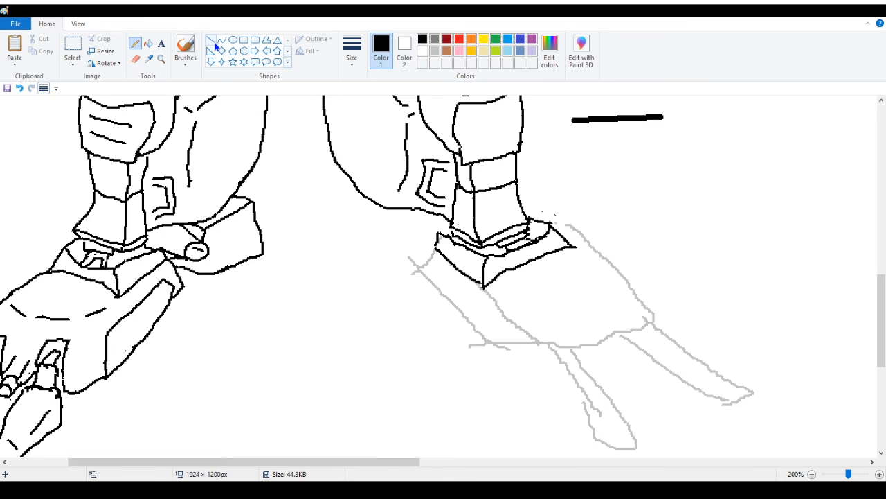
Place a straight red reference line about 54 px long between the two feet, compare them, and undo it
left_click(210, 39)
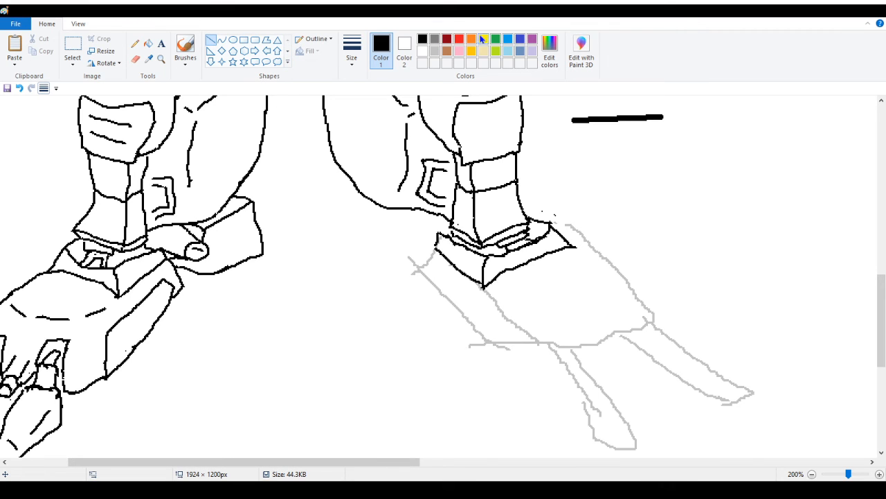
left_click(460, 40)
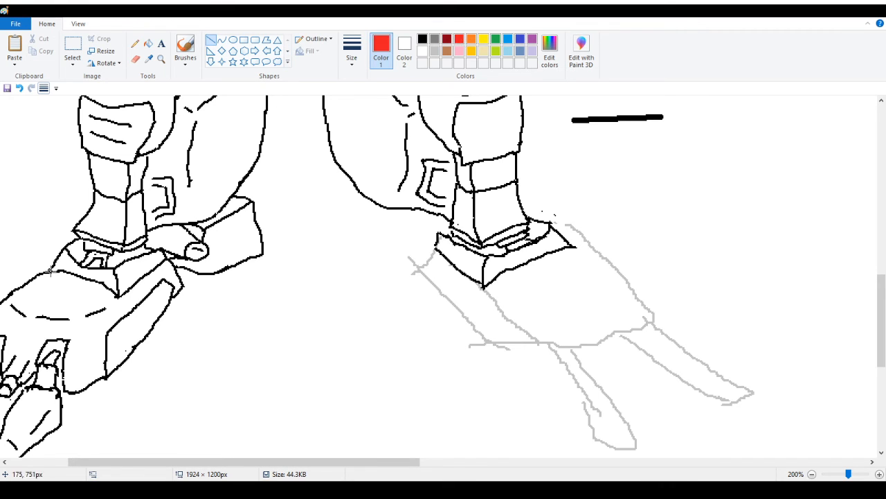
mouse_move(49, 270)
left_mouse_down()
mouse_move(114, 277)
mouse_move(117, 271)
mouse_move(95, 273)
mouse_move(578, 228)
mouse_move(551, 247)
mouse_move(97, 271)
mouse_move(540, 268)
mouse_move(479, 231)
mouse_move(701, 333)
mouse_move(277, 368)
left_mouse_up()
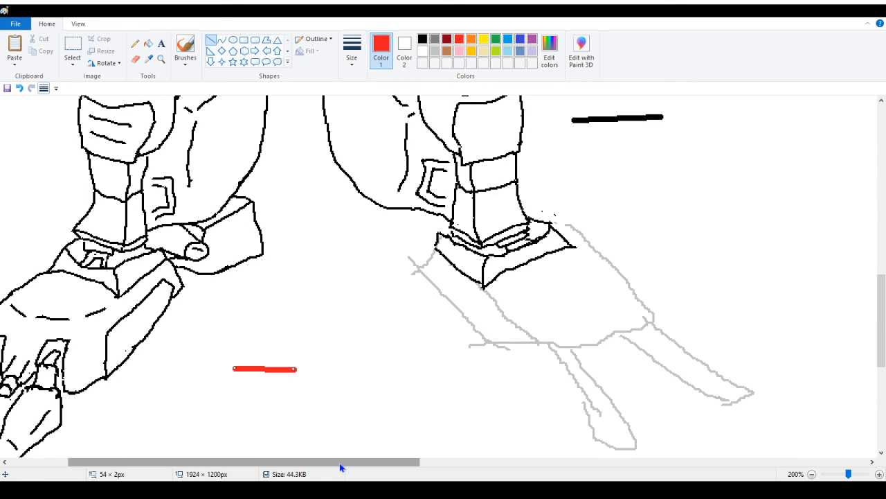
left_click_drag(339, 466, 293, 470)
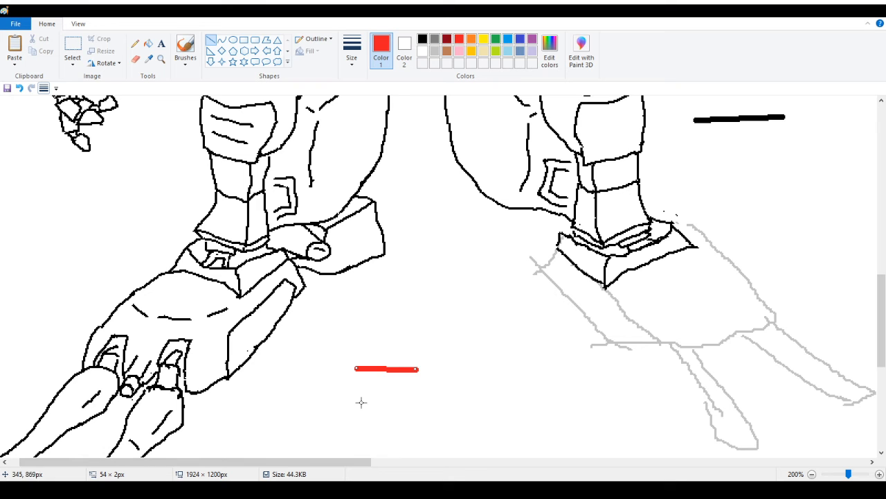
scroll(361, 402, "right", 5)
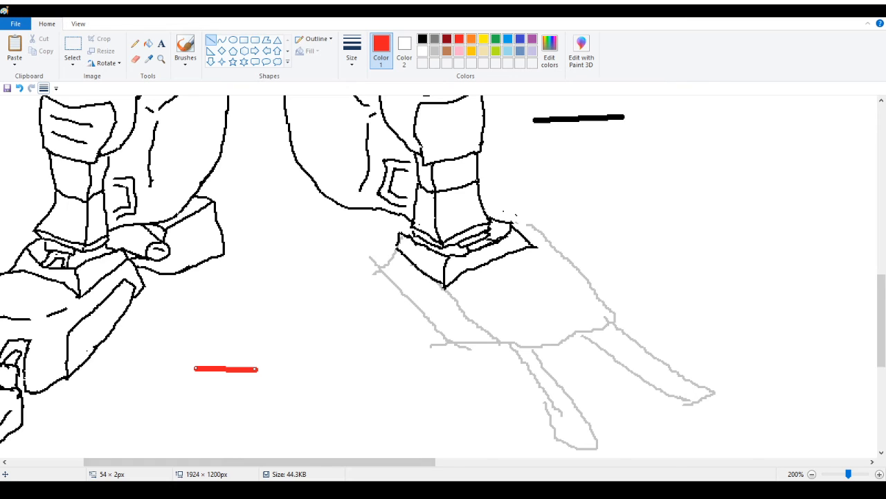
left_click_drag(271, 467, 236, 467)
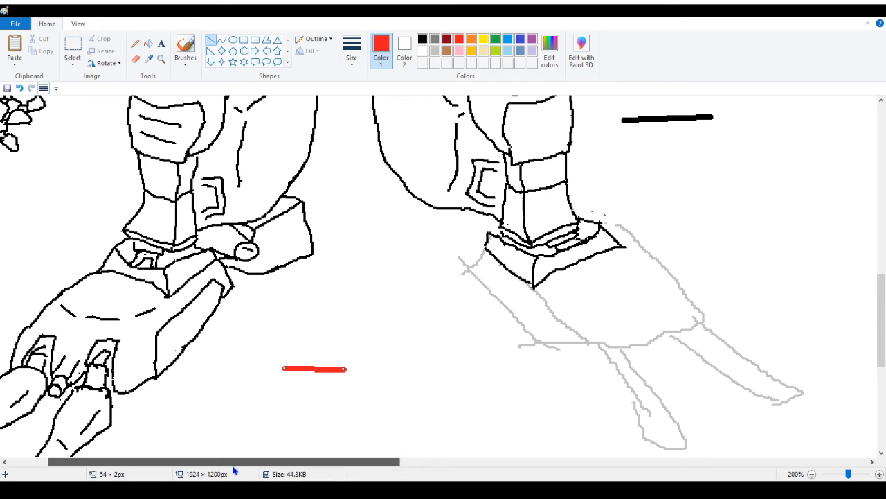
left_click(19, 88)
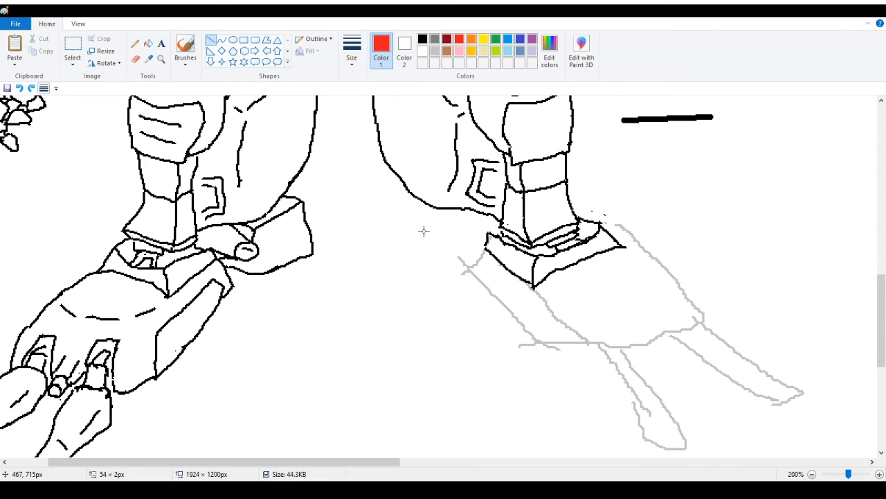
left_click_drag(287, 461, 301, 462)
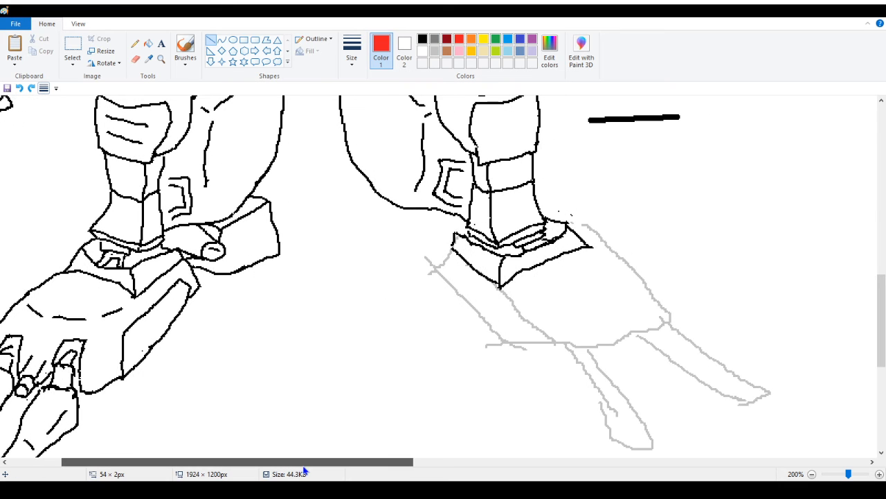
Erase the black ankle block outline under the new foot's ankle, keeping the thin double edge above it
left_click(423, 39)
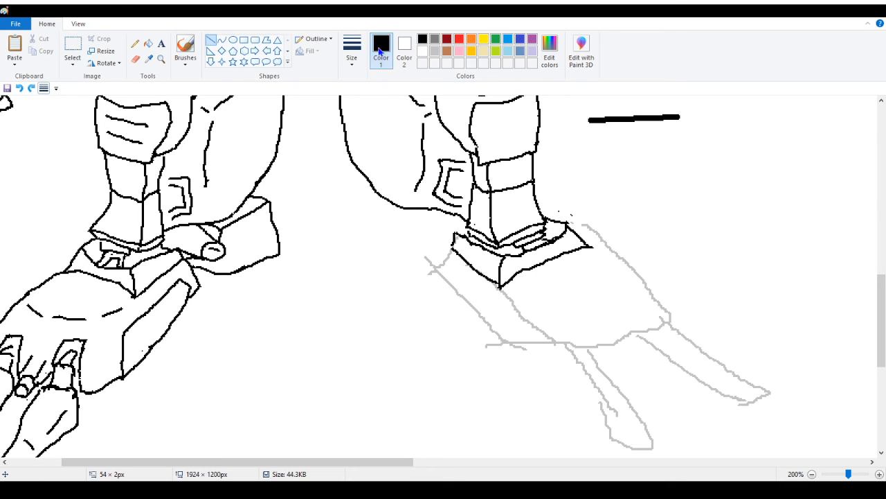
left_click(136, 44)
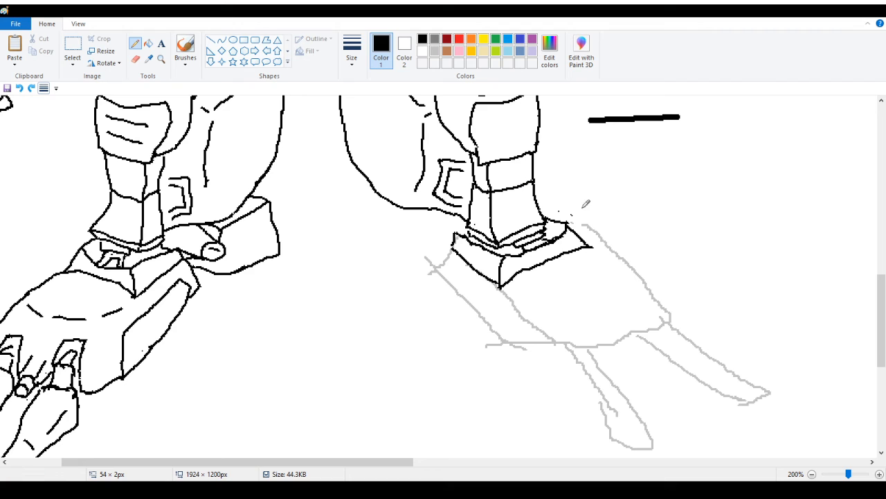
left_click_drag(571, 216, 562, 222)
left_click_drag(323, 464, 348, 464)
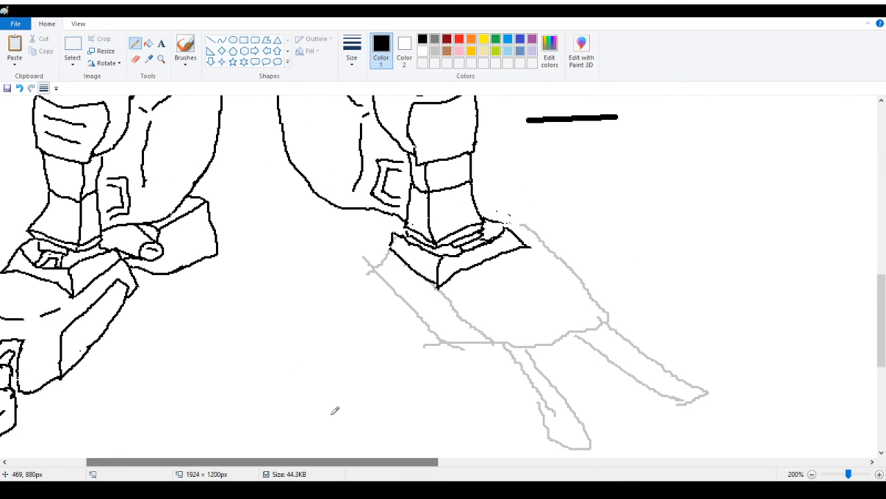
left_click(135, 60)
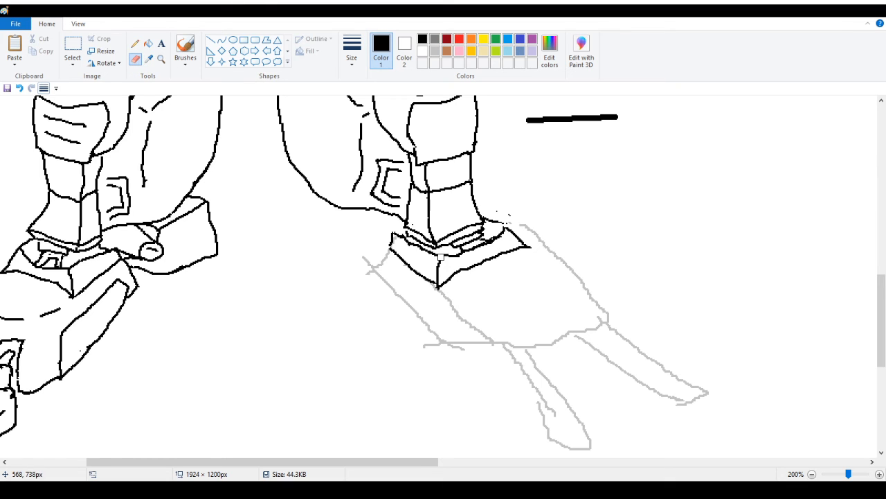
mouse_move(445, 270)
left_mouse_down()
mouse_move(392, 233)
mouse_move(392, 247)
mouse_move(431, 288)
mouse_move(440, 259)
mouse_move(443, 267)
mouse_move(457, 257)
mouse_move(450, 254)
mouse_move(511, 231)
mouse_move(485, 211)
mouse_move(532, 255)
mouse_move(448, 279)
mouse_move(504, 252)
mouse_move(439, 290)
left_mouse_up()
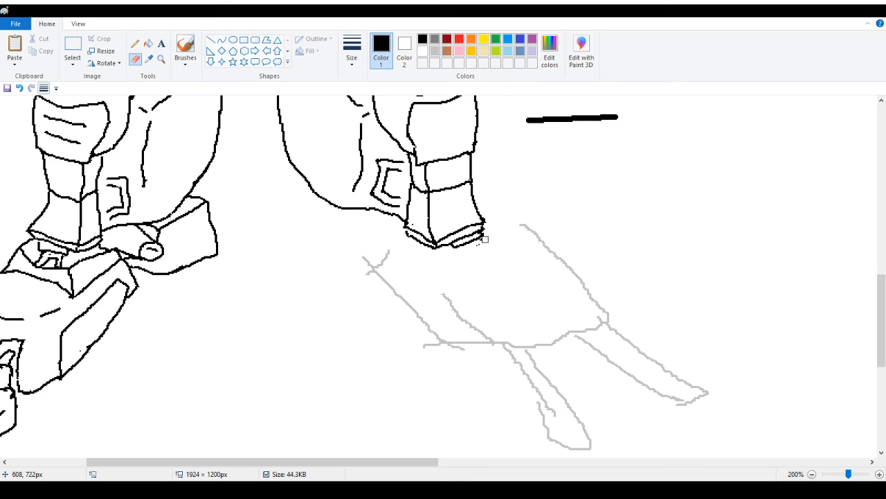
left_click_drag(485, 239, 475, 248)
Draw the new foot's ankle block in black below the ankle, with its upper rim, box-shaped inner face and lower outer edge
left_click(135, 43)
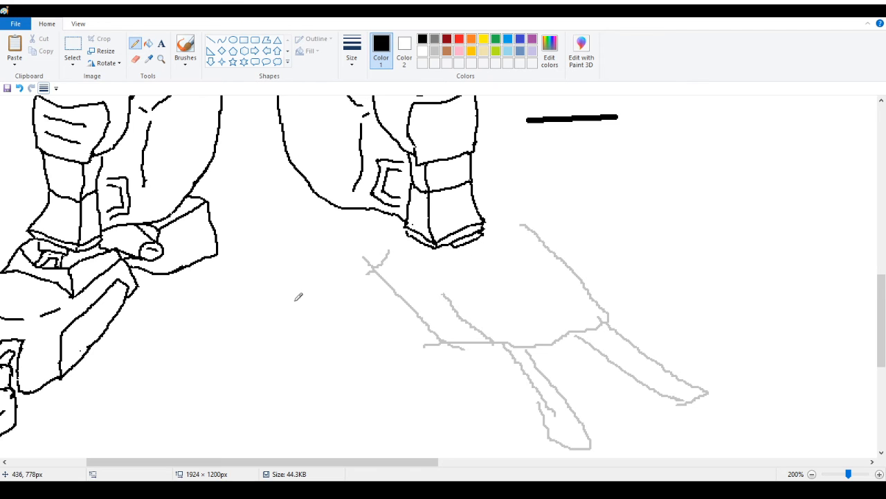
left_click(447, 267)
mouse_move(506, 235)
left_mouse_down()
mouse_move(448, 270)
mouse_move(471, 267)
mouse_move(502, 242)
mouse_move(477, 265)
mouse_move(499, 248)
mouse_move(483, 264)
left_mouse_up()
mouse_move(503, 242)
left_mouse_down()
mouse_move(473, 268)
mouse_move(500, 250)
left_mouse_up()
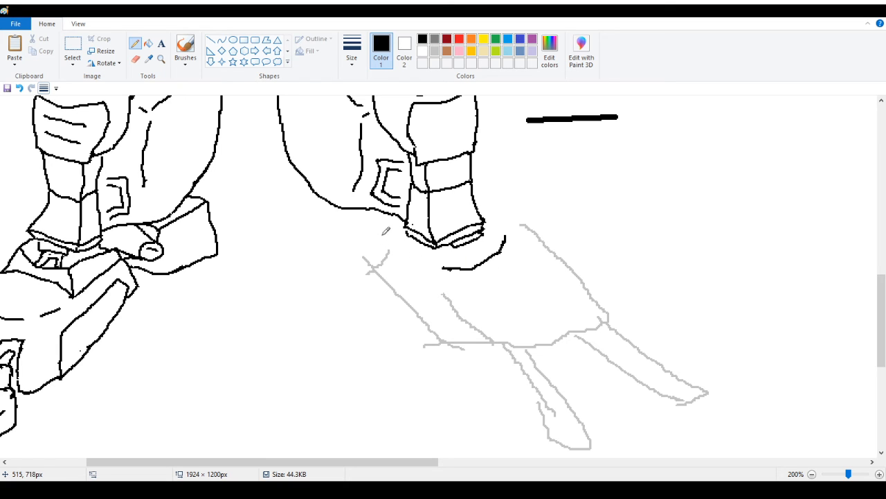
mouse_move(392, 242)
left_mouse_down()
mouse_move(443, 267)
mouse_move(443, 292)
left_mouse_up()
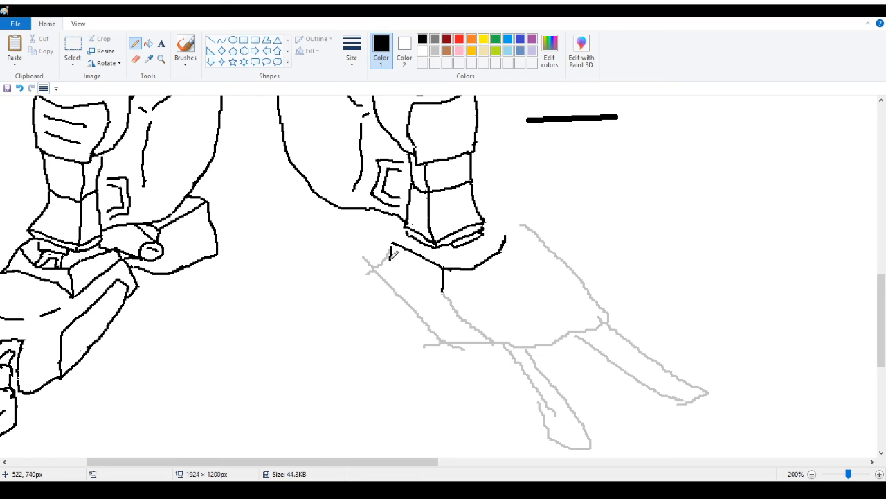
mouse_move(391, 246)
left_mouse_down()
mouse_move(418, 285)
mouse_move(446, 294)
mouse_move(408, 279)
mouse_move(442, 295)
left_mouse_up()
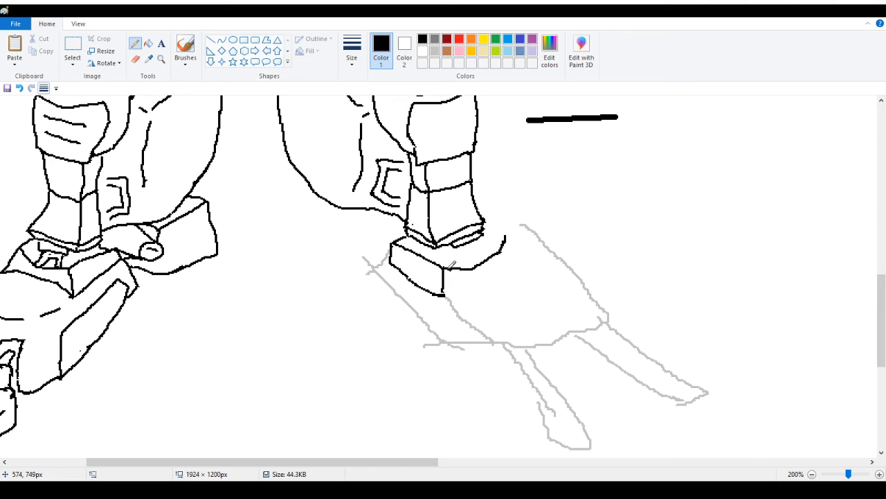
mouse_move(443, 295)
left_mouse_down()
mouse_move(516, 270)
mouse_move(503, 273)
mouse_move(518, 259)
mouse_move(528, 265)
left_mouse_up()
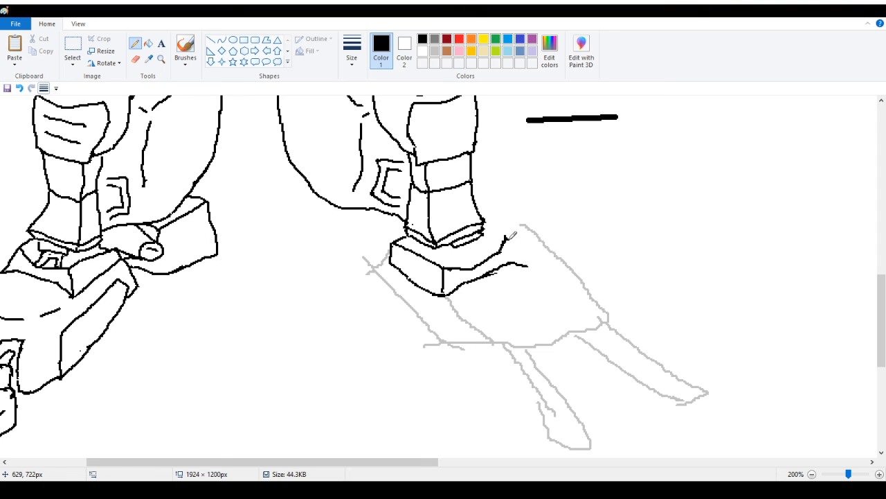
Draw the ankle block's slanted outer edge up to the ankle and add the small bracket-shaped detail inside its rim
left_click_drag(512, 234, 533, 267)
left_click_drag(507, 231, 487, 220)
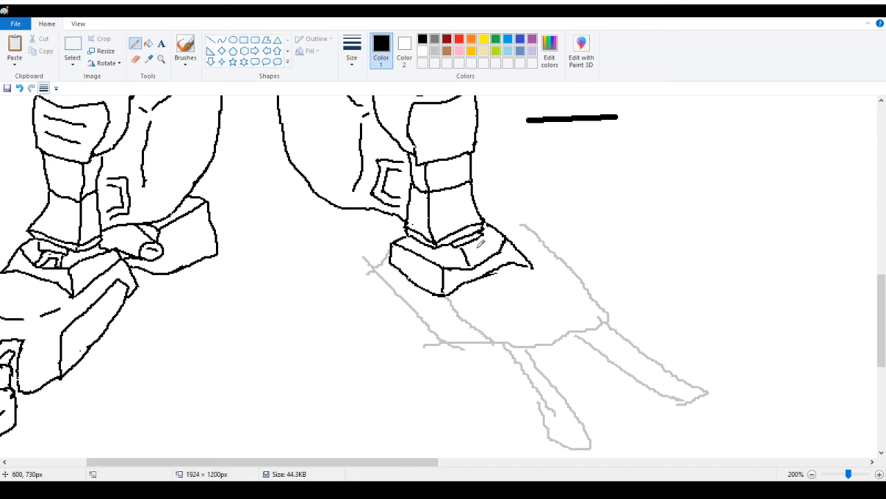
mouse_move(487, 234)
left_mouse_down()
mouse_move(496, 255)
mouse_move(473, 250)
mouse_move(498, 250)
left_mouse_up()
Erase the long edges of the ankle block's inner face, redraw them slightly straighter, and tidy the block's outer corner
left_click(136, 60)
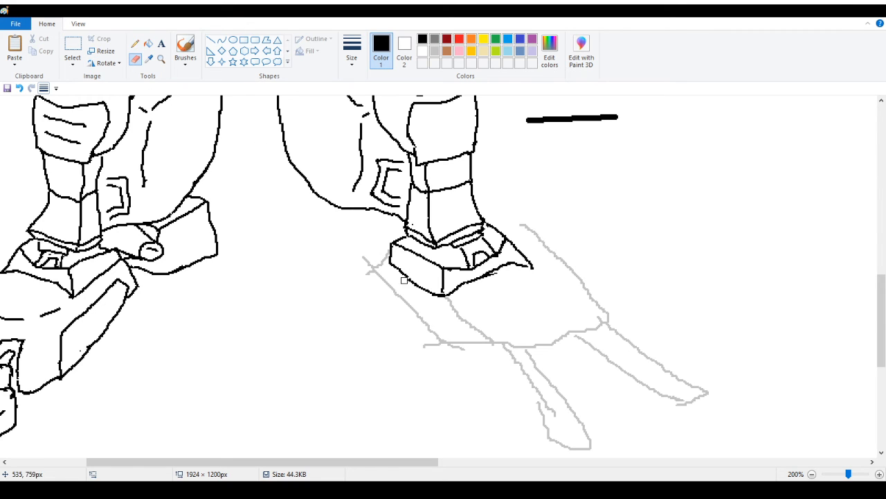
mouse_move(428, 259)
left_mouse_down()
mouse_move(447, 272)
mouse_move(430, 257)
mouse_move(398, 268)
mouse_move(444, 299)
left_mouse_up()
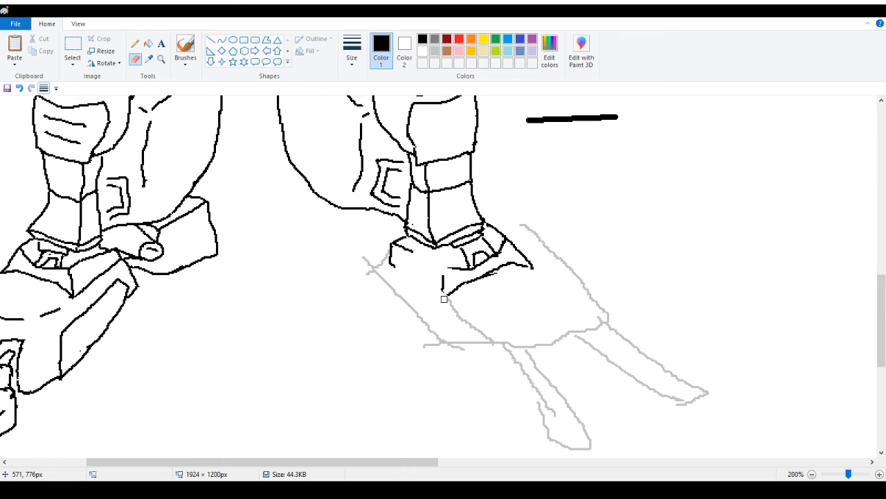
left_click(135, 42)
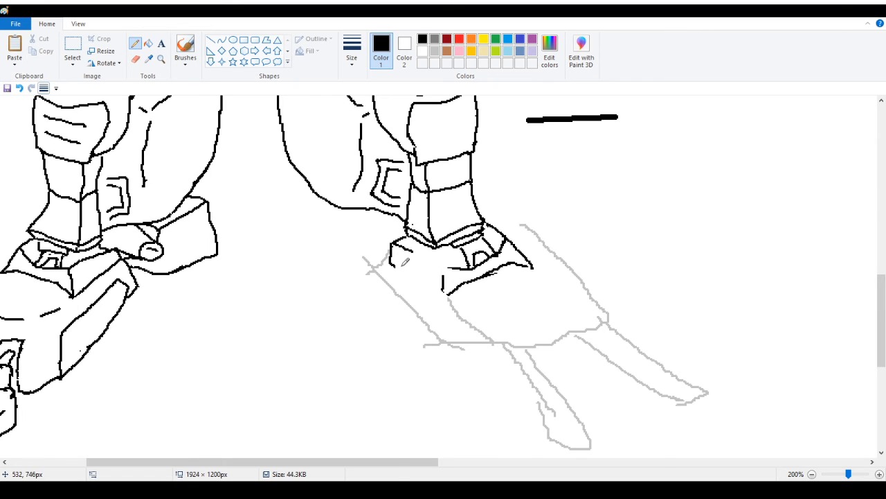
mouse_move(413, 246)
left_mouse_down()
mouse_move(439, 256)
mouse_move(442, 275)
mouse_move(445, 258)
left_mouse_up()
left_click_drag(397, 261, 449, 291)
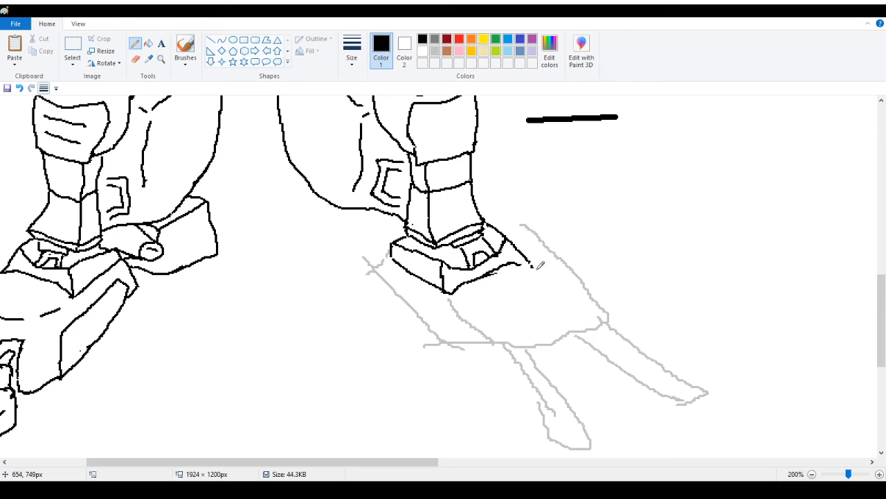
left_click_drag(523, 260, 533, 261)
Draw the foot's inner heel corner below the ankle block and a long diagonal lower edge running forward from it
left_click_drag(384, 461, 332, 461)
scroll(443, 277, "down", 3)
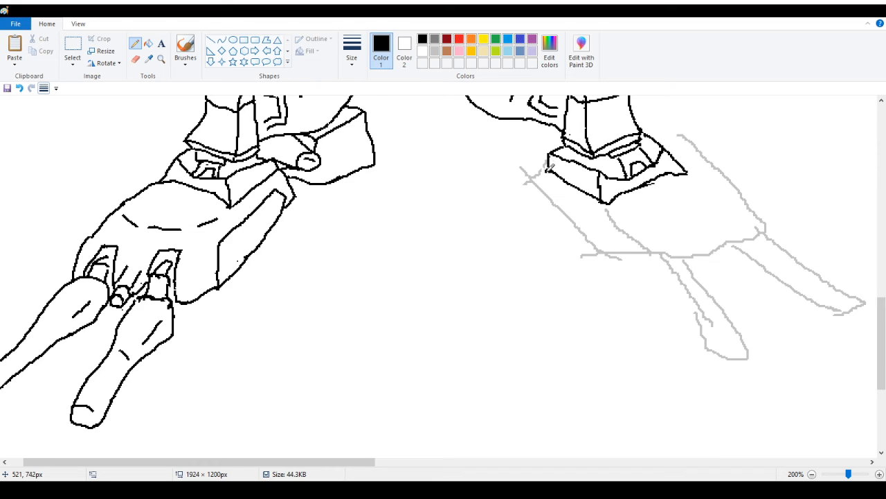
left_click_drag(545, 168, 539, 205)
left_click_drag(286, 198, 289, 203)
left_click_drag(551, 191, 545, 205)
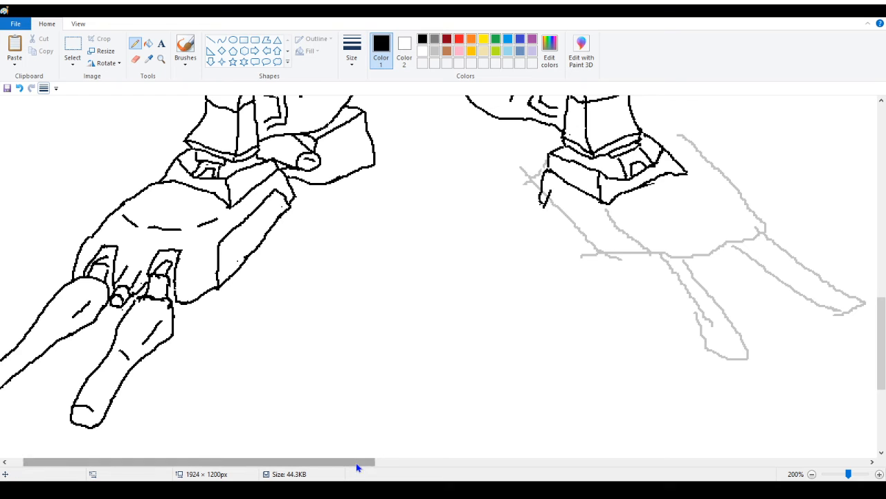
left_click_drag(364, 462, 389, 462)
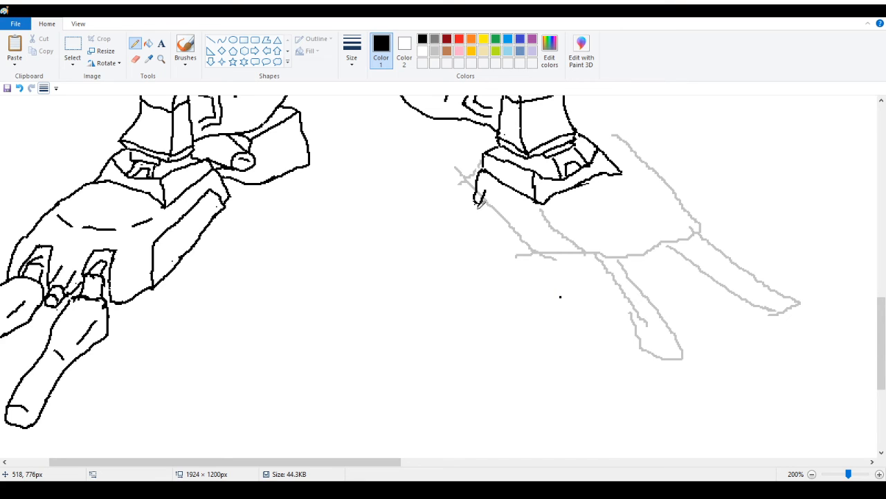
left_click_drag(478, 208, 561, 296)
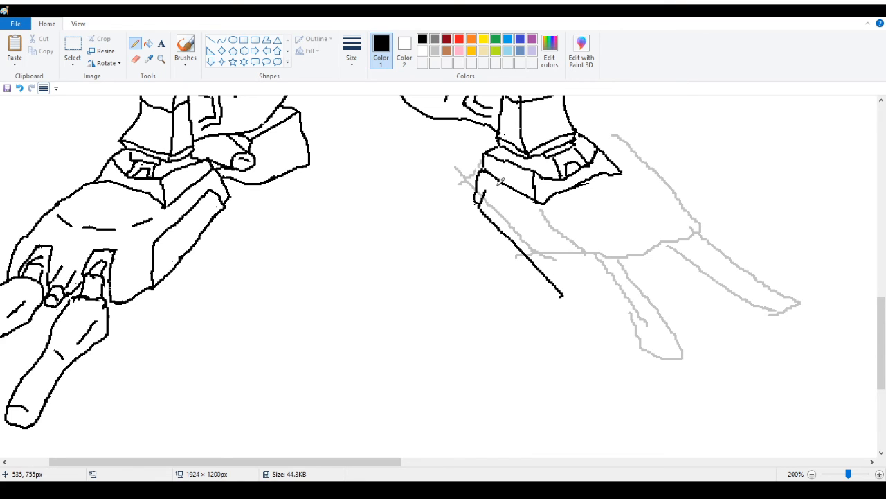
left_click_drag(488, 190, 587, 262)
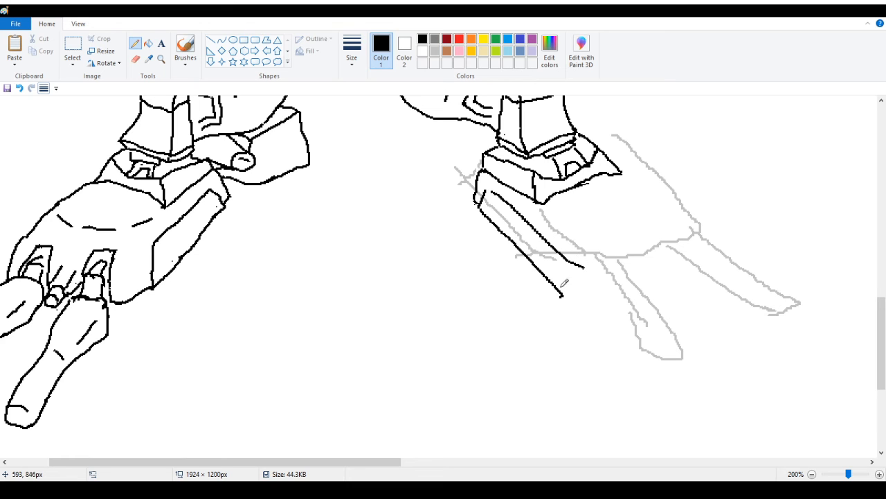
left_click_drag(560, 296, 558, 234)
left_click_drag(501, 189, 564, 234)
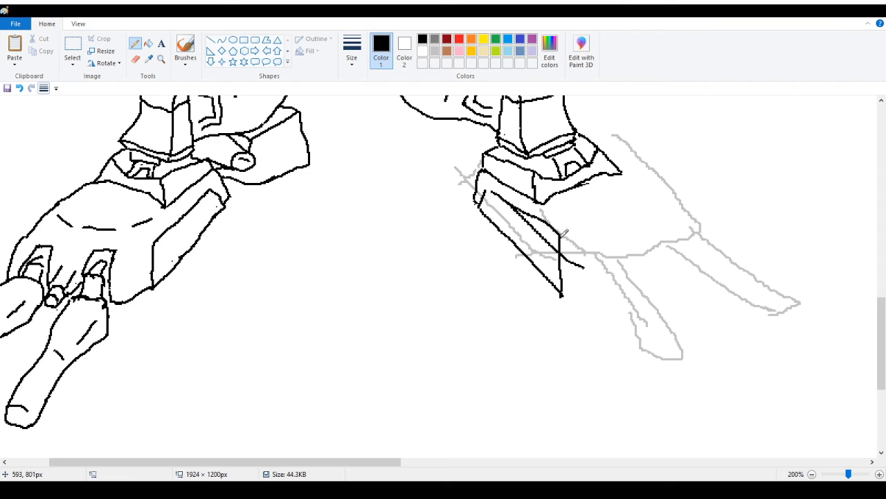
left_click(19, 88)
left_click(20, 88)
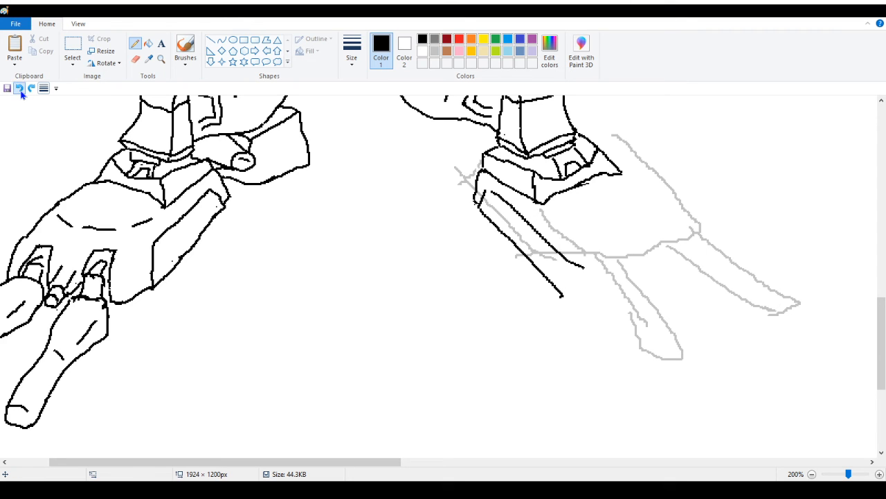
left_click(19, 88)
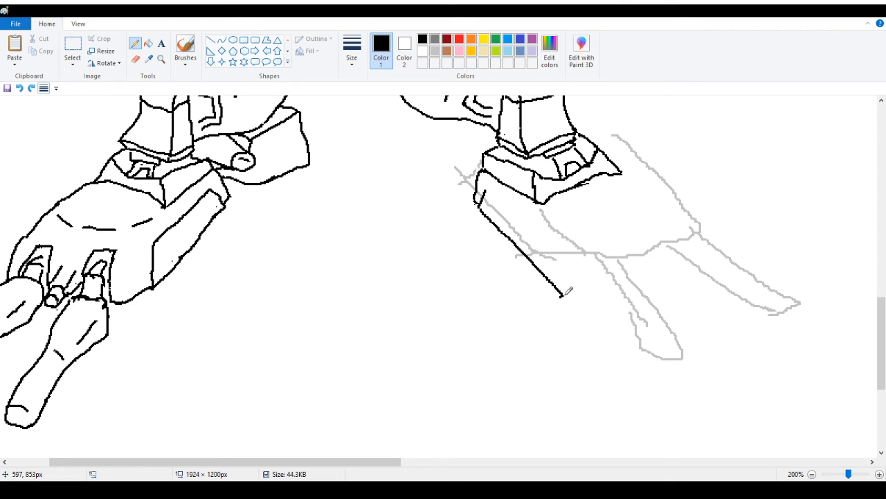
left_click_drag(562, 295, 568, 244)
key("ctrl+z")
key("ctrl+z")
Close the foot's inner side panel with a curved upper edge and a short vertical front edge
left_click_drag(564, 290, 564, 274)
mouse_move(487, 190)
left_mouse_down()
mouse_move(568, 250)
mouse_move(565, 280)
mouse_move(564, 270)
left_mouse_up()
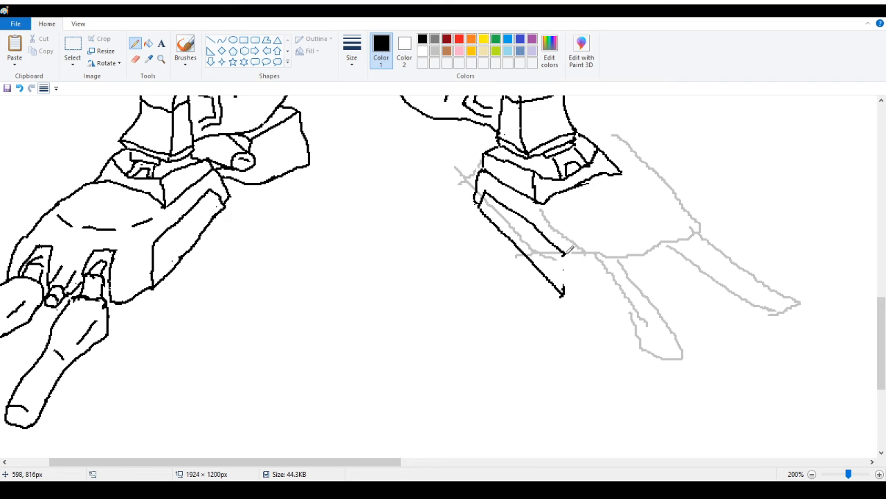
left_click_drag(563, 256, 564, 287)
Draw the foot's lower front edge outward from the side panel, continuing into the outline of the inner toe opening
left_click_drag(566, 296, 606, 310)
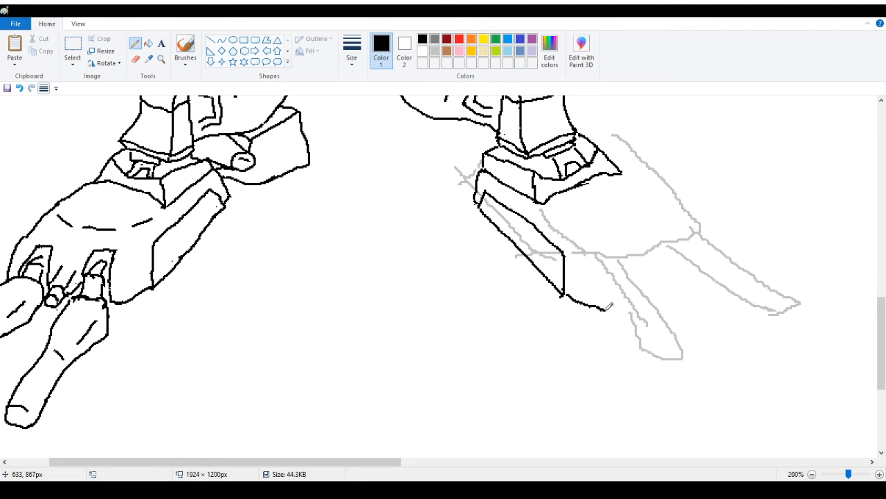
left_click(19, 88)
left_click_drag(567, 295, 604, 307)
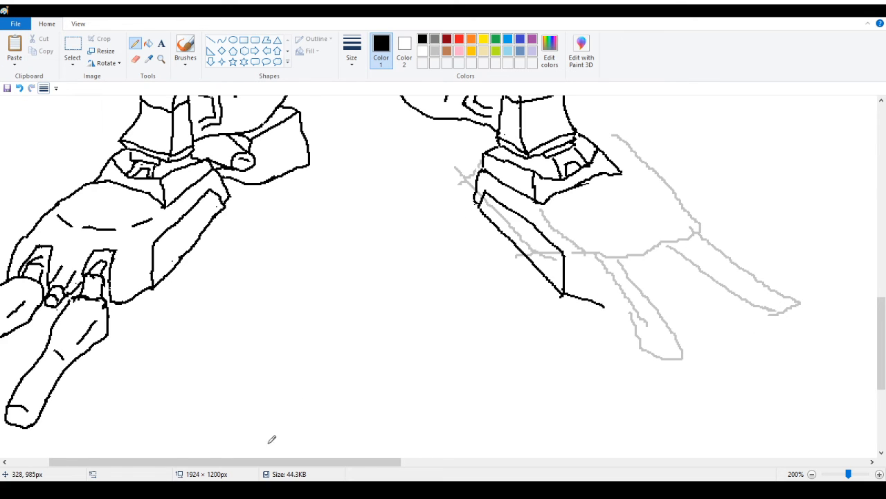
left_click_drag(270, 462, 294, 469)
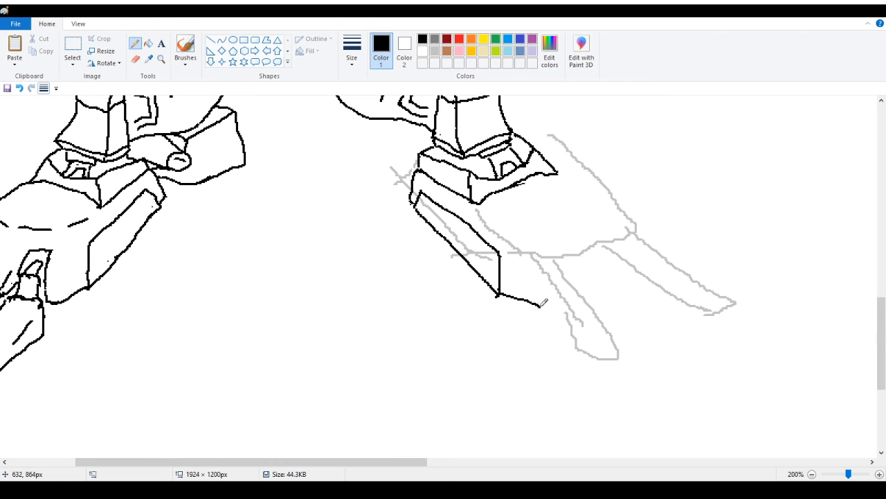
mouse_move(540, 305)
left_mouse_down()
mouse_move(540, 250)
mouse_move(541, 280)
mouse_move(528, 255)
mouse_move(563, 249)
mouse_move(582, 271)
mouse_move(563, 246)
mouse_move(579, 263)
mouse_move(569, 252)
mouse_move(572, 274)
left_mouse_up()
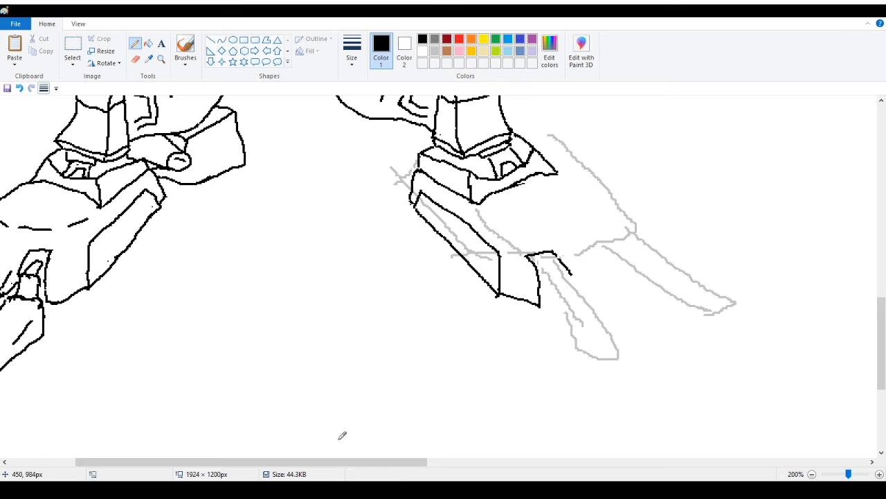
Draw the outer toe opening where the outer grey toe guide starts, with a curved inner side and a peaked top edge
mouse_move(342, 466)
left_mouse_down()
mouse_move(389, 469)
mouse_move(323, 469)
mouse_move(381, 475)
left_mouse_up()
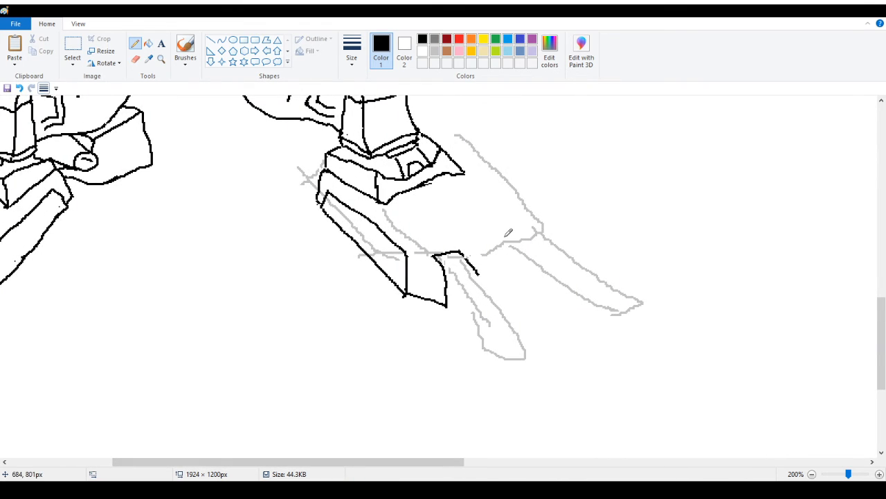
left_click_drag(501, 235, 518, 273)
mouse_move(364, 461)
left_mouse_down()
mouse_move(308, 462)
mouse_move(362, 473)
left_mouse_up()
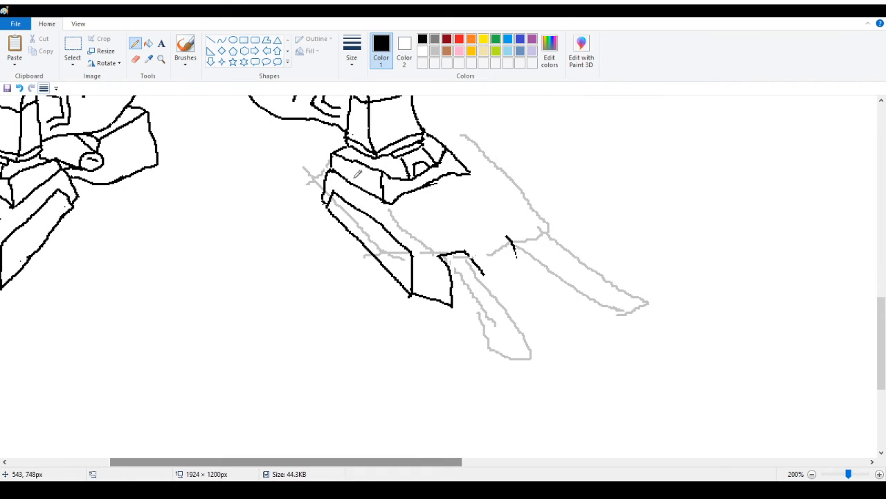
left_click(19, 88)
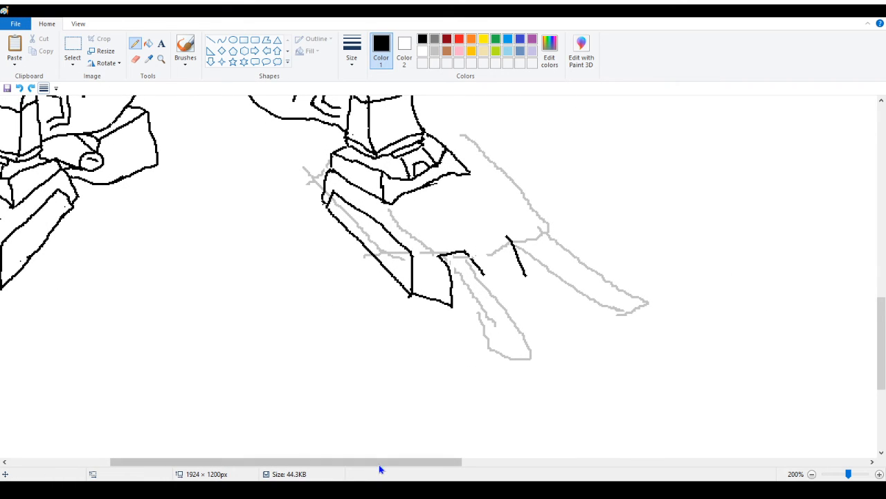
mouse_move(381, 464)
left_mouse_down()
mouse_move(330, 478)
mouse_move(409, 476)
left_mouse_up()
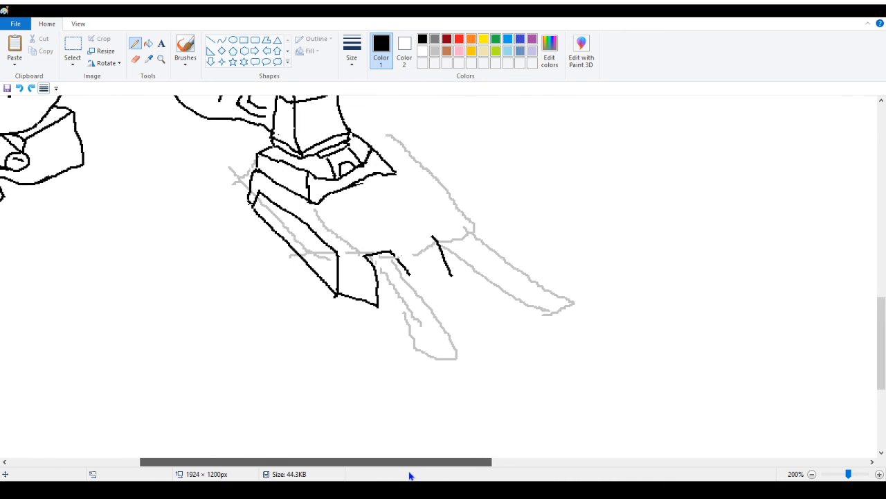
left_click(31, 89)
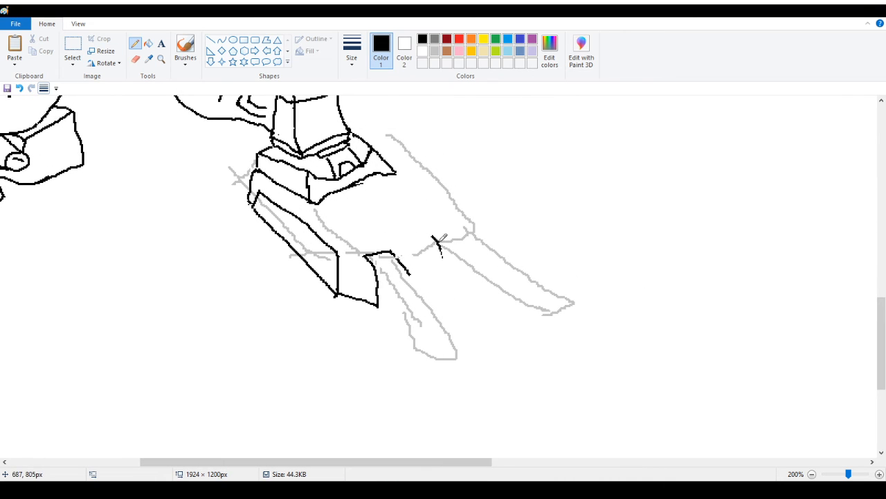
left_click_drag(439, 236, 459, 291)
left_click_drag(435, 236, 468, 233)
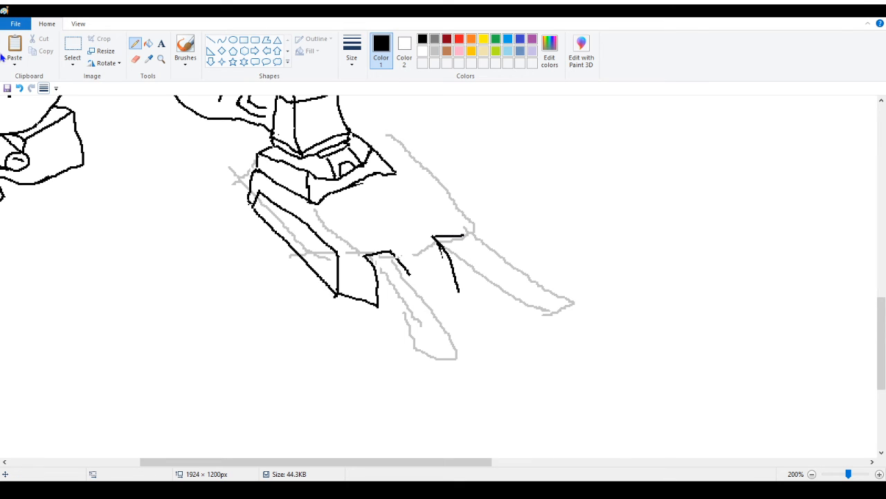
left_click(19, 88)
mouse_move(436, 234)
left_mouse_down()
mouse_move(464, 231)
mouse_move(484, 260)
left_mouse_up()
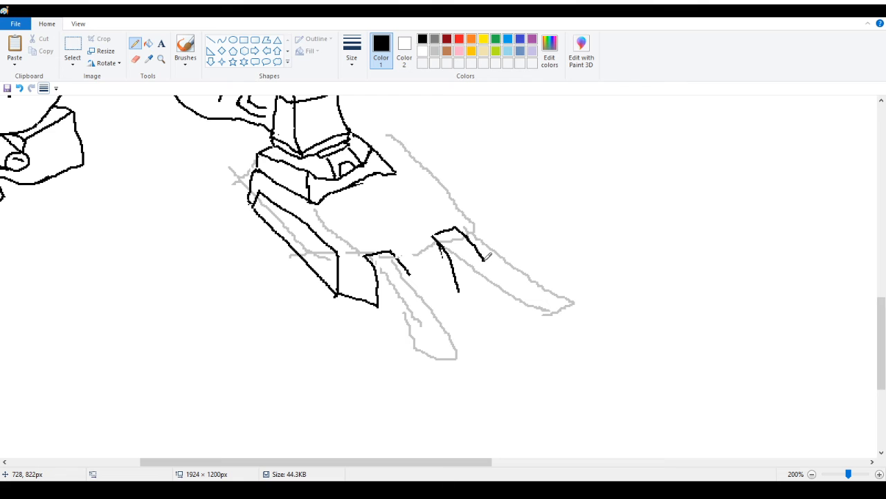
Draw the foot's curved outer contour from the ankle block past the outer toe opening, and add three short crease lines across its top
left_click_drag(389, 466, 347, 466)
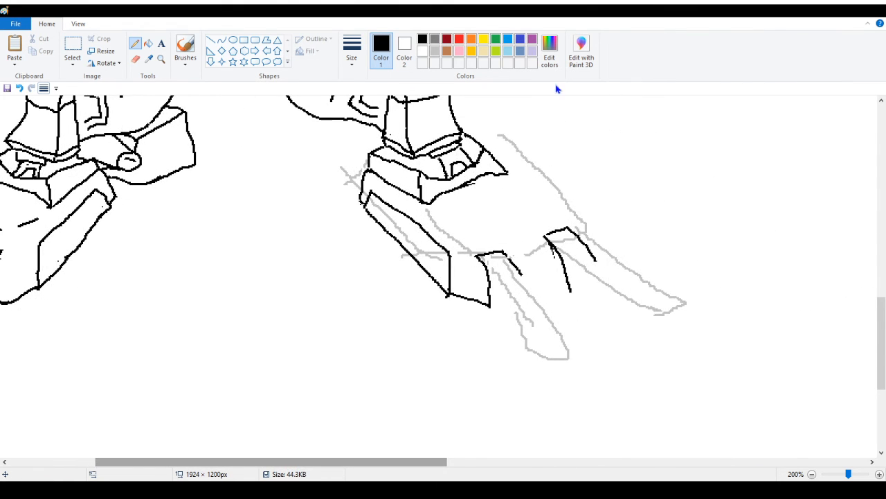
left_click_drag(293, 467, 373, 436)
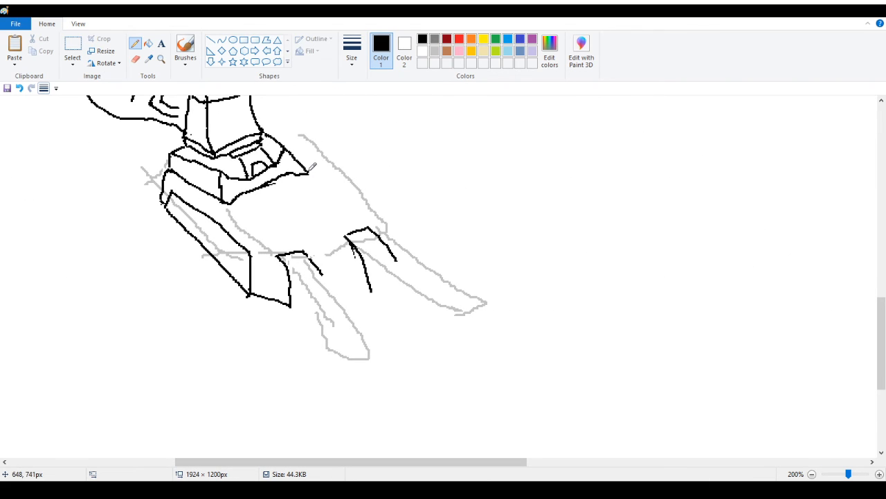
mouse_move(310, 169)
left_mouse_down()
mouse_move(366, 188)
mouse_move(408, 234)
left_mouse_up()
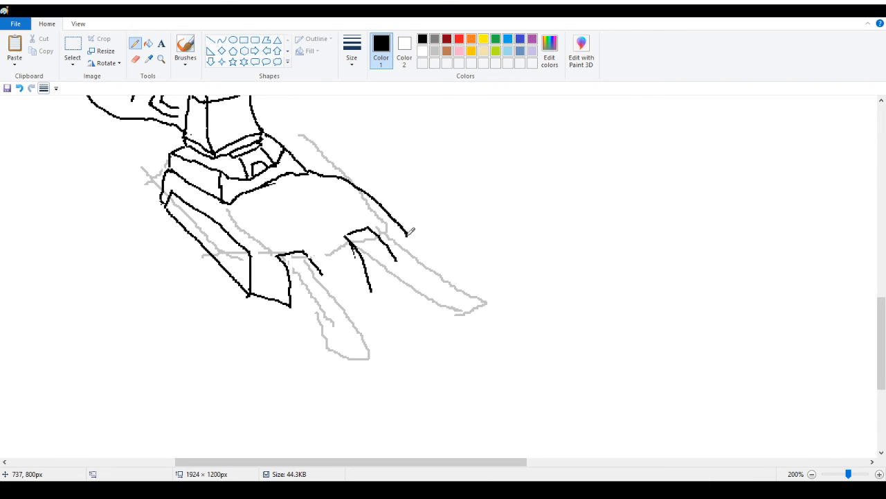
left_click_drag(307, 462, 238, 462)
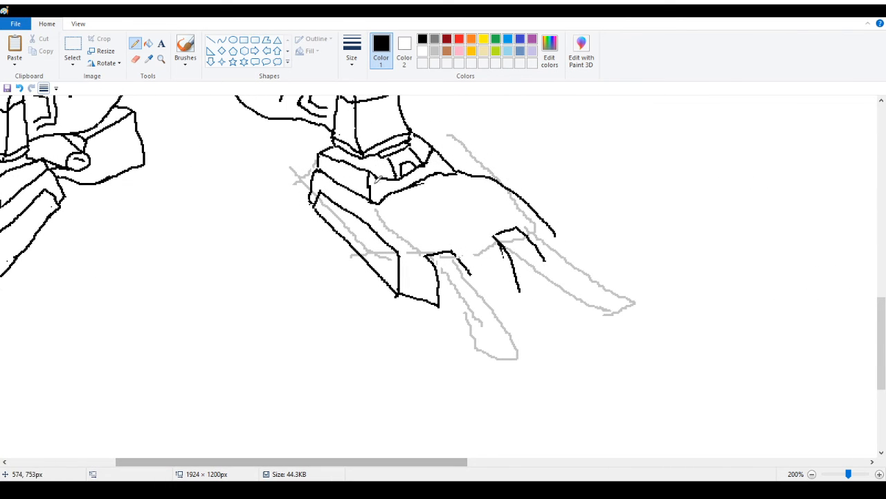
left_click_drag(386, 221, 407, 225)
left_click_drag(433, 218, 493, 185)
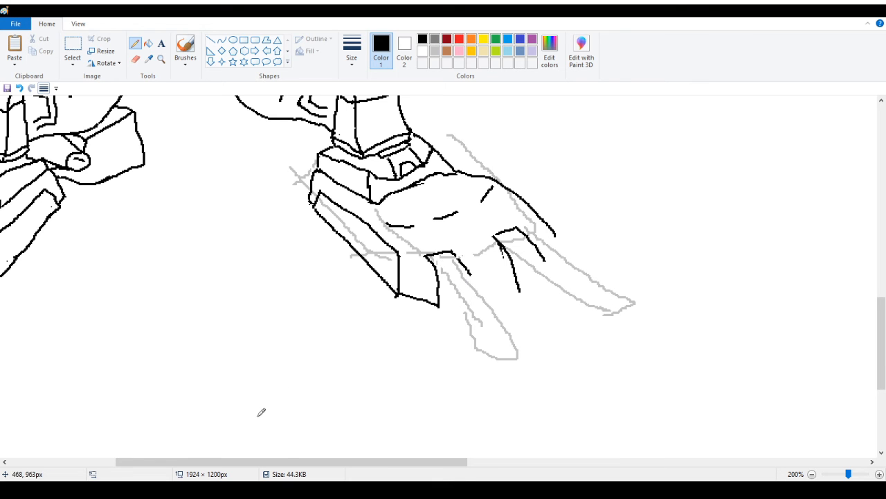
Draw a small jointed connector inside the inner toe opening, with a peaked upper edge and short sides extending below it
left_click_drag(287, 462, 231, 462)
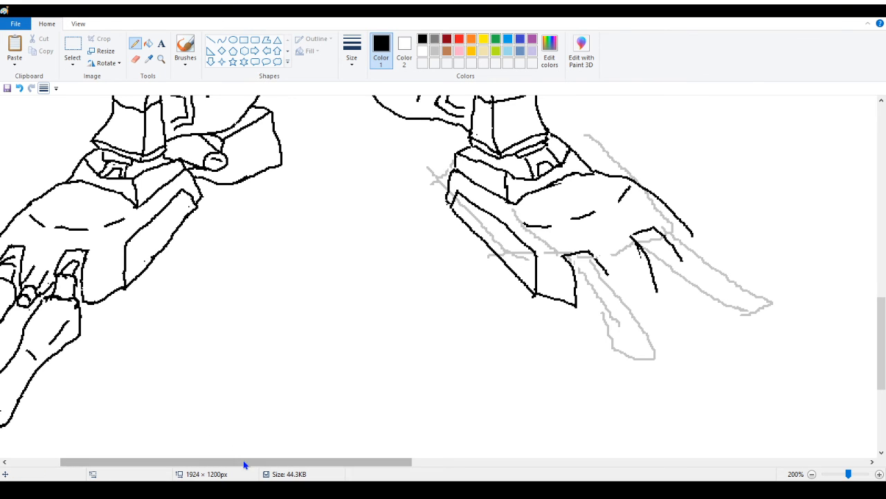
left_click_drag(243, 460, 261, 459)
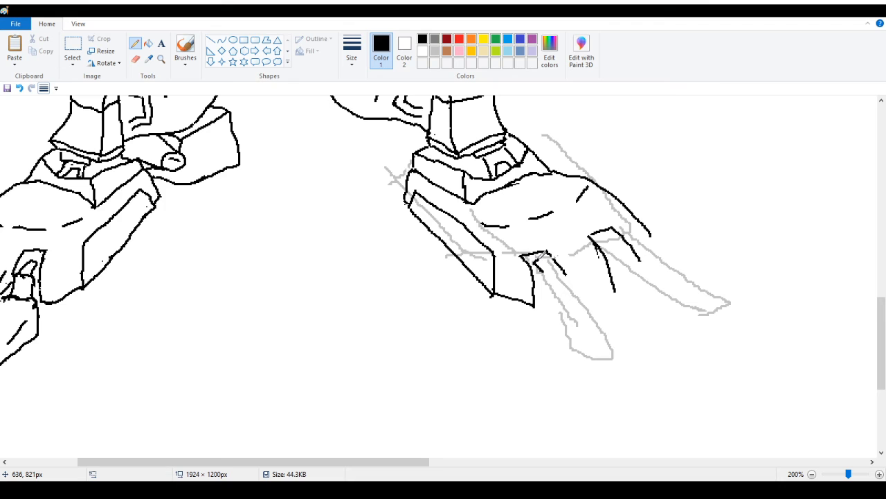
left_click_drag(538, 257, 562, 270)
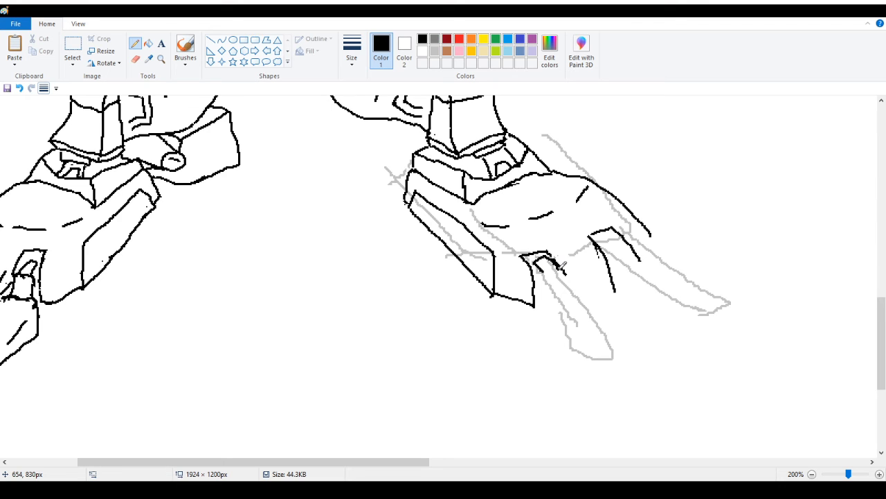
left_click(19, 92)
left_click_drag(537, 259, 565, 269)
left_click_drag(539, 294, 542, 269)
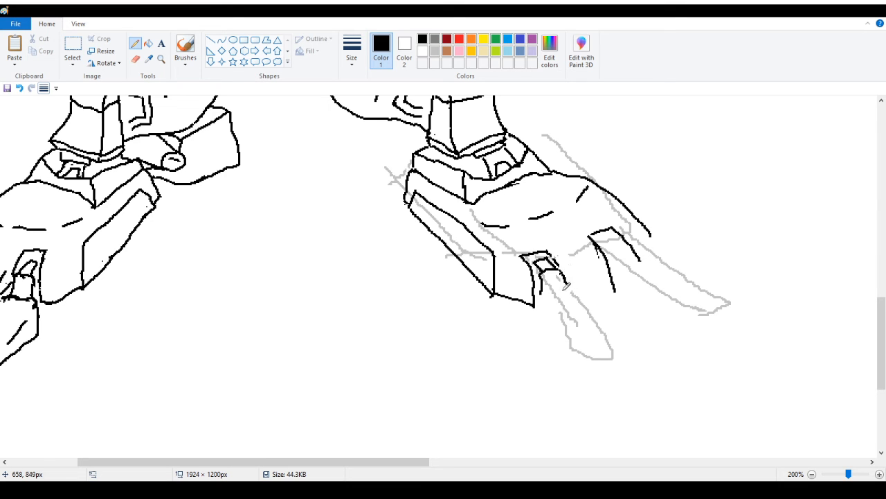
Draw the long inner toe below its connector, extending past the grey guide, with curved sides and a rounded tip marked off by an arc
left_click(161, 59)
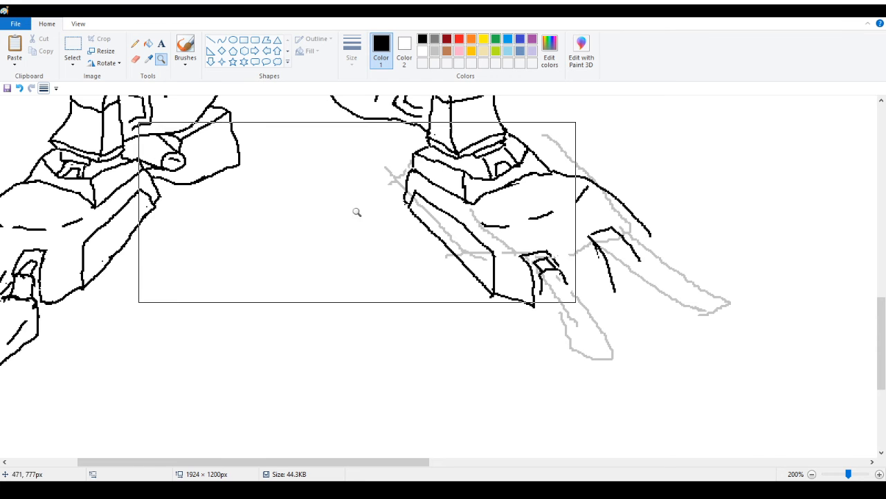
left_click(649, 425)
scroll(143, 163, "up", 2)
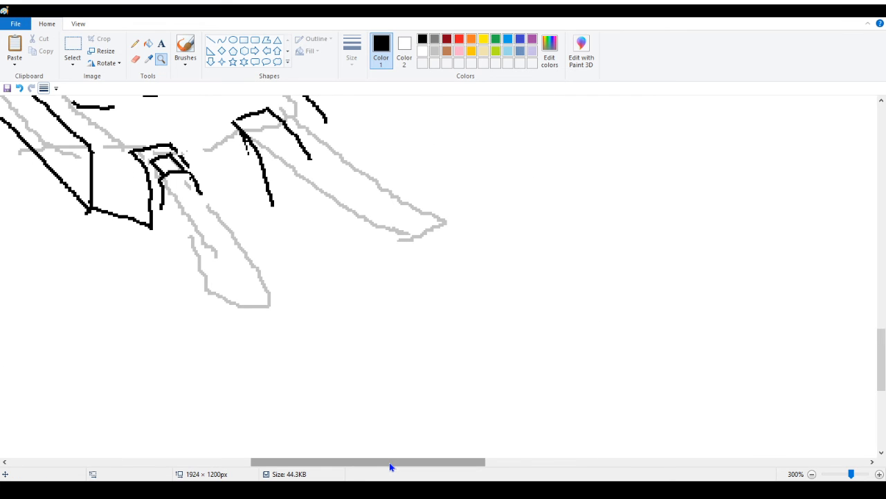
left_click_drag(391, 466, 199, 466)
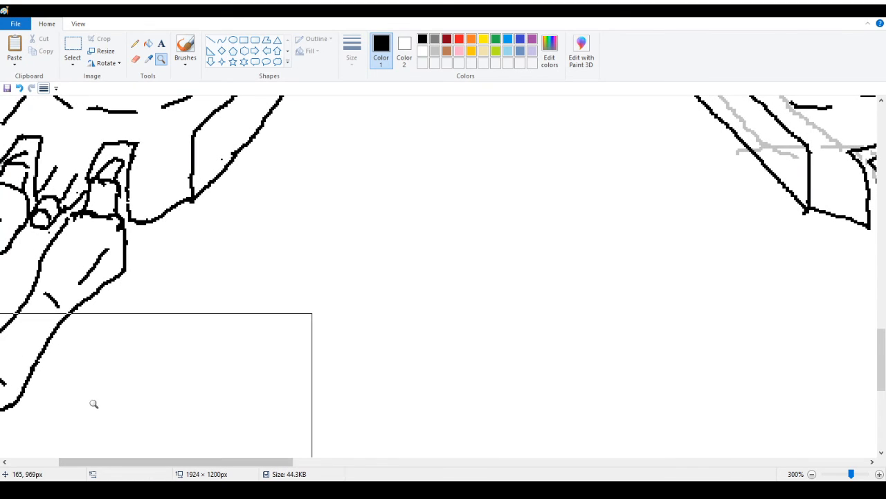
left_click(136, 43)
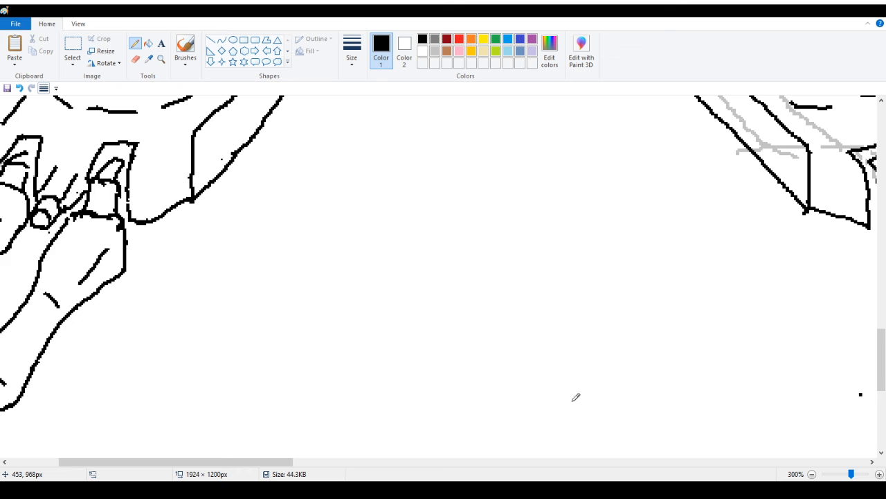
left_click_drag(265, 467, 448, 466)
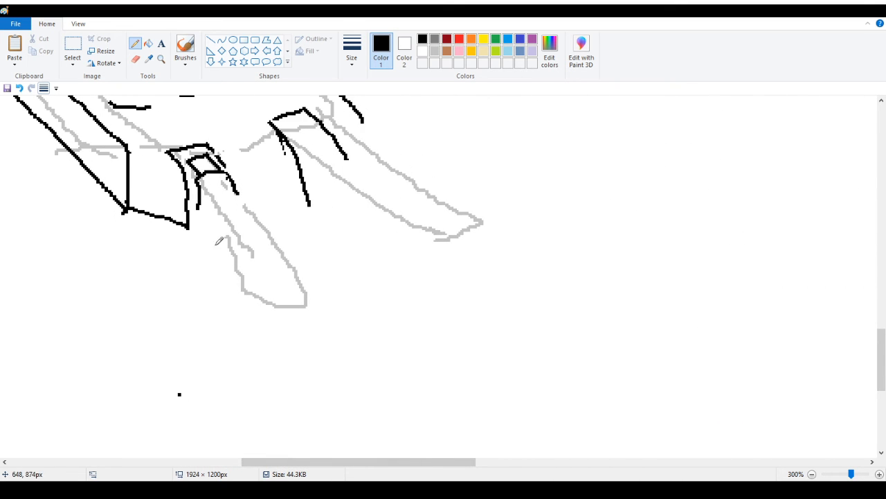
left_click(340, 399)
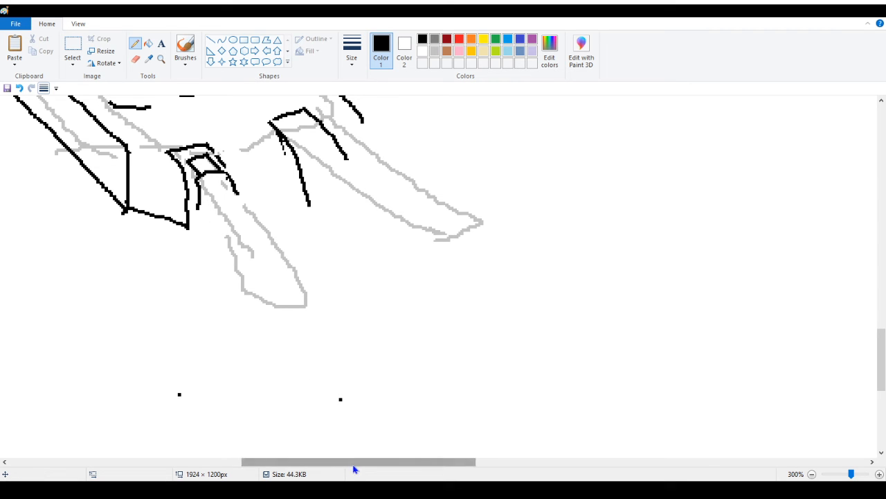
left_click_drag(353, 467, 333, 467)
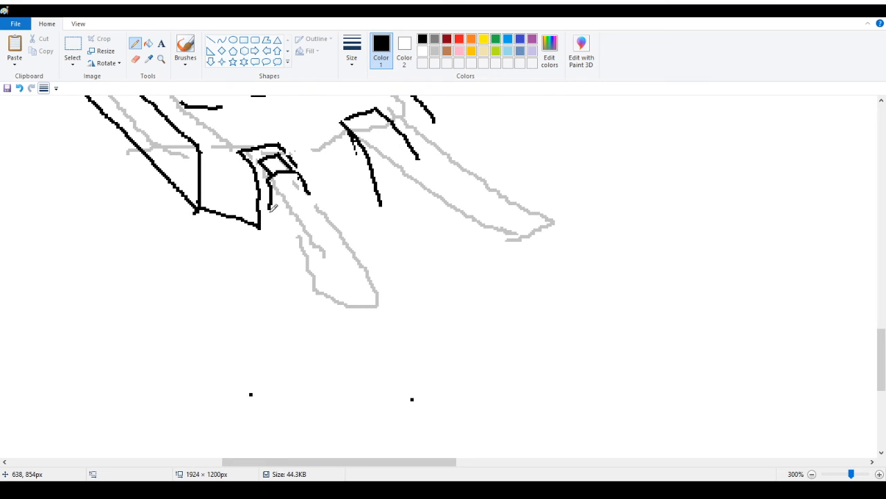
mouse_move(270, 209)
left_mouse_down()
mouse_move(309, 185)
mouse_move(342, 198)
mouse_move(367, 219)
mouse_move(398, 290)
mouse_move(459, 342)
left_mouse_up()
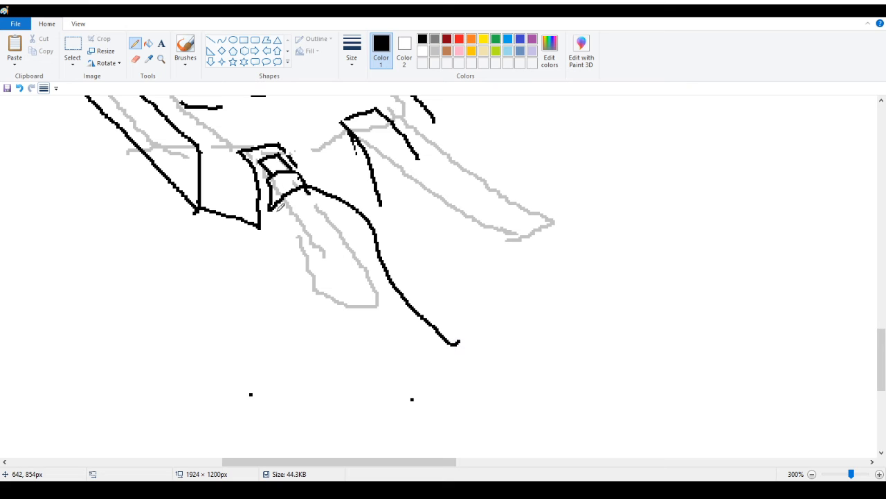
mouse_move(271, 208)
left_mouse_down()
mouse_move(286, 248)
mouse_move(417, 374)
mouse_move(421, 368)
mouse_move(423, 384)
mouse_move(431, 358)
mouse_move(448, 352)
mouse_move(463, 379)
left_mouse_up()
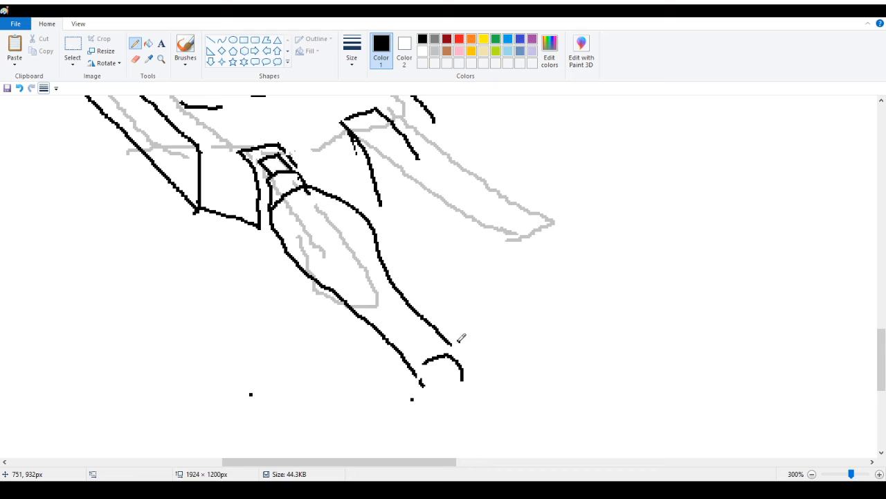
left_click_drag(450, 340, 462, 360)
mouse_move(420, 383)
left_mouse_down()
mouse_move(458, 391)
mouse_move(464, 376)
left_mouse_up()
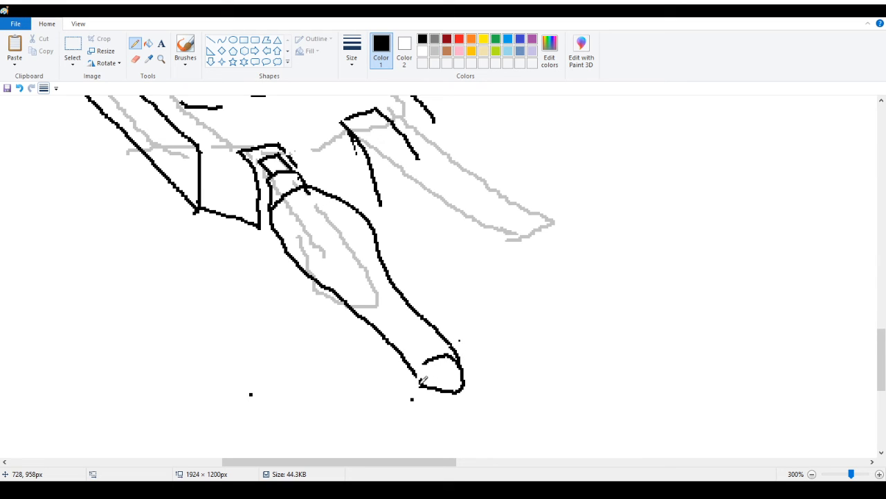
Add a diagonal crease line and a short vertical mark on the upper part of the inner toe
mouse_move(283, 211)
left_mouse_down()
mouse_move(329, 239)
mouse_move(330, 261)
left_mouse_up()
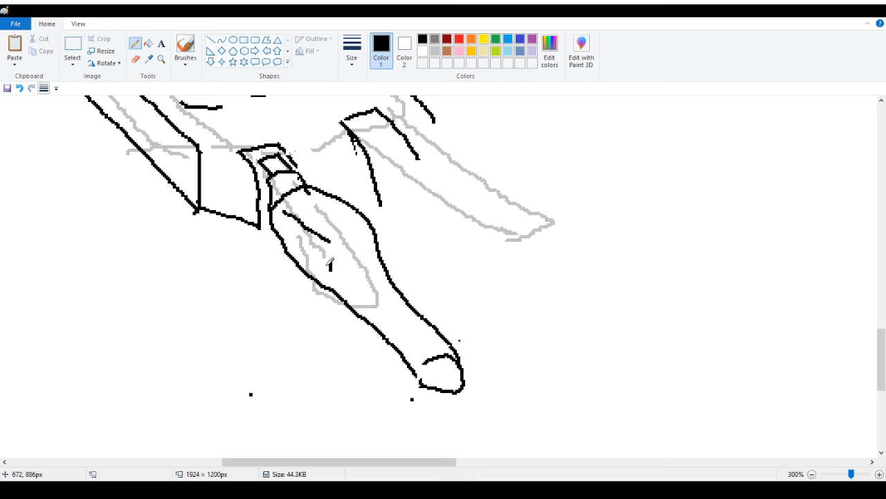
key("ctrl+z")
left_click_drag(330, 261, 331, 274)
Draw a rounded connector inside the outer toe opening, with a crossline and two short sides running down from it
left_click_drag(407, 463, 420, 463)
scroll(404, 380, "up", 2)
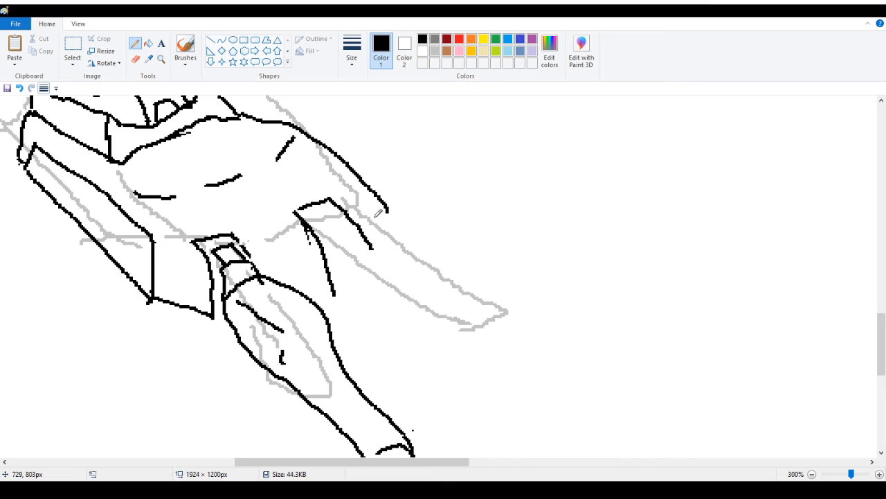
scroll(349, 188, "down", 2)
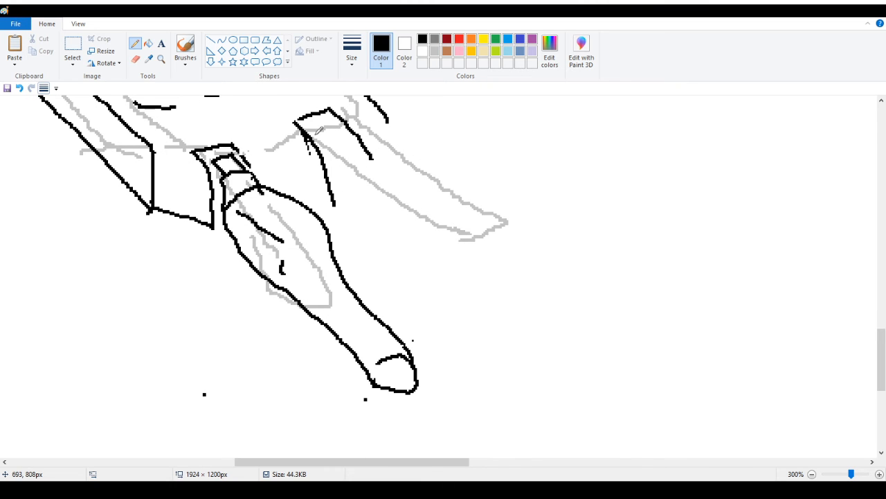
mouse_move(323, 144)
left_mouse_down()
mouse_move(322, 120)
mouse_move(337, 119)
mouse_move(349, 141)
left_mouse_up()
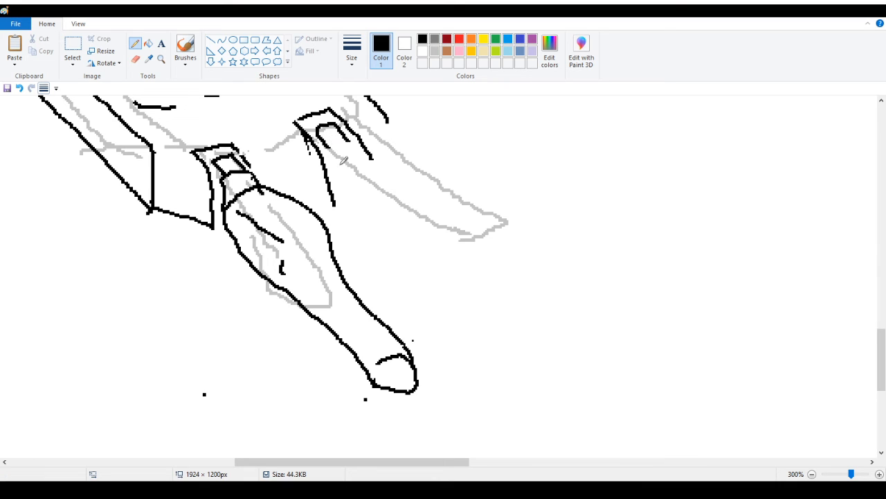
mouse_move(341, 164)
left_mouse_down()
mouse_move(337, 171)
mouse_move(332, 143)
mouse_move(352, 138)
mouse_move(372, 158)
left_mouse_up()
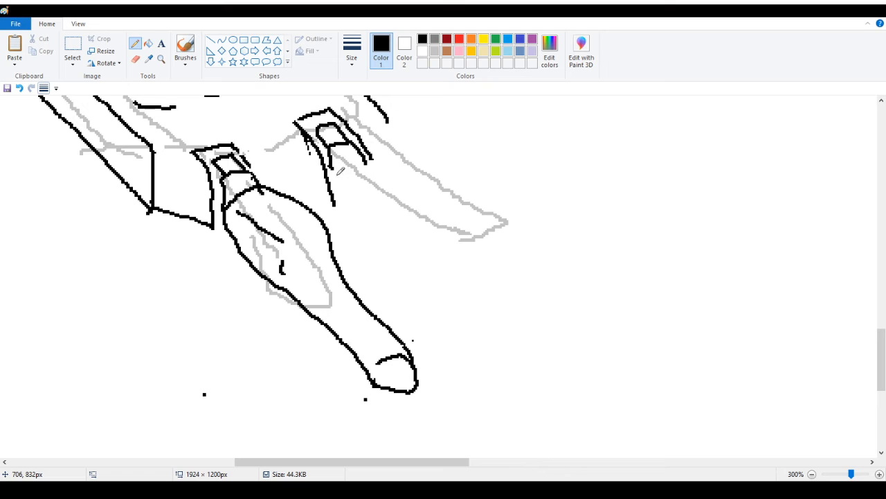
Draw the long outer toe below its connector, marking off its blunt tip with a curved line and adding two short crease lines
mouse_move(335, 168)
left_mouse_down()
mouse_move(369, 163)
mouse_move(402, 189)
mouse_move(437, 245)
mouse_move(524, 323)
mouse_move(528, 370)
left_mouse_up()
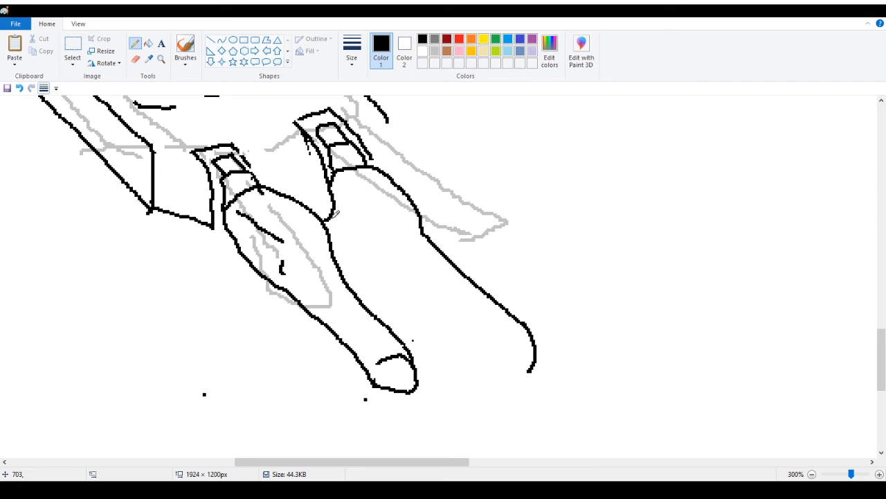
mouse_move(332, 217)
left_mouse_down()
mouse_move(418, 276)
mouse_move(501, 360)
mouse_move(527, 372)
left_mouse_up()
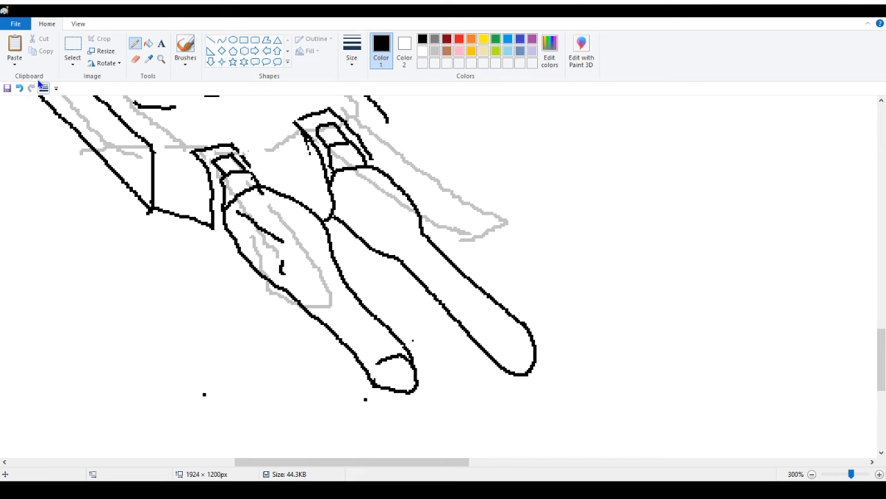
left_click(20, 89)
mouse_move(335, 215)
left_mouse_down()
mouse_move(345, 234)
mouse_move(423, 283)
mouse_move(502, 361)
mouse_move(533, 361)
left_mouse_up()
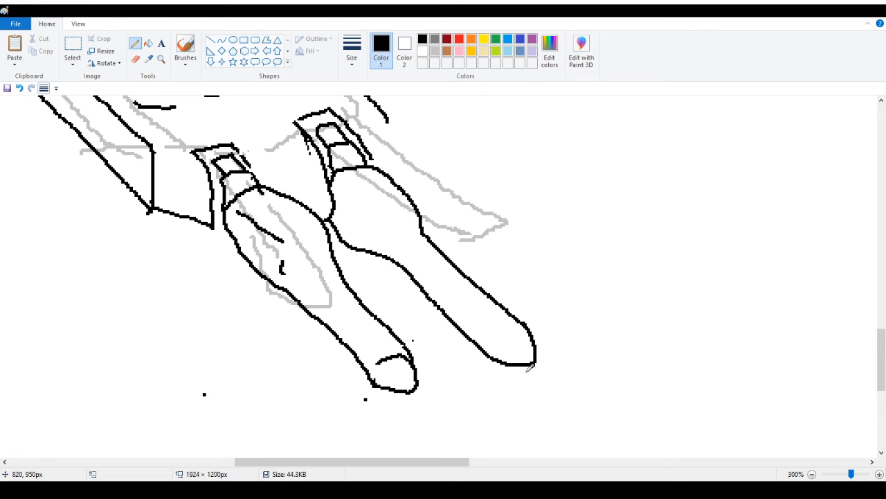
left_click_drag(525, 323, 498, 336)
mouse_move(351, 199)
left_mouse_down()
mouse_move(368, 212)
mouse_move(366, 243)
left_mouse_up()
Extend the foot's outer contour in a smooth curve down to the upper outer side of the outer toe
scroll(374, 327, "up", 3)
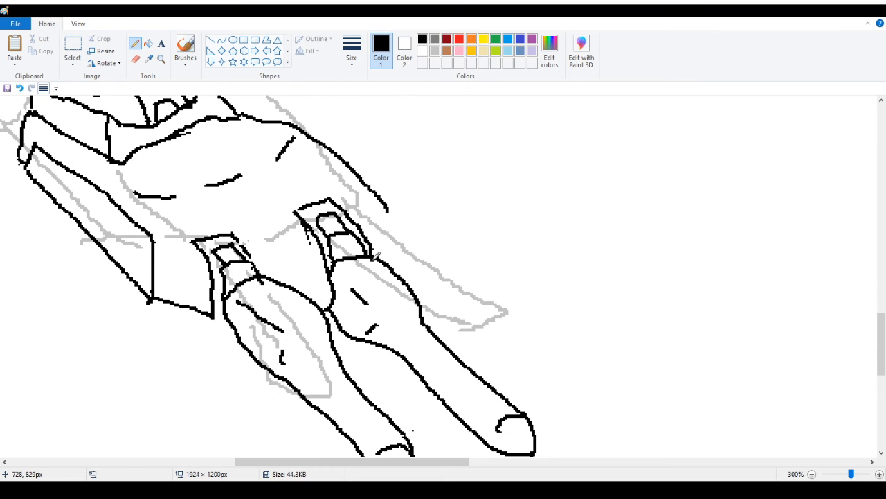
mouse_move(388, 207)
left_mouse_down()
mouse_move(401, 239)
mouse_move(395, 262)
left_mouse_up()
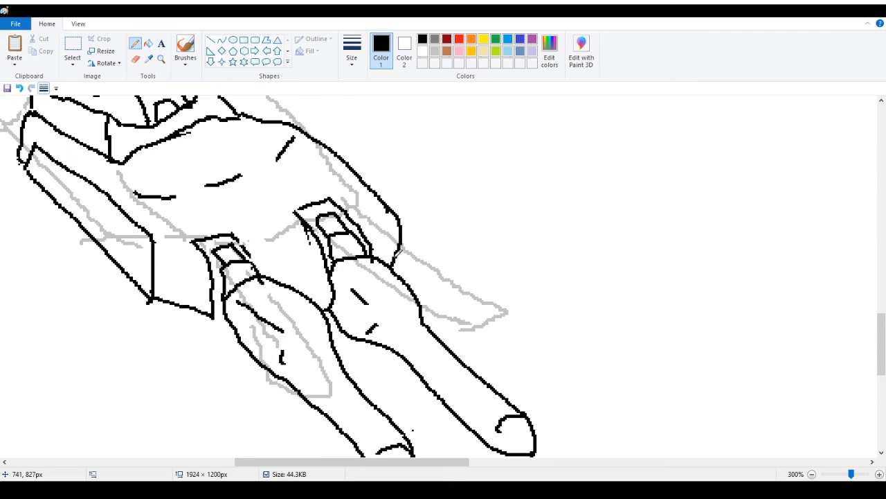
left_click(19, 88)
mouse_move(388, 208)
left_mouse_down()
mouse_move(401, 239)
mouse_move(399, 269)
left_mouse_up()
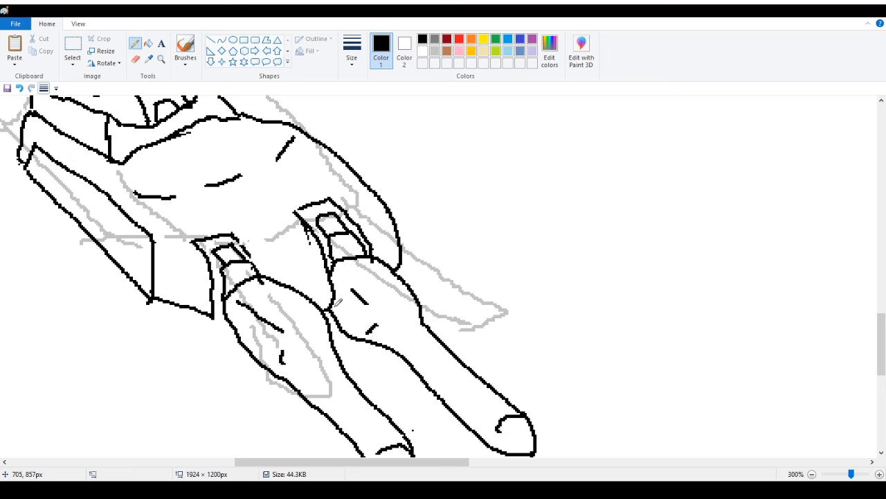
Erase the upper inner edge of the outer toe and the lower end of the outer opening's inner side
left_click(136, 59)
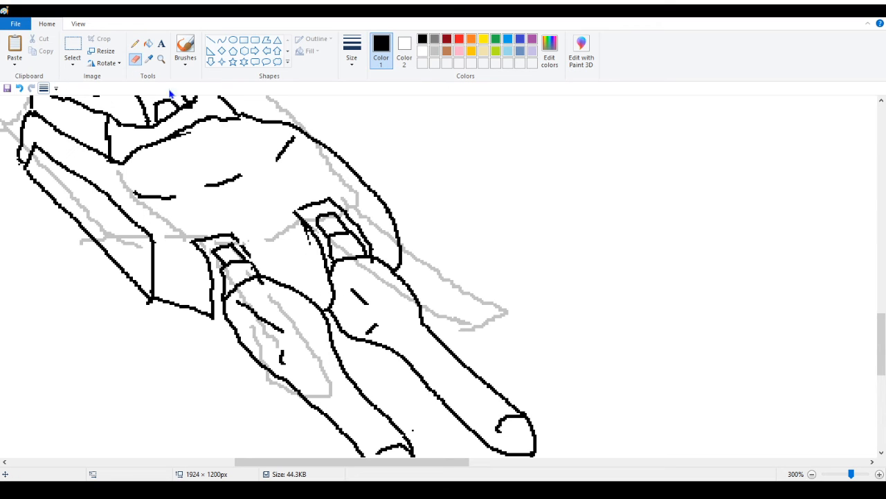
mouse_move(318, 326)
left_mouse_down()
mouse_move(329, 309)
mouse_move(367, 341)
mouse_move(327, 288)
mouse_move(337, 297)
left_mouse_up()
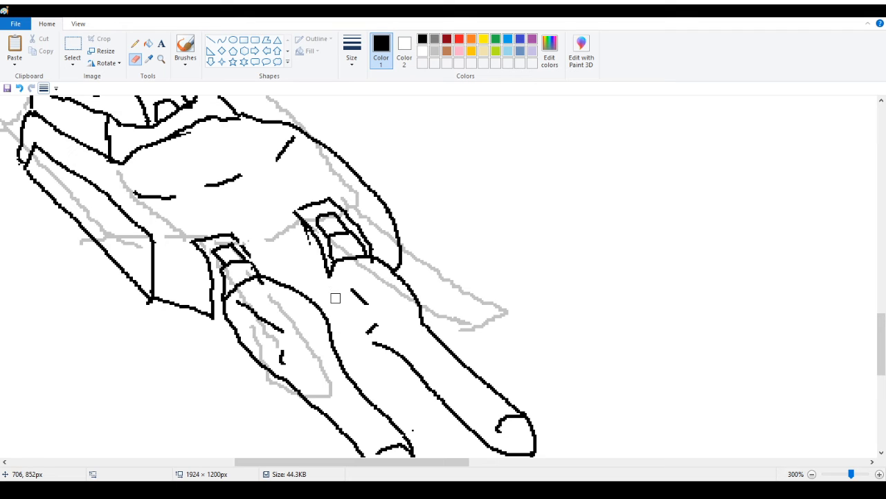
left_click(135, 44)
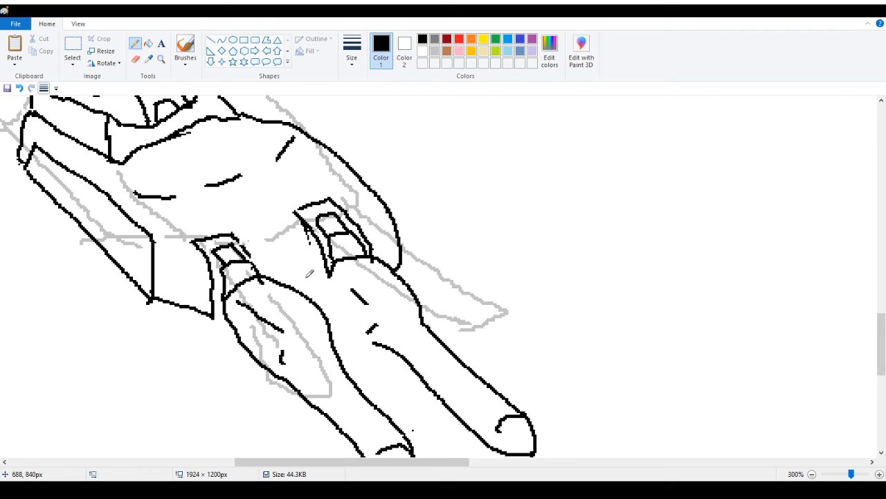
left_click_drag(306, 269, 339, 293)
left_click(20, 88)
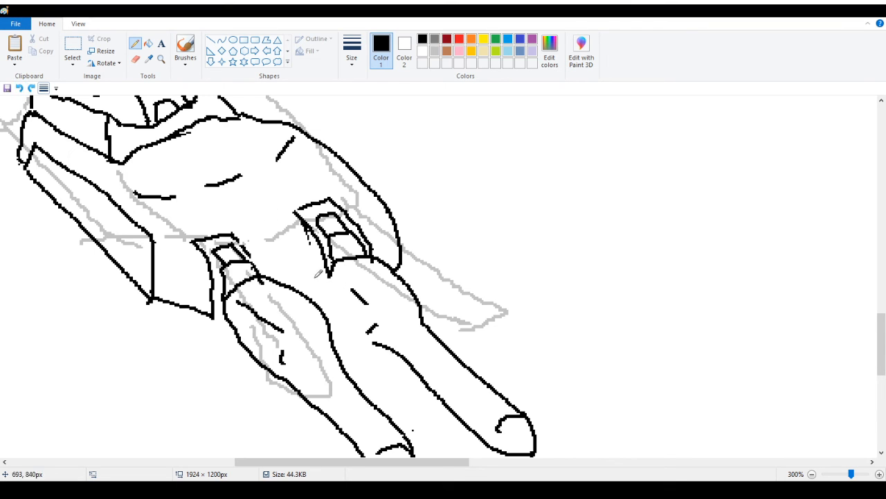
left_click_drag(309, 265, 361, 299)
left_click_drag(343, 297, 349, 312)
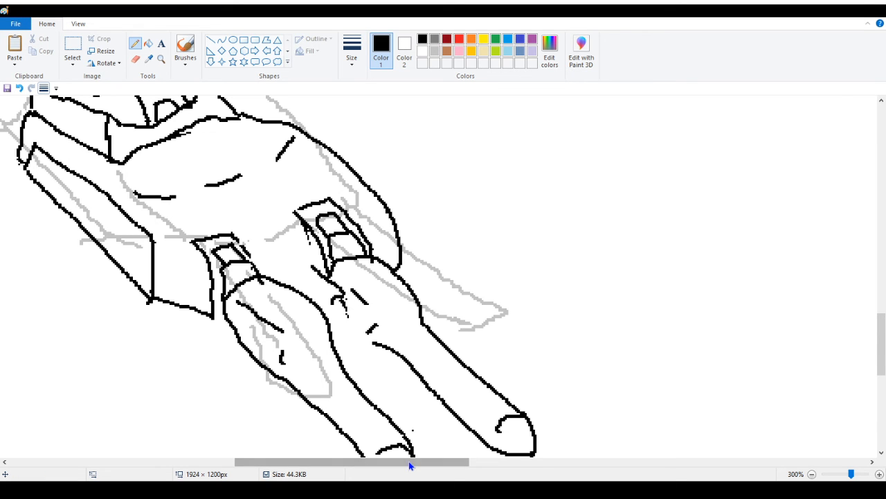
mouse_move(408, 462)
left_mouse_down()
mouse_move(187, 460)
mouse_move(375, 460)
left_mouse_up()
left_click(20, 88)
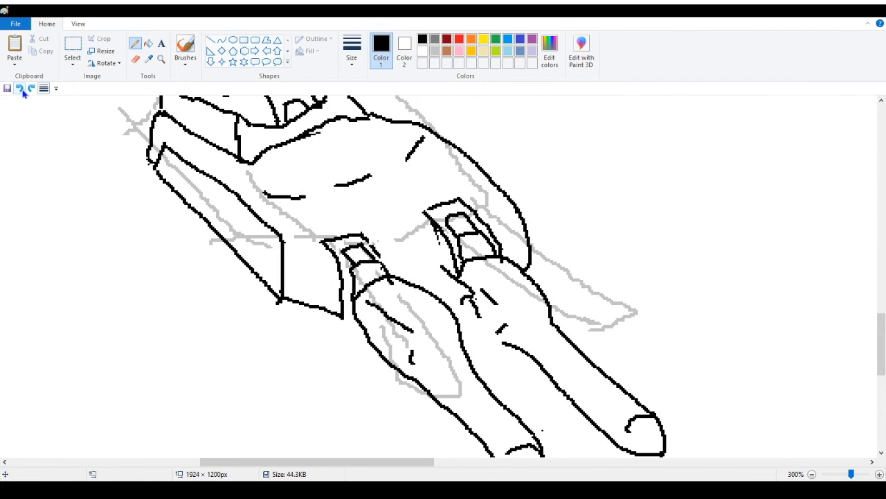
left_click(21, 90)
left_click(21, 90)
left_click(21, 90)
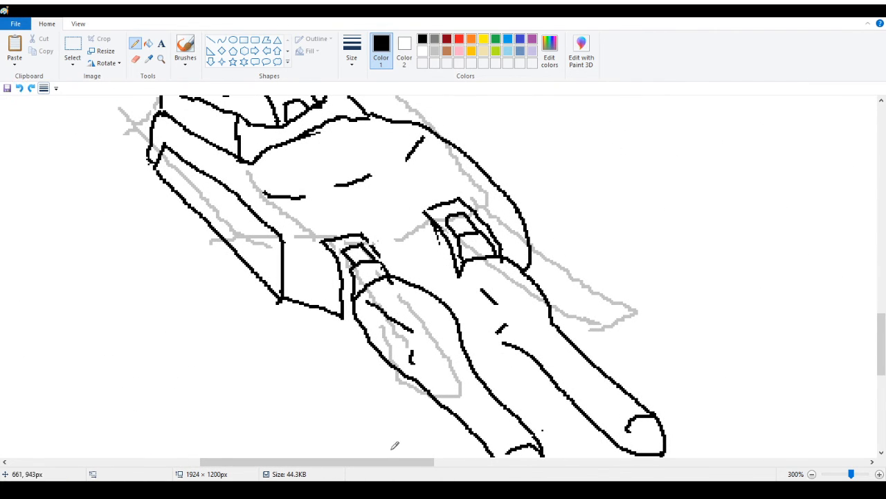
Draw a small rounded peg with a crossline between the two toe openings, with two short slanted lines above it
left_click_drag(374, 461, 358, 477)
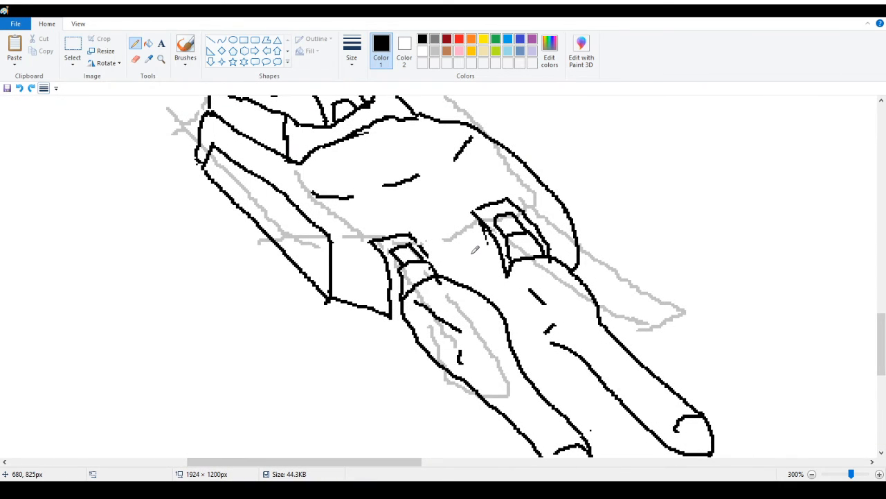
mouse_move(475, 243)
left_mouse_down()
mouse_move(498, 266)
mouse_move(472, 270)
mouse_move(484, 265)
mouse_move(470, 268)
mouse_move(485, 265)
mouse_move(472, 269)
mouse_move(455, 253)
left_mouse_up()
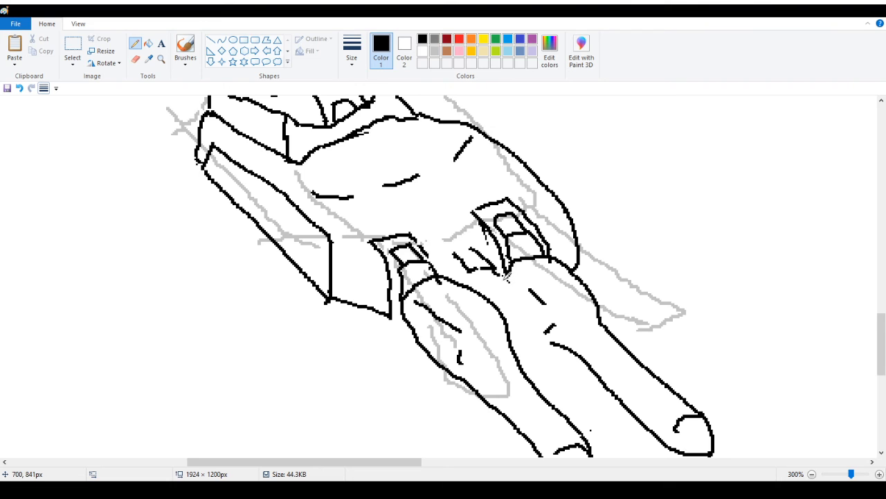
mouse_move(496, 271)
left_mouse_down()
mouse_move(509, 279)
mouse_move(515, 298)
mouse_move(506, 300)
left_mouse_up()
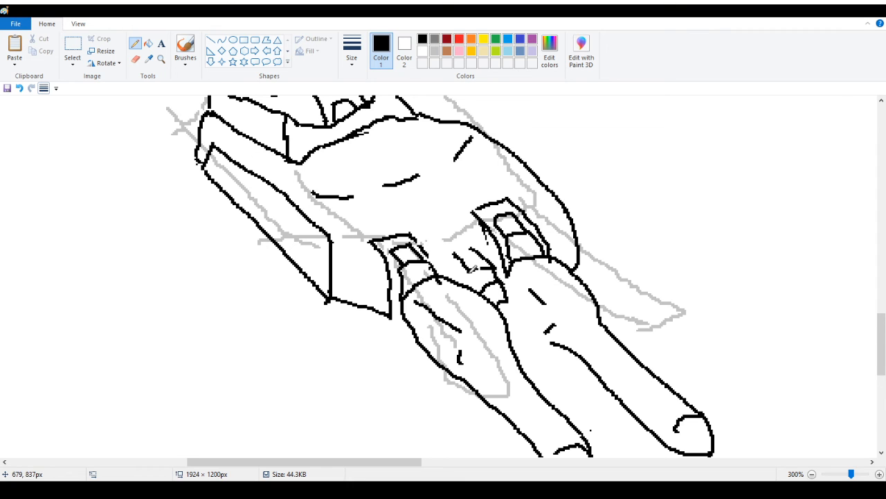
left_click_drag(471, 265, 488, 279)
Redraw the upper inner edge of the outer toe from its connector down to the remaining lower inner edge
mouse_move(390, 461)
left_mouse_down()
mouse_move(237, 470)
mouse_move(405, 465)
left_mouse_up()
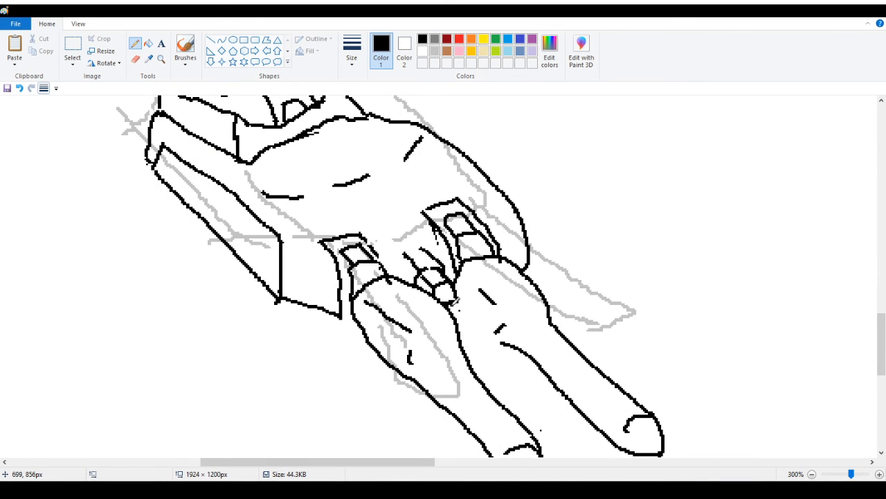
left_click_drag(454, 301, 505, 342)
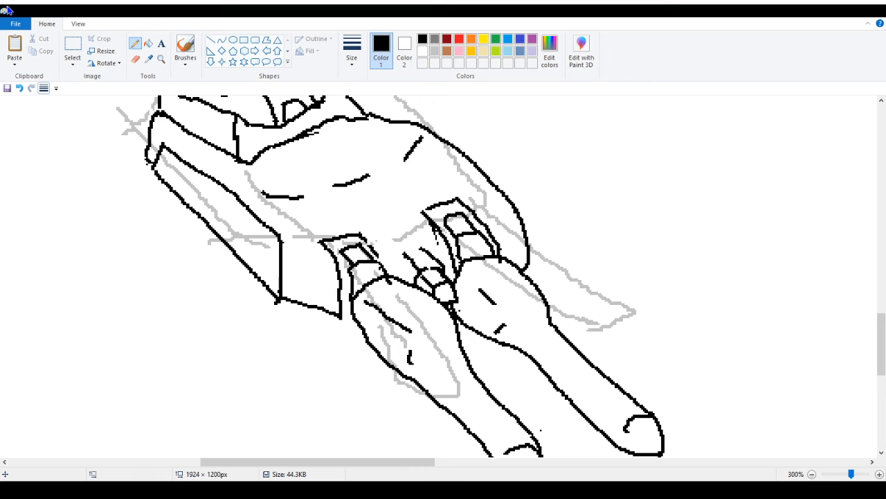
left_click(19, 88)
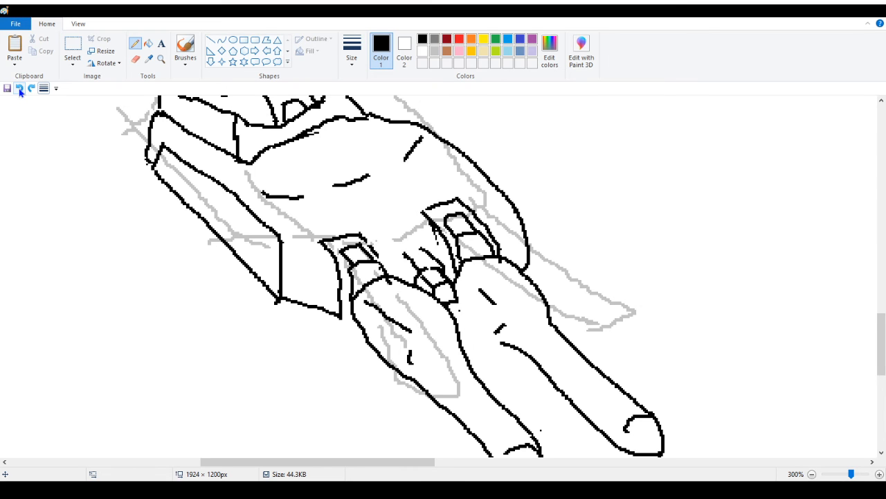
left_click_drag(461, 277, 513, 343)
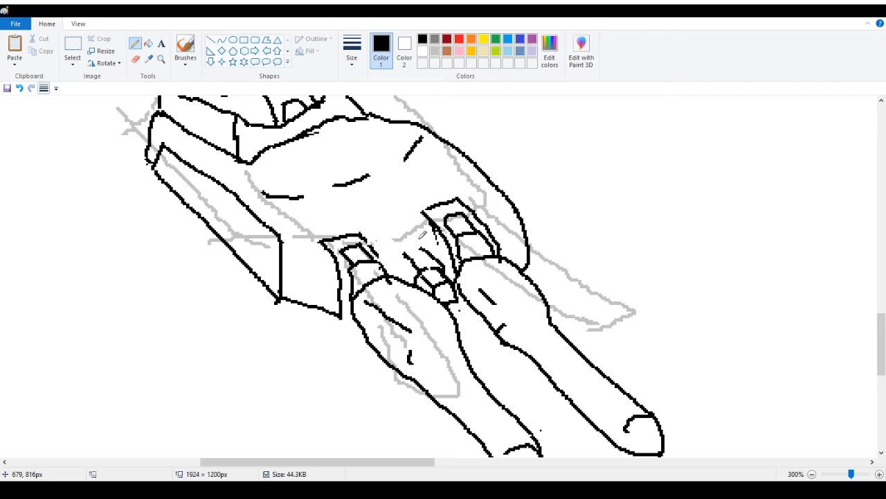
scroll(429, 232, "down", 3)
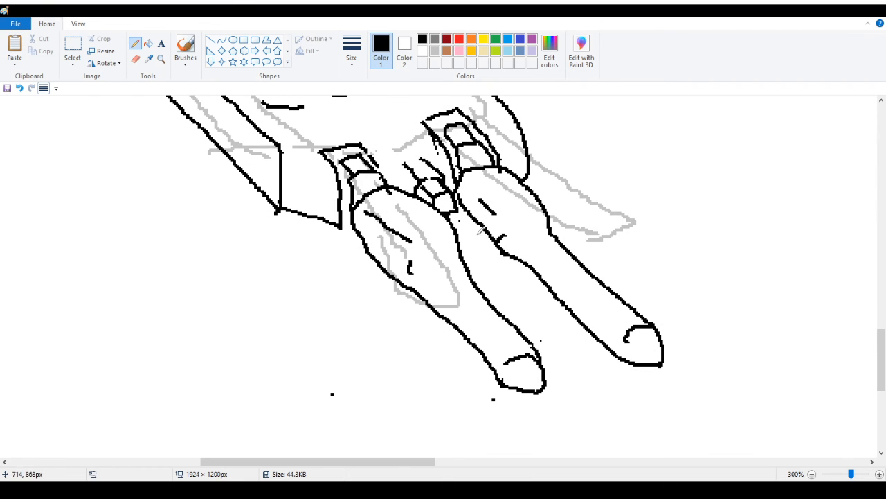
scroll(450, 361, "up", 3)
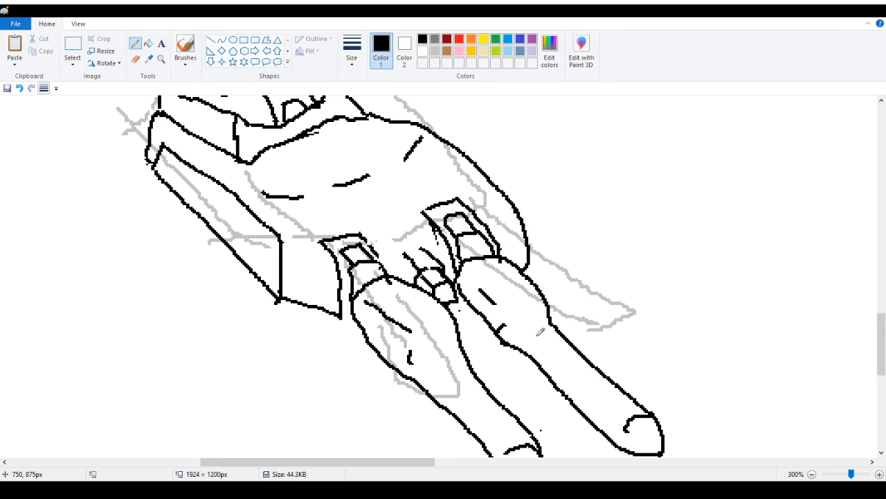
Erase the upper outer edge of the outer toe and redraw it as a fuller curve reaching further outward
left_click(135, 59)
mouse_move(477, 263)
left_mouse_down()
mouse_move(493, 277)
mouse_move(475, 260)
mouse_move(512, 265)
mouse_move(568, 338)
left_mouse_up()
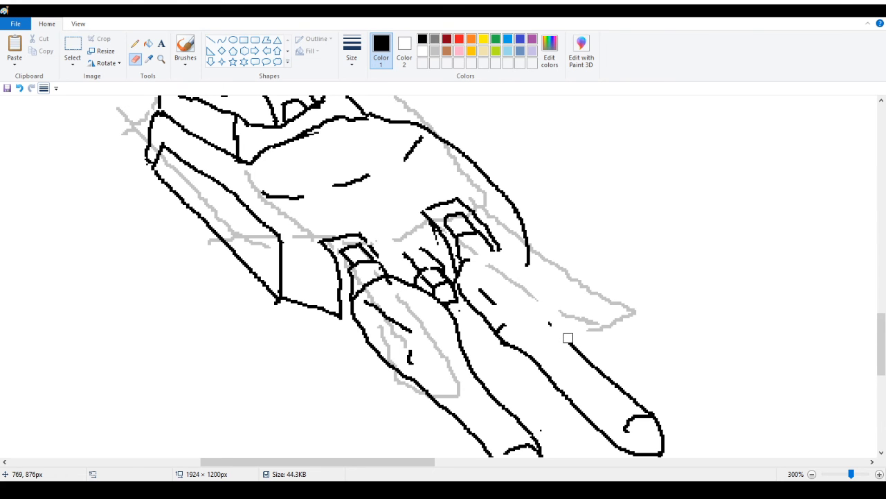
left_click(136, 44)
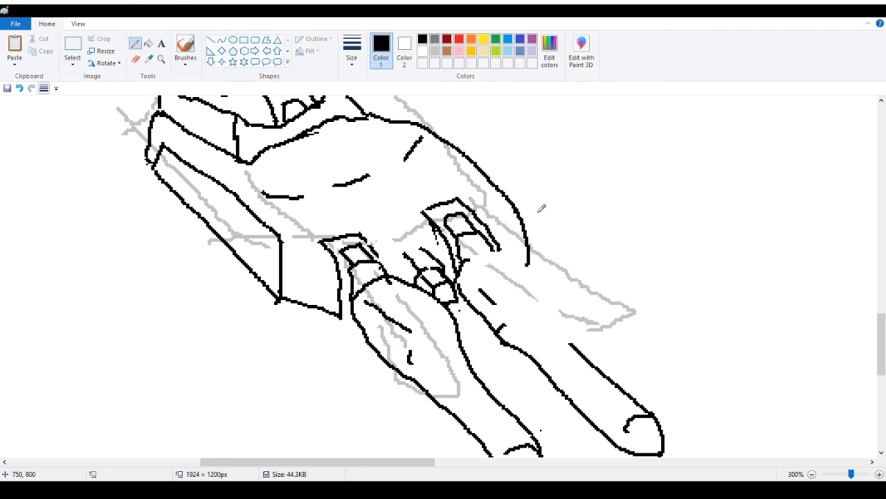
mouse_move(463, 260)
left_mouse_down()
mouse_move(502, 251)
mouse_move(529, 260)
mouse_move(556, 287)
mouse_move(577, 341)
left_mouse_up()
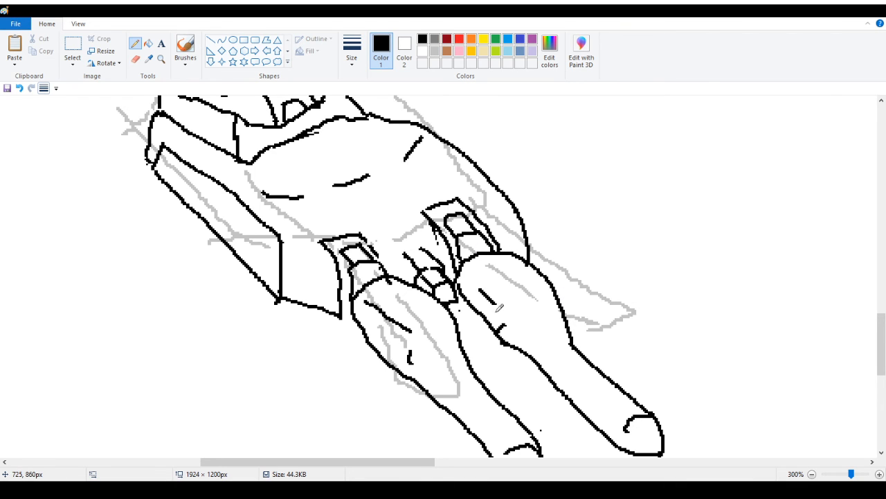
Replace the lower crease mark on each toe with a short slanted line, using the finished foot as reference
left_click_drag(531, 315, 544, 316)
left_click_drag(427, 344, 441, 345)
left_click_drag(346, 463, 145, 452)
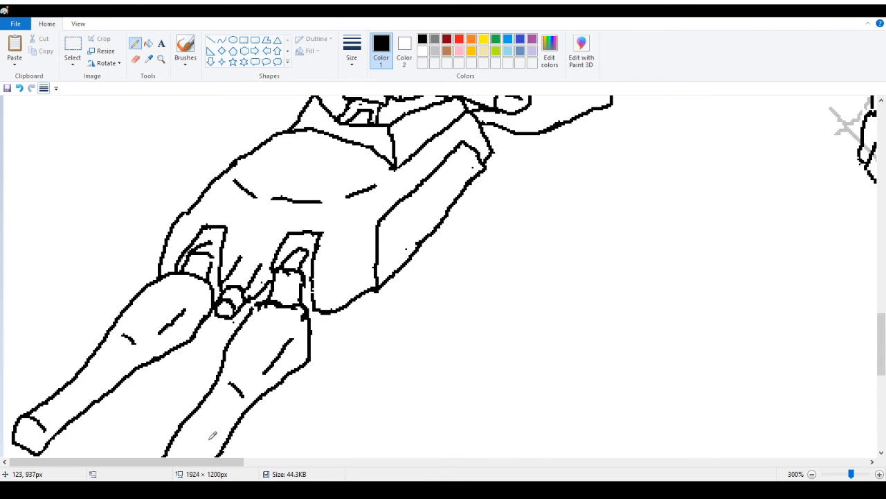
left_click_drag(178, 462, 378, 461)
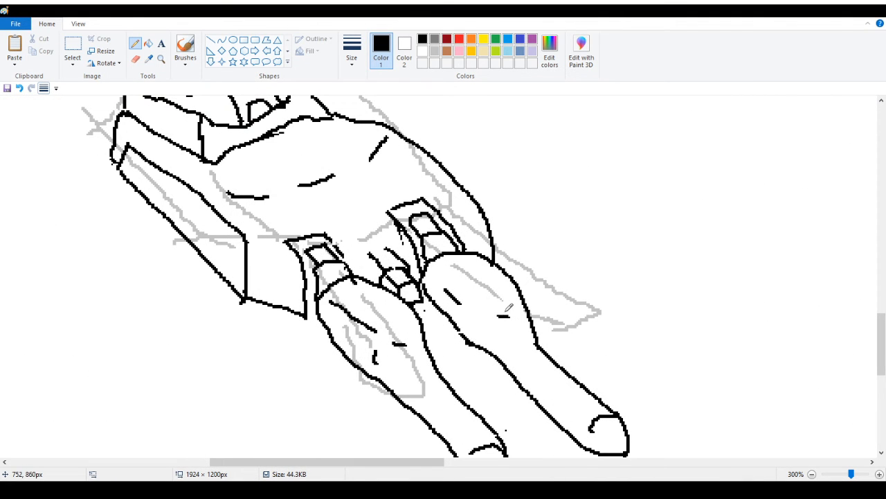
left_click_drag(489, 315, 478, 330)
key("ctrl+z")
left_click_drag(388, 340, 374, 357)
Redraw the upper inner edge of the inner toe as a straighter slope running below the small peg
left_click_drag(361, 463, 229, 462)
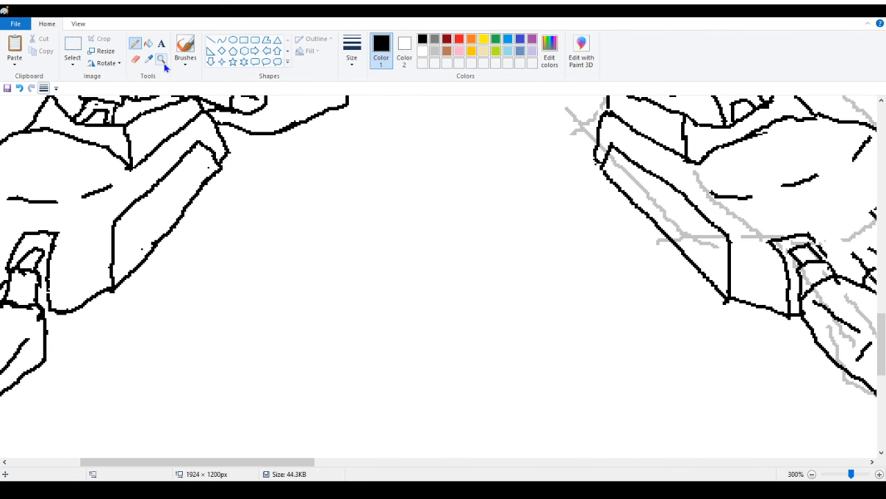
left_click(161, 60)
right_click(191, 166)
right_click(191, 167)
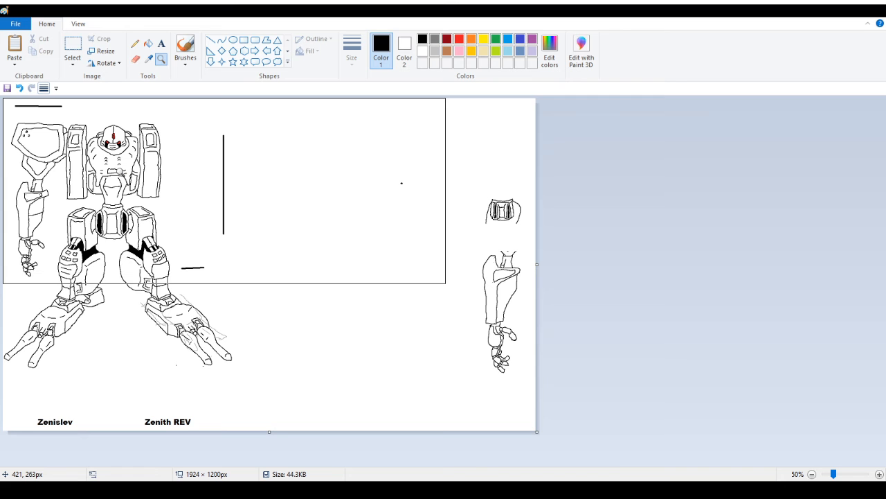
left_click(263, 338)
left_click(443, 326)
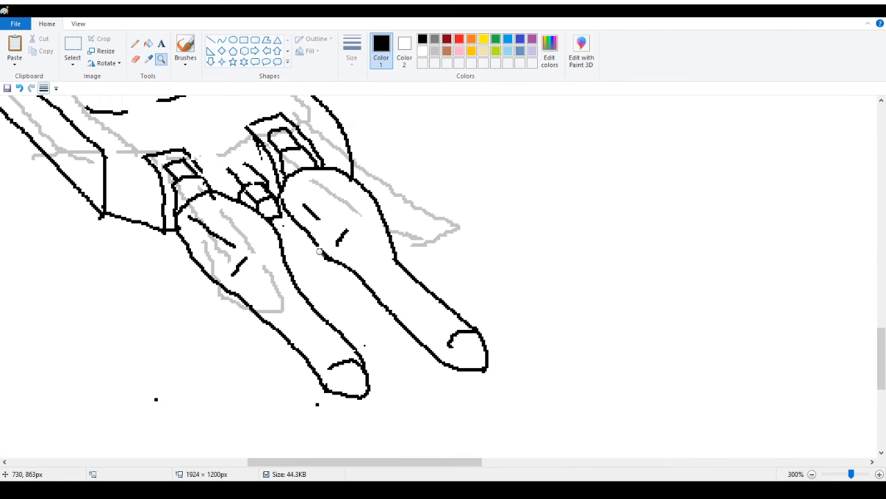
left_click(135, 43)
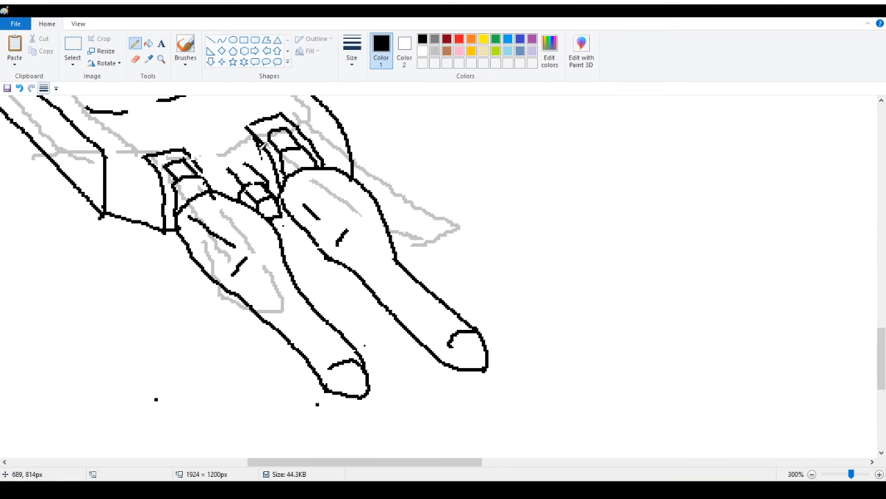
left_click_drag(234, 193, 287, 255)
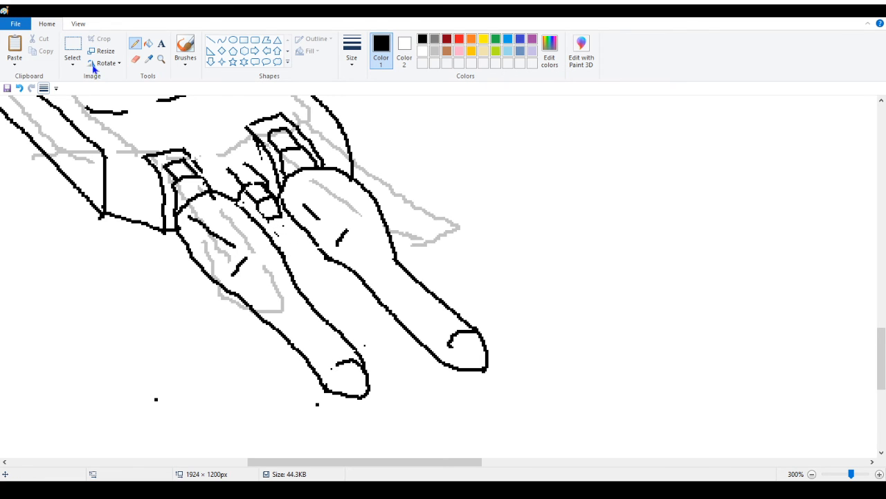
Erase the inner toe's end and redraw it as a shorter rounded tip marked off by a curved line
left_click(135, 59)
mouse_move(324, 397)
left_mouse_down()
mouse_move(352, 364)
mouse_move(340, 365)
mouse_move(364, 372)
mouse_move(372, 389)
mouse_move(330, 394)
mouse_move(363, 381)
mouse_move(329, 381)
mouse_move(362, 380)
mouse_move(368, 365)
mouse_move(358, 347)
mouse_move(327, 375)
left_mouse_up()
left_click(135, 43)
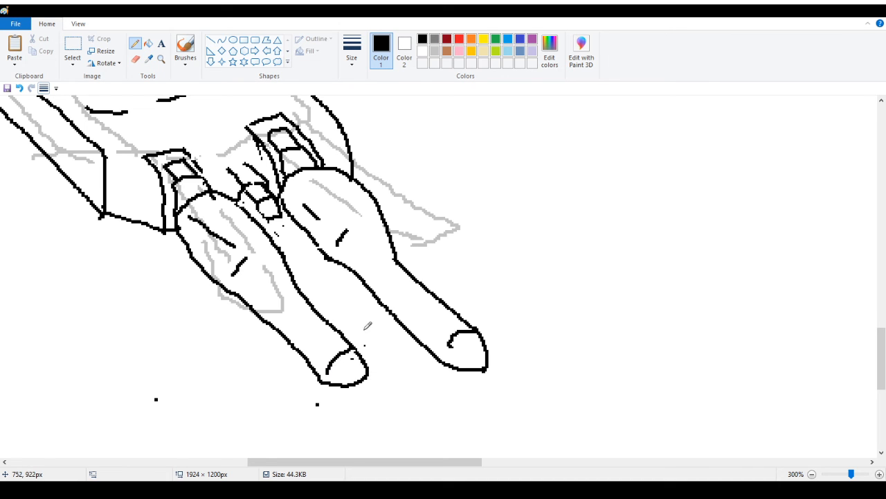
Erase the outer toe's upper outer edge and tip, and redraw the outer edge as a straighter, steeper slope
left_click(135, 59)
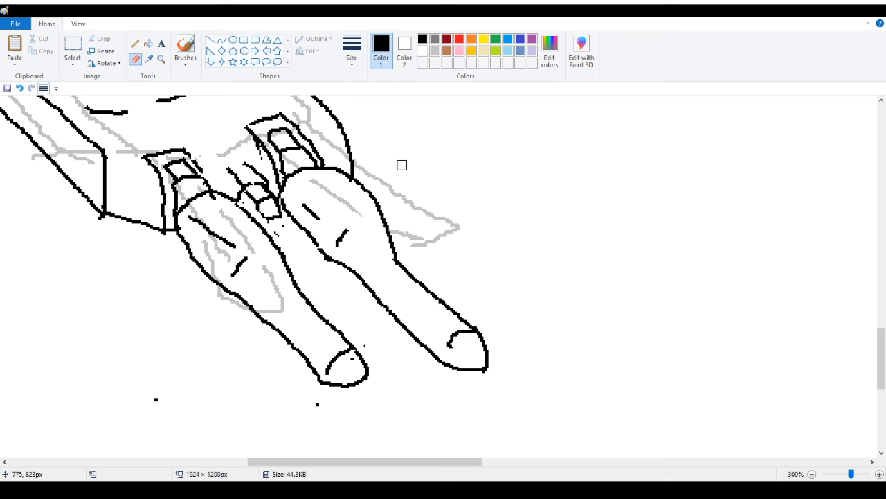
mouse_move(343, 184)
left_mouse_down()
mouse_move(338, 171)
mouse_move(383, 214)
mouse_move(391, 257)
mouse_move(414, 279)
left_mouse_up()
mouse_move(441, 348)
left_mouse_down()
mouse_move(459, 369)
mouse_move(488, 357)
mouse_move(475, 334)
mouse_move(454, 333)
mouse_move(455, 341)
mouse_move(483, 329)
mouse_move(423, 367)
mouse_move(453, 329)
left_mouse_up()
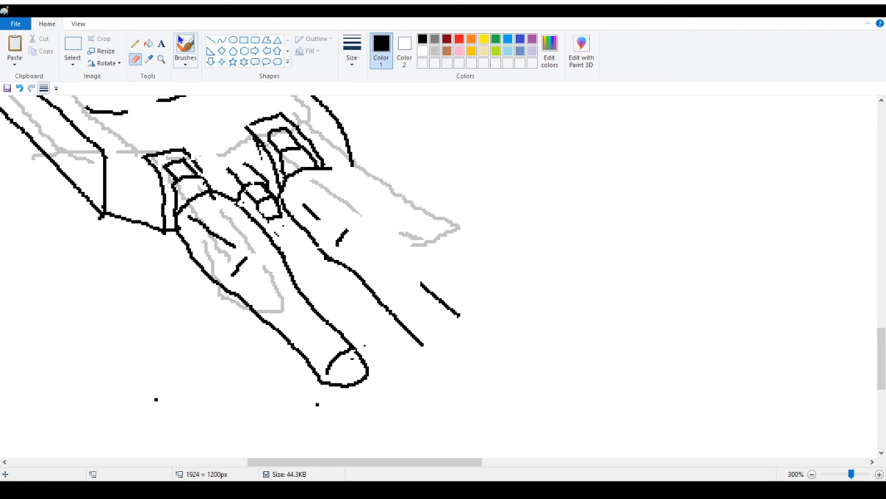
left_click(135, 43)
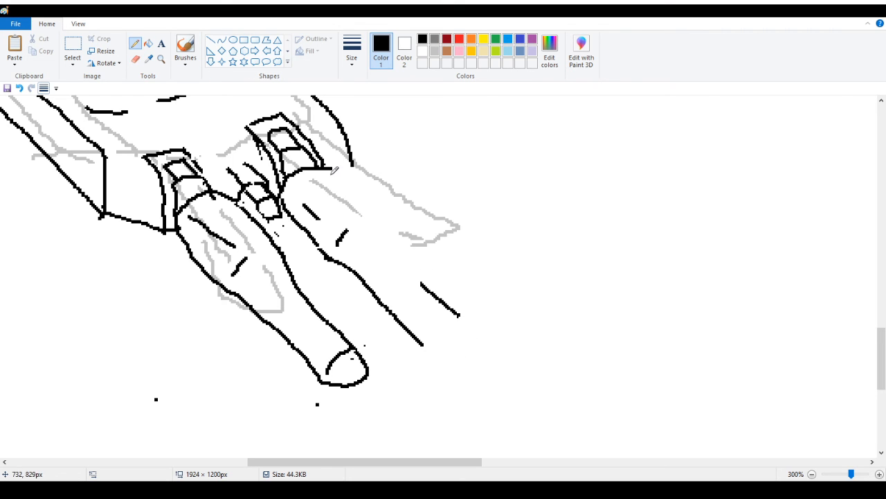
left_click_drag(335, 166, 423, 285)
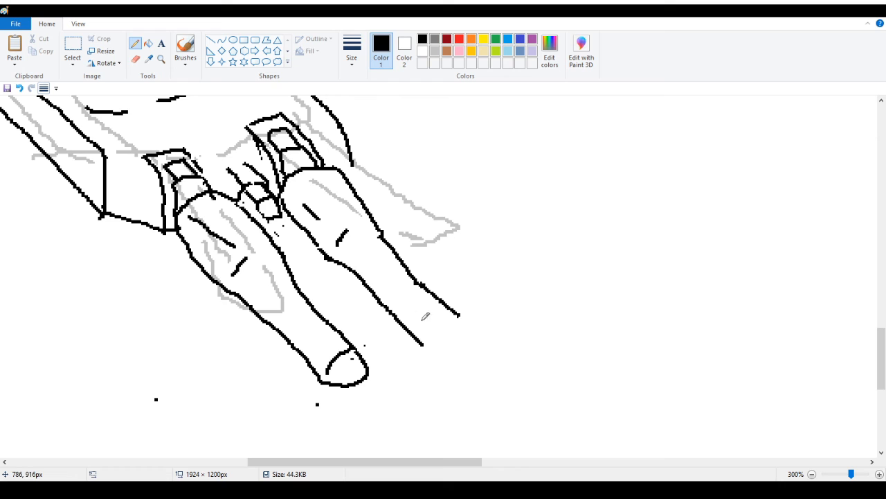
Clear the leftover lower outer edge and close the outer toe with a shorter blunt tip and a curved marking line
key("ctrl+z")
key("ctrl+z")
key("ctrl+z")
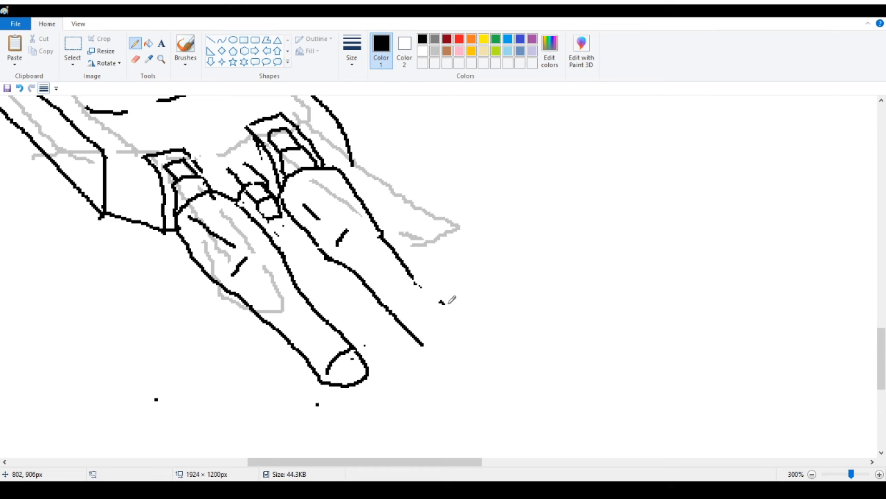
mouse_move(414, 280)
left_mouse_down()
mouse_move(438, 311)
mouse_move(421, 324)
mouse_move(450, 331)
mouse_move(454, 341)
mouse_move(440, 349)
mouse_move(457, 342)
left_mouse_up()
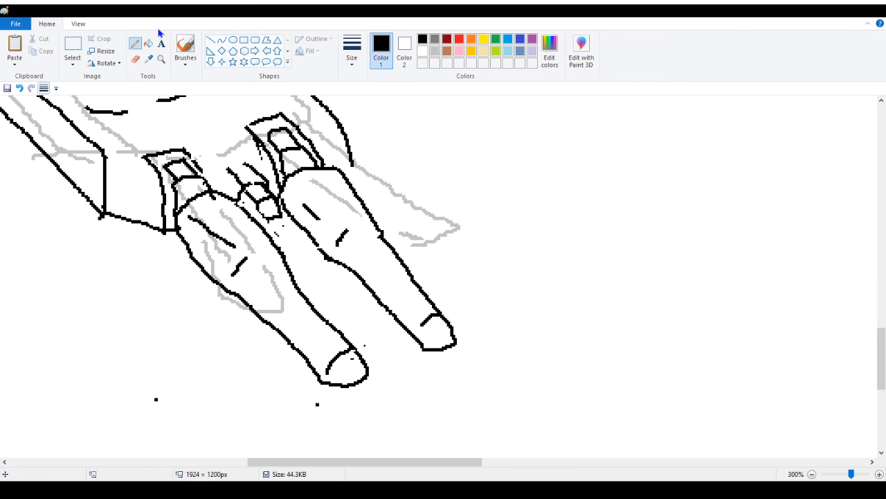
Reshape the tip of the finished foot's inner toe so that its inner side tapers into a narrower rounded end
left_click(162, 60)
right_click(2, 136)
right_click(2, 136)
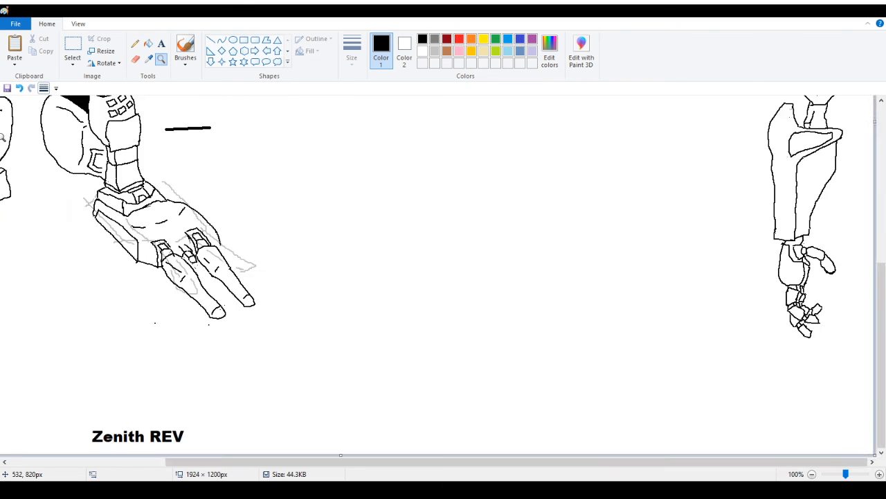
right_click(2, 137)
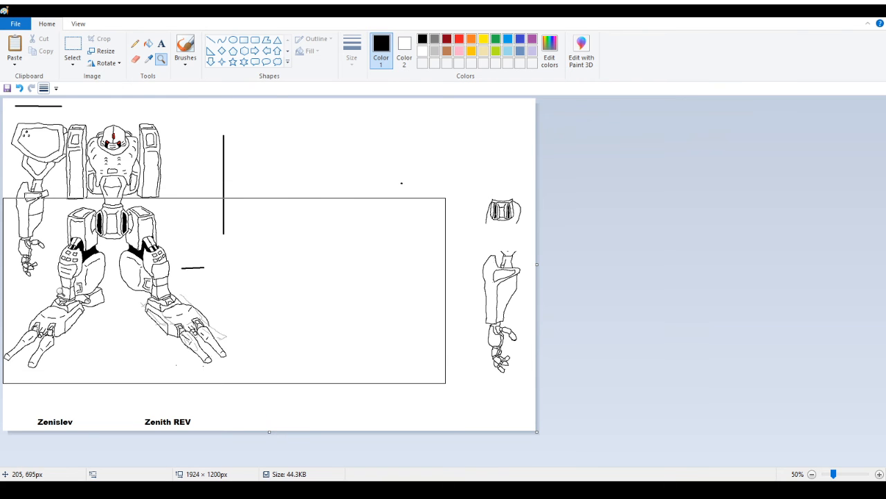
left_click(60, 292)
left_click(72, 339)
left_click(73, 341)
left_click(87, 365)
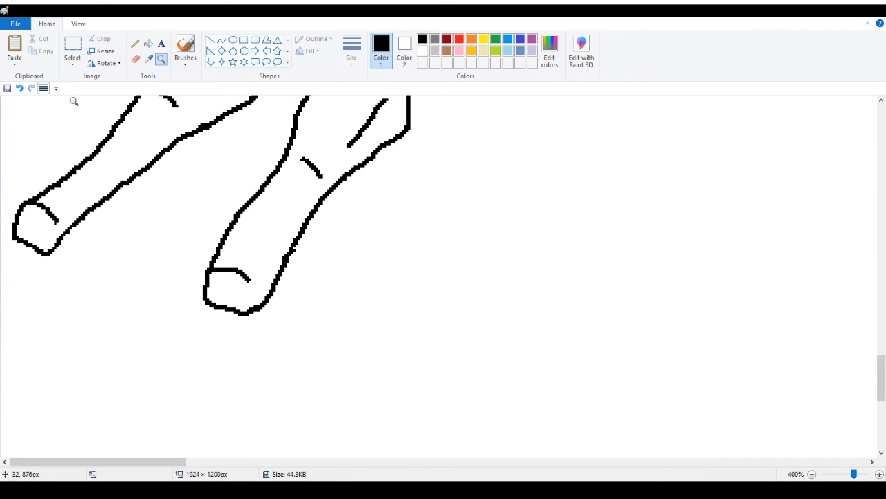
left_click(135, 43)
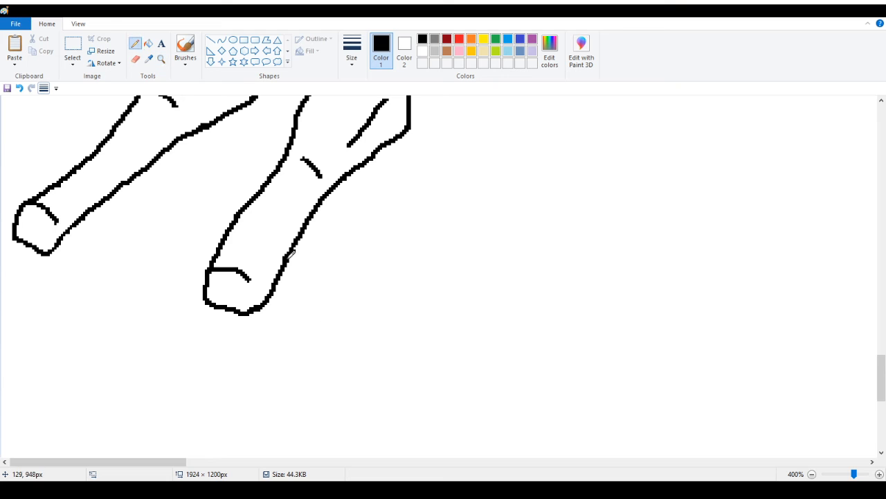
mouse_move(287, 256)
left_mouse_down()
mouse_move(232, 308)
mouse_move(273, 307)
mouse_move(269, 300)
mouse_move(243, 311)
mouse_move(277, 278)
left_mouse_up()
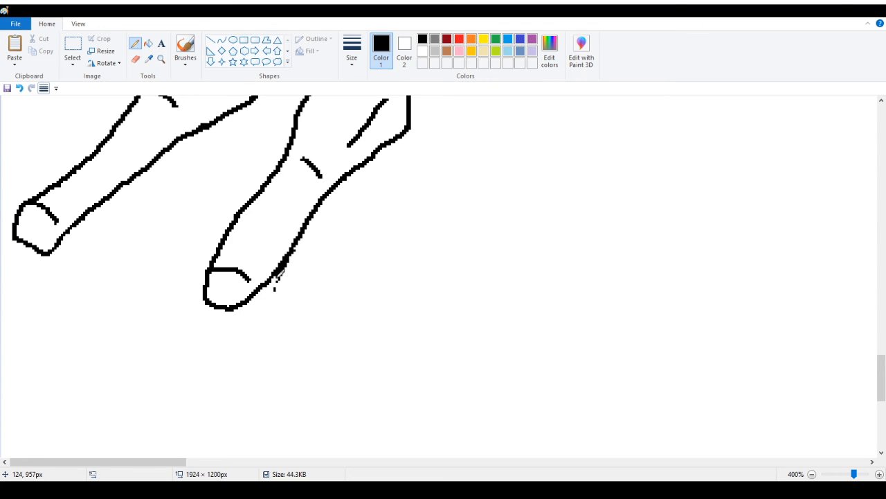
Add a slanted crease line and a short vertical line to the block-shaped part behind the finished foot's ankle
scroll(167, 412, "up", 3)
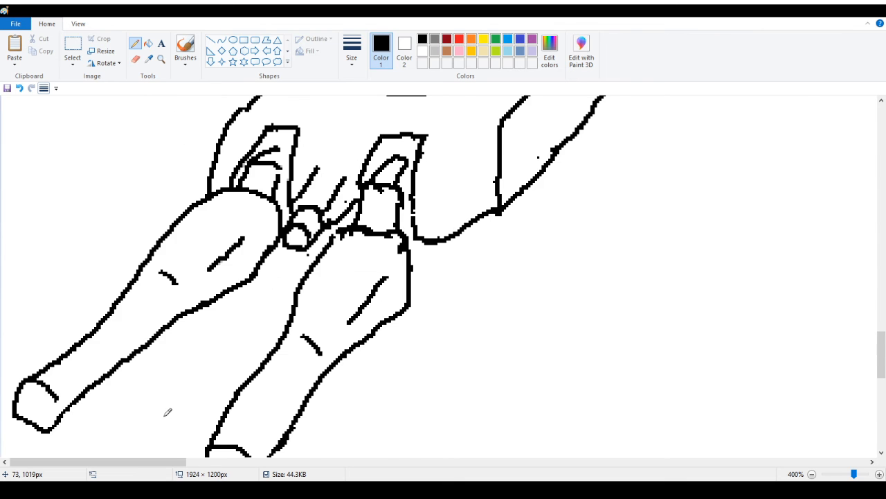
scroll(194, 407, "up", 6)
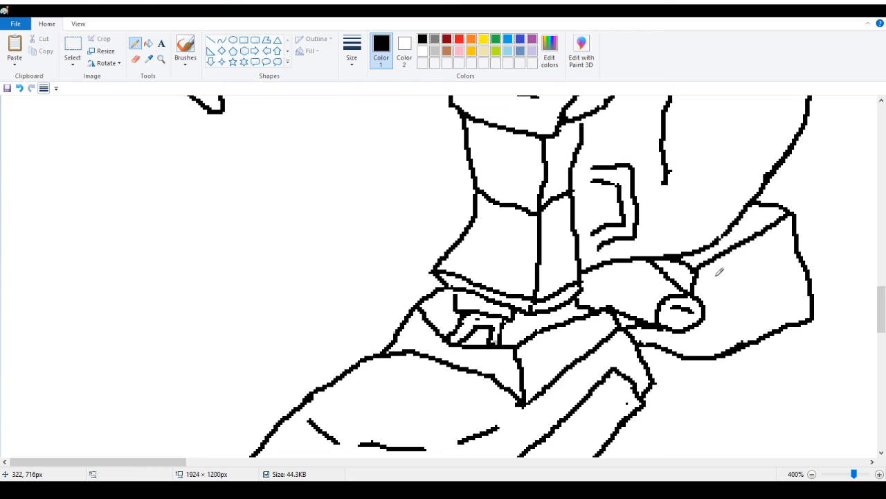
left_click_drag(717, 275, 787, 307)
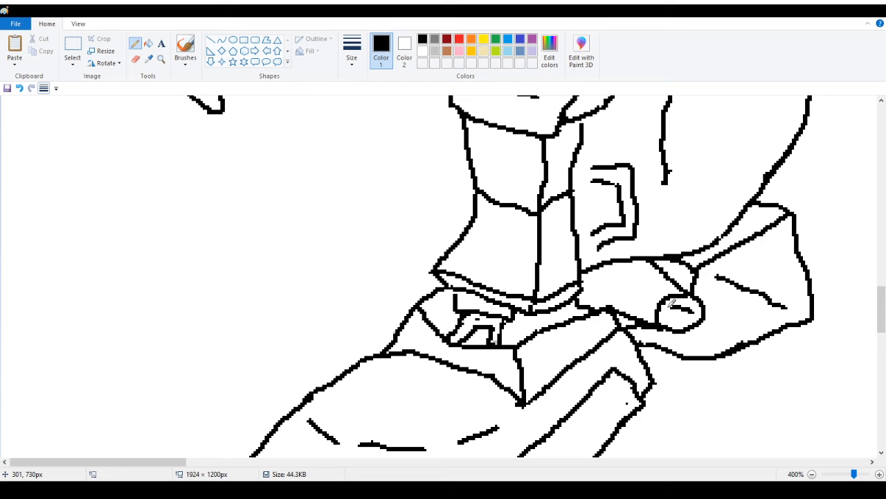
left_click_drag(689, 328, 687, 356)
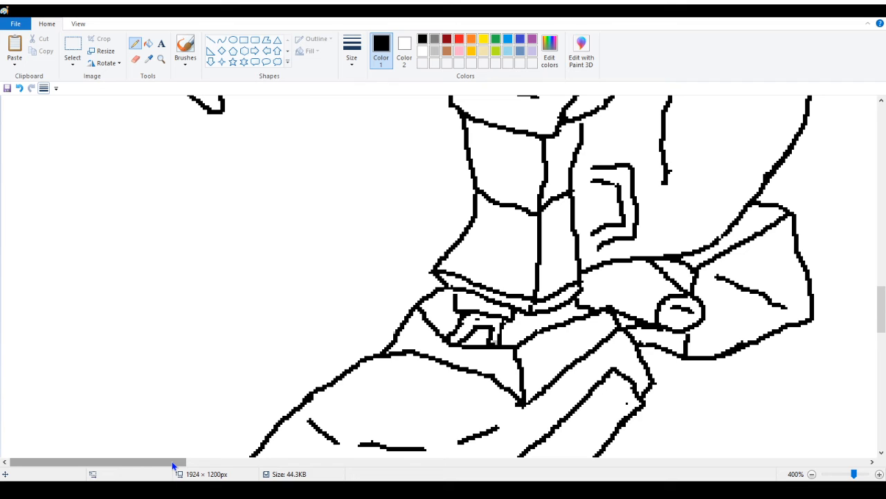
left_click_drag(173, 465, 288, 465)
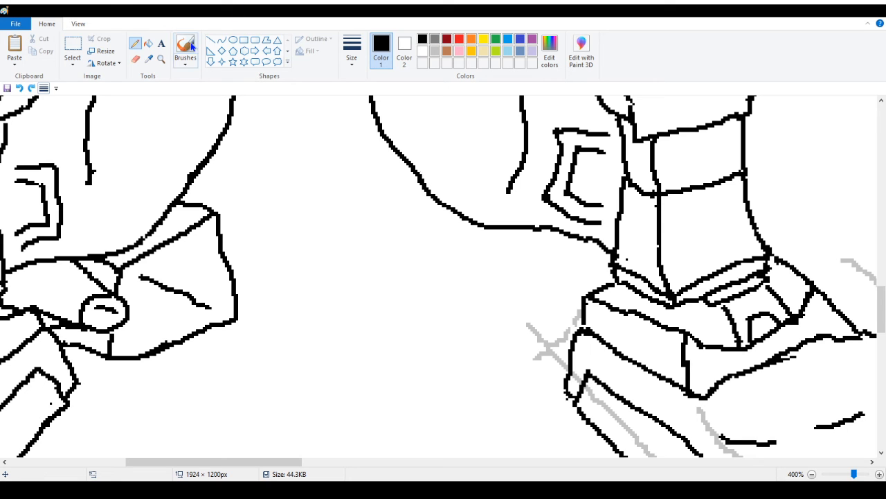
left_click(135, 59)
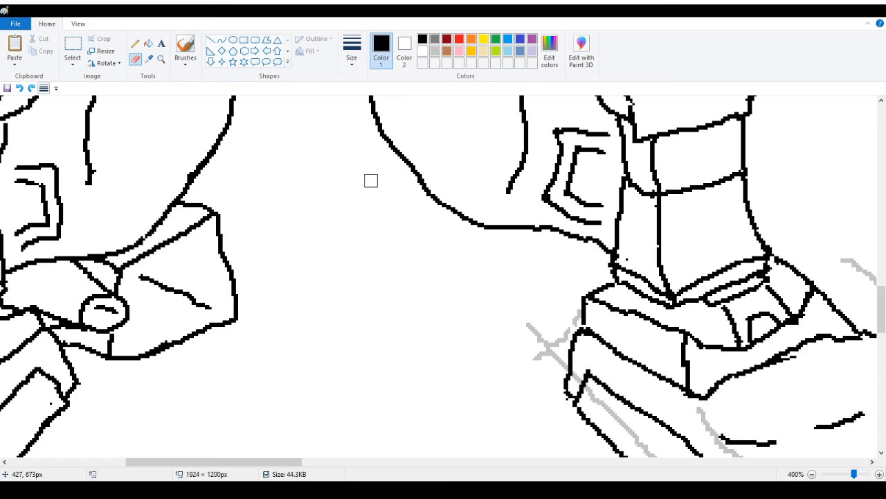
left_click_drag(371, 180, 506, 231)
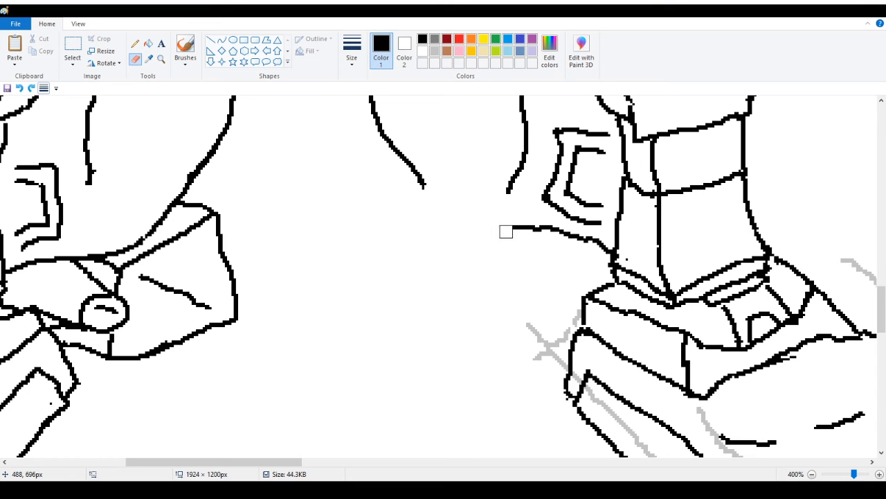
left_click(135, 43)
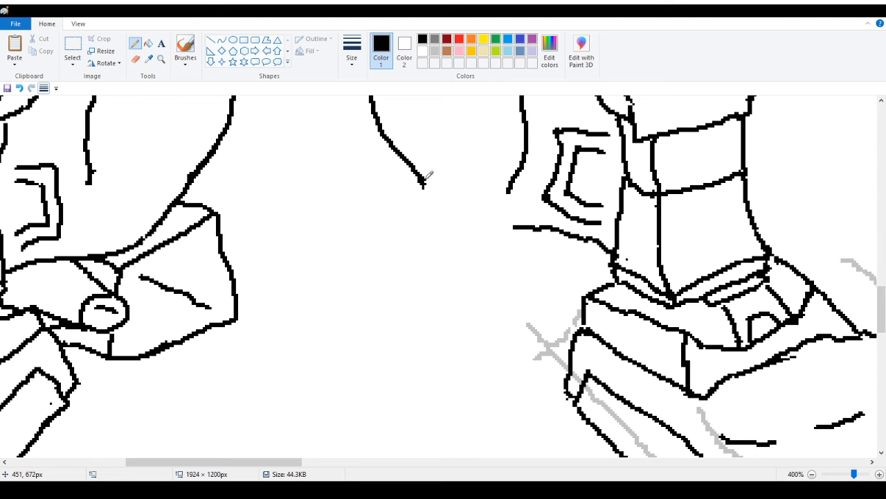
left_click_drag(425, 180, 452, 198)
left_click(19, 88)
left_click(19, 88)
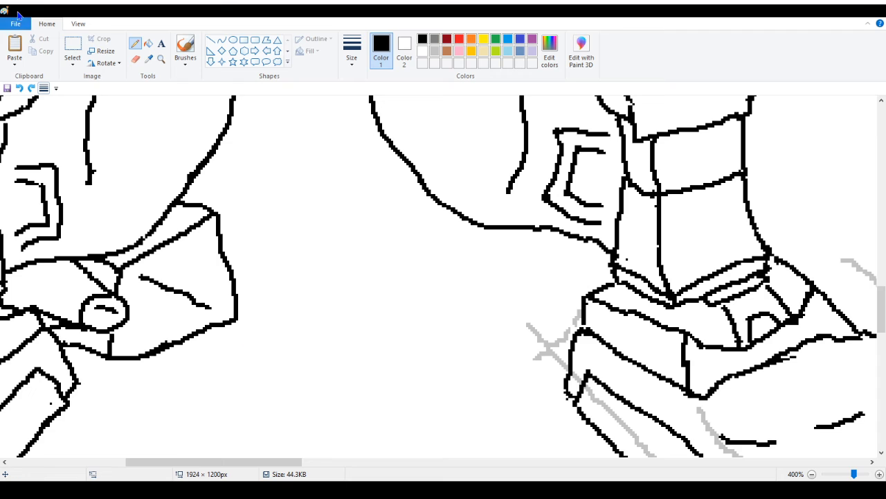
Remove the short vertical line from the finished foot's rear block and tidy the line end beside its round joint
left_click(19, 88)
left_click(19, 88)
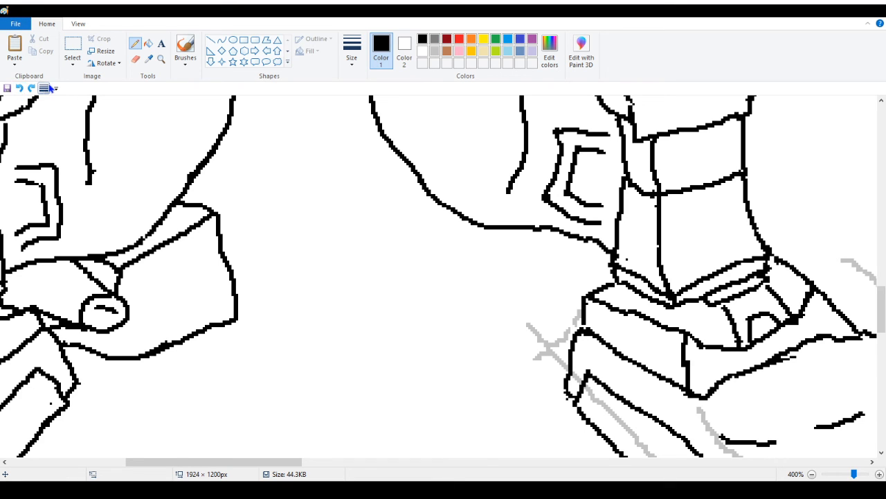
left_click(31, 88)
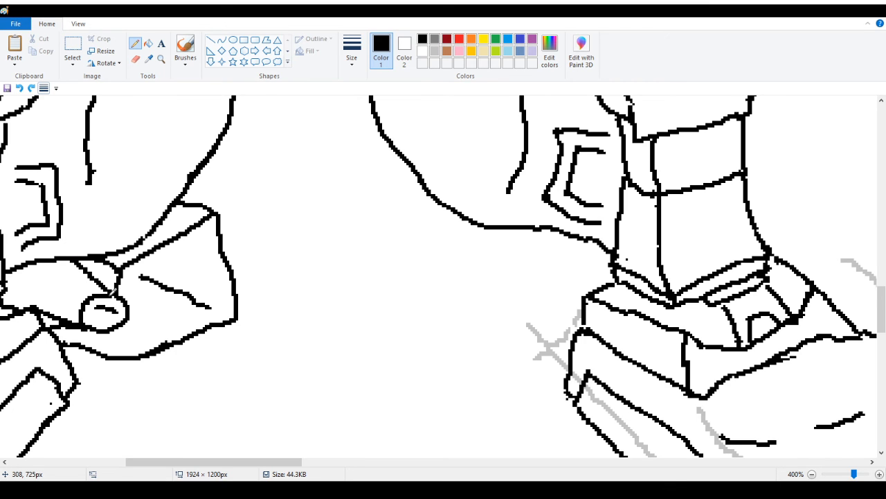
right_click(120, 281)
mouse_move(121, 275)
left_mouse_down()
mouse_move(120, 286)
mouse_move(119, 278)
left_mouse_up()
left_click_drag(415, 174, 389, 201)
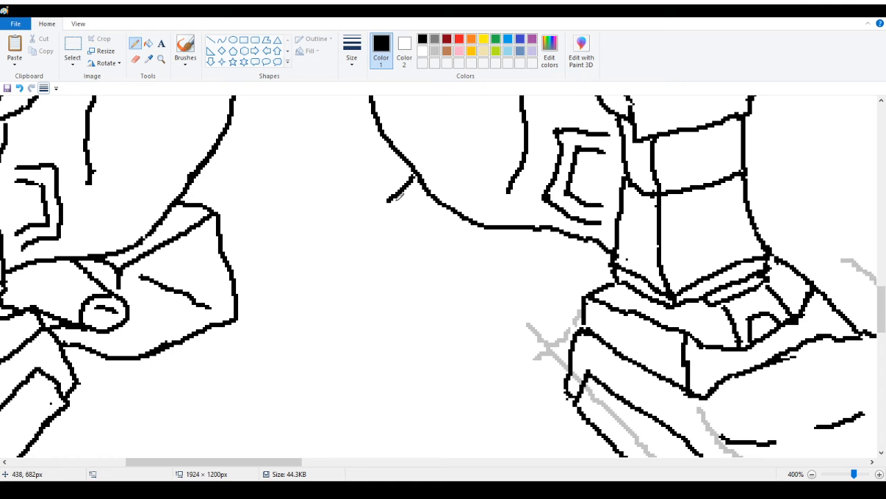
mouse_move(415, 173)
left_mouse_down()
mouse_move(401, 191)
mouse_move(422, 180)
mouse_move(389, 201)
mouse_move(496, 261)
left_mouse_up()
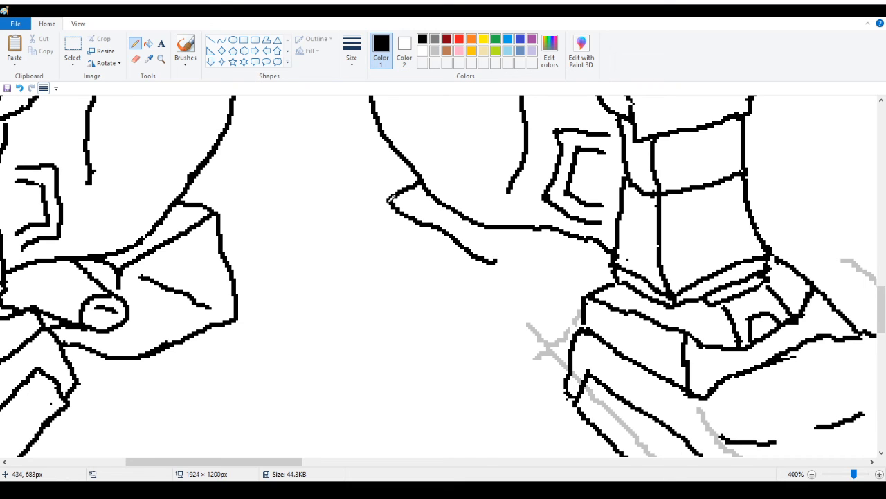
left_click_drag(391, 198, 365, 288)
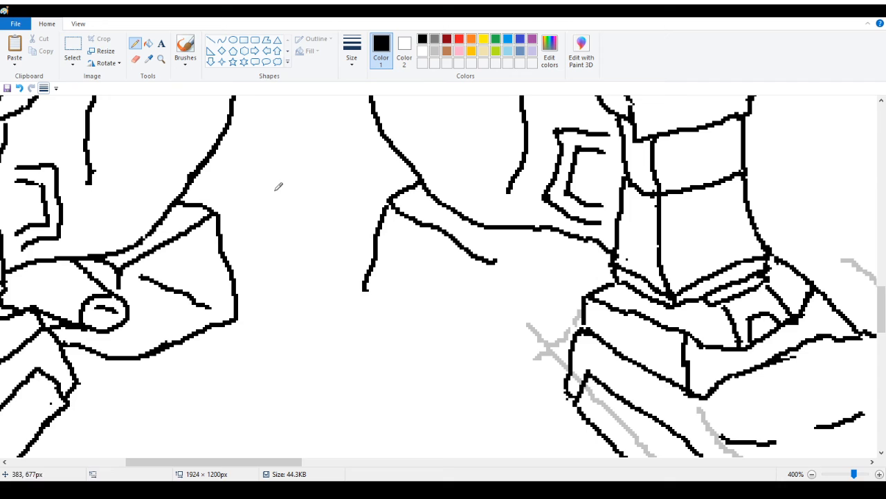
mouse_move(365, 288)
left_mouse_down()
mouse_move(364, 303)
mouse_move(468, 351)
left_mouse_up()
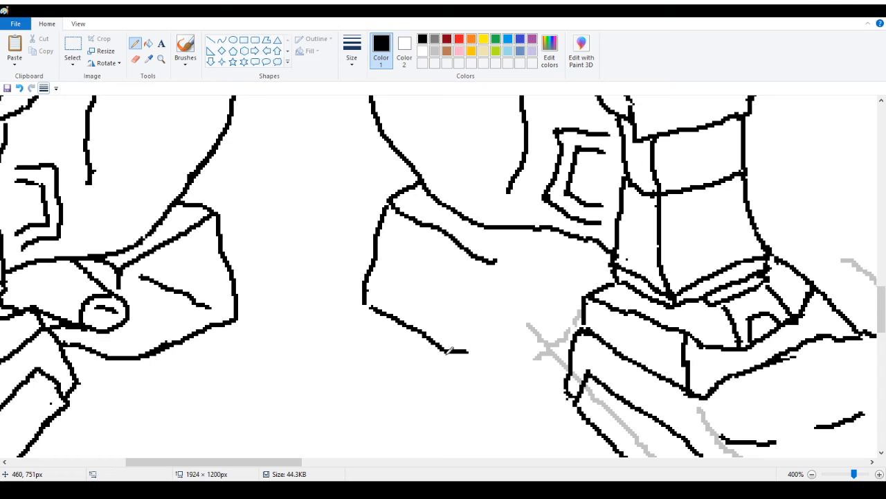
left_click_drag(454, 348, 552, 328)
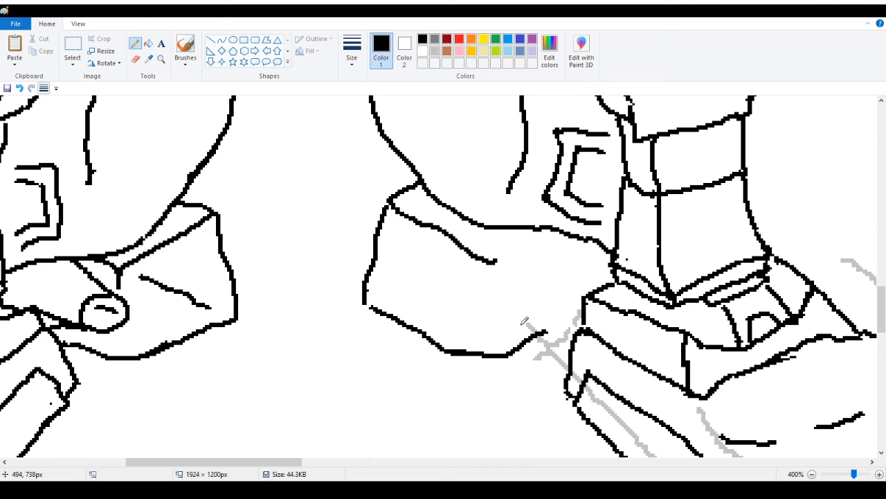
left_click(20, 88)
left_click(19, 88)
left_click(20, 88)
left_click(20, 88)
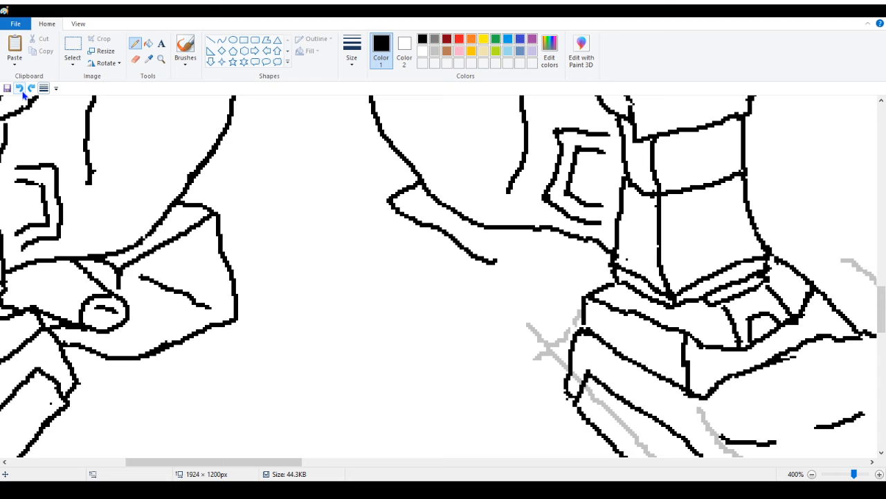
left_click(20, 89)
left_click(20, 88)
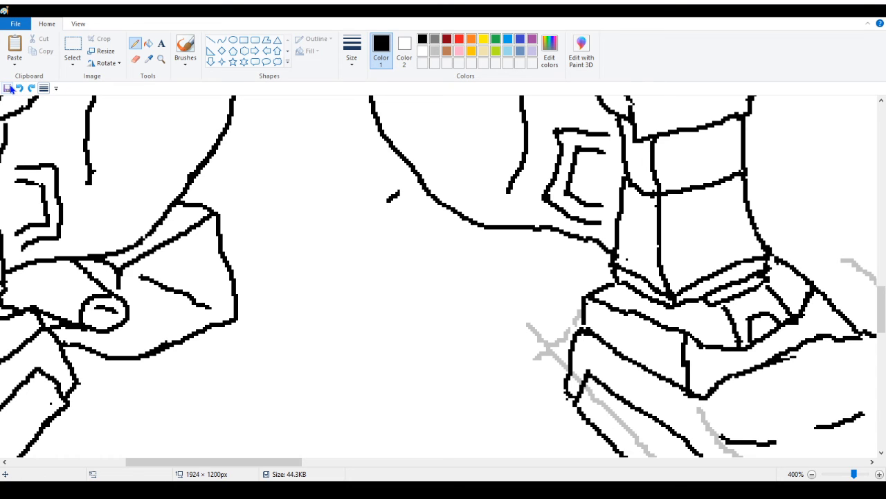
left_click(31, 88)
left_click(20, 88)
mouse_move(572, 335)
left_mouse_down()
mouse_move(532, 354)
mouse_move(496, 356)
mouse_move(457, 315)
mouse_move(414, 307)
mouse_move(464, 319)
mouse_move(497, 348)
left_mouse_up()
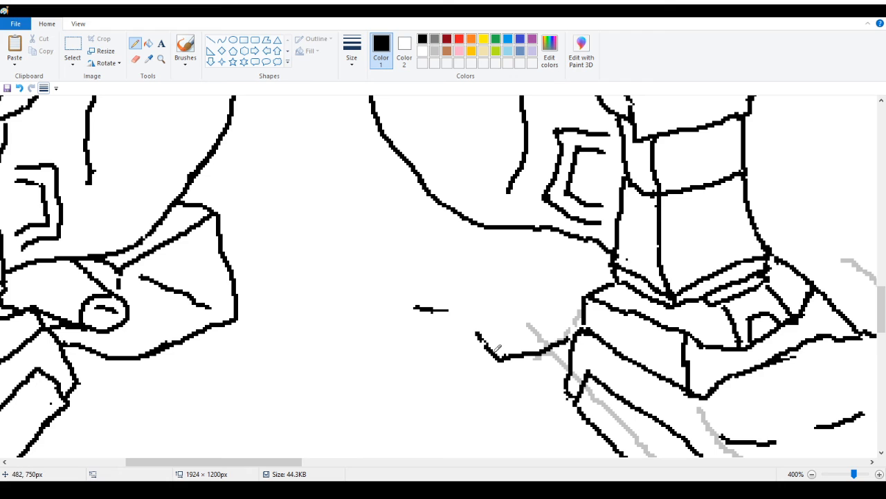
left_click(135, 59)
left_click_drag(414, 308, 443, 325)
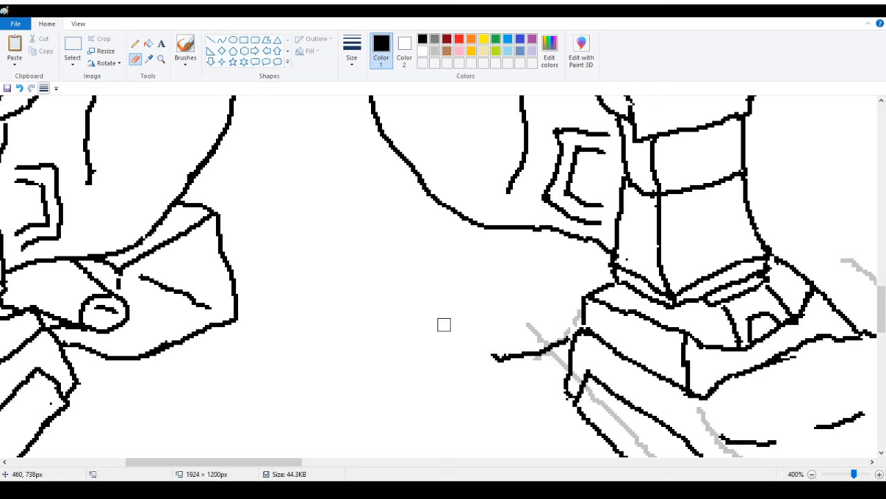
left_click_drag(497, 356, 564, 336)
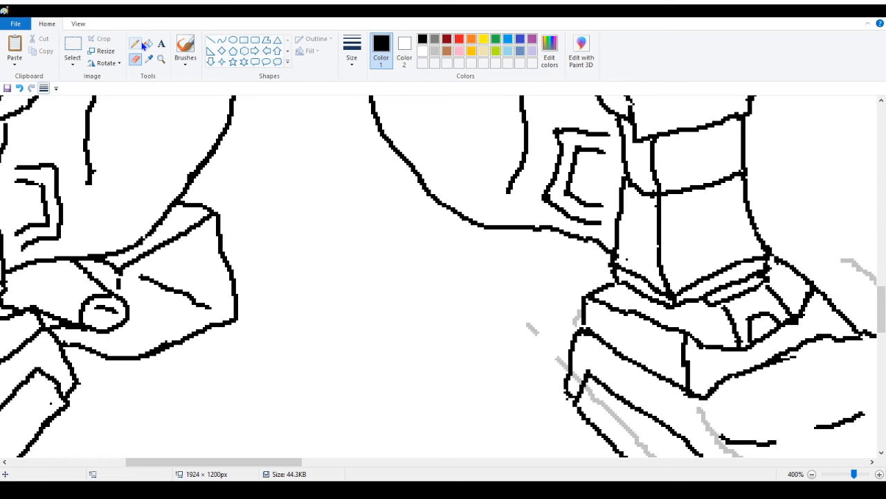
left_click(137, 44)
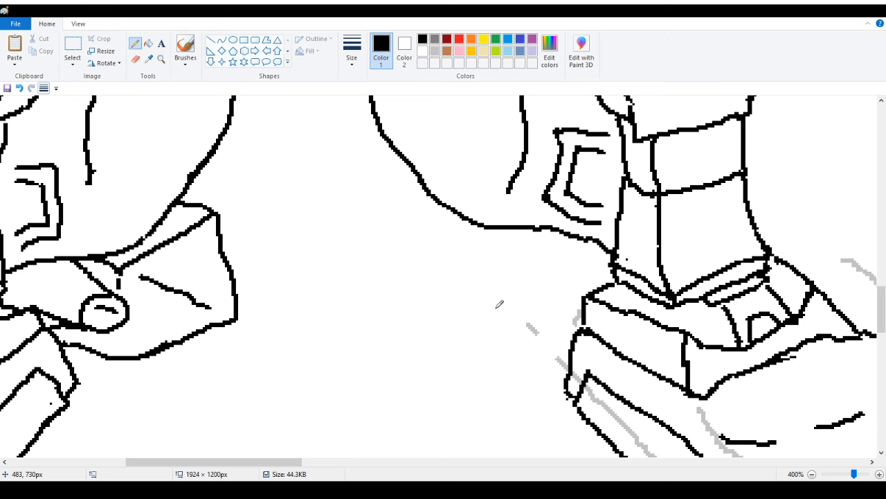
left_click_drag(574, 338, 509, 355)
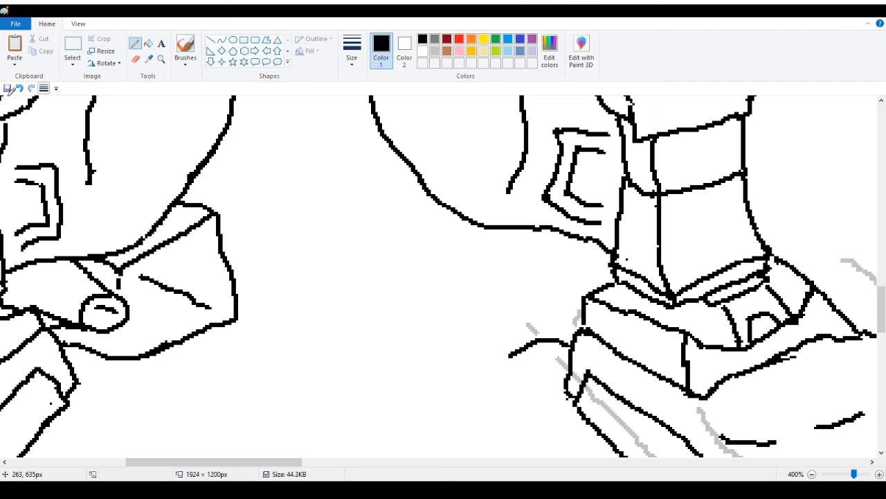
left_click(19, 88)
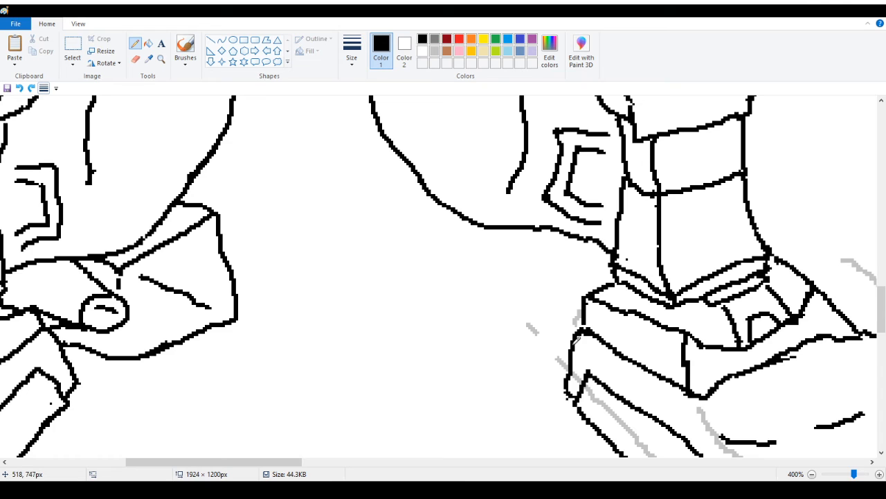
Outline a block-shaped part behind the second foot's ankle, with a slanted top corner, an upper face line and a closed lower edge
left_click_drag(577, 338, 527, 372)
left_click_drag(539, 361, 519, 370)
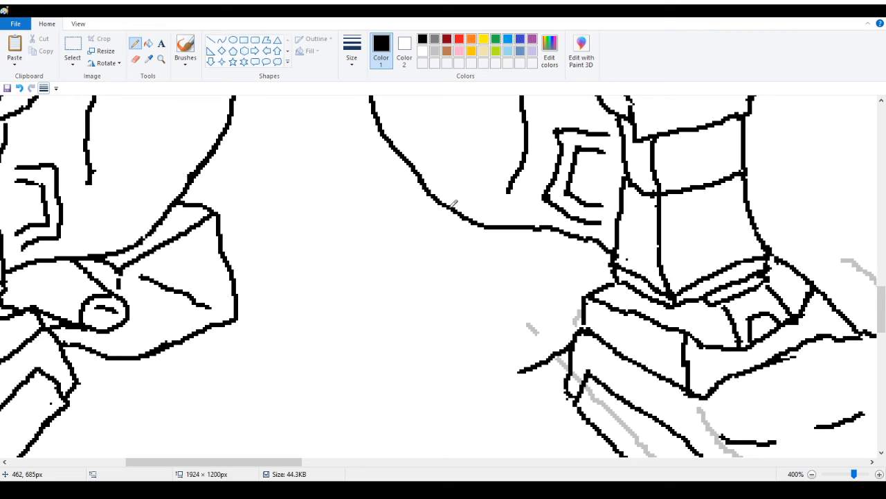
mouse_move(452, 206)
left_mouse_down()
mouse_move(417, 230)
mouse_move(498, 278)
left_mouse_up()
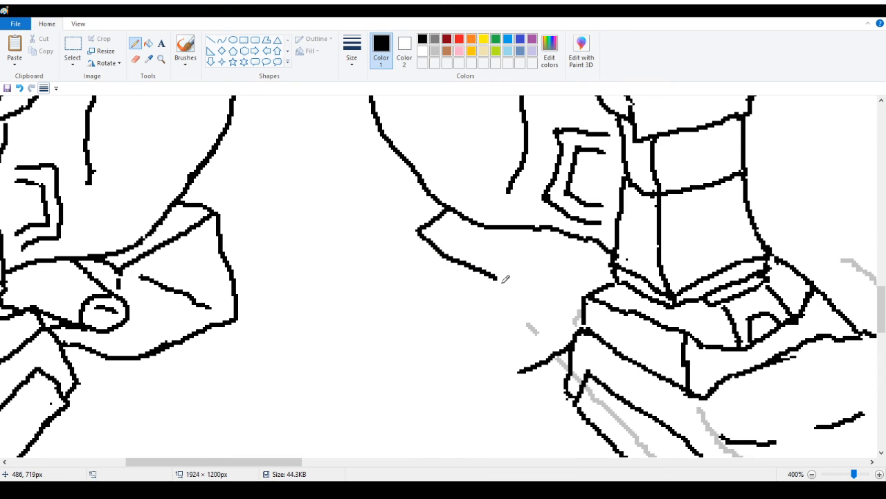
mouse_move(419, 231)
left_mouse_down()
mouse_move(397, 334)
mouse_move(514, 378)
mouse_move(532, 357)
left_mouse_up()
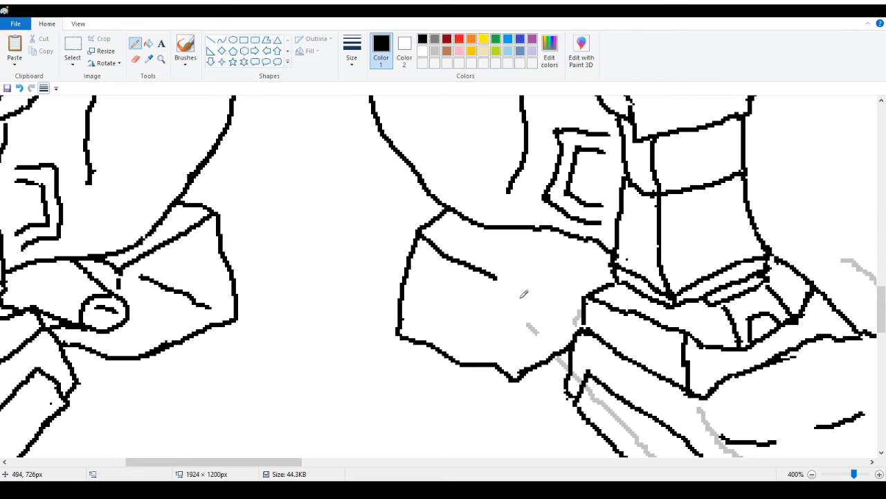
Draw a slanted strut ending in a small round joint inside the second foot's rear block, and connect the joint to the foot
left_click_drag(247, 470, 255, 470)
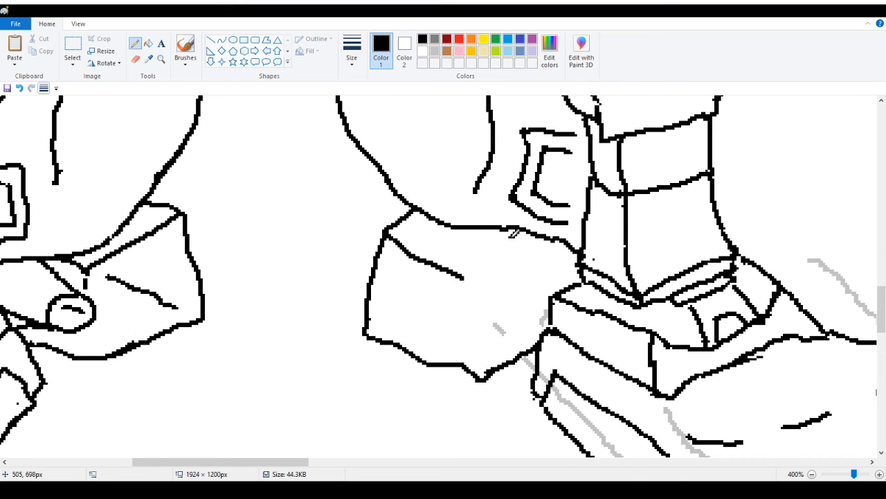
mouse_move(514, 231)
left_mouse_down()
mouse_move(449, 303)
mouse_move(459, 326)
mouse_move(485, 315)
mouse_move(472, 291)
left_mouse_up()
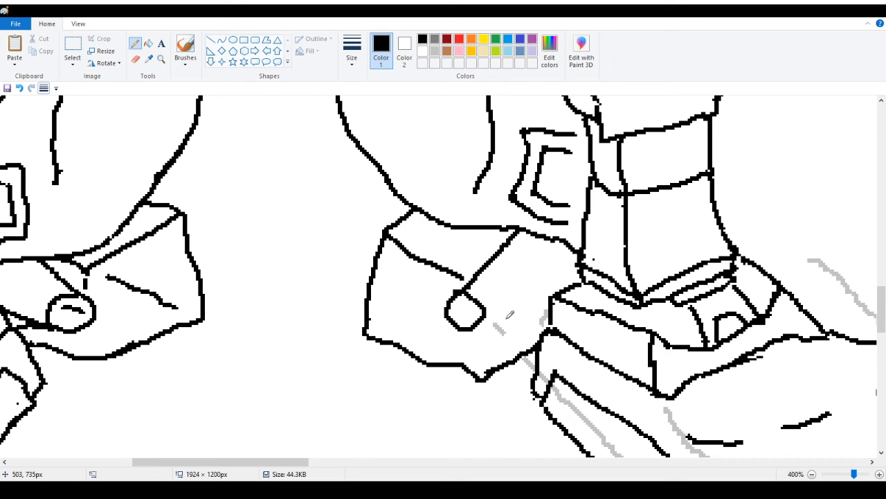
left_click_drag(485, 320, 551, 302)
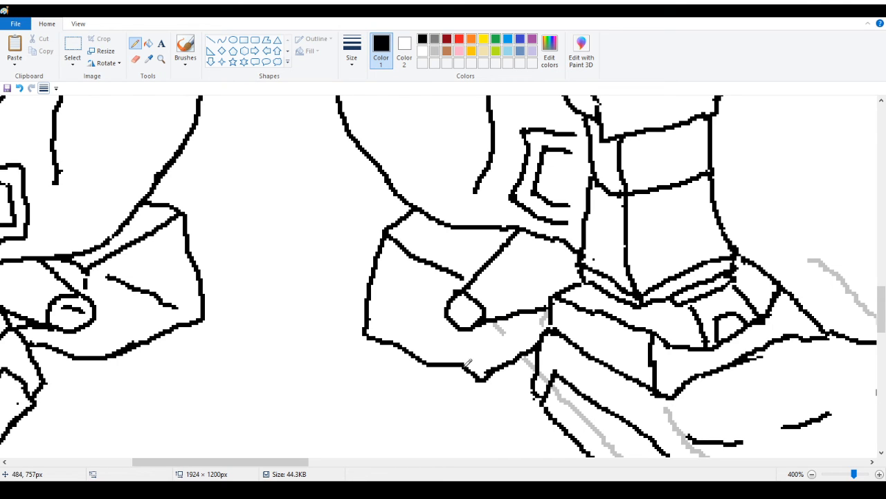
Smooth the pointed notch out of the rear block's lower edge and clear the stray pixels around it
mouse_move(468, 363)
left_mouse_down()
mouse_move(519, 358)
mouse_move(472, 376)
mouse_move(511, 356)
mouse_move(457, 362)
mouse_move(520, 354)
left_mouse_up()
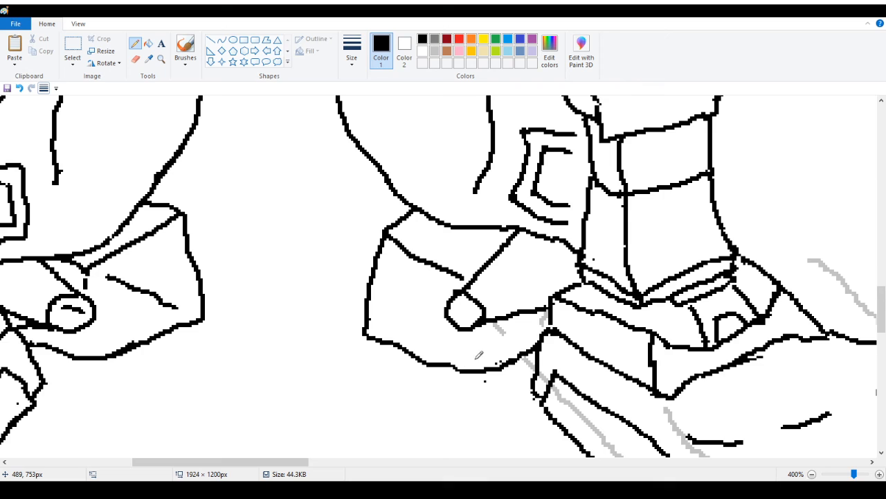
right_click(485, 380)
left_click_drag(449, 366, 463, 372)
Erase the rear block's upper face line and lower edge, and redraw them as a shallower face line and a straighter sloping lower edge
mouse_move(458, 276)
left_mouse_down()
mouse_move(449, 270)
mouse_move(463, 279)
left_mouse_up()
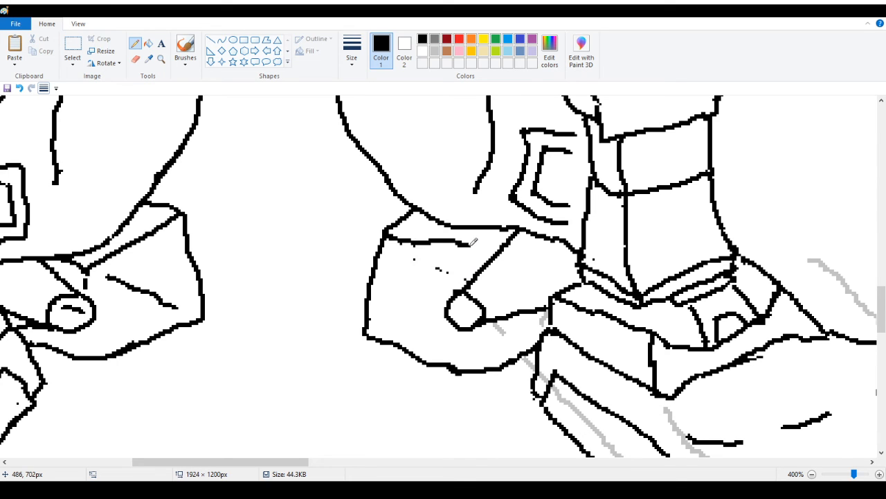
left_click_drag(470, 245, 486, 248)
left_click(135, 59)
left_click_drag(365, 322, 469, 375)
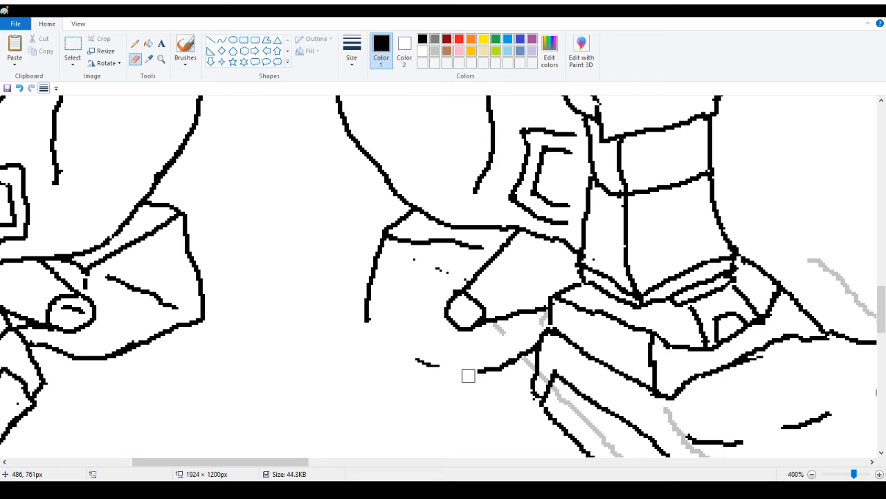
mouse_move(468, 376)
left_mouse_down()
mouse_move(413, 241)
mouse_move(457, 242)
left_mouse_up()
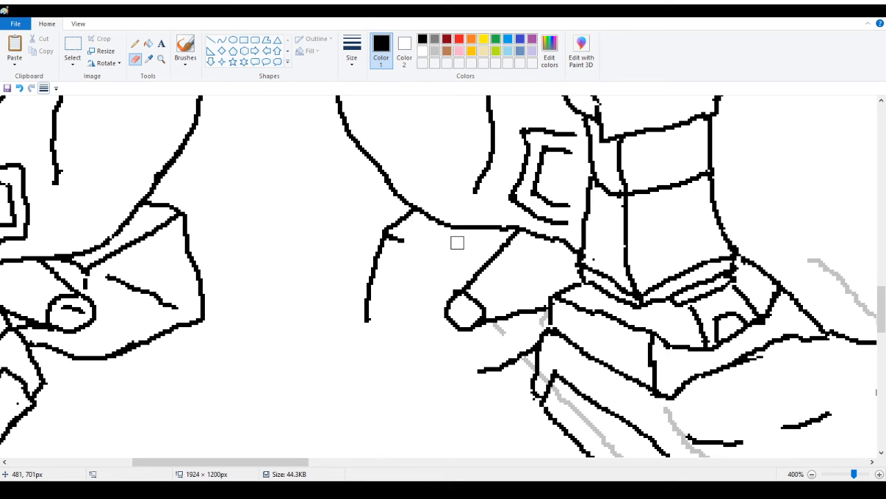
left_click_drag(457, 242, 388, 239)
left_click(135, 43)
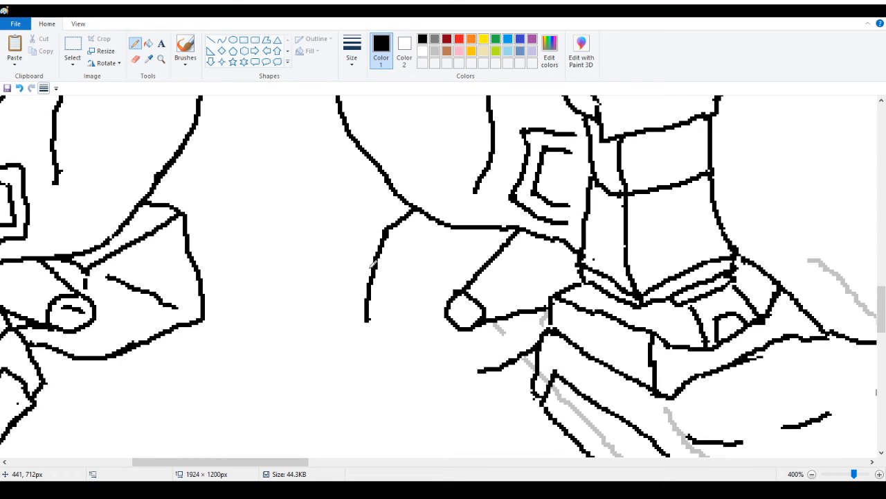
left_click_drag(385, 234, 475, 246)
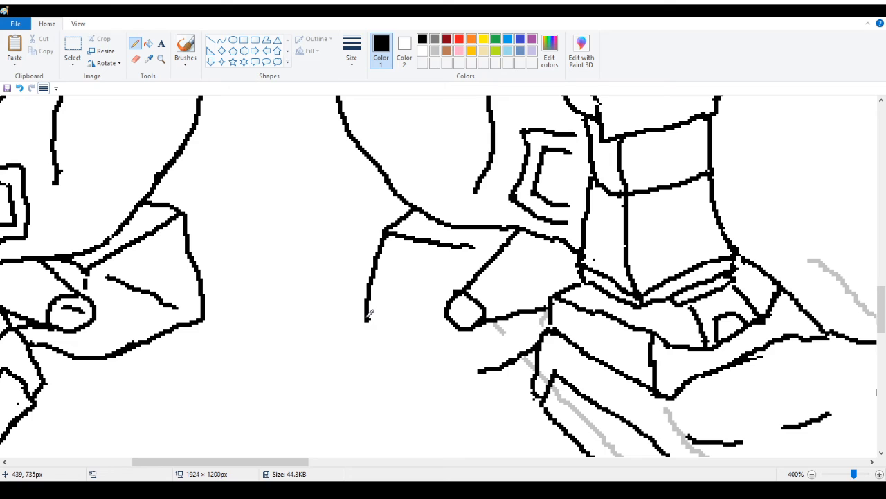
mouse_move(368, 316)
left_mouse_down()
mouse_move(479, 366)
mouse_move(497, 361)
left_mouse_up()
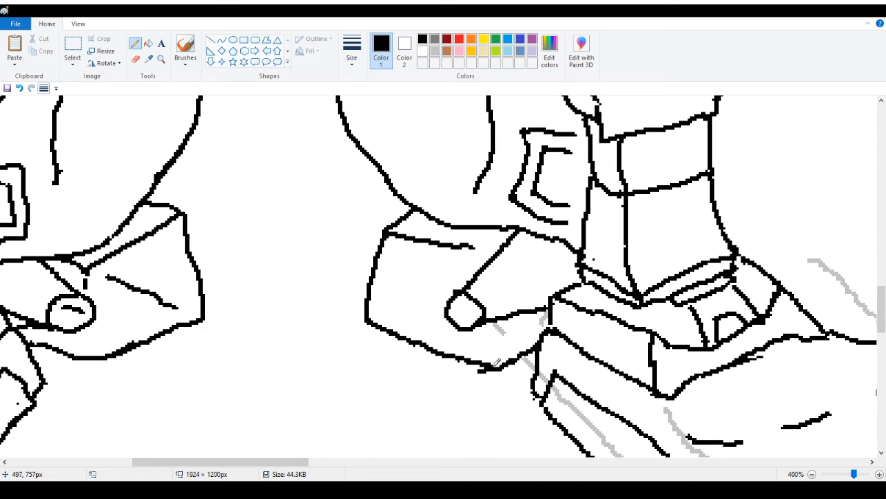
Add a slanted crease line to the second foot's rear block and a short mark inside its round joint
left_click_drag(448, 270, 392, 304)
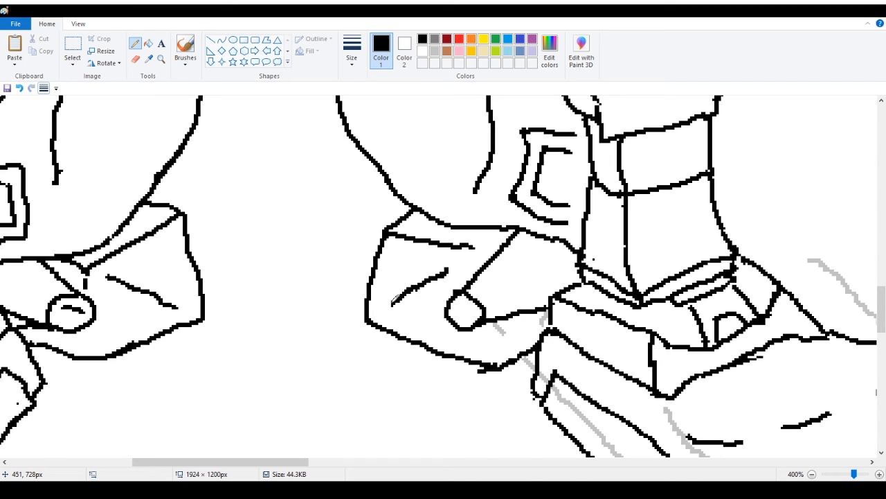
left_click_drag(473, 312, 462, 318)
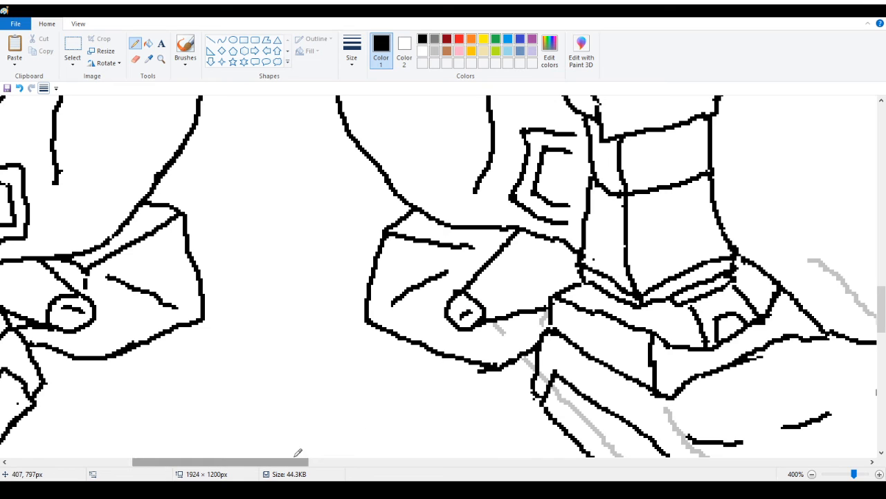
Erase the round joint, the lower end of its strut and part of its connecting line in the second foot's rear block, and return to the Pencil
left_click_drag(296, 455, 283, 457)
left_click_drag(288, 465, 273, 464)
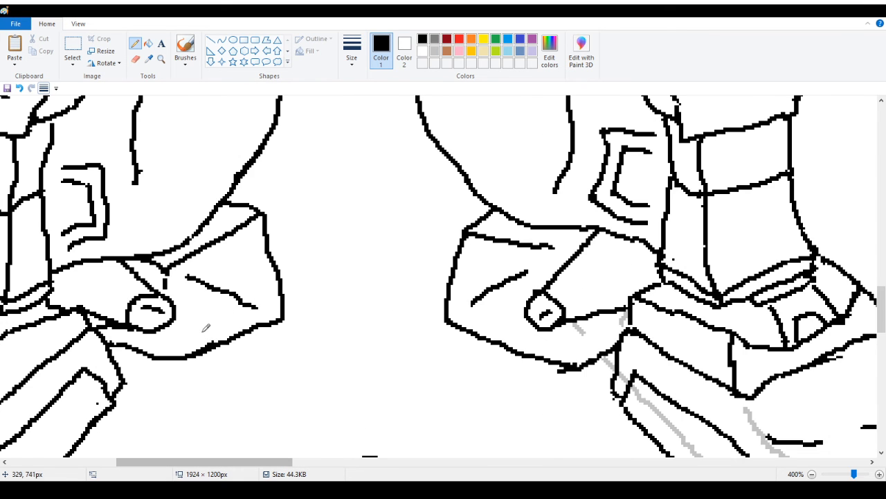
left_click(21, 91)
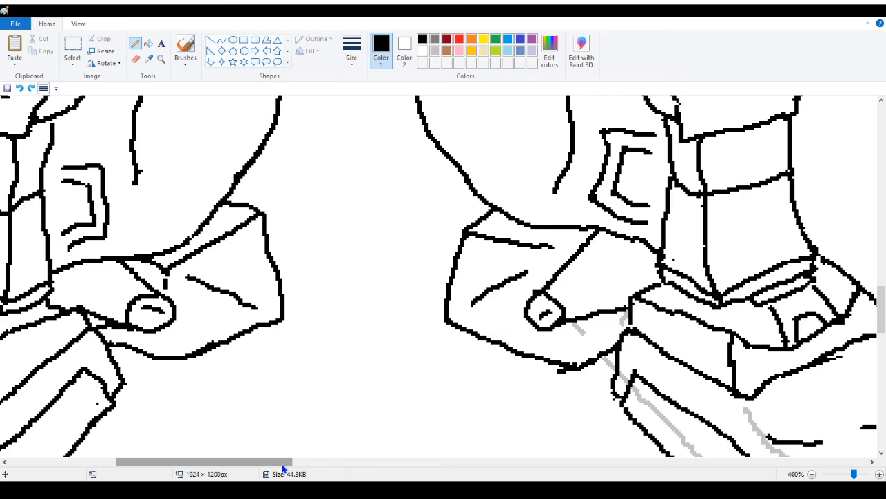
left_click_drag(283, 468, 320, 469)
left_click(135, 61)
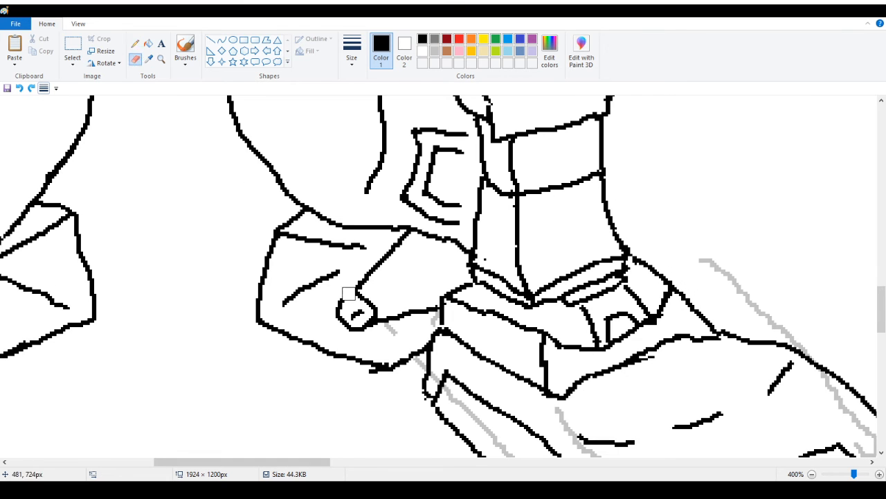
mouse_move(348, 296)
left_mouse_down()
mouse_move(380, 318)
mouse_move(369, 315)
mouse_move(348, 293)
mouse_move(363, 285)
mouse_move(400, 322)
left_mouse_up()
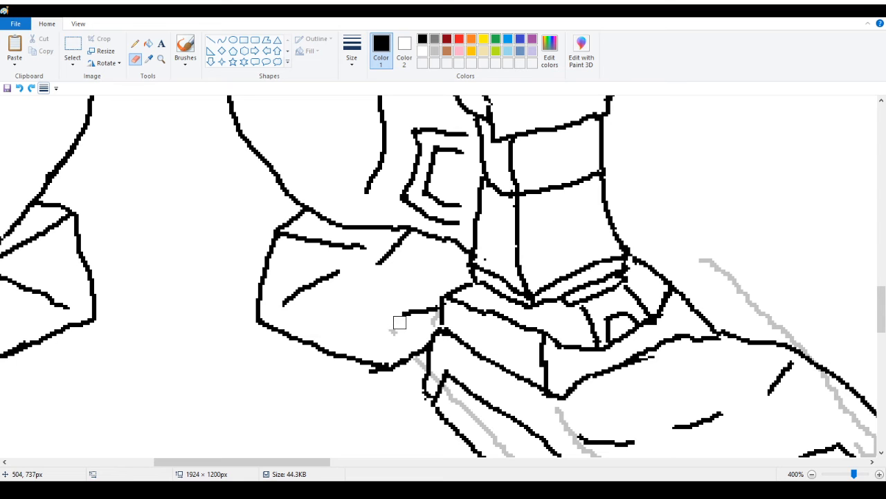
left_click(135, 43)
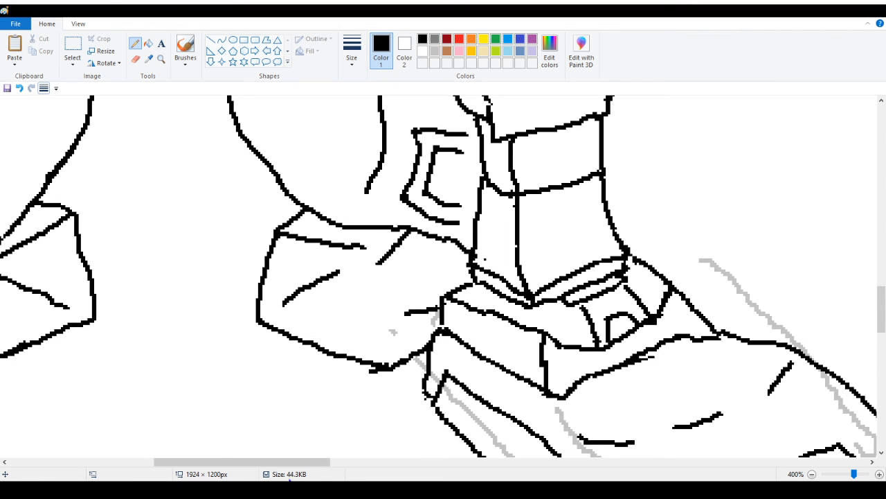
mouse_move(277, 464)
left_mouse_down()
mouse_move(254, 465)
mouse_move(321, 464)
mouse_move(271, 464)
left_mouse_up()
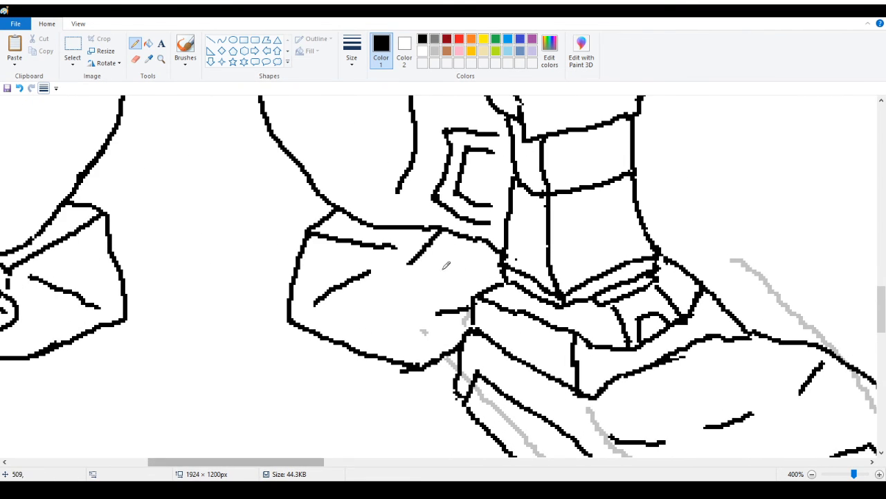
mouse_move(413, 272)
left_mouse_down()
mouse_move(382, 303)
mouse_move(384, 317)
mouse_move(417, 312)
mouse_move(415, 268)
left_mouse_up()
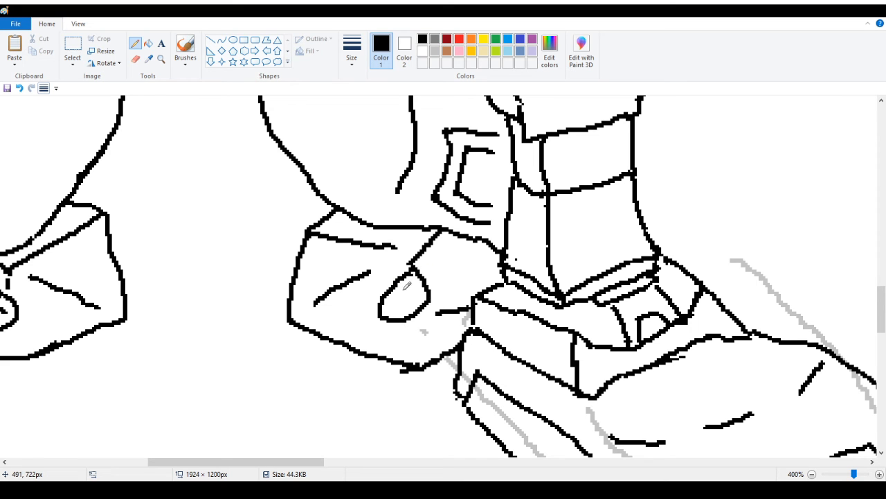
left_click_drag(286, 465, 279, 465)
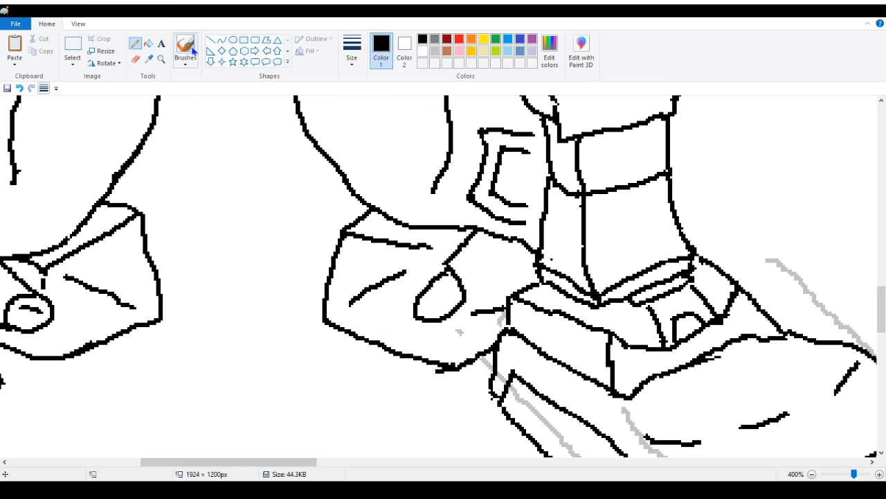
left_click(20, 88)
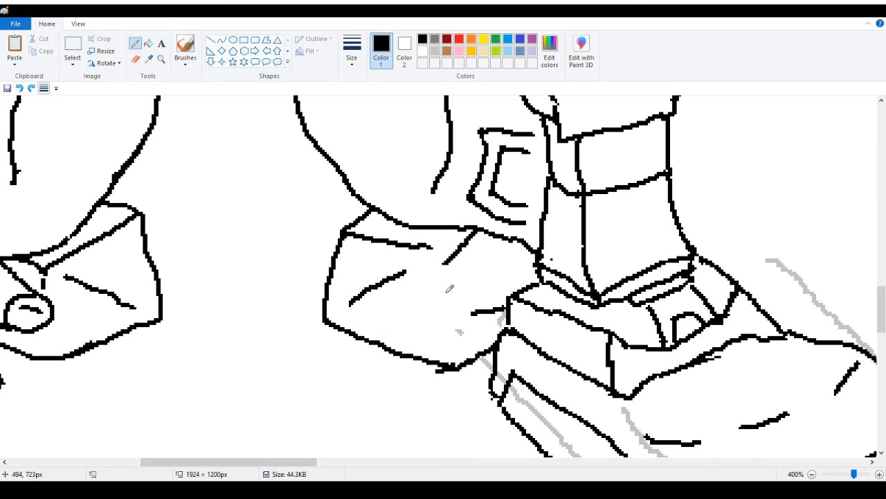
mouse_move(448, 278)
left_mouse_down()
mouse_move(425, 293)
mouse_move(434, 304)
mouse_move(461, 299)
mouse_move(466, 285)
mouse_move(446, 277)
left_mouse_up()
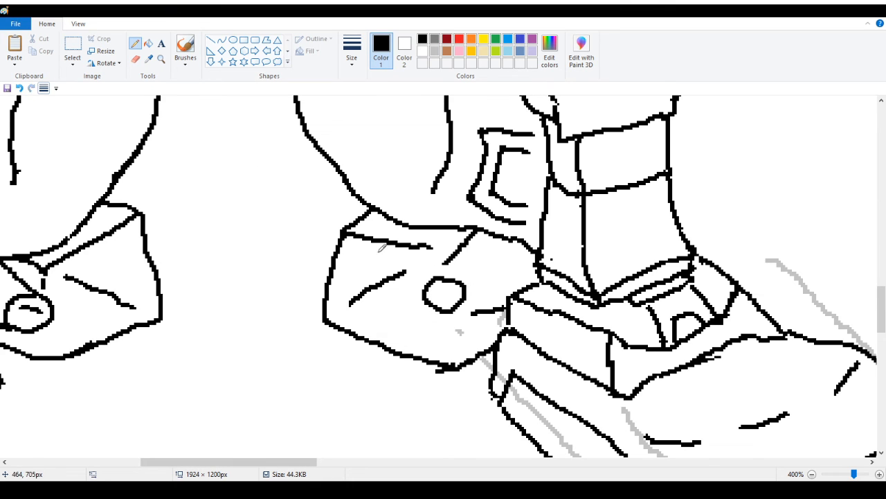
left_click(19, 88)
Redraw the round joint at the strut's end with a short mark inside it, and connect it to the foot block with a line
mouse_move(447, 274)
left_mouse_down()
mouse_move(430, 279)
mouse_move(450, 317)
mouse_move(470, 287)
mouse_move(439, 272)
left_mouse_up()
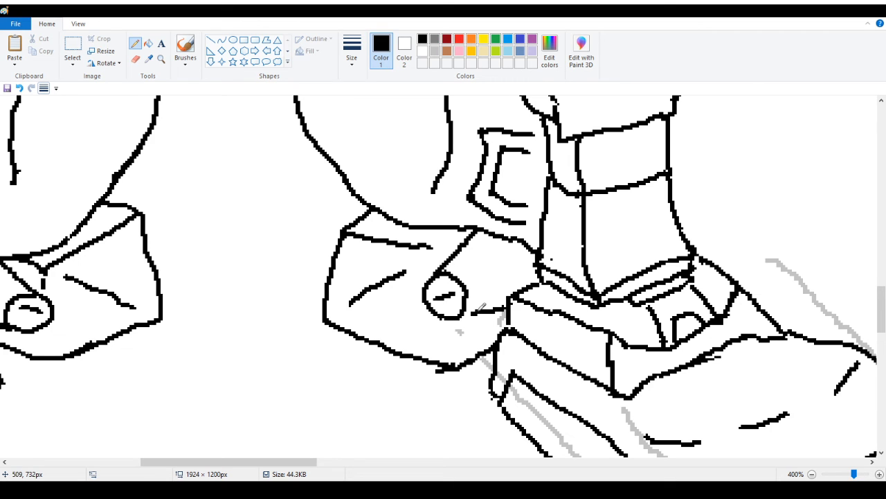
left_click_drag(480, 312, 461, 315)
scroll(290, 426, "left", 2)
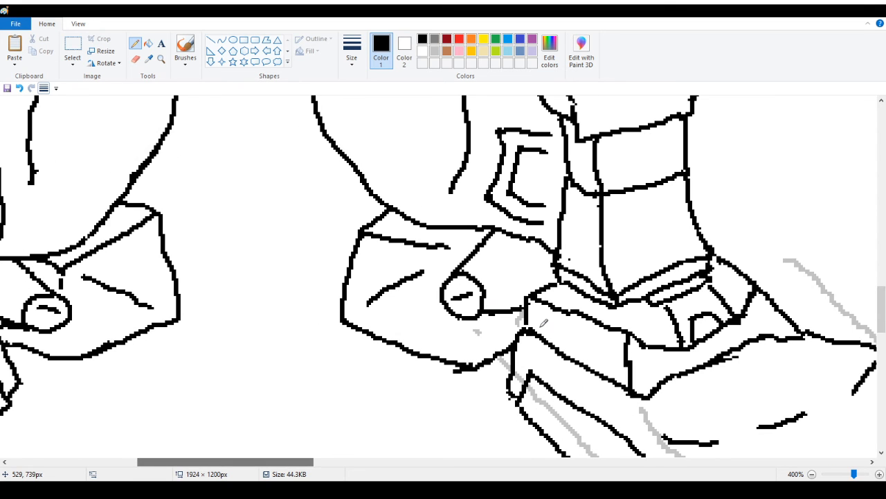
left_click_drag(486, 304, 558, 281)
left_click_drag(275, 464, 250, 464)
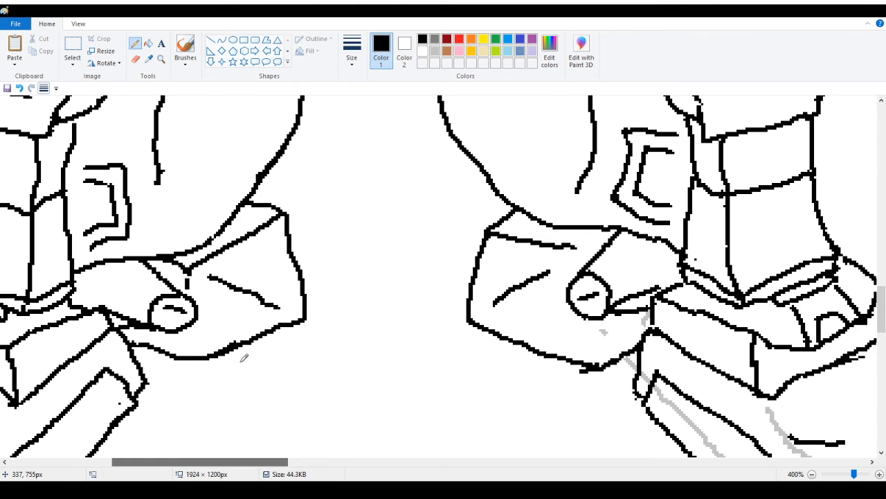
left_click(19, 88)
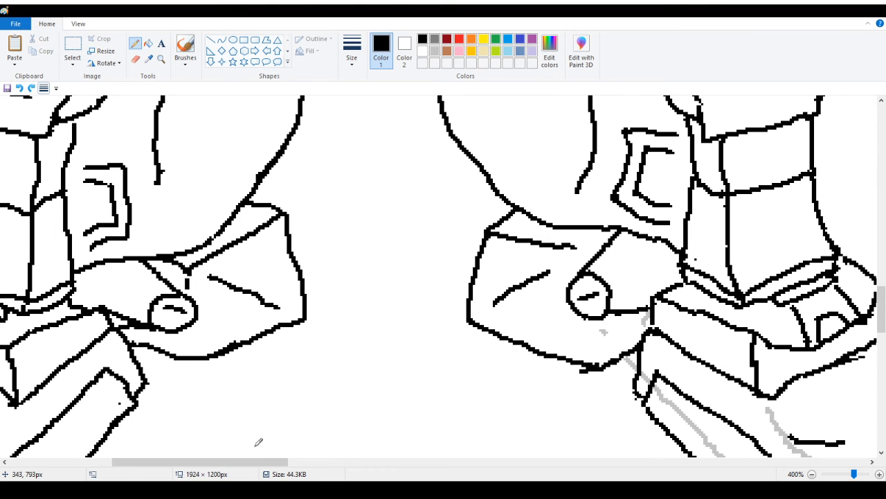
Reshape the foot block's upper rear corner beside the ankle and add a second connecting line between the round joint and the block
left_click_drag(257, 461, 301, 462)
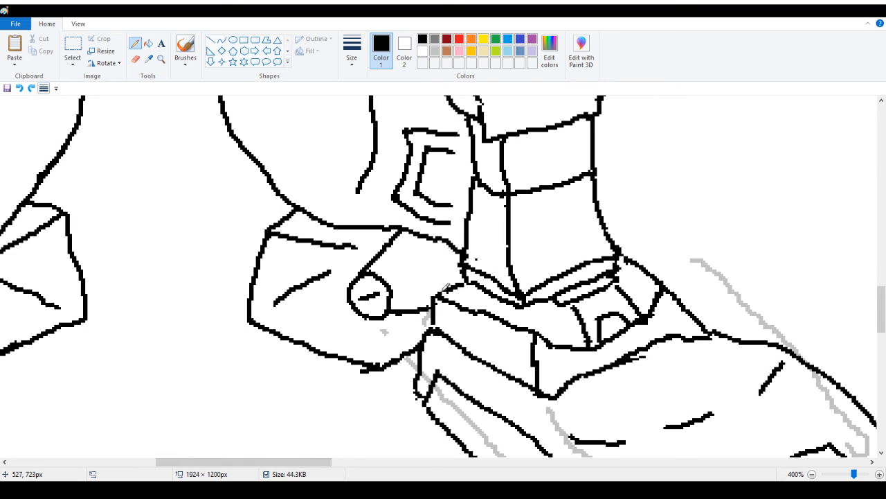
mouse_move(441, 298)
left_mouse_down()
mouse_move(484, 318)
mouse_move(439, 287)
left_mouse_up()
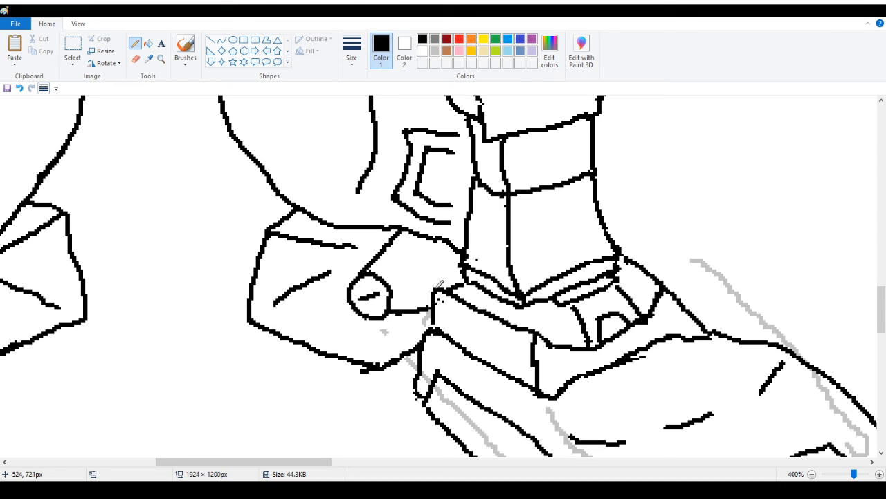
left_click_drag(460, 280, 456, 272)
left_click_drag(393, 303, 435, 295)
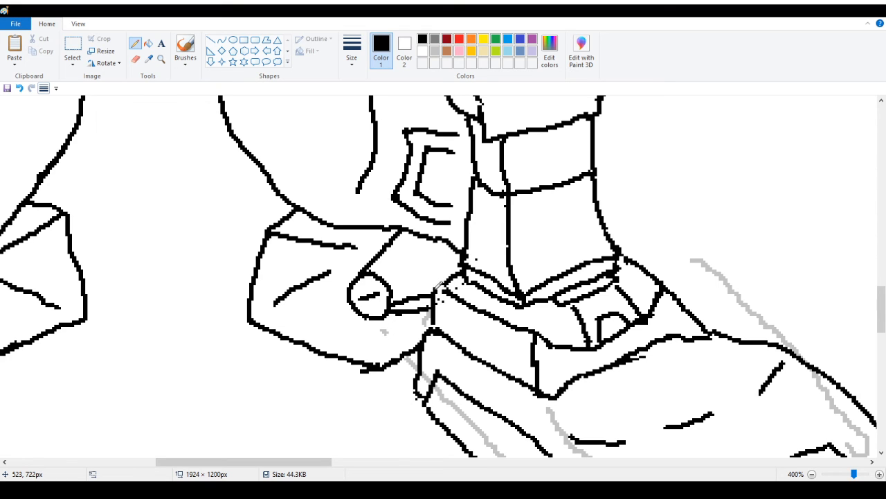
left_click_drag(435, 286, 451, 279)
Redraw the rear block's lower edge where it meets the foot and remove the stray overhang at its lowest point
left_click_drag(253, 462, 217, 475)
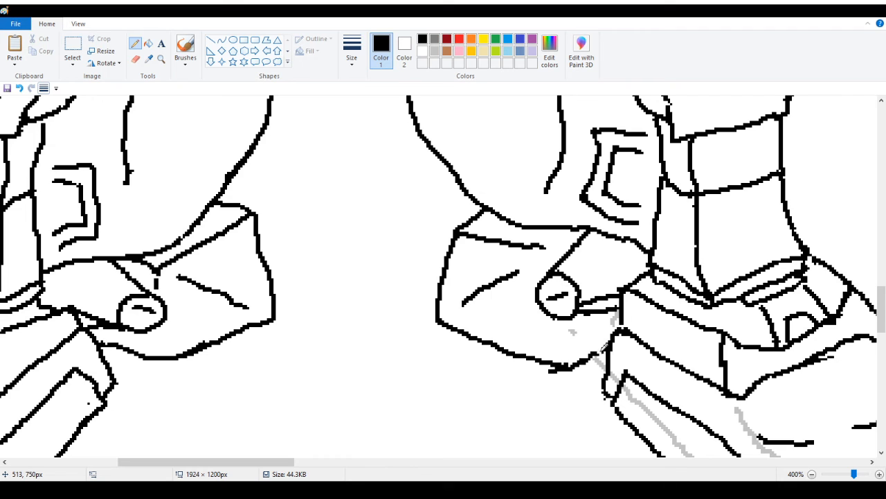
mouse_move(602, 348)
left_mouse_down()
mouse_move(567, 365)
mouse_move(610, 338)
left_mouse_up()
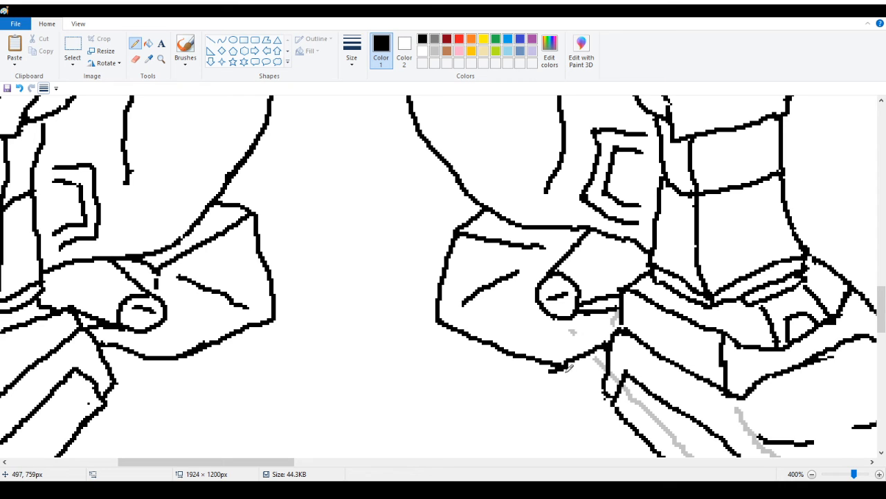
mouse_move(566, 372)
left_mouse_down()
mouse_move(553, 373)
mouse_move(568, 369)
left_mouse_up()
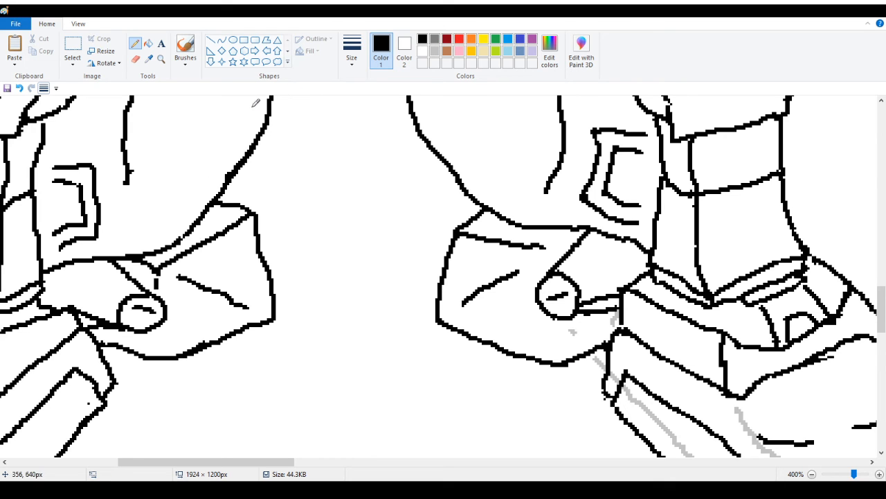
Review the whole robot zoomed out, and examine the head, both shoulder towers and the empty area meant for the missing arm
left_click(160, 59)
left_click(163, 60)
left_click(161, 60)
right_click(111, 142)
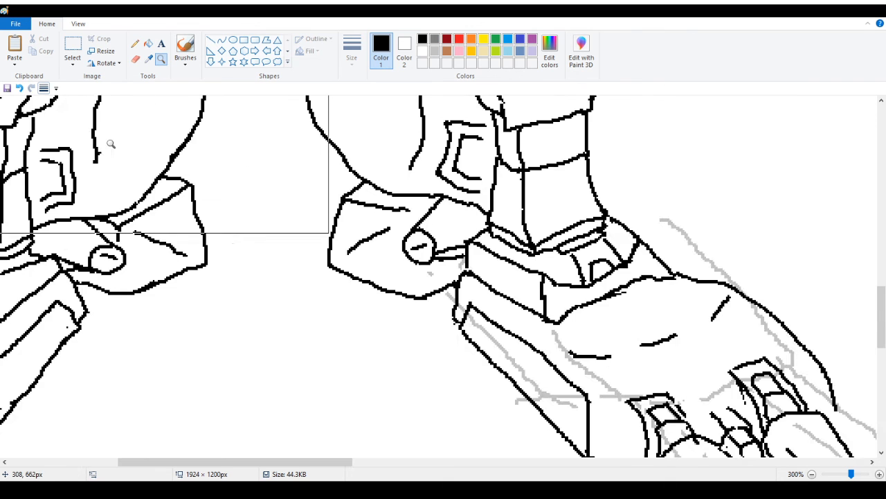
right_click(93, 140)
right_click(59, 135)
right_click(47, 135)
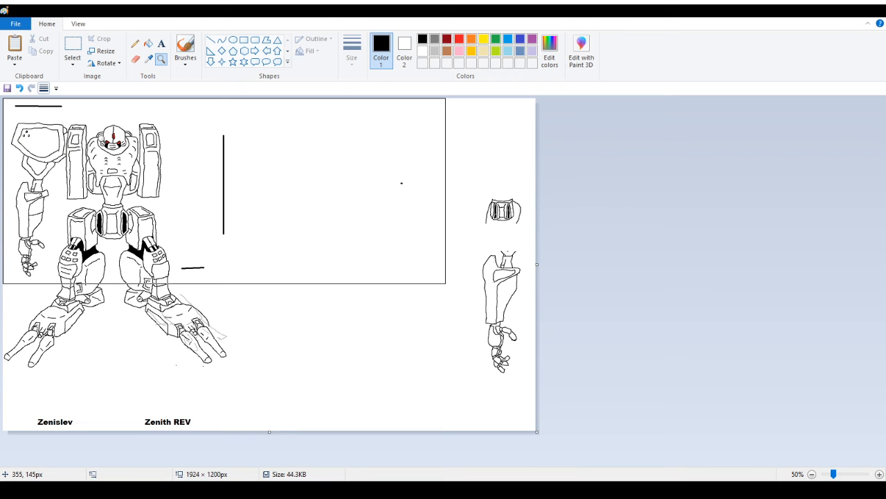
left_click(132, 126)
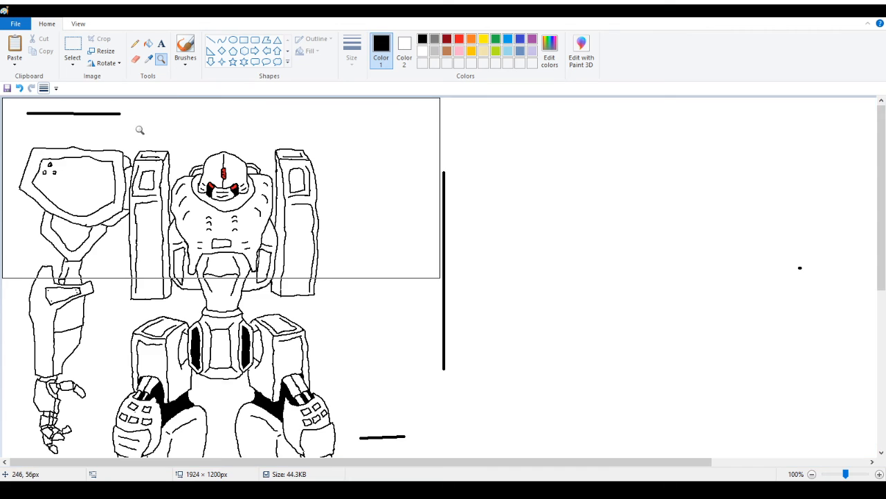
left_click(115, 173)
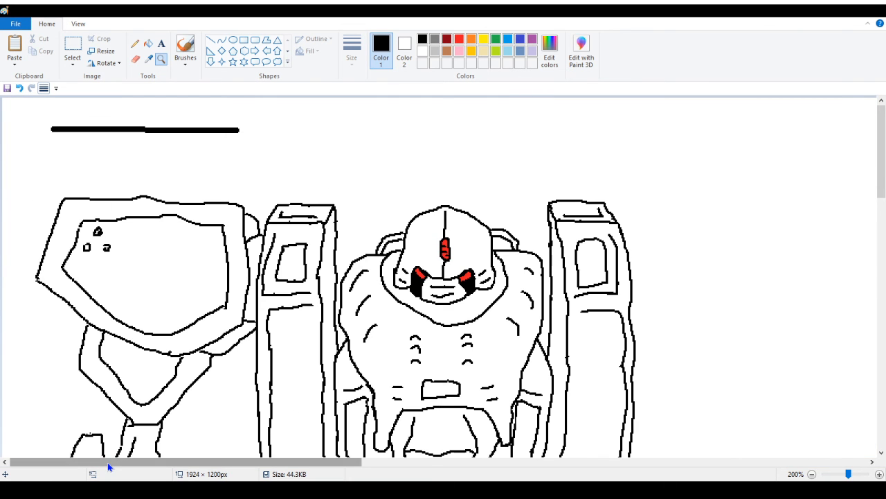
mouse_move(109, 461)
left_mouse_down()
mouse_move(241, 451)
mouse_move(184, 452)
left_mouse_up()
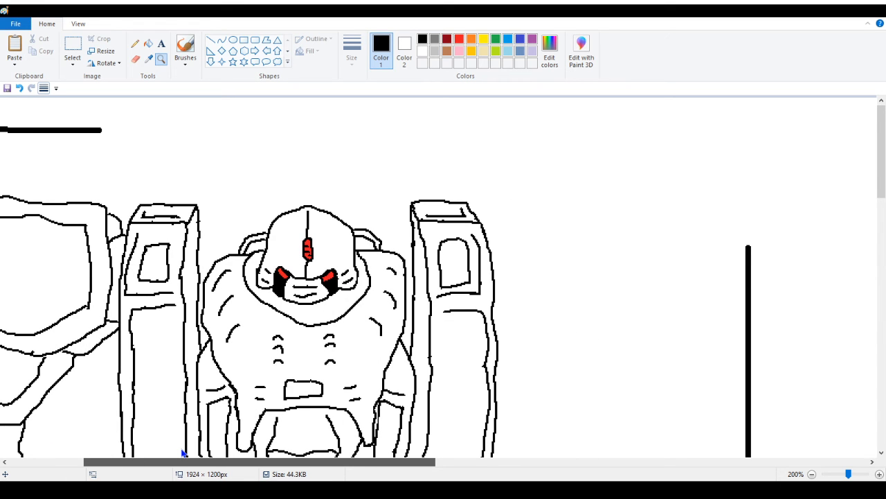
left_click_drag(183, 452, 107, 457)
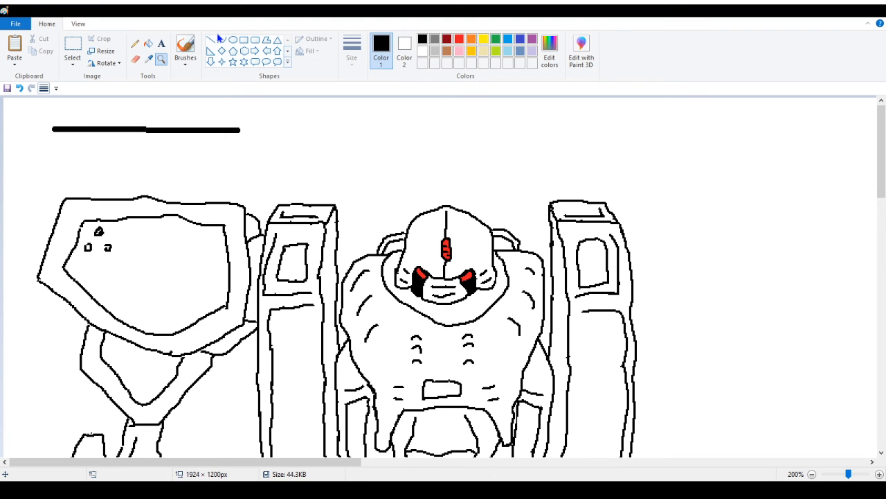
Compare the existing arm's width with the space beside the opposite shoulder tower using a temporary horizontal line about 226 px long, and undo the line
left_click(212, 40)
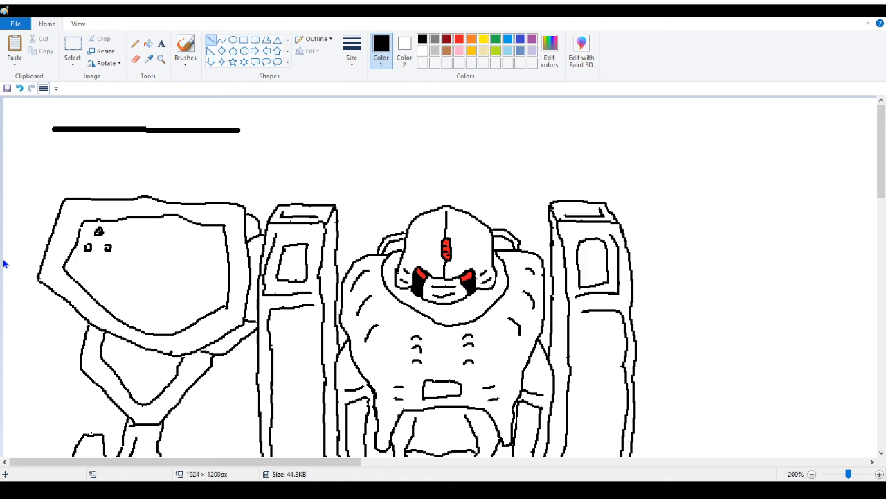
left_click_drag(4, 280, 254, 280)
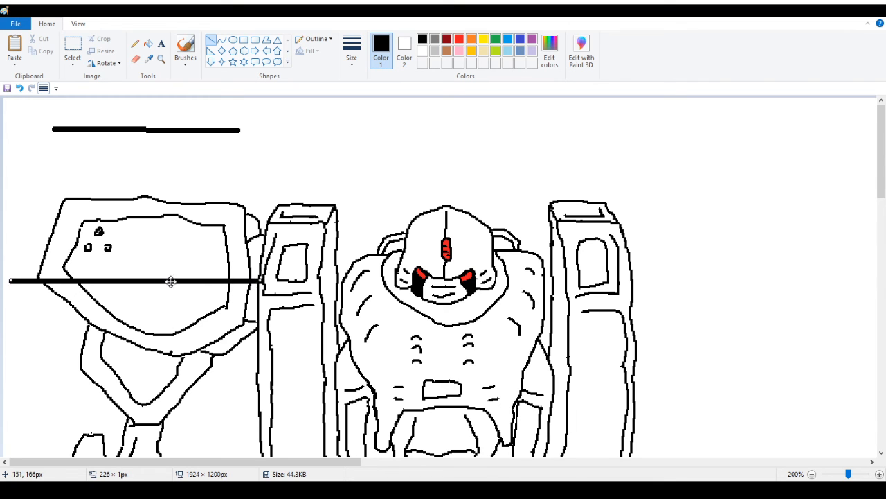
left_click_drag(165, 278, 800, 309)
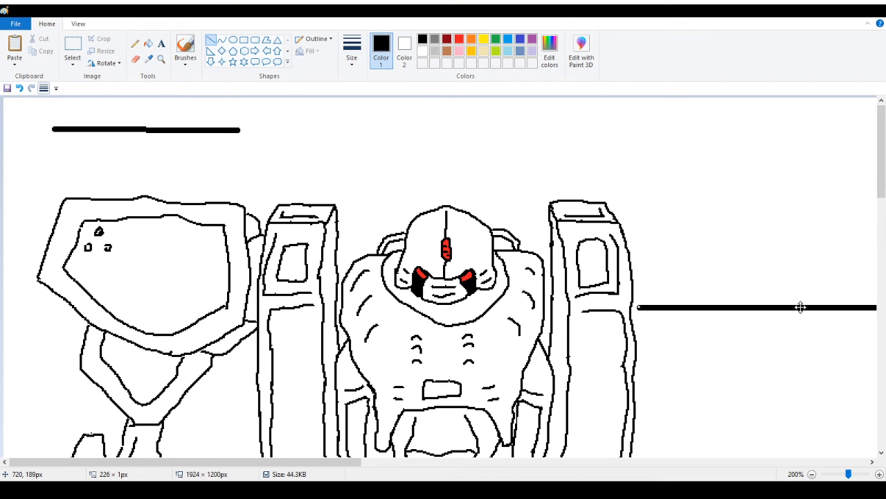
left_click_drag(312, 462, 412, 447)
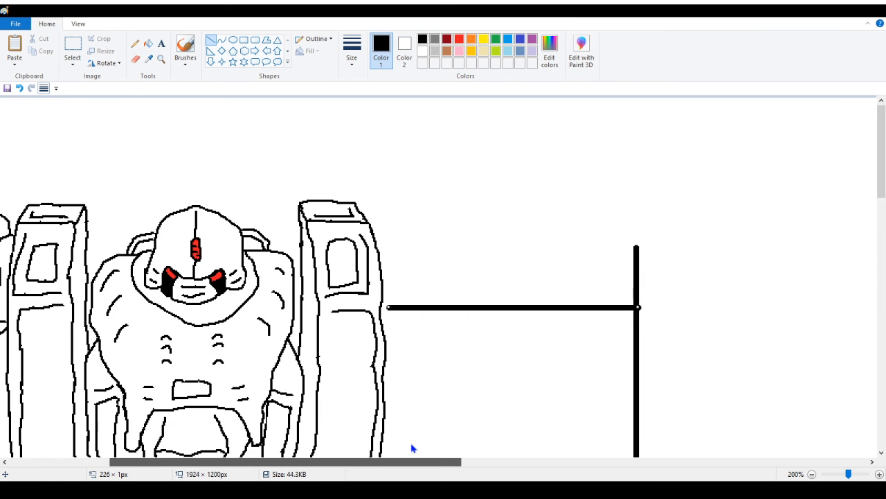
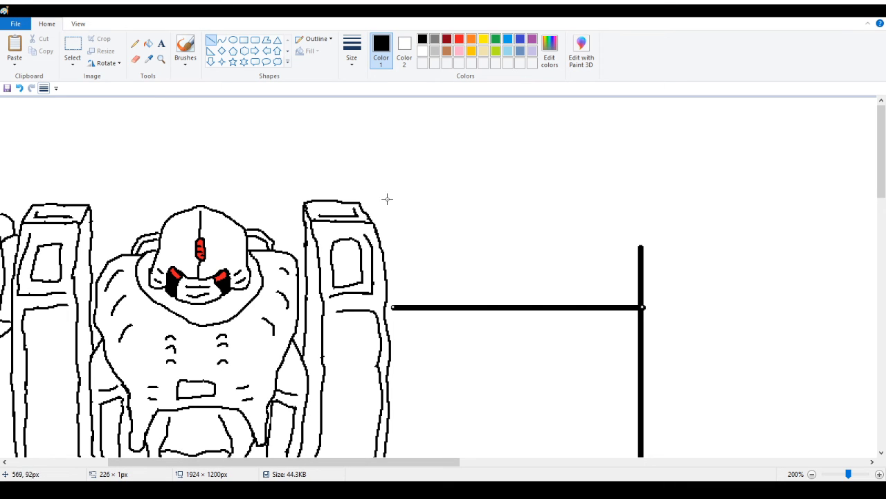
left_click(18, 88)
Draw a second horizontal guide line about 162 px long above the existing shoulder plate and move it over the empty area beside the opposite tower
left_click_drag(297, 468, 199, 469)
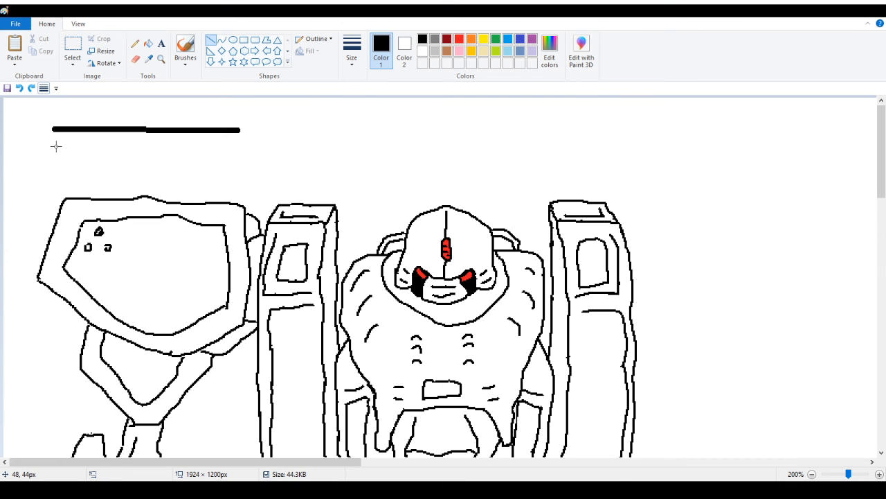
mouse_move(55, 145)
left_mouse_down()
mouse_move(241, 139)
mouse_move(236, 146)
left_mouse_up()
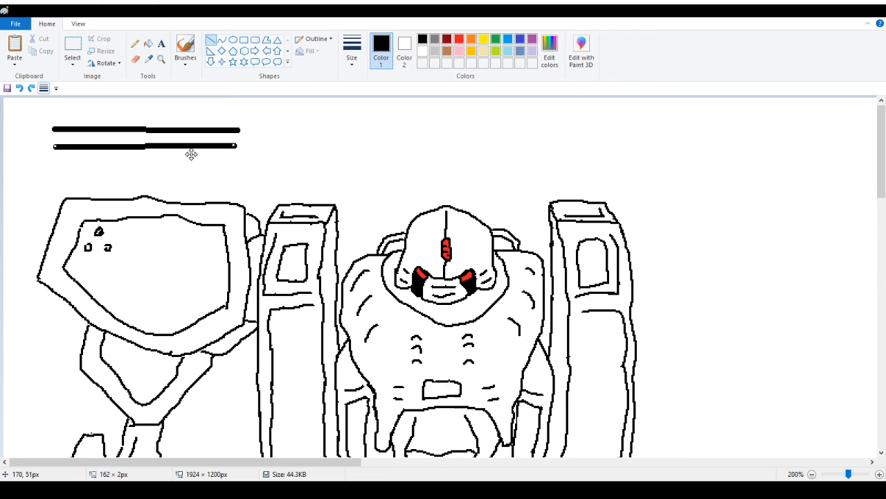
mouse_move(182, 146)
left_mouse_down()
mouse_move(815, 142)
mouse_move(785, 134)
left_mouse_up()
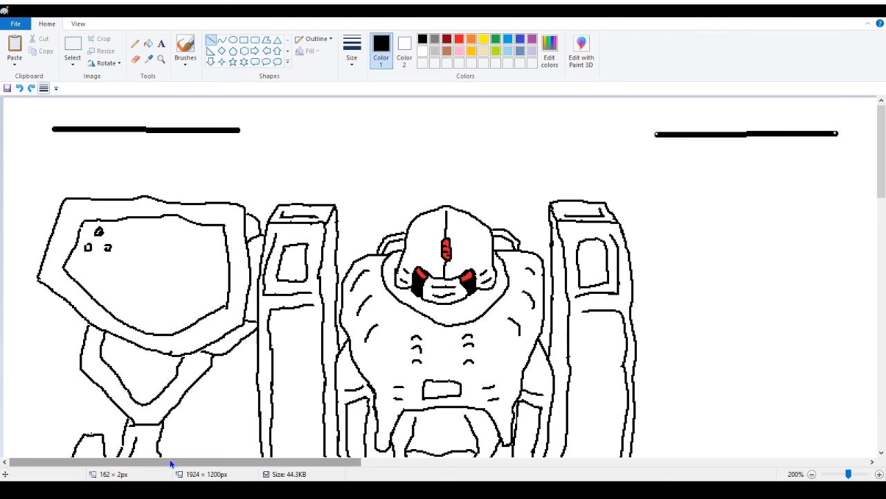
left_click_drag(172, 459, 324, 462)
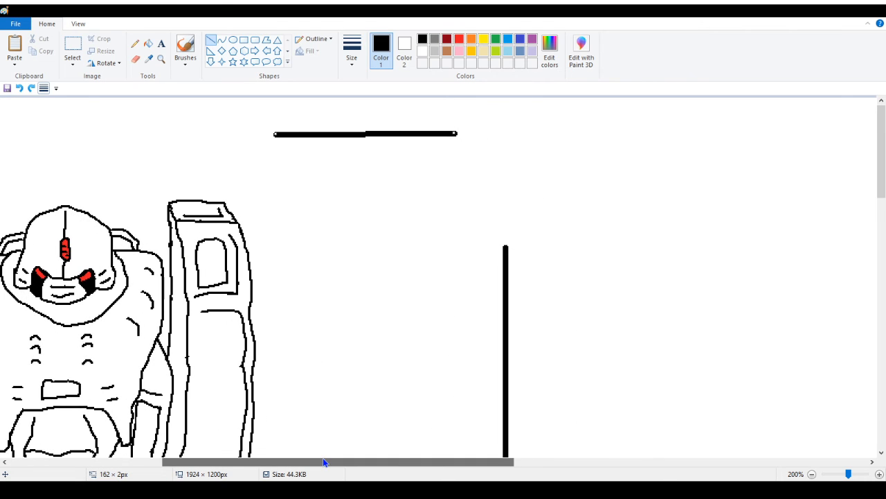
Draw the new shoulder plate's vertical inner edge beside the tower with the Pencil and erase its slanted upper end
left_click(136, 44)
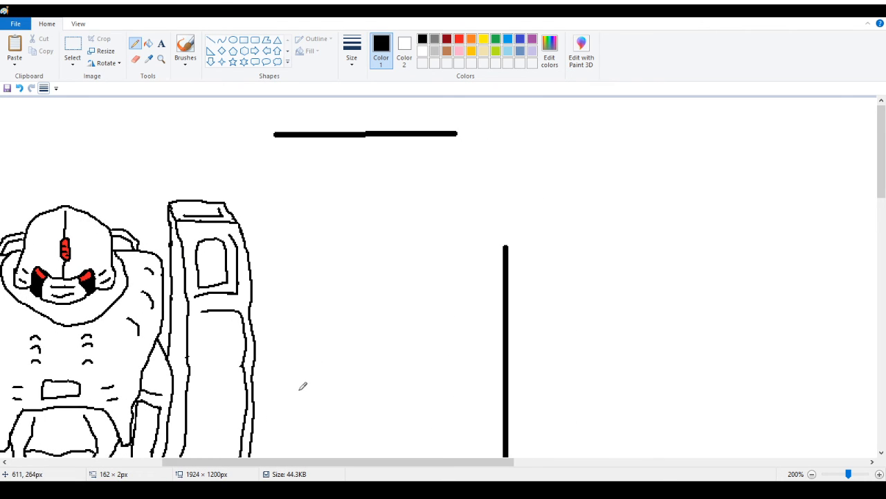
left_click_drag(300, 461, 213, 460)
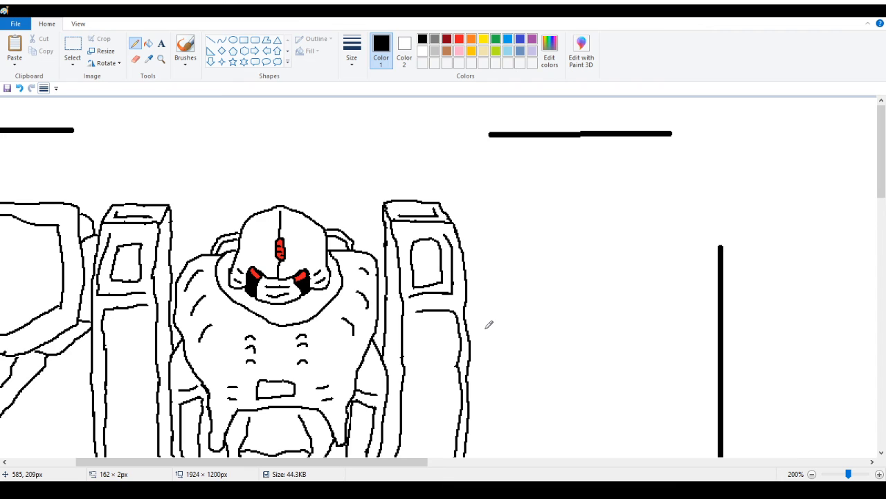
left_click_drag(486, 329, 494, 227)
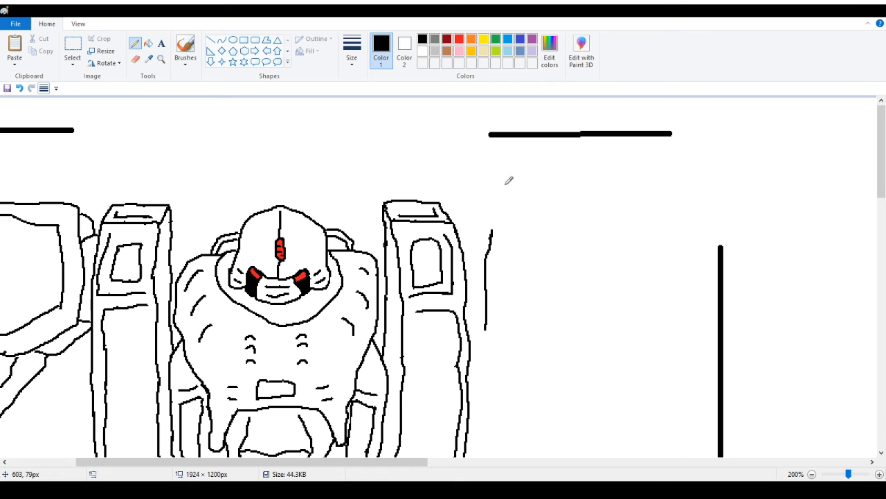
left_click(20, 88)
left_click(136, 60)
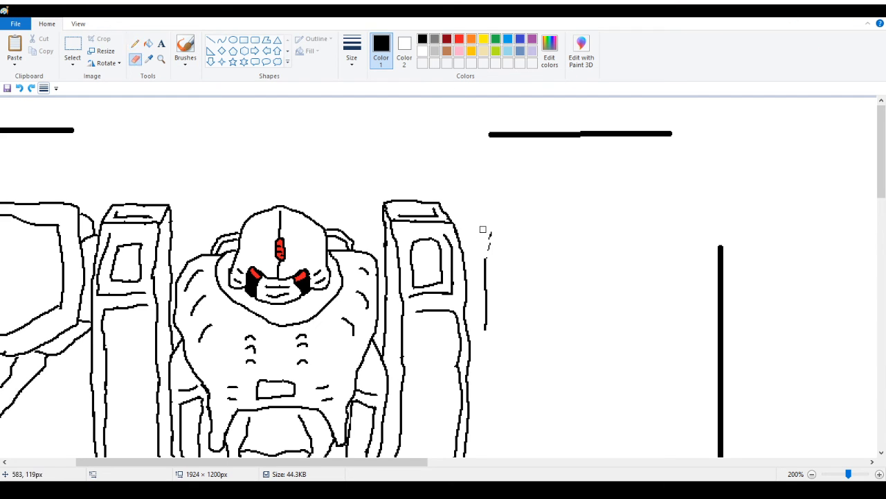
mouse_move(482, 229)
left_mouse_down()
mouse_move(492, 254)
mouse_move(493, 228)
left_mouse_up()
Extend the inner edge upward into the start of the plate's top edge and erase the uneven spots at its corner, middle and lower end
left_click(135, 43)
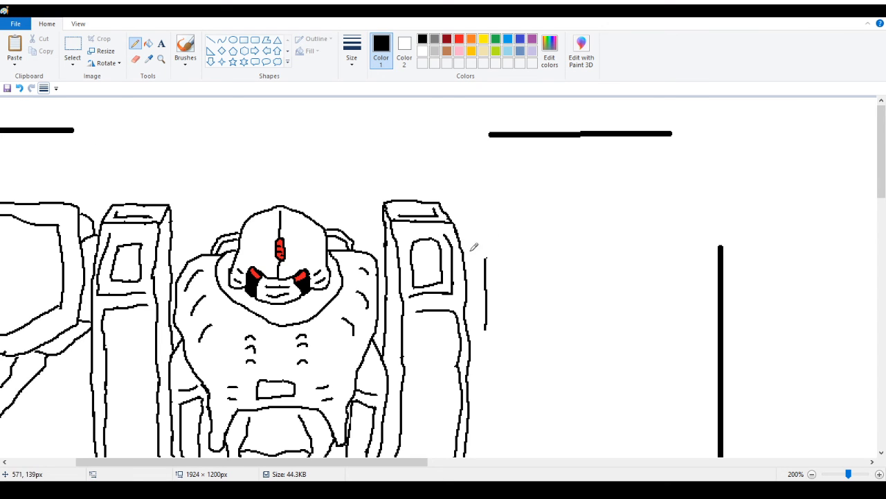
mouse_move(486, 255)
left_mouse_down()
mouse_move(489, 203)
mouse_move(502, 191)
mouse_move(539, 186)
left_mouse_up()
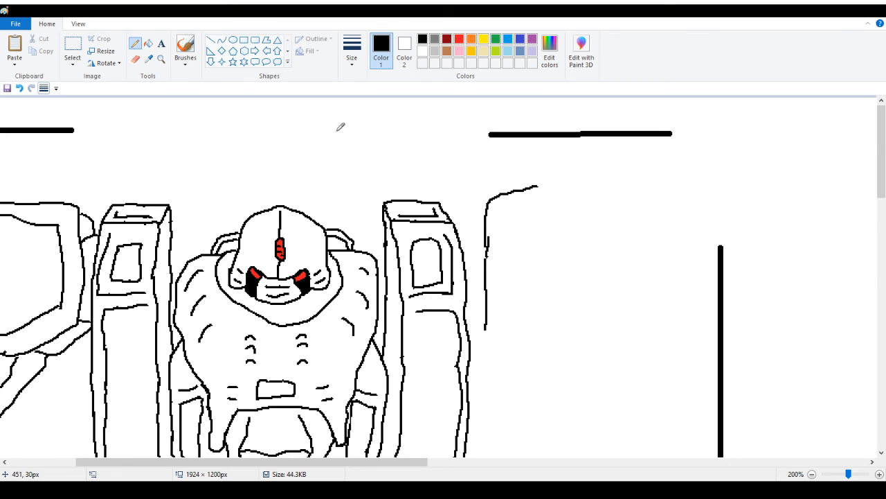
left_click(135, 59)
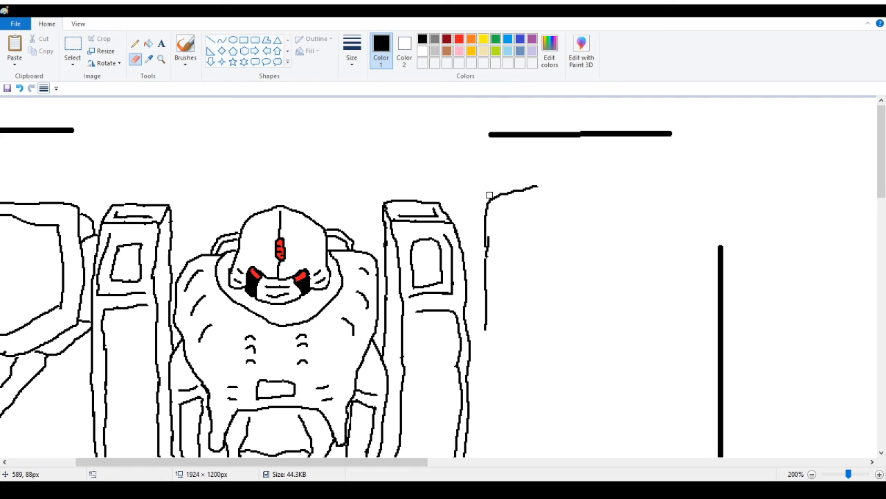
mouse_move(489, 196)
left_mouse_down()
mouse_move(500, 247)
mouse_move(491, 237)
mouse_move(486, 262)
left_mouse_up()
left_click_drag(484, 335, 492, 309)
Draw a vertical guide line about 107 px tall along the existing plate's inner edge and place it beyond the new arm's area
left_click(211, 39)
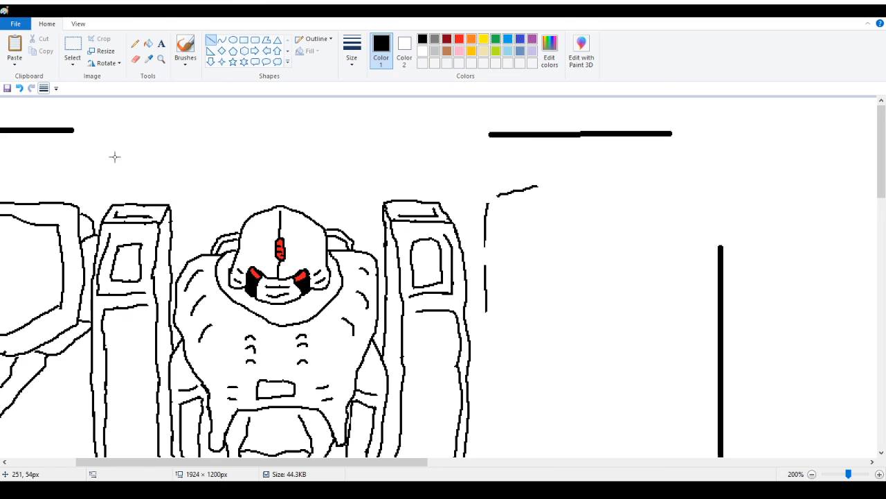
mouse_move(66, 203)
left_mouse_down()
mouse_move(55, 254)
mouse_move(69, 326)
left_mouse_up()
mouse_move(66, 284)
left_mouse_down()
mouse_move(542, 218)
mouse_move(500, 277)
mouse_move(846, 263)
left_mouse_up()
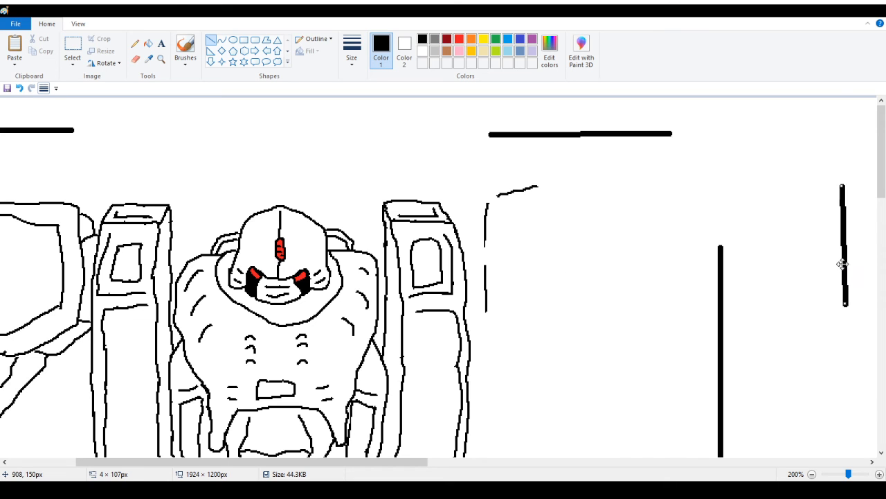
Draw the new plate's slanted lower edge from the foot of the inner edge and close the gaps in the inner edge and upper corner
left_click(135, 42)
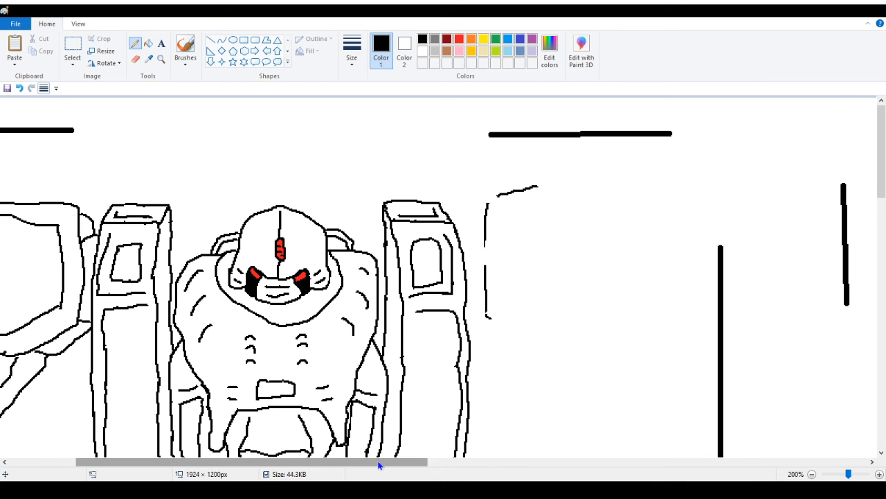
mouse_move(381, 461)
left_mouse_down()
mouse_move(350, 476)
mouse_move(364, 473)
left_mouse_up()
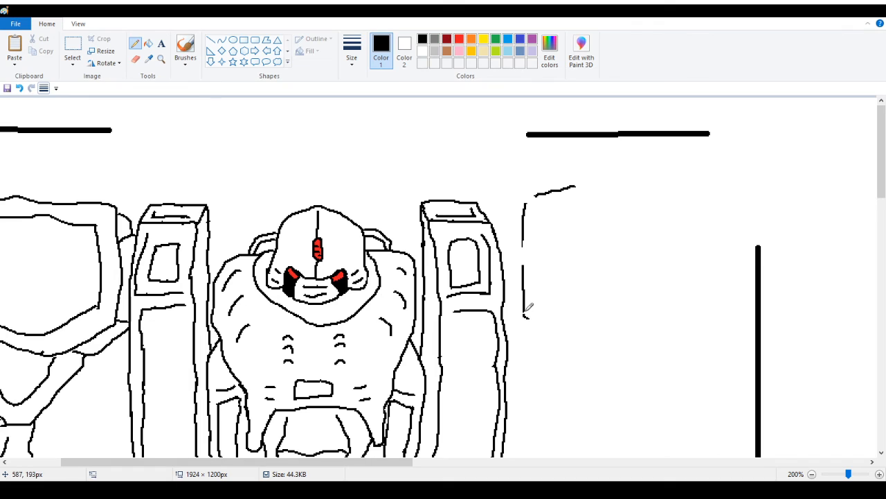
left_click_drag(526, 313, 568, 336)
left_click(19, 88)
left_click_drag(525, 315, 587, 344)
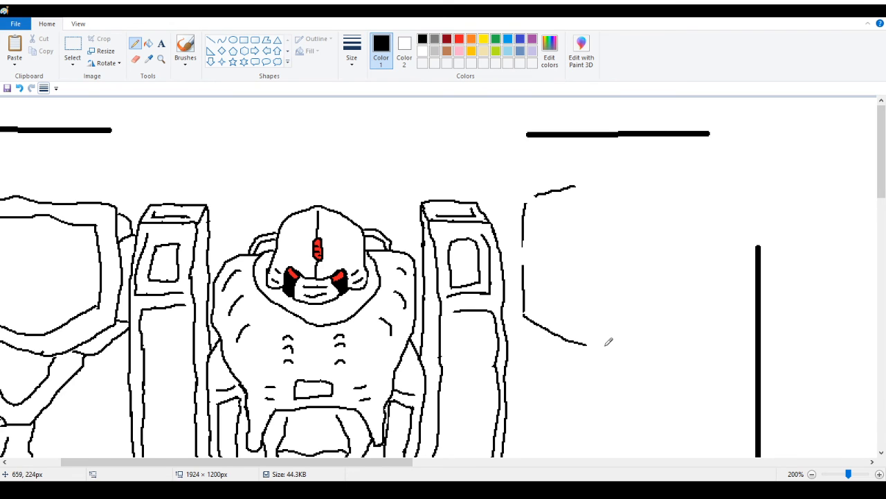
left_click_drag(535, 195, 523, 205)
left_click_drag(522, 244, 520, 267)
Continue the plate's top edge outward, then bring the outline around a pointed outer tip and back along the bottom to close it
mouse_move(364, 463)
left_mouse_down()
mouse_move(336, 465)
mouse_move(407, 465)
left_mouse_up()
mouse_move(473, 186)
left_mouse_down()
mouse_move(510, 179)
mouse_move(638, 194)
left_mouse_up()
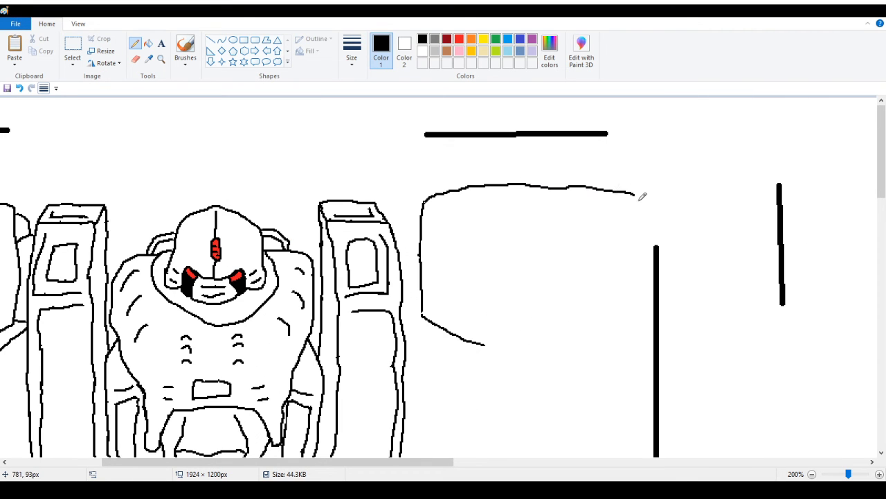
left_click_drag(271, 463, 189, 463)
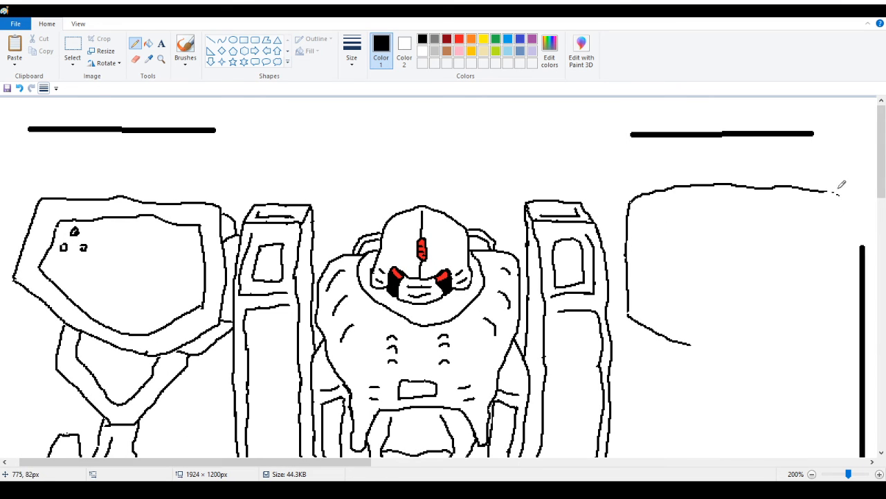
key("ctrl+z")
mouse_move(814, 187)
left_mouse_down()
mouse_move(856, 252)
mouse_move(830, 282)
mouse_move(724, 361)
mouse_move(683, 346)
mouse_move(703, 360)
mouse_move(688, 344)
mouse_move(733, 343)
mouse_move(787, 317)
left_mouse_up()
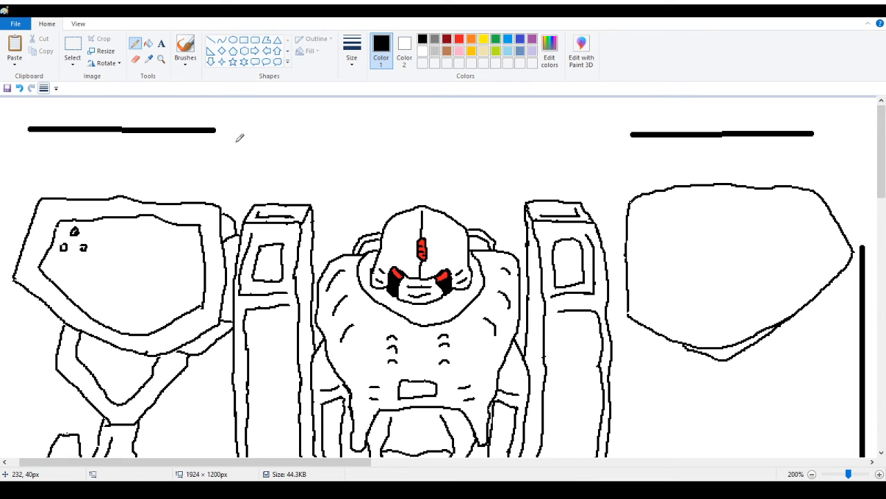
Remove the doubled line beneath the plate's lower edge with the Eraser and a white fill
left_click(136, 60)
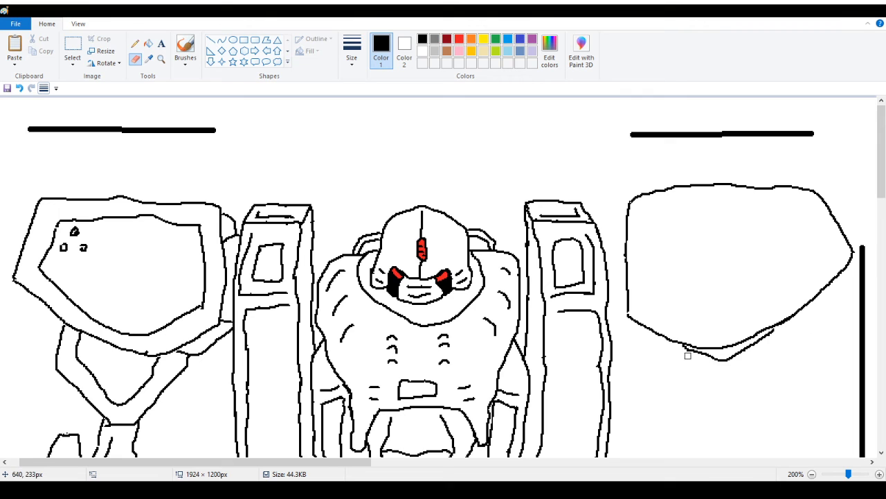
left_click(148, 43)
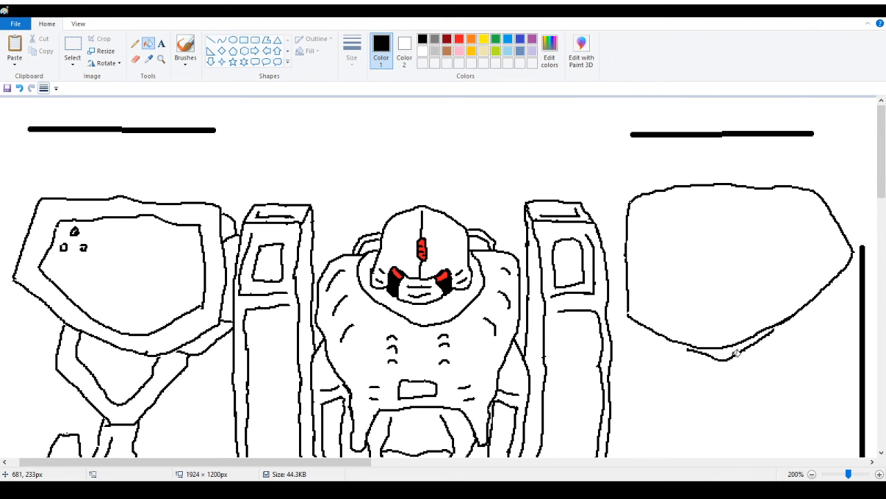
right_click(736, 352)
Draw an inner outline following the new plate's border and add three small marks in its outer upper corner
left_click(135, 43)
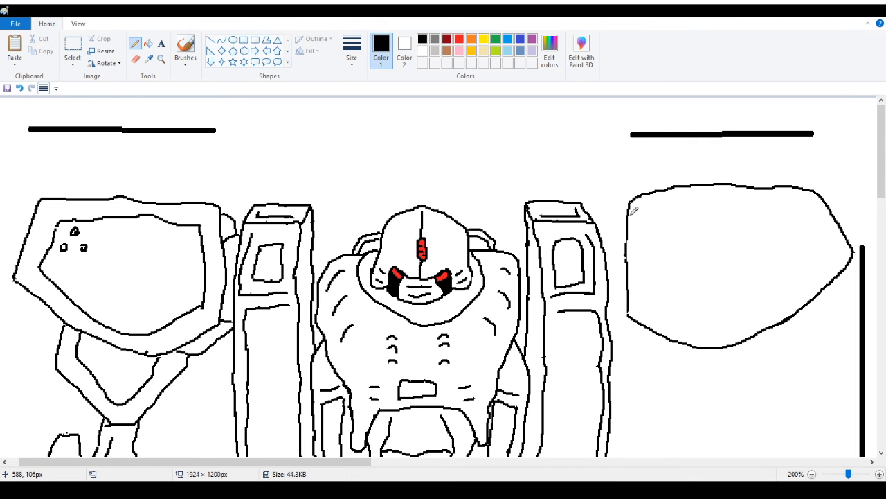
mouse_move(652, 212)
left_mouse_down()
mouse_move(772, 200)
mouse_move(793, 207)
mouse_move(809, 217)
mouse_move(826, 254)
mouse_move(809, 281)
left_mouse_up()
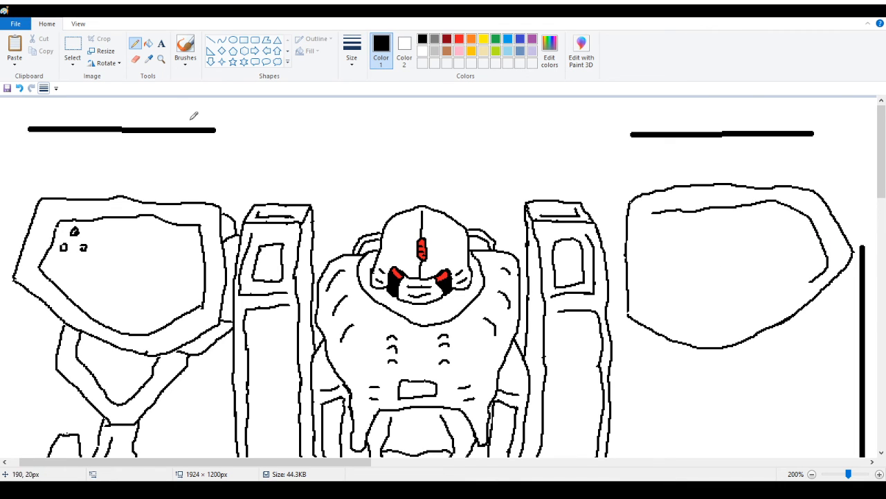
left_click(20, 88)
mouse_move(824, 259)
left_mouse_down()
mouse_move(742, 323)
mouse_move(748, 320)
mouse_move(687, 327)
mouse_move(642, 300)
left_mouse_up()
left_click_drag(648, 217, 642, 294)
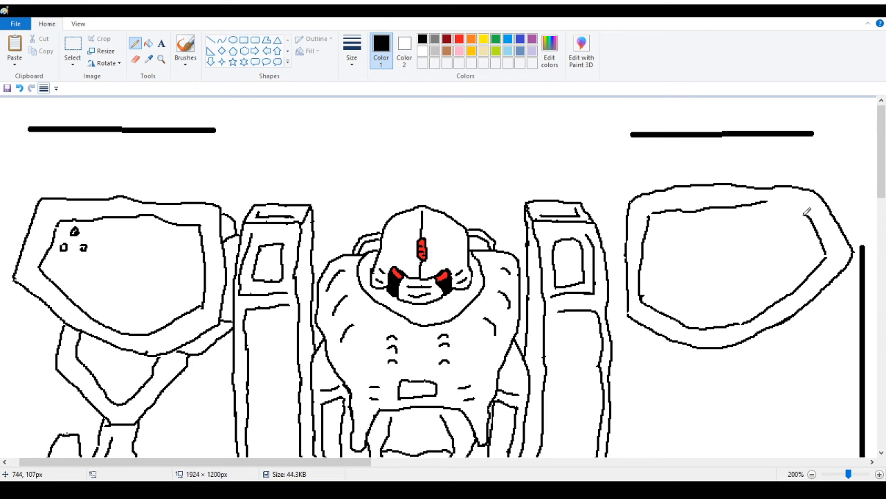
mouse_move(809, 214)
left_mouse_down()
mouse_move(781, 200)
mouse_move(787, 212)
mouse_move(792, 203)
mouse_move(799, 228)
mouse_move(803, 219)
mouse_move(776, 228)
mouse_move(782, 222)
left_mouse_up()
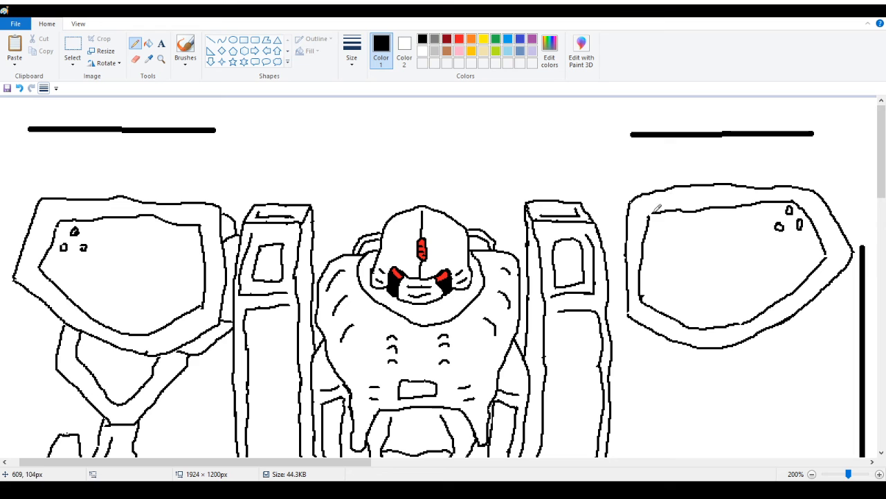
left_click_drag(342, 461, 379, 462)
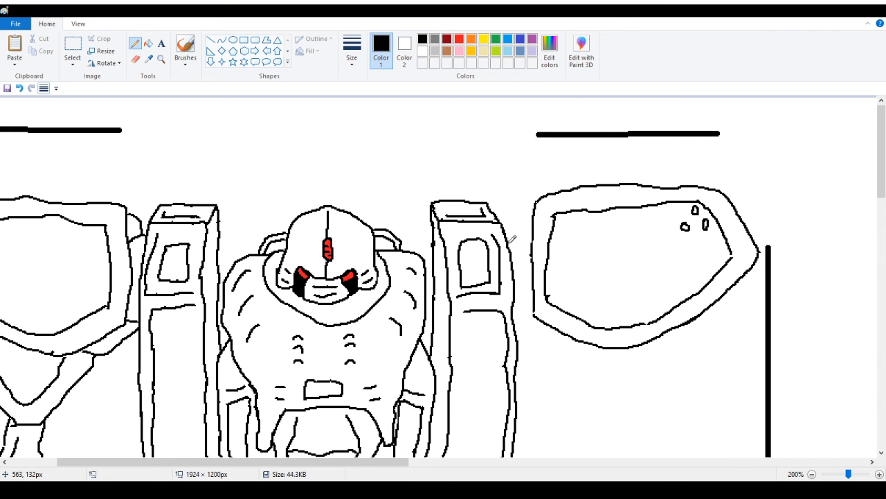
left_click_drag(511, 235, 532, 247)
left_click(19, 88)
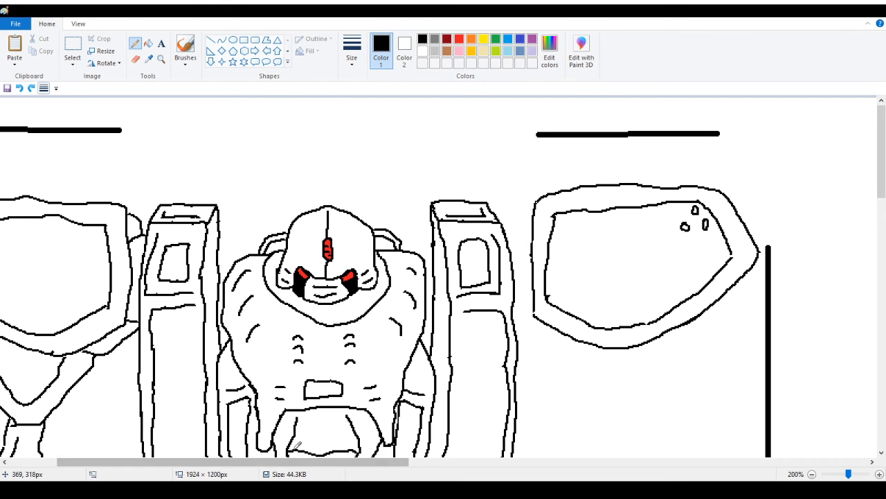
Select the whole new shoulder plate and move it slightly closer to the tower
left_click_drag(302, 468, 338, 471)
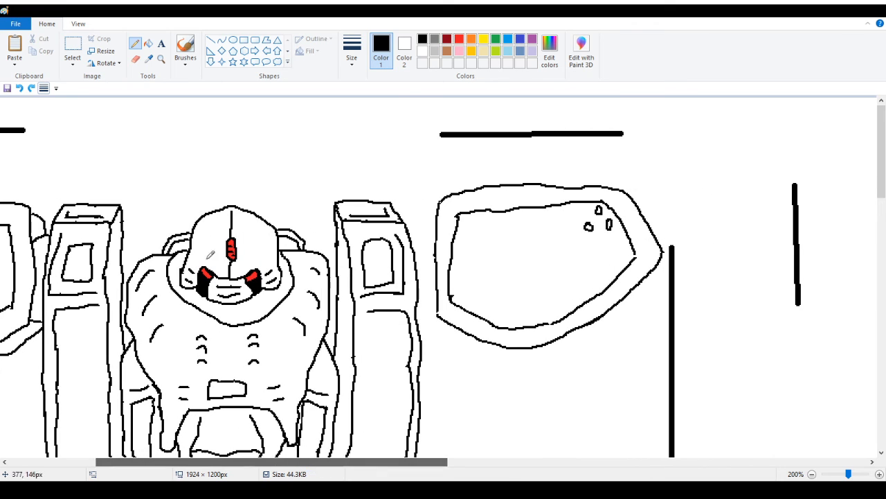
left_click(72, 47)
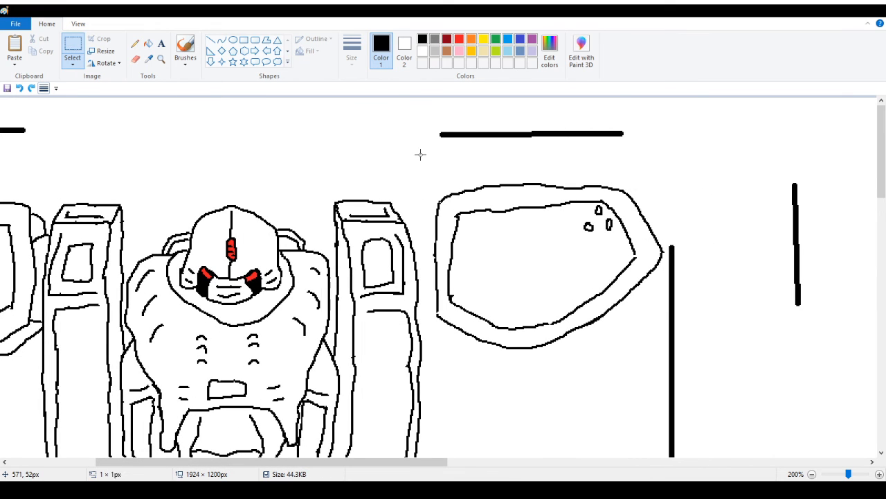
left_click_drag(420, 155, 482, 171)
mouse_move(423, 159)
left_mouse_down()
mouse_move(540, 381)
mouse_move(667, 346)
left_mouse_up()
left_click_drag(535, 255, 529, 255)
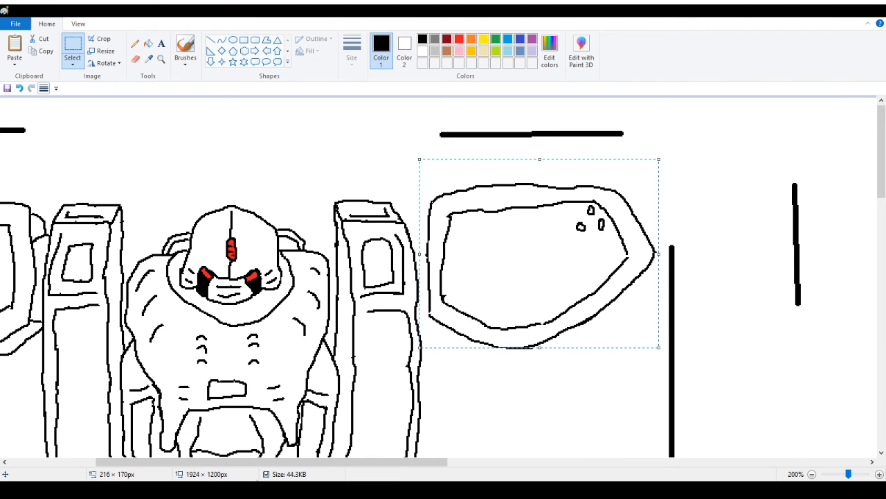
Draw the joint connecting the tower to the plate's inner edge, with a small rounded piece above it
left_click(136, 45)
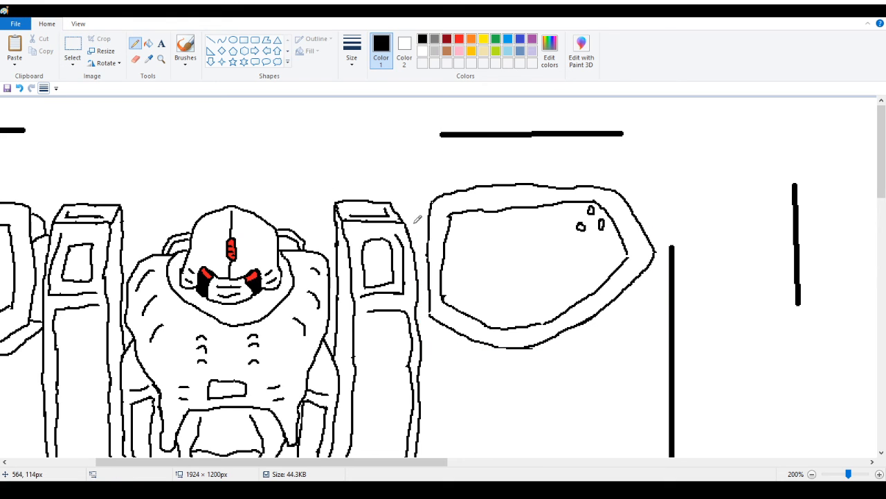
mouse_move(413, 224)
left_mouse_down()
mouse_move(430, 238)
mouse_move(421, 293)
left_mouse_up()
left_click_drag(387, 462, 357, 476)
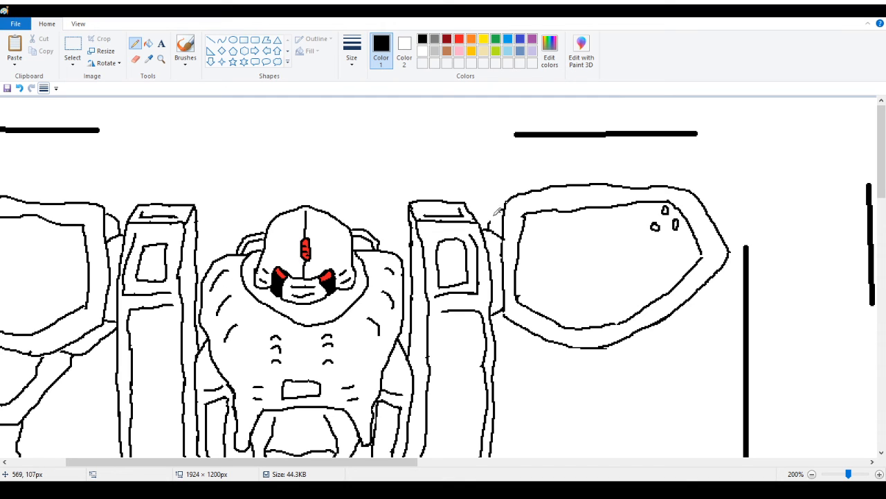
left_click_drag(493, 210, 489, 222)
Draw the curved joint piece beneath the new shoulder plate and redraw the plate's lower edge where they overlap
mouse_move(493, 315)
left_mouse_down()
mouse_move(544, 350)
mouse_move(577, 343)
left_mouse_up()
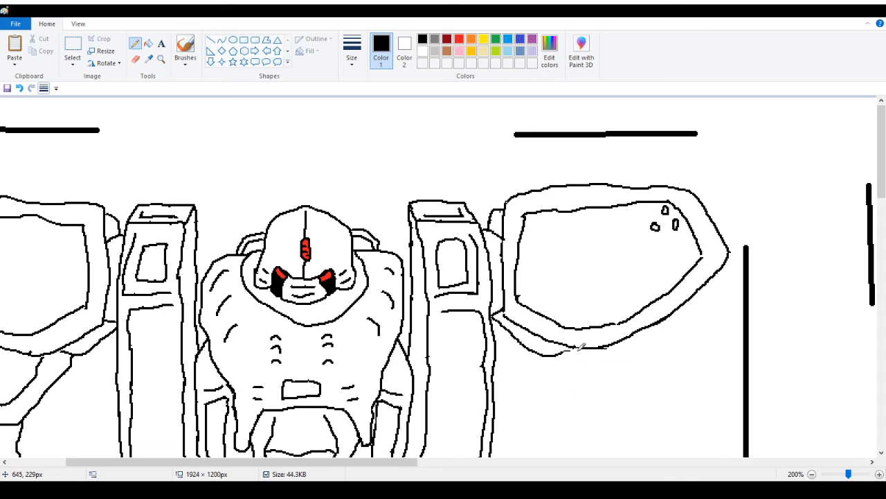
mouse_move(548, 355)
left_mouse_down()
mouse_move(587, 341)
mouse_move(576, 342)
left_mouse_up()
left_click(134, 60)
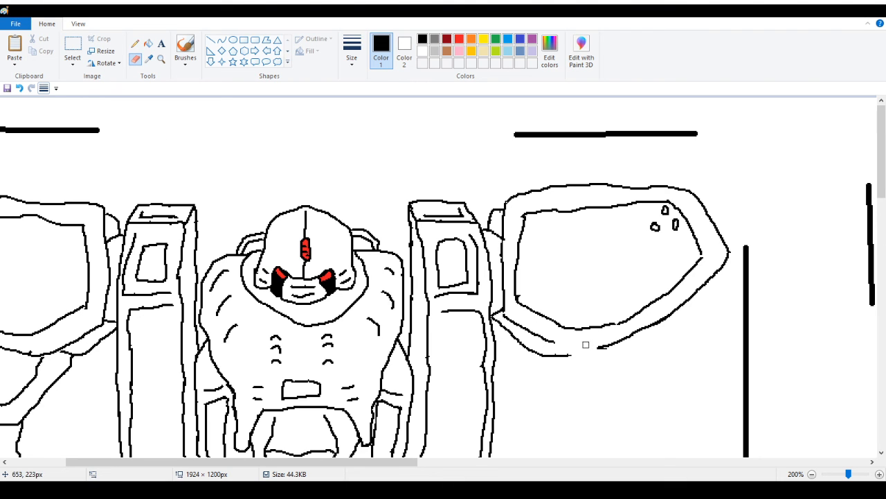
left_click_drag(585, 345, 600, 344)
left_click(134, 43)
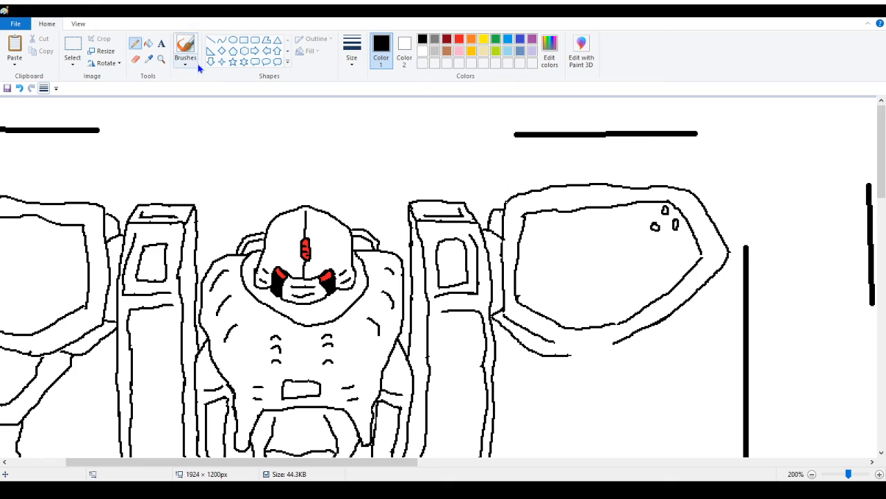
mouse_move(555, 340)
left_mouse_down()
mouse_move(591, 348)
mouse_move(614, 340)
left_mouse_up()
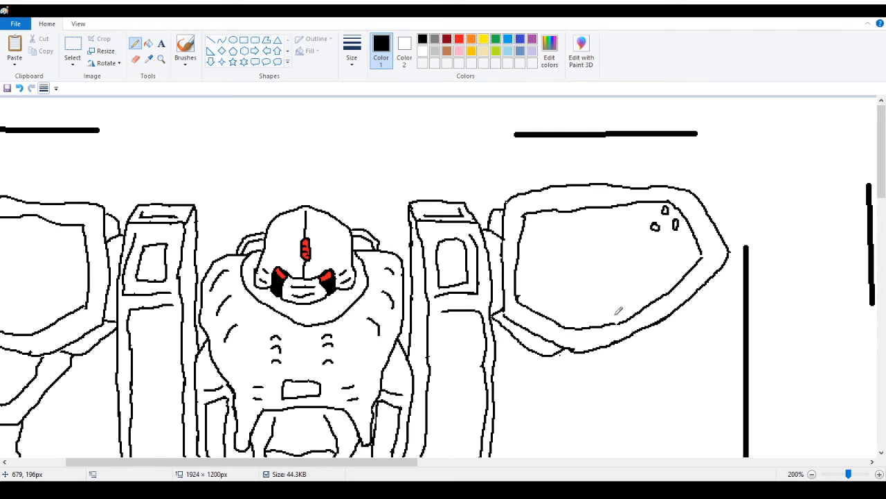
Draw the inner edge of the new upper arm, dropping from the shoulder joint and sloping outward to its lower end
scroll(549, 355, "down", 3)
left_click_drag(387, 466, 339, 466)
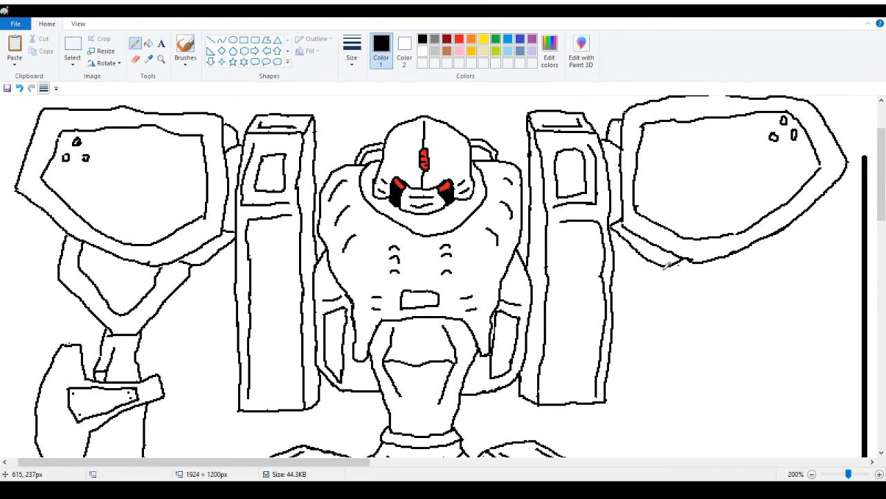
left_click_drag(663, 263, 729, 339)
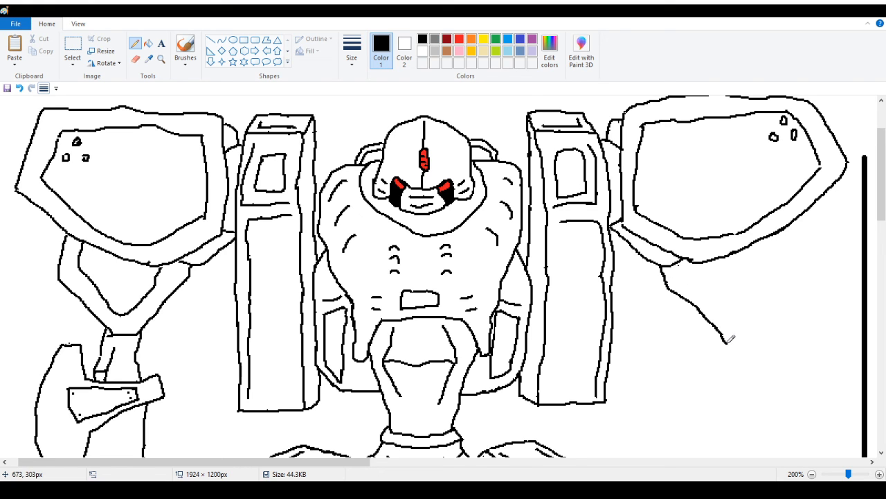
left_click(20, 88)
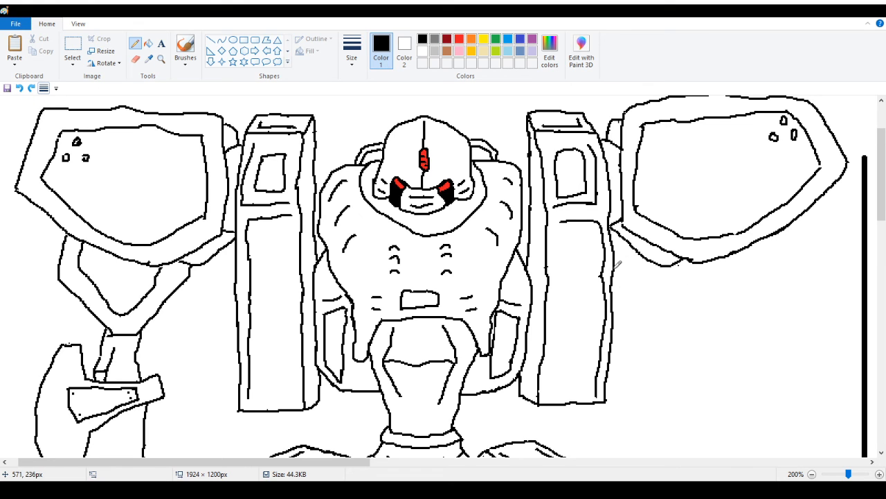
mouse_move(654, 261)
left_mouse_down()
mouse_move(650, 282)
mouse_move(674, 292)
mouse_move(717, 335)
left_mouse_up()
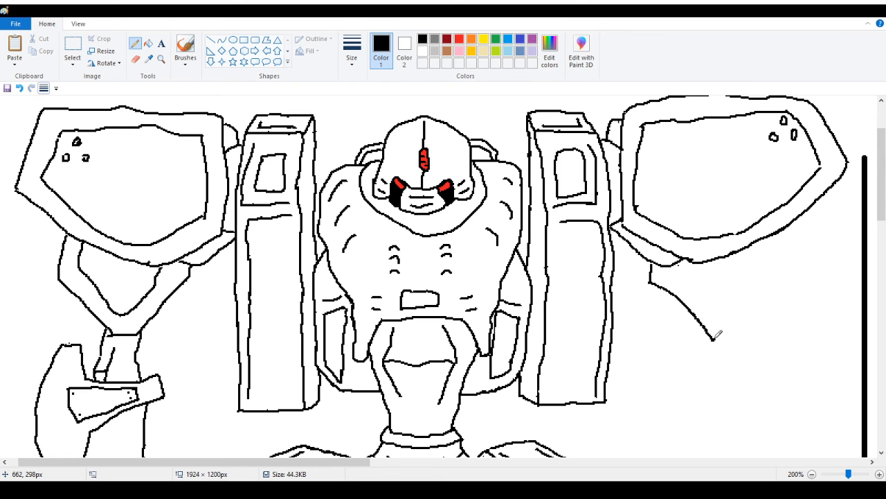
left_click(20, 88)
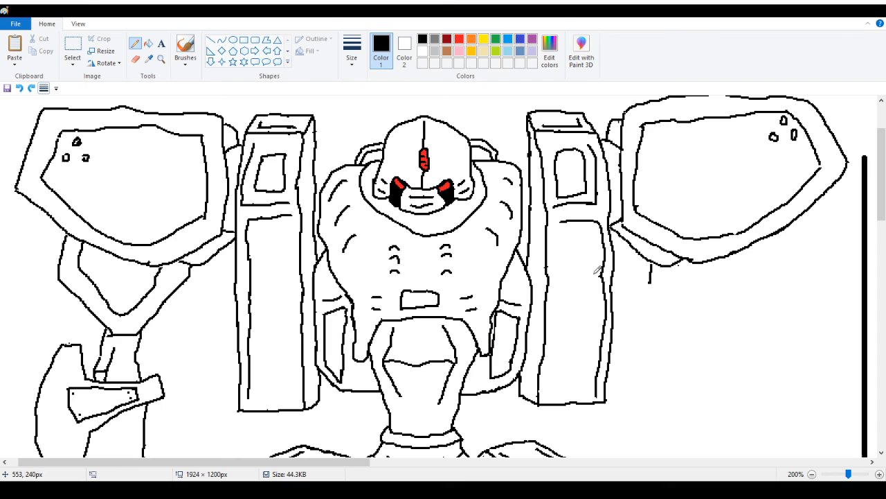
mouse_move(650, 281)
left_mouse_down()
mouse_move(702, 349)
mouse_move(722, 355)
left_mouse_up()
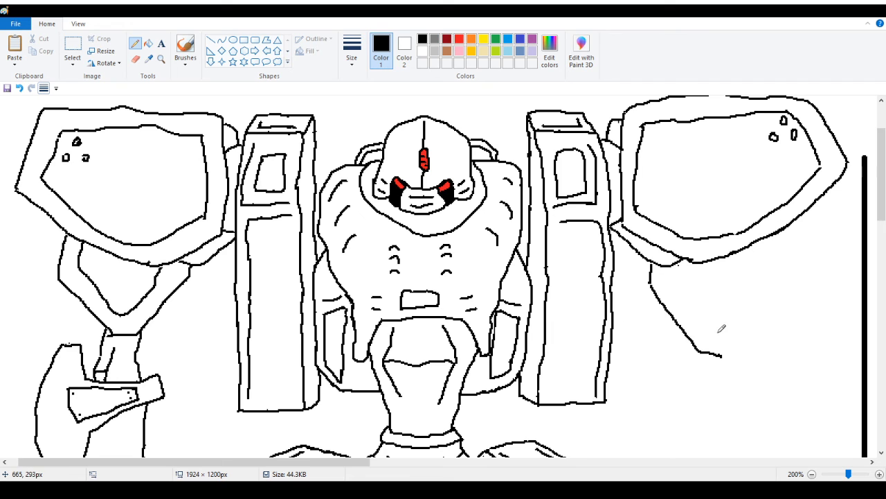
Shorten the upper arm's inner edge and erase the surplus strokes at its lower end
mouse_move(718, 332)
left_mouse_down()
mouse_move(685, 338)
mouse_move(703, 353)
left_mouse_up()
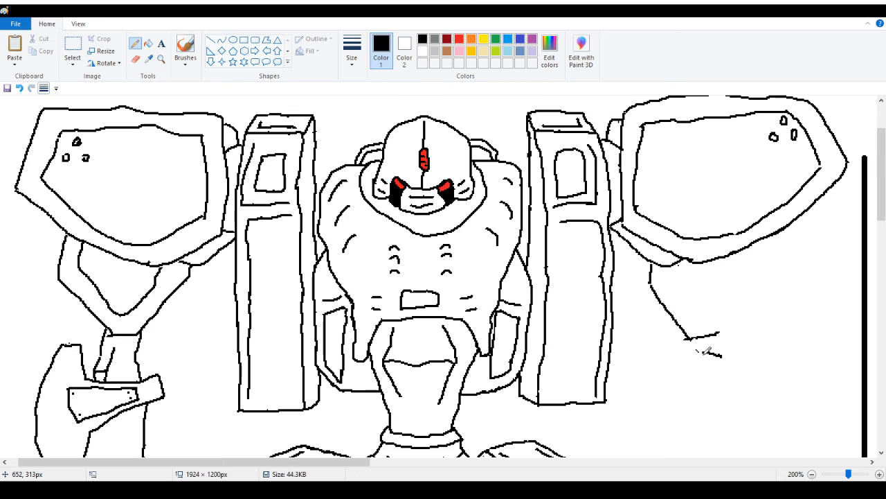
left_click(136, 59)
mouse_move(721, 359)
left_mouse_down()
mouse_move(683, 347)
mouse_move(720, 331)
left_mouse_up()
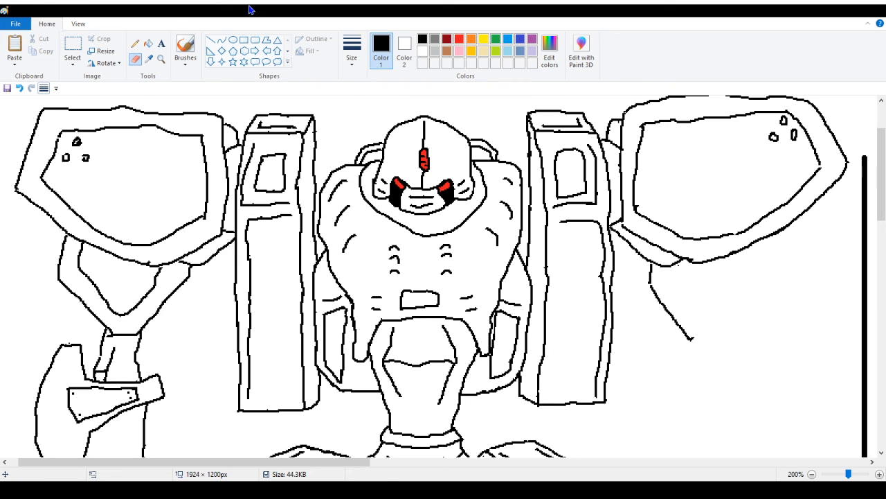
Complete the upper arm's outline with a flat lower end and outer edge, and add a V-shaped inner outline
left_click(135, 43)
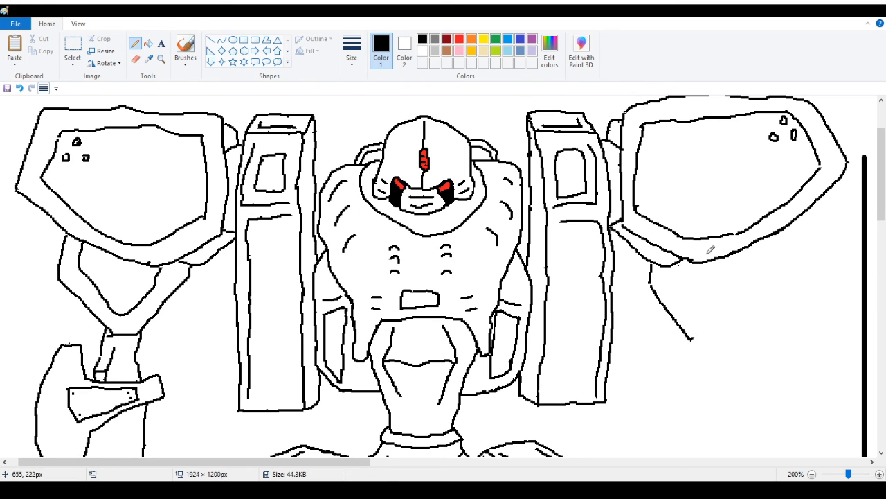
left_click_drag(691, 338, 721, 338)
mouse_move(724, 337)
left_mouse_down()
mouse_move(788, 277)
mouse_move(775, 228)
left_mouse_up()
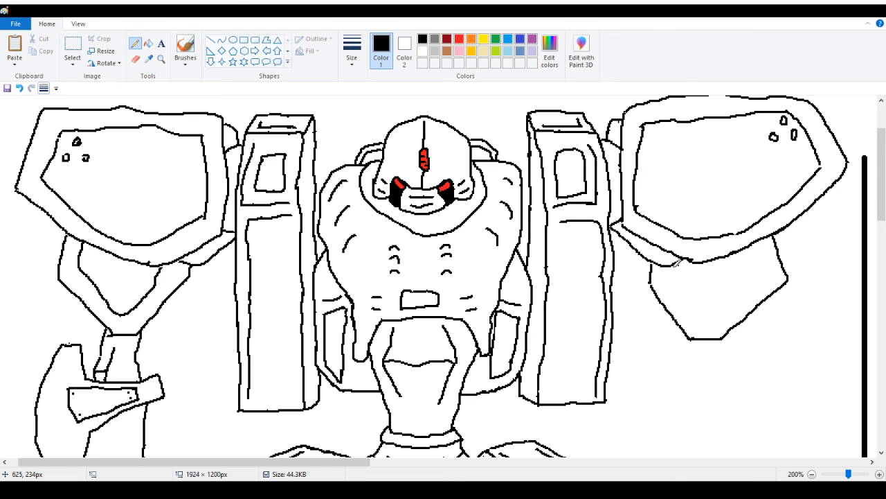
mouse_move(675, 262)
left_mouse_down()
mouse_move(700, 304)
mouse_move(720, 315)
mouse_move(751, 284)
mouse_move(757, 241)
left_mouse_up()
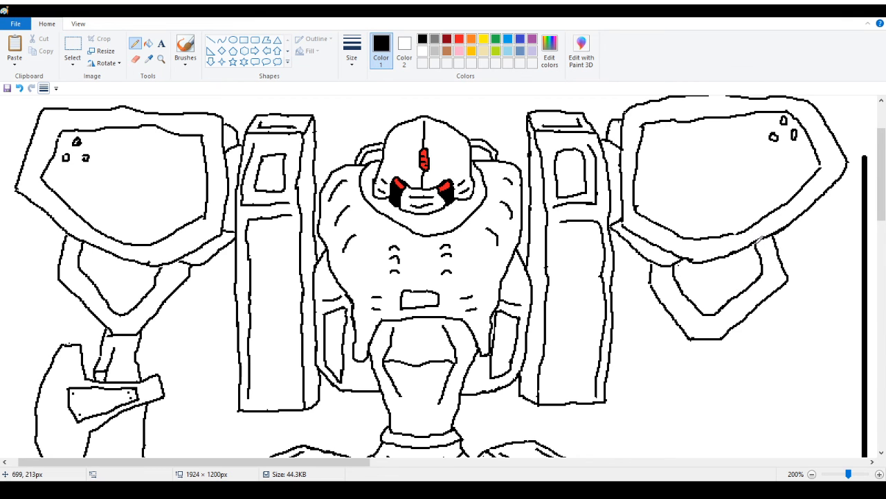
scroll(670, 325, "down", 4)
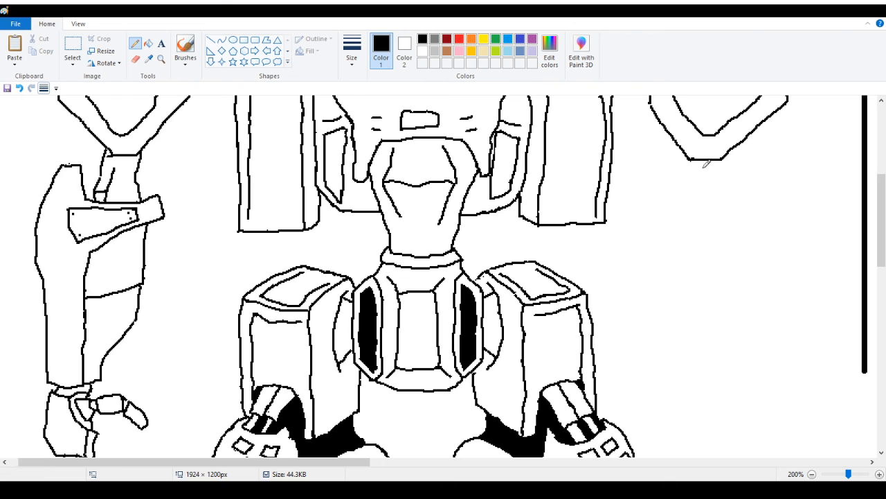
scroll(706, 163, "up", 2)
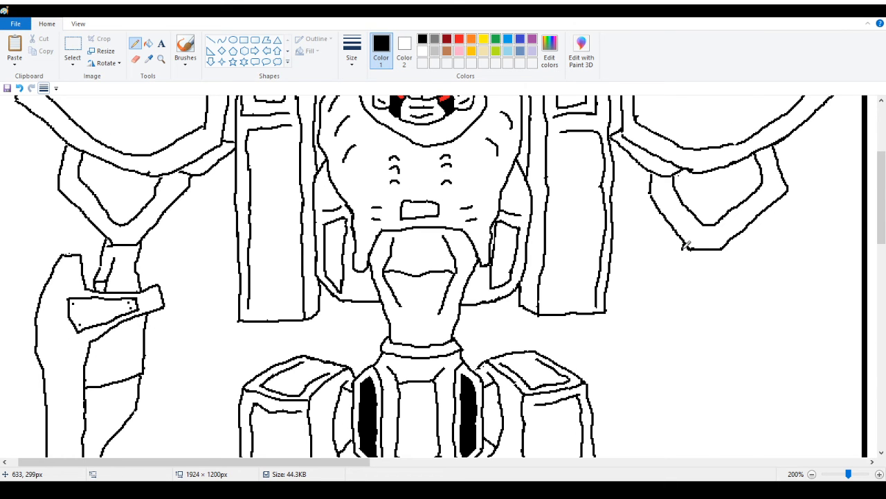
left_click_drag(685, 245, 682, 302)
left_click_drag(731, 242, 734, 302)
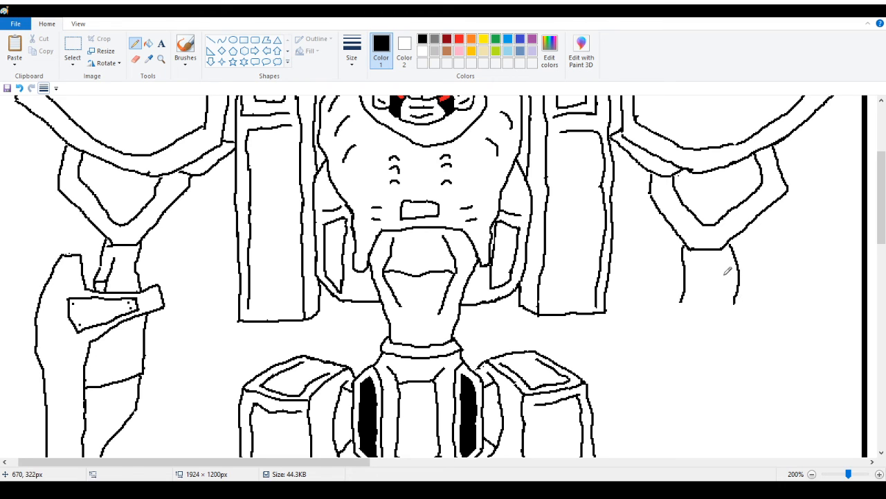
mouse_move(719, 267)
left_mouse_down()
mouse_move(717, 305)
mouse_move(734, 295)
left_mouse_up()
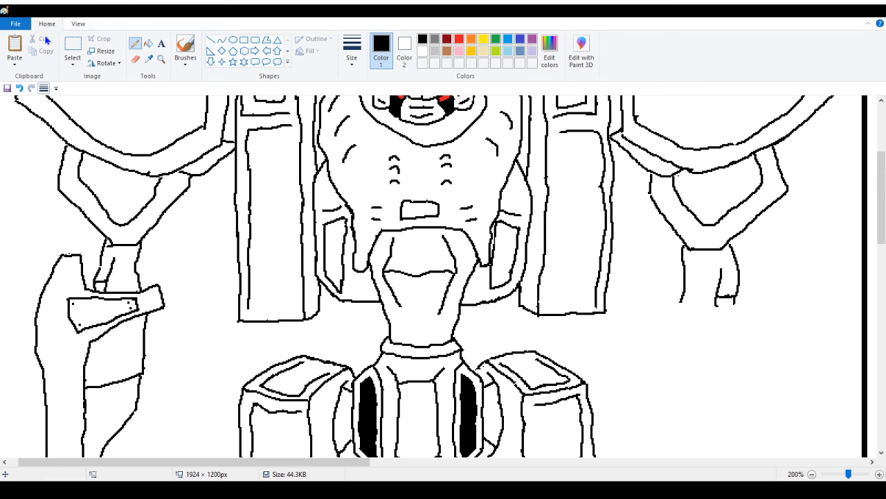
left_click(19, 87)
left_click(19, 89)
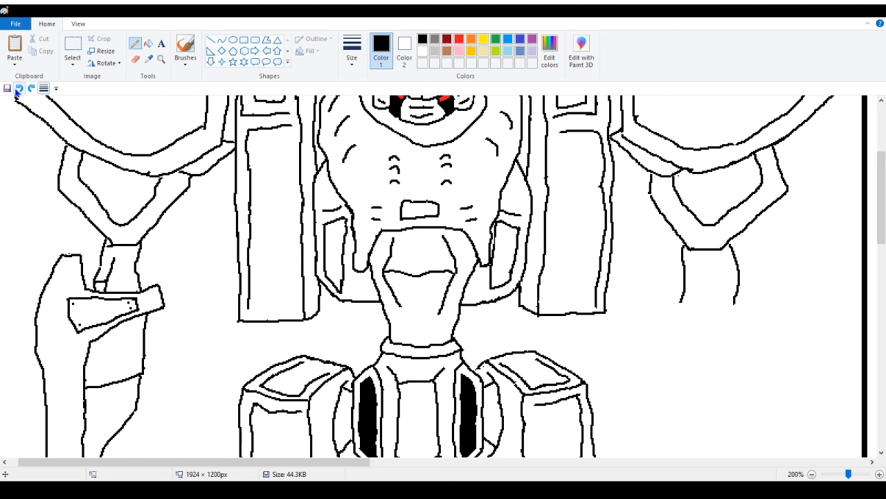
left_click(18, 89)
left_click(19, 88)
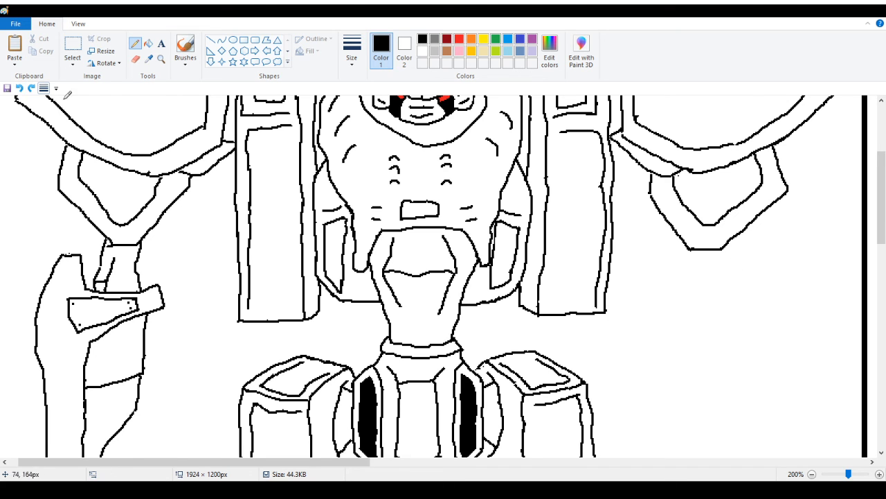
Draw both sides of the short elbow link beneath the upper arm, erasing and redrawing the inner side for a narrower shape
left_click_drag(729, 242, 736, 302)
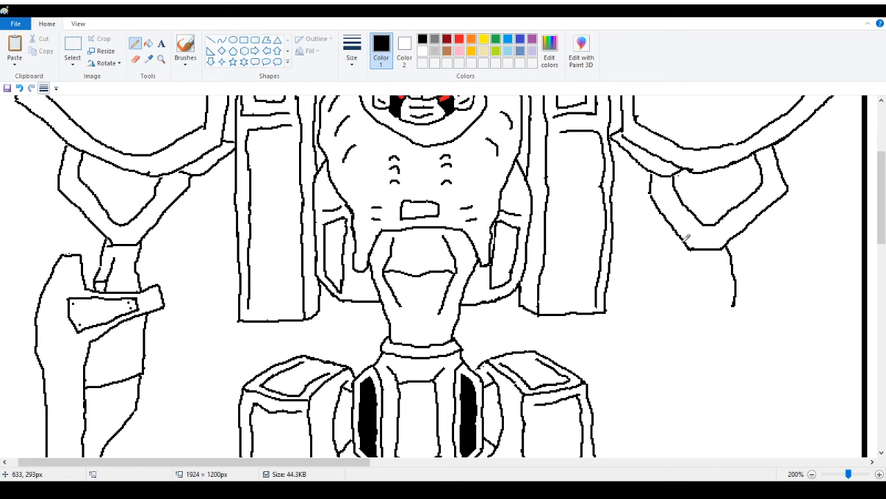
left_click_drag(683, 239, 682, 303)
left_click_drag(684, 266, 685, 275)
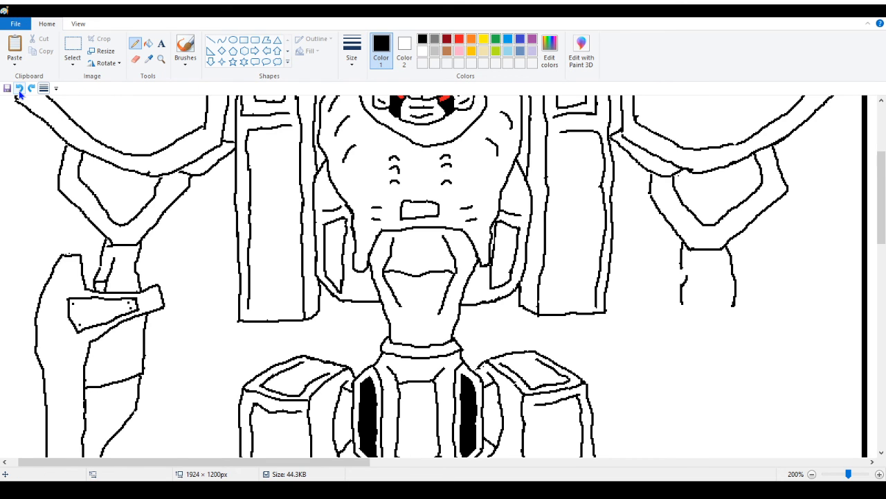
left_click(136, 59)
mouse_move(679, 241)
left_mouse_down()
mouse_move(698, 254)
mouse_move(687, 244)
mouse_move(674, 288)
mouse_move(679, 301)
mouse_move(686, 269)
mouse_move(679, 298)
left_mouse_up()
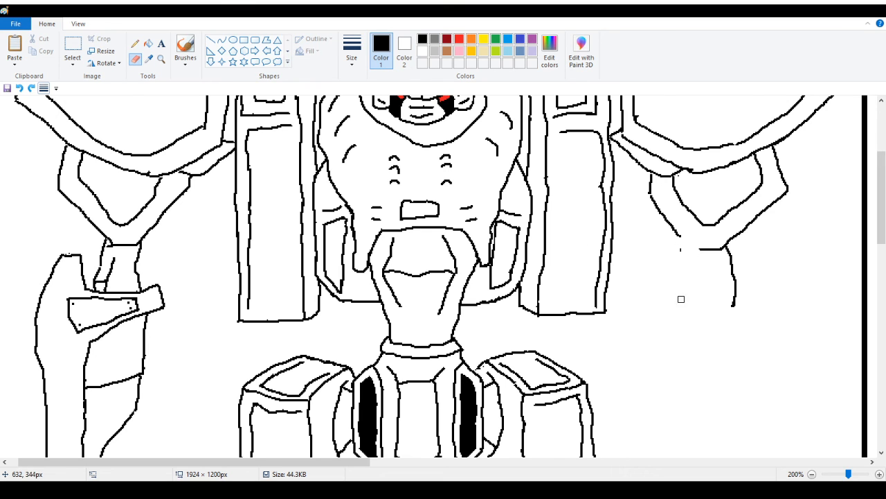
left_click(135, 43)
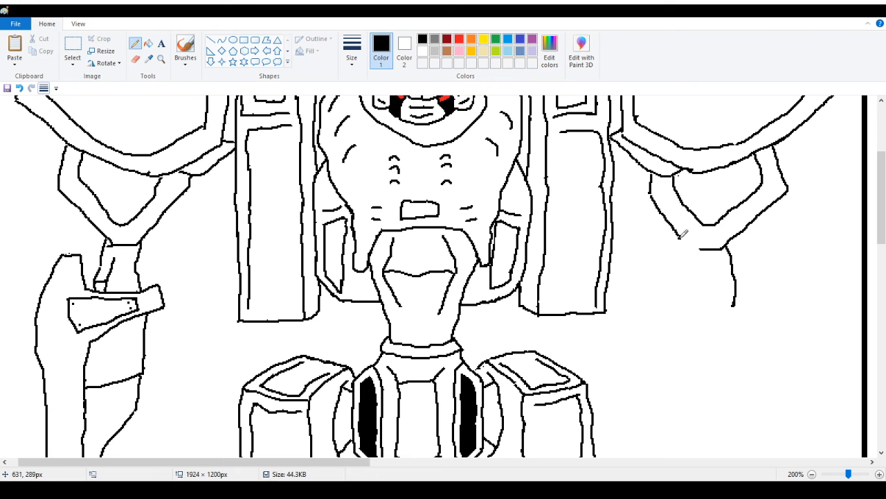
left_click_drag(680, 237, 700, 249)
left_click_drag(689, 243, 688, 297)
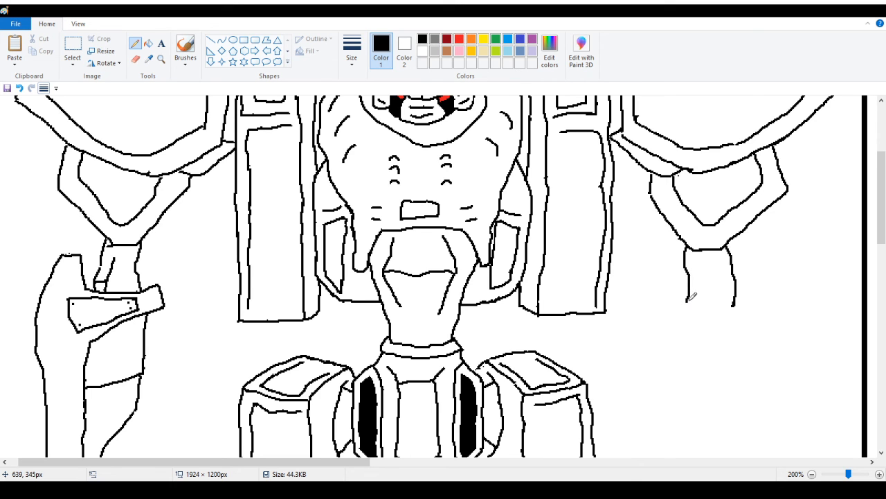
Add a narrow detail strip along the elbow link's outer side and trim the lower ends of the link's lines
mouse_move(715, 269)
left_mouse_down()
mouse_move(718, 302)
mouse_move(735, 283)
left_mouse_up()
scroll(691, 309, "down", 3)
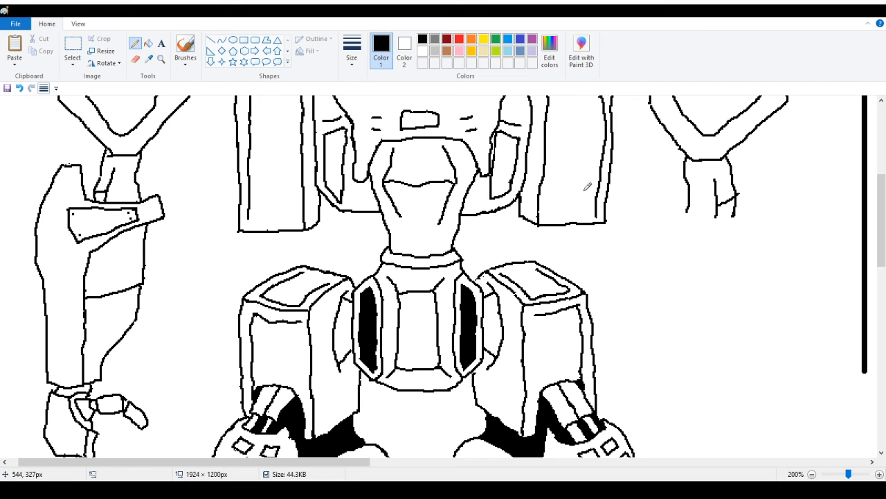
left_click(135, 59)
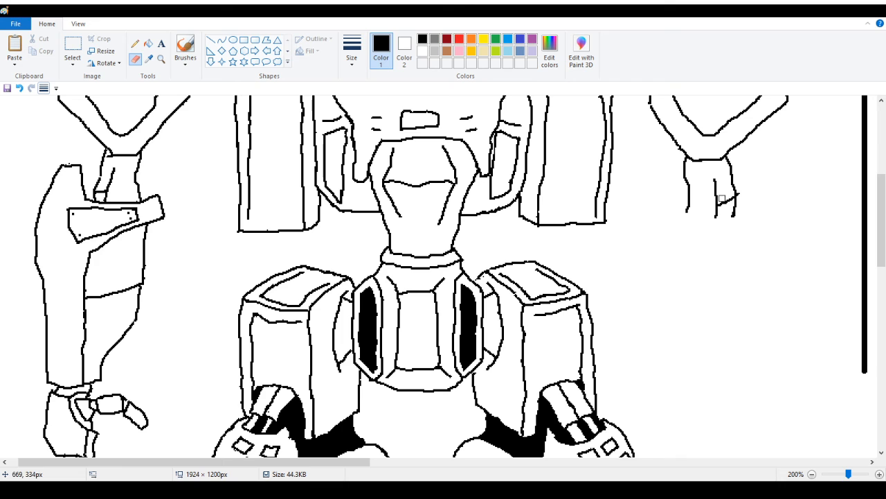
left_click_drag(720, 214, 738, 214)
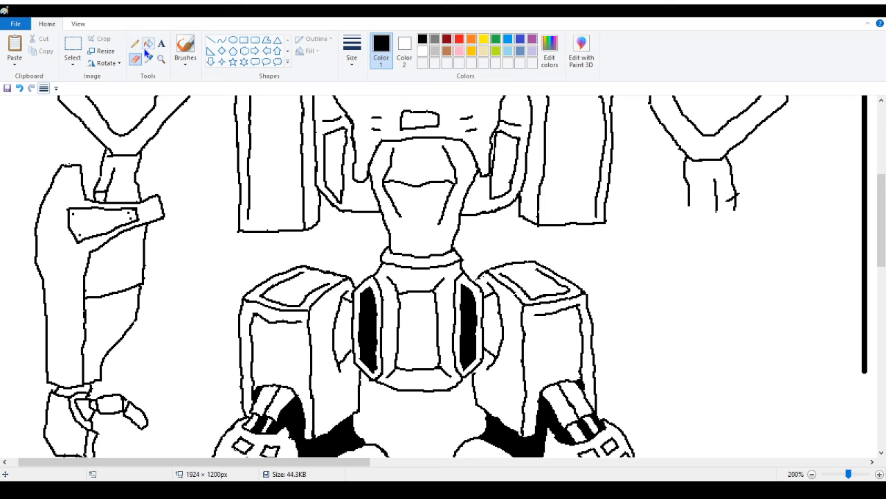
Try a straight horizontal guide line from the existing arm's forearm band across to the new elbow link
left_click(211, 40)
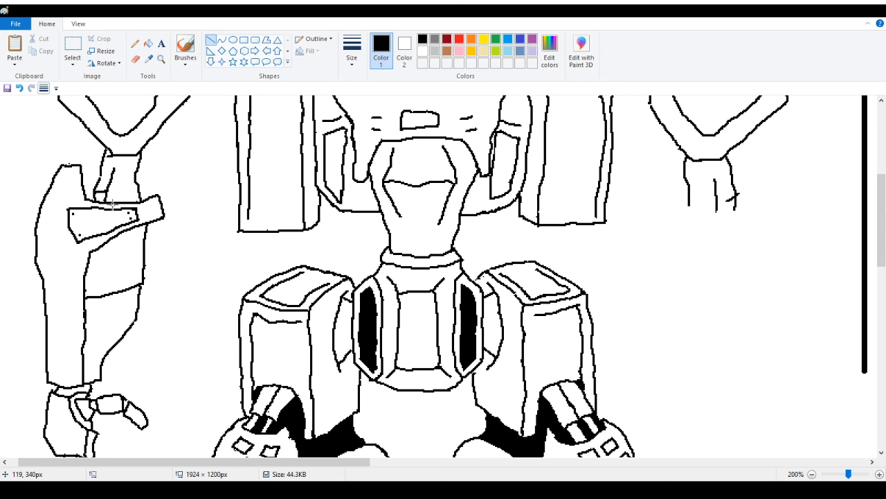
left_click_drag(112, 204, 828, 206)
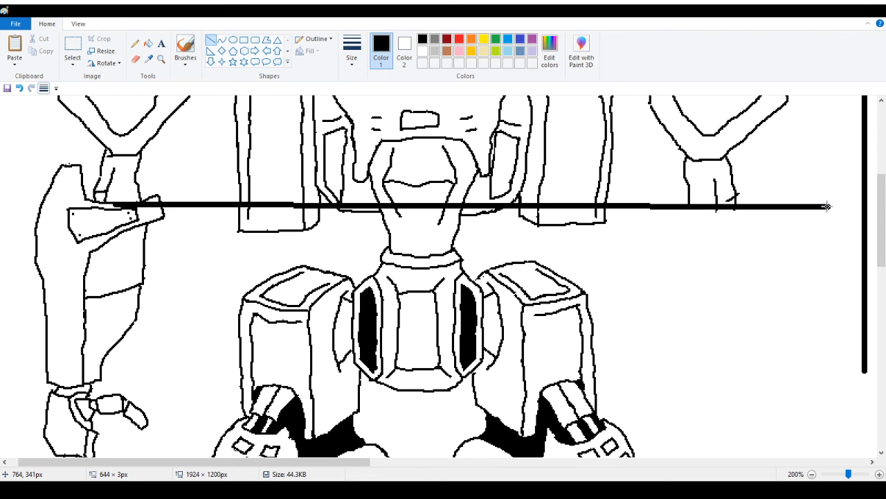
left_click(19, 90)
Draw the new forearm's upper and outer contour, plus the inner end and lower edge of its band
left_click(135, 43)
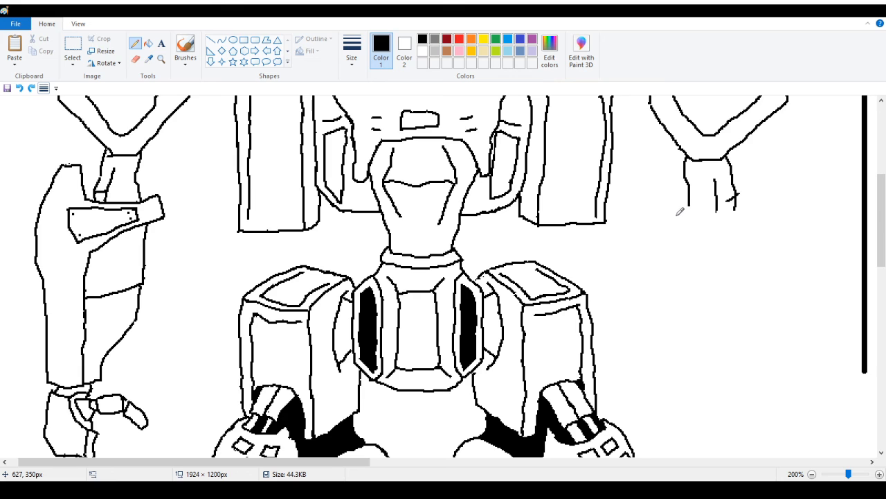
mouse_move(670, 207)
left_mouse_down()
mouse_move(735, 209)
mouse_move(756, 198)
mouse_move(771, 162)
mouse_move(797, 162)
mouse_move(822, 241)
mouse_move(806, 332)
mouse_move(781, 390)
left_mouse_up()
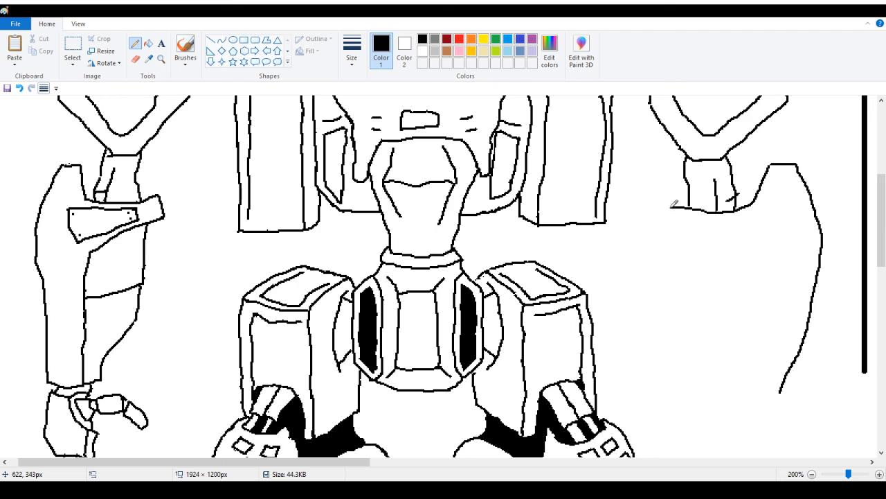
mouse_move(673, 207)
left_mouse_down()
mouse_move(662, 212)
mouse_move(657, 242)
mouse_move(704, 235)
left_mouse_up()
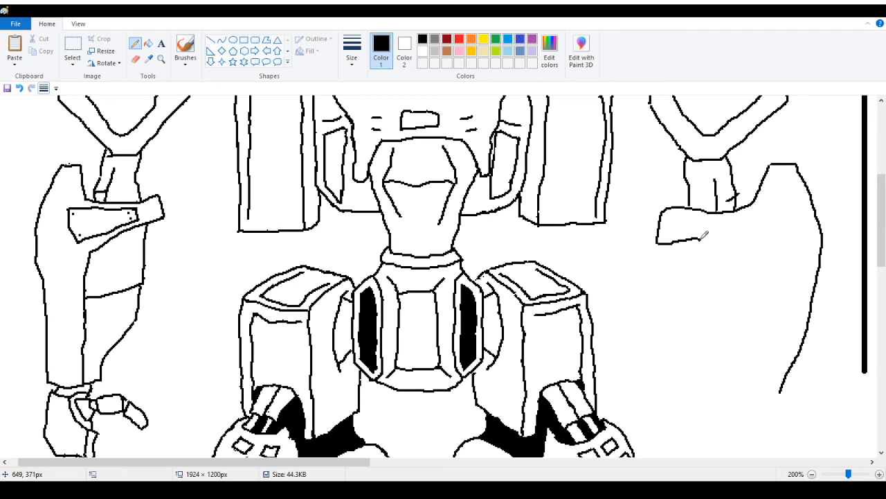
left_click(19, 88)
left_click_drag(655, 244, 755, 277)
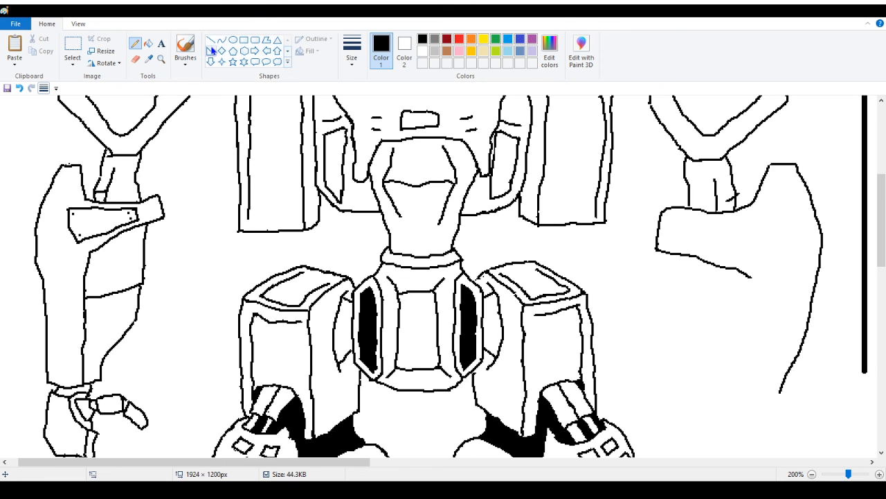
Try a straight horizontal guide line from the existing arm's wrist across to the lower end of the new forearm
left_click(212, 40)
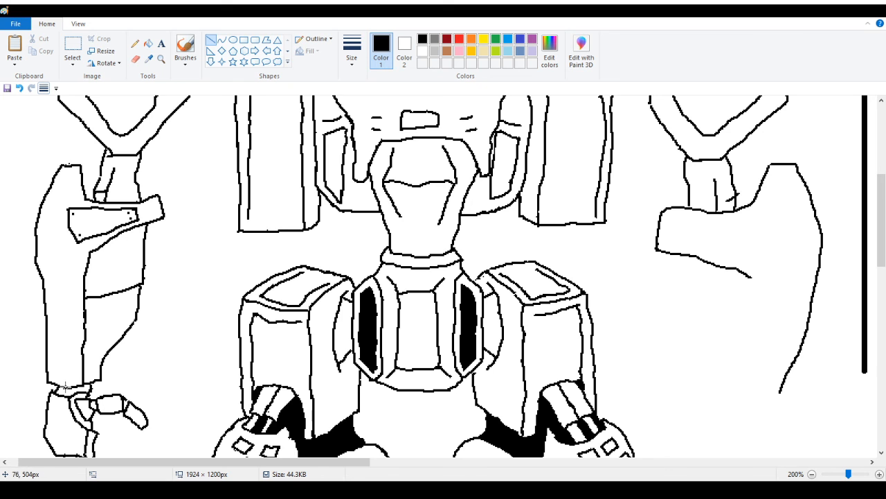
left_click_drag(64, 386, 823, 386)
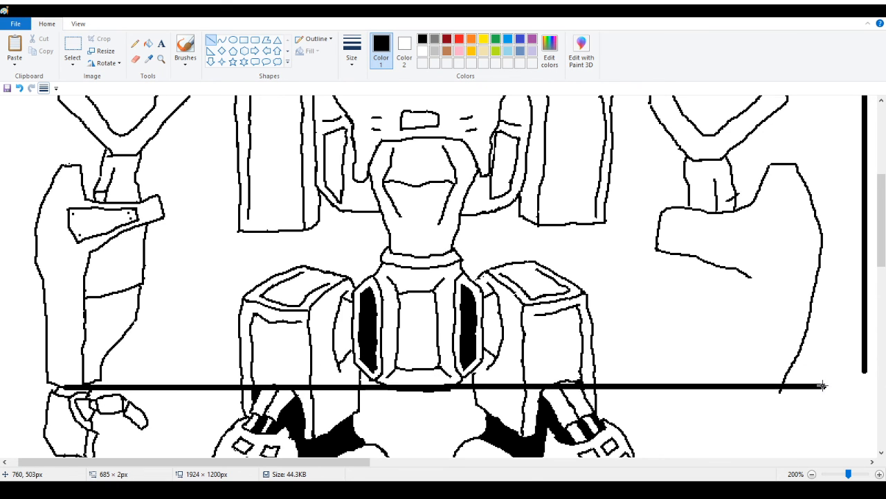
left_click(32, 130)
left_click(19, 88)
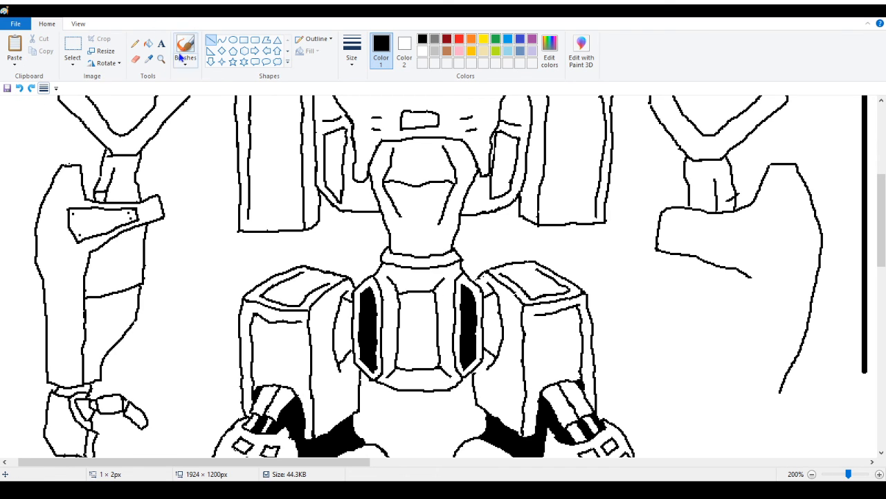
Erase the lower edge of the new forearm's band and redraw it higher for a narrower band
left_click(135, 43)
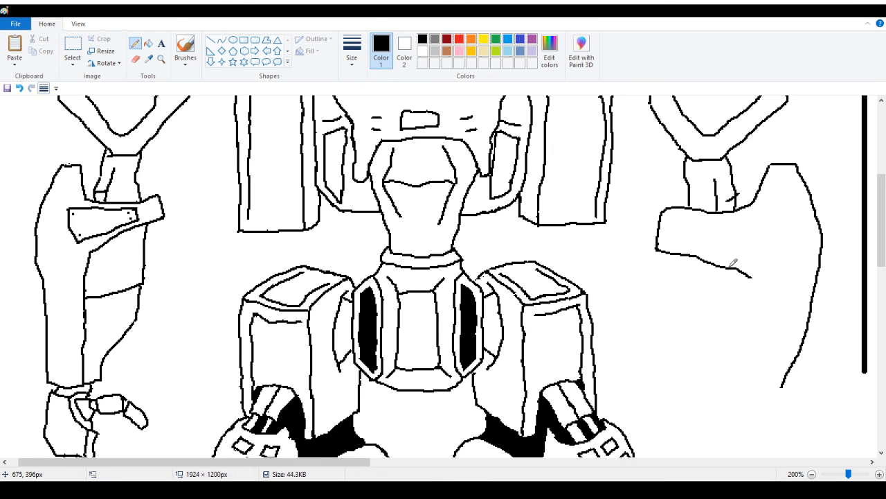
left_click(135, 59)
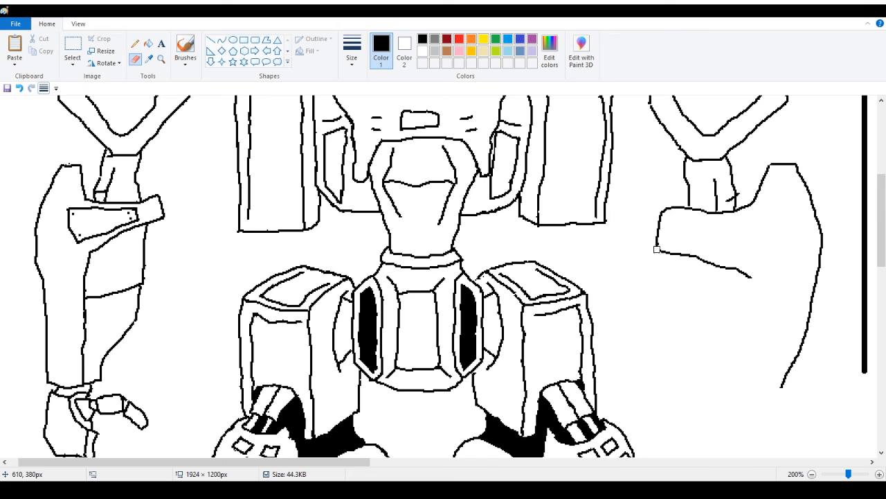
mouse_move(663, 228)
left_mouse_down()
mouse_move(666, 252)
mouse_move(656, 251)
mouse_move(697, 258)
left_mouse_up()
left_click_drag(749, 276, 726, 266)
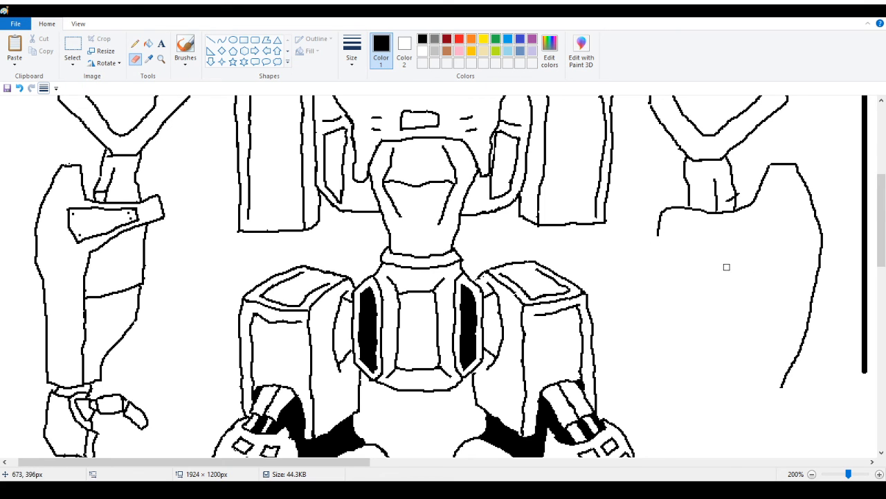
left_click(135, 43)
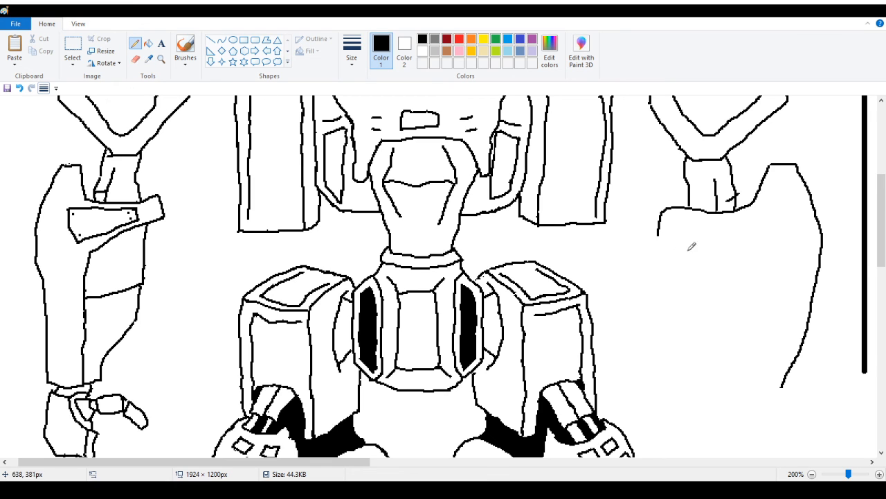
left_click_drag(660, 233, 738, 242)
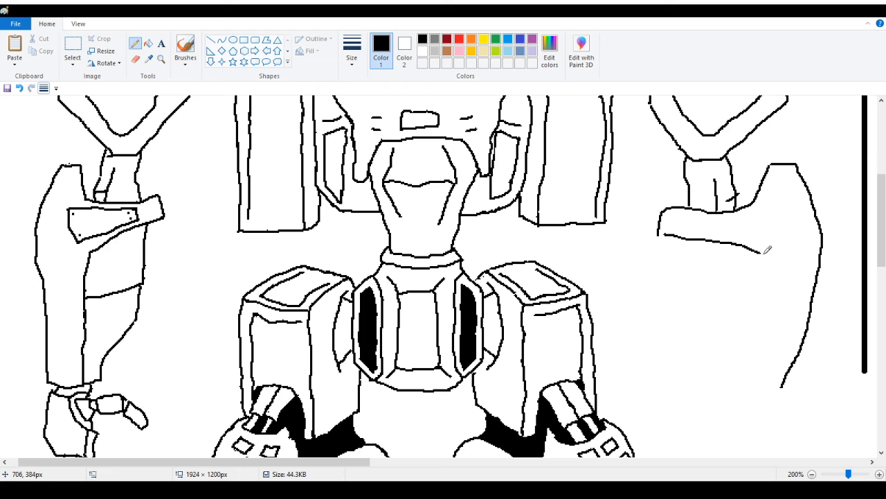
Draw the forearm's lower end and inner side, replacing the curved inner line with a straighter one and erasing its junction with the band
mouse_move(759, 253)
left_mouse_down()
mouse_move(771, 313)
mouse_move(757, 383)
mouse_move(777, 393)
left_mouse_up()
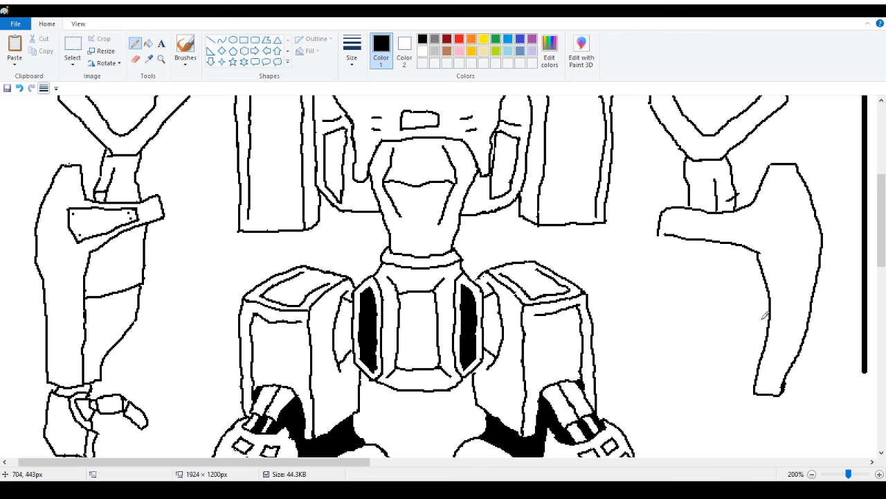
left_click_drag(756, 380, 756, 248)
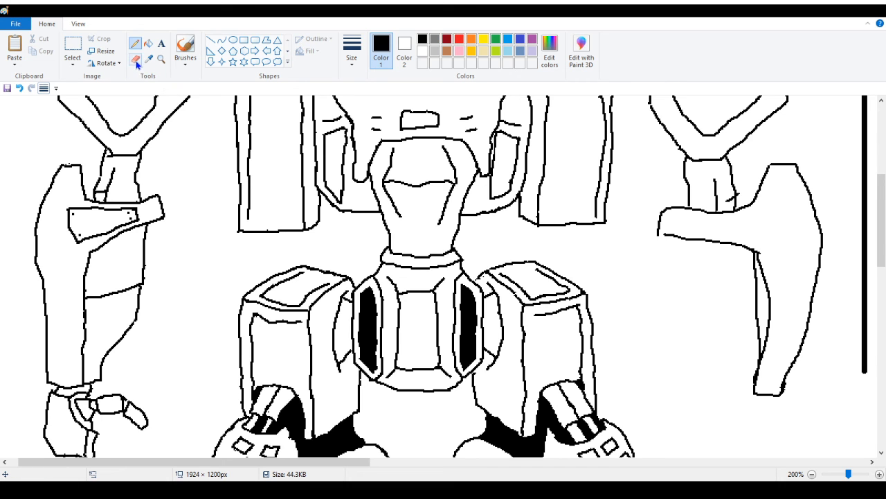
left_click(135, 59)
mouse_move(698, 237)
left_mouse_down()
mouse_move(757, 254)
mouse_move(772, 294)
mouse_move(765, 352)
mouse_move(771, 300)
left_mouse_up()
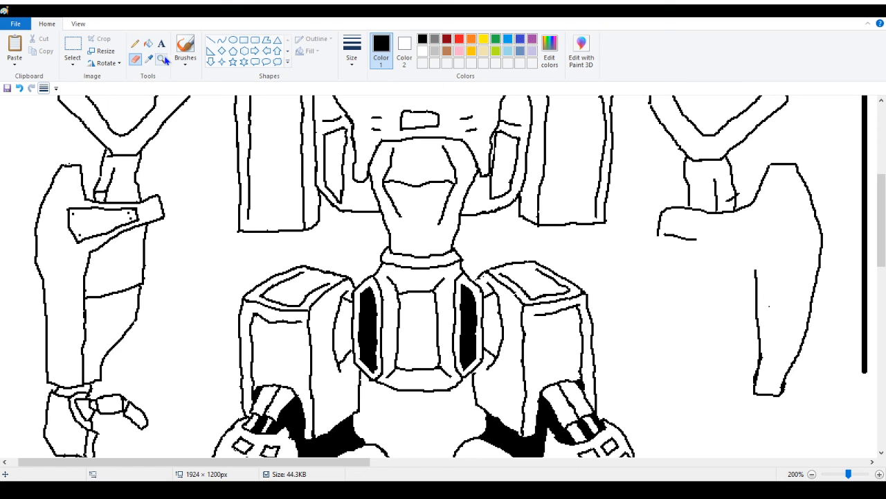
Redraw the outer part of the band's lower edge so it slopes down to the top of the forearm's inner side
left_click(135, 43)
left_click_drag(697, 238, 751, 260)
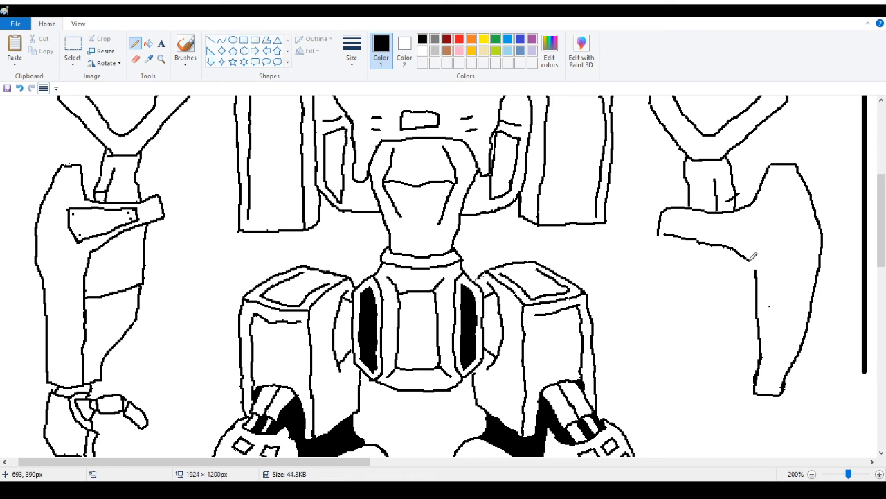
left_click(20, 88)
left_click_drag(705, 243, 753, 265)
left_click(21, 89)
left_click_drag(700, 239, 755, 266)
left_click_drag(738, 261, 750, 265)
left_click_drag(716, 243, 740, 261)
Try erasing and redrawing the band's upper edge slightly higher beneath the elbow link
left_click(136, 59)
left_click_drag(710, 213, 749, 200)
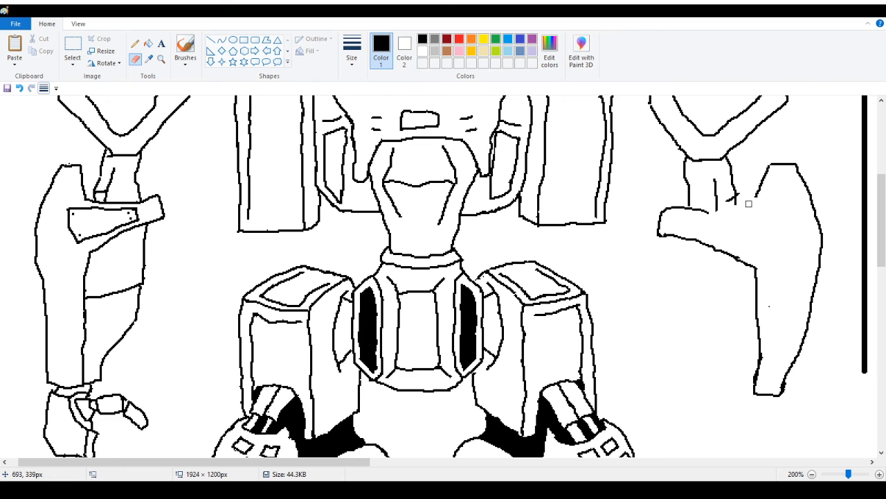
left_click(19, 88)
left_click_drag(708, 215, 729, 214)
left_click(135, 43)
left_click_drag(704, 209, 739, 205)
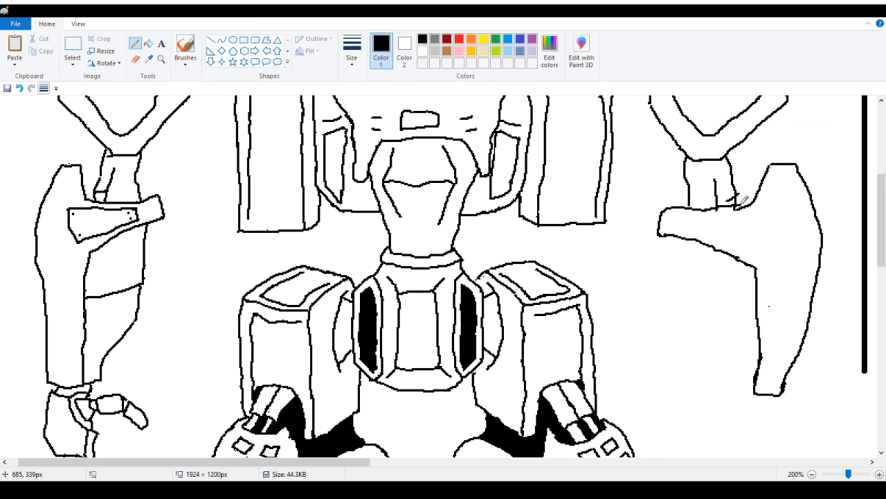
left_click(19, 88)
left_click_drag(707, 208, 738, 201)
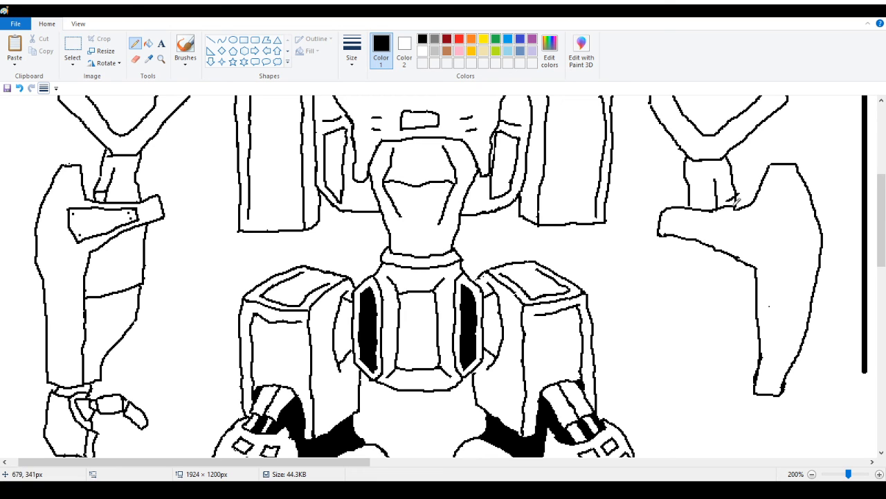
left_click(19, 88)
left_click_drag(708, 209, 738, 201)
Draw the upper, inner and lower edges of an inset panel within the forearm band, redoing the first upper line
left_click_drag(703, 220, 774, 212)
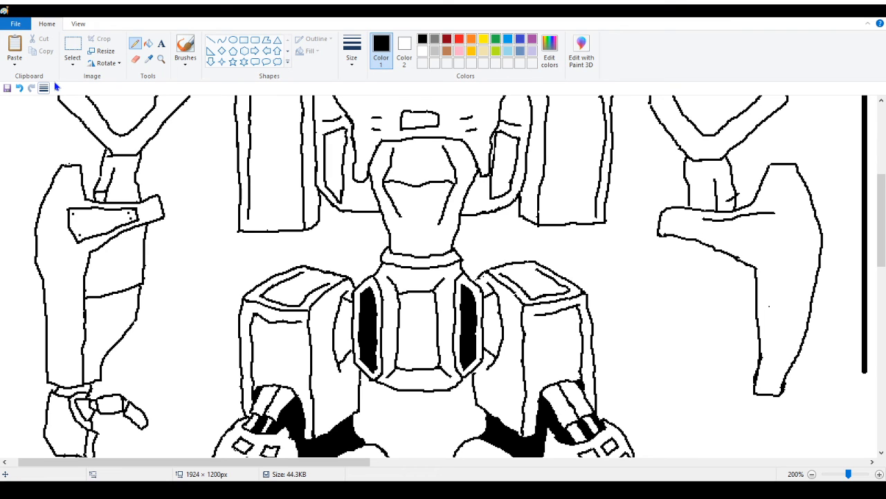
left_click(19, 88)
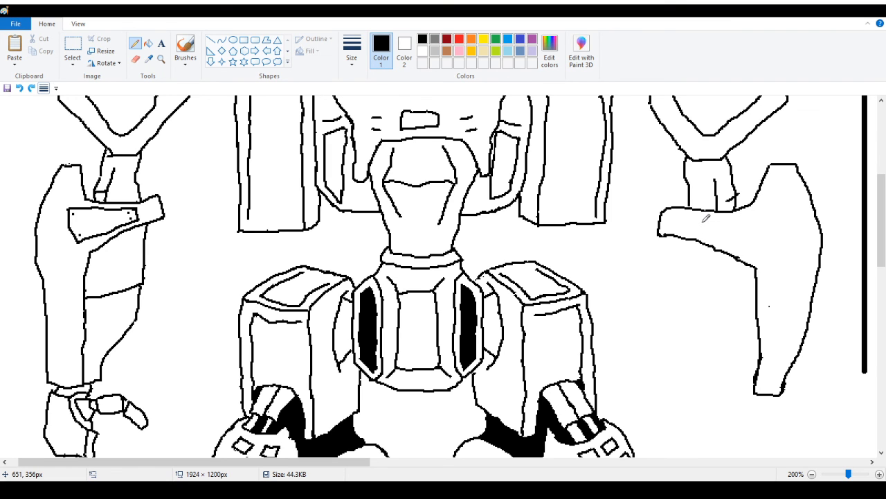
left_click_drag(707, 221, 767, 210)
left_click_drag(700, 233, 764, 250)
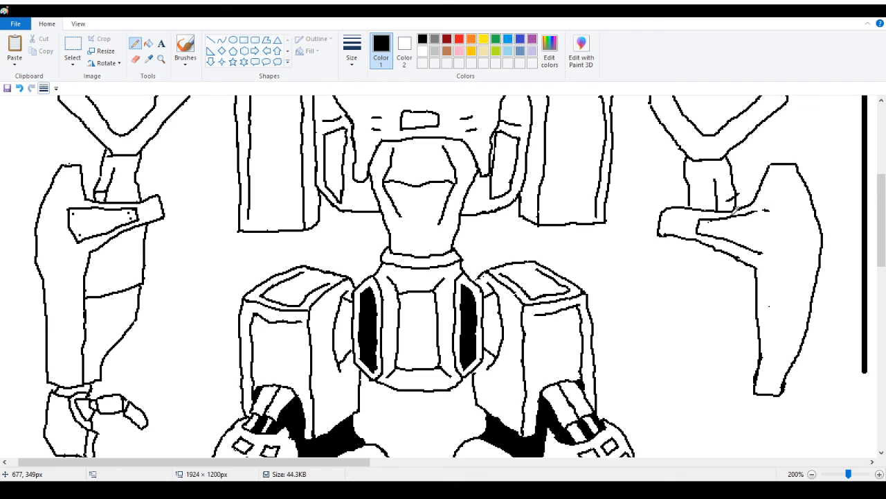
Complete the tapered bracket panel on the right-hand forearm, add corner rivet dots, and tidy the connecting elbow and outline strokes
mouse_move(724, 207)
left_mouse_down()
mouse_move(769, 210)
mouse_move(769, 244)
left_mouse_up()
left_click(136, 59)
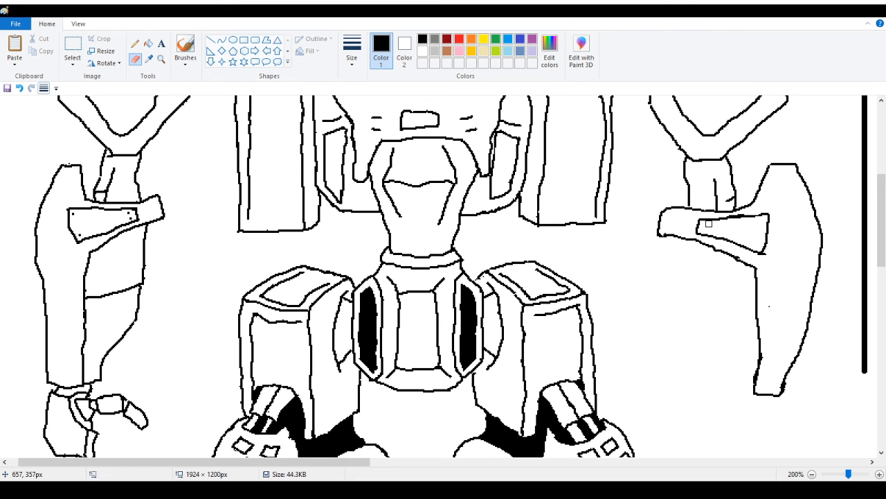
left_click_drag(708, 224, 735, 218)
left_click(135, 43)
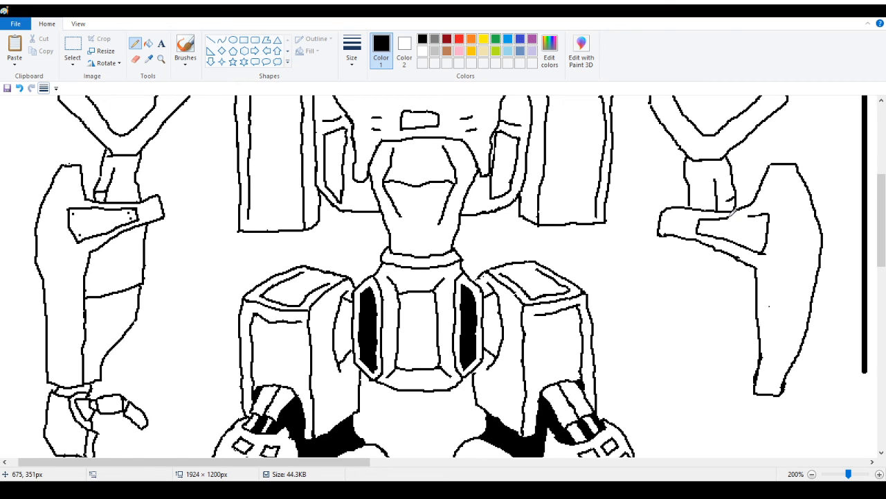
left_click_drag(731, 212, 749, 207)
left_click_drag(717, 201, 730, 201)
Draw a thick horizontal guide line about 110 px long from the left forearm's width and place it beside the right-hand forearm
left_click(210, 39)
mouse_move(37, 220)
left_mouse_down()
mouse_move(161, 219)
mouse_move(574, 156)
mouse_move(774, 224)
mouse_move(724, 221)
mouse_move(692, 293)
mouse_move(713, 291)
mouse_move(746, 220)
mouse_move(676, 317)
mouse_move(687, 311)
left_mouse_up()
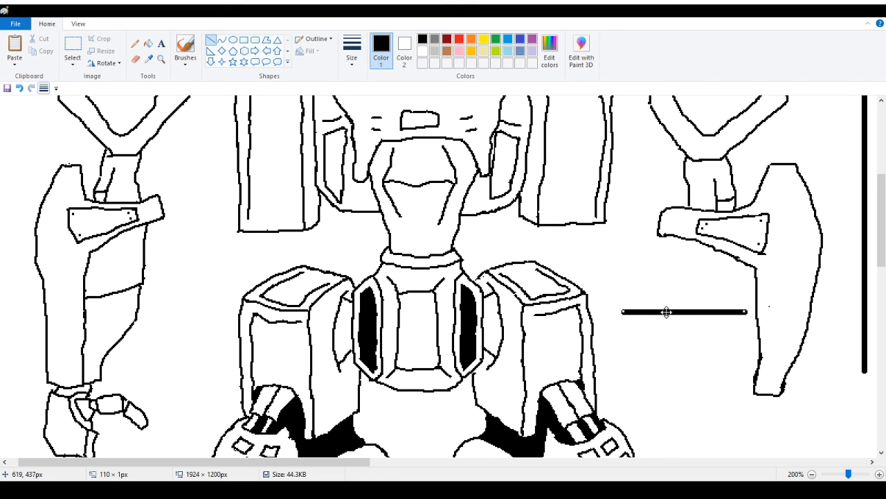
left_click_drag(666, 311, 653, 327)
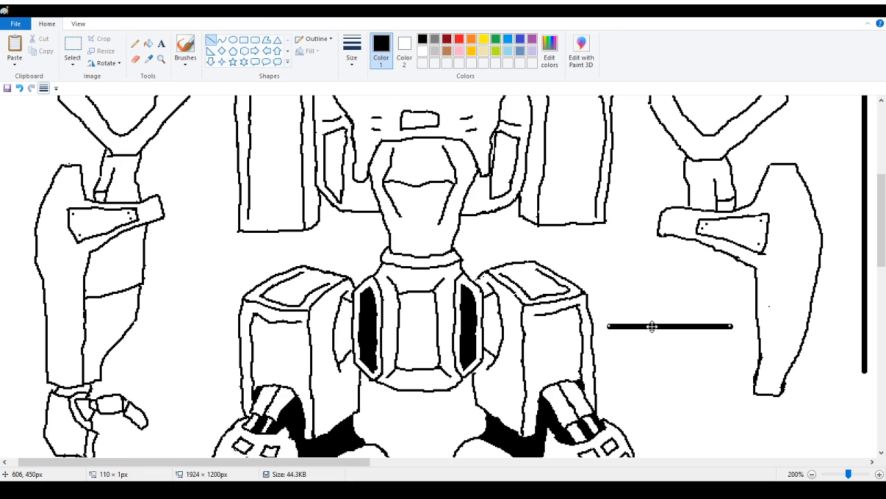
left_click(670, 282)
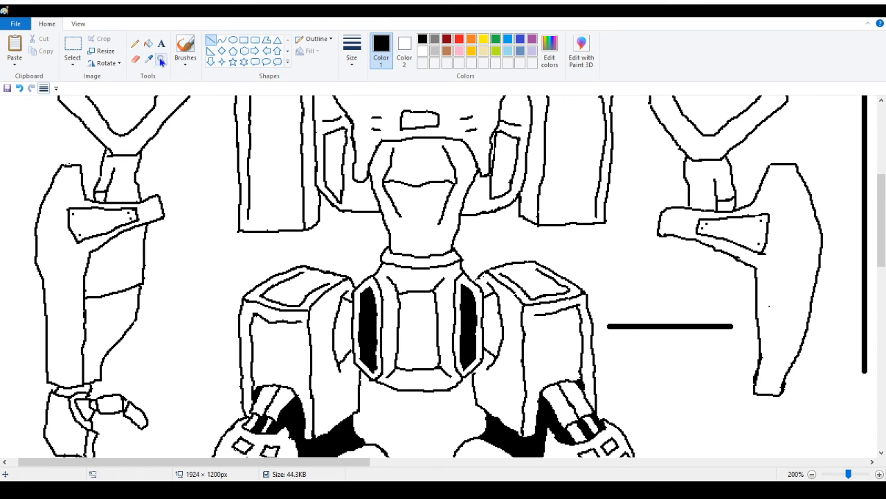
Erase the inner tip of the right-hand forearm's bracket and redraw its end edge to make the bracket shorter
left_click(135, 59)
mouse_move(675, 210)
left_mouse_down()
mouse_move(658, 215)
mouse_move(663, 231)
mouse_move(671, 202)
mouse_move(666, 236)
left_mouse_up()
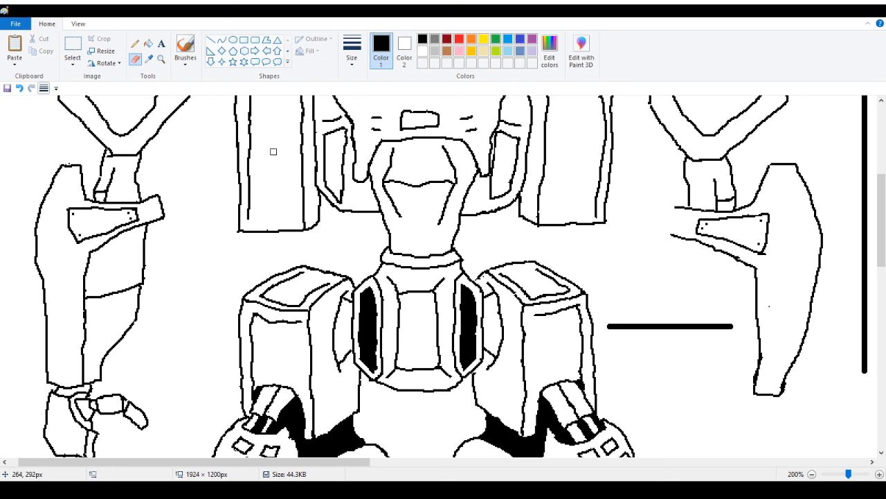
left_click(135, 43)
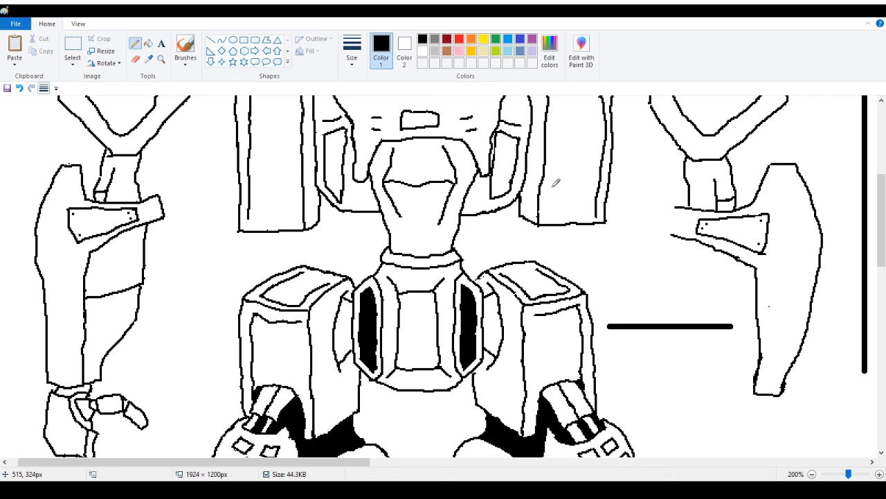
left_click_drag(676, 206, 671, 233)
Erase the right-hand forearm's lower inner edge, bottom end, stray dot and slanted upper inner edge, keeping the outer contour
left_click(135, 60)
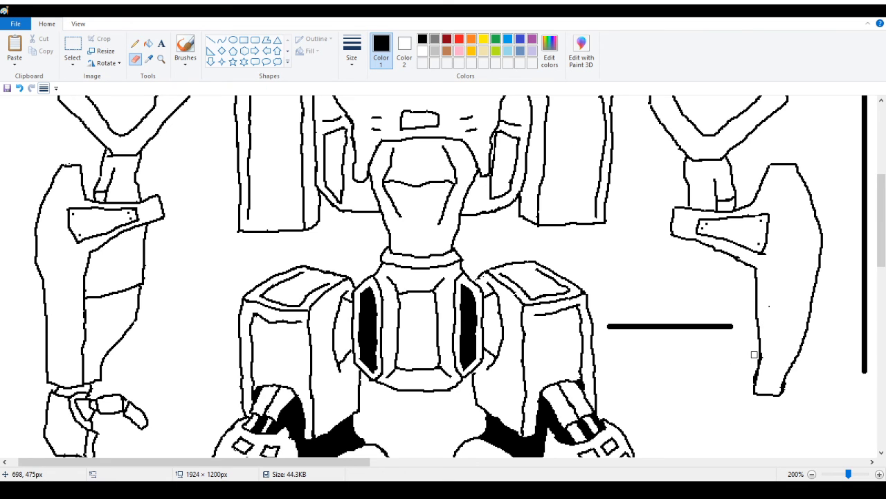
mouse_move(763, 283)
left_mouse_down()
mouse_move(754, 363)
mouse_move(759, 373)
mouse_move(760, 349)
mouse_move(783, 390)
left_mouse_up()
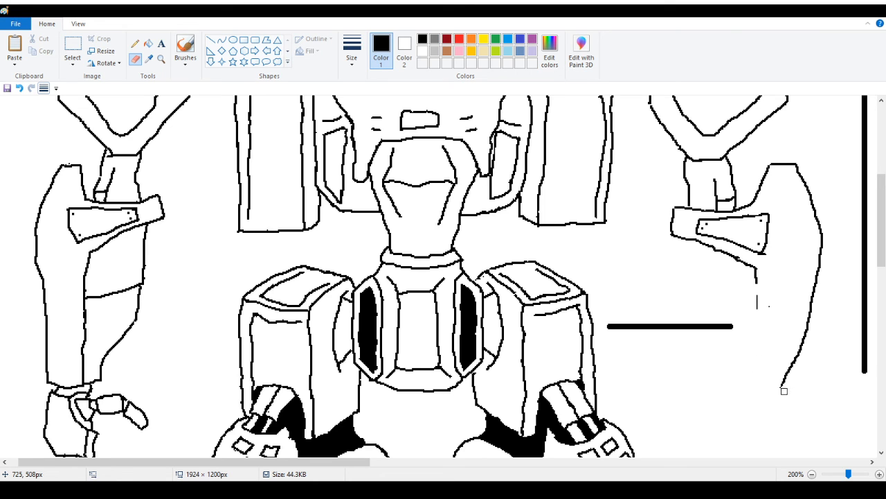
left_click_drag(769, 306, 757, 298)
left_click_drag(767, 168, 754, 202)
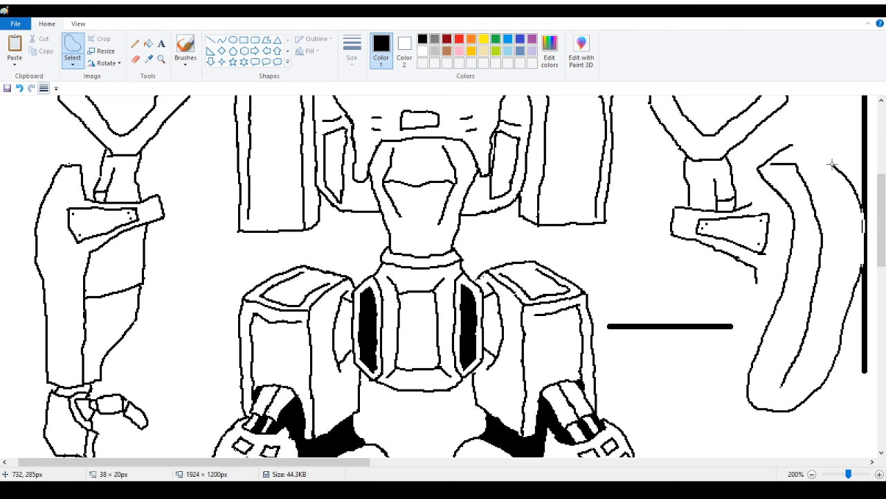
Move the right-hand forearm's outer contour inward with a free-form selection and draw a vertical edge joining its top to the bracket
left_click_drag(833, 164, 782, 150)
left_click_drag(834, 243, 813, 241)
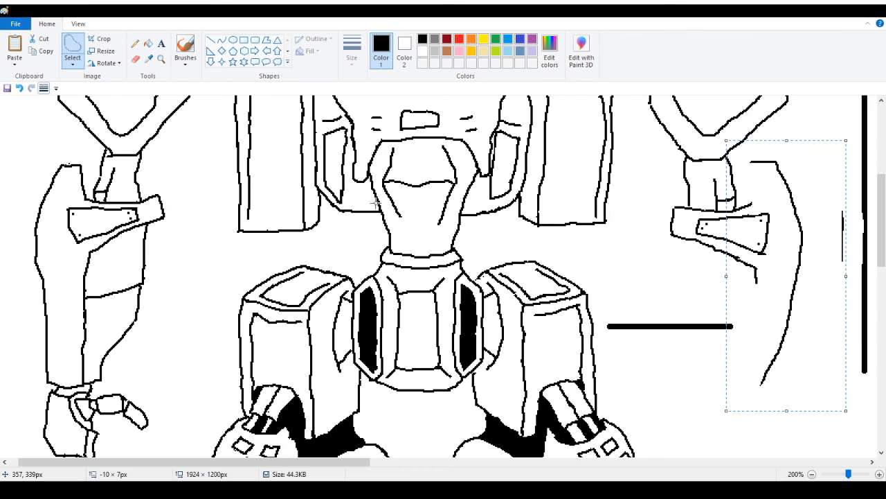
left_click(73, 53)
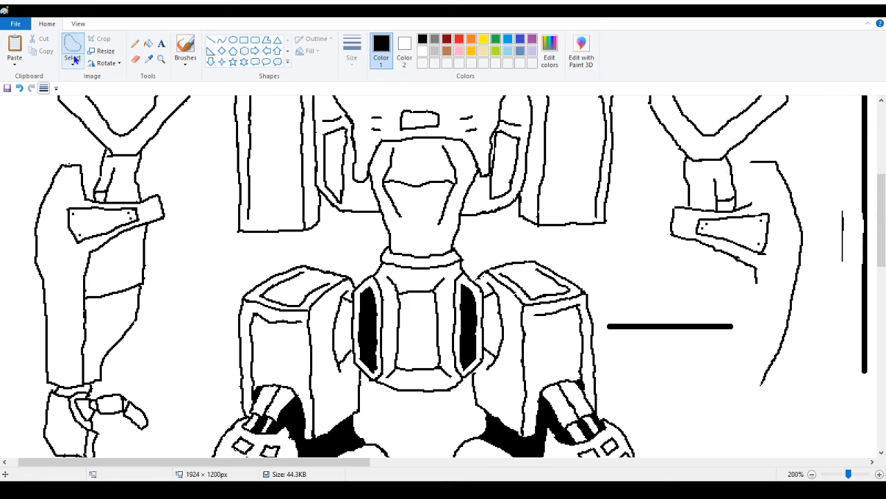
left_click(83, 88)
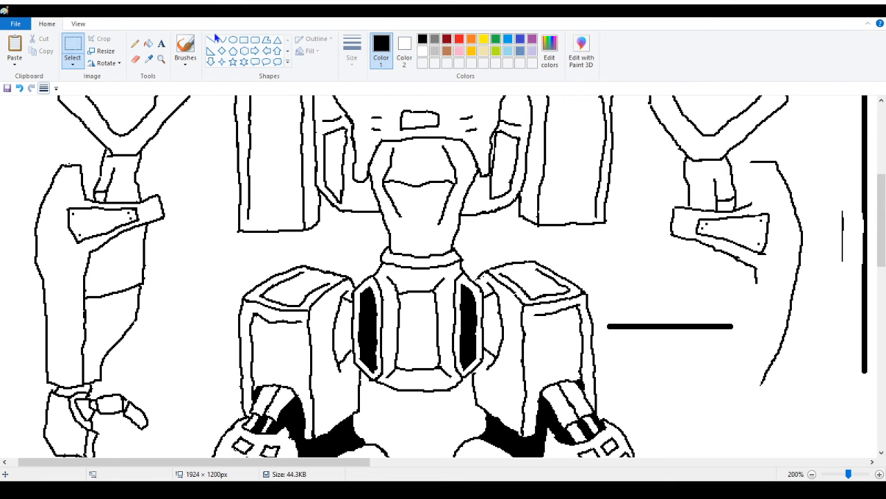
left_click(135, 43)
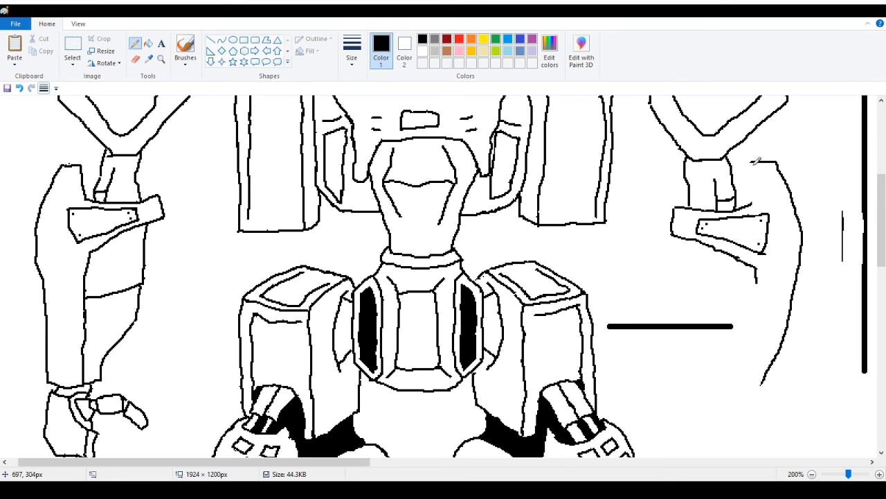
left_click_drag(751, 163, 749, 205)
Erase the lower part of the right-hand forearm's outer edge and redraw it as a steeper line down to the wrist
left_click(134, 60)
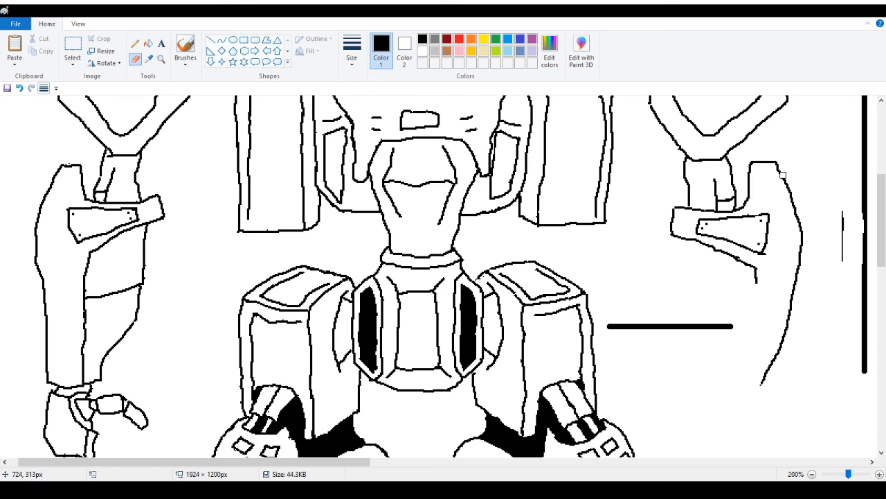
mouse_move(791, 296)
left_mouse_down()
mouse_move(761, 386)
mouse_move(773, 375)
left_mouse_up()
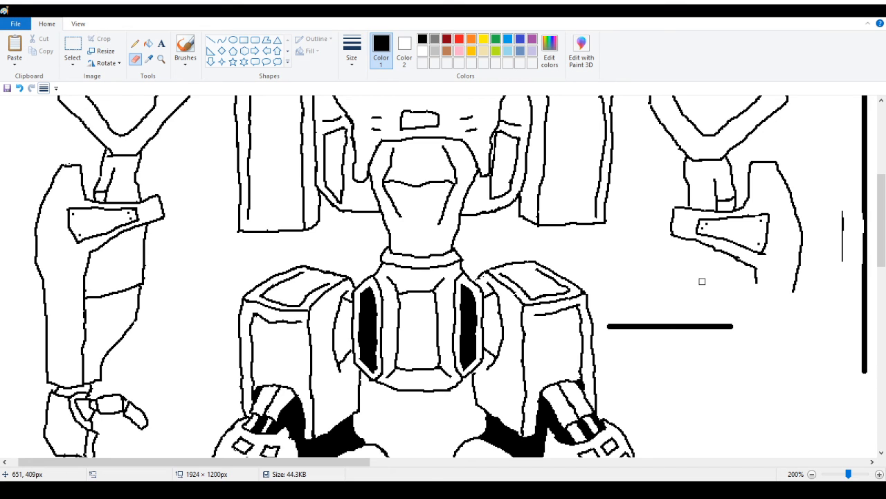
left_click(136, 44)
left_click_drag(793, 291, 780, 410)
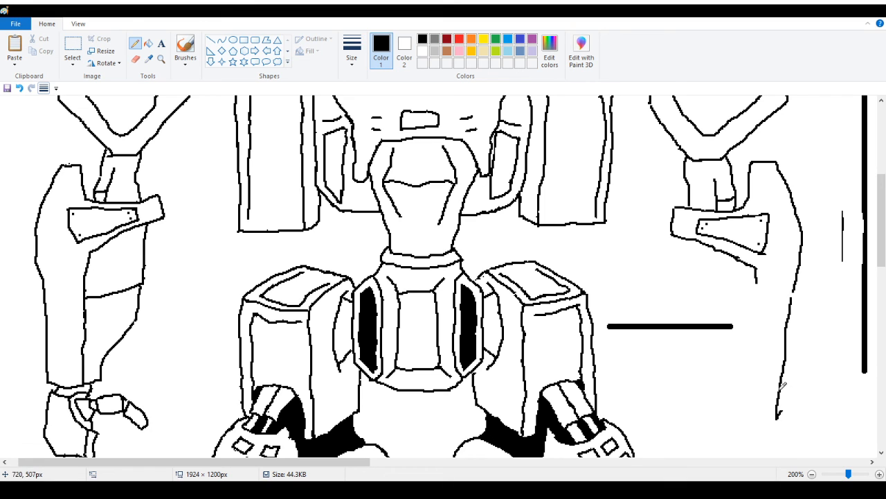
Draw the bottom edge of the right-hand forearm and an inner edge running from the bracket down to it
left_click_drag(778, 389, 753, 396)
left_click_drag(754, 396, 747, 395)
mouse_move(752, 261)
left_mouse_down()
mouse_move(756, 318)
mouse_move(743, 392)
left_mouse_up()
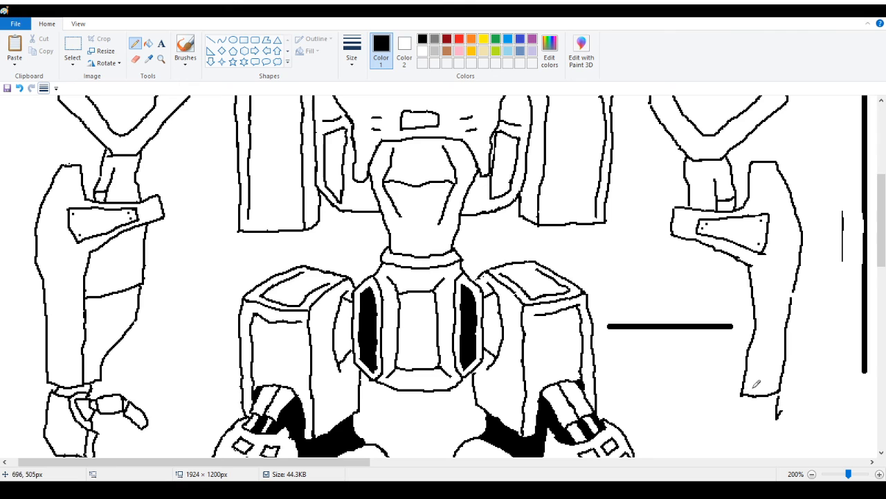
Redraw the upper inner edge of the right-hand forearm straight down from the bracket and fill the thick guide line beside it white
left_click(134, 61)
left_click_drag(752, 342, 749, 265)
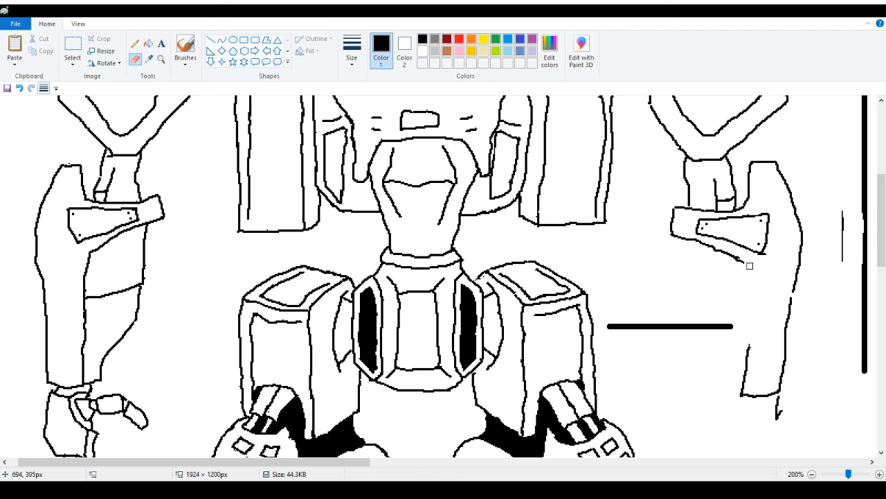
left_click(135, 44)
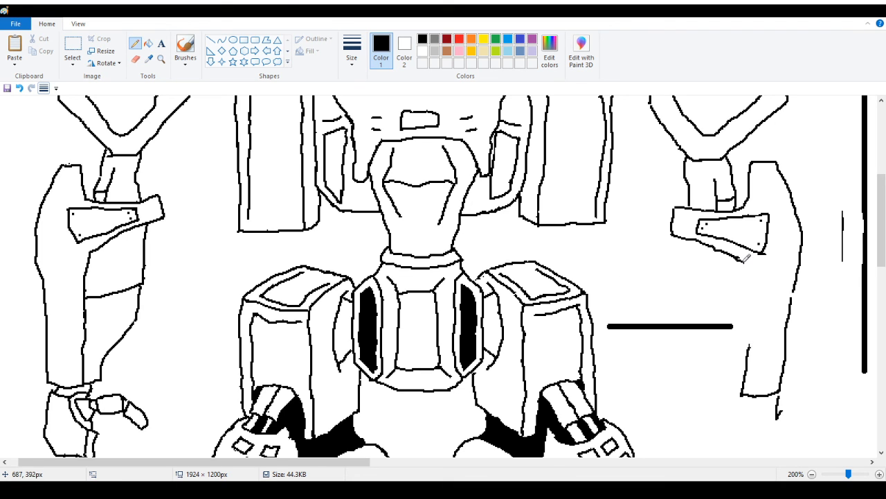
left_click_drag(743, 259, 750, 350)
left_click_drag(750, 306, 749, 349)
left_click_drag(746, 332, 748, 356)
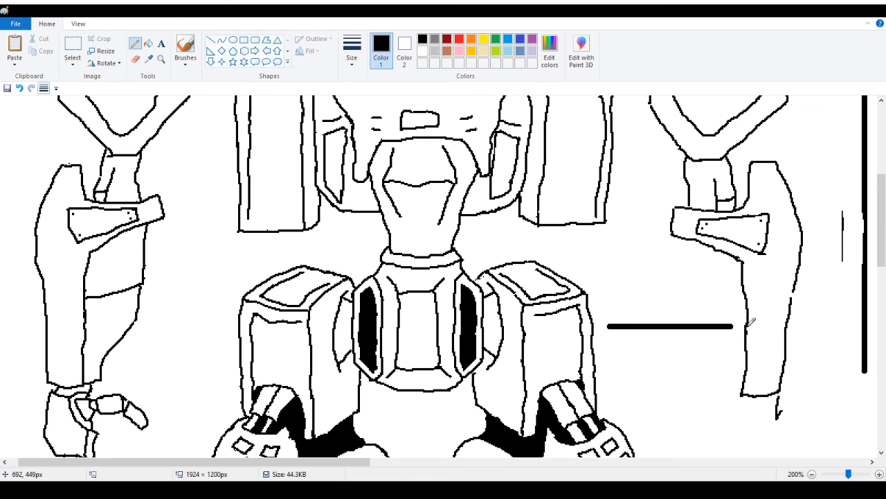
left_click(148, 43)
right_click(716, 324)
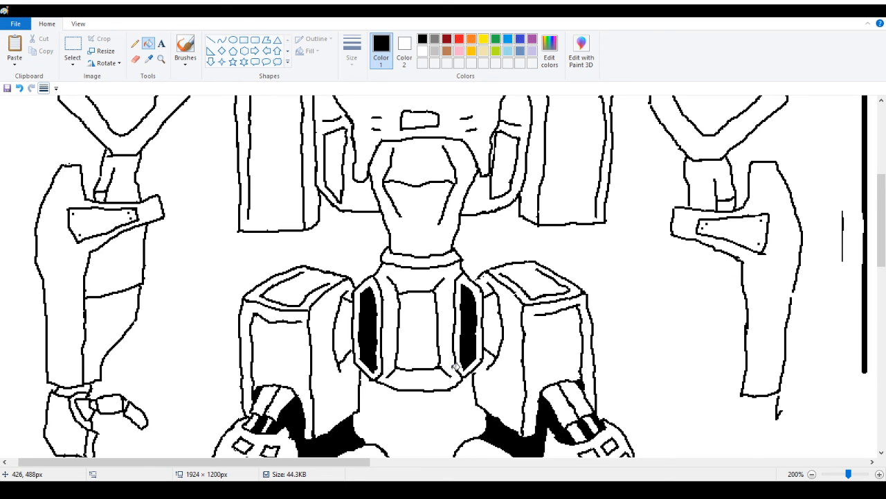
Draw the inner section of the right-hand forearm below the bracket, with a dividing line across it and a tapered lower outline
left_click(134, 44)
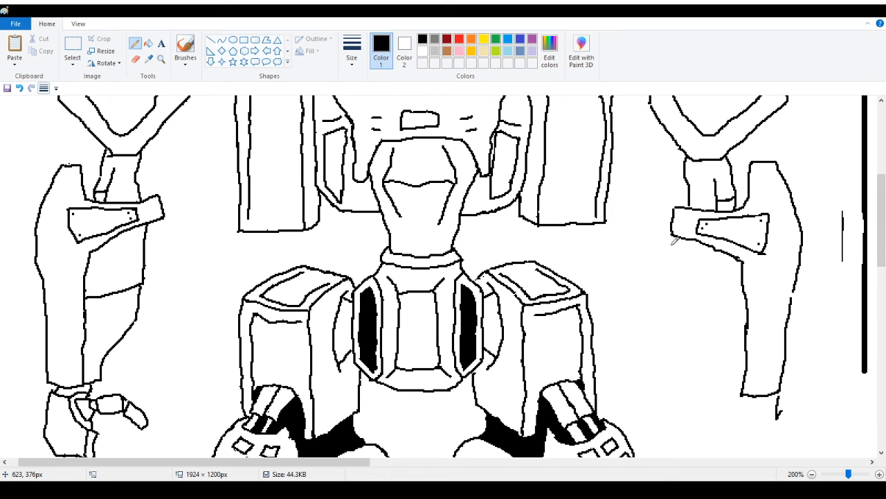
mouse_move(673, 241)
left_mouse_down()
mouse_move(684, 295)
mouse_move(747, 313)
left_mouse_up()
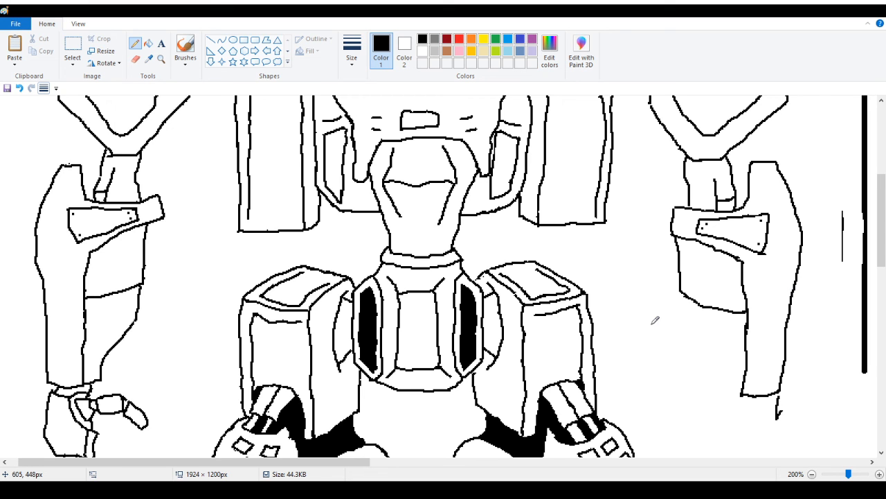
mouse_move(680, 295)
left_mouse_down()
mouse_move(698, 353)
mouse_move(731, 387)
left_mouse_up()
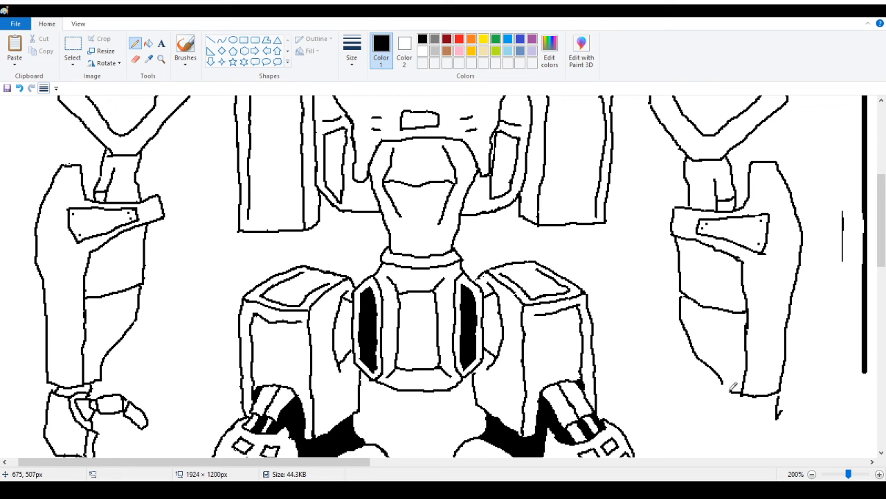
mouse_move(724, 383)
left_mouse_down()
mouse_move(723, 392)
mouse_move(735, 392)
left_mouse_up()
Erase the slanted lower edge of the forearm's inner section and redraw it with a stepped curve down to the wrist
left_click(135, 59)
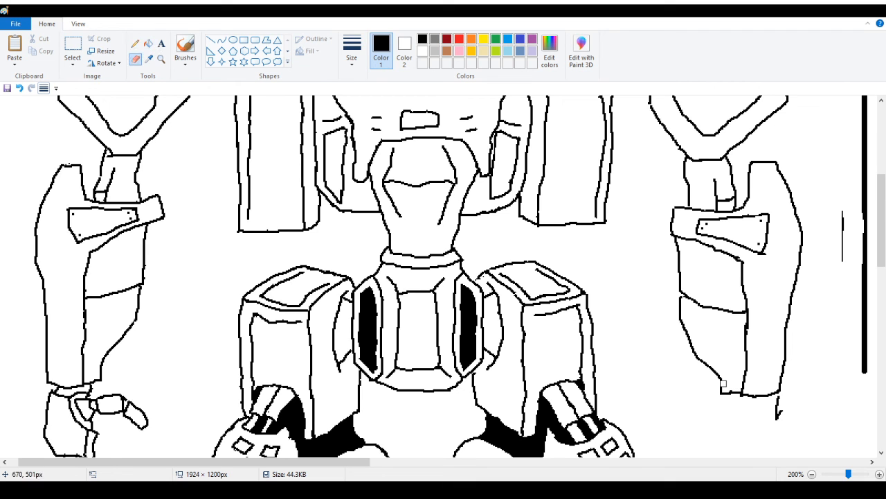
left_click_drag(723, 383, 690, 340)
left_click(135, 43)
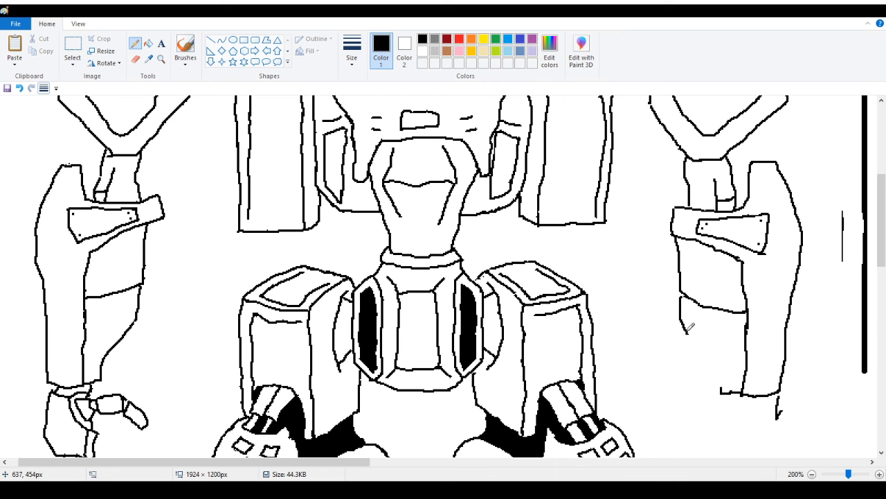
mouse_move(686, 331)
left_mouse_down()
mouse_move(715, 367)
mouse_move(721, 392)
left_mouse_up()
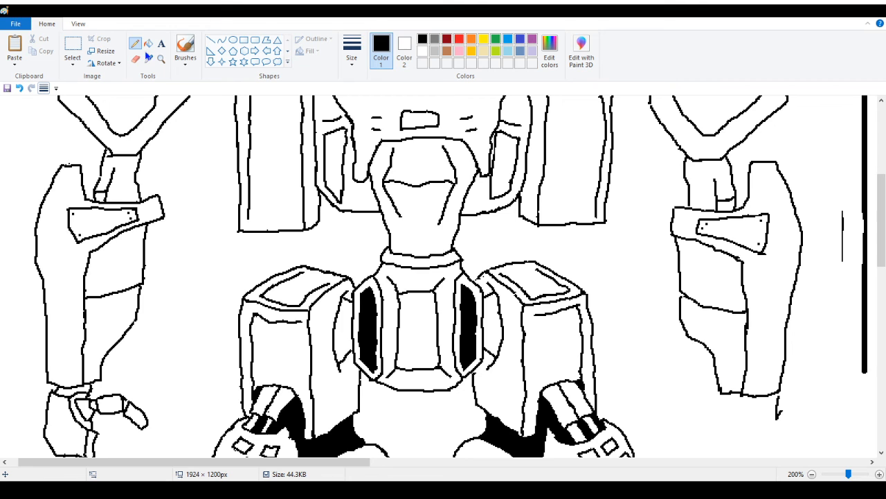
Erase the stray tail below the right-hand forearm and fill the thick horizontal guide line beside the right-hand leg white
left_click(136, 59)
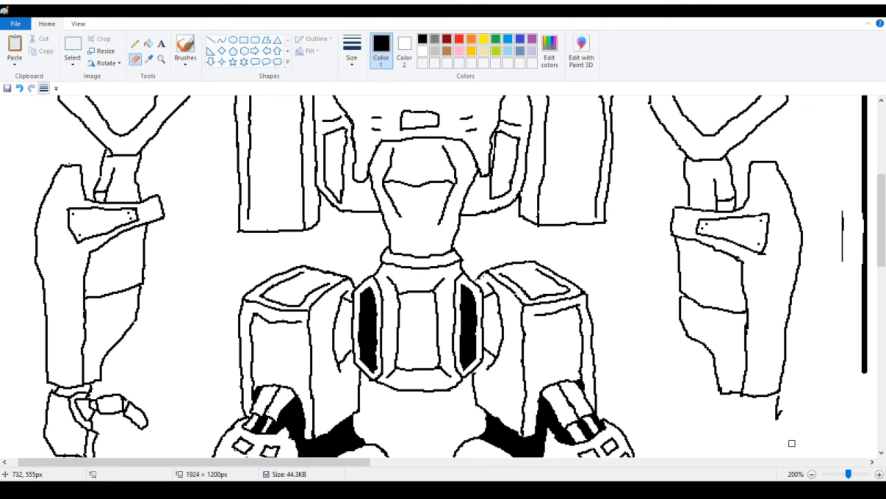
left_click_drag(780, 404, 778, 415)
left_click(135, 43)
scroll(238, 97, "down", 3)
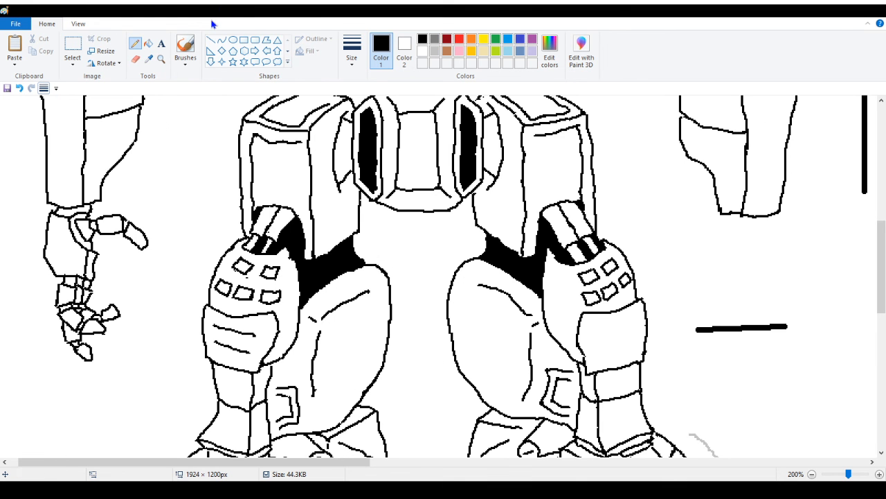
left_click(150, 44)
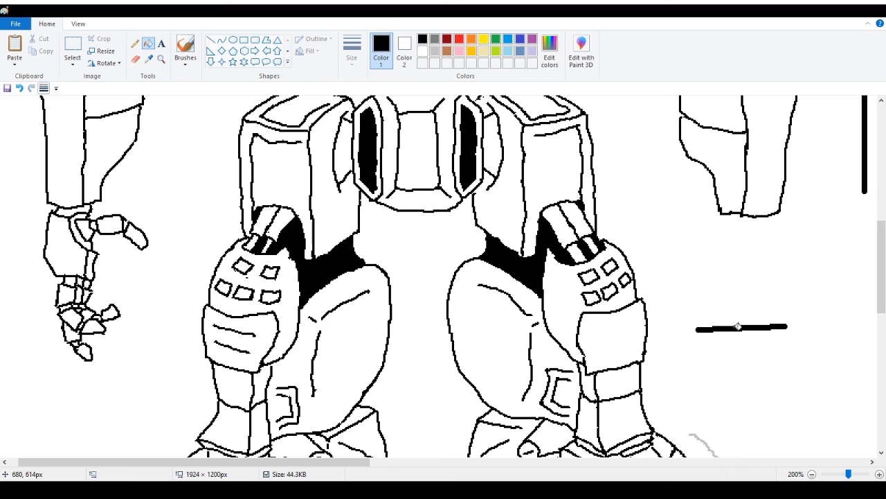
right_click(738, 326)
Examine the whole robot drawing, and inspect the right-hand shoulder armor up close with the Pencil ready
left_click(160, 61)
right_click(140, 132)
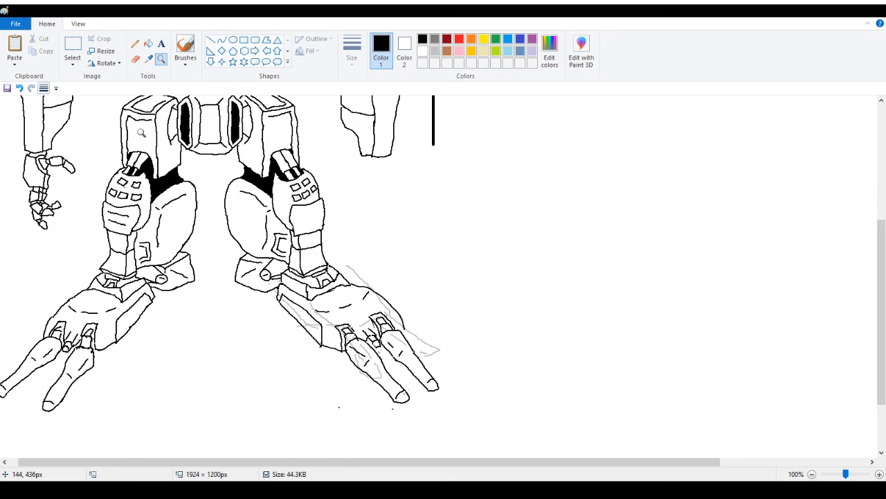
right_click(119, 141)
right_click(96, 148)
left_click(97, 147)
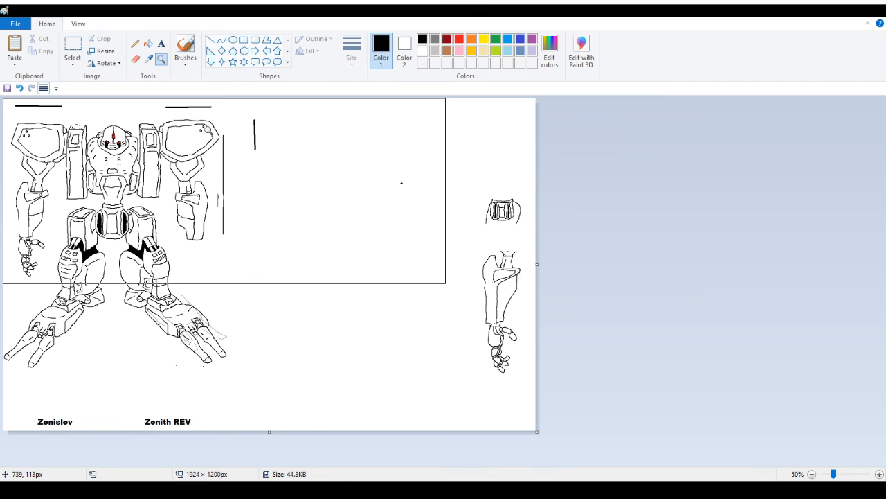
left_click(209, 131)
left_click(415, 187)
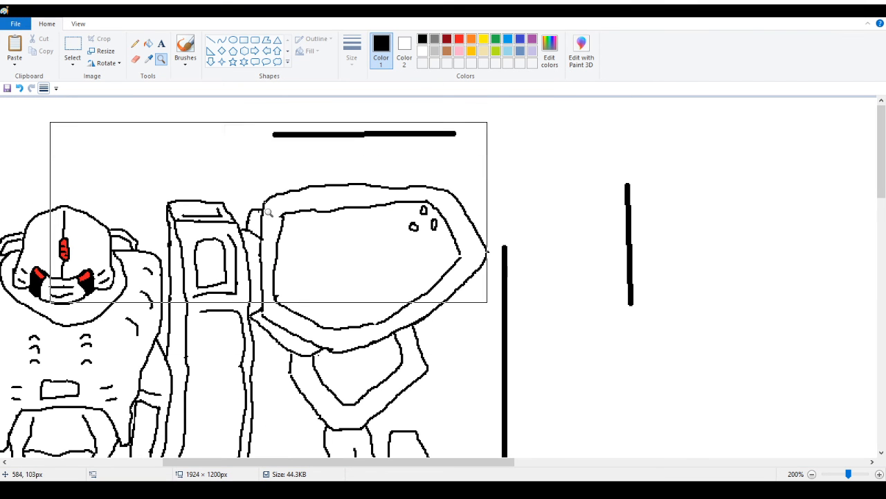
left_click(135, 43)
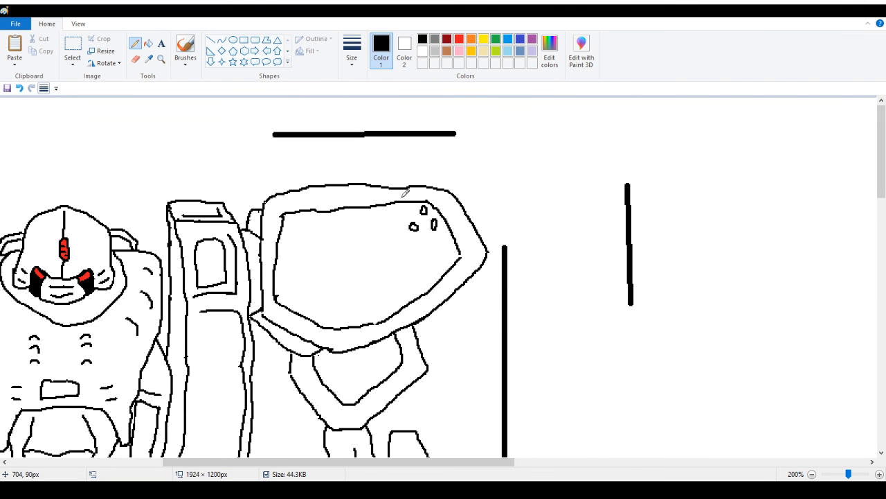
Erase the upper edge of the right-hand shoulder armor and redraw it as a nearly flat line ending in a sharper outer corner
left_click(135, 59)
mouse_move(301, 184)
left_mouse_down()
mouse_move(425, 183)
mouse_move(451, 196)
mouse_move(367, 181)
mouse_move(434, 190)
left_mouse_up()
left_click(135, 43)
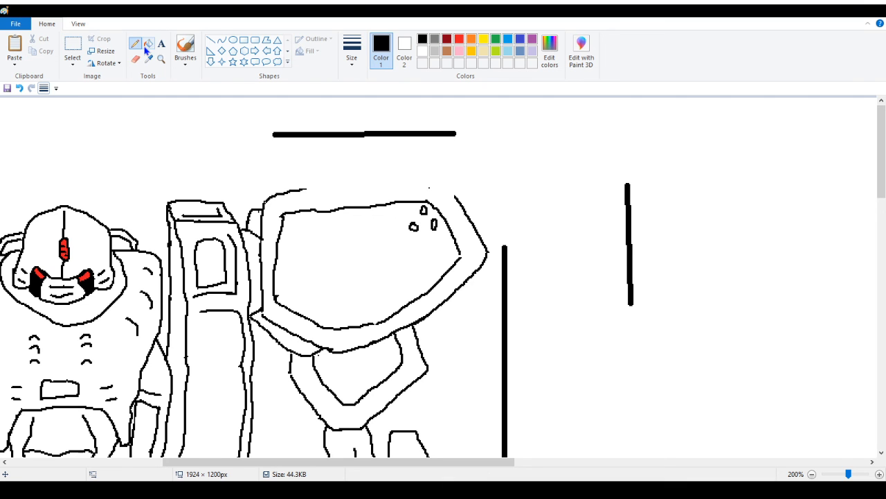
left_click_drag(455, 194, 446, 182)
mouse_move(309, 187)
left_mouse_down()
mouse_move(419, 187)
mouse_move(416, 180)
left_mouse_up()
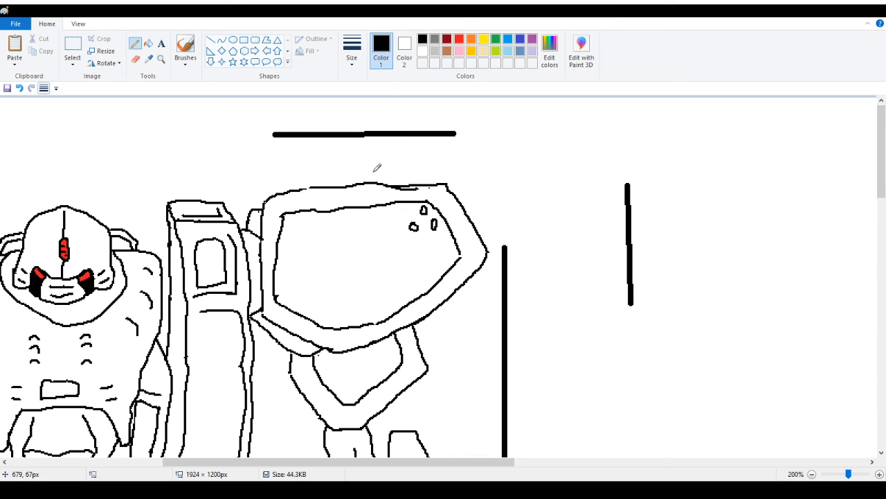
Erase the leftover bits of the old line under the right-hand shoulder armor's new upper edge and tidy its outer corner
left_click(135, 60)
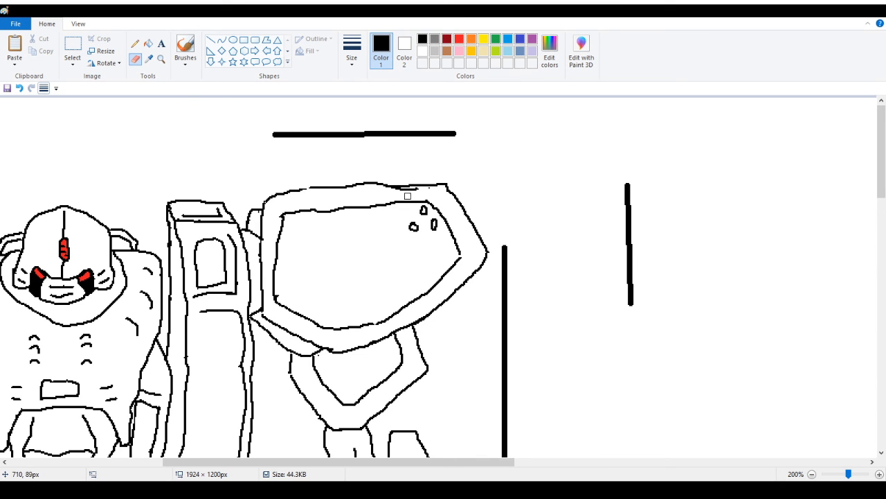
left_click_drag(418, 188, 396, 192)
left_click(427, 190)
left_click(135, 43)
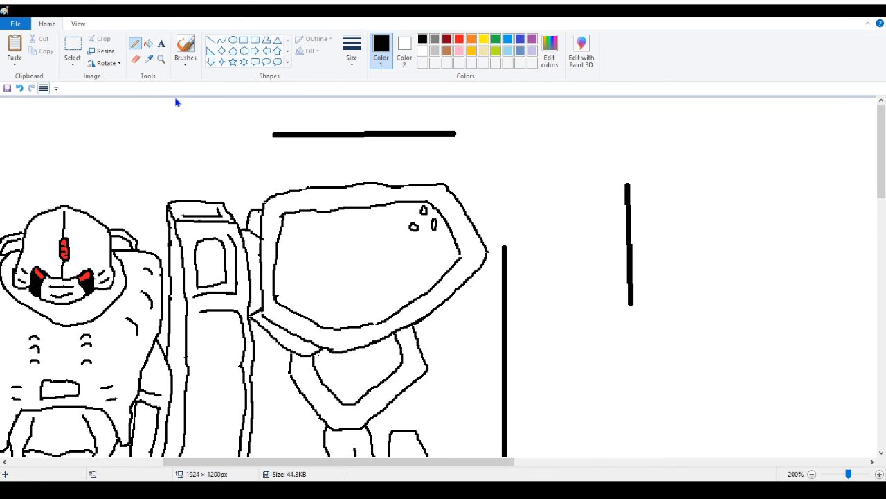
left_click(136, 60)
left_click(137, 43)
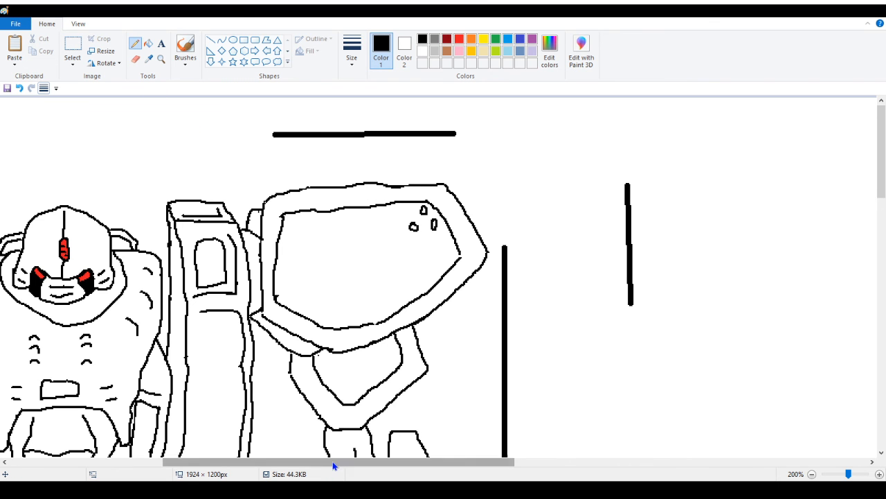
Compare both shoulders, and try redrawing the slanted outer edge of the right-hand armor's inner panel closer to the small marks
left_click_drag(334, 464, 193, 463)
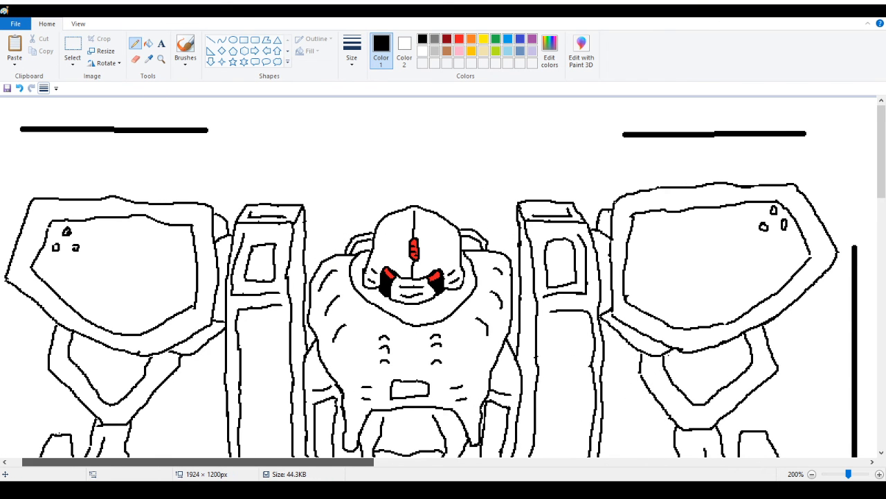
left_click_drag(198, 463, 333, 474)
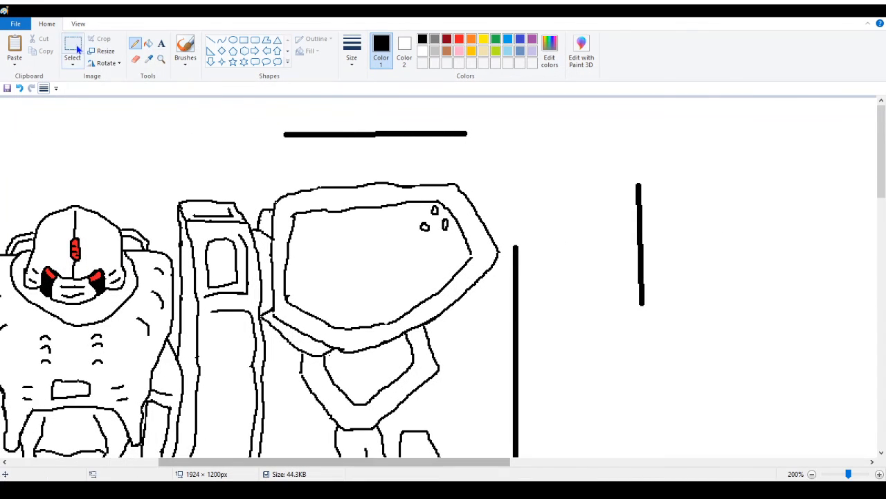
left_click(136, 59)
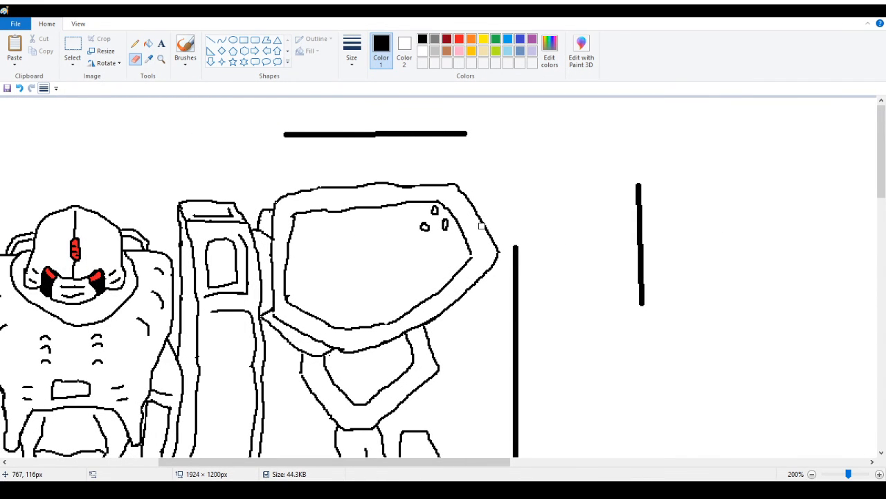
left_click_drag(445, 206, 473, 258)
left_click(135, 43)
left_click_drag(442, 202, 472, 257)
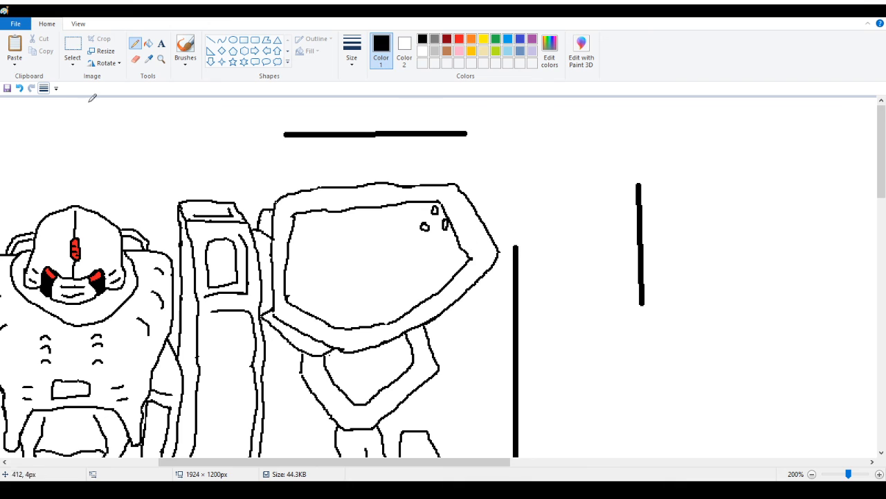
Redraw the slanted outer edge of the right-hand armor's inner panel farther out, with the lowest outer small mark fully inside it
left_click(135, 60)
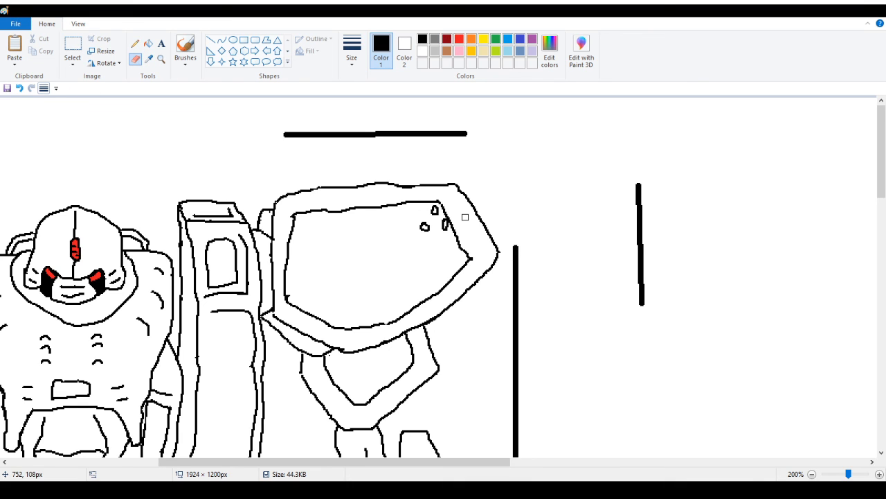
mouse_move(446, 210)
left_mouse_down()
mouse_move(466, 252)
mouse_move(444, 222)
mouse_move(445, 230)
mouse_move(450, 216)
mouse_move(469, 242)
left_mouse_up()
left_click(135, 44)
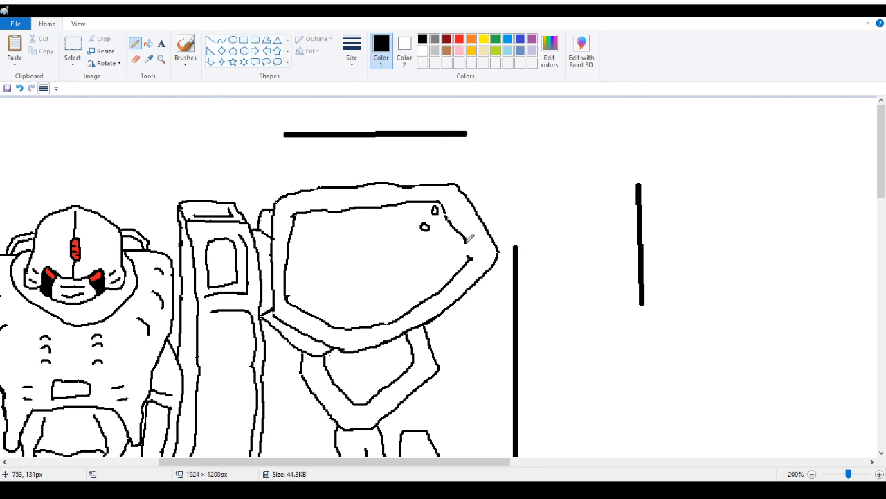
left_click(19, 88)
left_click_drag(470, 258, 451, 209)
left_click_drag(445, 213, 449, 221)
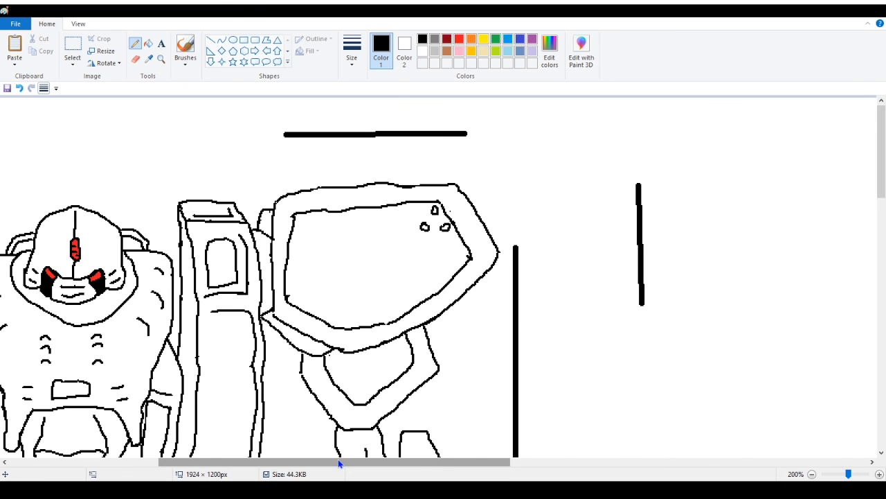
Erase the stepped lower outline of the right-hand forearm's inner section down to the wrist
mouse_move(340, 463)
left_mouse_down()
mouse_move(175, 486)
mouse_move(216, 484)
mouse_move(207, 477)
left_mouse_up()
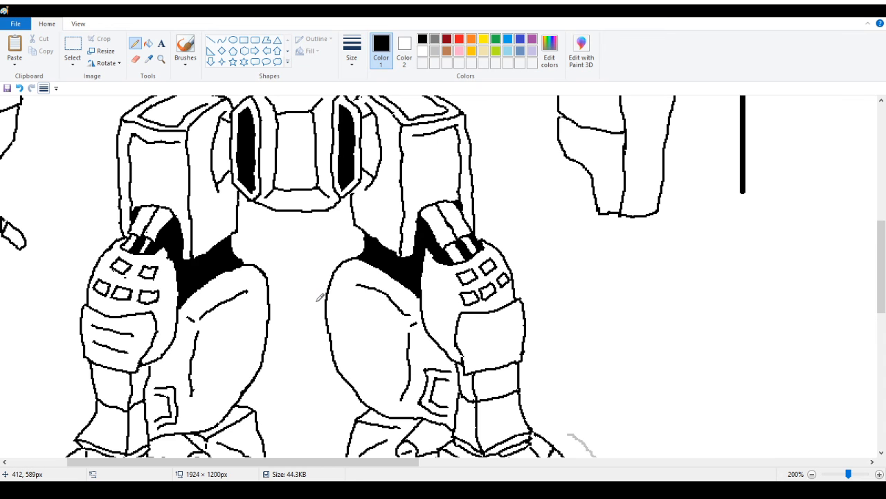
scroll(319, 297, "up", 3)
scroll(350, 353, "left", 4)
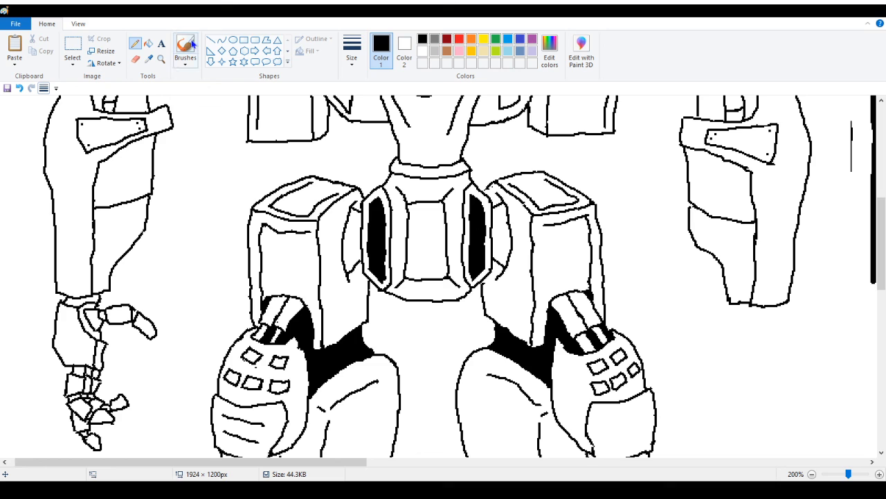
left_click(135, 60)
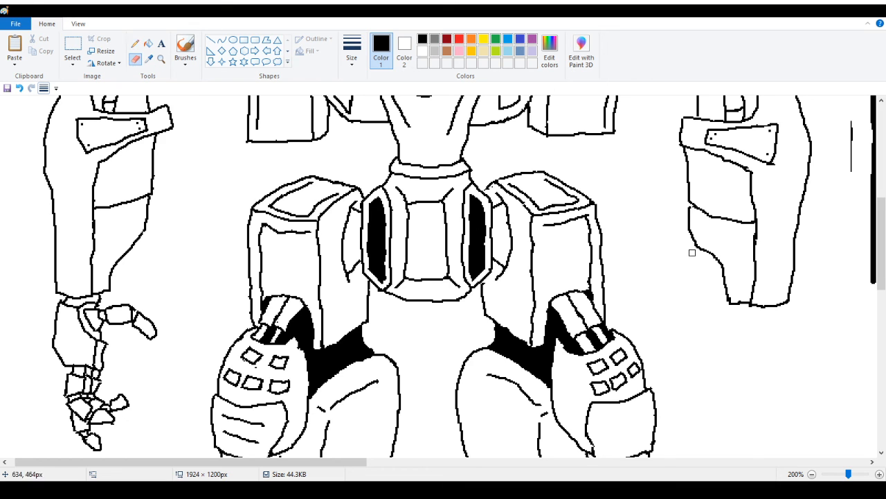
mouse_move(690, 241)
left_mouse_down()
mouse_move(698, 249)
mouse_move(702, 242)
mouse_move(723, 270)
mouse_move(734, 303)
mouse_move(753, 302)
mouse_move(742, 300)
left_mouse_up()
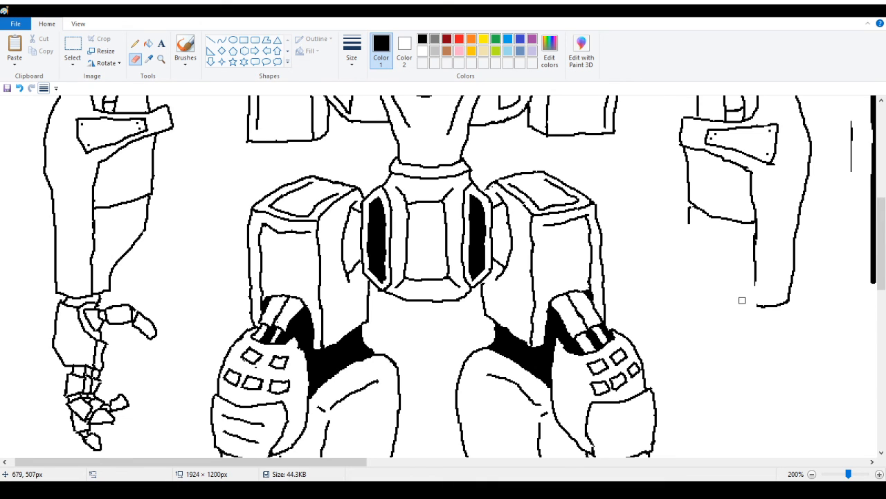
Draw a horizontal guide line between the two wrists to compare their heights, and undo it
left_click(211, 40)
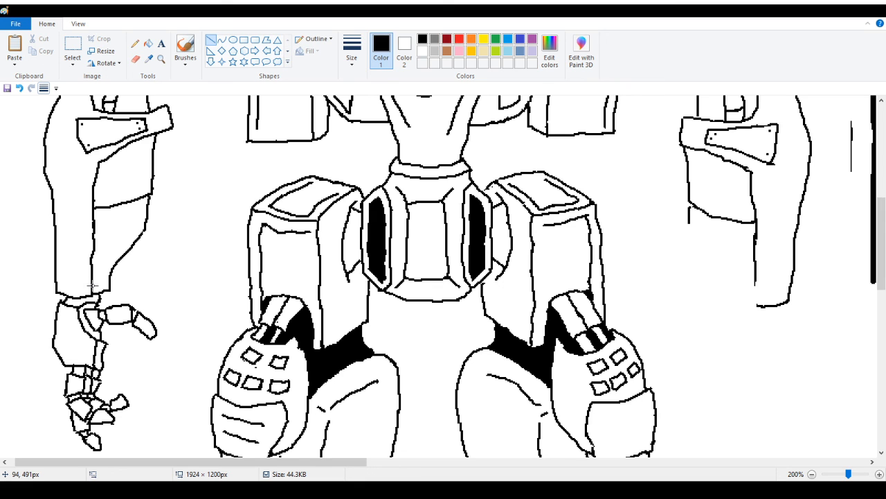
mouse_move(69, 299)
left_mouse_down()
mouse_move(148, 283)
mouse_move(460, 283)
mouse_move(787, 300)
left_mouse_up()
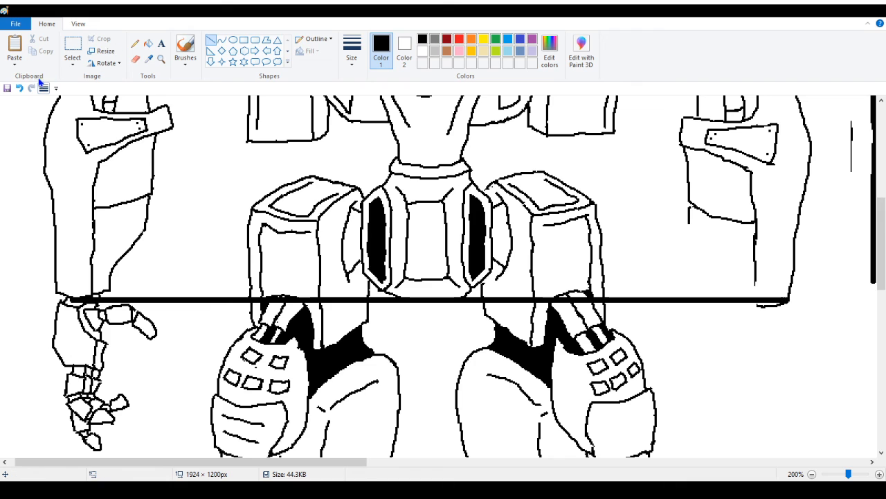
left_click(20, 88)
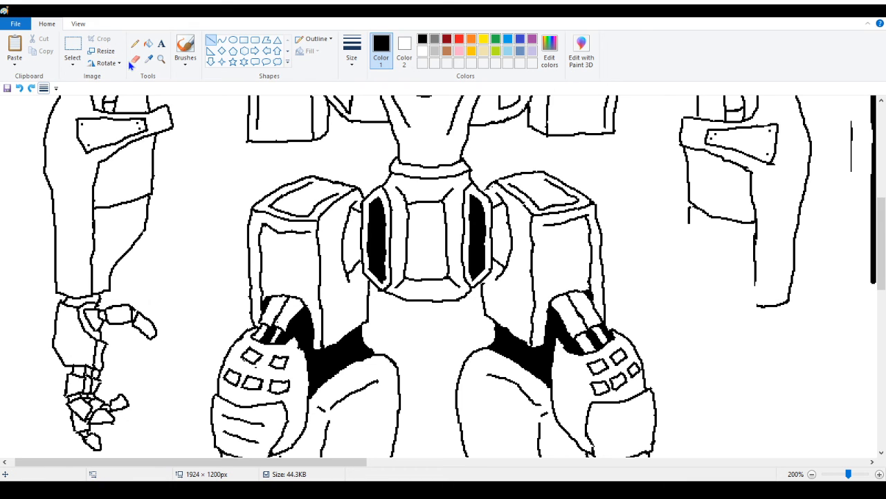
Erase the right-hand wrist's bottom edge and redraw it flat, with a tapered inner forearm outline and two short wrist lines below
left_click(132, 62)
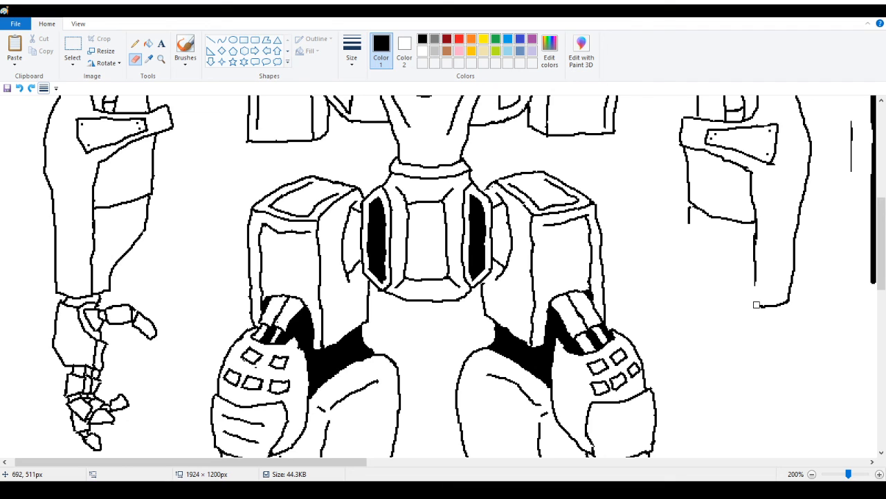
left_click_drag(757, 305, 784, 303)
left_click(135, 43)
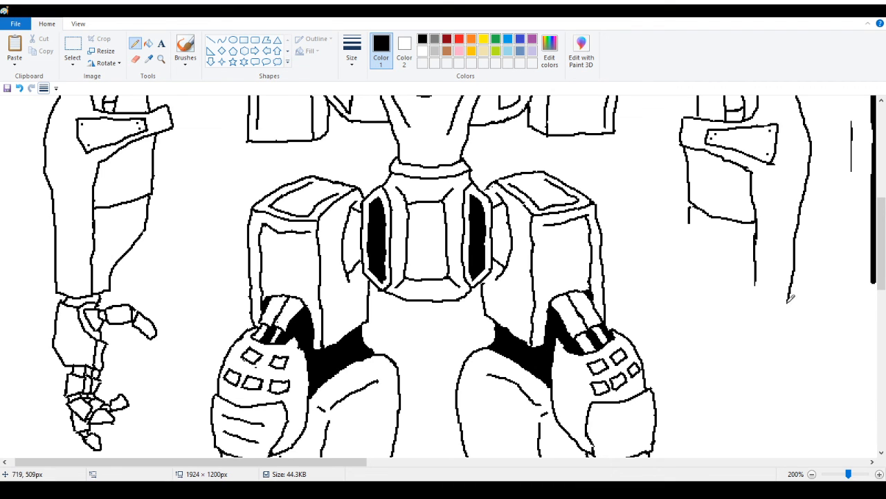
left_click_drag(788, 300, 760, 288)
mouse_move(690, 220)
left_mouse_down()
mouse_move(737, 297)
mouse_move(783, 310)
left_mouse_up()
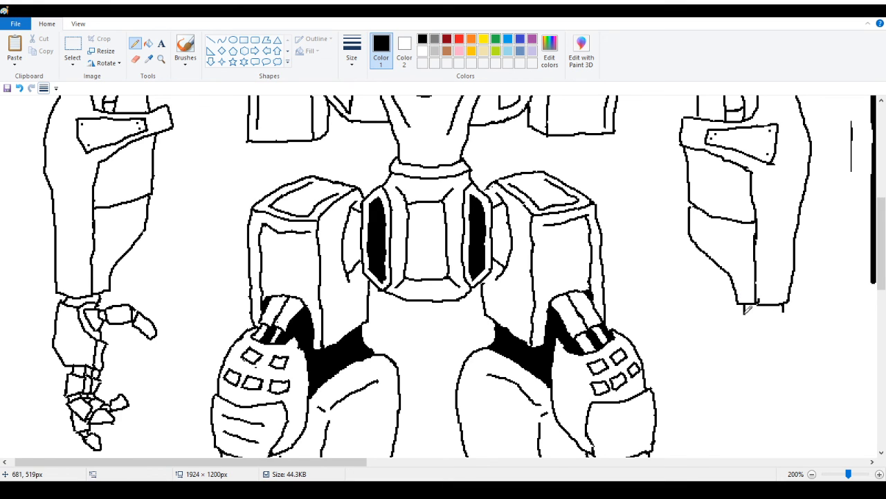
Erase the inner short line under the right-hand wrist and draw a horizontal line below it for the top of the palm
scroll(627, 331, "down", 2)
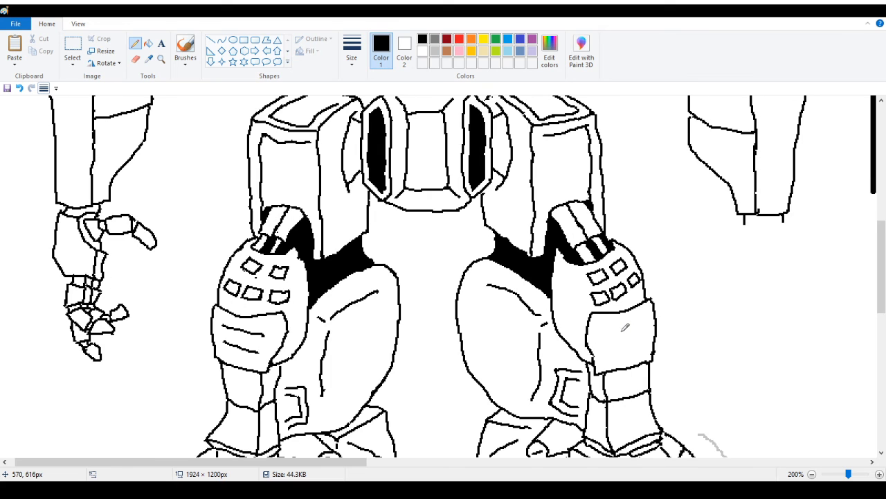
left_click(136, 59)
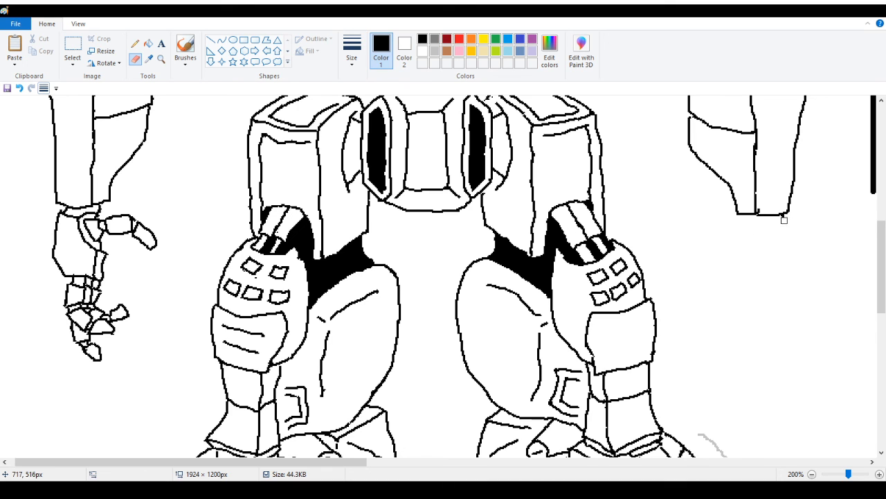
left_click(135, 42)
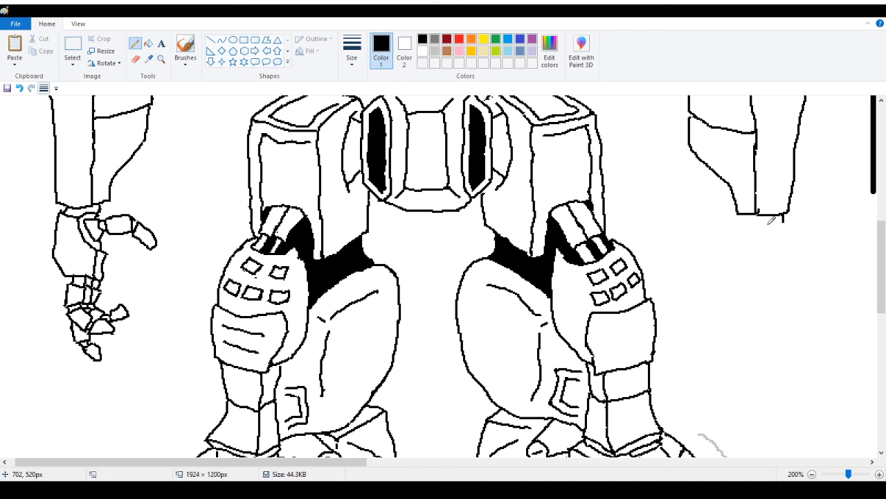
left_click_drag(763, 223, 788, 220)
Draw the right-hand palm's sides, with a curved inner edge stepping outward at the thumb and a straight outer edge angling in below
left_click_drag(765, 223, 736, 267)
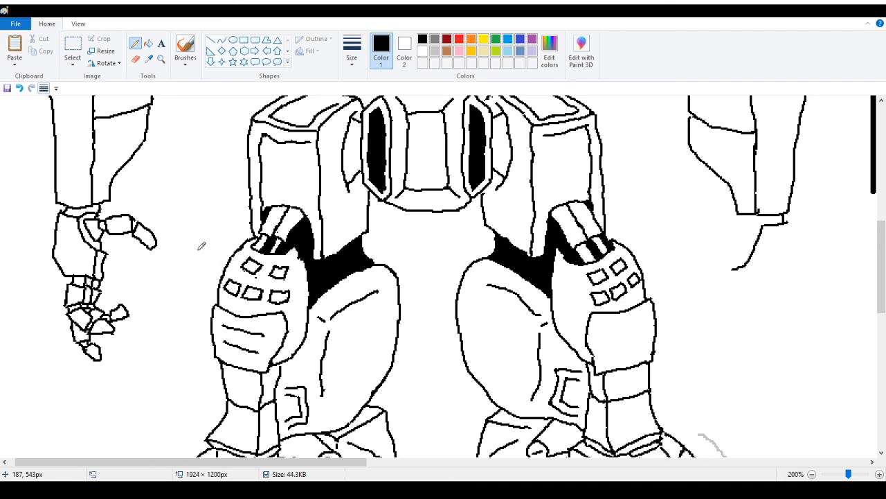
left_click(19, 88)
left_click_drag(762, 227, 741, 259)
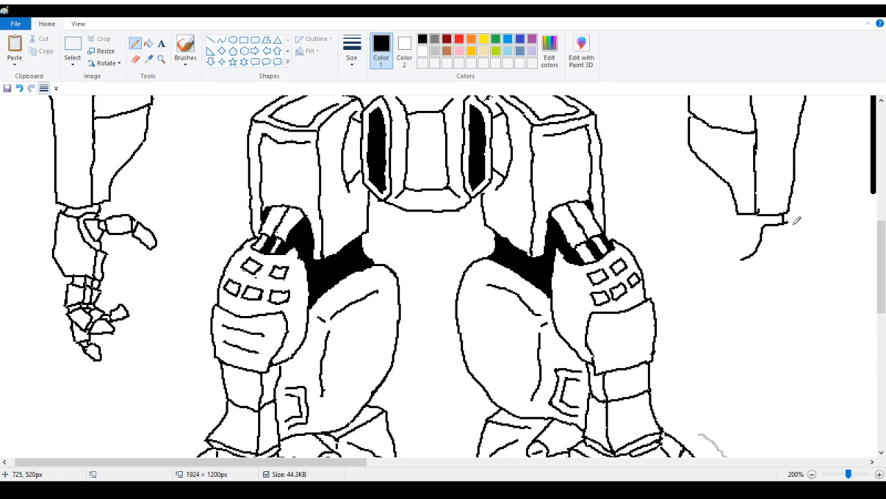
left_click_drag(786, 221, 779, 267)
key("ctrl+z")
left_click_drag(741, 260, 737, 291)
left_click_drag(785, 255, 775, 293)
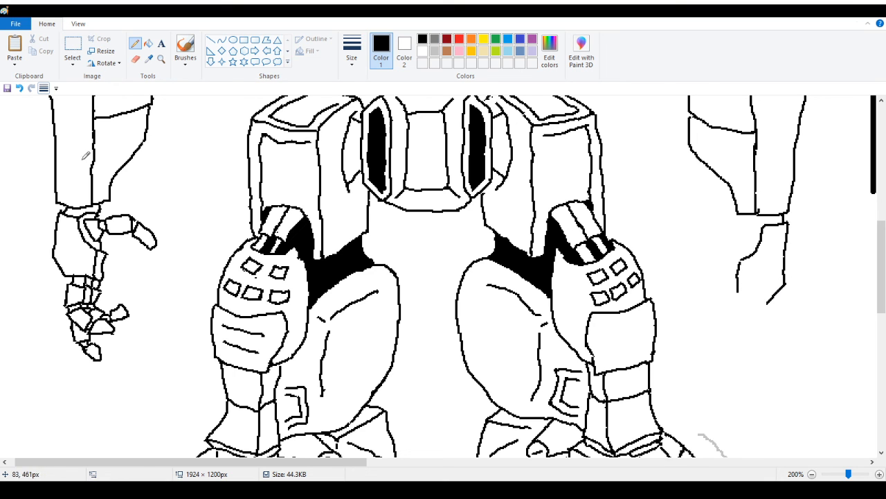
Mark the height of the left palm's lower edge beside the right-hand palm using a horizontal guide line, leaving only a short dash
left_click(211, 41)
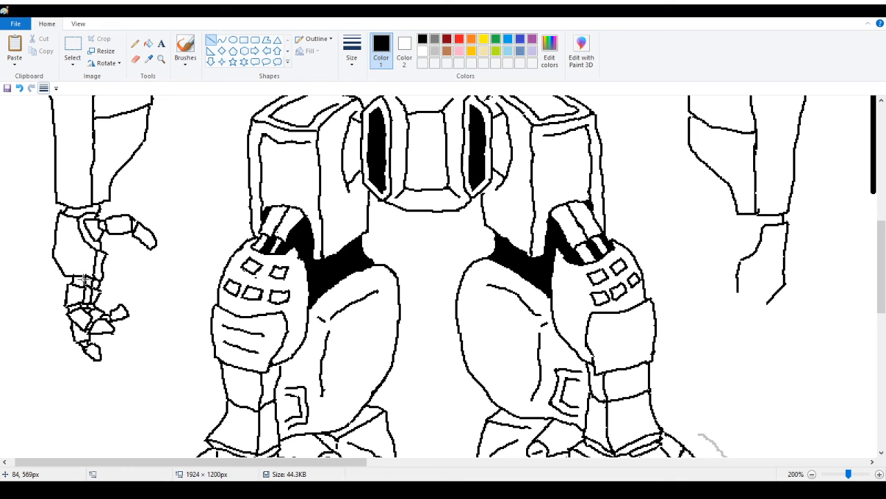
mouse_move(85, 275)
left_mouse_down()
mouse_move(475, 265)
mouse_move(799, 271)
mouse_move(732, 273)
left_mouse_up()
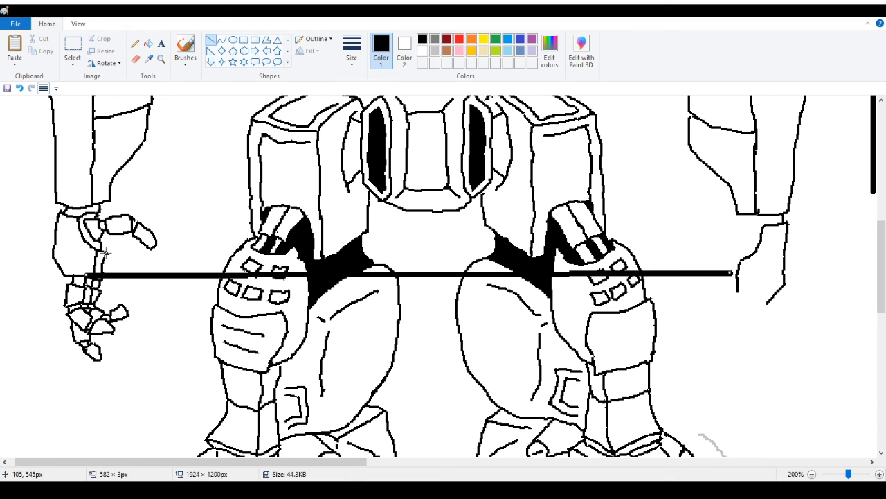
mouse_move(86, 275)
left_mouse_down()
mouse_move(735, 272)
mouse_move(711, 272)
mouse_move(771, 280)
mouse_move(760, 307)
mouse_move(783, 275)
mouse_move(768, 248)
left_mouse_up()
Erase the right-hand palm's inner edge and redraw it narrower, closing the palm's bottom outline near the height of the guide dash
left_click(136, 59)
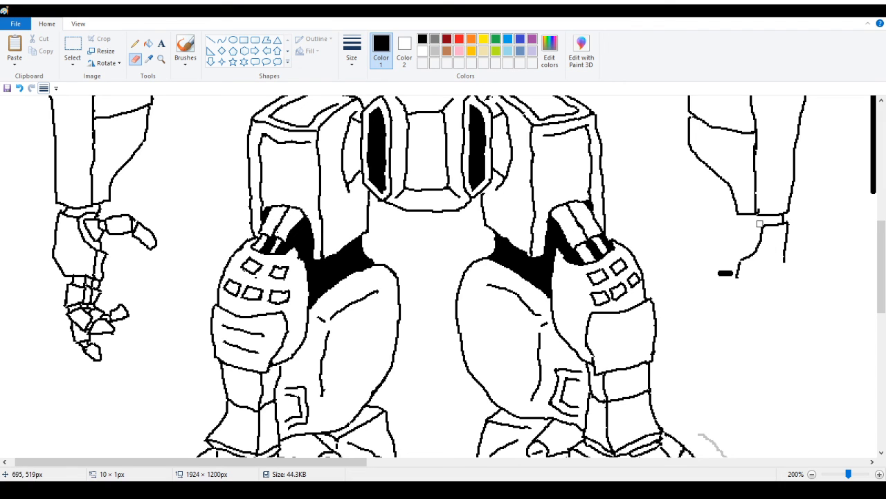
left_click_drag(764, 228, 758, 248)
left_click(135, 43)
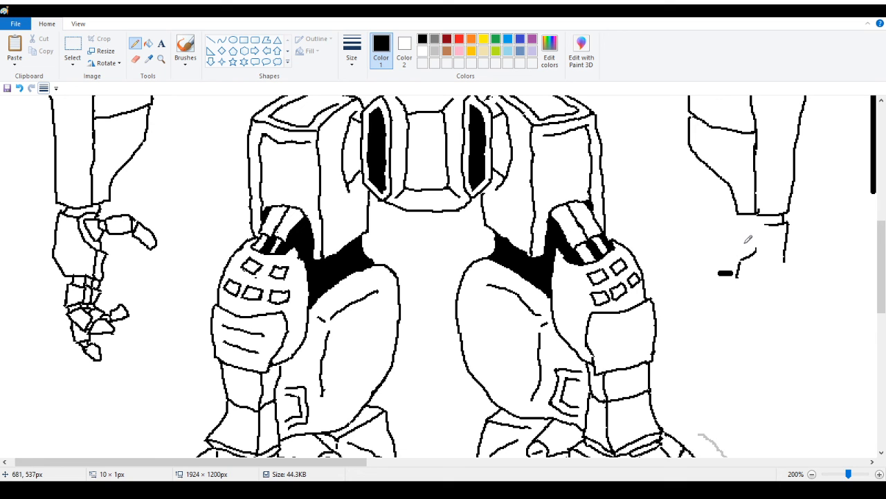
key("ctrl+z")
left_click(136, 59)
left_click_drag(744, 243, 759, 247)
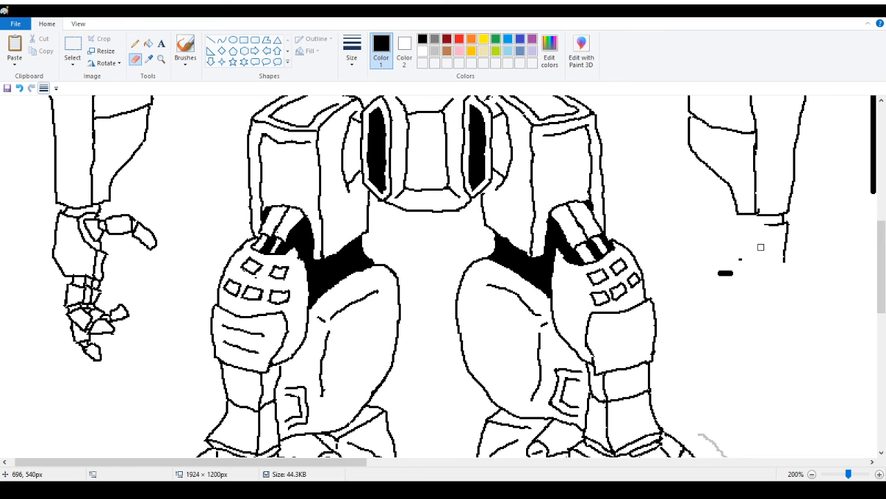
left_click(135, 43)
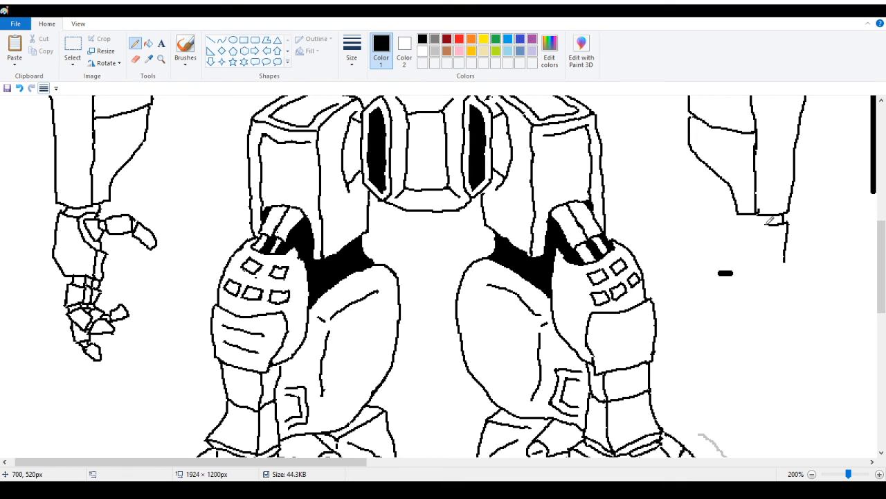
left_click_drag(763, 223, 750, 255)
left_click_drag(744, 255, 744, 279)
mouse_move(745, 276)
left_mouse_down()
mouse_move(770, 279)
mouse_move(784, 260)
left_mouse_up()
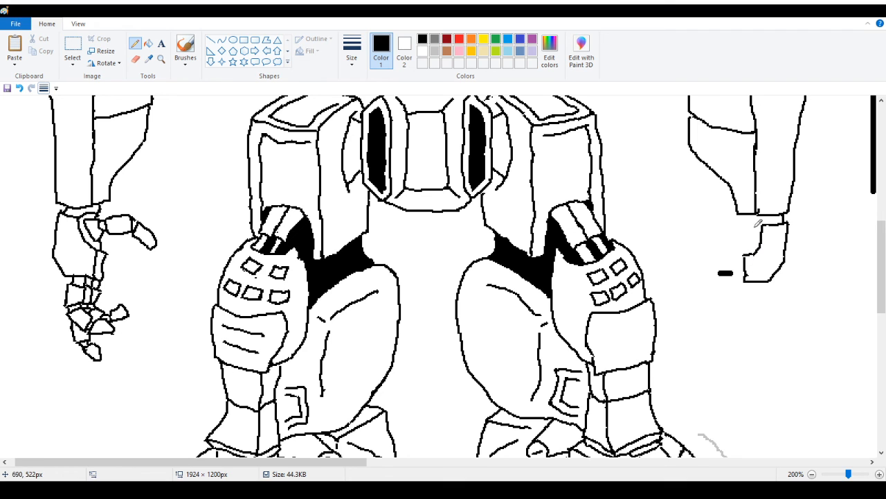
Add a narrow vertical strip along the lower inner edge of the right-hand palm, with a slanted top
left_click_drag(743, 254, 735, 261)
left_click(135, 59)
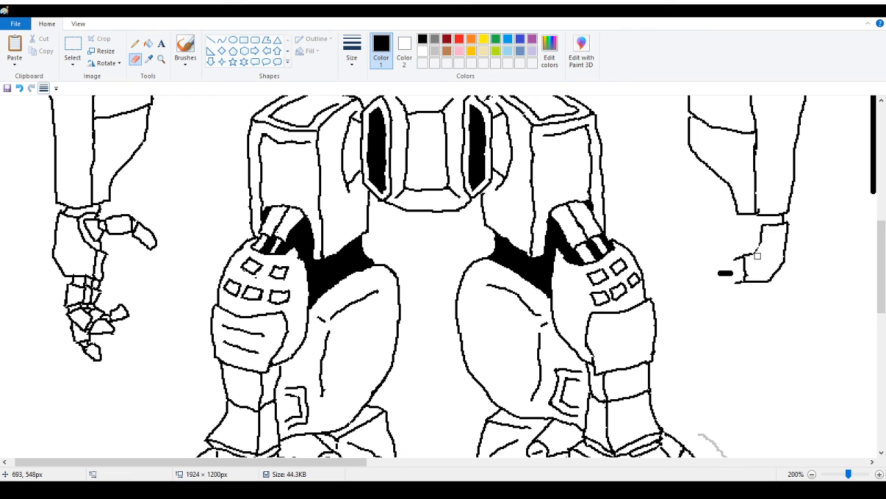
left_click(135, 43)
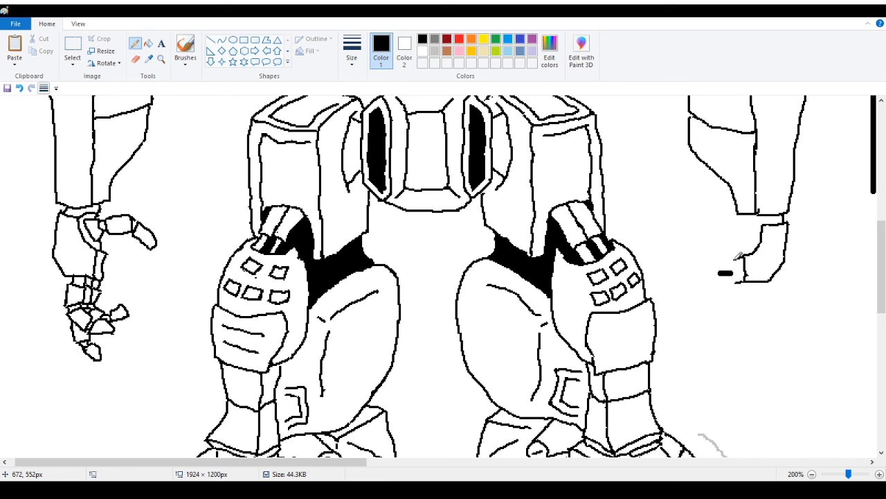
left_click_drag(742, 258, 736, 282)
Erase the short guide dash beside the right-hand palm
left_click(135, 59)
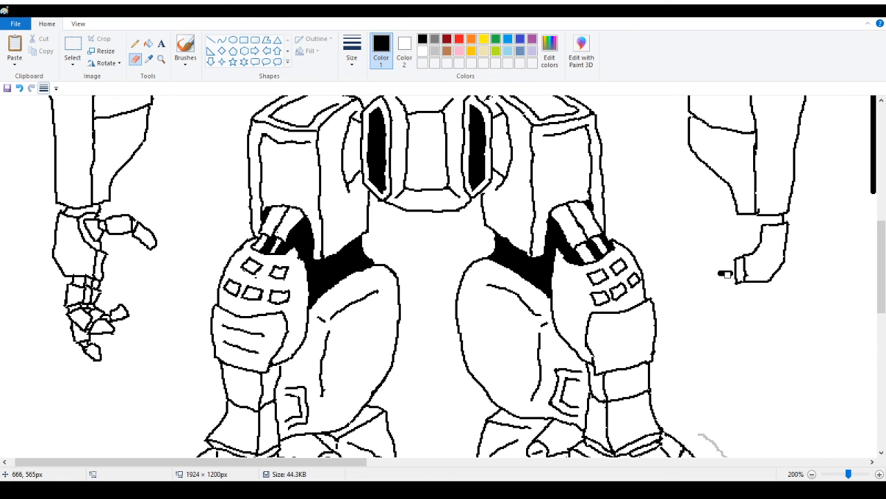
left_click_drag(725, 274, 721, 274)
left_click(135, 43)
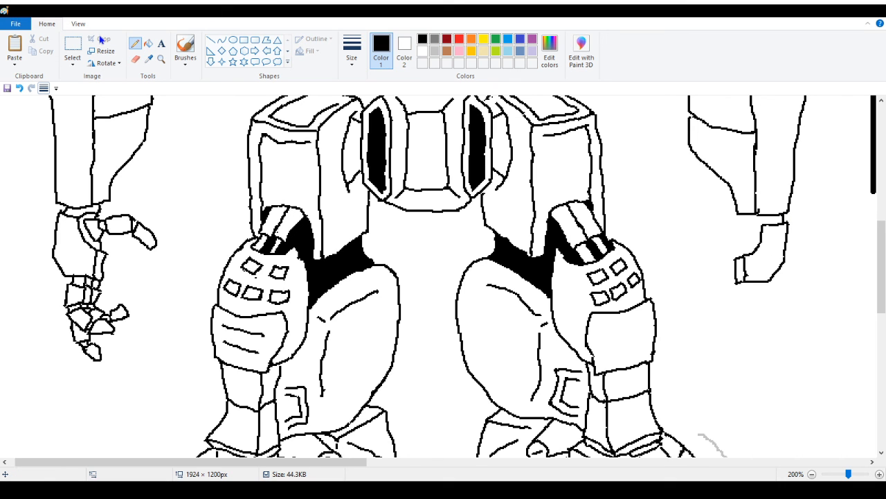
Move the right-hand palm and wrist slightly upward, and redraw the inner part of the forearm's bottom edge just below its old position
left_click(73, 47)
left_click_drag(703, 208, 806, 308)
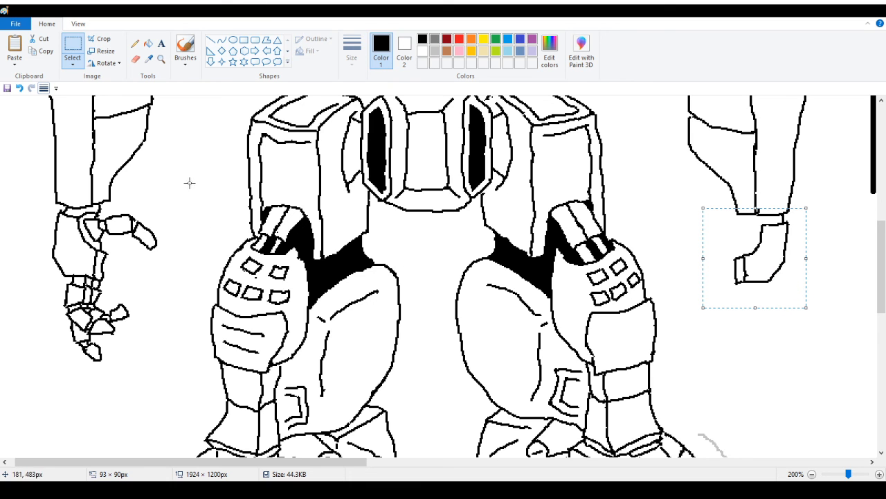
left_click(766, 359)
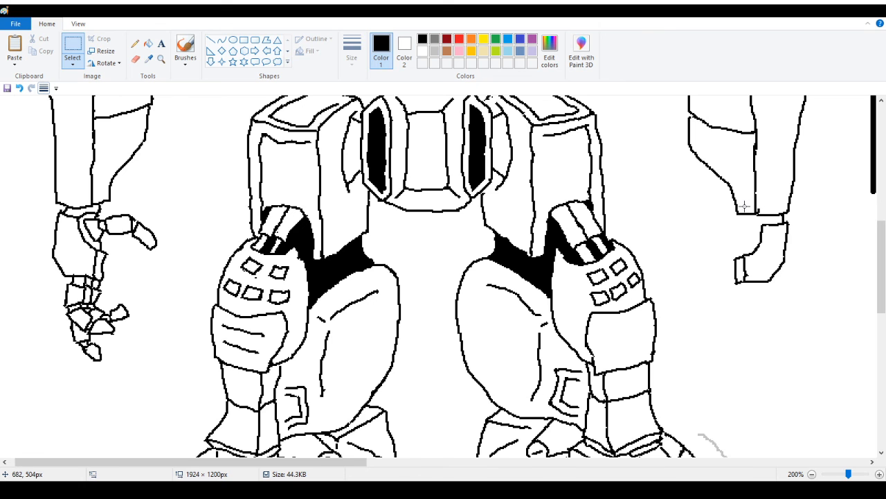
left_click_drag(705, 204, 803, 301)
left_click_drag(771, 258, 775, 252)
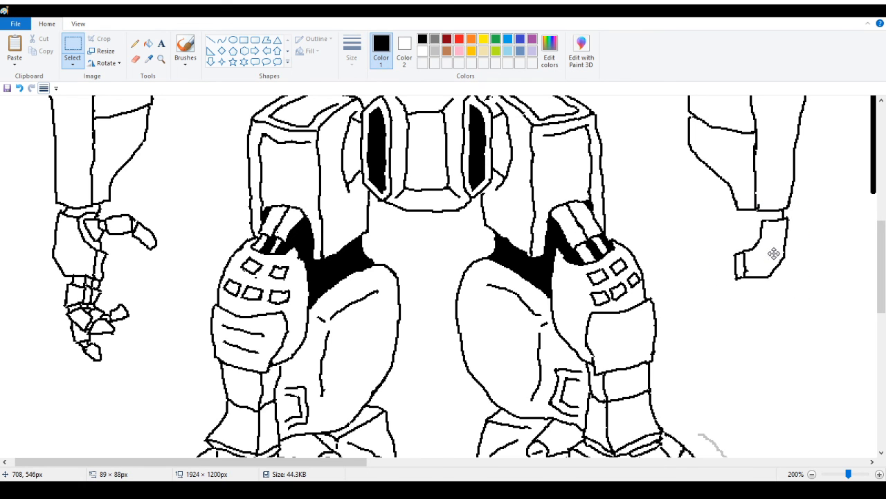
left_click(835, 331)
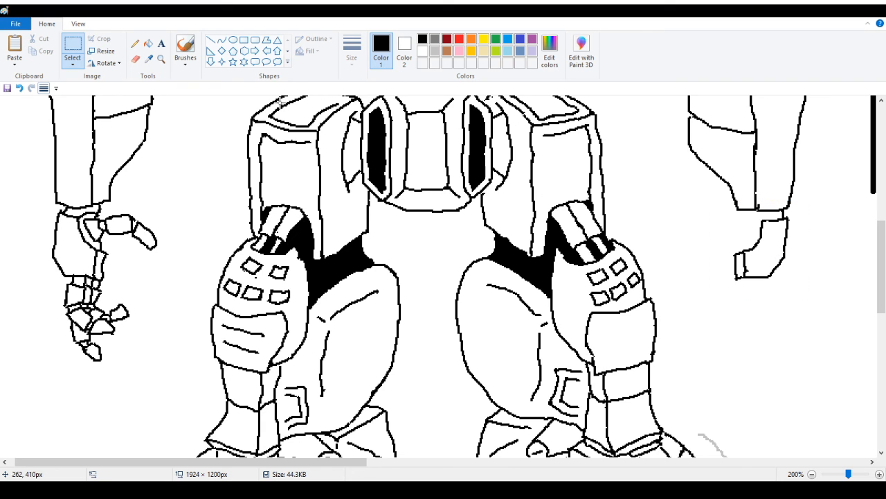
left_click(135, 43)
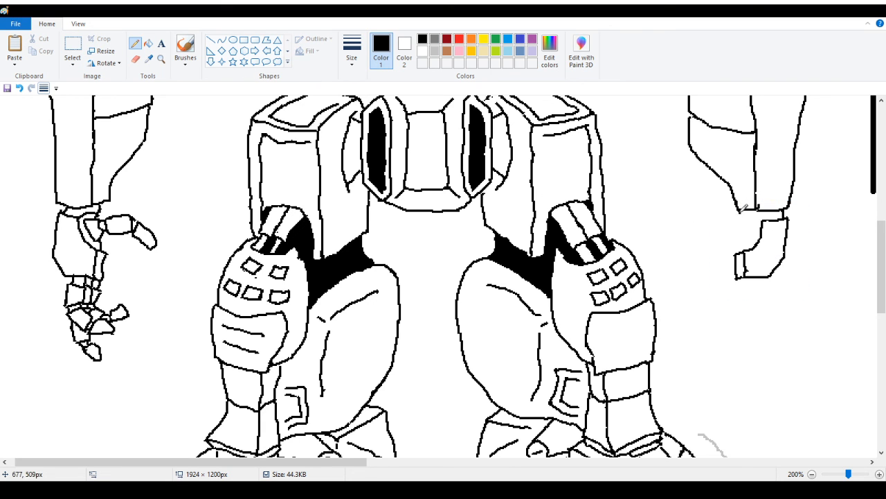
left_click_drag(738, 212, 755, 214)
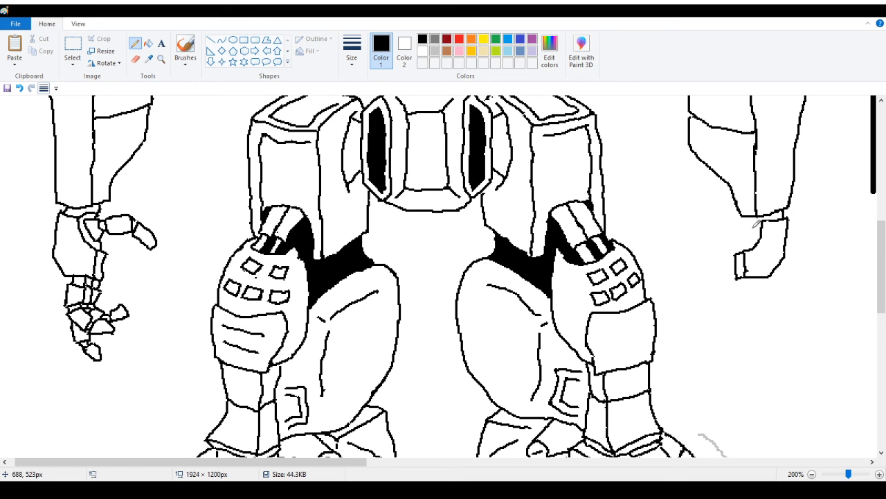
Draw the right-hand thumb pointing inward, with a small joint in the palm's notch, a boxy middle segment and a rounded tip bent downward
mouse_move(742, 226)
left_mouse_down()
mouse_move(760, 220)
mouse_move(745, 242)
mouse_move(736, 238)
mouse_move(743, 227)
left_mouse_up()
left_click_drag(743, 225, 730, 221)
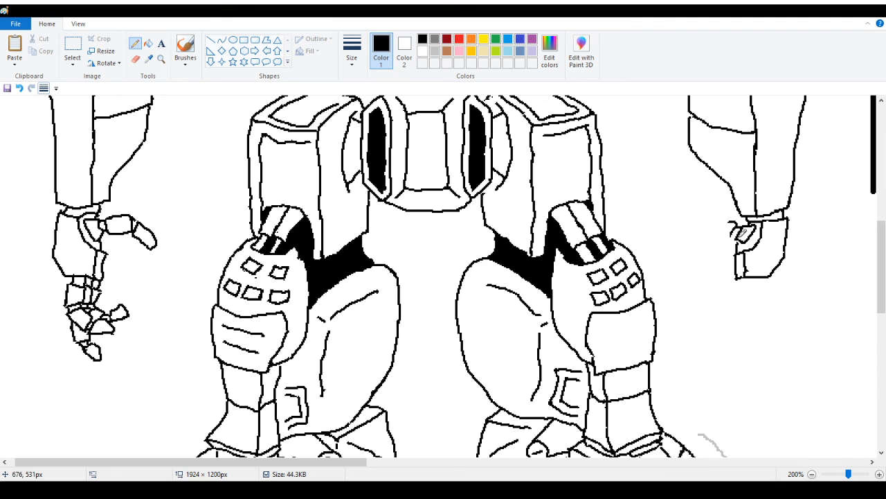
left_click_drag(740, 232, 731, 229)
mouse_move(732, 219)
left_mouse_down()
mouse_move(707, 240)
mouse_move(730, 238)
mouse_move(709, 230)
mouse_move(684, 265)
mouse_move(675, 252)
mouse_move(685, 261)
mouse_move(679, 263)
mouse_move(690, 257)
mouse_move(675, 249)
mouse_move(691, 228)
mouse_move(708, 233)
mouse_move(697, 229)
mouse_move(708, 223)
mouse_move(736, 240)
mouse_move(725, 250)
mouse_move(734, 243)
mouse_move(680, 245)
mouse_move(671, 262)
mouse_move(687, 235)
mouse_move(694, 259)
left_mouse_up()
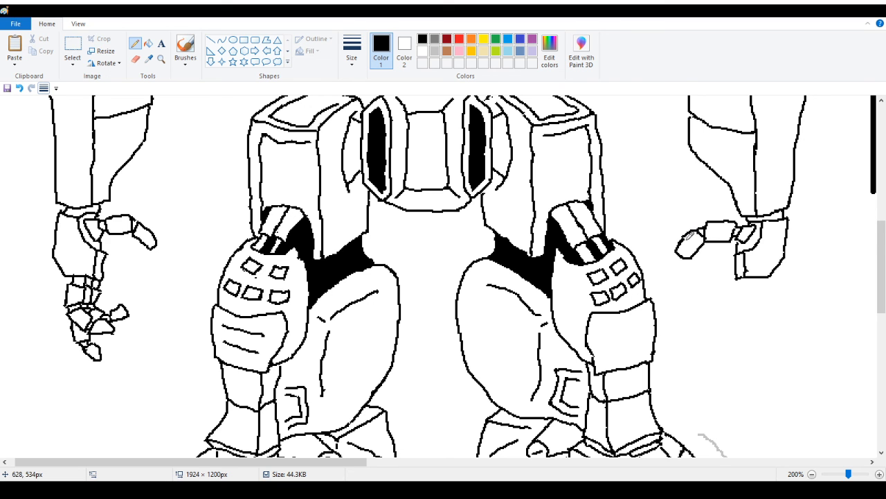
Measure the left palm's height with a vertical line 53 px long and place that line beside the right hand as a guide
scroll(750, 305, "down", 3)
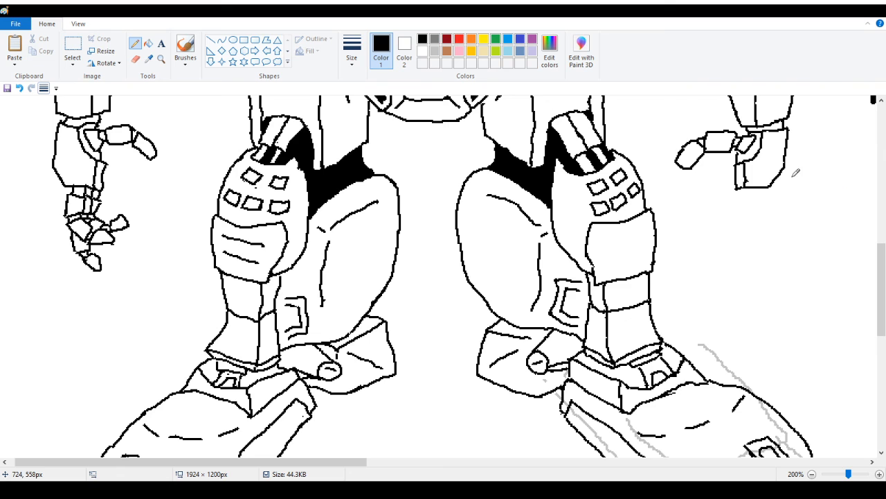
left_click(210, 40)
left_click_drag(66, 123, 68, 184)
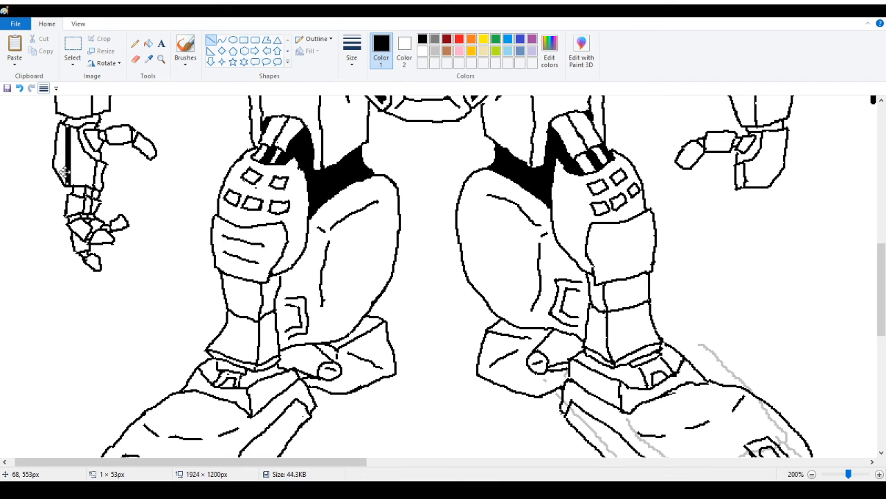
key("ctrl+z")
left_click_drag(881, 107, 836, 194)
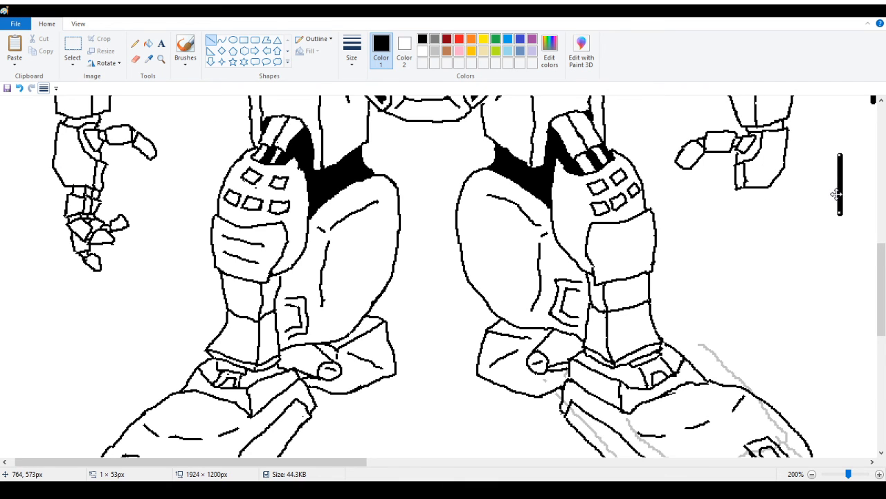
Redraw the right-hand palm's bottom edge and add small knuckle joints and the first boxy finger segment beneath it
left_click(135, 44)
mouse_move(764, 187)
left_mouse_down()
mouse_move(745, 186)
mouse_move(763, 188)
left_mouse_up()
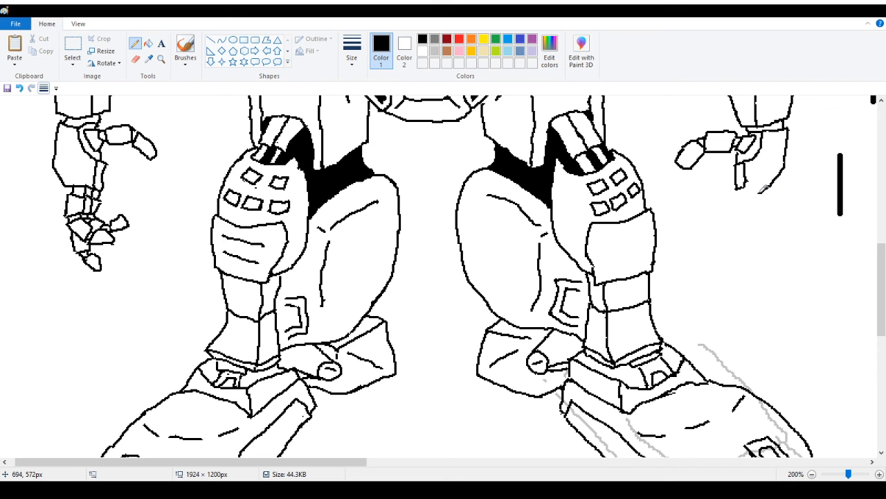
left_click_drag(762, 189, 744, 183)
left_click_drag(752, 191, 742, 191)
left_click_drag(738, 188, 744, 189)
mouse_move(747, 196)
left_mouse_down()
mouse_move(766, 198)
mouse_move(753, 221)
left_mouse_up()
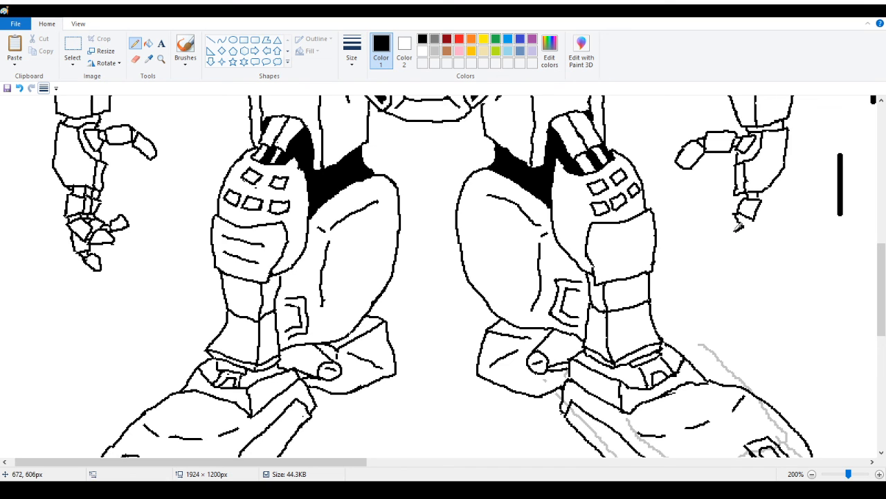
Draw the right hand's upper finger curling inward with a joint and angular tip, and start the second fingertip below it
mouse_move(738, 227)
left_mouse_down()
mouse_move(723, 236)
mouse_move(727, 212)
mouse_move(739, 208)
left_mouse_up()
mouse_move(722, 234)
left_mouse_down()
mouse_move(713, 233)
mouse_move(721, 219)
mouse_move(697, 217)
mouse_move(718, 227)
left_mouse_up()
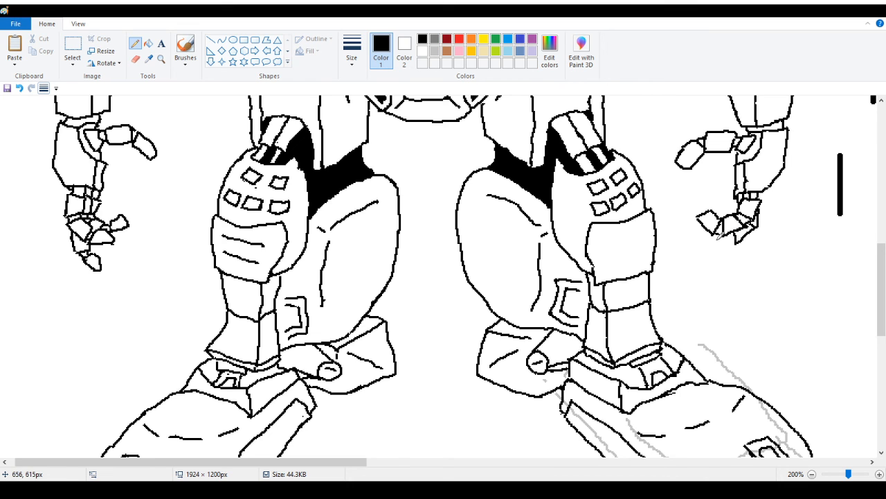
left_click_drag(718, 243, 731, 235)
key("ctrl+z")
left_click_drag(712, 241, 720, 231)
Draw the lowest curled finger of the right hand with its outer segments and angular tip, erasing the stray strokes around it
left_click_drag(761, 212, 760, 230)
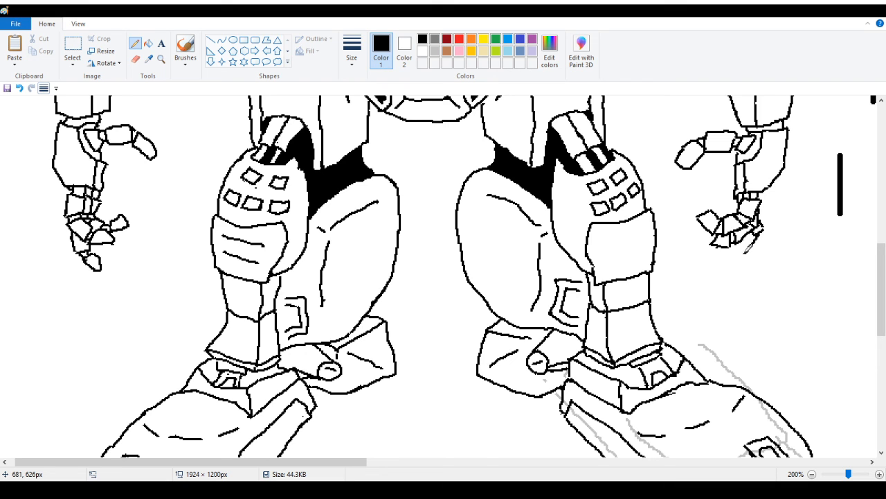
mouse_move(745, 252)
left_mouse_down()
mouse_move(738, 260)
mouse_move(727, 250)
mouse_move(720, 259)
mouse_move(728, 261)
left_mouse_up()
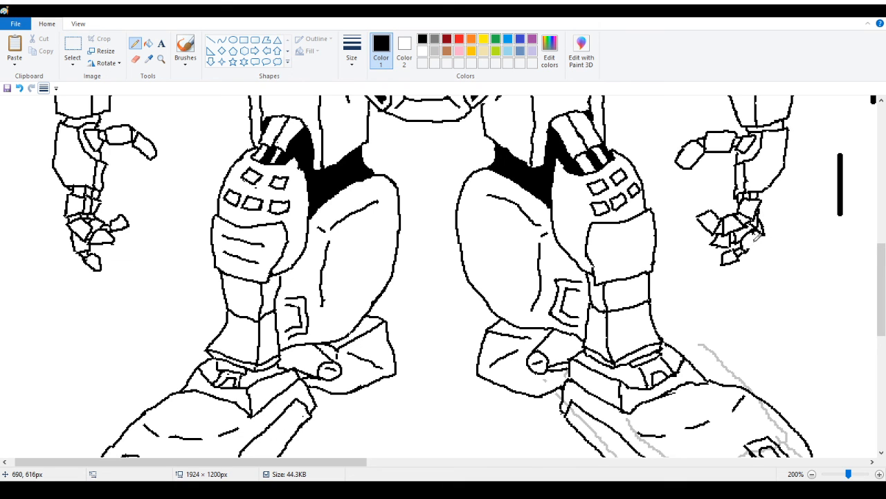
left_click_drag(758, 227, 762, 239)
left_click_drag(744, 242, 746, 248)
left_click_drag(745, 248, 740, 259)
left_click(135, 59)
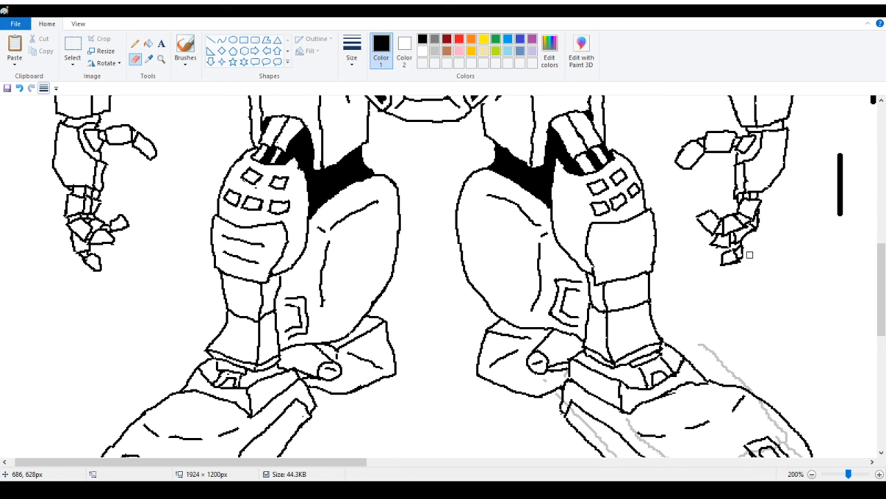
left_click(135, 43)
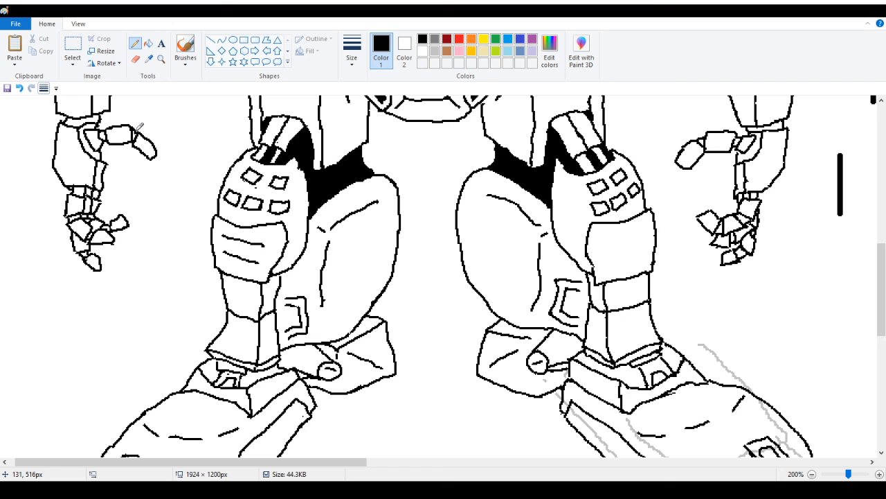
Clean up the overlapping lines where the right hand's finger segments meet
left_click(161, 61)
left_click(639, 193)
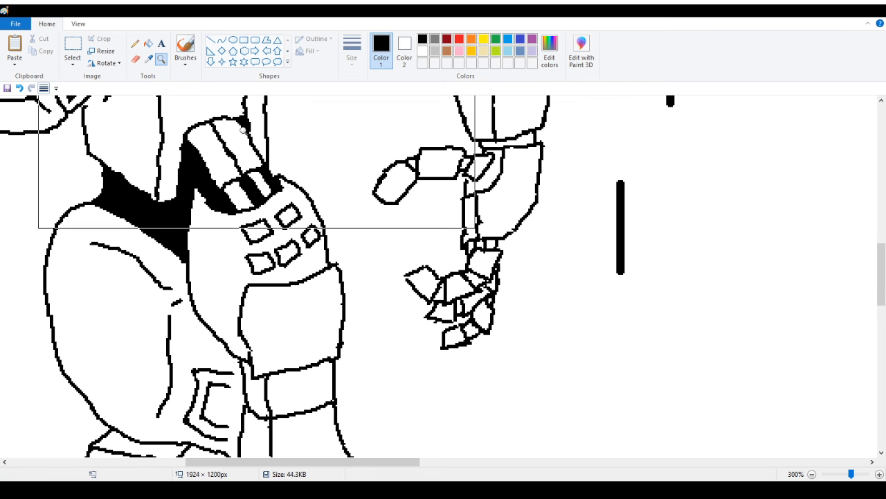
left_click(135, 43)
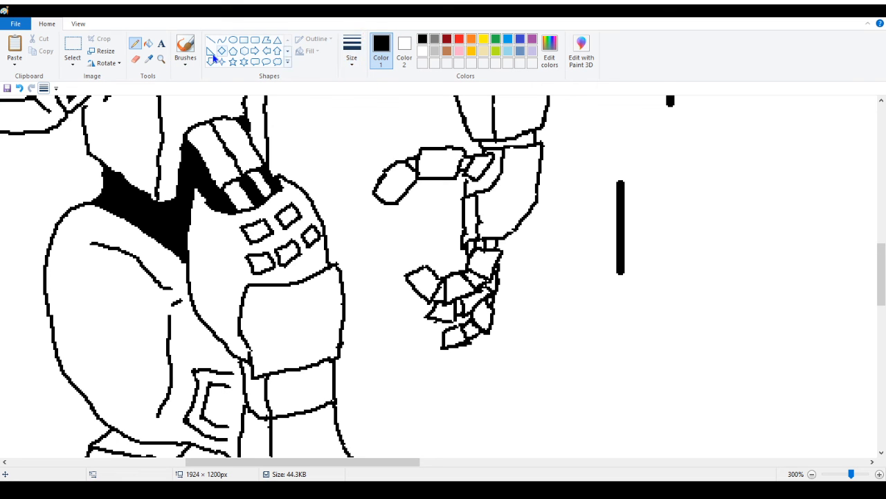
left_click(162, 61)
left_click(413, 257)
left_click(296, 214)
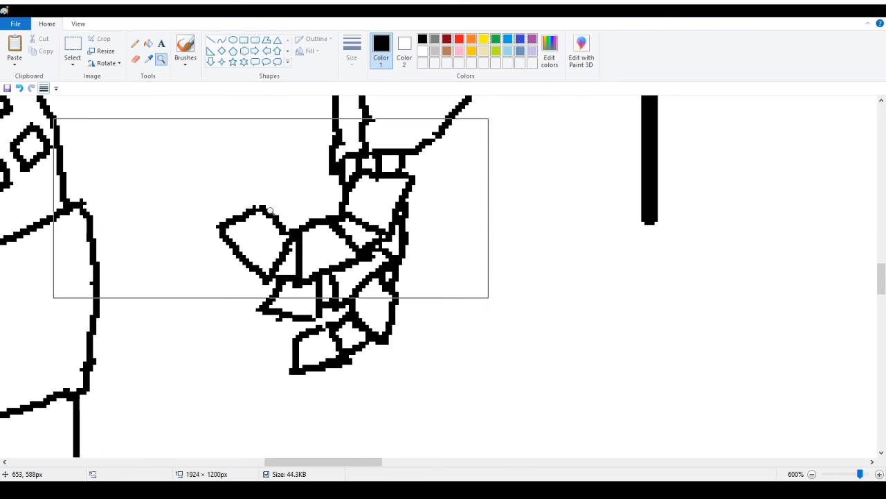
left_click(135, 43)
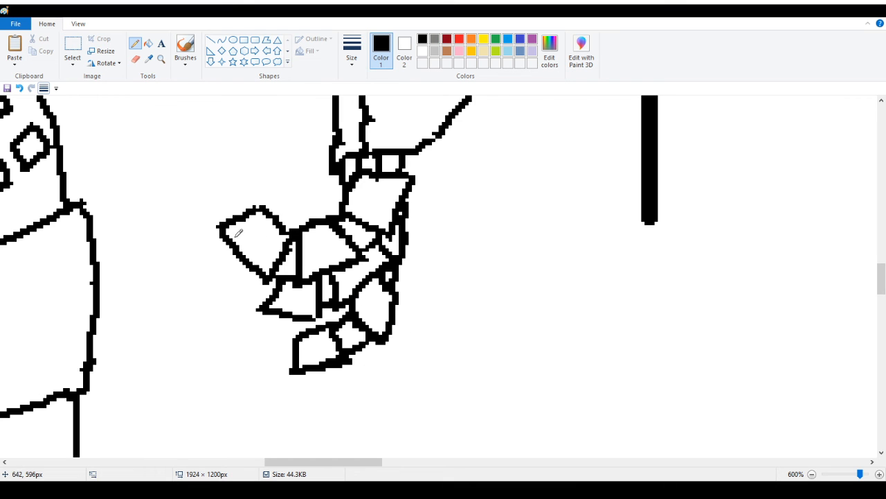
Erase the inner vertical edge of the right-hand shoulder pad's inset panel and redraw it as a slightly bowed line
scroll(229, 293, "up", 3)
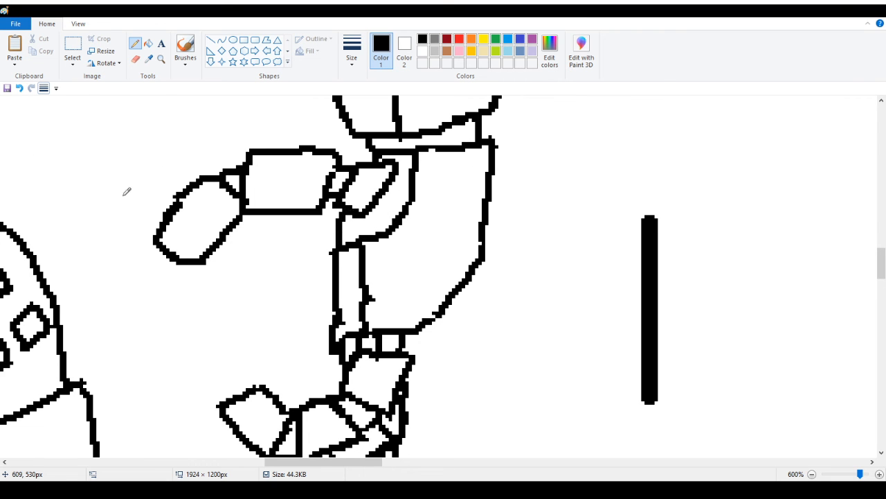
left_click(161, 59)
right_click(47, 169)
right_click(47, 169)
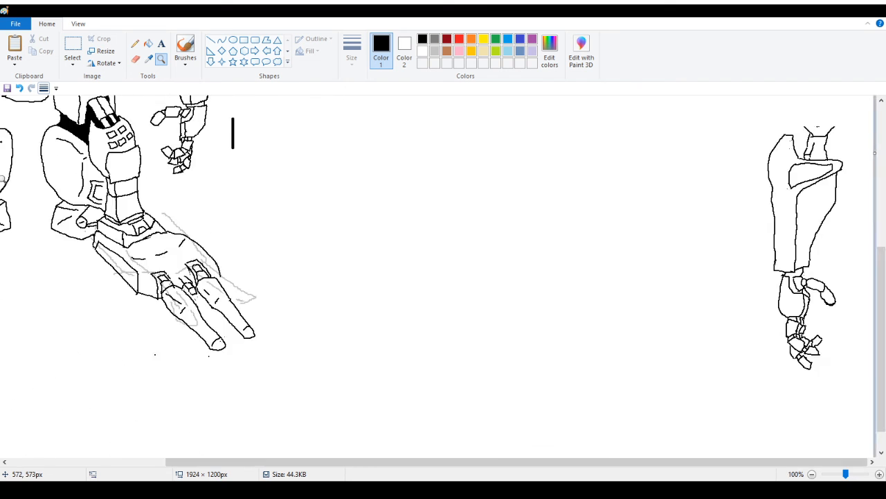
right_click(32, 201)
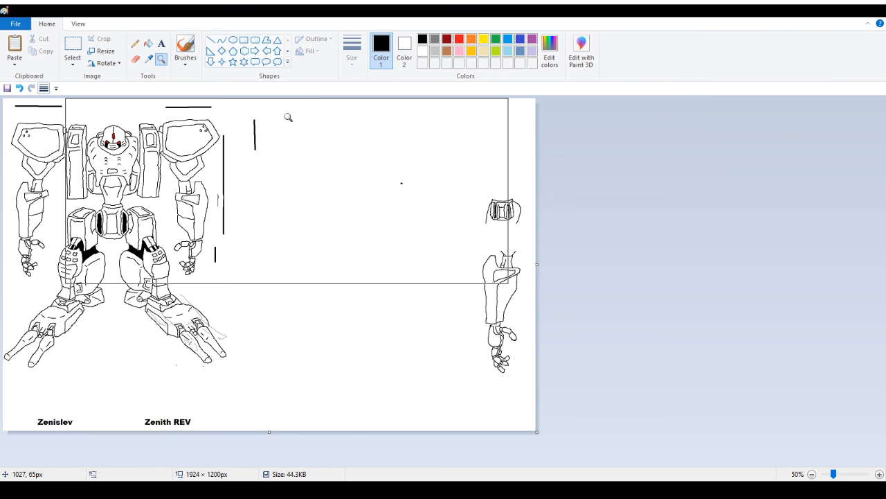
left_click(209, 158)
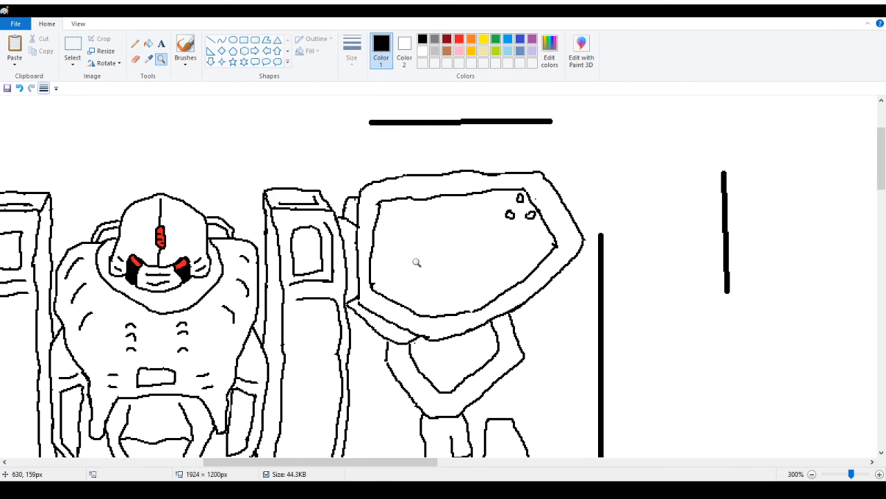
left_click(416, 257)
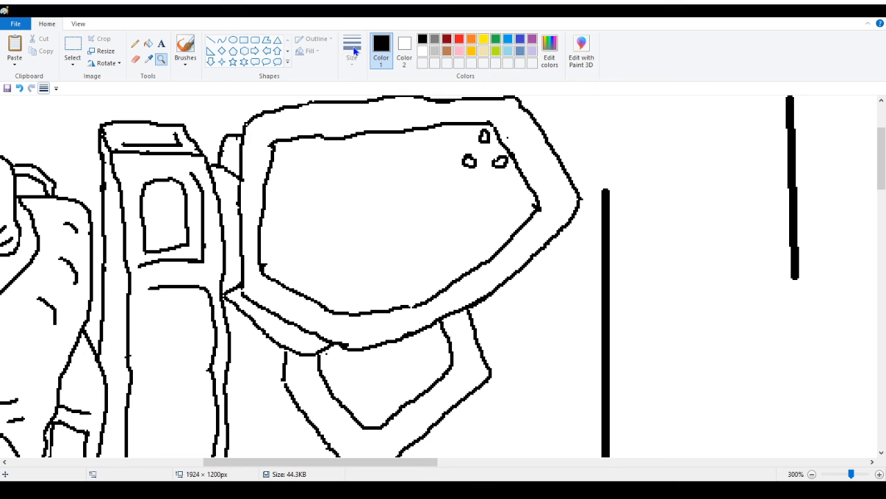
left_click(138, 61)
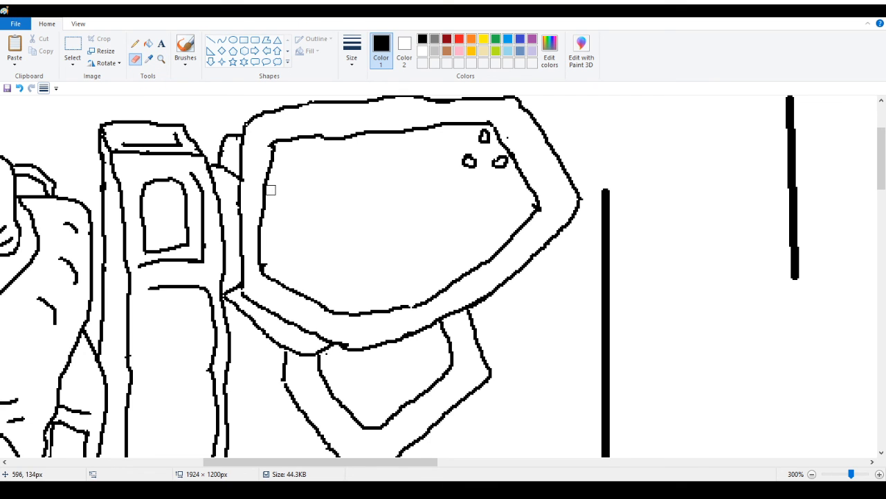
mouse_move(257, 198)
left_mouse_down()
mouse_move(264, 282)
mouse_move(268, 257)
left_mouse_up()
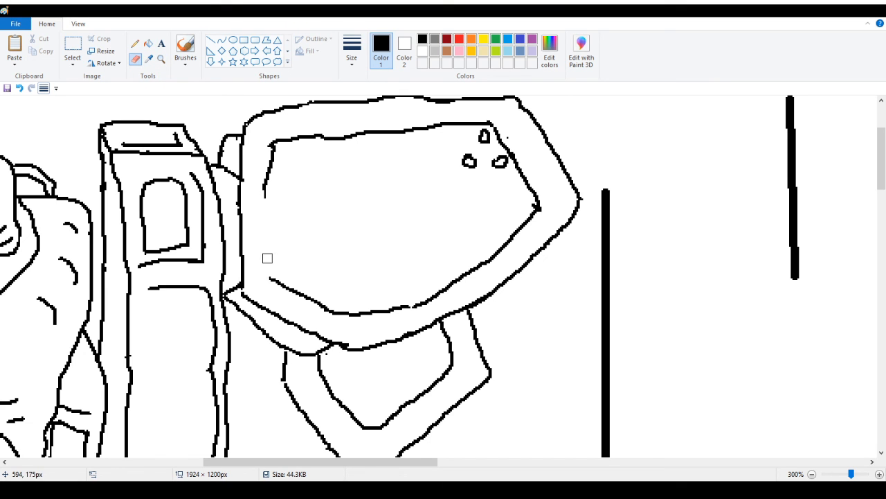
left_click(136, 43)
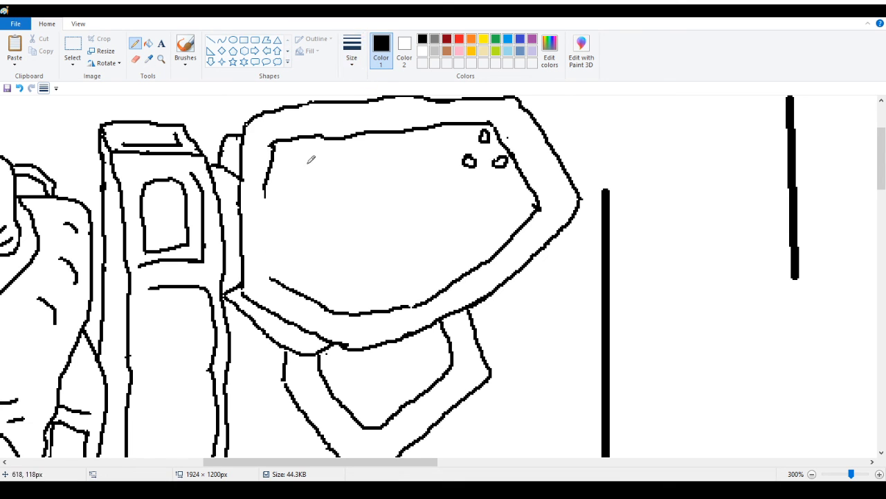
left_click_drag(271, 277, 268, 184)
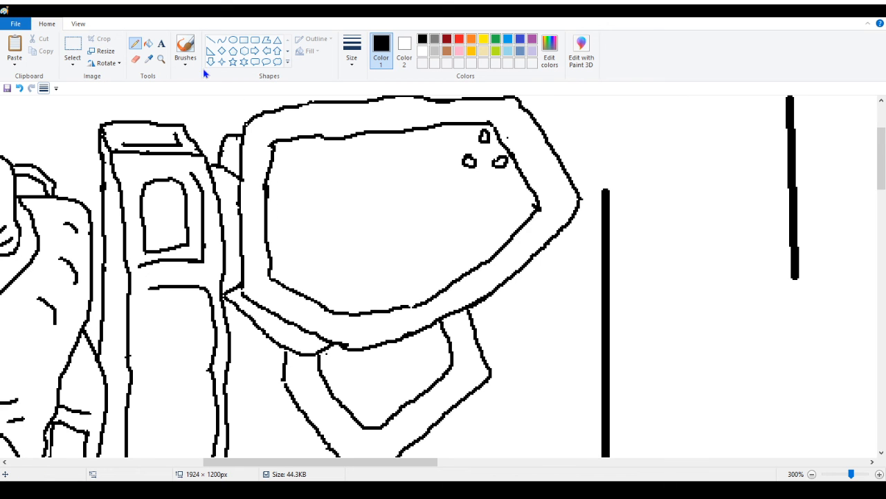
Select the whole robot figure together with its surrounding guide lines and nudge it slightly on the canvas
left_click(161, 59)
right_click(45, 113)
right_click(36, 115)
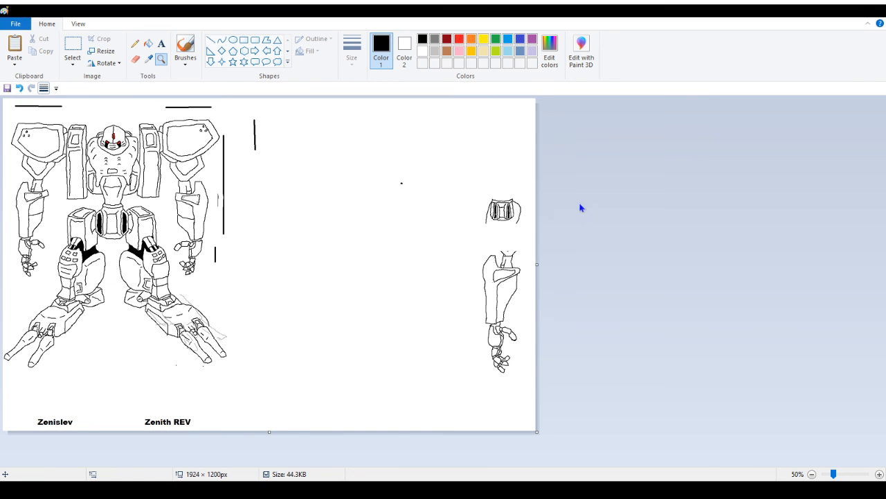
left_click_drag(536, 264, 536, 293)
left_click(69, 52)
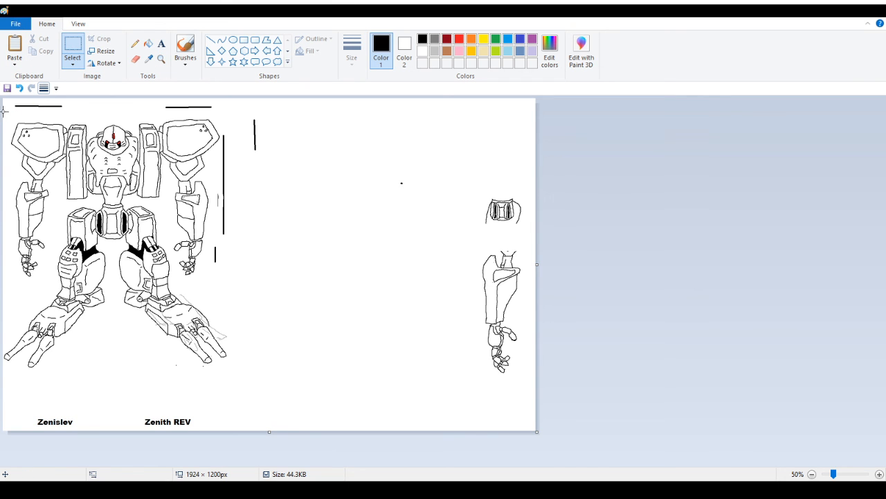
mouse_move(3, 111)
left_mouse_down()
mouse_move(237, 244)
mouse_move(213, 320)
mouse_move(232, 389)
mouse_move(4, 244)
left_mouse_up()
left_click(92, 103)
mouse_move(5, 114)
left_mouse_down()
mouse_move(105, 107)
mouse_move(227, 119)
mouse_move(214, 198)
mouse_move(217, 238)
mouse_move(225, 236)
mouse_move(210, 304)
mouse_move(260, 330)
mouse_move(276, 351)
mouse_move(251, 388)
mouse_move(163, 413)
mouse_move(0, 380)
mouse_move(6, 105)
left_mouse_up()
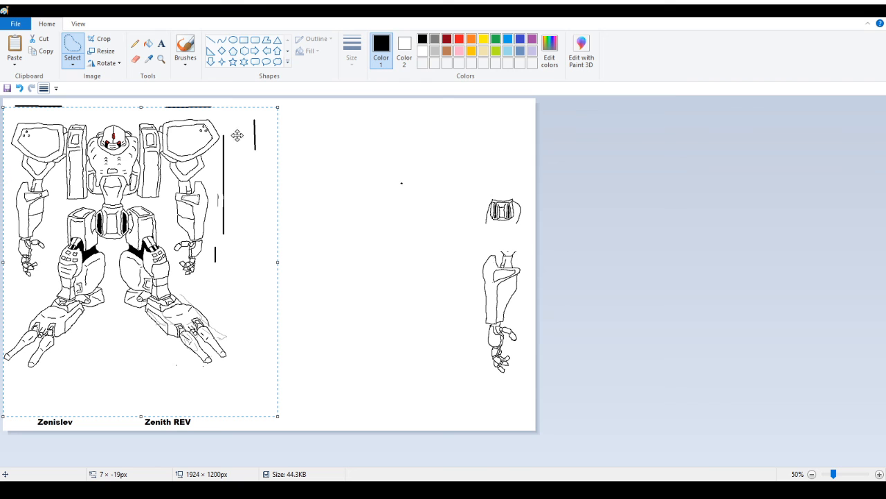
left_click_drag(135, 185, 136, 186)
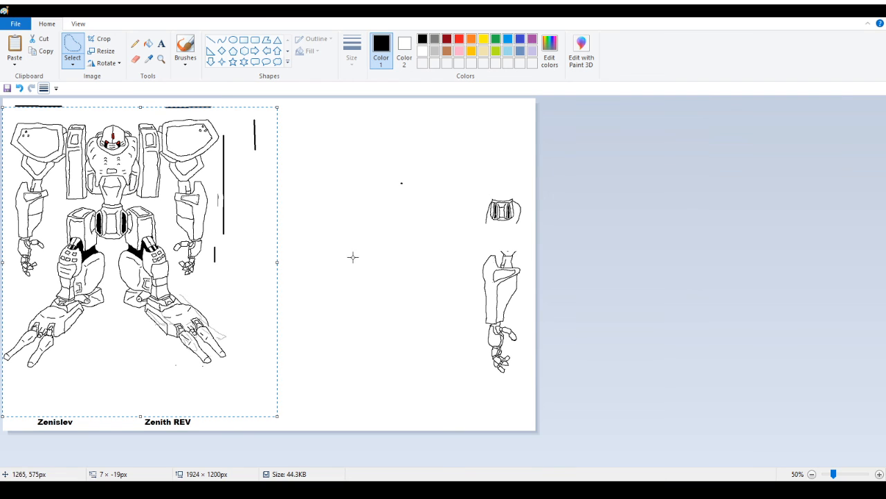
left_click(337, 272)
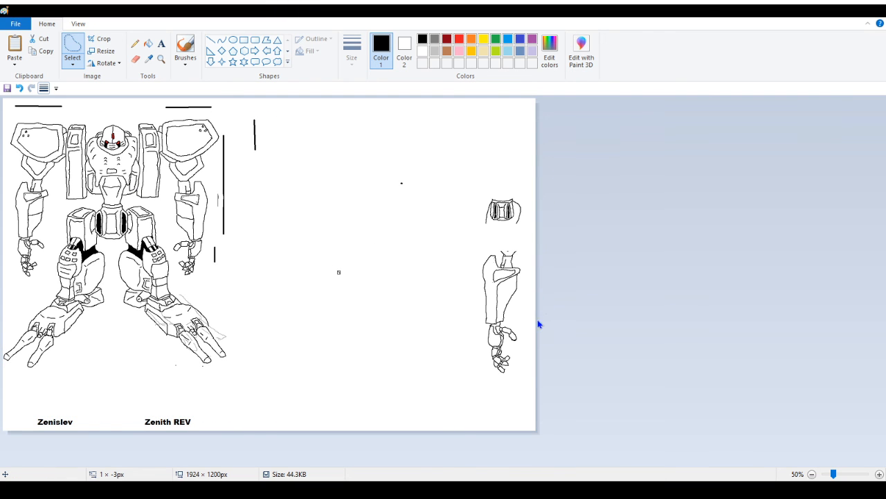
Widen the canvas to 1926 px and save the drawing as Zenislev from FM3 r6
left_click(135, 42)
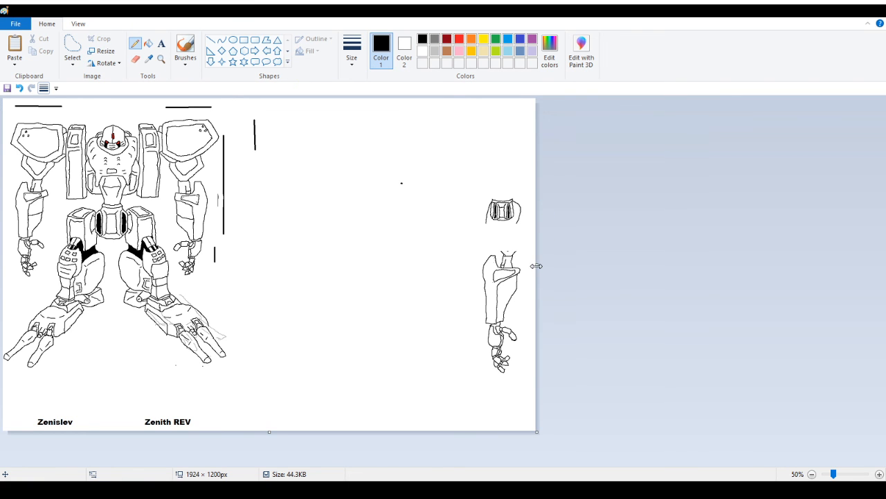
left_click_drag(536, 264, 537, 337)
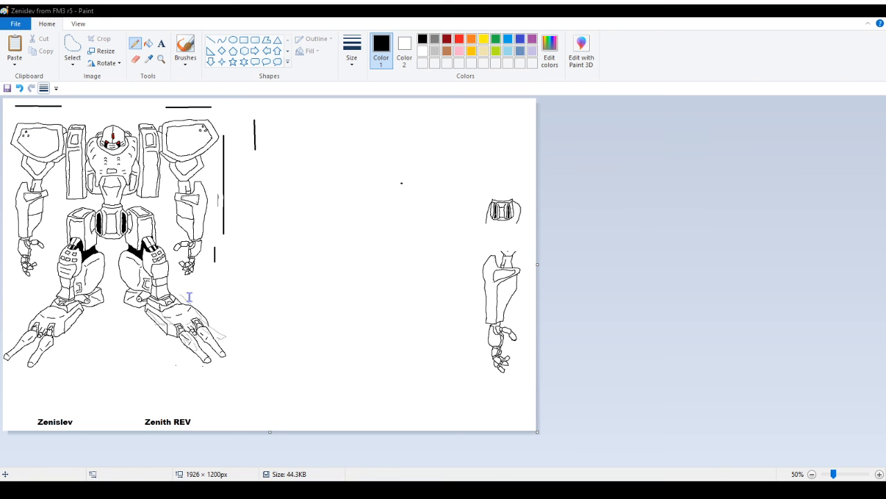
left_click(399, 335)
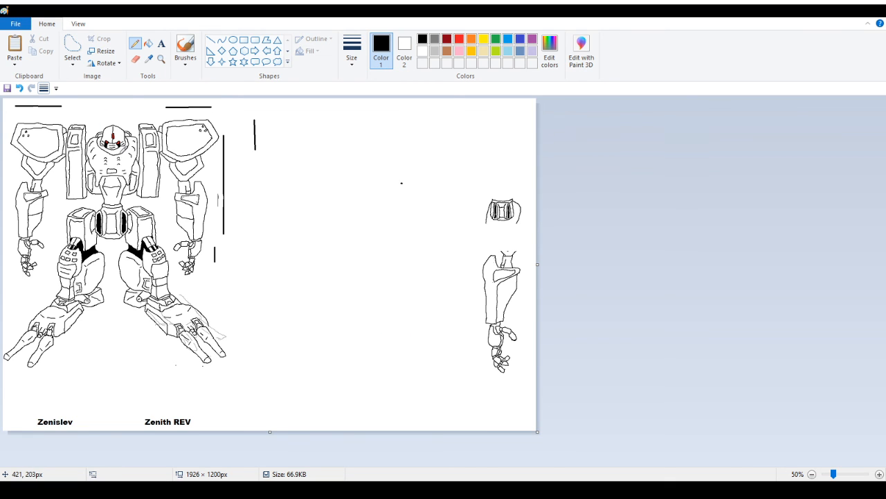
Fill the two narrow side panels of the lower torso with black
left_click(161, 59)
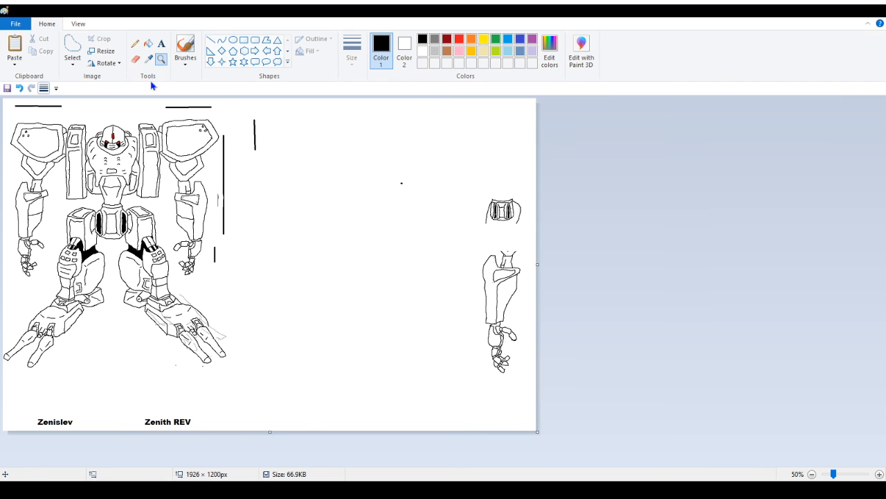
left_click(124, 146)
left_click(148, 43)
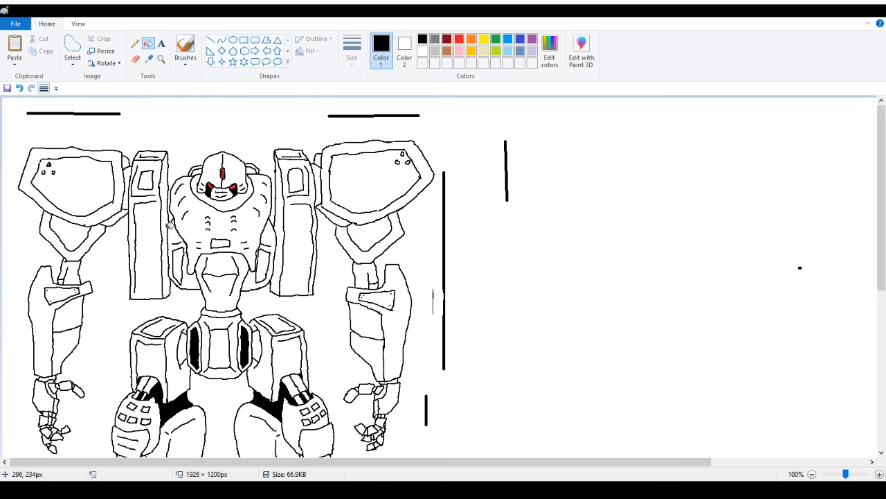
left_click(178, 264)
left_click(259, 257)
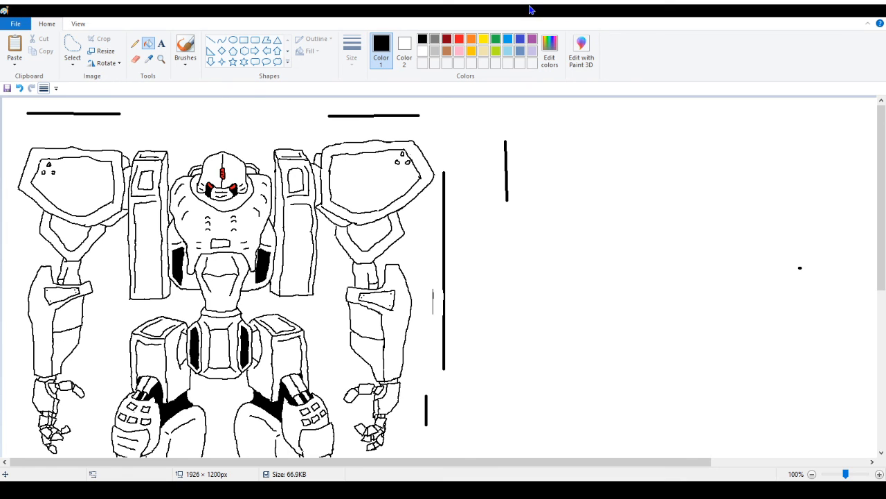
Mix a custom muted blue-purple and use it for a filled swatch rectangle about 208 × 127 px beside the robot
left_click(520, 39)
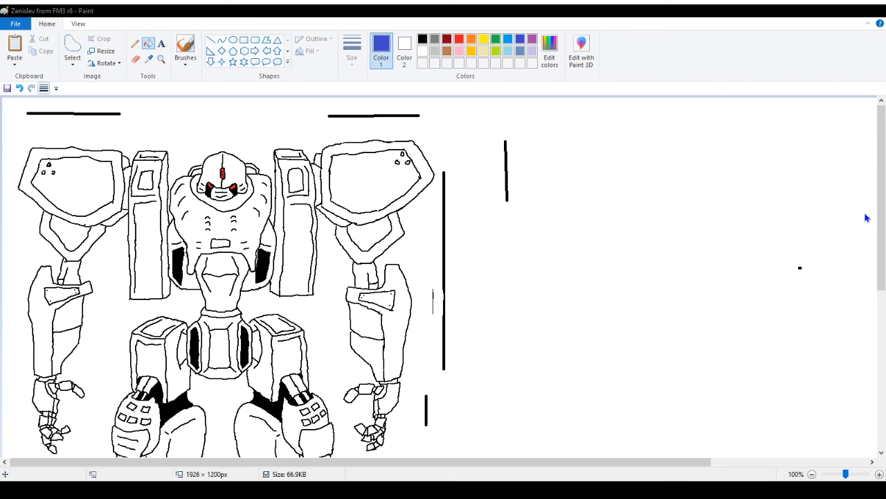
left_click(655, 305)
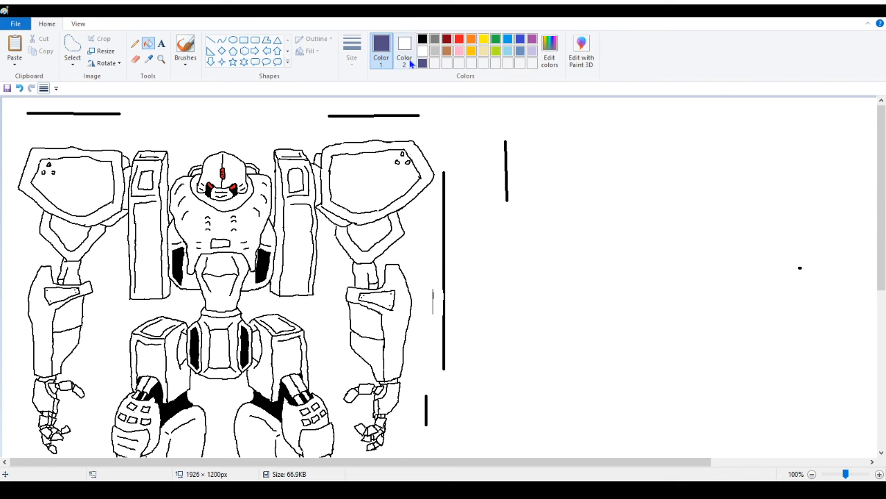
left_click(244, 39)
mouse_move(489, 220)
left_mouse_down()
mouse_move(513, 250)
mouse_move(606, 292)
left_mouse_up()
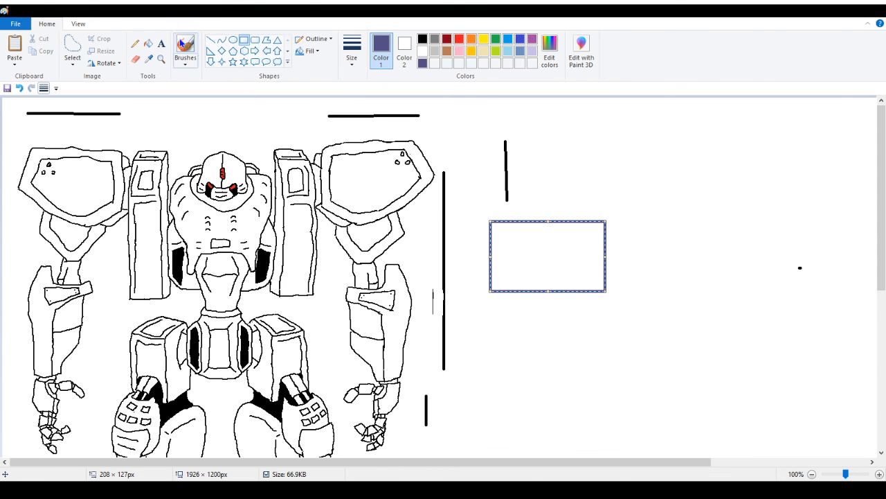
left_click(148, 43)
left_click(524, 227)
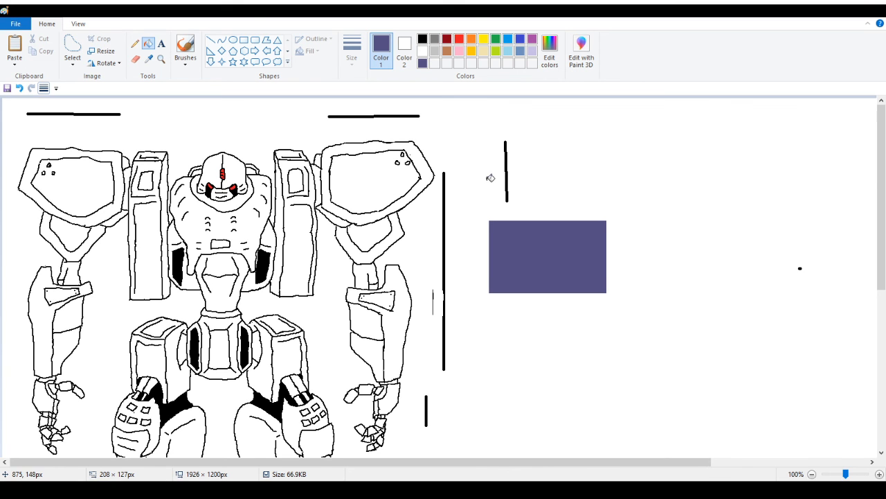
Sample the blue-purple swatch and fill the front faces of the two tall pillars flanking the torso
left_click(148, 59)
left_click(523, 255)
left_click(293, 220)
left_click(157, 251)
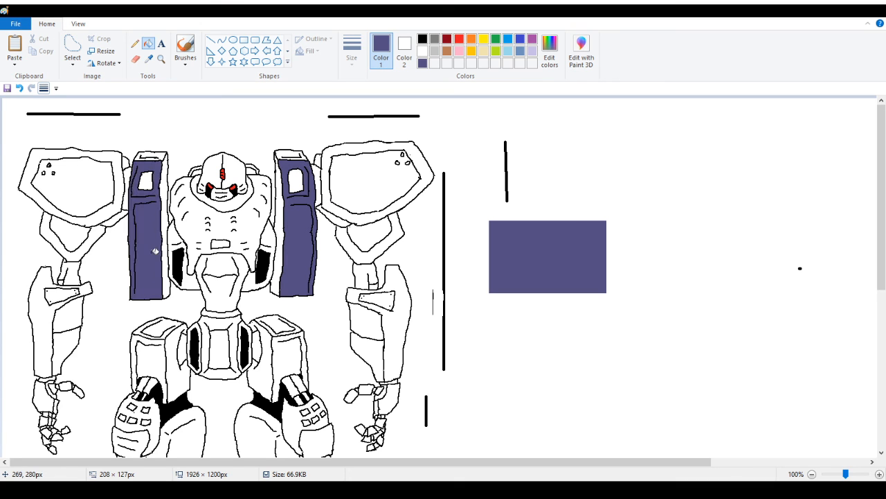
Fill the left shoulder pad, the left upper-arm guard and both forearm plates with the blue-purple
left_click(85, 187)
left_click(71, 233)
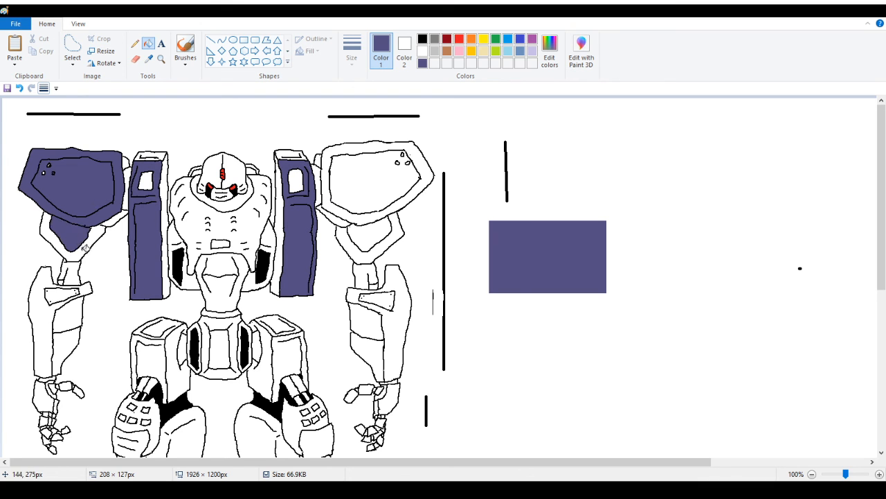
left_click(88, 246)
left_click(36, 314)
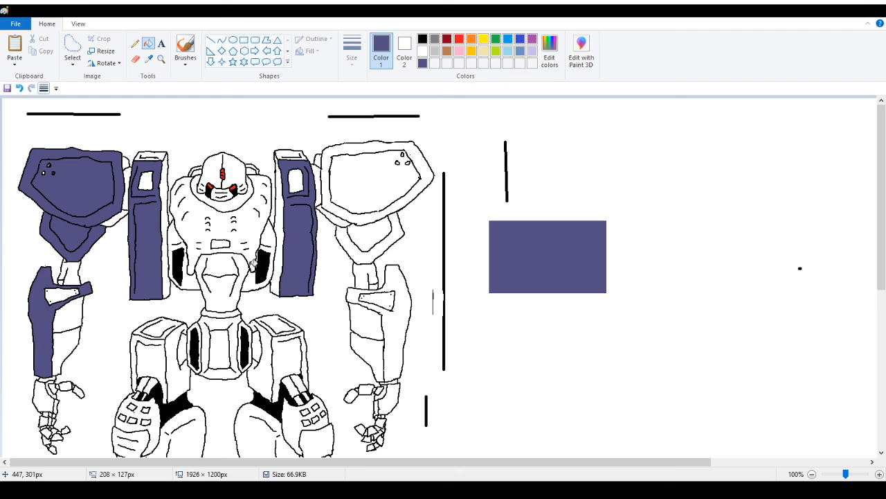
left_click(405, 315)
left_click(375, 253)
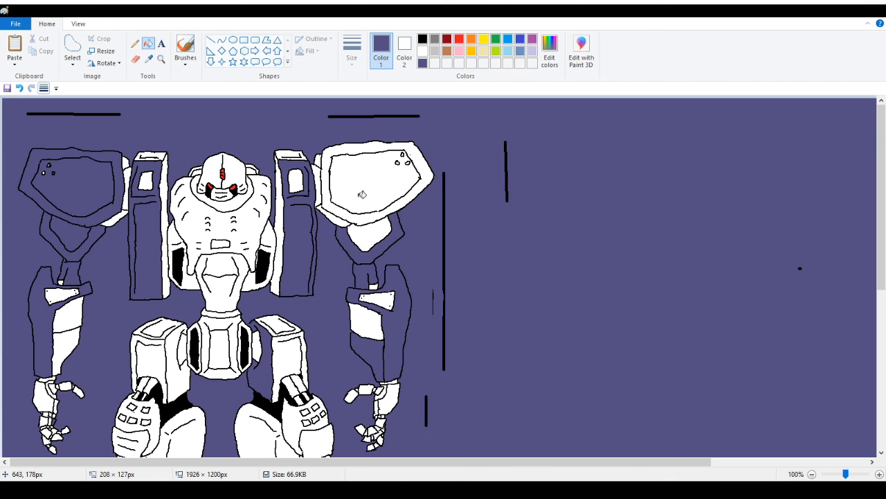
left_click(20, 87)
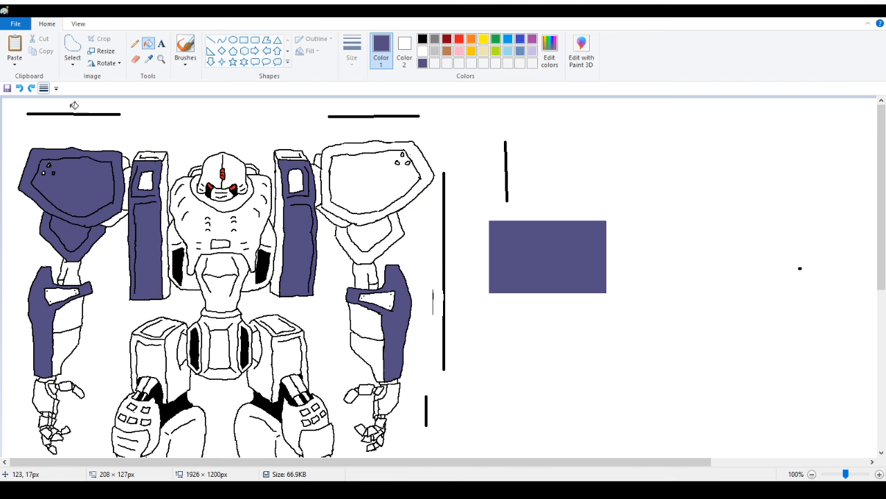
Close the outline gap where the right elbow joint meets the forearm plate with a black pencil stroke
left_click(164, 62)
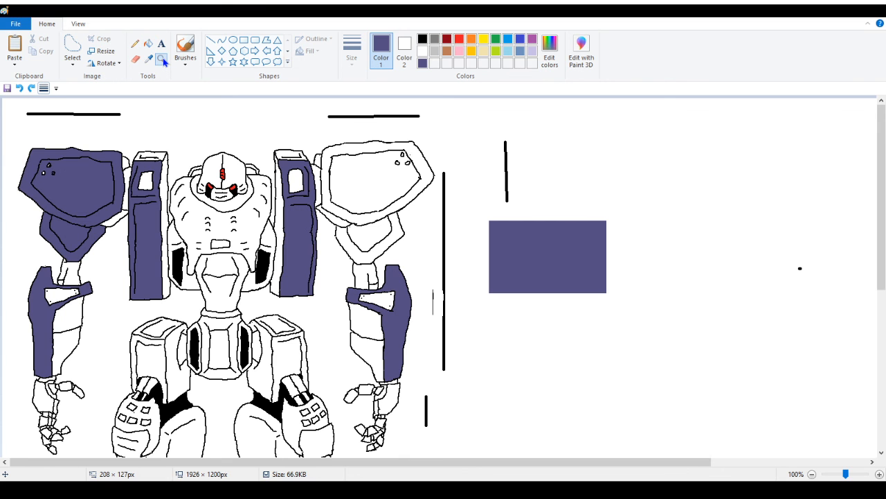
left_click(366, 309)
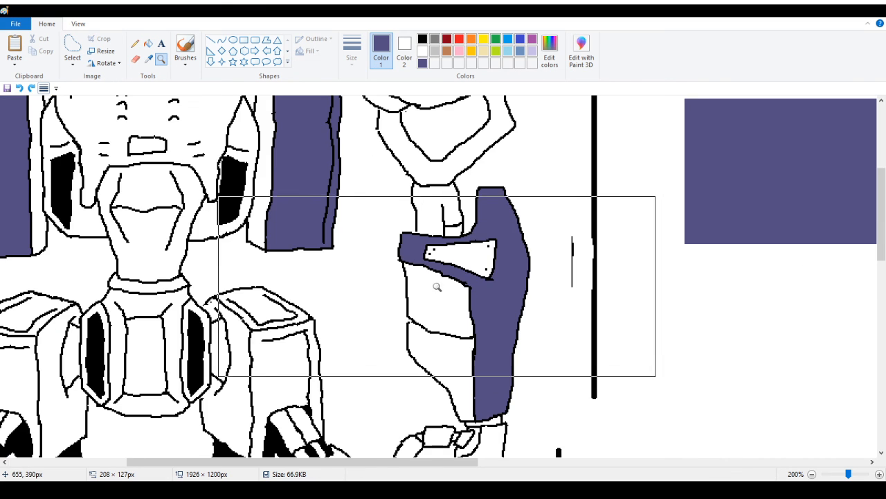
left_click(435, 277)
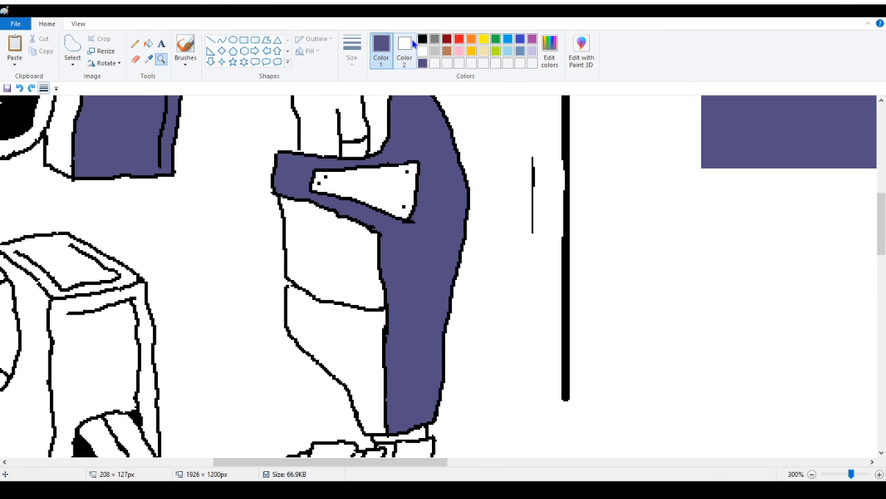
left_click(423, 40)
left_click(135, 44)
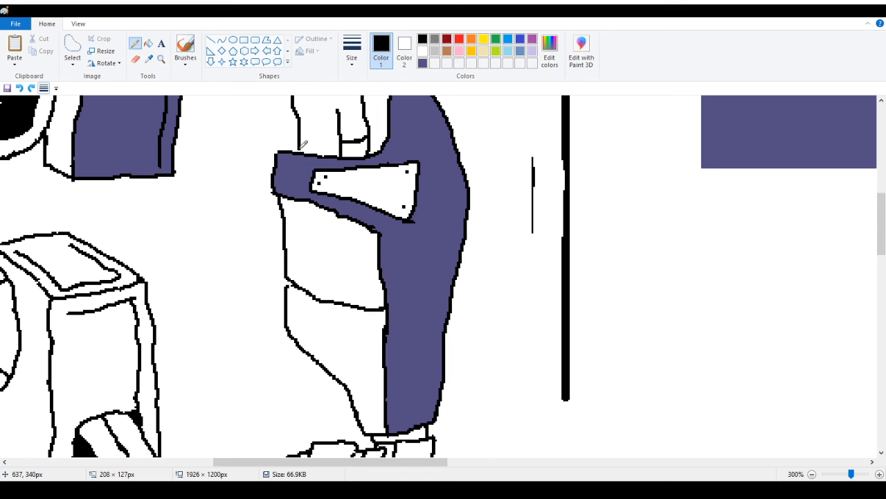
scroll(344, 141, "up", 3)
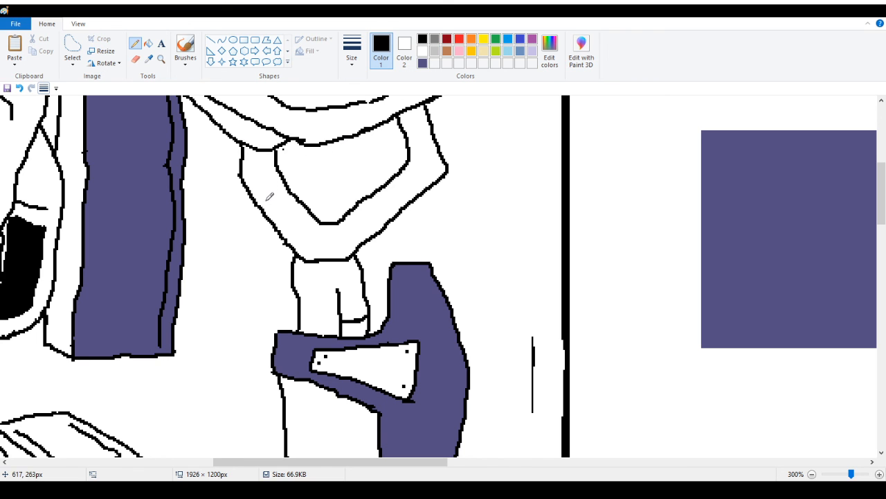
Touch up the upper inner corner of the right shoulder pad's inset outline in black
scroll(269, 198, "up", 3)
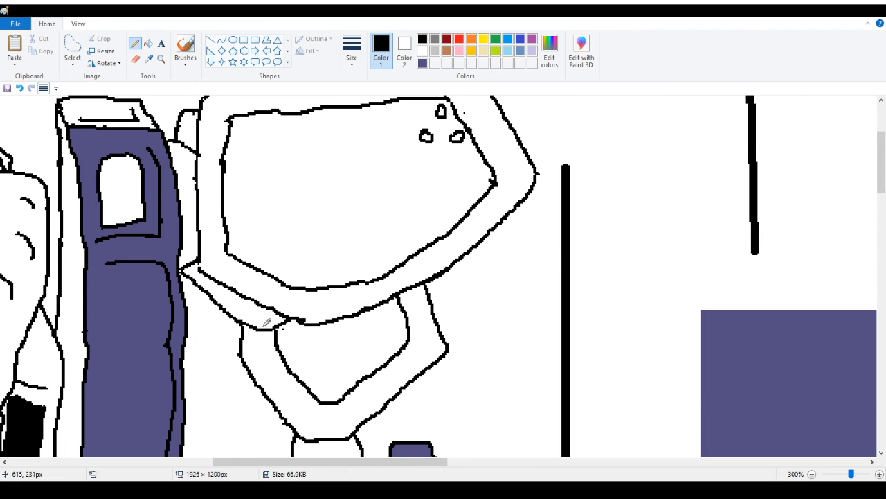
scroll(267, 318, "up", 2)
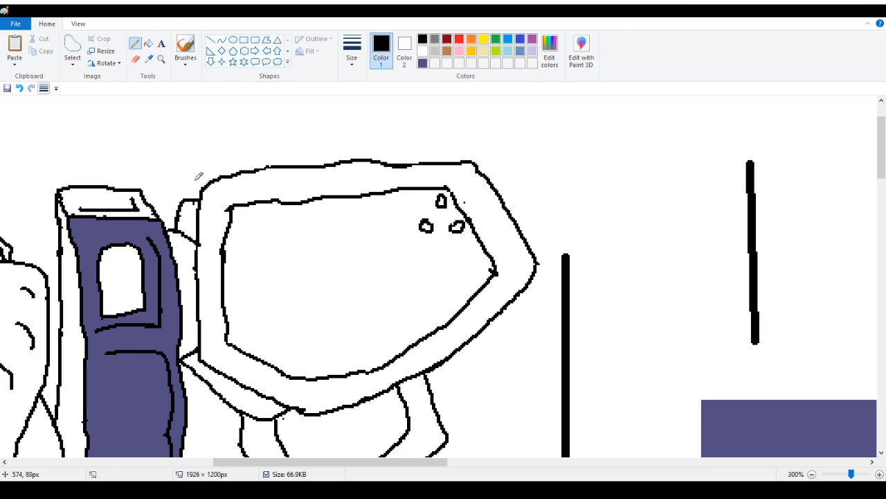
left_click(20, 88)
left_click(20, 89)
left_click(231, 206)
scroll(67, 423, "down", 3)
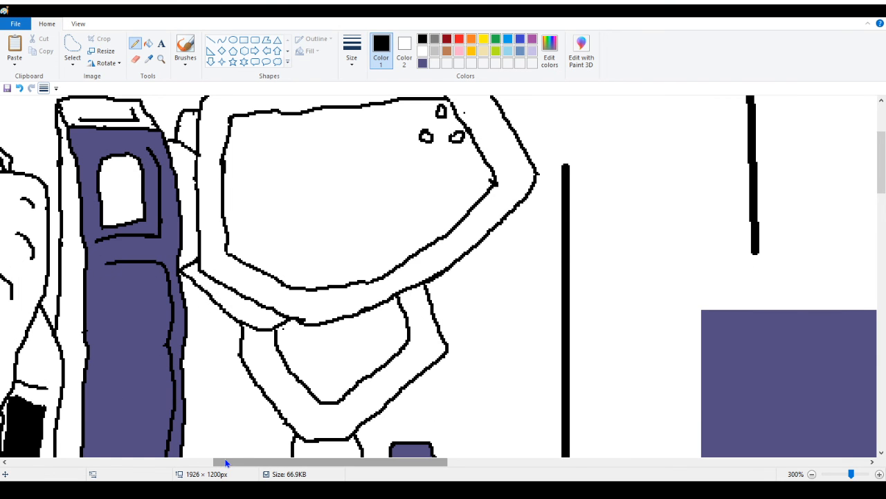
Examine the outlines of the torso, pillars and left arm for gaps that would let a fill leak
left_click_drag(226, 462, 93, 462)
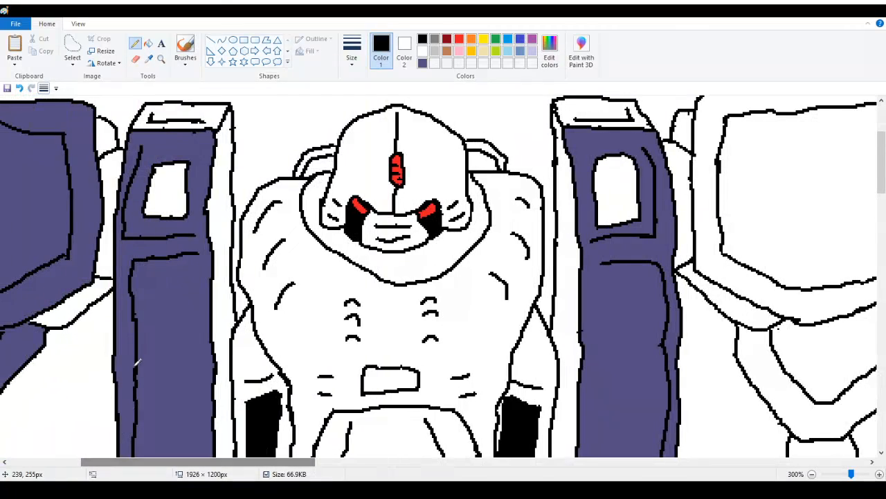
scroll(136, 360, "down", 3)
scroll(211, 310, "down", 10)
scroll(211, 310, "up", 7)
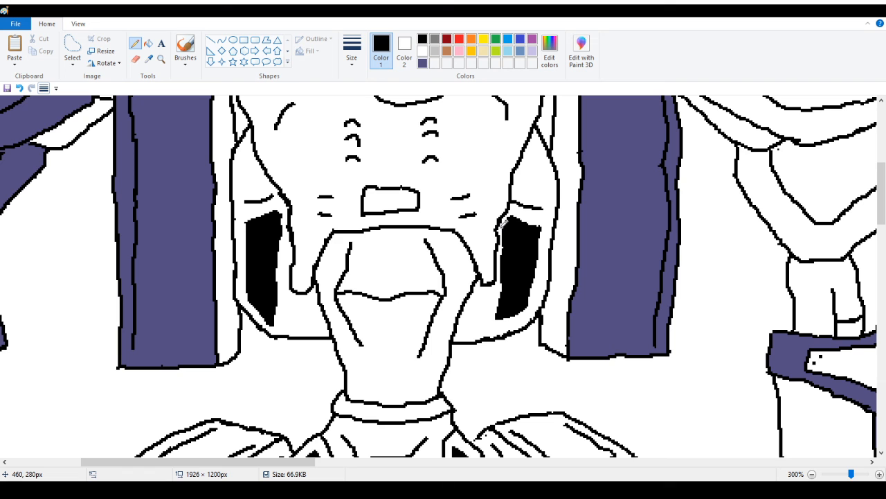
scroll(145, 300, "up", 5)
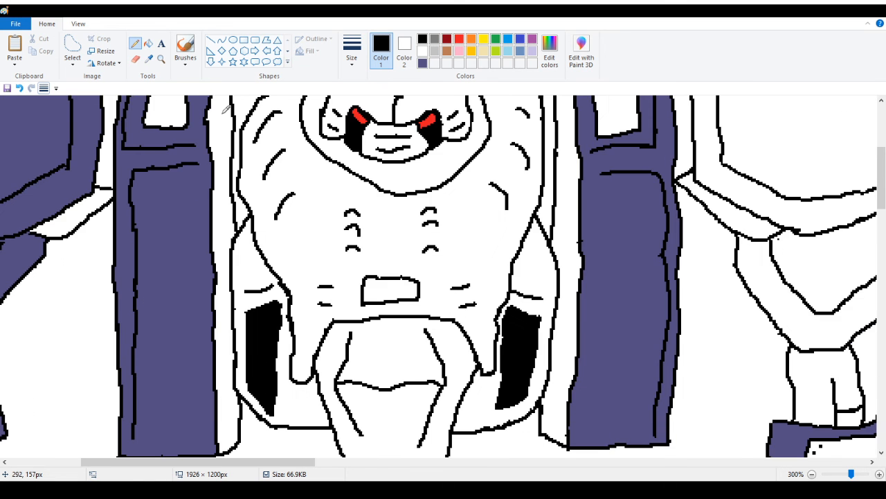
scroll(111, 289, "down", 2)
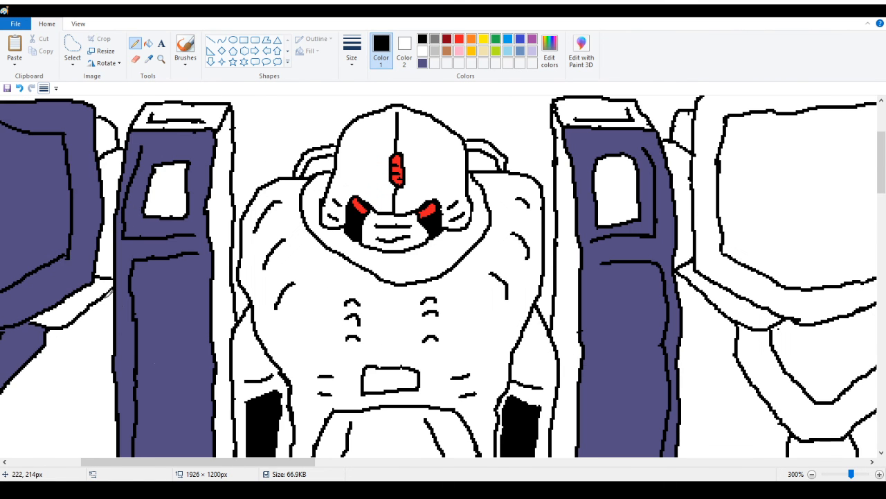
left_click_drag(228, 463, 157, 463)
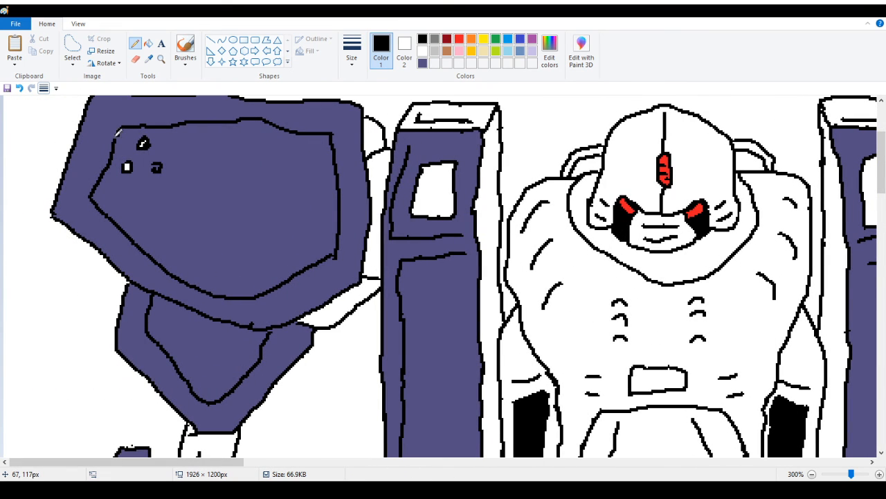
scroll(274, 205, "up", 2)
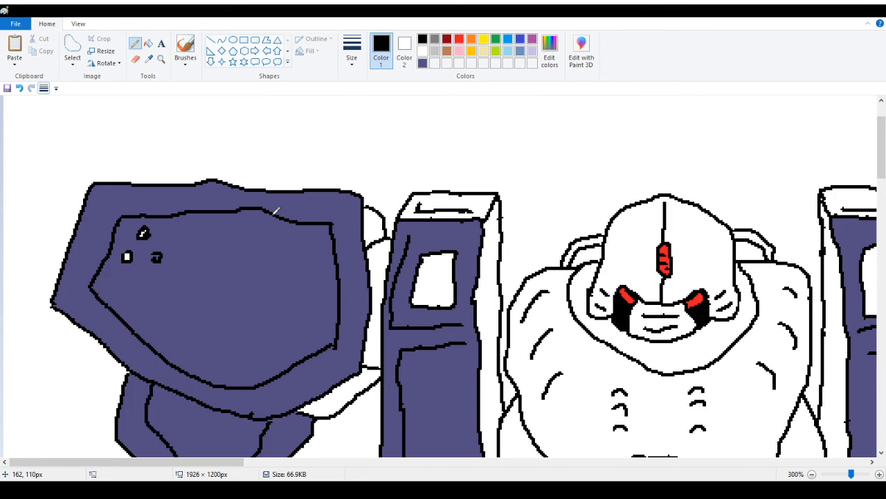
scroll(252, 238, "down", 6)
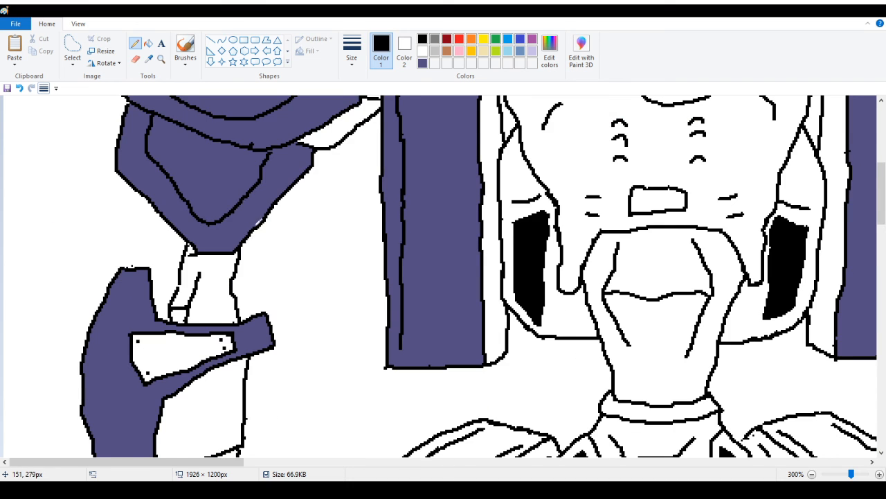
Examine the outlines of the left arm, hand, legs and feet for gaps that would let a fill leak
scroll(259, 222, "up", 2)
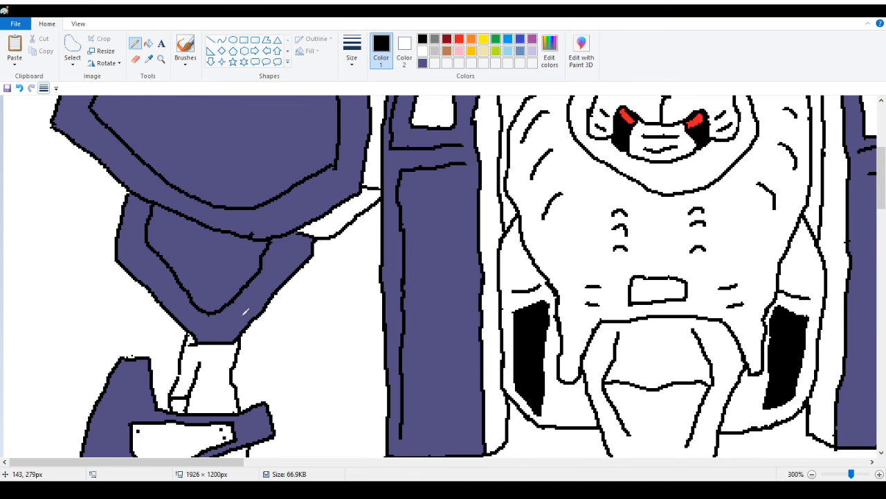
scroll(246, 311, "down", 12)
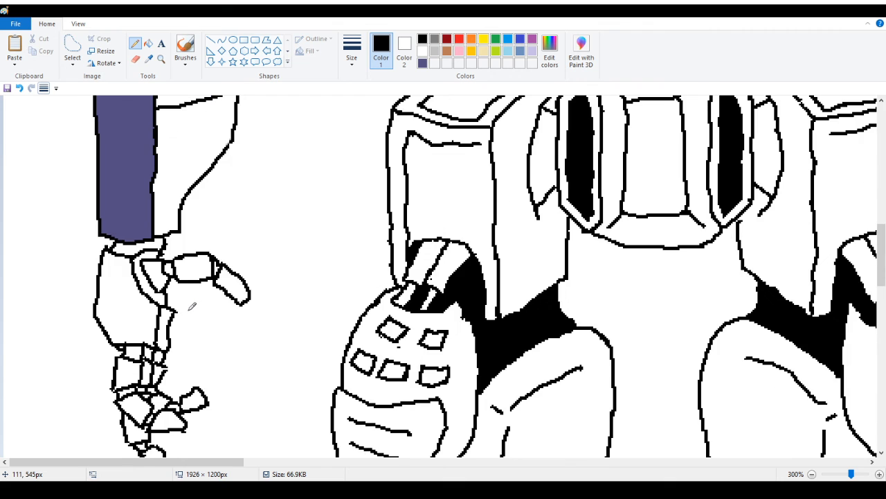
scroll(192, 306, "up", 4)
scroll(192, 307, "down", 2)
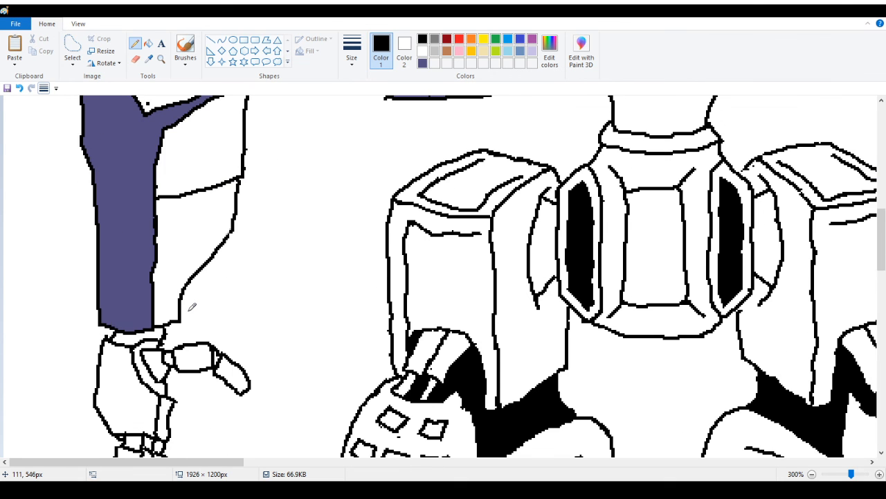
scroll(192, 306, "down", 3)
scroll(192, 307, "up", 1)
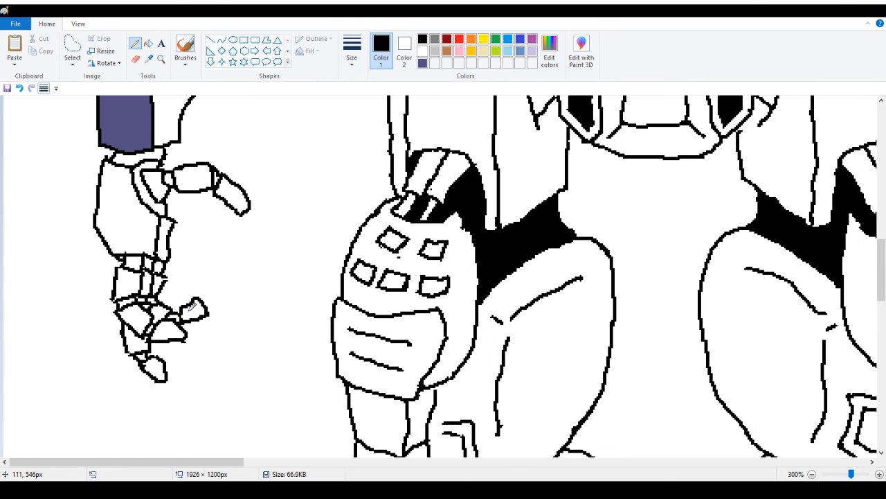
scroll(192, 307, "down", 3)
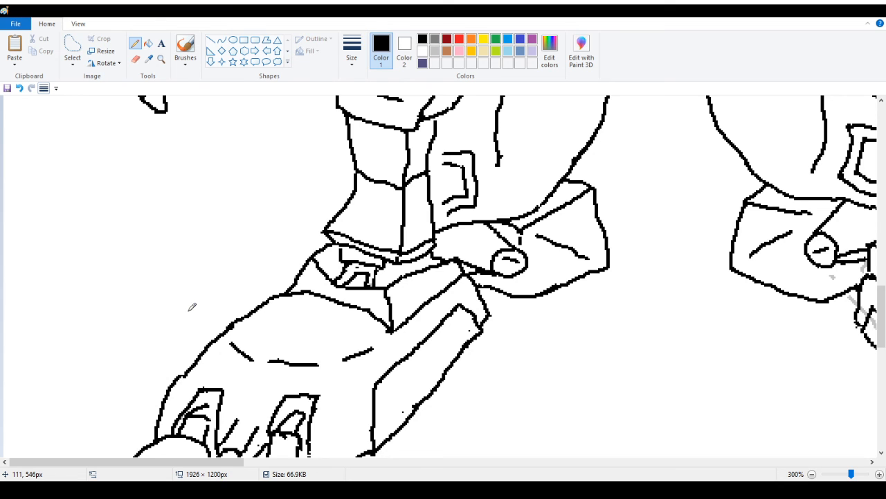
scroll(191, 307, "down", 1)
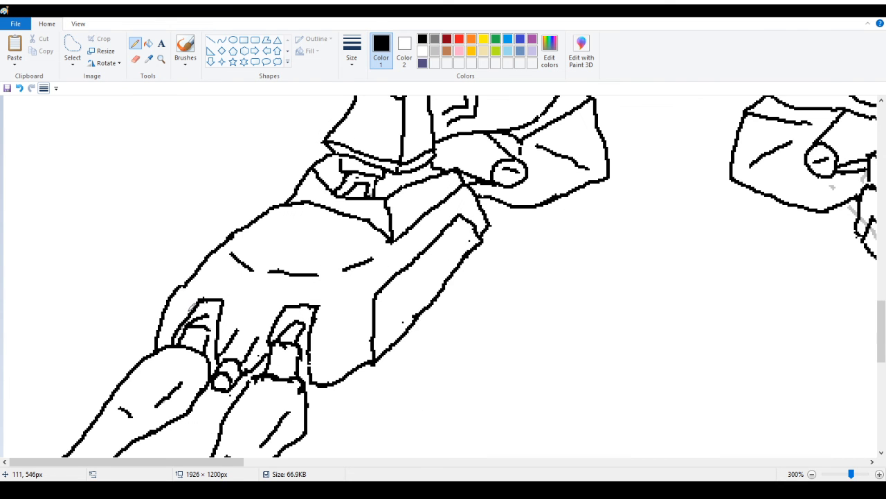
left_click(162, 62)
right_click(114, 160)
right_click(113, 161)
right_click(109, 162)
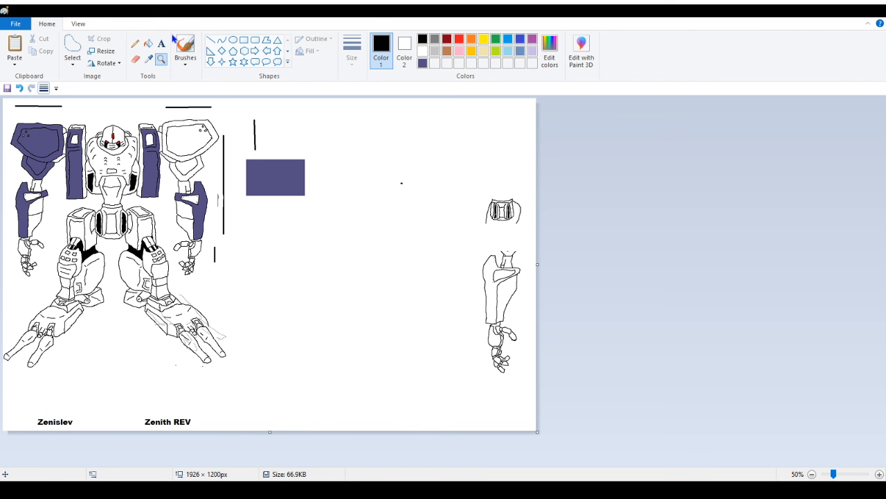
left_click(148, 43)
left_click(161, 59)
left_click(114, 166)
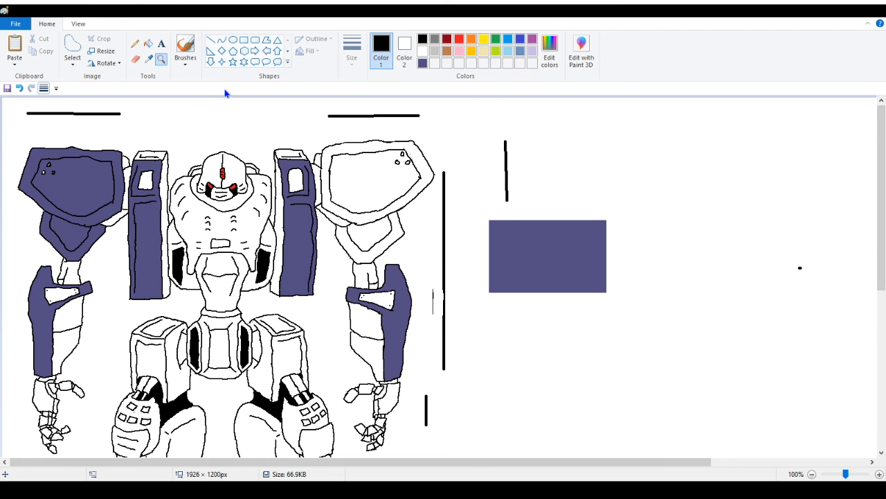
left_click(148, 43)
left_click(329, 158)
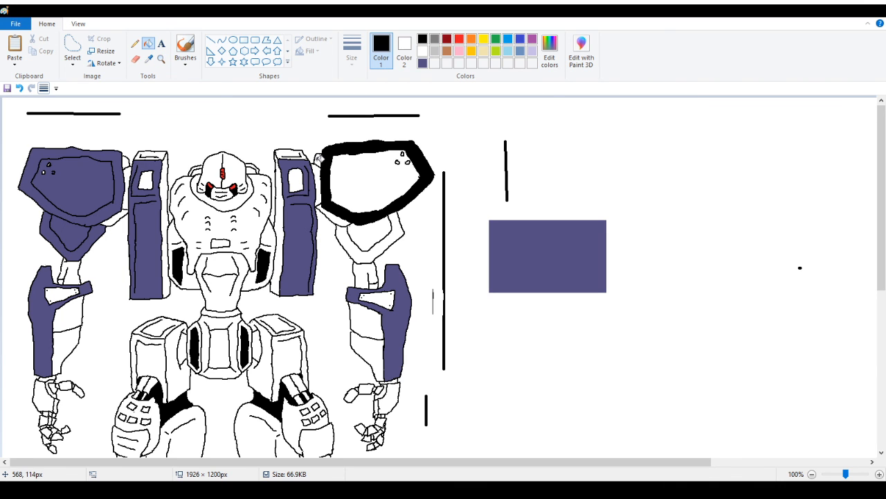
left_click(19, 88)
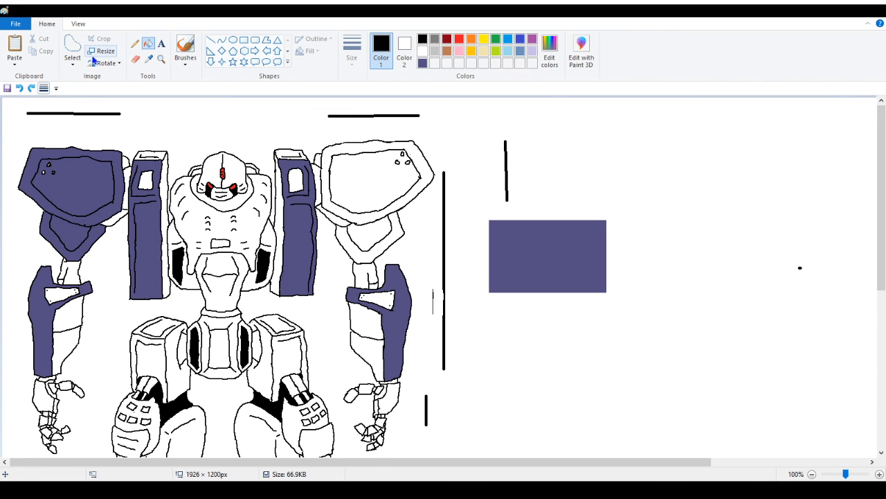
Sample the blue-purple from the swatch and fill the borders of the right shoulder pad and right upper-arm guard with it
left_click(148, 59)
left_click(548, 252)
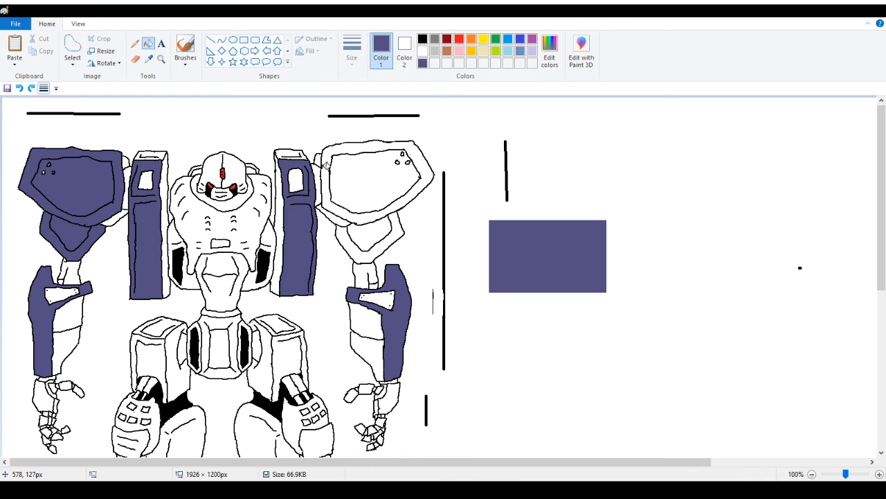
left_click(329, 167)
left_click(352, 241)
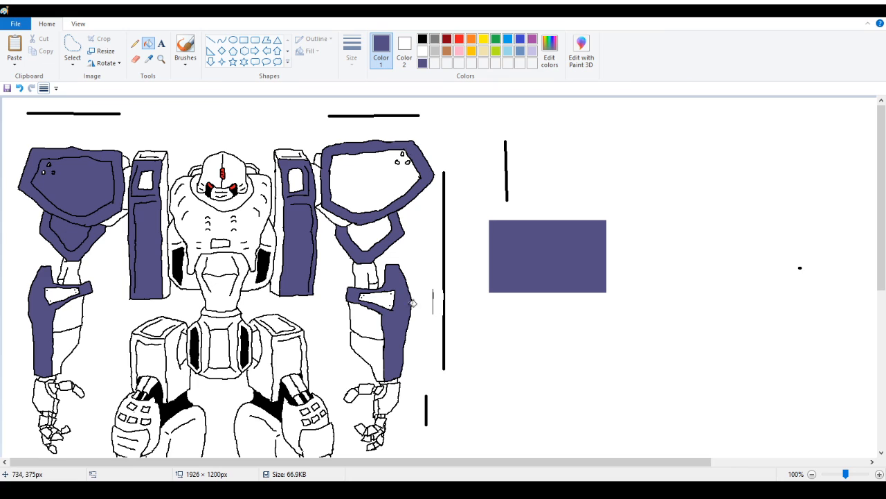
Fill the inner side faces, top faces and inset windows of both shoulder pillars with the blue-purple
left_click(167, 174)
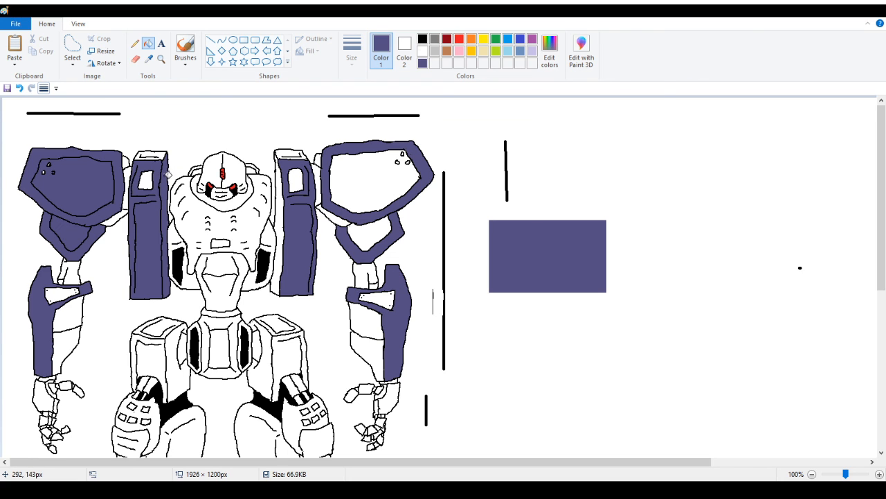
left_click(151, 175)
left_click(163, 155)
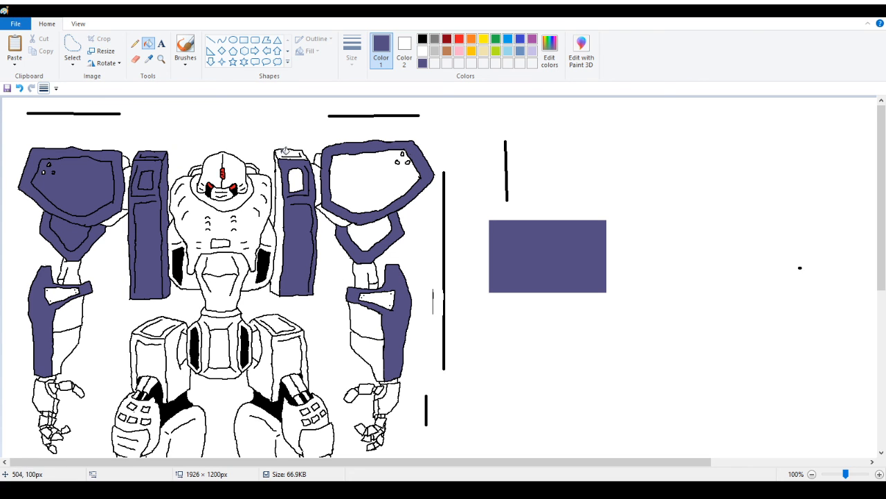
left_click(285, 152)
left_click(299, 173)
left_click(281, 187)
Fill the chest, the right flank, the helmet and face, and the pelvis frame with the blue-purple
left_click(258, 218)
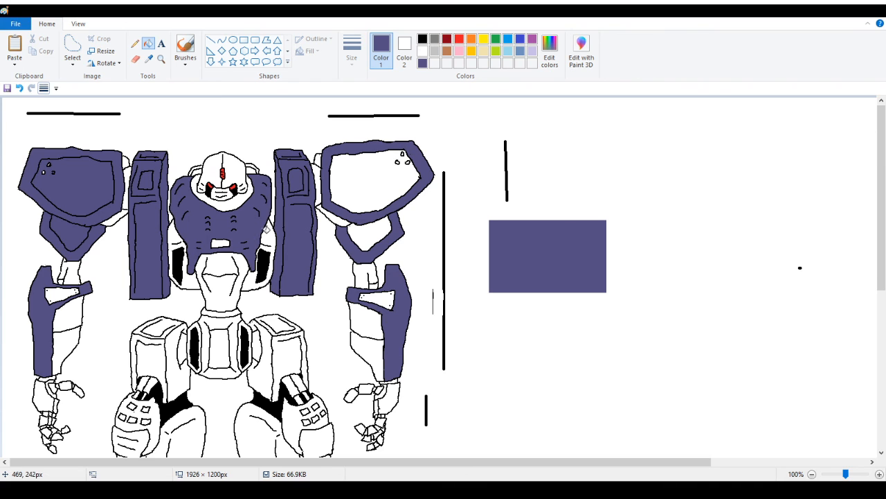
left_click(265, 227)
left_click(235, 171)
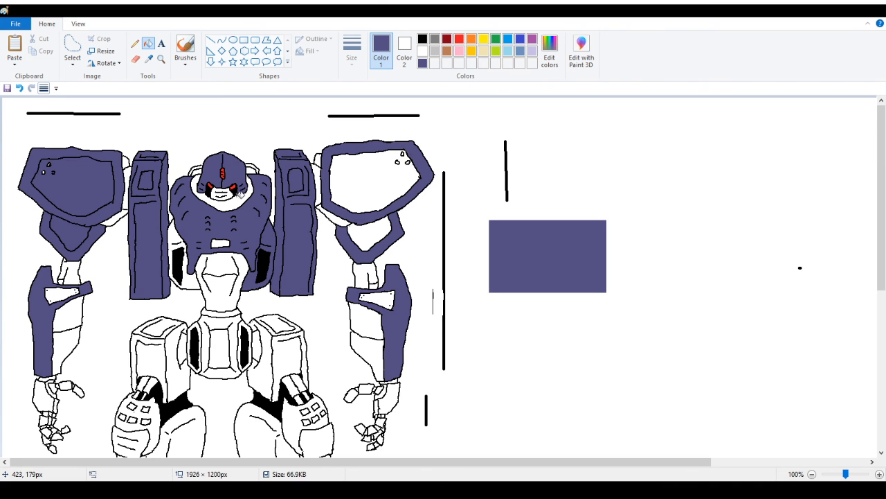
left_click(226, 193)
left_click(231, 188)
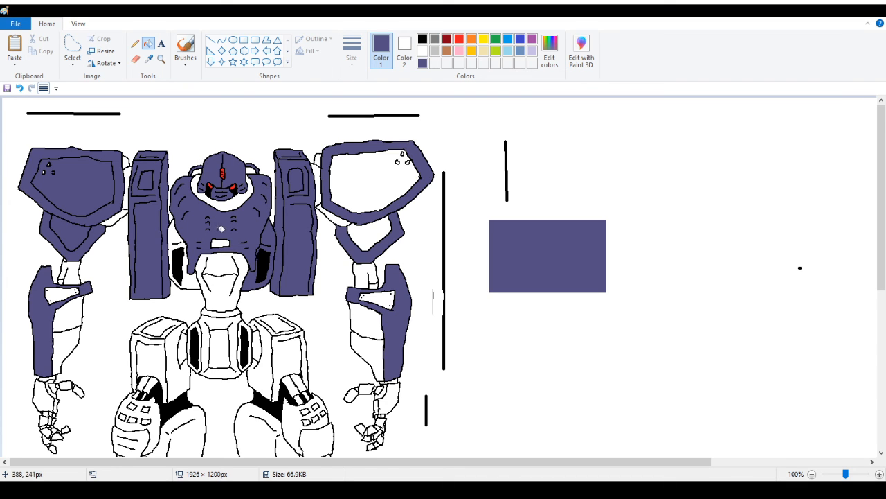
scroll(220, 230, "down", 3)
left_click(214, 233)
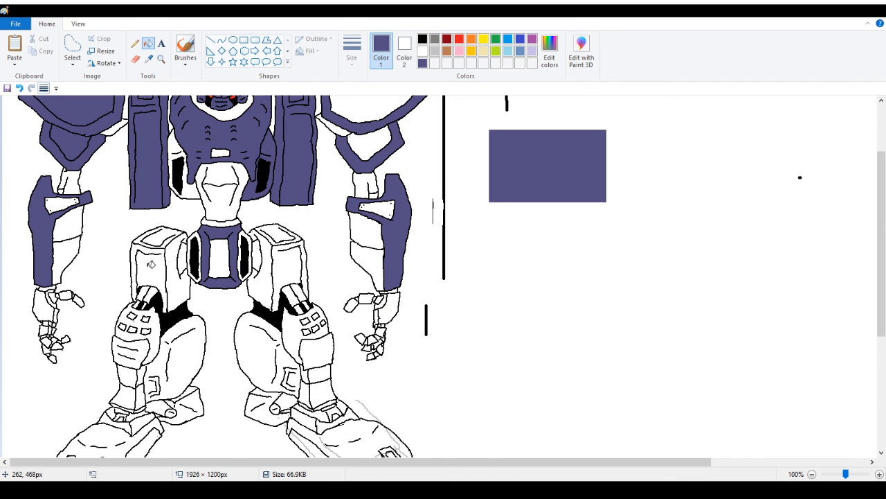
Fill the left thigh's front face with the blue-purple, and try the same fill on the right thigh
left_click(152, 264)
left_click(274, 257)
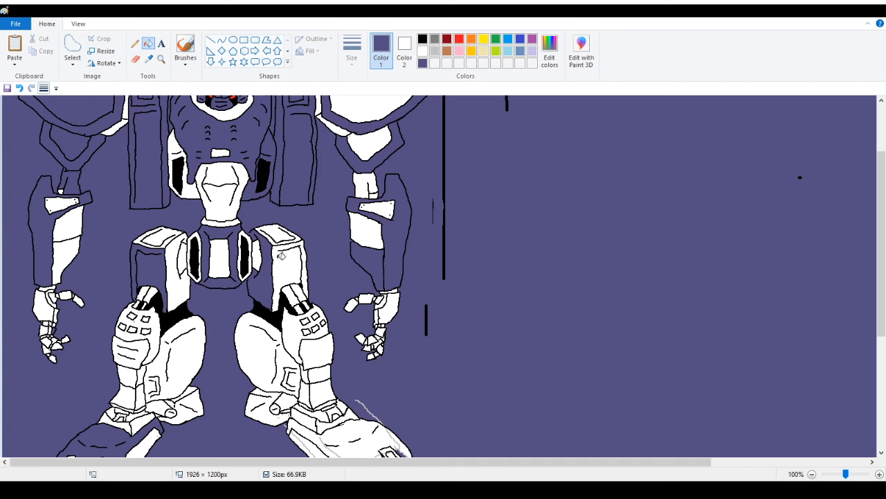
left_click(19, 88)
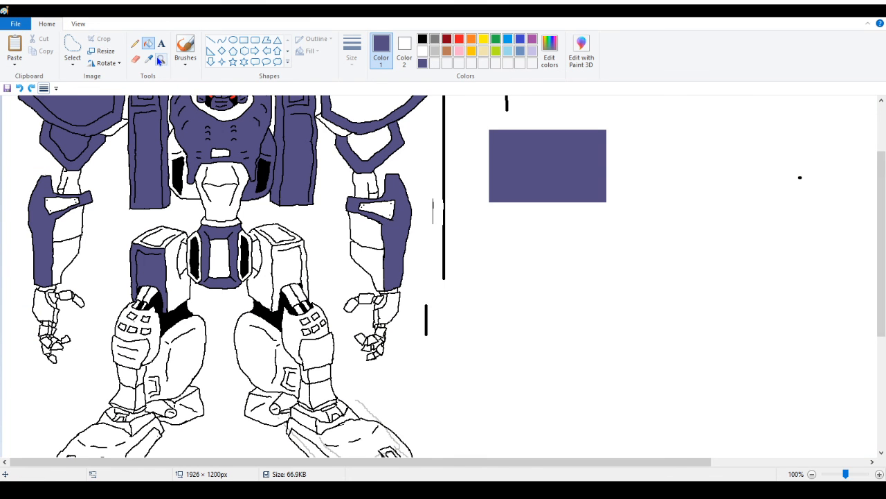
Close the gap in the right thigh's outline with the black pencil
left_click(161, 59)
left_click(281, 281)
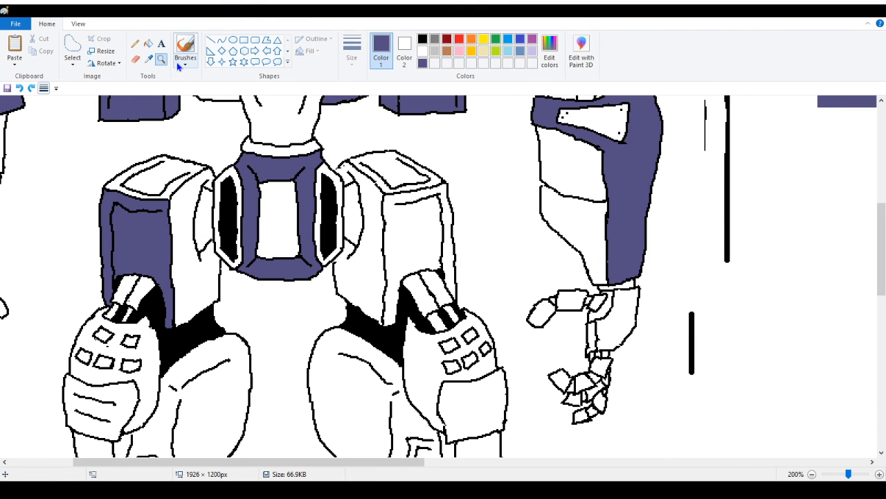
left_click(135, 43)
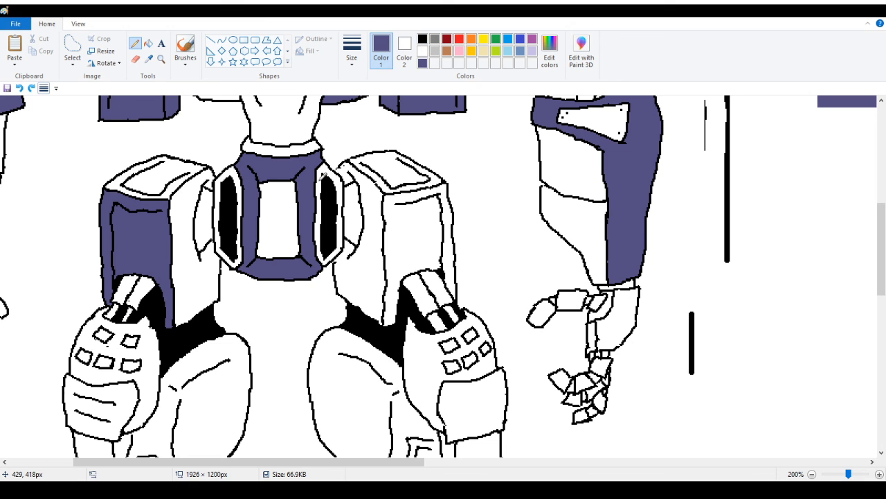
left_click(423, 38)
Sample the blue-purple from the pelvis and fill the right thigh's front, inner side and top faces with it
left_click(148, 59)
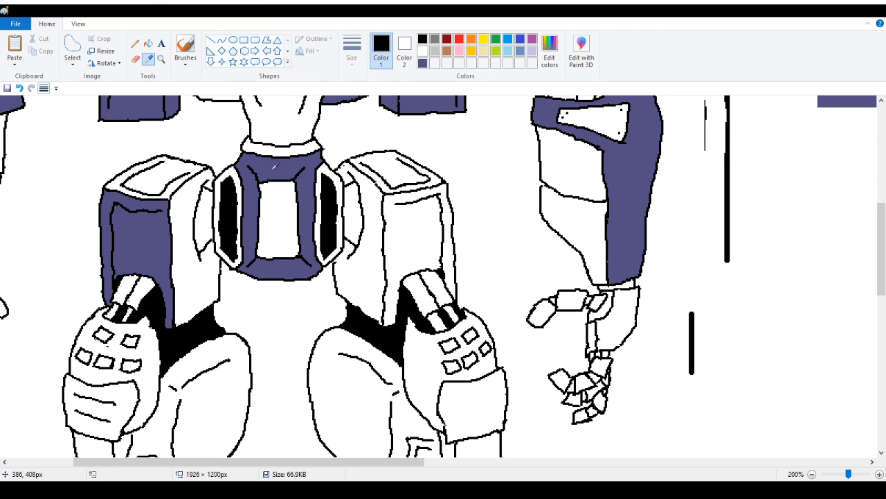
left_click(274, 166)
left_click(148, 43)
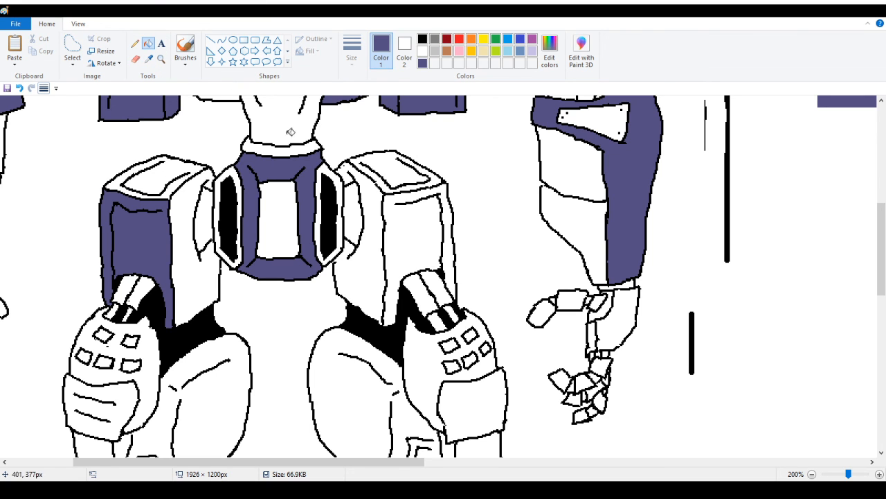
left_click(442, 241)
left_click(384, 228)
left_click(396, 158)
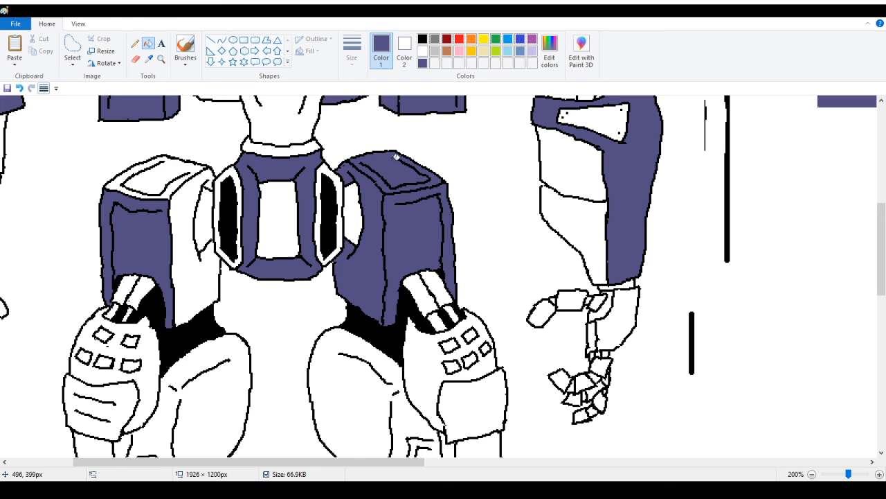
Fill the left thigh's top and inner side, both pelvis vent frames and the waist ring with the blue-purple
left_click(176, 169)
left_click(190, 218)
left_click(236, 173)
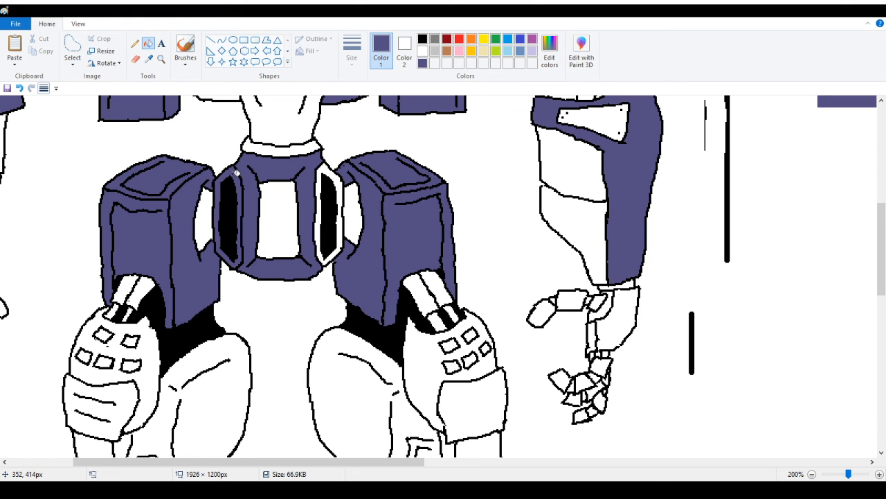
left_click(321, 176)
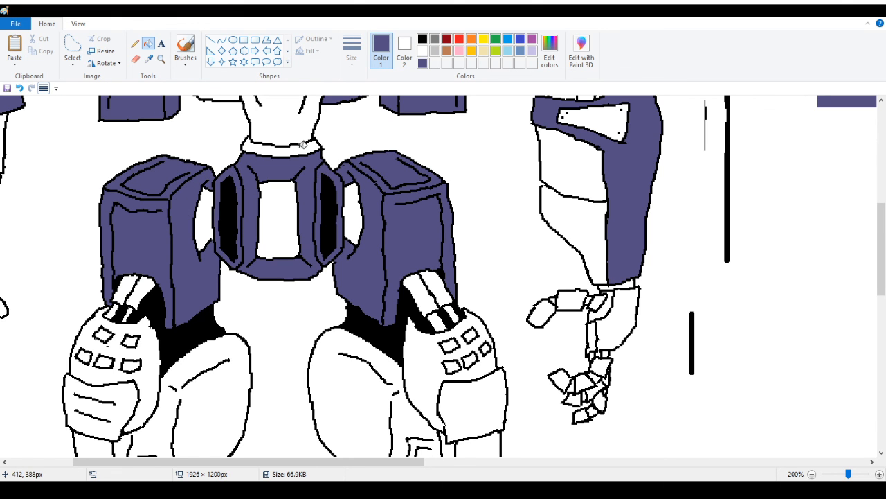
left_click(303, 147)
Fill both large calves, both knee plates around their small squares, and both shin guards with the blue-purple
scroll(280, 186, "down", 3)
left_click(195, 231)
left_click(378, 223)
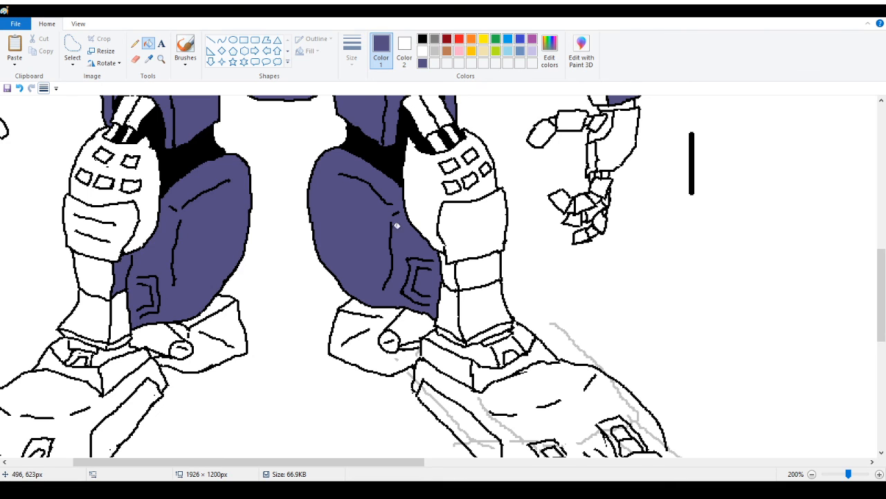
left_click(489, 218)
left_click(426, 199)
left_click(152, 194)
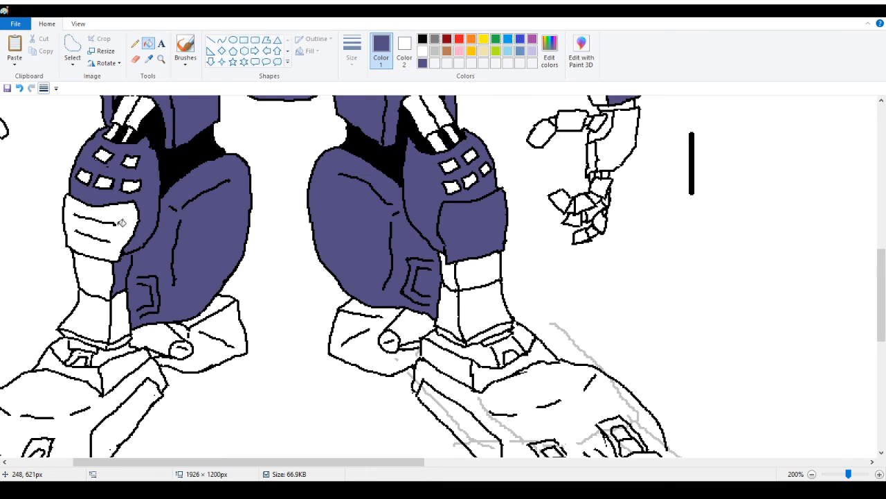
left_click(122, 223)
Fill the lower shin and ankle armour faces of both legs with the blue-purple
left_click(97, 315)
left_click(127, 306)
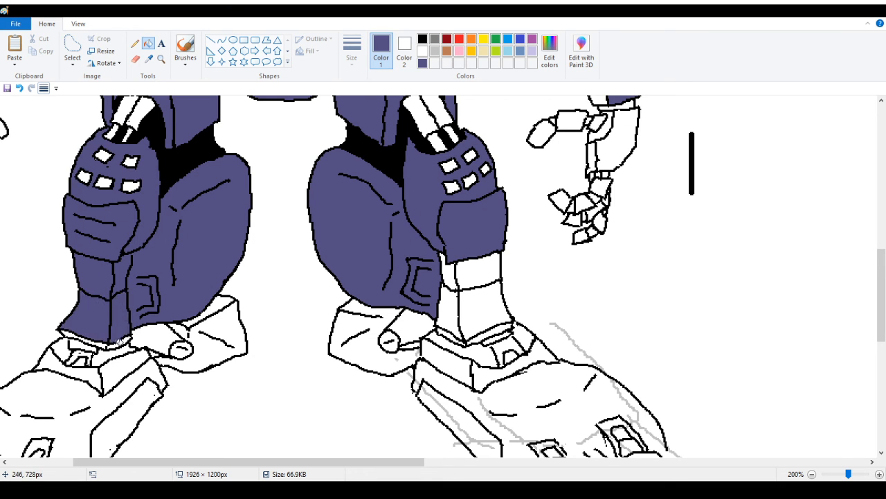
left_click(465, 284)
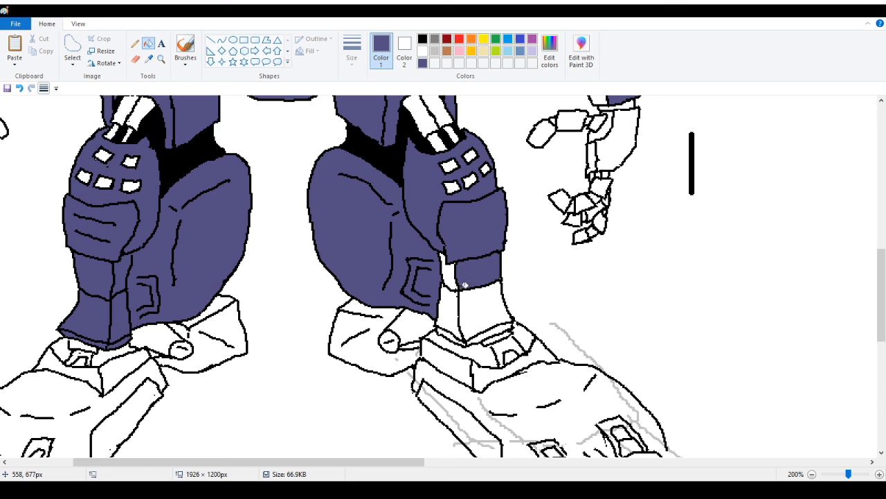
left_click(450, 274)
left_click(450, 302)
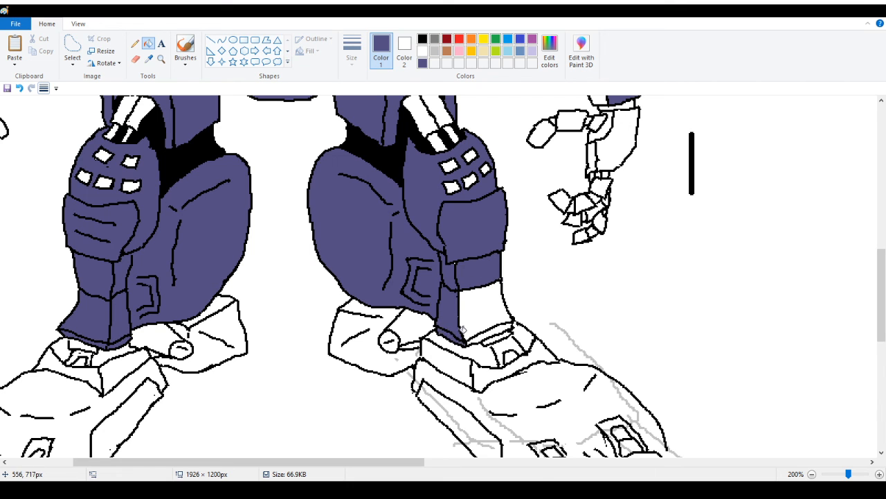
left_click(483, 315)
Try to fill the top of the right foot with the blue-purple
scroll(464, 312, "down", 3)
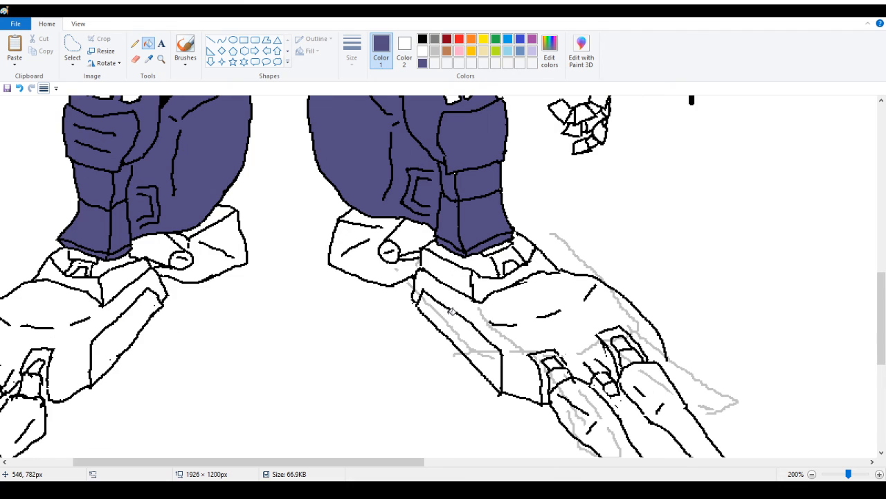
left_click(526, 302)
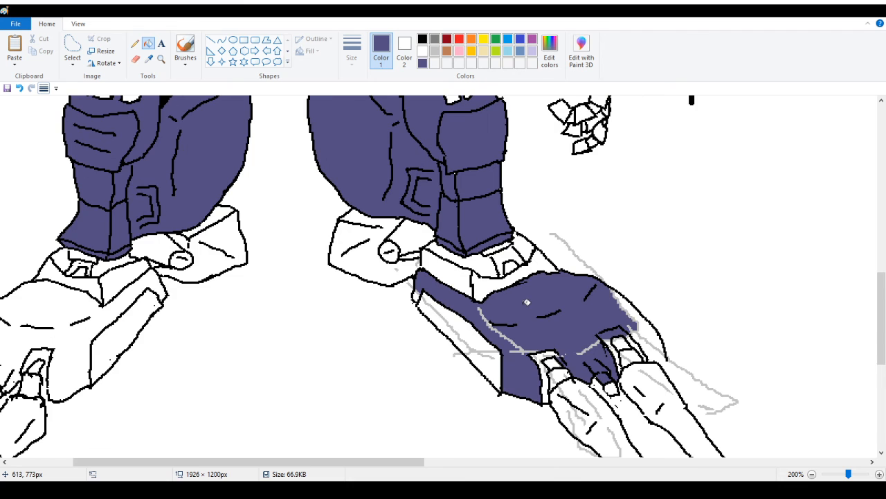
left_click(19, 89)
left_click(149, 60)
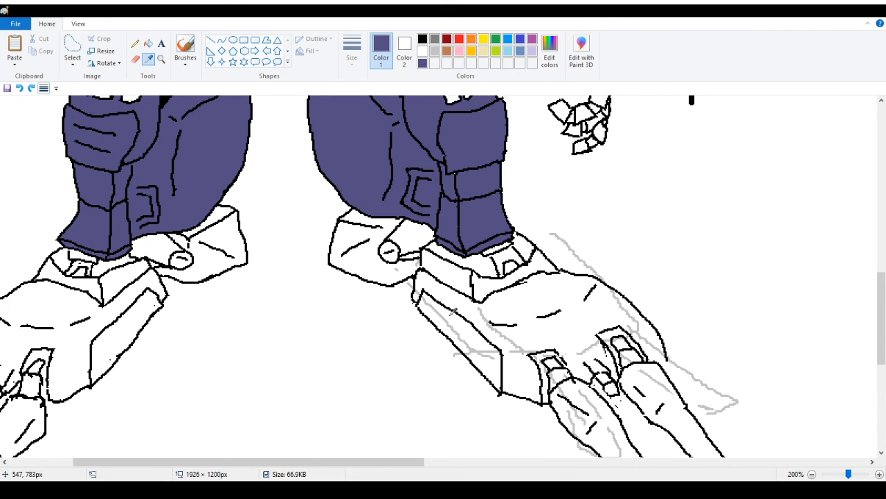
Clear the leftover grey sketch lines around the right foot's inner side, ankle and outer edge by filling them with white
left_click(457, 327)
left_click(460, 322)
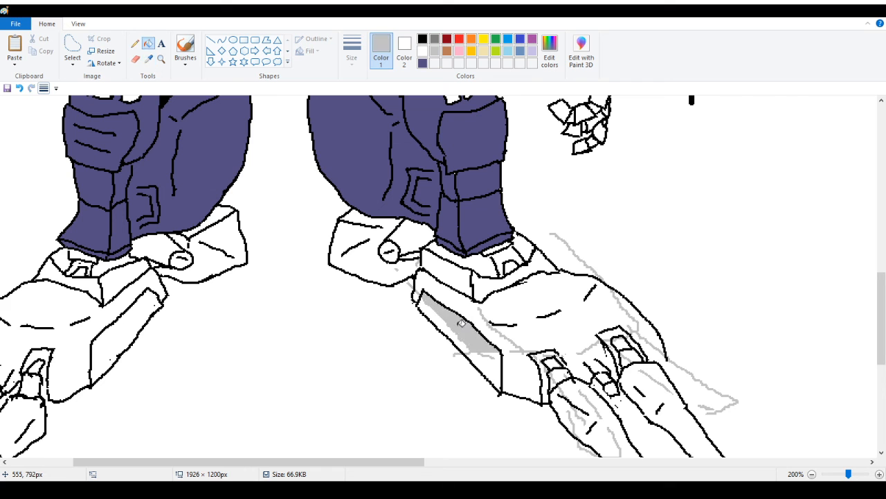
key("ctrl+z")
left_click(450, 348)
key("ctrl+z")
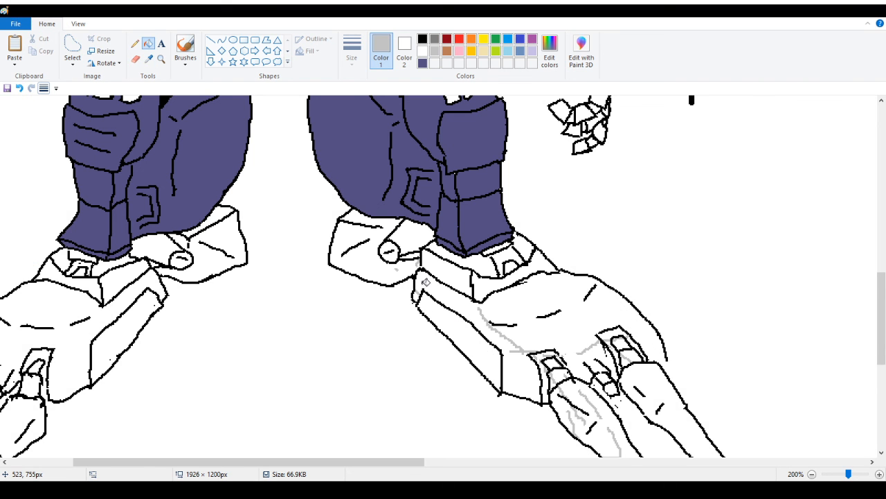
left_click(420, 282)
key("ctrl+z")
left_click(409, 271)
key("ctrl+z")
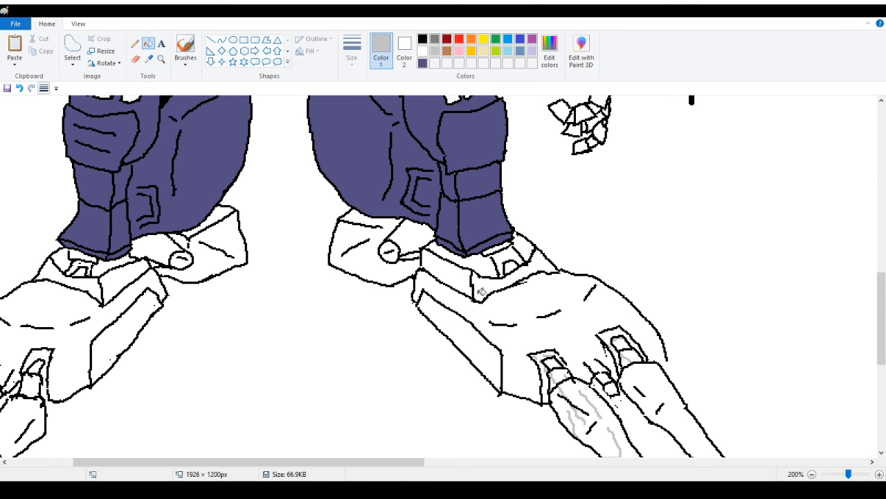
Clear the remaining grey sketch lines inside the right foot's toes and toe sockets with white fills
left_click(704, 218)
key("ctrl+z")
scroll(617, 292, "down", 2)
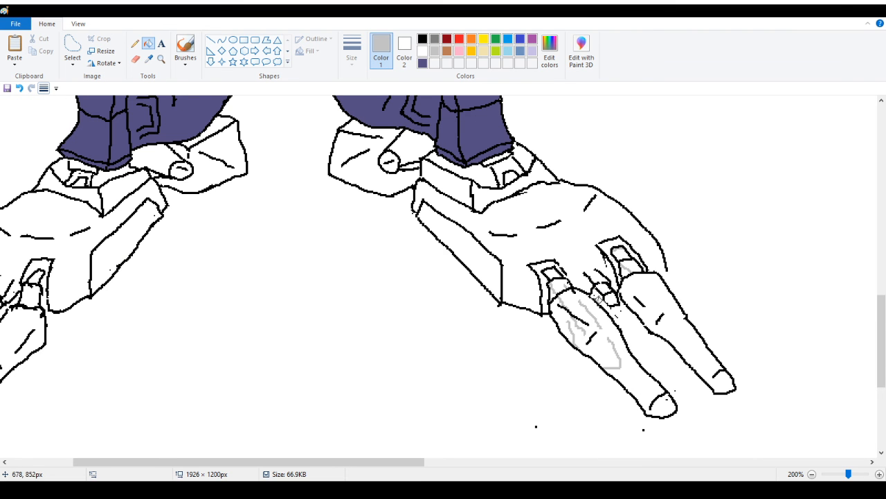
left_click(587, 317)
key("ctrl+z")
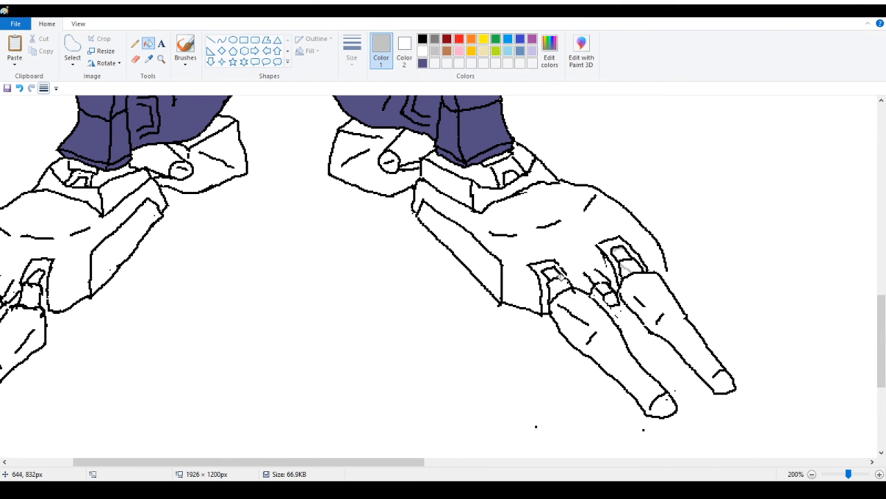
left_click_drag(377, 461, 435, 461)
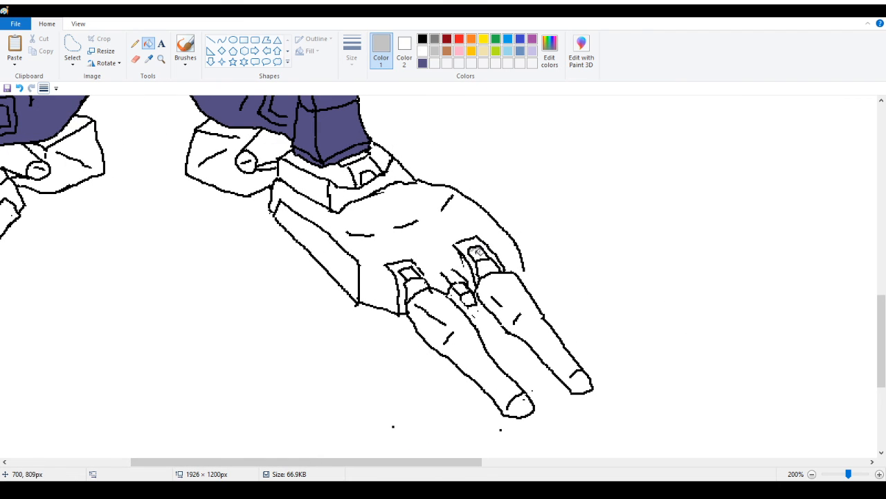
Close the gaps in the right foot's outer edge, inner toe socket and small middle joint with black pencil strokes
left_click(135, 43)
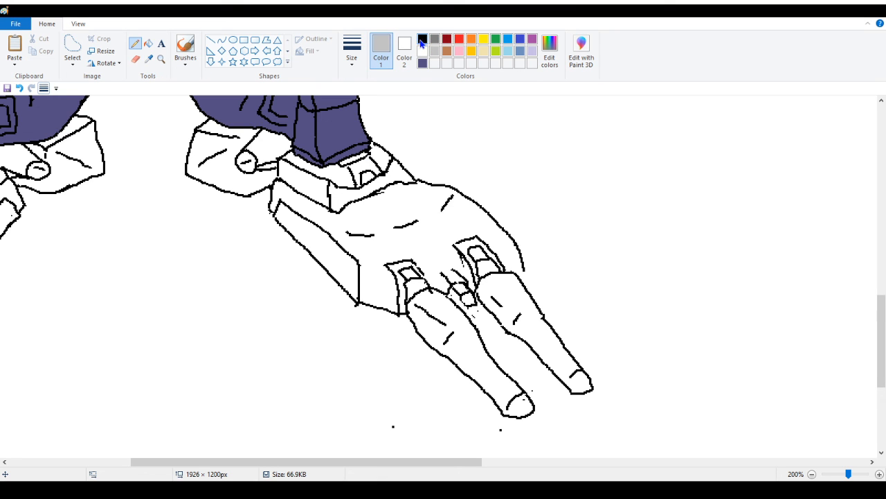
left_click(423, 40)
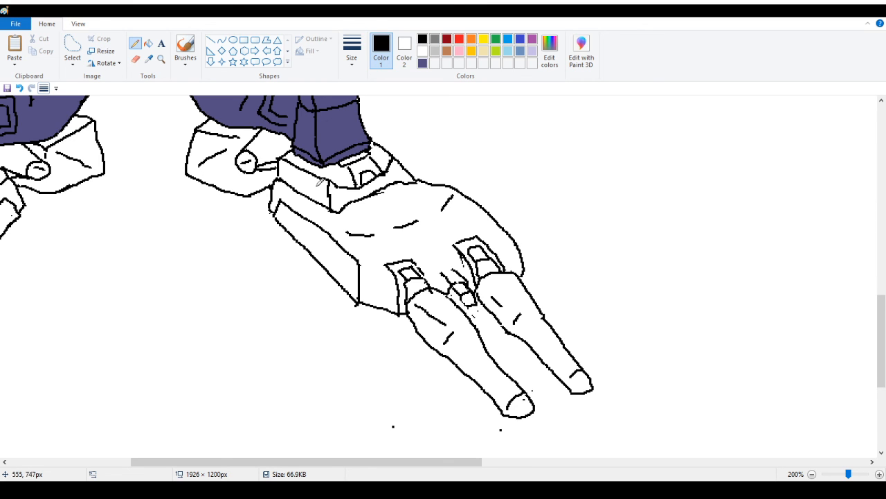
left_click(160, 59)
left_click(461, 251)
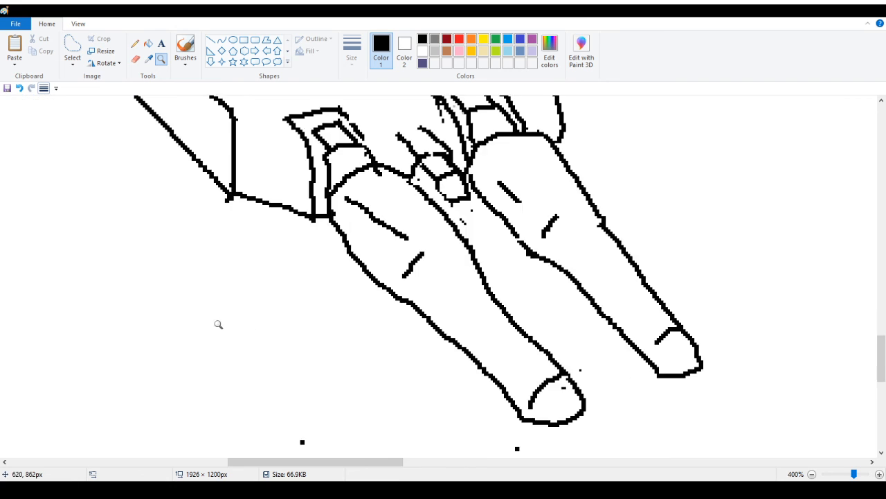
left_click(221, 319)
scroll(362, 264, "up", 3)
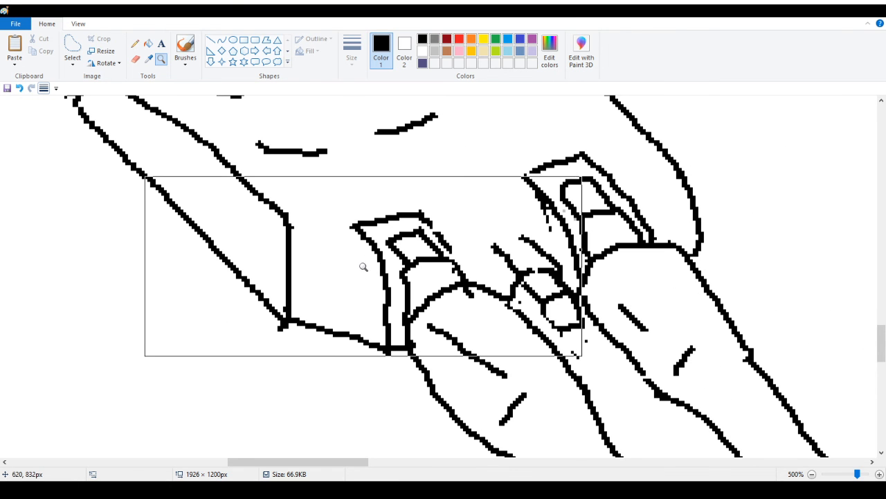
left_click(136, 44)
mouse_move(549, 307)
left_mouse_down()
mouse_move(544, 321)
mouse_move(554, 323)
left_mouse_up()
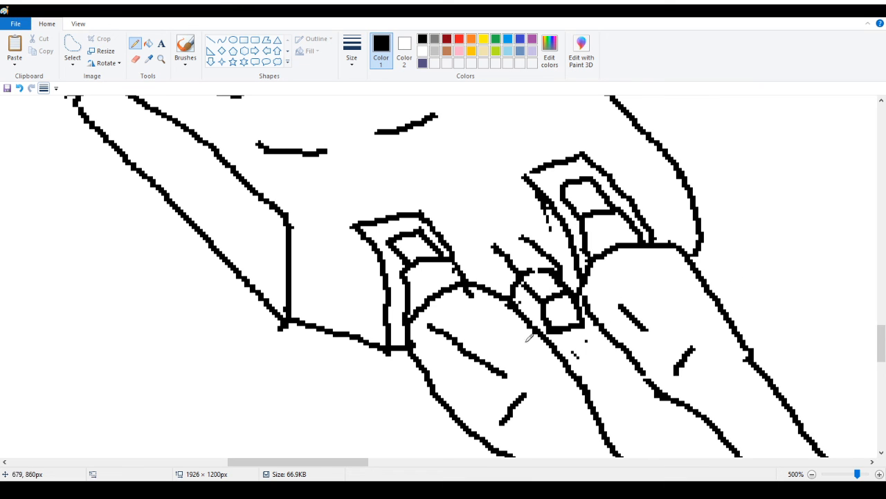
Examine the right foot's upper edge, heel and lower leg outlines for gaps, and view the whole drawing
scroll(529, 337, "up", 3)
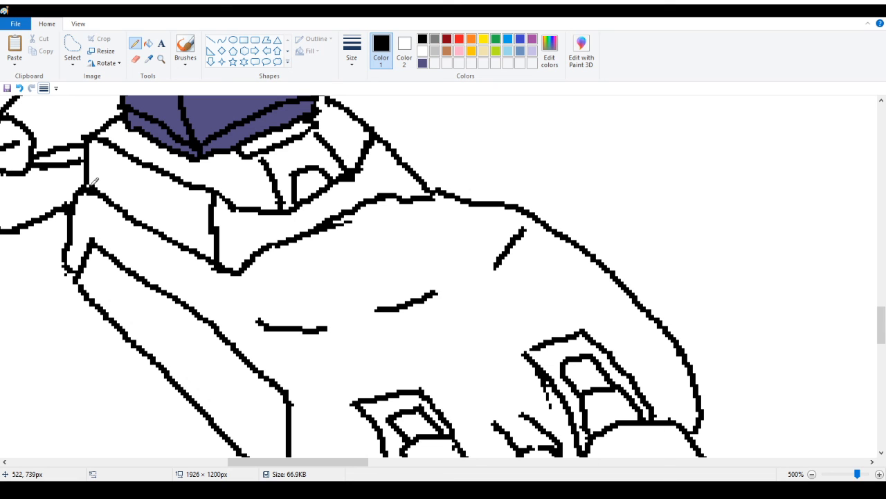
scroll(249, 438, "left", 3)
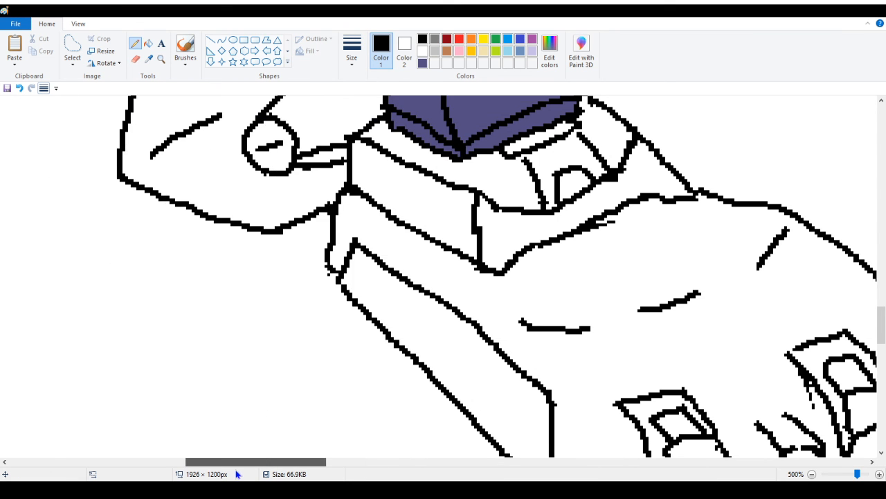
scroll(240, 434, "up", 3)
scroll(240, 434, "up", 7)
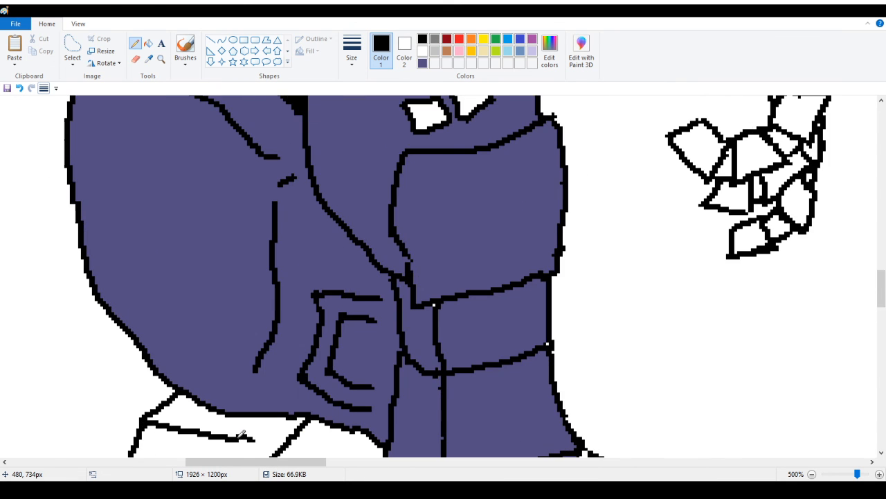
scroll(242, 433, "down", 3)
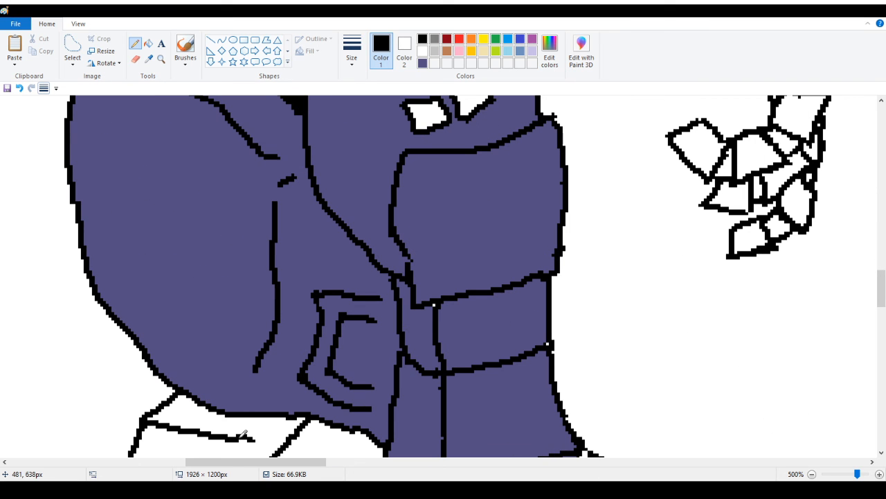
left_click(163, 61)
right_click(47, 104)
right_click(14, 116)
right_click(1, 122)
right_click(1, 128)
right_click(1, 130)
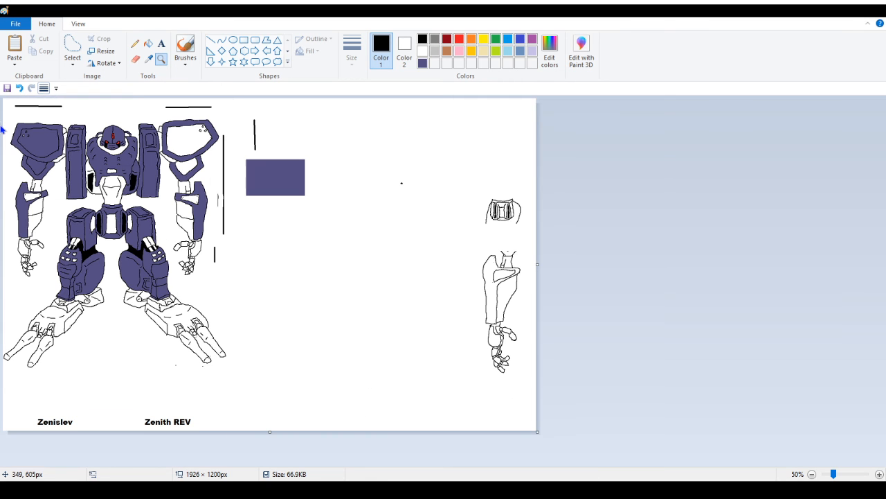
left_click(148, 43)
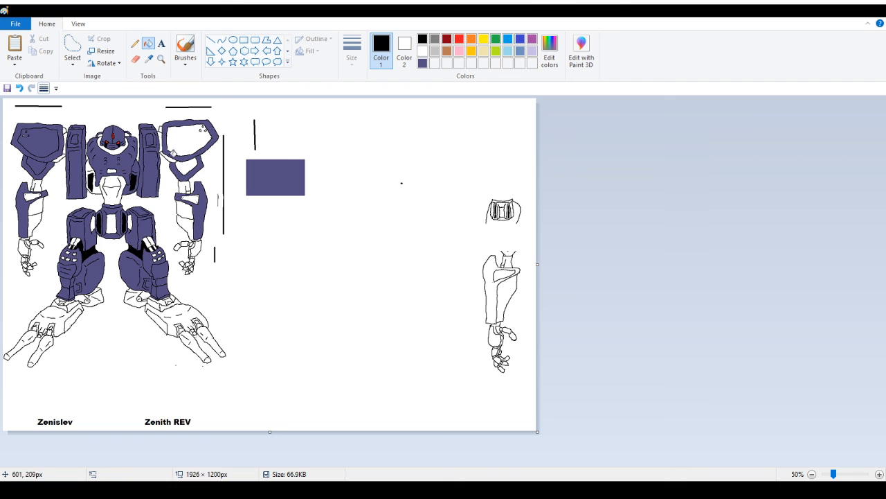
left_click(179, 320)
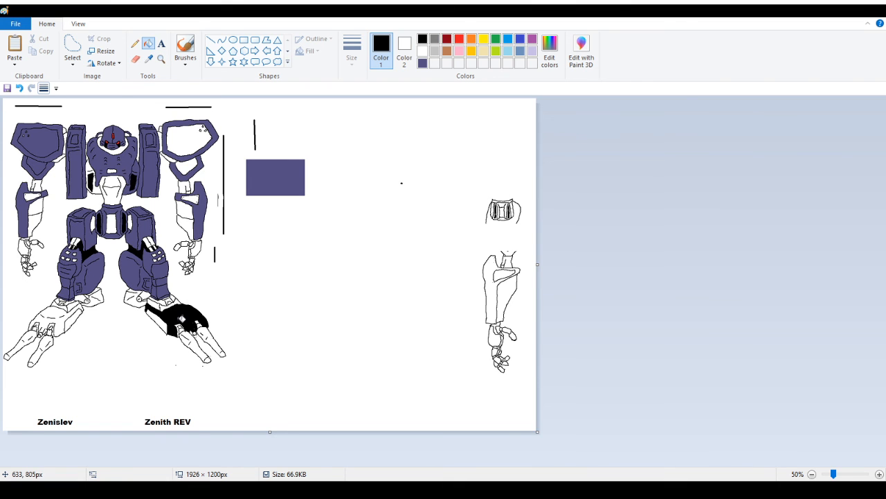
left_click(19, 88)
Sample the blue-purple from the colour swatch rectangle and fill the right foot's top and heel with it
left_click(148, 59)
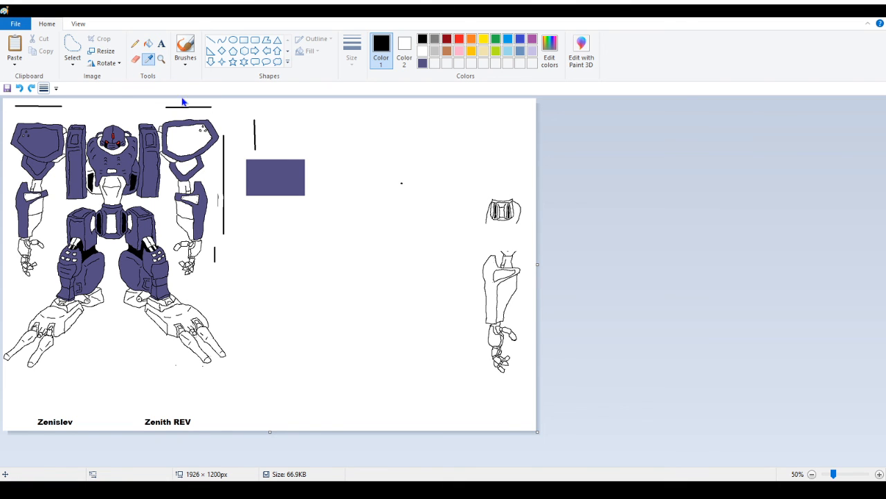
left_click(283, 173)
left_click(182, 309)
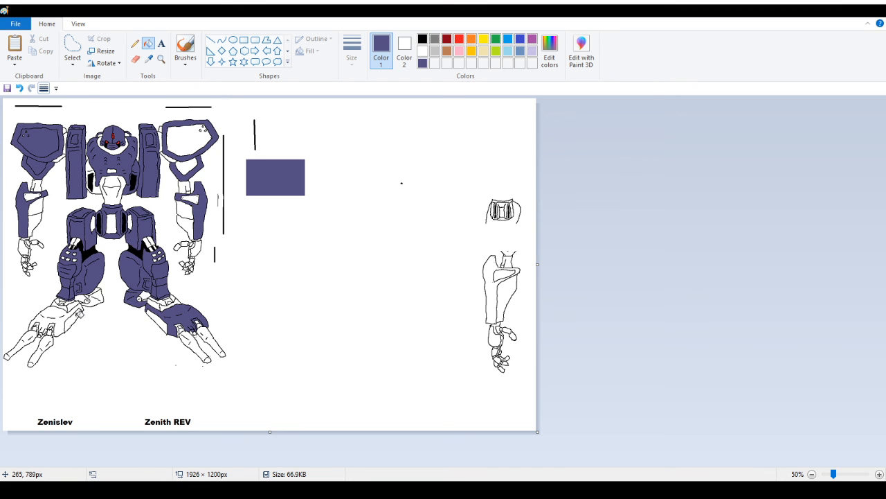
Try to fill the top of the left foot with the blue-purple, and undo the fill
left_click(65, 317)
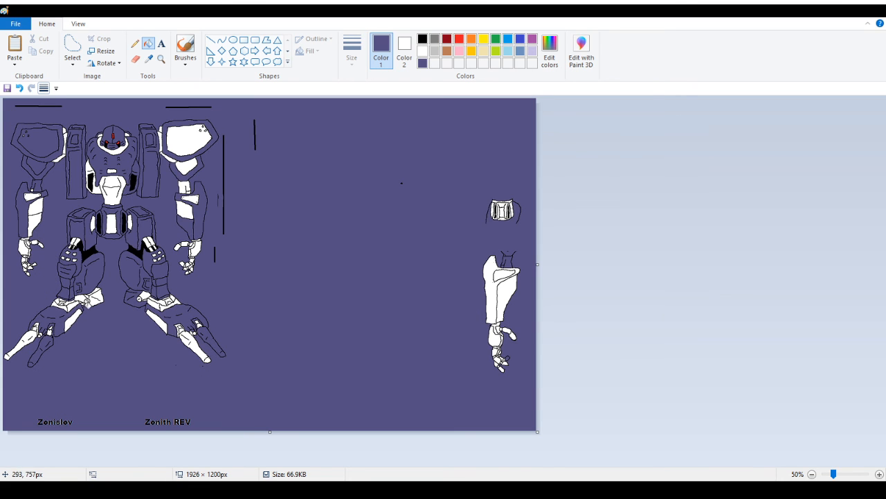
left_click(19, 88)
Examine the toe outlines of the right foot and the whole outline of the left foot for gaps, with the black pencil ready
left_click(161, 59)
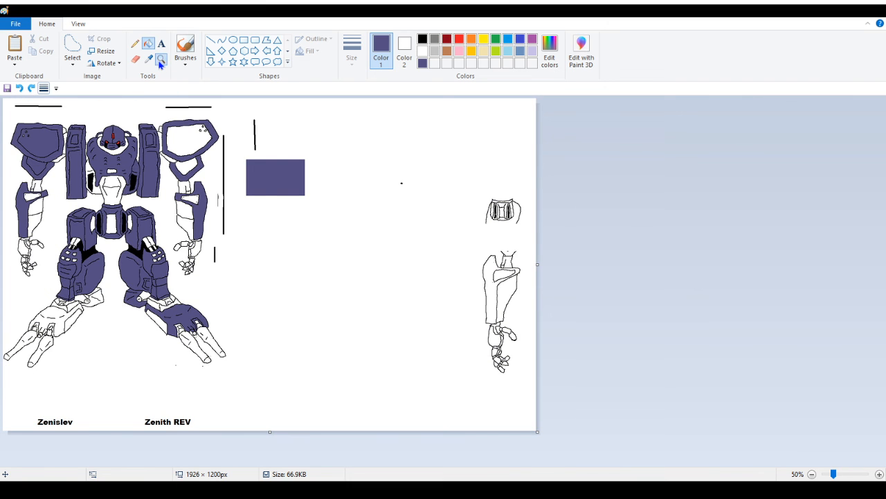
left_click(239, 377)
left_click(322, 380)
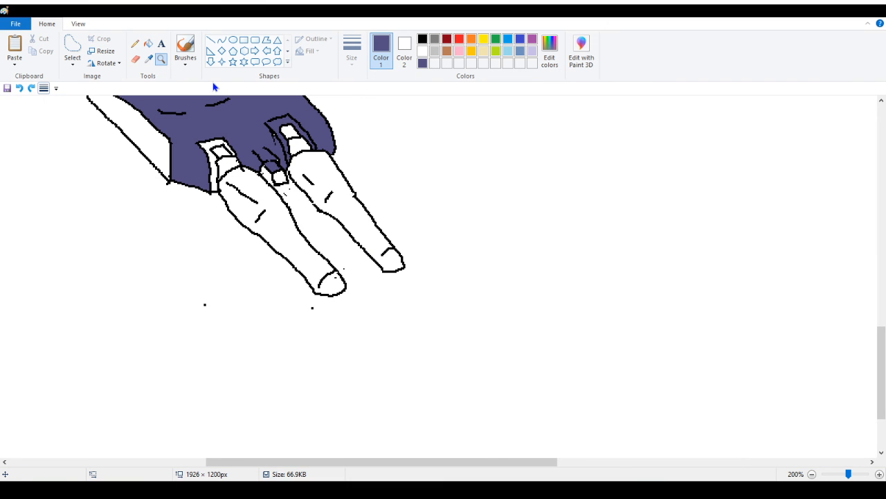
left_click(343, 257)
scroll(310, 219, "up", 3)
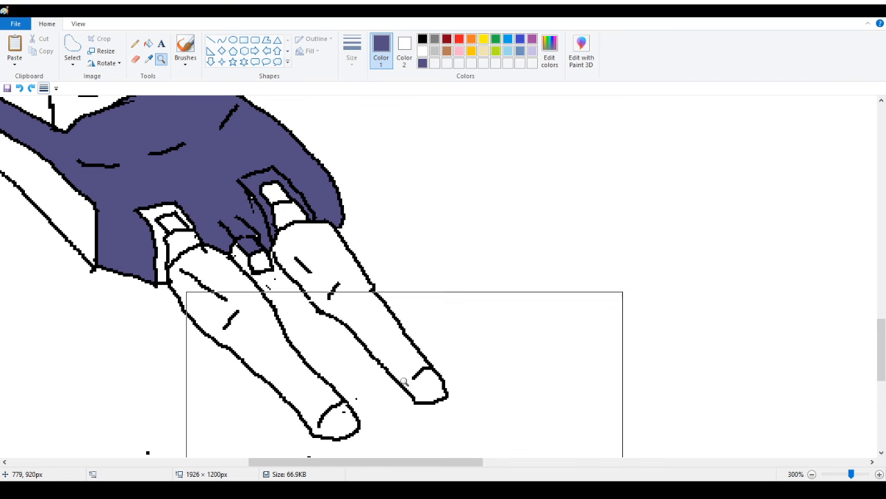
left_click(134, 43)
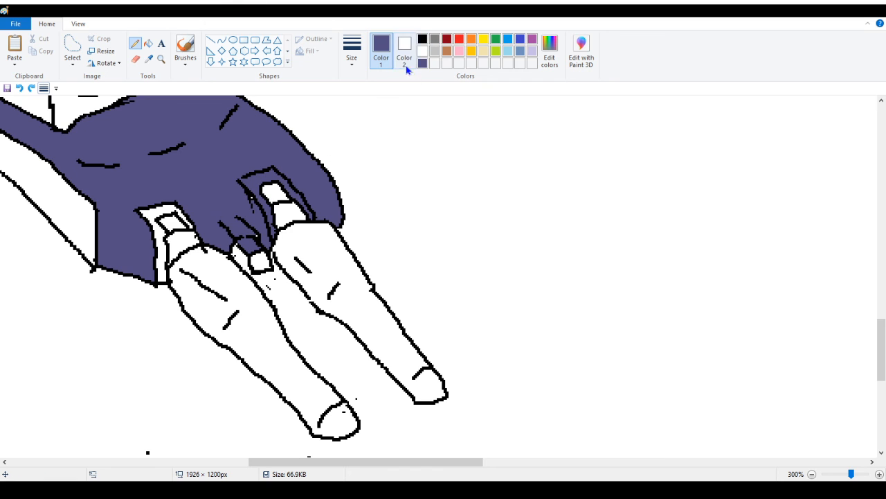
left_click(423, 38)
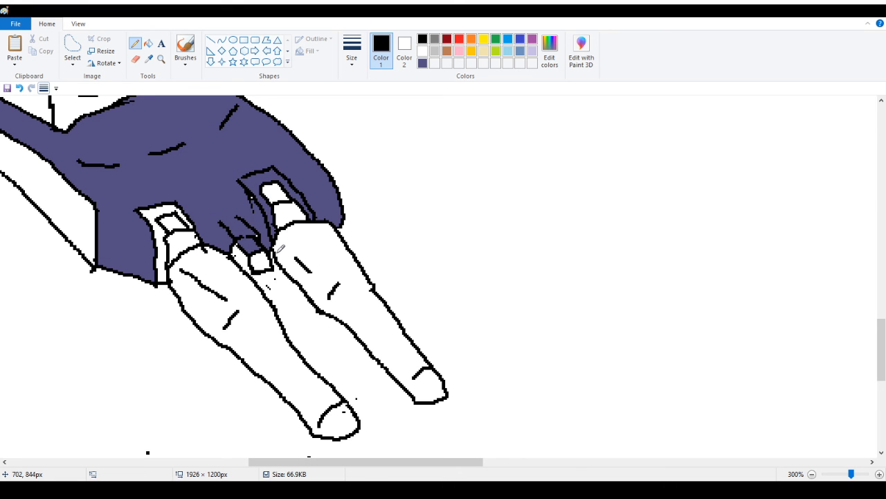
left_click_drag(358, 463, 90, 465)
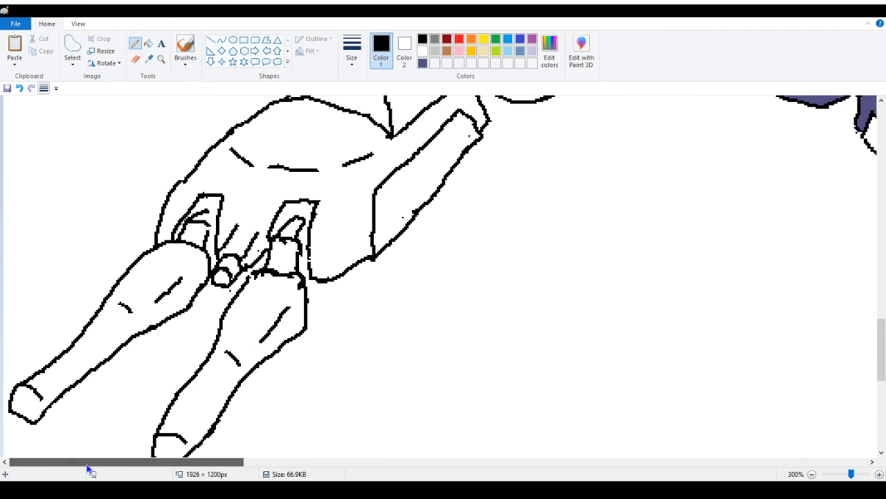
scroll(150, 268, "down", 3)
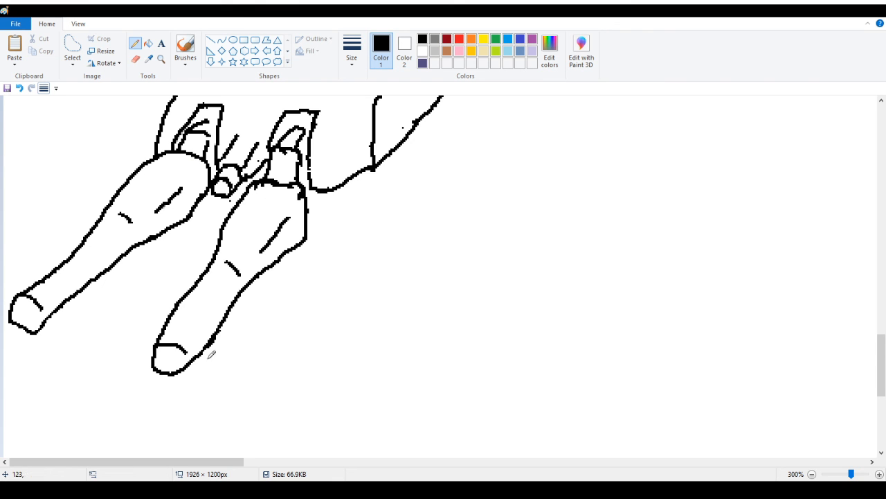
scroll(184, 367, "up", 5)
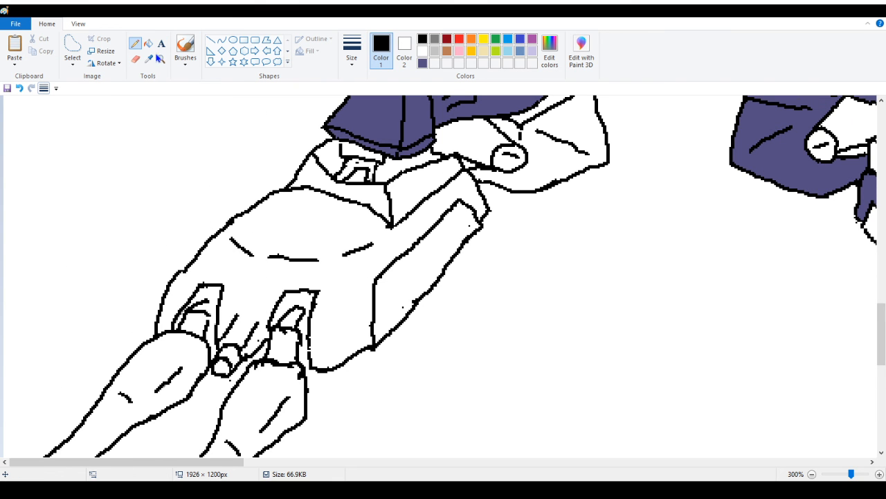
Sample the blue-purple from the left shin, try again to fill the left foot's top, and undo the fill
left_click(148, 58)
left_click(390, 119)
left_click(148, 43)
left_click(302, 238)
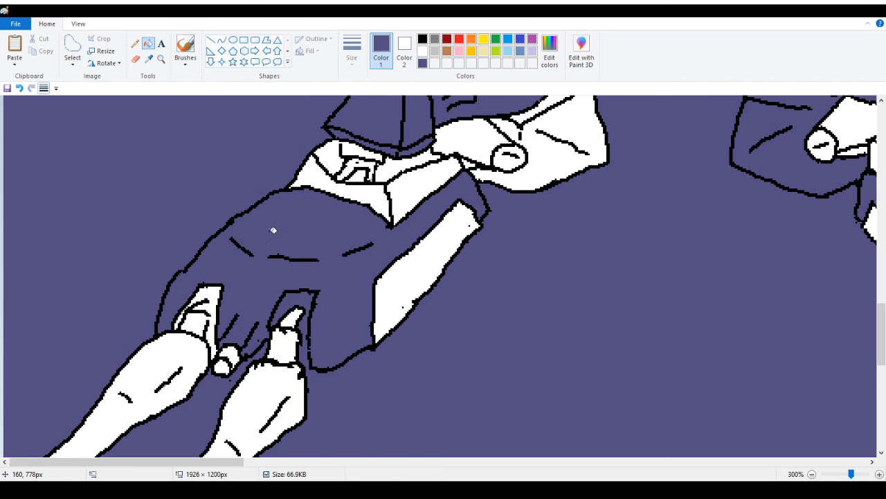
left_click(19, 88)
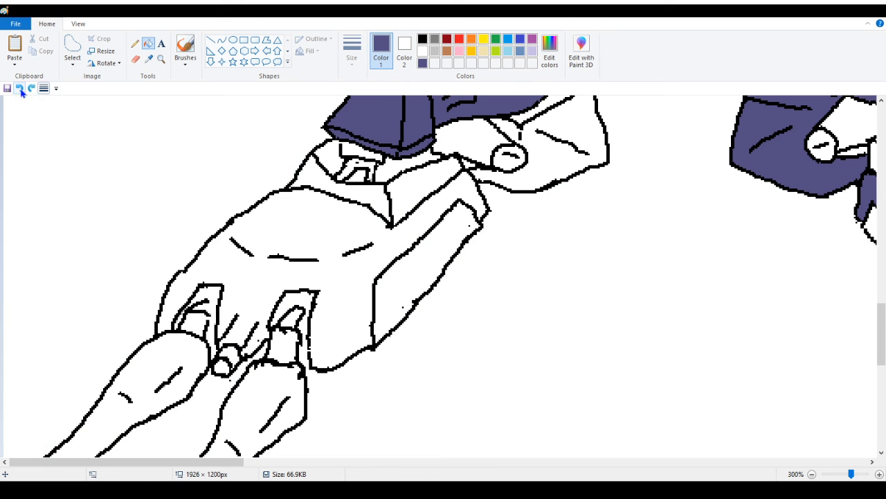
Make black the primary colour, sample the left shin's blue-purple as the secondary colour, and fill the left foot's top with it
left_click(135, 43)
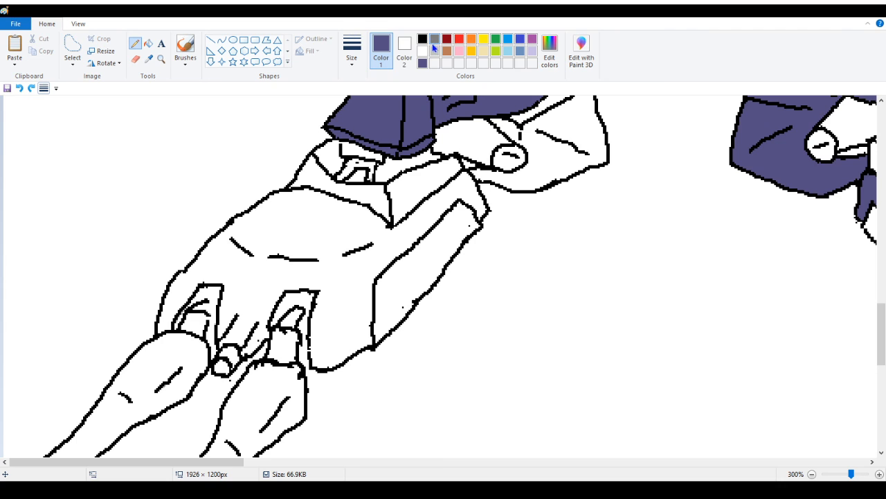
left_click(422, 40)
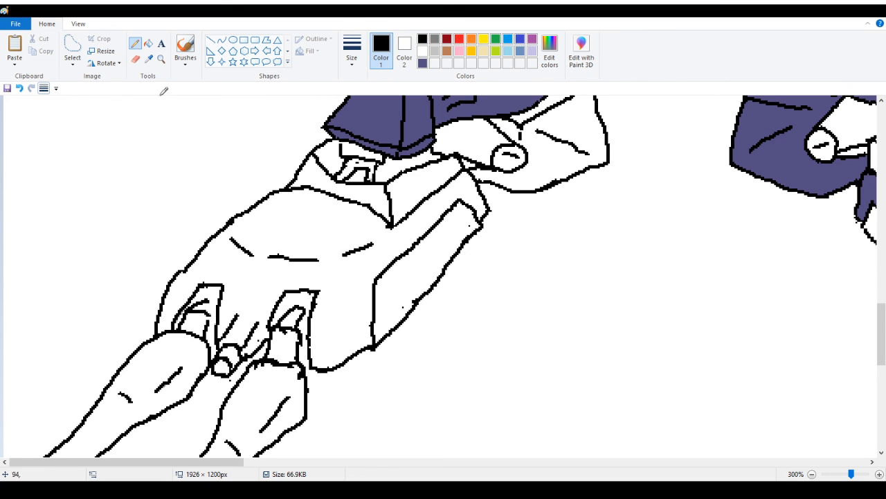
left_click(152, 60)
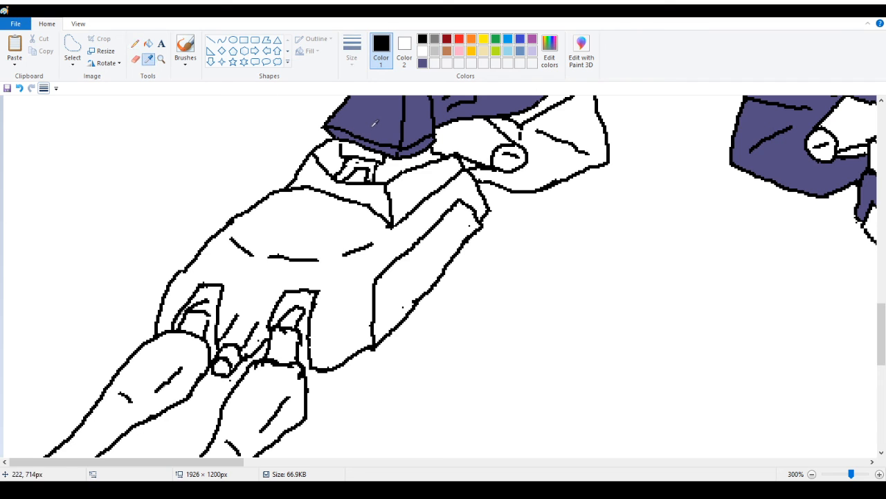
right_click(364, 117)
left_click(150, 45)
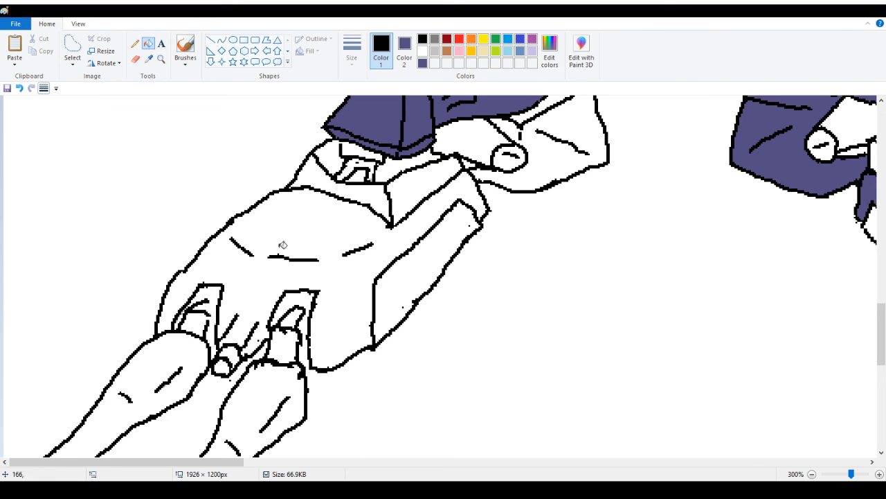
right_click(307, 236)
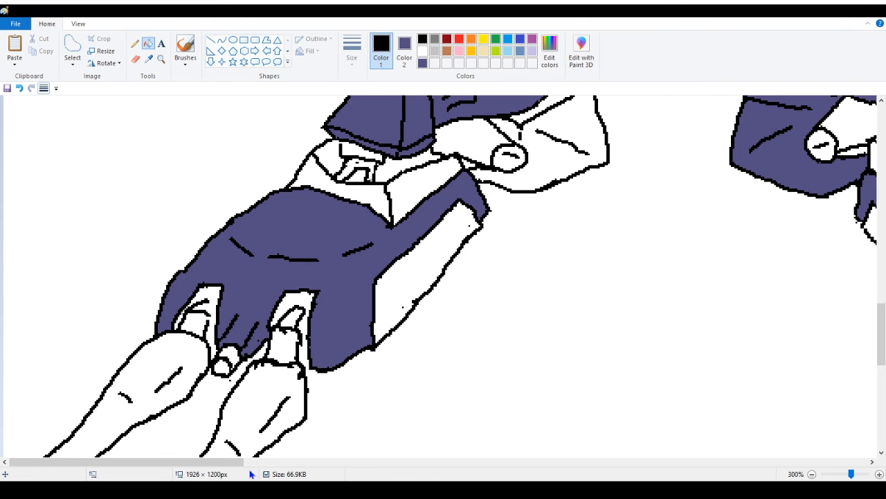
Fill the front and side panels of the ankle collars on both feet with the blue-purple
scroll(340, 445, "right", 8)
scroll(358, 433, "left", 6)
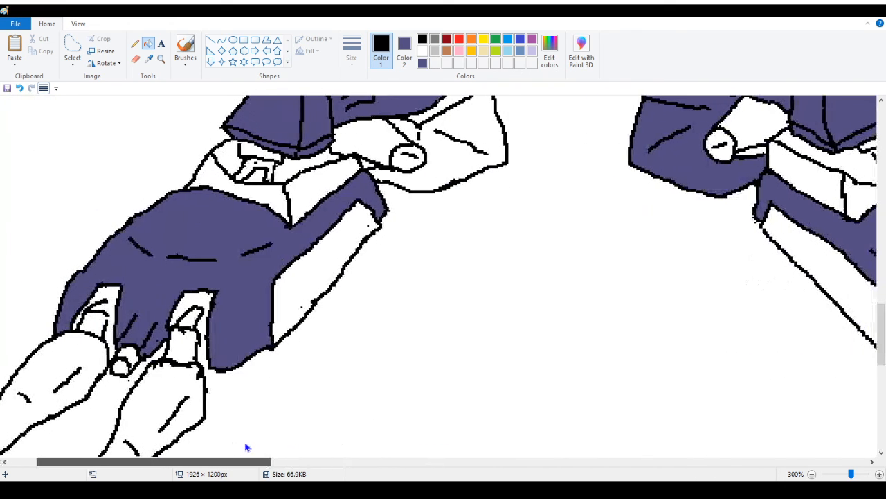
right_click(269, 199)
right_click(312, 190)
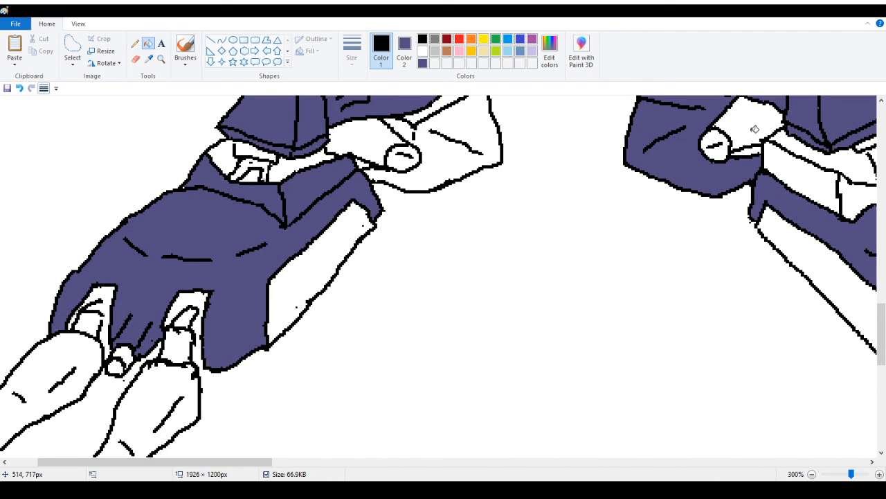
left_click_drag(256, 461, 358, 460)
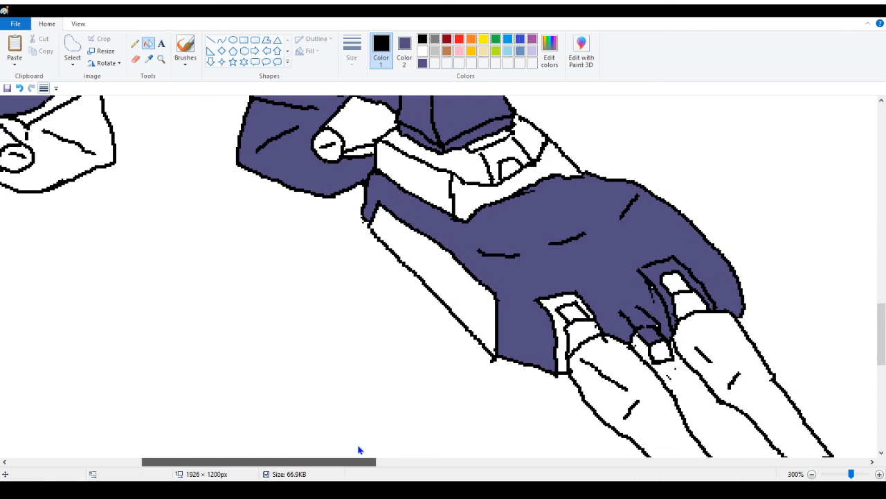
right_click(421, 175)
right_click(466, 186)
Fill the right foot's ankle joint pieces with dark grey, undoing the extra fill that recolours the outlines
scroll(308, 229, "up", 3)
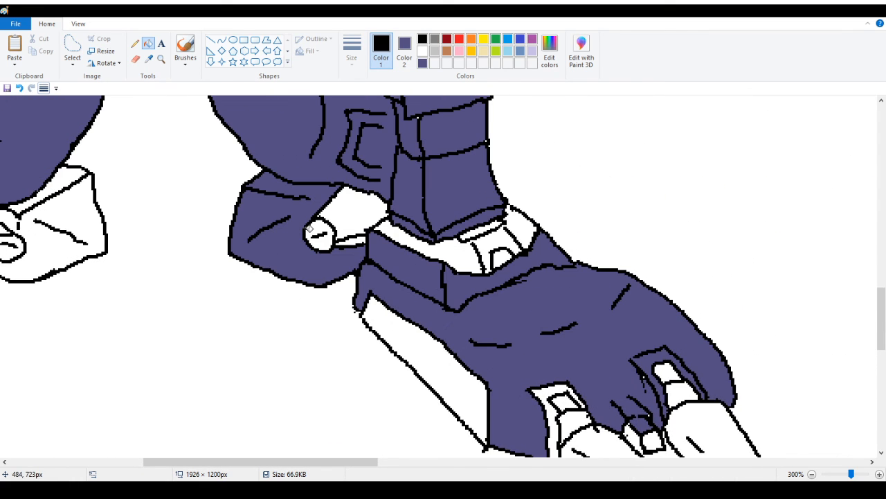
left_click(437, 40)
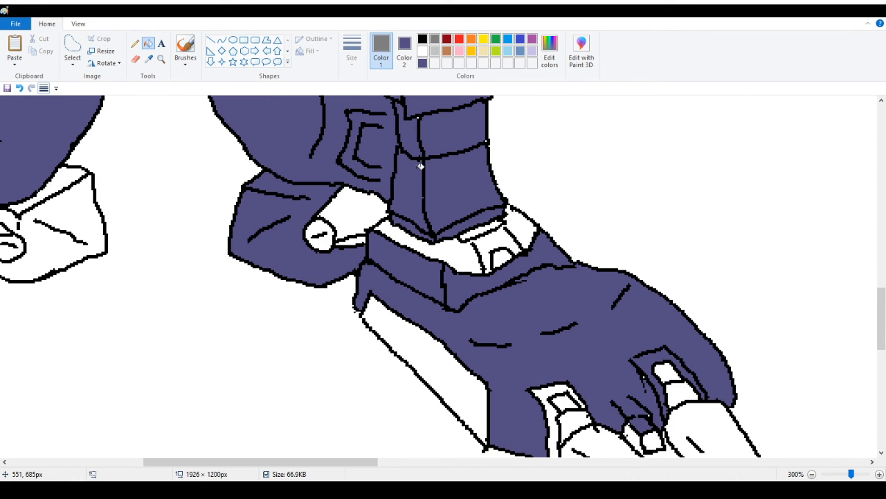
right_click(449, 243)
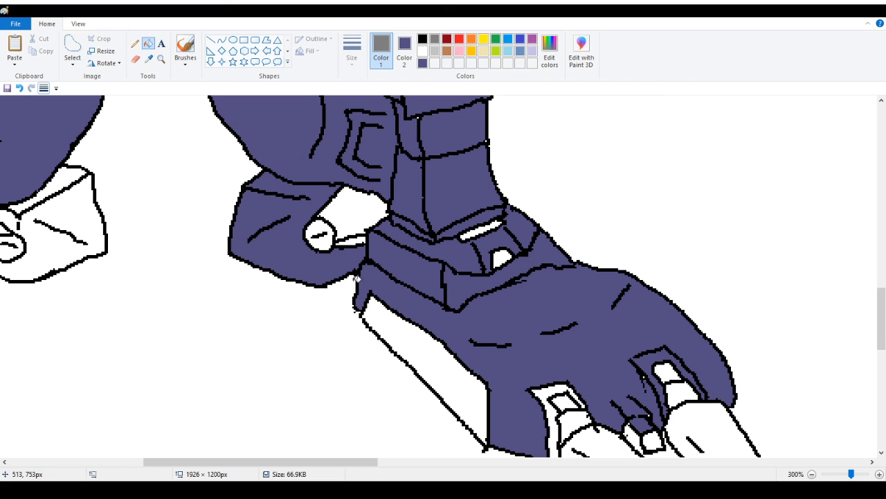
left_click(464, 252)
left_click(489, 230)
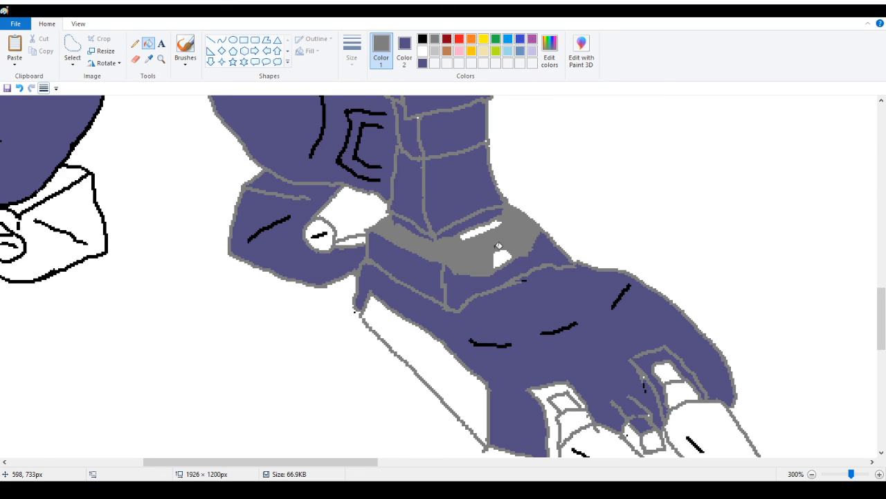
left_click(19, 88)
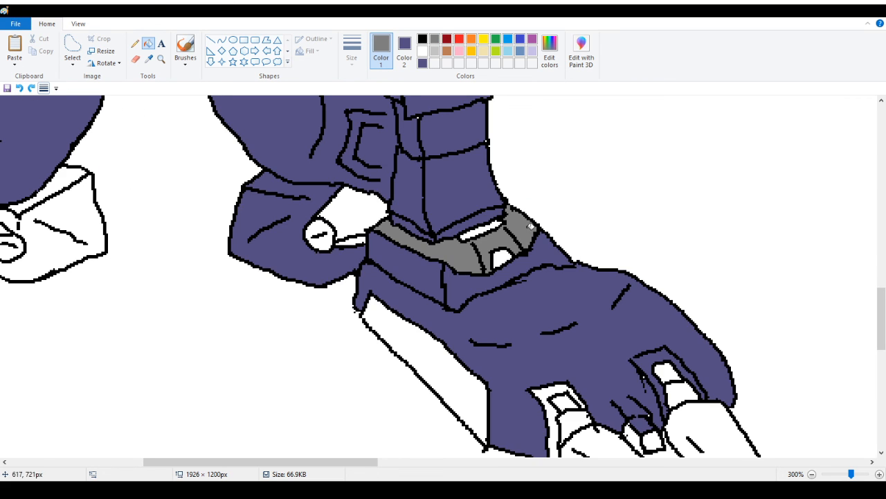
left_click(504, 256)
Fill the right foot's side panel, the inner toe with its socket, and the outer toe with its joint pieces in dark grey
scroll(457, 263, "down", 3)
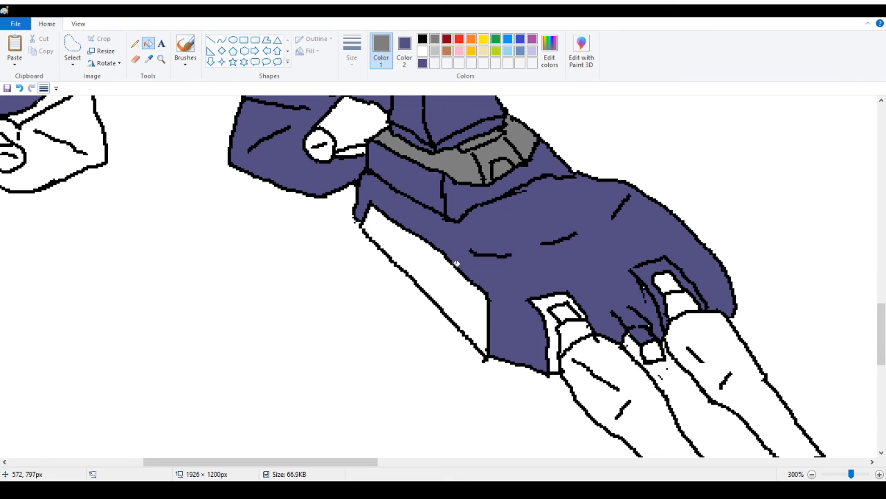
left_click(439, 280)
left_click(598, 356)
left_click(578, 333)
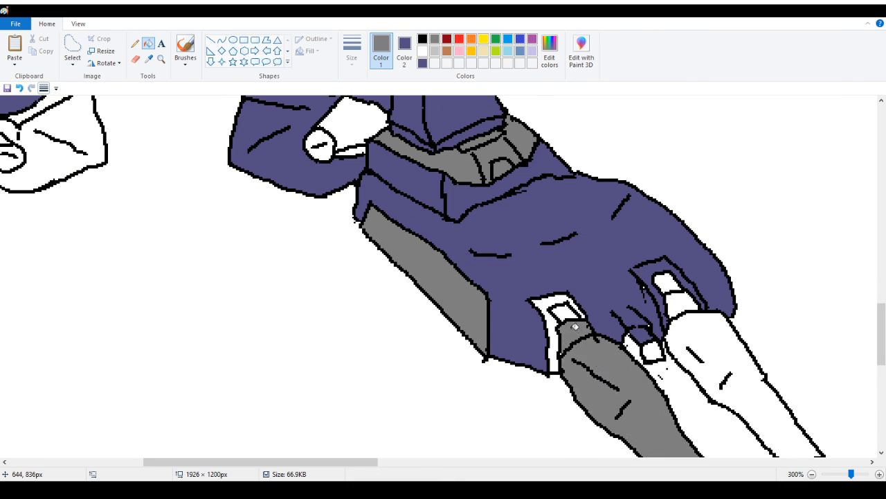
left_click(567, 309)
left_click(545, 302)
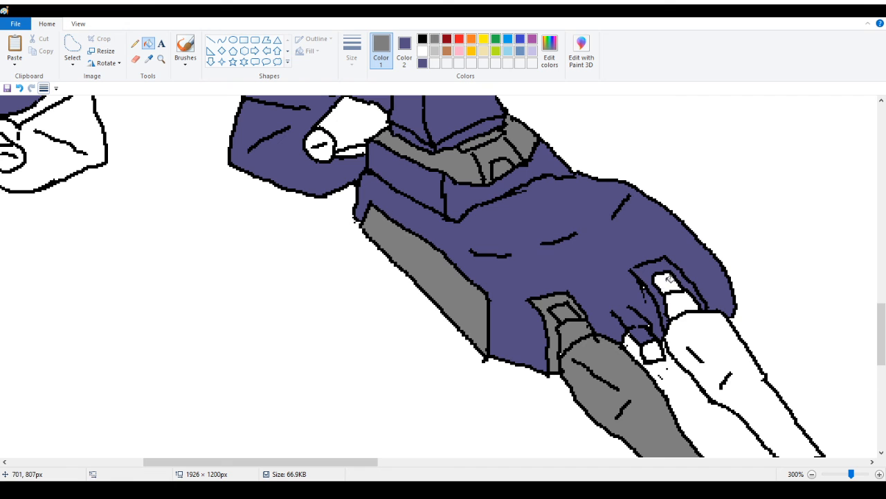
left_click(669, 284)
left_click(678, 299)
left_click(700, 336)
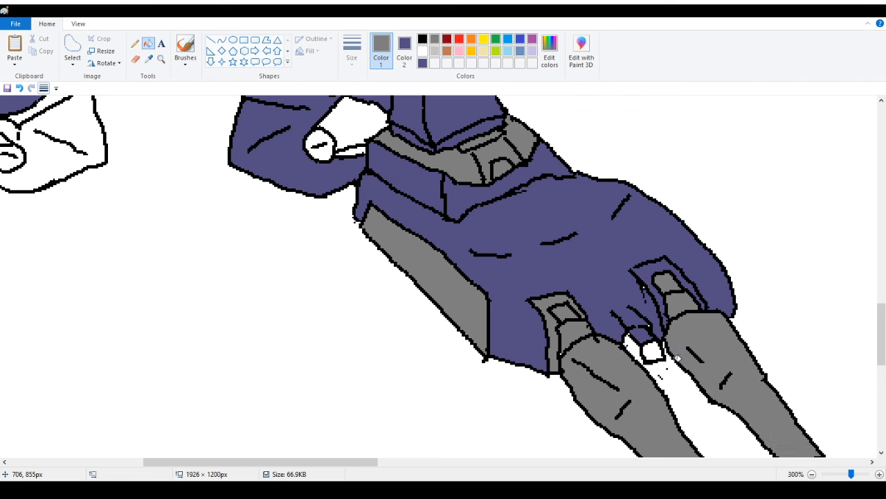
Fill the left foot's outer toe with its joint and the small upper joint piece of the inner toe in dark grey
left_click_drag(355, 461, 199, 485)
scroll(194, 257, "down", 3)
left_click(167, 268)
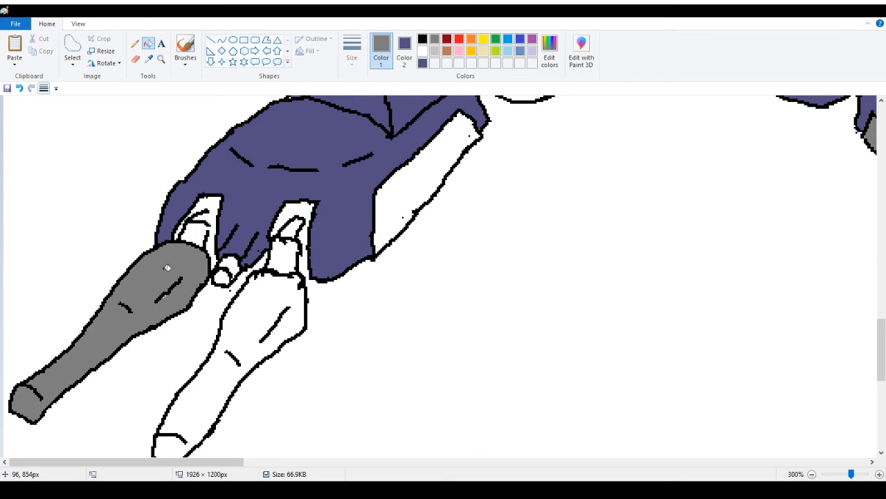
left_click(200, 229)
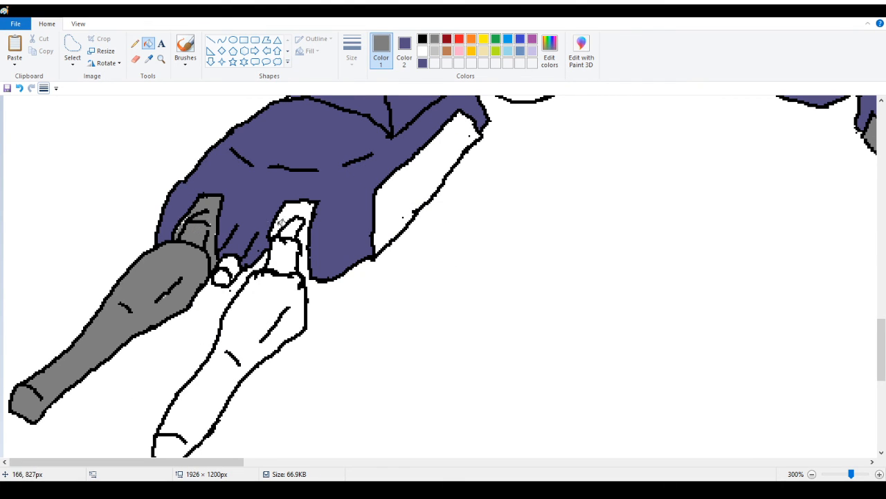
left_click(291, 230)
Try to fill the left foot's inner toe socket with grey, undo the fill, and check its outline for gaps with the black pencil ready
left_click(300, 209)
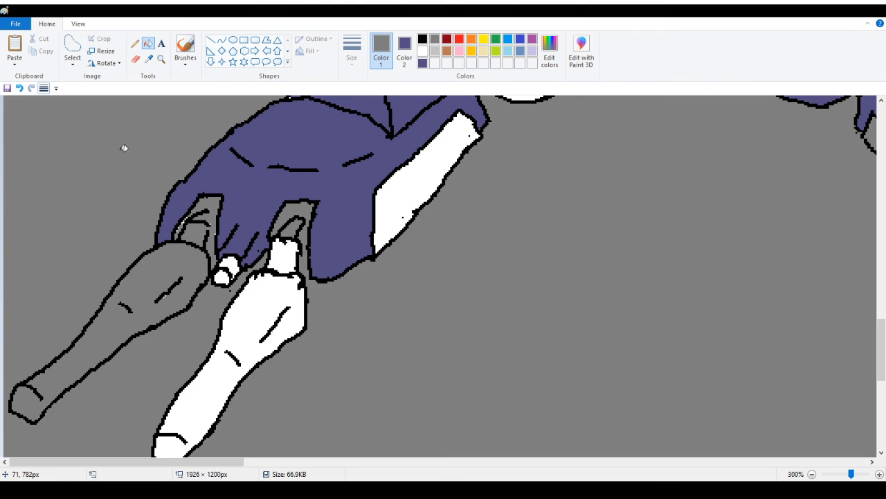
left_click(19, 88)
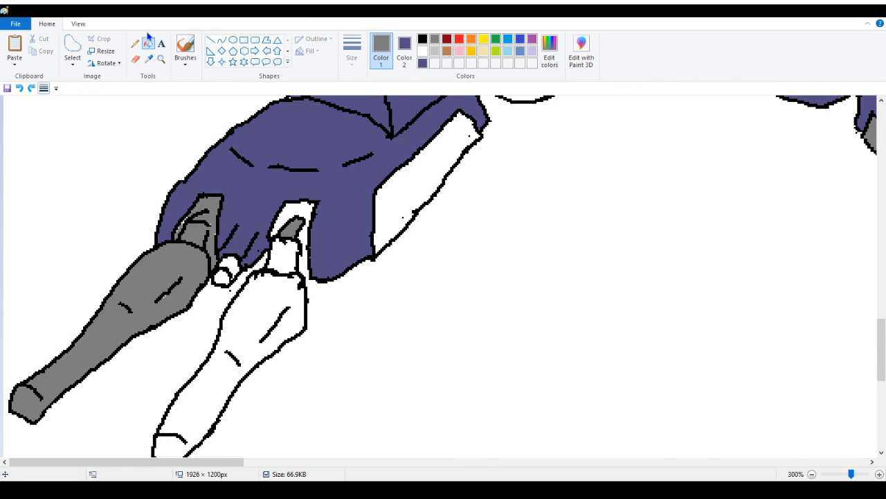
left_click(135, 43)
left_click(423, 40)
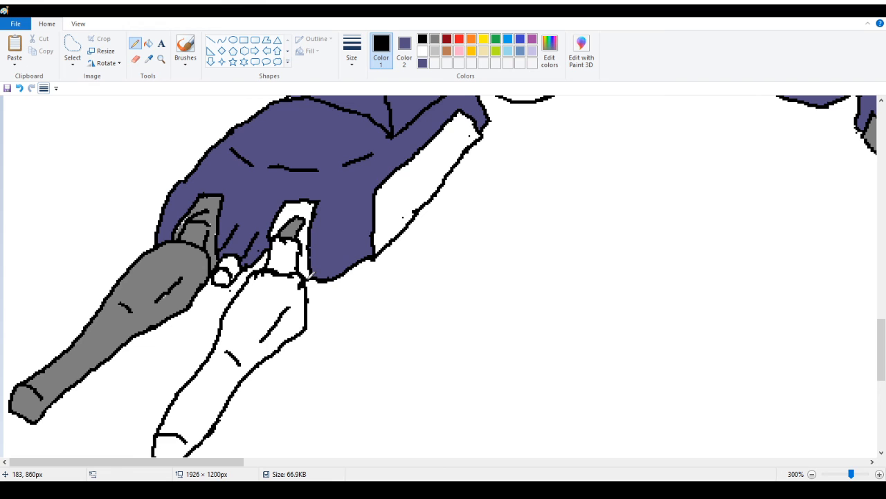
scroll(296, 282, "down", 3)
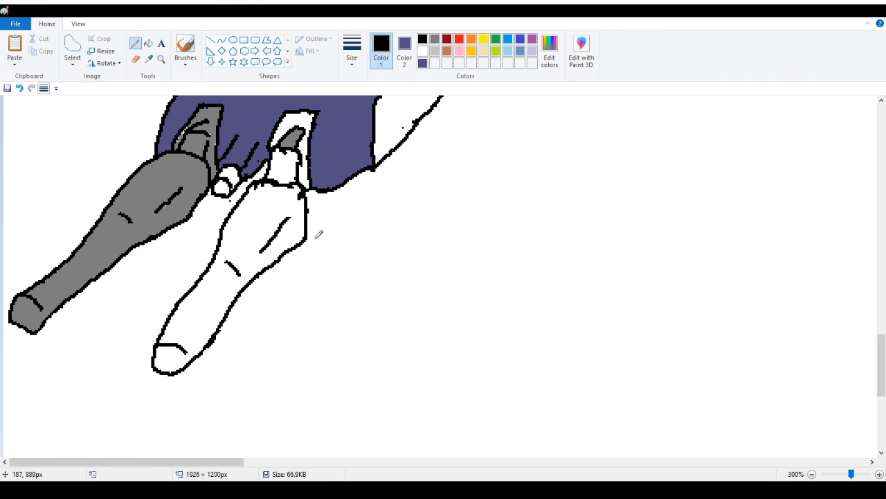
scroll(394, 213, "up", 6)
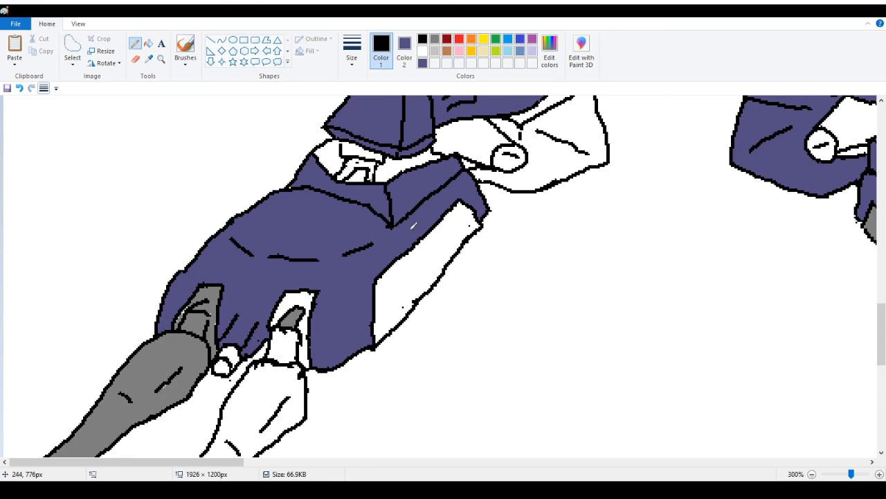
Sample the grey from the right foot's inner toe and fill the outer toe's socket and the peg between the toes
left_click_drag(234, 462, 439, 462)
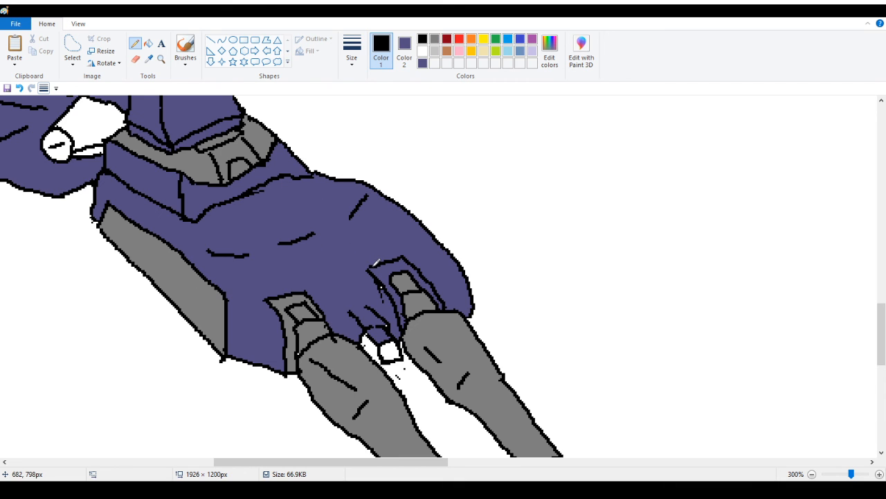
left_click(149, 59)
left_click(361, 405)
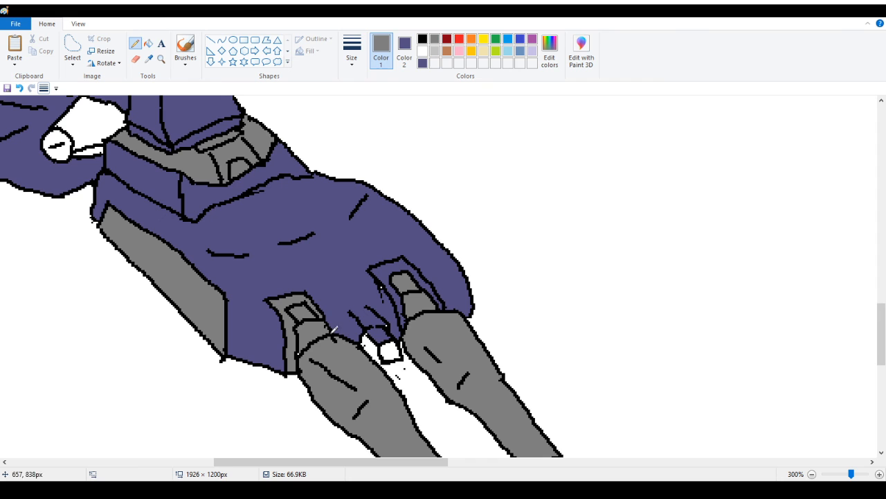
left_click(149, 47)
left_click(390, 271)
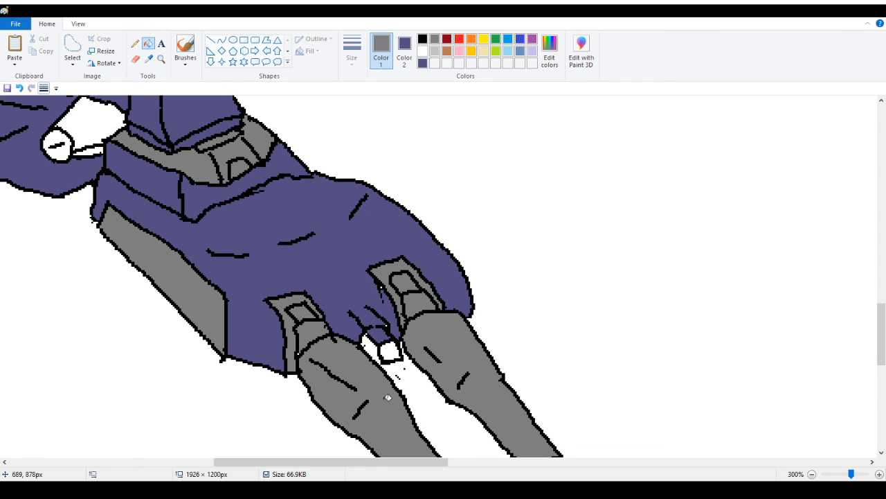
left_click(381, 349)
Fill the left foot's peg between the toes, its side panel and its ankle joint pieces with dark grey
left_click_drag(346, 462, 144, 461)
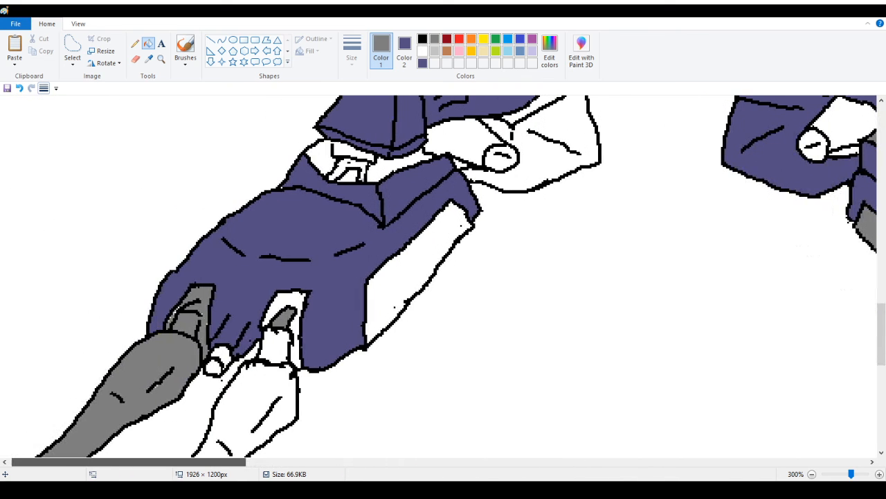
left_click(215, 360)
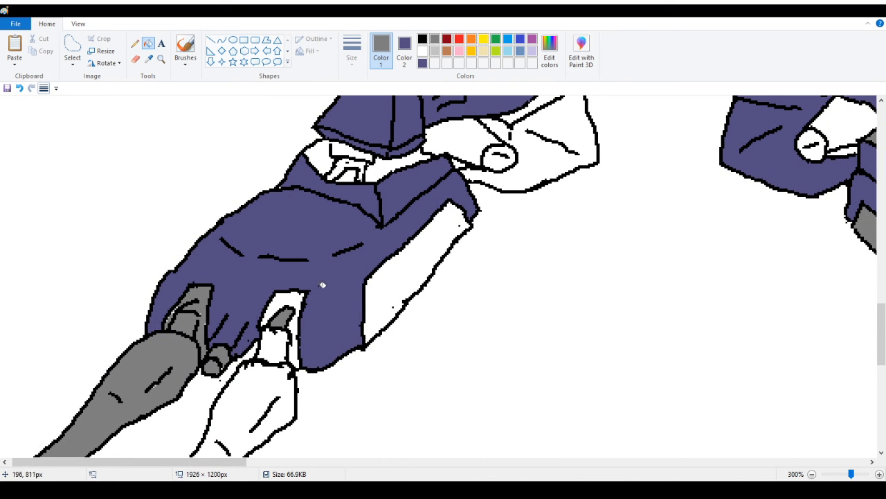
left_click(415, 260)
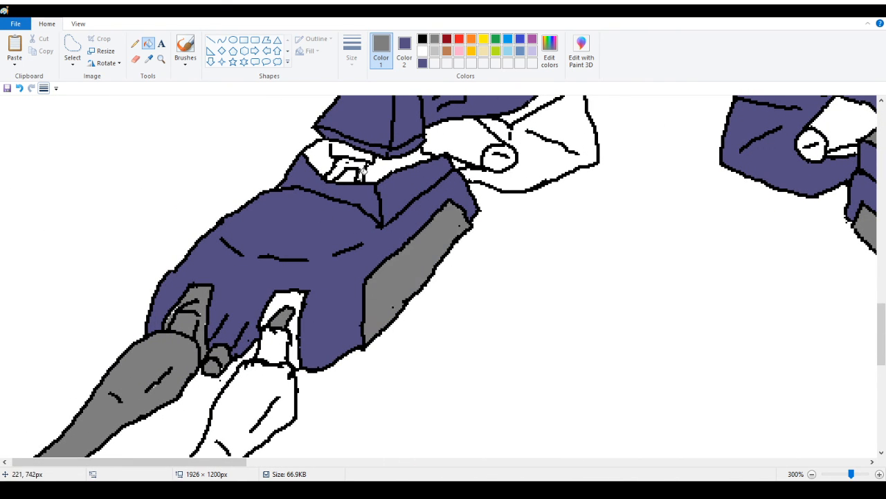
left_click(362, 170)
left_click(365, 160)
left_click(331, 155)
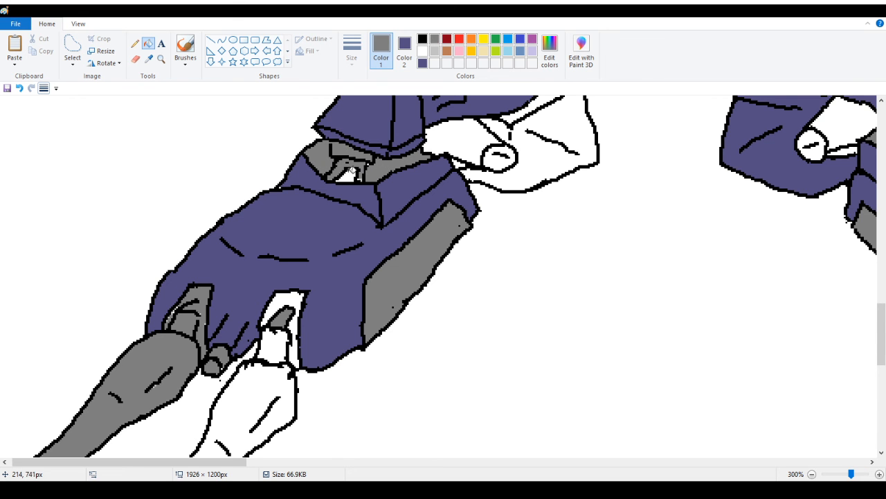
left_click(350, 174)
Fill the heel cylinders and their round end caps on both feet with dark grey
scroll(429, 214, "up", 3)
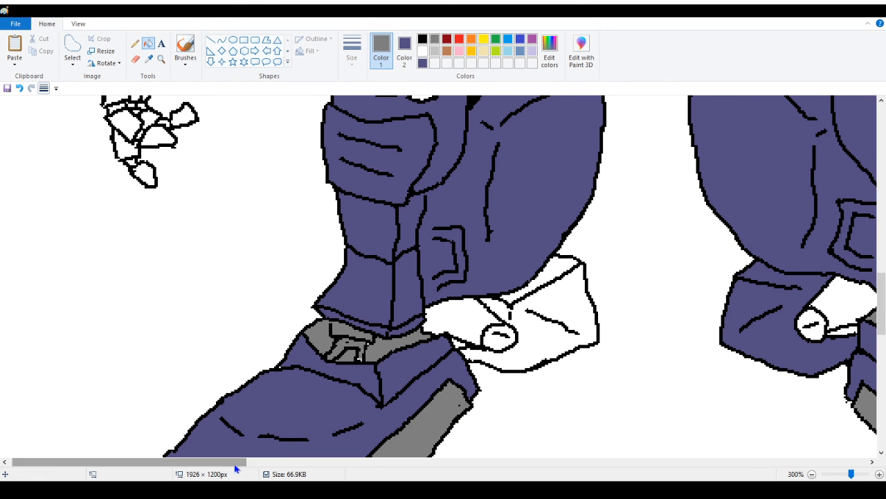
scroll(509, 287, "right", 5)
left_click(544, 299)
left_click(512, 317)
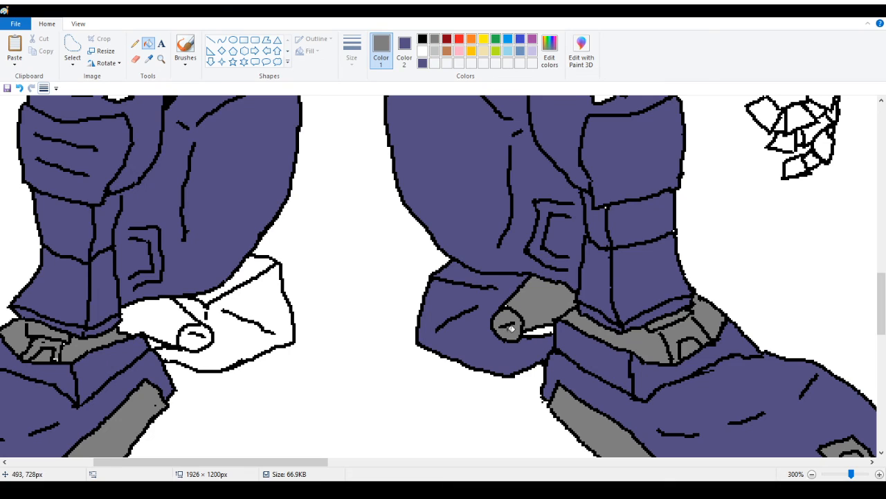
left_click(538, 329)
left_click(169, 310)
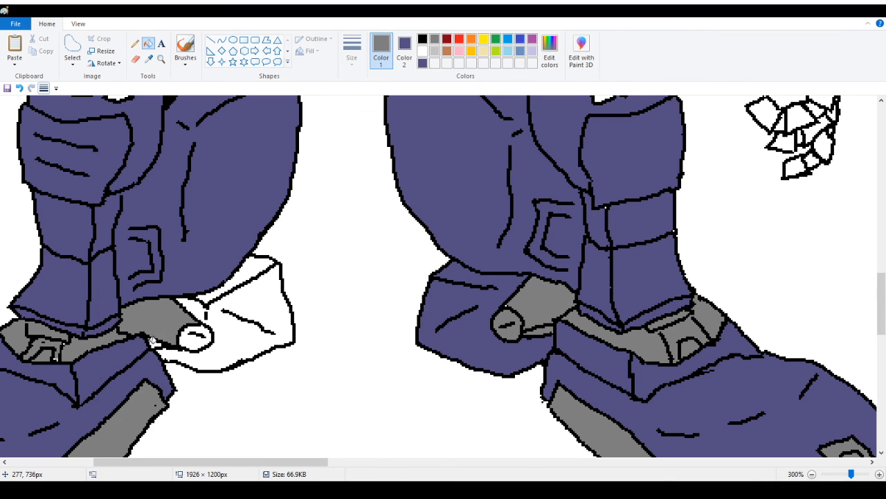
left_click(154, 341)
left_click(198, 338)
Sample the blue-purple from the left leg's armour and fill the left foot's heel block, including its upper part
left_click(148, 58)
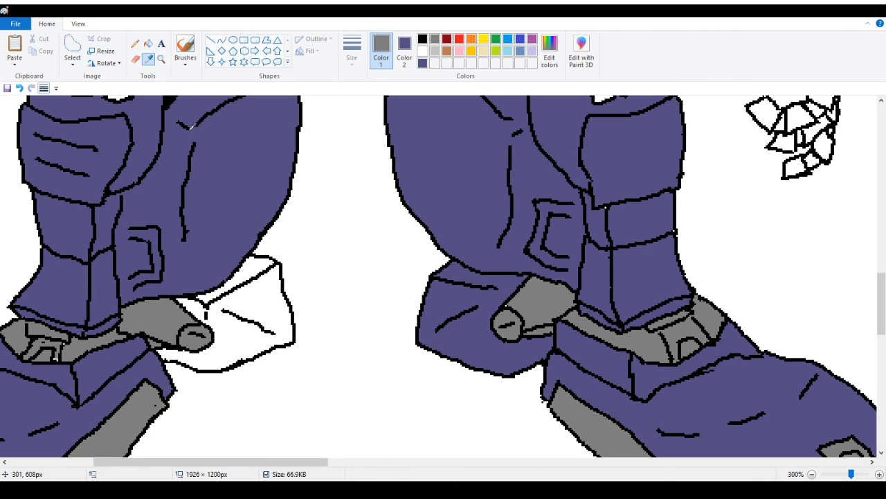
left_click(219, 149)
left_click(247, 307)
left_click(250, 270)
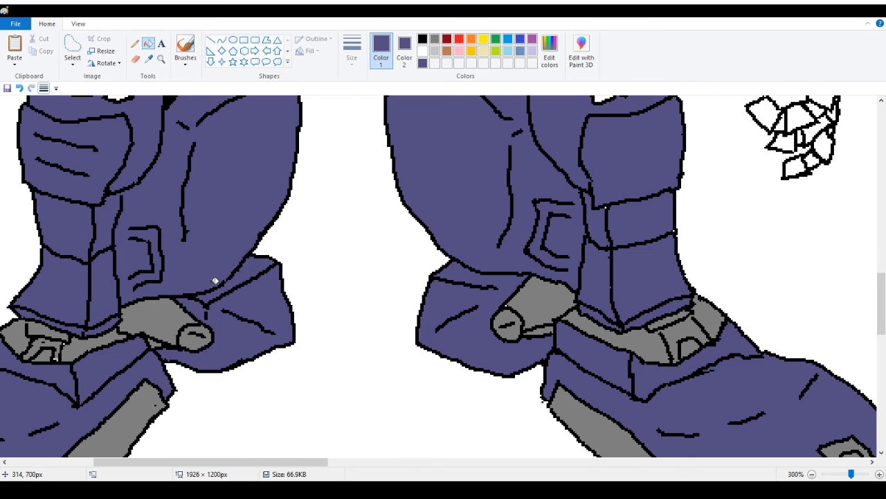
Sample the dark grey from the left foot's side panel and fill the five small vents on the left knee
scroll(208, 270, "up", 6)
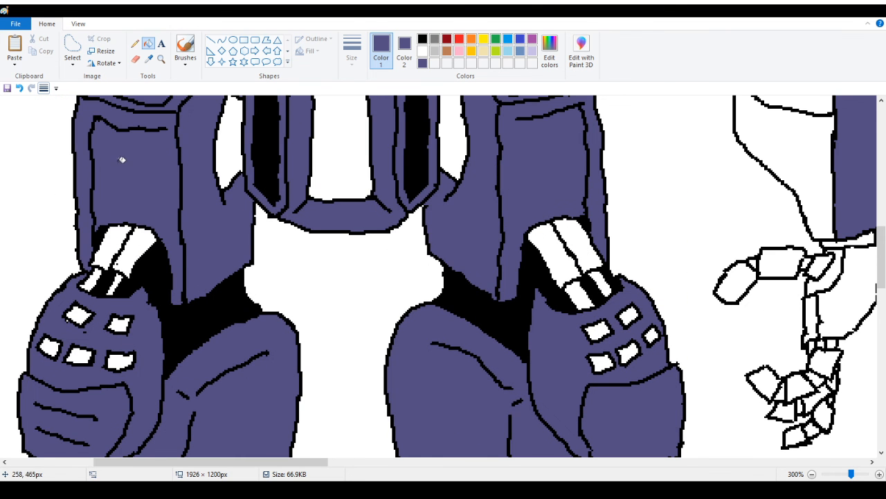
left_click(148, 59)
scroll(330, 285, "down", 5)
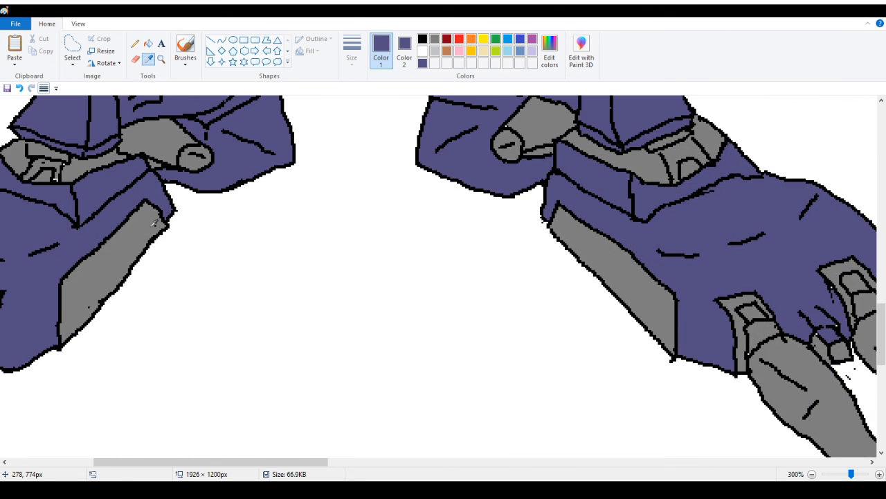
left_click(126, 243)
scroll(127, 243, "up", 3)
scroll(131, 205, "up", 2)
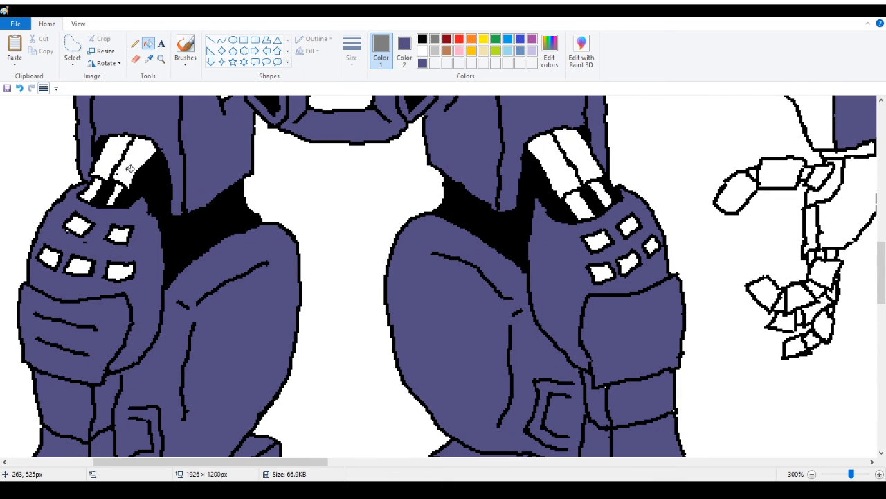
left_click(125, 270)
left_click(82, 263)
left_click(50, 257)
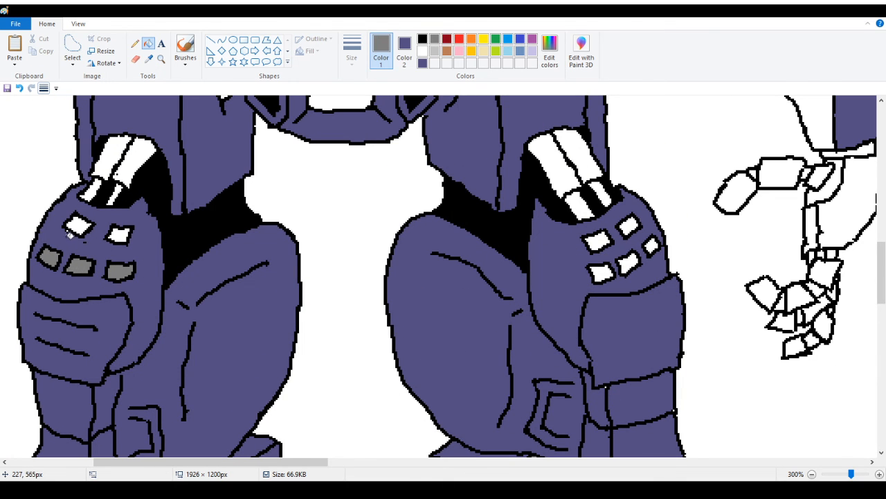
left_click(79, 226)
left_click(120, 235)
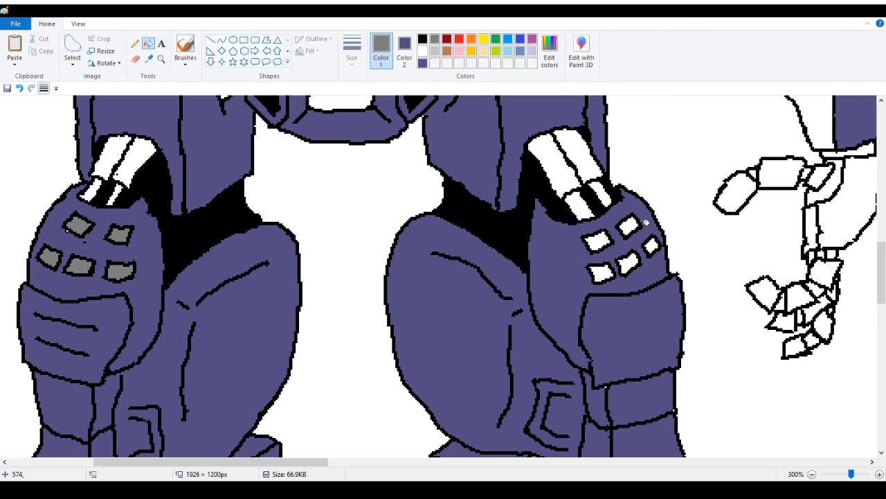
Fill the five small vents on the right knee with dark grey
left_click(595, 241)
scroll(604, 267, "up", 2)
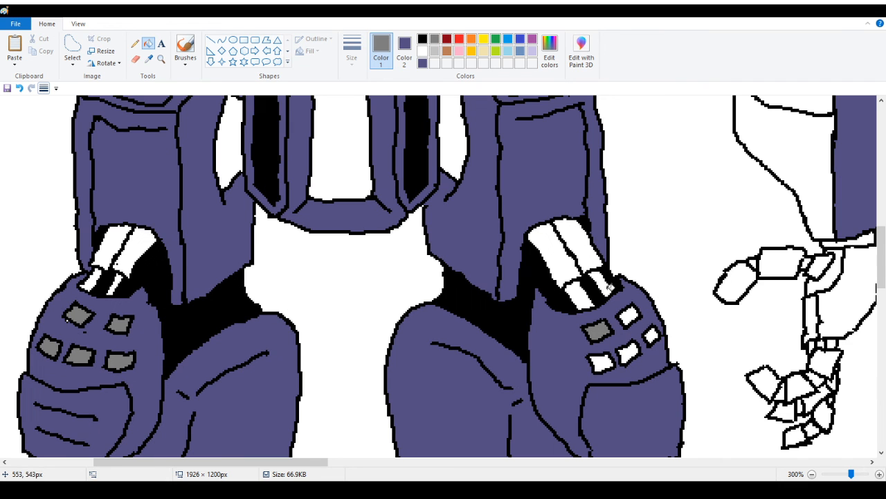
left_click(601, 360)
left_click(628, 352)
left_click(652, 335)
left_click(629, 316)
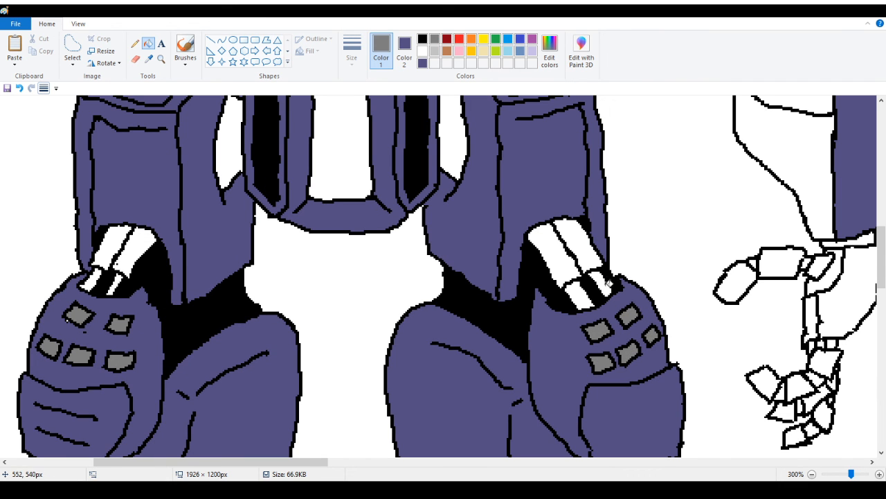
Fill the pistons between the thigh and the knee on both legs with dark grey
left_click(604, 281)
left_click(588, 260)
left_click(560, 258)
left_click(582, 289)
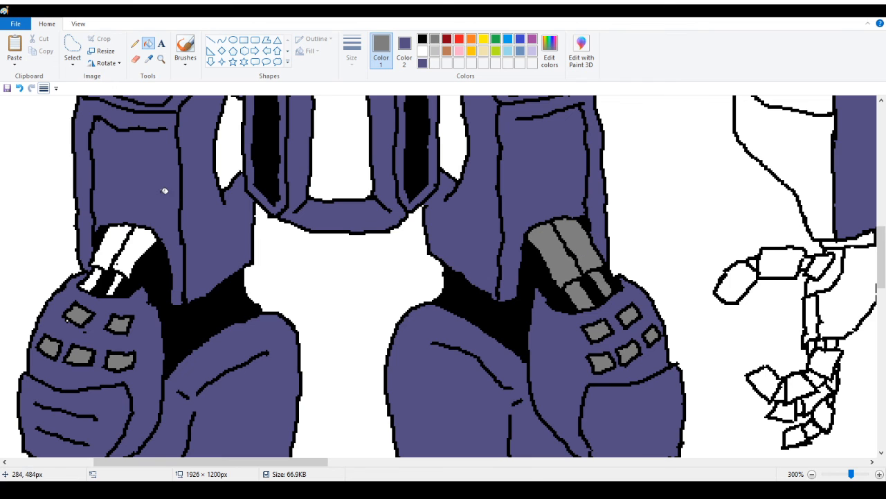
left_click(132, 239)
left_click(115, 284)
left_click(90, 279)
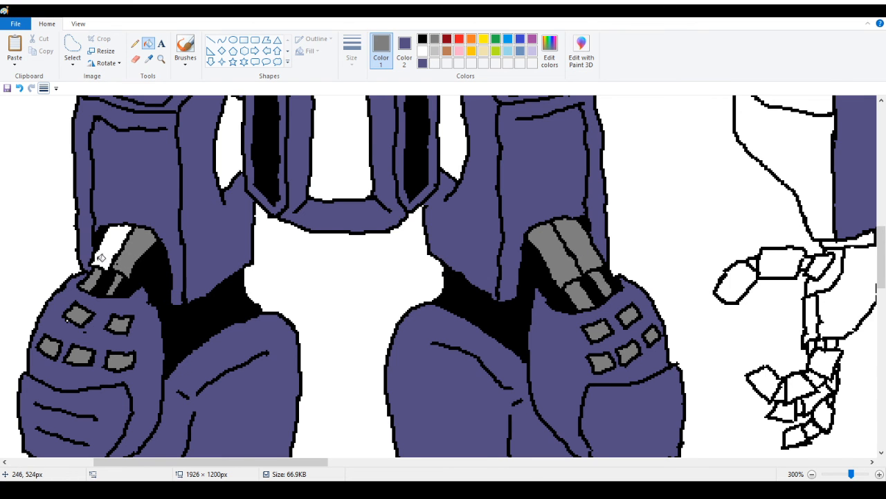
left_click(102, 256)
Fill both hip joints beside the pelvis and the abdomen above it with dark grey
scroll(169, 265, "up", 2)
left_click(237, 225)
left_click(450, 220)
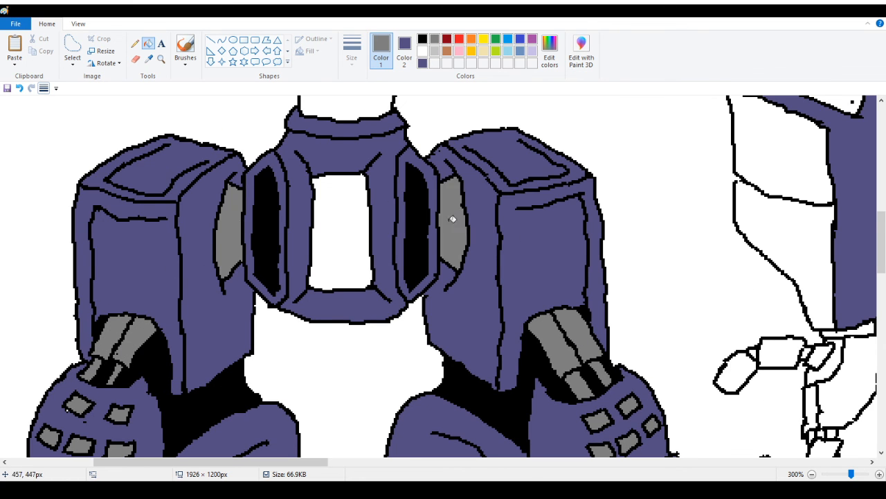
scroll(455, 218, "up", 10)
scroll(367, 298, "down", 8)
left_click(354, 180)
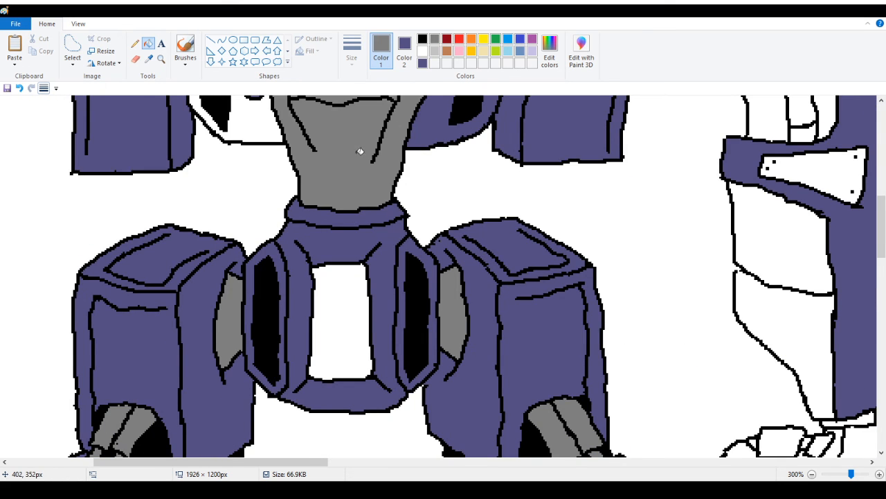
Fill the collar area around the robot's head with dark grey
scroll(360, 152, "up", 4)
scroll(445, 279, "up", 2)
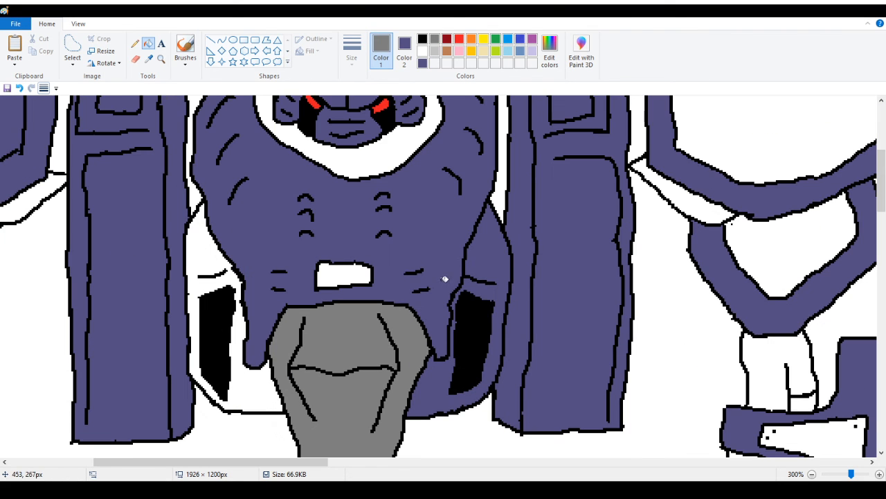
scroll(332, 277, "up", 4)
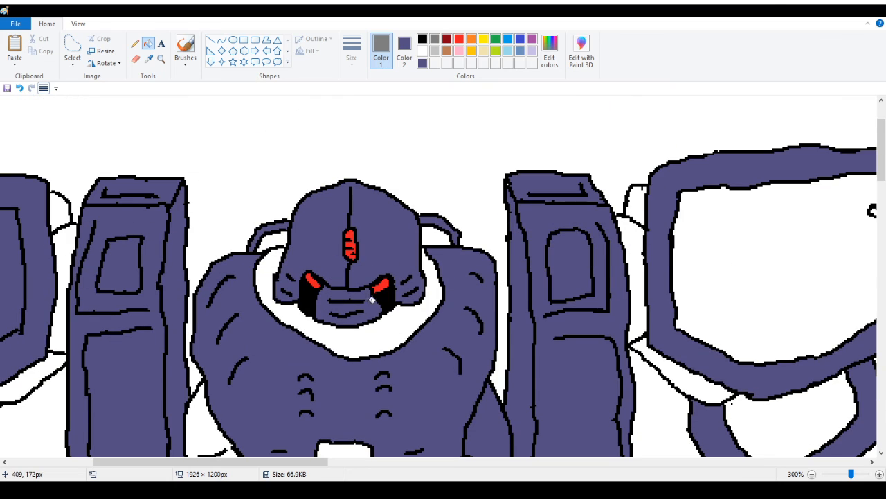
left_click(365, 338)
Fill the shoulder connector pieces on both sides with dark grey, undoing the fill that recolours the black outlines
scroll(665, 263, "down", 2)
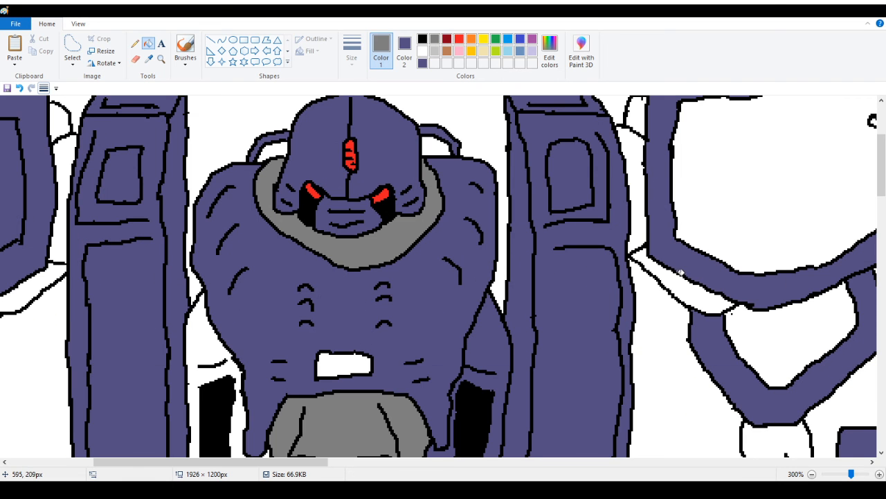
left_click(643, 179)
left_click(64, 171)
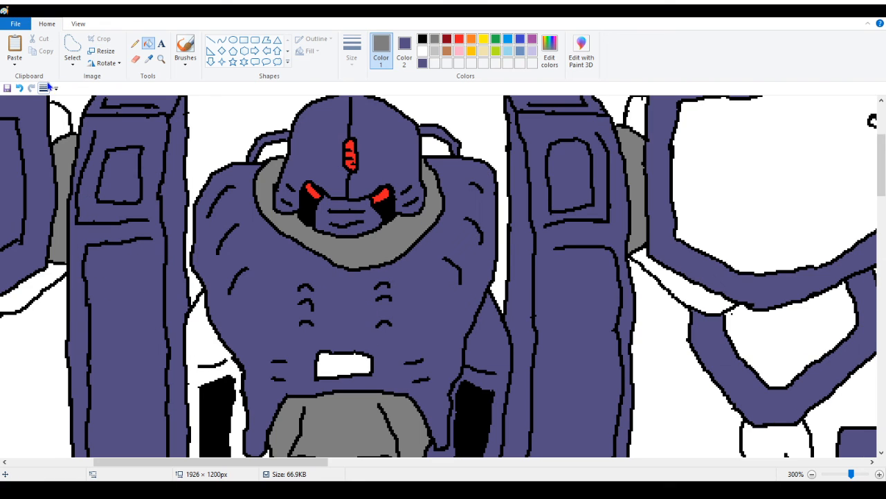
left_click(23, 295)
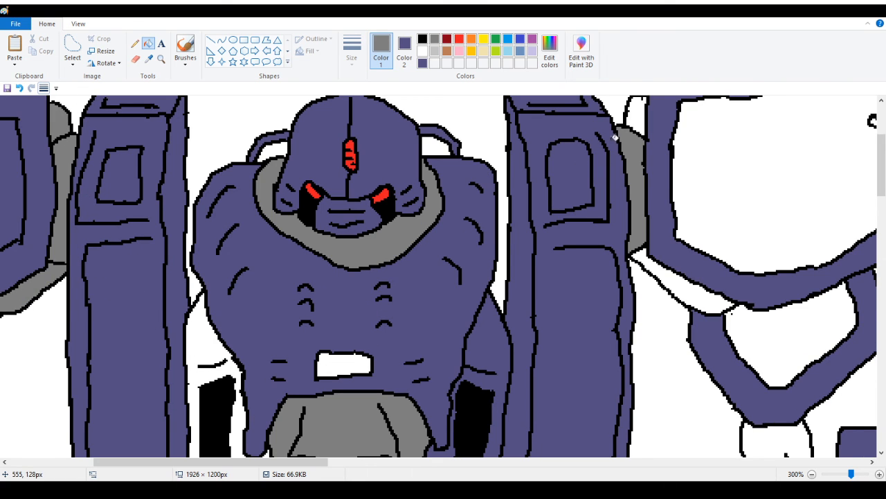
scroll(615, 137, "up", 3)
left_click(642, 199)
left_click(687, 392)
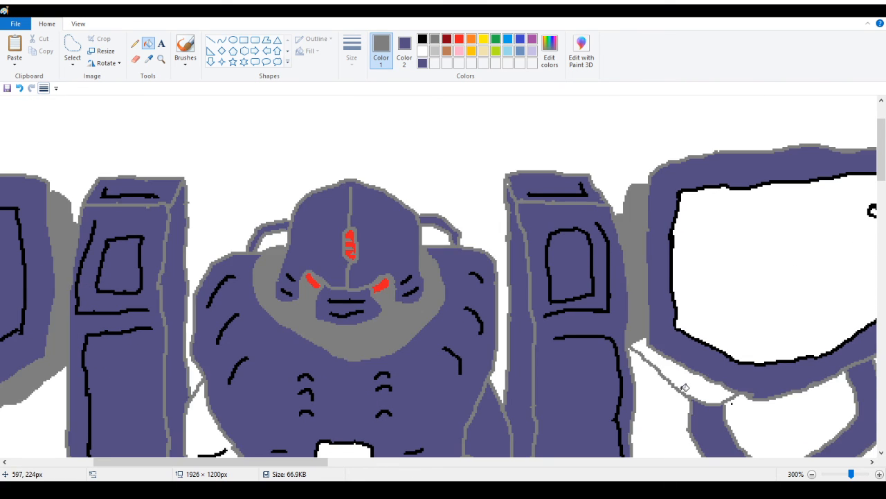
left_click(20, 88)
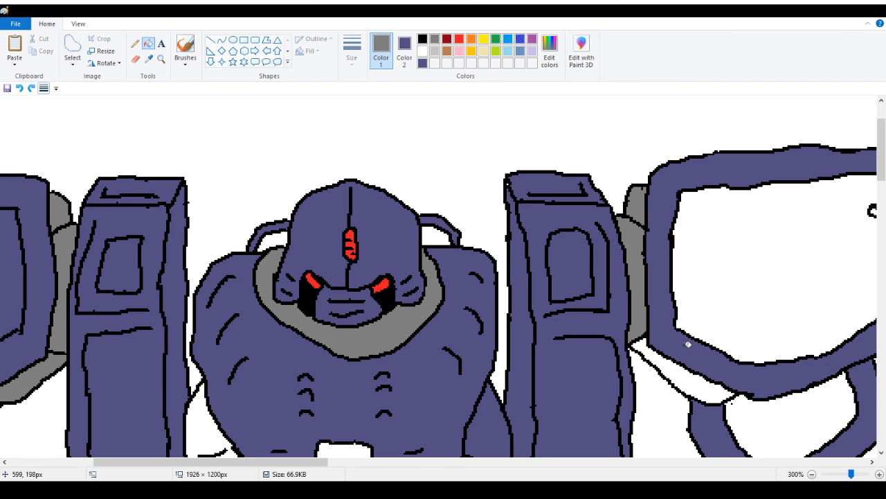
left_click(679, 369)
Zoom out to the whole robot and fill the left foot's white inner toe with dark grey
left_click(161, 58)
right_click(33, 149)
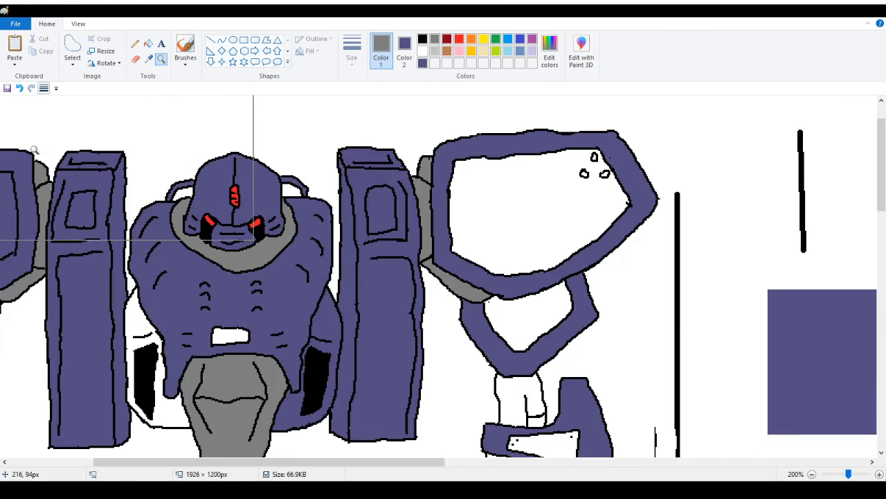
right_click(34, 149)
right_click(33, 149)
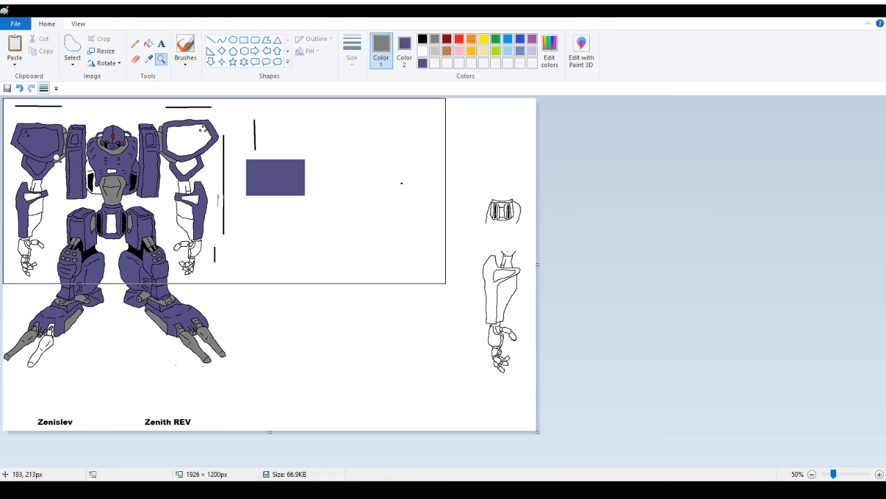
left_click(148, 43)
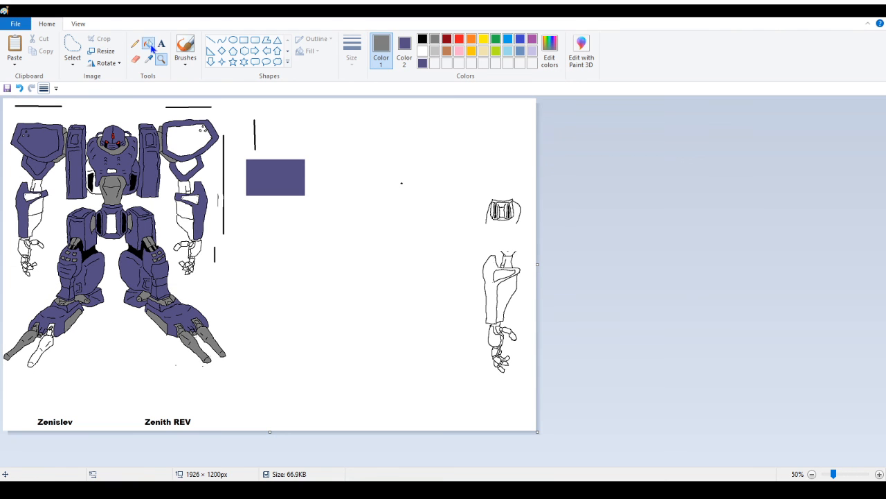
left_click(47, 341)
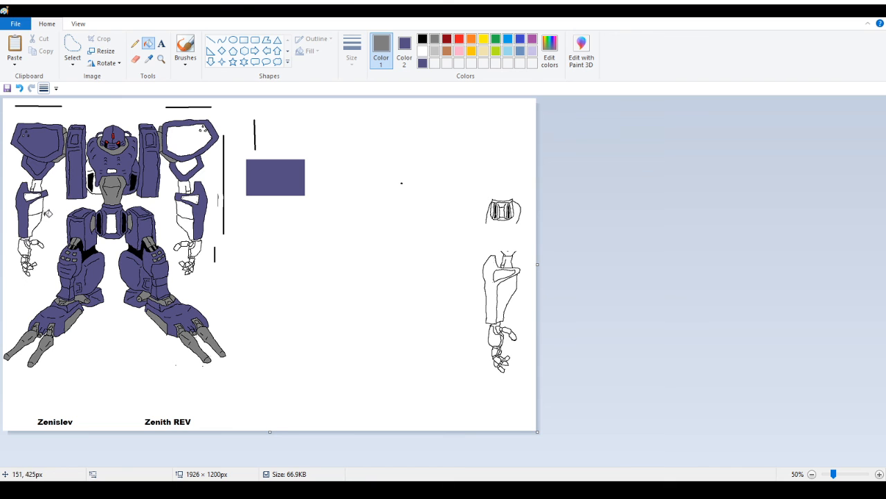
Fill the left forearm's two side panels and its inset plate with dark grey, undoing the stray fills
left_click(34, 211)
left_click(34, 220)
left_click(204, 225)
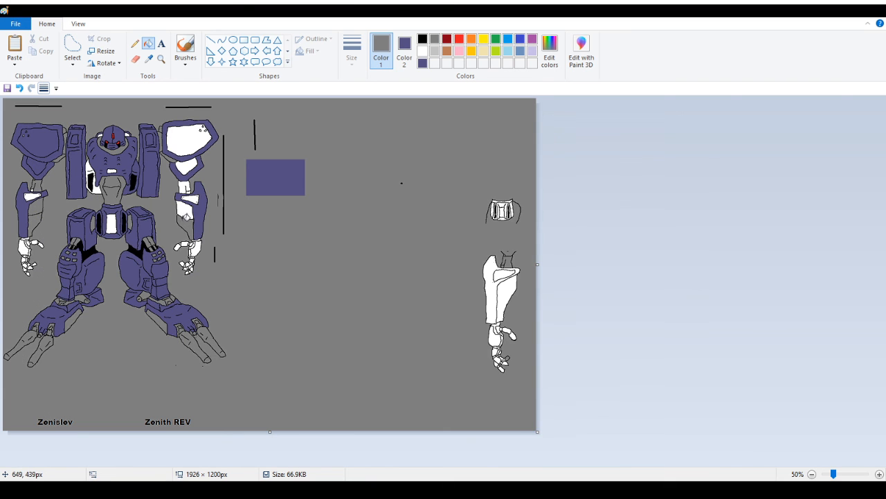
left_click(20, 88)
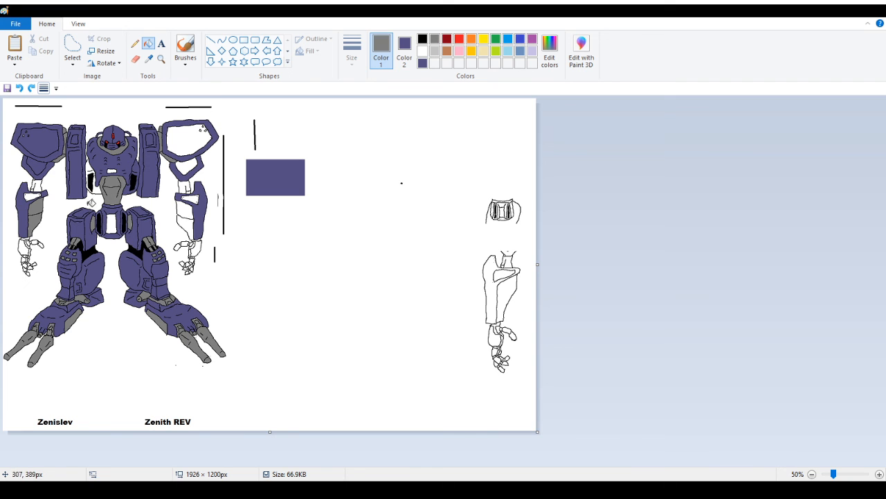
left_click(26, 197)
left_click(106, 184)
left_click(20, 89)
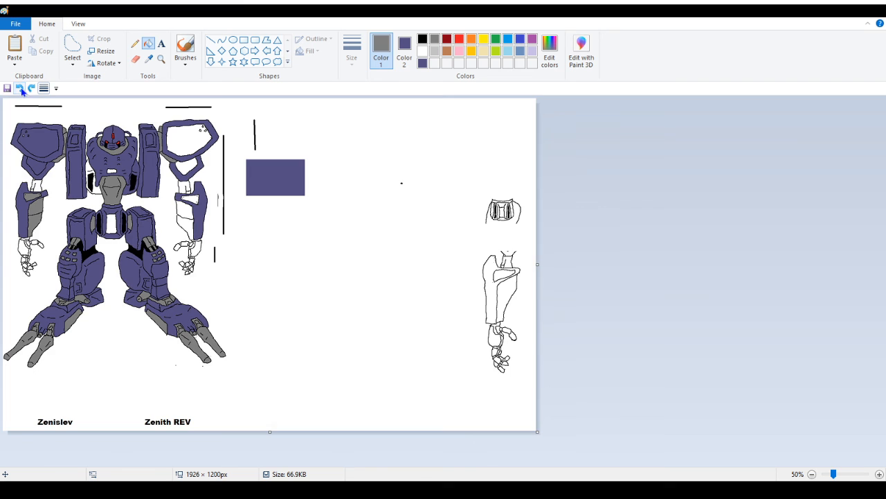
Touch up the arm outlines with the black pencil, checking both forearms, hands and shoulder plates for gaps
left_click(161, 59)
left_click(109, 222)
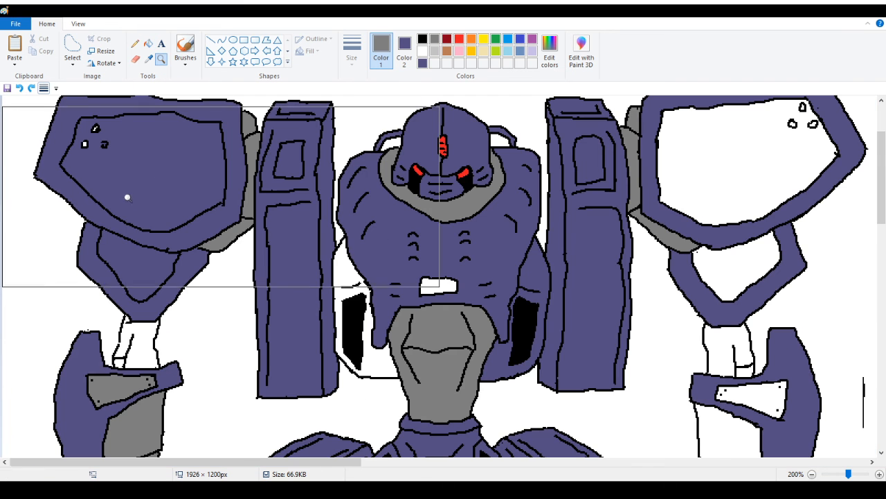
left_click(138, 317)
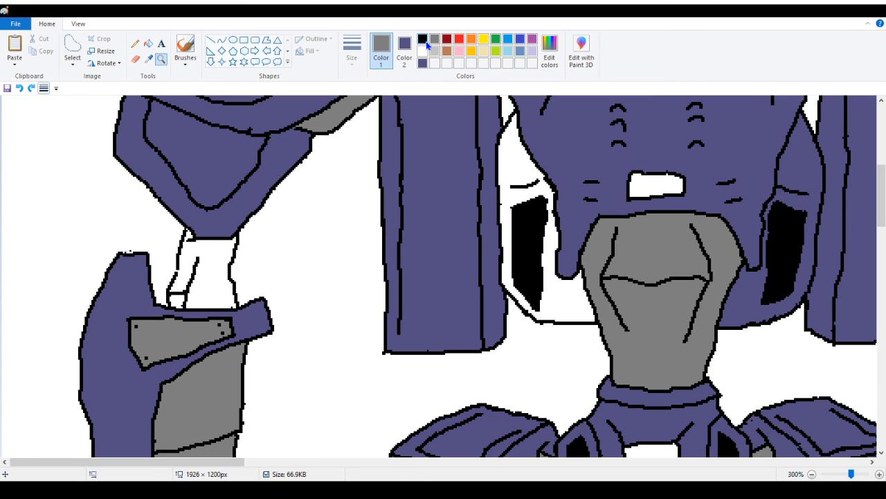
left_click(424, 40)
left_click(135, 43)
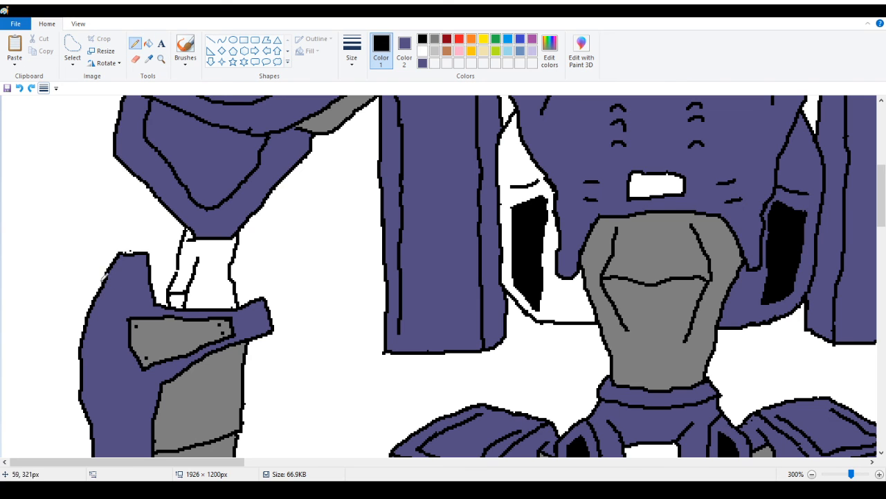
scroll(267, 233, "down", 5)
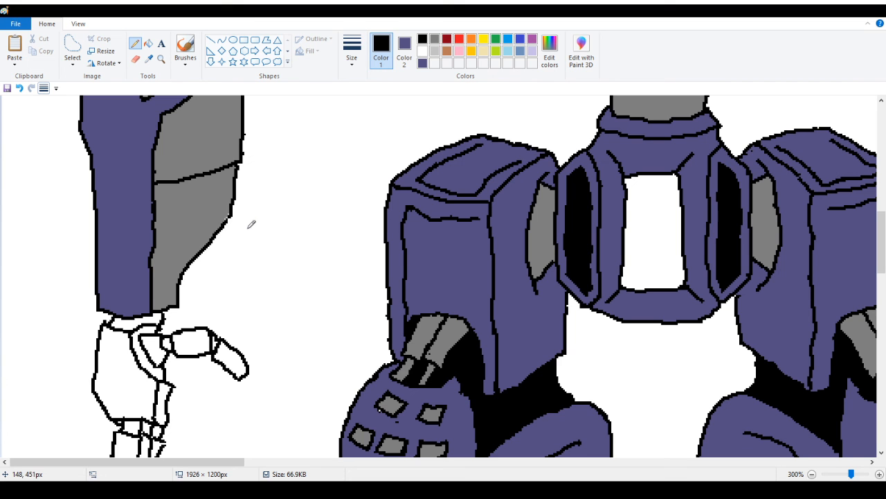
scroll(251, 226, "down", 5)
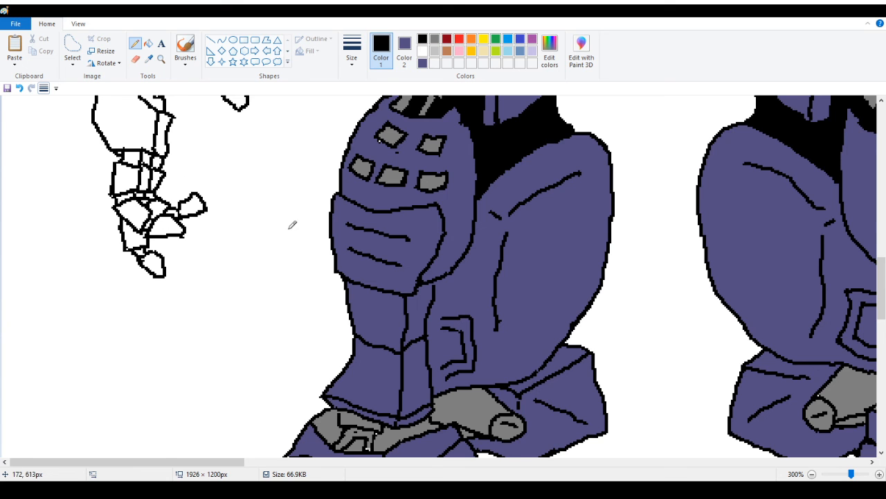
scroll(292, 224, "up", 6)
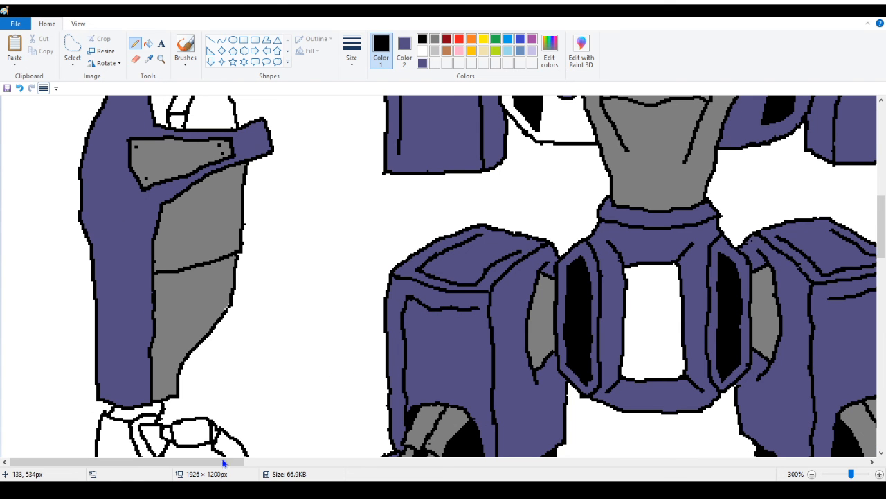
left_click_drag(223, 462, 391, 463)
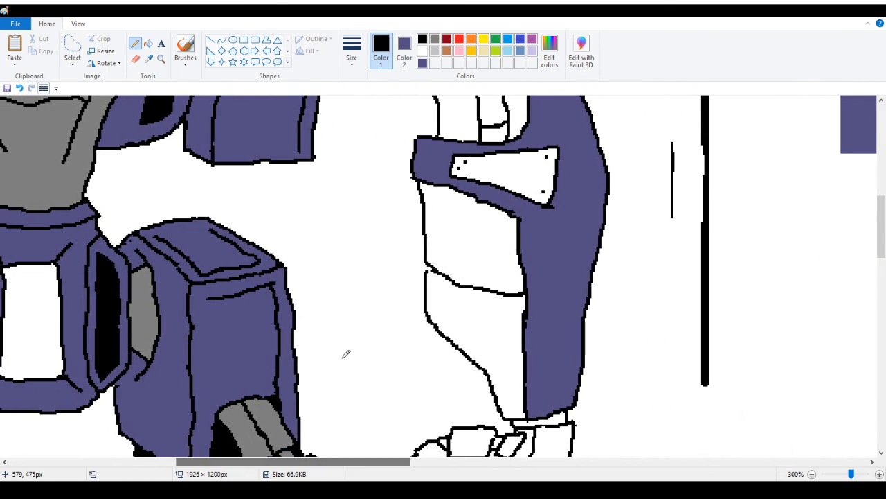
scroll(346, 354, "down", 3)
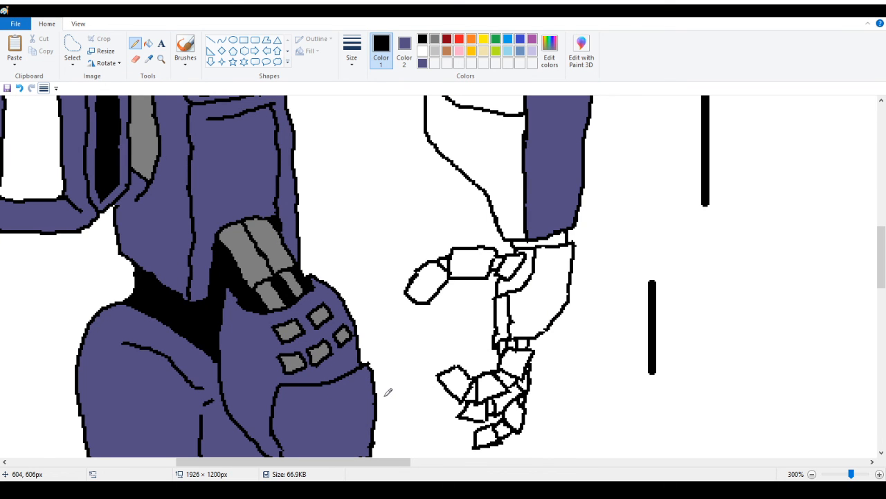
scroll(519, 332, "up", 8)
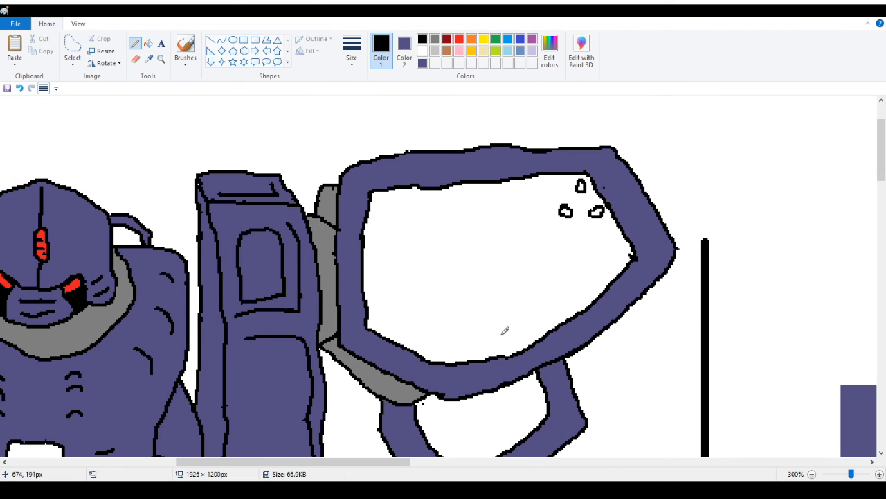
left_click_drag(366, 463, 200, 463)
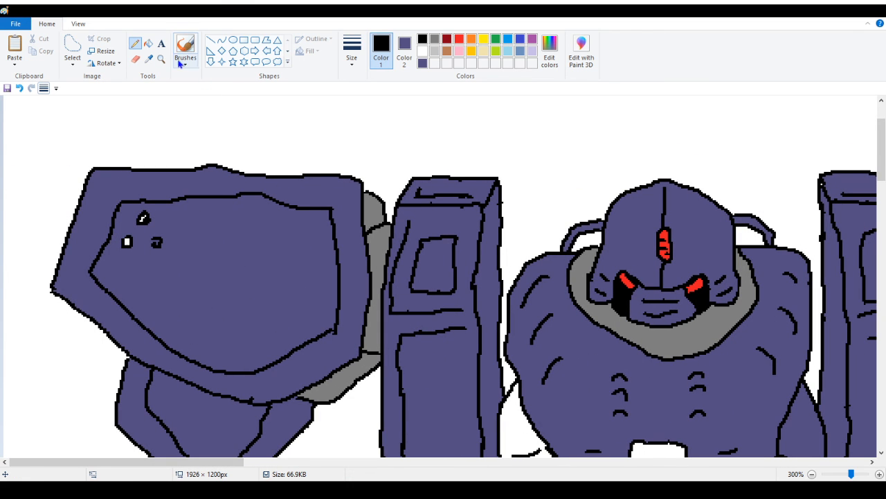
Sample the collar's dark grey and fill the left shoulder's inner panel, upper-arm inset and elbow joint with it
left_click(149, 44)
left_click(149, 59)
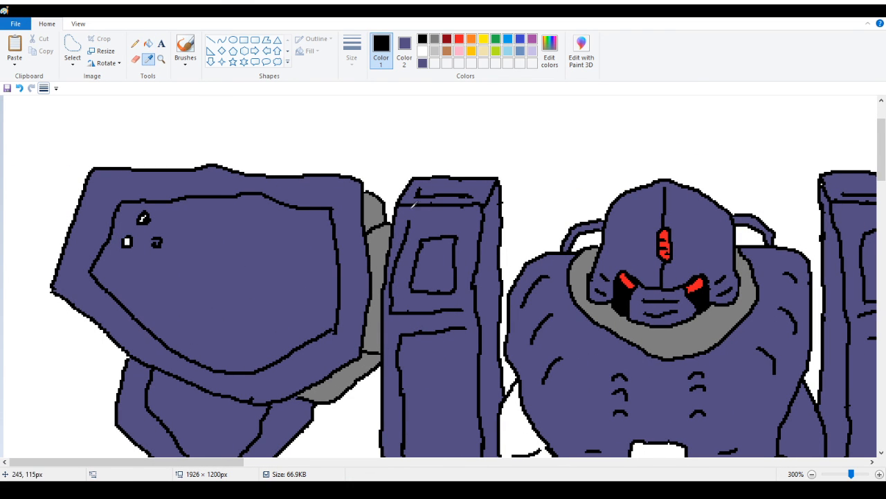
left_click(583, 276)
left_click(277, 247)
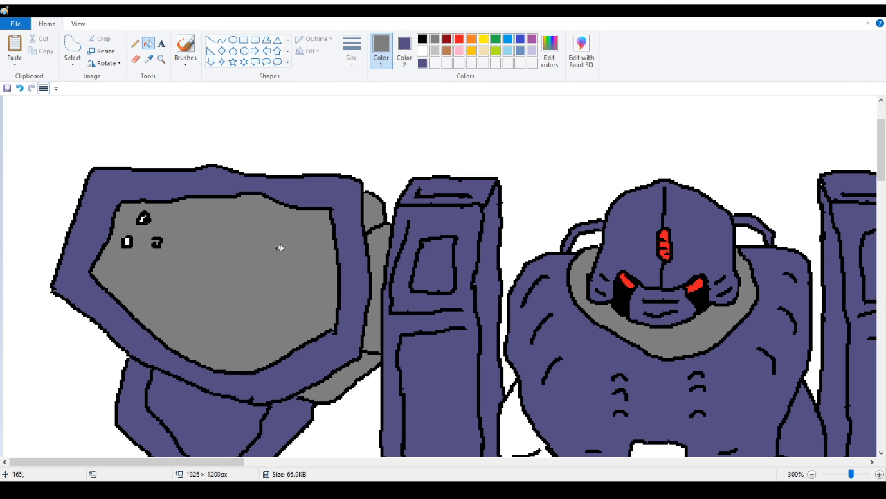
scroll(257, 251, "down", 5)
left_click(220, 248)
left_click(208, 208)
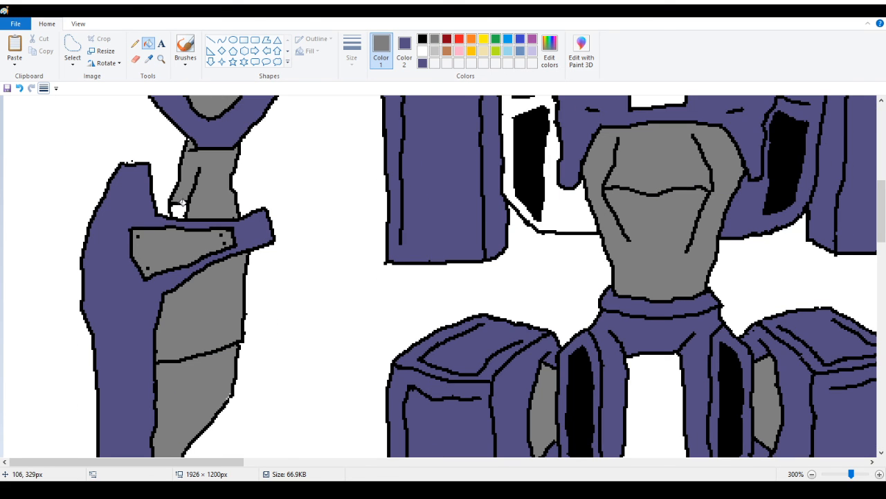
left_click(180, 211)
Fill the right shoulder's inner panel, upper-arm inset and elbow joint with dark grey
left_click_drag(228, 464, 360, 466)
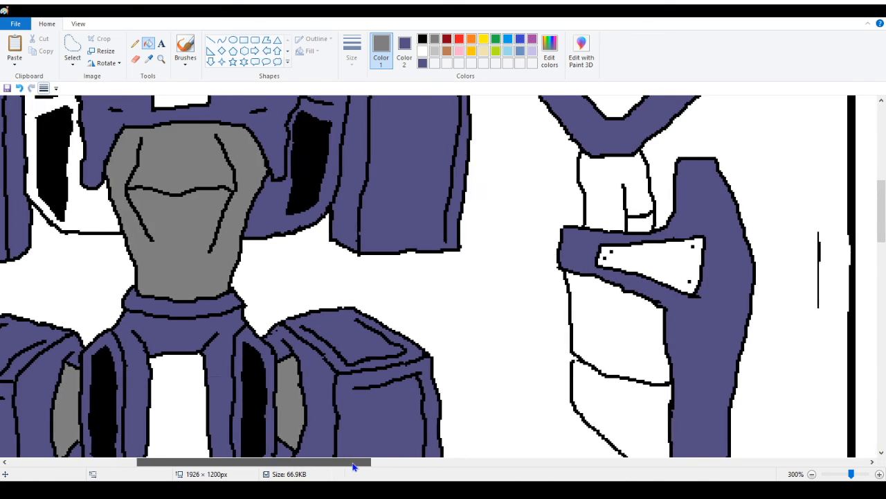
scroll(357, 443, "up", 5)
left_click(641, 310)
scroll(637, 277, "down", 5)
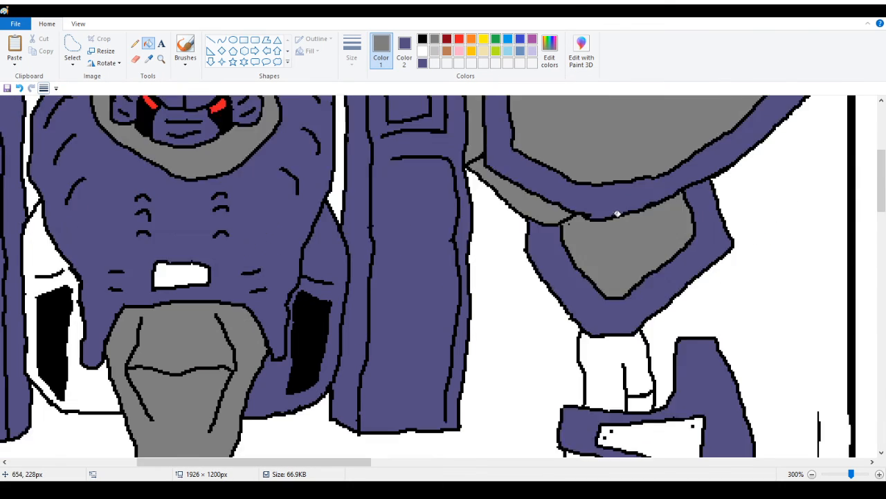
left_click(635, 176)
left_click(648, 220)
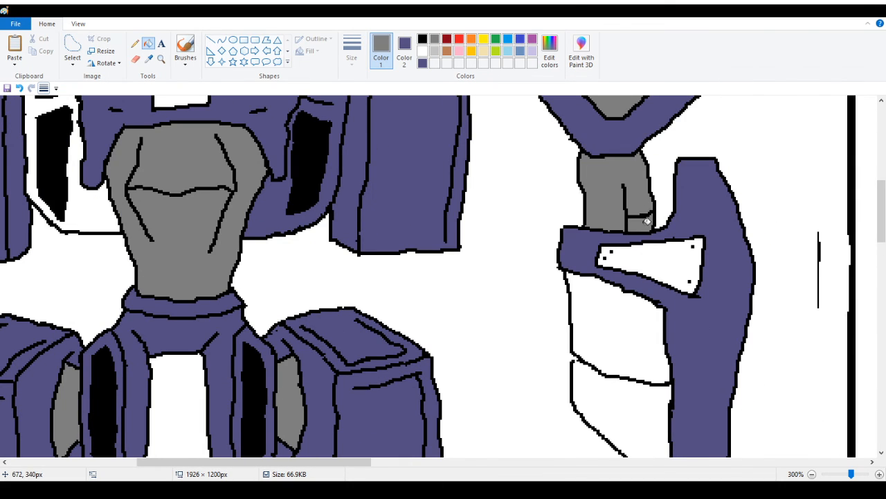
Fill the right forearm's inset plate and upper side panel with dark grey, undoing the fill that spills into the background
left_click(661, 269)
left_click(646, 293)
scroll(625, 328, "down", 5)
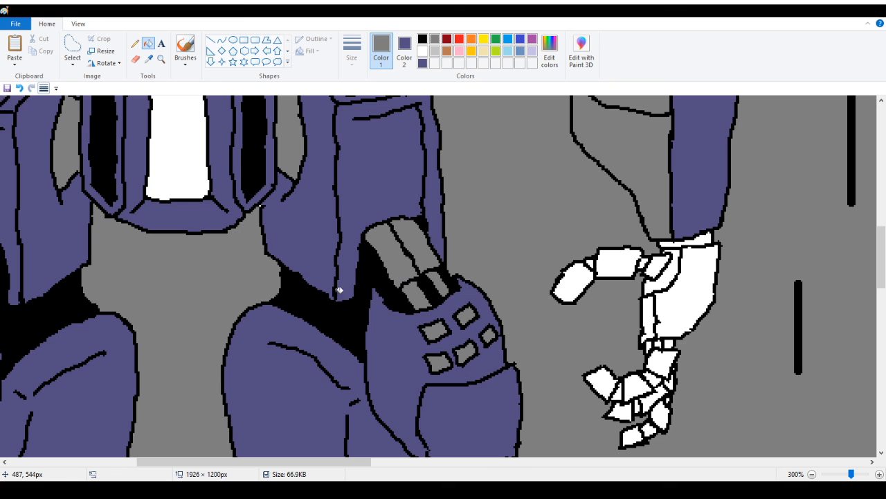
left_click(19, 88)
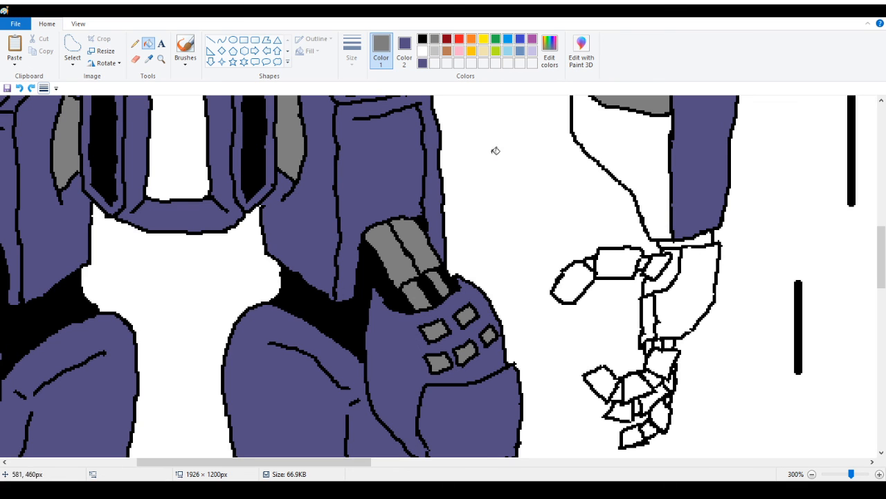
Close the outline gap between the right forearm's upper and lower side panels with the black pencil
left_click(136, 44)
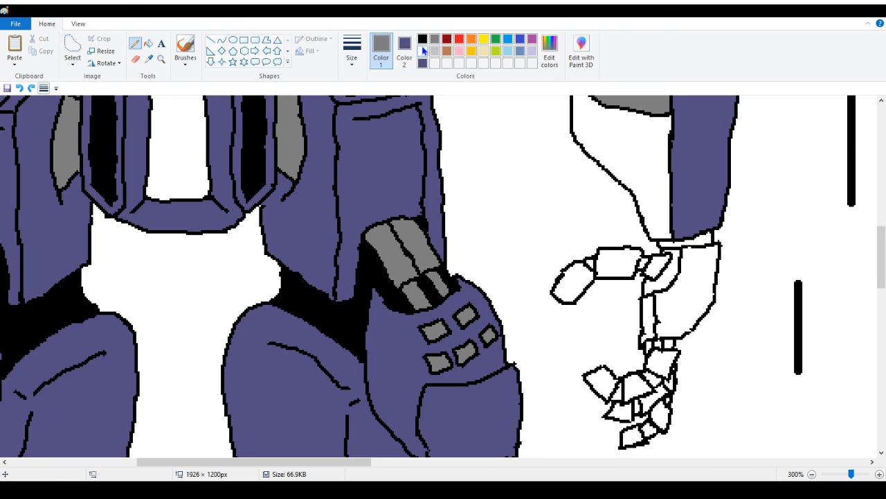
scroll(684, 256, "up", 3)
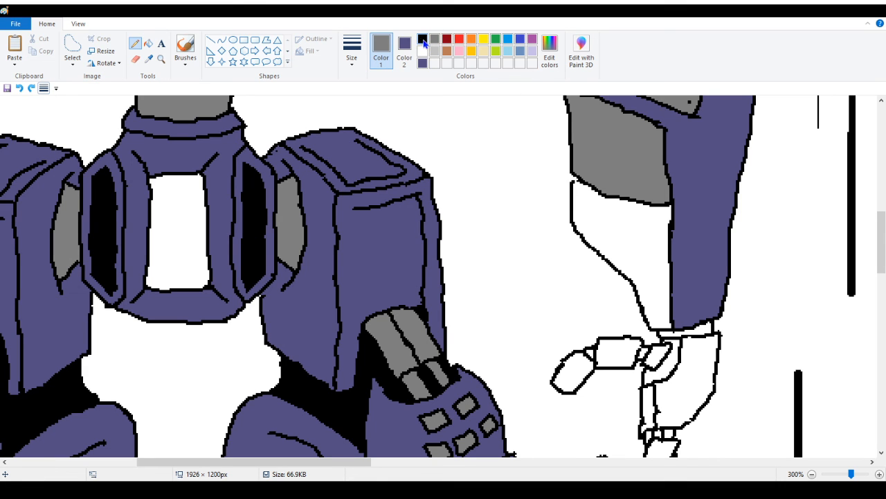
left_click(423, 40)
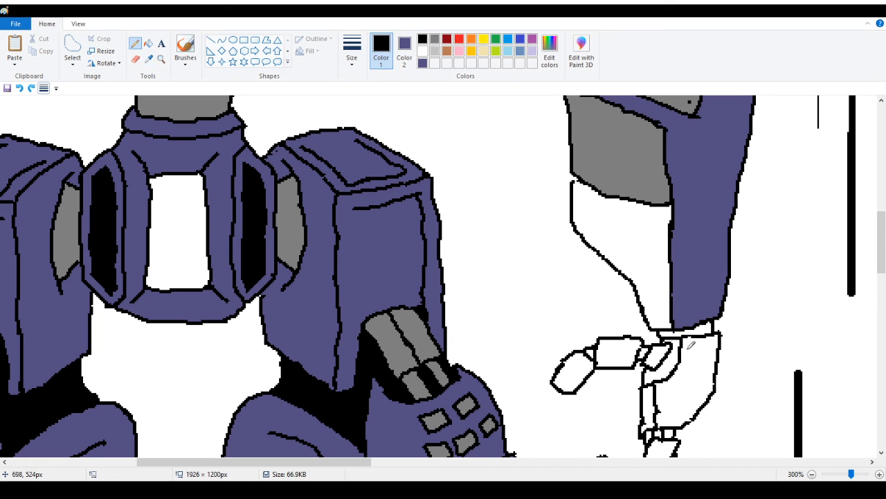
scroll(695, 333, "up", 3)
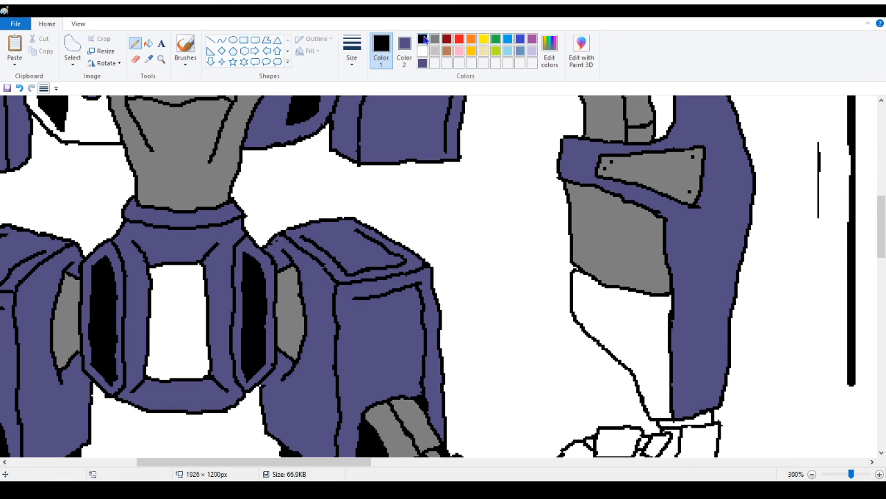
left_click(434, 43)
left_click(422, 41)
scroll(558, 236, "down", 2)
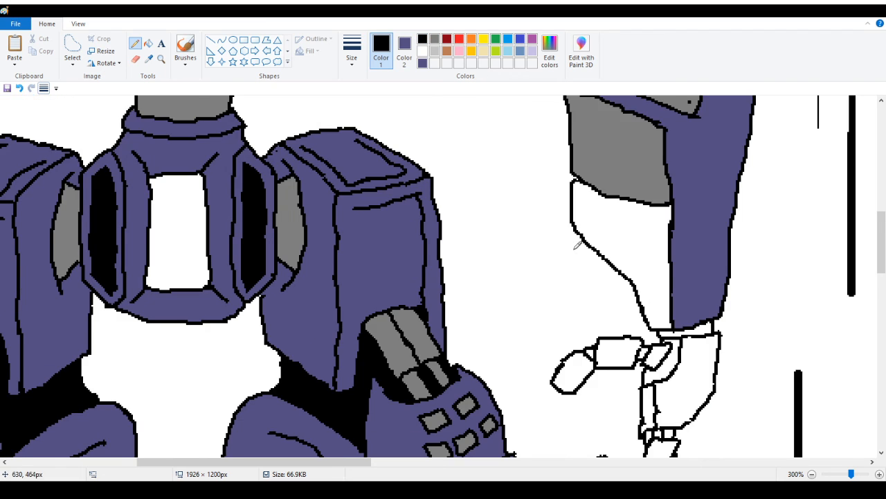
scroll(577, 245, "down", 2)
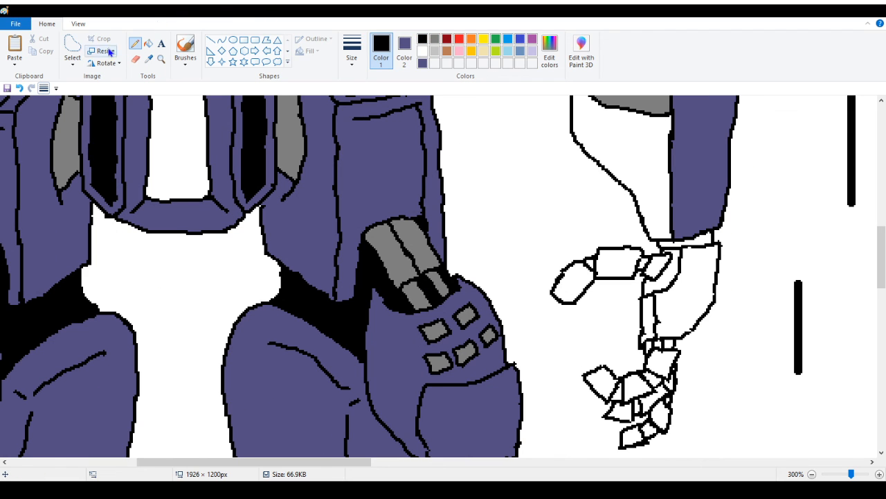
Sample the dark grey from the hip joint and fill the right forearm's lower side panel with it
left_click(150, 59)
left_click(296, 107)
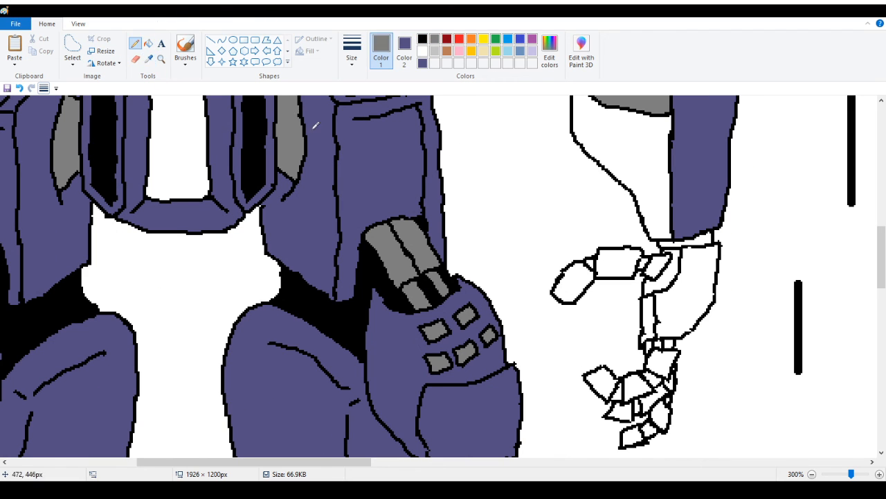
left_click(148, 43)
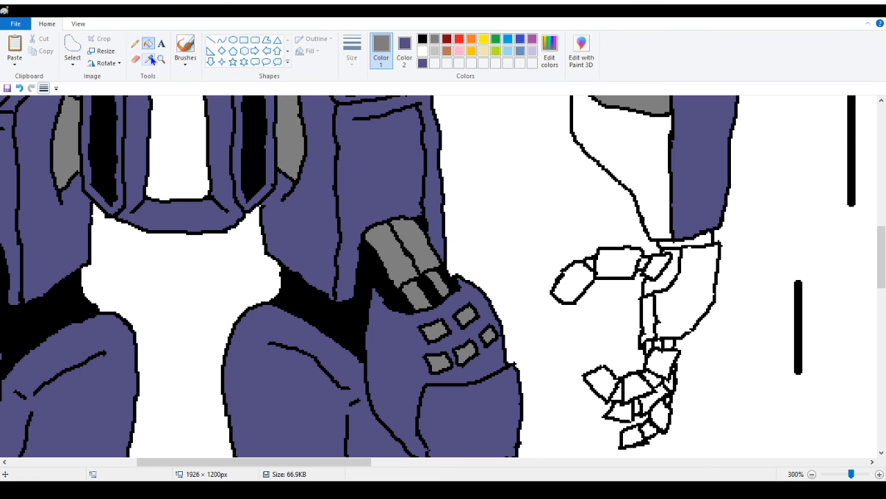
scroll(658, 214, "up", 5)
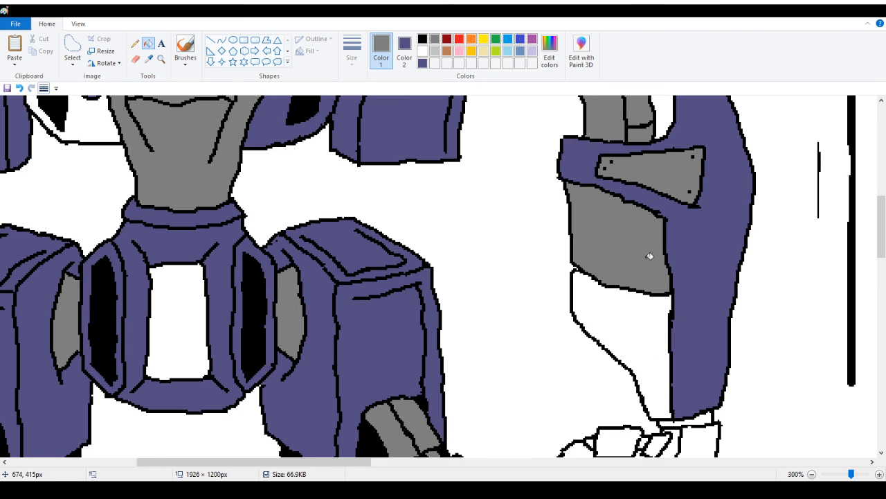
left_click(621, 312)
Fill the left wrist band and the curved joint strip beside the thumb with dark grey, undoing the fill that recolours the outlines
left_click_drag(309, 463, 143, 463)
scroll(185, 234, "down", 5)
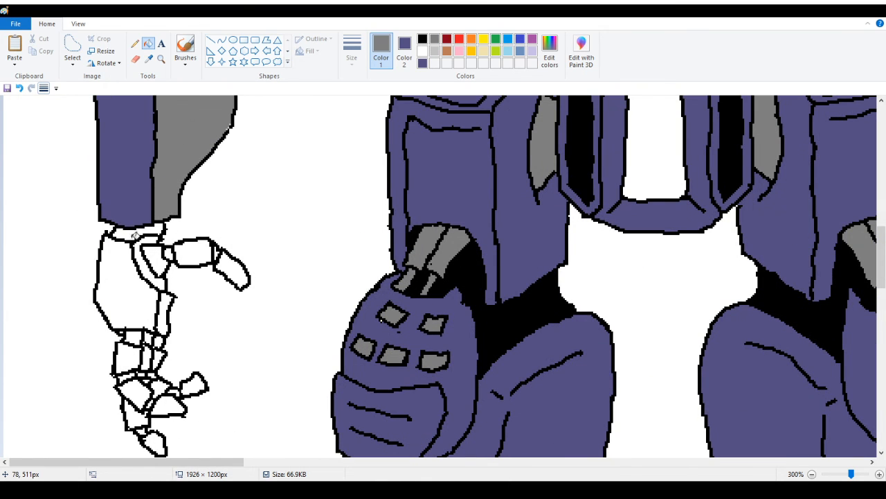
left_click(144, 250)
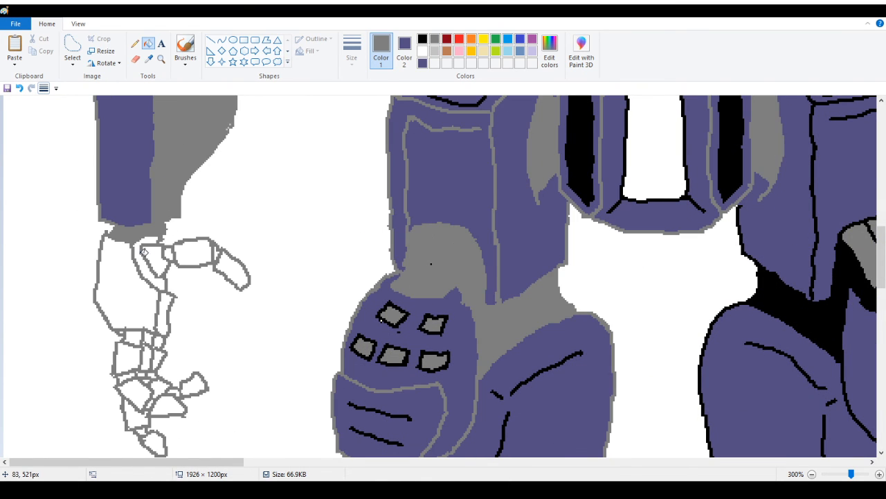
left_click(20, 88)
left_click(141, 247)
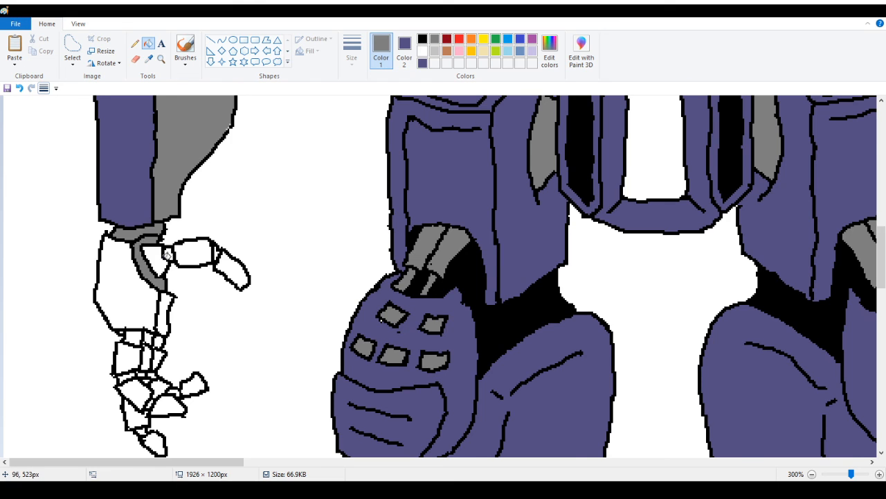
Fill the left hand's thumb and finger joints with dark grey, undoing the stray fill on the black outlines
scroll(167, 256, "down", 3)
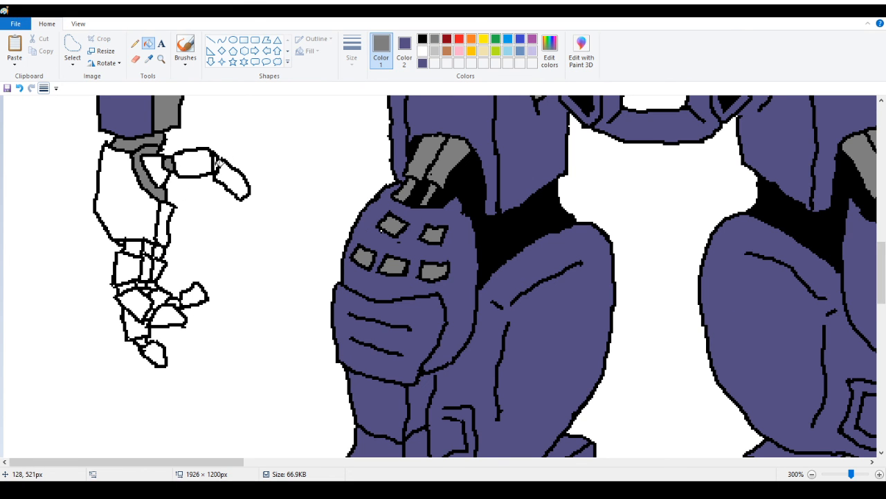
left_click(147, 247)
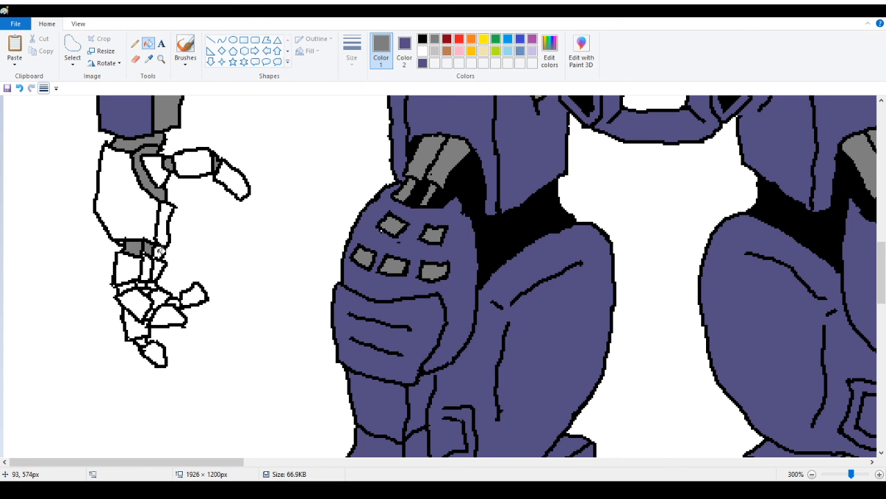
left_click(161, 250)
left_click(154, 284)
left_click(144, 283)
left_click(143, 339)
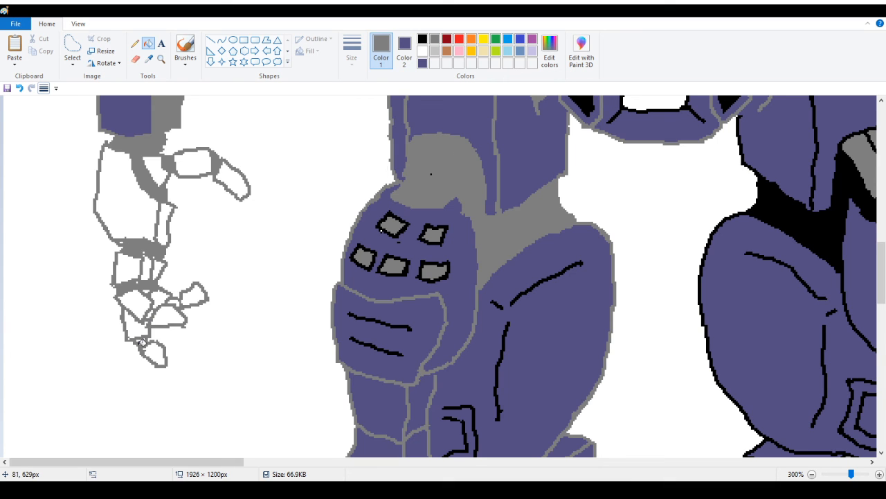
left_click(20, 88)
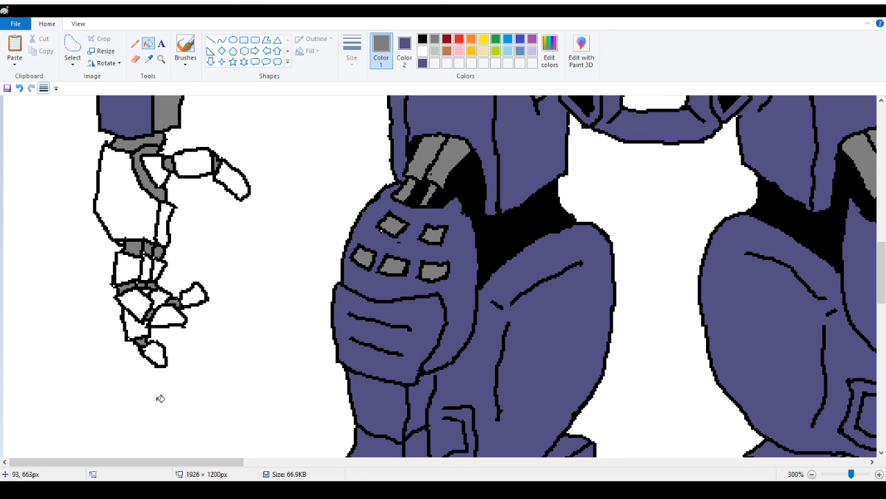
left_click_drag(175, 462, 358, 453)
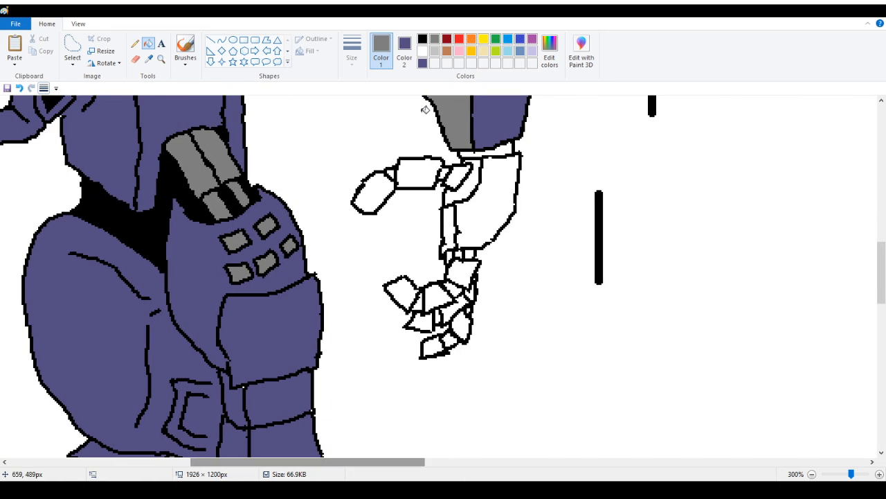
Fill the right hand's wrist band, curved thumb strip, and thumb and finger joints with dark grey, undoing the fill that recolours the outlines
left_click(393, 170)
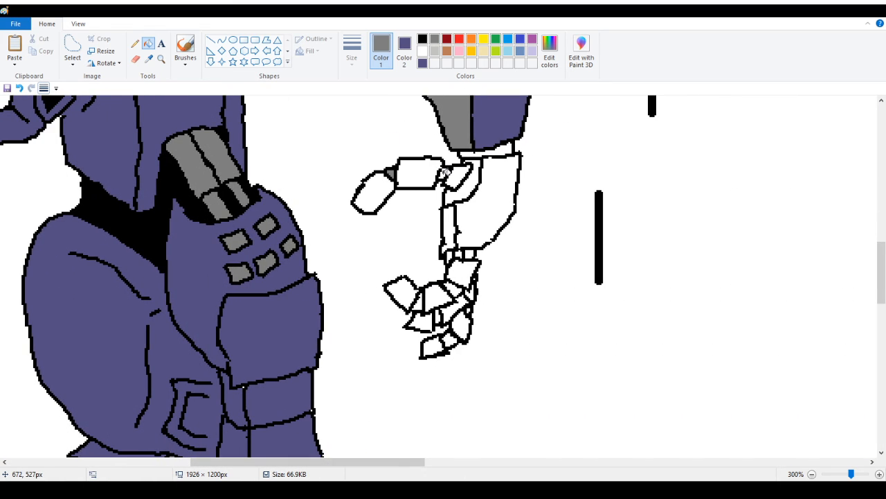
left_click(468, 187)
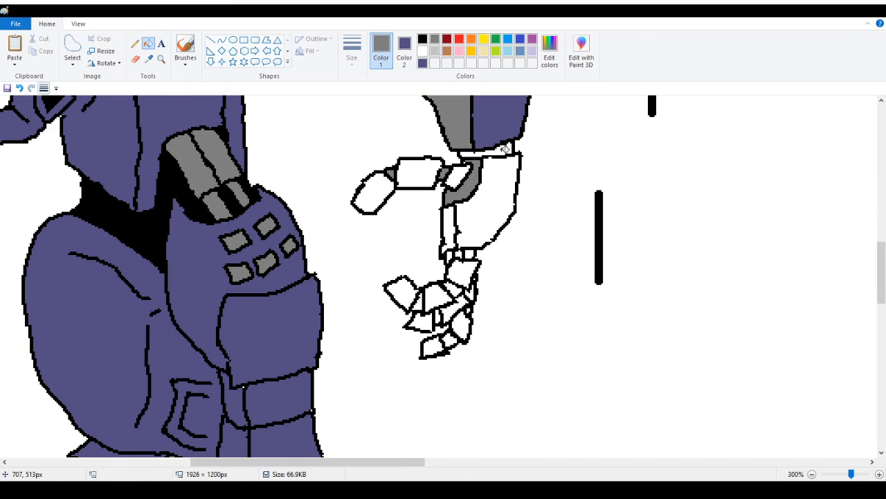
left_click(505, 150)
left_click(469, 252)
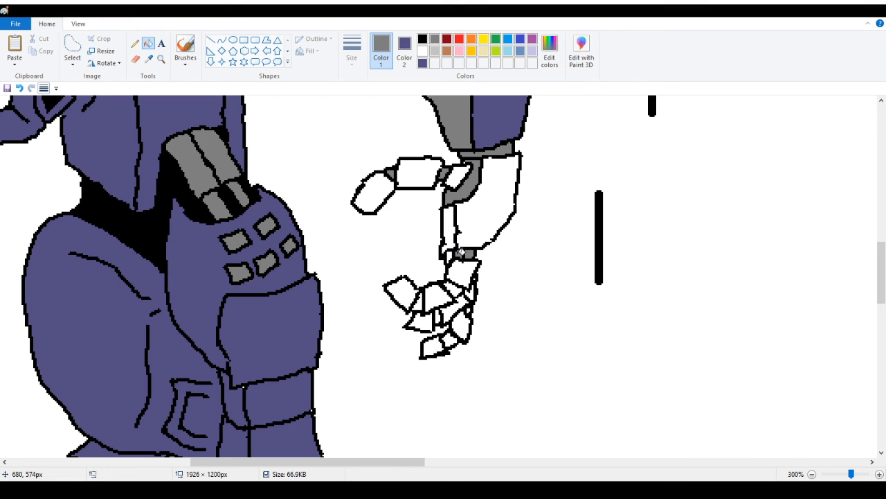
left_click(450, 255)
left_click(454, 285)
left_click(446, 291)
left_click(419, 301)
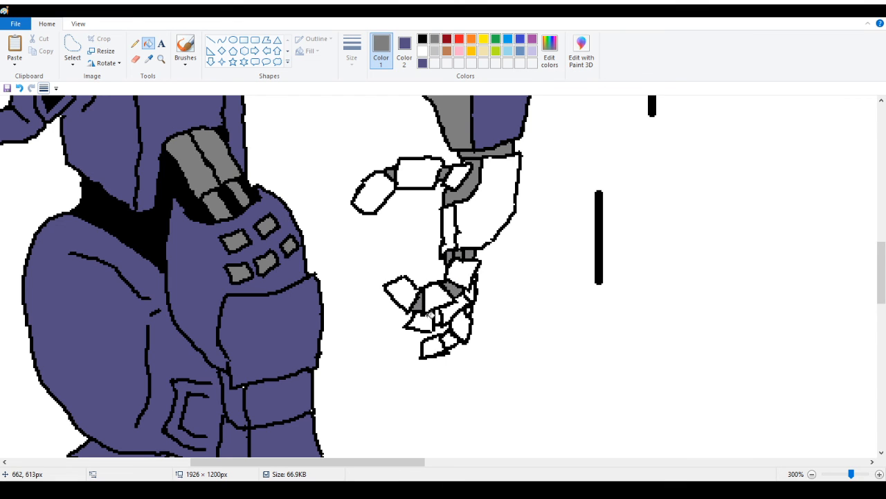
left_click(452, 339)
left_click(478, 300)
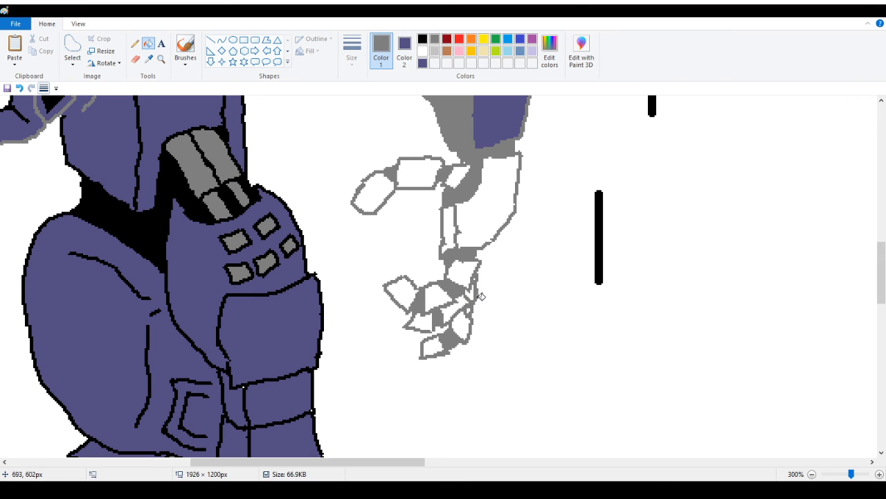
left_click(19, 88)
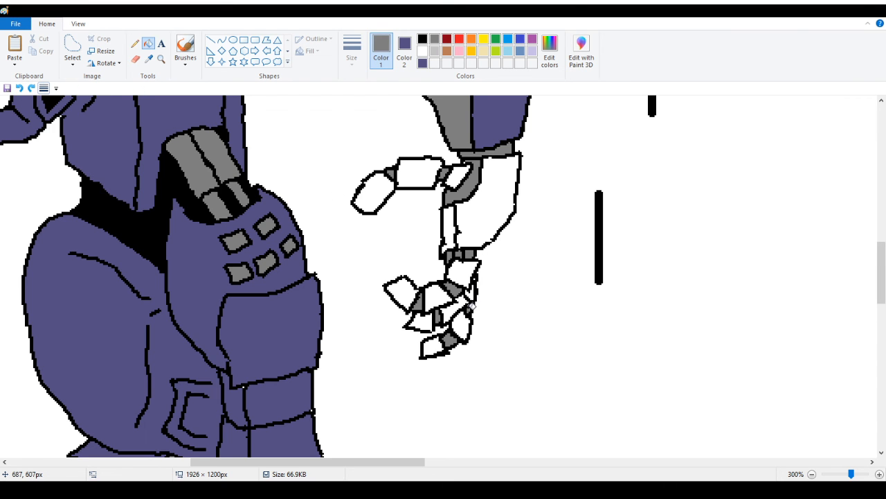
Sample the blue-purple armour colour and fill the right hand's palm and thumb segments, undoing the stray fill on the outlines
left_click(148, 59)
left_click(189, 107)
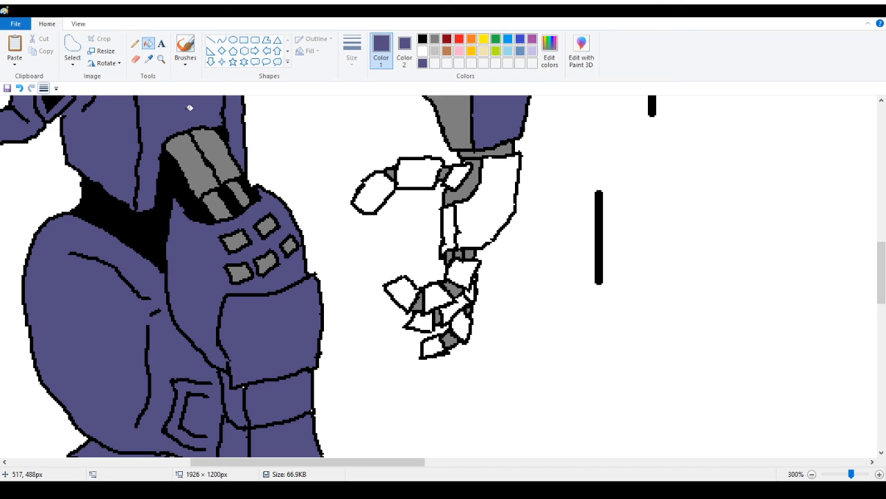
left_click(493, 211)
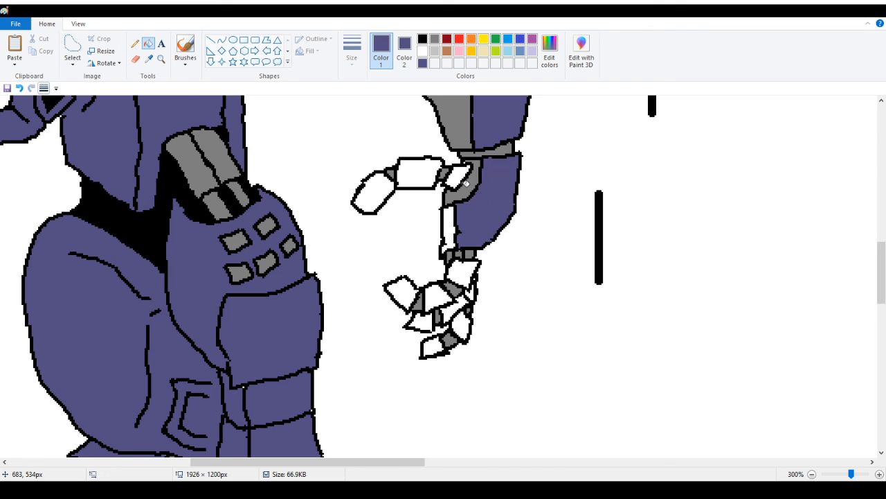
left_click(459, 177)
left_click(422, 183)
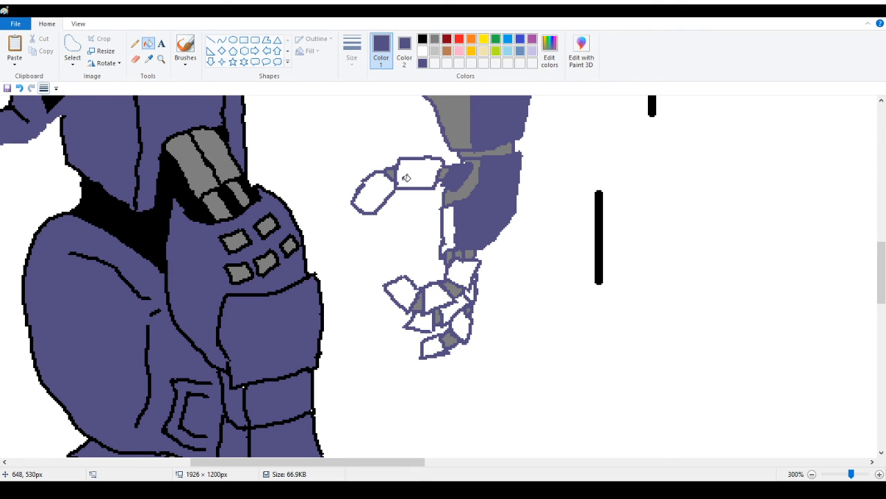
left_click(21, 87)
left_click(424, 169)
left_click(372, 188)
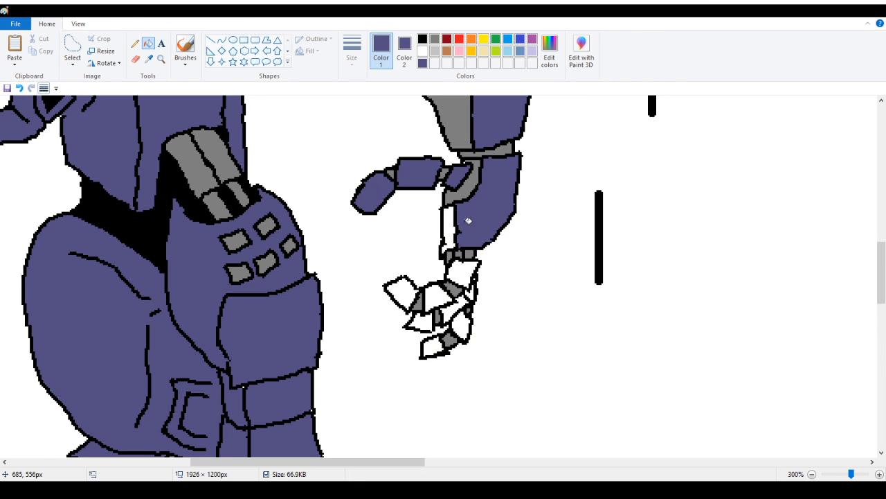
Fill the right hand's narrow palm edge strip and all its finger segments with blue-purple
left_click(453, 227)
left_click(463, 275)
left_click(444, 294)
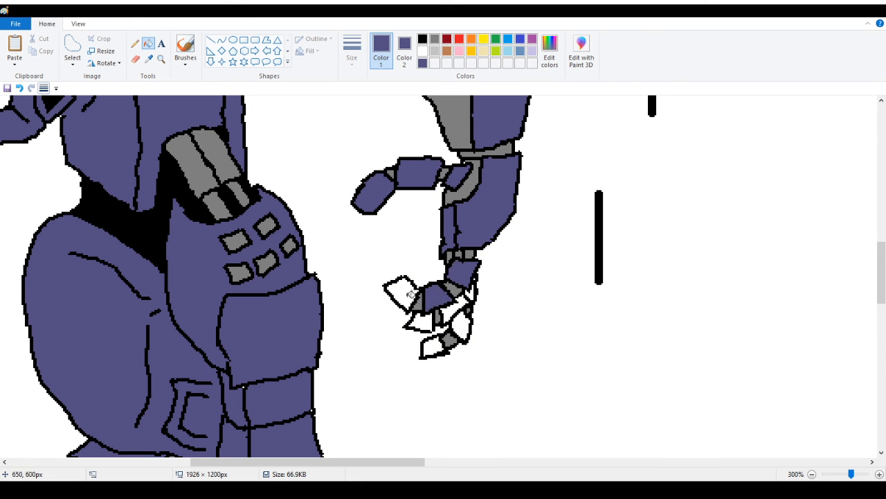
left_click(409, 293)
left_click(423, 320)
left_click(463, 300)
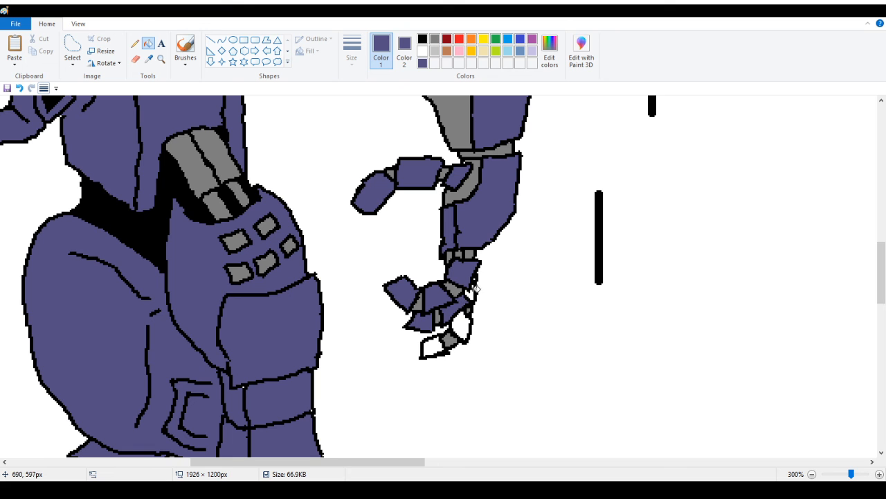
left_click(471, 292)
left_click(462, 324)
left_click(435, 347)
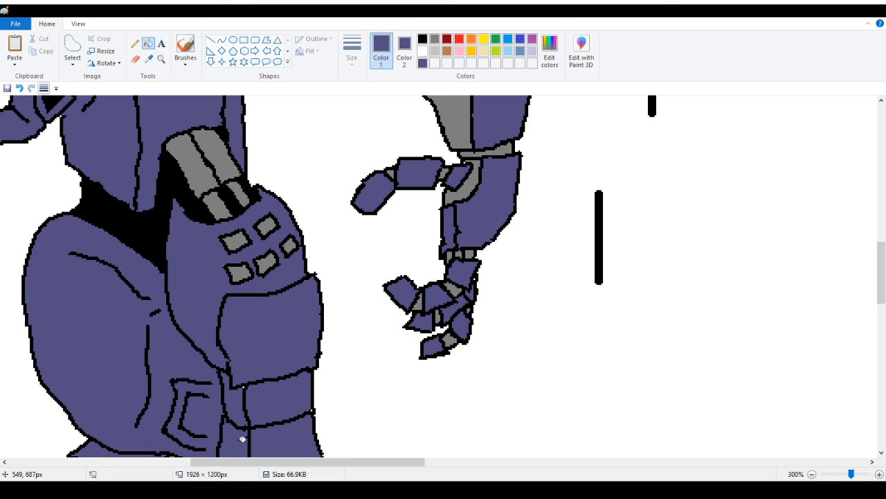
Fill the left hand's palm, palm edge strip and thumb segments with blue-purple
left_click_drag(278, 462, 90, 432)
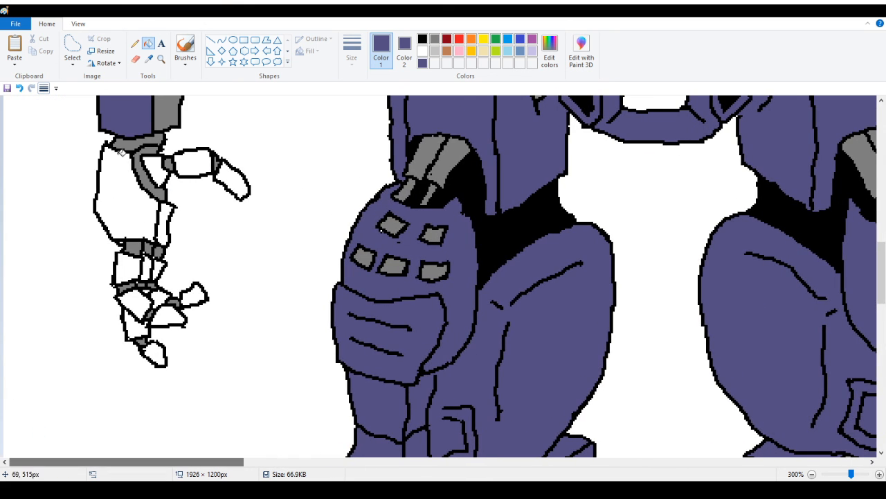
left_click(117, 196)
left_click(155, 179)
left_click(168, 206)
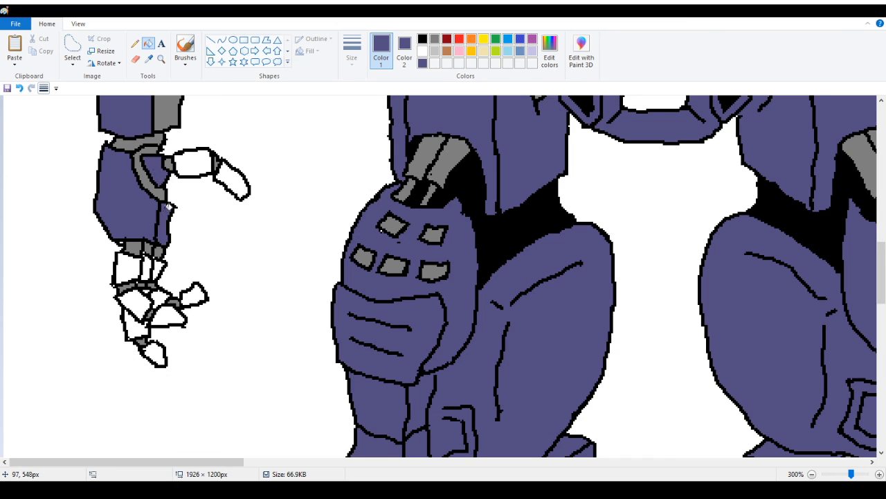
left_click(206, 164)
left_click(237, 178)
Fill all finger segments of the left hand with blue-purple
left_click(160, 268)
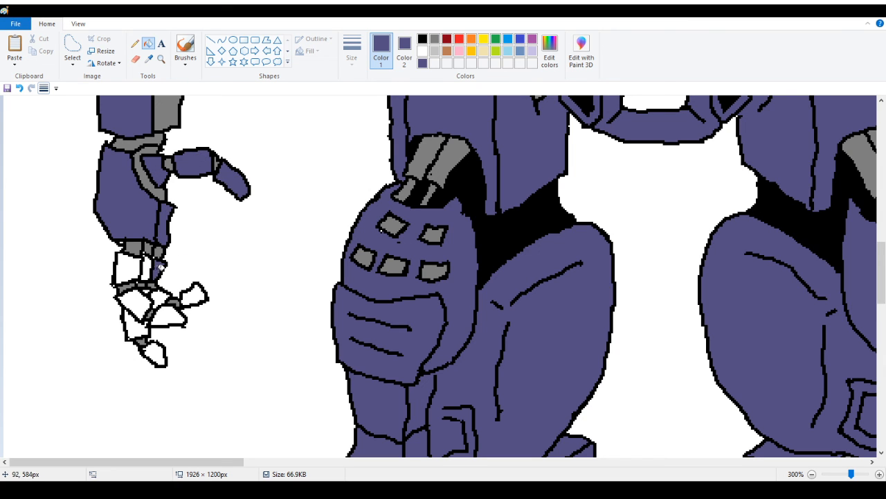
left_click(148, 267)
left_click(131, 269)
left_click(139, 304)
left_click(159, 297)
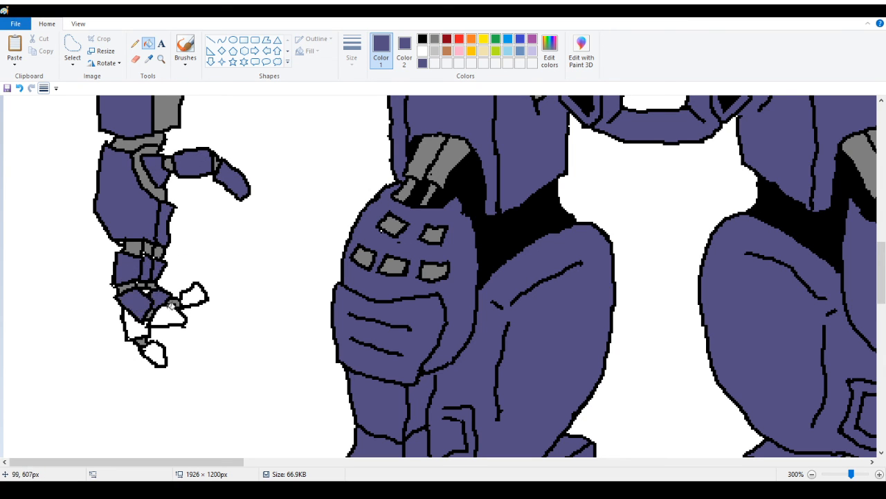
left_click(170, 313)
left_click(191, 298)
left_click(142, 322)
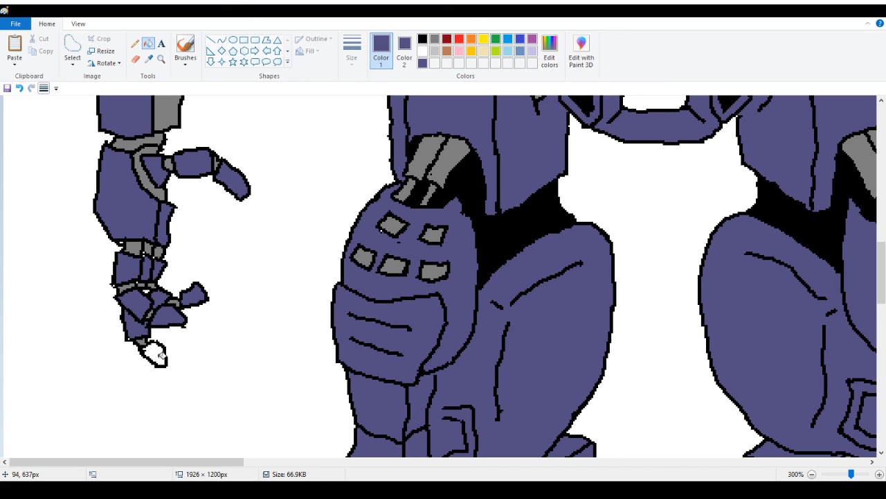
left_click(154, 354)
Fill the torso's unpainted left side, the central pelvis panel and the small chest plate with blue-purple, undoing one stray fill
left_click(161, 59)
right_click(64, 151)
right_click(54, 158)
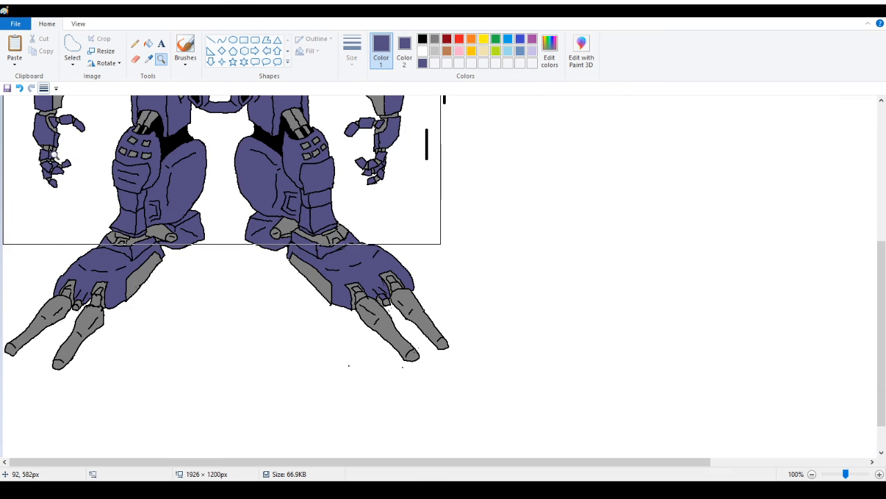
right_click(43, 166)
left_click(61, 180)
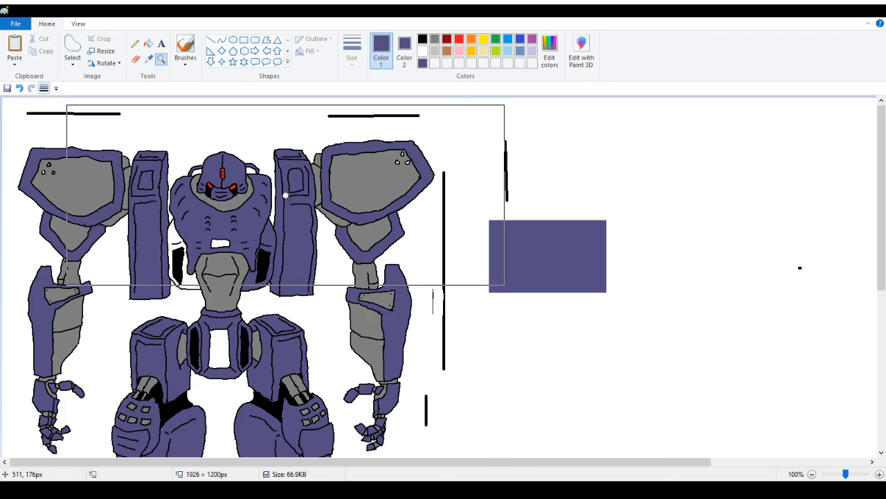
left_click(148, 43)
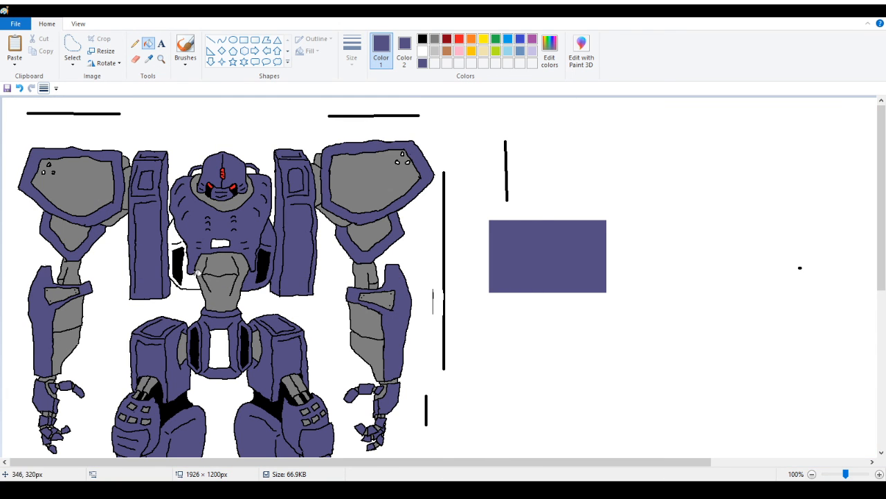
left_click(188, 287)
left_click(20, 89)
left_click(179, 285)
left_click(220, 339)
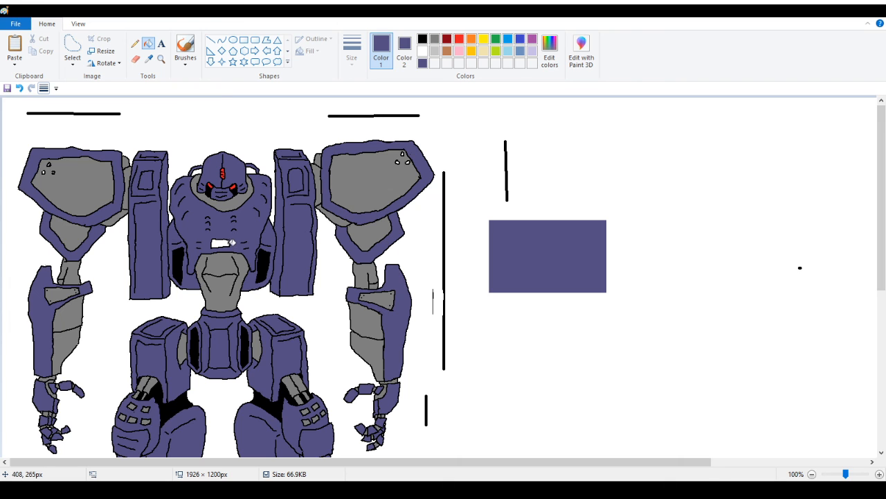
left_click(225, 241)
Fill the three small holes on each shoulder armour plate with black
left_click(161, 59)
right_click(42, 182)
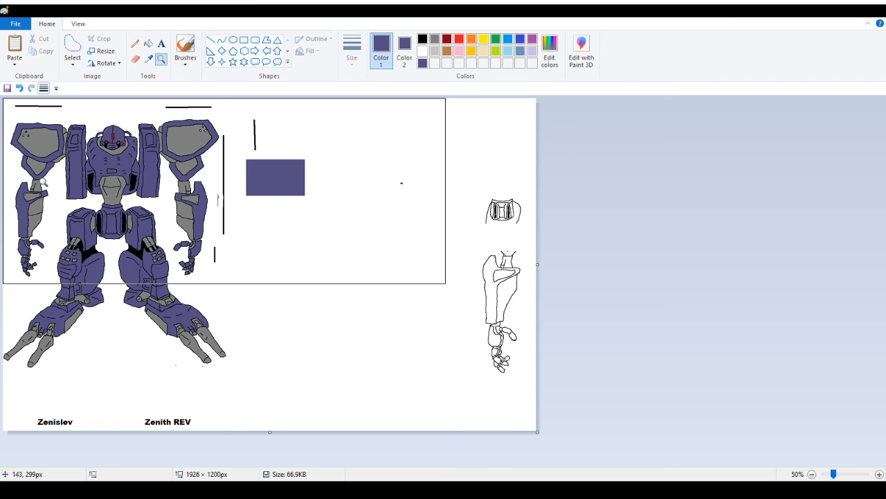
left_click(38, 134)
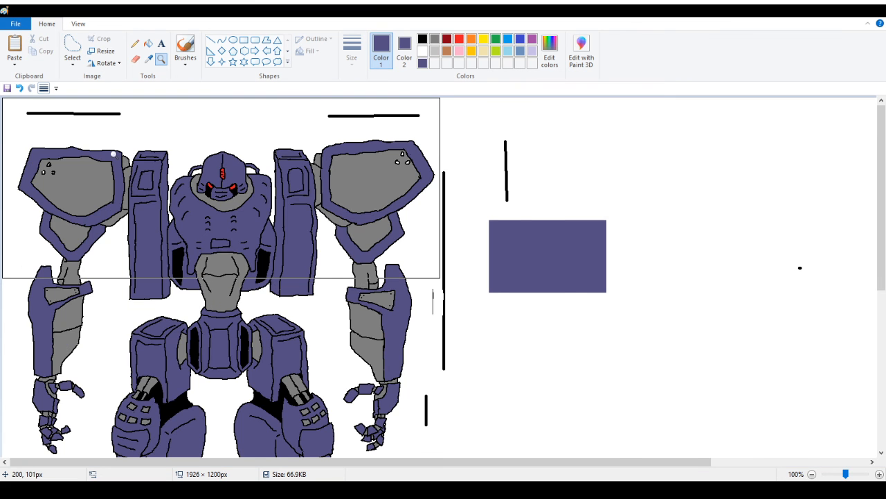
left_click(115, 155)
left_click(135, 43)
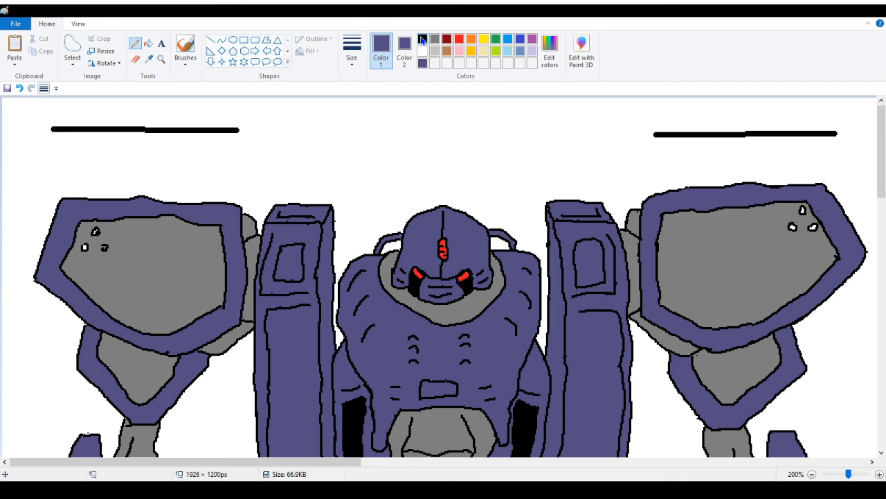
left_click(423, 39)
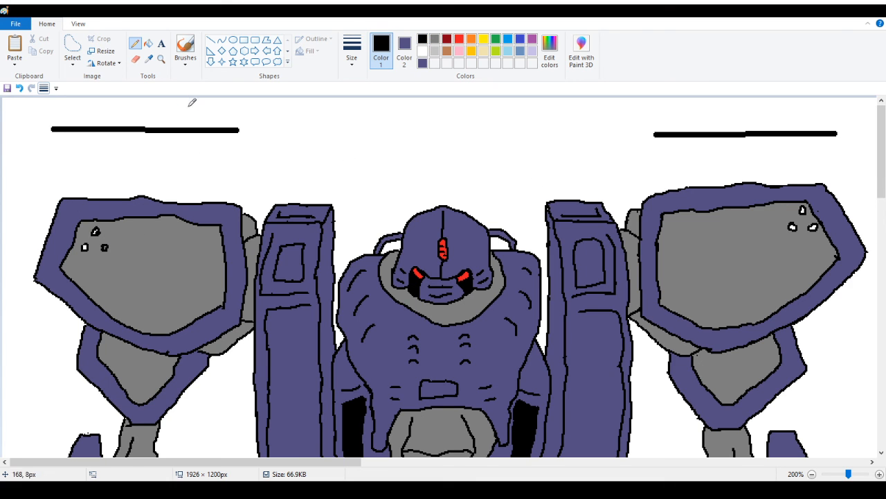
left_click(148, 43)
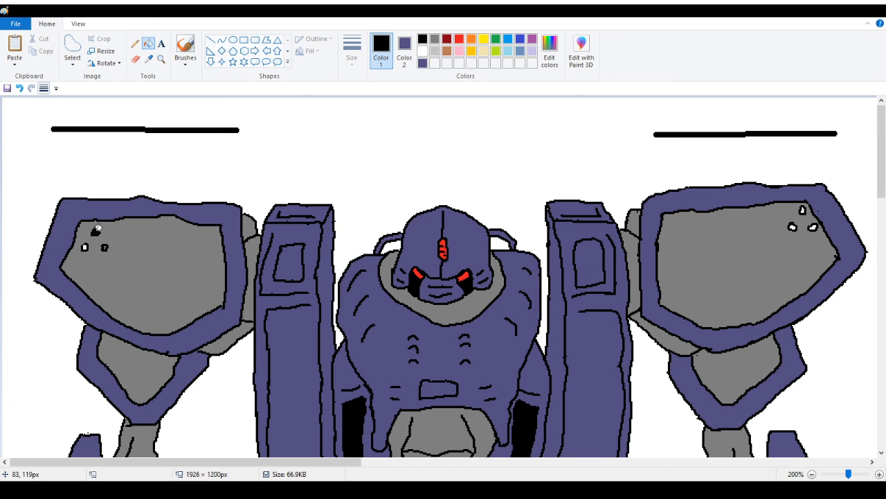
left_click(84, 247)
left_click(135, 43)
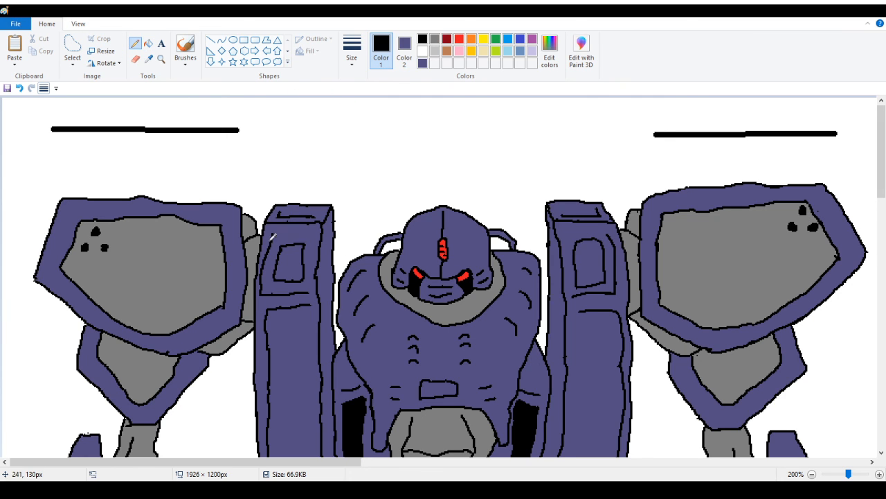
Save the coloured robot drawing
left_click(161, 59)
right_click(131, 139)
right_click(110, 147)
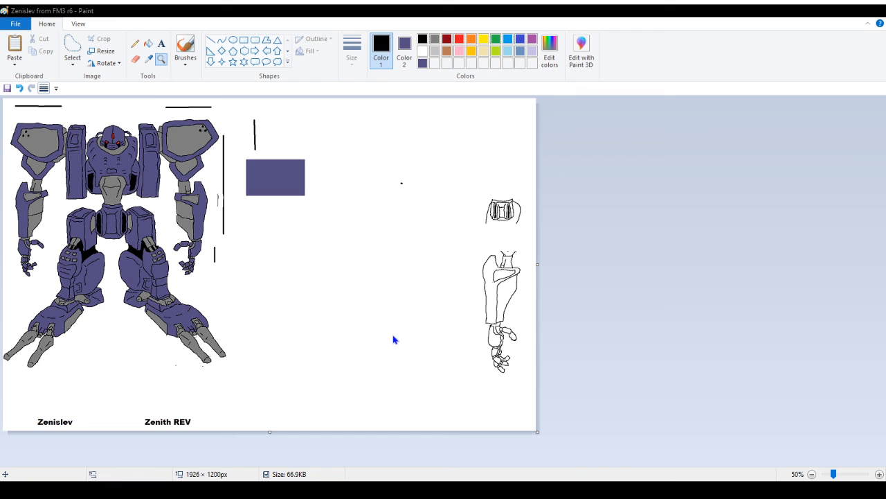
left_click(458, 295)
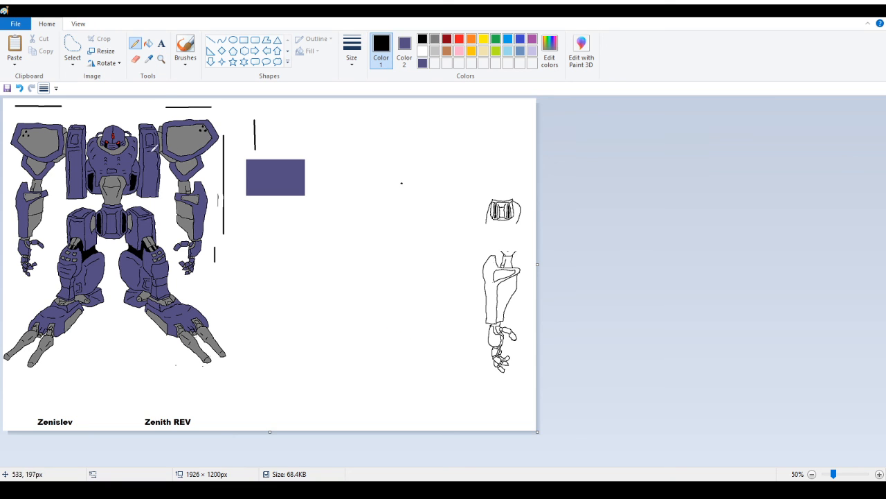
Reduce the canvas width to 800 px, cutting off the colour swatch and the spare part sketches beside the robot
left_click(72, 63)
left_click(90, 89)
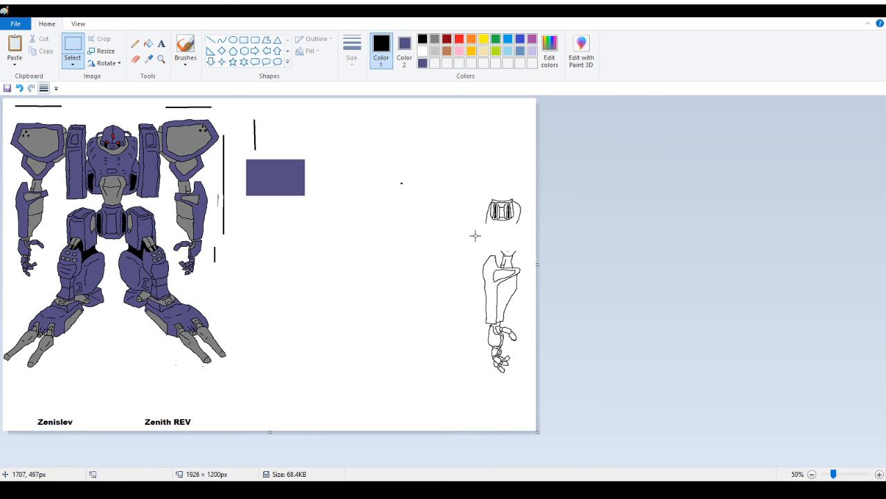
left_click_drag(537, 265, 224, 293)
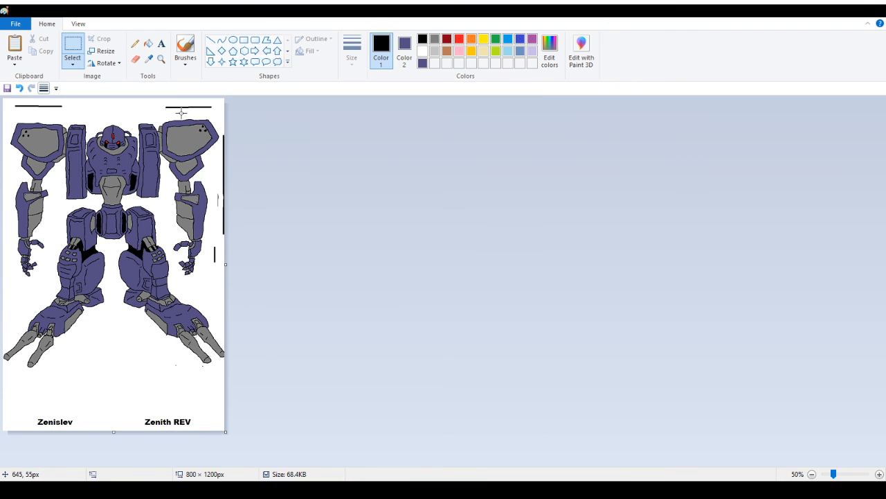
Fill the two horizontal guide lines above the robot's shoulders with white, replacing the stray blue-purple fill on one of them
left_click(161, 59)
left_click(158, 104)
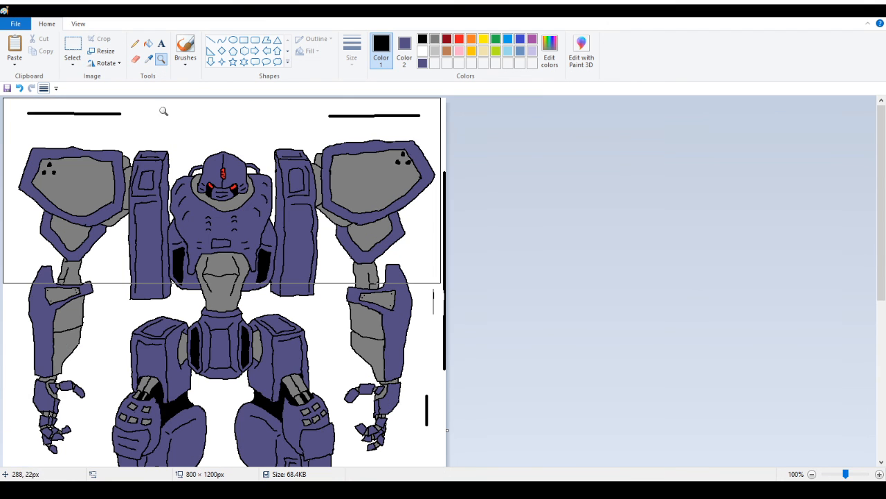
left_click(149, 45)
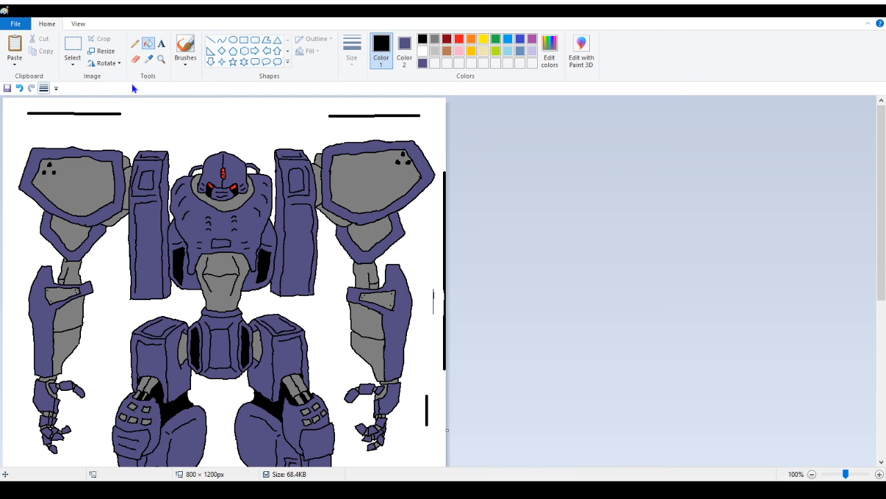
right_click(109, 112)
left_click(405, 49)
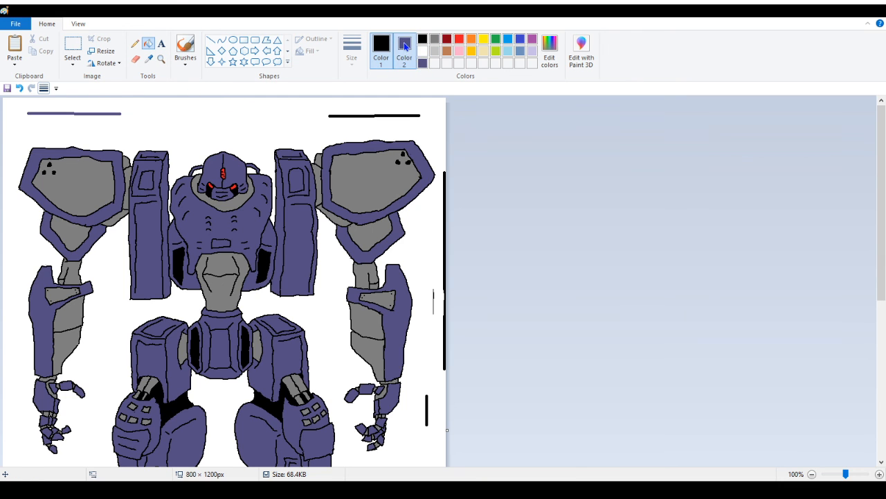
left_click(422, 50)
right_click(109, 113)
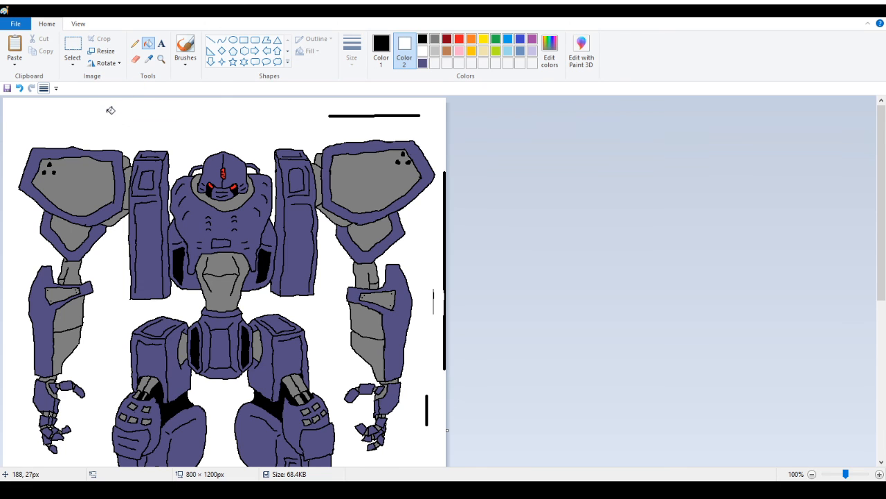
right_click(341, 115)
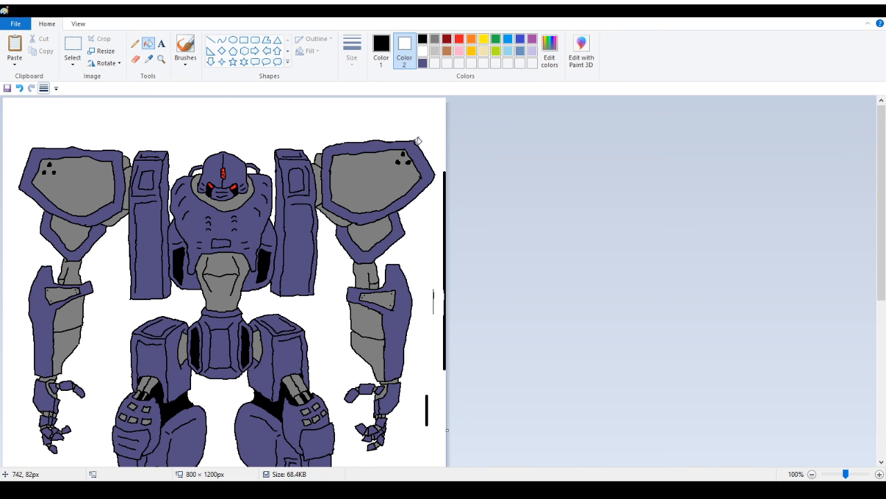
Clear the vertical guide lines beside the robot's arm, filling the thick ones with white and erasing the thin one
right_click(443, 185)
scroll(445, 208, "down", 3)
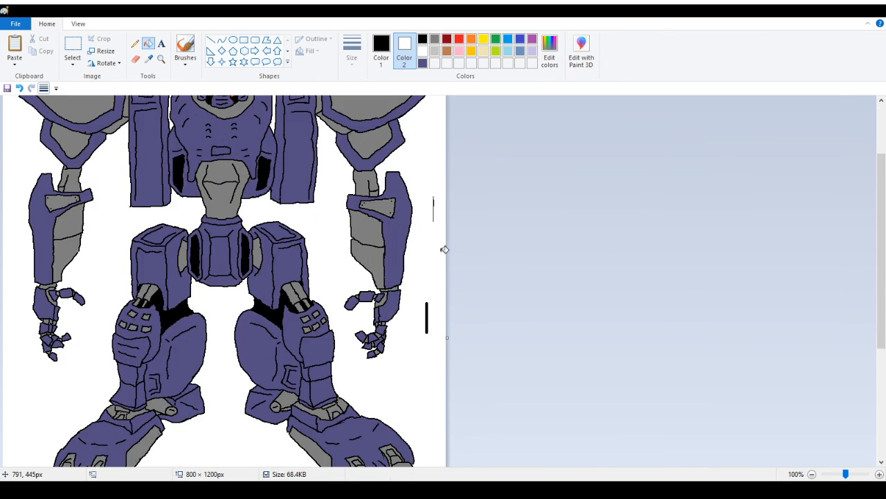
right_click(428, 307)
left_click(135, 58)
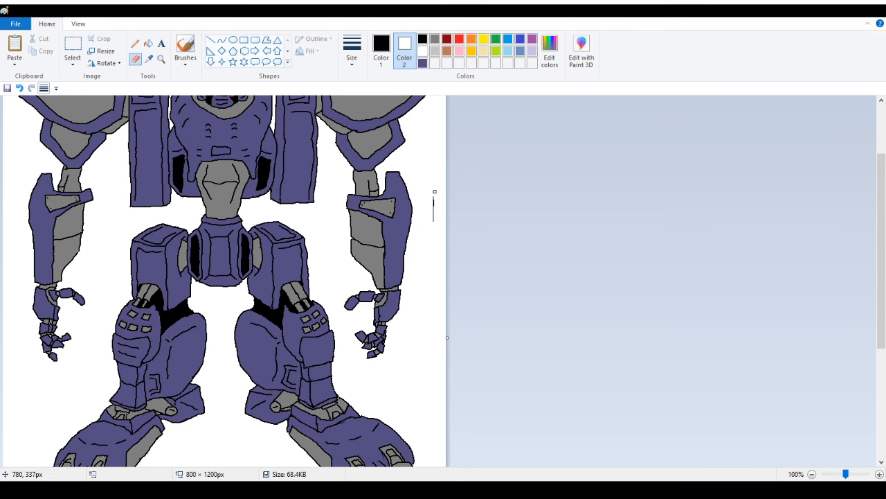
left_click_drag(434, 202, 433, 223)
scroll(265, 365, "down", 6)
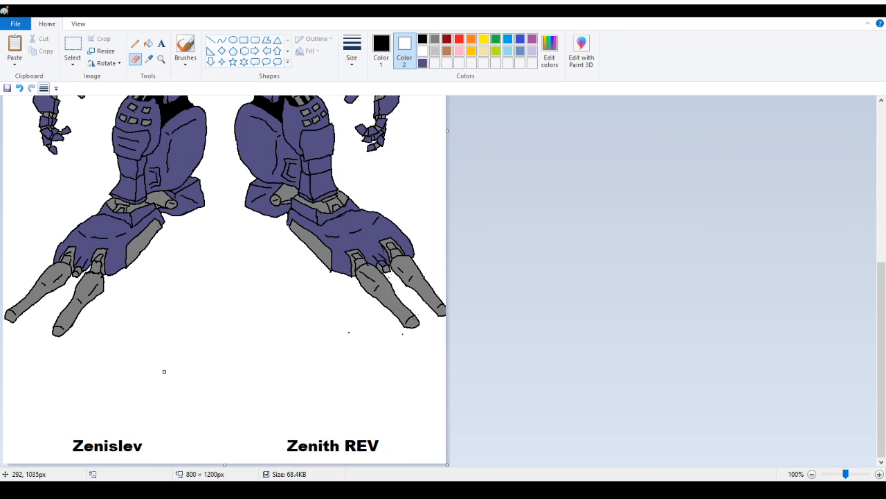
scroll(167, 371, "up", 10)
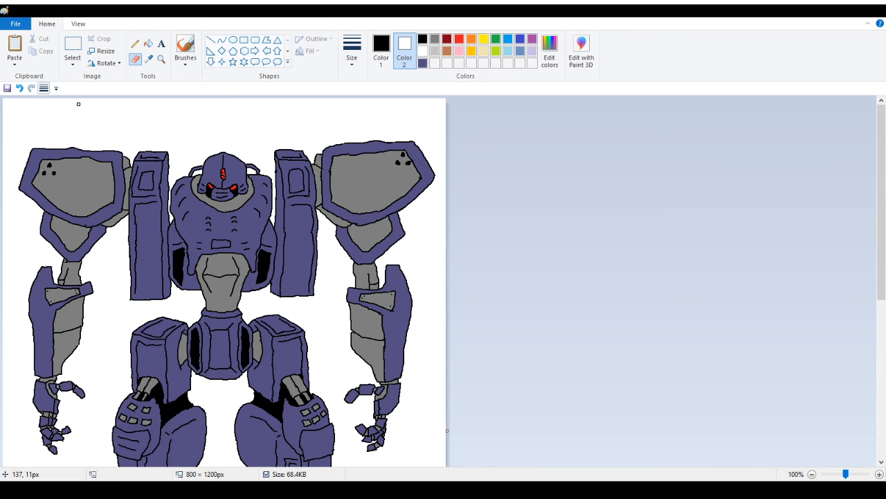
left_click(160, 59)
right_click(124, 139)
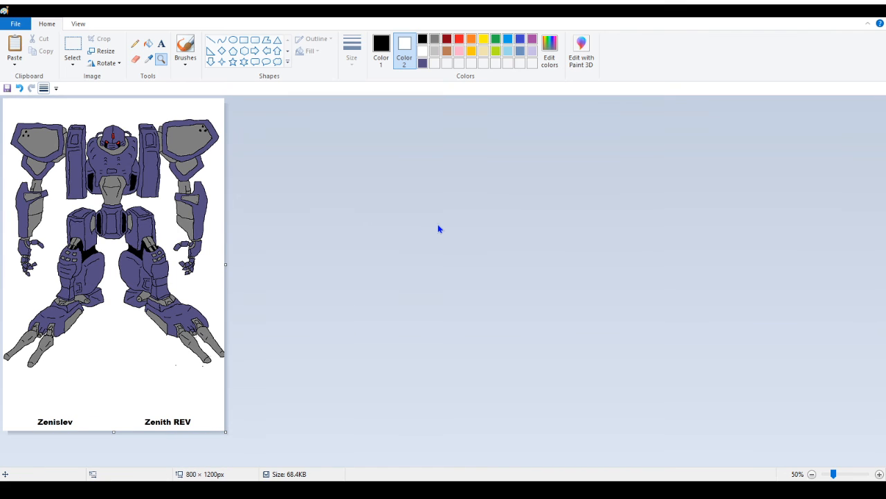
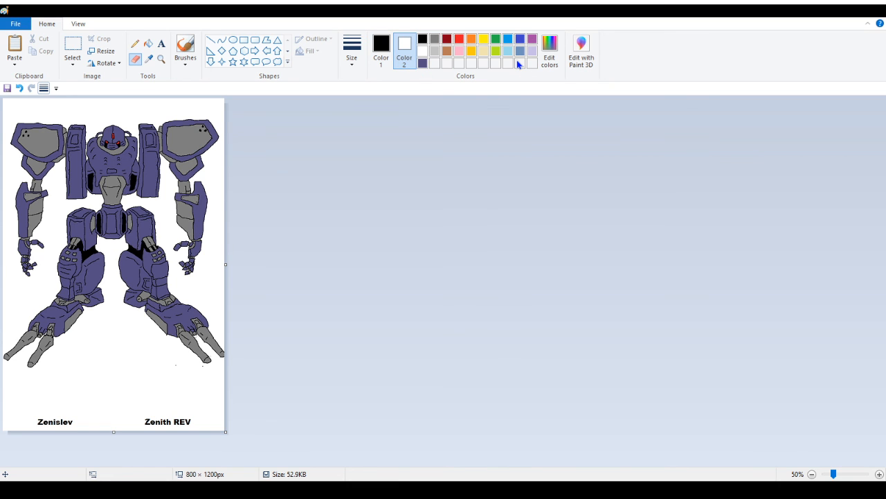
Fill the white background around the robot with light grey, undoing a stray black fill
left_click(434, 51)
left_click(148, 44)
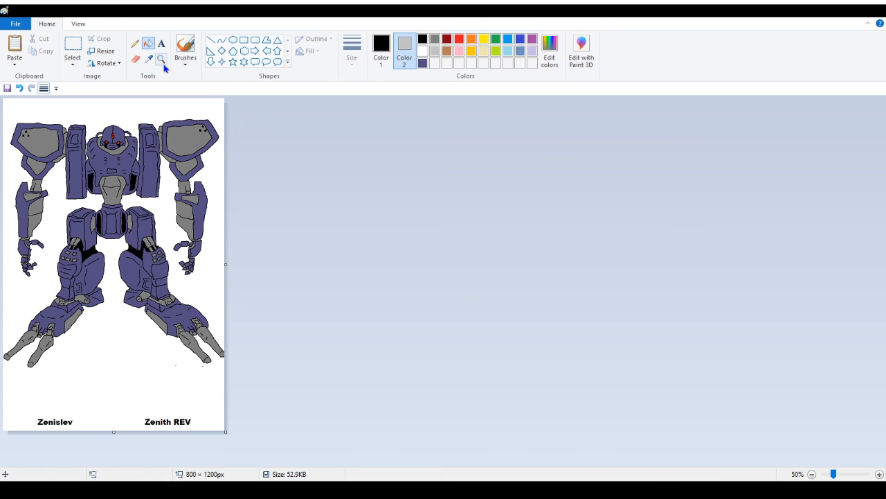
left_click(176, 105)
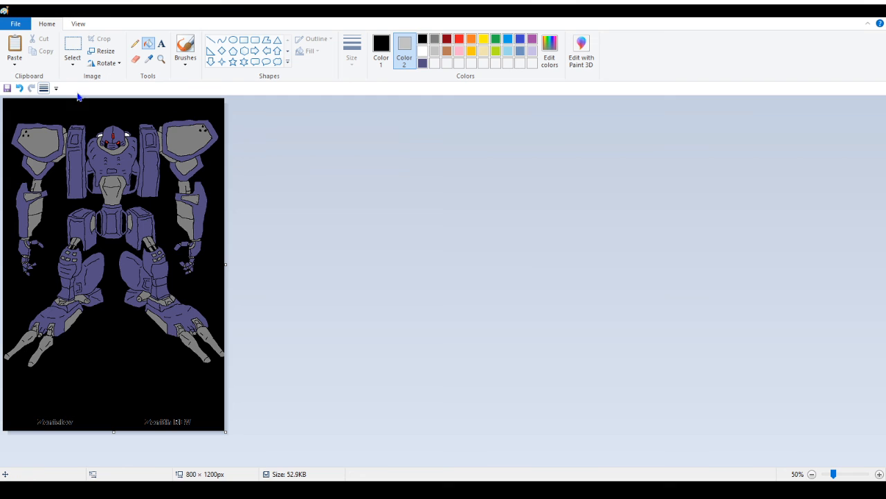
left_click(19, 88)
right_click(155, 120)
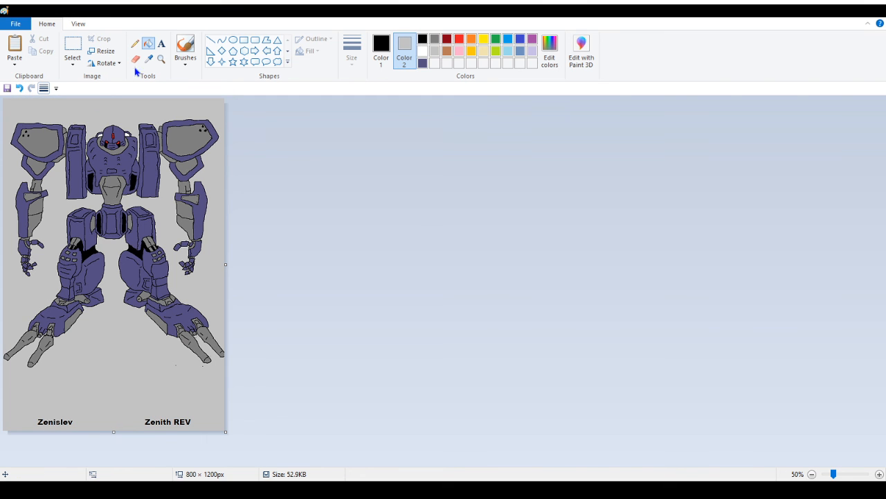
Fill the enclosed white gaps beside the robot's head with light grey, undoing a stray fill of the black outlines
left_click(161, 59)
left_click(109, 134)
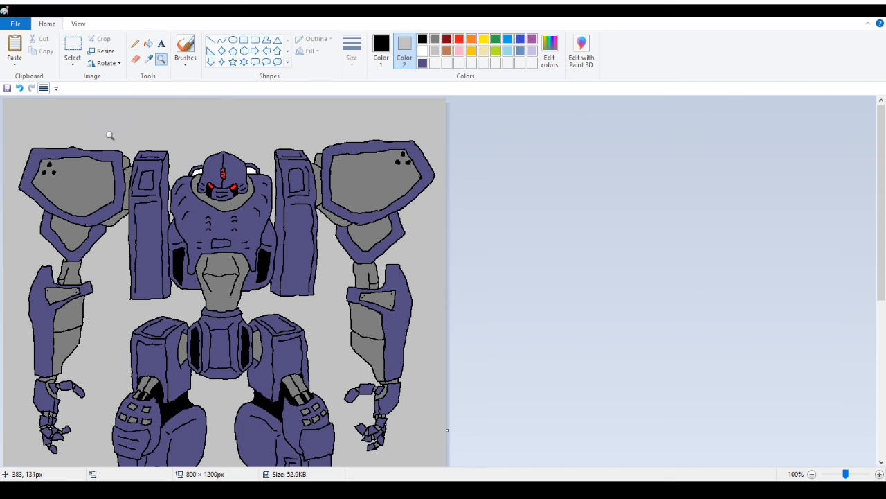
left_click(148, 43)
right_click(201, 169)
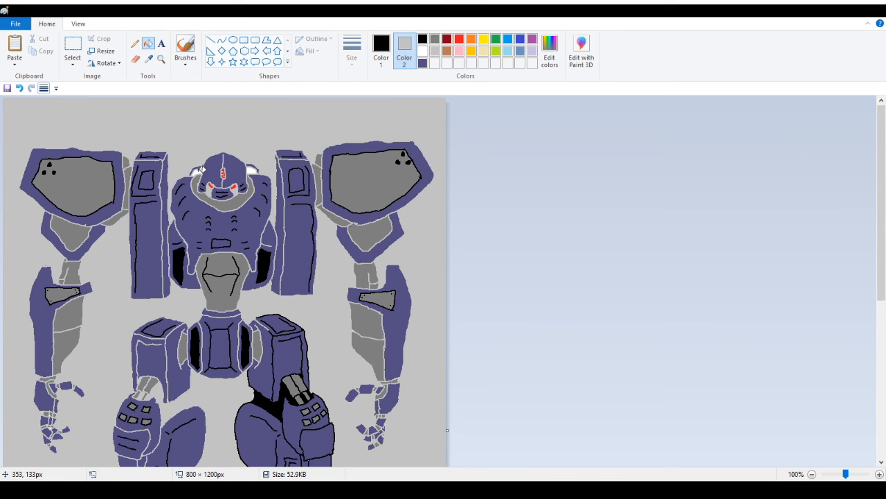
left_click(20, 88)
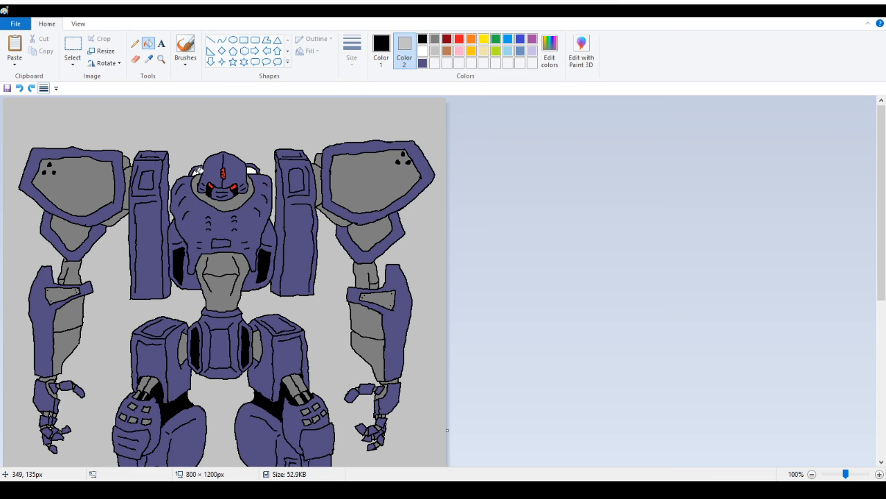
left_click(198, 171)
left_click(162, 58)
right_click(116, 118)
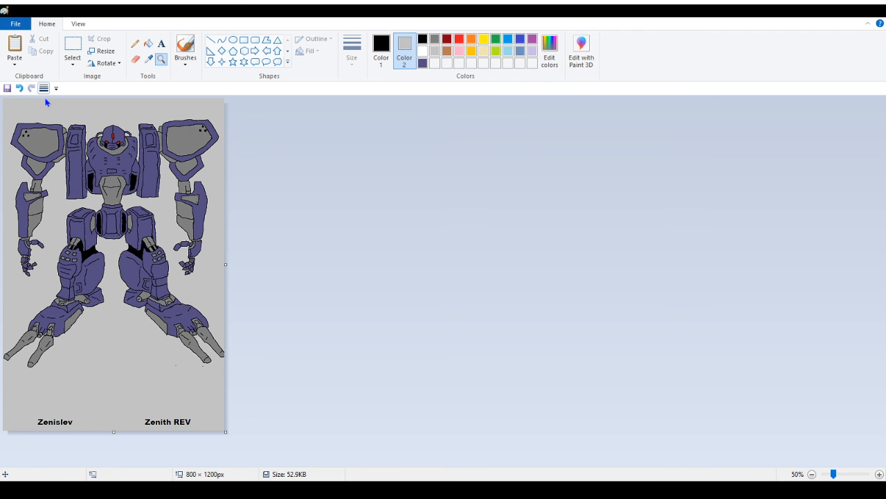
left_click(148, 43)
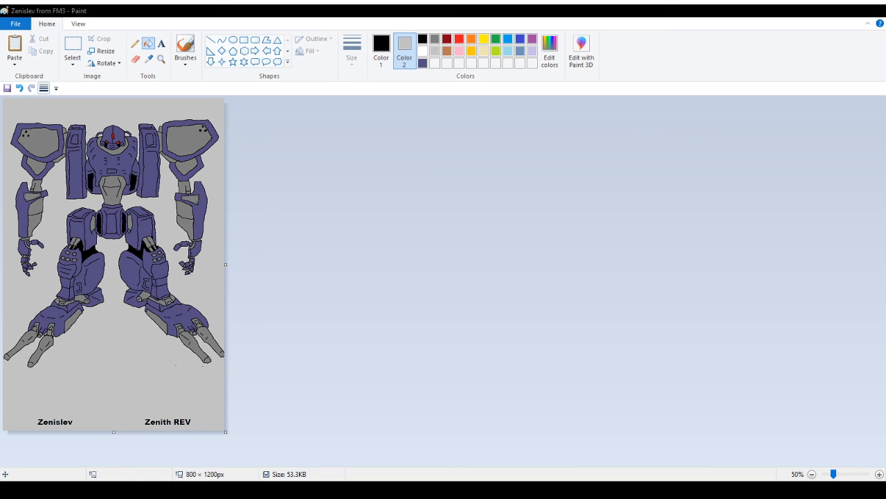
key("alt+Tab")
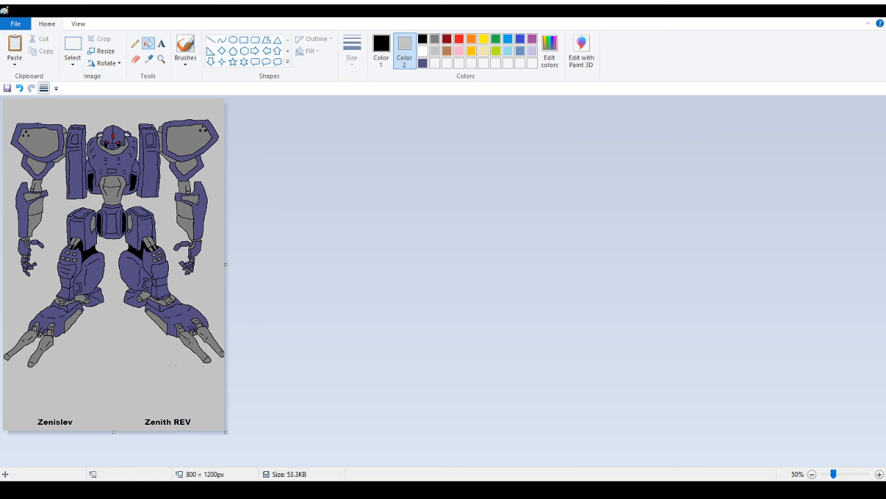